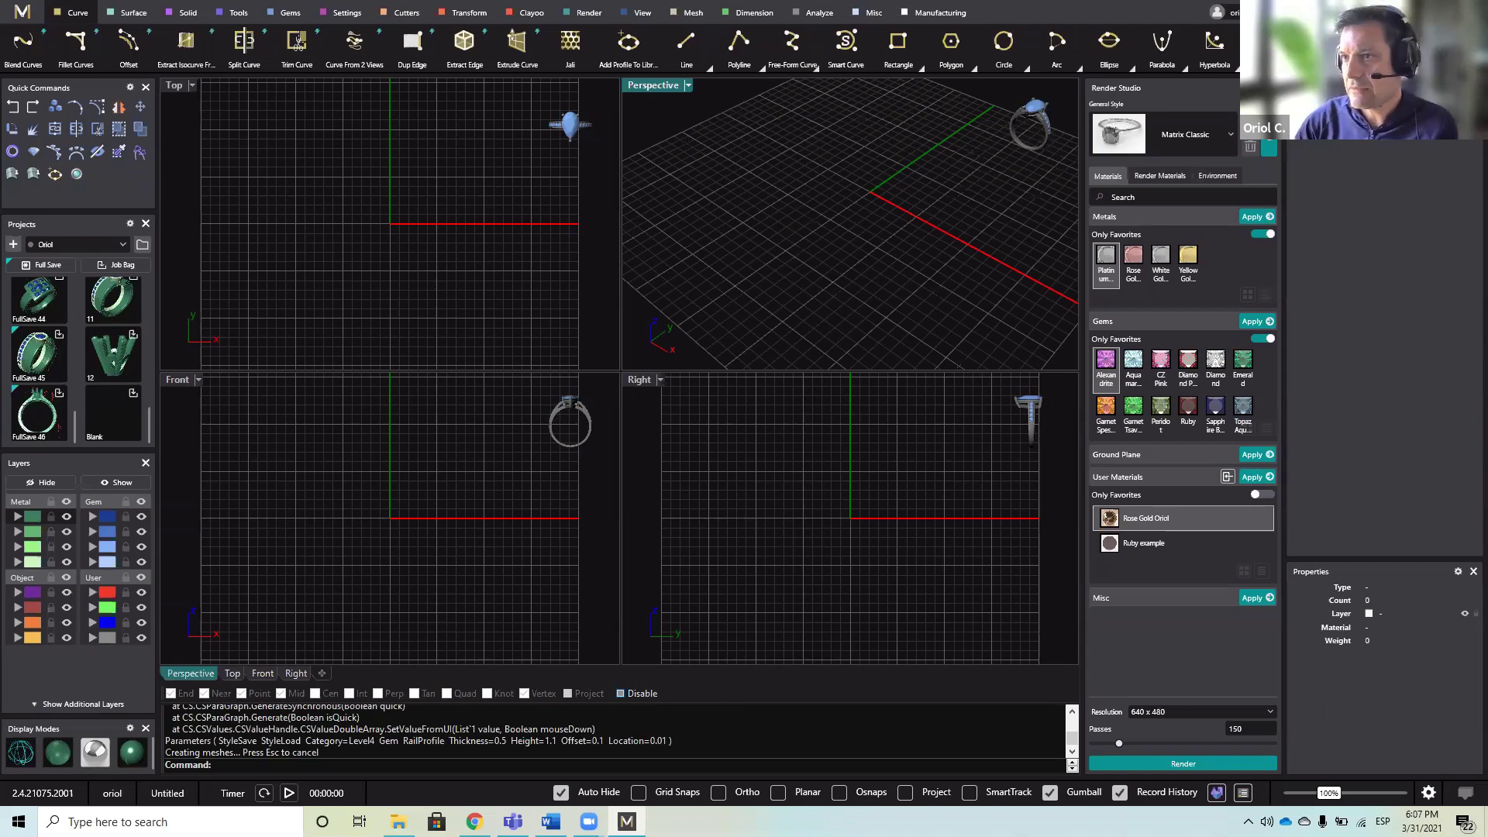
- Maximize the Perspective viewport and create a ring rail with US finger size 7
{"action": "double_click", "coordinate": [648, 85]}
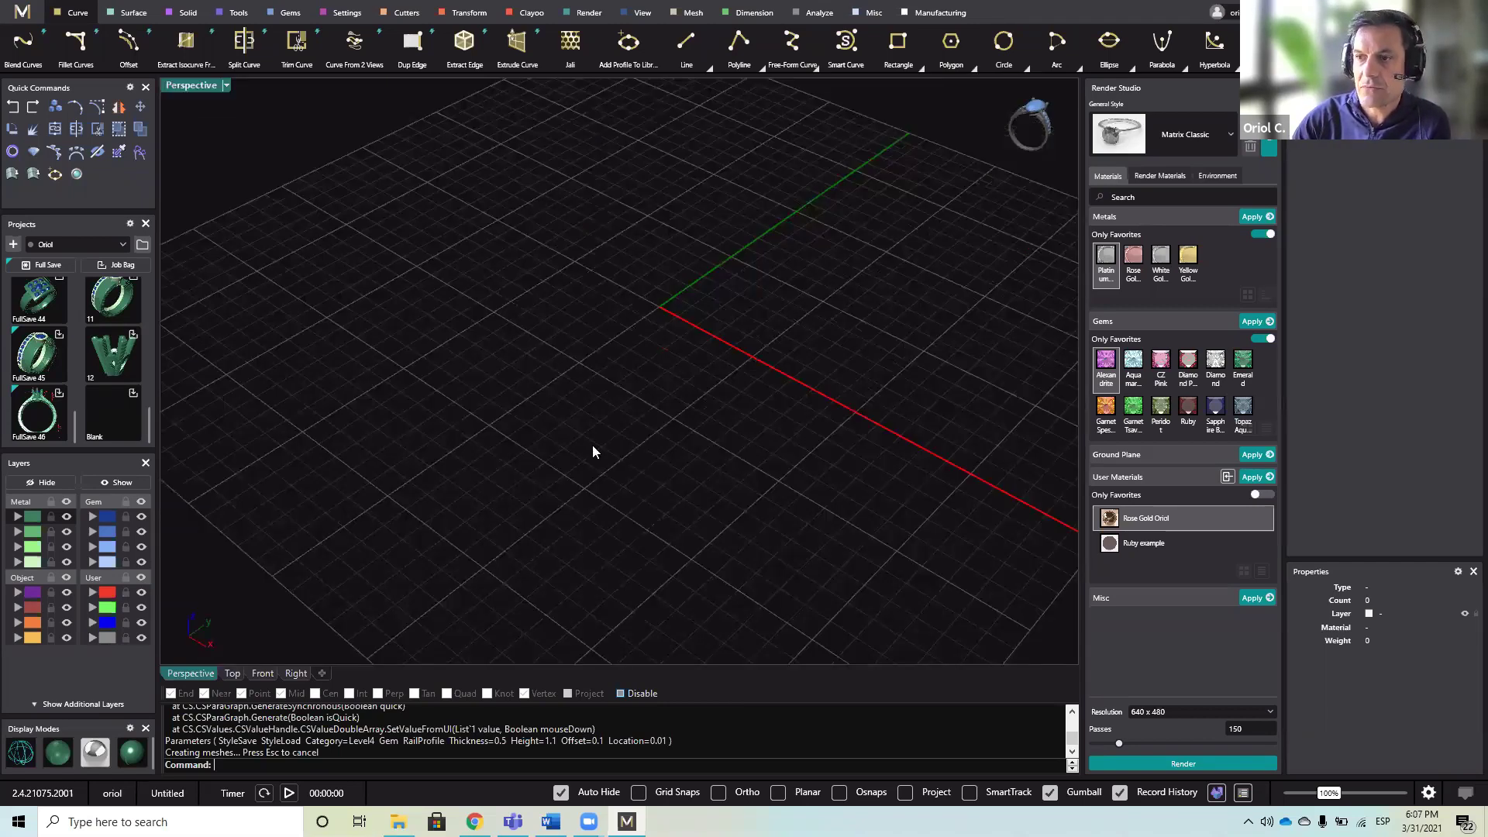
{"action": "right_click_drag", "start_coordinate": [593, 452], "coordinate": [767, 448]}
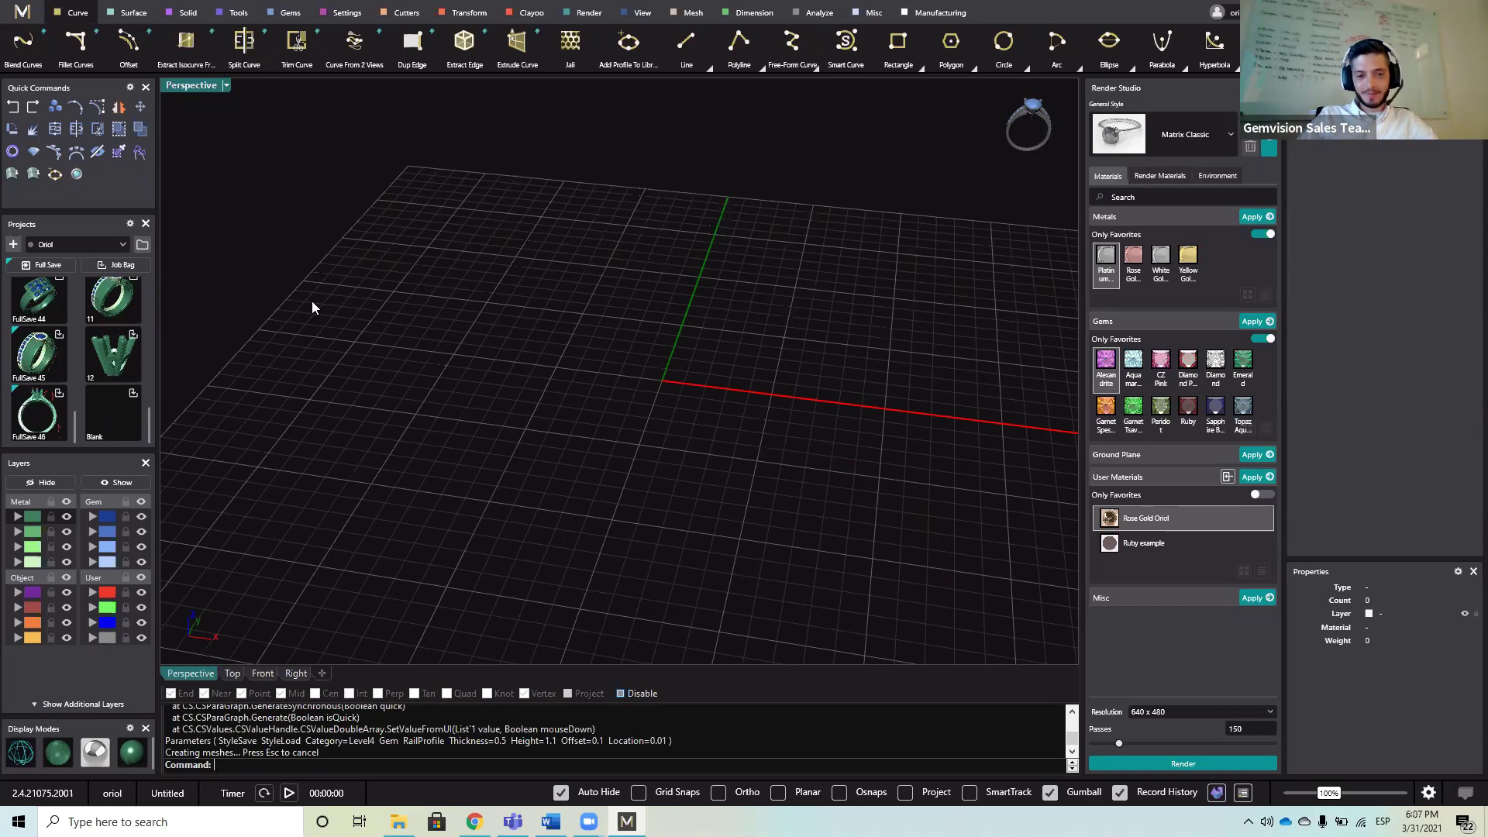
{"action": "right_click_drag", "start_coordinate": [648, 471], "coordinate": [693, 427]}
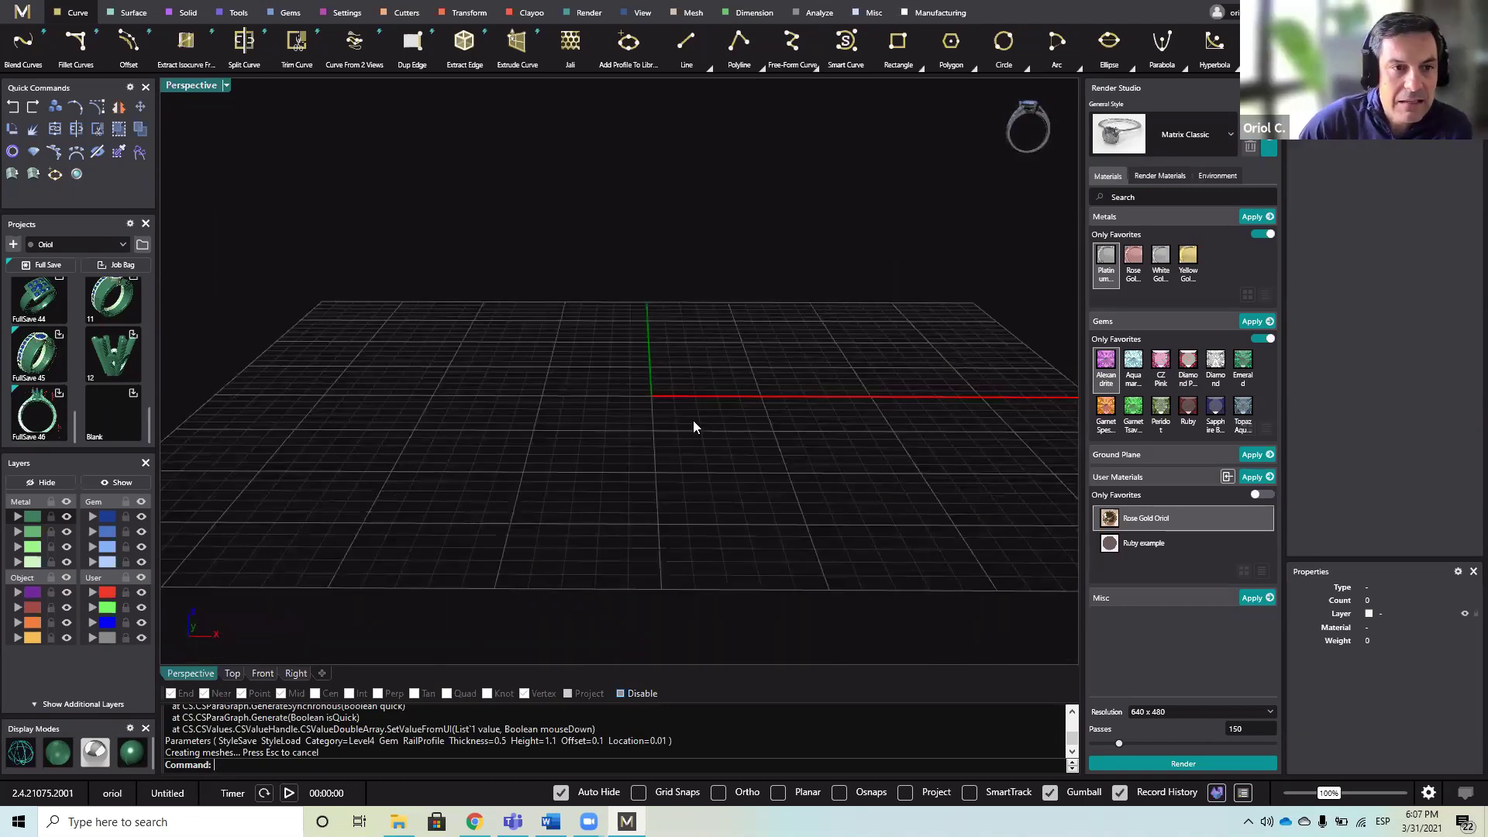
{"action": "right_click_drag", "start_coordinate": [621, 476], "coordinate": [655, 446]}
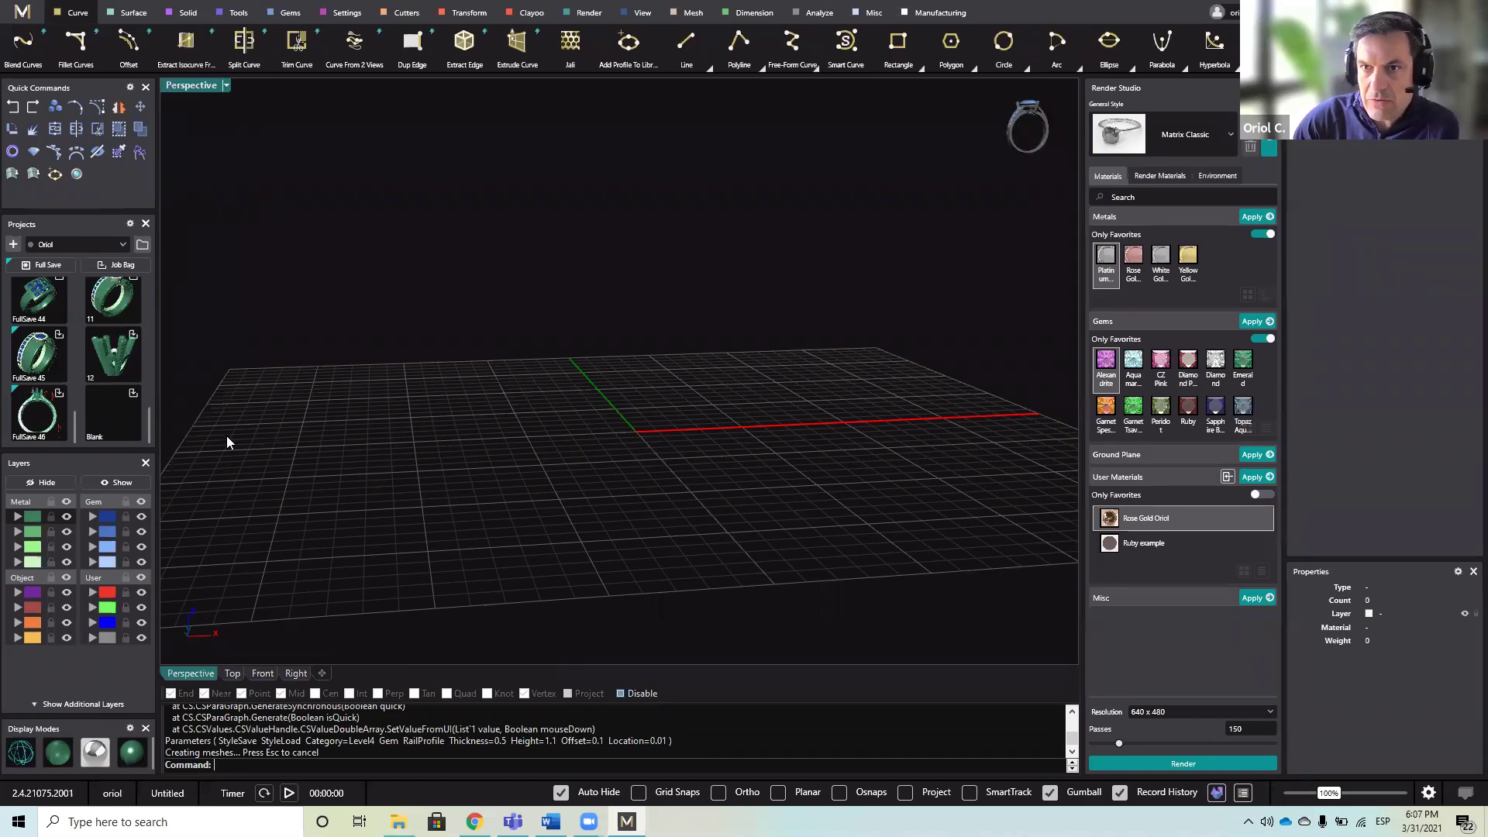
{"action": "left_click", "coordinate": [12, 154]}
{"action": "right_click_drag", "start_coordinate": [633, 445], "coordinate": [629, 479]}
{"action": "scroll", "coordinate": [608, 460], "scroll_direction": "down", "scroll_amount": 4}
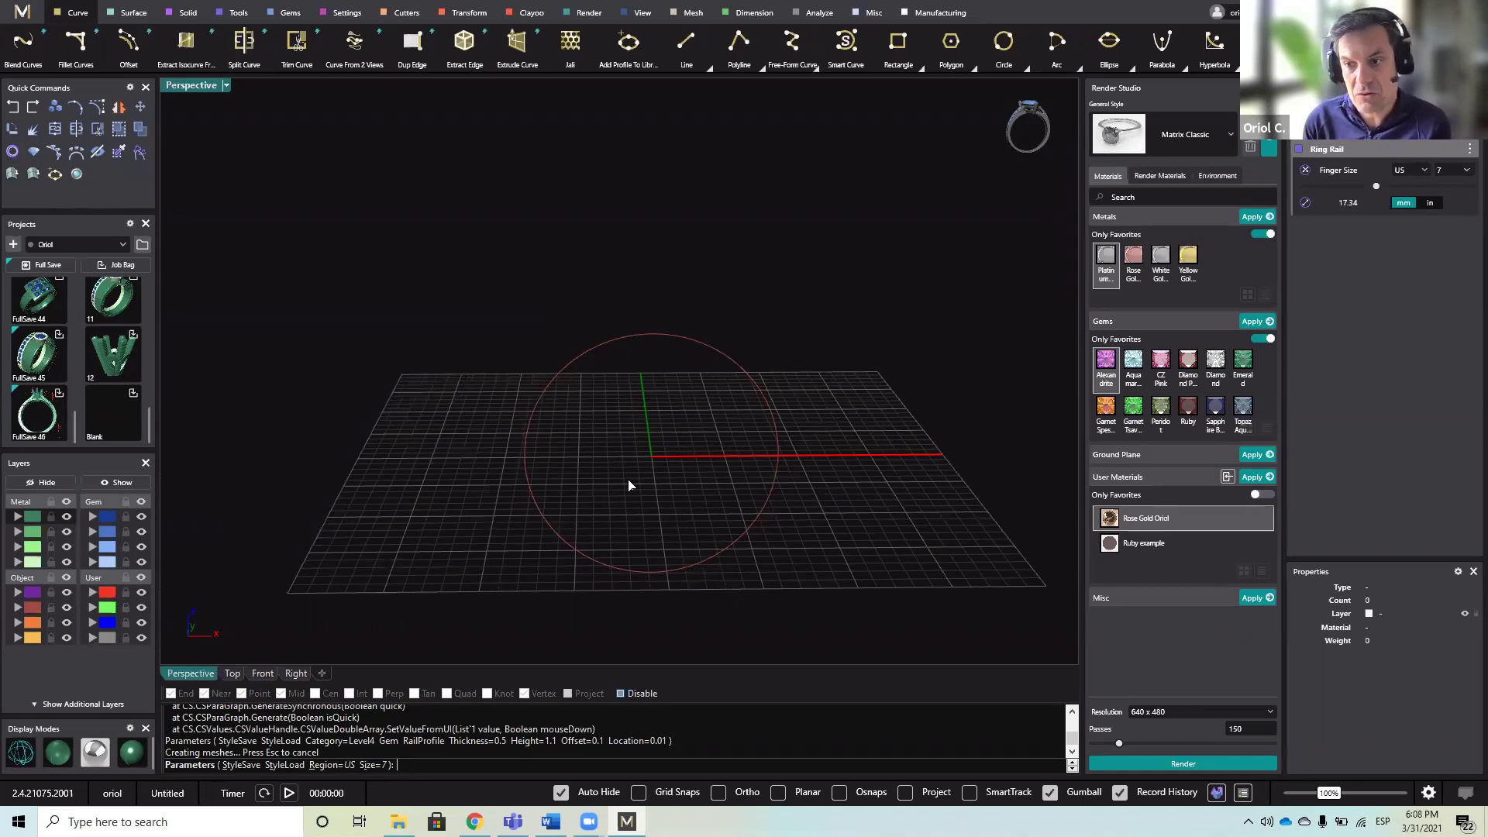
{"action": "key", "text": "Return"}
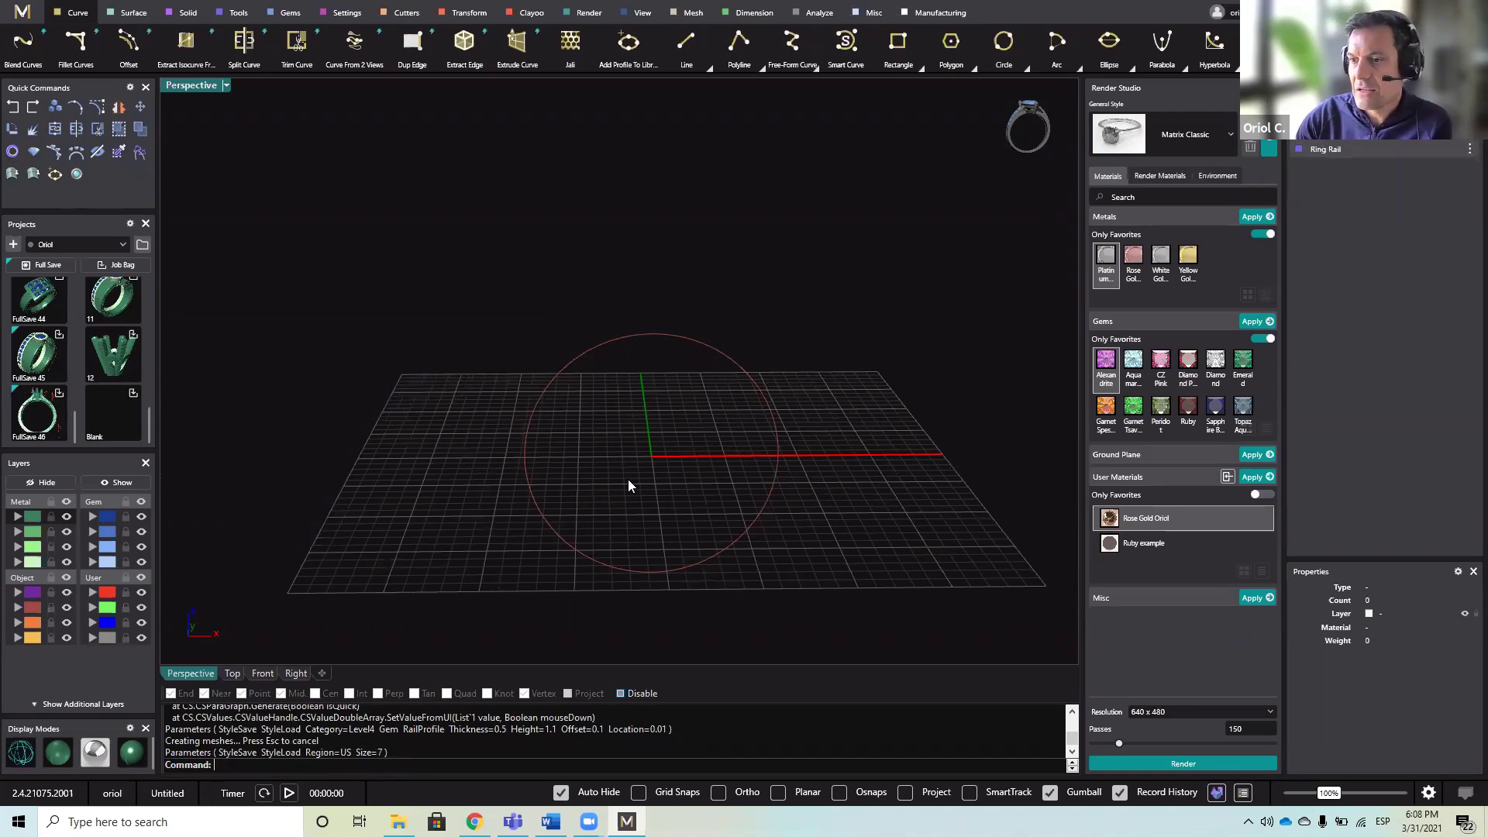
- Add a round diamond above the ring rail with Gem on Ring Rail and lower its Z offset to 2.9 mm
{"action": "mouse_move", "coordinate": [669, 505]}
{"action": "right_mouse_down"}
{"action": "mouse_move", "coordinate": [658, 495]}
{"action": "mouse_move", "coordinate": [761, 548]}
{"action": "mouse_move", "coordinate": [781, 542]}
{"action": "mouse_move", "coordinate": [711, 535]}
{"action": "mouse_move", "coordinate": [751, 532]}
{"action": "mouse_move", "coordinate": [696, 552]}
{"action": "right_mouse_up"}
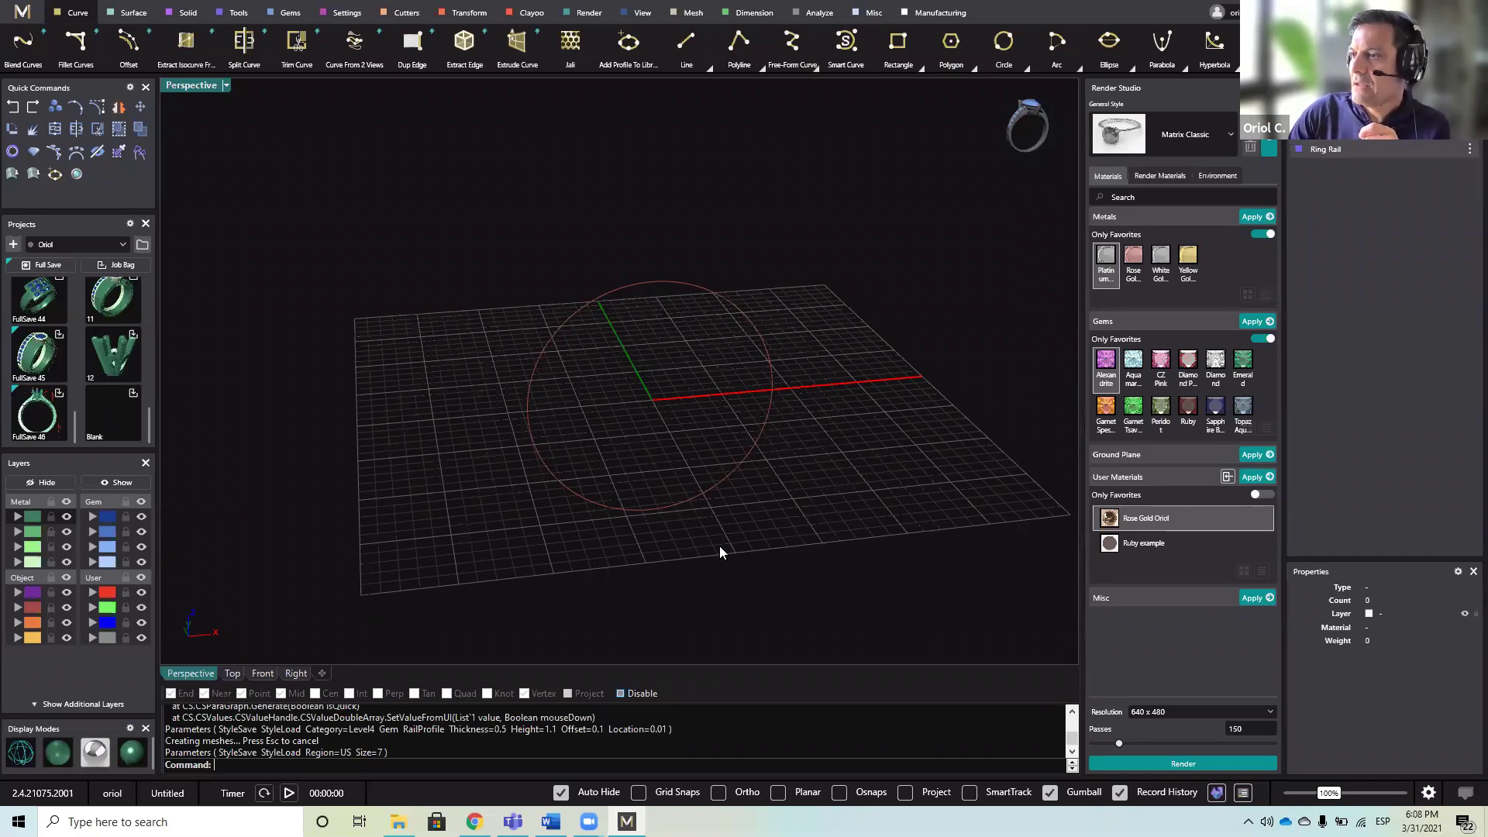
{"action": "right_click_drag", "start_coordinate": [721, 552], "coordinate": [420, 311]}
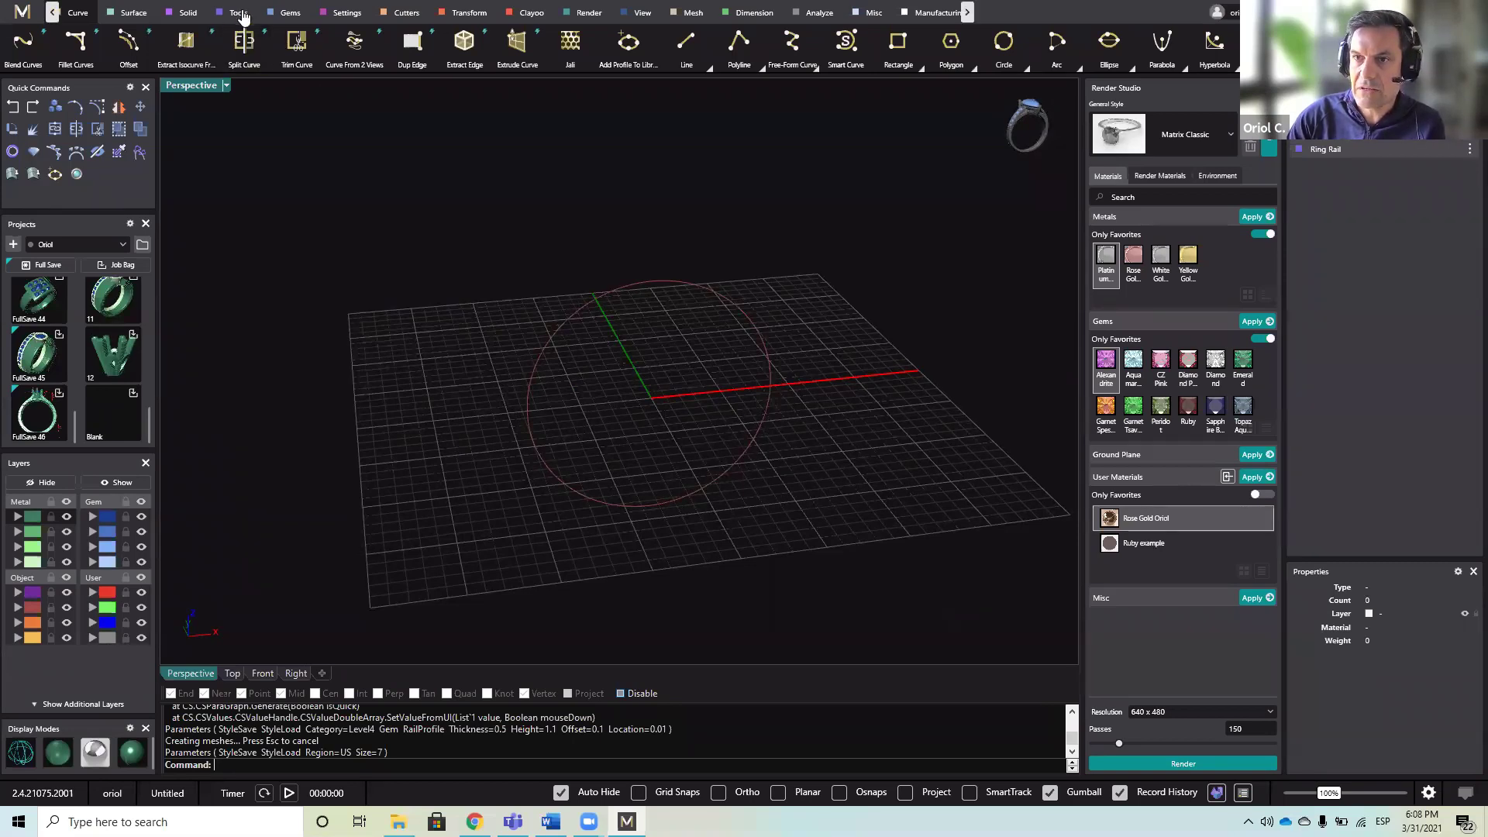
{"action": "left_click", "coordinate": [241, 14]}
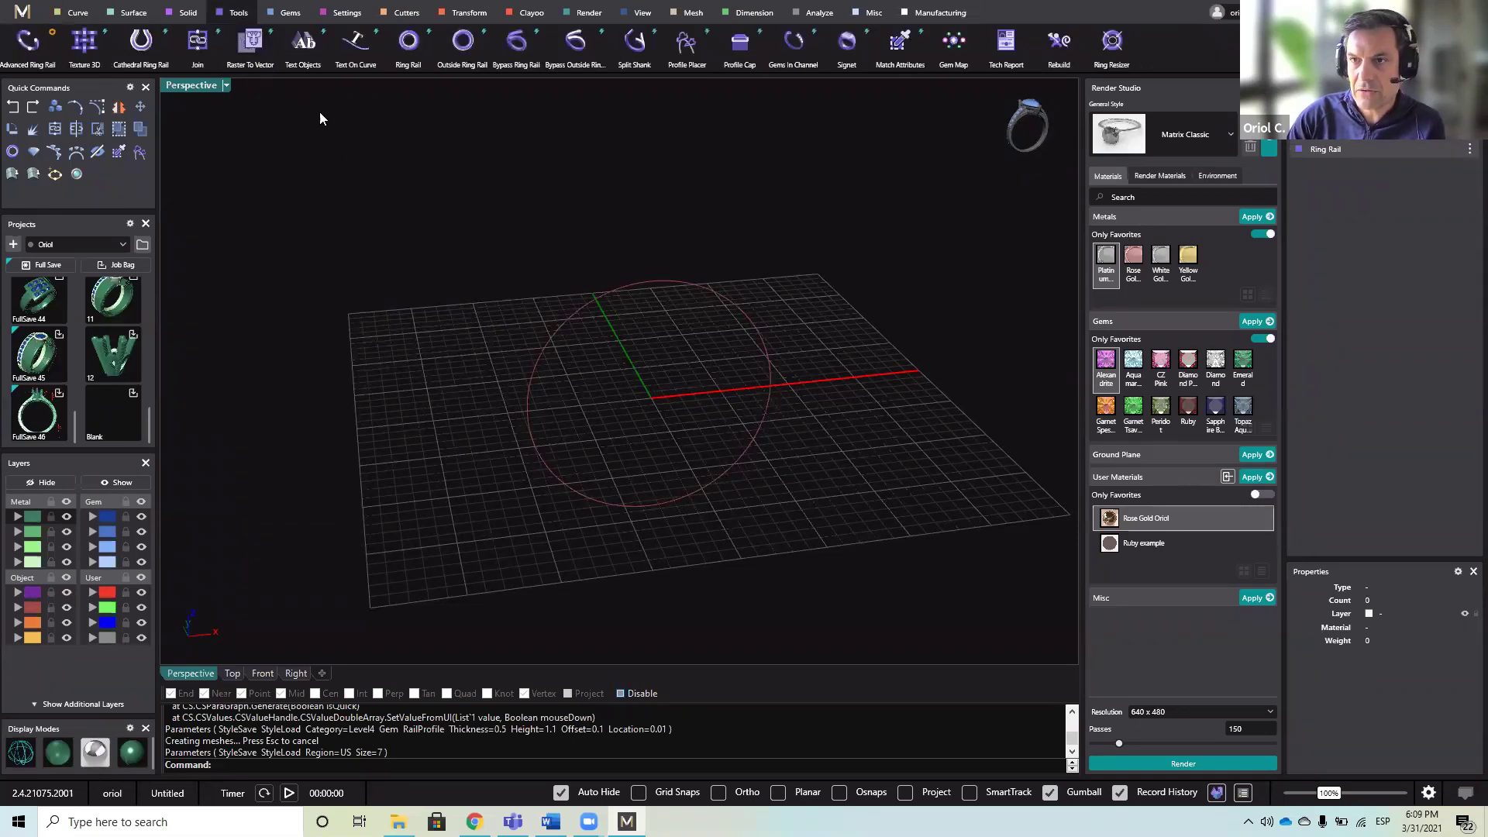
{"action": "left_click", "coordinate": [288, 13]}
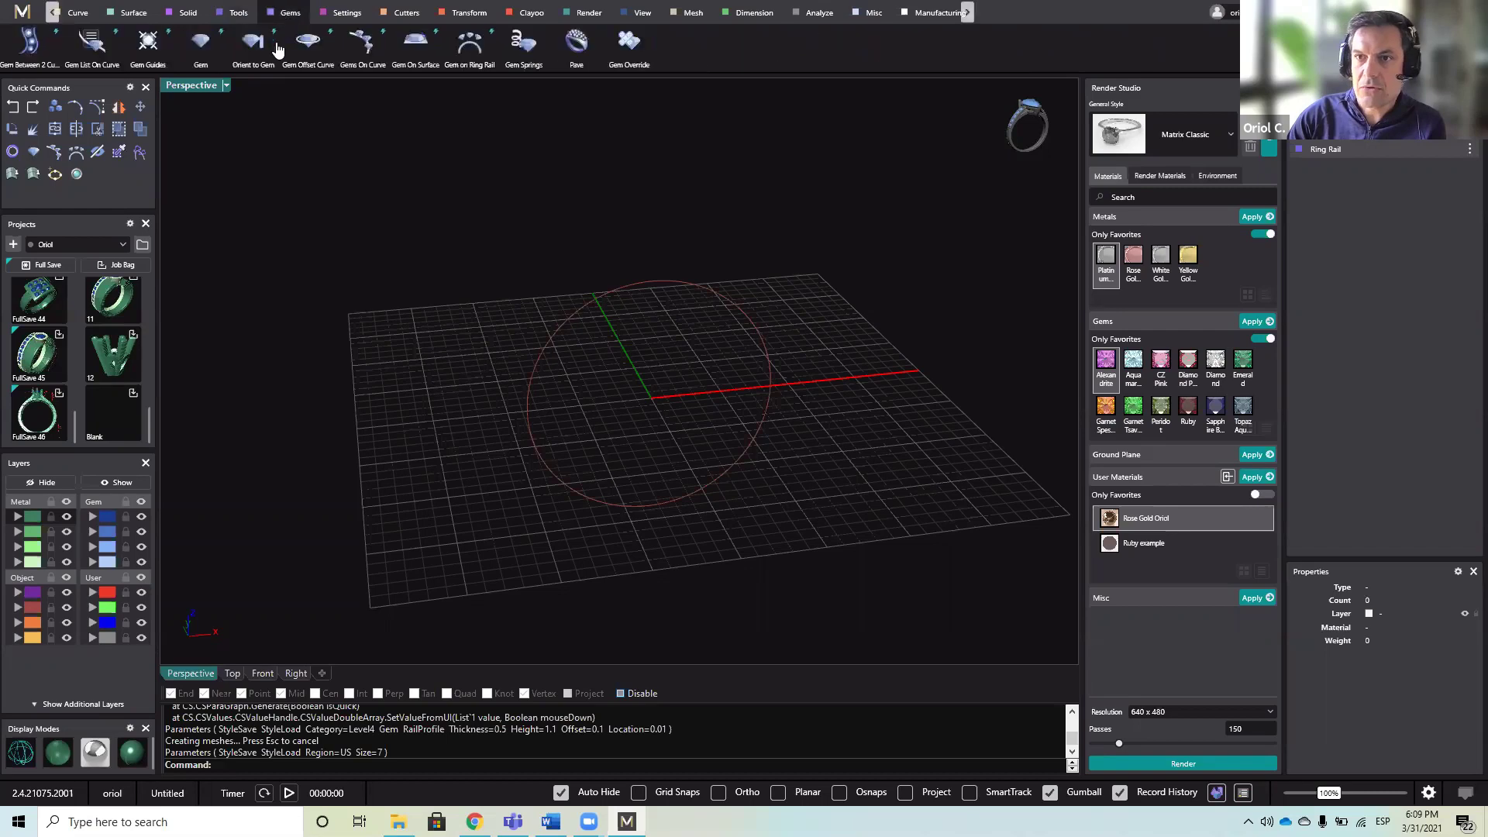
{"action": "left_click", "coordinate": [470, 59]}
{"action": "right_click_drag", "start_coordinate": [644, 366], "coordinate": [610, 337]}
{"action": "scroll", "coordinate": [611, 337], "scroll_direction": "up", "scroll_amount": 5}
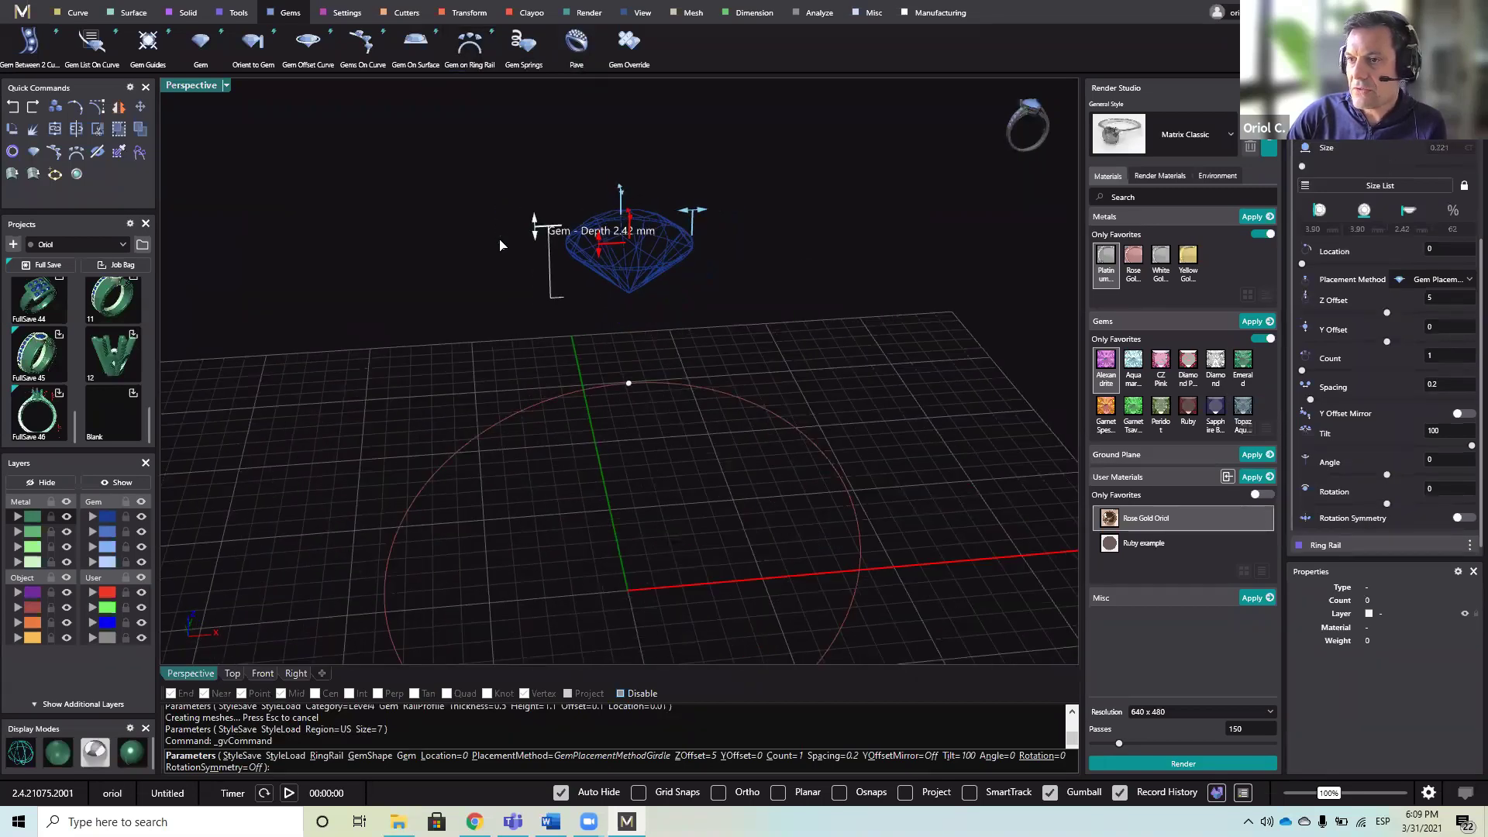
{"action": "left_click_drag", "start_coordinate": [599, 242], "coordinate": [602, 311]}
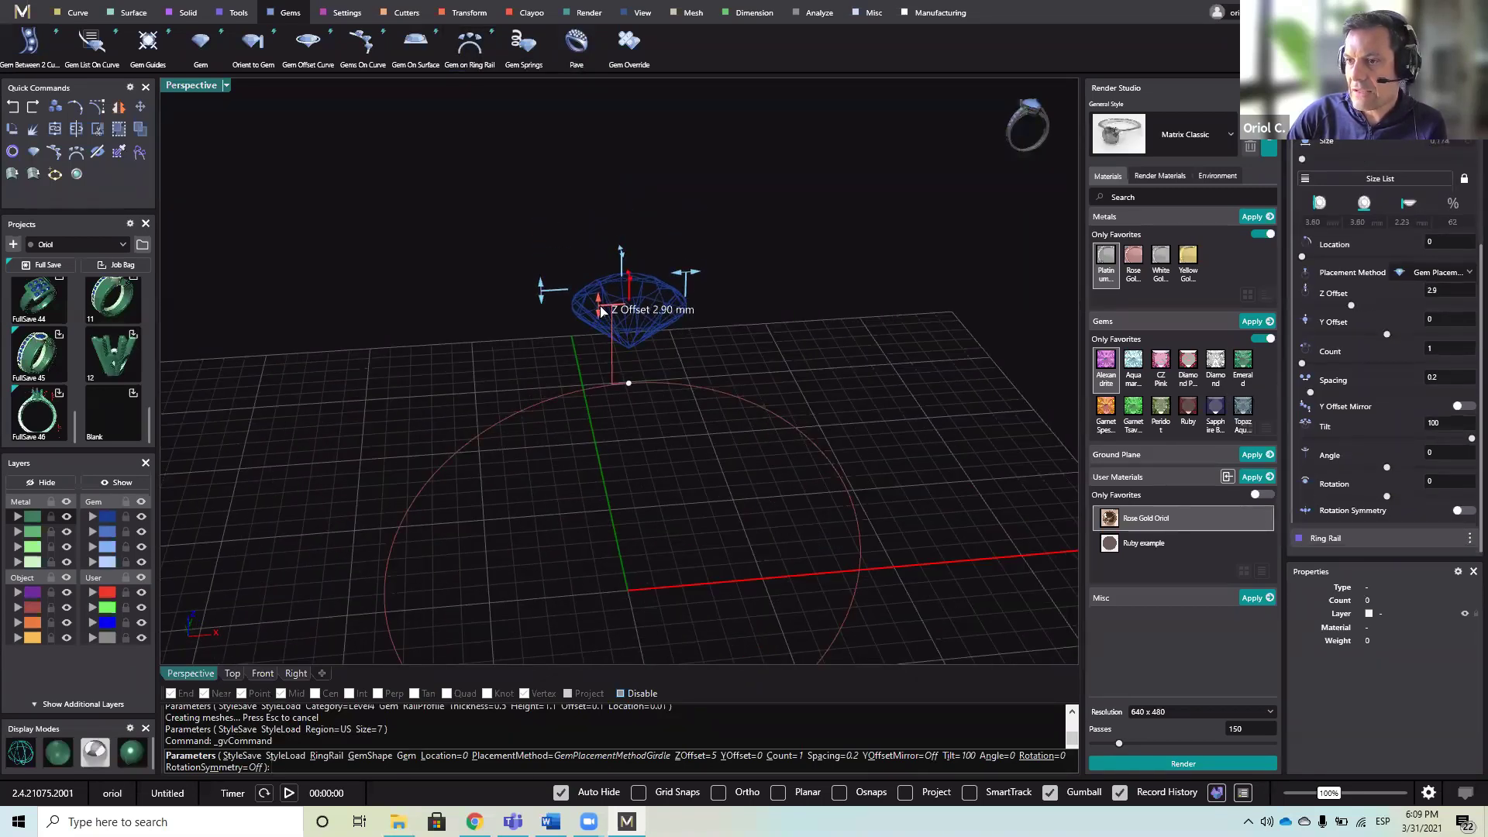
- Shift the gem along the ring rail to location 0.04
{"action": "right_click_drag", "start_coordinate": [664, 387], "coordinate": [627, 388]}
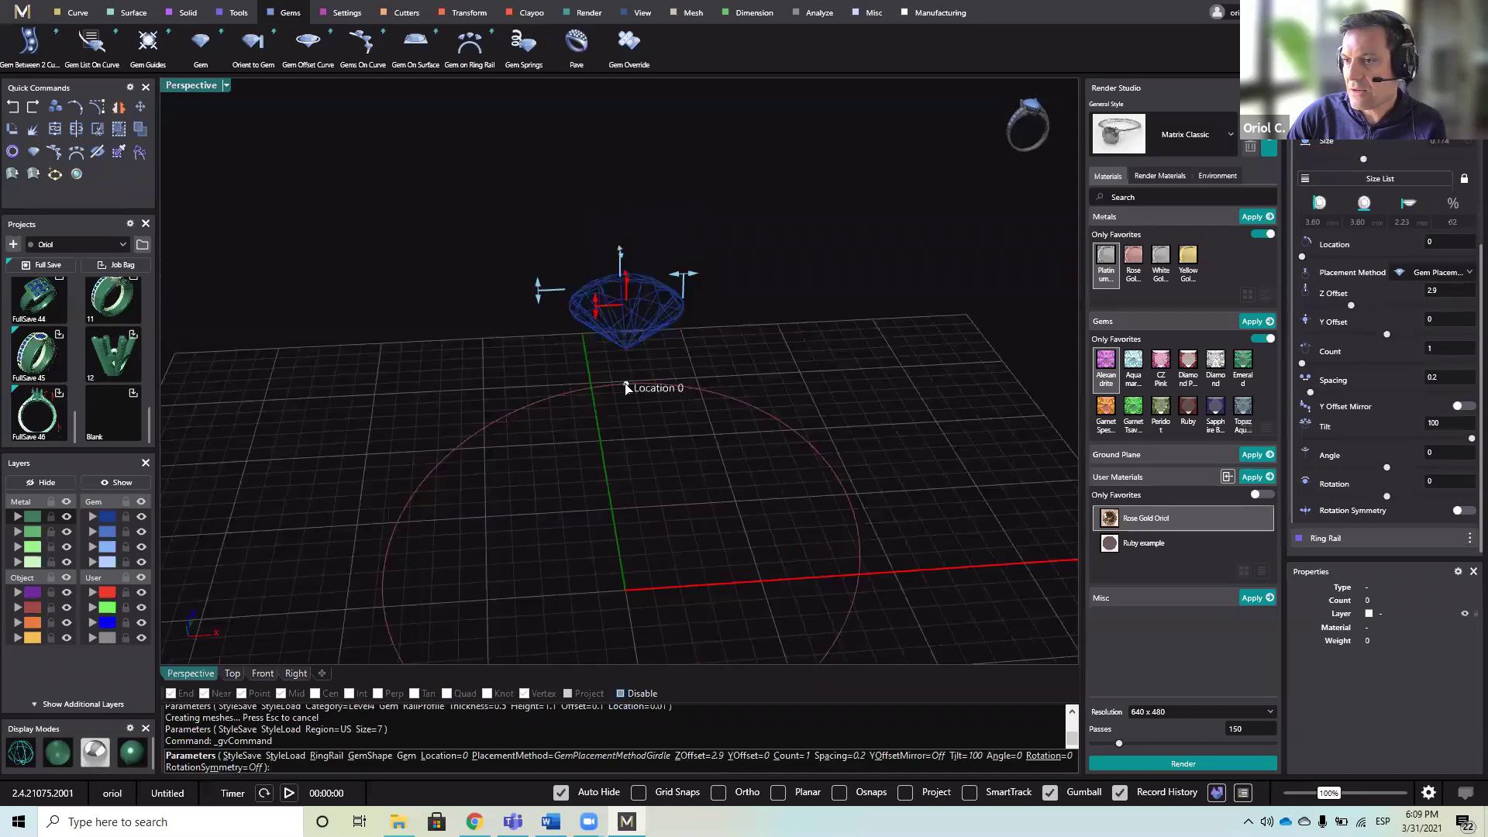
{"action": "left_click_drag", "start_coordinate": [626, 389], "coordinate": [695, 398]}
{"action": "right_click_drag", "start_coordinate": [694, 398], "coordinate": [716, 439]}
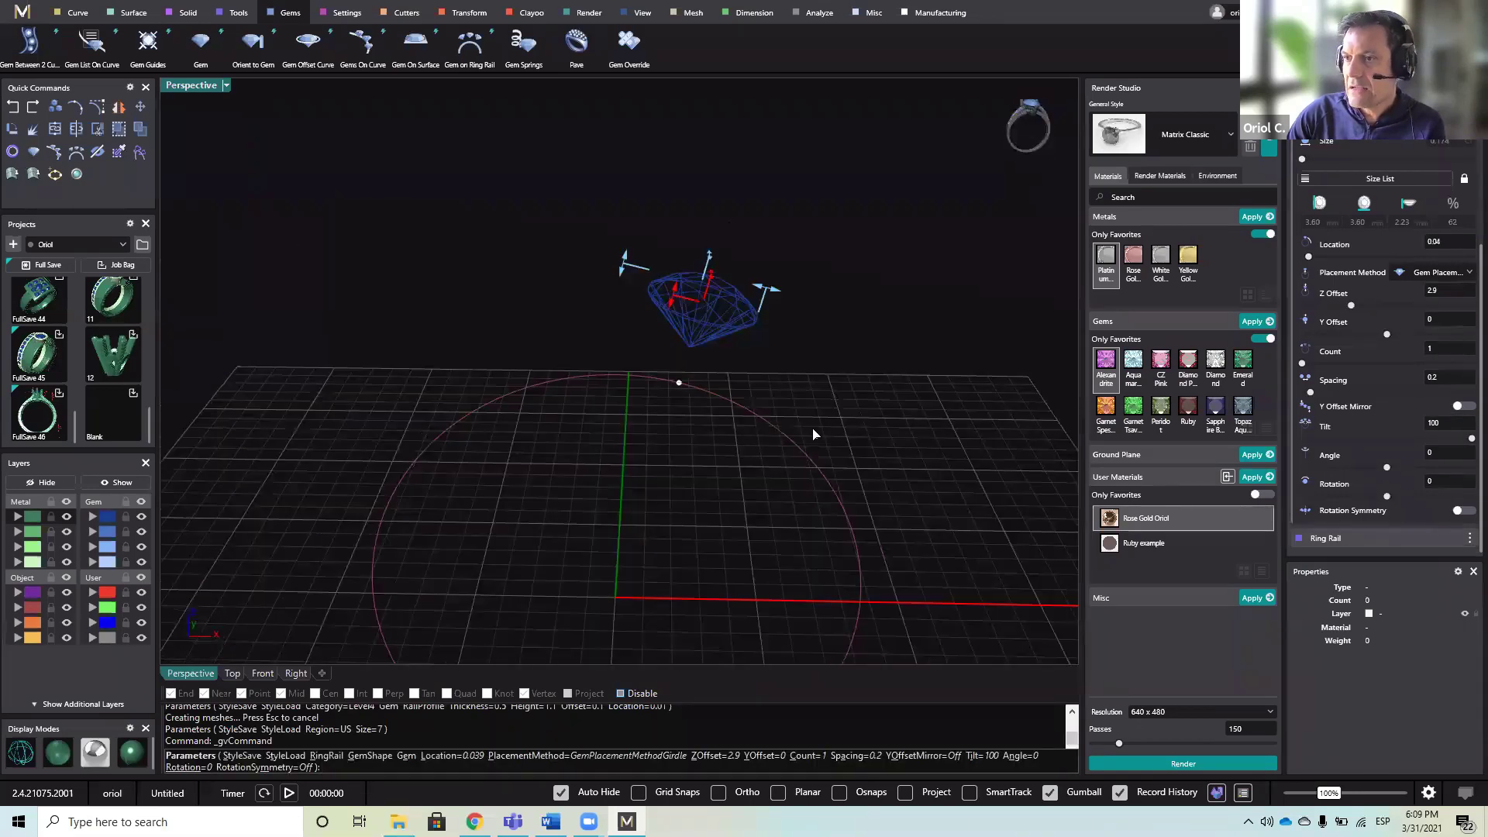
- Resize the gem to 2 mm wide, set its Z offset to 2.2 mm and finish placing it
{"action": "right_click_drag", "start_coordinate": [814, 434], "coordinate": [747, 411]}
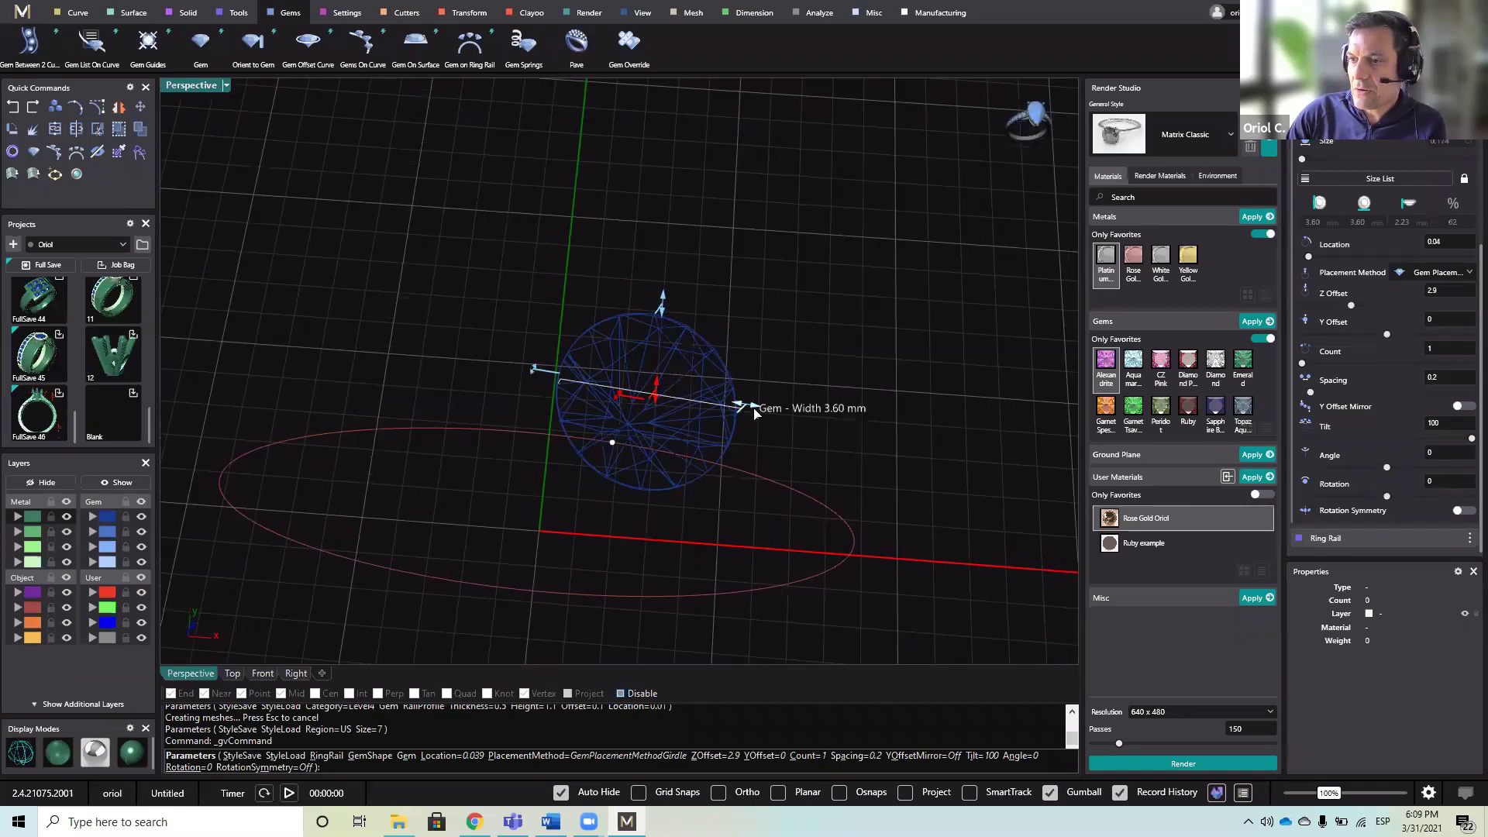
{"action": "left_click_drag", "start_coordinate": [755, 414], "coordinate": [713, 405]}
{"action": "right_click_drag", "start_coordinate": [713, 404], "coordinate": [656, 234]}
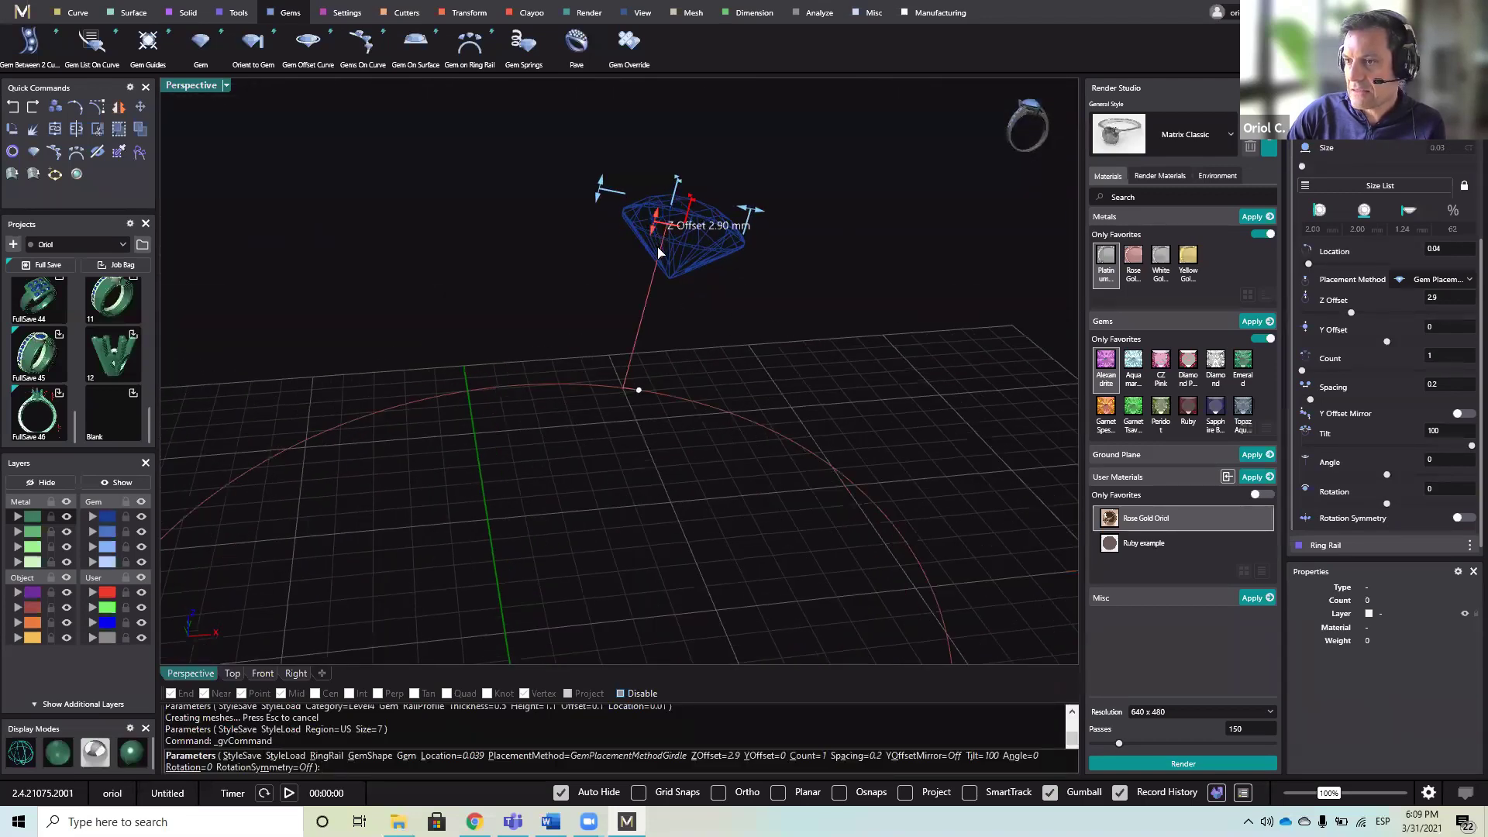
{"action": "left_click_drag", "start_coordinate": [658, 248], "coordinate": [650, 279]}
{"action": "right_click", "coordinate": [813, 335]}
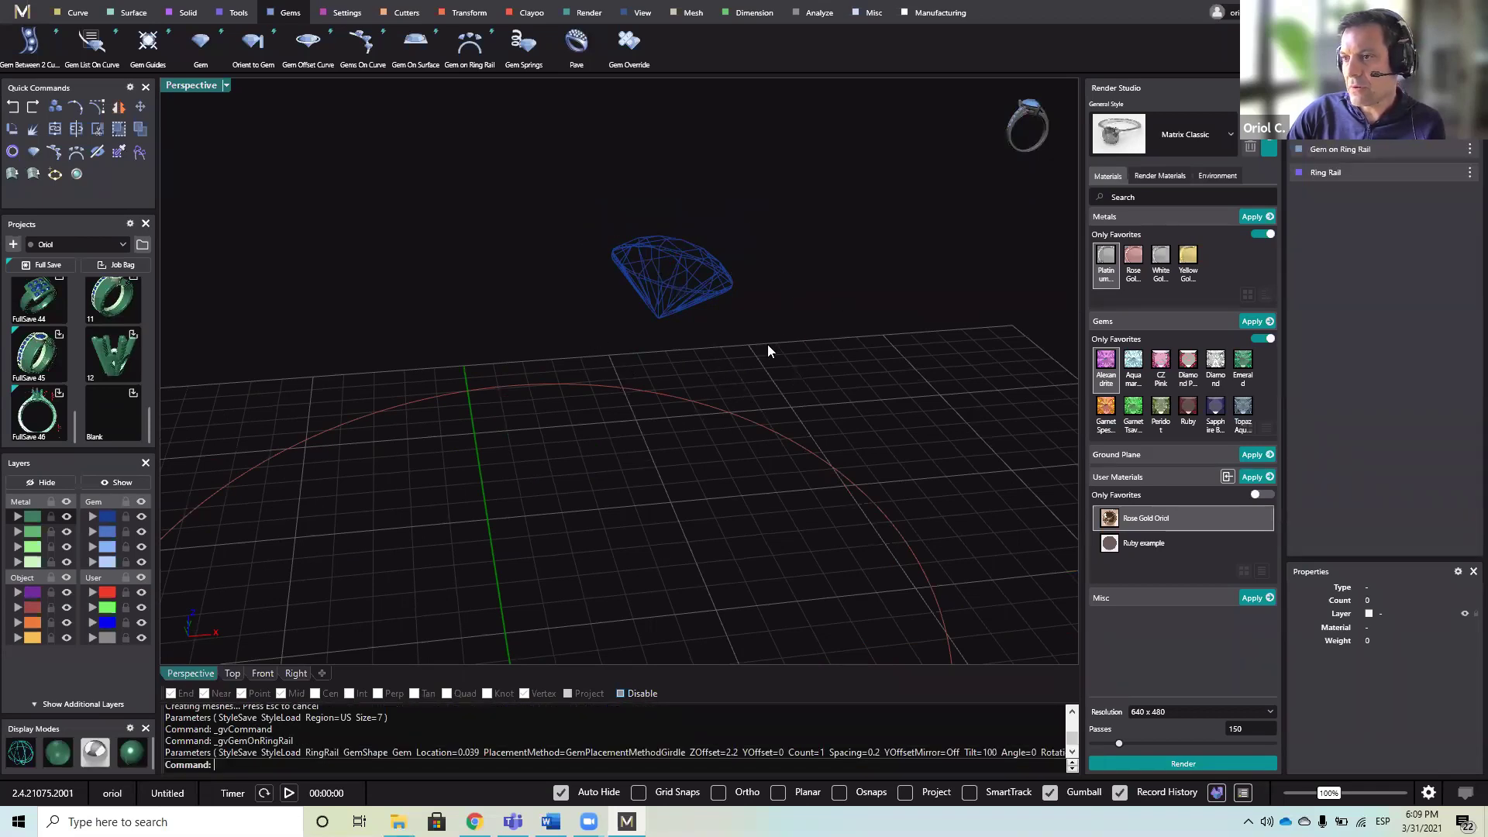
- Create a Gem Offset Curve around the diamond with a girdle spacing of 0.5 mm
{"action": "right_click_drag", "start_coordinate": [617, 342], "coordinate": [697, 380]}
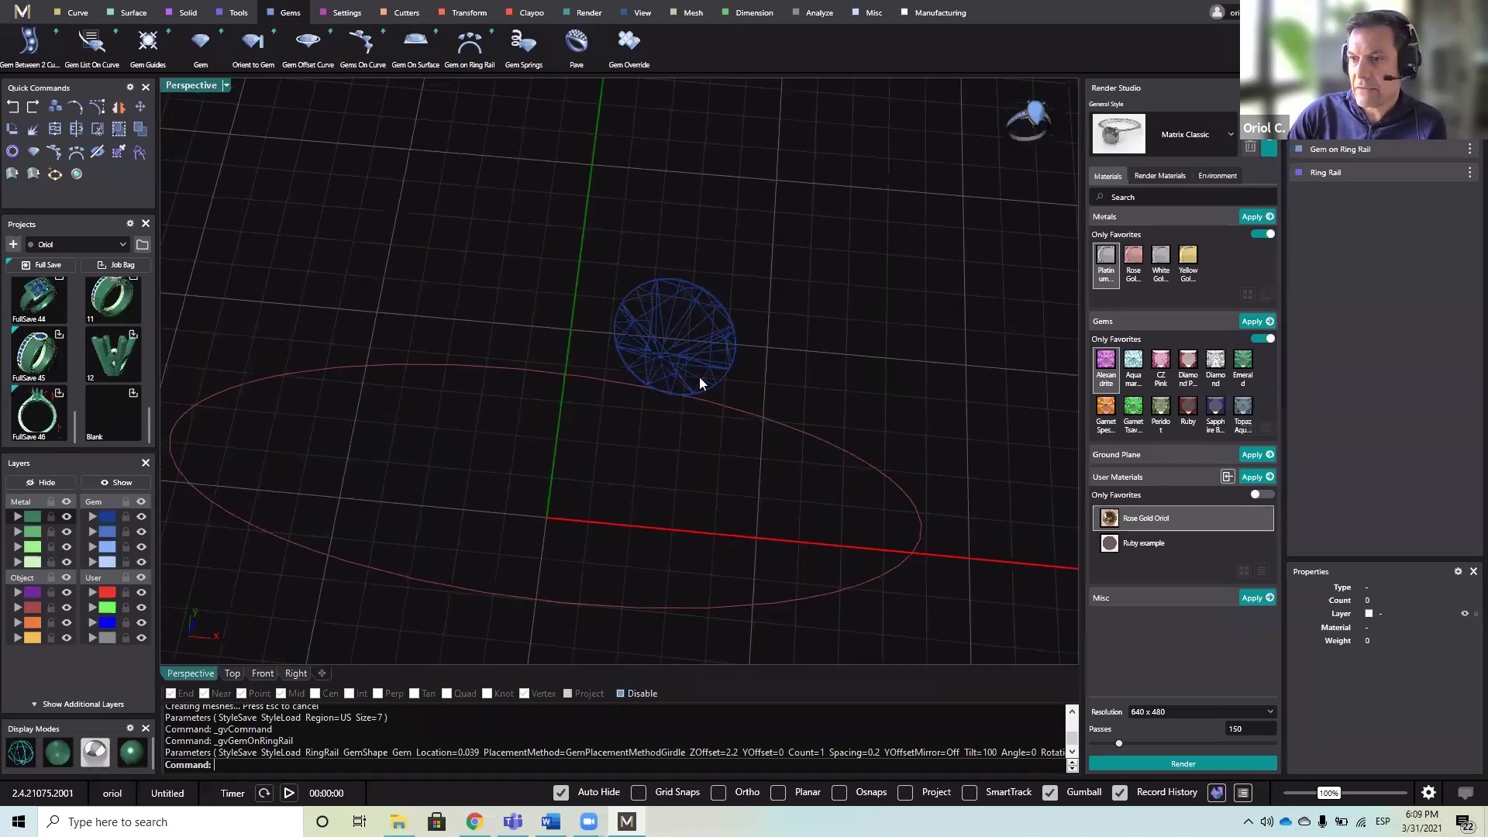
{"action": "left_click", "coordinate": [679, 299]}
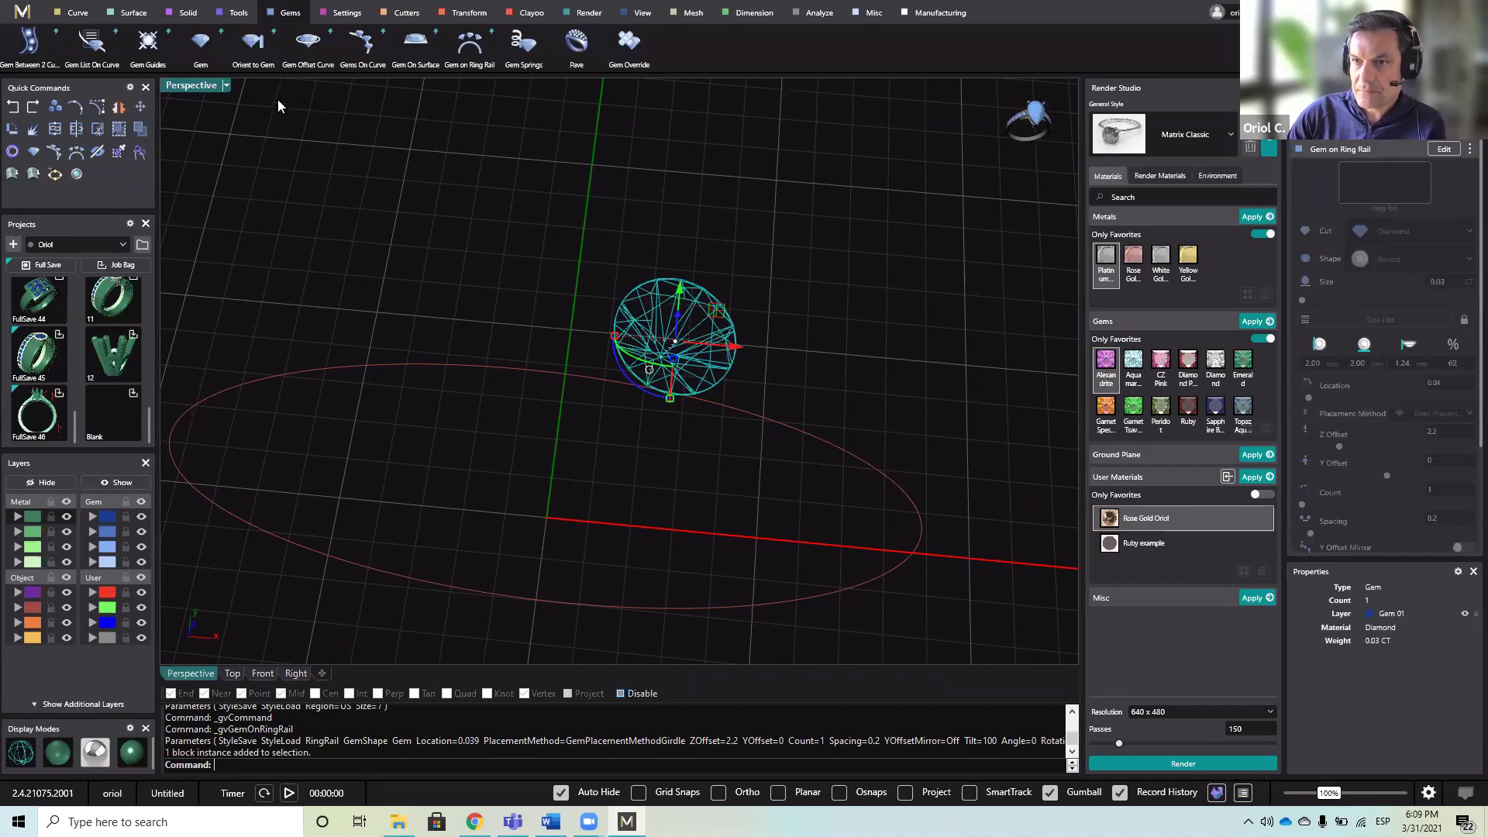
{"action": "left_click", "coordinate": [307, 45]}
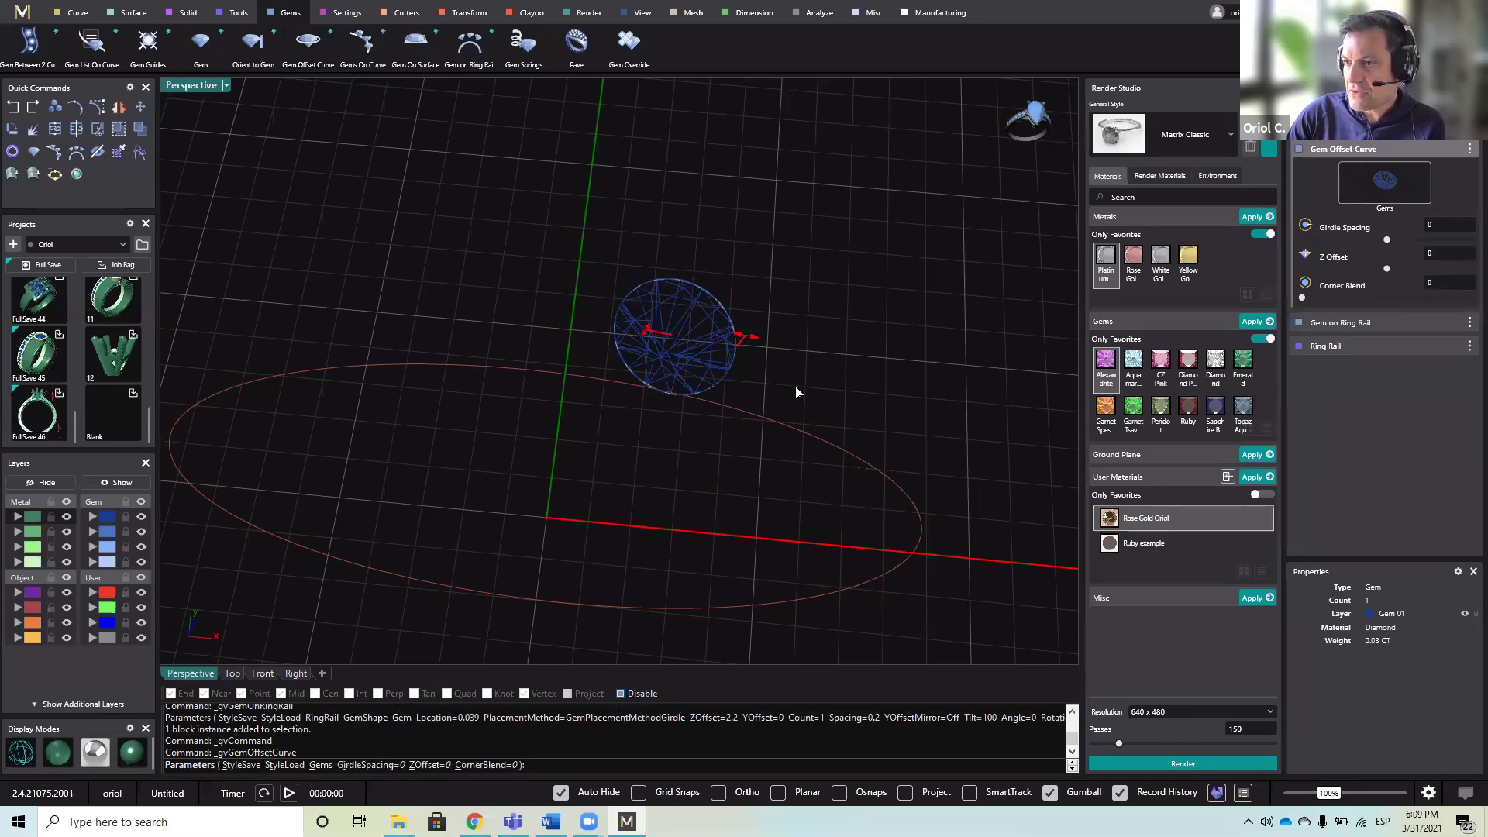
{"action": "right_click_drag", "start_coordinate": [795, 345], "coordinate": [748, 309]}
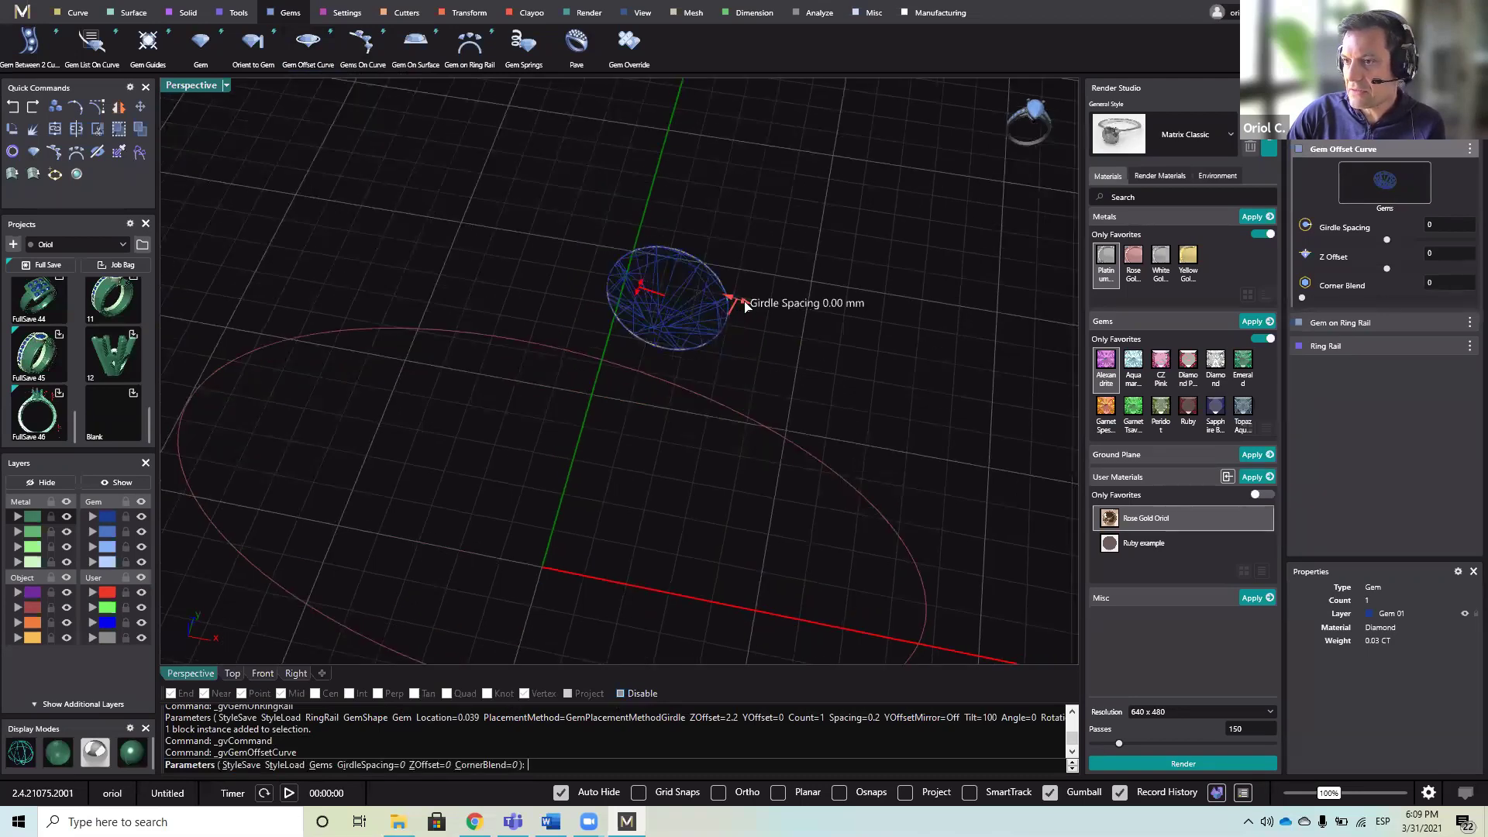
{"action": "left_click_drag", "start_coordinate": [745, 307], "coordinate": [767, 319]}
{"action": "right_click", "coordinate": [843, 373]}
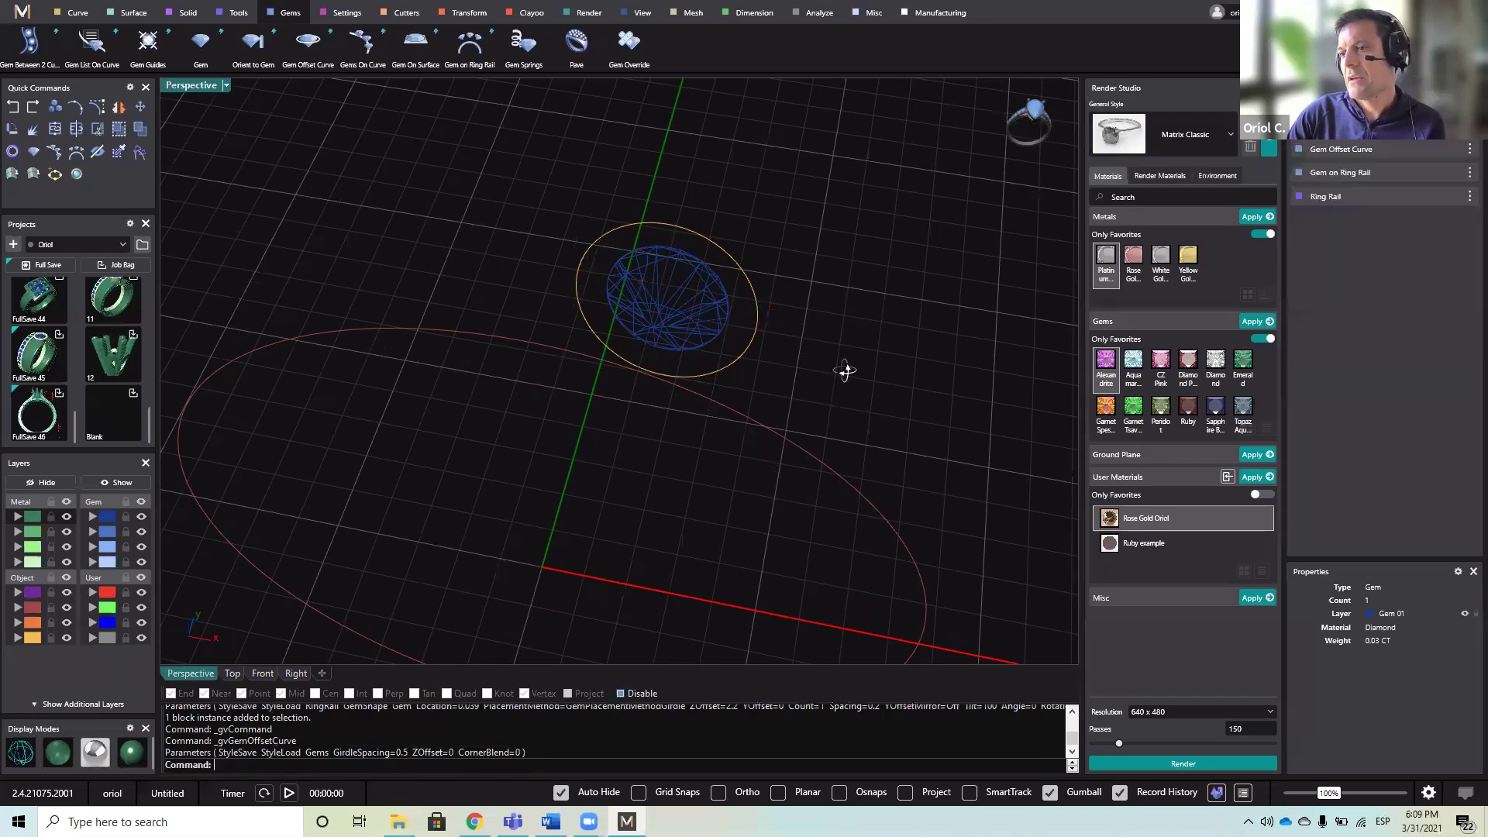
- Place round diamonds along the gem offset curve with Gems On Curve, setting the end position to 1
{"action": "right_click_drag", "start_coordinate": [845, 372], "coordinate": [806, 365]}
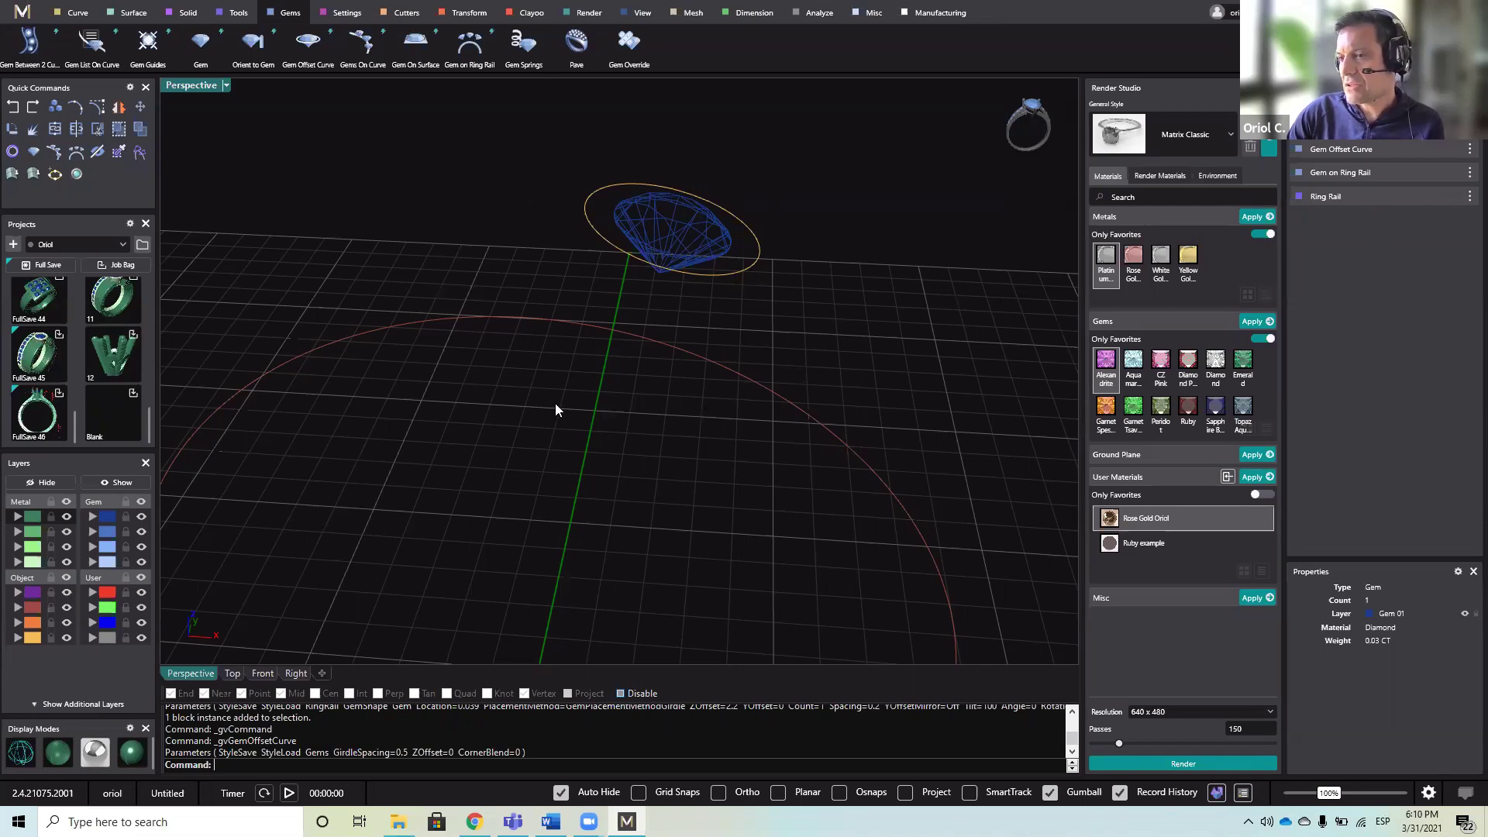
{"action": "right_click_drag", "start_coordinate": [565, 425], "coordinate": [763, 359]}
{"action": "left_click", "coordinate": [763, 360]}
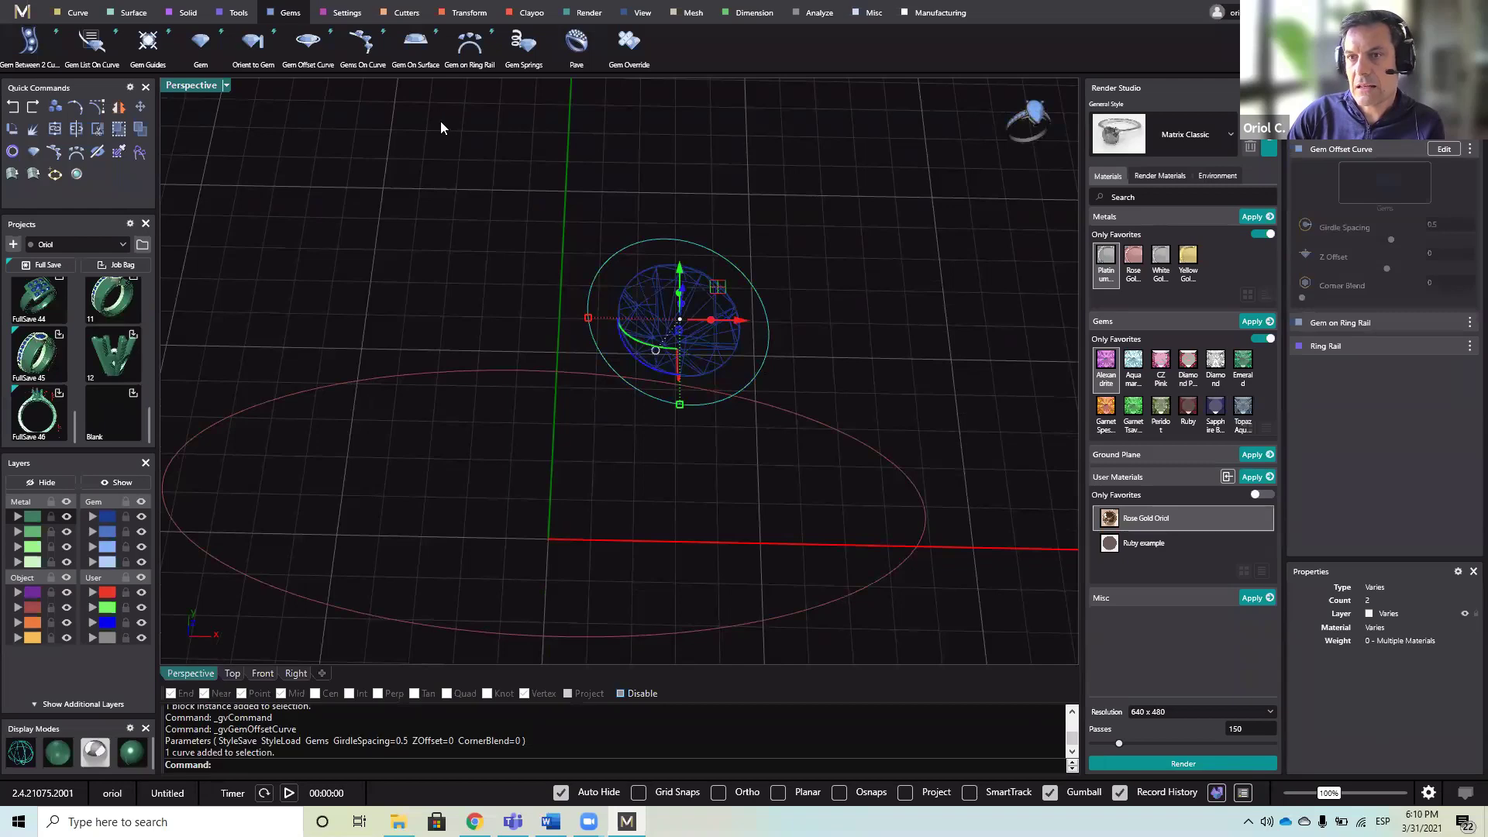
{"action": "left_click", "coordinate": [359, 47]}
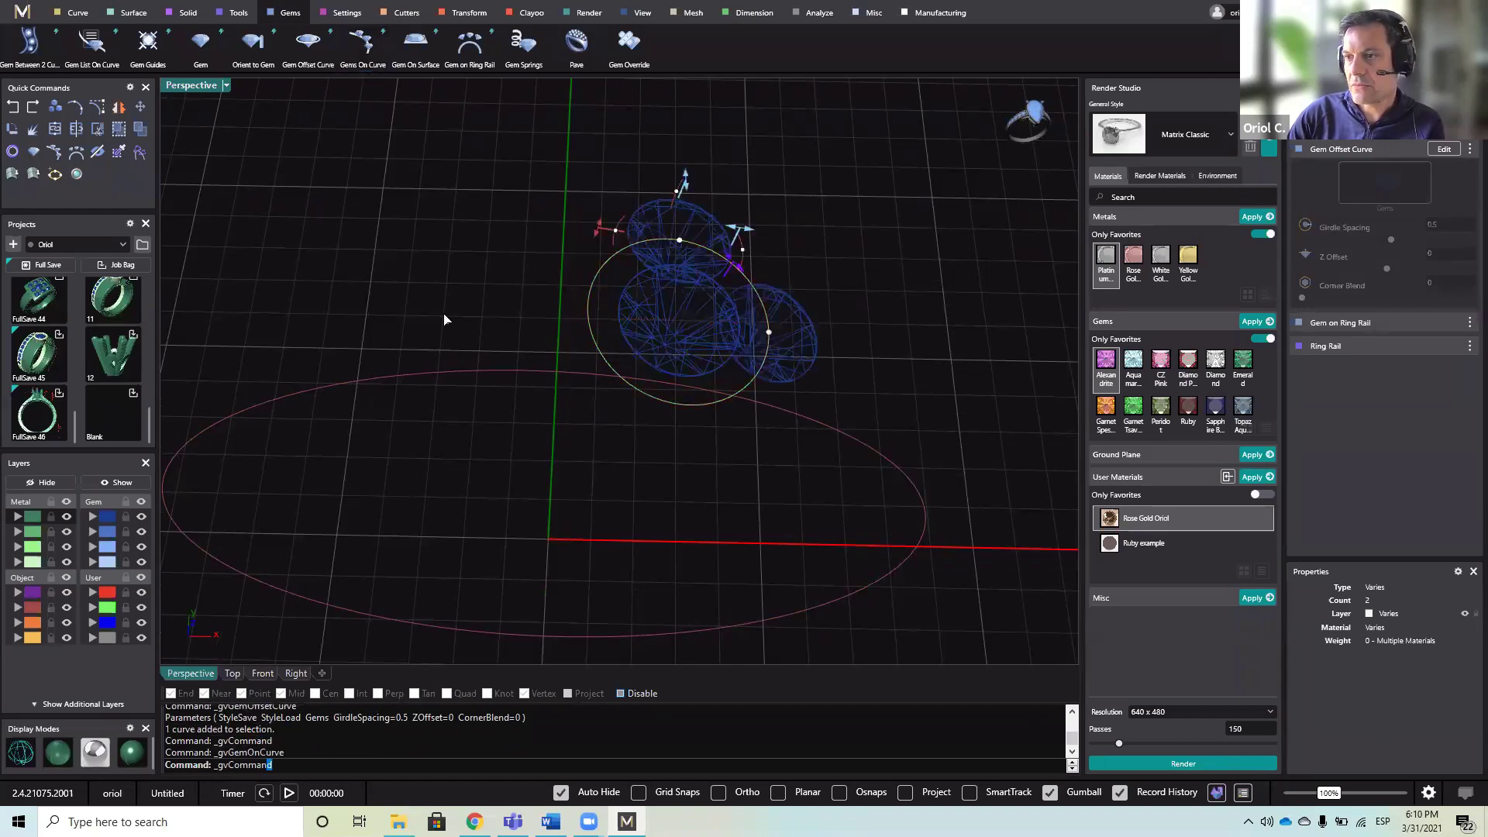
{"action": "right_click_drag", "start_coordinate": [393, 240], "coordinate": [610, 465]}
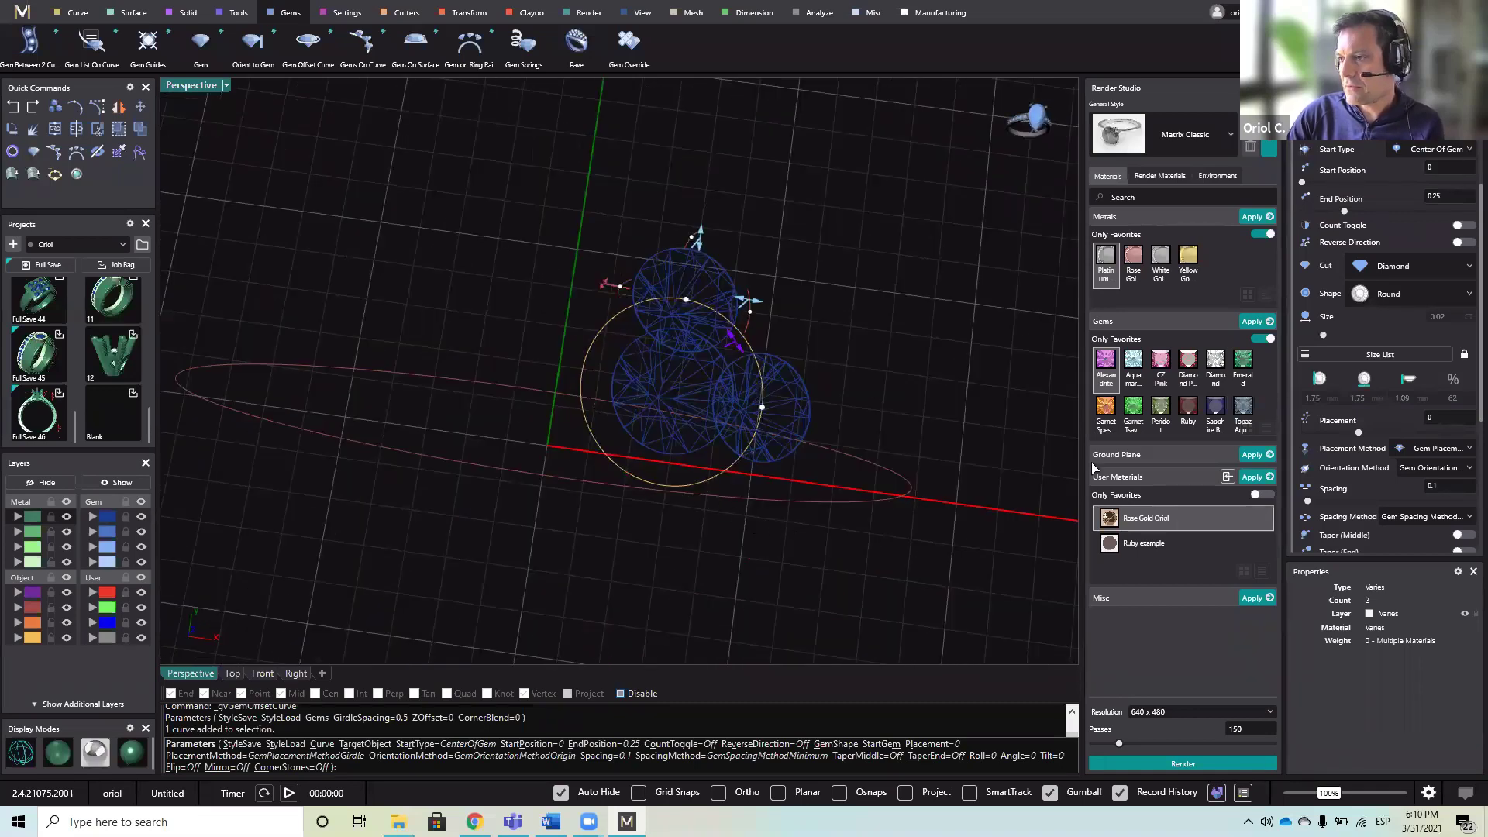
{"action": "scroll", "coordinate": [1457, 209], "scroll_direction": "up", "scroll_amount": 1}
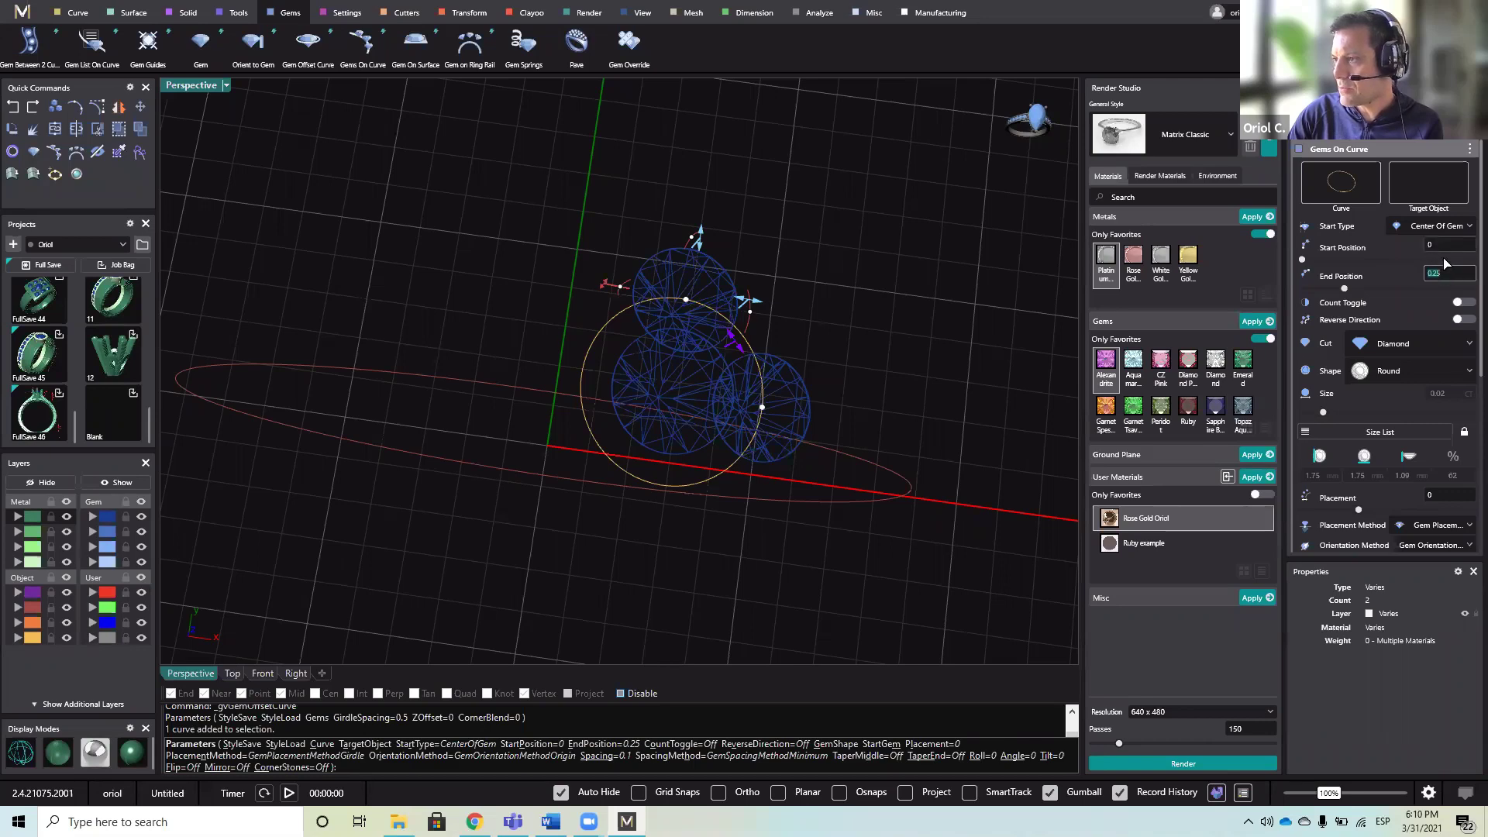
{"action": "type", "text": "1"}
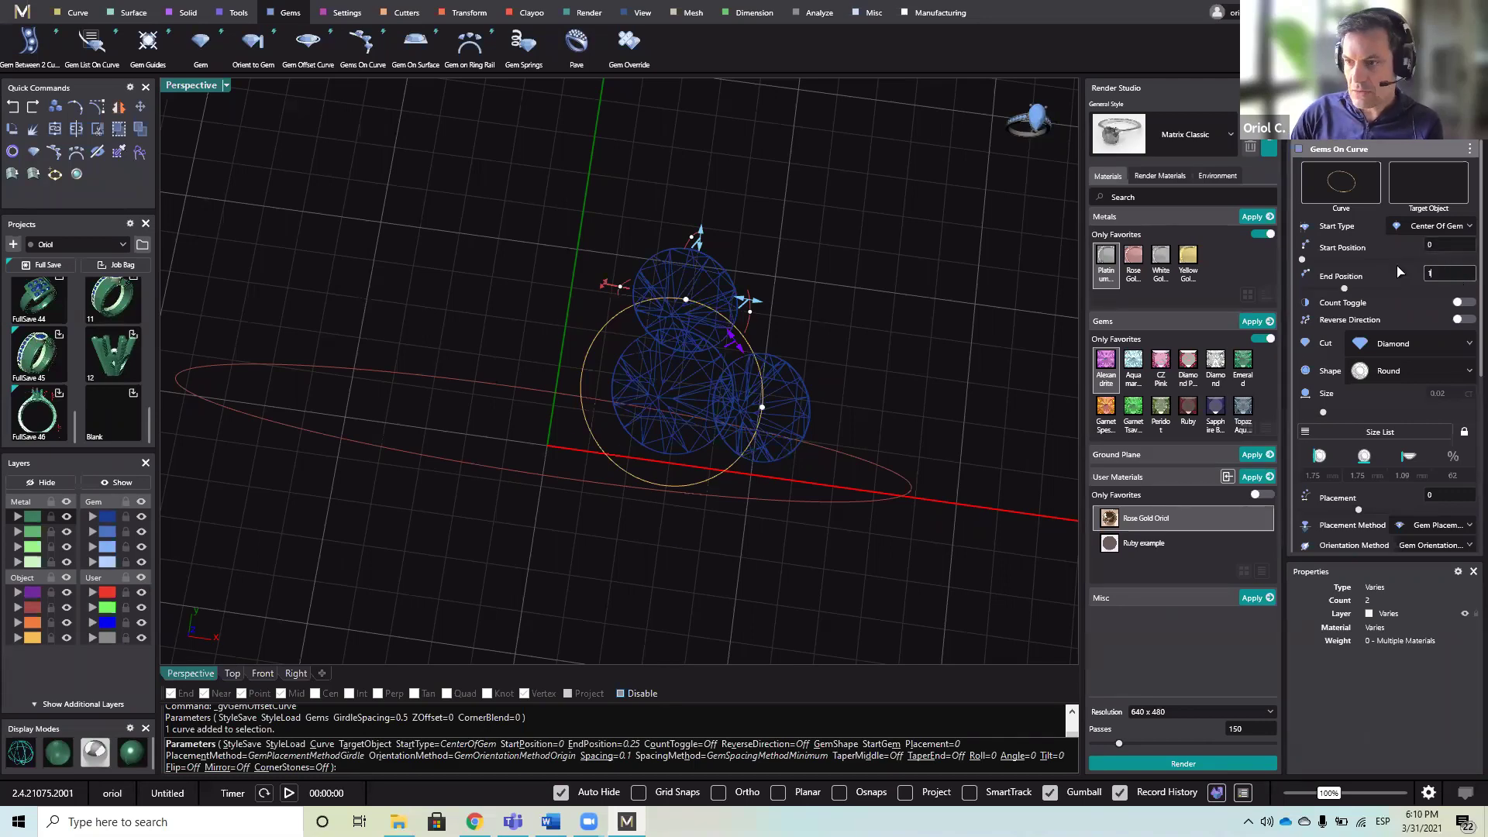
{"action": "key", "text": "Return"}
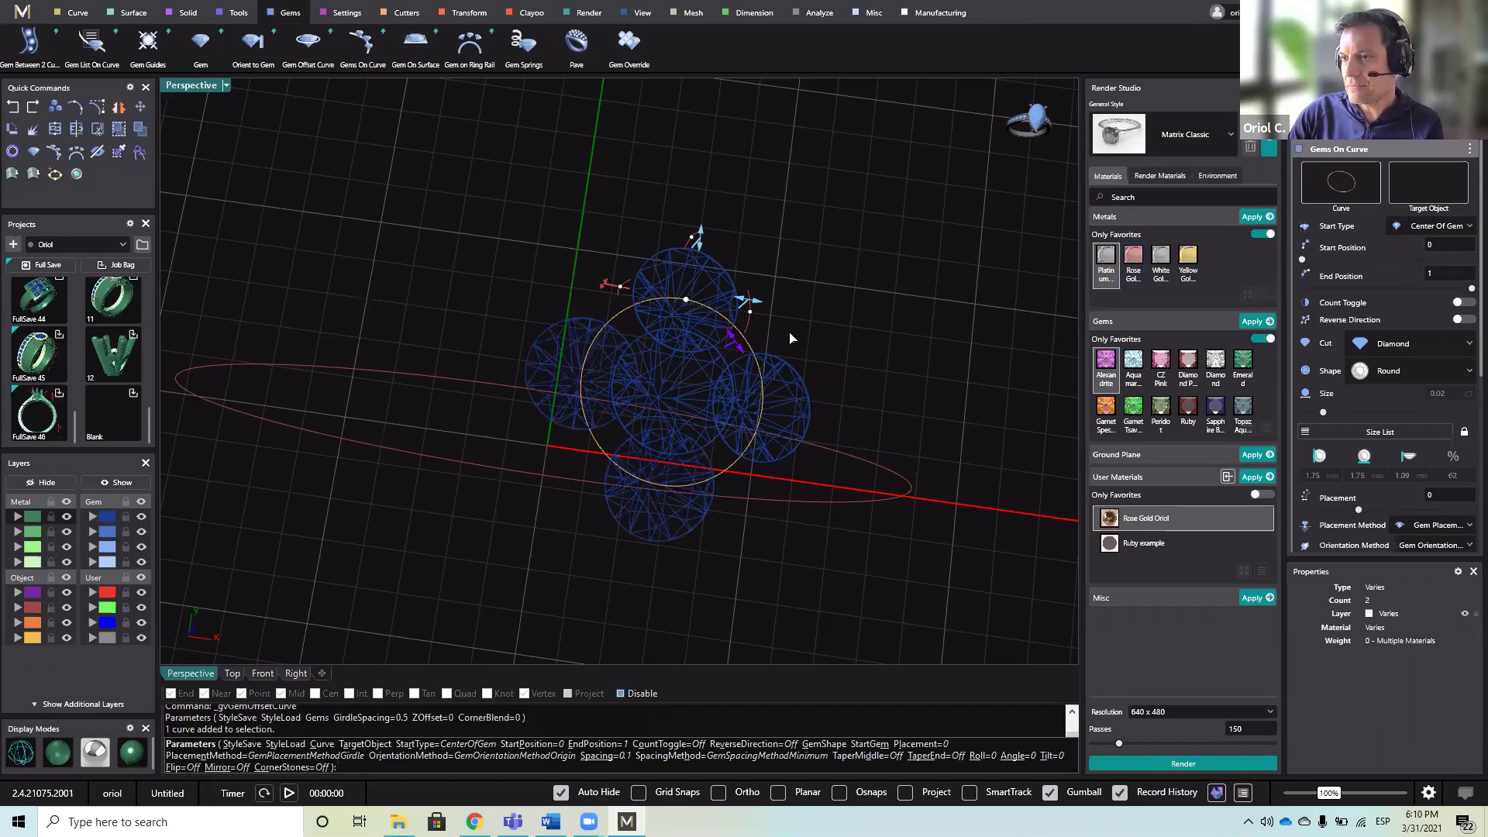
{"action": "right_click", "coordinate": [869, 358]}
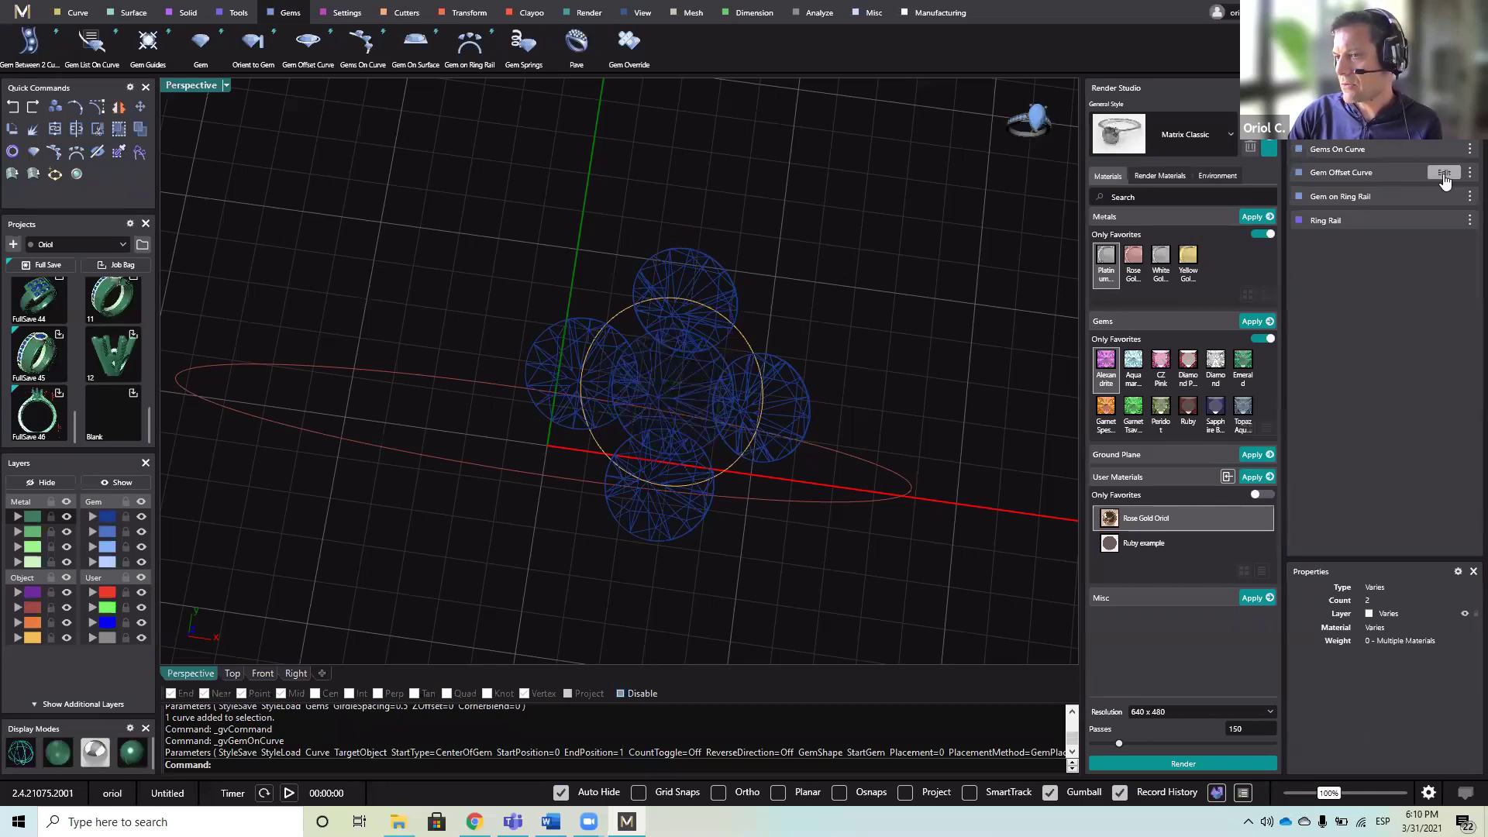
- Edit the Gem Offset Curve in the history and increase its girdle spacing to 1.2 mm
{"action": "left_click", "coordinate": [1445, 173]}
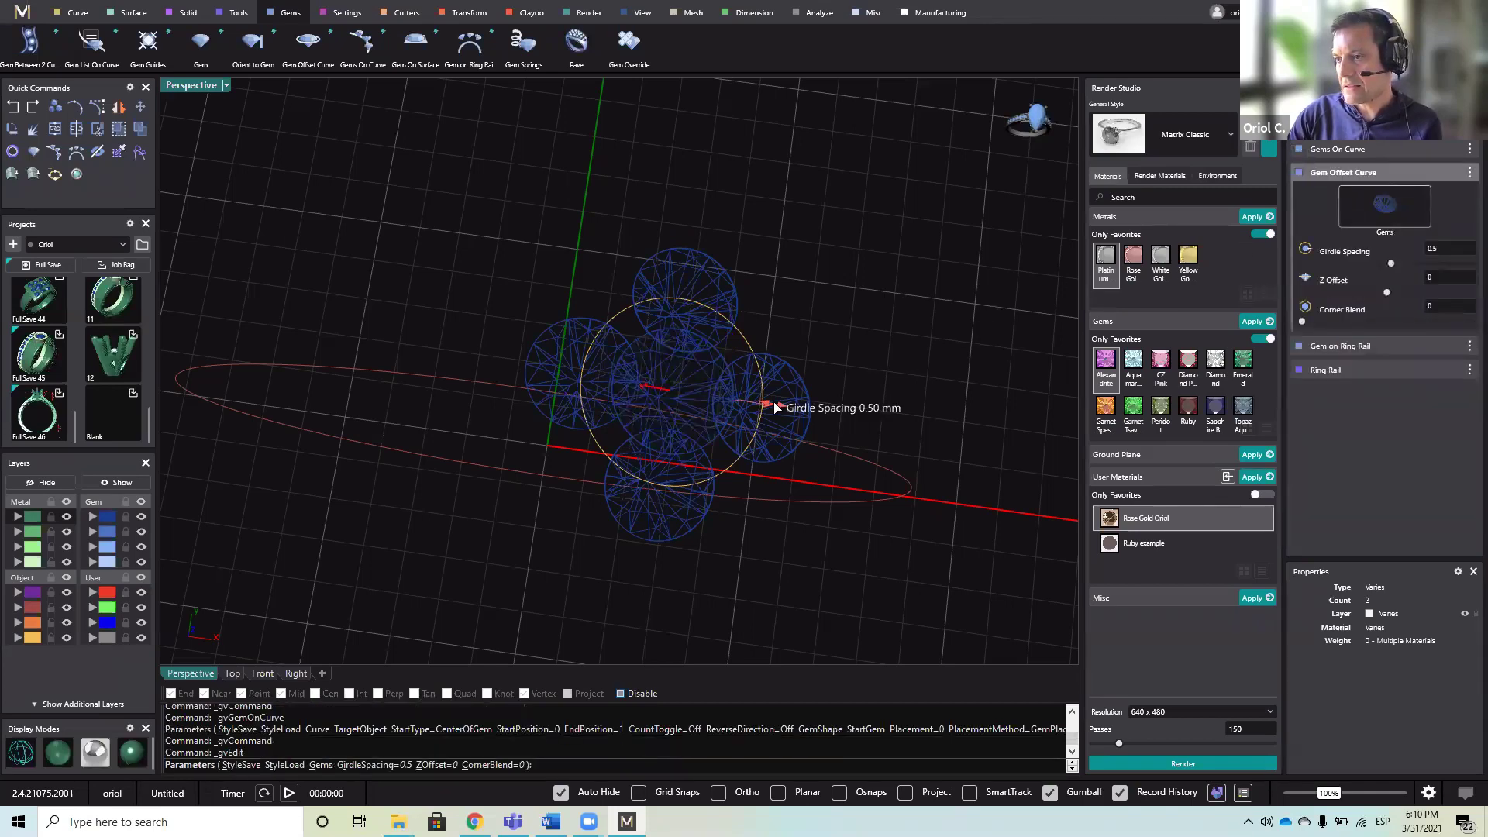
{"action": "mouse_move", "coordinate": [787, 410]}
{"action": "left_mouse_down"}
{"action": "mouse_move", "coordinate": [872, 425]}
{"action": "mouse_move", "coordinate": [807, 426]}
{"action": "mouse_move", "coordinate": [872, 443]}
{"action": "mouse_move", "coordinate": [801, 432]}
{"action": "left_mouse_up"}
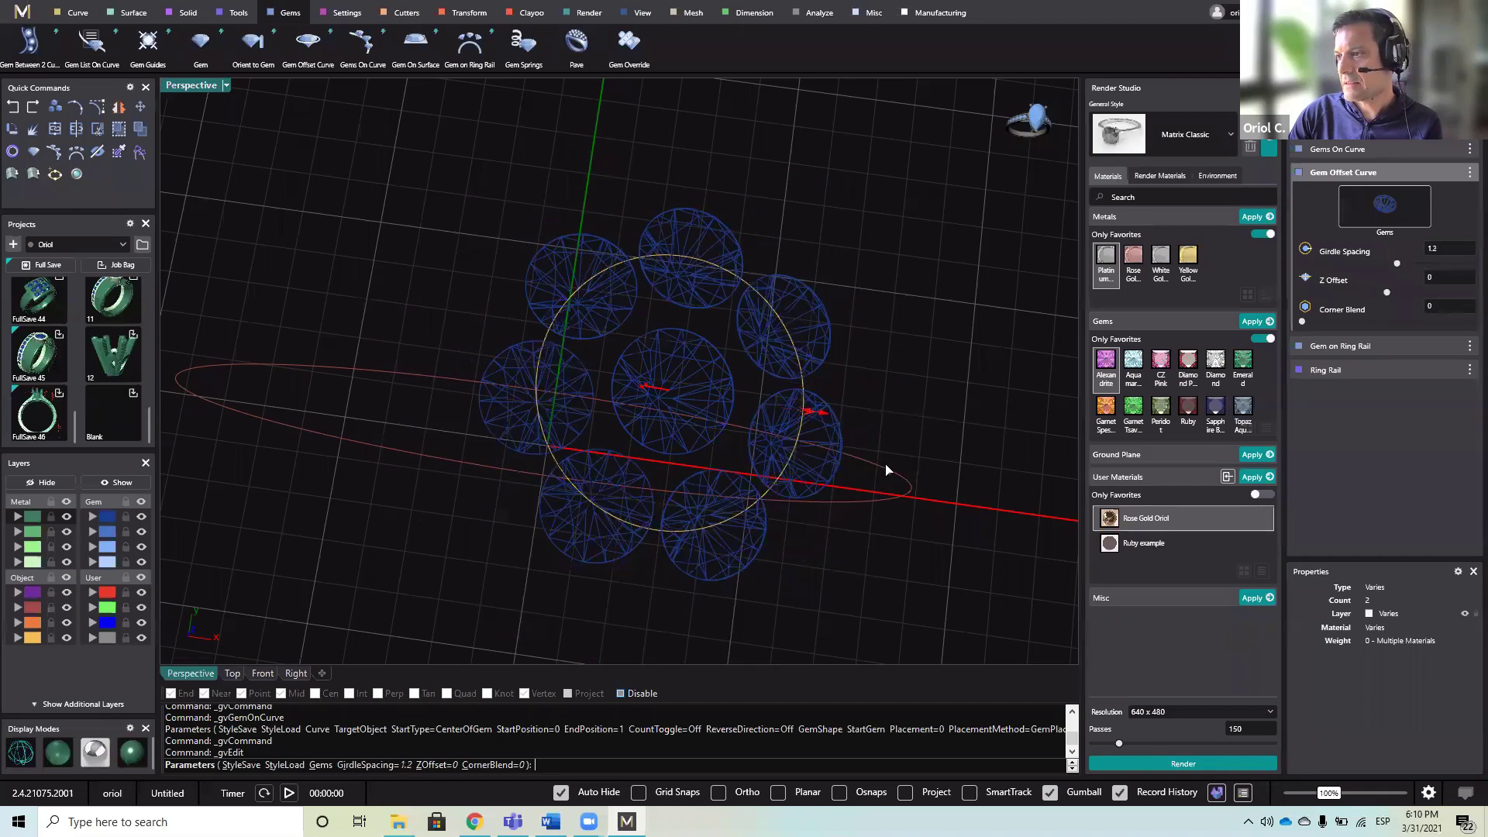
{"action": "right_click_drag", "start_coordinate": [885, 467], "coordinate": [924, 347]}
{"action": "right_click", "coordinate": [924, 346]}
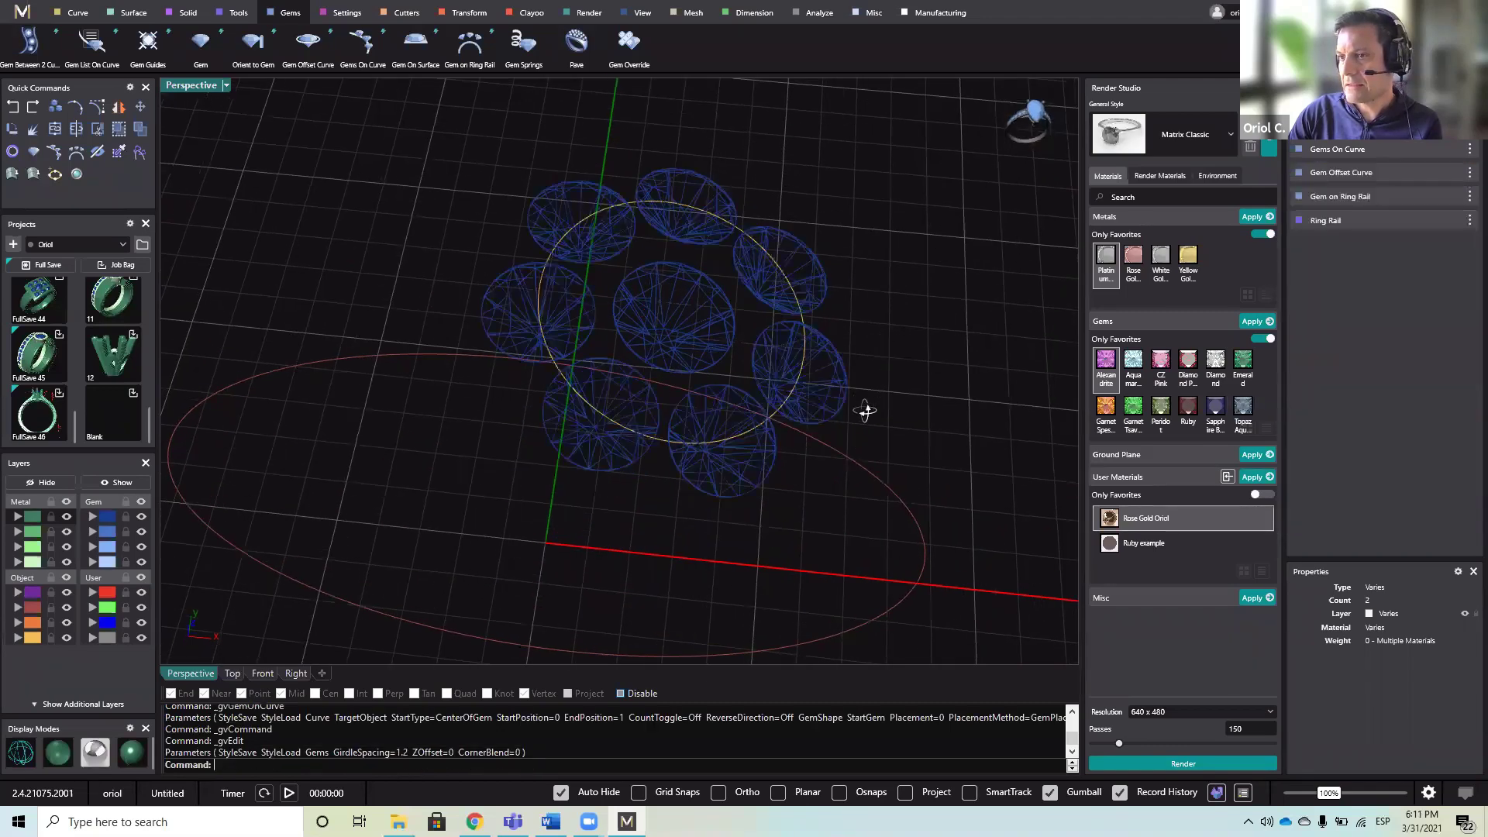
{"action": "right_click_drag", "start_coordinate": [867, 412], "coordinate": [754, 279]}
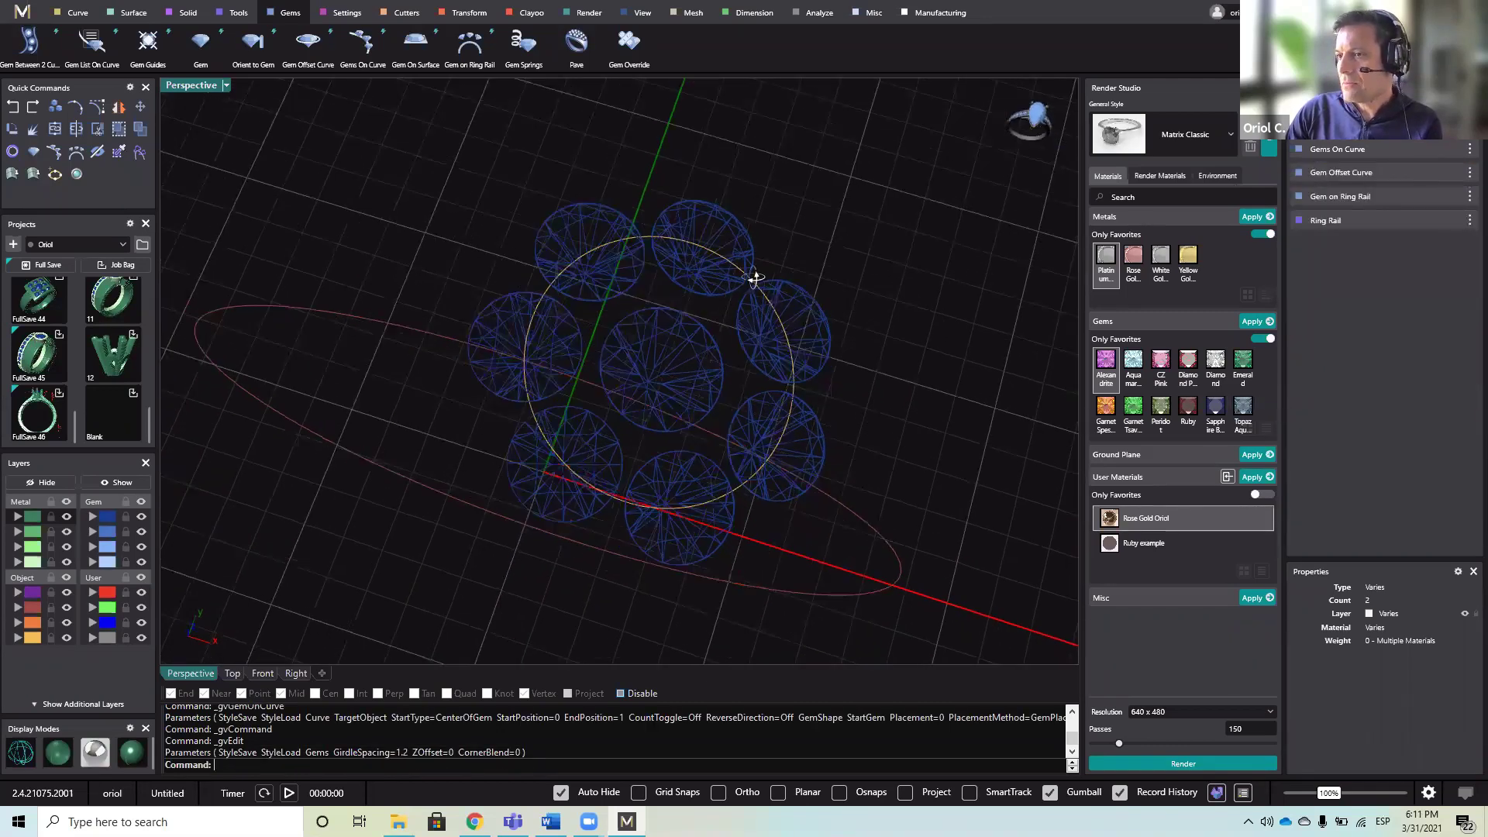
{"action": "right_click_drag", "start_coordinate": [774, 355], "coordinate": [1103, 326]}
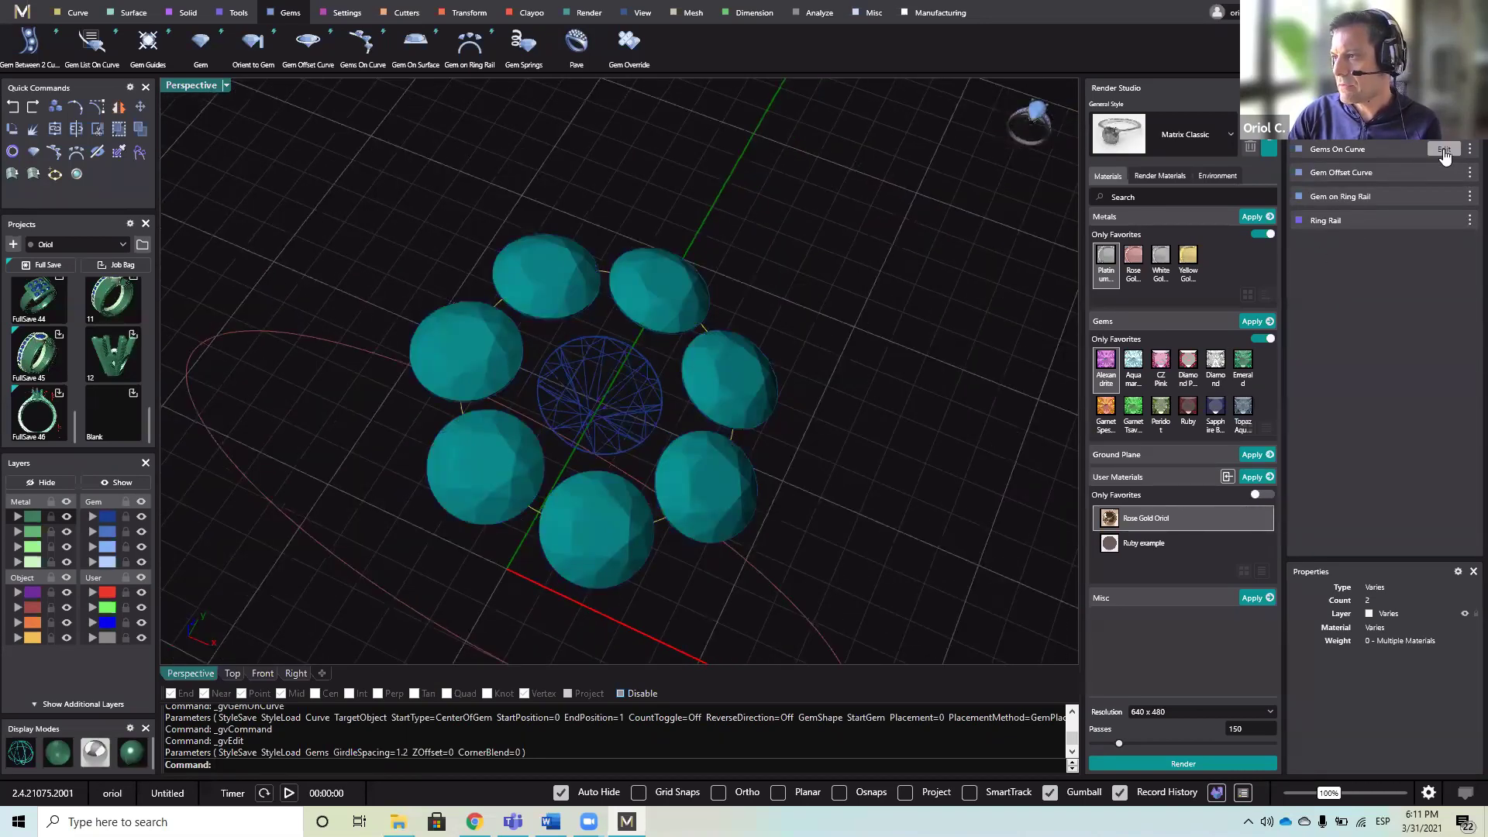
- Edit Gems On Curve in the history and change the halo gems' shape to Marquise
{"action": "left_click", "coordinate": [1444, 150]}
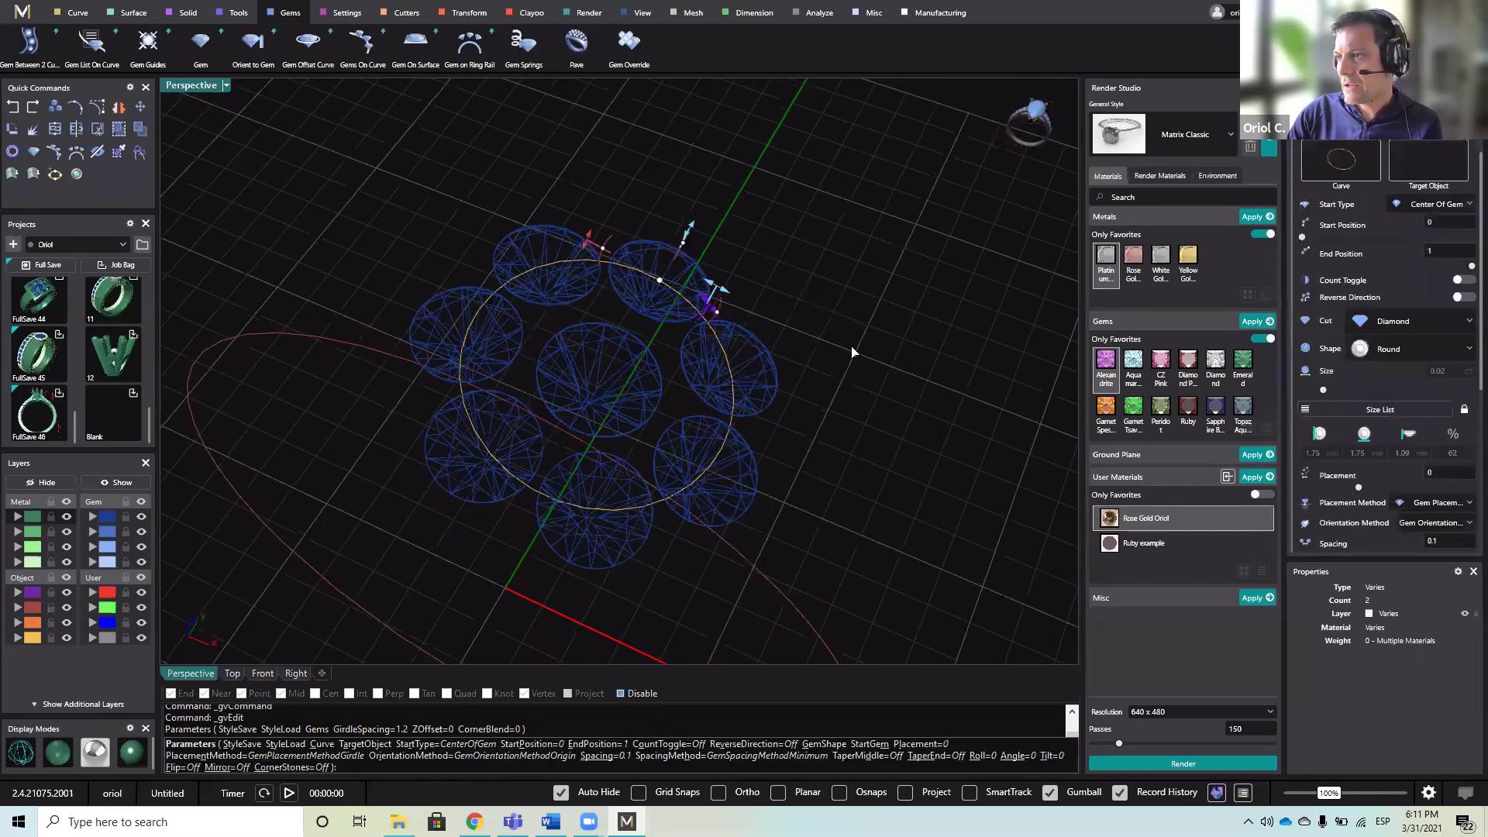
{"action": "right_click_drag", "start_coordinate": [852, 353], "coordinate": [547, 340]}
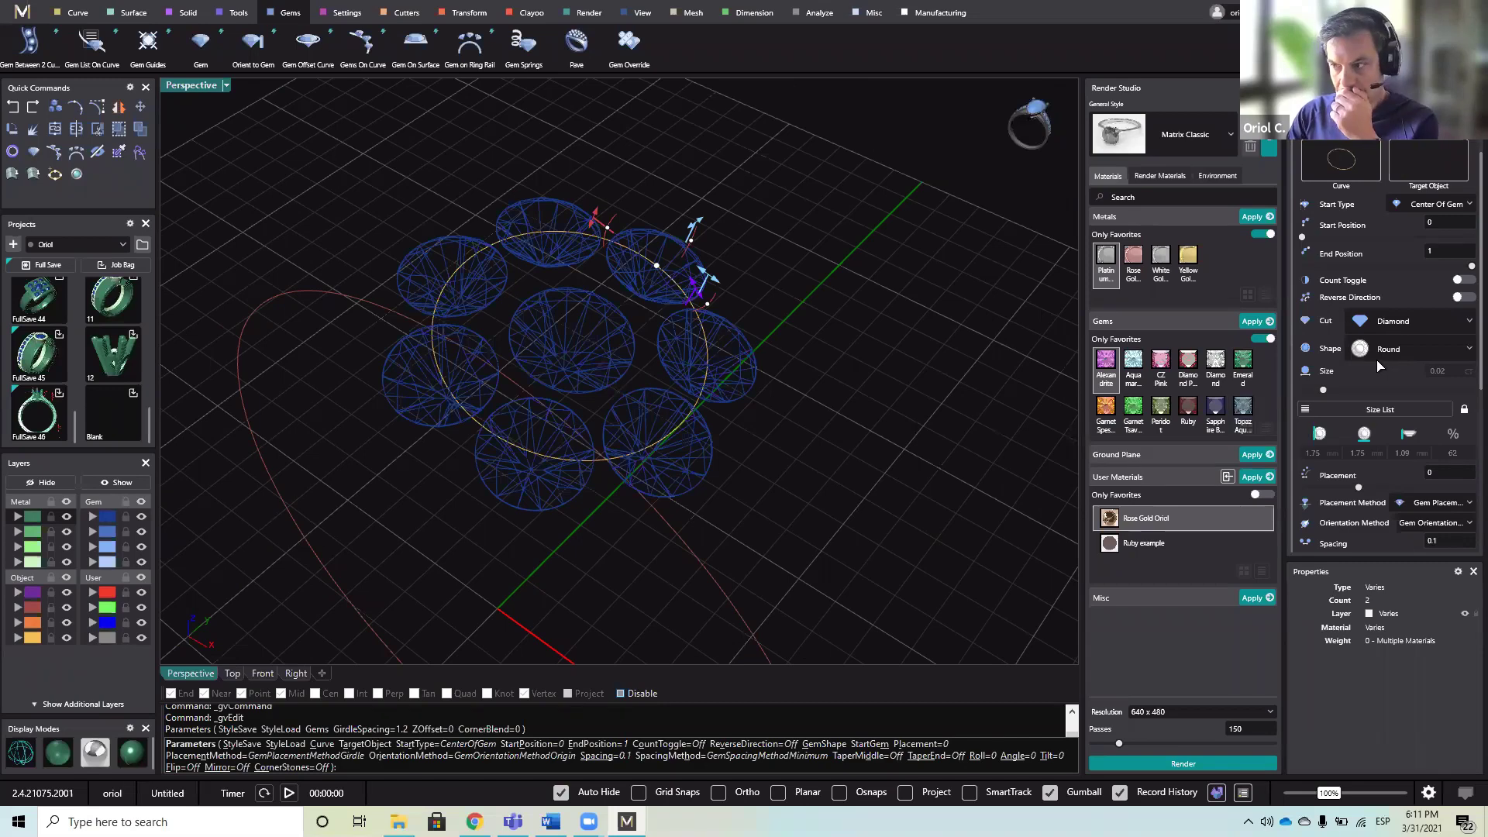
{"action": "right_click_drag", "start_coordinate": [786, 305], "coordinate": [742, 267]}
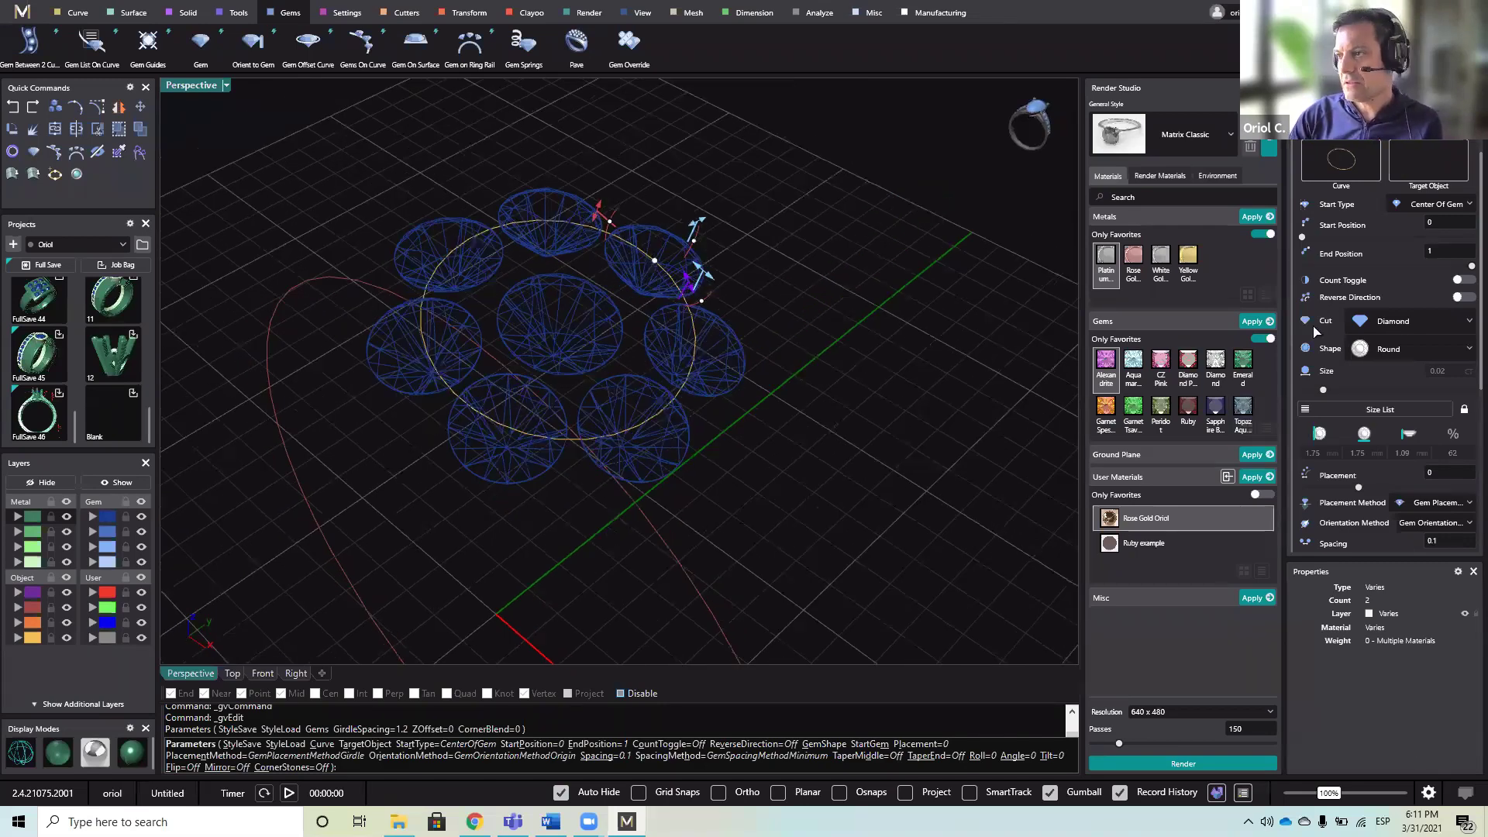
{"action": "right_click_drag", "start_coordinate": [783, 334], "coordinate": [775, 291]}
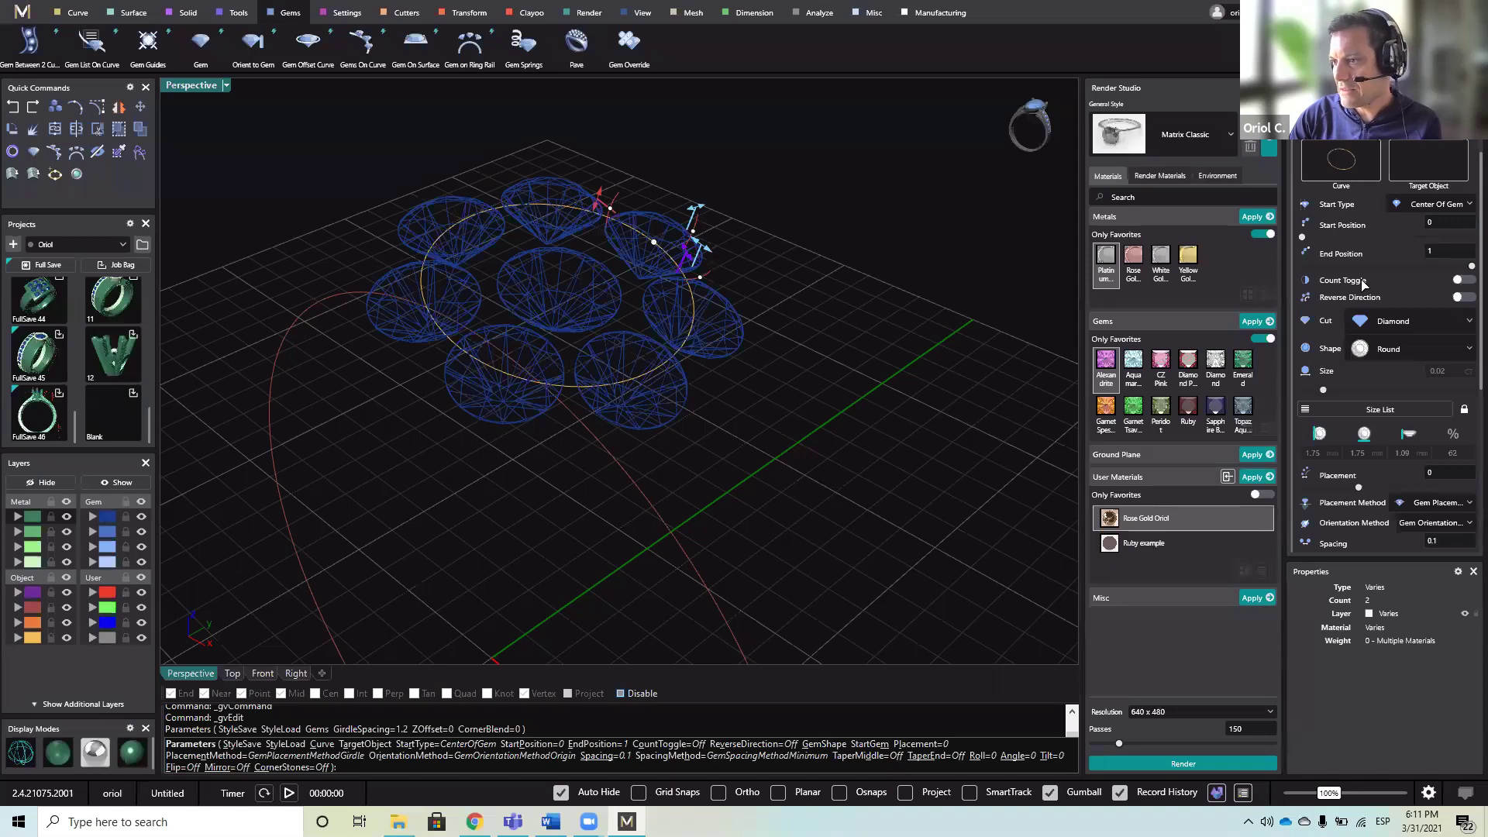
{"action": "right_click_drag", "start_coordinate": [844, 426], "coordinate": [1069, 372]}
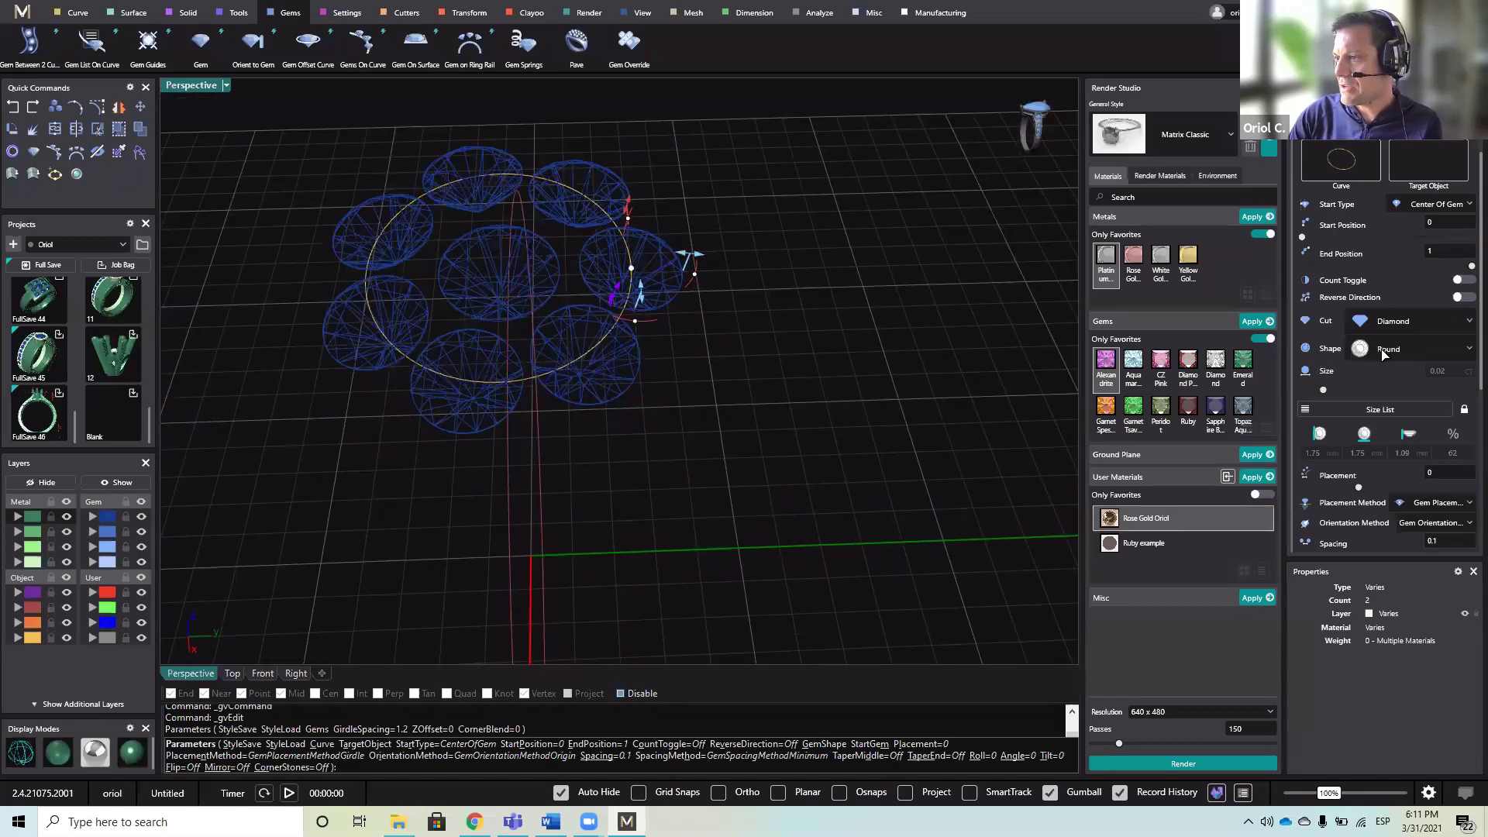
{"action": "left_click", "coordinate": [1385, 351]}
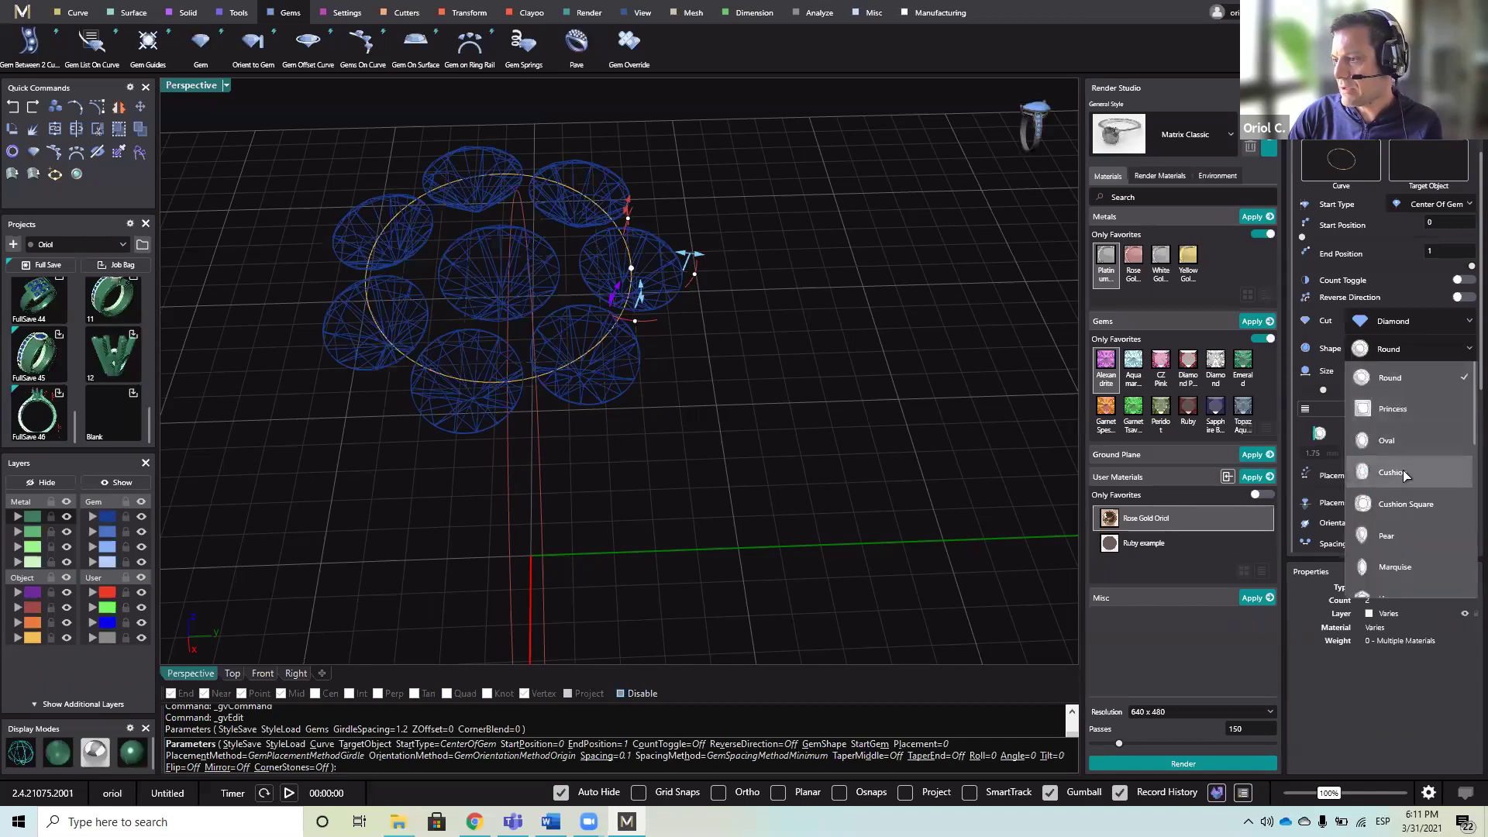
{"action": "left_click", "coordinate": [1408, 541]}
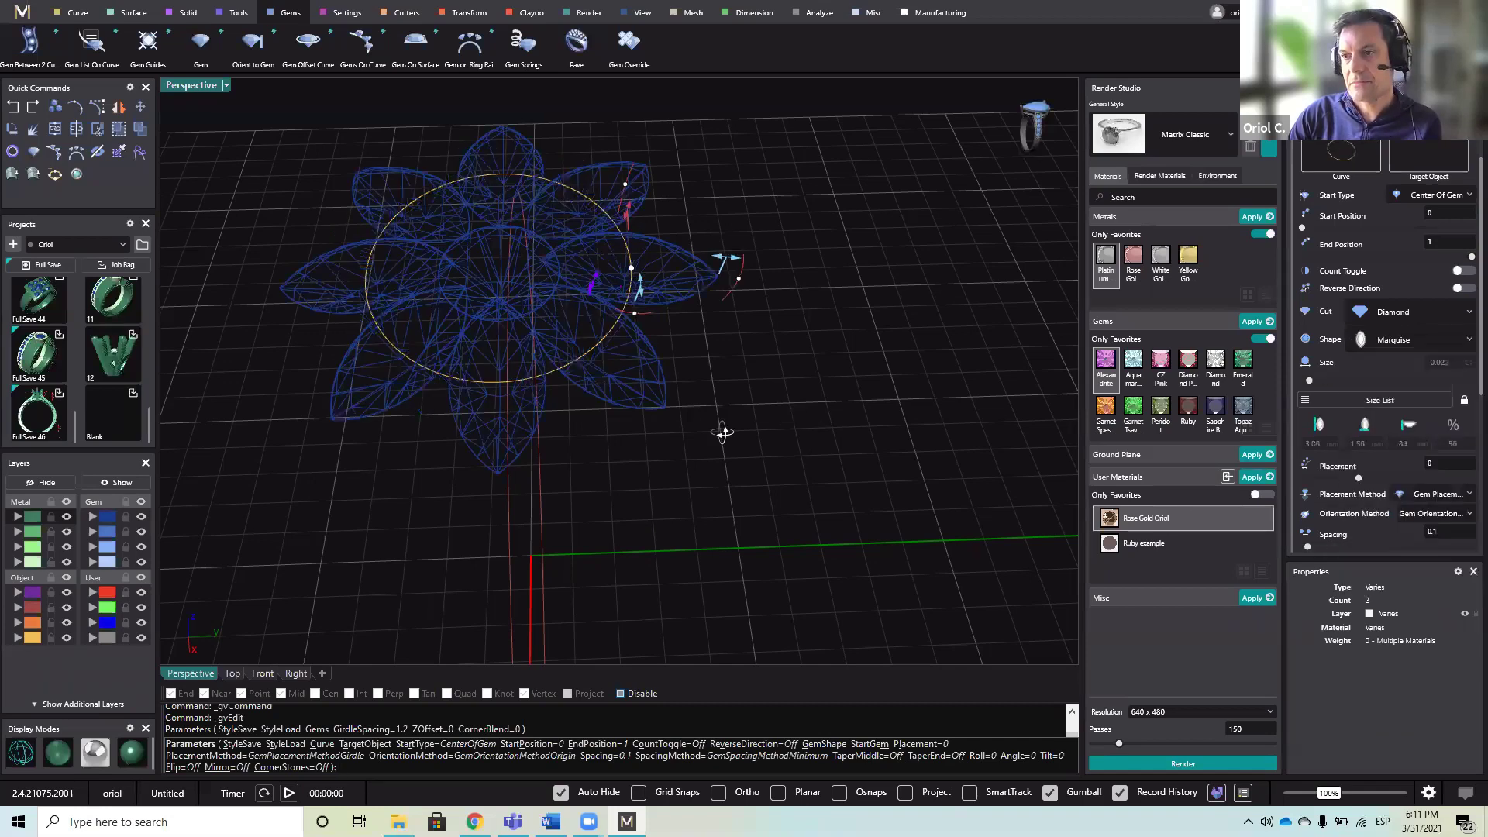
{"action": "right_click_drag", "start_coordinate": [725, 432], "coordinate": [845, 436]}
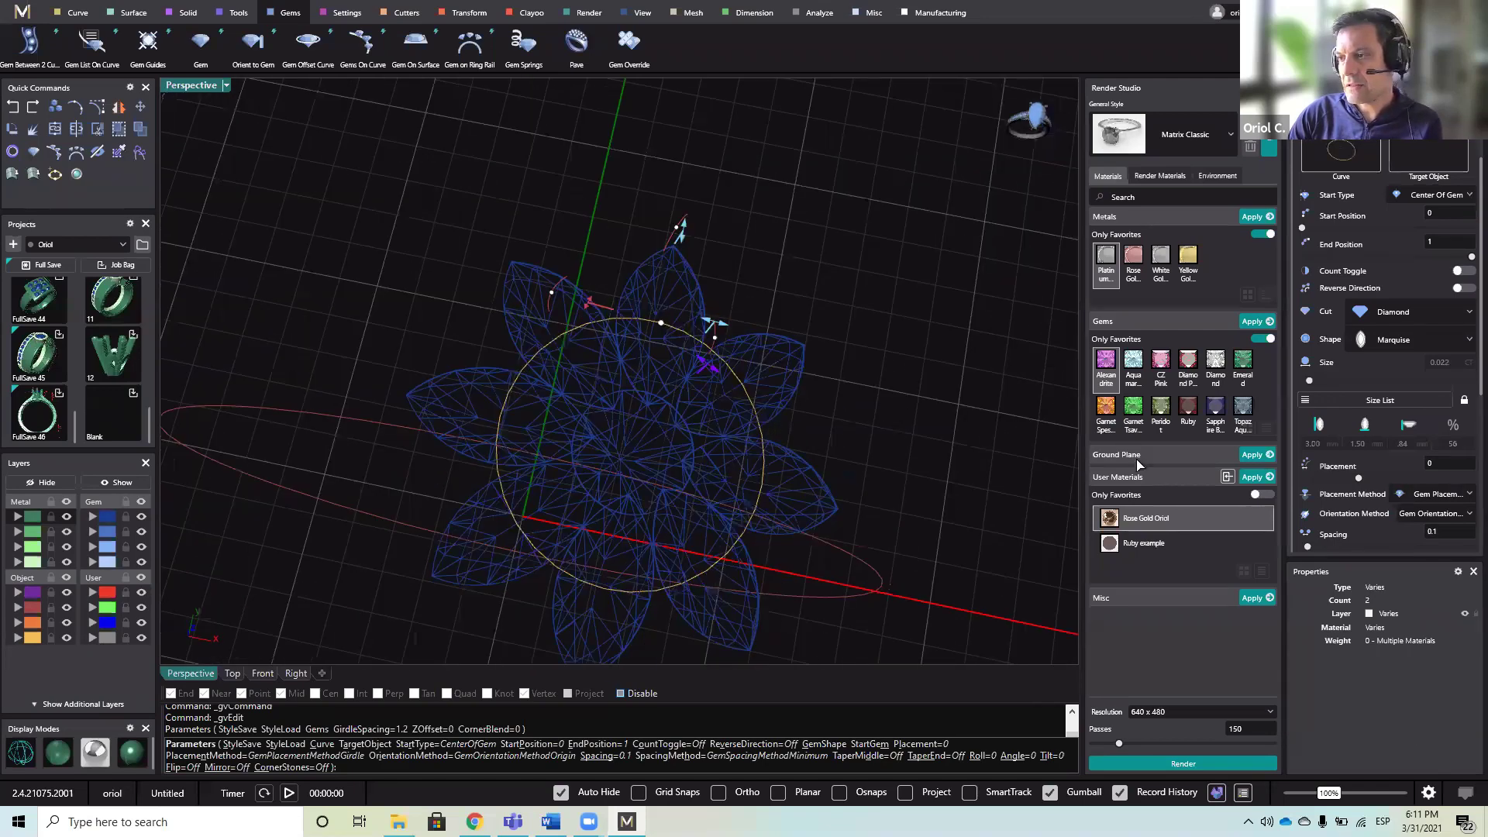
- Set the spacing between the marquise halo gems to 0.5 mm and finish editing Gems On Curve
{"action": "scroll", "coordinate": [1385, 533], "scroll_direction": "down", "scroll_amount": 1}
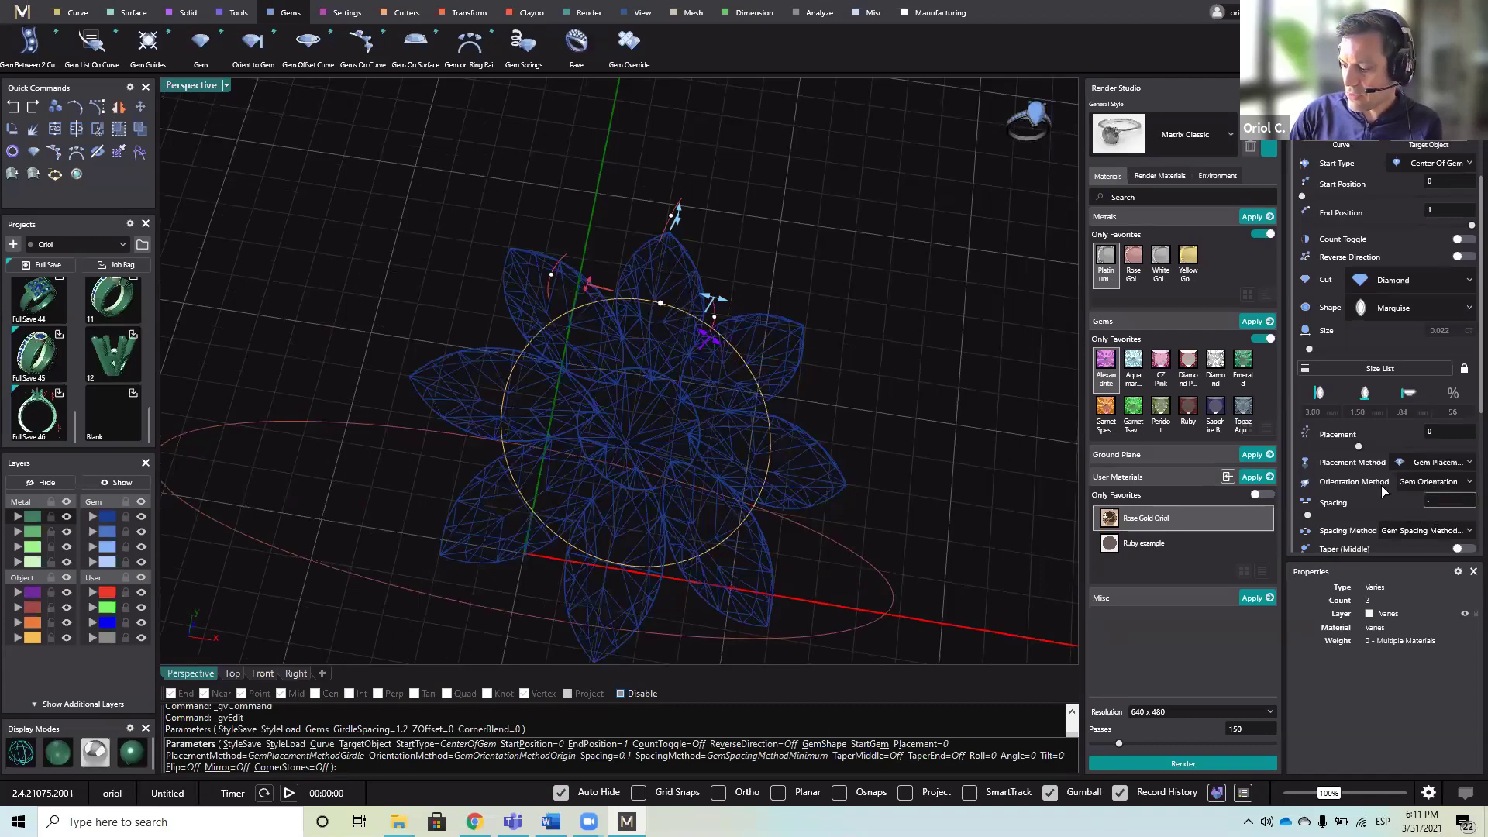
{"action": "type", "text": "0.5"}
{"action": "key", "text": "Return"}
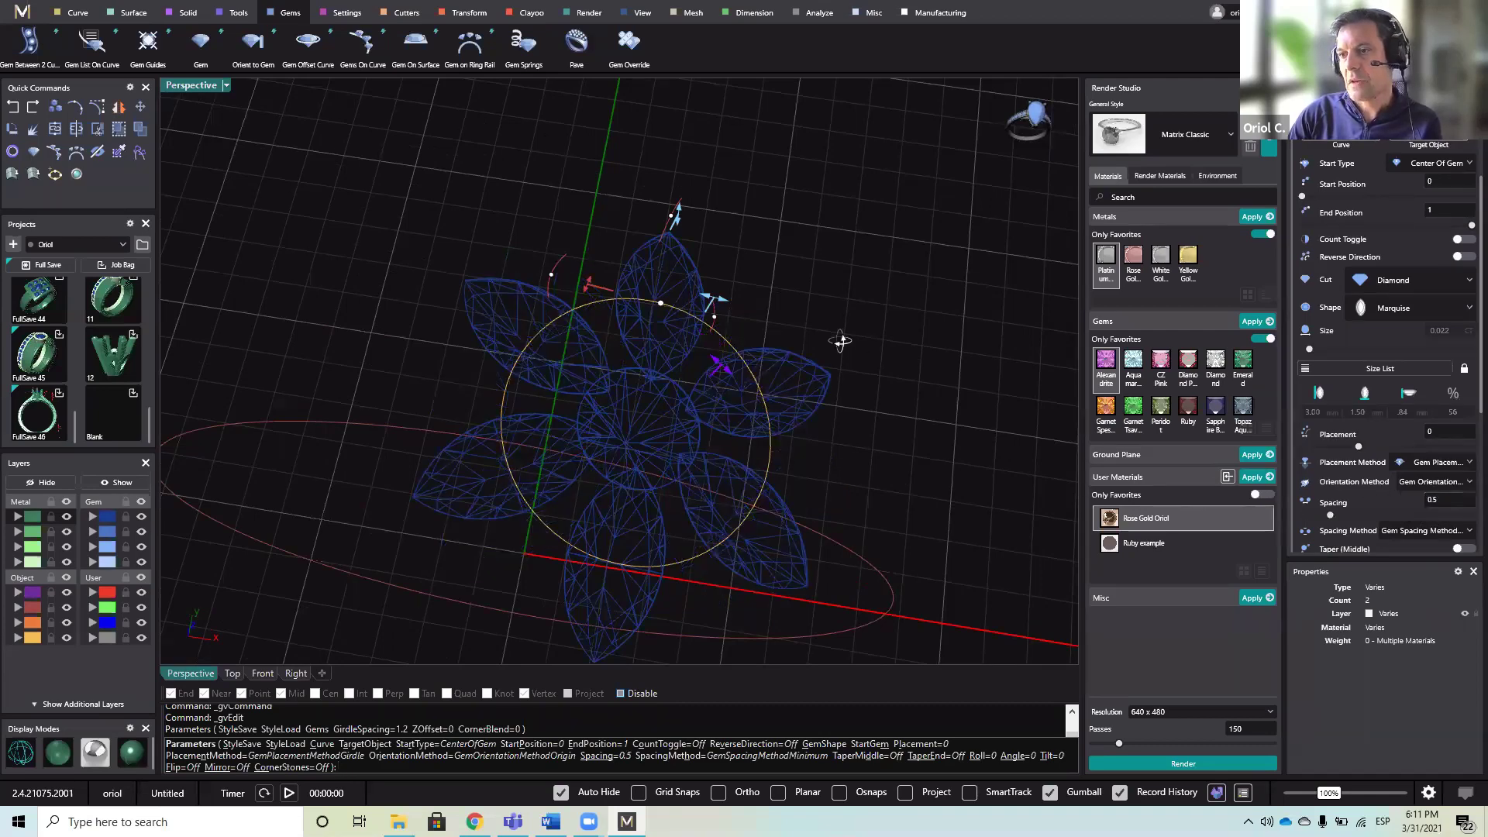
{"action": "right_click_drag", "start_coordinate": [841, 341], "coordinate": [576, 407]}
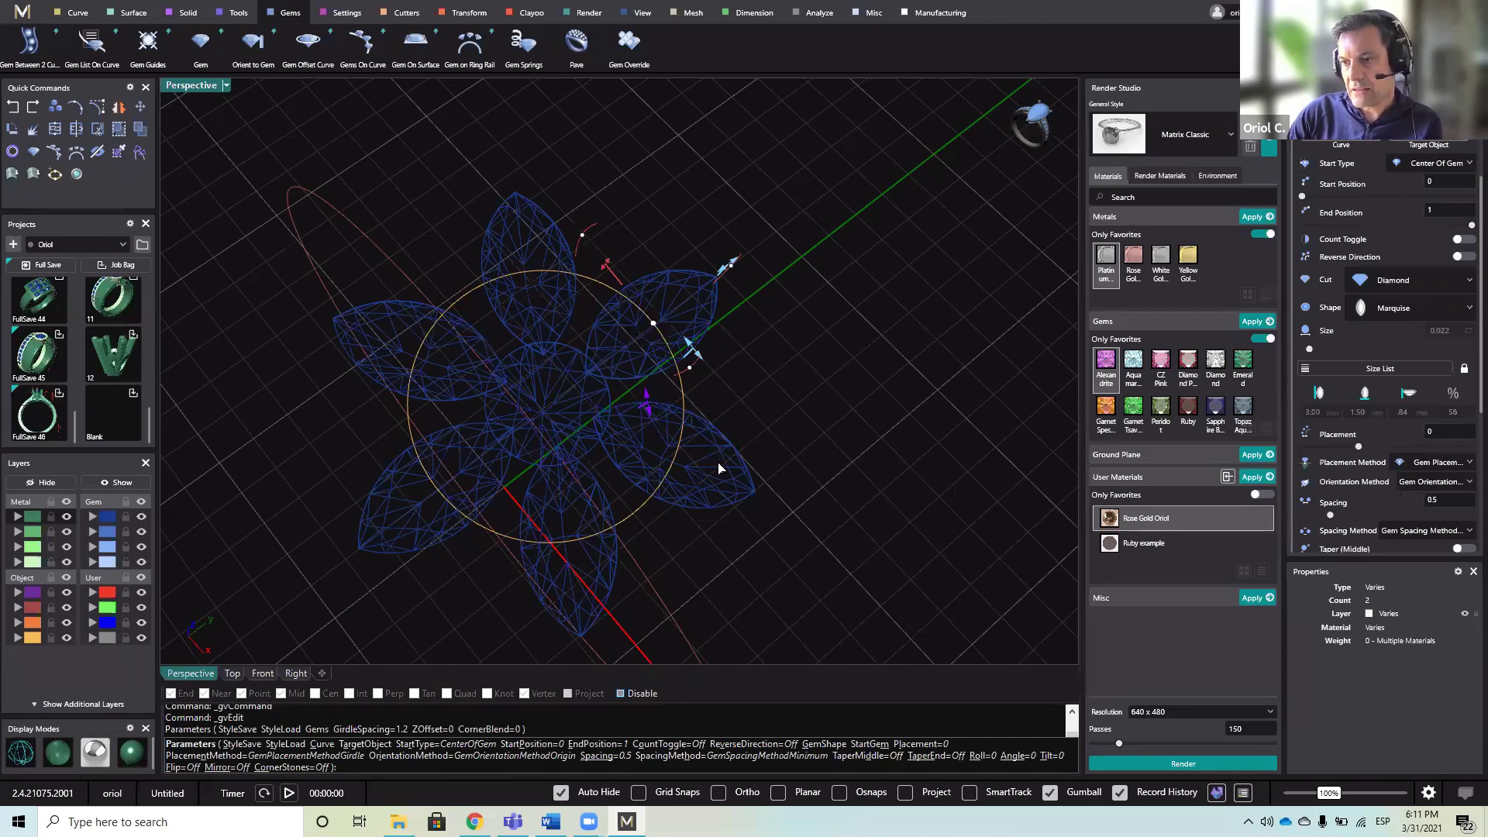
{"action": "mouse_move", "coordinate": [864, 449]}
{"action": "right_mouse_down"}
{"action": "mouse_move", "coordinate": [883, 496]}
{"action": "mouse_move", "coordinate": [891, 333]}
{"action": "mouse_move", "coordinate": [869, 370]}
{"action": "mouse_move", "coordinate": [878, 445]}
{"action": "right_mouse_up"}
{"action": "right_click_drag", "start_coordinate": [893, 380], "coordinate": [895, 467]}
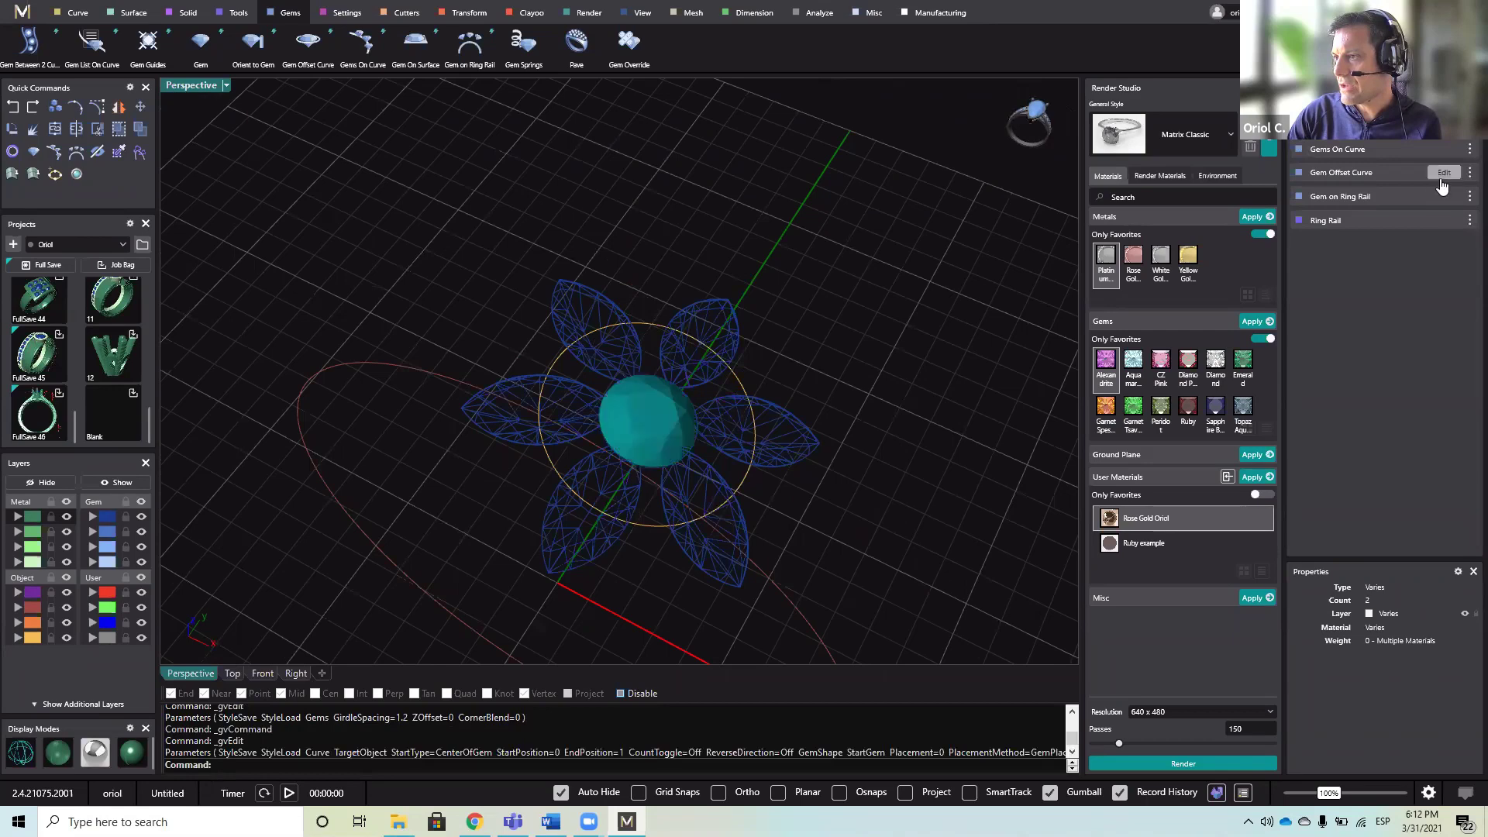
- Edit the Gem Offset Curve in the history, increase its girdle spacing to 1.8 mm and finish the edit
{"action": "left_click", "coordinate": [1444, 177]}
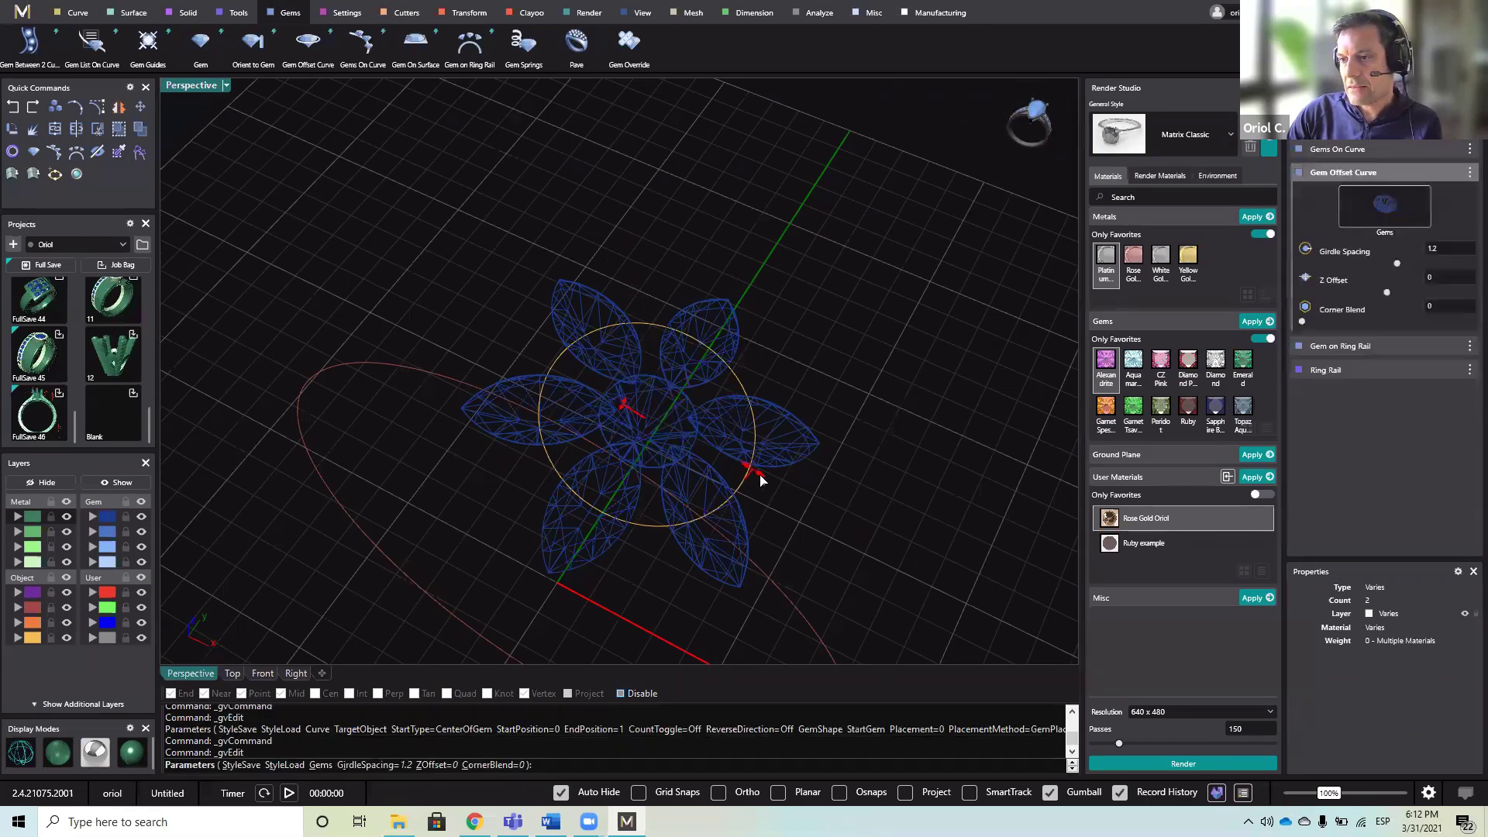
{"action": "left_click_drag", "start_coordinate": [761, 480], "coordinate": [784, 496]}
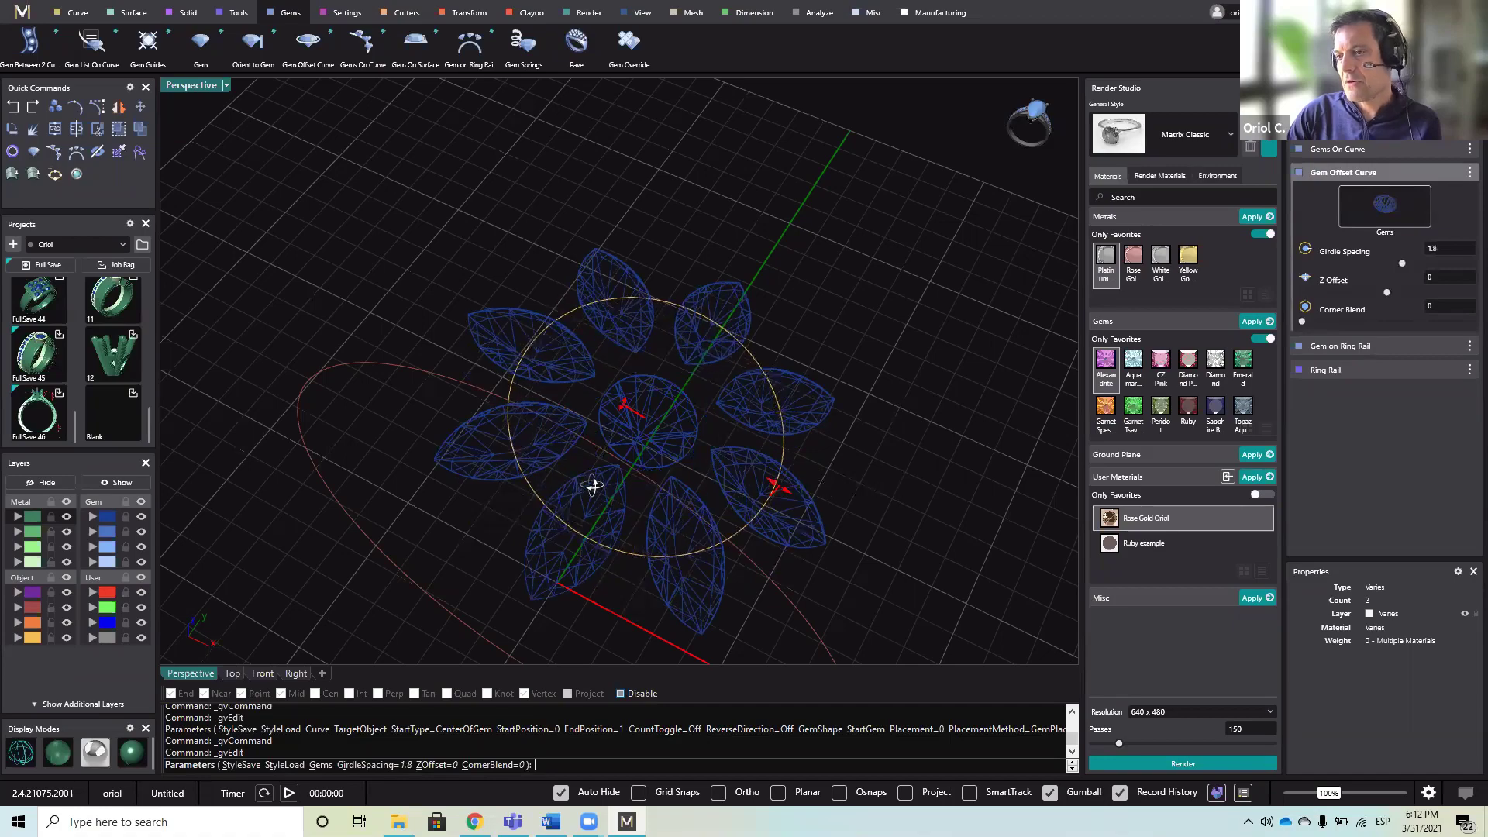
{"action": "right_click_drag", "start_coordinate": [592, 488], "coordinate": [851, 365]}
{"action": "right_click", "coordinate": [850, 365]}
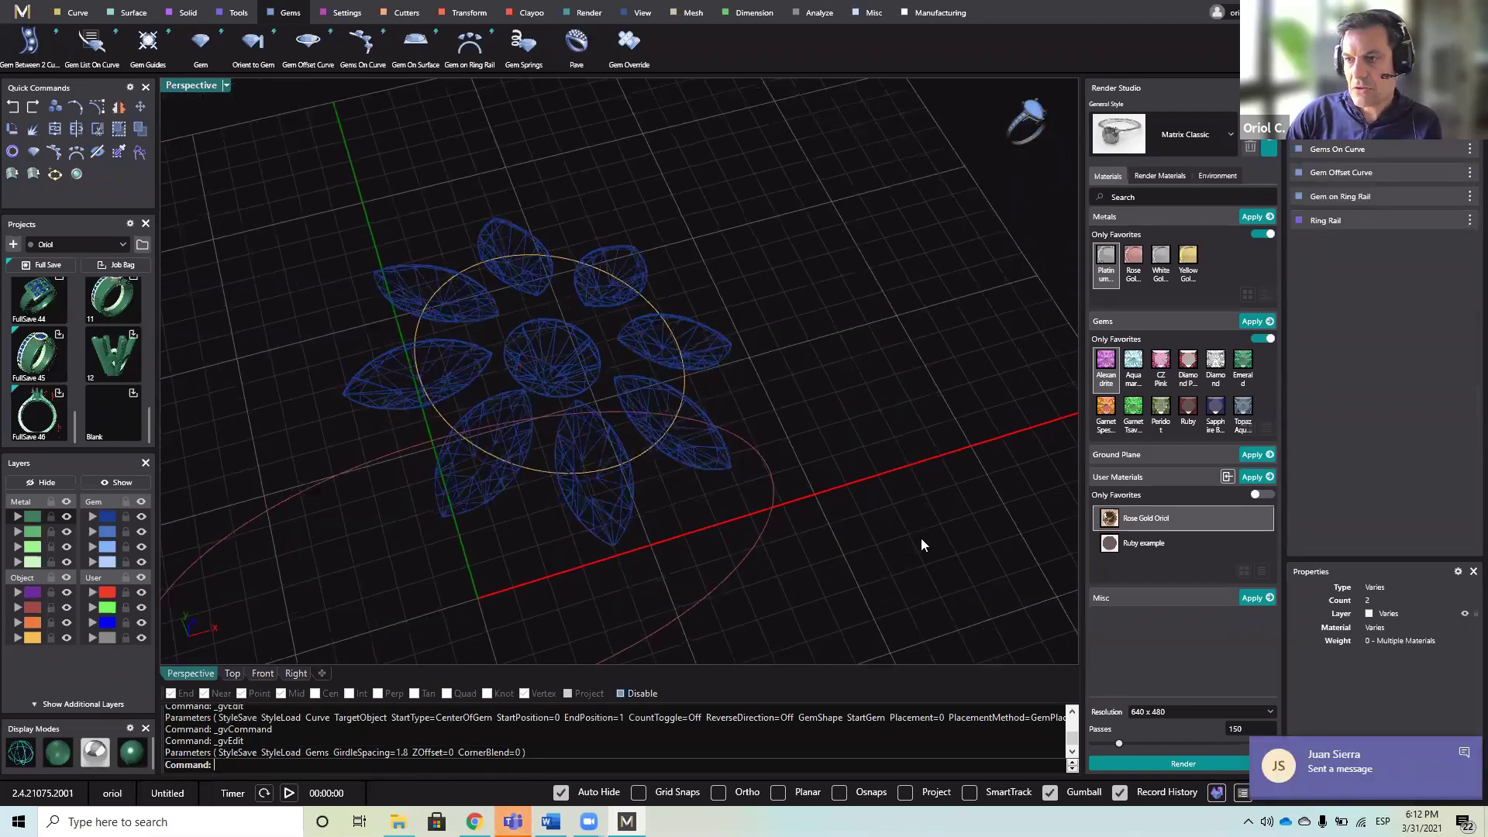
{"action": "right_click_drag", "start_coordinate": [923, 415], "coordinate": [740, 228]}
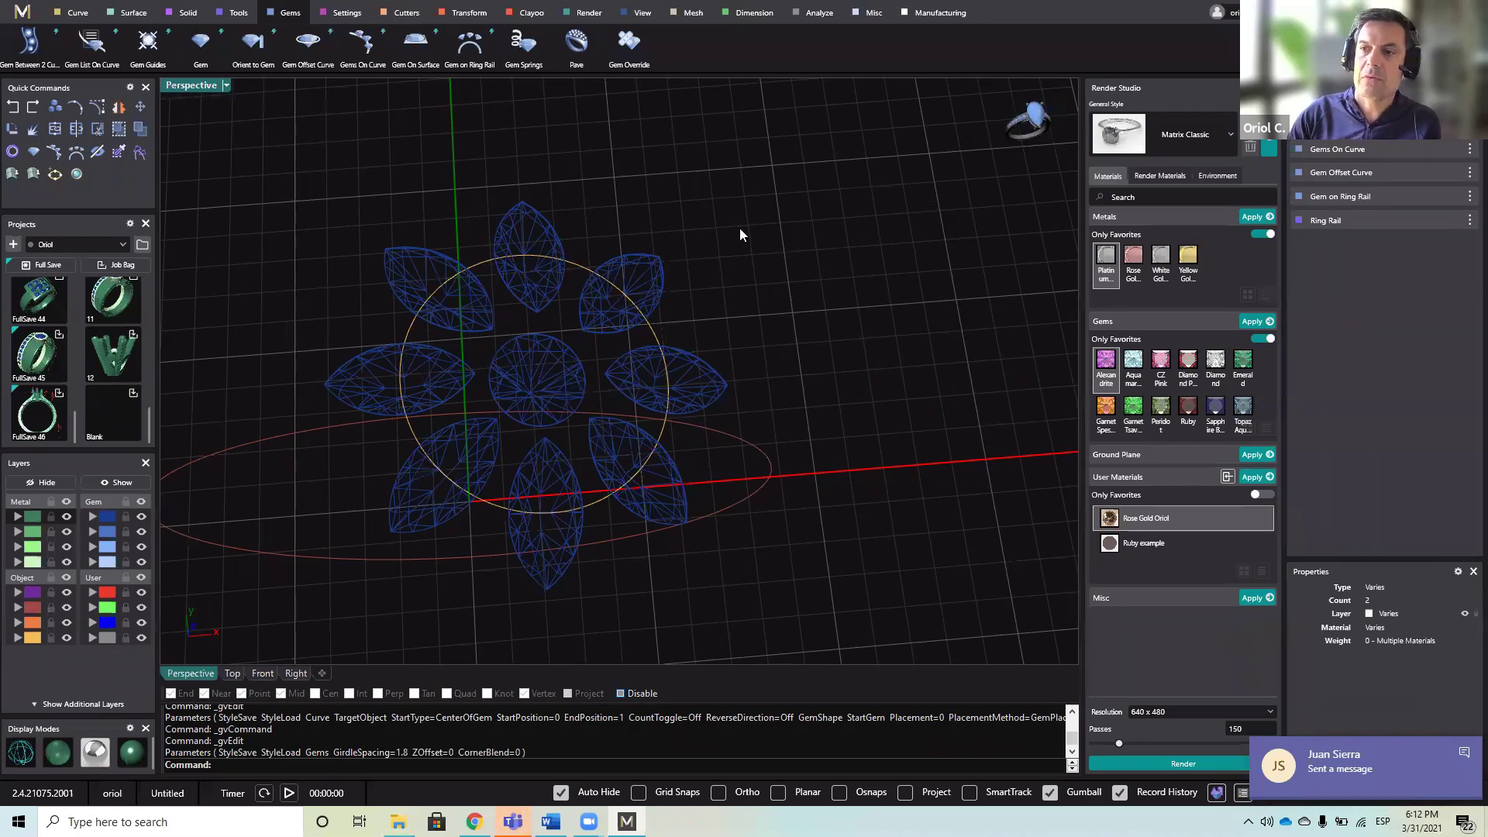
{"action": "right_click_drag", "start_coordinate": [845, 209], "coordinate": [580, 127]}
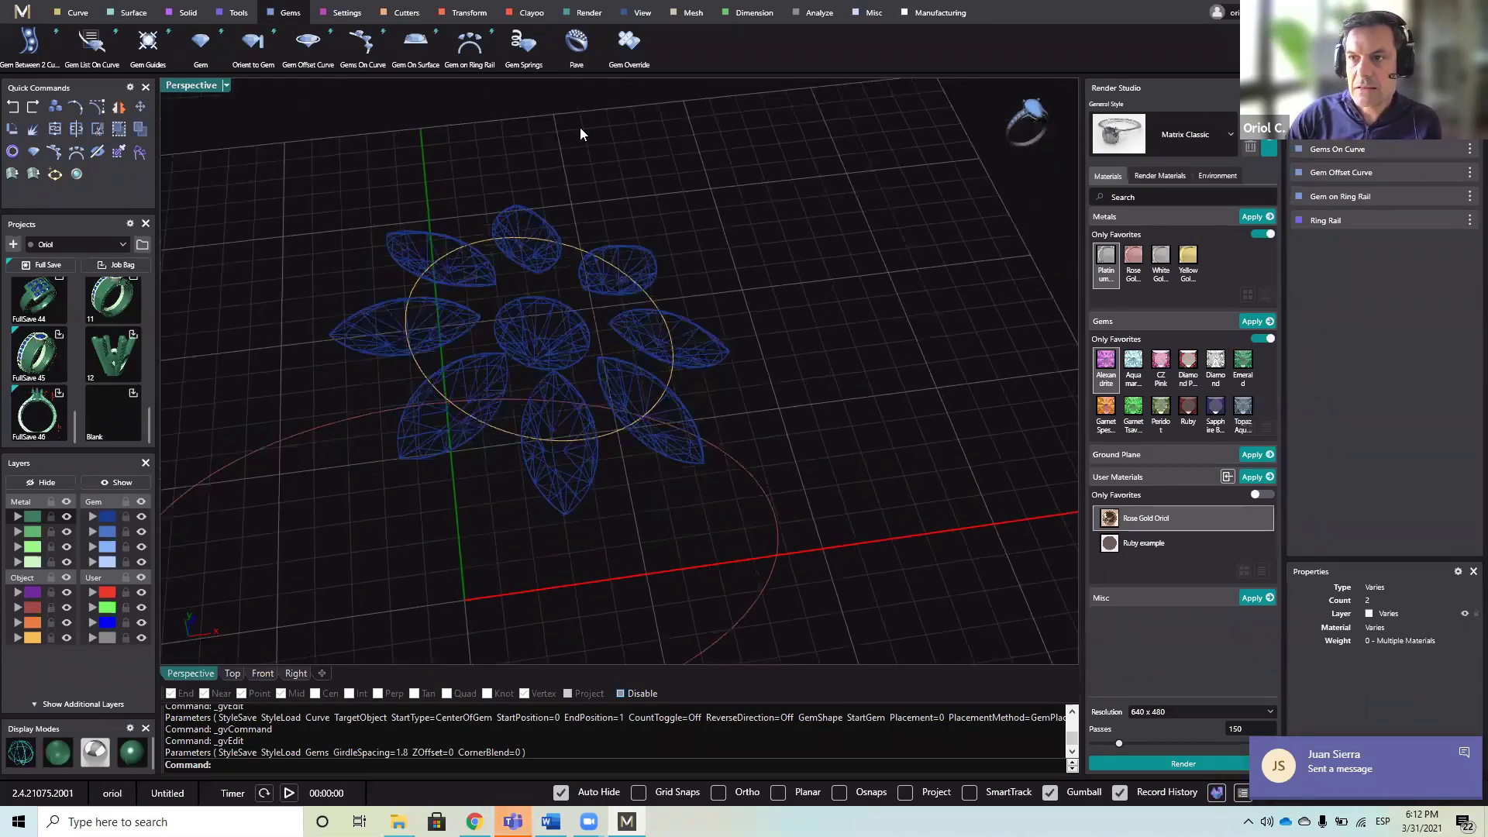
- Create a Head setting on one marquise halo gem and lower its prong height above the girdle to 0.3 mm
{"action": "left_click", "coordinate": [350, 16]}
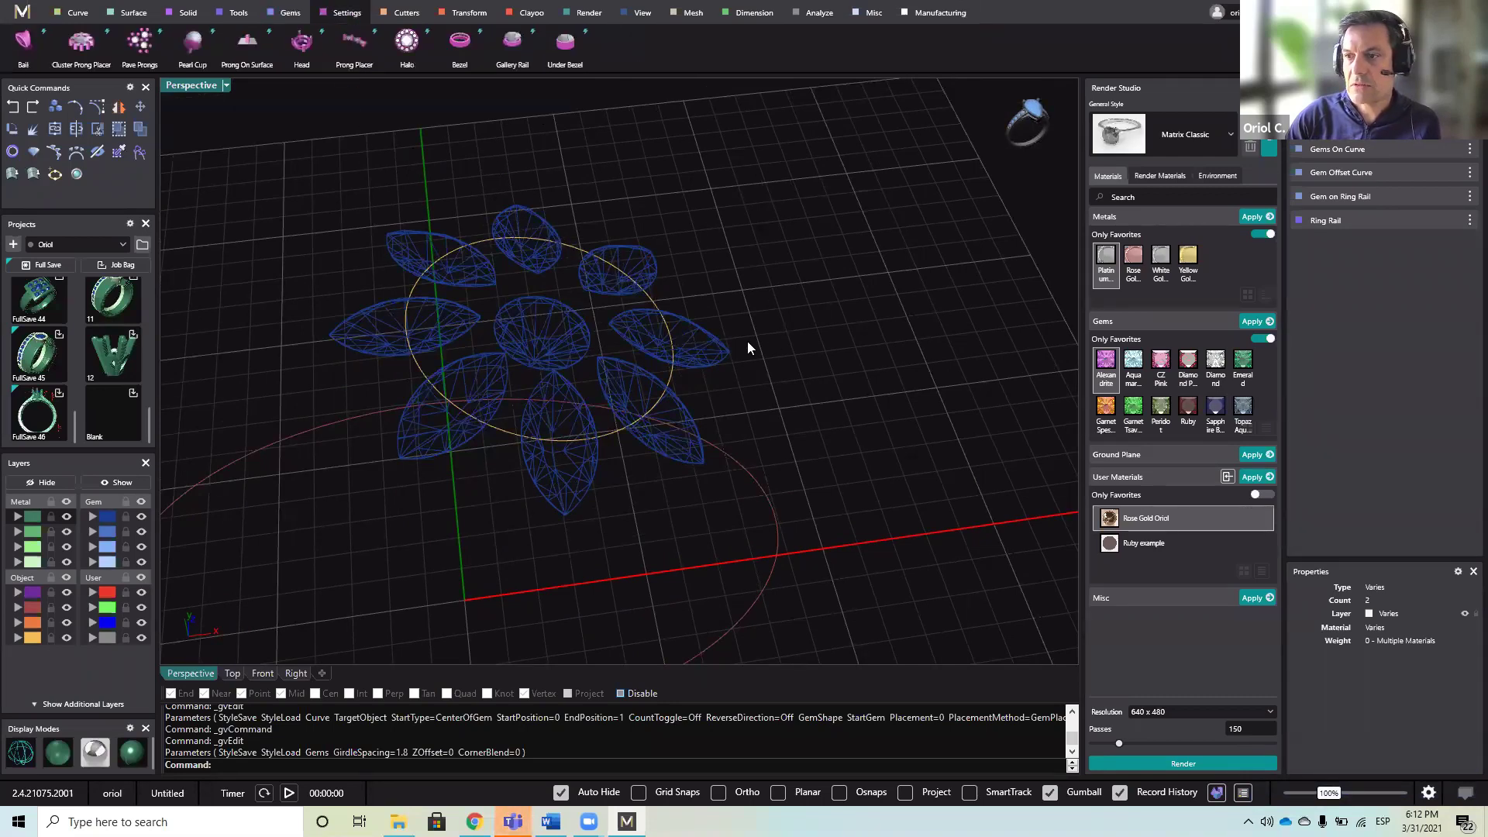
{"action": "left_click", "coordinate": [713, 343]}
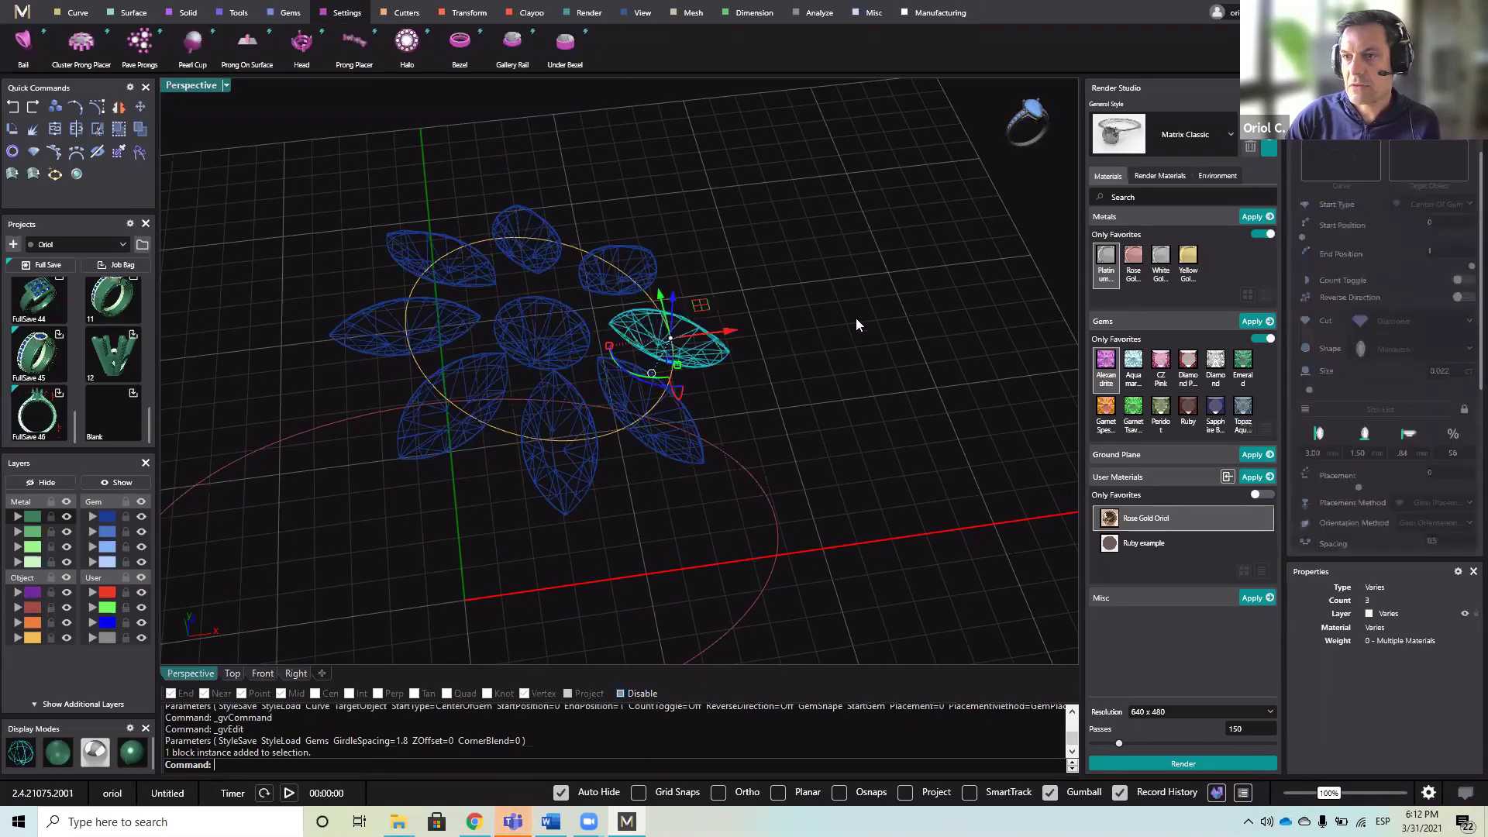
{"action": "left_click", "coordinate": [301, 55]}
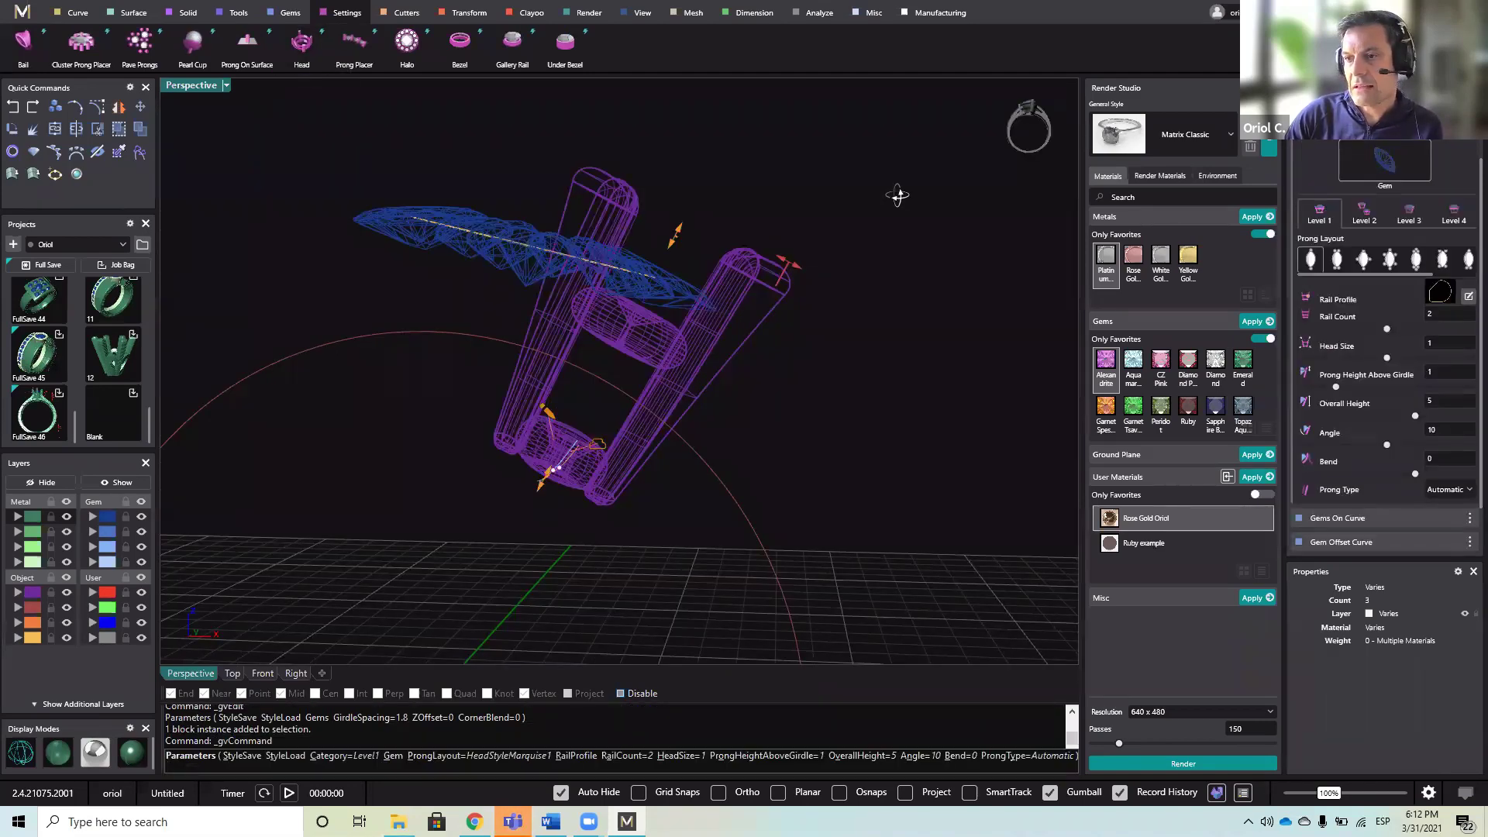
{"action": "right_click_drag", "start_coordinate": [898, 195], "coordinate": [888, 206]}
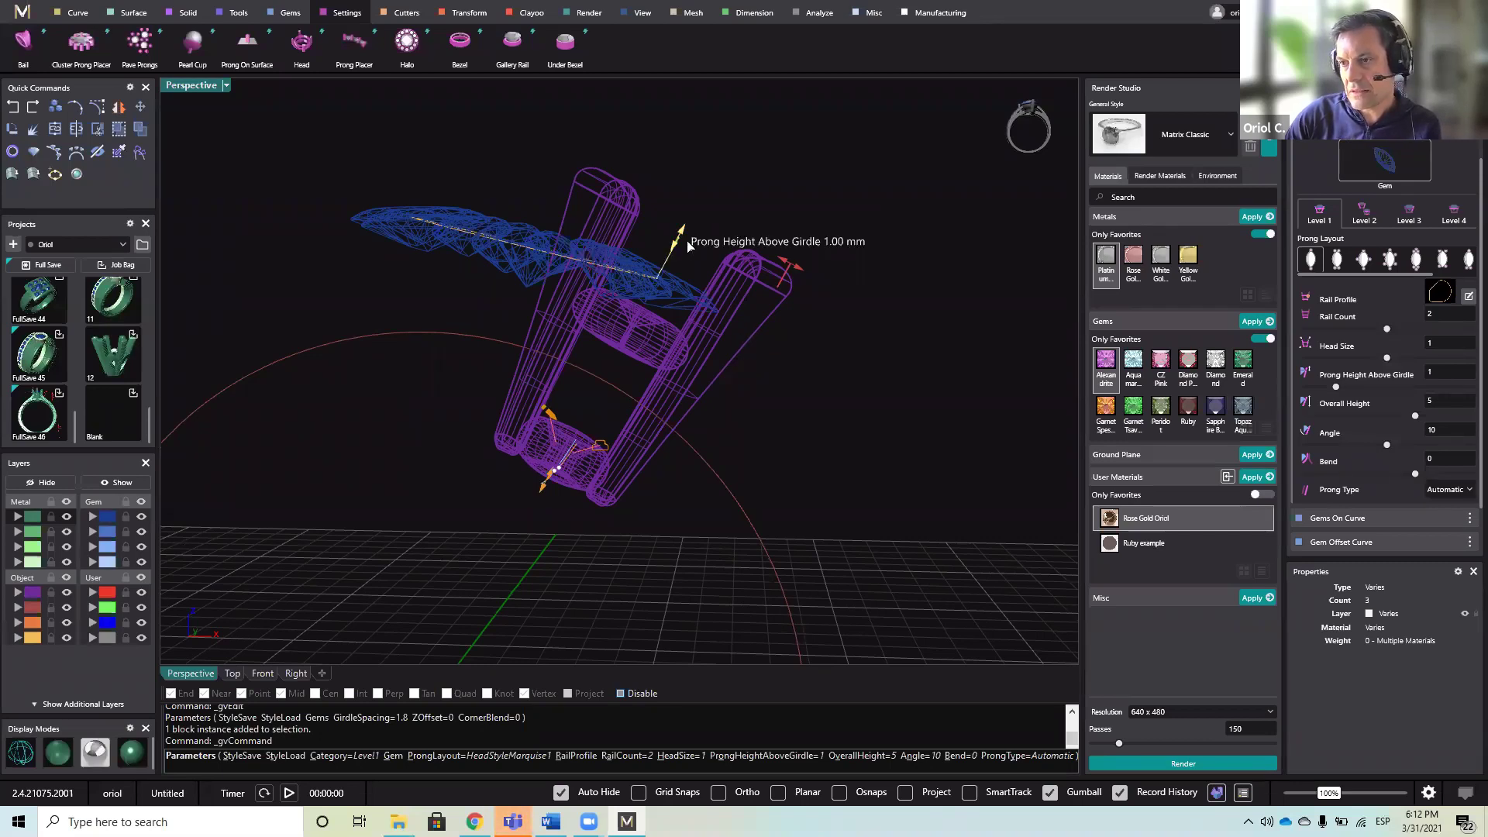
{"action": "left_click_drag", "start_coordinate": [677, 265], "coordinate": [676, 265]}
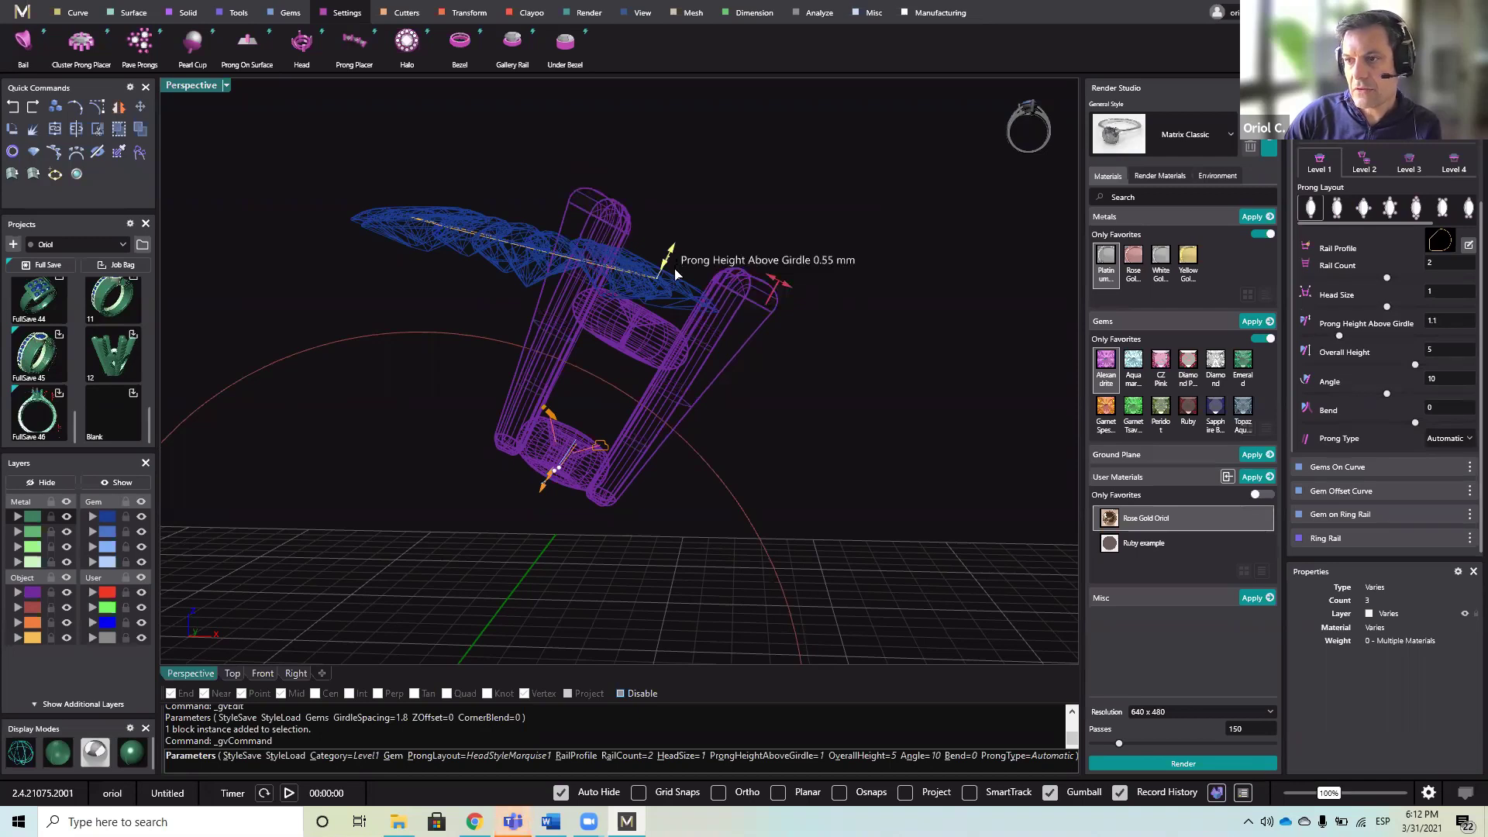
{"action": "left_click_drag", "start_coordinate": [676, 273], "coordinate": [676, 278]}
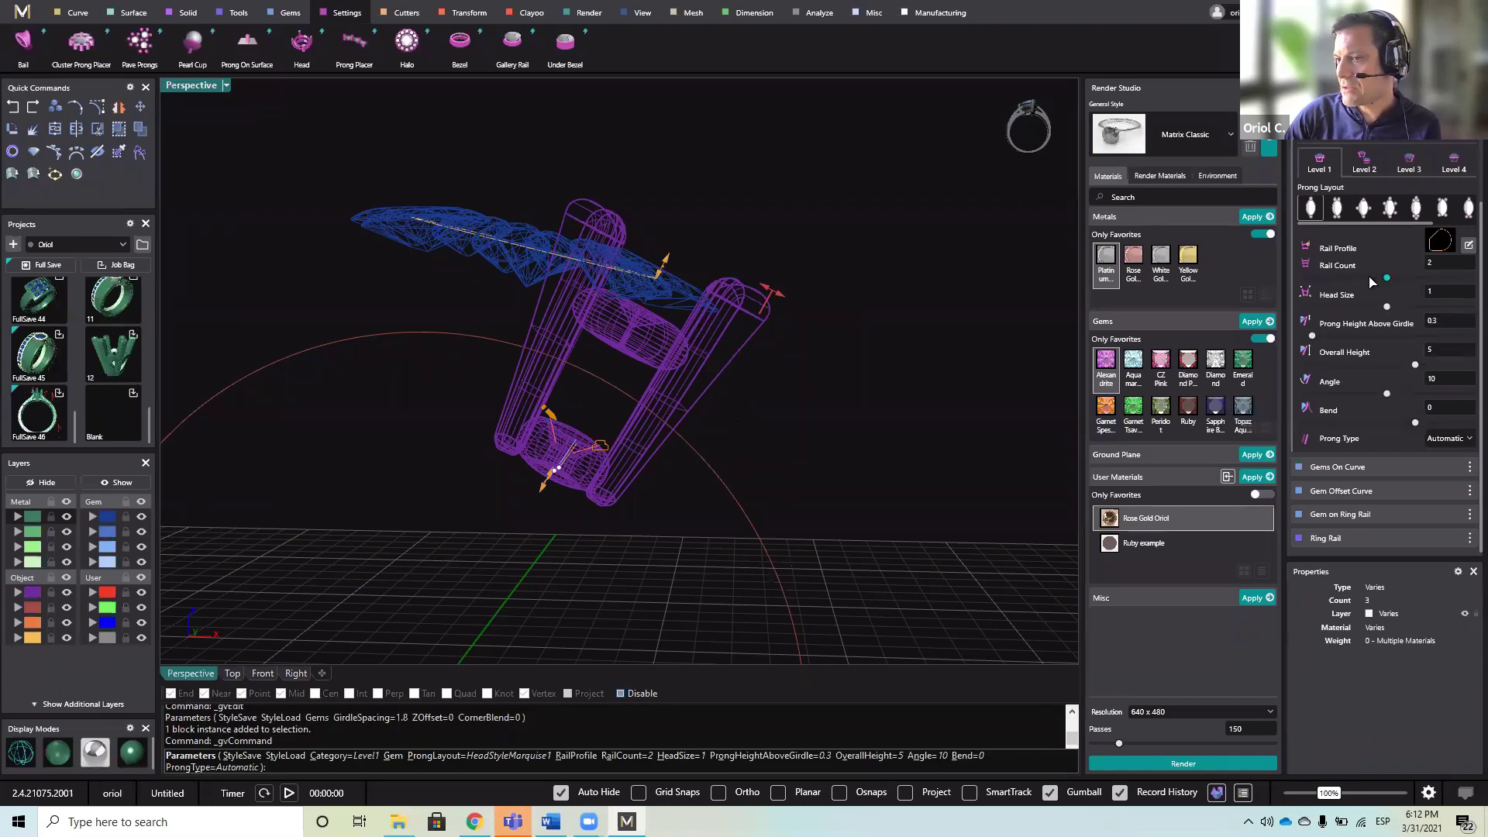
- Reduce the head's rail count to 1 and shorten its overall height to 2.5 mm
{"action": "left_click_drag", "start_coordinate": [1370, 280], "coordinate": [1345, 278]}
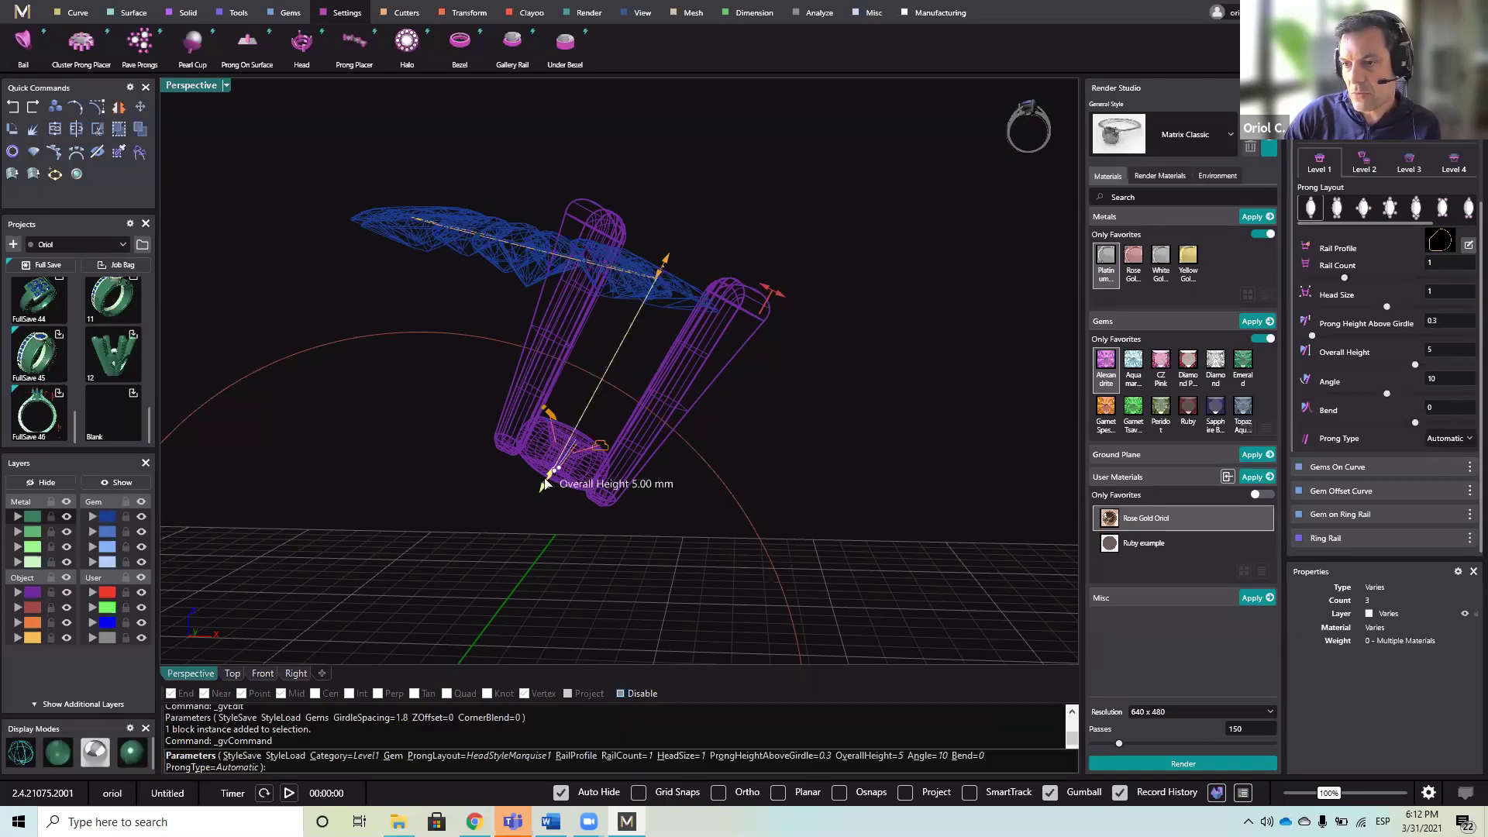
{"action": "left_click_drag", "start_coordinate": [588, 404], "coordinate": [603, 381]}
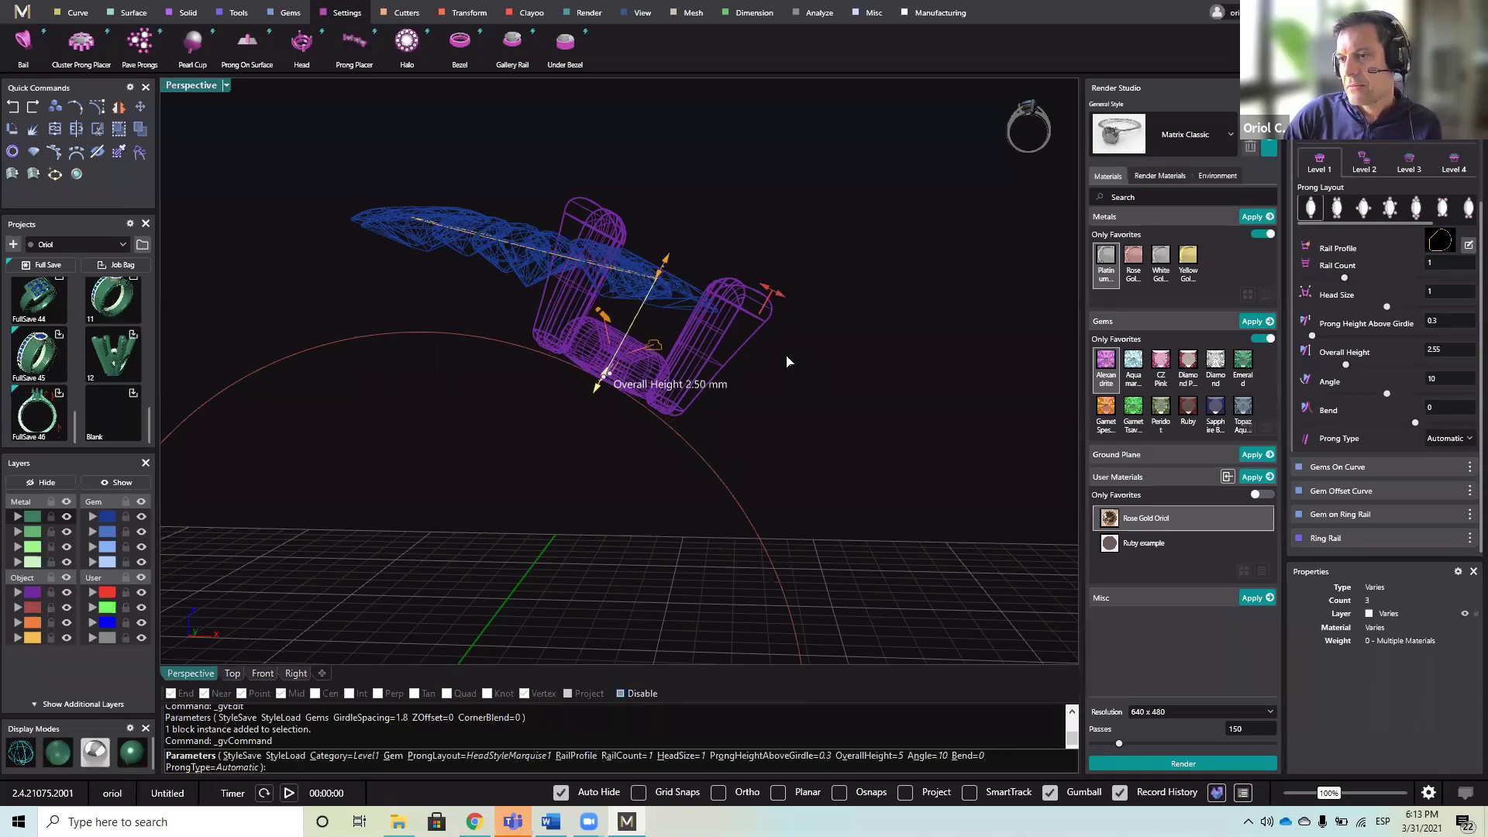
- Set the head's rail count to 2
{"action": "right_click_drag", "start_coordinate": [743, 317], "coordinate": [1358, 285]}
{"action": "left_click_drag", "start_coordinate": [1344, 277], "coordinate": [1383, 280]}
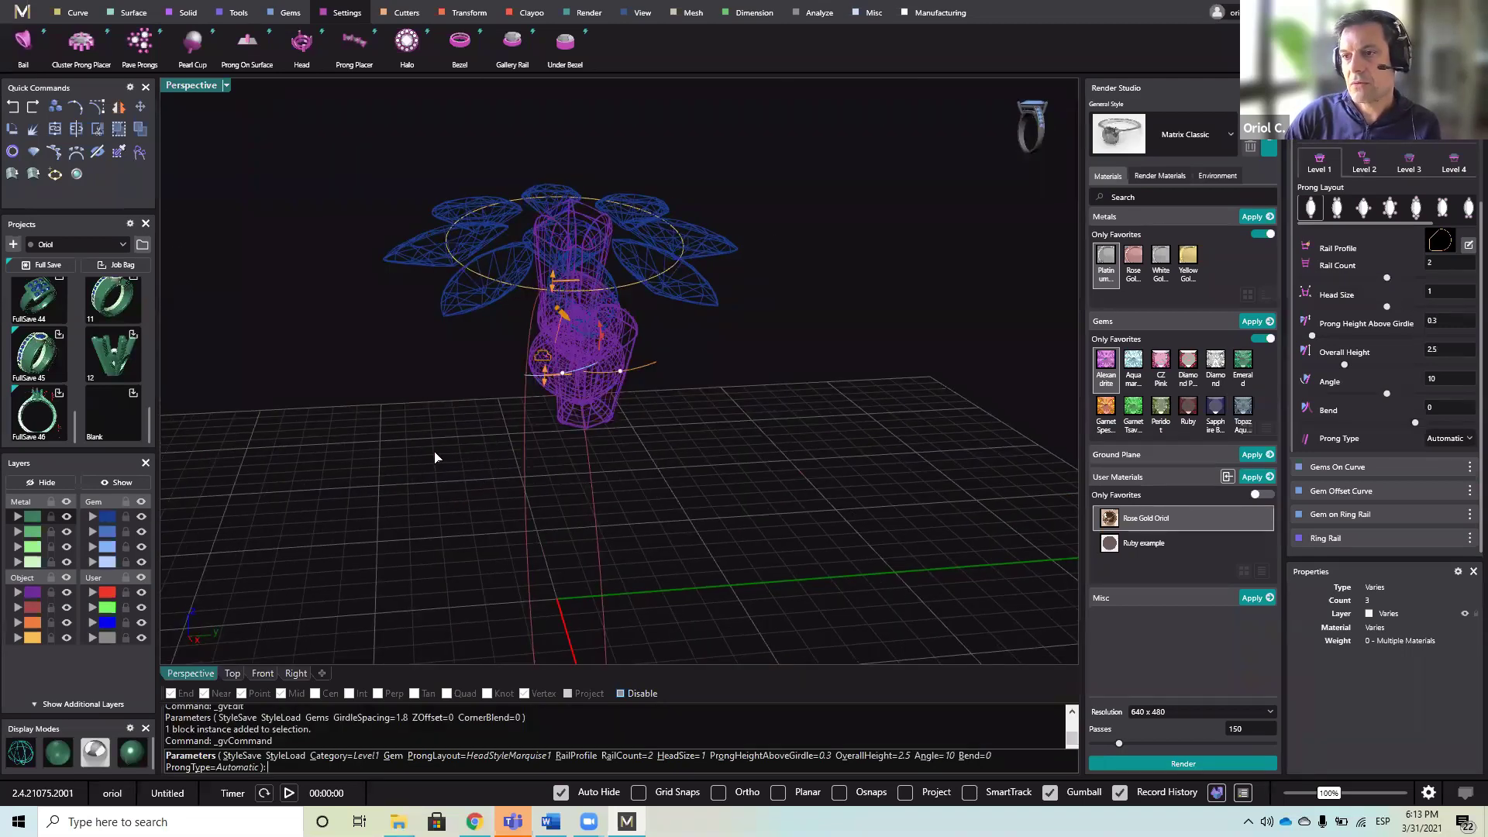
{"action": "right_click_drag", "start_coordinate": [525, 449], "coordinate": [1410, 214]}
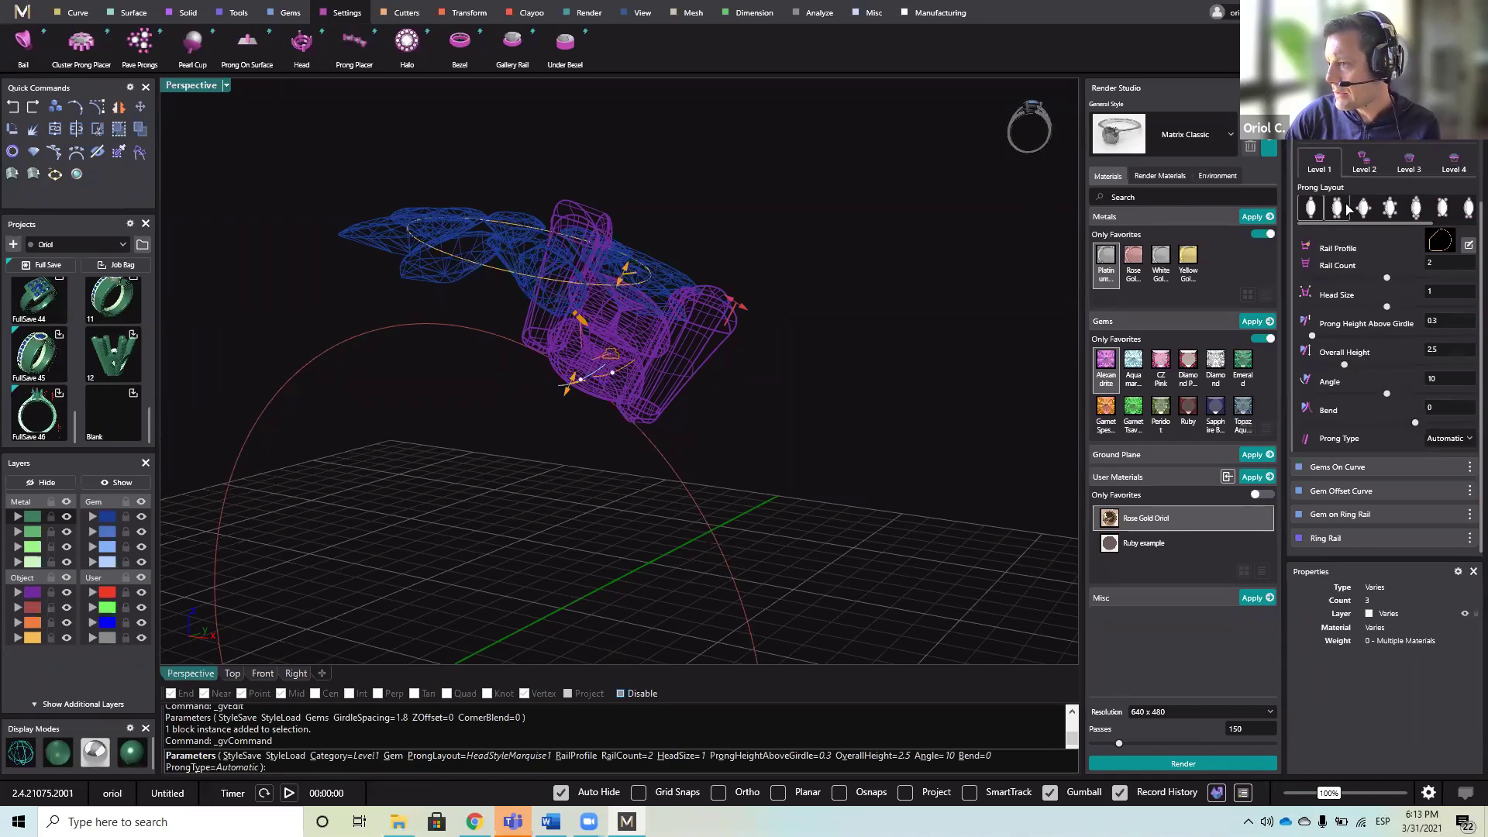
- Set the rail height to 0.8 mm in the head's Level 2 parameters
{"action": "left_click", "coordinate": [1356, 167]}
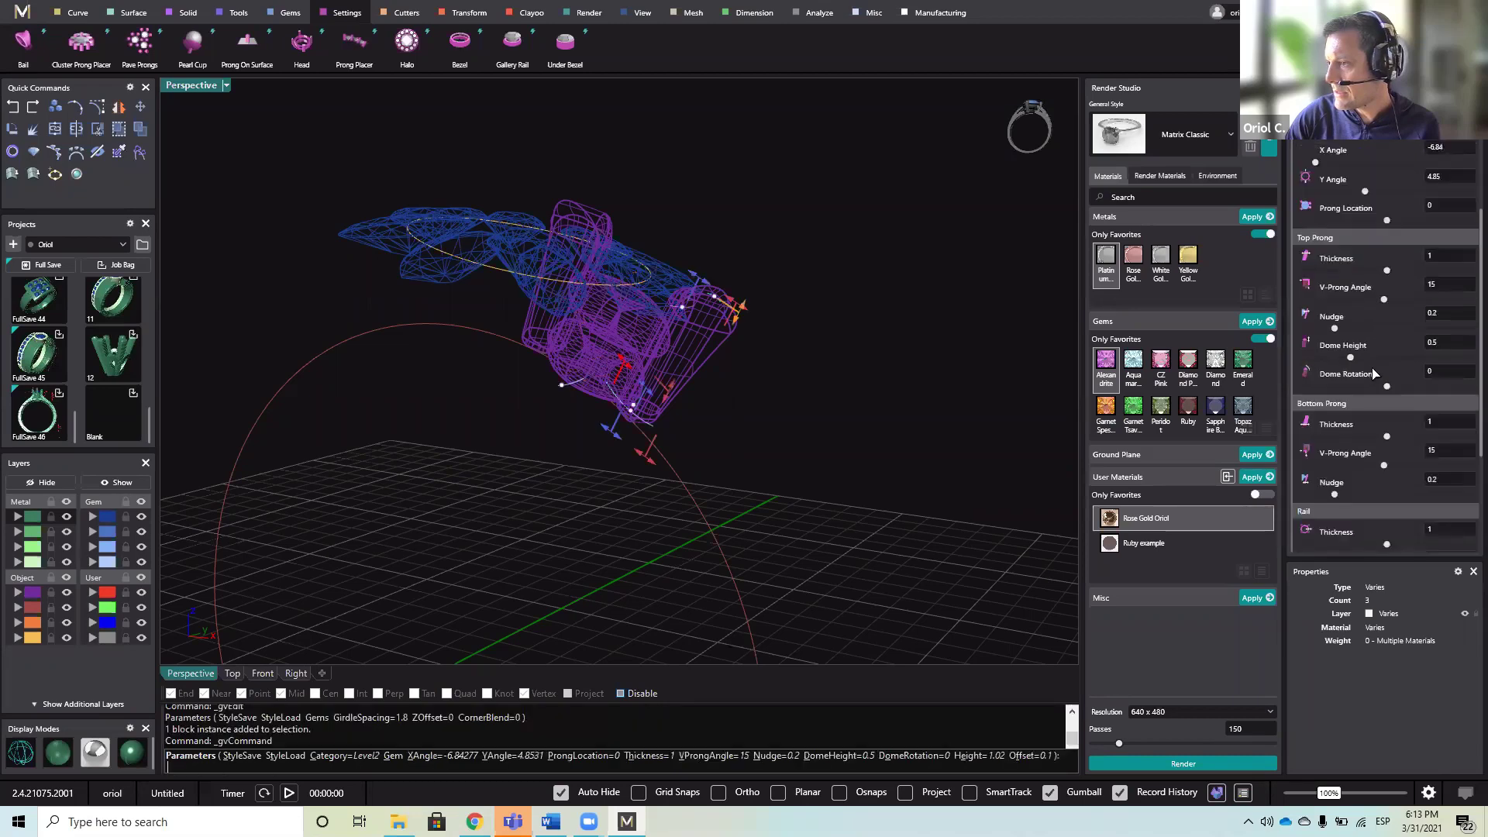
{"action": "scroll", "coordinate": [1375, 376], "scroll_direction": "down", "scroll_amount": 5}
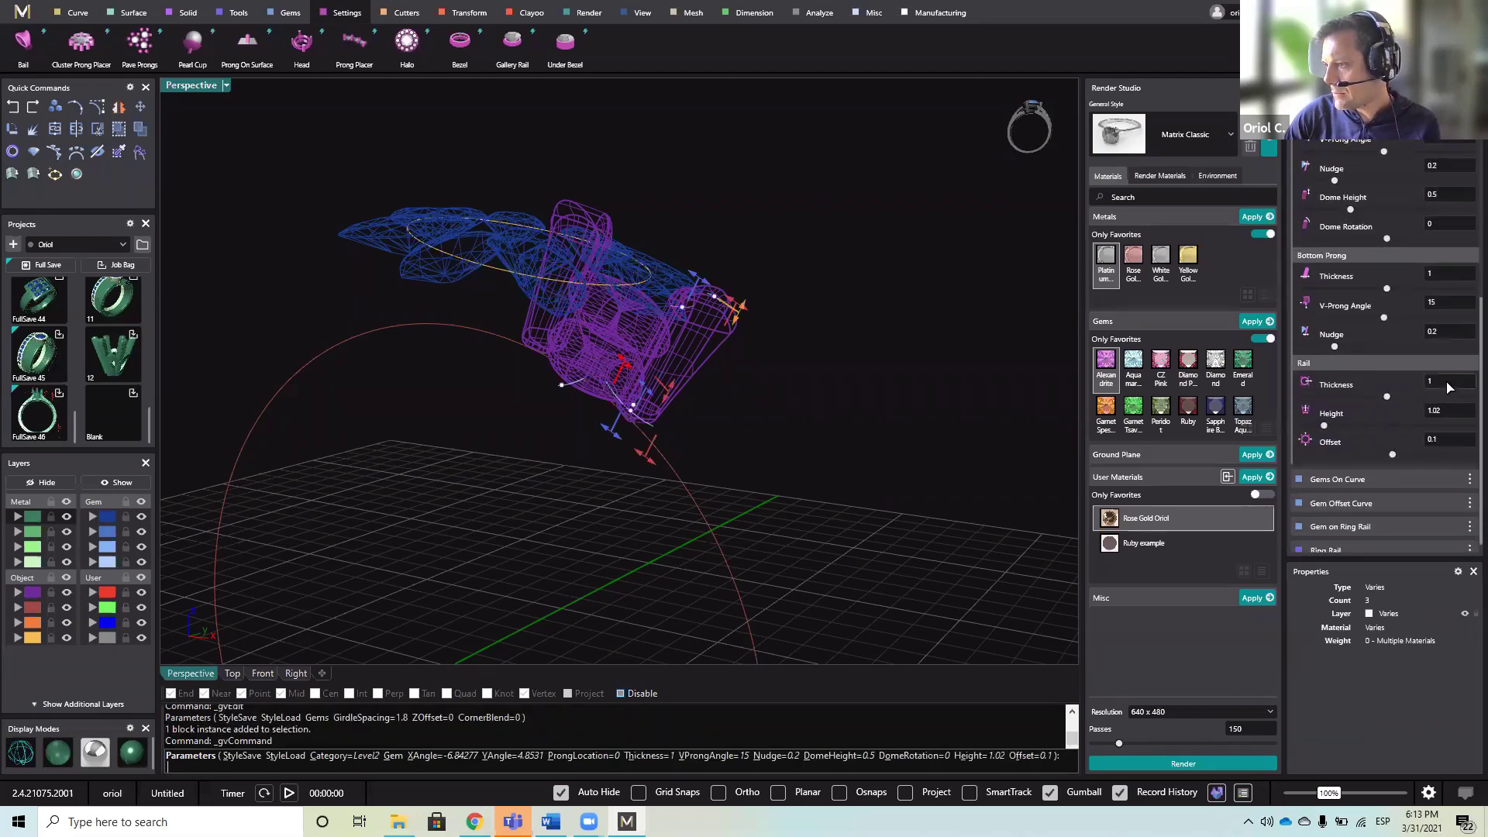
{"action": "left_click", "coordinate": [1466, 417]}
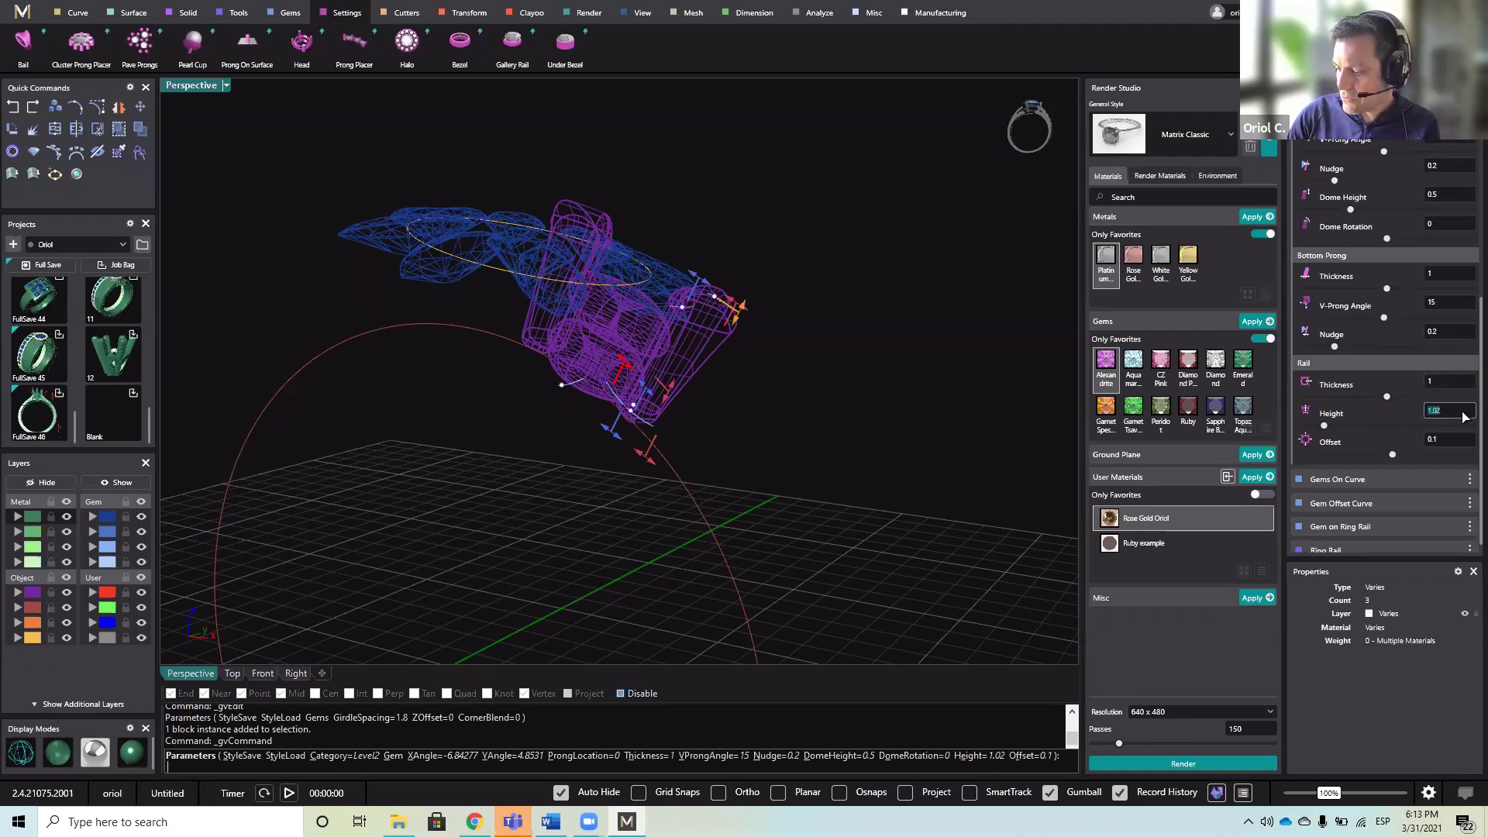
{"action": "key", "text": "Return"}
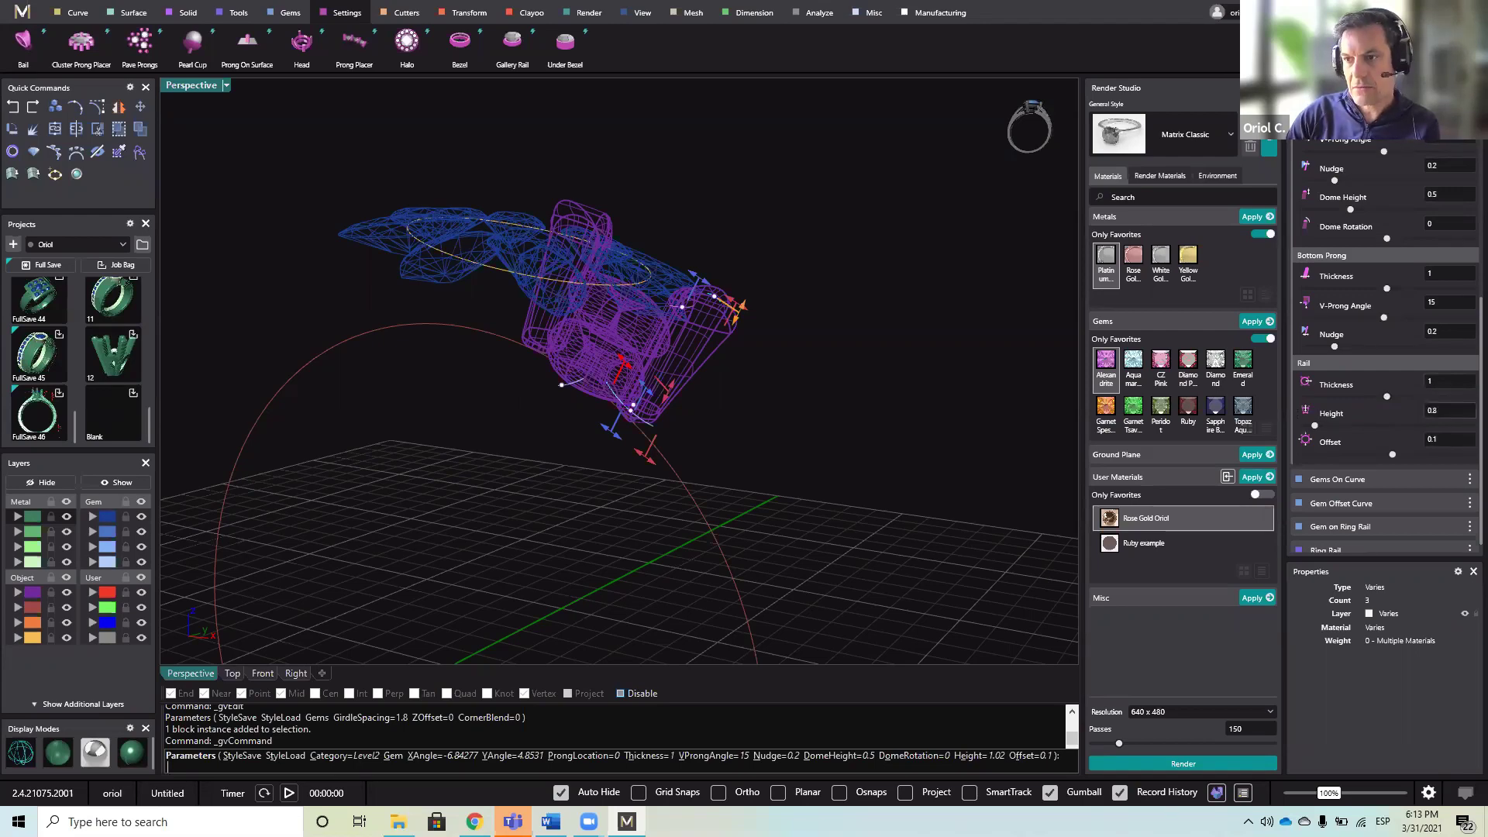
- Set the thickness of the head's rail to 0.6 mm
{"action": "right_click_drag", "start_coordinate": [697, 332], "coordinate": [481, 449]}
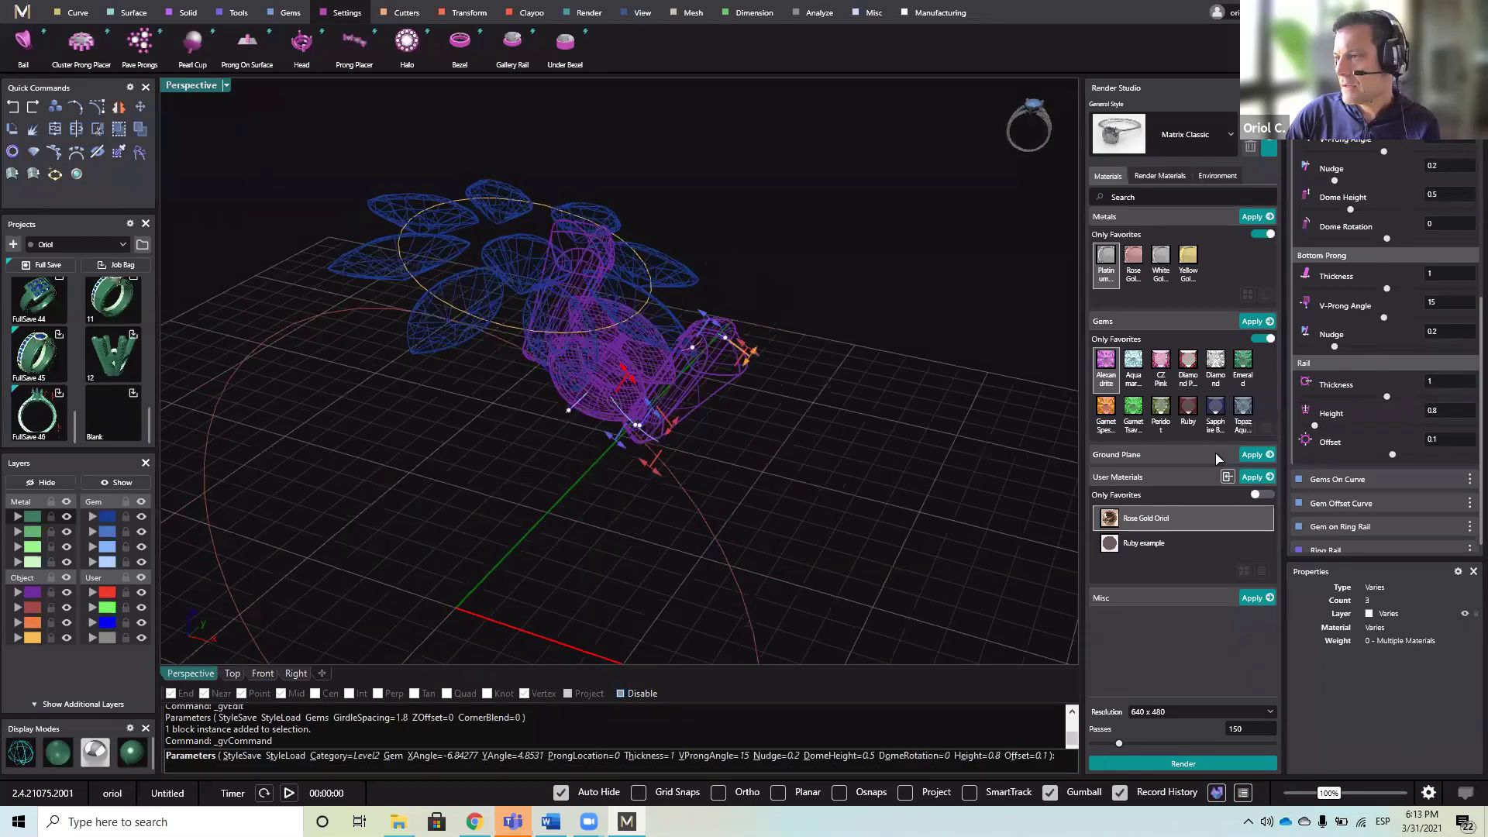
{"action": "left_click", "coordinate": [1442, 382]}
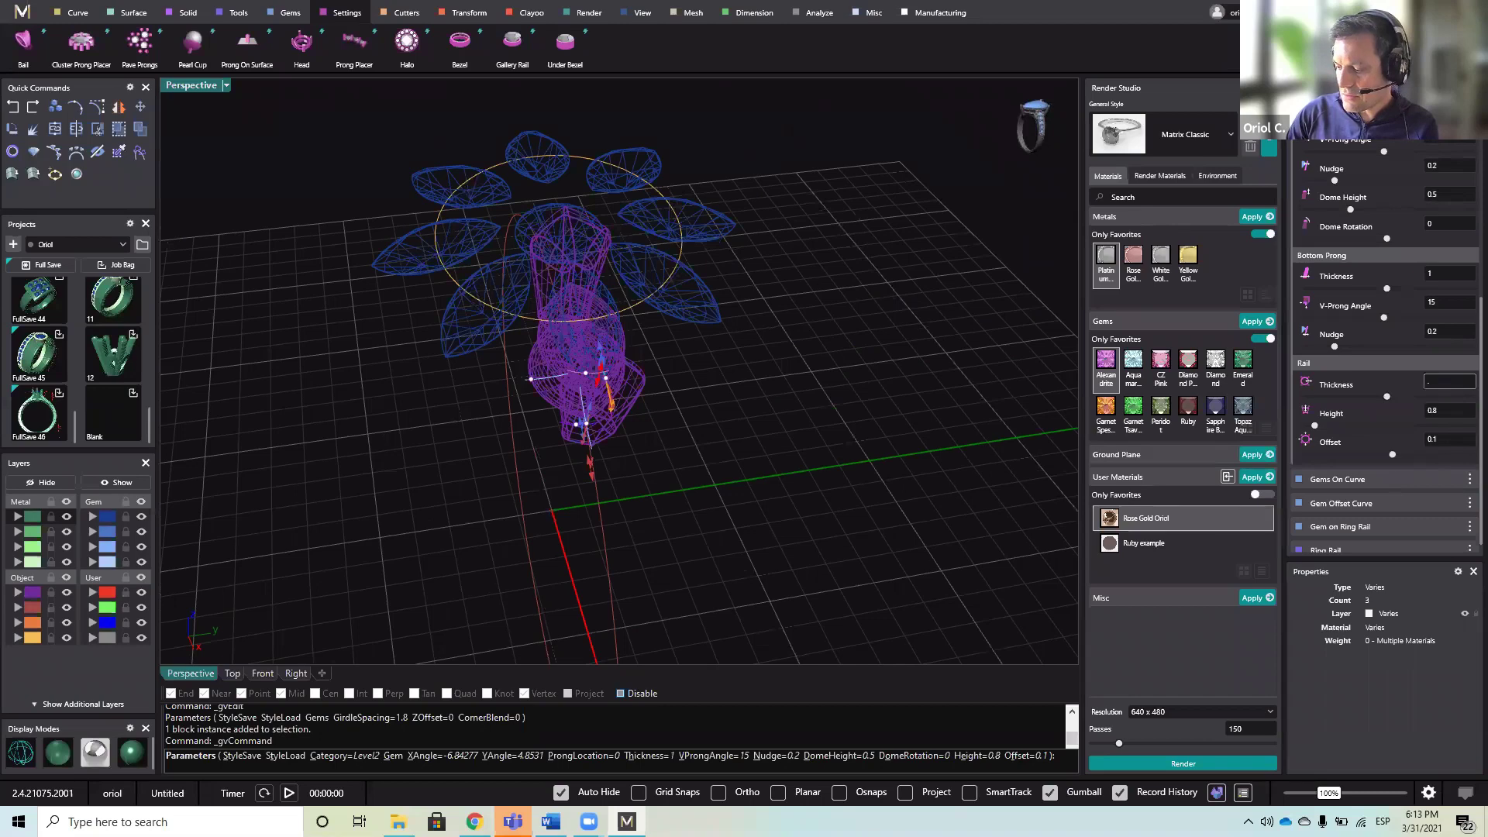
{"action": "type", "text": ".6"}
{"action": "key", "text": "Return"}
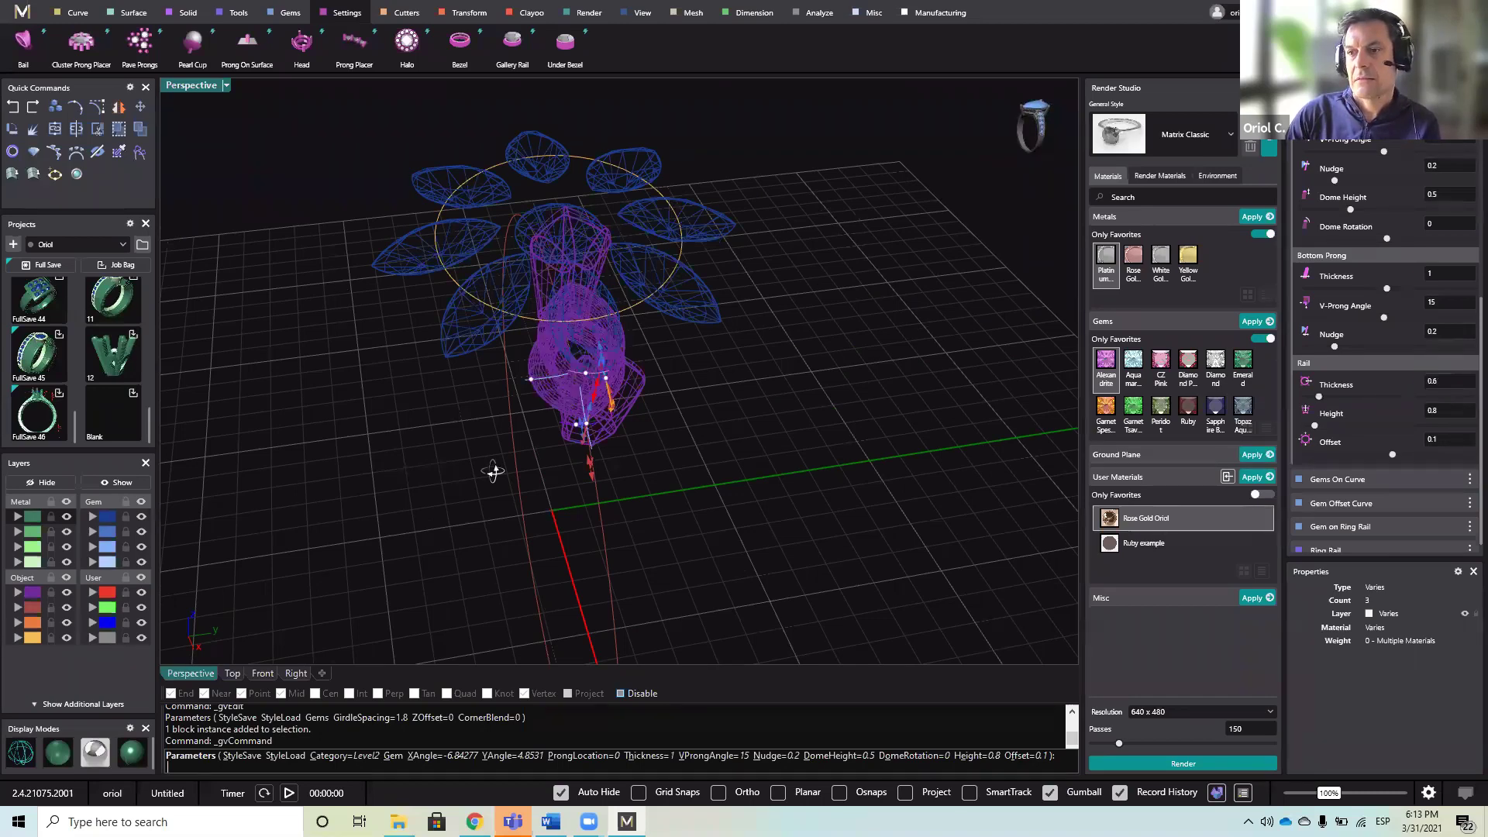
{"action": "mouse_move", "coordinate": [647, 415]}
{"action": "right_mouse_down"}
{"action": "mouse_move", "coordinate": [724, 346]}
{"action": "mouse_move", "coordinate": [281, 578]}
{"action": "mouse_move", "coordinate": [302, 543]}
{"action": "mouse_move", "coordinate": [329, 578]}
{"action": "right_mouse_up"}
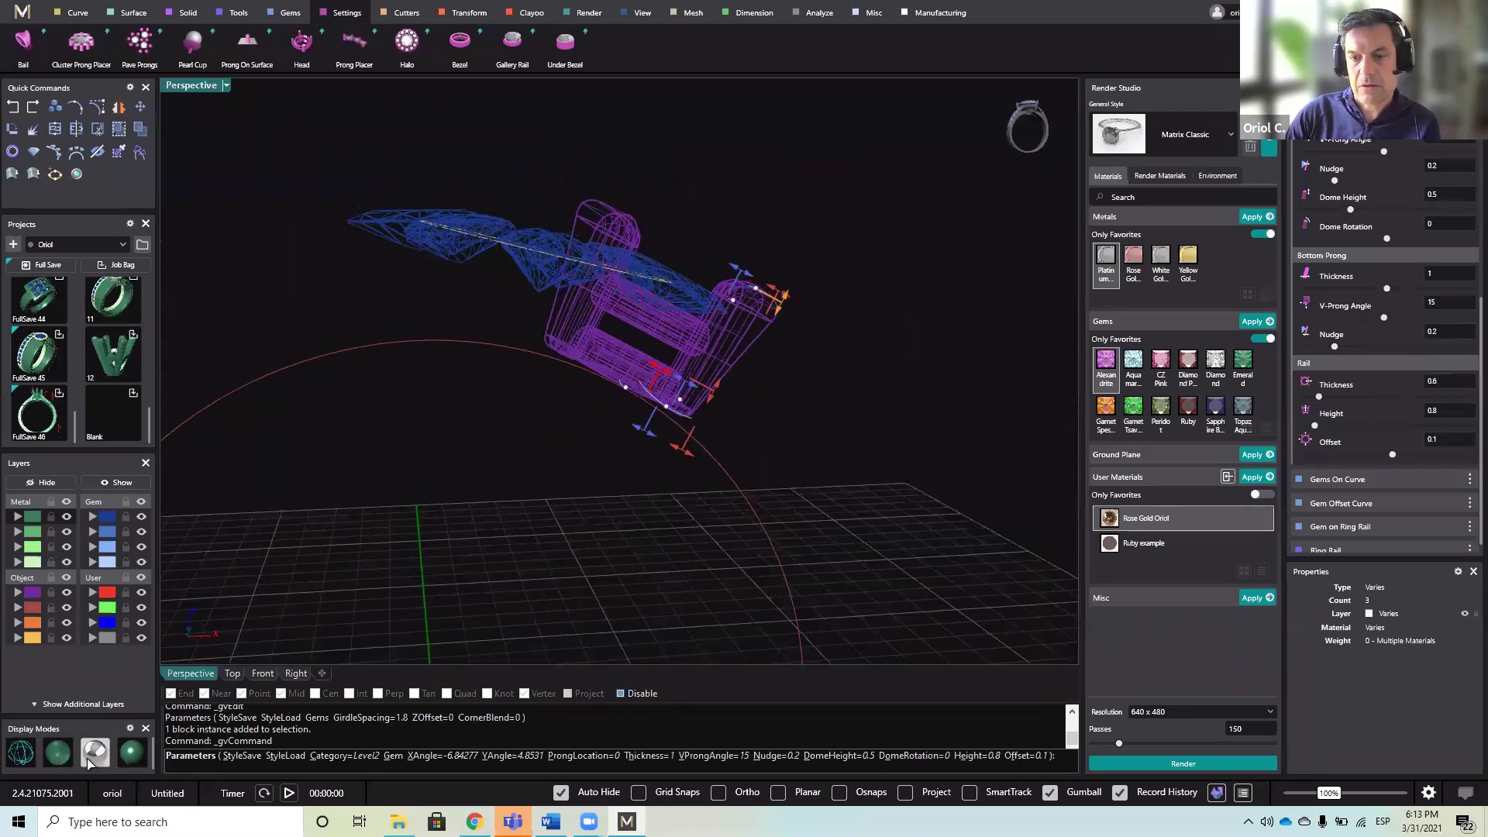
- Set the thickness of the head's top prongs to 0.55 mm
{"action": "mouse_move", "coordinate": [442, 415]}
{"action": "right_mouse_down"}
{"action": "mouse_move", "coordinate": [378, 465]}
{"action": "mouse_move", "coordinate": [225, 512]}
{"action": "mouse_move", "coordinate": [291, 530]}
{"action": "mouse_move", "coordinate": [415, 505]}
{"action": "right_mouse_up"}
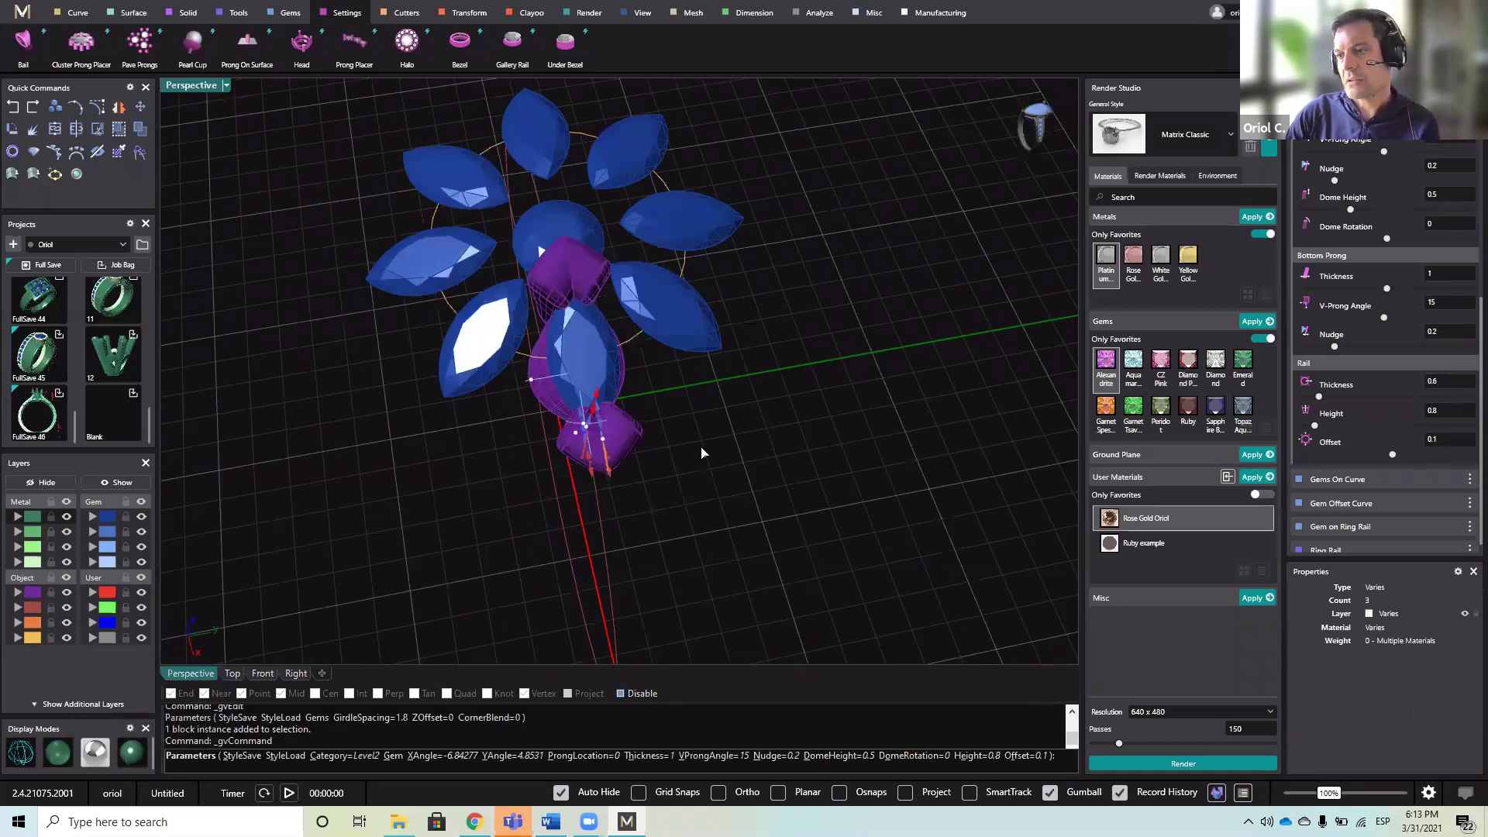
{"action": "scroll", "coordinate": [847, 356], "scroll_direction": "up", "scroll_amount": 5}
{"action": "right_click_drag", "start_coordinate": [838, 350], "coordinate": [810, 312]}
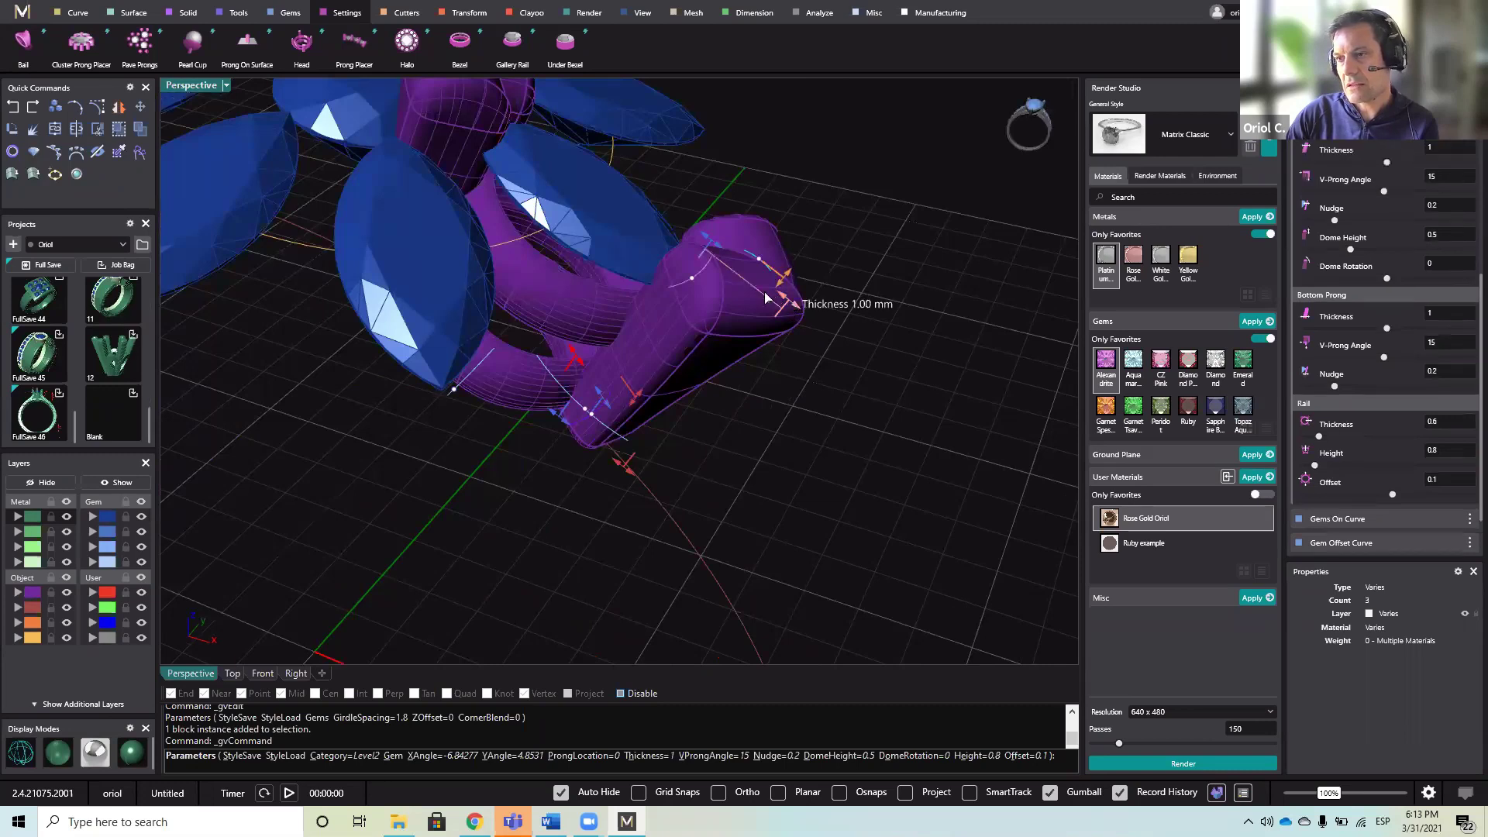
{"action": "left_click_drag", "start_coordinate": [752, 285], "coordinate": [750, 275]}
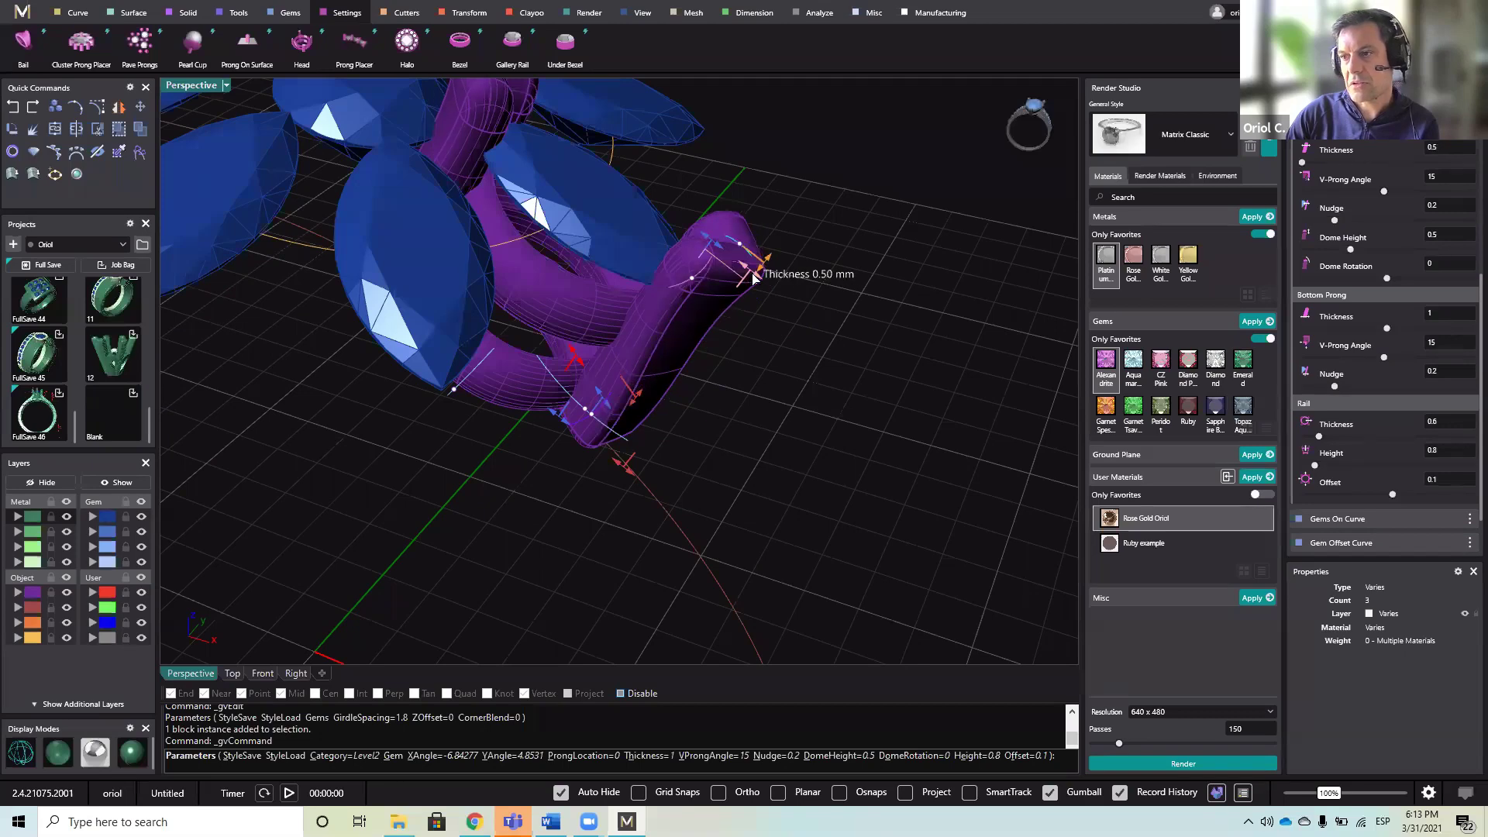
{"action": "left_click_drag", "start_coordinate": [752, 279], "coordinate": [755, 281]}
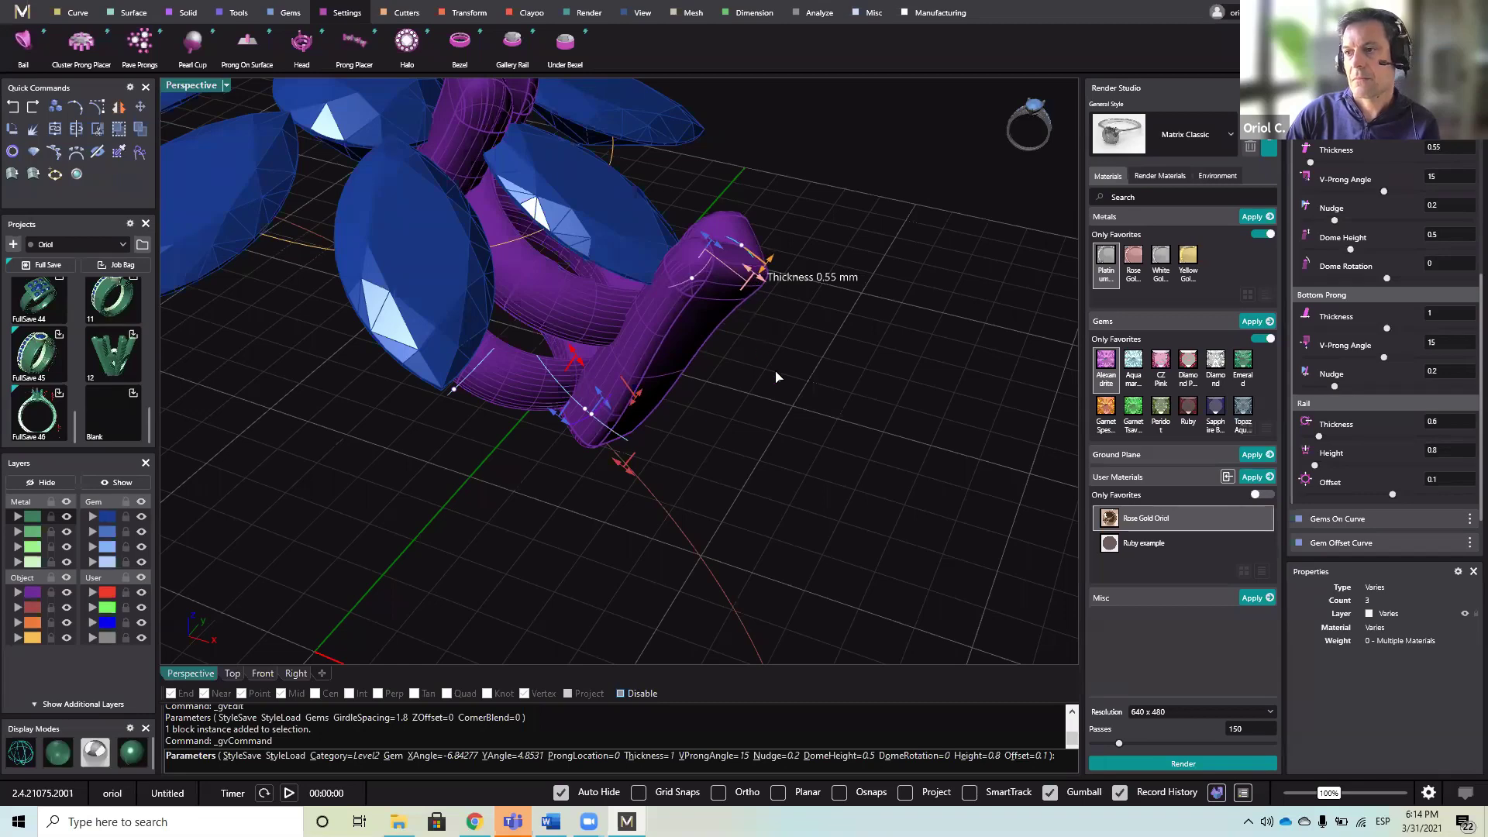
- Lower the head's prong height above the girdle to 0.05 mm in the Level 1 parameters and finish the head
{"action": "scroll", "coordinate": [784, 338], "scroll_direction": "down", "scroll_amount": 5}
{"action": "right_click_drag", "start_coordinate": [654, 327], "coordinate": [704, 248]}
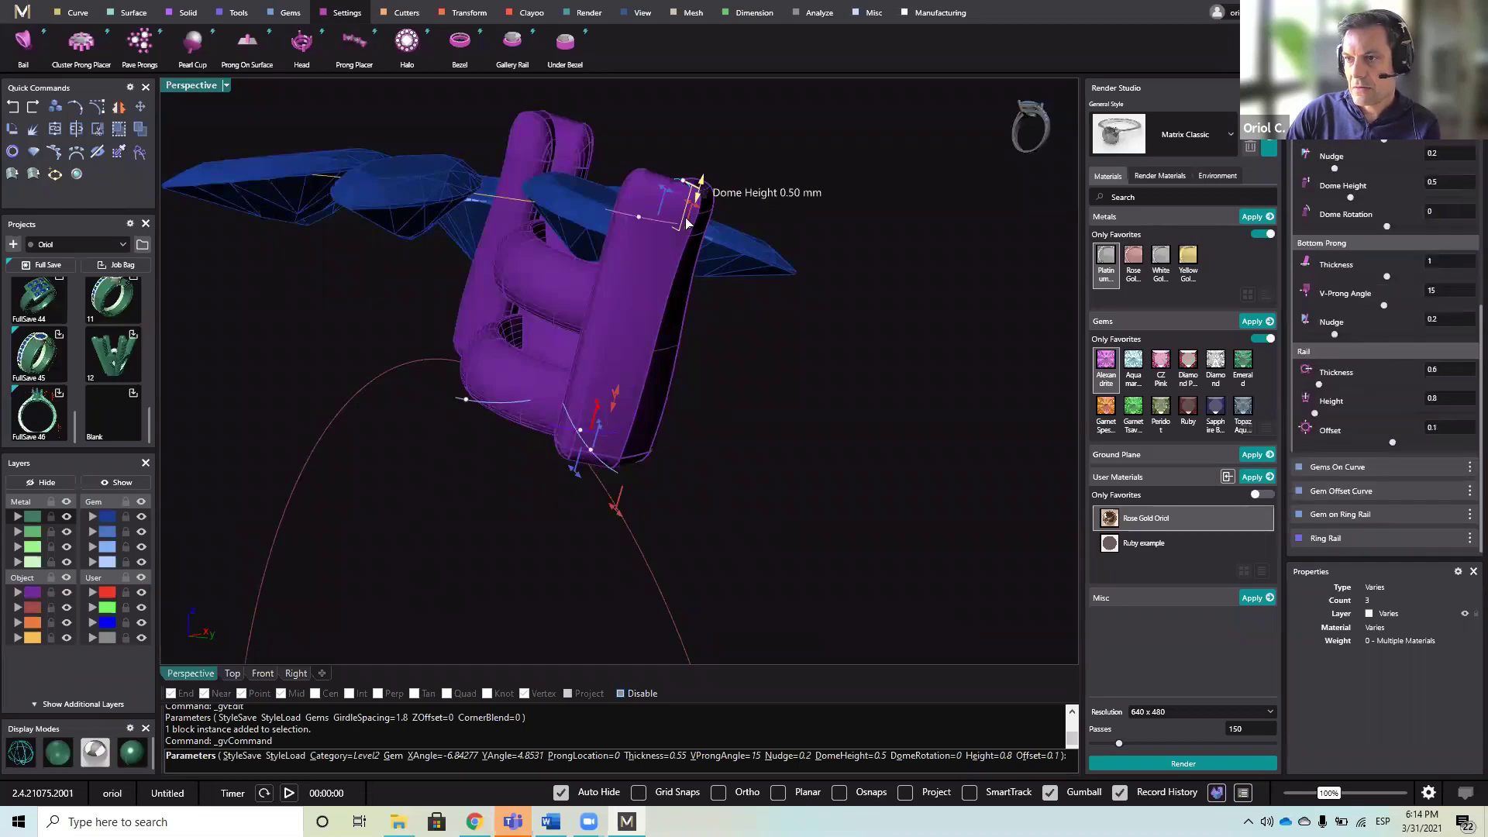
{"action": "right_click_drag", "start_coordinate": [671, 341], "coordinate": [735, 345]}
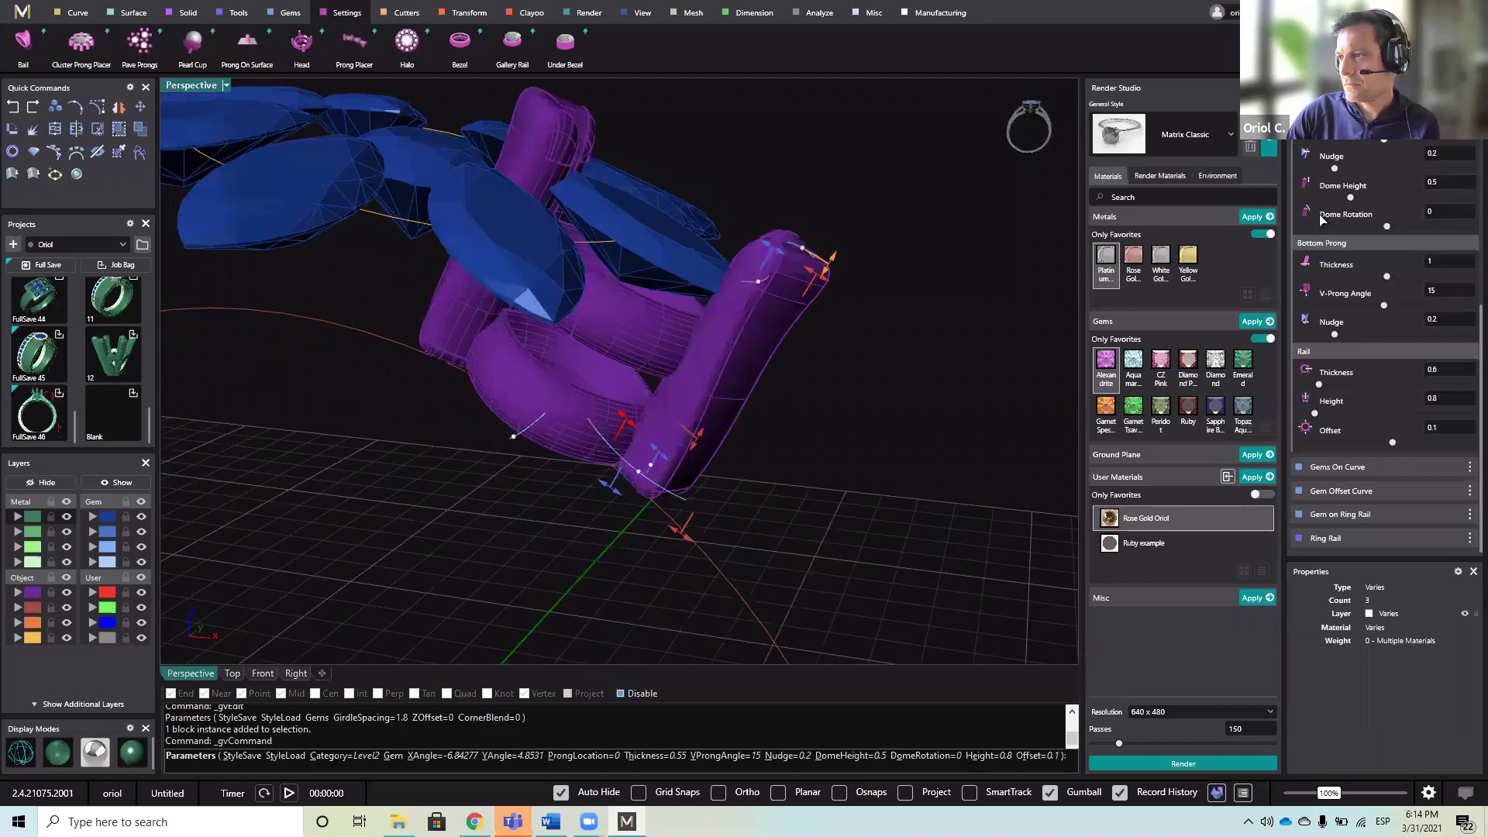
{"action": "scroll", "coordinate": [1328, 156], "scroll_direction": "up", "scroll_amount": 5}
{"action": "left_click", "coordinate": [1327, 156]}
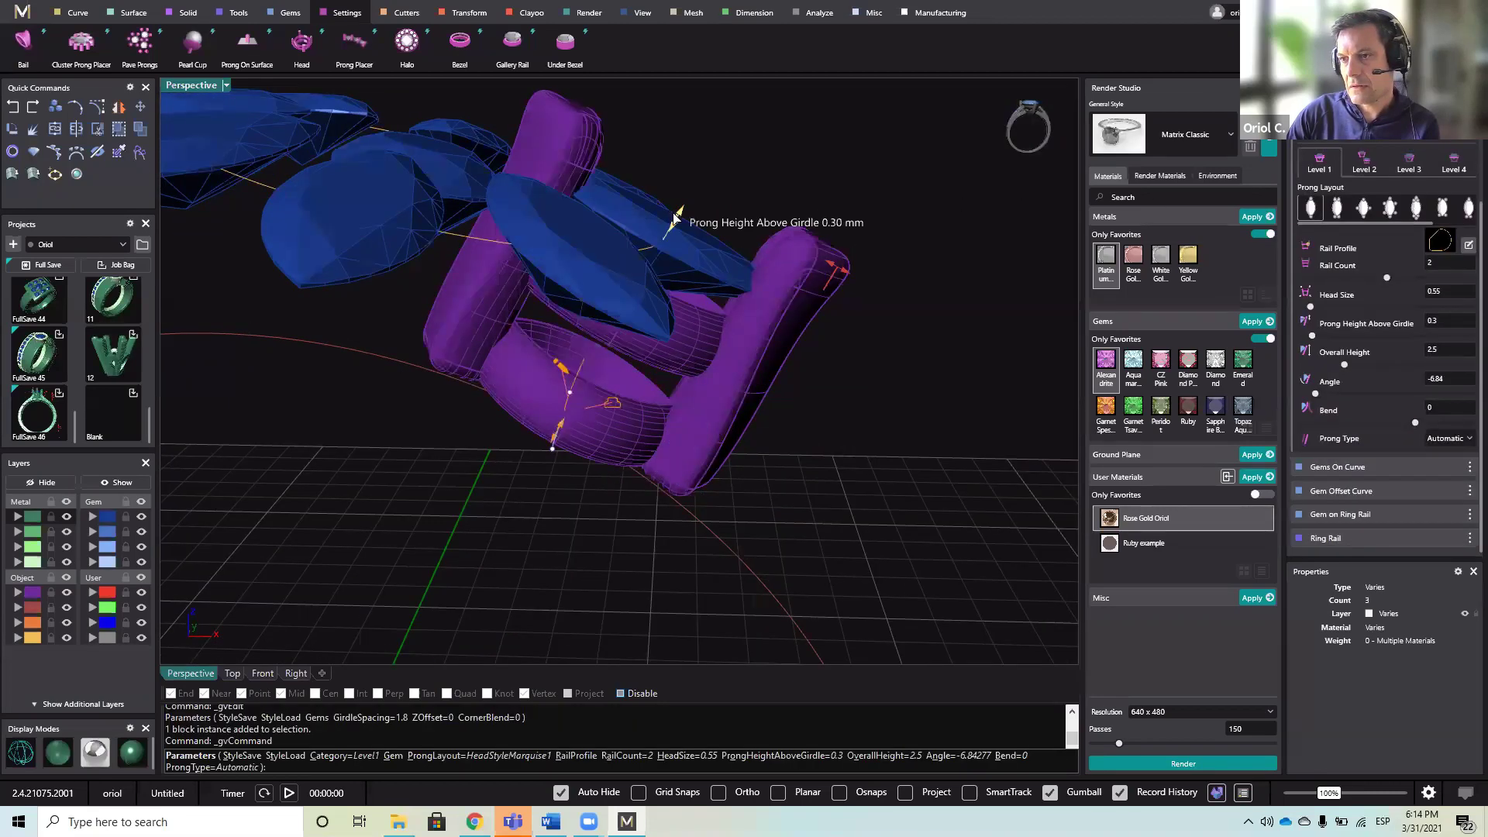
{"action": "left_click_drag", "start_coordinate": [672, 230], "coordinate": [889, 256]}
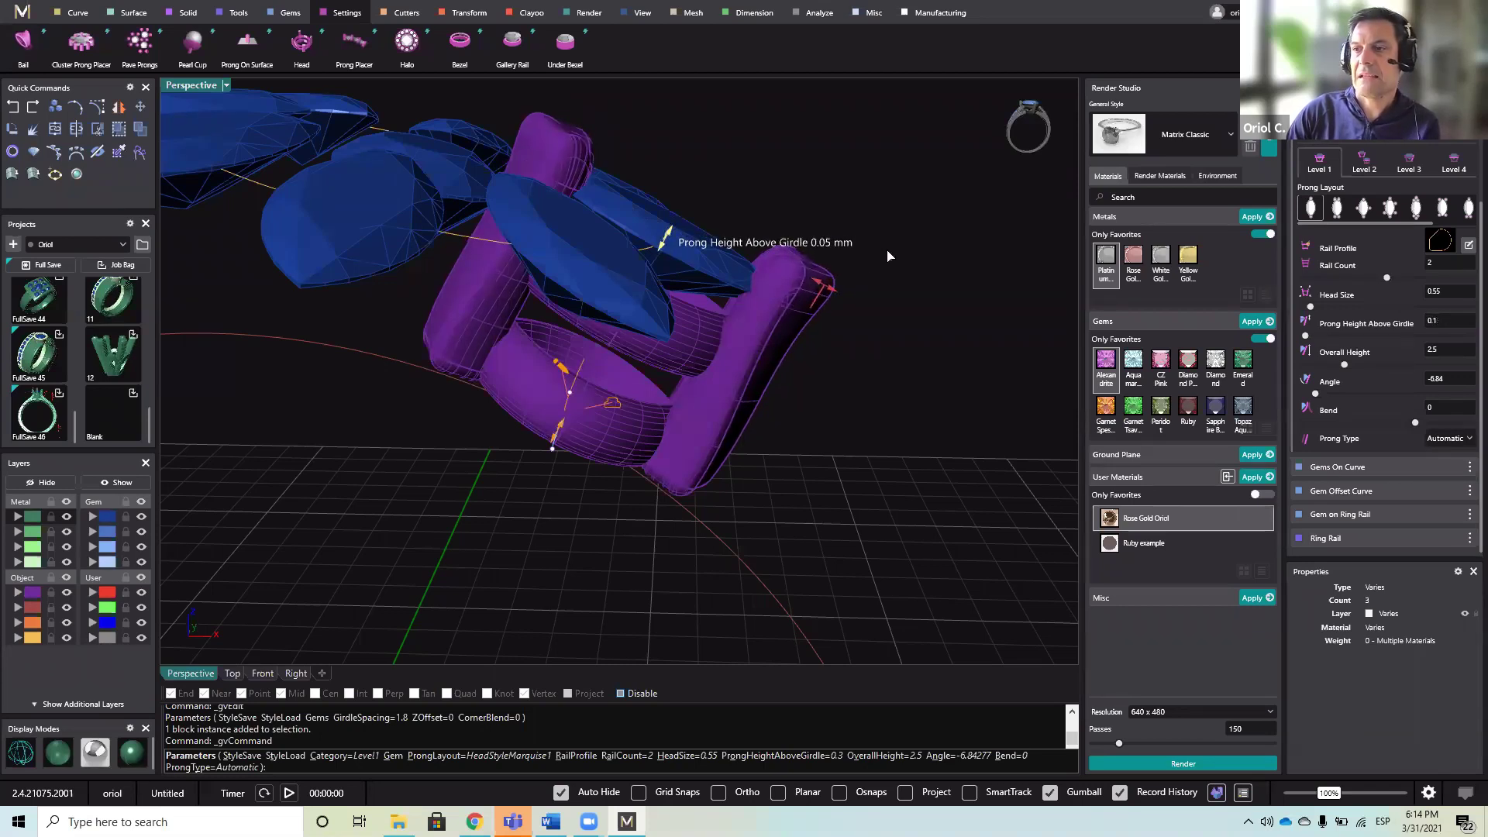
{"action": "right_click_drag", "start_coordinate": [837, 286], "coordinate": [928, 354]}
{"action": "right_click", "coordinate": [751, 490]}
{"action": "scroll", "coordinate": [750, 490], "scroll_direction": "down", "scroll_amount": 6}
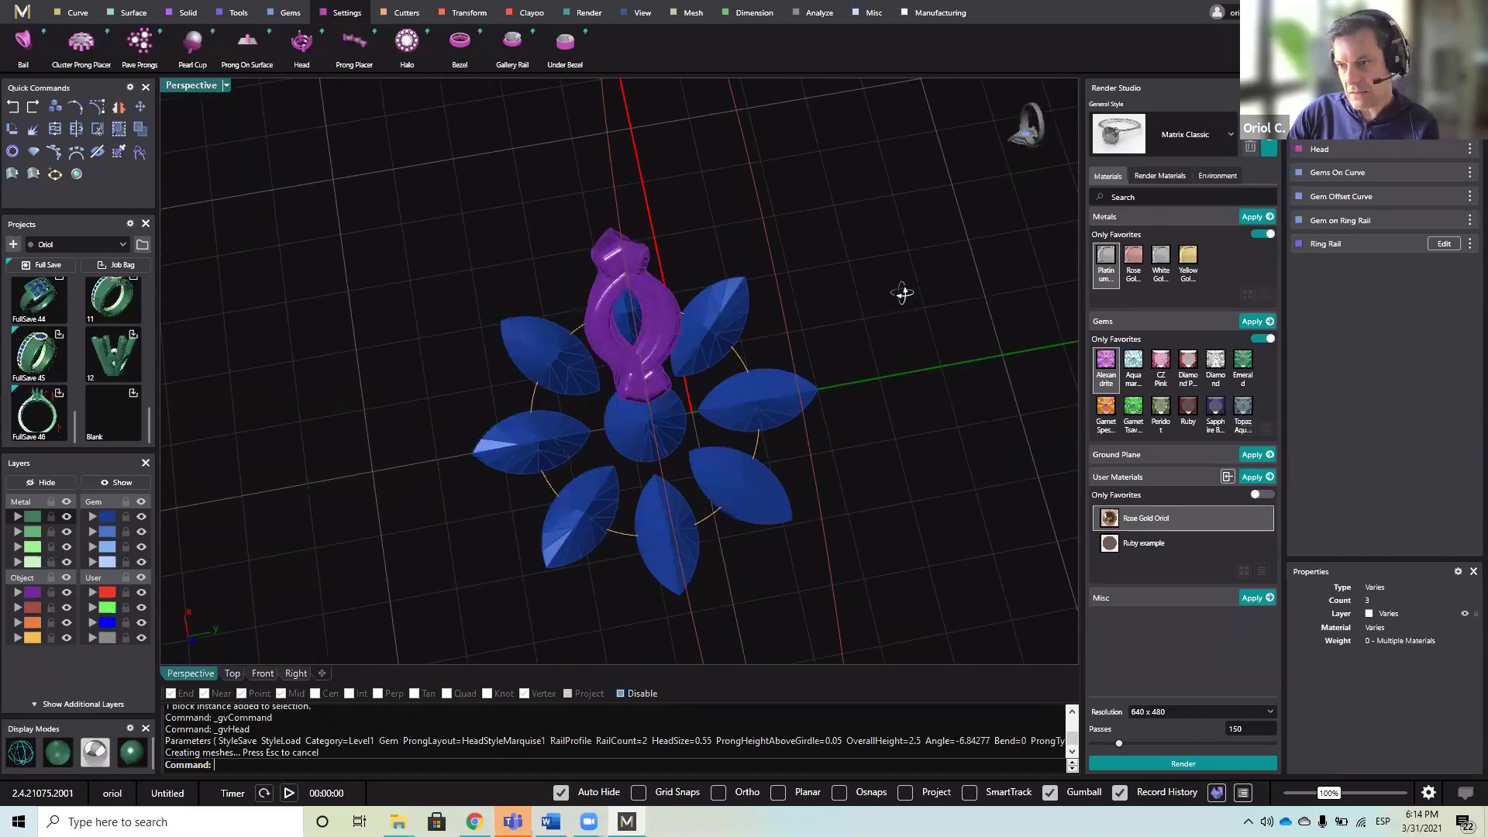
- Reopen the head for editing and set its rail offset to -0.15 in the Level 4 parameters
{"action": "right_click_drag", "start_coordinate": [901, 293], "coordinate": [942, 387]}
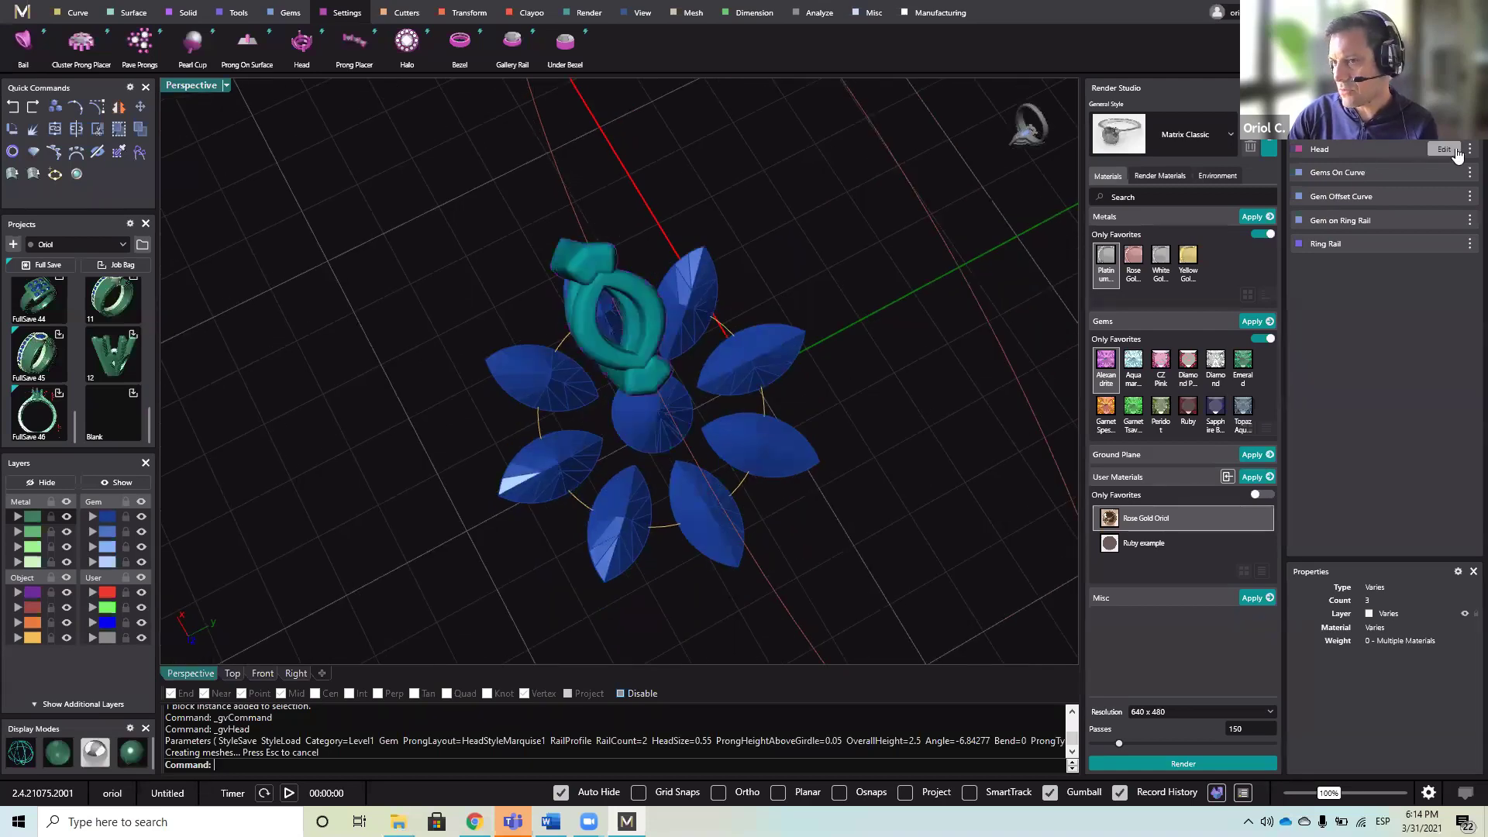
{"action": "left_click", "coordinate": [1455, 151]}
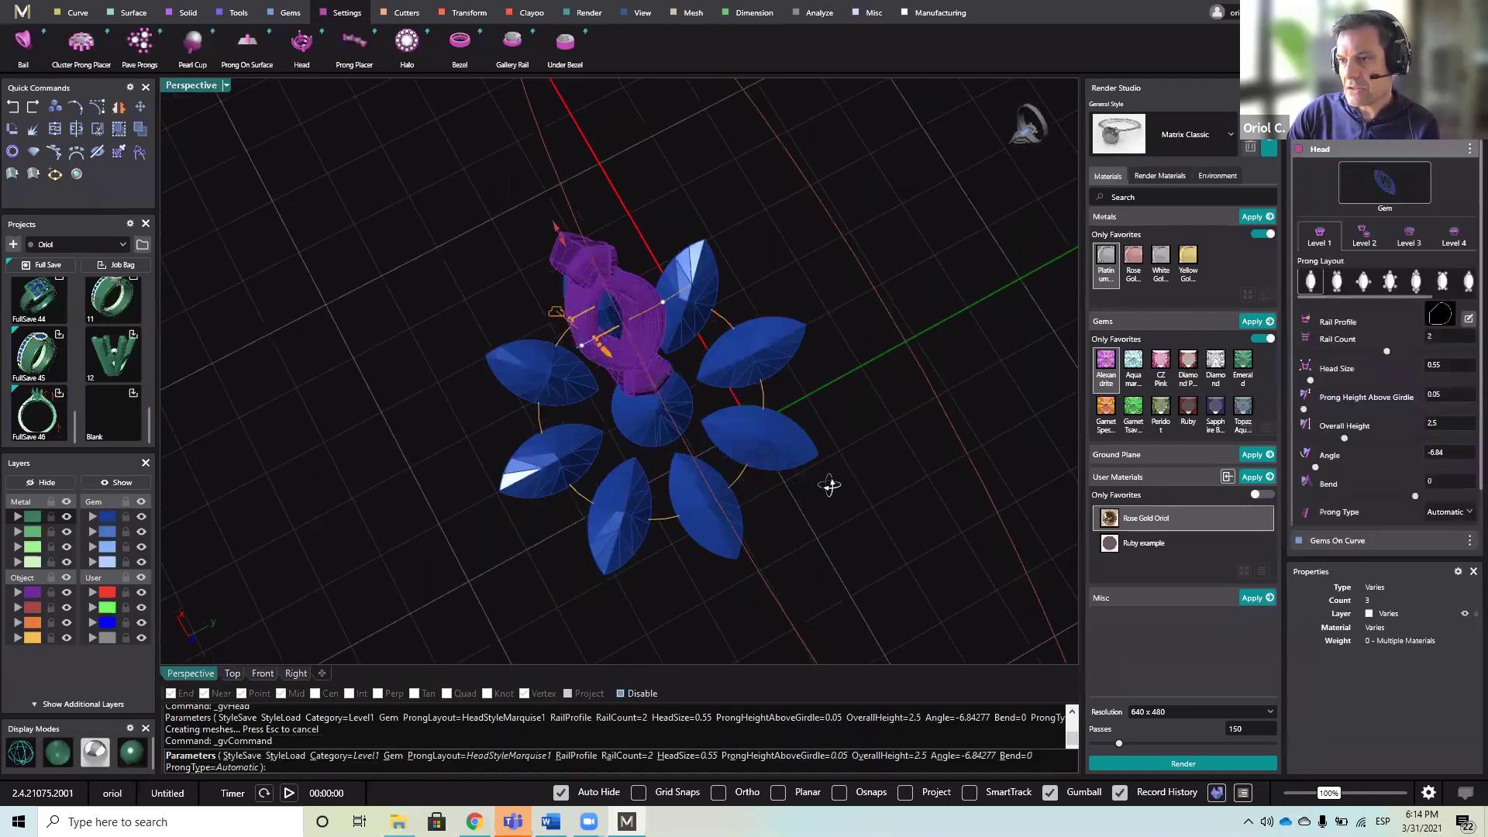
{"action": "right_click_drag", "start_coordinate": [829, 486], "coordinate": [674, 318]}
{"action": "left_click", "coordinate": [683, 359]}
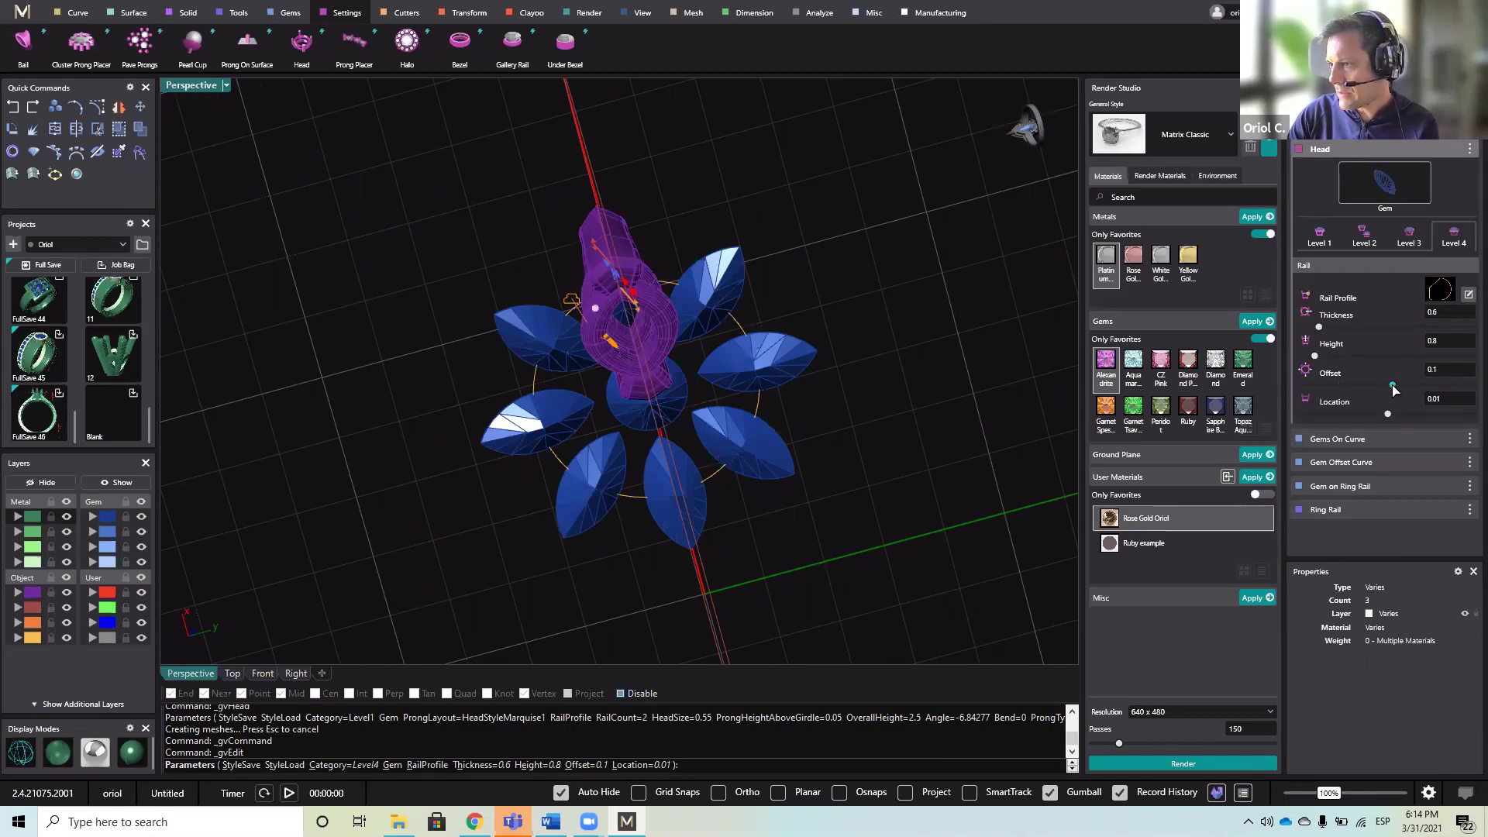
{"action": "left_click_drag", "start_coordinate": [1393, 385], "coordinate": [1373, 385]}
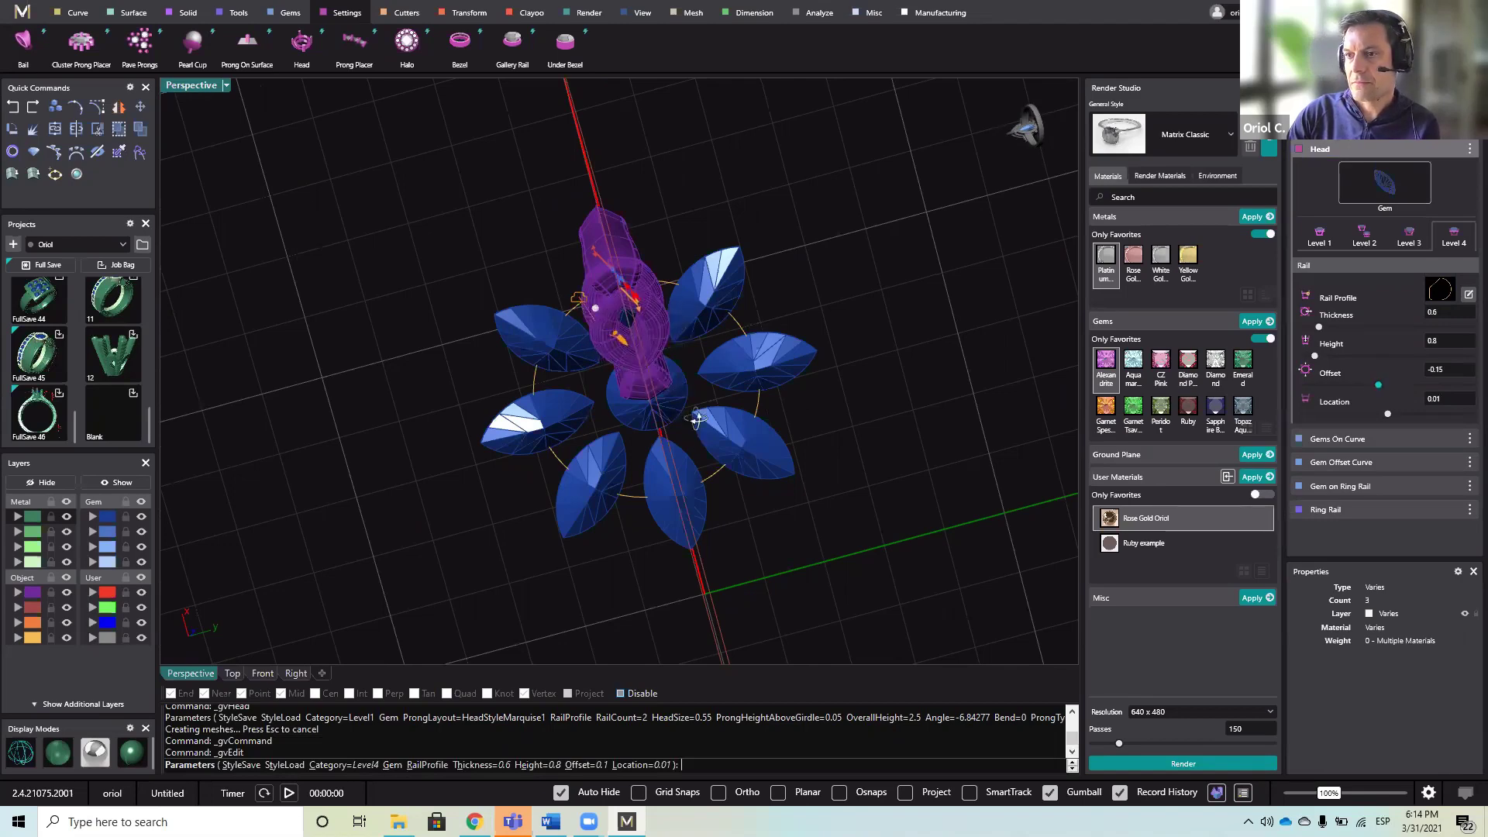
{"action": "right_click_drag", "start_coordinate": [695, 421], "coordinate": [781, 533]}
{"action": "key", "text": "Return"}
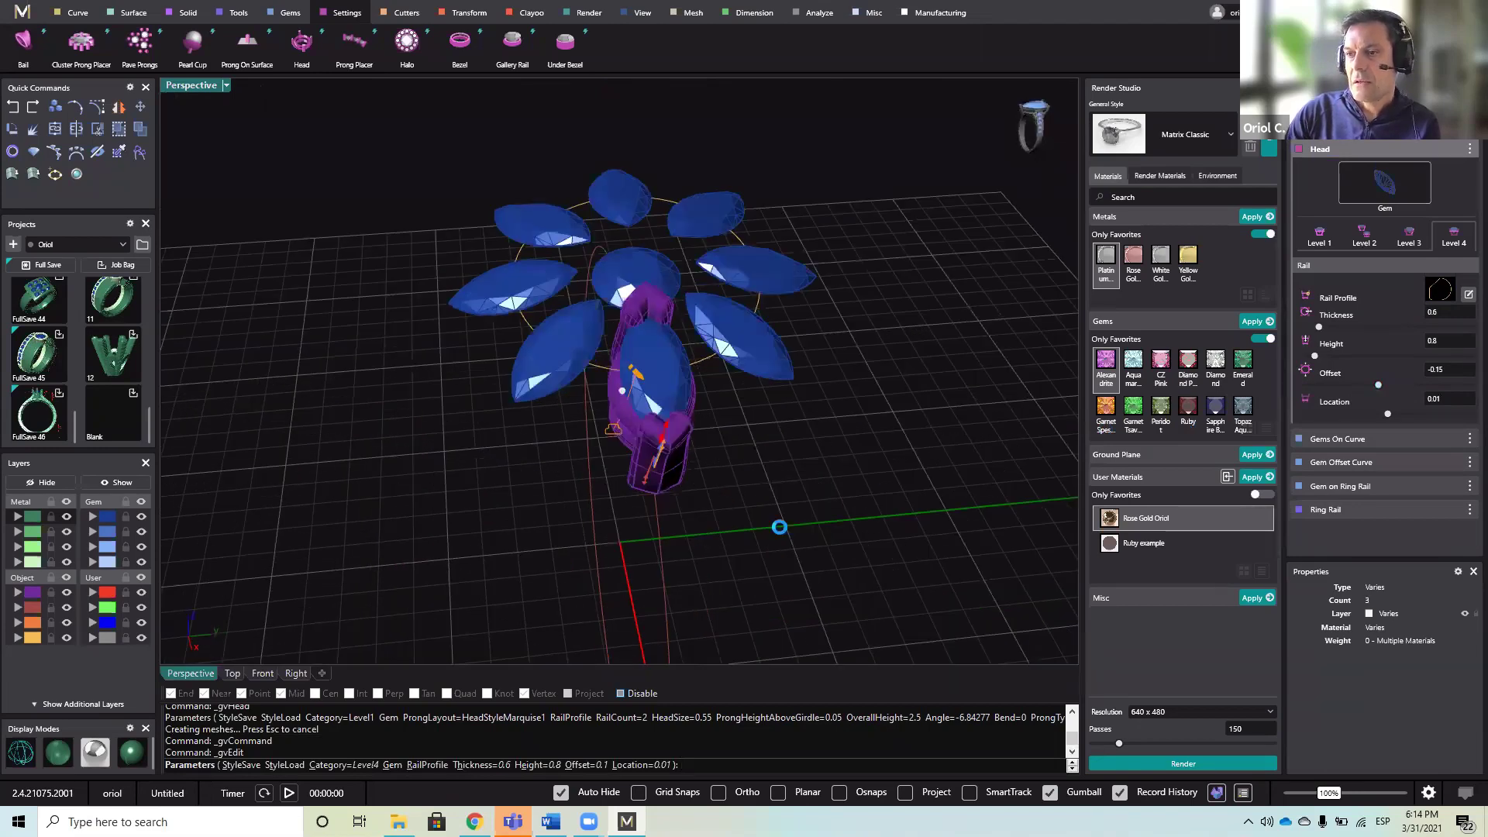
- Examine from several angles how the head's prongs and rails fit the marquise gem and its neighbours
{"action": "right_click_drag", "start_coordinate": [814, 439], "coordinate": [727, 352]}
{"action": "scroll", "coordinate": [628, 305], "scroll_direction": "up", "scroll_amount": 5}
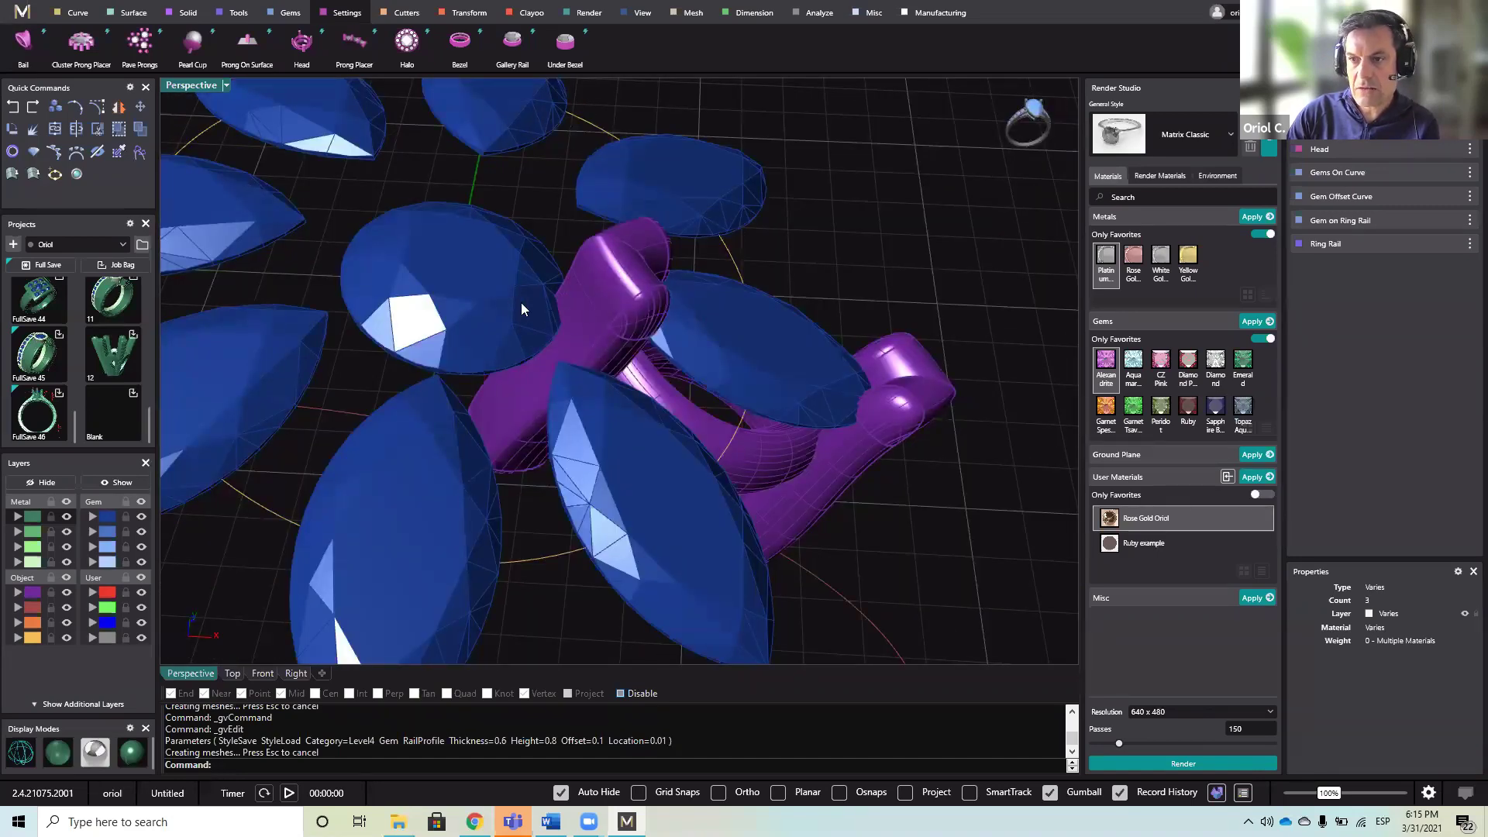
{"action": "right_click_drag", "start_coordinate": [570, 335], "coordinate": [530, 338]}
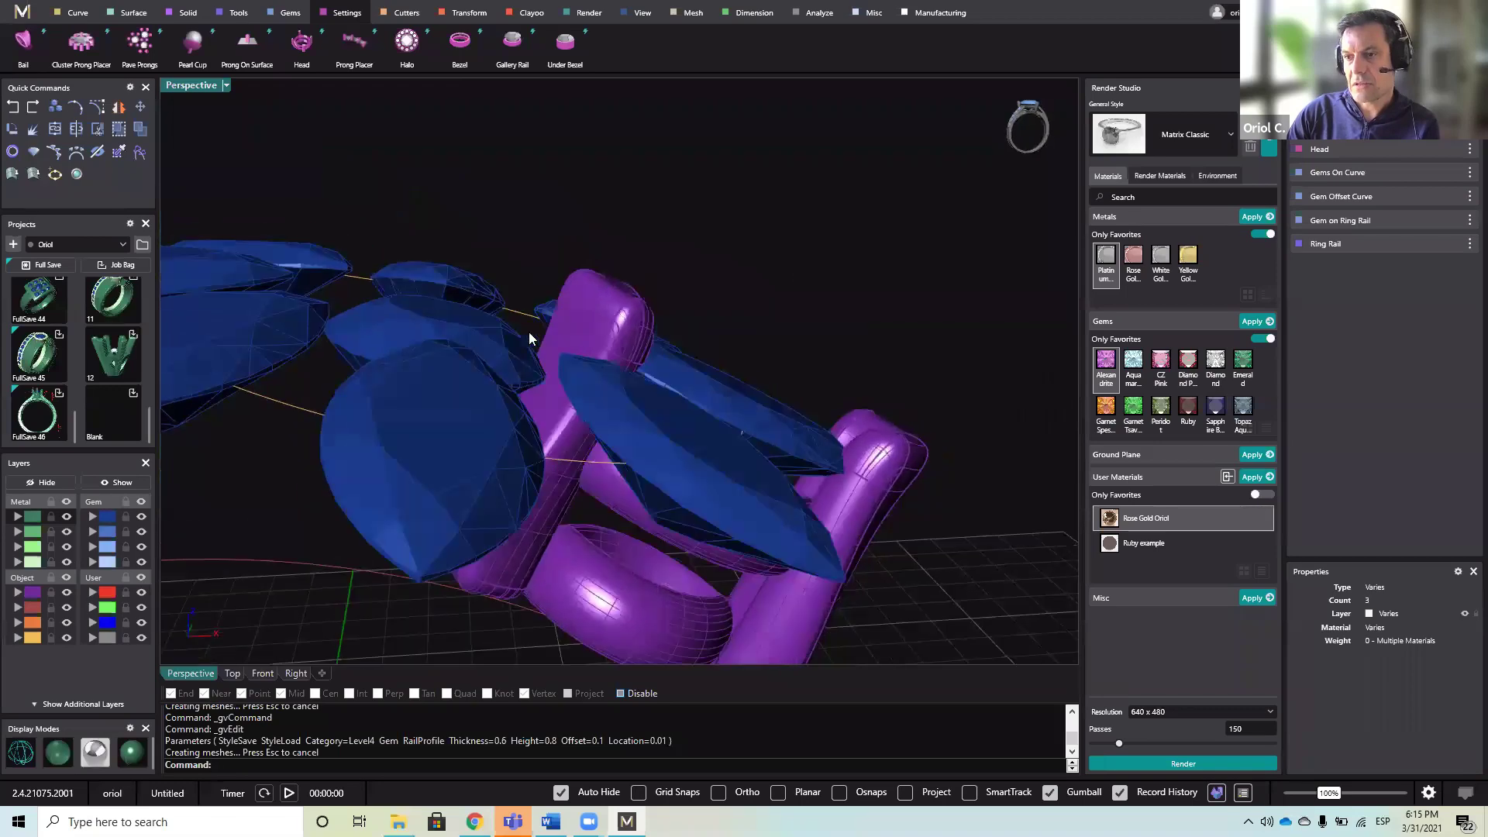
{"action": "right_click_drag", "start_coordinate": [509, 408], "coordinate": [675, 321]}
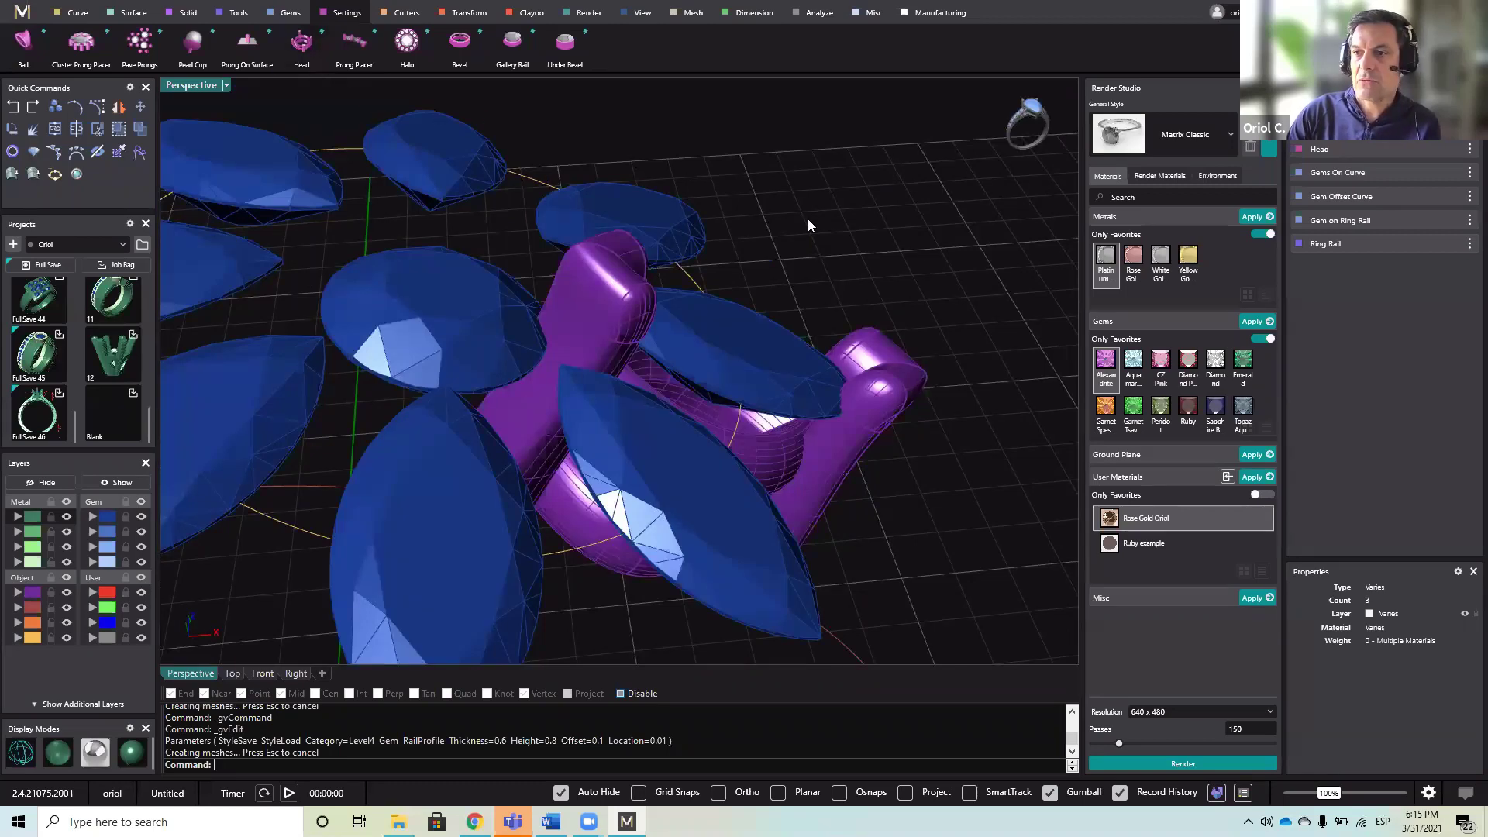
{"action": "right_click_drag", "start_coordinate": [767, 259], "coordinate": [708, 330]}
{"action": "scroll", "coordinate": [827, 355], "scroll_direction": "down", "scroll_amount": 5}
{"action": "right_click_drag", "start_coordinate": [908, 76], "coordinate": [967, 69]}
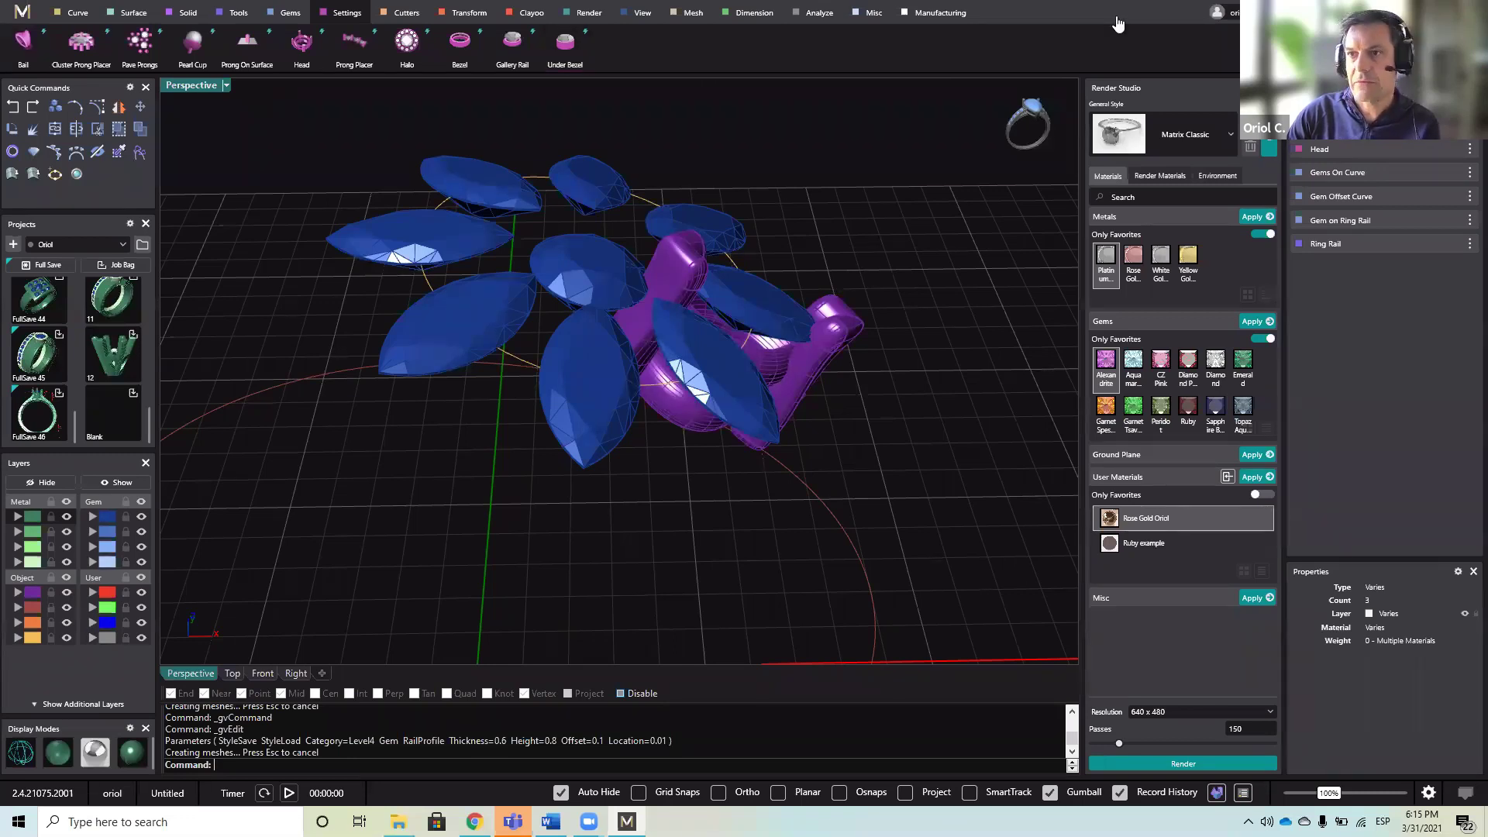
- Start Orient to Gem with the marquise gem inside the head as base gem and the head as the object to orient
{"action": "left_click", "coordinate": [291, 14]}
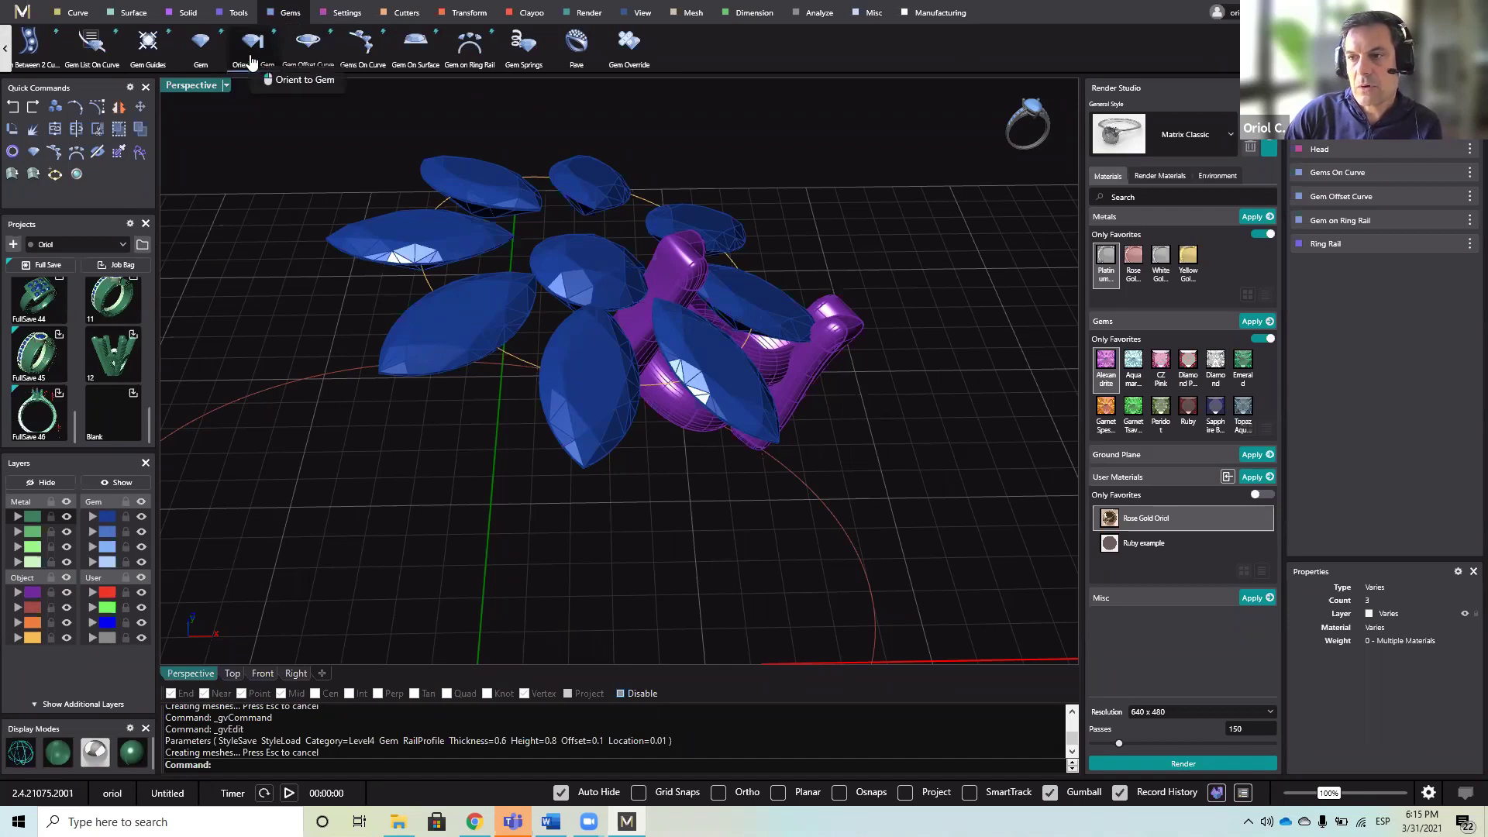
{"action": "left_click", "coordinate": [253, 47]}
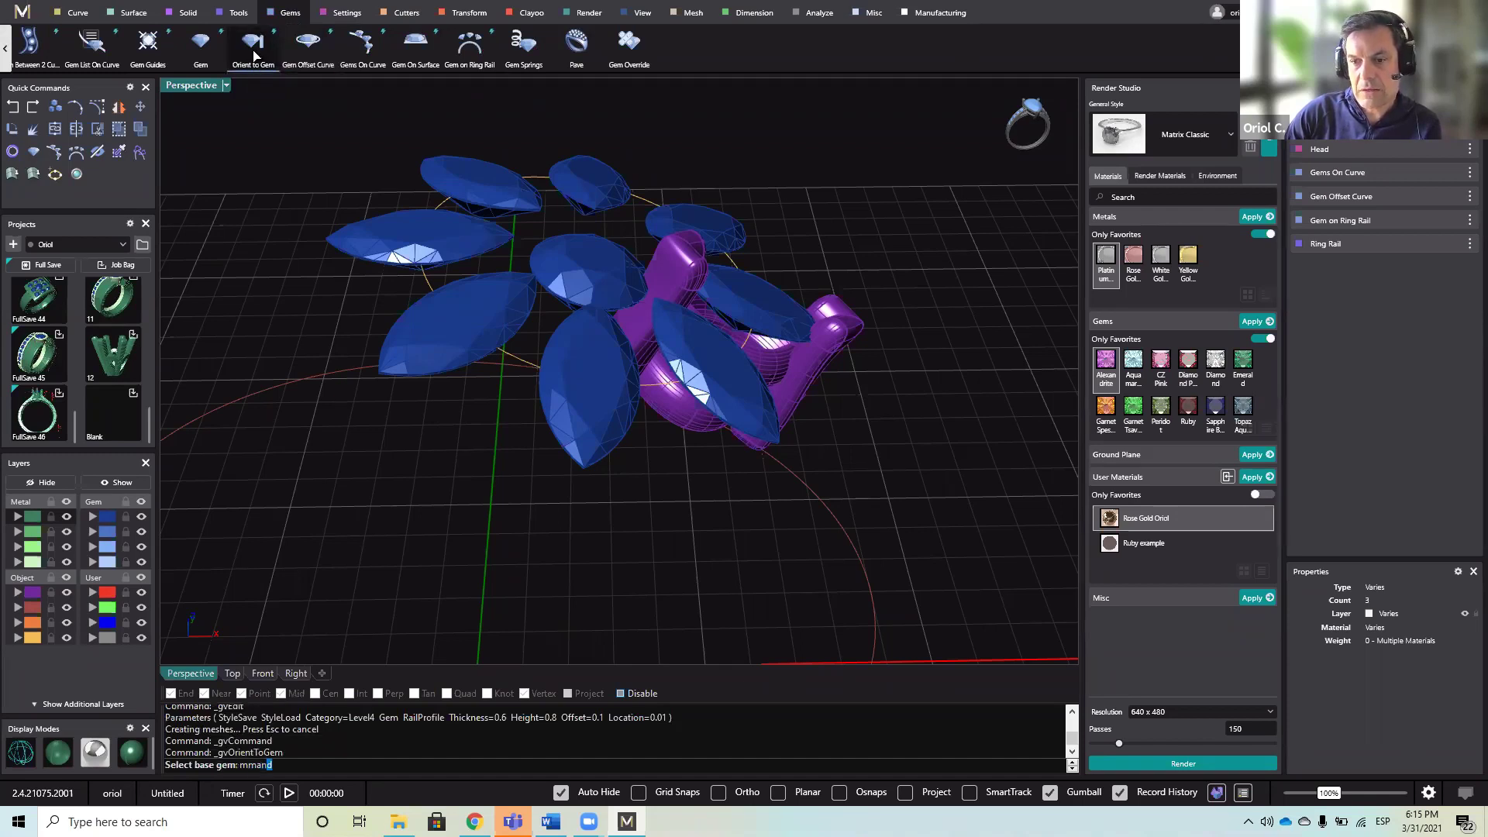
{"action": "left_click", "coordinate": [783, 297]}
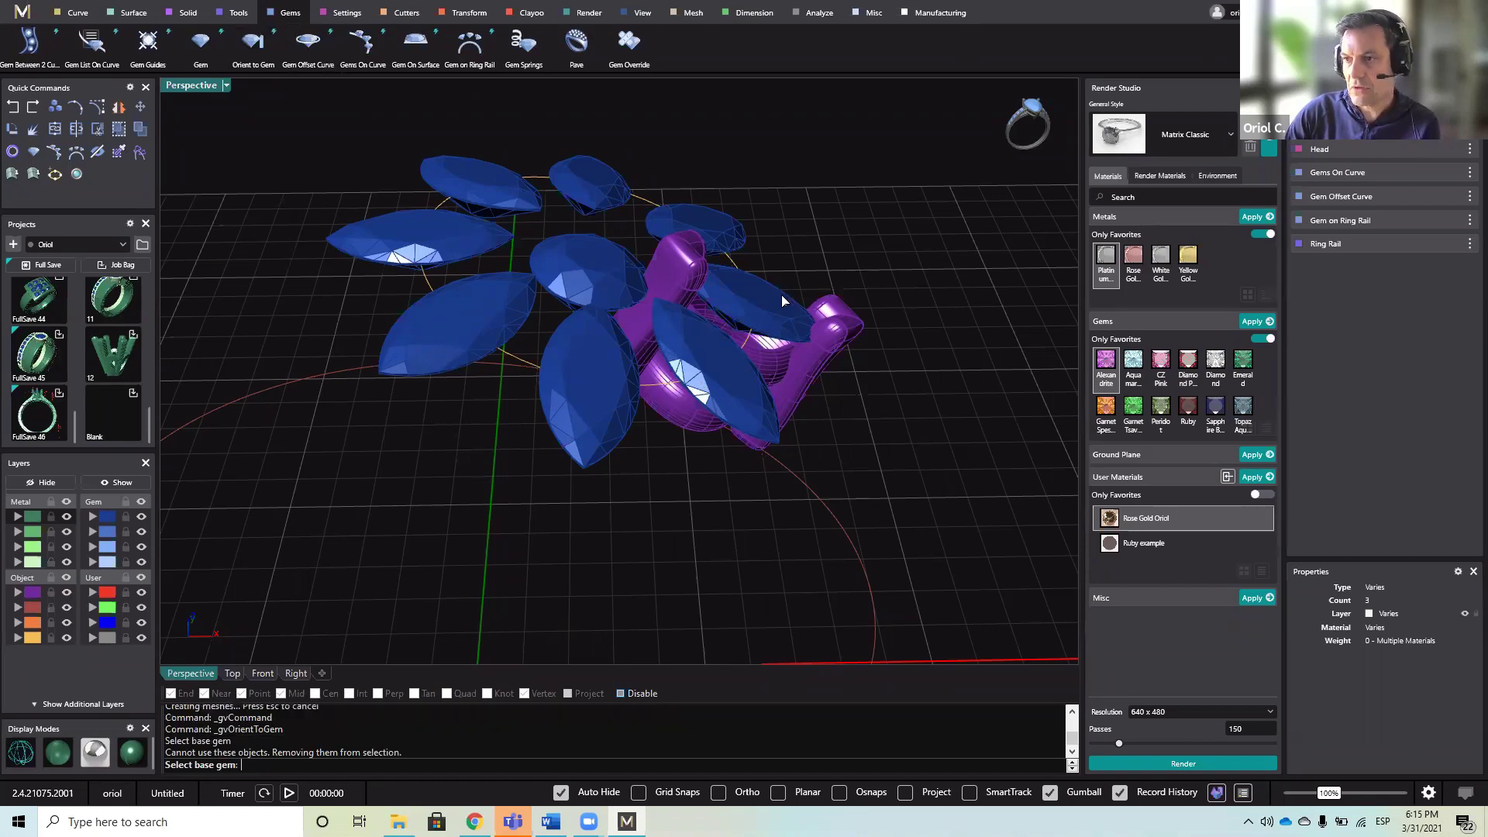
{"action": "left_click", "coordinate": [829, 298]}
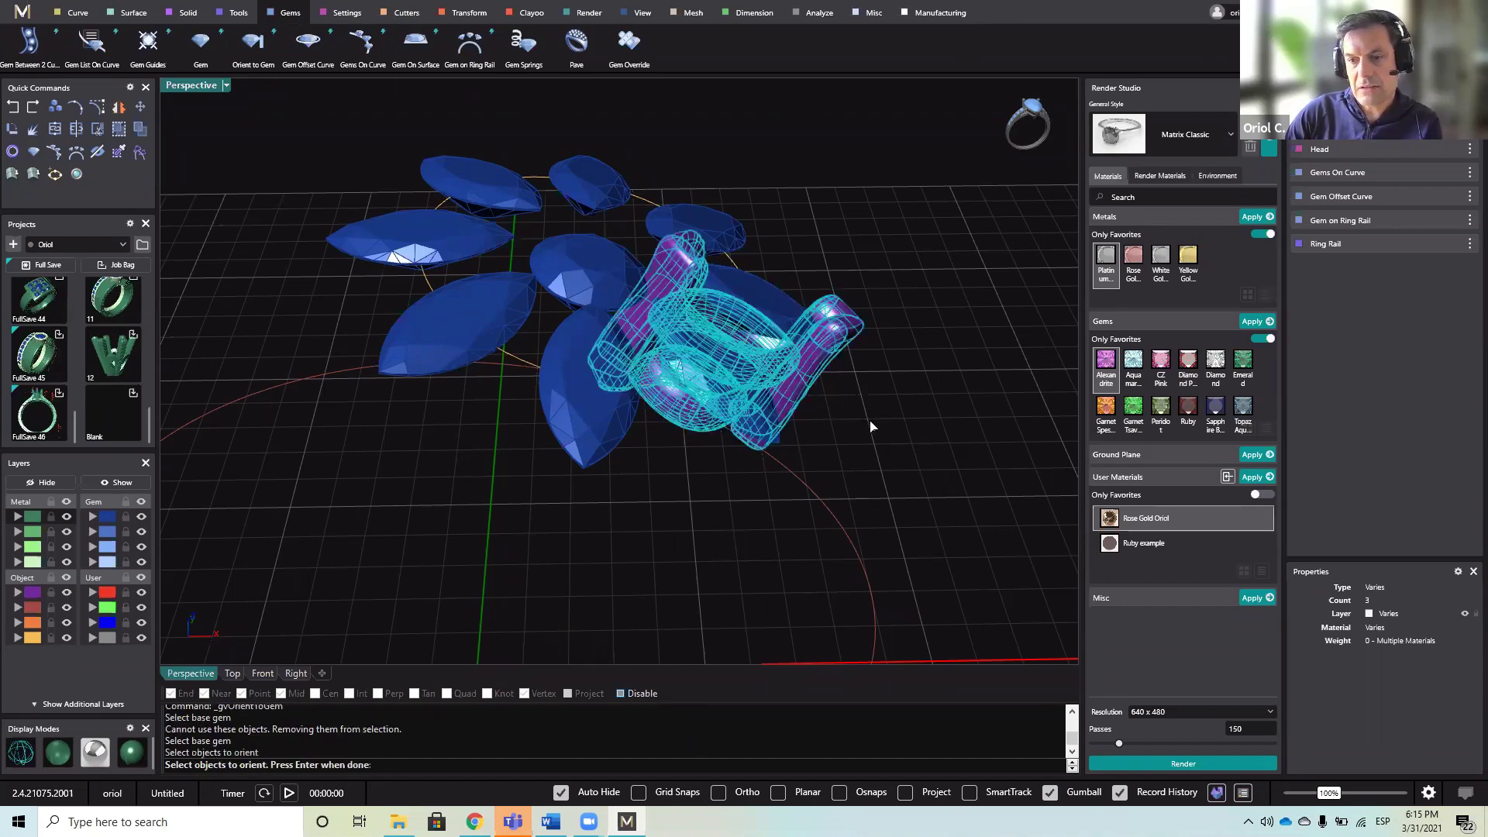
{"action": "key", "text": "Return"}
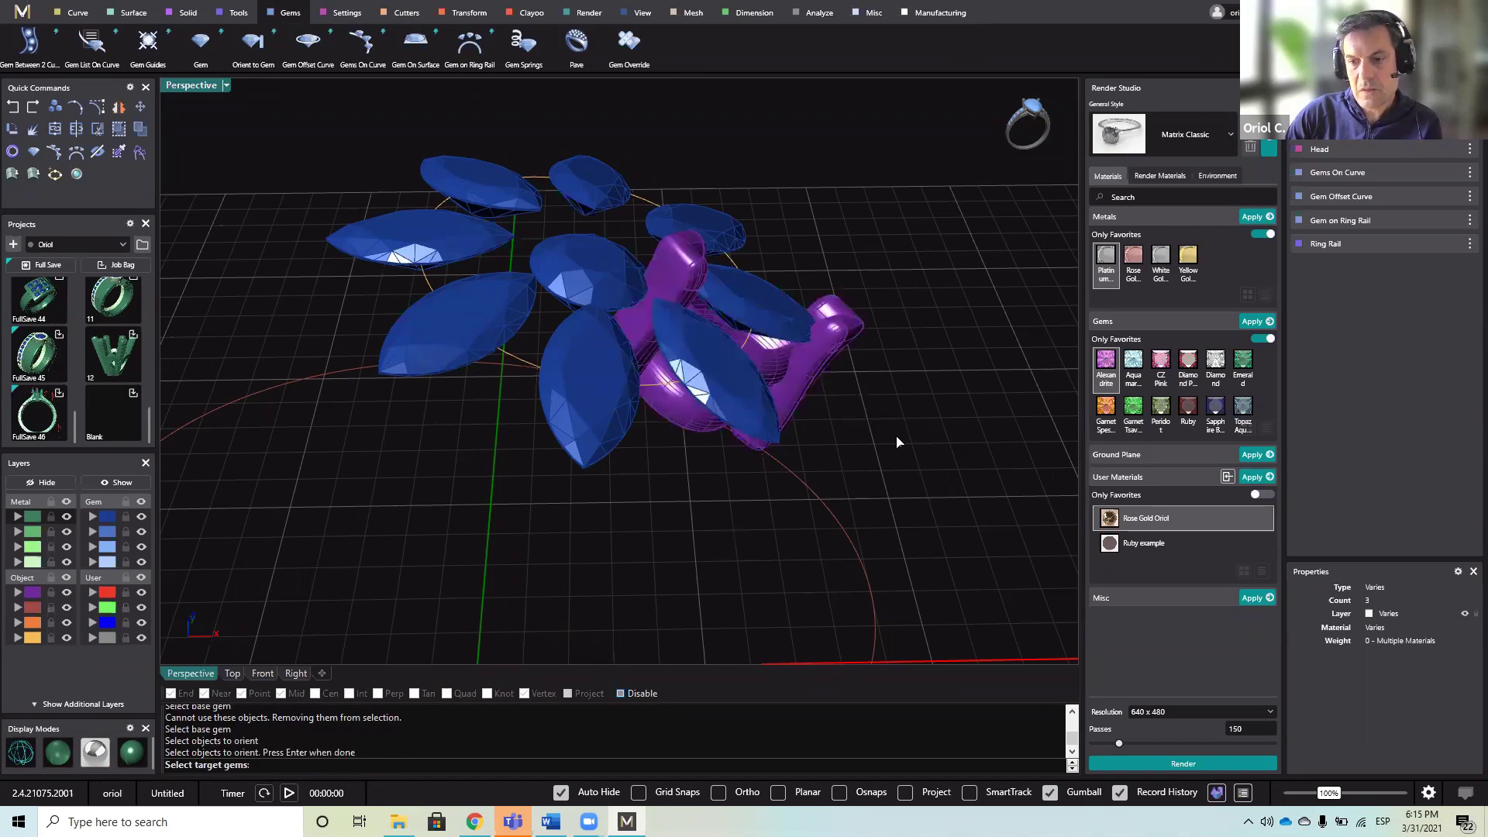
- Pick the seven other marquise gems as targets and copy the head onto them with uniform scale on at 1
{"action": "right_click_drag", "start_coordinate": [897, 442], "coordinate": [598, 538]}
{"action": "left_click", "coordinate": [701, 411]}
{"action": "left_click", "coordinate": [541, 482]}
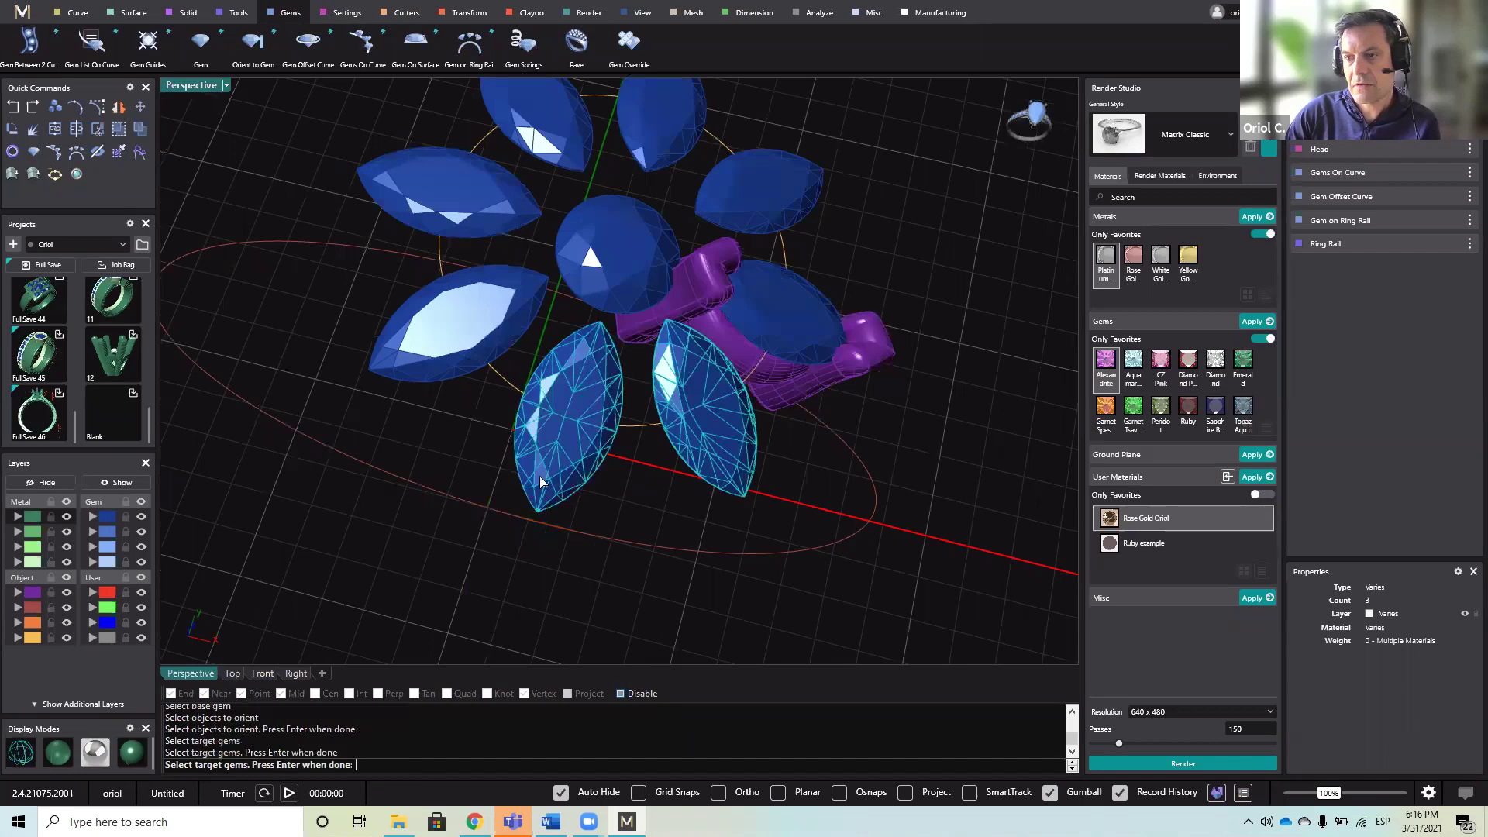
{"action": "left_click", "coordinate": [425, 343]}
{"action": "left_click", "coordinate": [403, 205]}
{"action": "left_click", "coordinate": [546, 132]}
{"action": "left_click", "coordinate": [673, 142]}
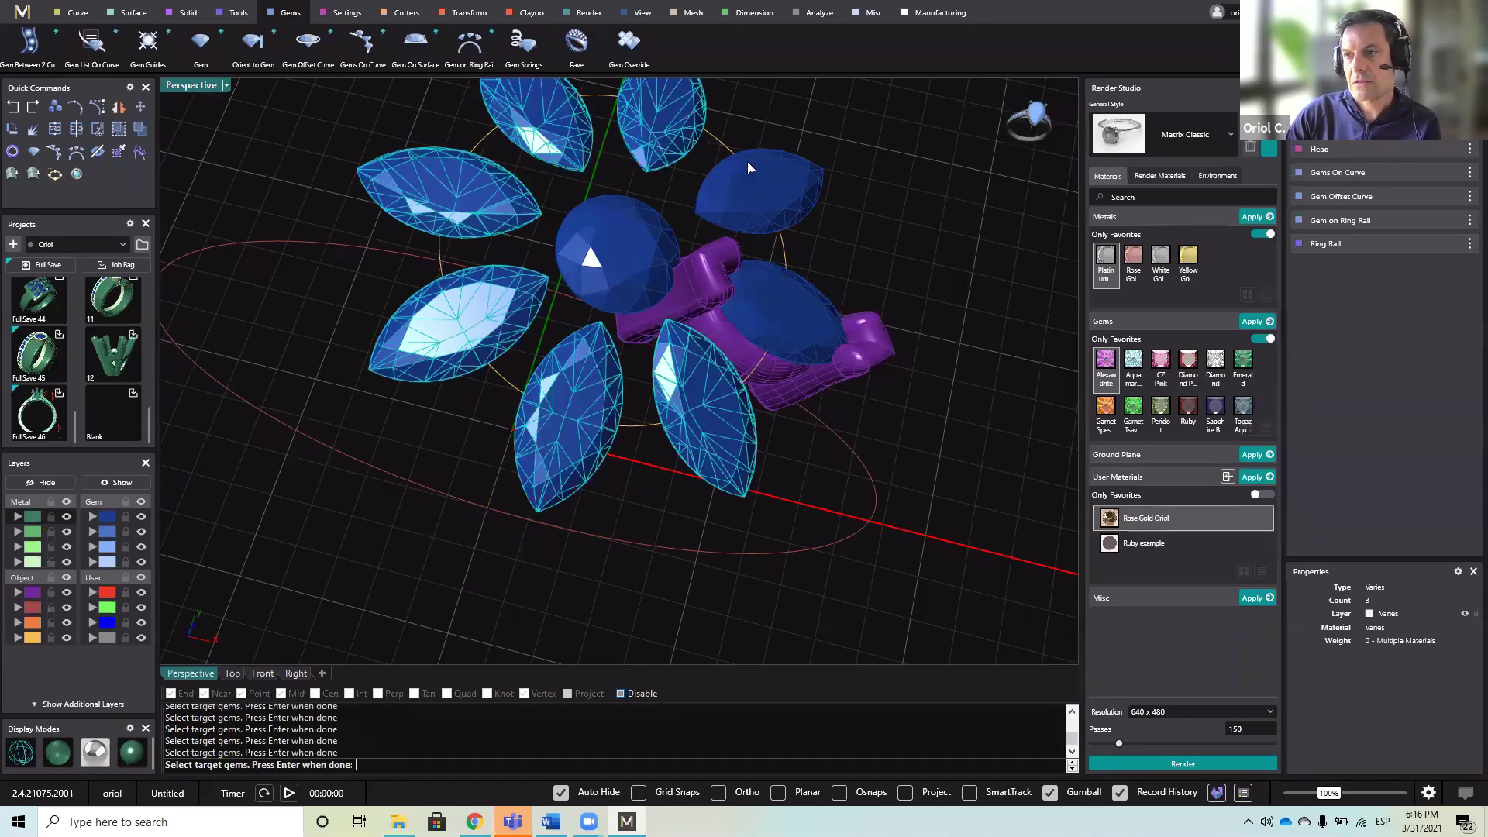
{"action": "left_click", "coordinate": [726, 186]}
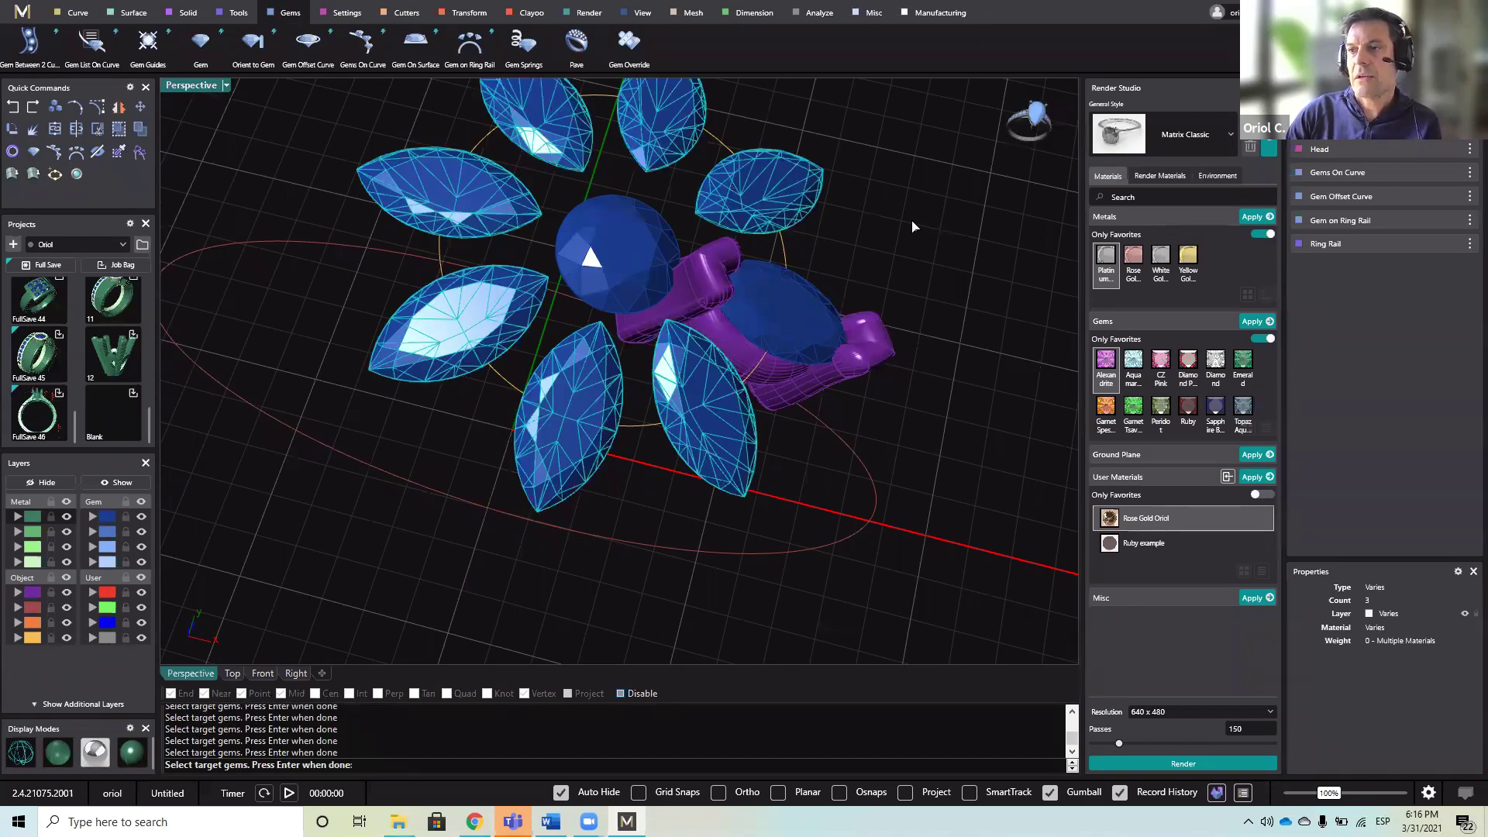
{"action": "right_click_drag", "start_coordinate": [897, 225], "coordinate": [909, 254]}
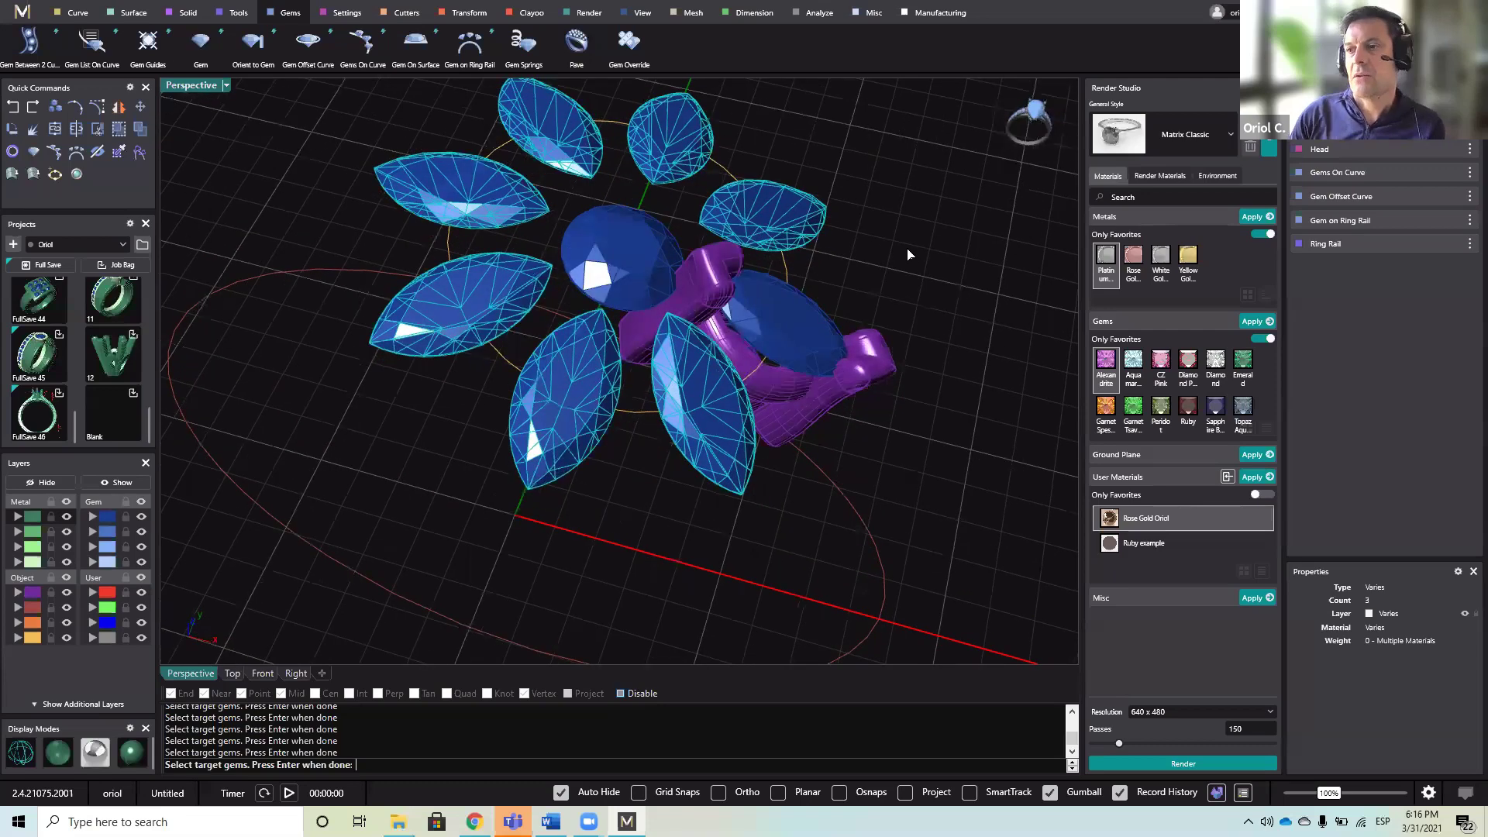
{"action": "key", "text": "Return"}
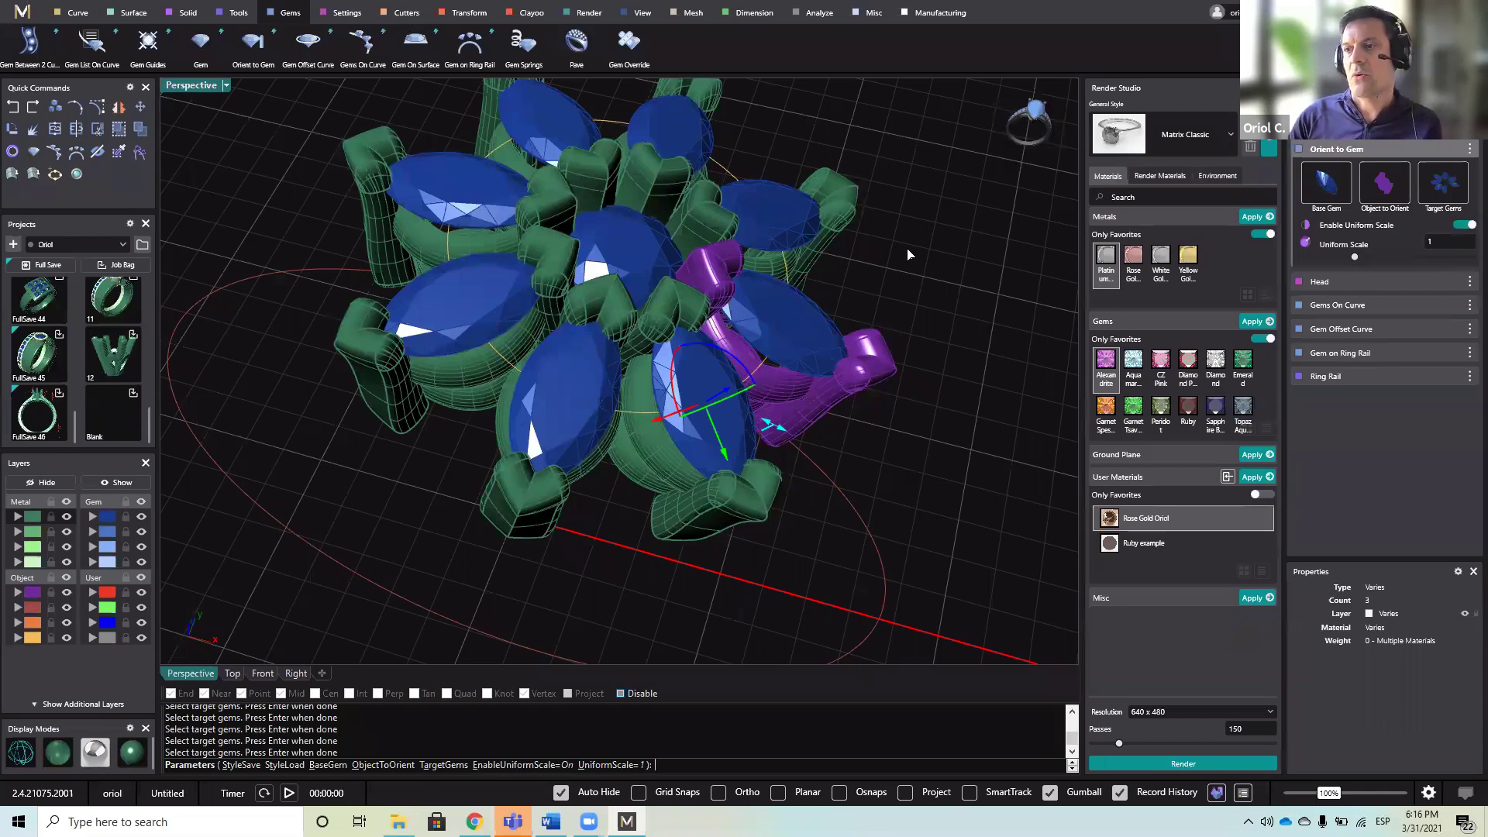
{"action": "key", "text": "Return"}
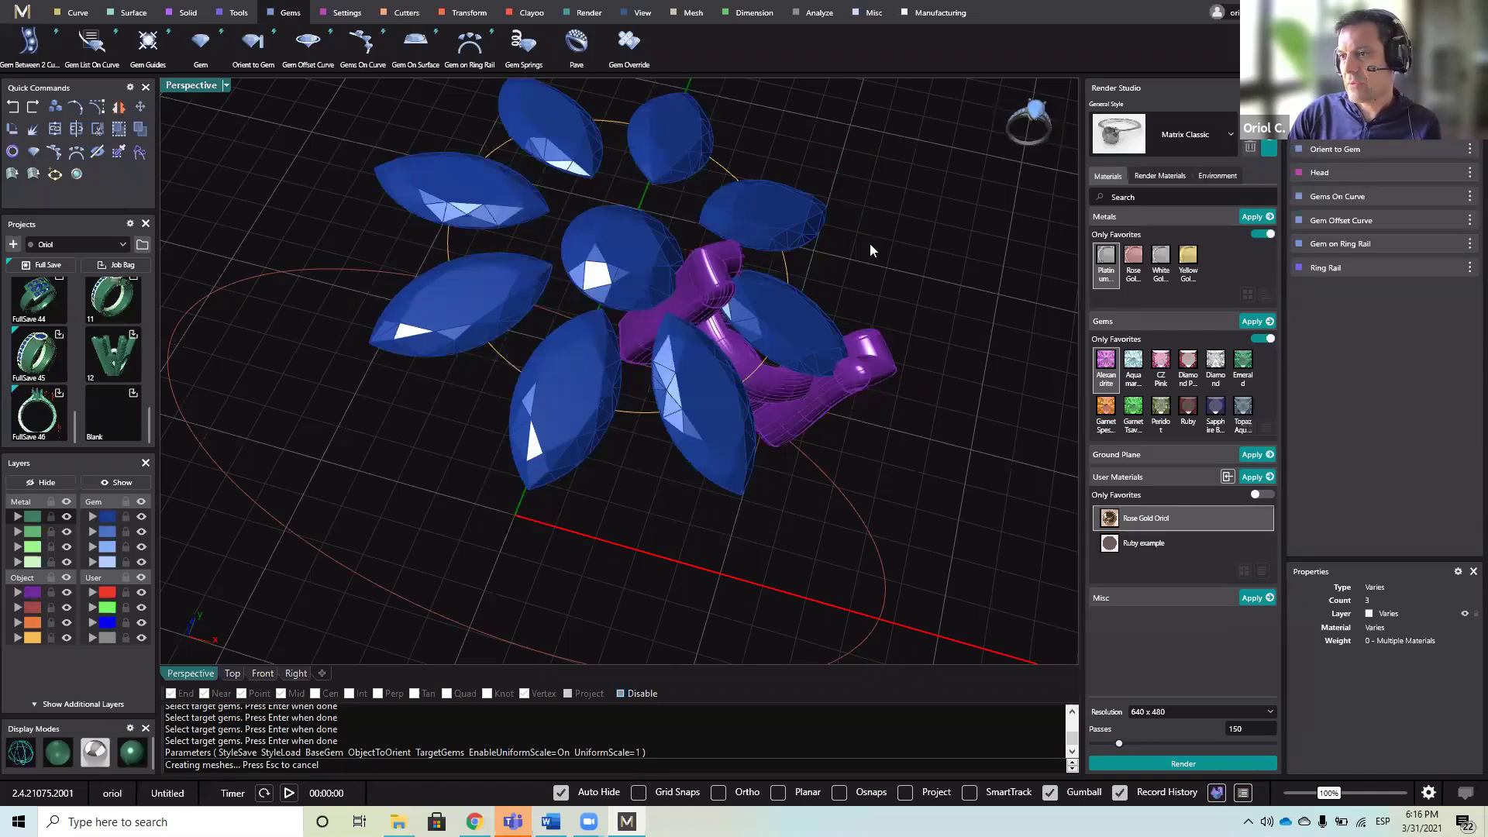
- Reopen the original head for editing and set its bottom prong thickness to 0.6 in the Level 2 parameters
{"action": "right_click_drag", "start_coordinate": [623, 444], "coordinate": [985, 473]}
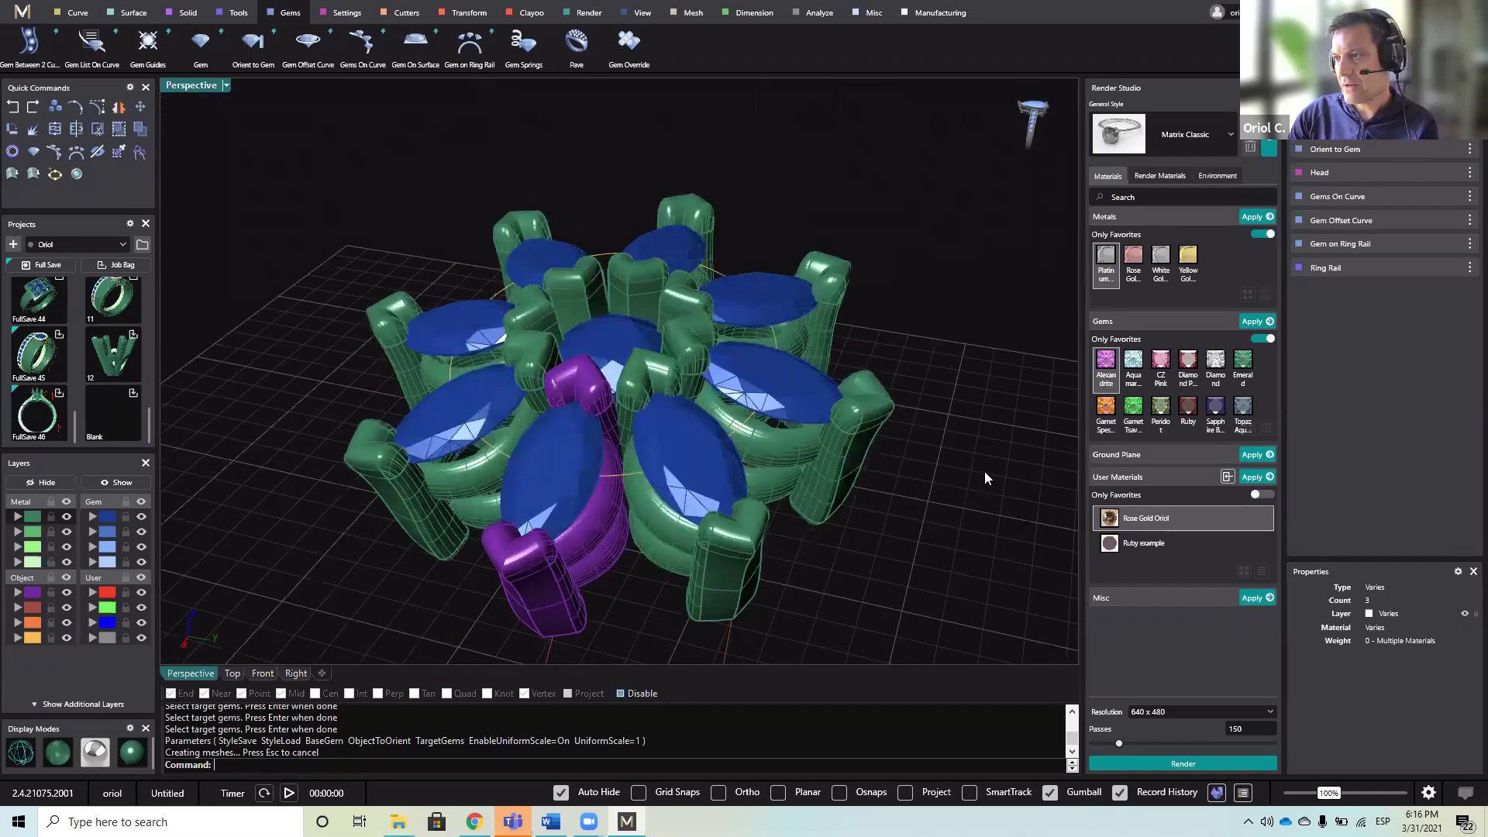
{"action": "left_click", "coordinate": [1448, 174]}
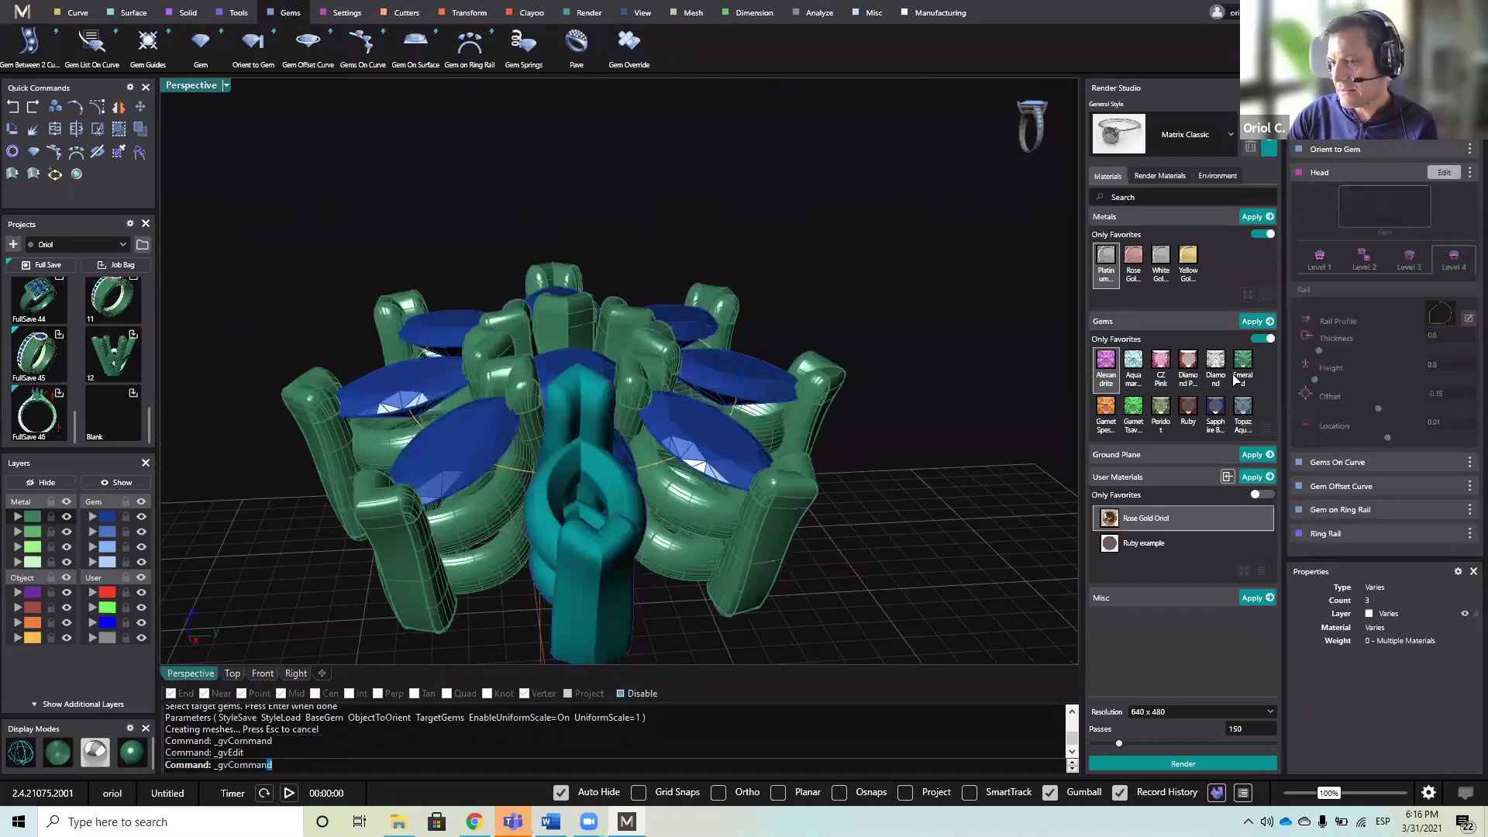
{"action": "right_click_drag", "start_coordinate": [969, 482], "coordinate": [1078, 434]}
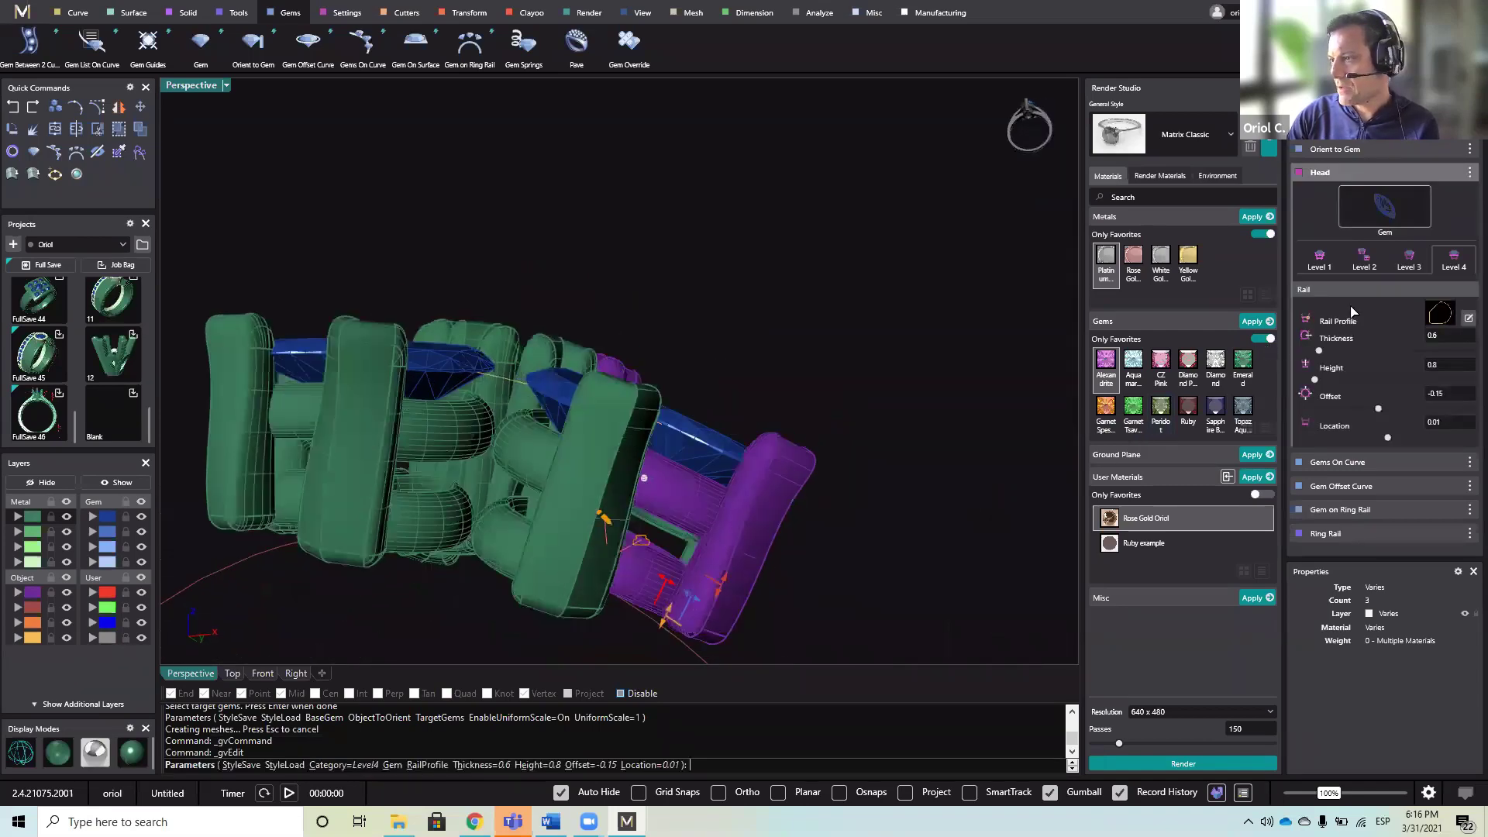
{"action": "left_click", "coordinate": [1320, 263]}
{"action": "right_click_drag", "start_coordinate": [669, 598], "coordinate": [333, 542]}
{"action": "right_click_drag", "start_coordinate": [583, 538], "coordinate": [783, 528]}
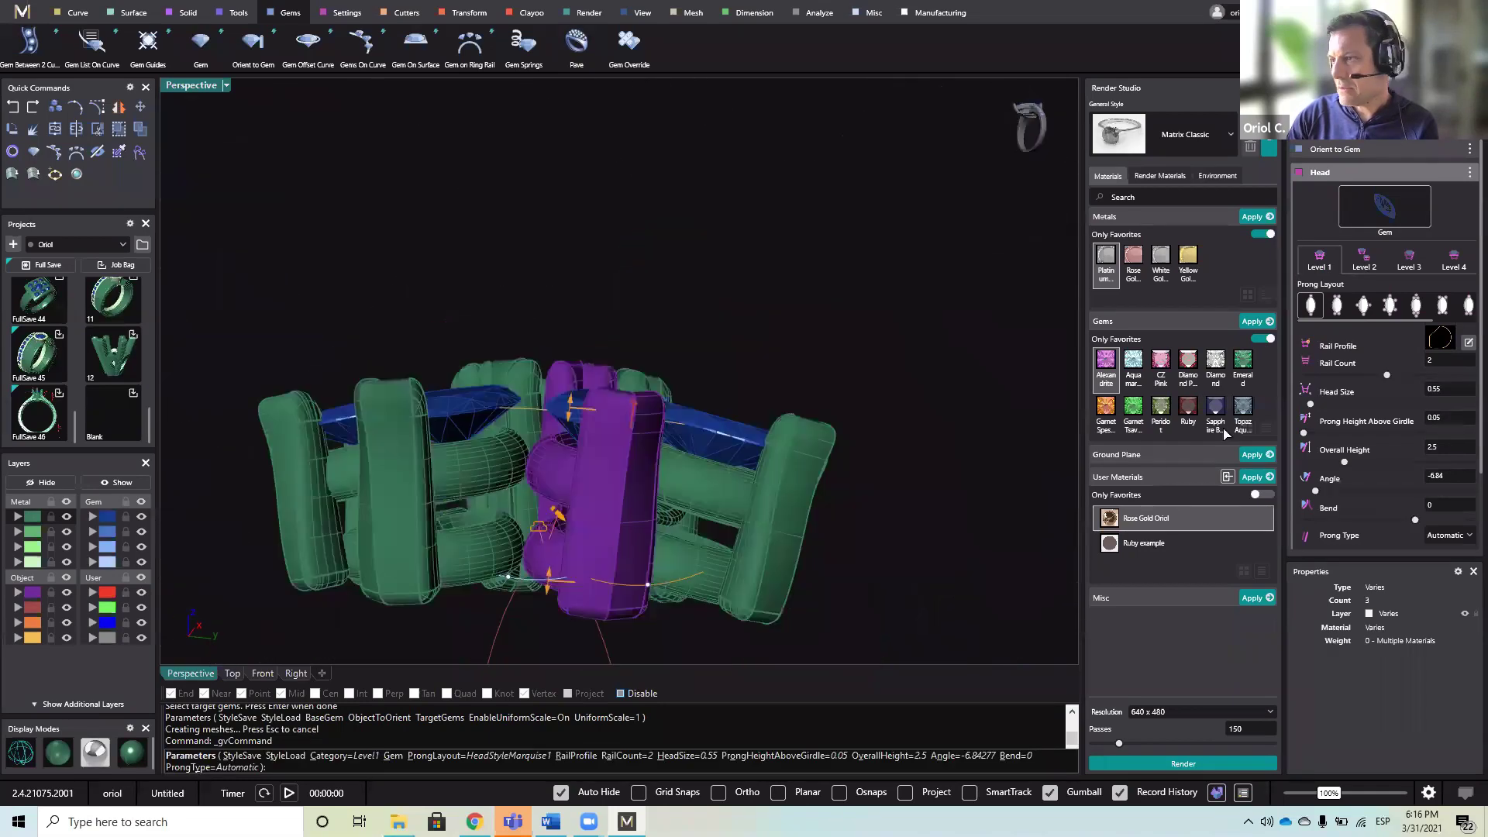
{"action": "left_click", "coordinate": [1365, 264]}
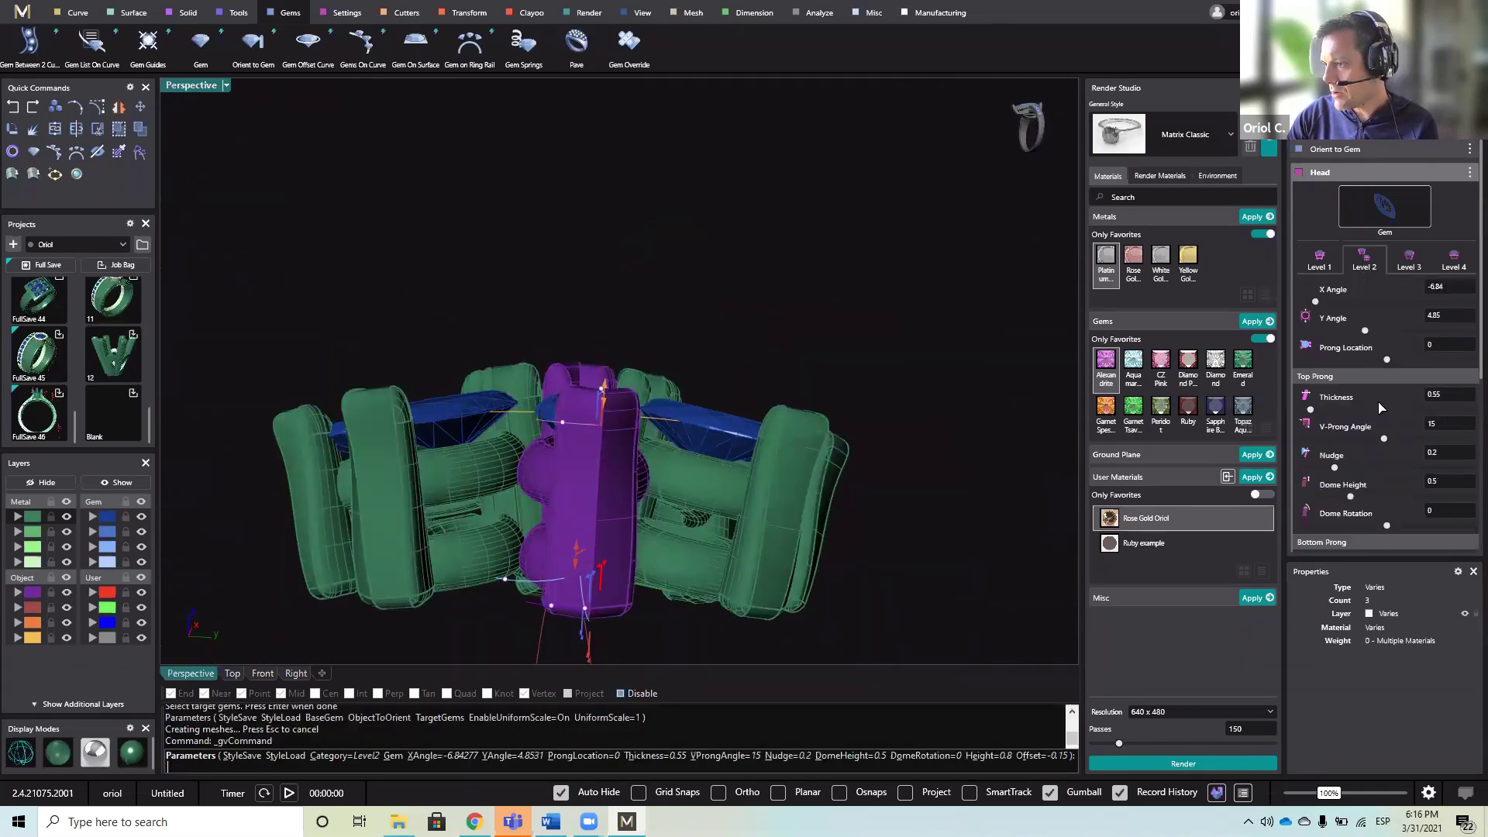
{"action": "scroll", "coordinate": [1390, 448], "scroll_direction": "down", "scroll_amount": 3}
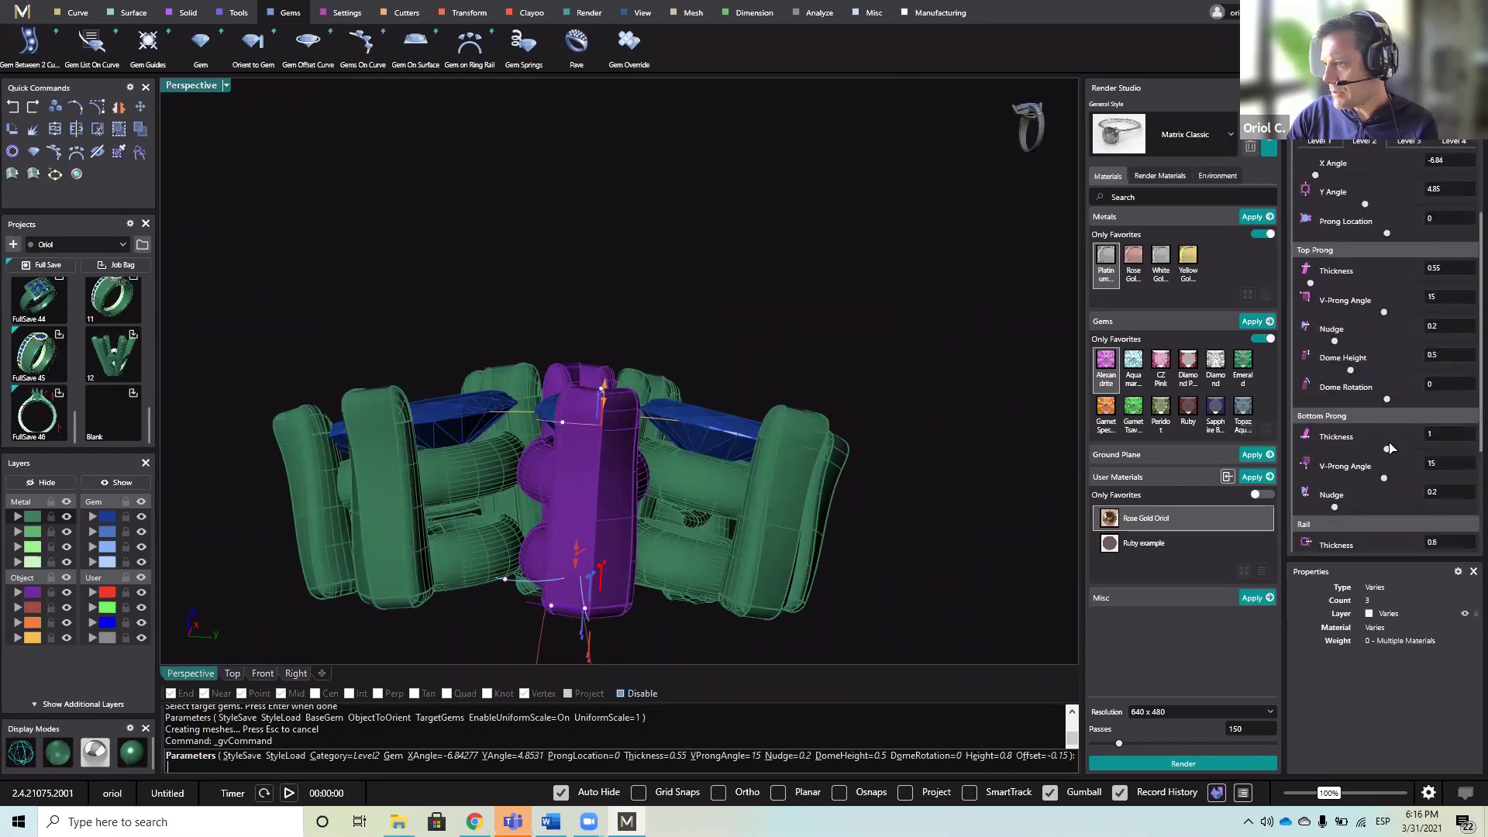
{"action": "scroll", "coordinate": [1390, 448], "scroll_direction": "down", "scroll_amount": 2}
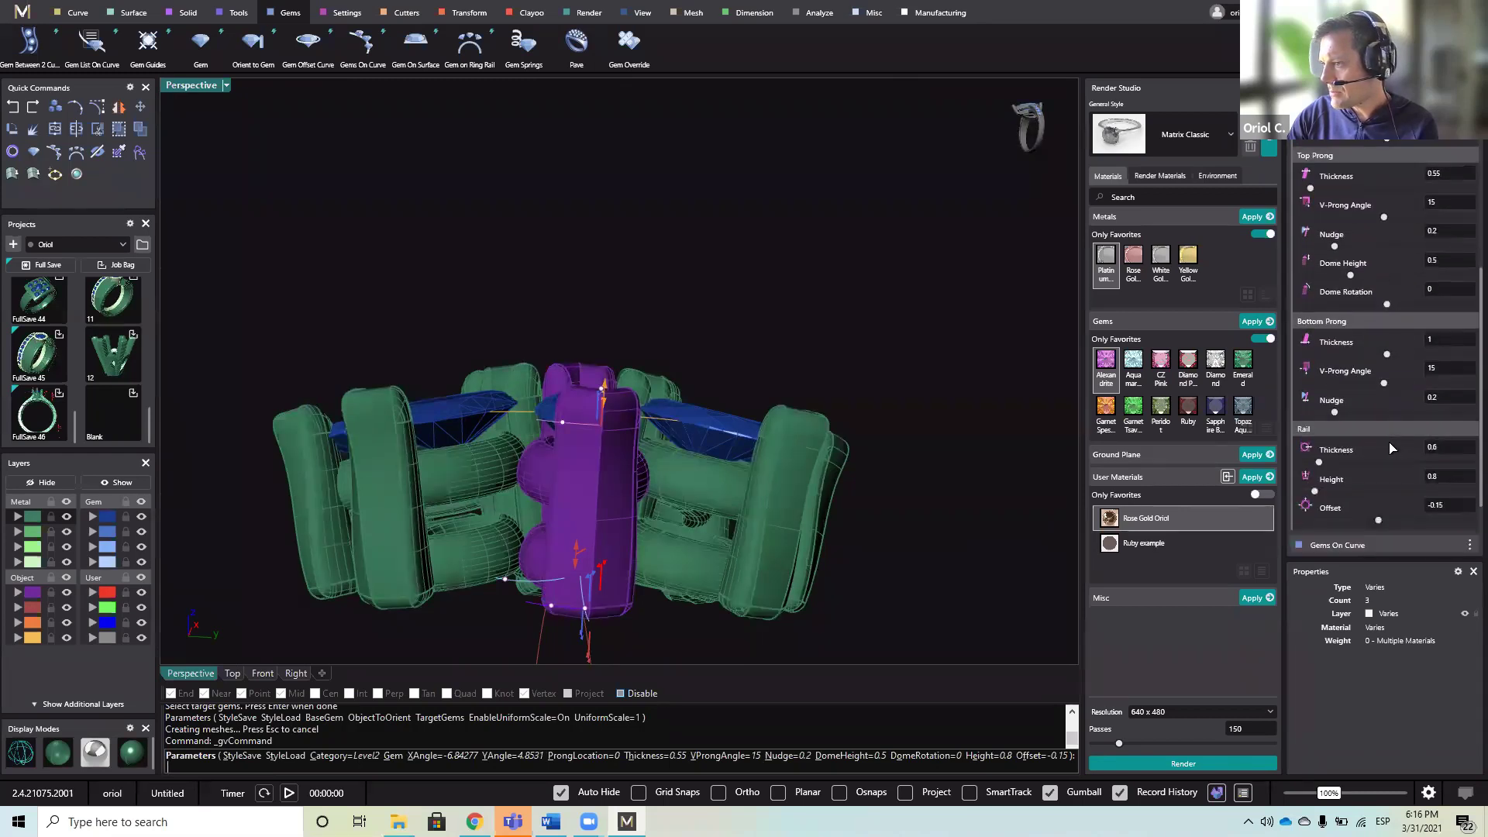
{"action": "left_click", "coordinate": [1446, 346]}
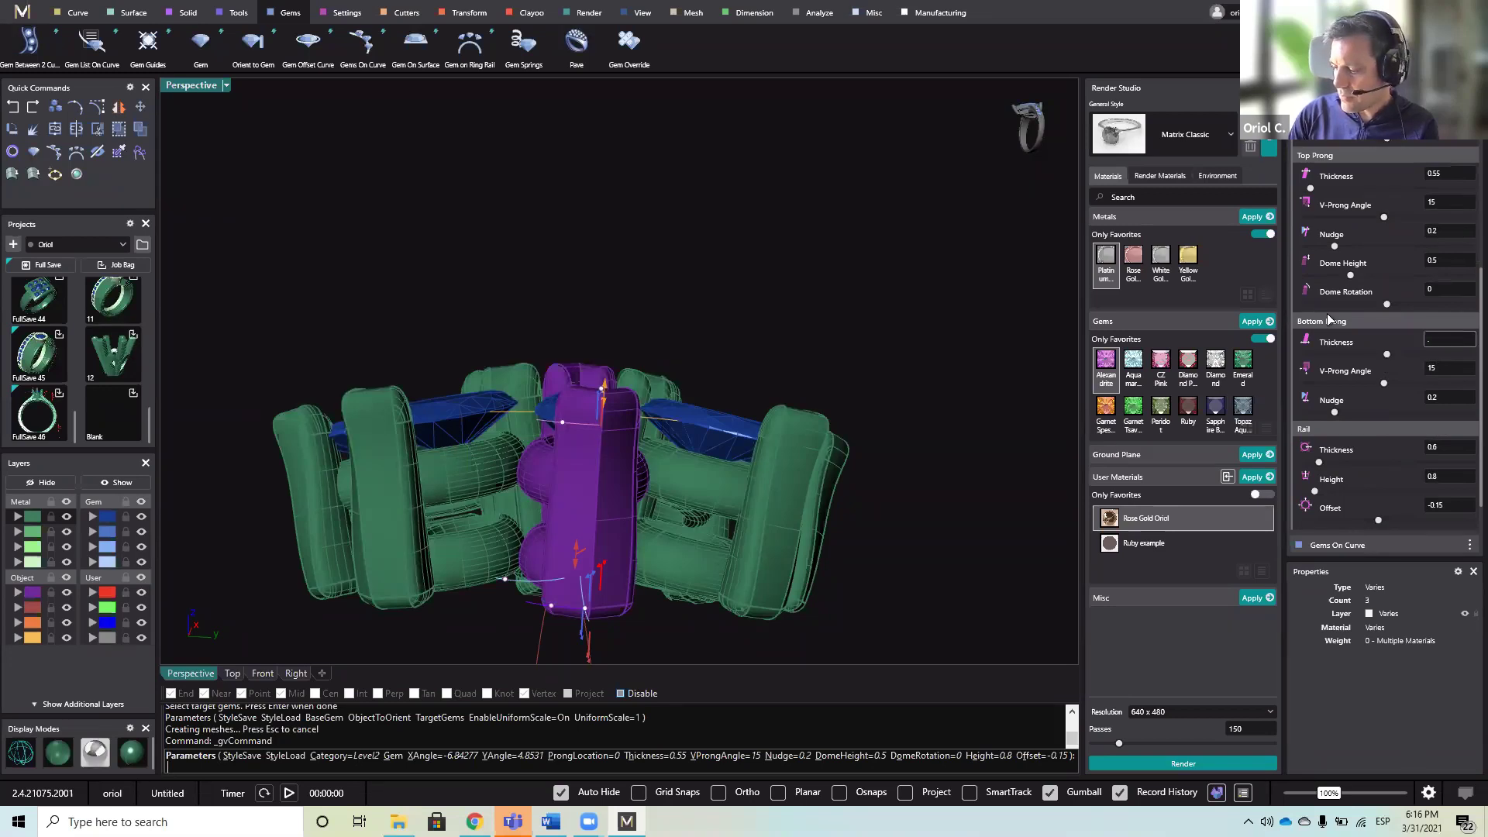
{"action": "type", "text": ".6"}
{"action": "key", "text": "Return"}
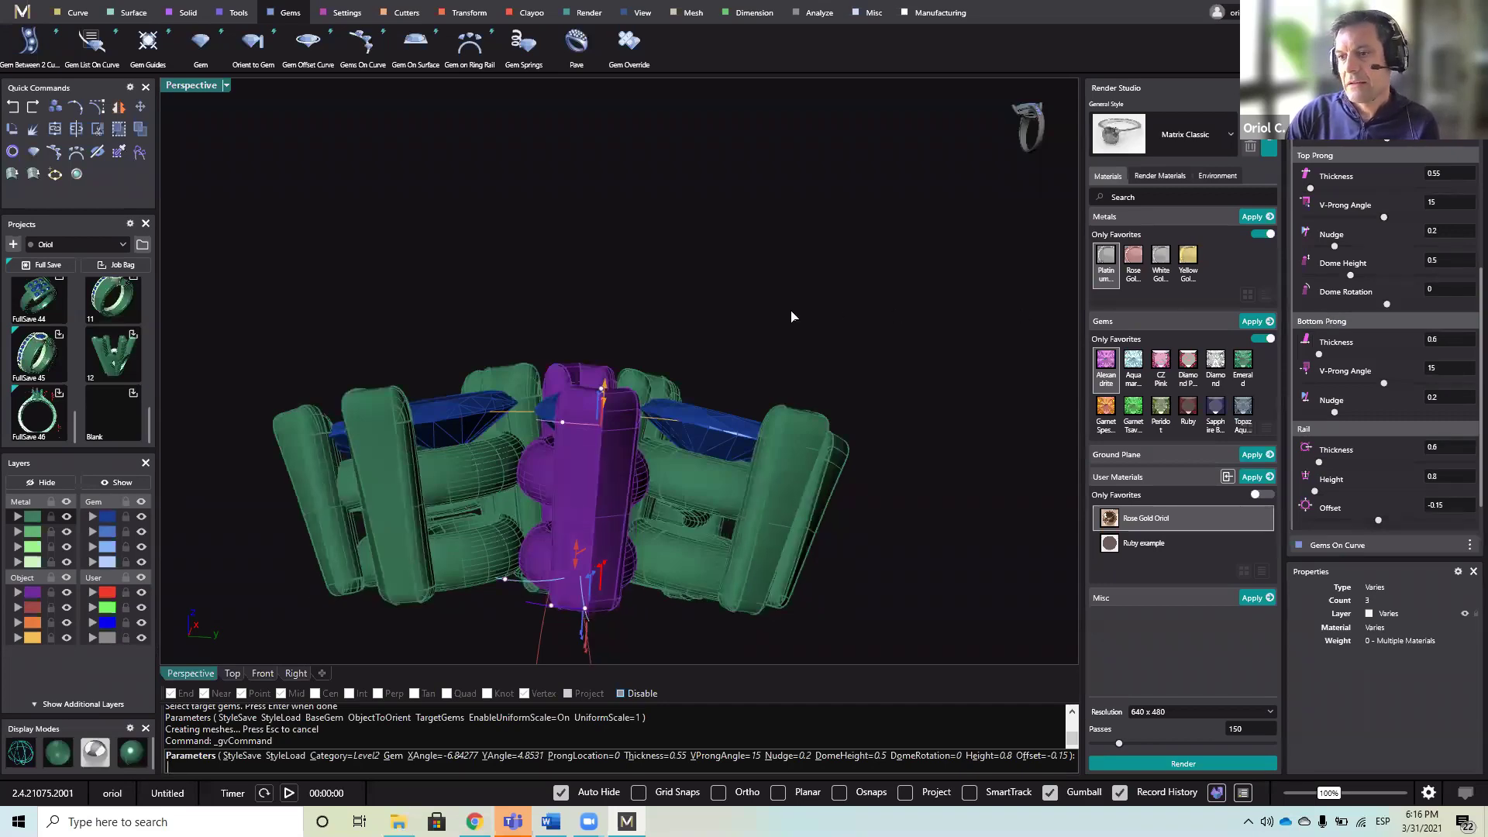
{"action": "right_click_drag", "start_coordinate": [617, 483], "coordinate": [877, 341]}
{"action": "right_click", "coordinate": [877, 341]}
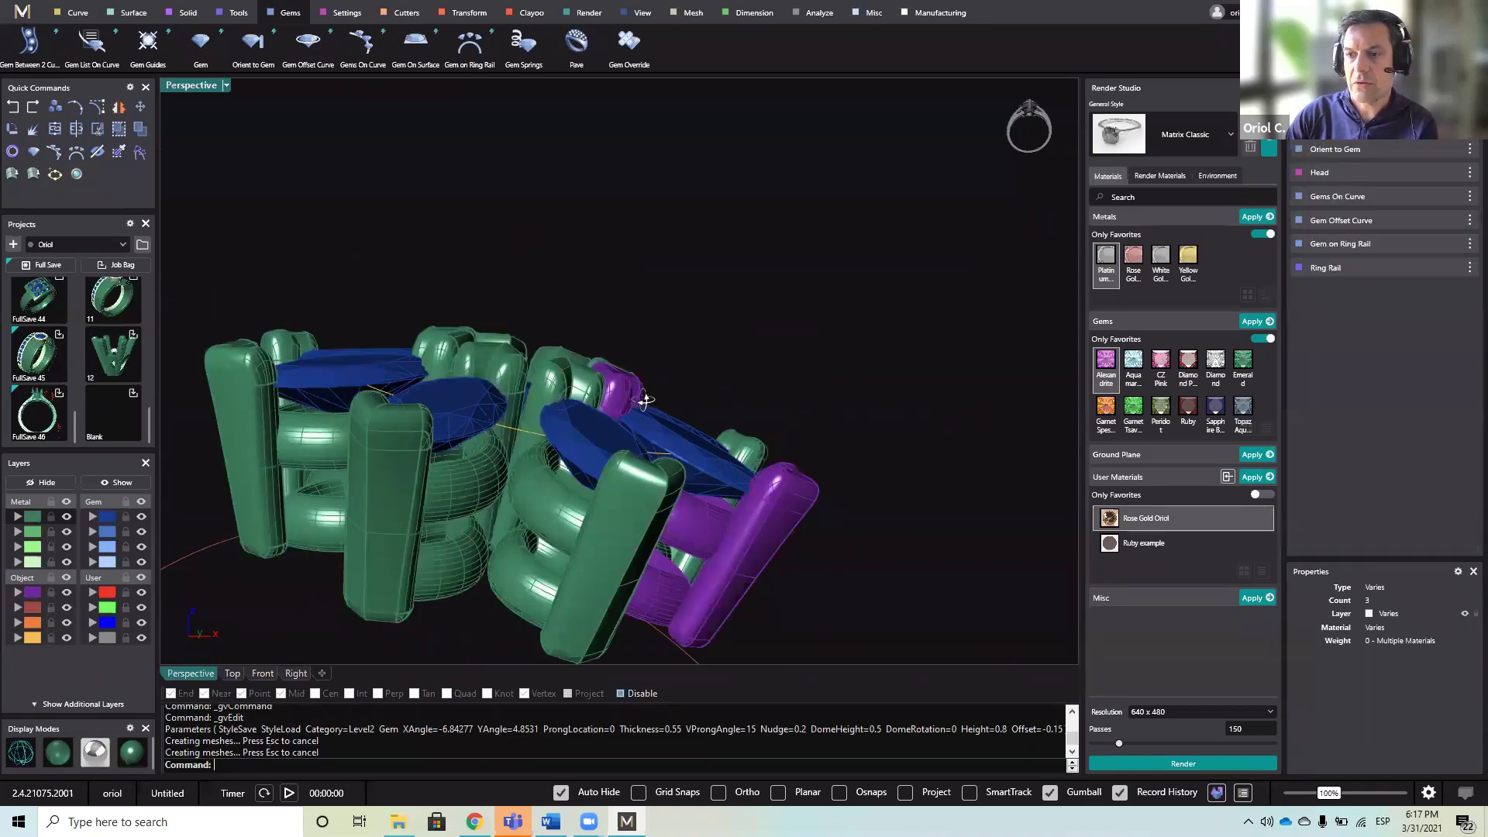
- Delete the Orient to Gem operation together with its seven head copies, keeping only the original head
{"action": "right_click_drag", "start_coordinate": [644, 396], "coordinate": [679, 482]}
{"action": "scroll", "coordinate": [817, 349], "scroll_direction": "down", "scroll_amount": 5}
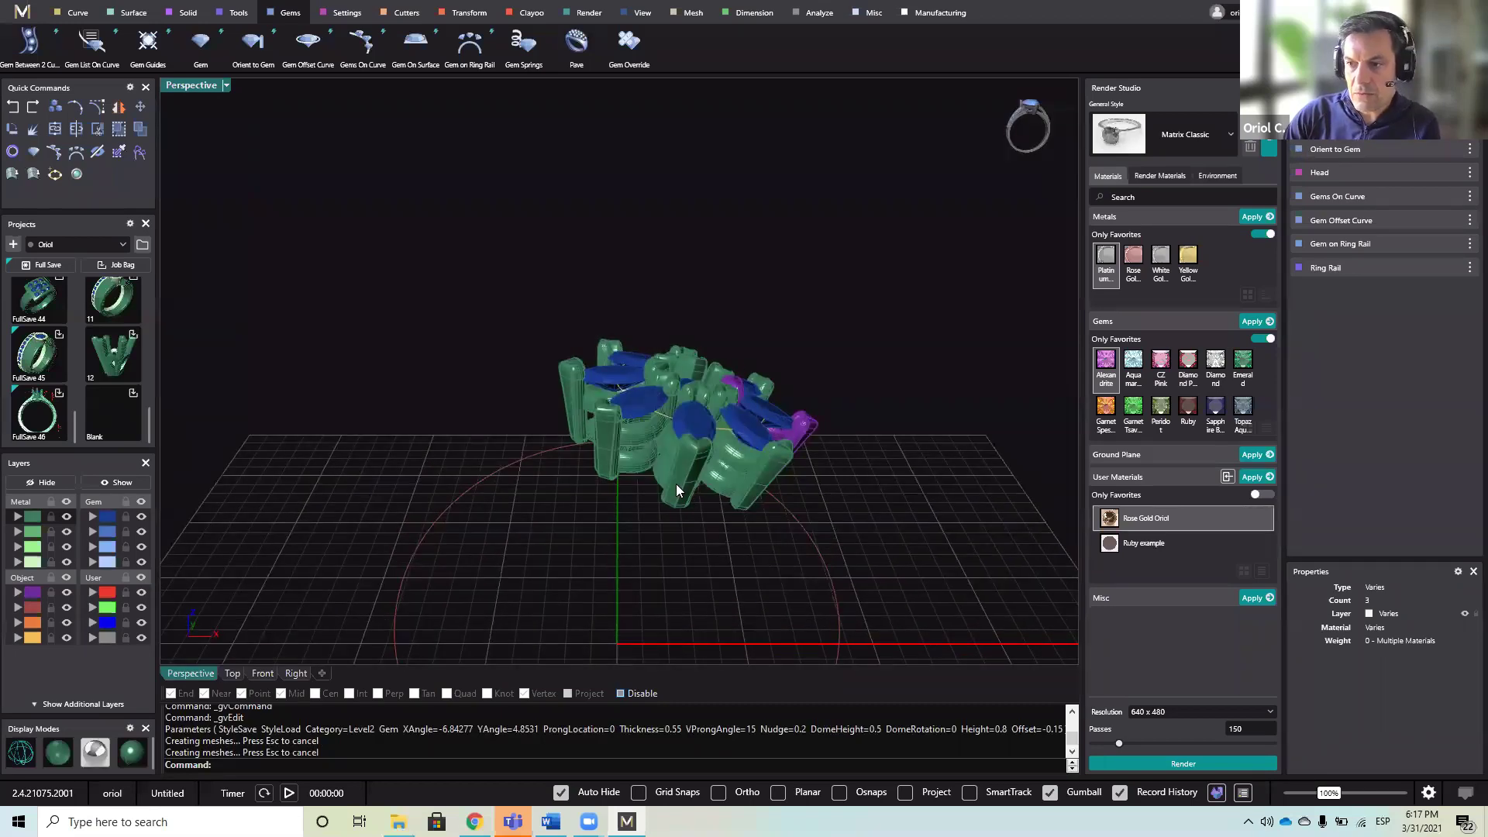
{"action": "left_click", "coordinate": [676, 484]}
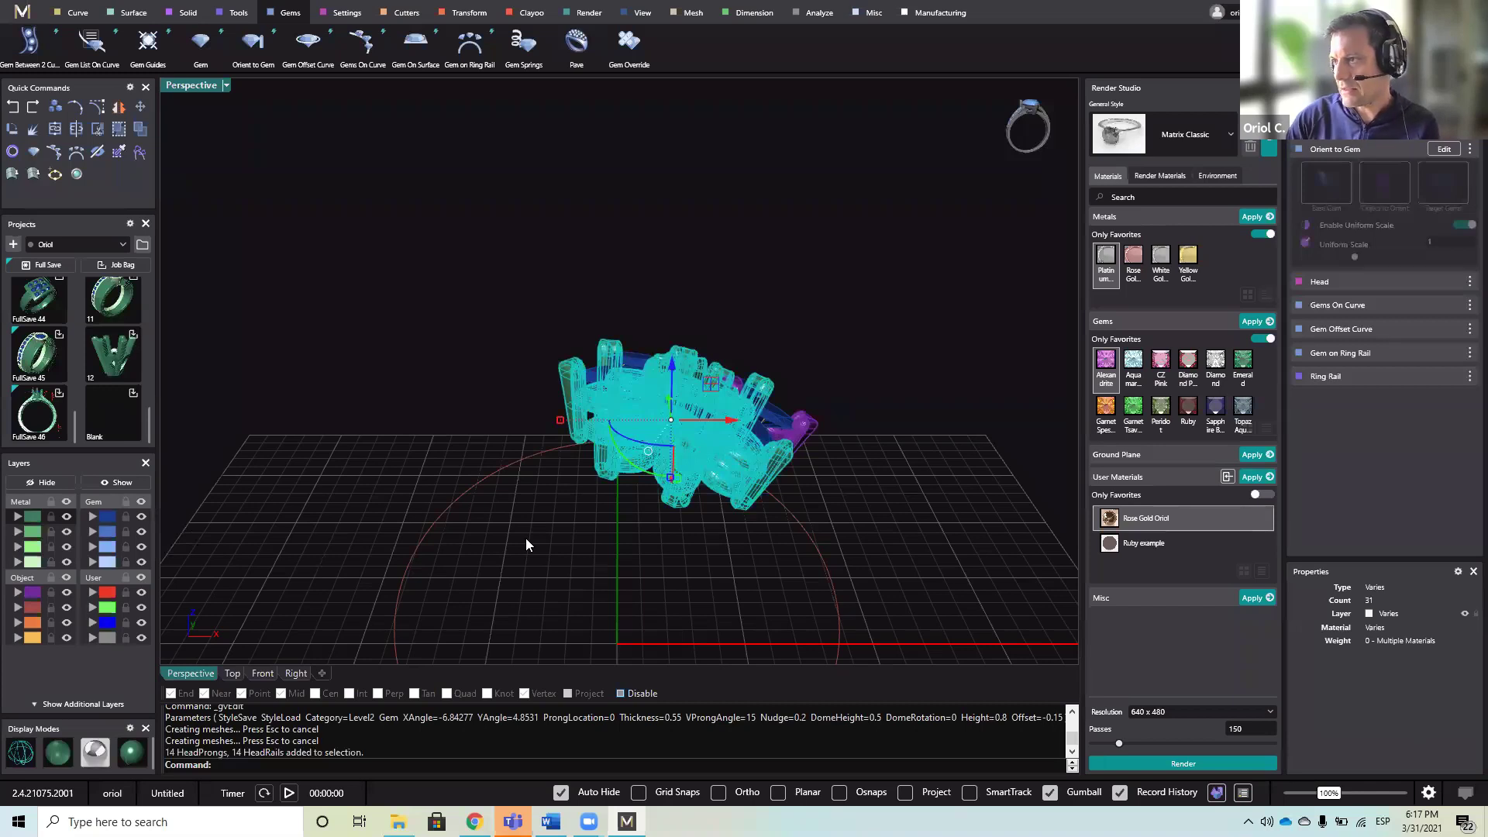
{"action": "left_click", "coordinate": [785, 283]}
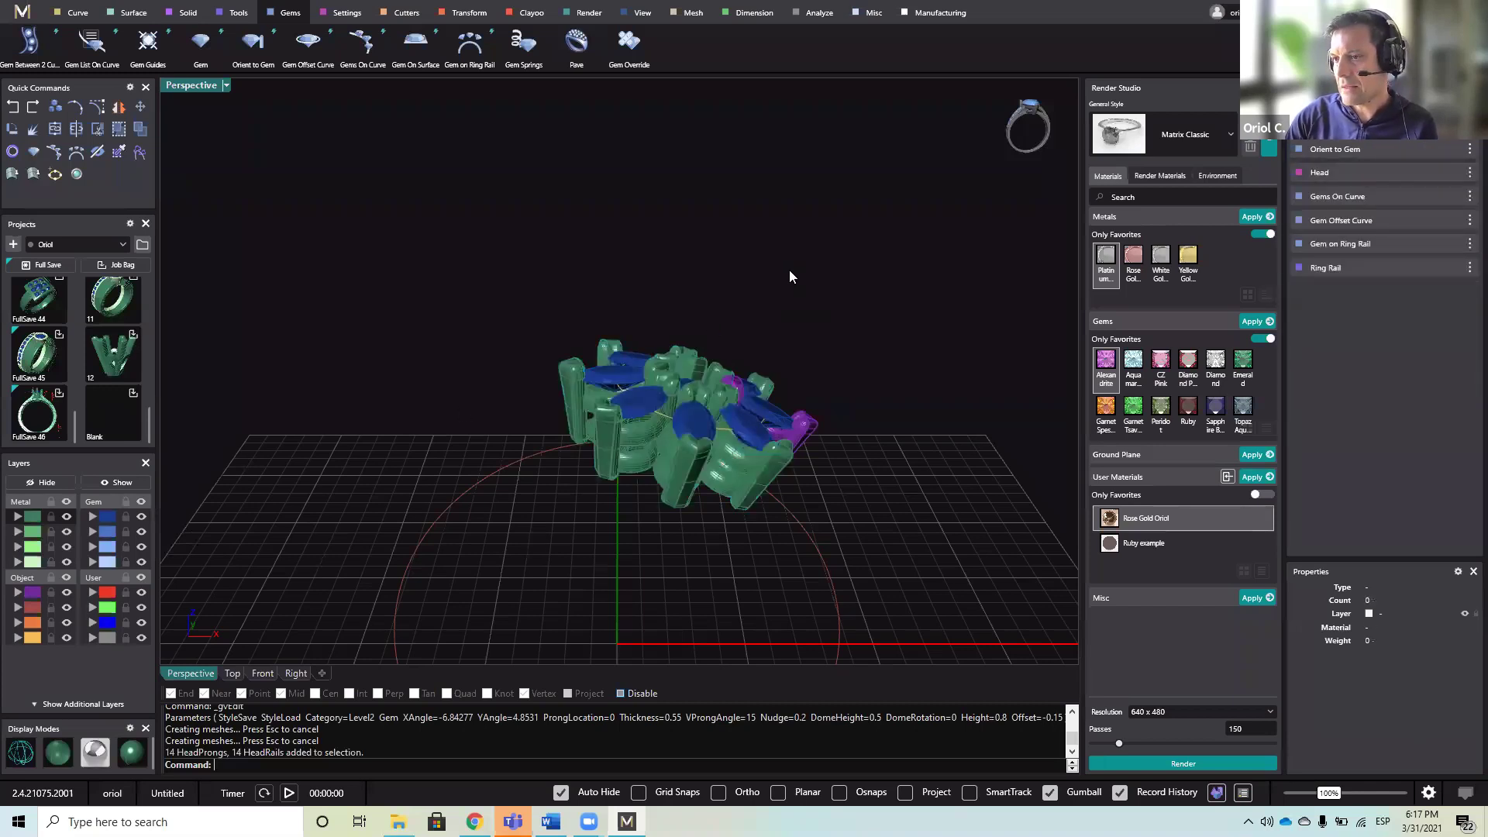
{"action": "left_click", "coordinate": [1470, 152]}
{"action": "left_click", "coordinate": [1422, 292]}
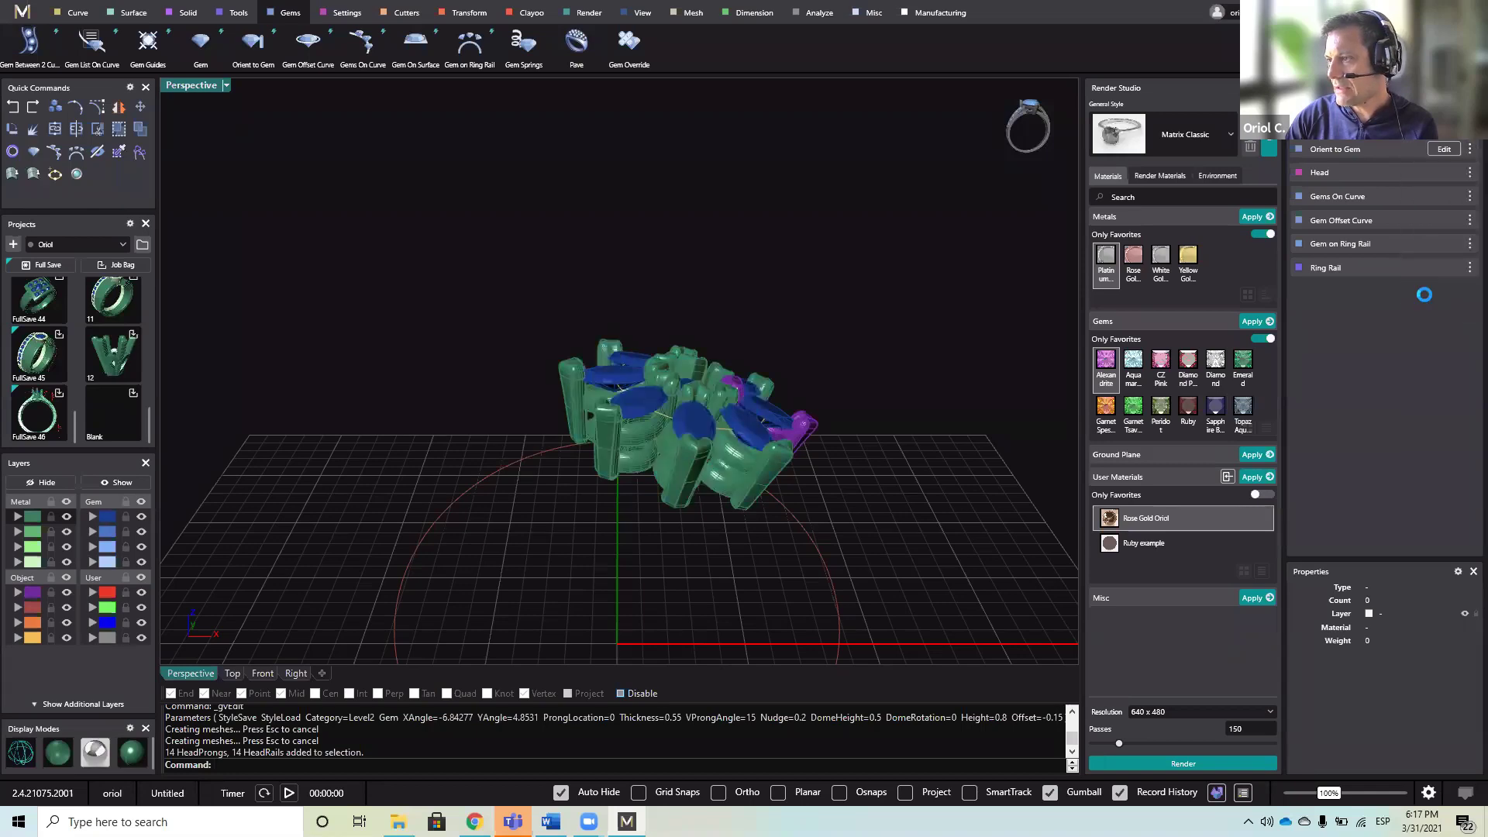
{"action": "right_click_drag", "start_coordinate": [431, 337], "coordinate": [409, 461]}
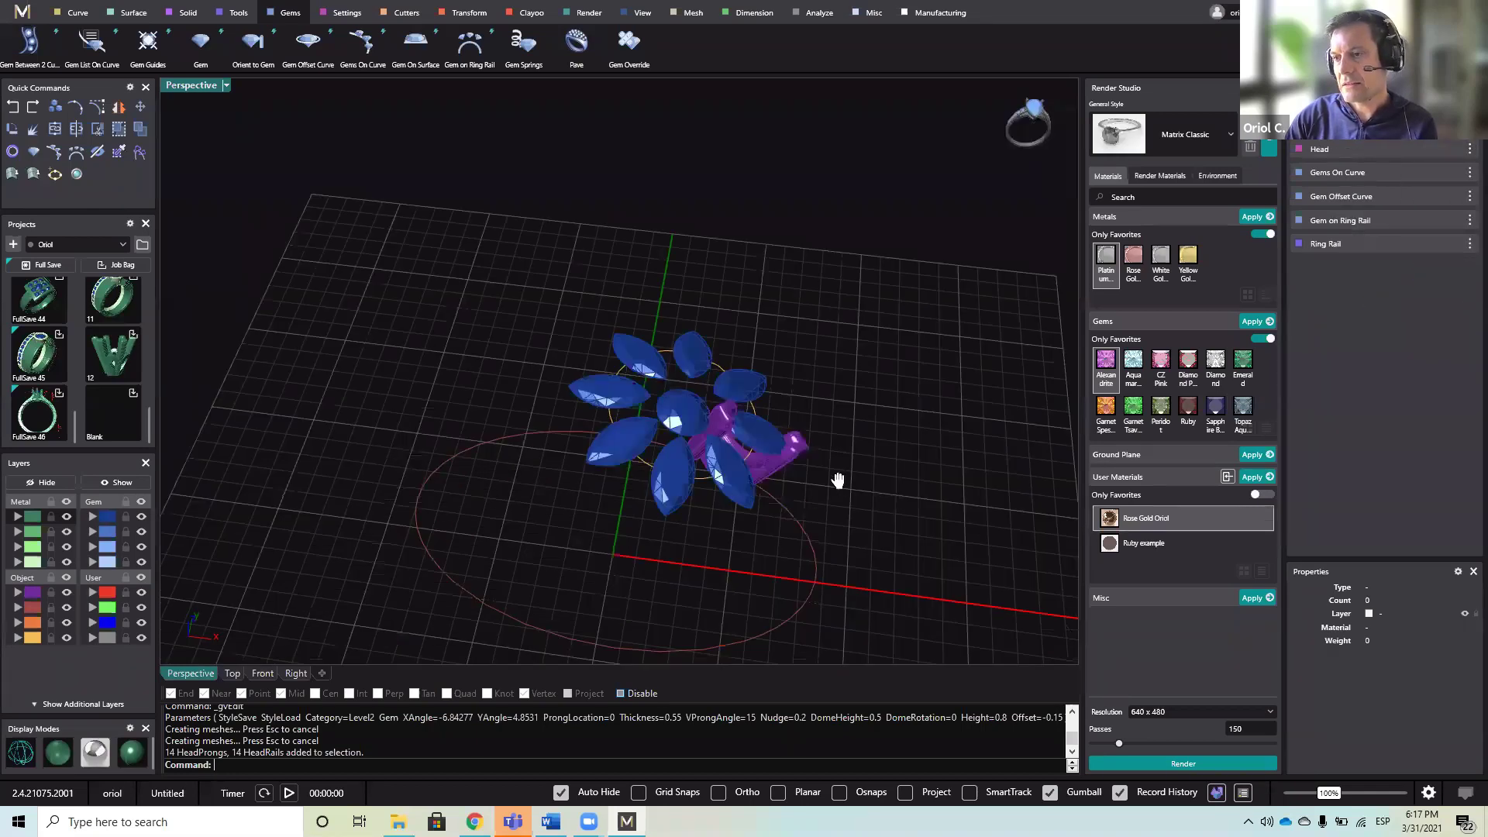
{"action": "right_click_drag", "start_coordinate": [682, 372], "coordinate": [731, 380]}
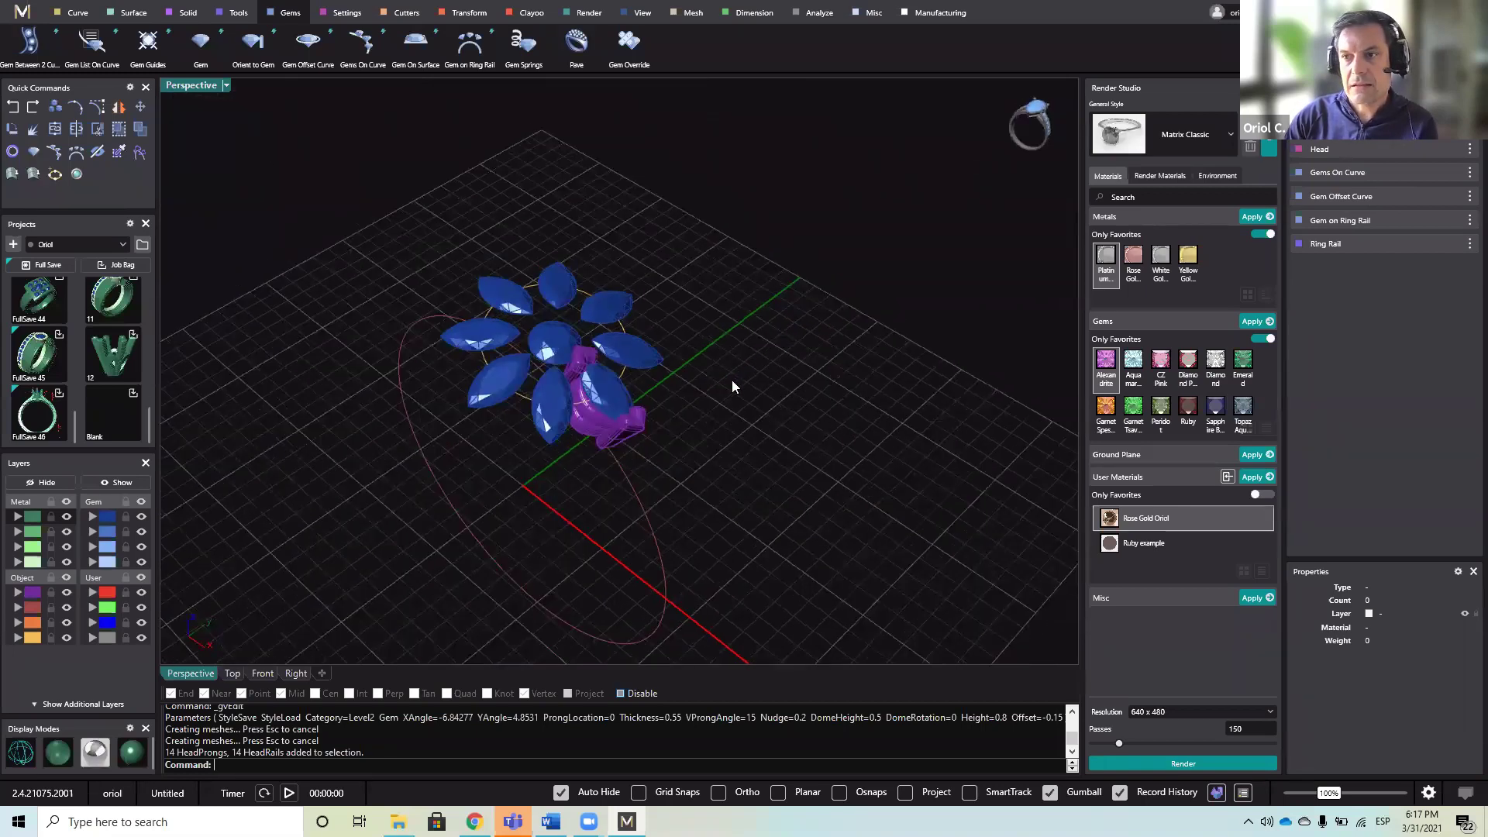
- Start Match Attributes and pick the seven marquise gems without a head as the objects to receive the style
{"action": "left_click", "coordinate": [239, 13]}
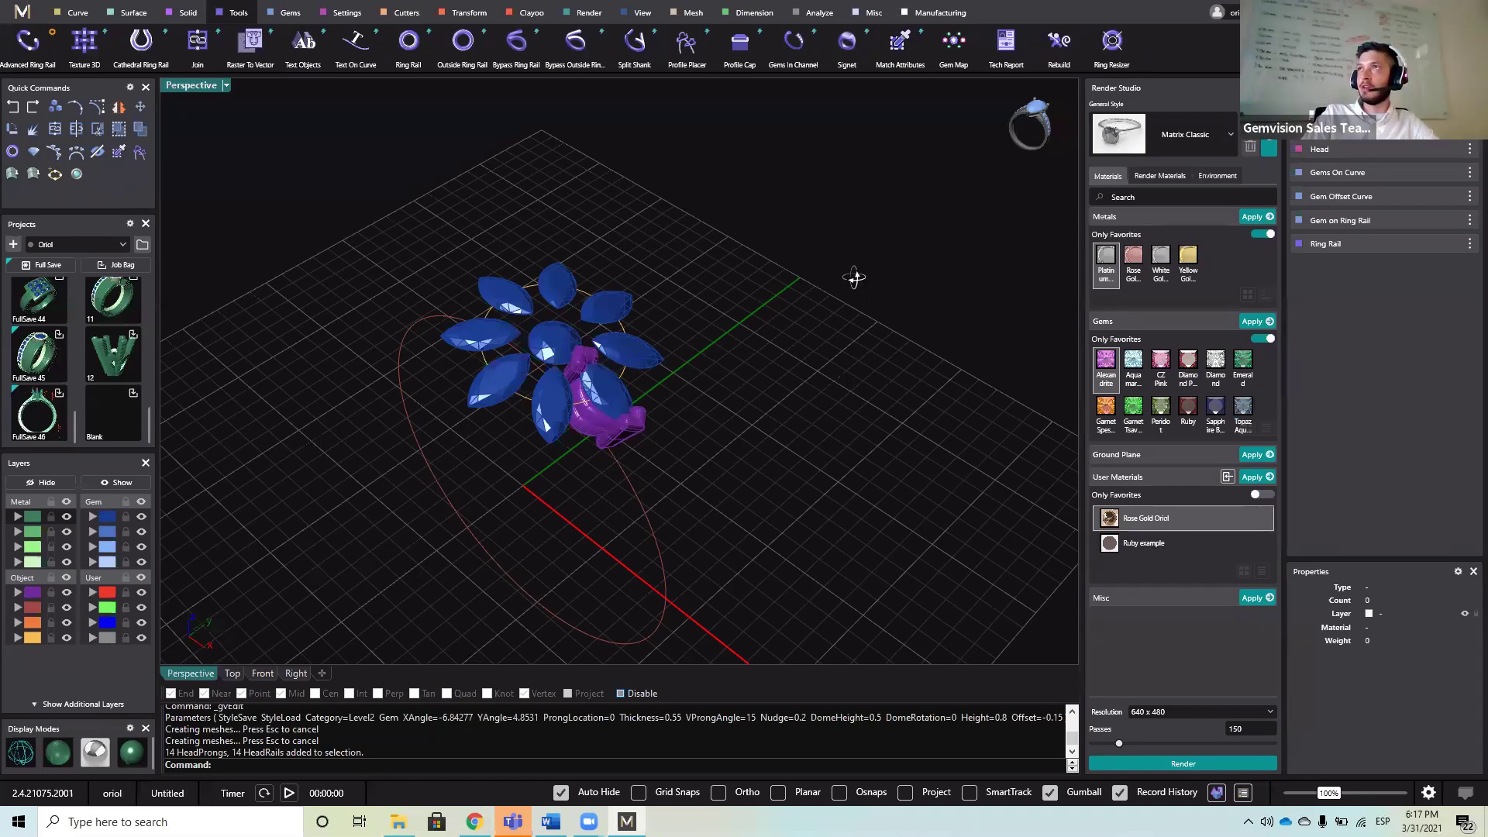
{"action": "right_click_drag", "start_coordinate": [854, 276], "coordinate": [854, 221]}
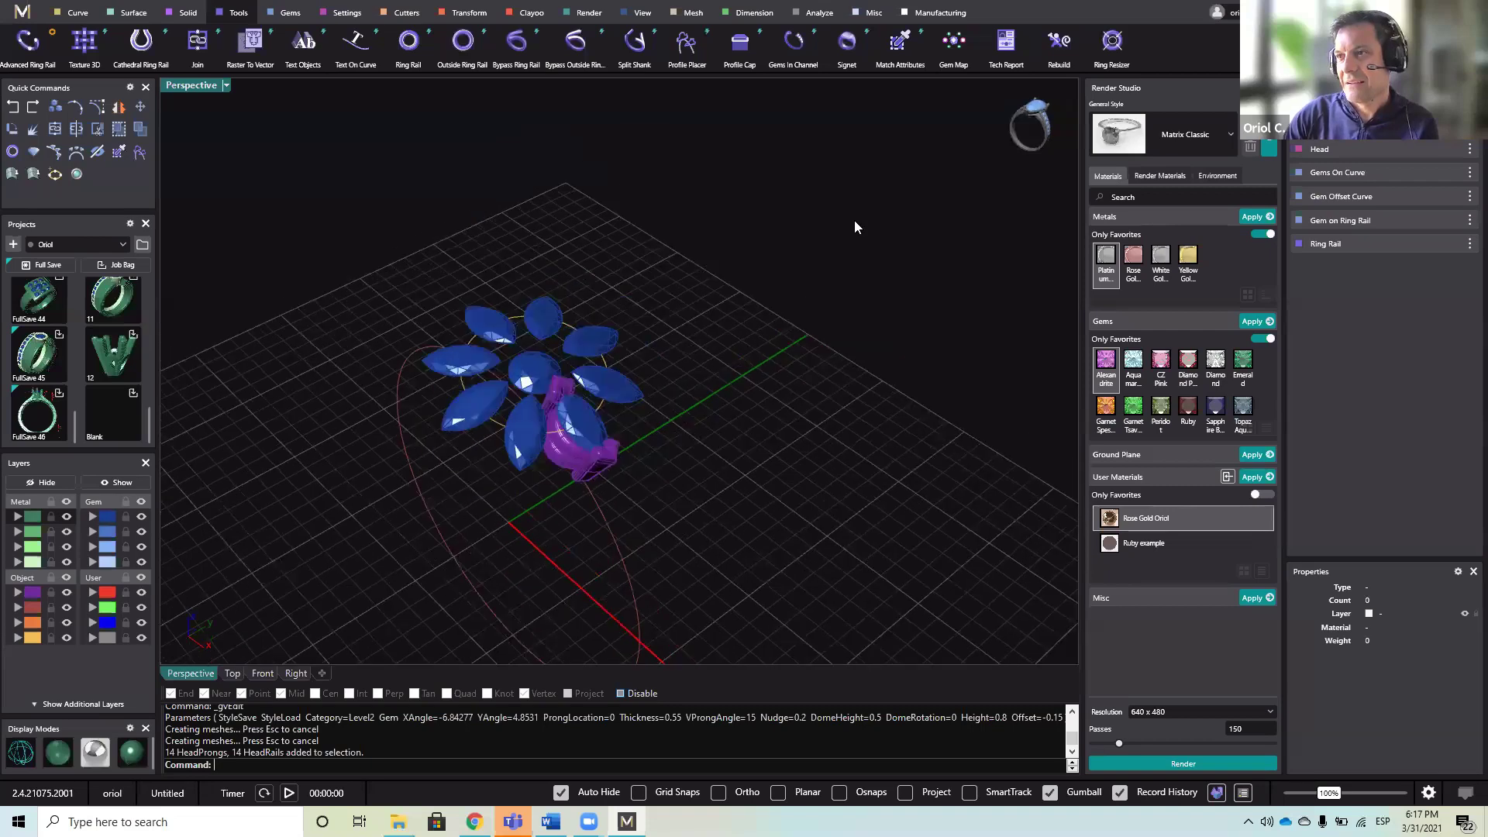
{"action": "left_click", "coordinate": [900, 42]}
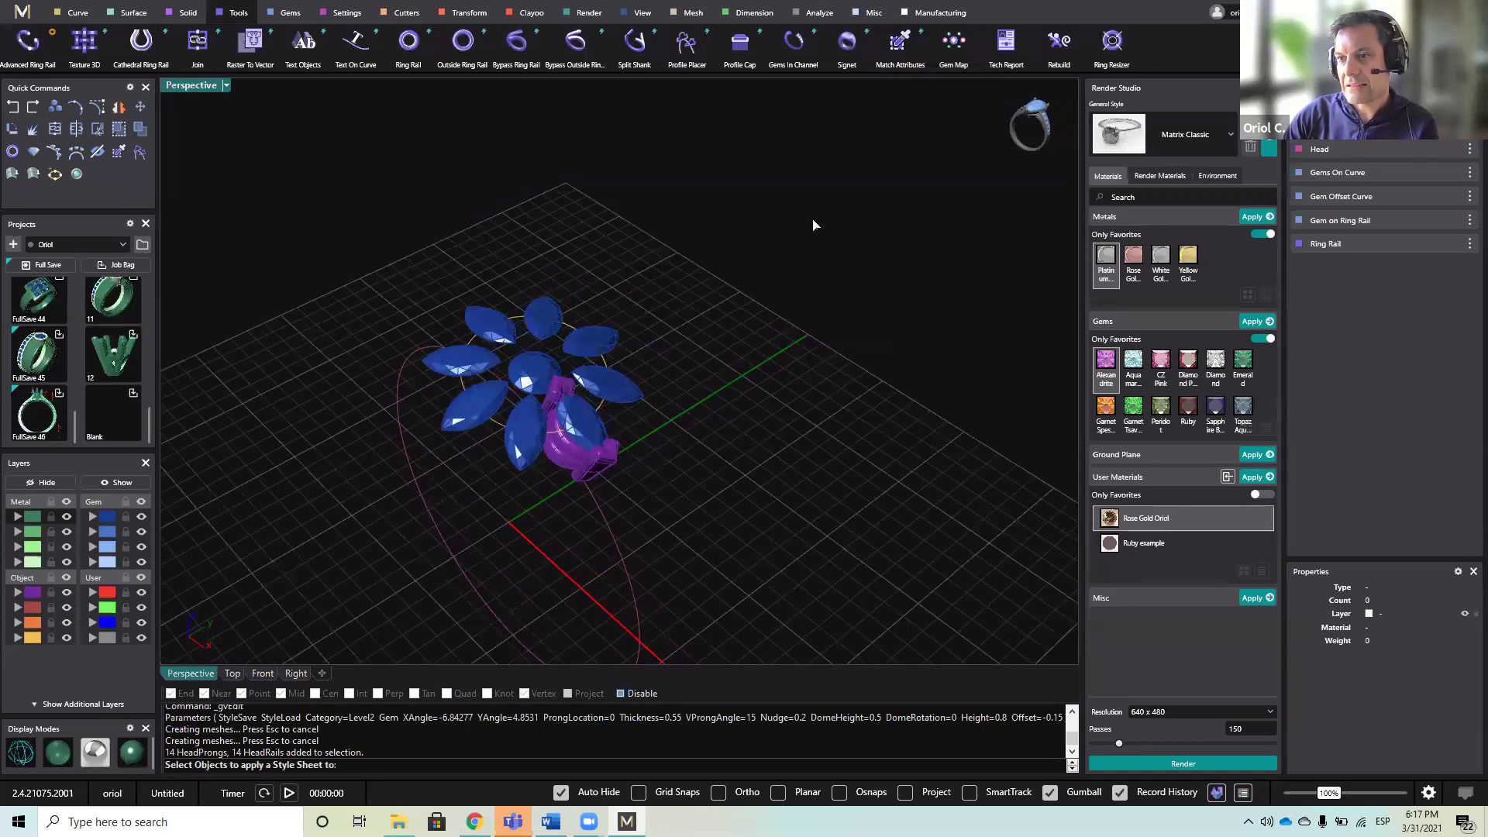
{"action": "right_click_drag", "start_coordinate": [708, 515], "coordinate": [561, 549]}
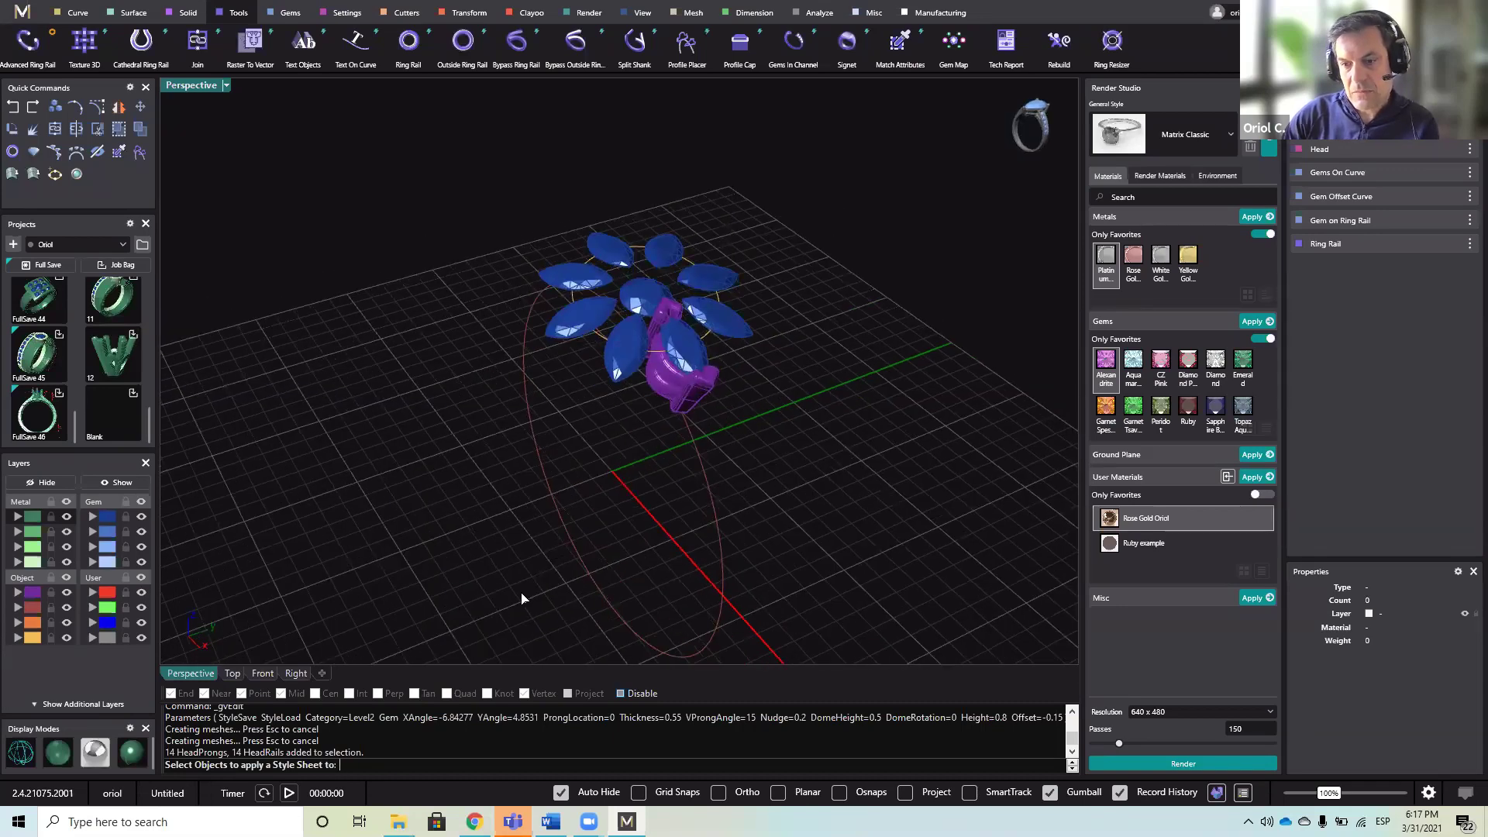
{"action": "right_click_drag", "start_coordinate": [339, 624], "coordinate": [606, 367]}
{"action": "left_click", "coordinate": [606, 366]}
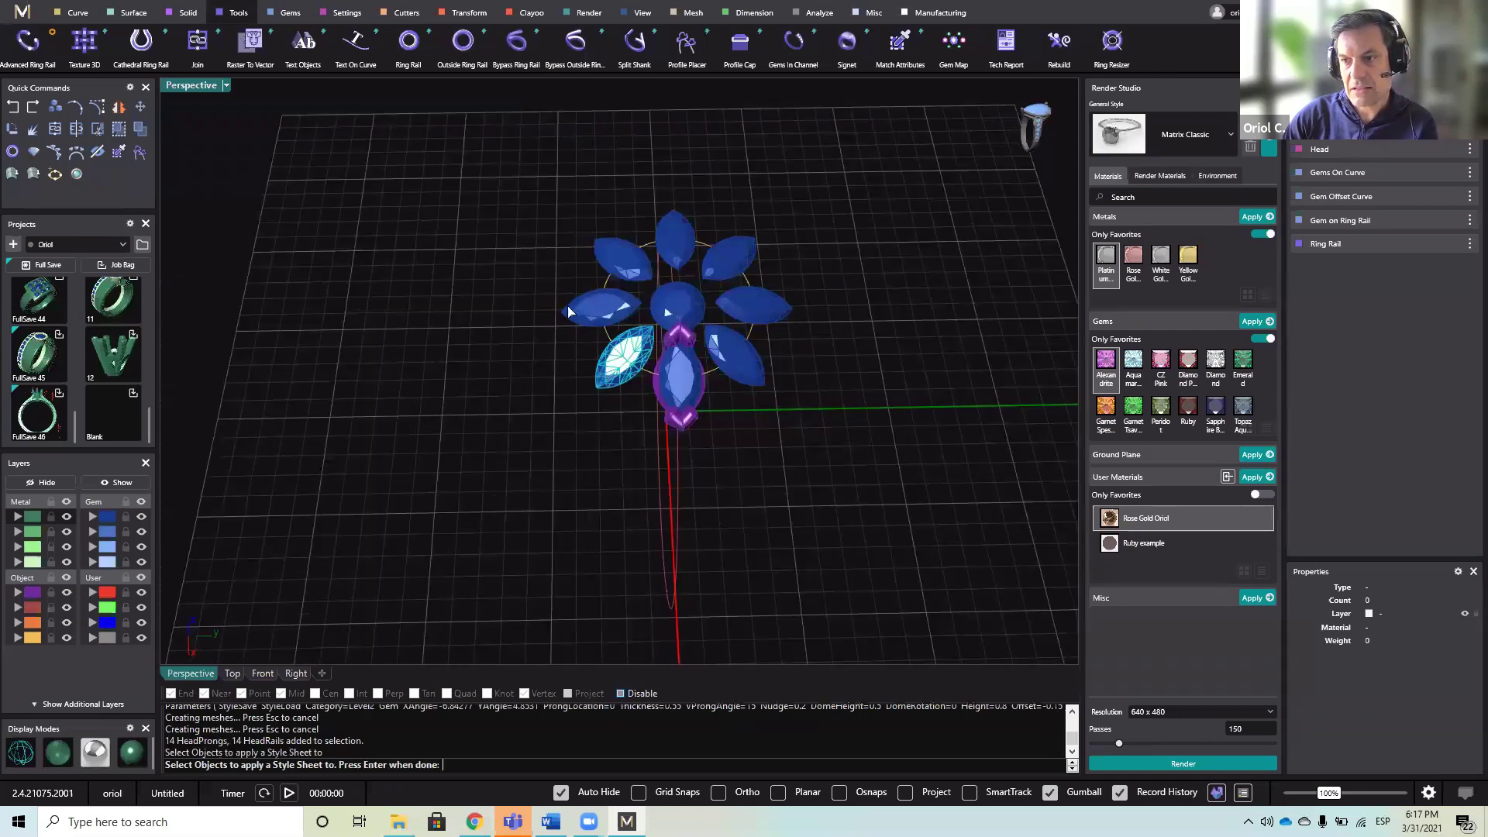
{"action": "left_click", "coordinate": [569, 306]}
{"action": "left_click", "coordinate": [603, 250]}
{"action": "left_click", "coordinate": [673, 236]}
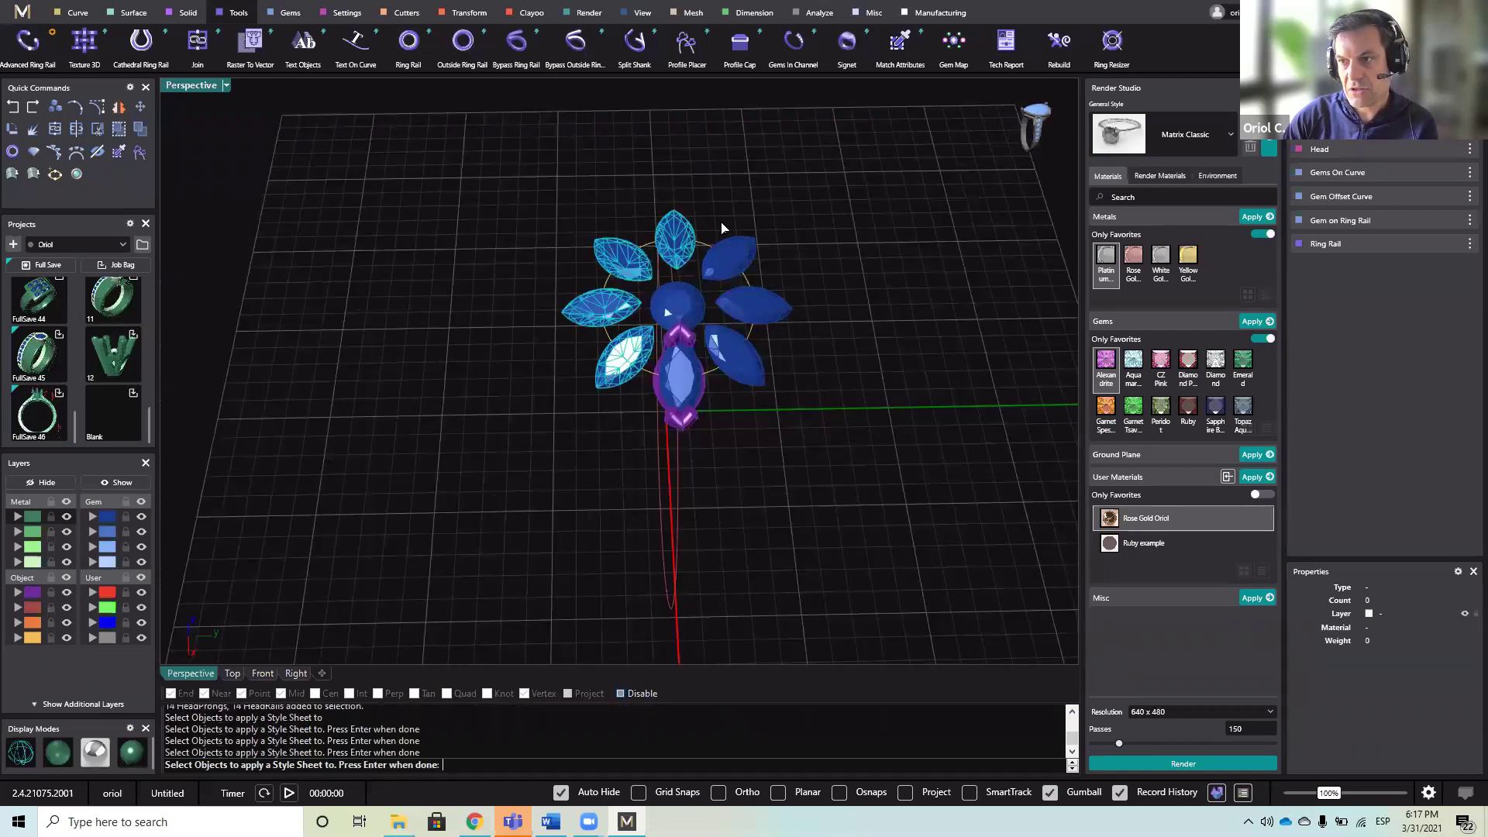
{"action": "left_click", "coordinate": [768, 318]}
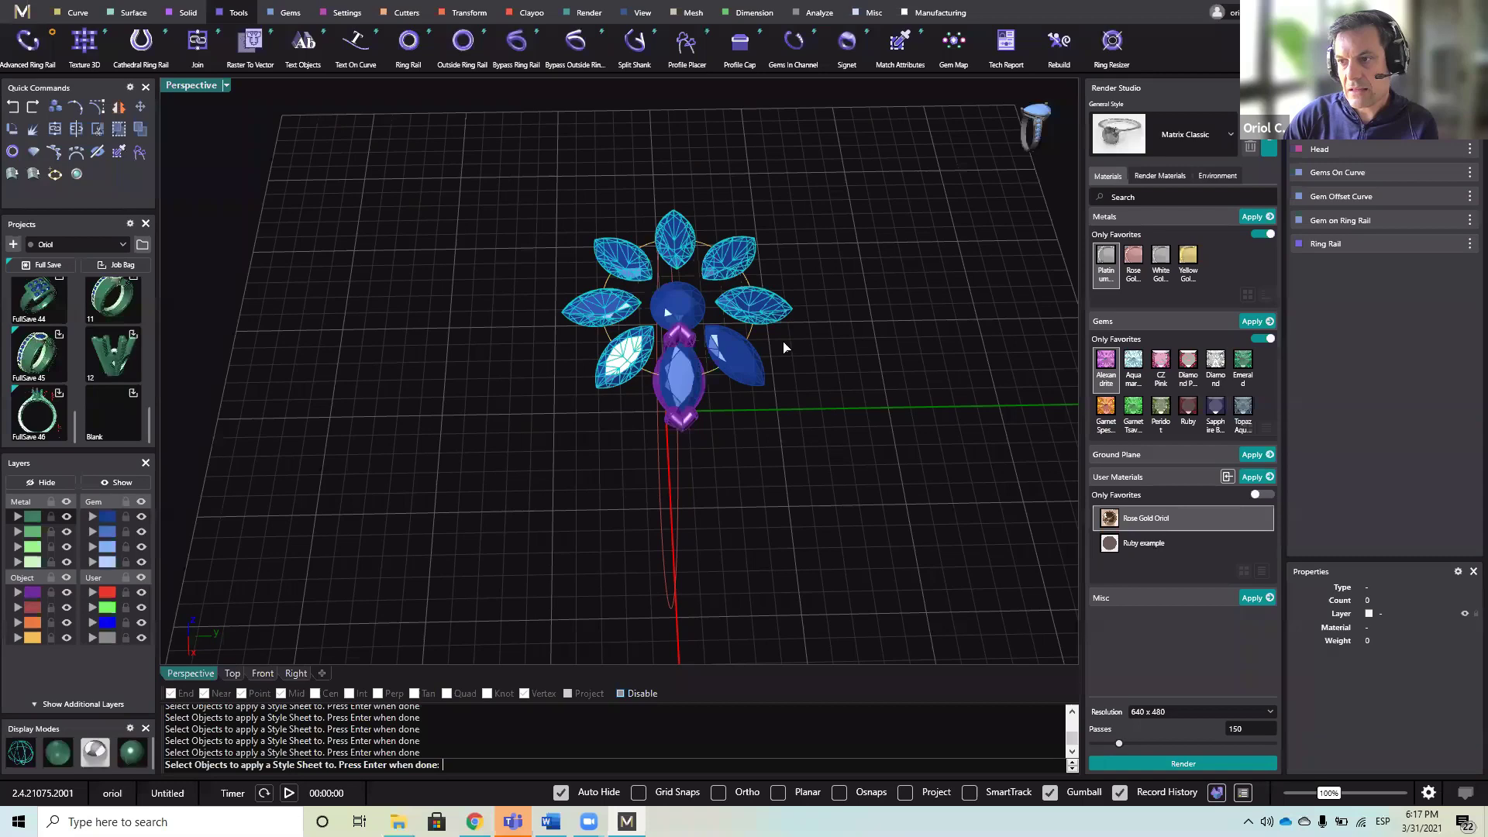
{"action": "left_click", "coordinate": [751, 383]}
{"action": "key", "text": "Return"}
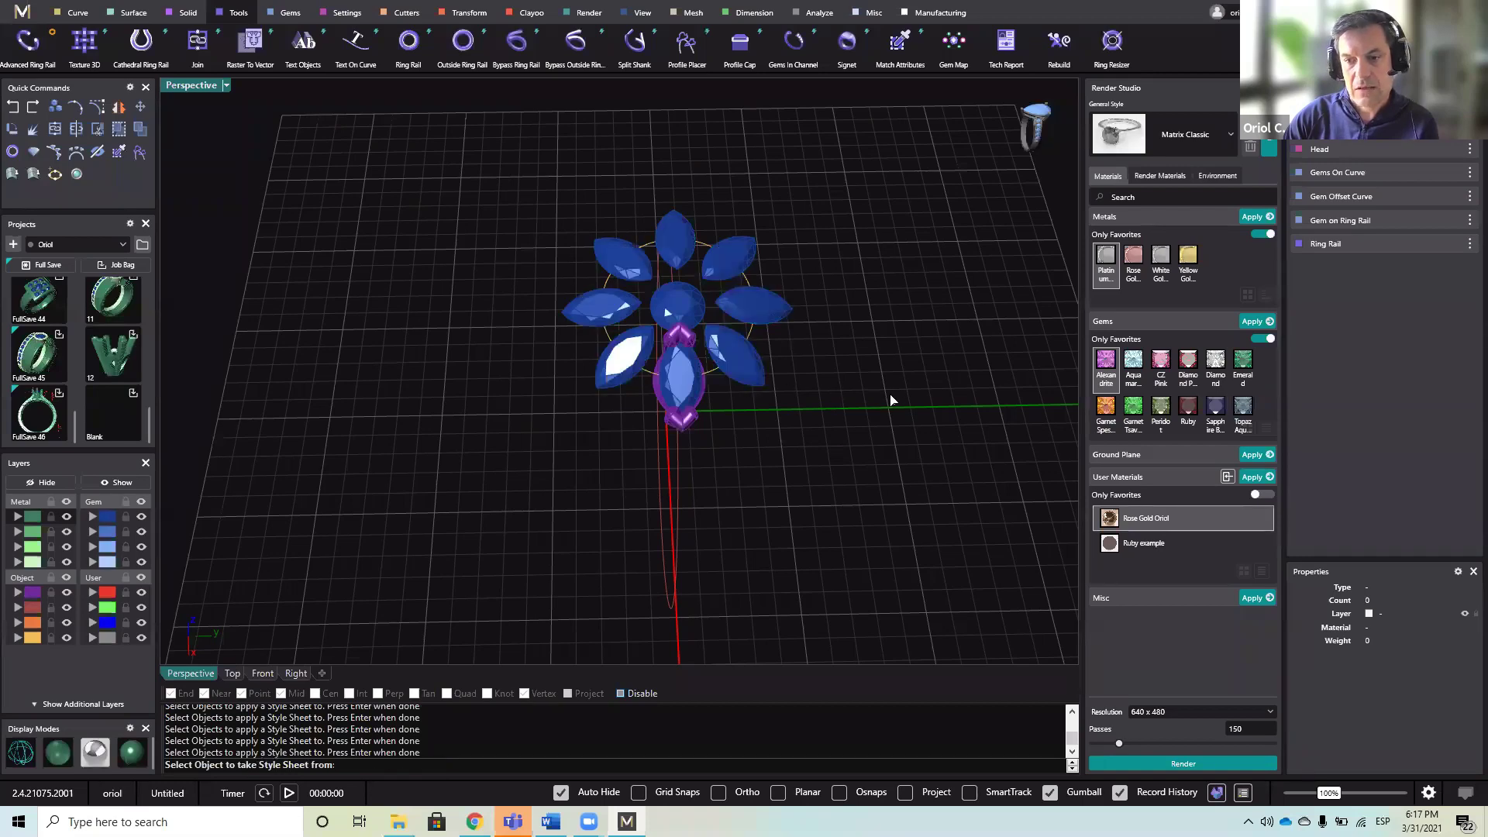
- Take the style from the marquise gem that has the head and apply the Head style with object grouping on
{"action": "right_click_drag", "start_coordinate": [526, 592], "coordinate": [684, 597]}
{"action": "right_click_drag", "start_coordinate": [711, 518], "coordinate": [684, 324]}
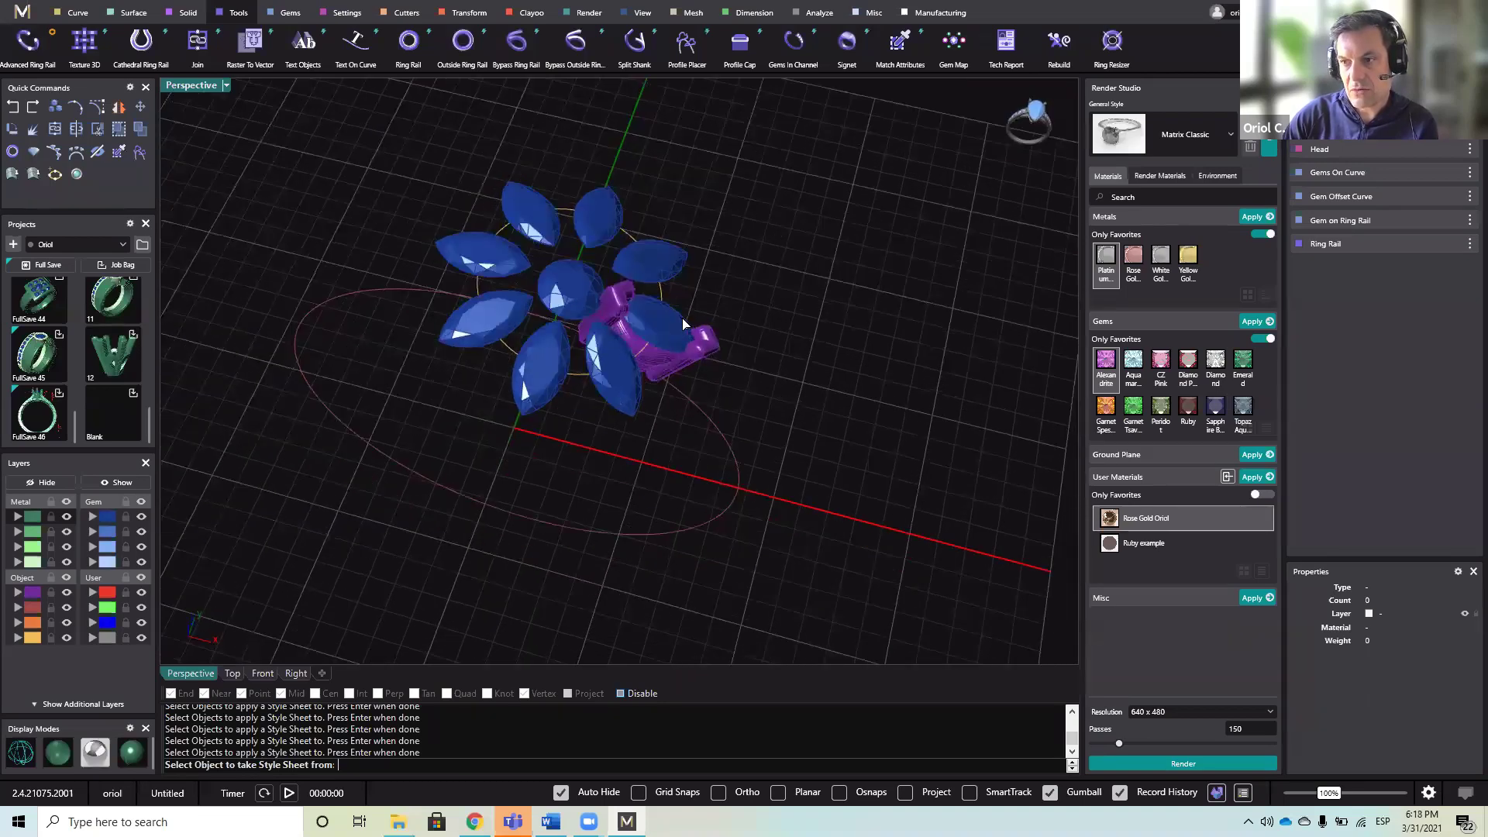
{"action": "left_click", "coordinate": [674, 324]}
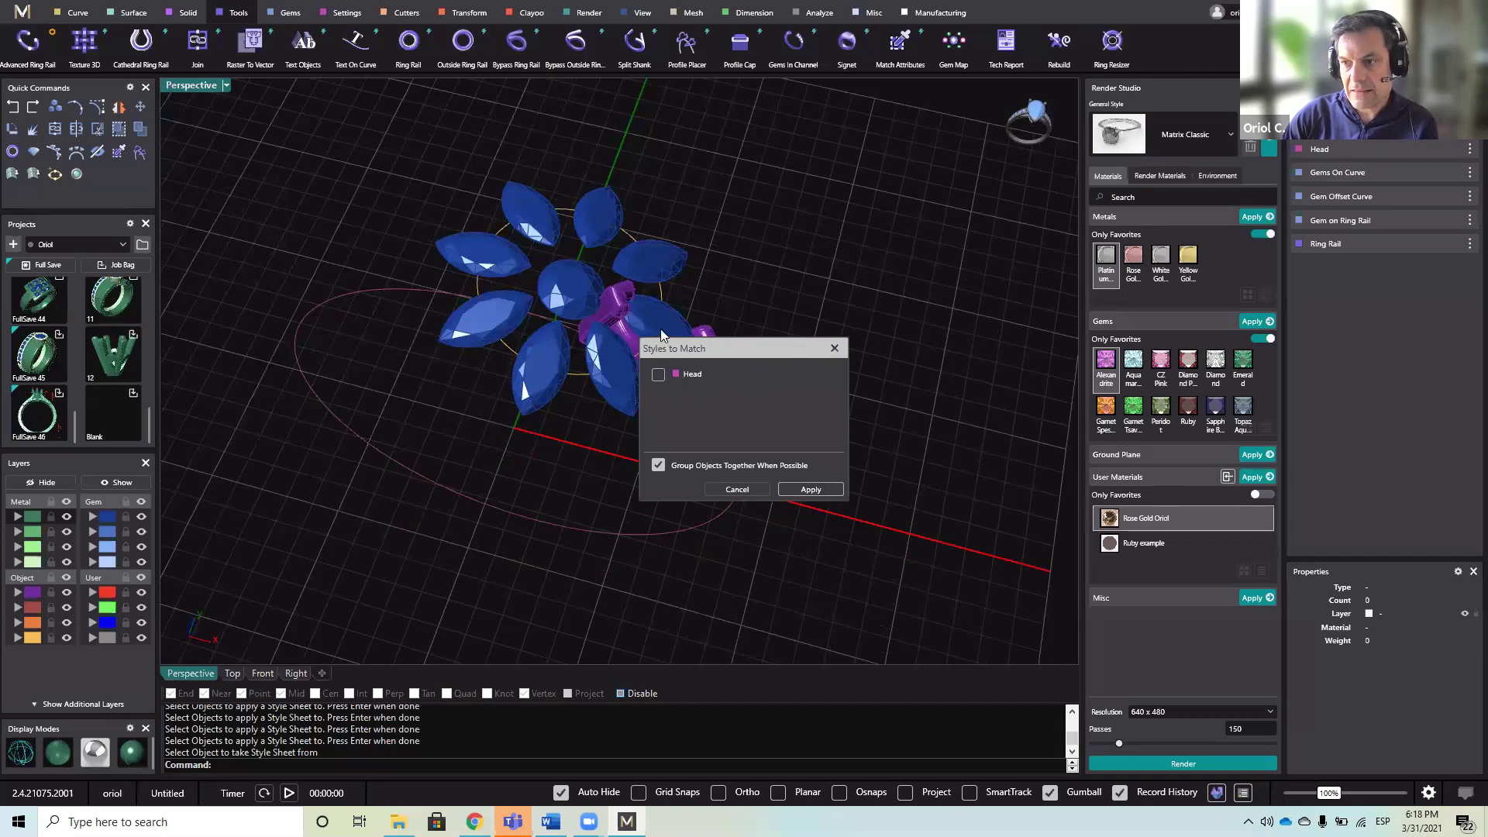
{"action": "left_click", "coordinate": [658, 375]}
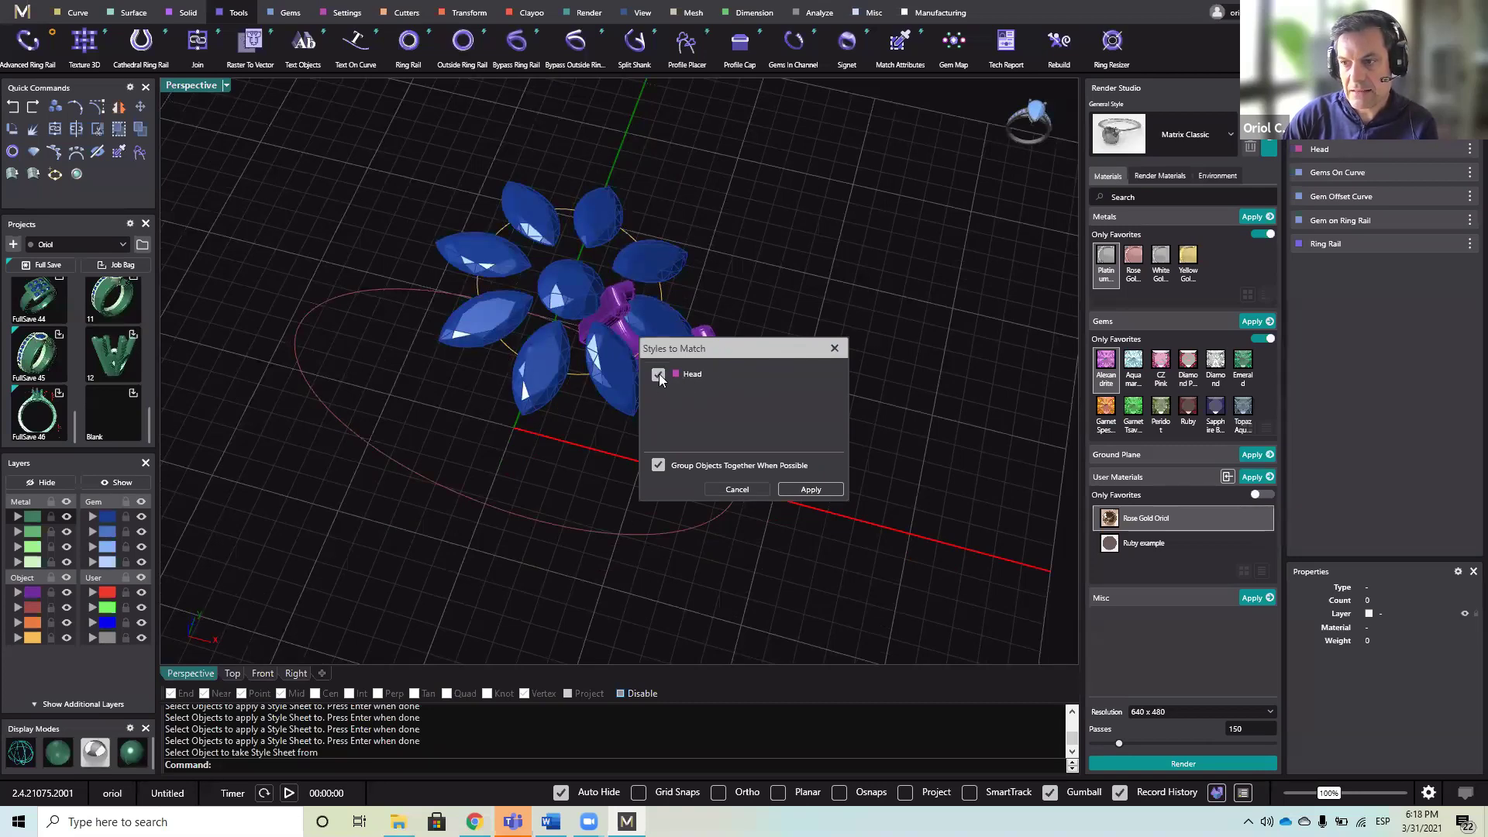
{"action": "left_click", "coordinate": [814, 495]}
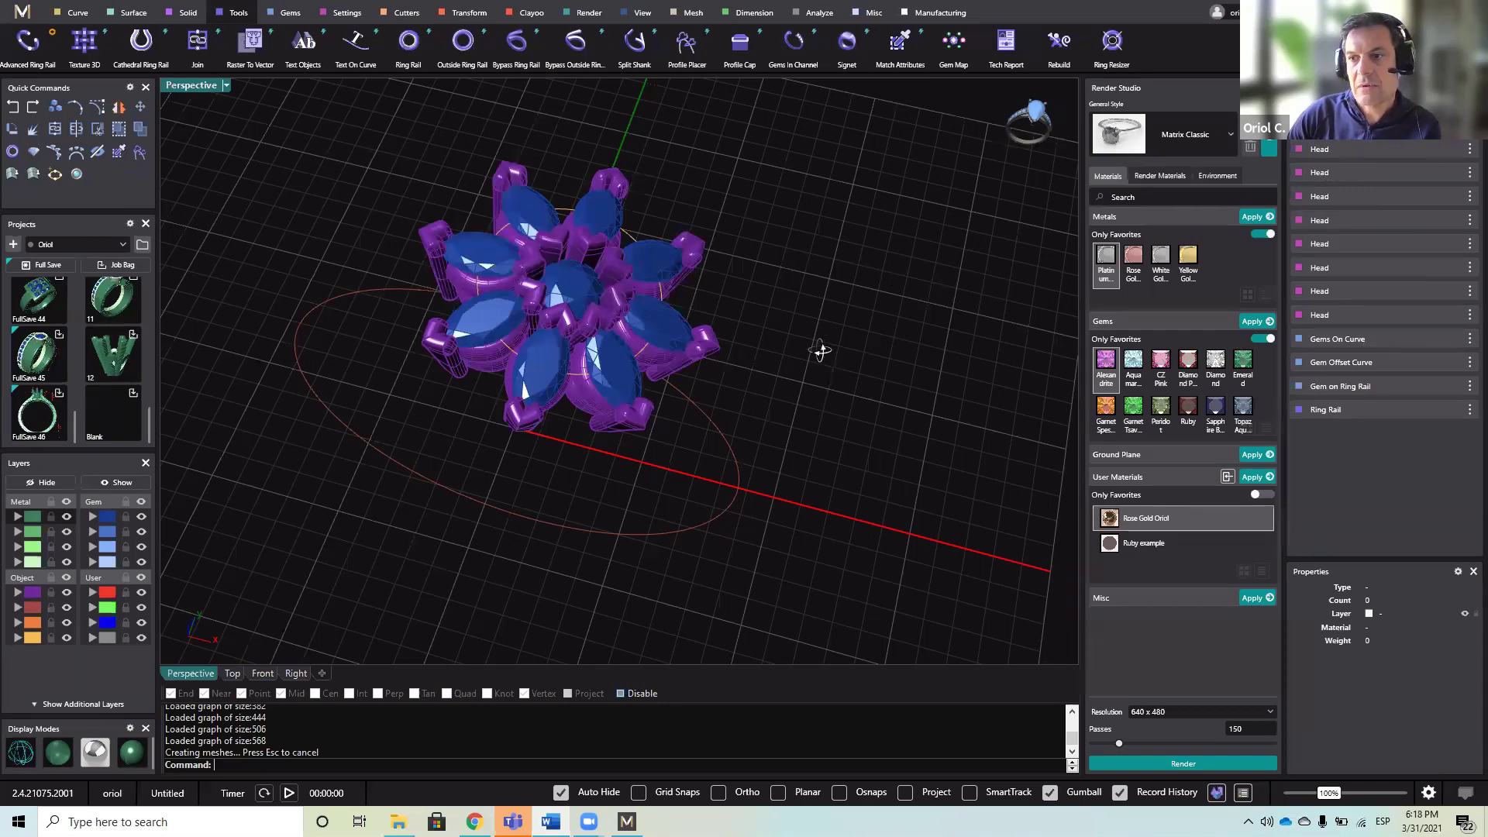
- Edit the matched head beside the original one and set its prong type to Profile in the Level 1 parameters
{"action": "right_click_drag", "start_coordinate": [820, 351], "coordinate": [685, 427]}
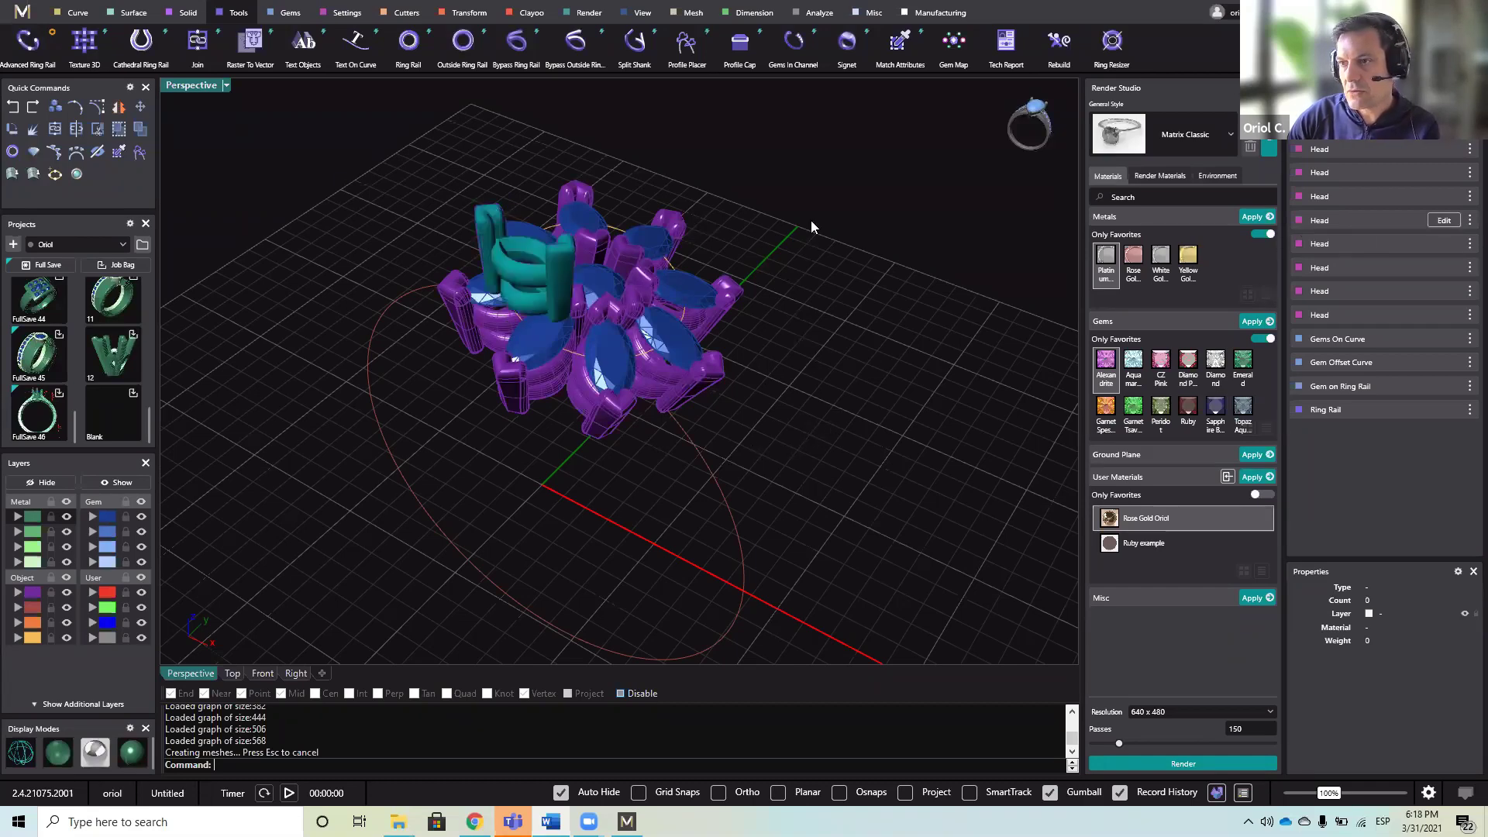
{"action": "left_click", "coordinate": [679, 226]}
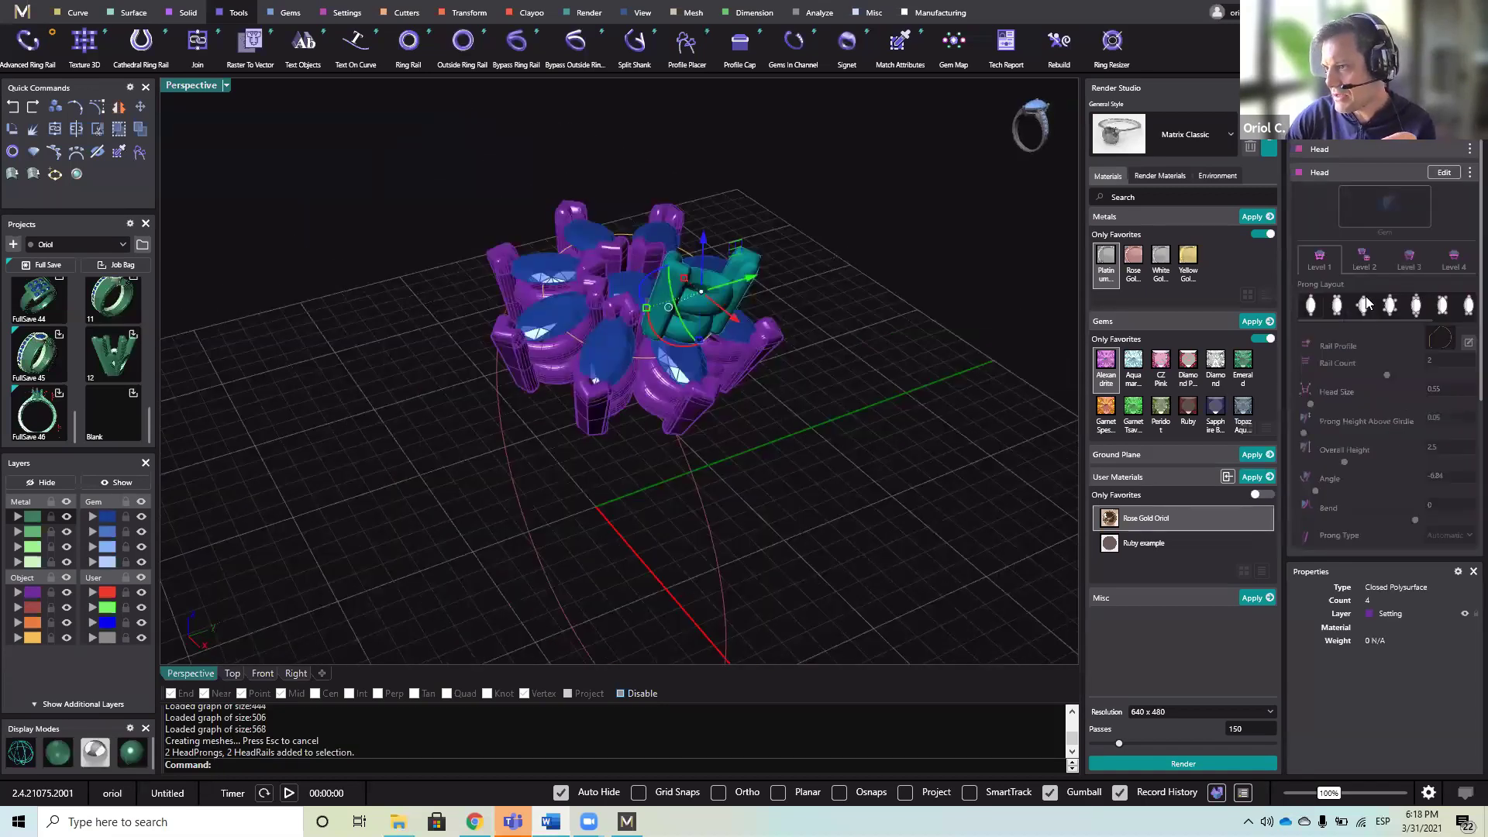
{"action": "left_click", "coordinate": [1447, 174]}
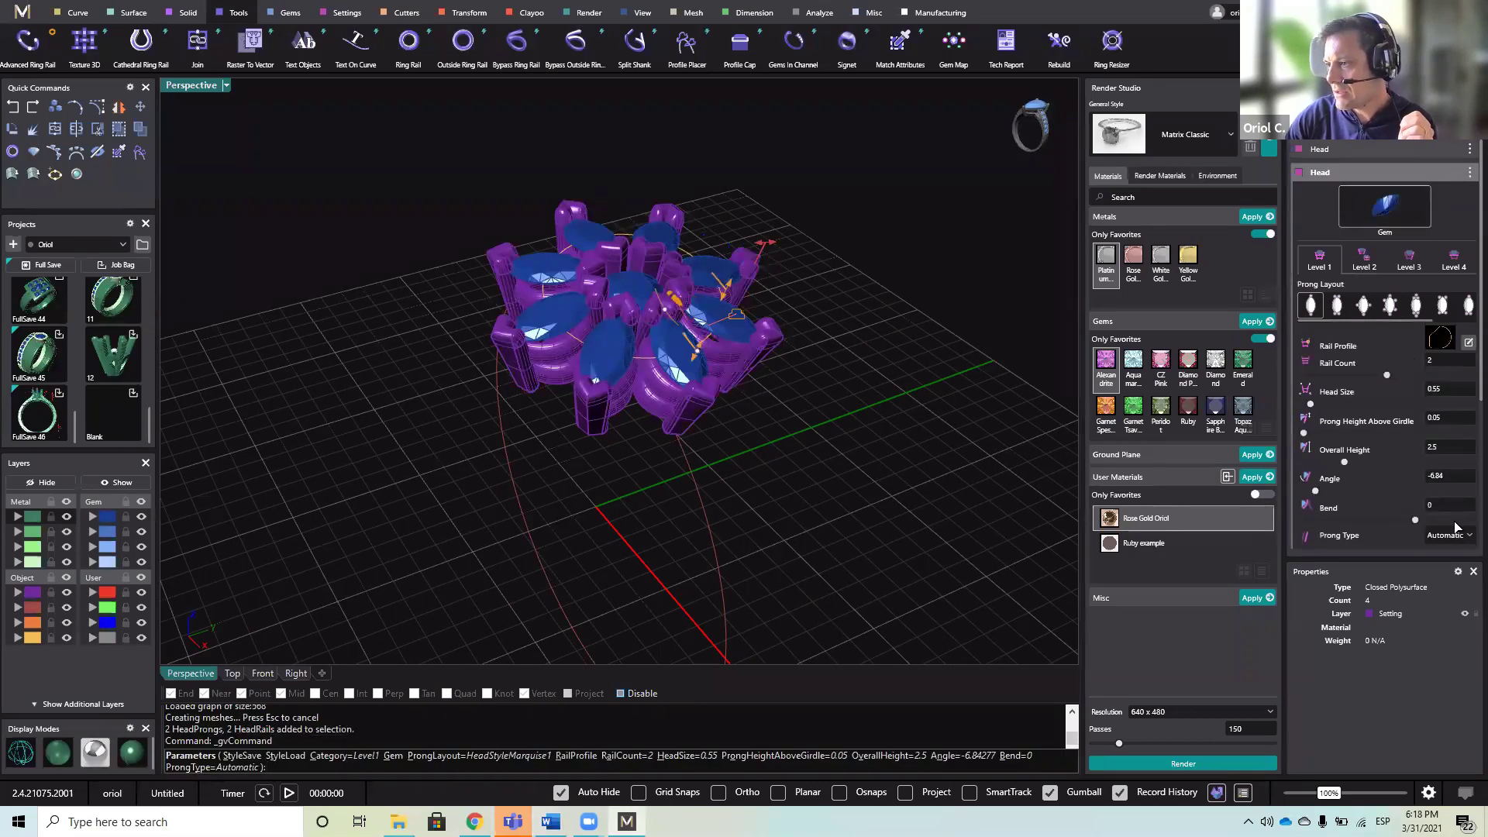
{"action": "left_click", "coordinate": [1458, 535]}
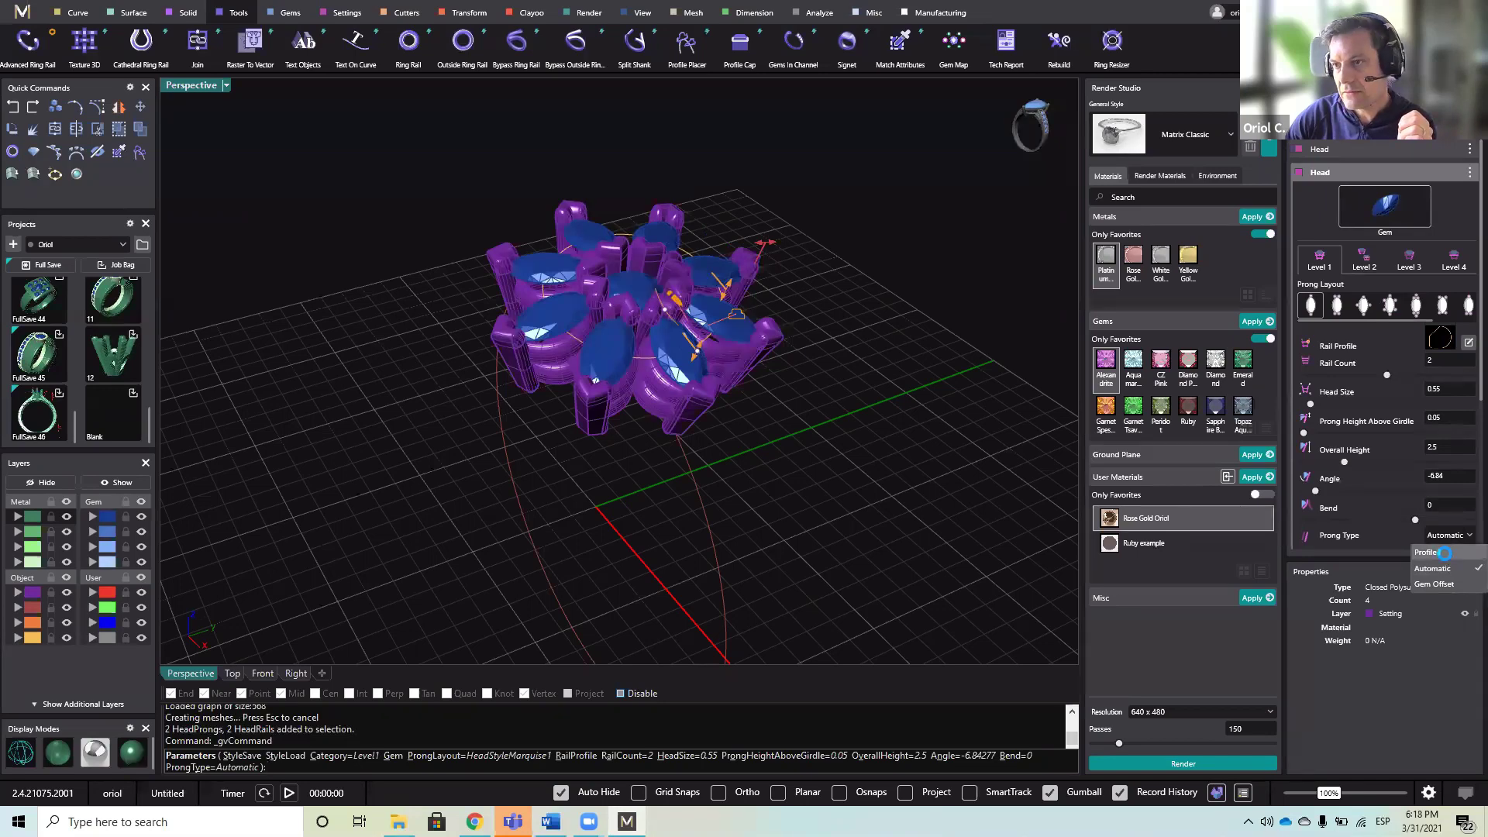
{"action": "left_click", "coordinate": [1445, 553]}
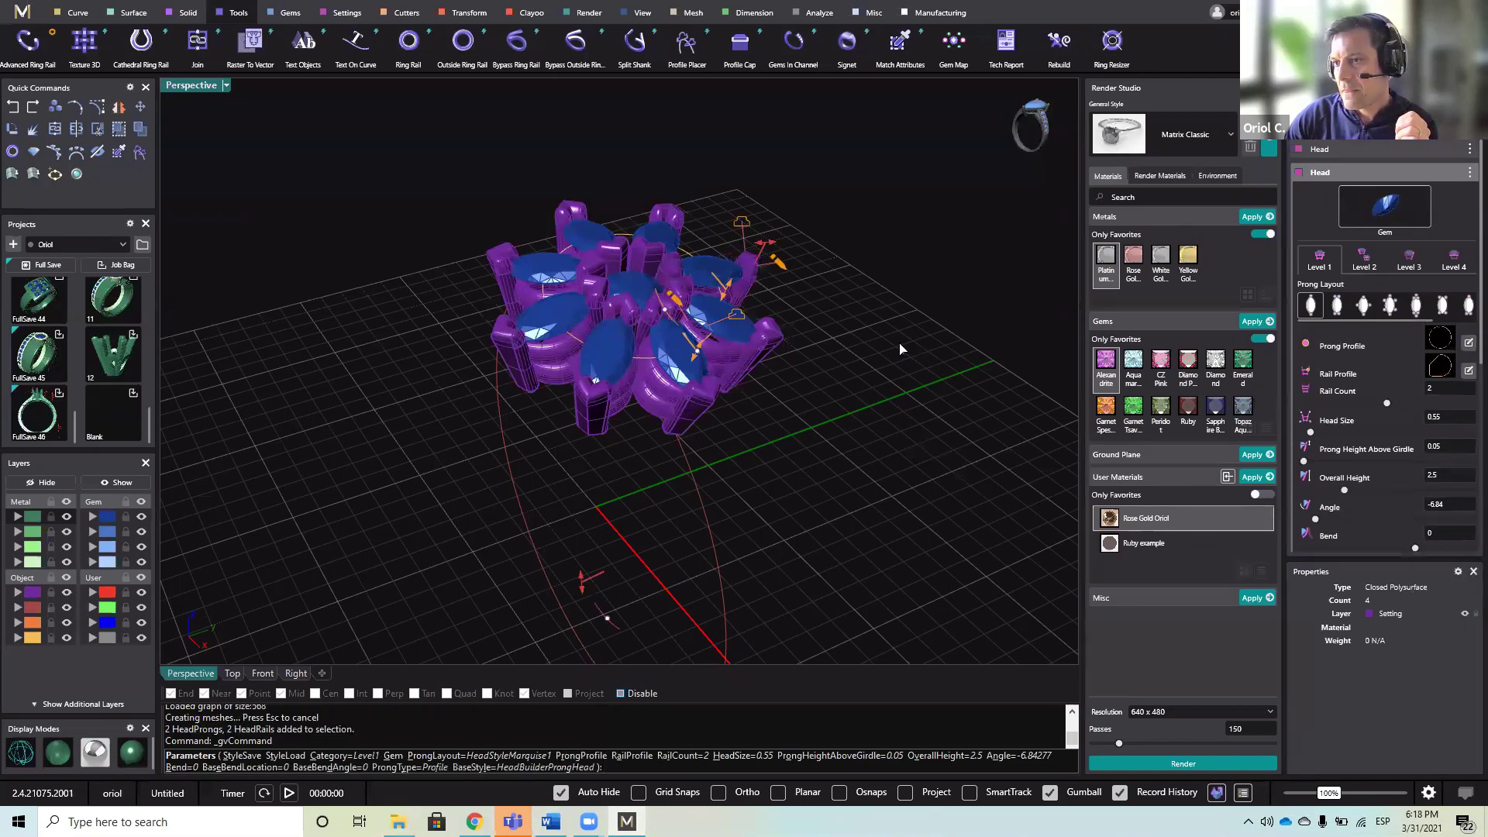
{"action": "right_click_drag", "start_coordinate": [901, 349], "coordinate": [317, 170]}
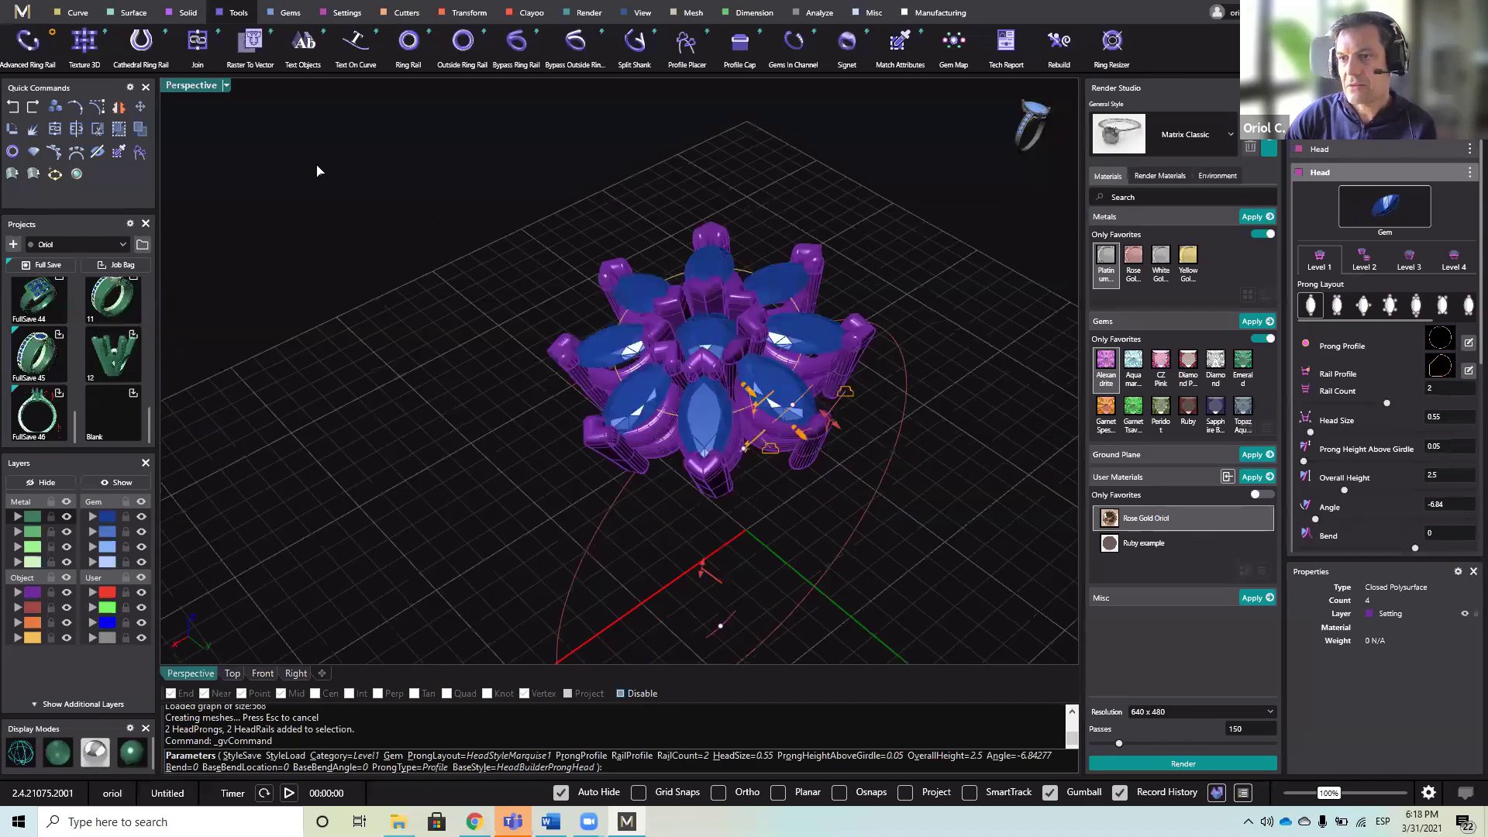
{"action": "scroll", "coordinate": [256, 211], "scroll_direction": "up", "scroll_amount": 9}
{"action": "right_click", "coordinate": [254, 210]}
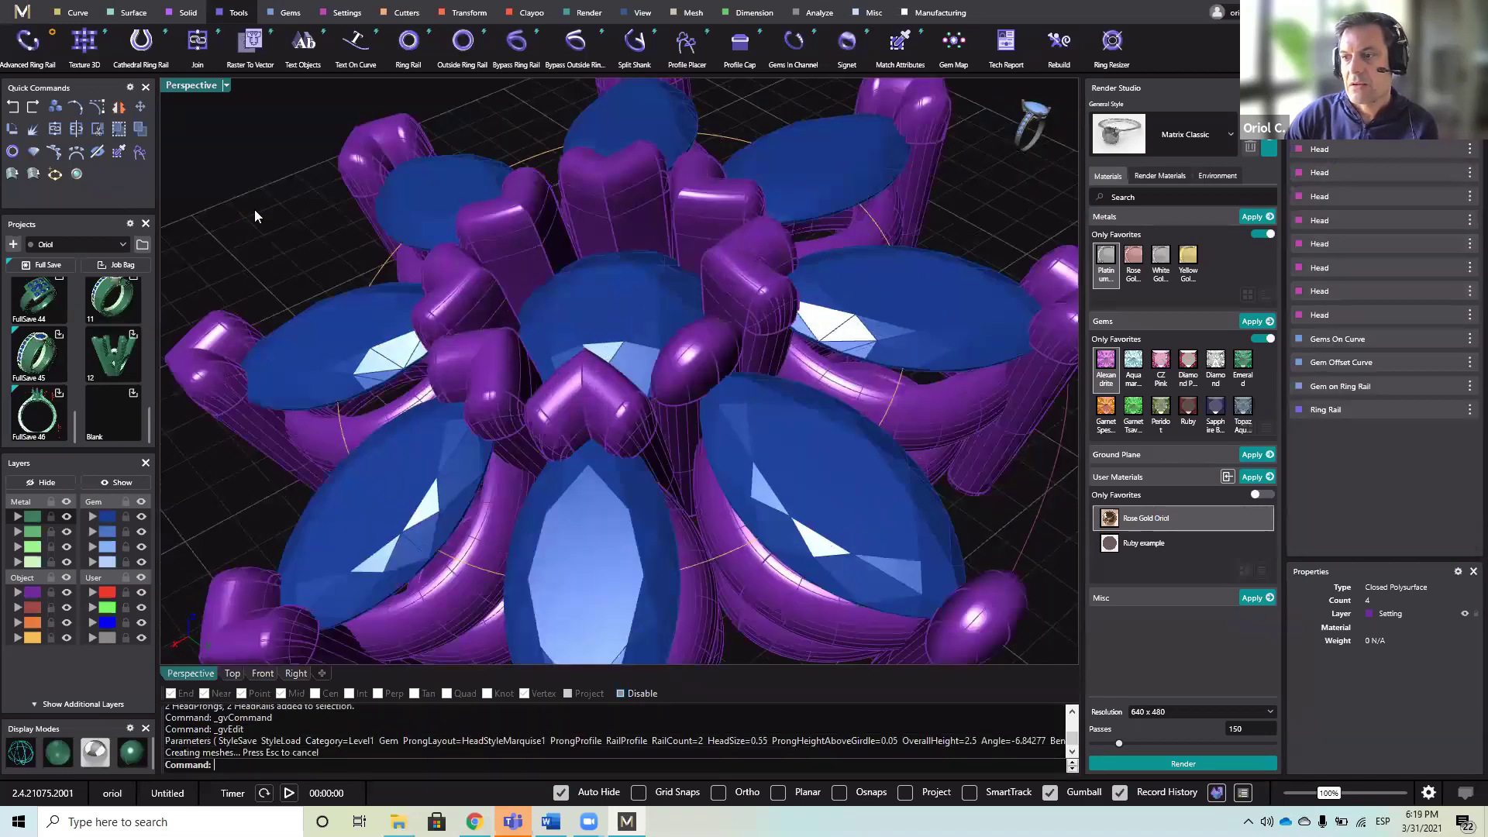
- Inspect the matched prong heads around the marquise halo from above and from the side
{"action": "scroll", "coordinate": [804, 425], "scroll_direction": "down", "scroll_amount": 10}
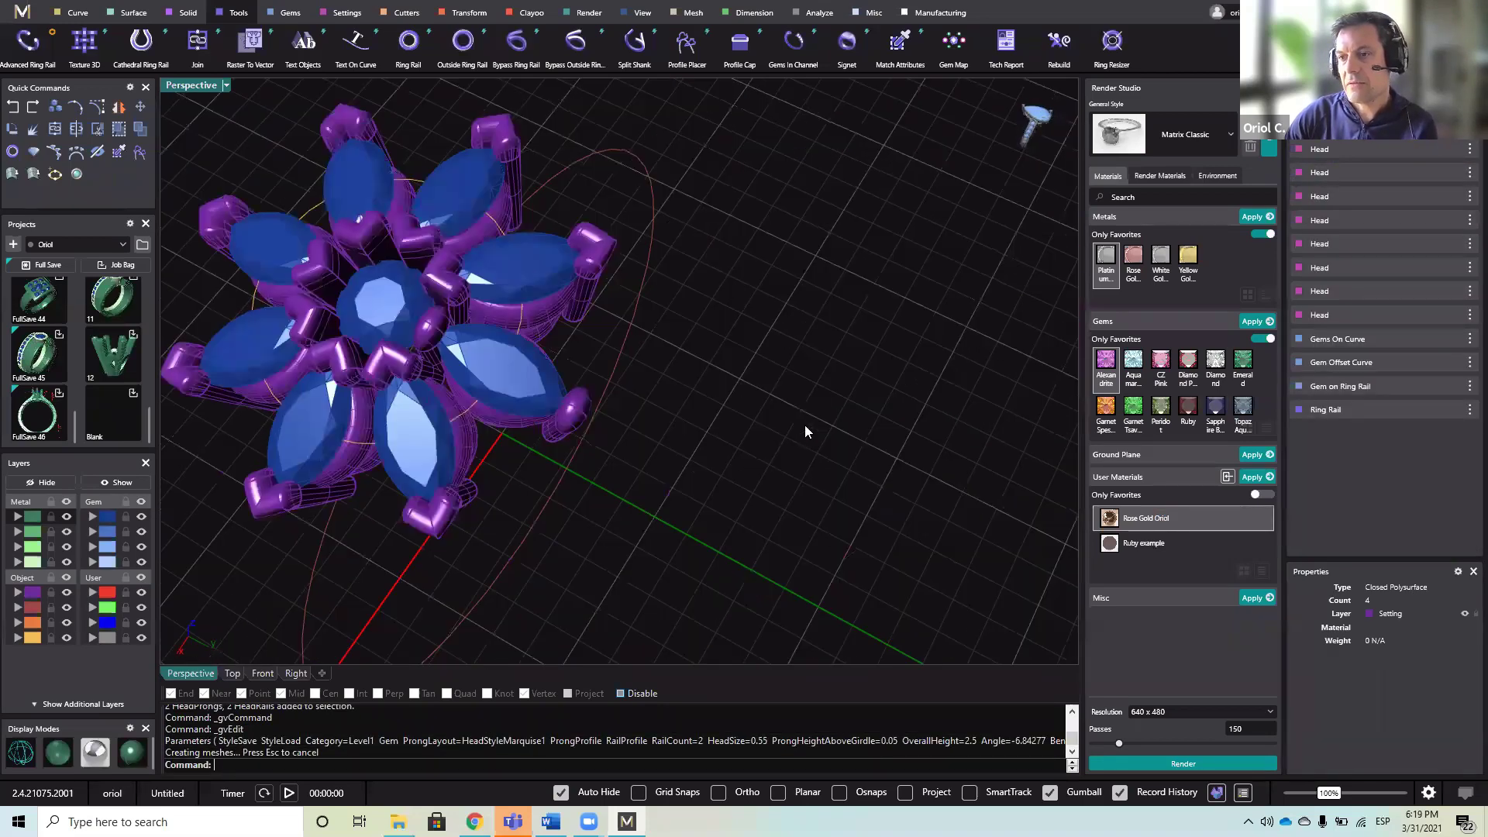
{"action": "scroll", "coordinate": [811, 466], "scroll_direction": "down", "scroll_amount": 2}
{"action": "right_click_drag", "start_coordinate": [983, 442], "coordinate": [932, 456]}
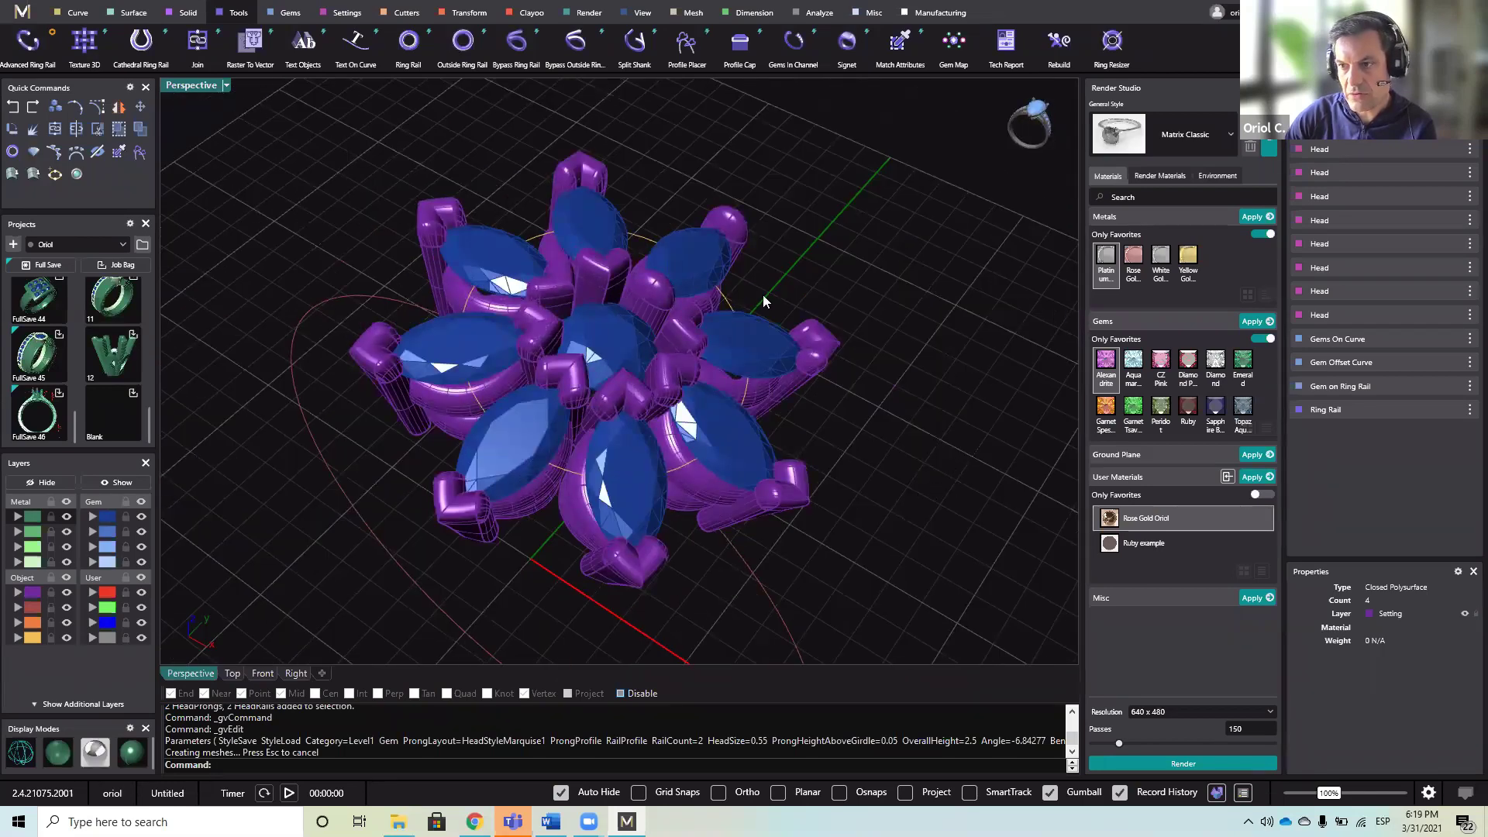
{"action": "mouse_move", "coordinate": [933, 435]}
{"action": "right_mouse_down"}
{"action": "mouse_move", "coordinate": [920, 439]}
{"action": "mouse_move", "coordinate": [937, 416]}
{"action": "mouse_move", "coordinate": [921, 443]}
{"action": "mouse_move", "coordinate": [913, 434]}
{"action": "right_mouse_up"}
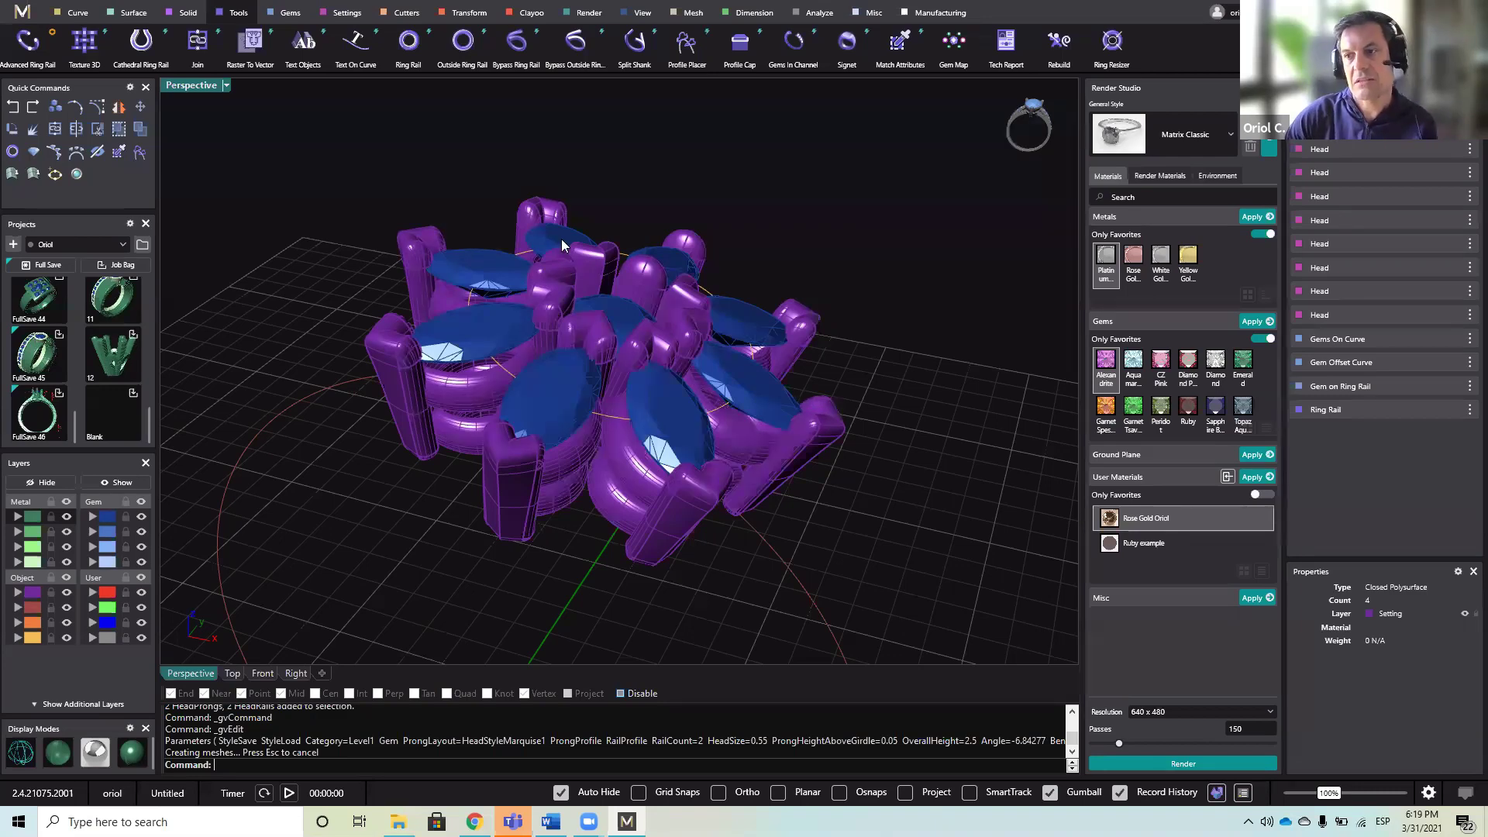
{"action": "right_click_drag", "start_coordinate": [487, 376], "coordinate": [529, 376]}
{"action": "right_click_drag", "start_coordinate": [575, 470], "coordinate": [889, 401]}
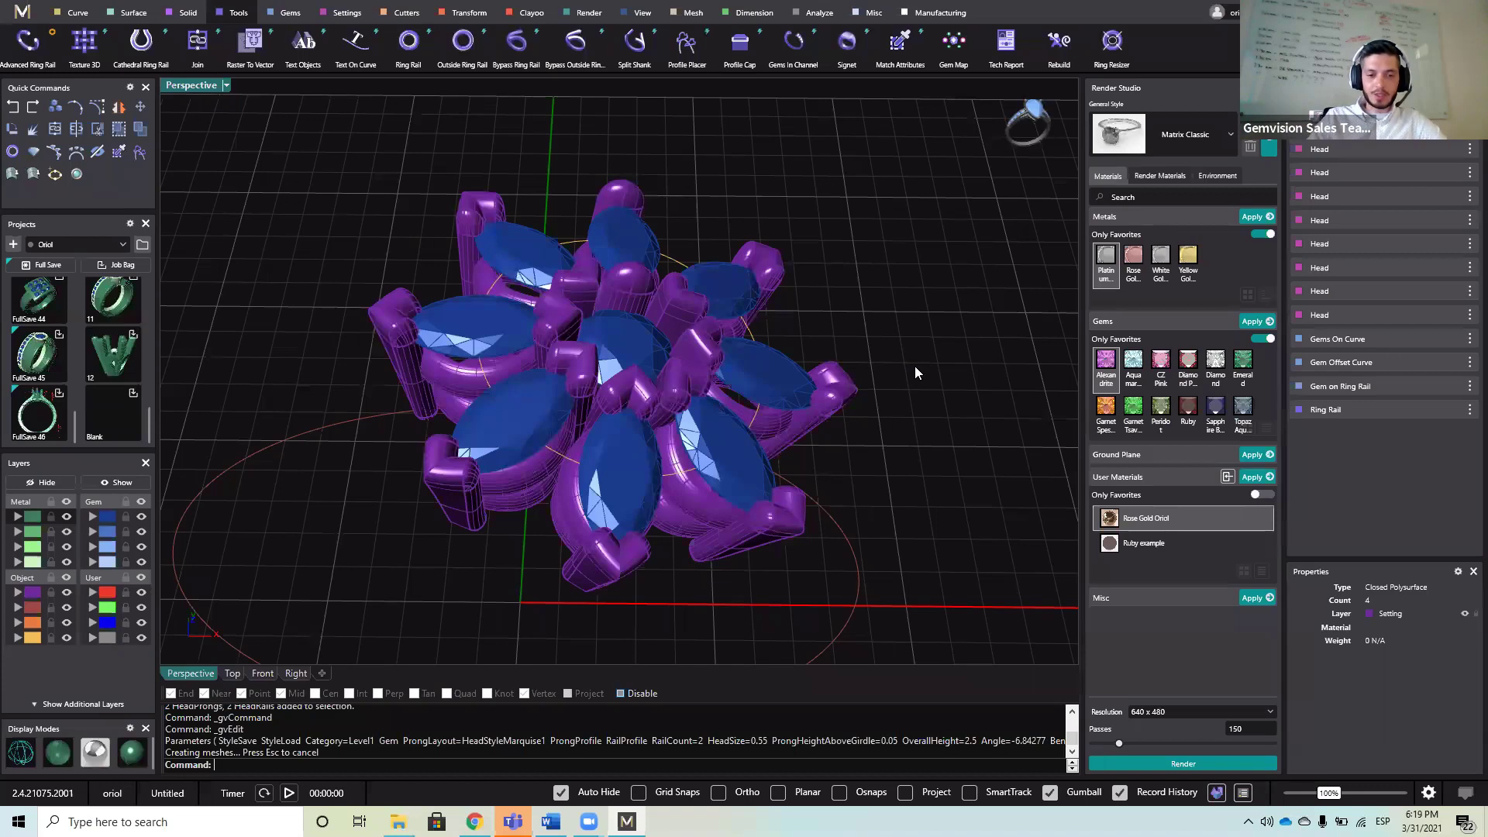
{"action": "right_click_drag", "start_coordinate": [931, 326], "coordinate": [776, 268]}
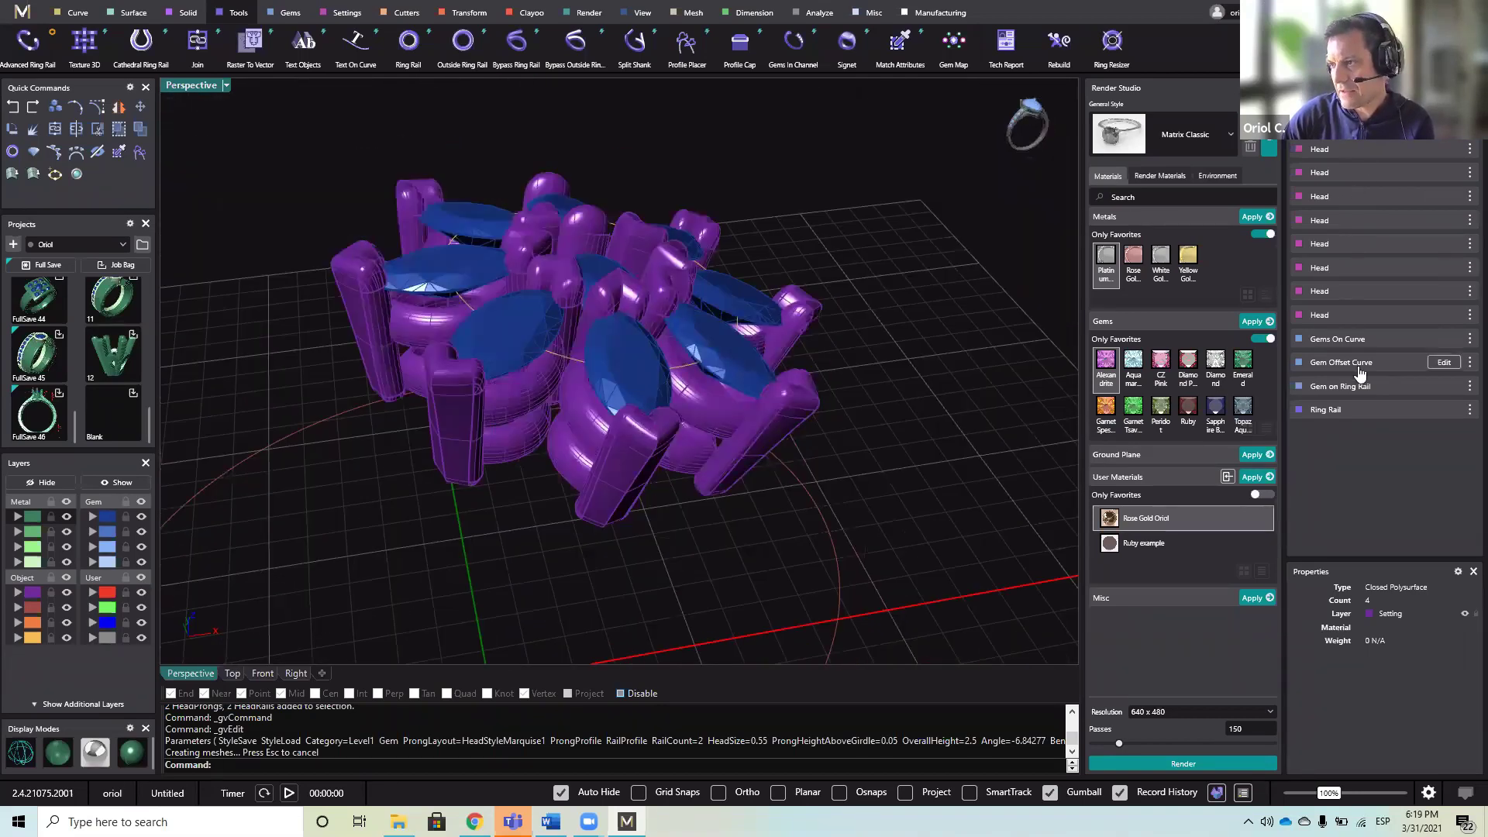
{"action": "right_click_drag", "start_coordinate": [914, 346], "coordinate": [955, 357]}
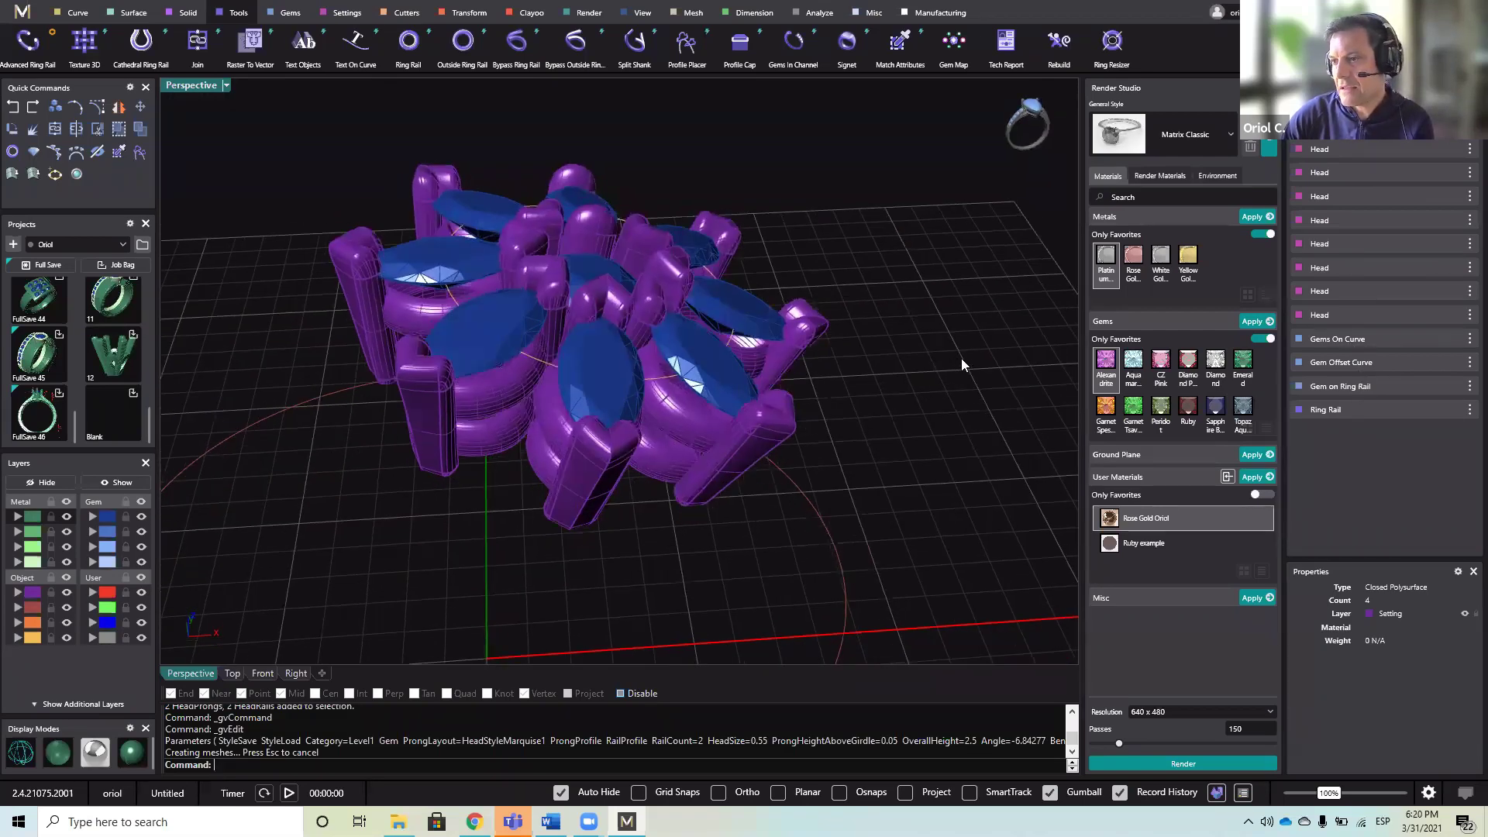
- Edit the Gem Offset Curve operation and set its Z offset to -0.4 mm
{"action": "mouse_move", "coordinate": [1369, 385]}
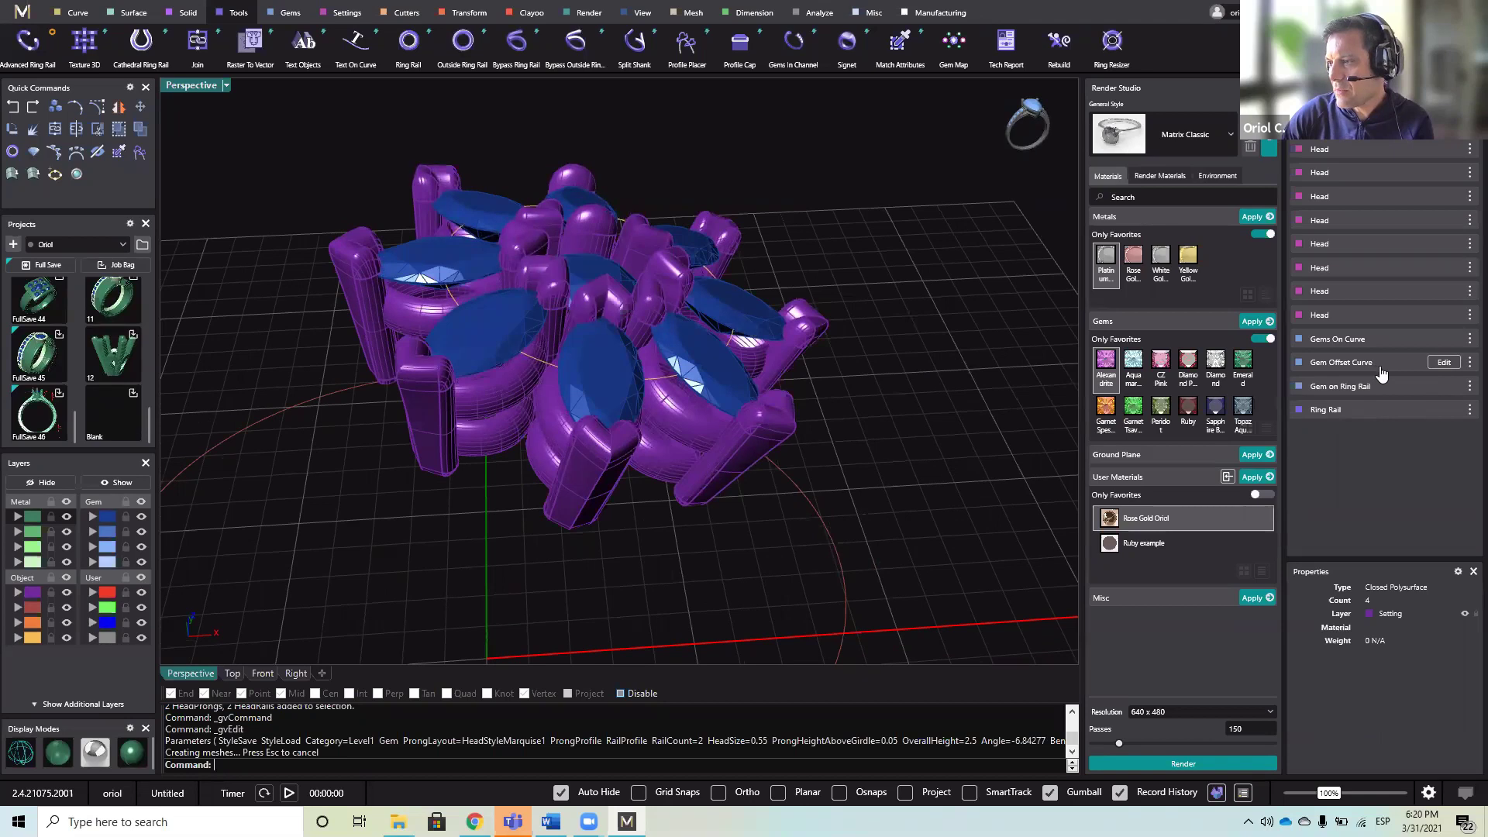
{"action": "left_click", "coordinate": [1446, 368]}
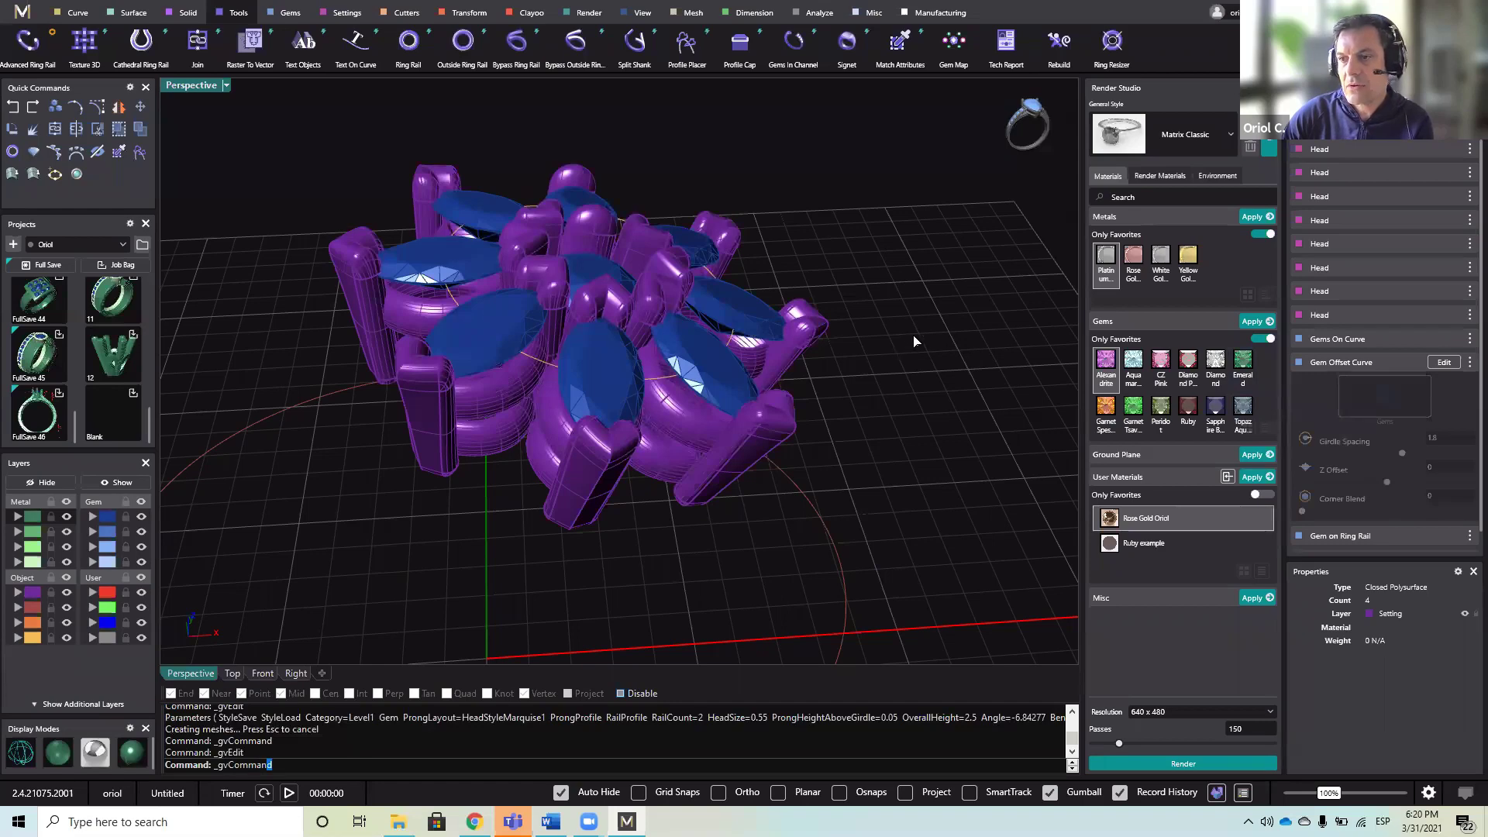
{"action": "right_click_drag", "start_coordinate": [944, 278], "coordinate": [569, 259]}
{"action": "left_click_drag", "start_coordinate": [569, 259], "coordinate": [563, 280]}
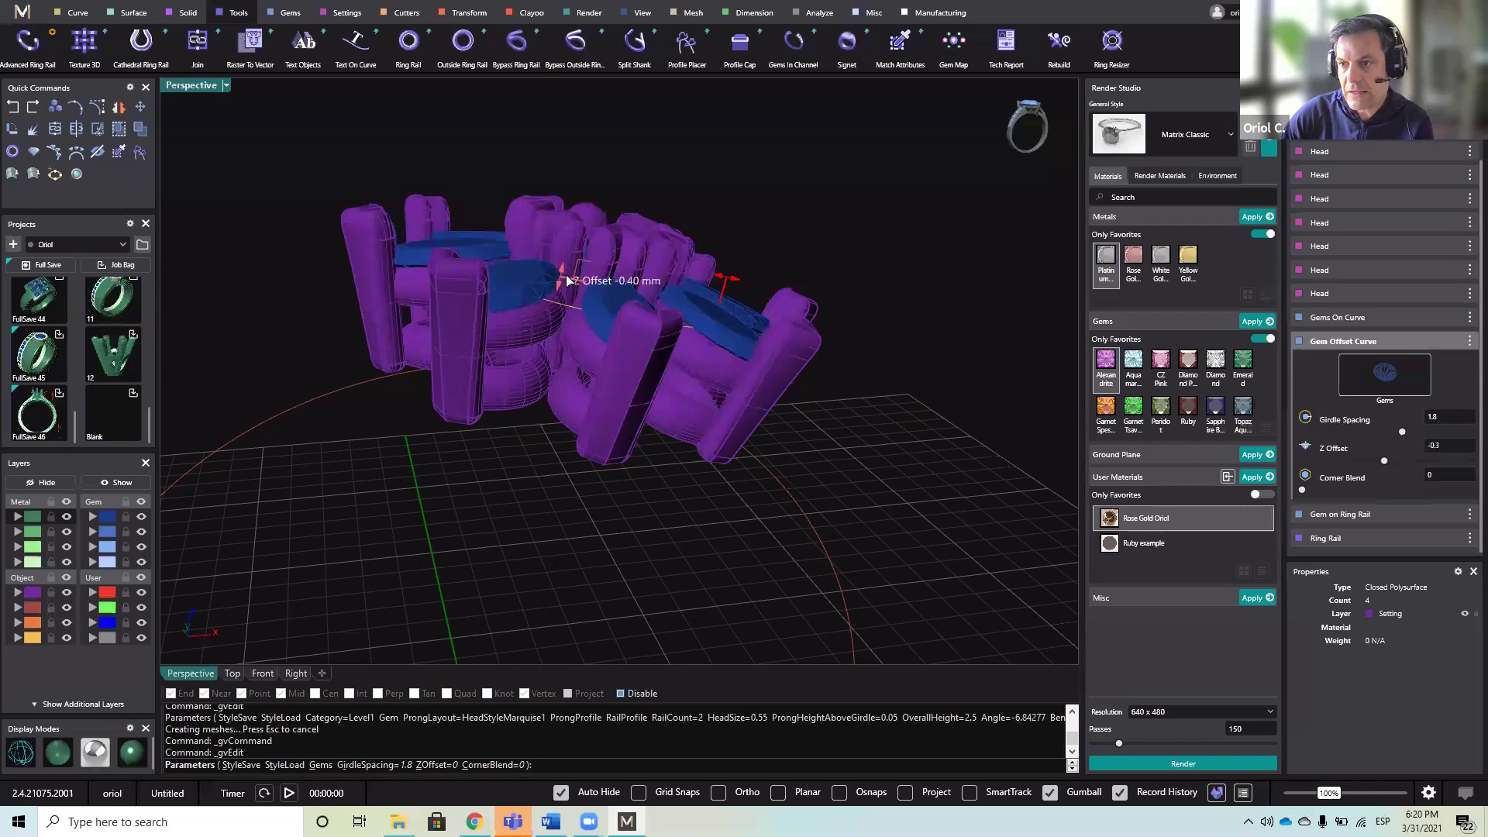
{"action": "right_click", "coordinate": [892, 259]}
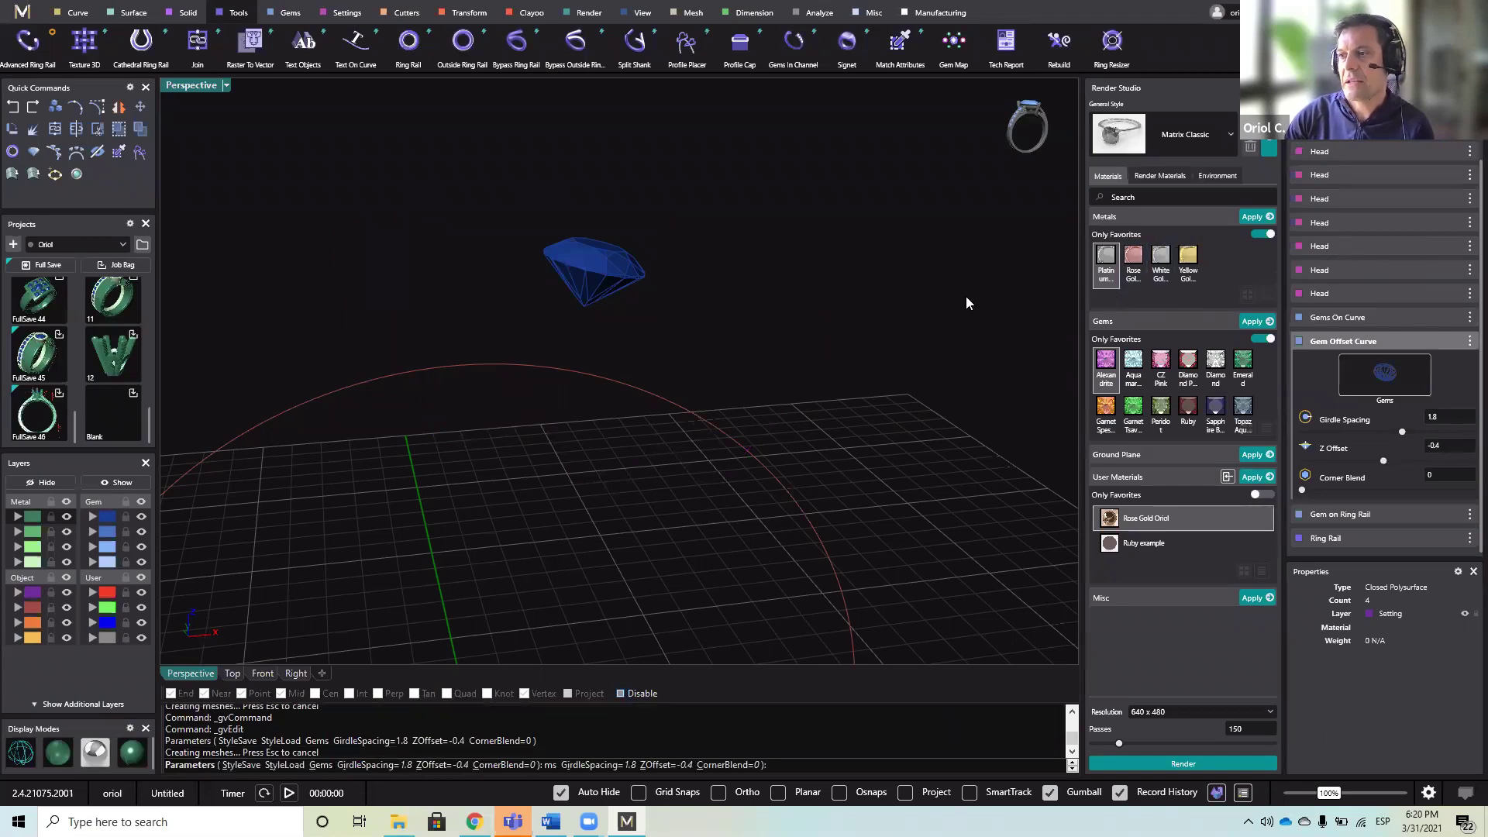
- Create a Gallery Rail on the round center gem with height 0.87 mm, thickness 0.89 mm and position -0.51 mm
{"action": "right_click_drag", "start_coordinate": [638, 535], "coordinate": [575, 359]}
{"action": "left_click", "coordinate": [575, 360]}
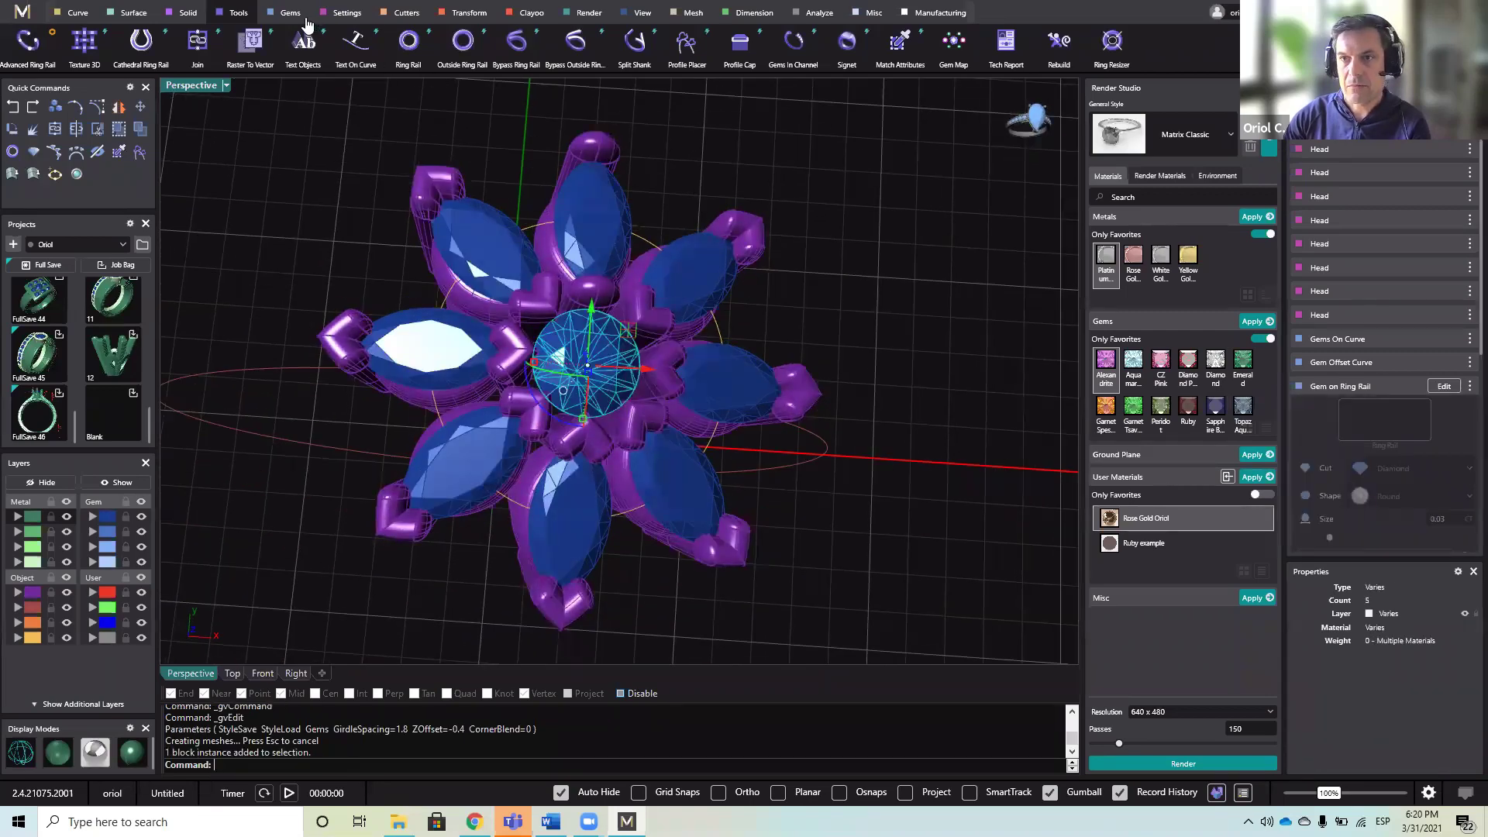
{"action": "left_click", "coordinate": [348, 13]}
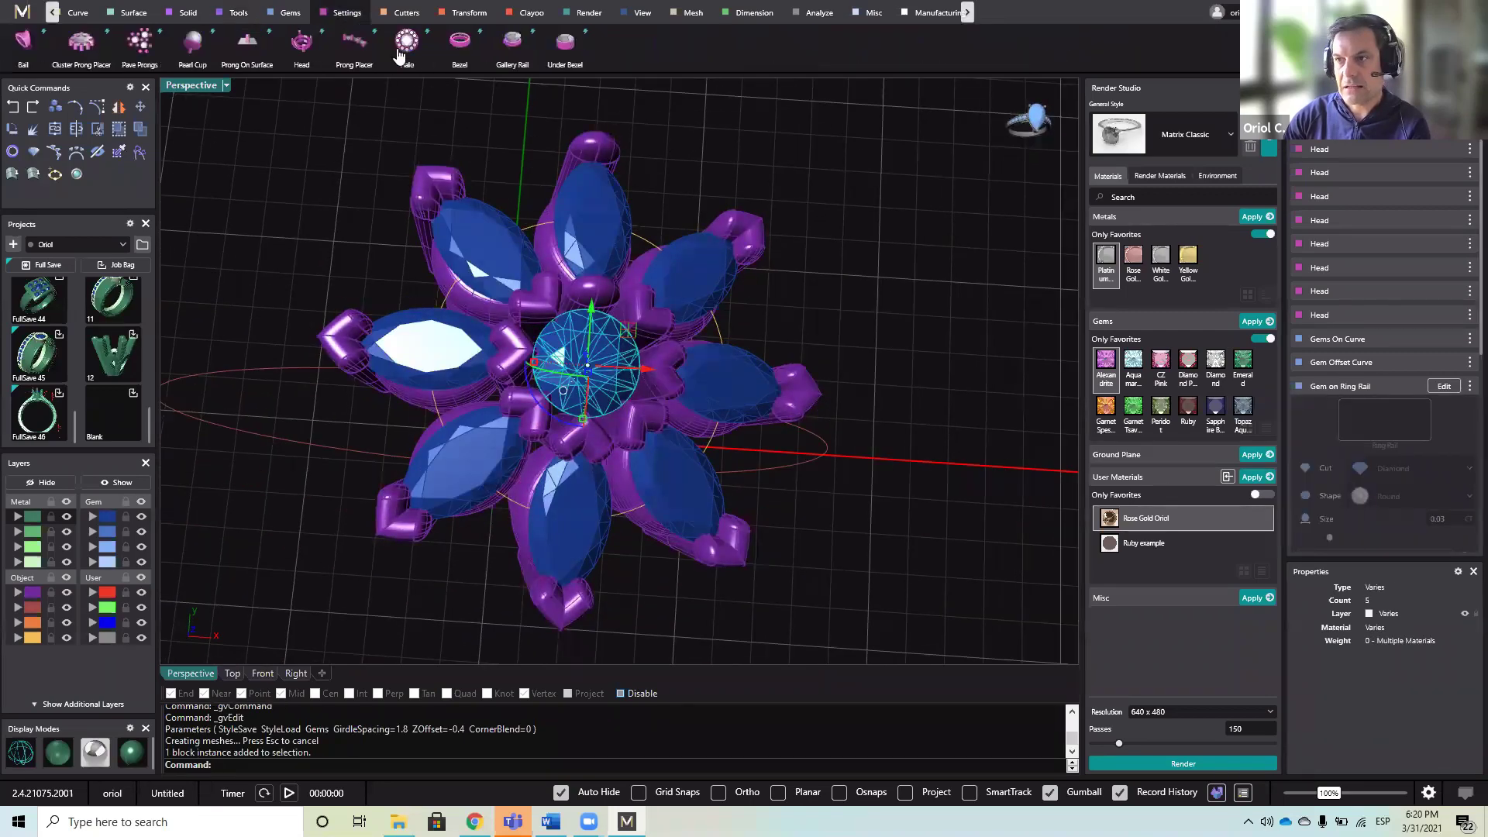
{"action": "left_click", "coordinate": [514, 54]}
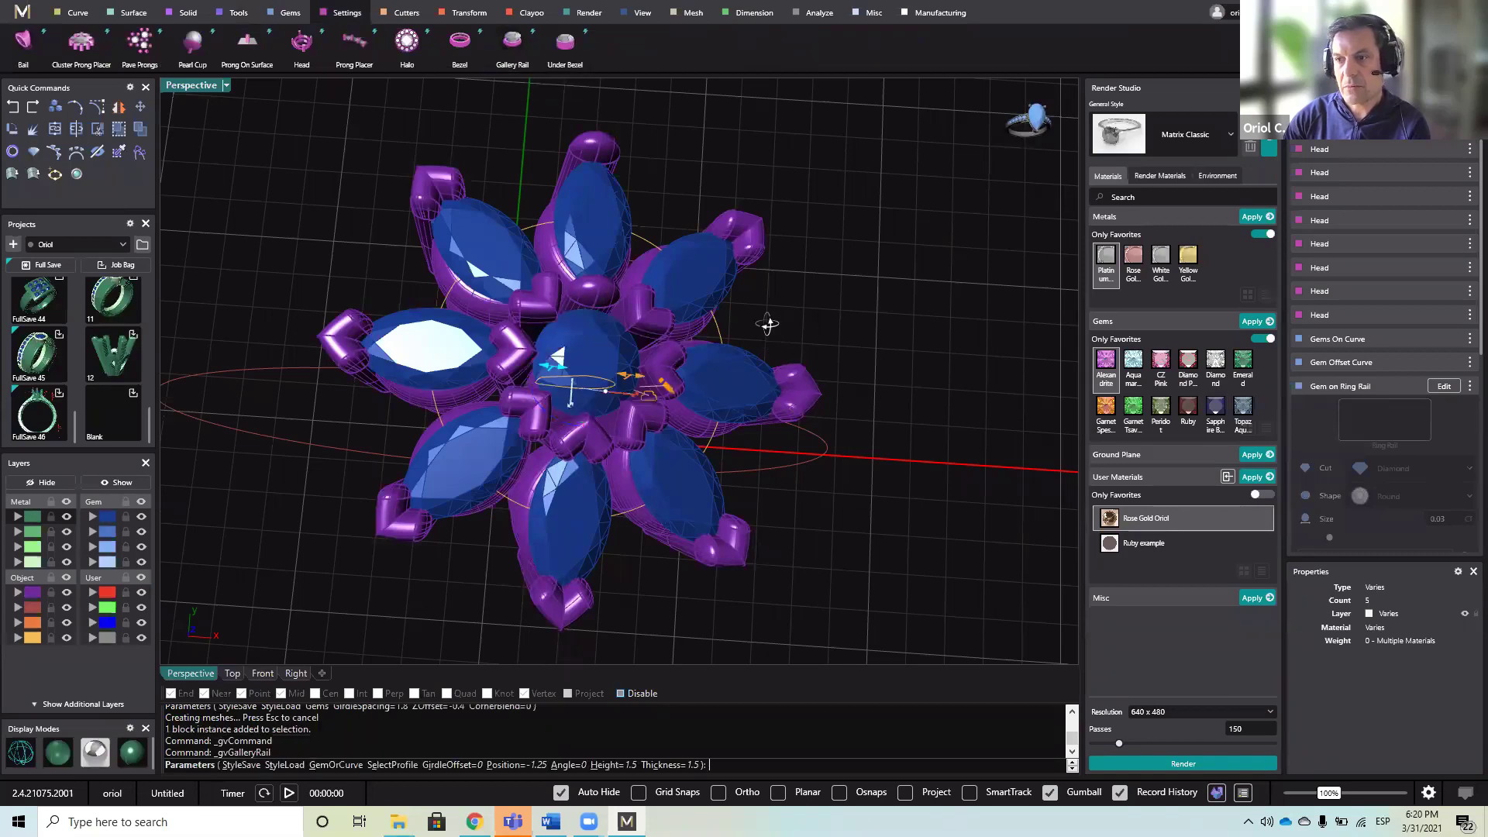
{"action": "right_click_drag", "start_coordinate": [768, 324], "coordinate": [578, 288]}
{"action": "left_click_drag", "start_coordinate": [564, 285], "coordinate": [589, 299]}
{"action": "right_click_drag", "start_coordinate": [595, 491], "coordinate": [637, 438]}
{"action": "left_click_drag", "start_coordinate": [636, 416], "coordinate": [642, 369]}
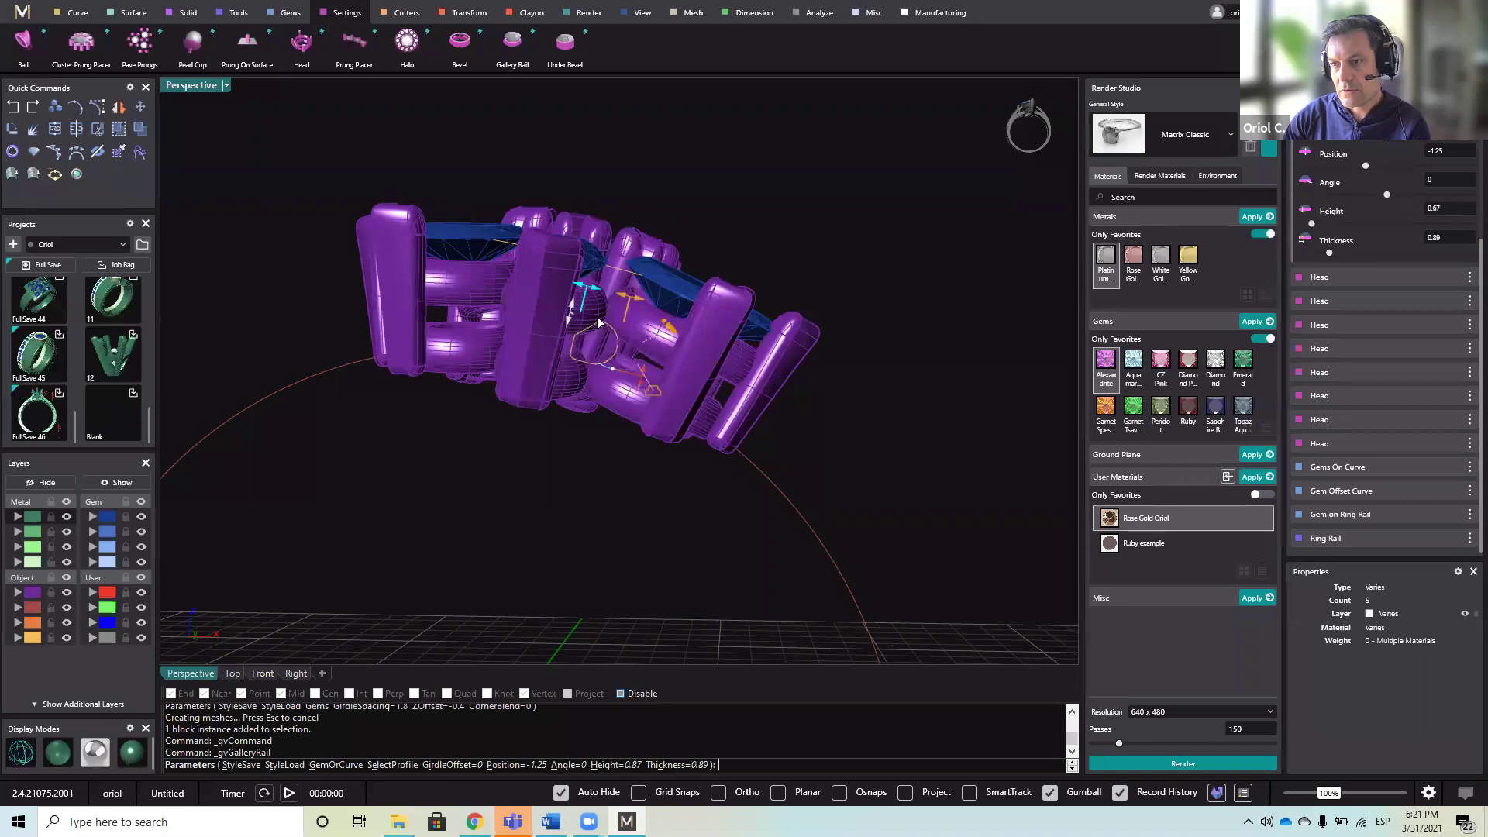
{"action": "left_click_drag", "start_coordinate": [574, 316], "coordinate": [580, 281]}
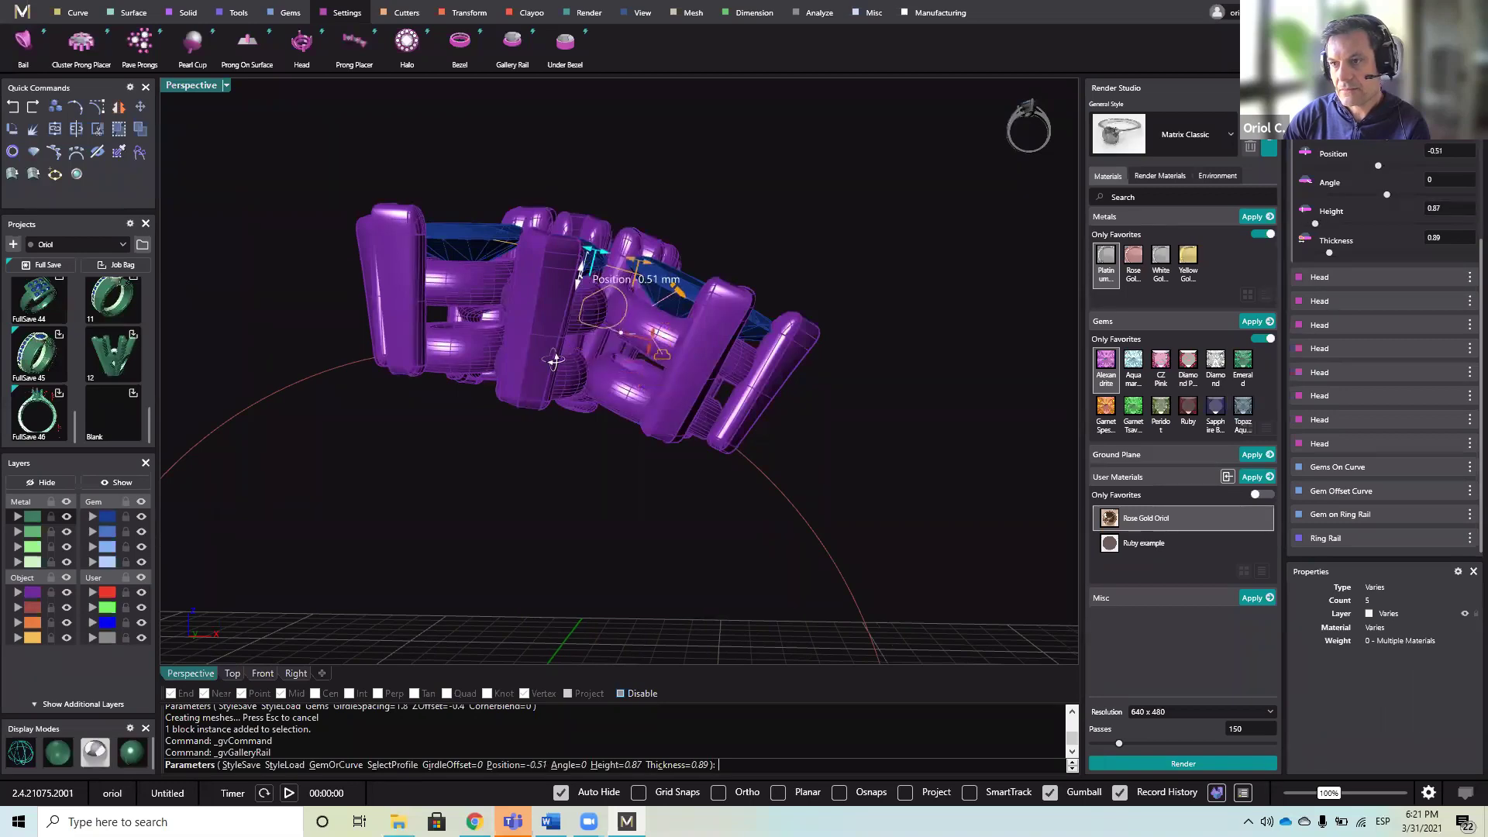
- Hide the first gem layer, reduce the gallery rail's thickness to 0.71 mm and finish the rail
{"action": "right_click_drag", "start_coordinate": [553, 358], "coordinate": [123, 535]}
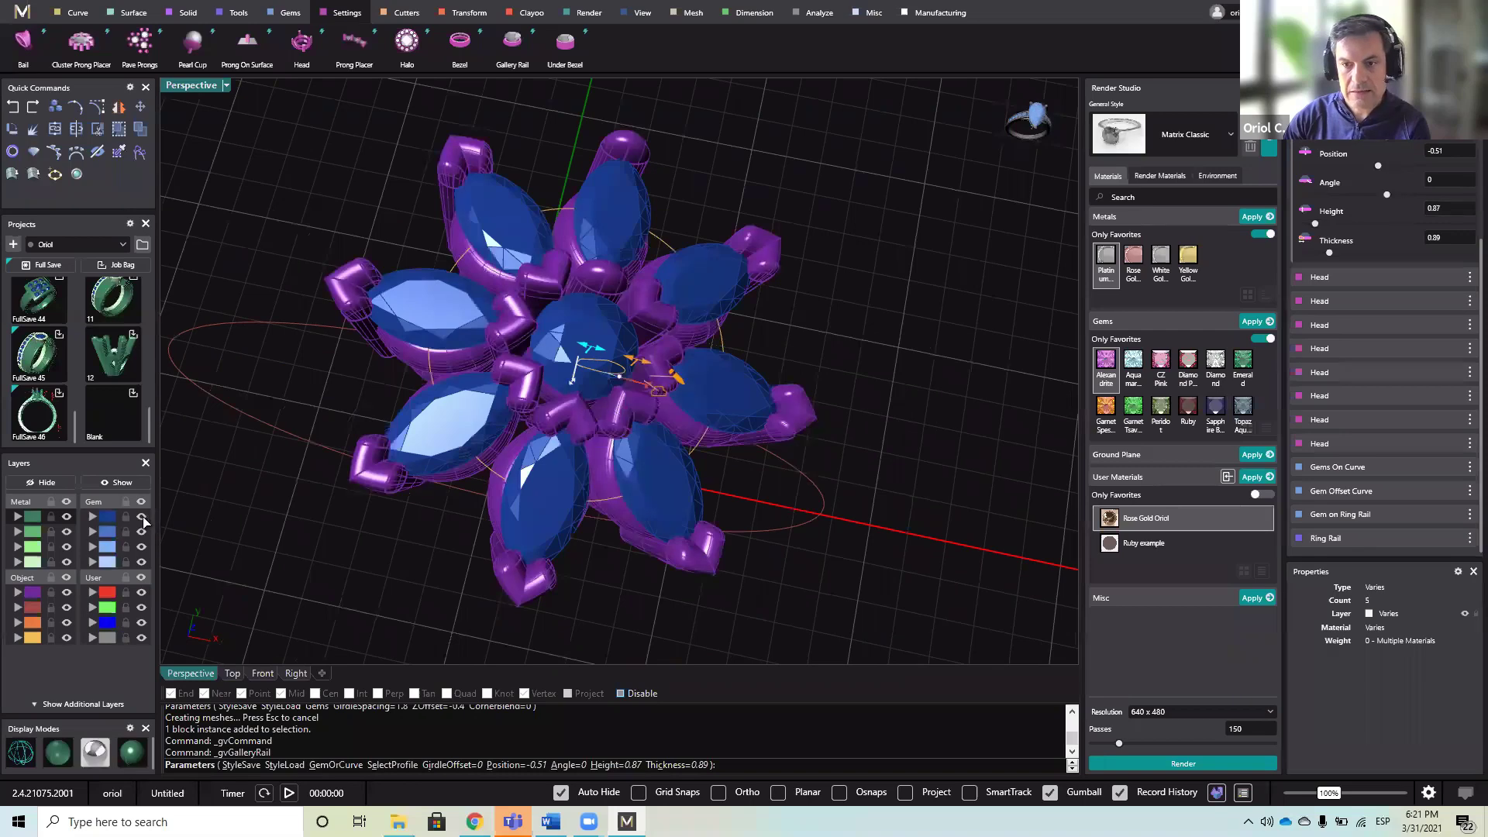
{"action": "left_click", "coordinate": [142, 517]}
{"action": "right_click_drag", "start_coordinate": [342, 475], "coordinate": [746, 246]}
{"action": "scroll", "coordinate": [687, 293], "scroll_direction": "up", "scroll_amount": 5}
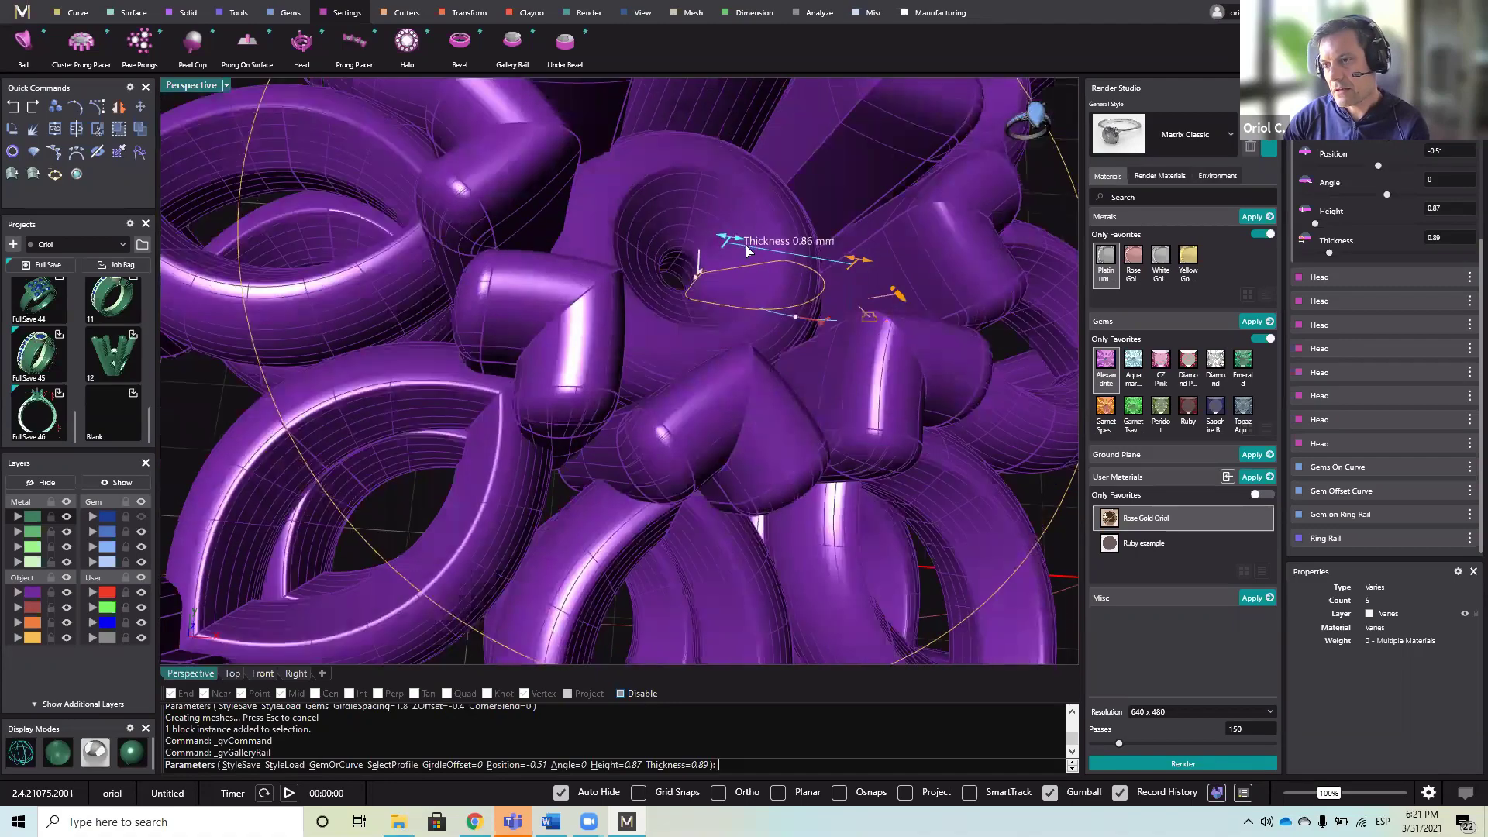
{"action": "left_click_drag", "start_coordinate": [755, 251], "coordinate": [755, 251]}
{"action": "scroll", "coordinate": [716, 399], "scroll_direction": "down", "scroll_amount": 4}
{"action": "right_click_drag", "start_coordinate": [716, 403], "coordinate": [411, 642]}
{"action": "right_click", "coordinate": [936, 305]}
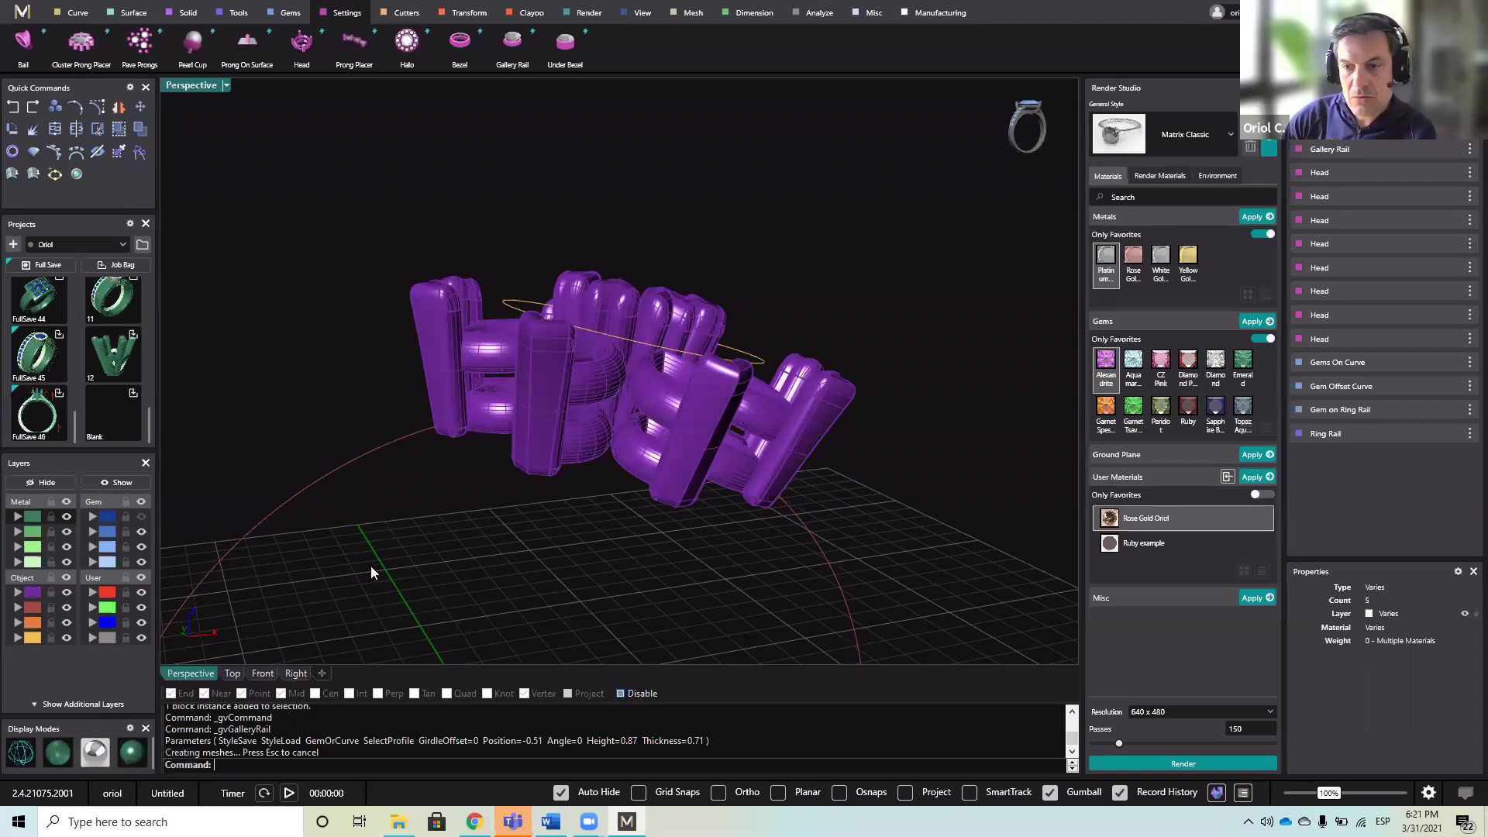
- Undock the Display Modes palette, enable the Machine mode in its preferences and enlarge the palette to fit
{"action": "right_click_drag", "start_coordinate": [371, 566], "coordinate": [482, 463]}
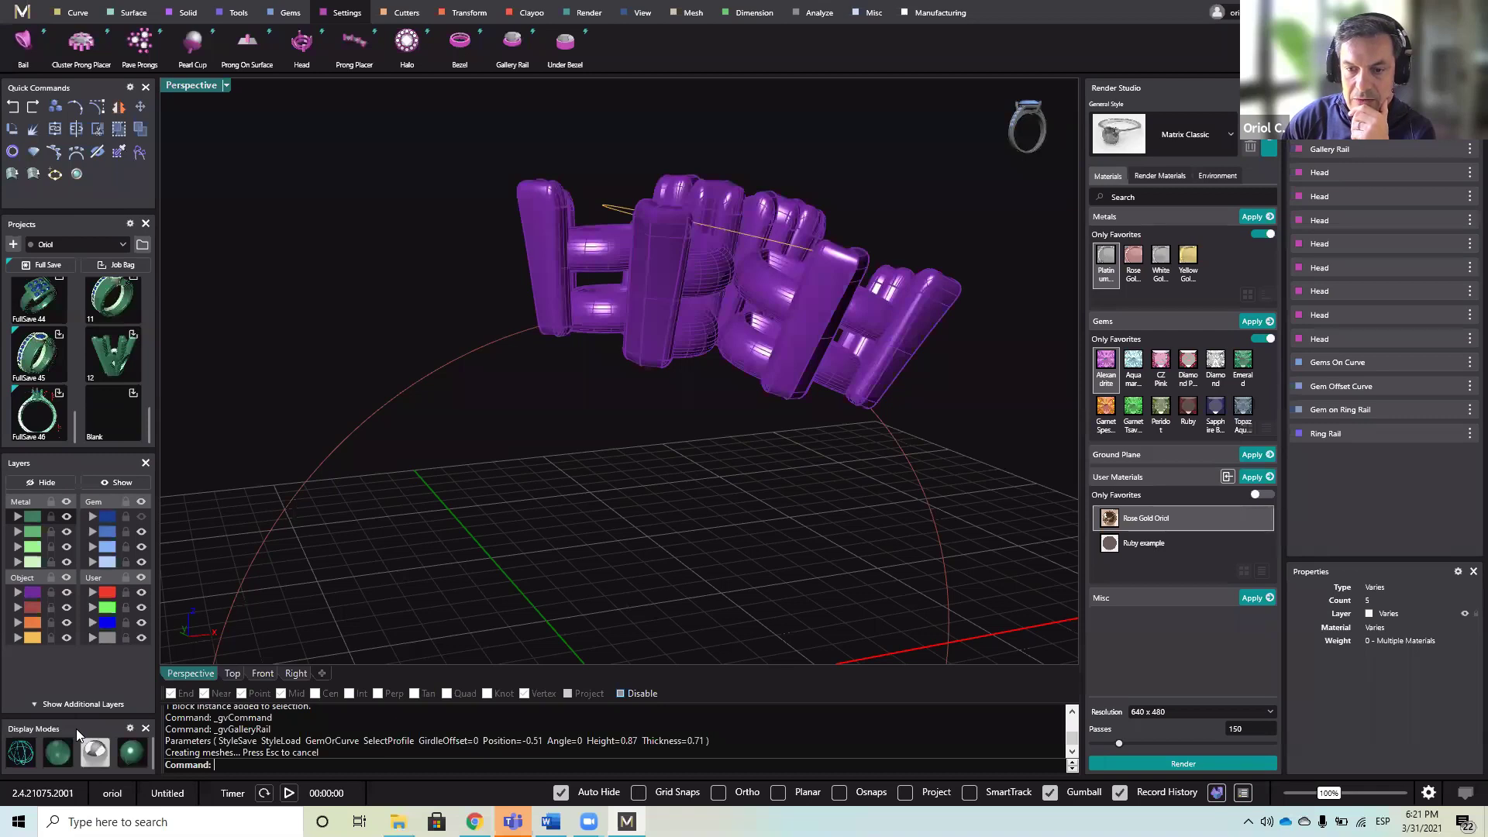
{"action": "left_click_drag", "start_coordinate": [76, 728], "coordinate": [357, 224]}
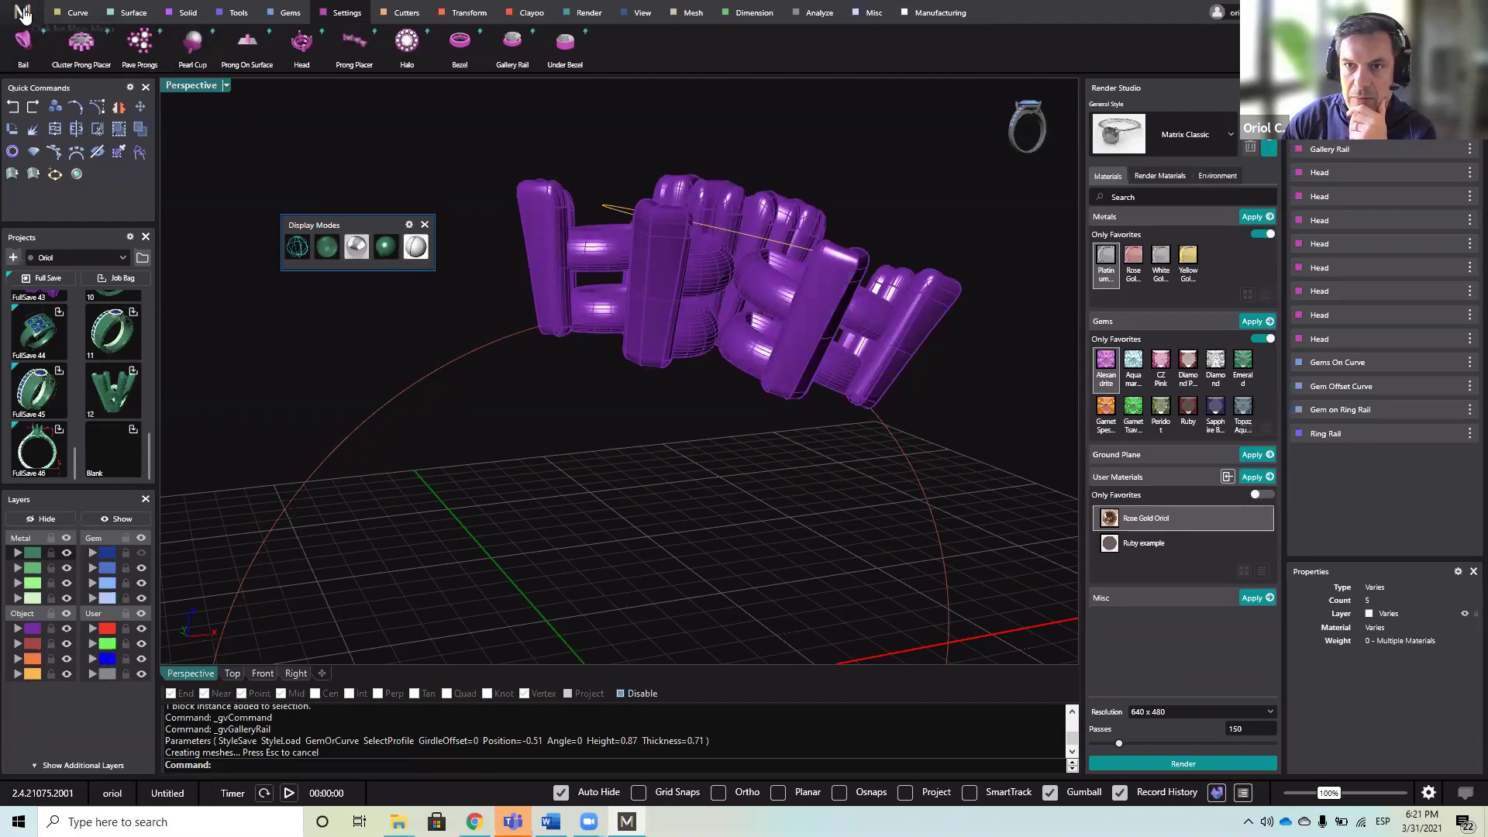
{"action": "left_click", "coordinate": [410, 225]}
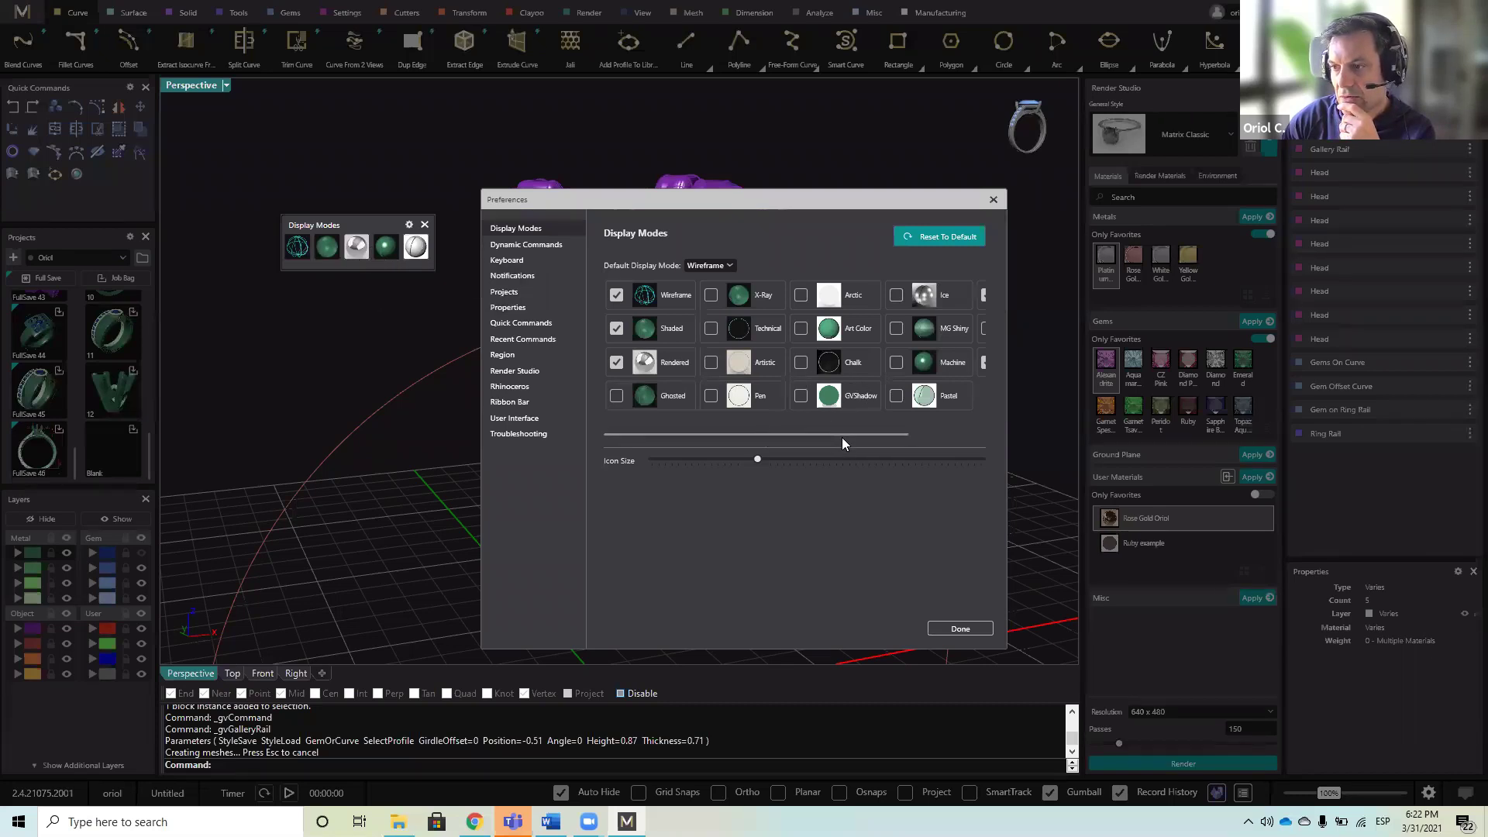
{"action": "left_click_drag", "start_coordinate": [859, 433], "coordinate": [922, 431]}
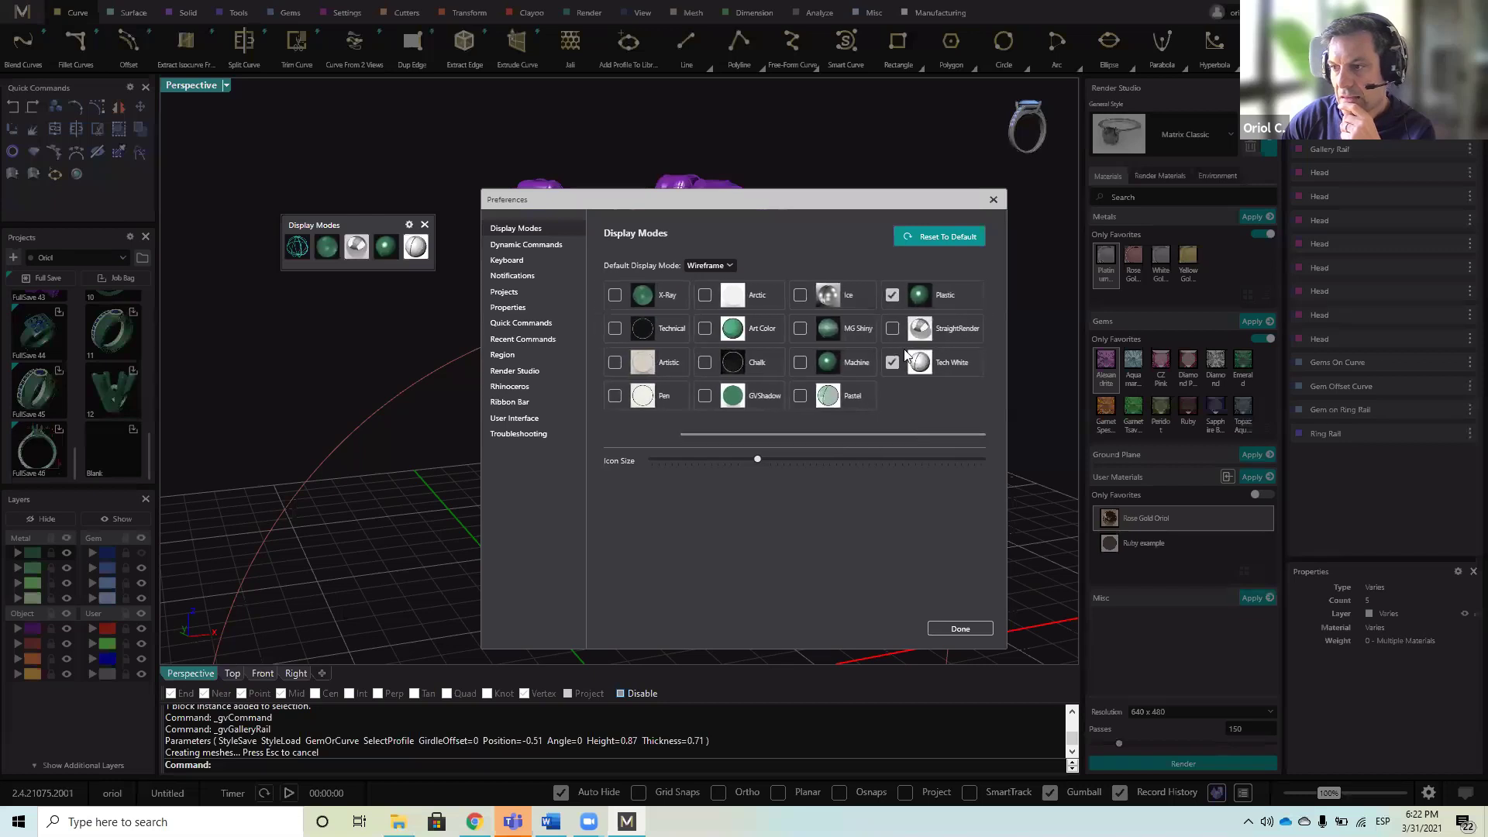
{"action": "left_click", "coordinate": [800, 362]}
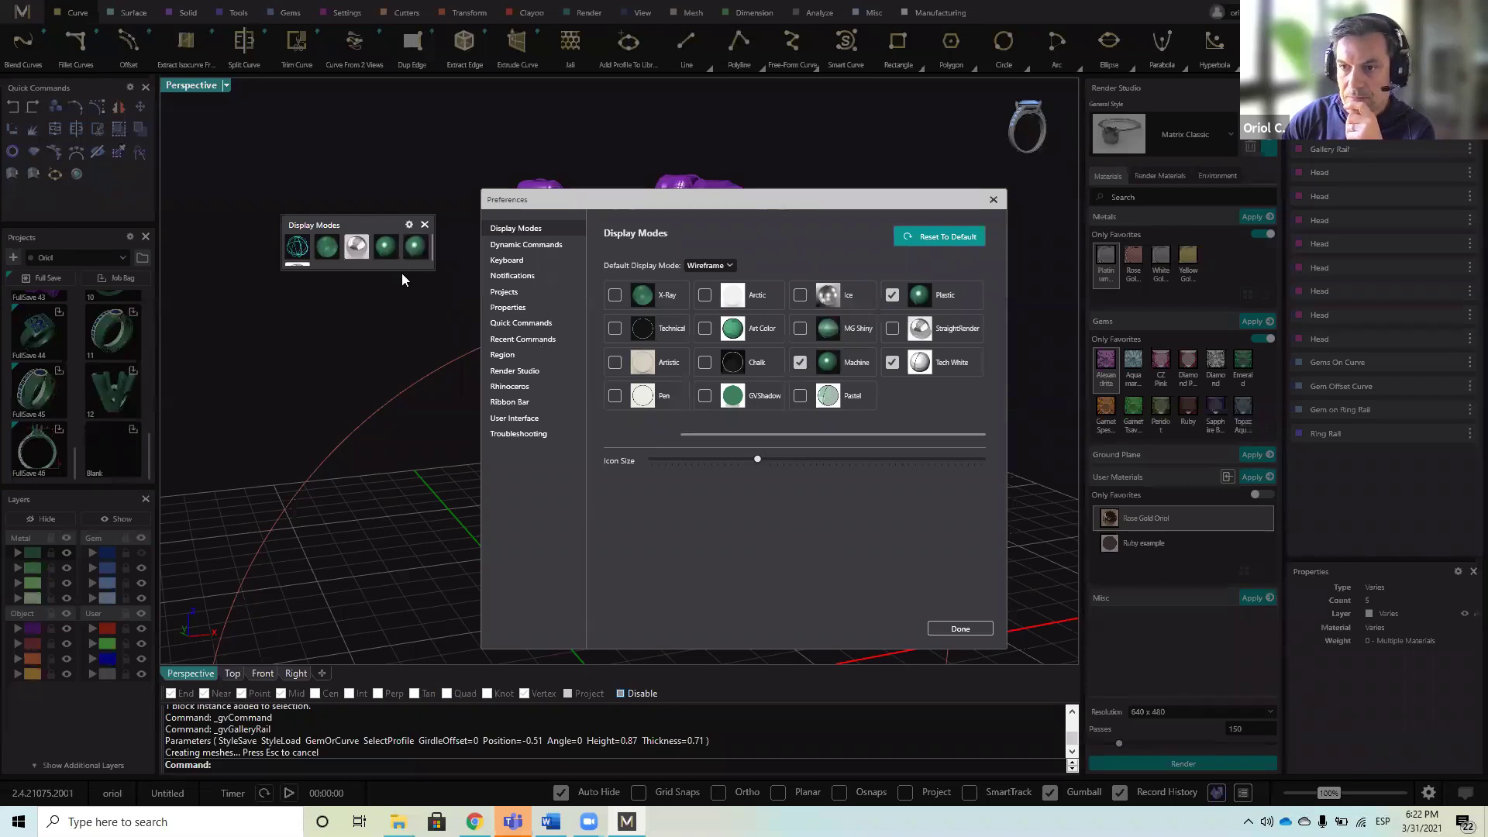
{"action": "left_click_drag", "start_coordinate": [405, 269], "coordinate": [406, 278]}
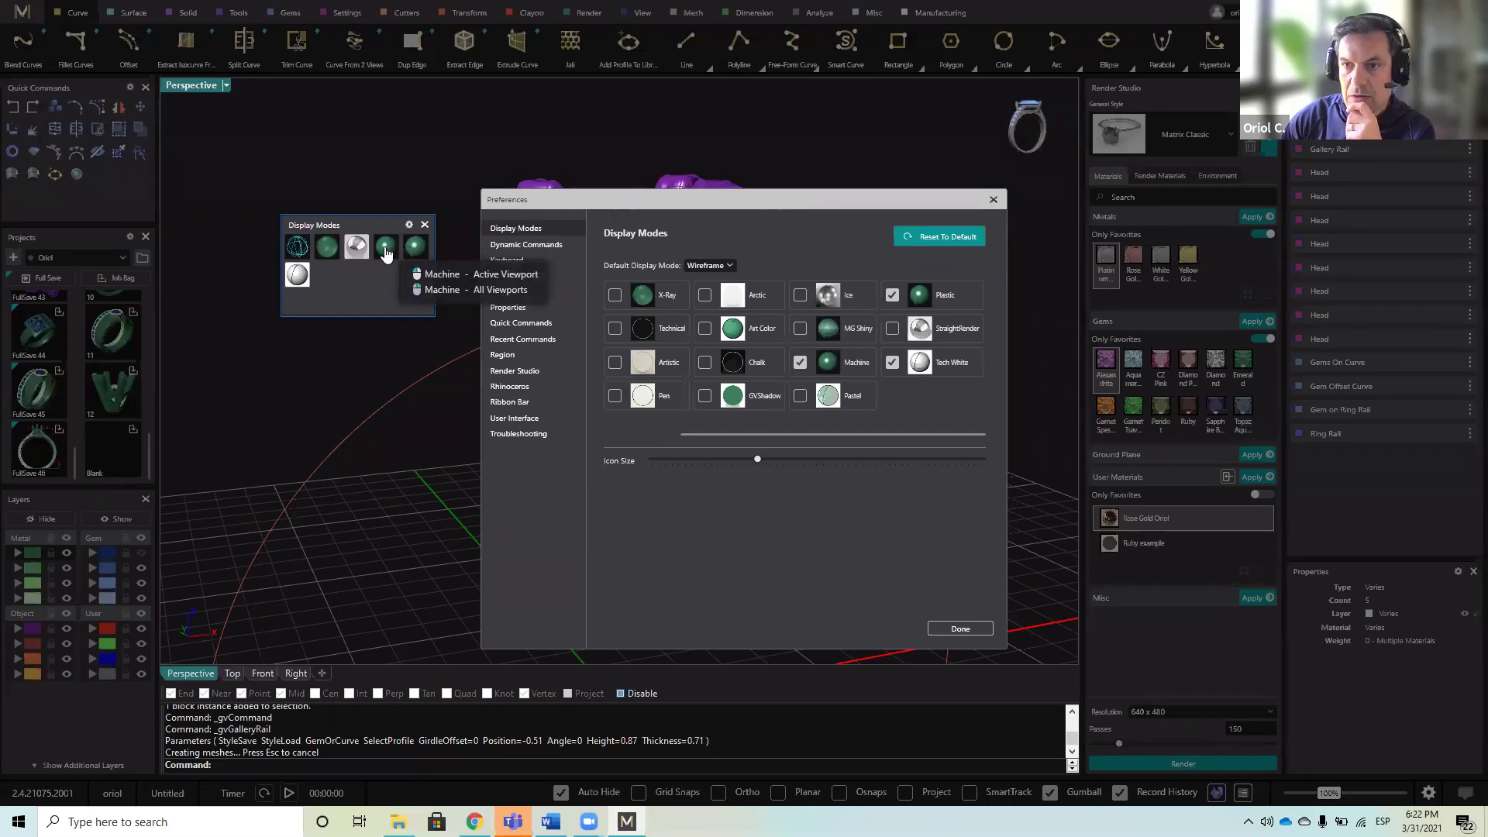
- Disable the Machine display mode again, close the preferences and dock the Display Modes palette back below the layers
{"action": "left_click", "coordinate": [800, 363]}
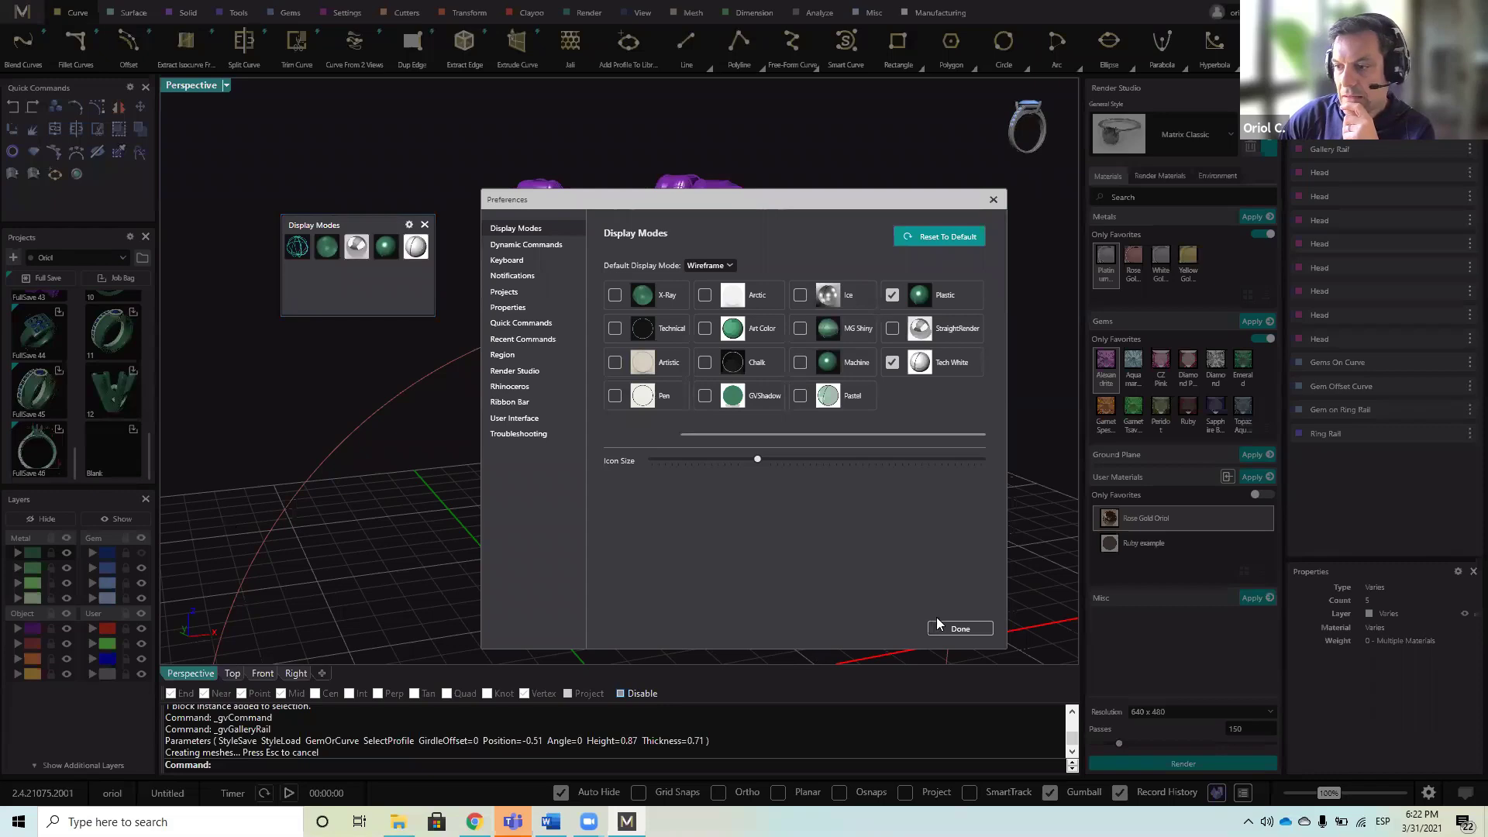
{"action": "left_click", "coordinate": [958, 627]}
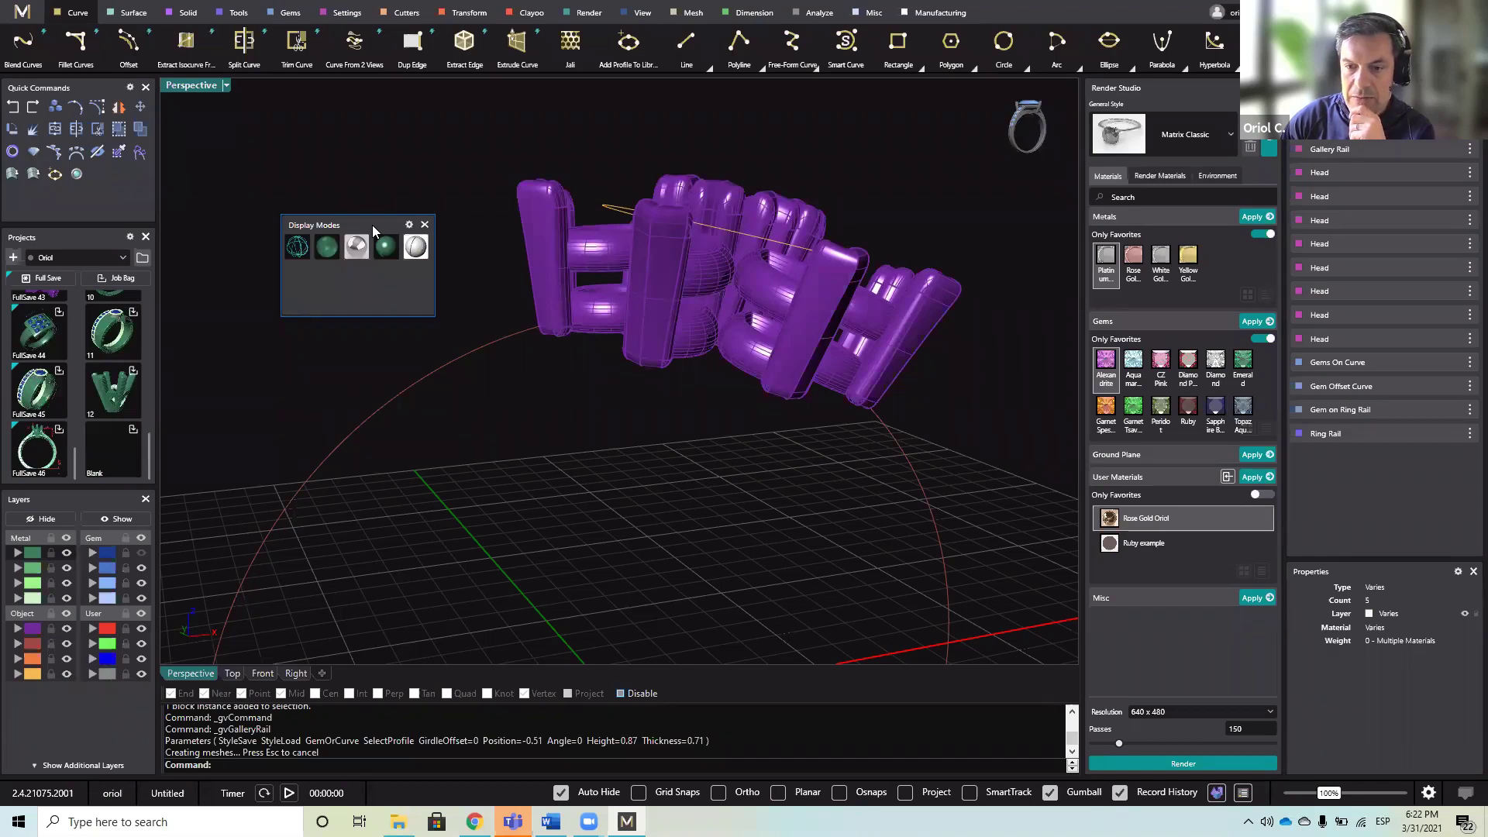
{"action": "left_click_drag", "start_coordinate": [372, 225], "coordinate": [116, 737]}
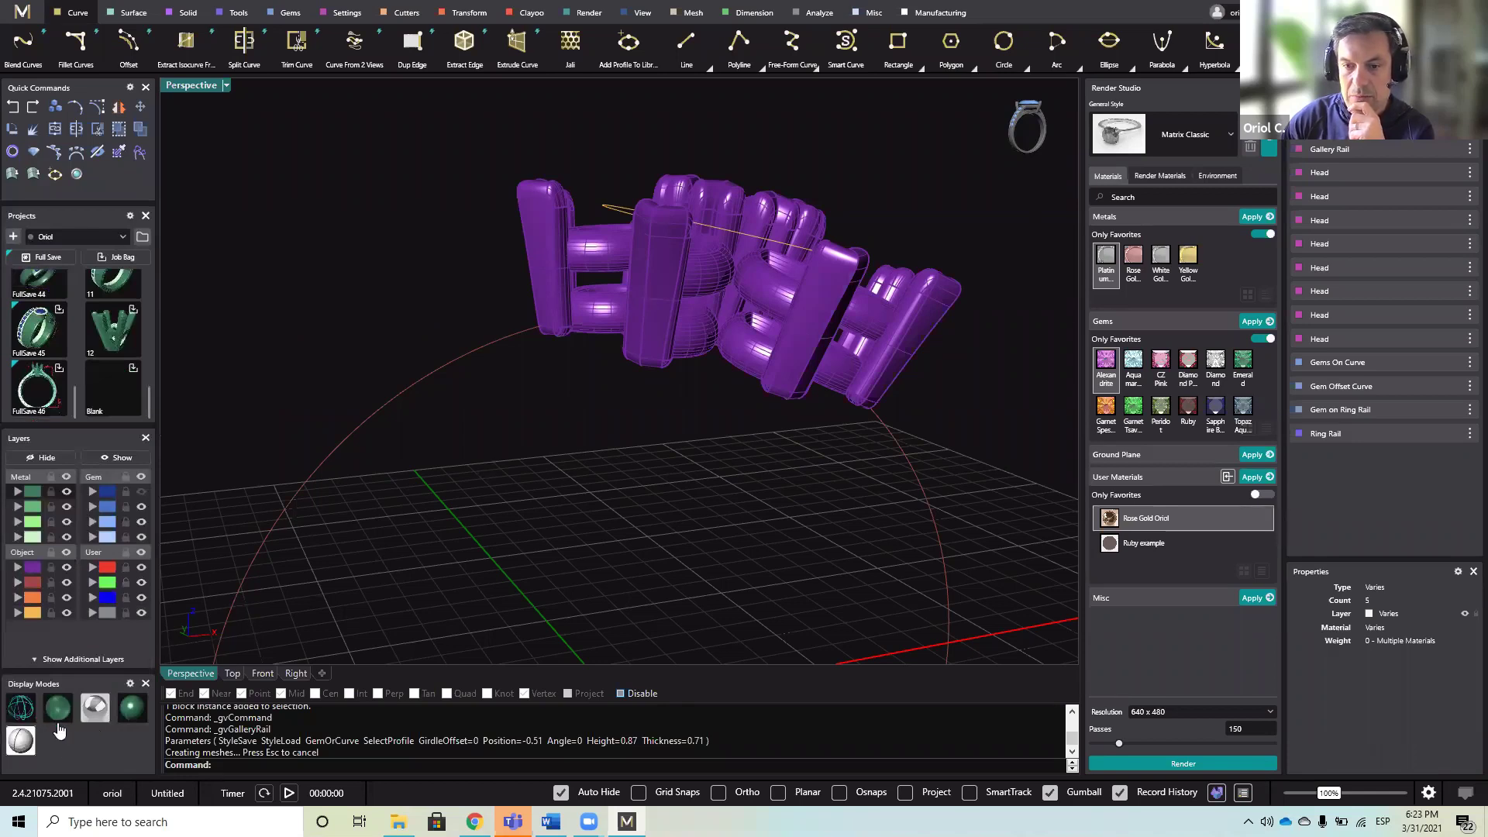
- Compare the setting in the Tech White and Rendered display modes, then return the viewport to Shaded
{"action": "left_click", "coordinate": [21, 740]}
{"action": "right_click_drag", "start_coordinate": [398, 482], "coordinate": [488, 417]}
{"action": "left_click", "coordinate": [96, 709]}
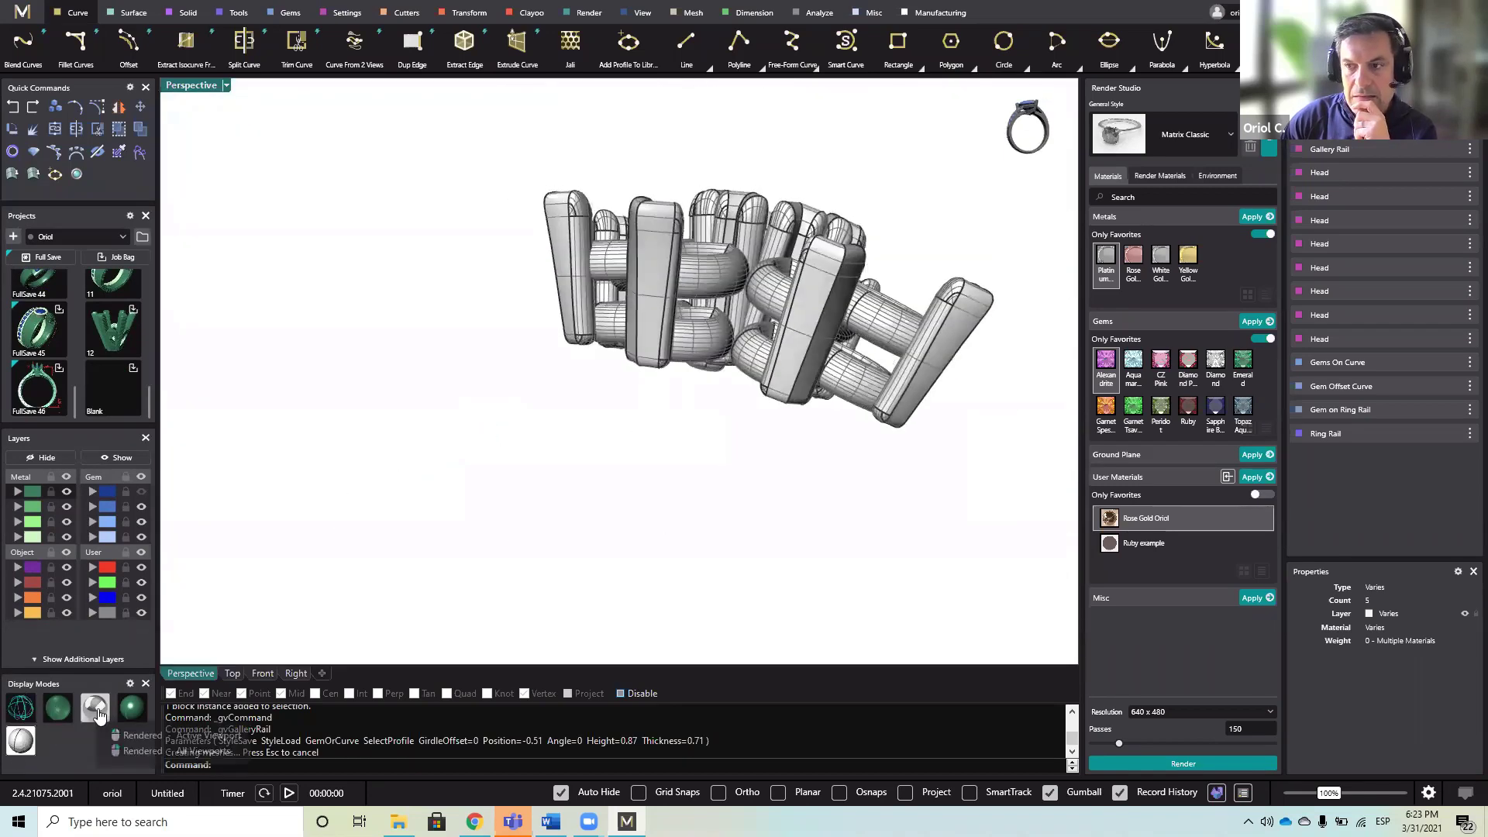
{"action": "scroll", "coordinate": [463, 467], "scroll_direction": "up", "scroll_amount": 3}
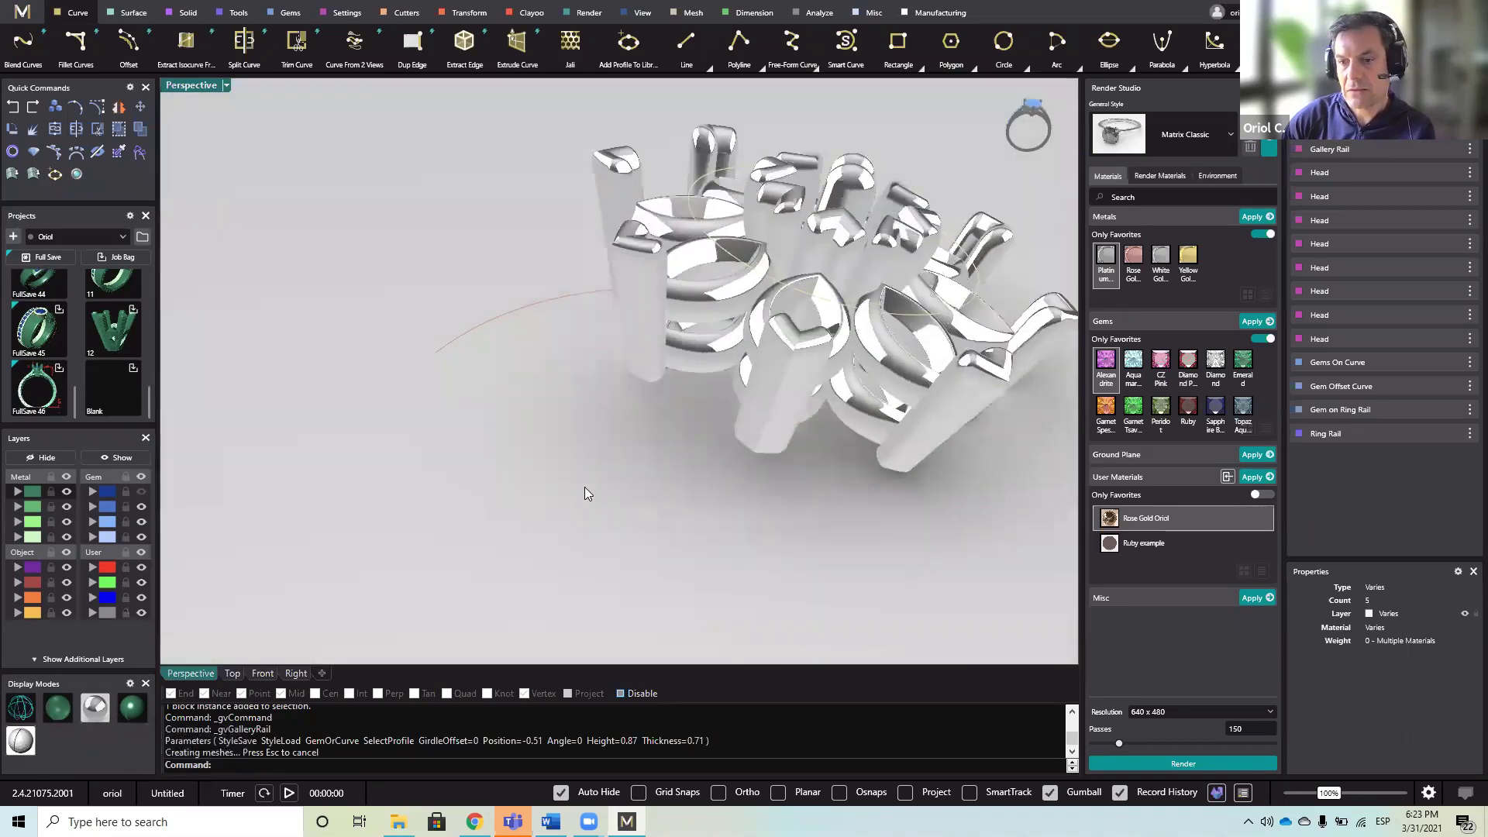
{"action": "right_click_drag", "start_coordinate": [585, 490], "coordinate": [334, 547]}
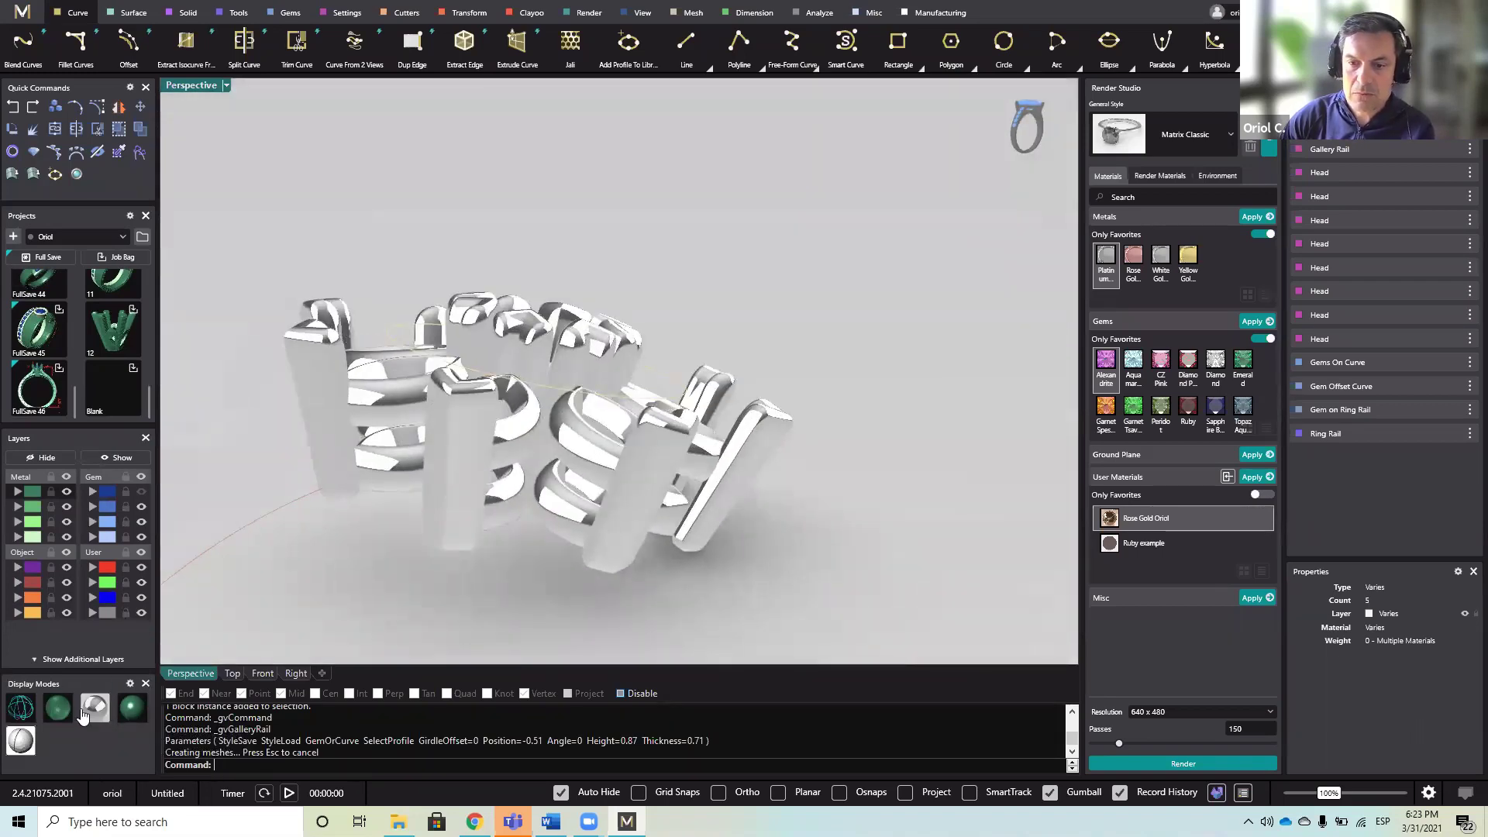
{"action": "mouse_move", "coordinate": [58, 712]}
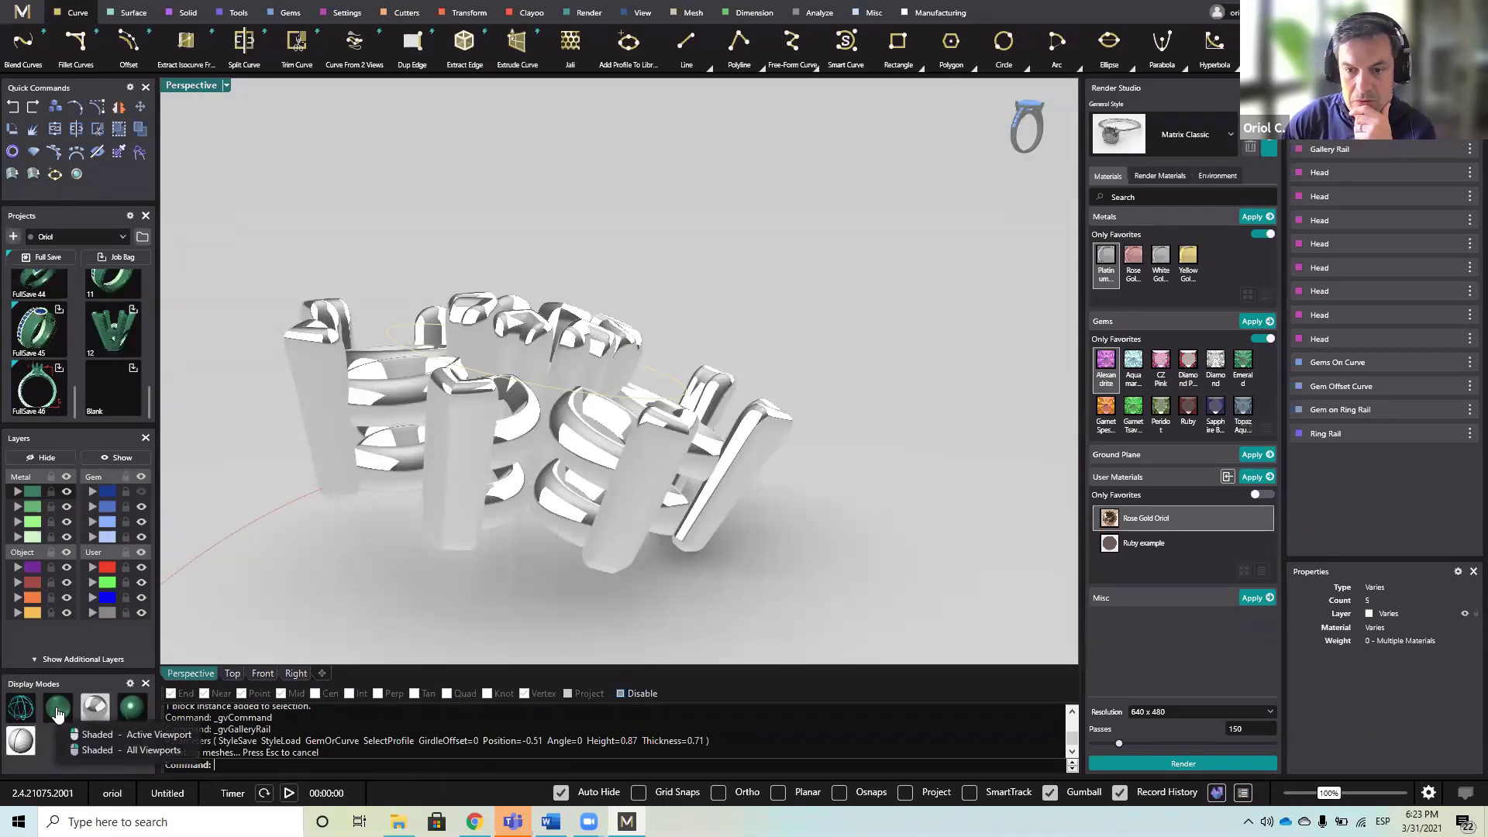
{"action": "left_click", "coordinate": [57, 710]}
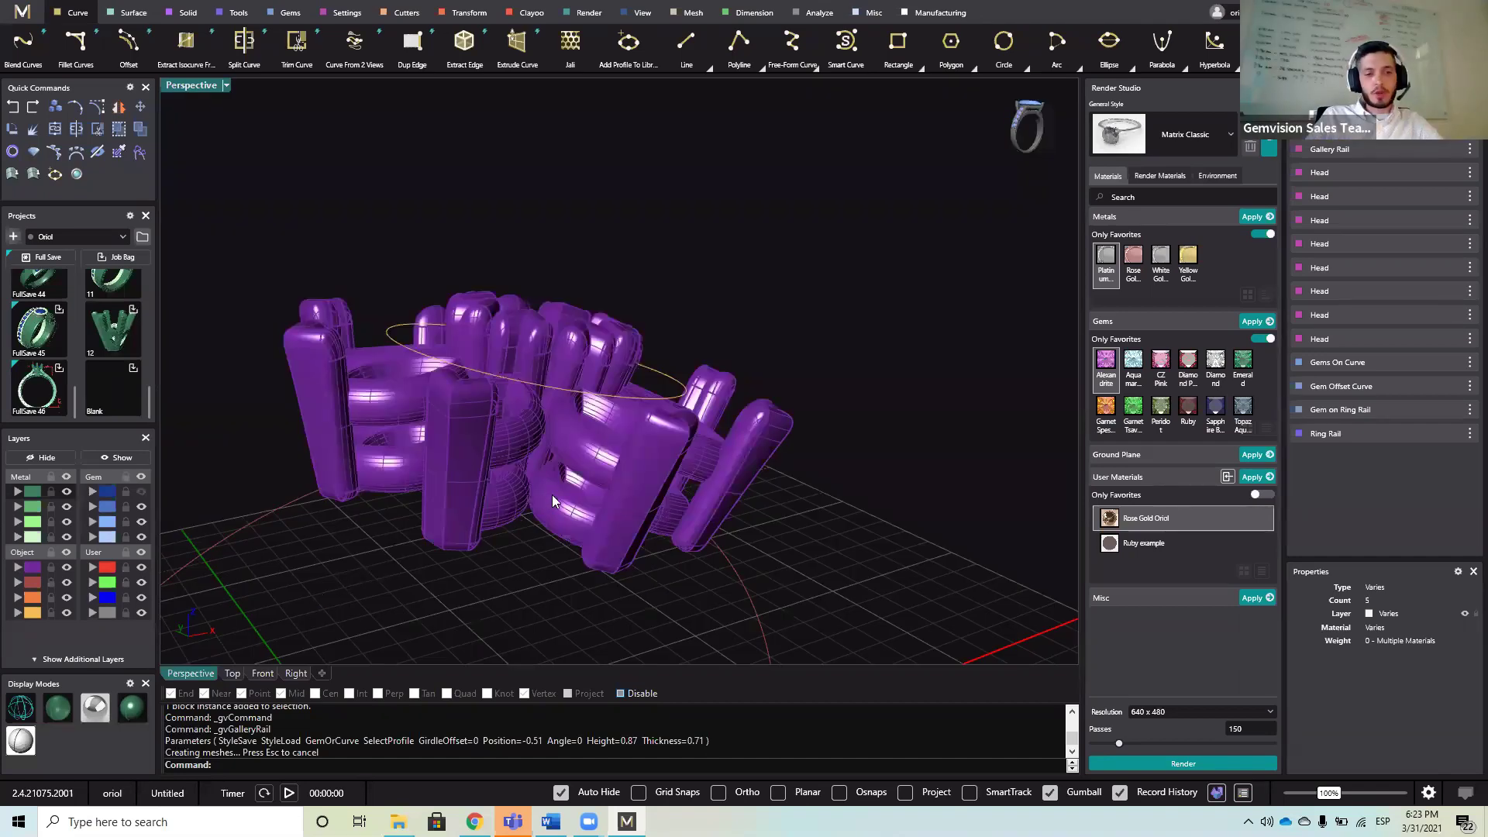
- Examine the gallery rail between the heads from above and show the hidden gem layer again
{"action": "right_click_drag", "start_coordinate": [500, 508], "coordinate": [530, 502]}
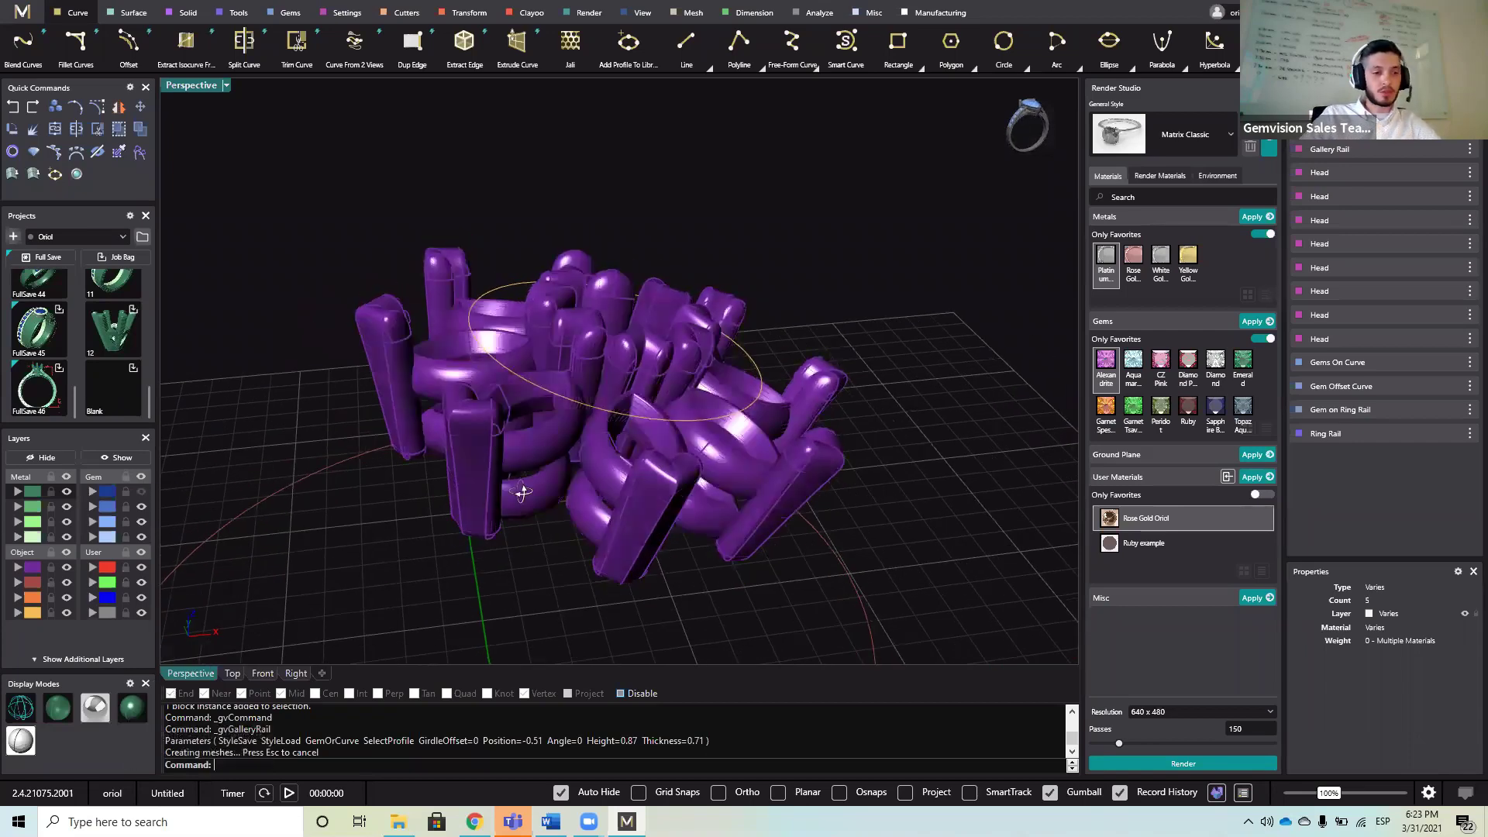
{"action": "right_click_drag", "start_coordinate": [524, 493], "coordinate": [642, 467]}
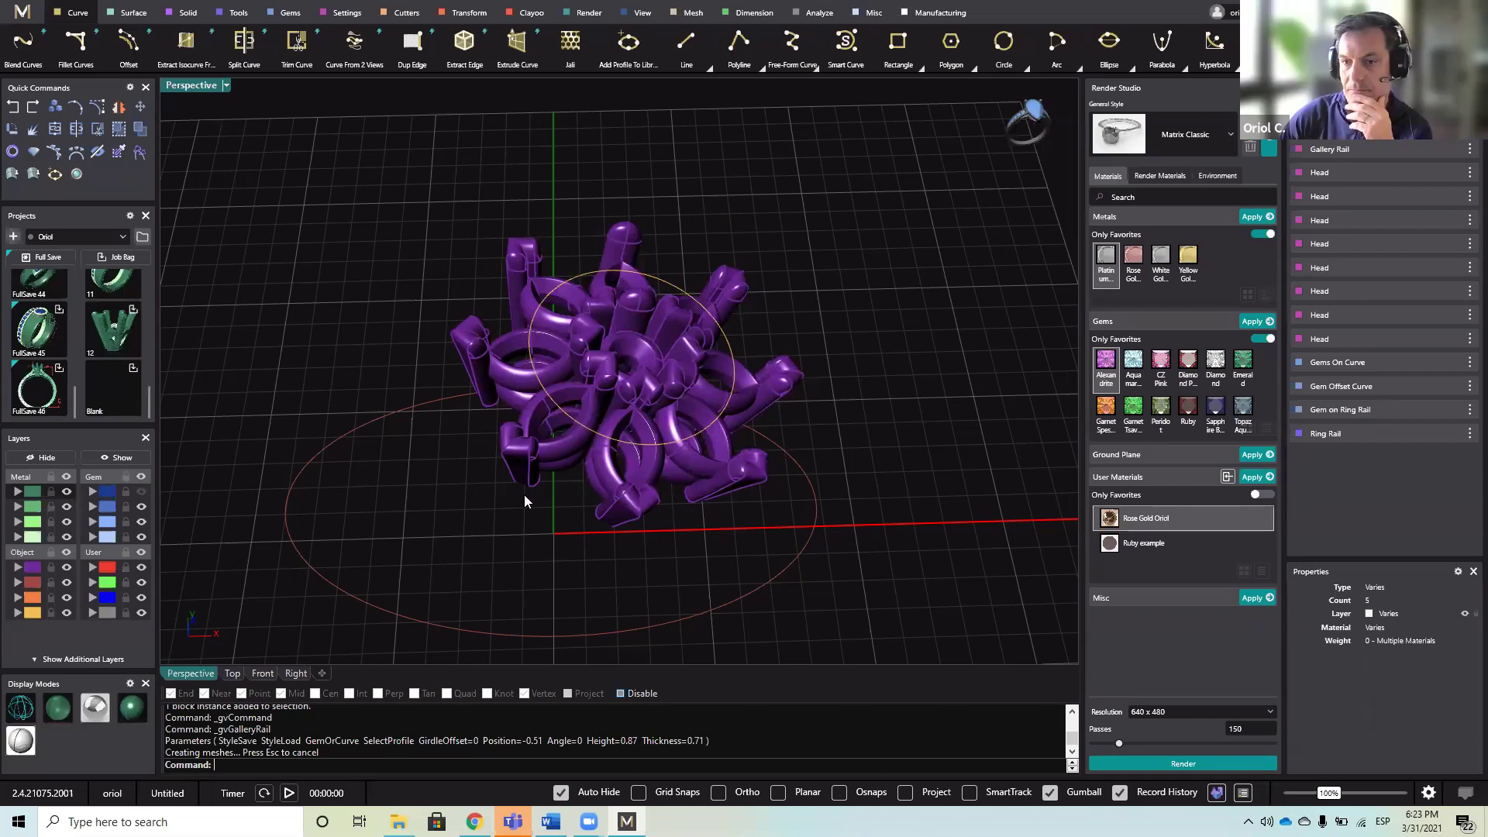
{"action": "left_click", "coordinate": [141, 491]}
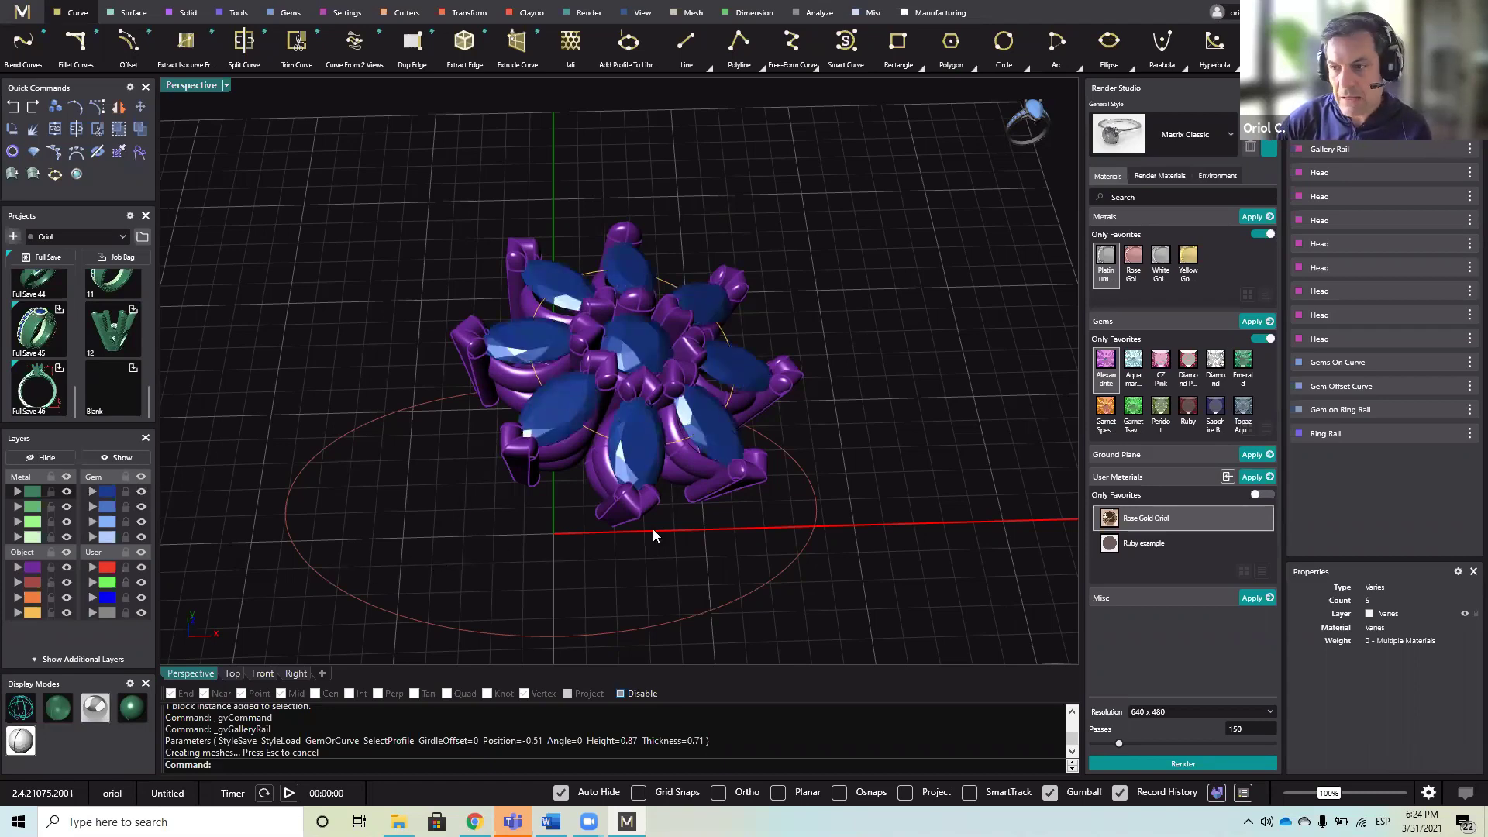
- Set the center gem's location on the ring rail to 0
{"action": "right_click_drag", "start_coordinate": [653, 528], "coordinate": [648, 395]}
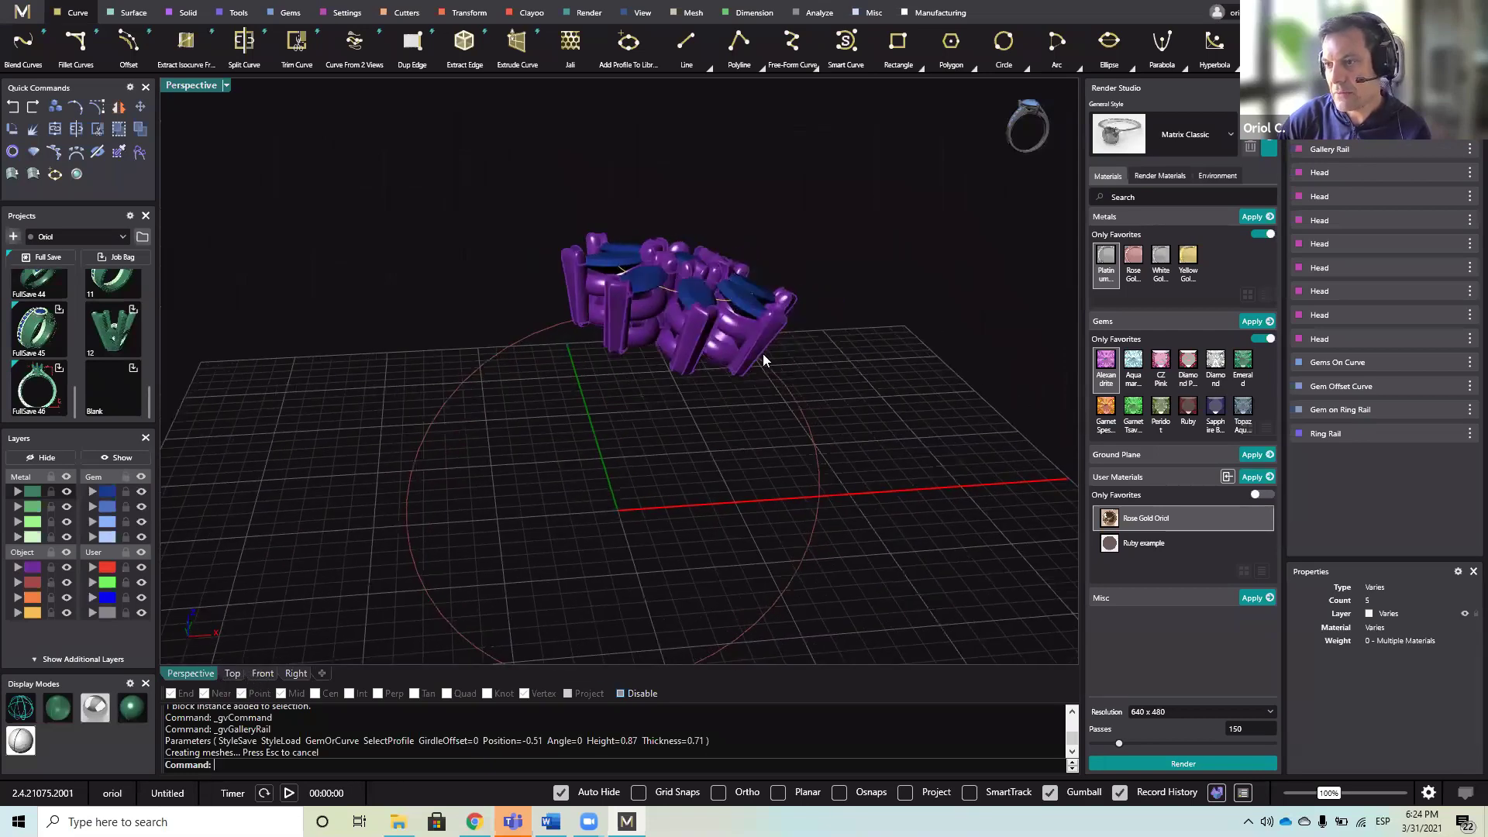
{"action": "right_click_drag", "start_coordinate": [762, 358], "coordinate": [891, 377]}
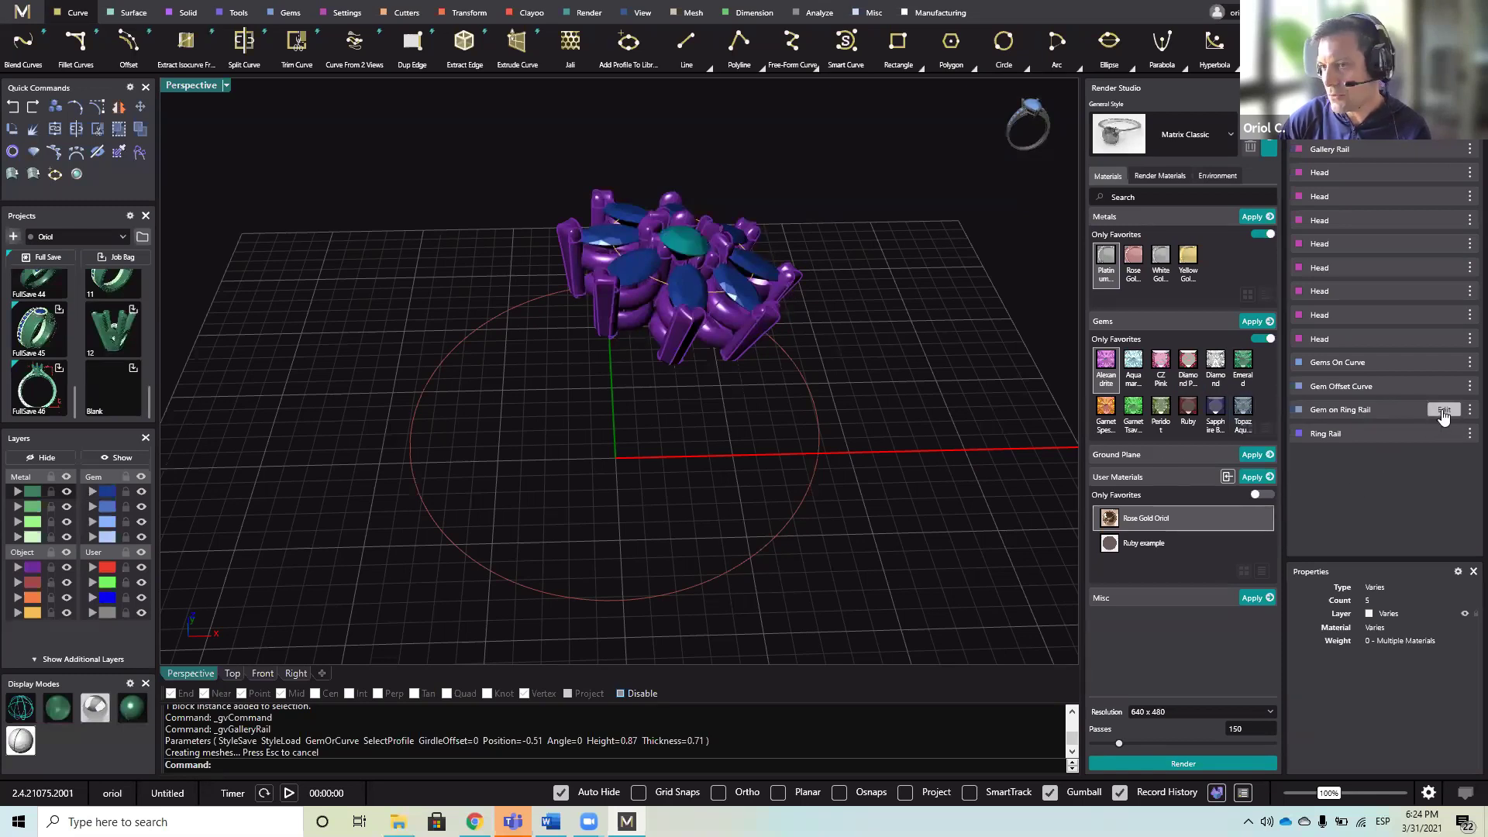
{"action": "left_click", "coordinate": [1433, 410]}
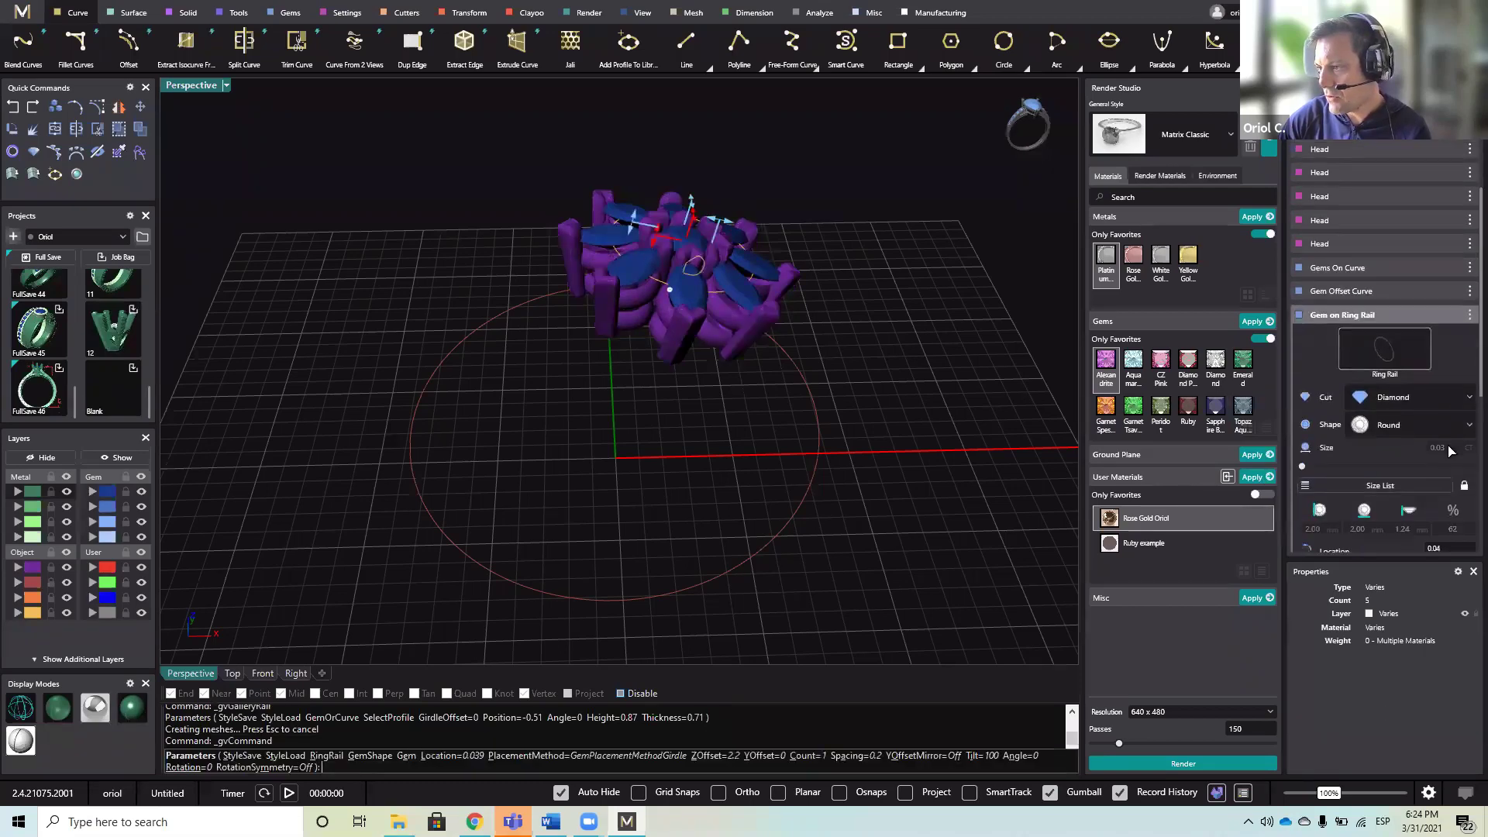
{"action": "scroll", "coordinate": [1451, 453], "scroll_direction": "down", "scroll_amount": 1}
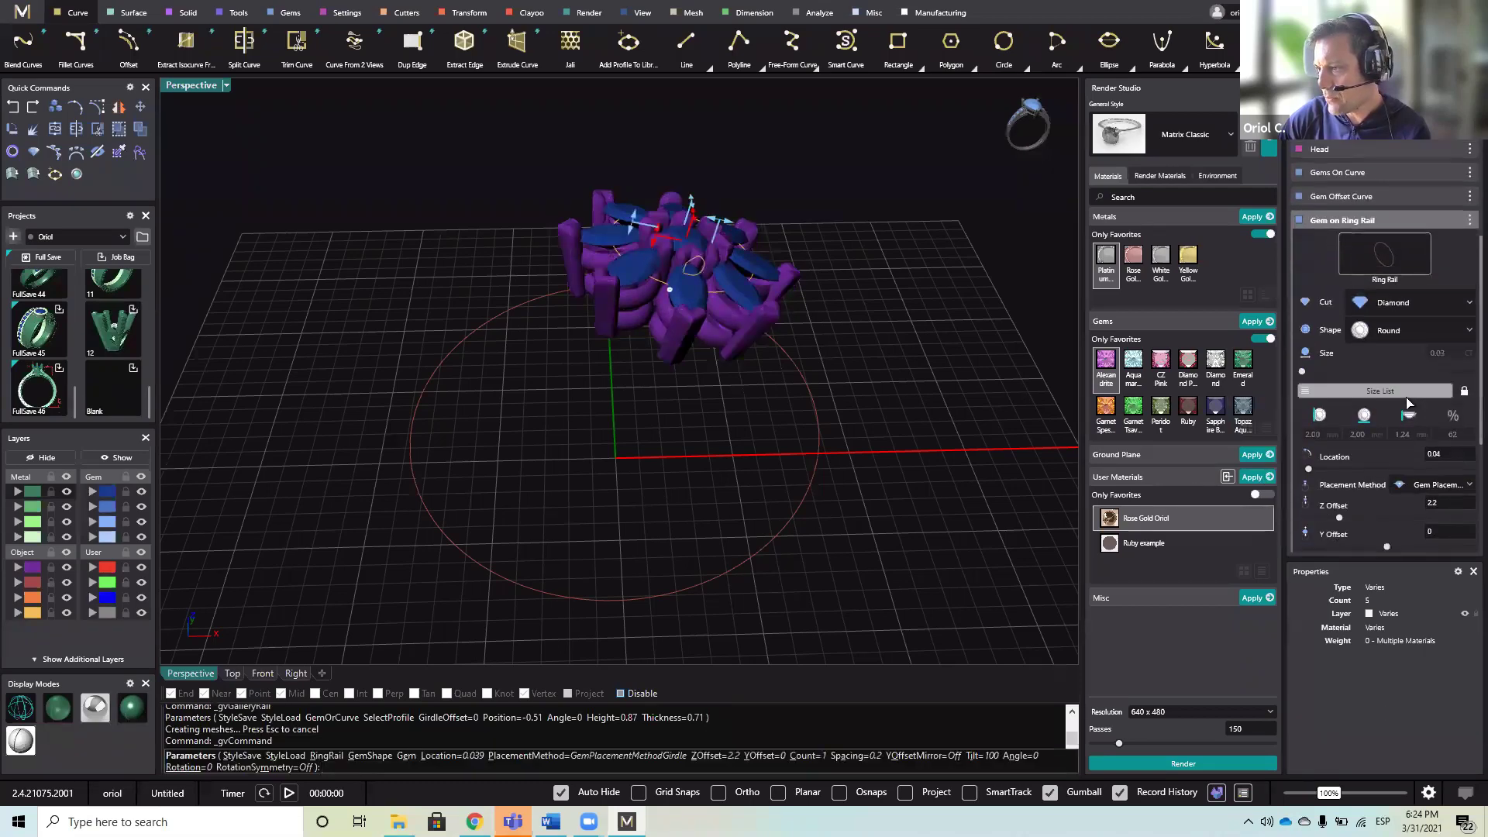
{"action": "left_click", "coordinate": [1444, 455]}
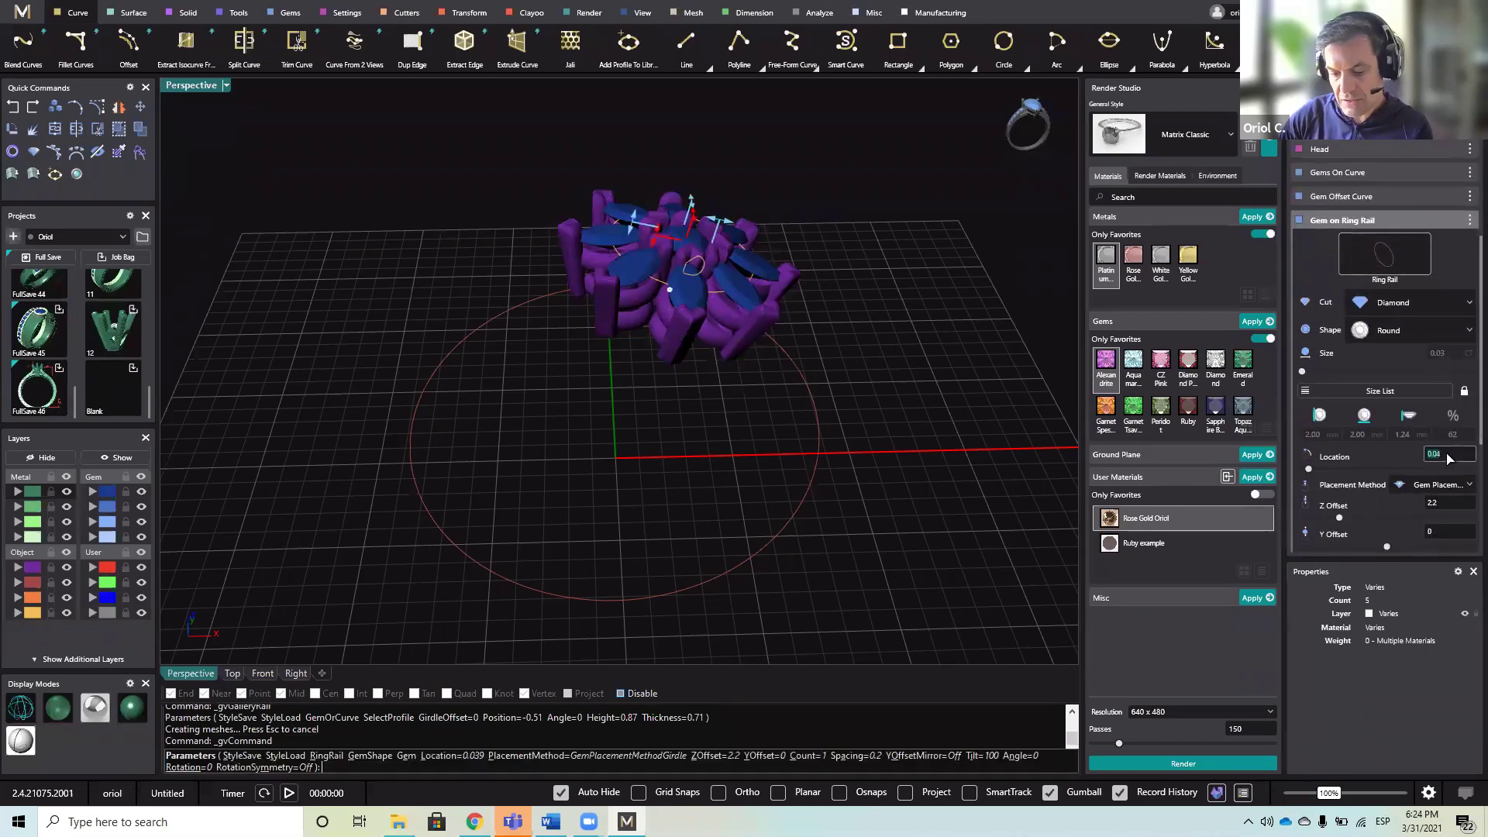
{"action": "type", "text": "0"}
{"action": "key", "text": "Return"}
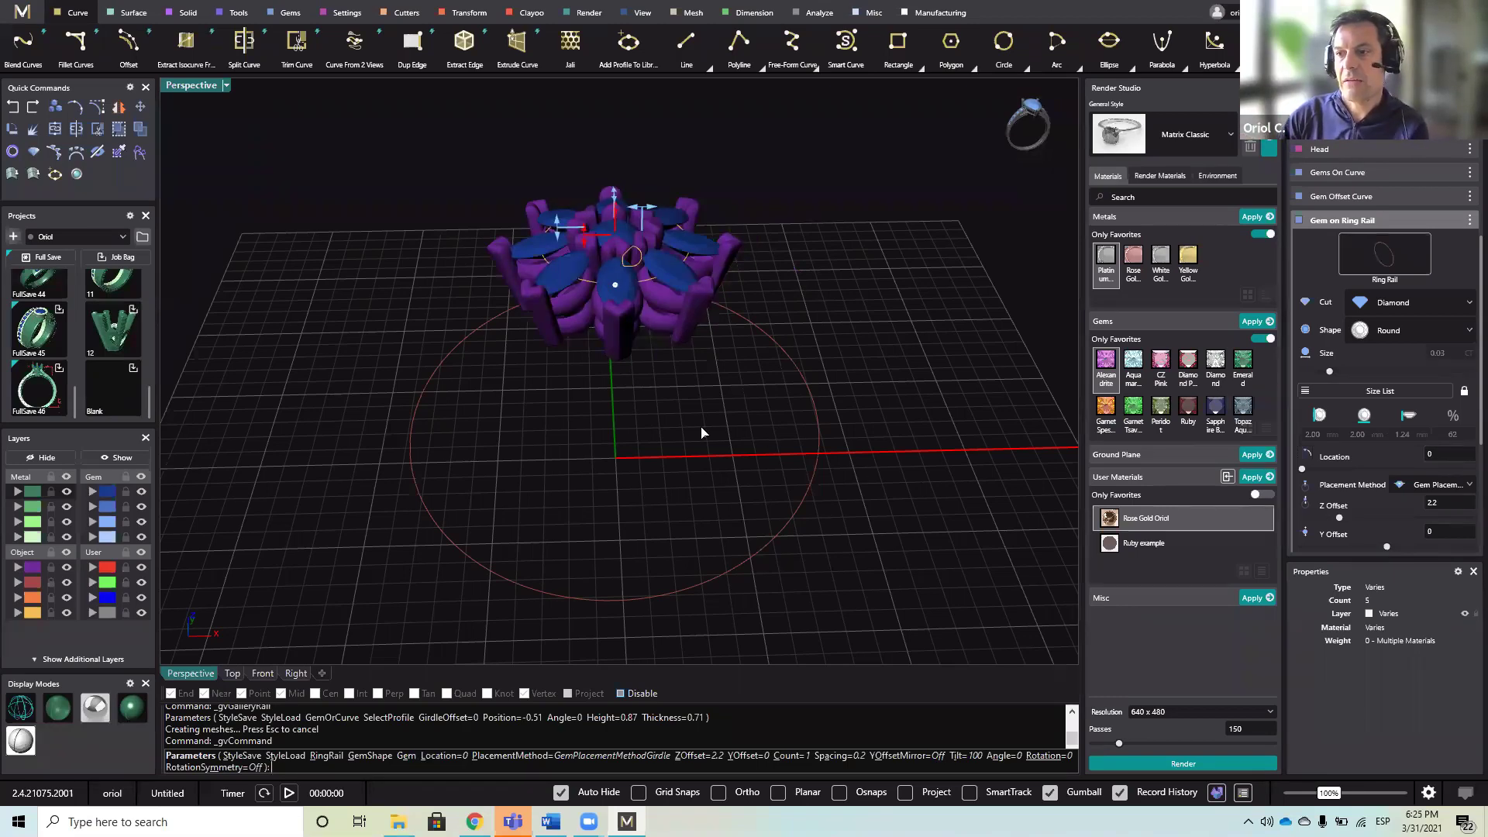
{"action": "right_click_drag", "start_coordinate": [675, 482], "coordinate": [700, 528]}
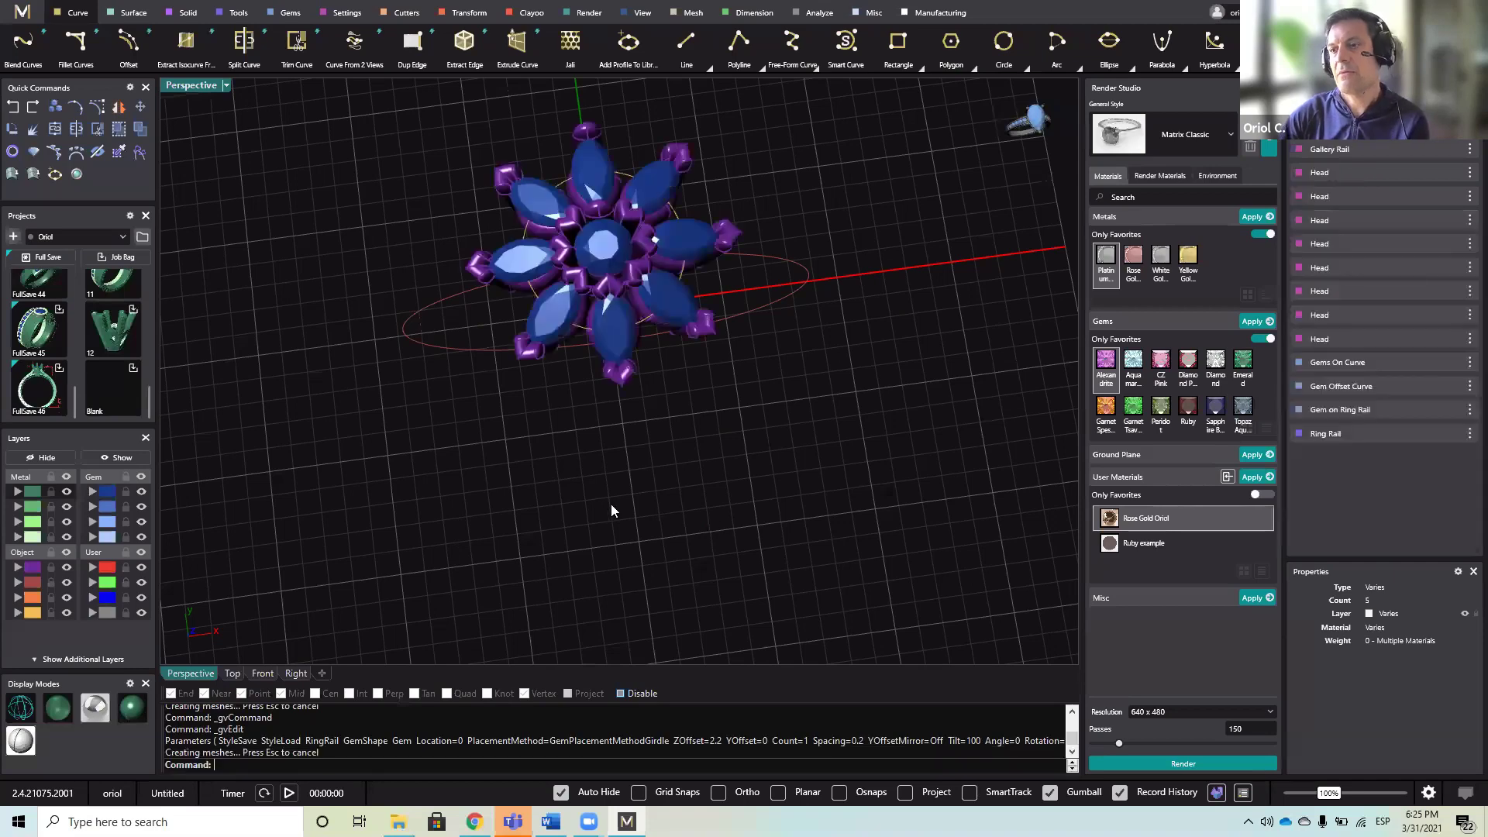
- Create an outside ring rail around the ring rail with the side thickness and bottom thickness set to 1.5 mm
{"action": "right_click_drag", "start_coordinate": [611, 504], "coordinate": [364, 333]}
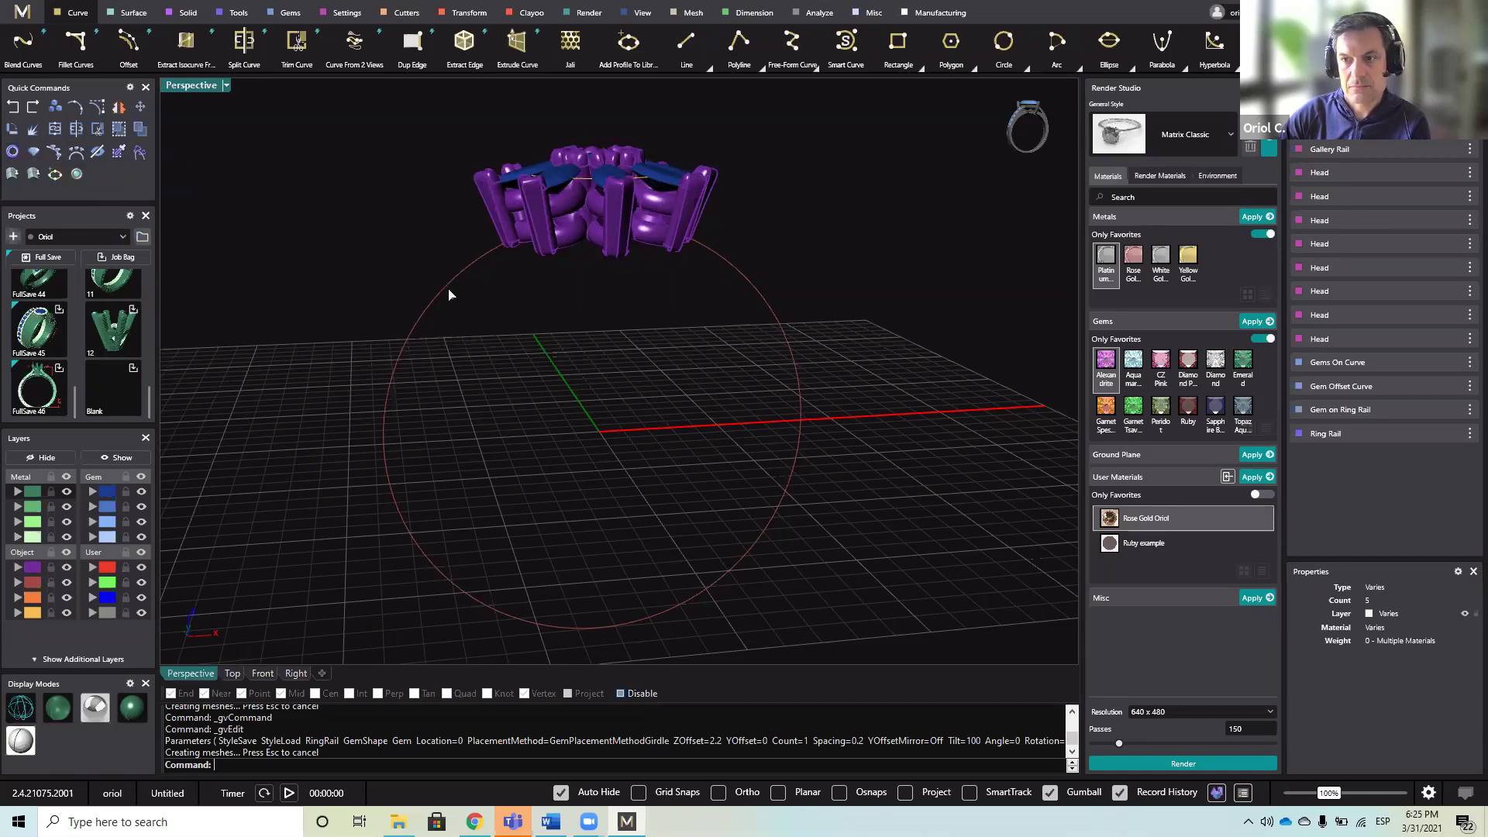
{"action": "left_click", "coordinate": [514, 325]}
{"action": "scroll", "coordinate": [996, 359], "scroll_direction": "down", "scroll_amount": 5}
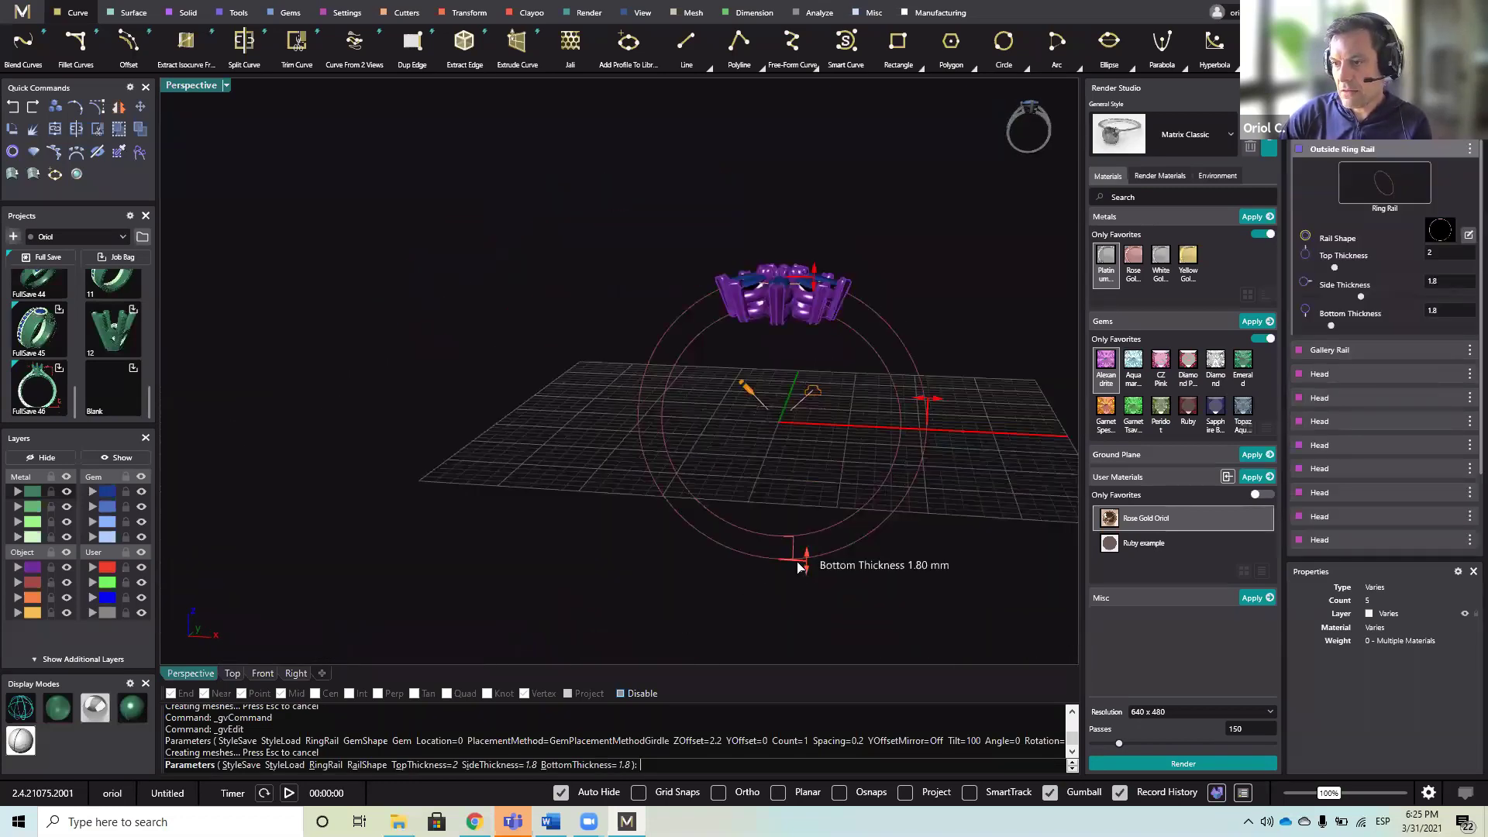
{"action": "left_click_drag", "start_coordinate": [798, 558], "coordinate": [802, 562]}
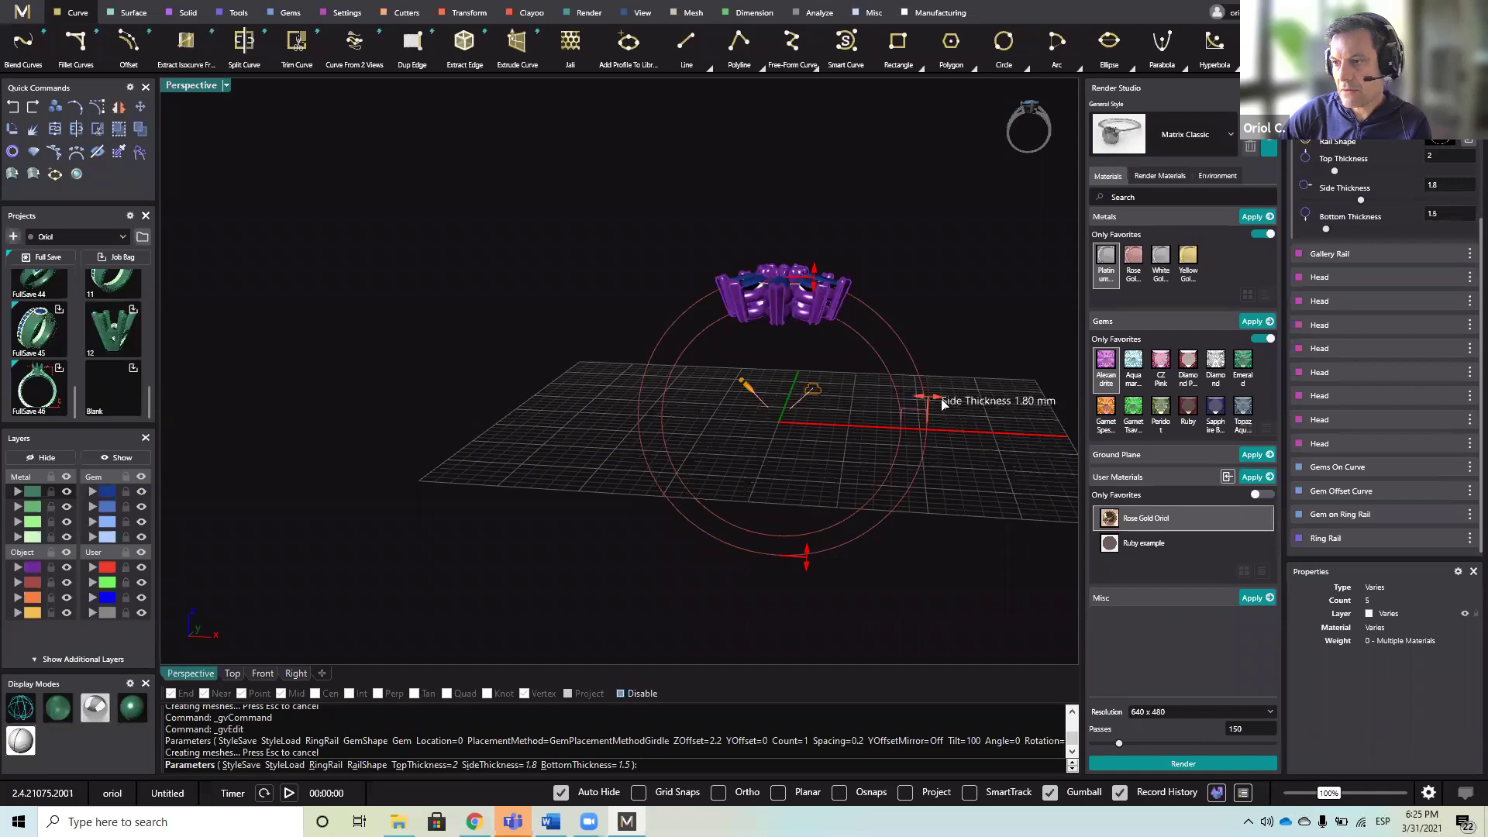
{"action": "left_click_drag", "start_coordinate": [927, 402], "coordinate": [924, 401]}
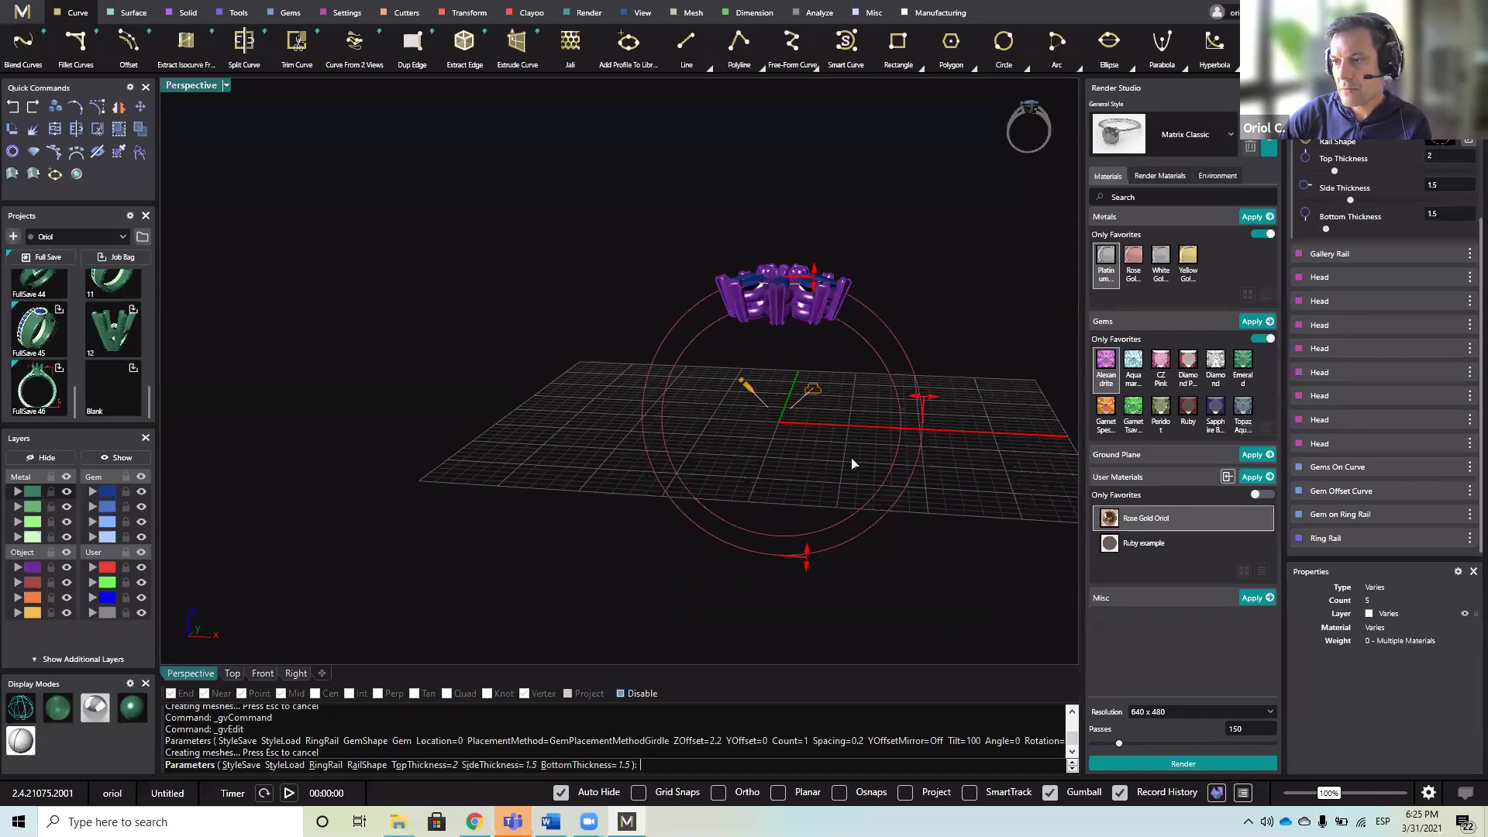
{"action": "right_click_drag", "start_coordinate": [872, 434], "coordinate": [845, 462]}
{"action": "right_click", "coordinate": [965, 516]}
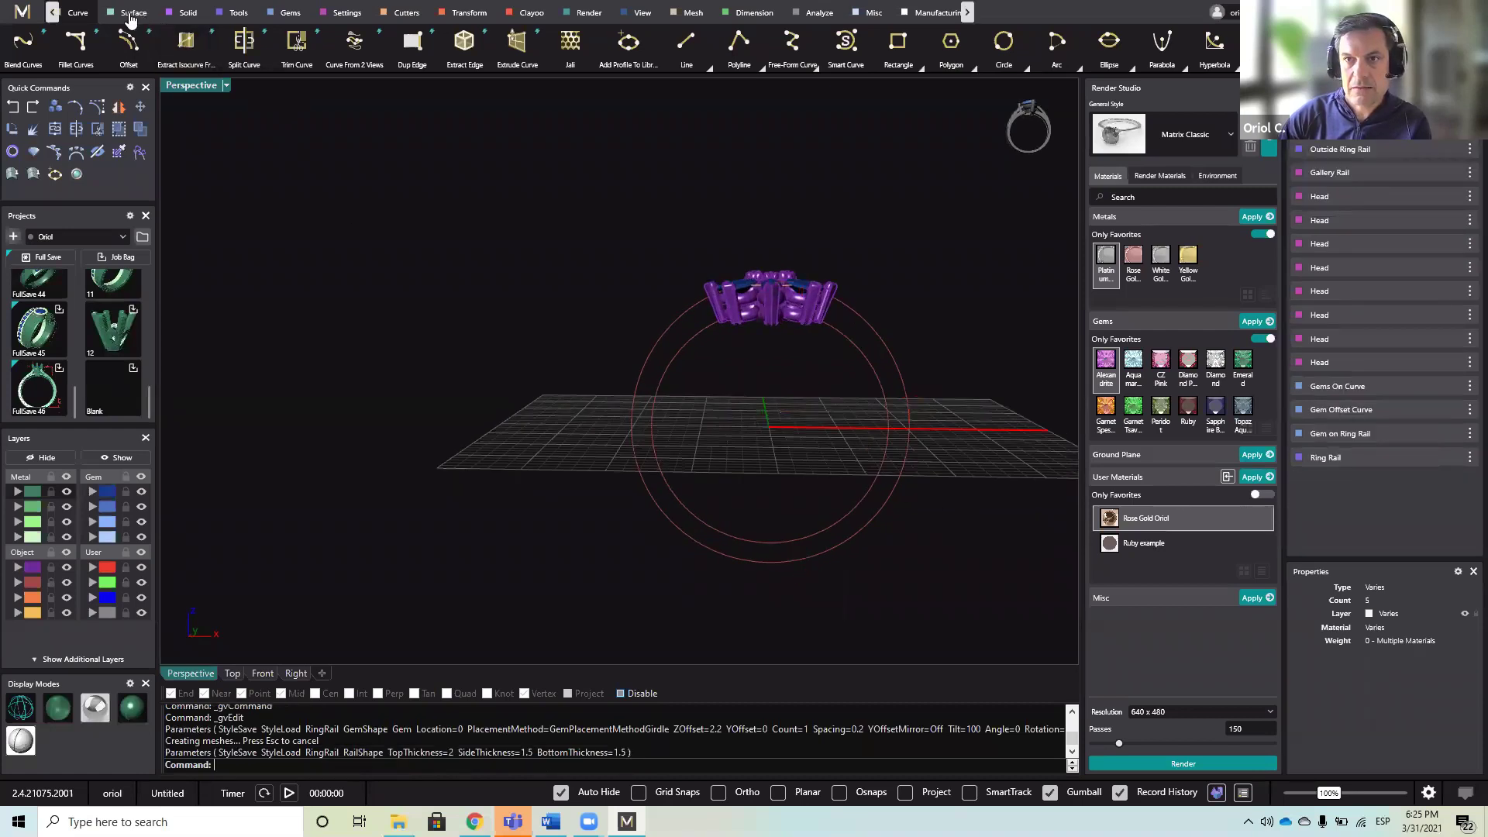
{"action": "left_click", "coordinate": [239, 12]}
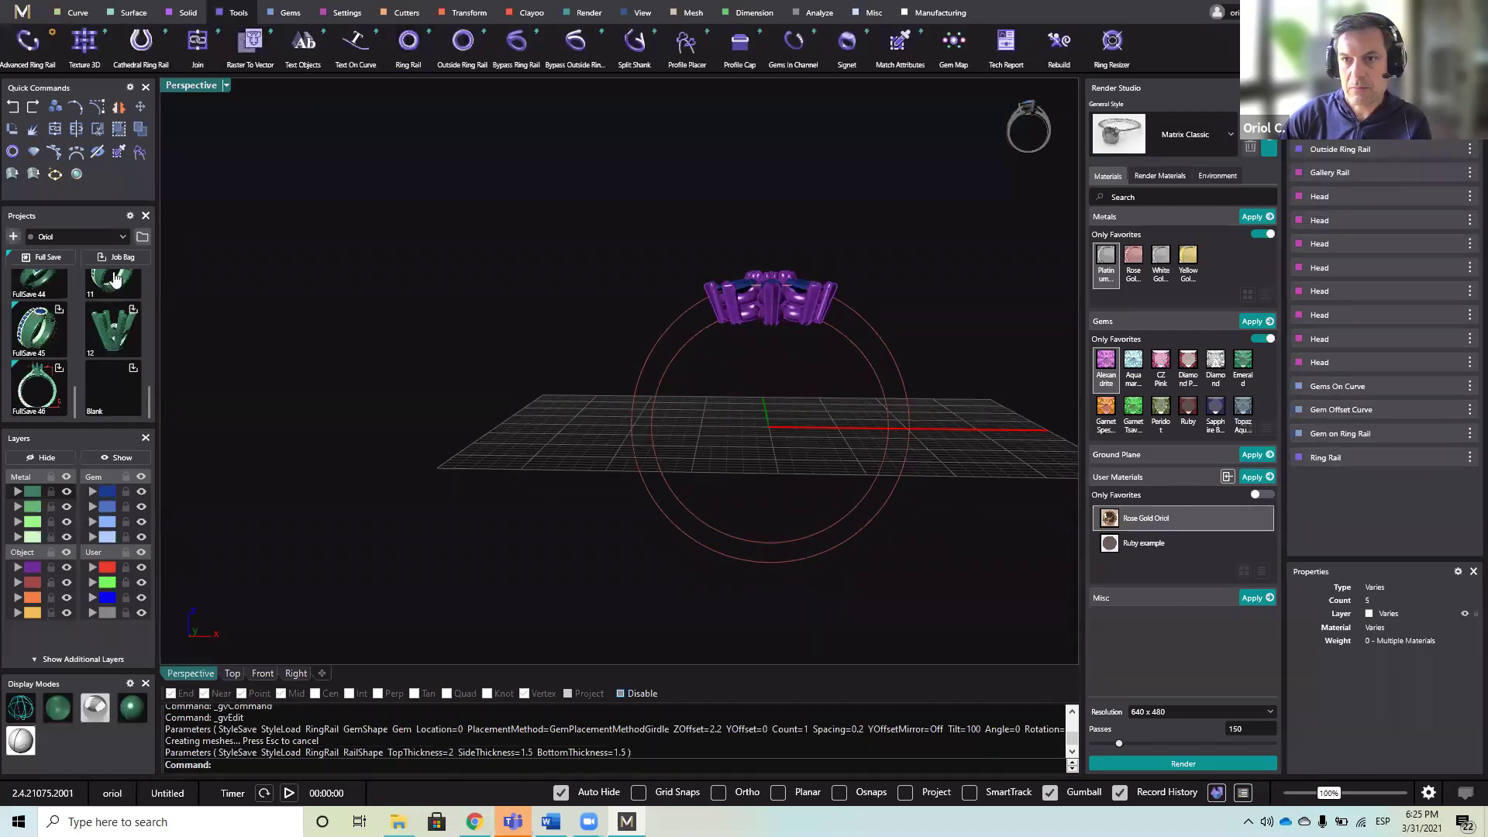
{"action": "left_click", "coordinate": [139, 155]}
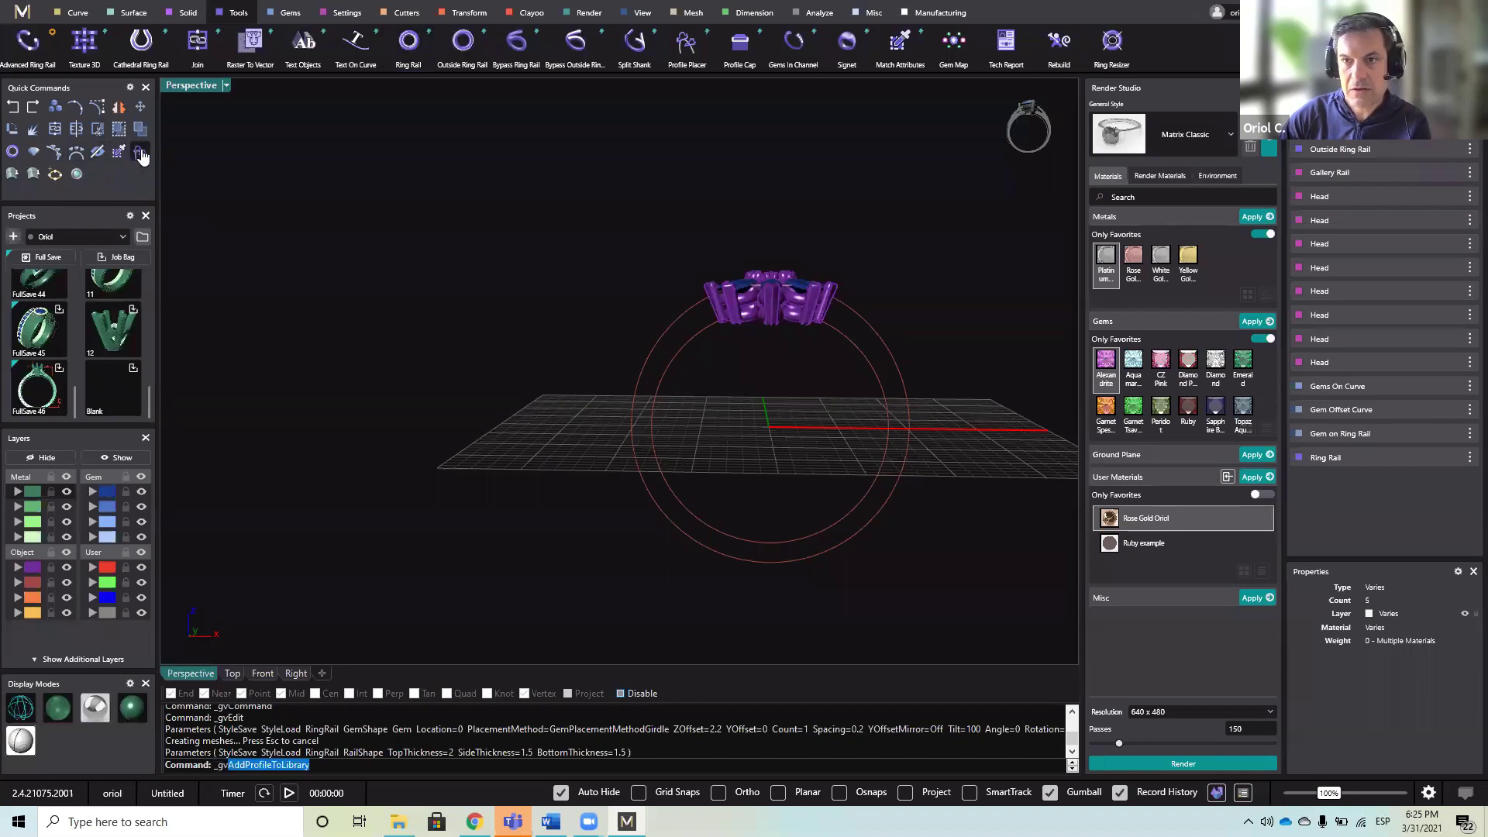
{"action": "left_click", "coordinate": [861, 357]}
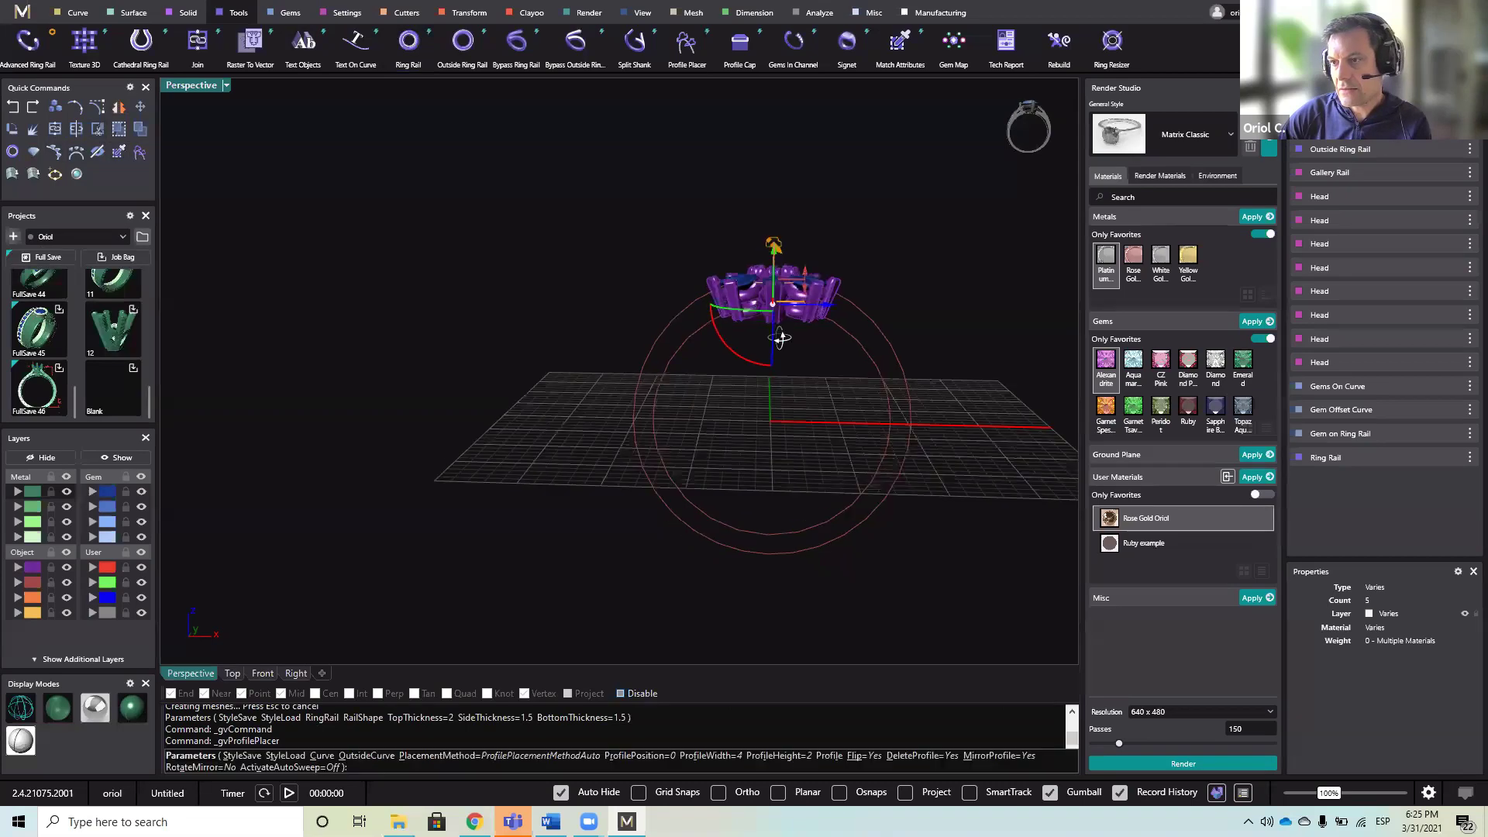
{"action": "scroll", "coordinate": [773, 300], "scroll_direction": "up", "scroll_amount": 3}
{"action": "left_click_drag", "start_coordinate": [773, 300], "coordinate": [886, 326]}
{"action": "right_click_drag", "start_coordinate": [948, 364], "coordinate": [473, 407]}
{"action": "left_click", "coordinate": [1441, 241]}
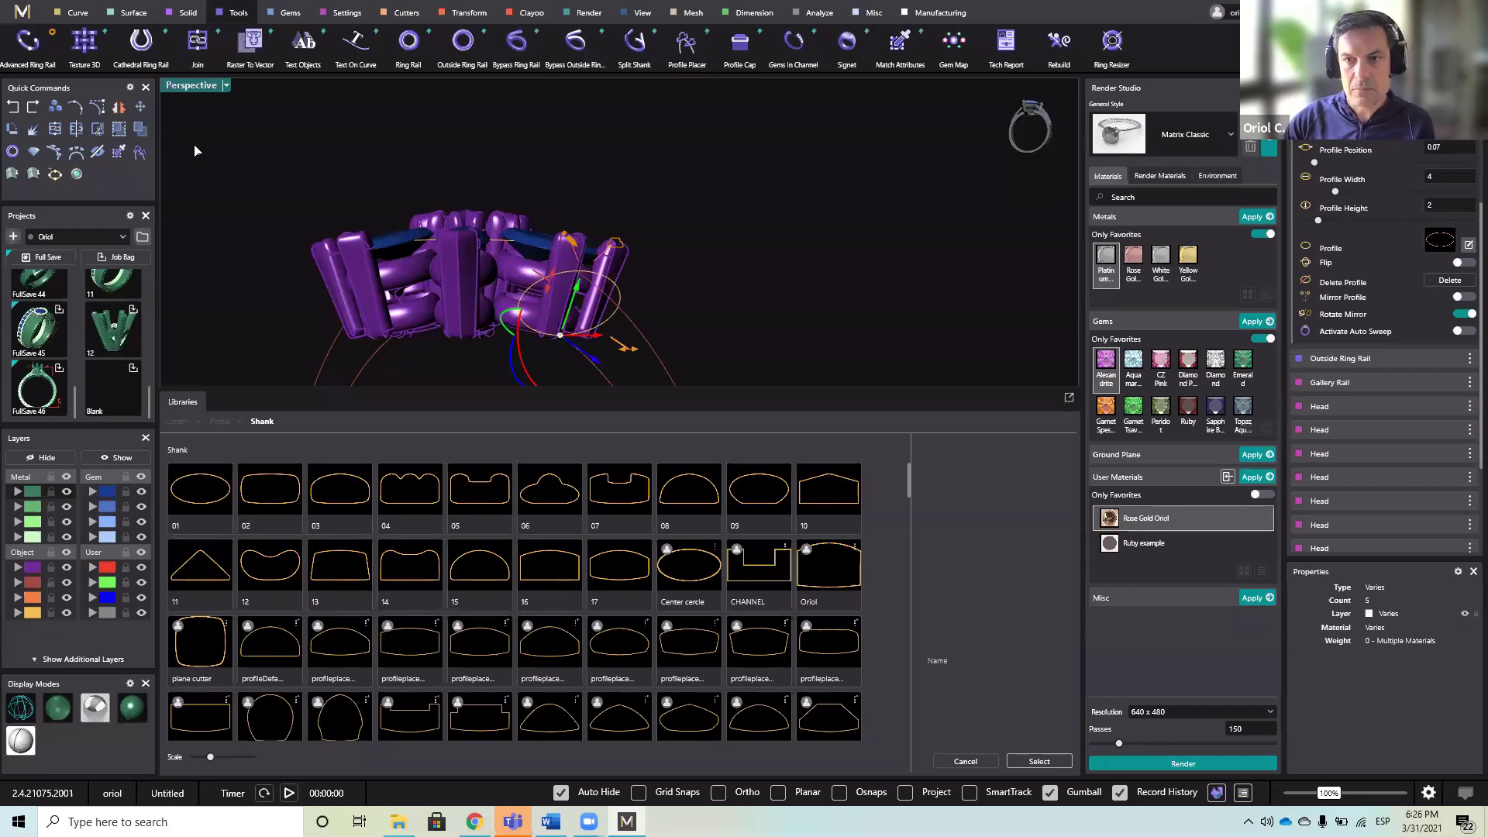
- Abort the profile placement to view the Matrix Legacy Migration Wizard's import options, and close both the wizard and the profile library
{"action": "left_click", "coordinate": [23, 13]}
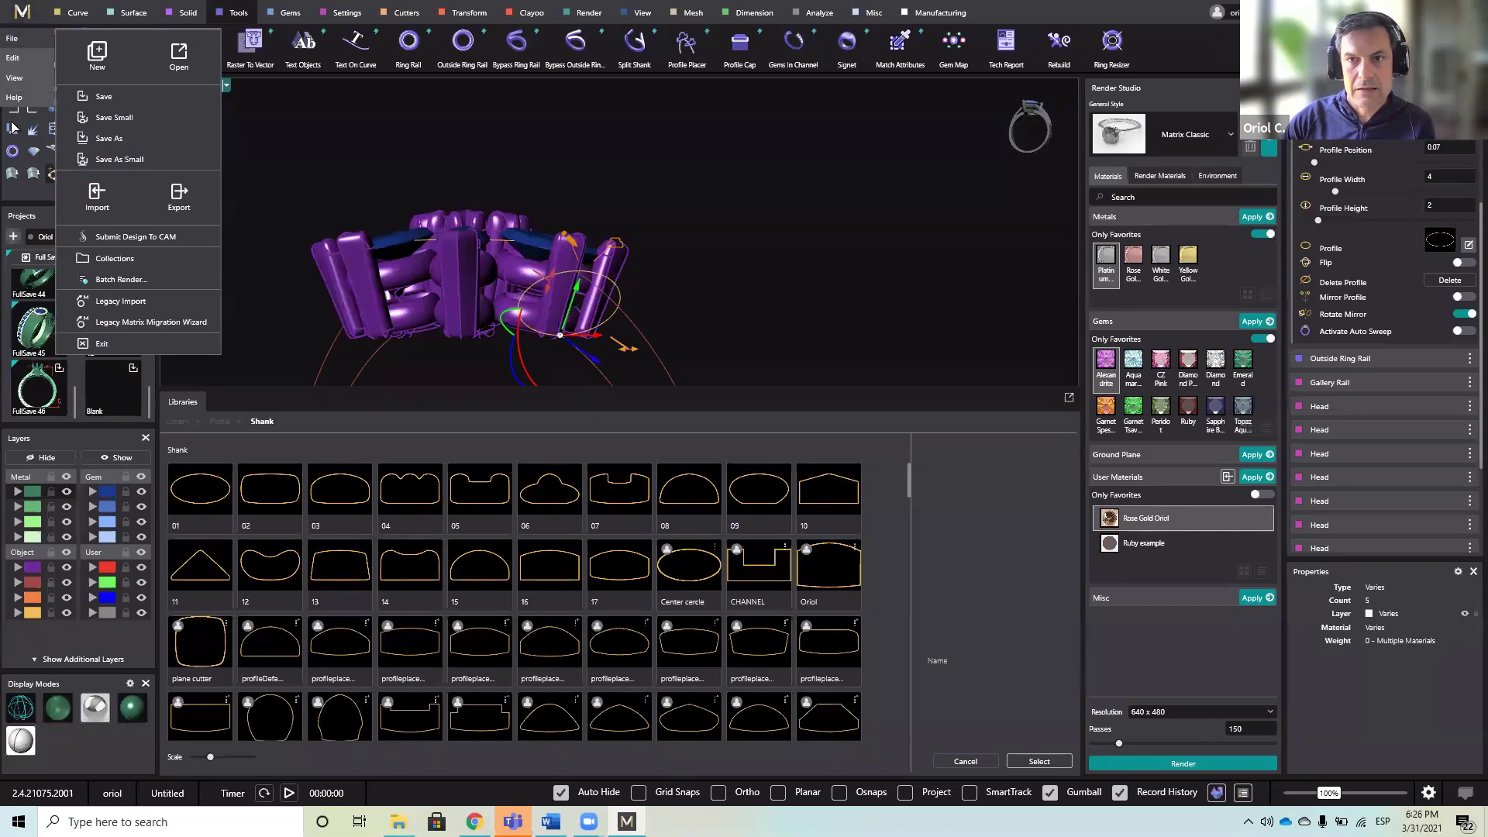
{"action": "left_click", "coordinate": [23, 14]}
{"action": "left_click", "coordinate": [22, 14]}
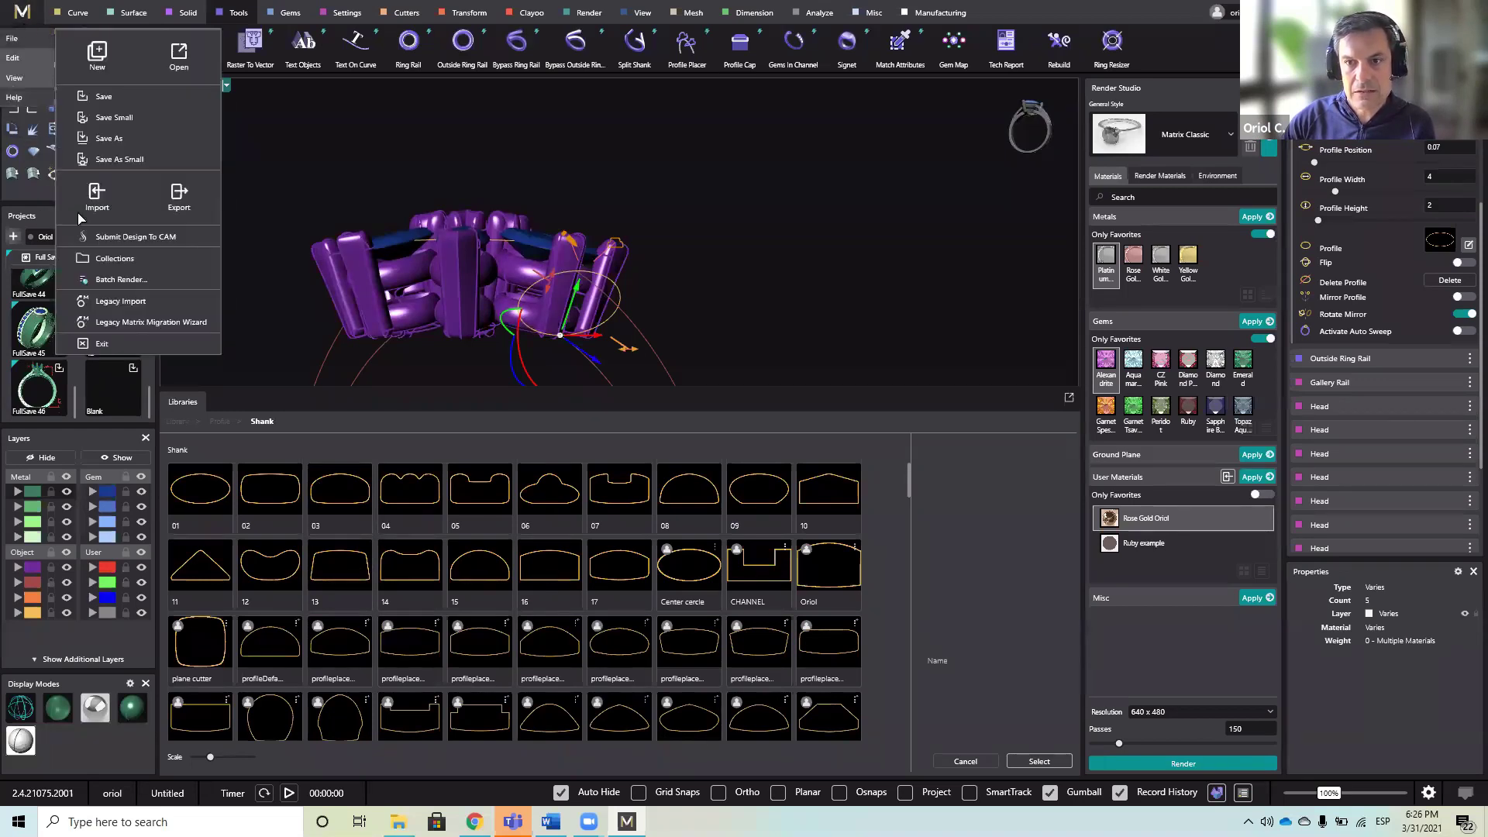
{"action": "left_click", "coordinate": [138, 322]}
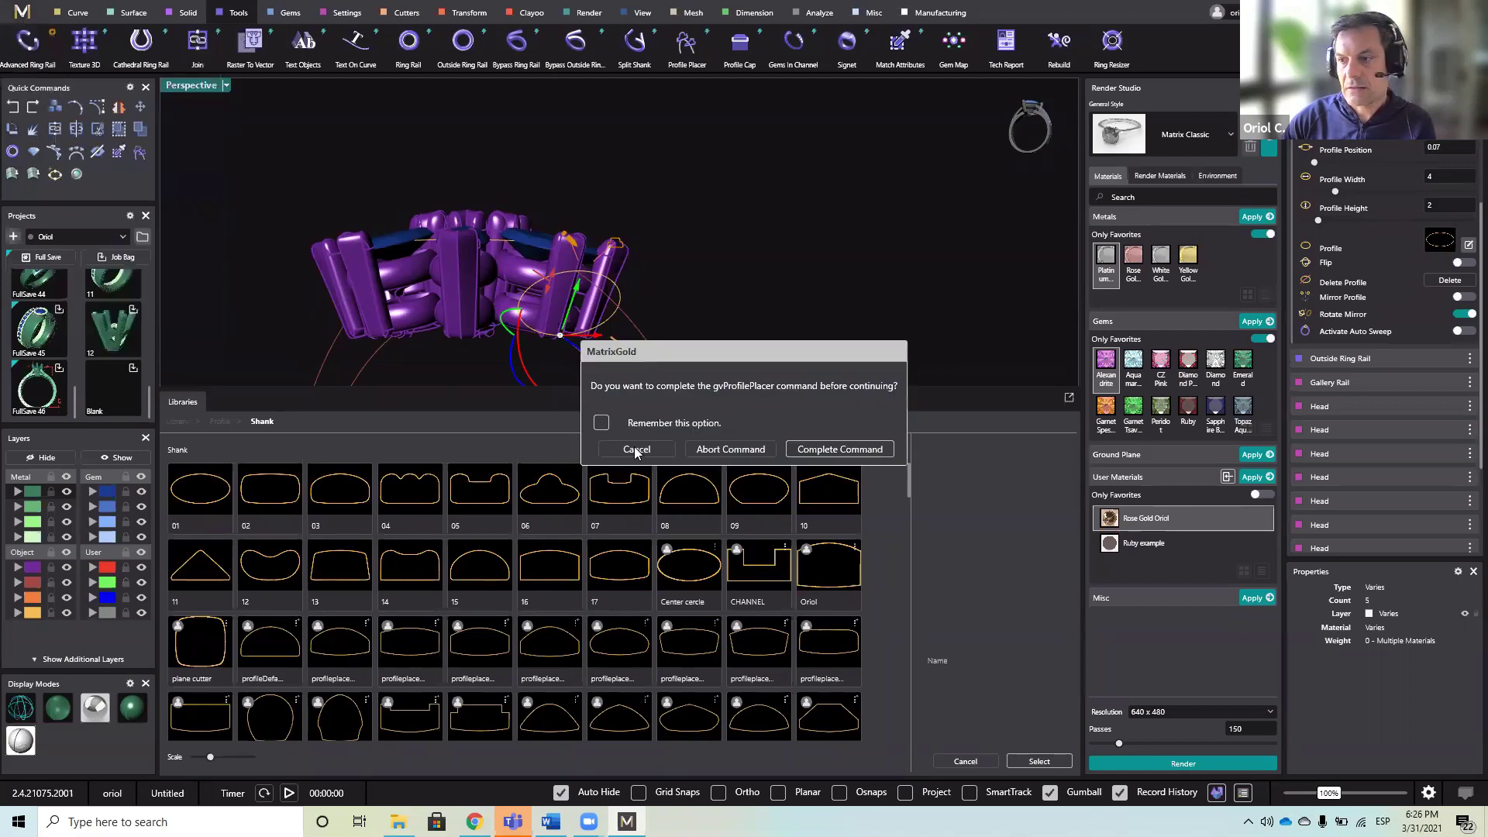
{"action": "left_click", "coordinate": [709, 450]}
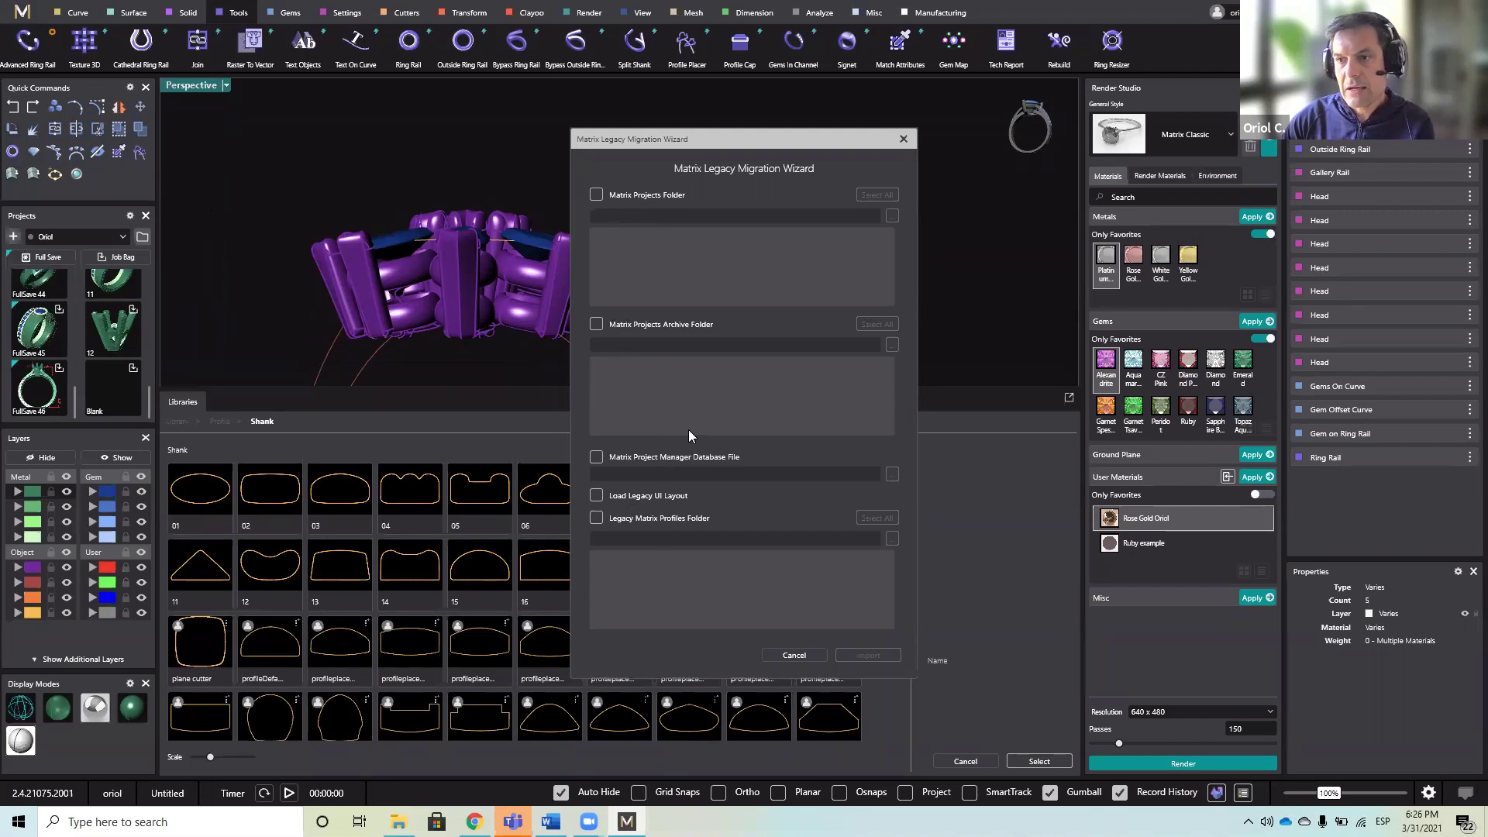
{"action": "left_click", "coordinate": [904, 138]}
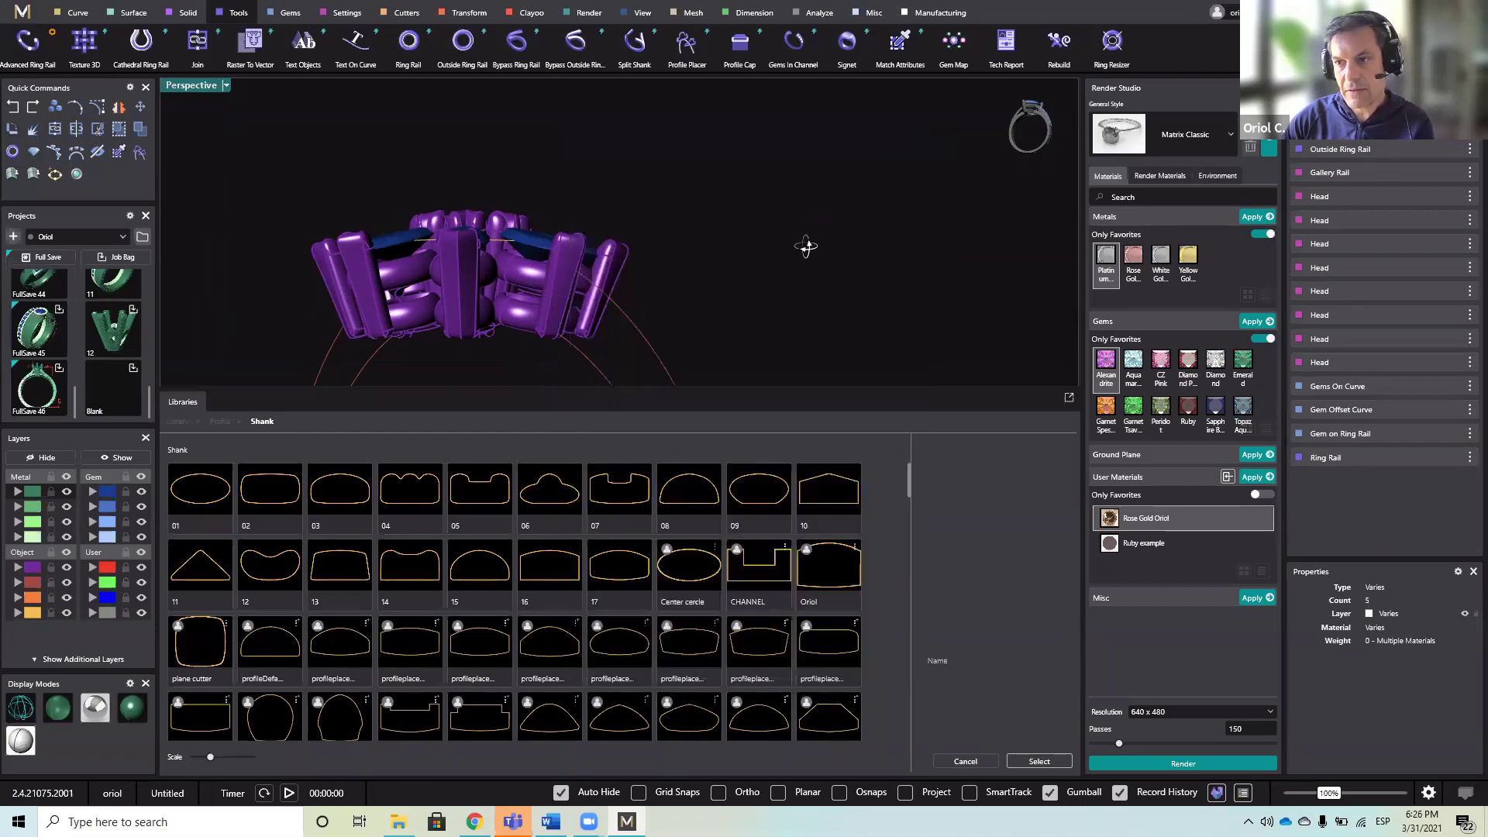
{"action": "right_click_drag", "start_coordinate": [807, 242], "coordinate": [785, 313]}
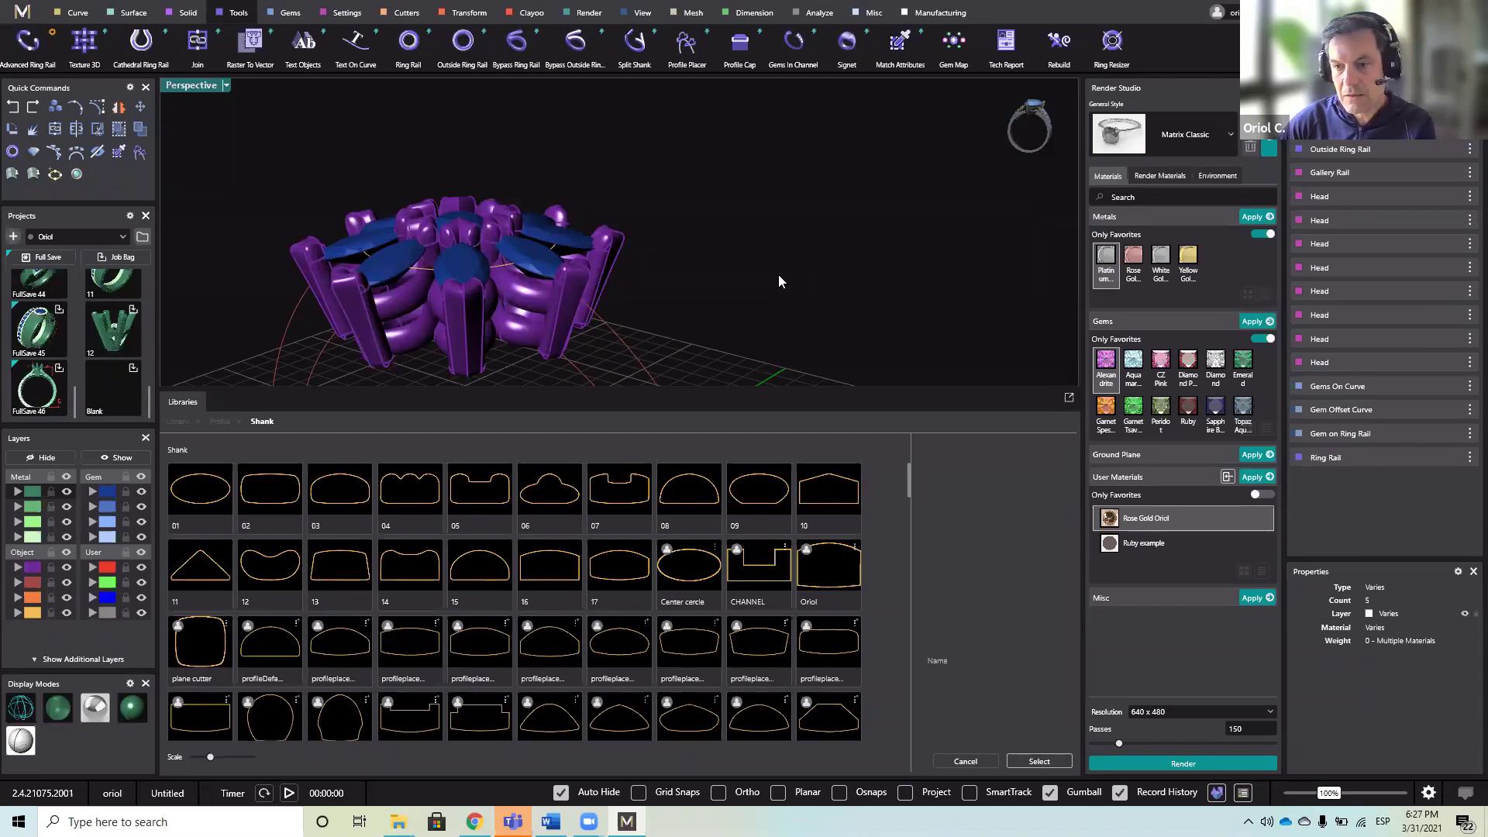
{"action": "key", "text": "Escape"}
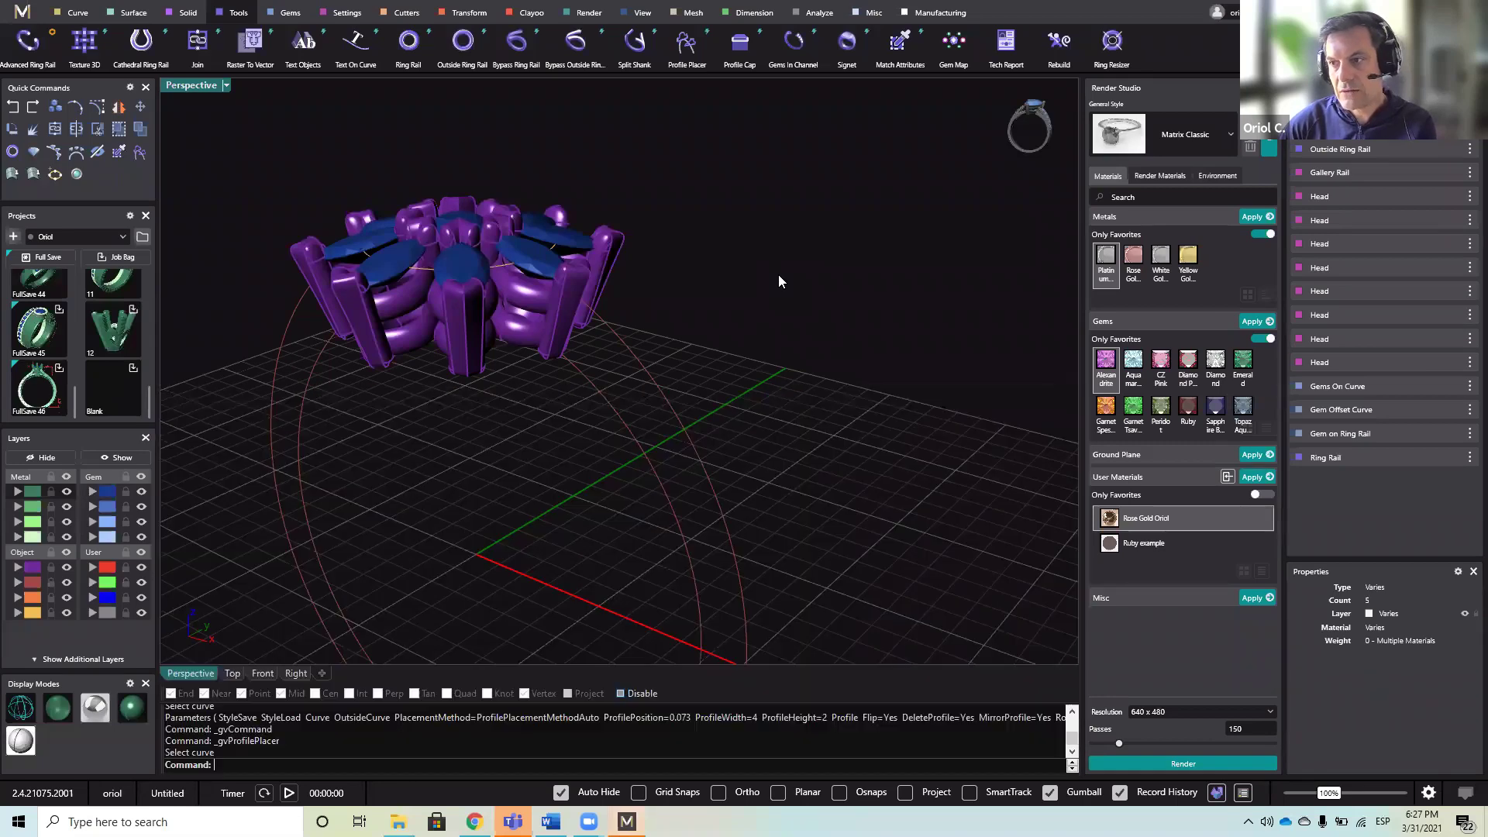
- Start the Profile Placer on the ring rail and move the profile beside the cluster of heads, at position about 0.07
{"action": "right_click_drag", "start_coordinate": [783, 309], "coordinate": [138, 164]}
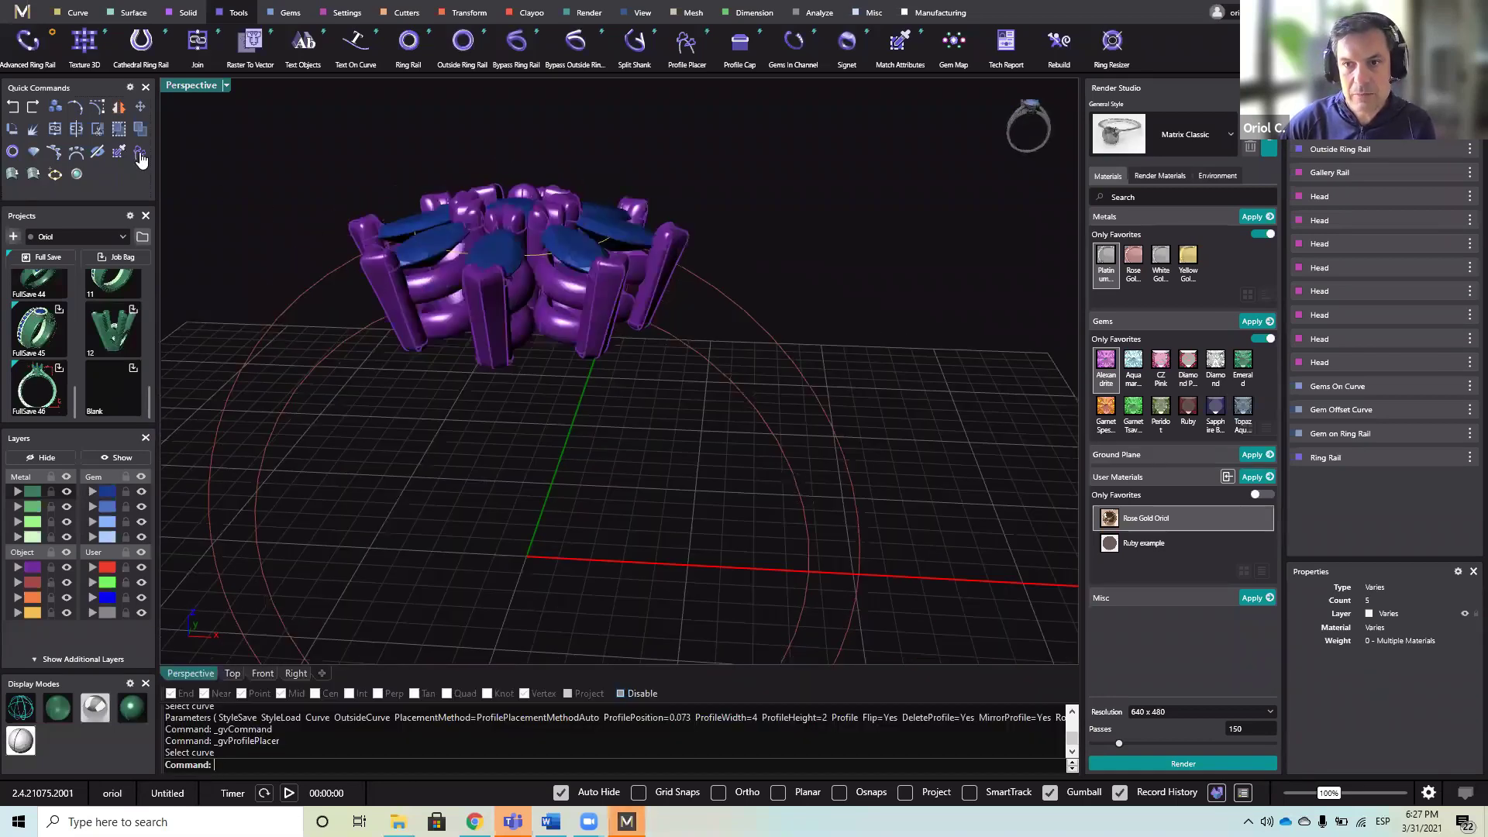
{"action": "left_click", "coordinate": [139, 153]}
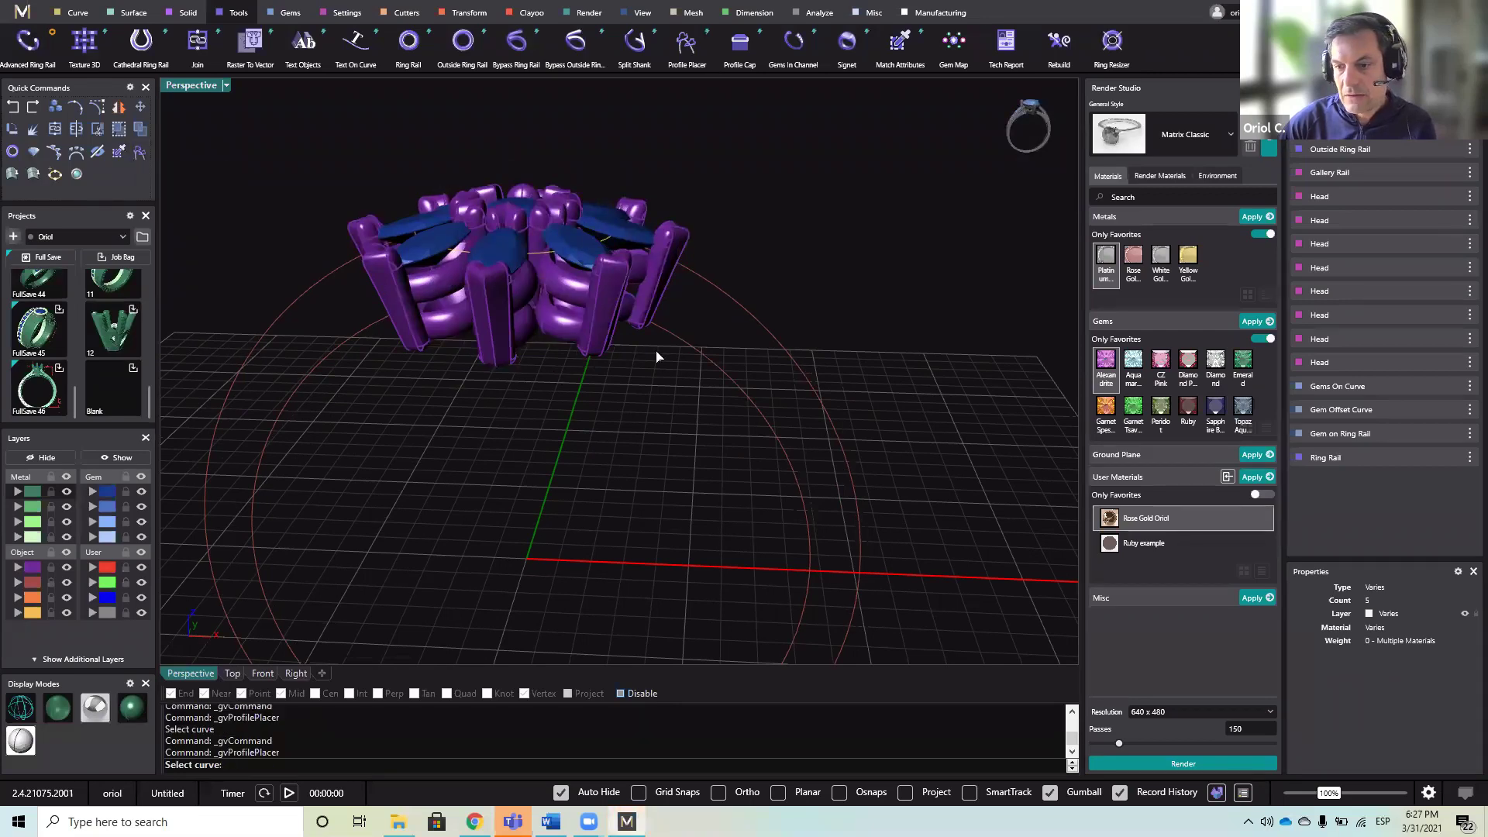
{"action": "left_click", "coordinate": [694, 350]}
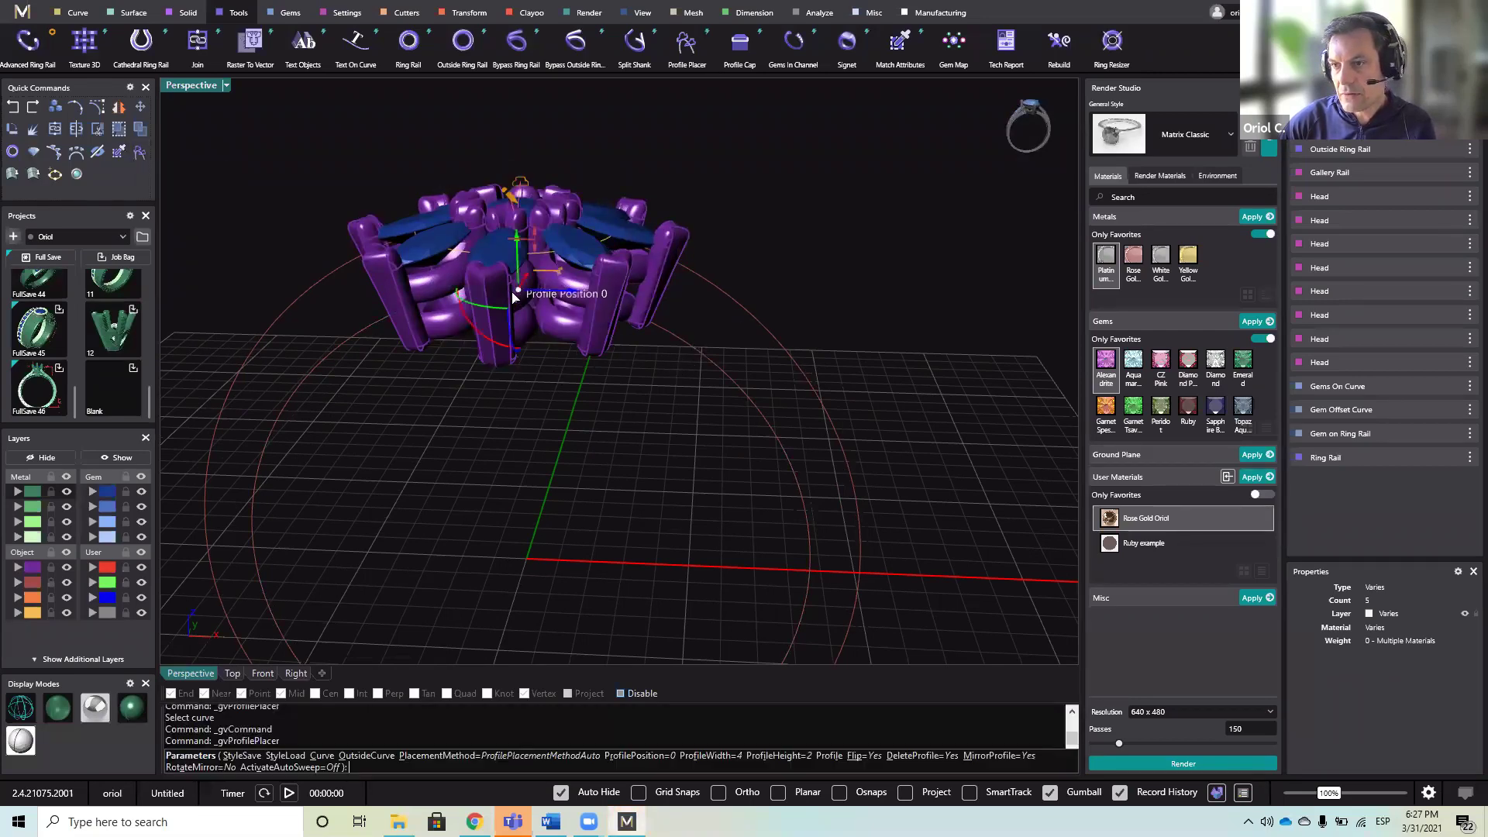
{"action": "left_click_drag", "start_coordinate": [517, 294], "coordinate": [648, 322]}
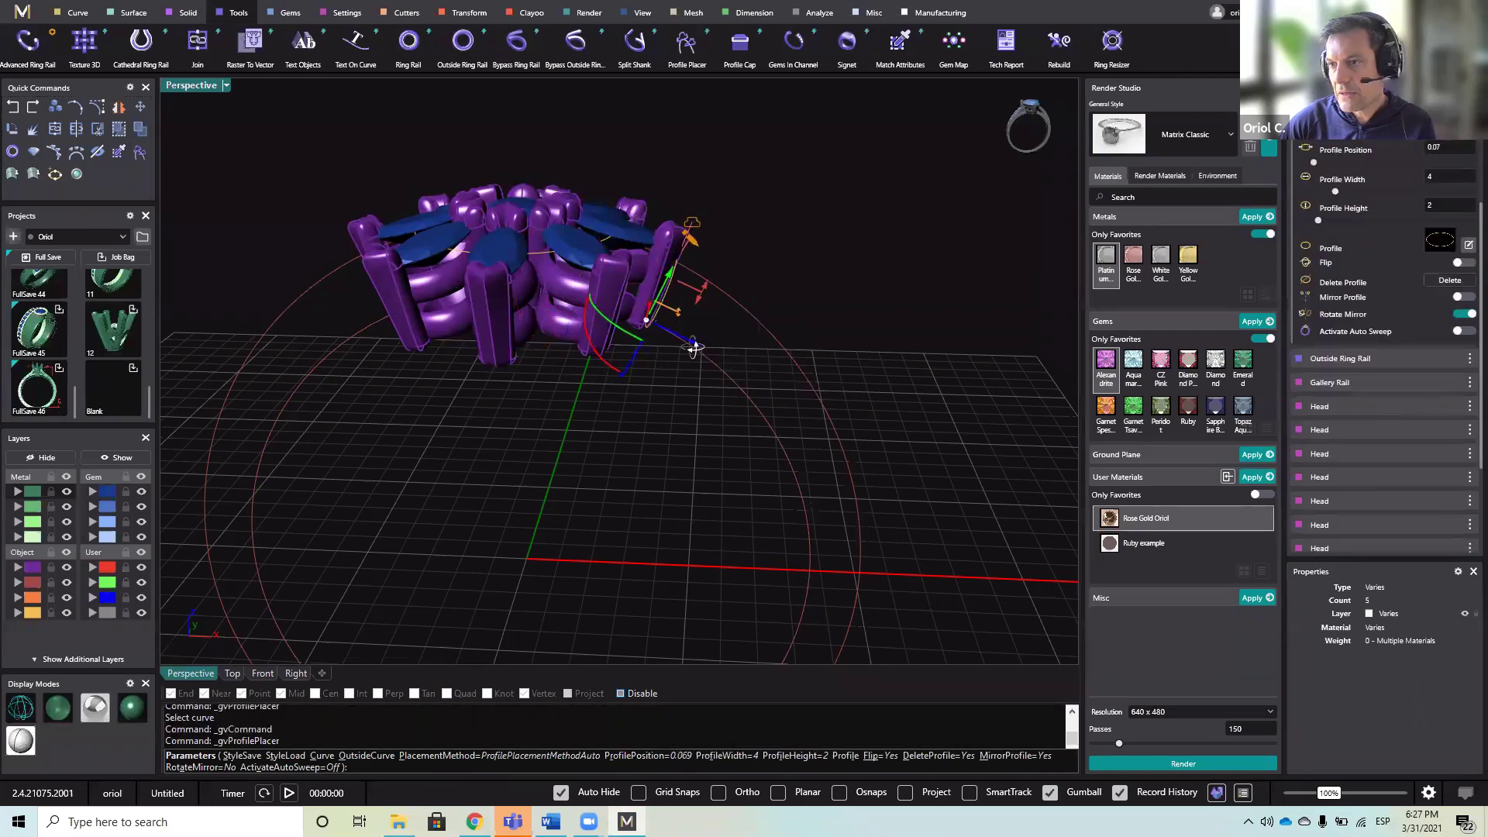
- Assign Shank profile 03 to the placed profile, narrow it to about 2.1 mm and enable profile mirroring
{"action": "right_click_drag", "start_coordinate": [691, 341], "coordinate": [535, 299]}
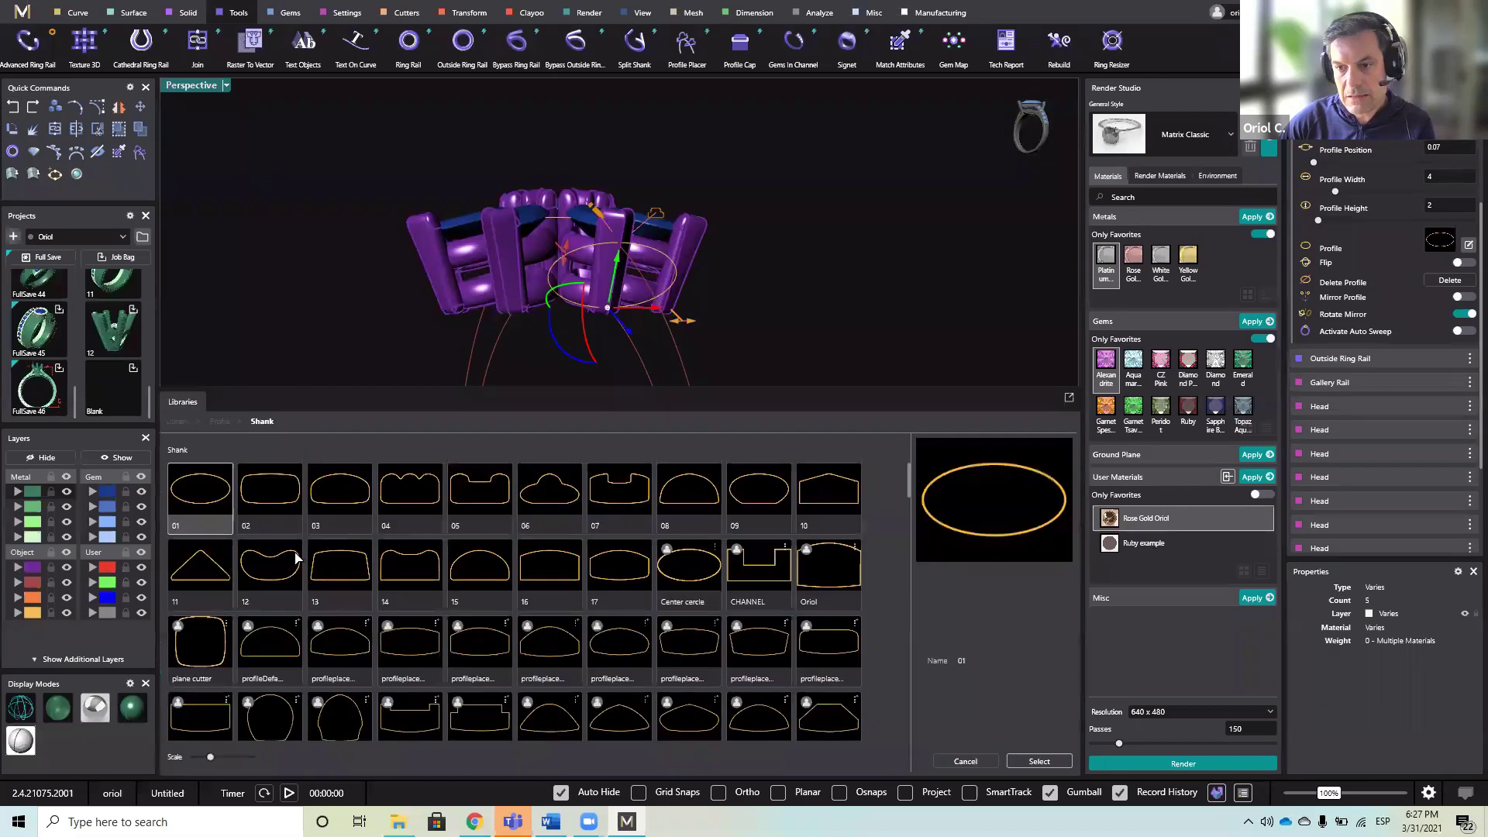
{"action": "left_click", "coordinate": [345, 508]}
{"action": "double_click", "coordinate": [345, 509]}
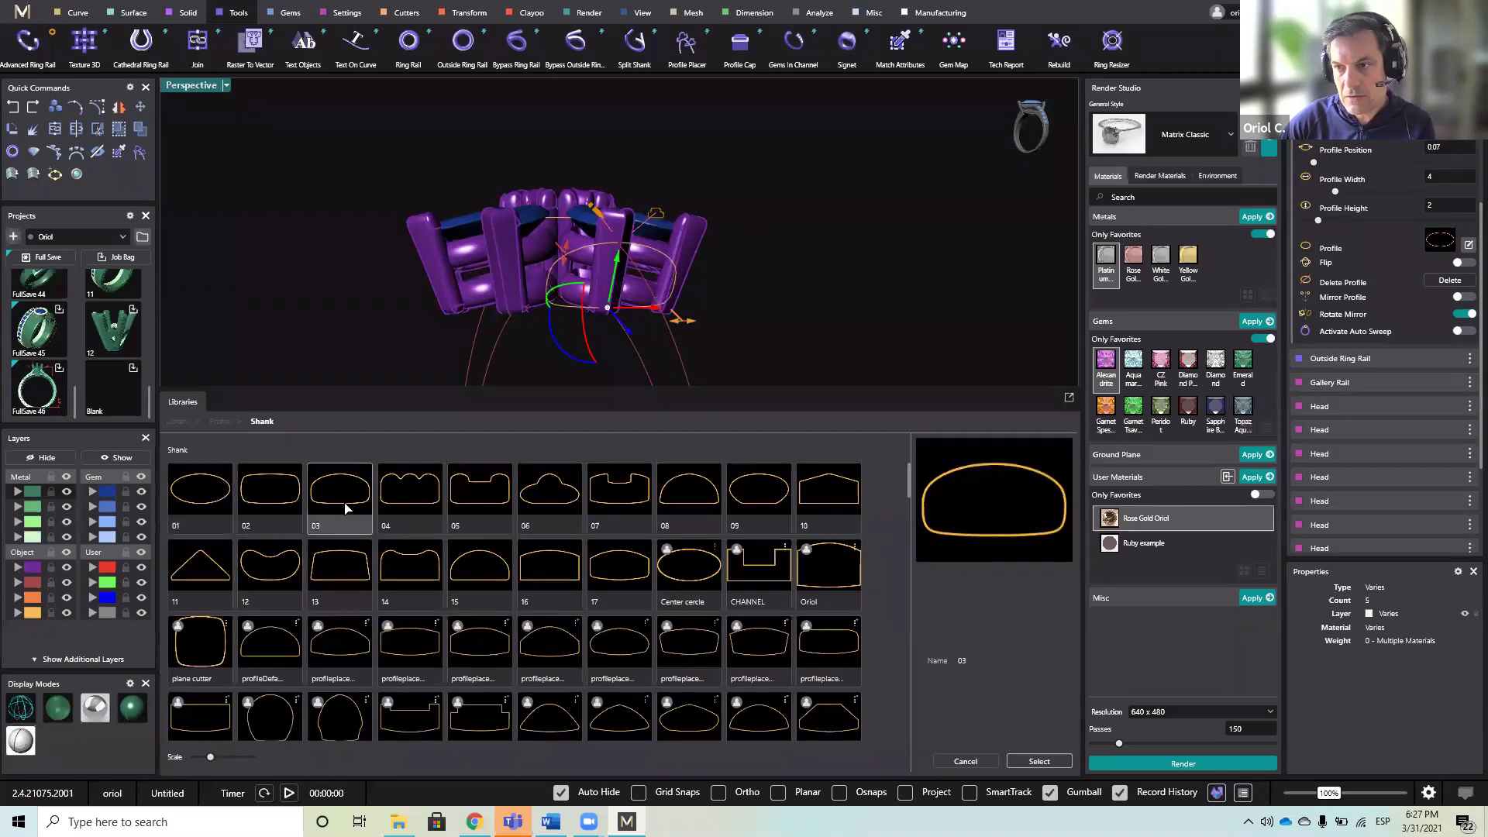
{"action": "left_click_drag", "start_coordinate": [679, 321], "coordinate": [628, 323]}
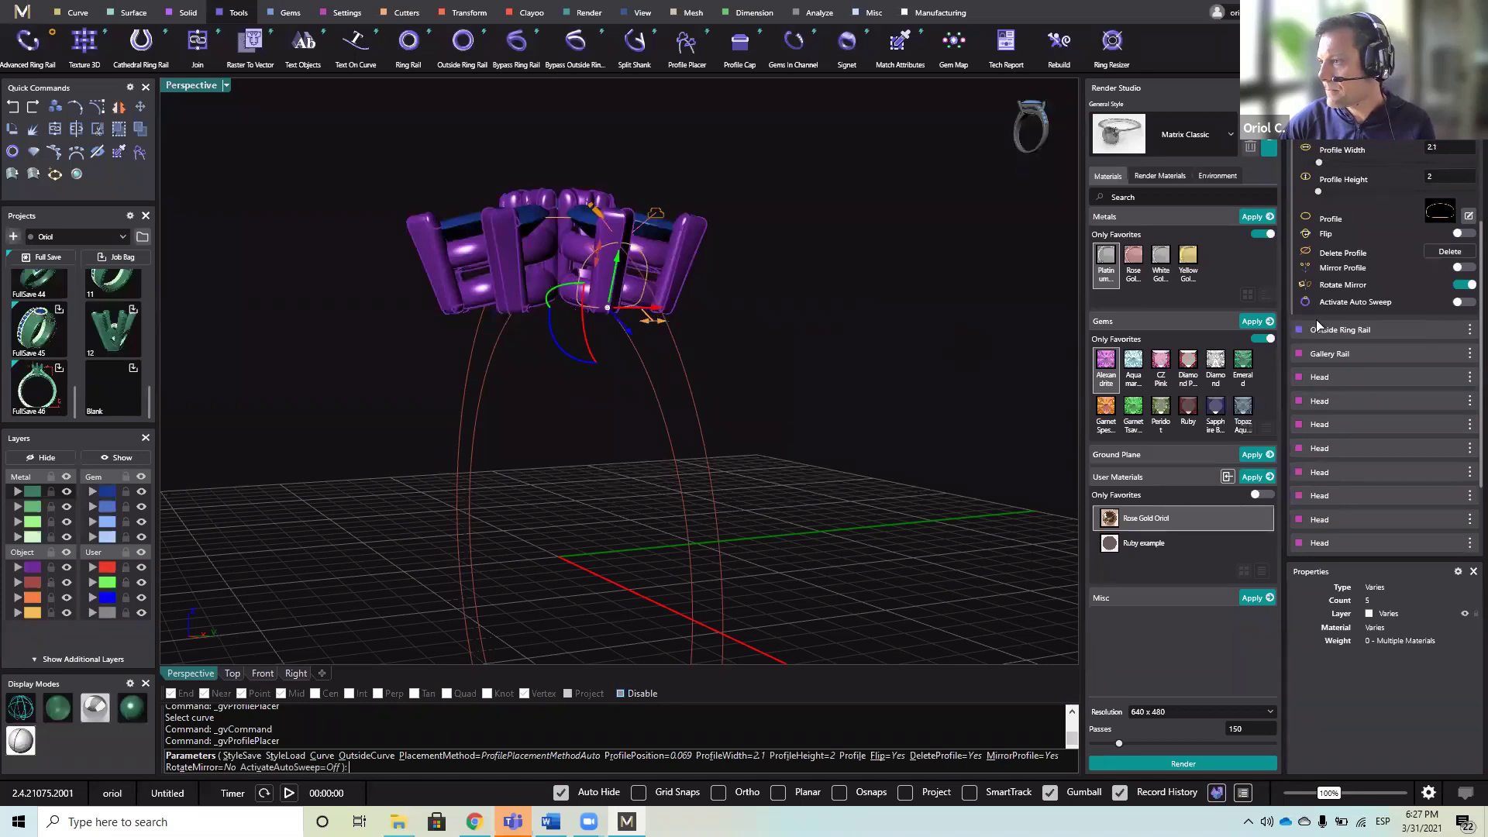
{"action": "left_click", "coordinate": [1463, 269]}
- Add a second profile at the bottom of the ring rail, position 0.5, widen it to 3.5 mm and complete the placement
{"action": "right_click_drag", "start_coordinate": [808, 359], "coordinate": [654, 515]}
{"action": "right_click_drag", "start_coordinate": [635, 359], "coordinate": [671, 310]}
{"action": "scroll", "coordinate": [671, 325], "scroll_direction": "down", "scroll_amount": 8}
{"action": "right_click_drag", "start_coordinate": [639, 512], "coordinate": [644, 415], "text": "shift"}
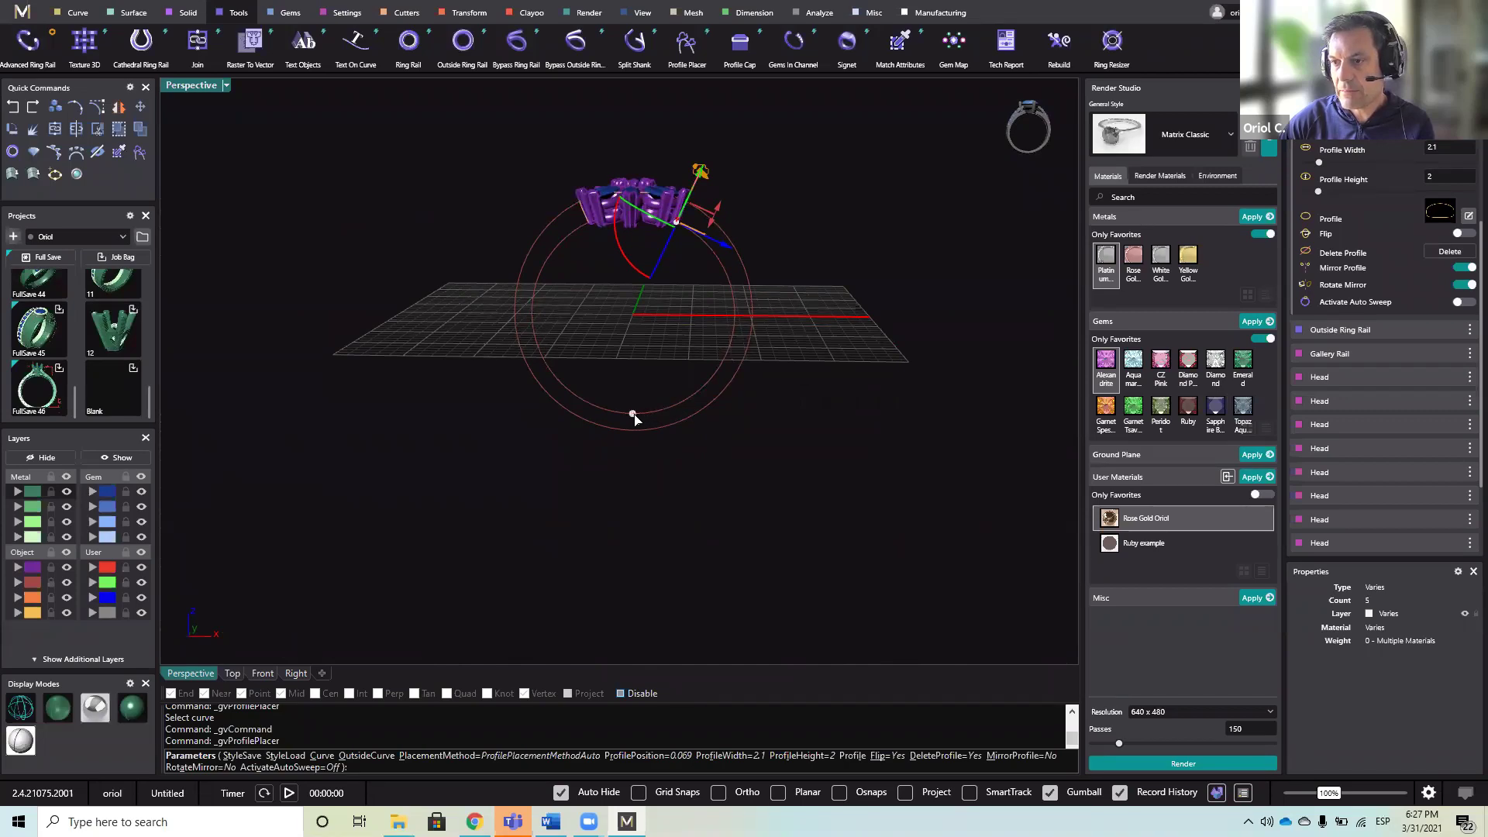
{"action": "left_click", "coordinate": [634, 415]}
{"action": "right_click_drag", "start_coordinate": [727, 445], "coordinate": [657, 445]}
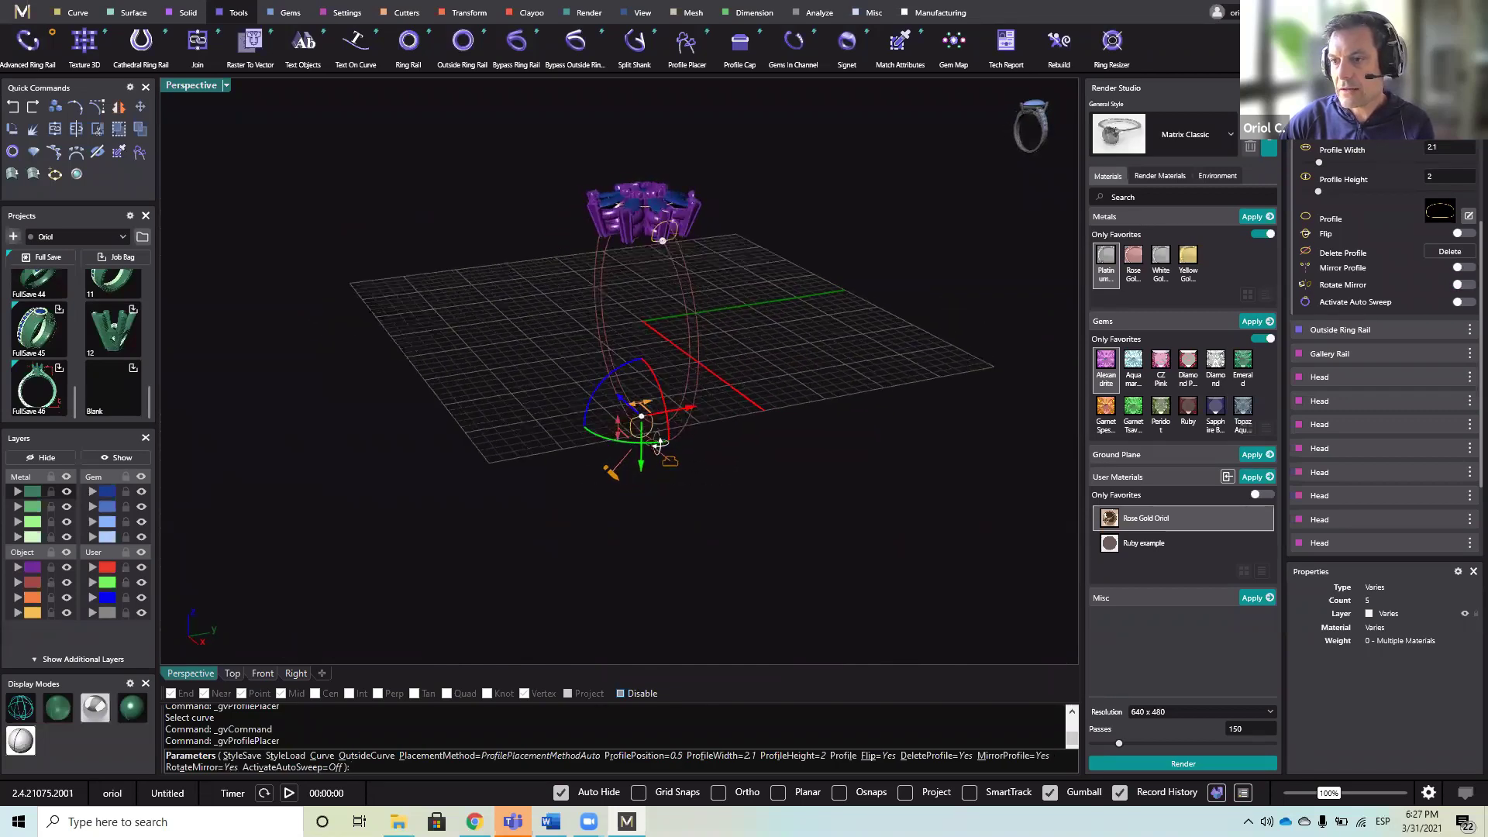
{"action": "scroll", "coordinate": [668, 433], "scroll_direction": "up", "scroll_amount": 5}
{"action": "mouse_move", "coordinate": [717, 318]}
{"action": "right_mouse_down"}
{"action": "mouse_move", "coordinate": [678, 349]}
{"action": "mouse_move", "coordinate": [642, 331]}
{"action": "right_mouse_up"}
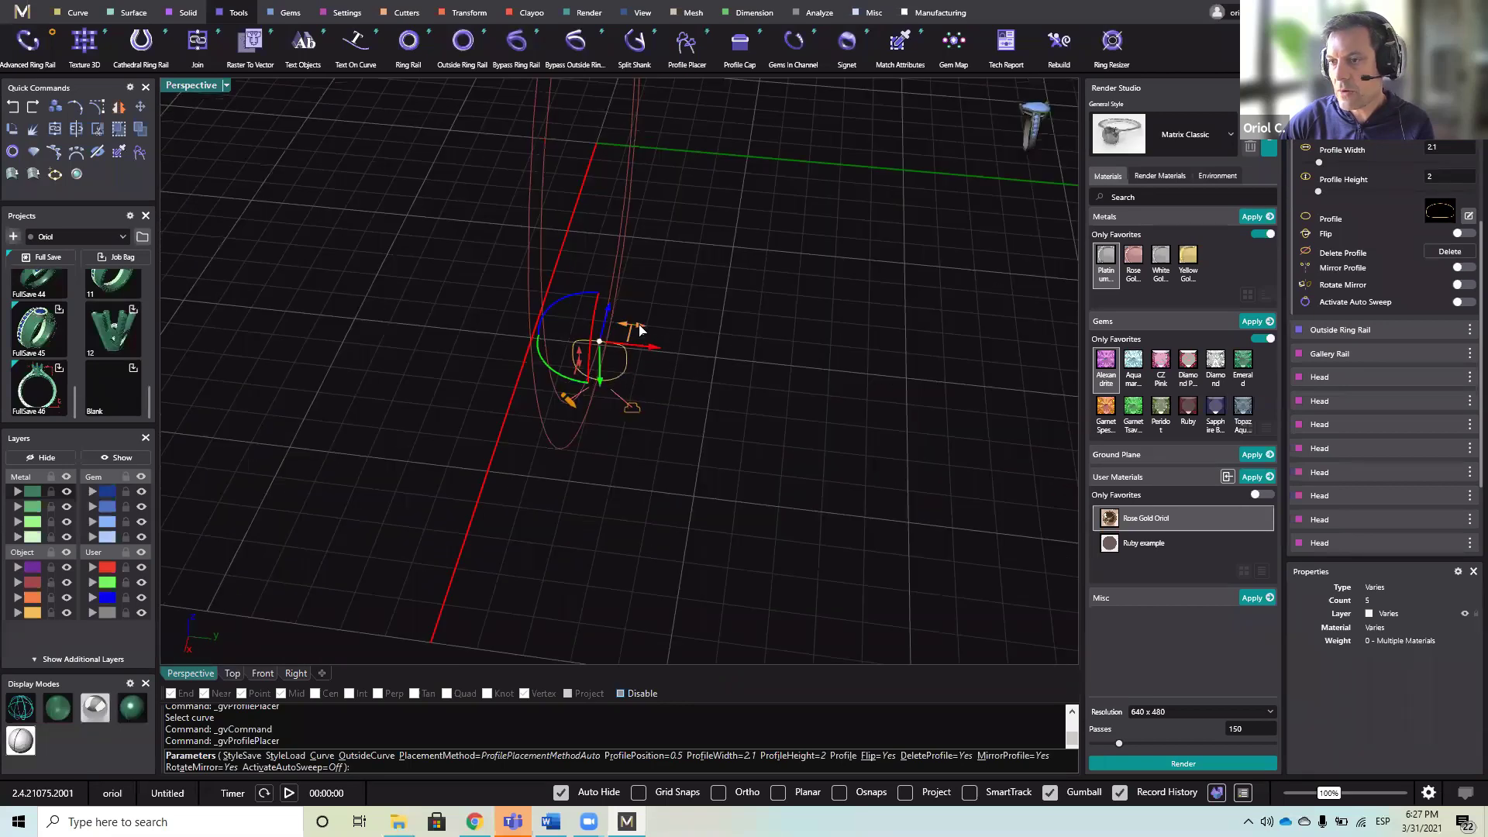
{"action": "left_click_drag", "start_coordinate": [640, 331], "coordinate": [668, 332]}
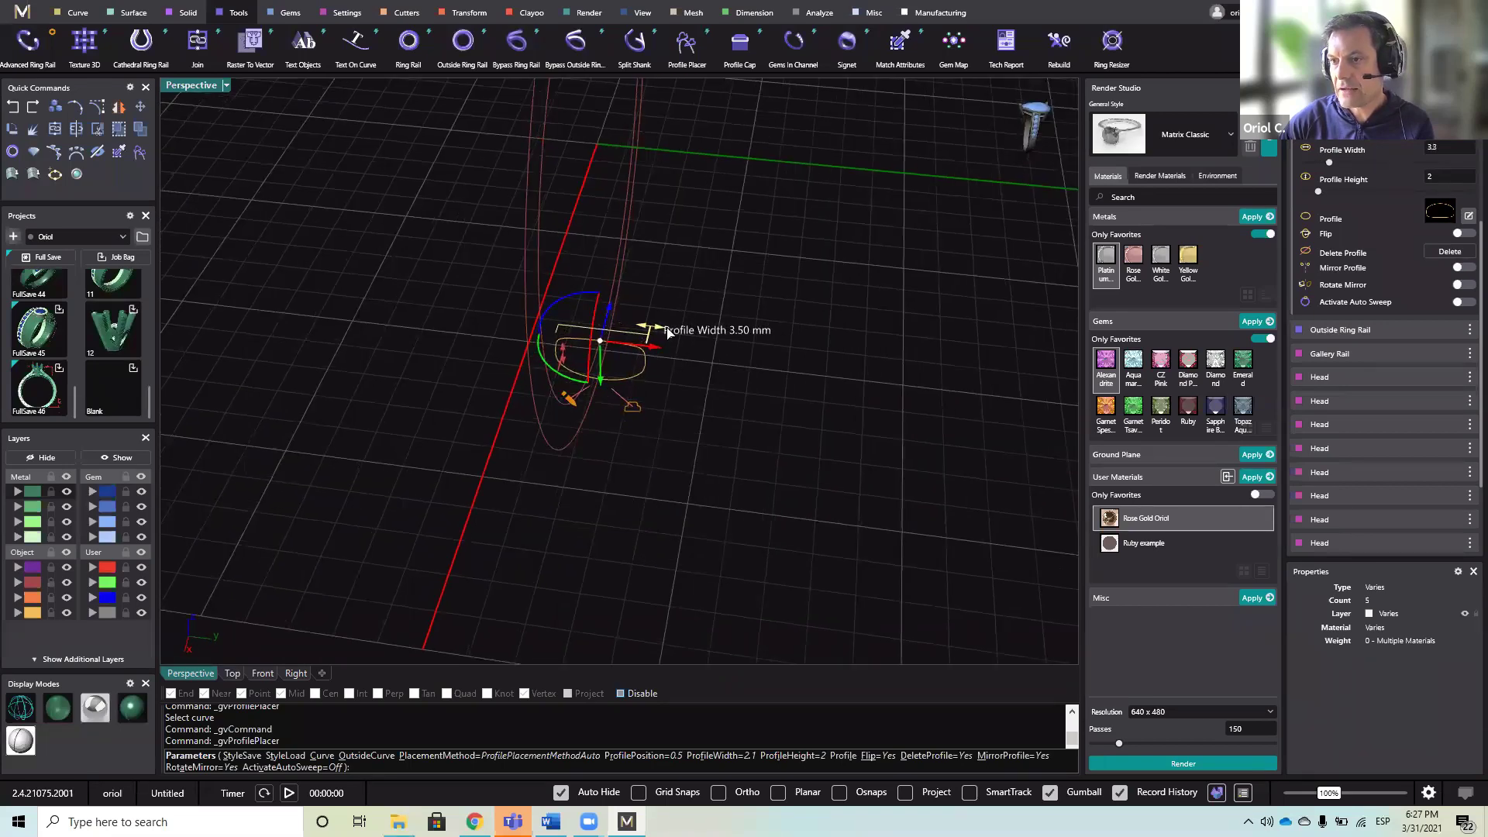
{"action": "right_click", "coordinate": [696, 390]}
{"action": "scroll", "coordinate": [688, 390], "scroll_direction": "down", "scroll_amount": 7}
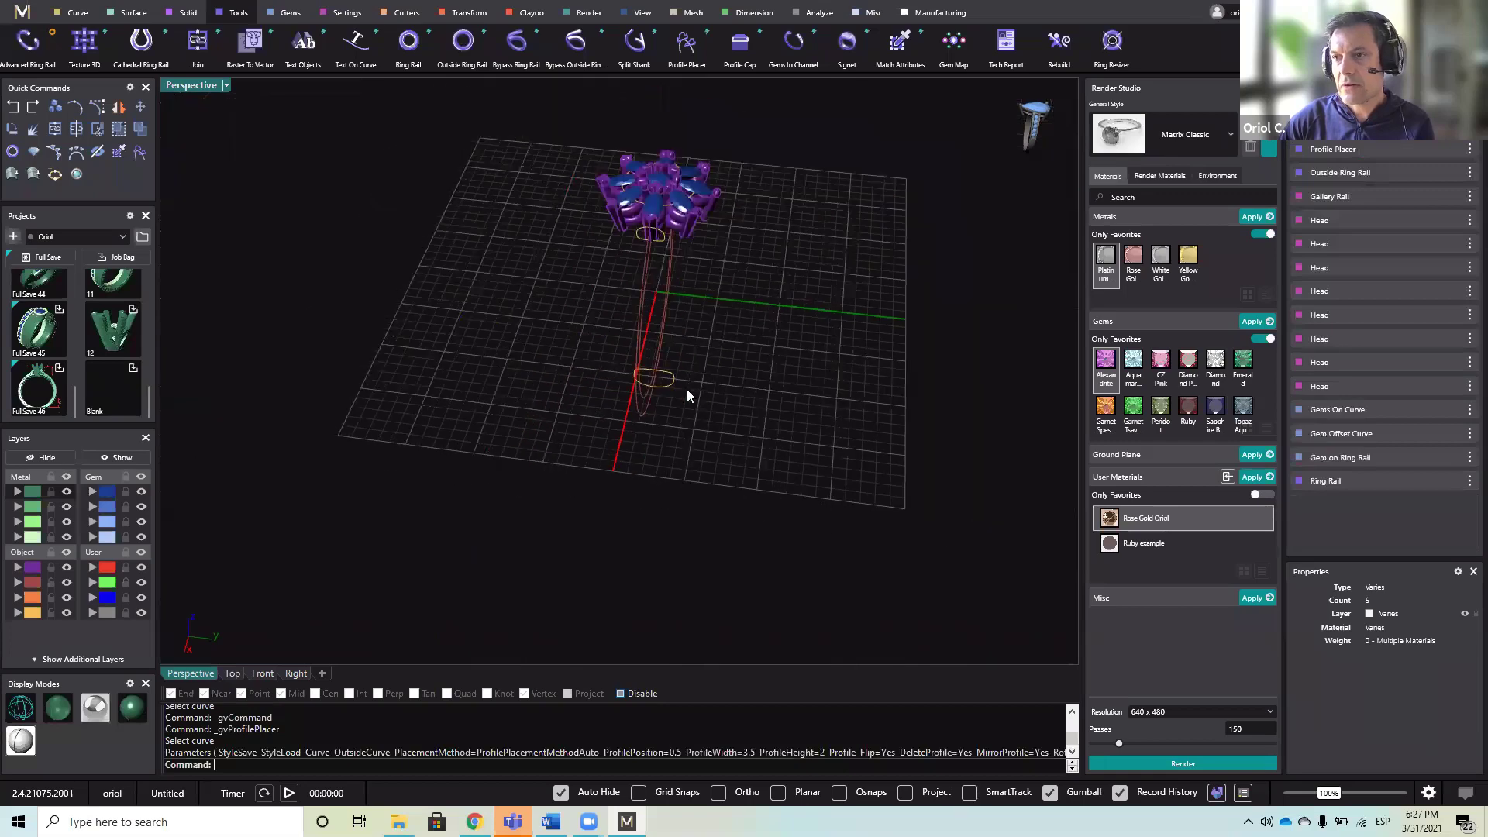
- Edit the Profile Placer and assign the outer ring rail as its outside curve so the profiles fit both rails
{"action": "right_click_drag", "start_coordinate": [687, 389], "coordinate": [764, 253]}
{"action": "scroll", "coordinate": [674, 234], "scroll_direction": "up", "scroll_amount": 5}
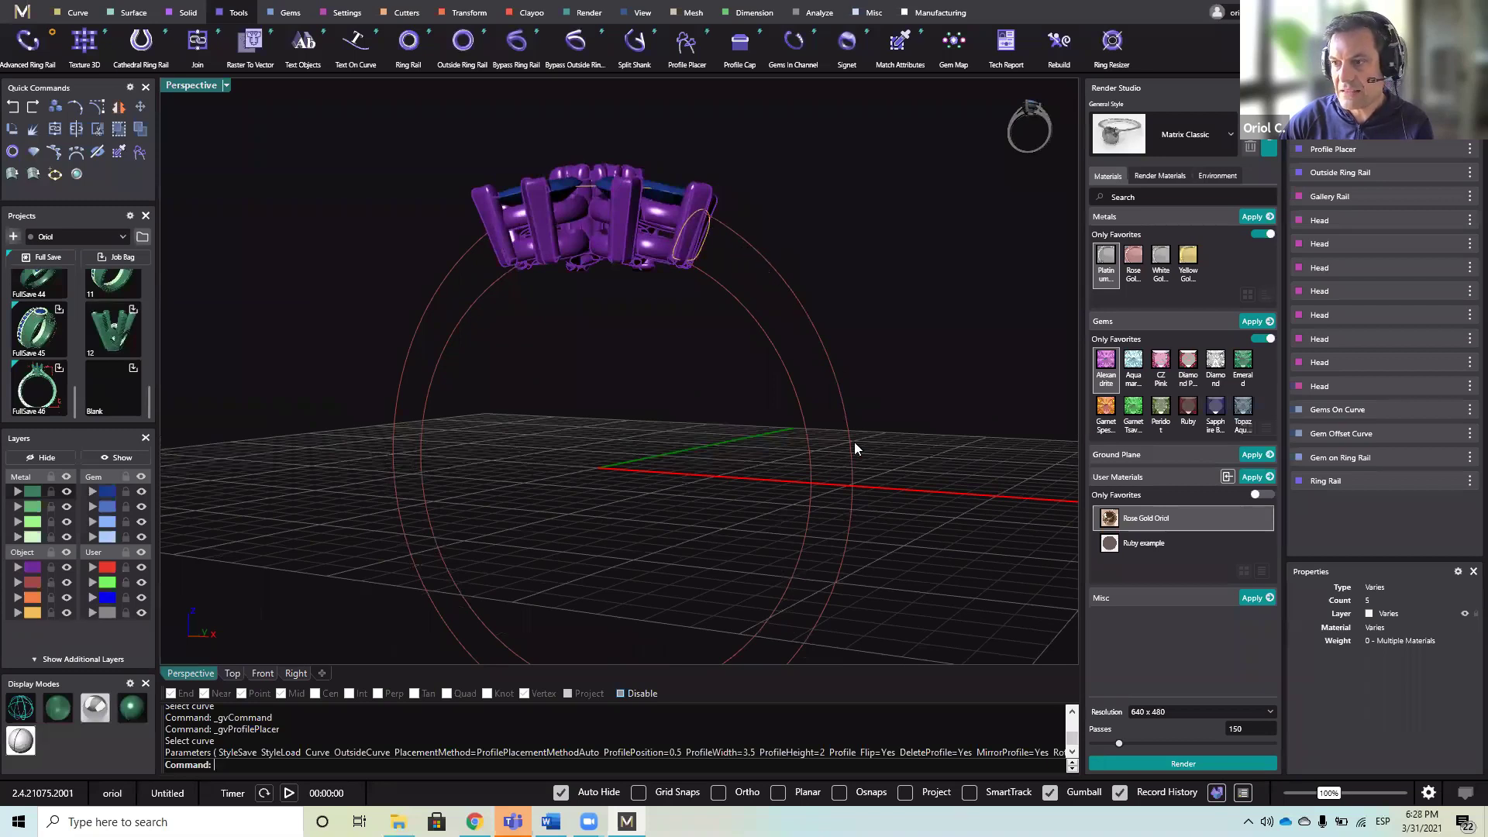
{"action": "mouse_move", "coordinate": [1393, 158]}
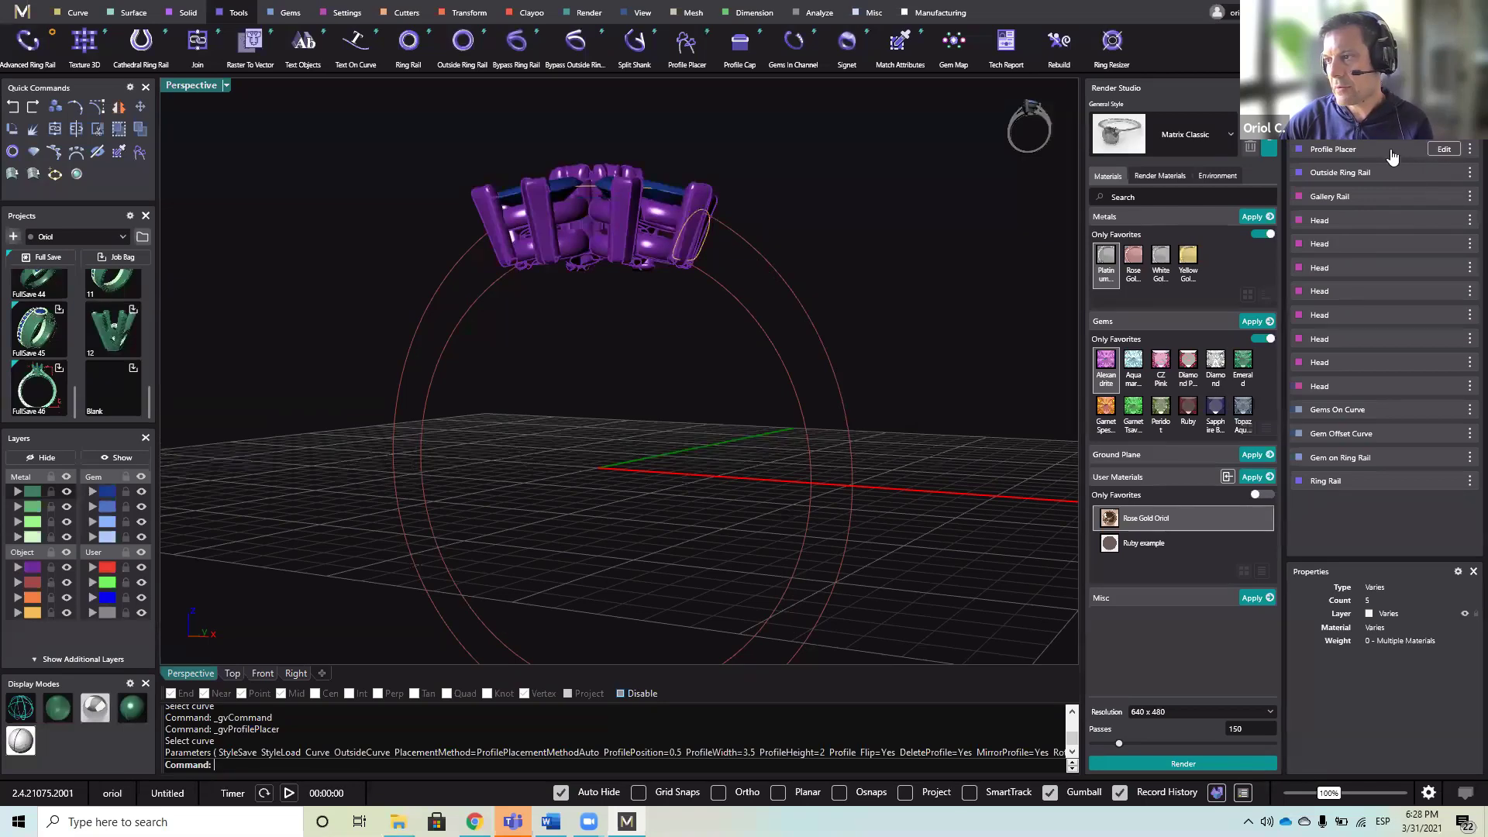
{"action": "left_click", "coordinate": [1447, 151]}
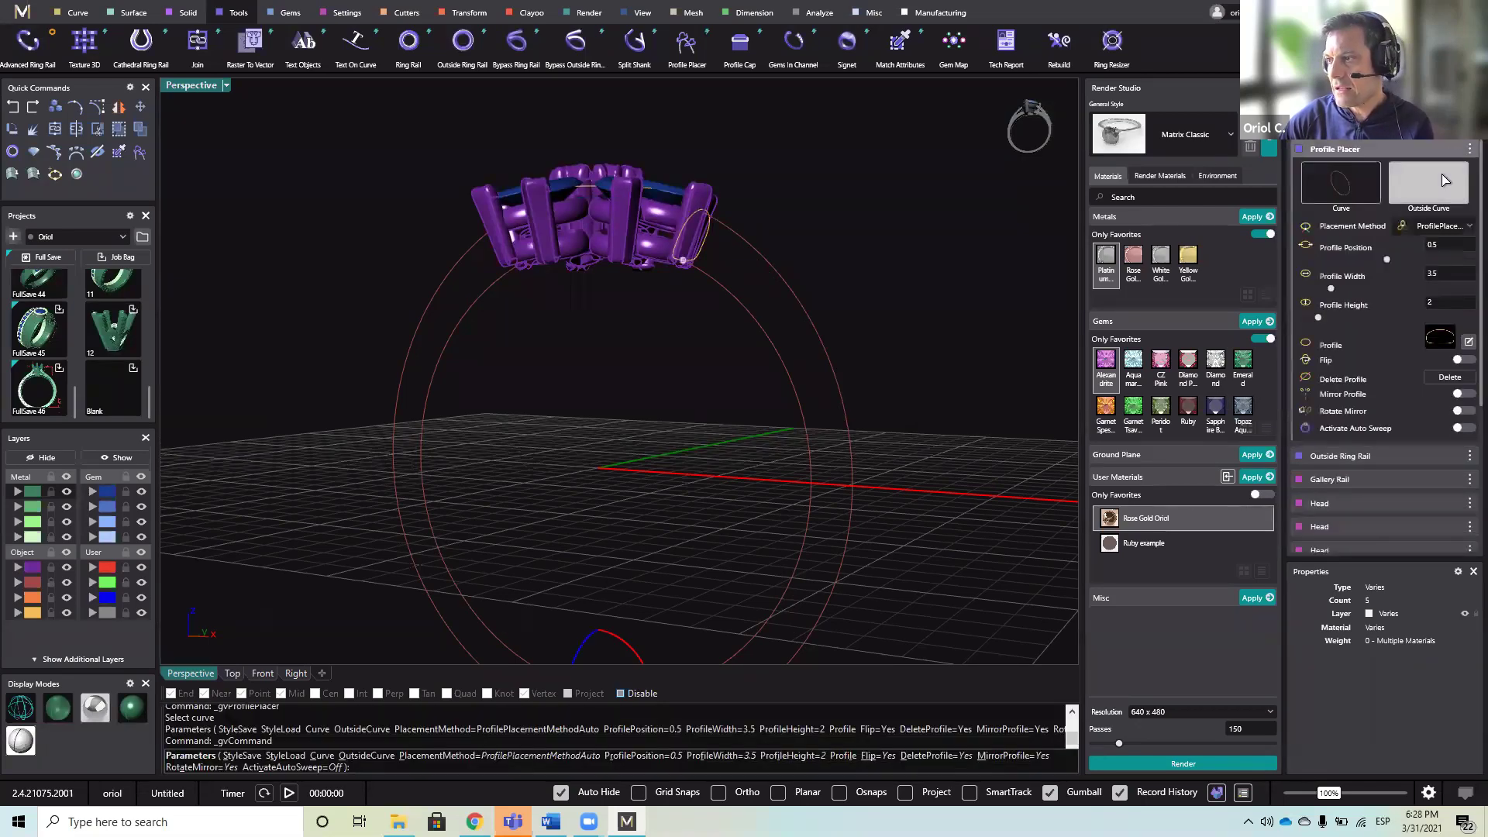
{"action": "left_click", "coordinate": [1444, 180]}
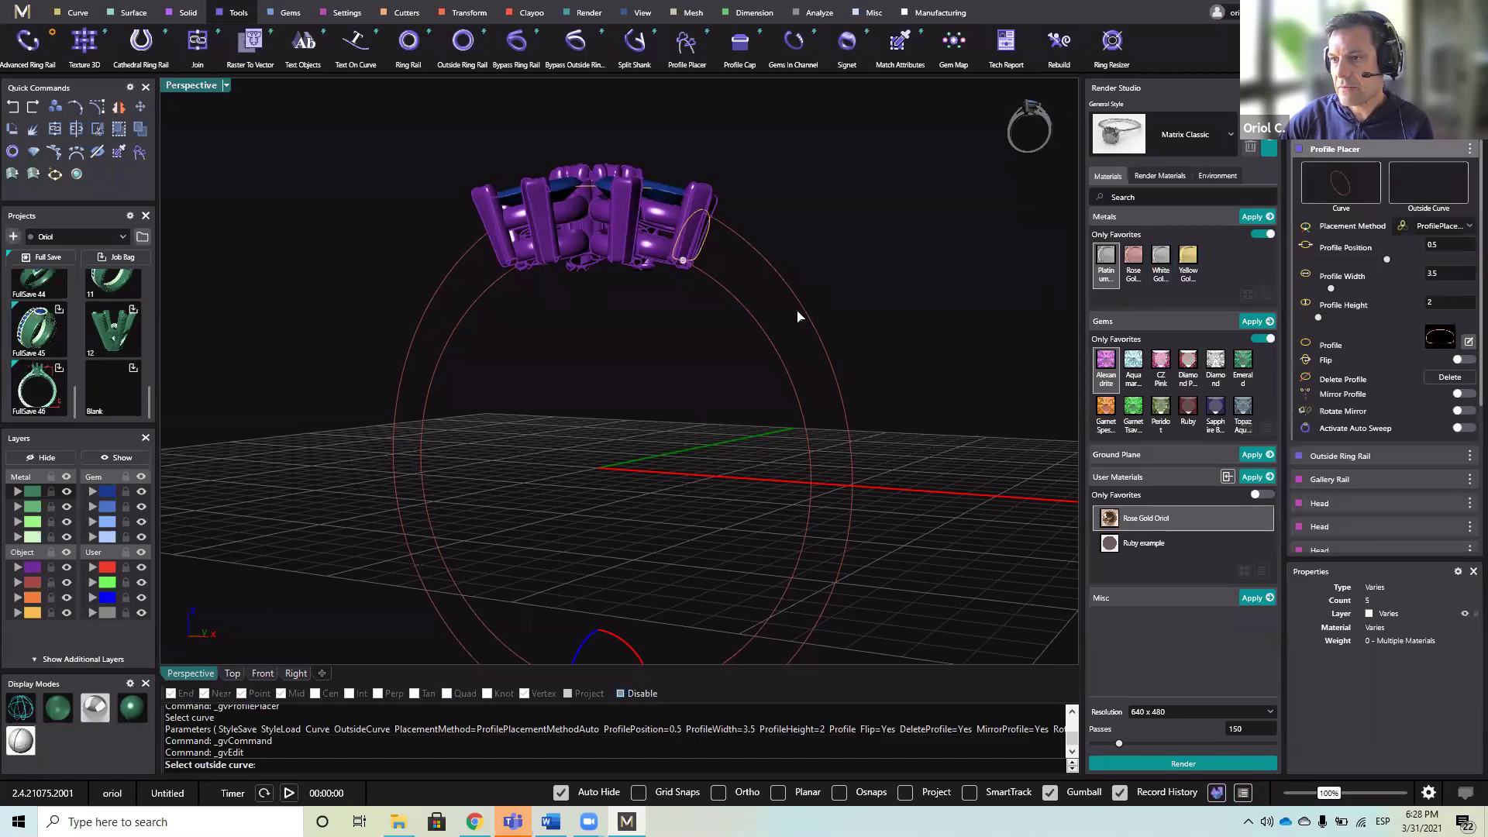
{"action": "left_click", "coordinate": [701, 223]}
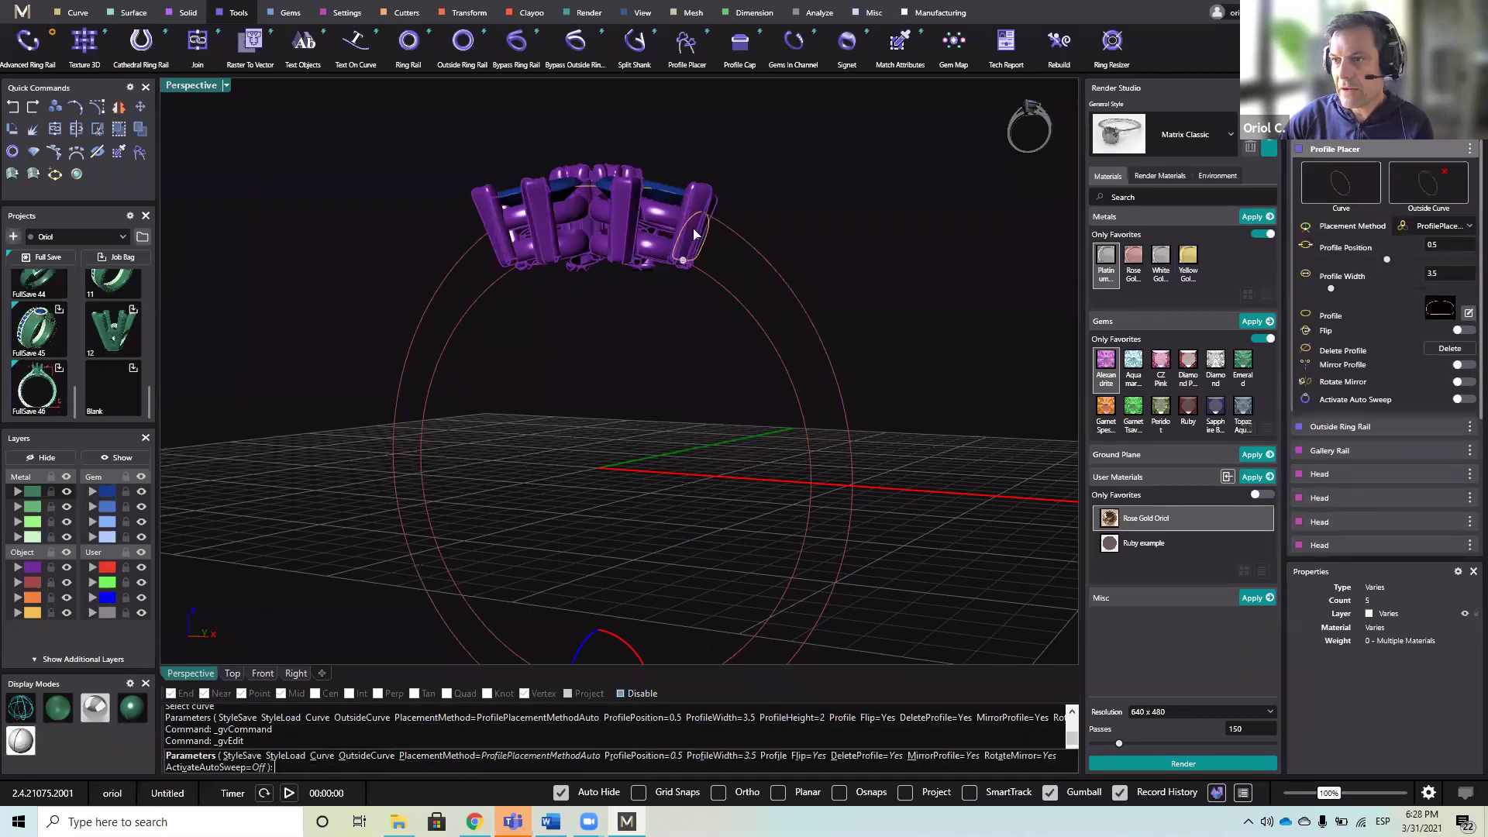
{"action": "right_click_drag", "start_coordinate": [814, 364], "coordinate": [886, 296]}
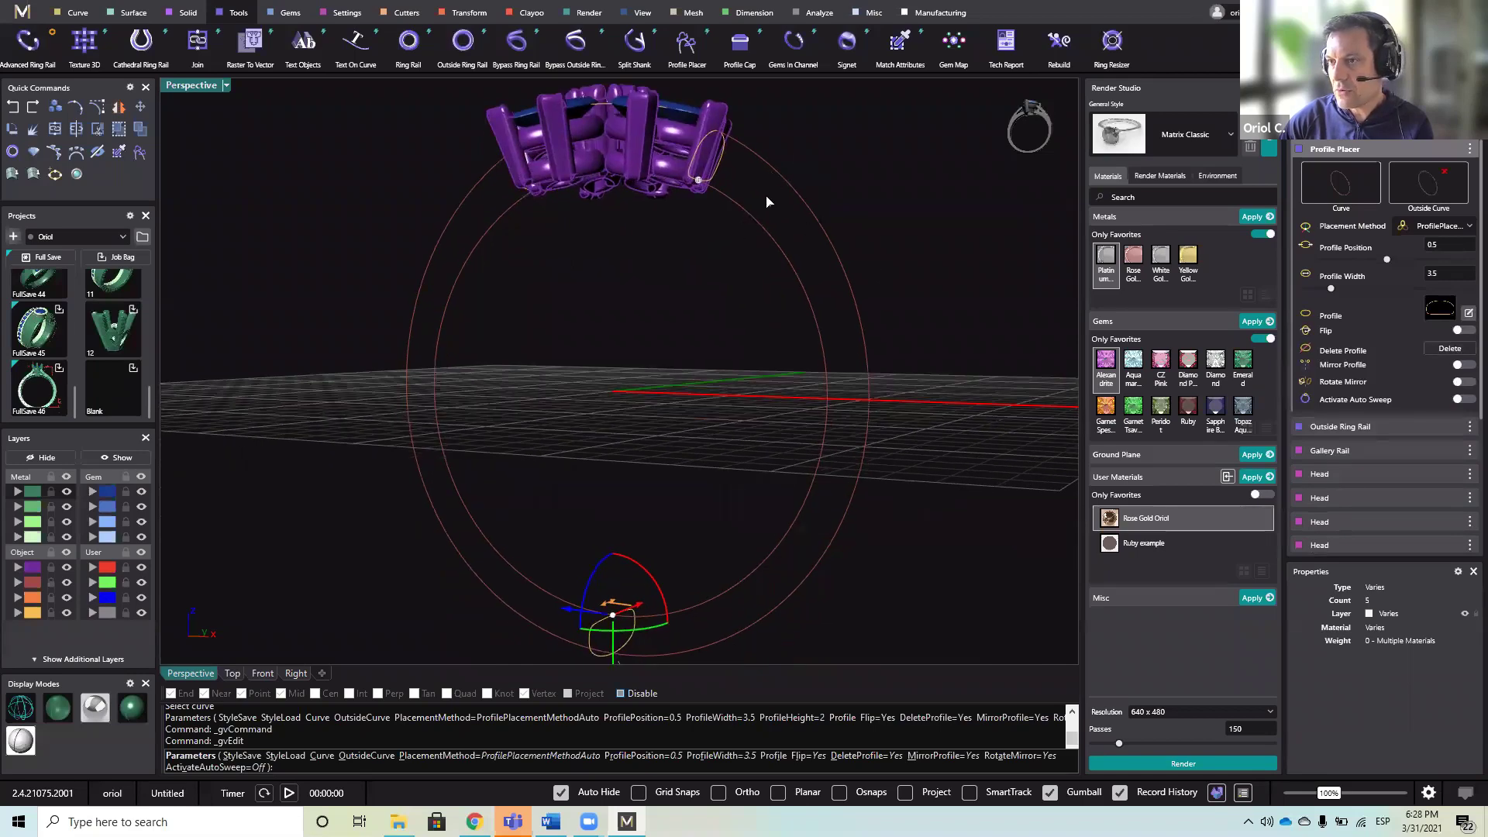
{"action": "right_click", "coordinate": [927, 223]}
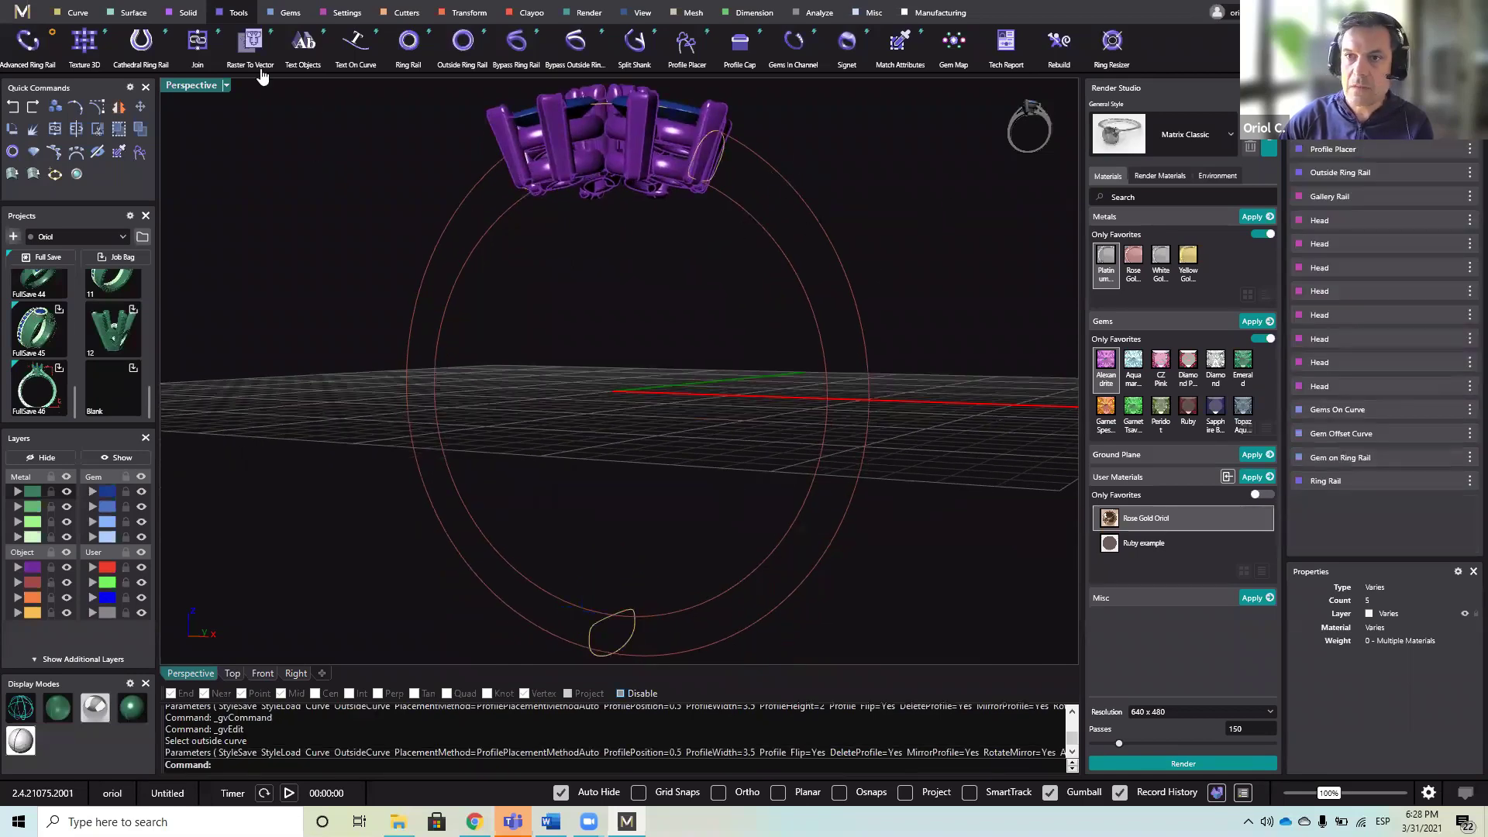
- Create the shank with Sweep 2 along the inner and outer ring rails, using the bottom profile and the two profiles beside the heads
{"action": "left_click", "coordinate": [134, 13]}
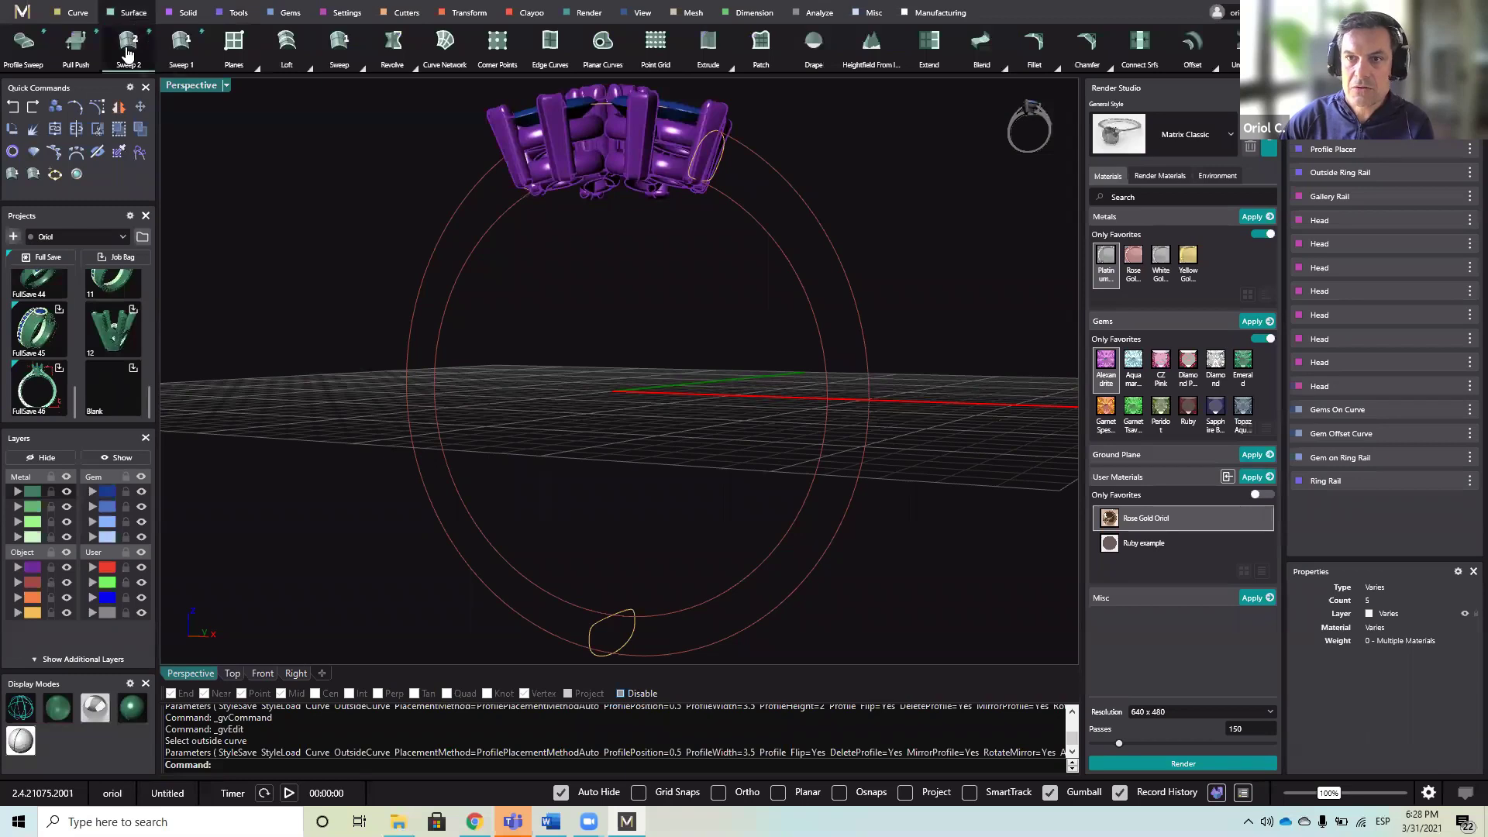
{"action": "left_click", "coordinate": [129, 42]}
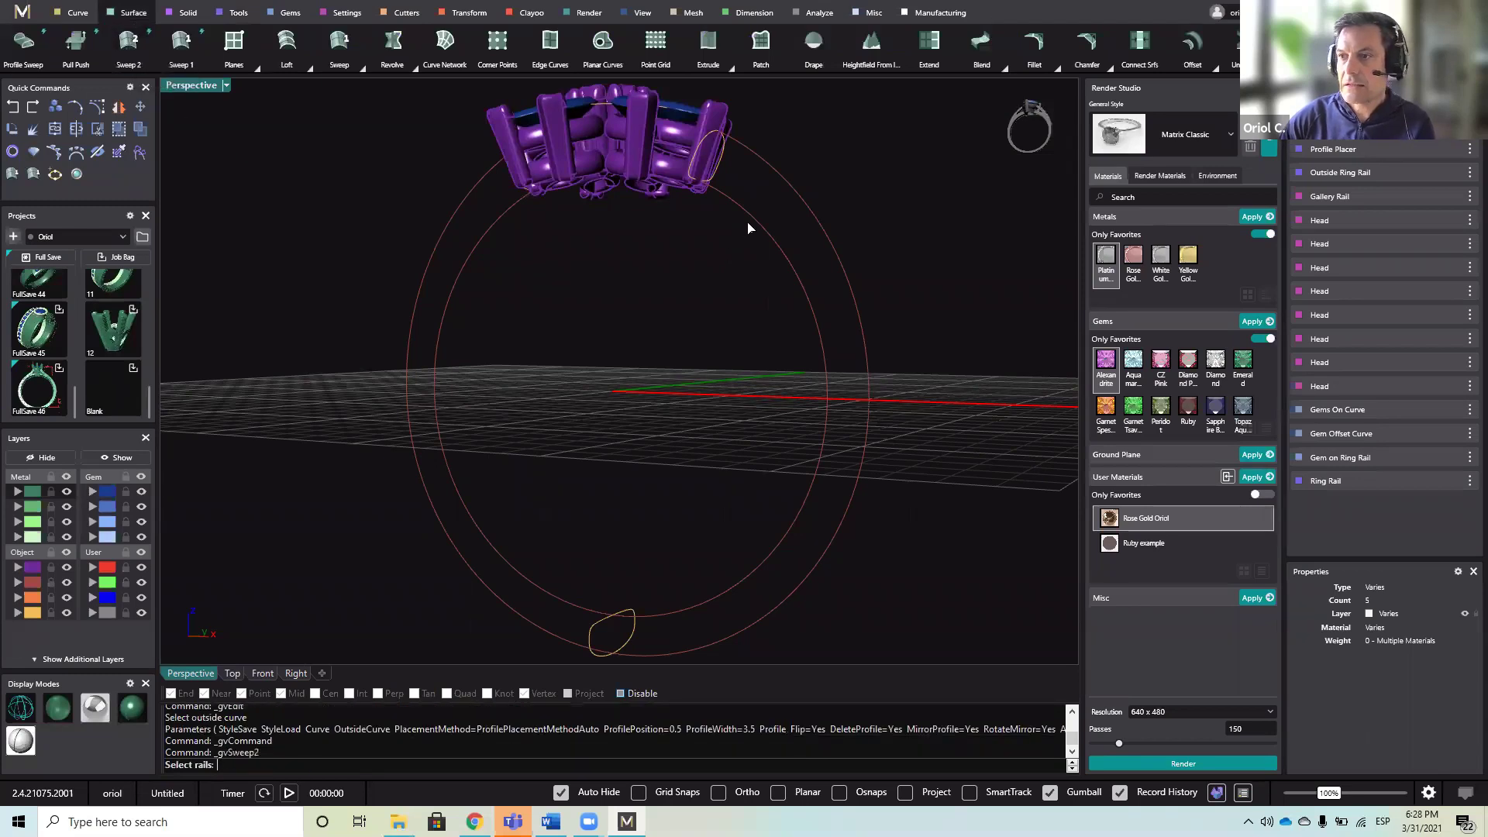
{"action": "left_click", "coordinate": [776, 200]}
{"action": "left_click", "coordinate": [787, 190]}
{"action": "left_click", "coordinate": [720, 172]}
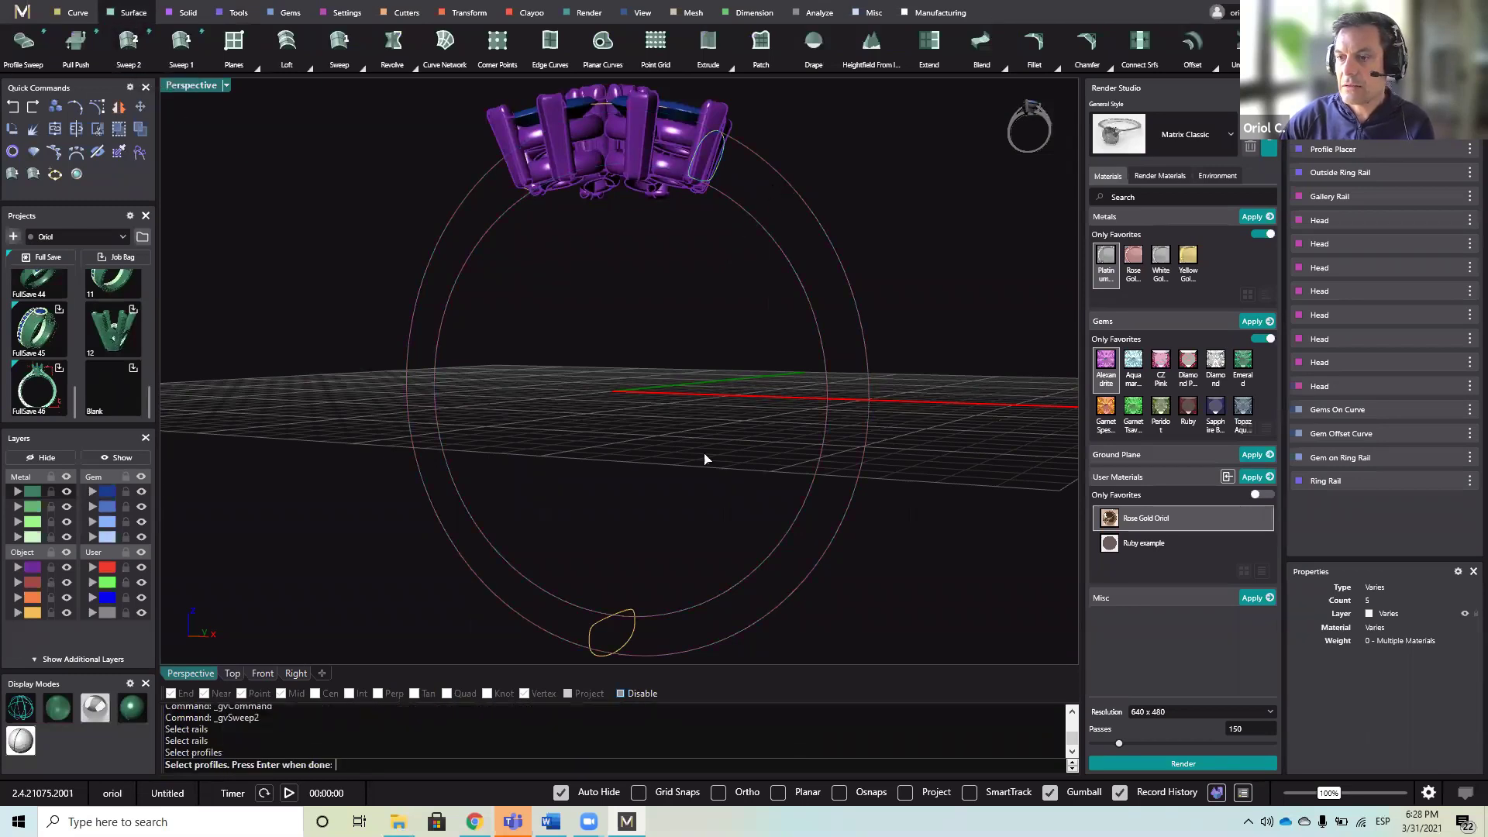
{"action": "left_click", "coordinate": [636, 632]}
{"action": "right_click_drag", "start_coordinate": [519, 336], "coordinate": [463, 163]}
{"action": "left_click", "coordinate": [465, 164]}
{"action": "right_click", "coordinate": [579, 321]}
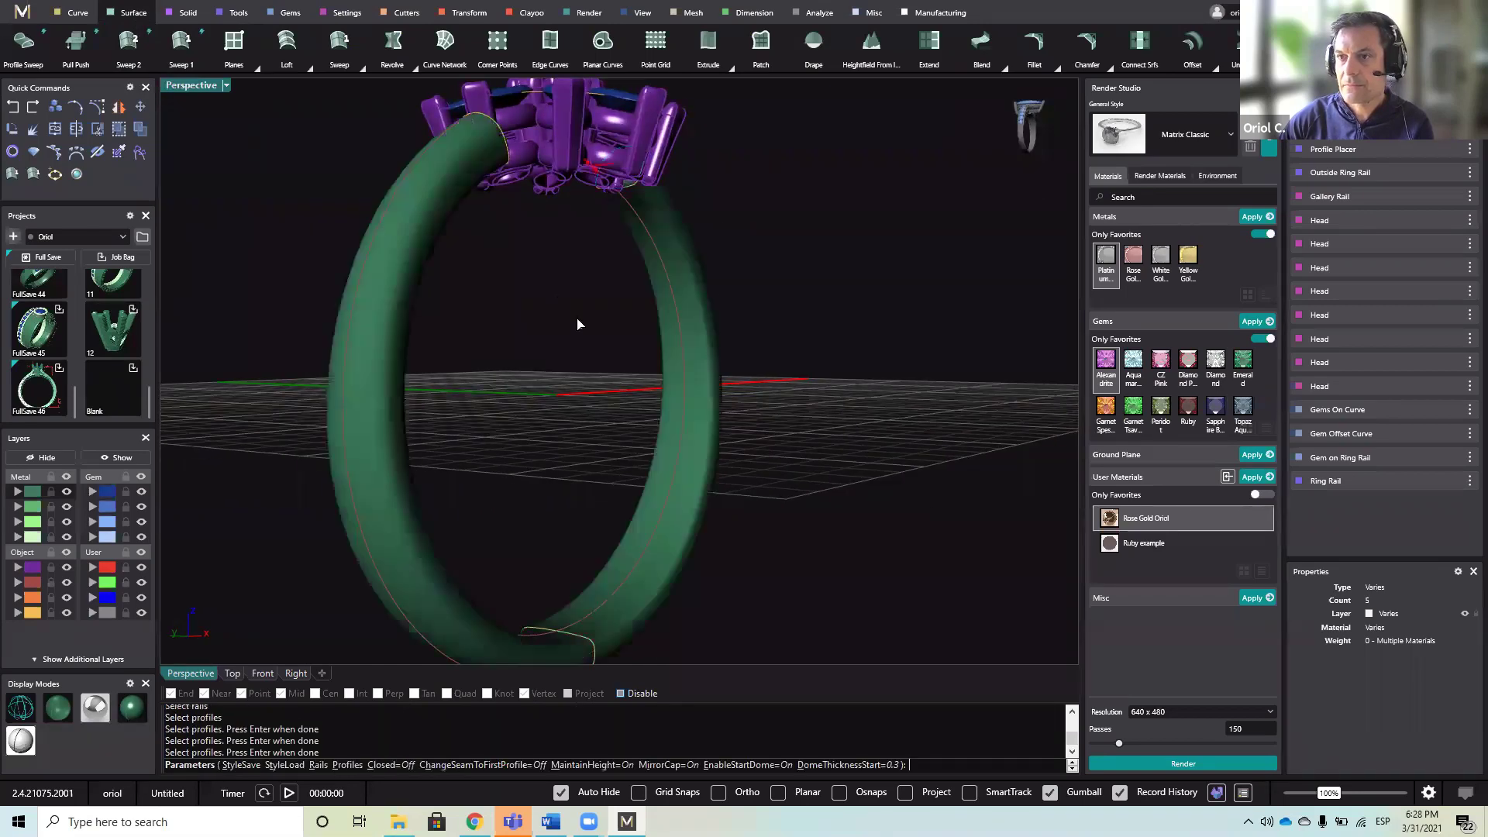
{"action": "right_click_drag", "start_coordinate": [658, 392], "coordinate": [877, 459]}
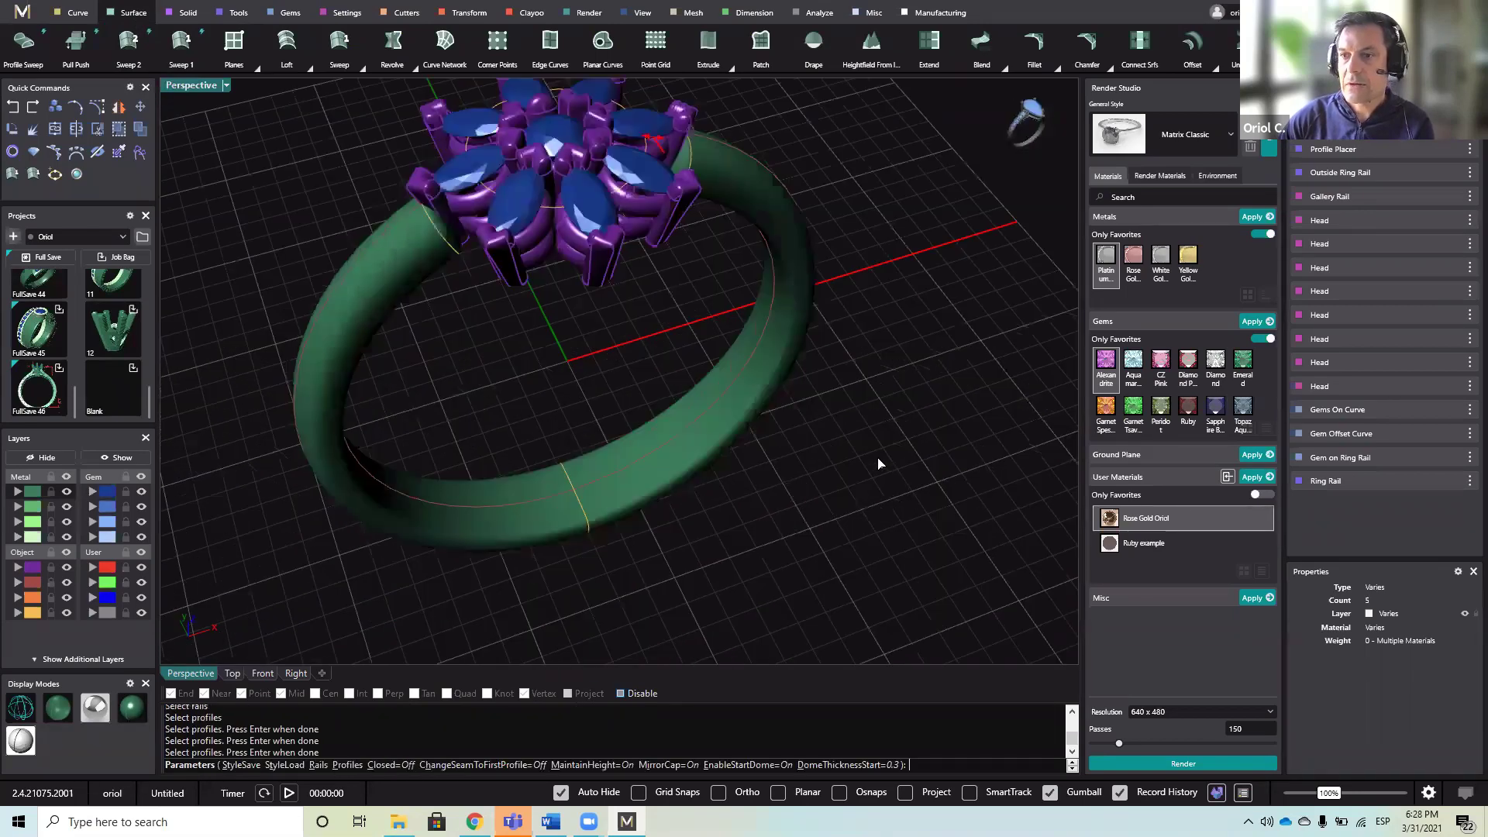
{"action": "right_click", "coordinate": [877, 459]}
- Edit the Profile Placer again and narrow the profile beside the cluster of heads to 1.7 mm
{"action": "right_click_drag", "start_coordinate": [738, 465], "coordinate": [655, 309]}
{"action": "scroll", "coordinate": [668, 272], "scroll_direction": "up", "scroll_amount": 8}
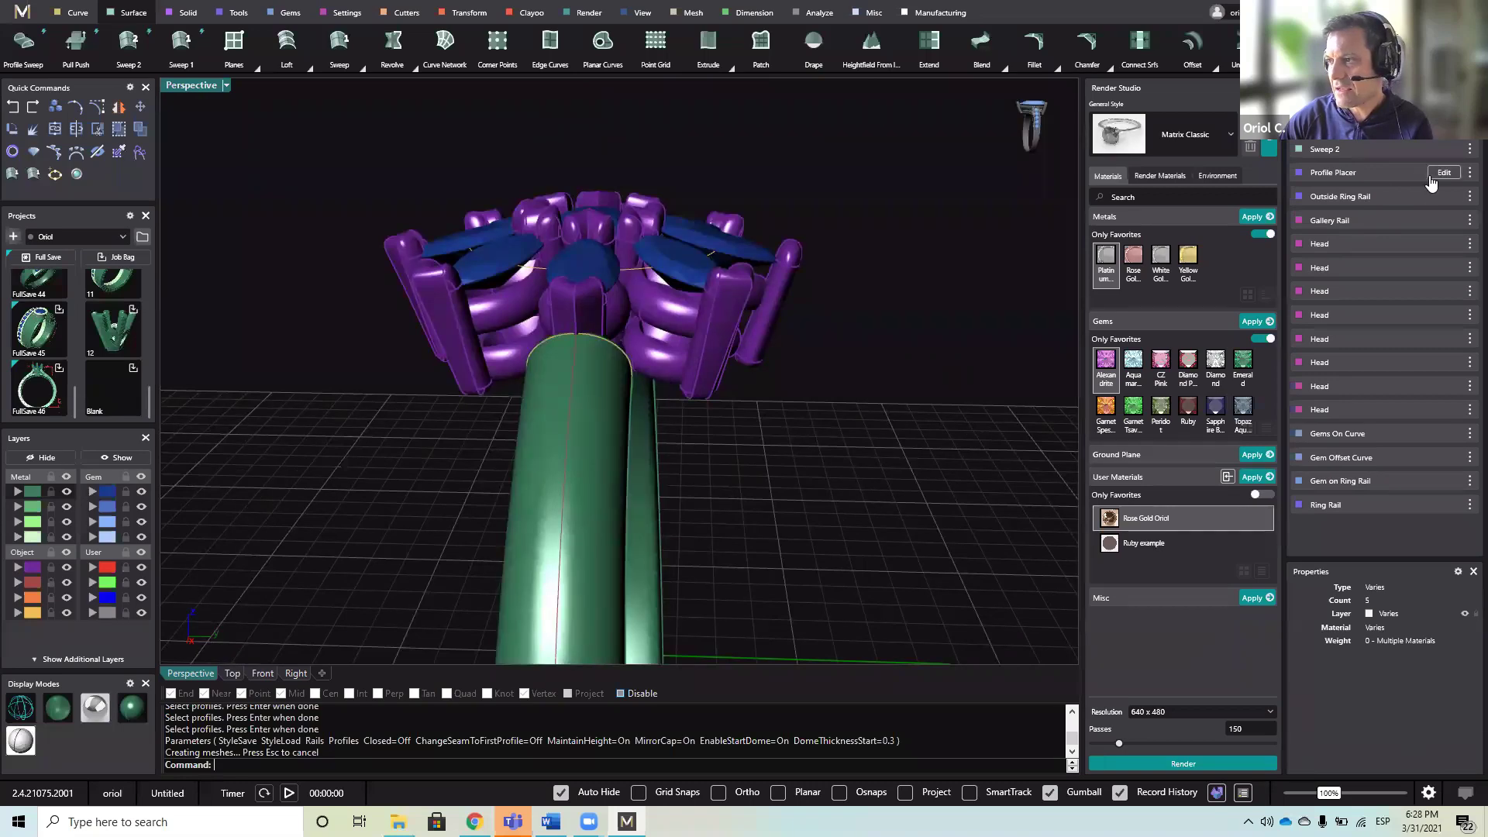
{"action": "left_click", "coordinate": [1442, 175]}
{"action": "right_click_drag", "start_coordinate": [582, 401], "coordinate": [676, 469]}
{"action": "left_click", "coordinate": [676, 469]}
{"action": "right_click_drag", "start_coordinate": [757, 499], "coordinate": [698, 522]}
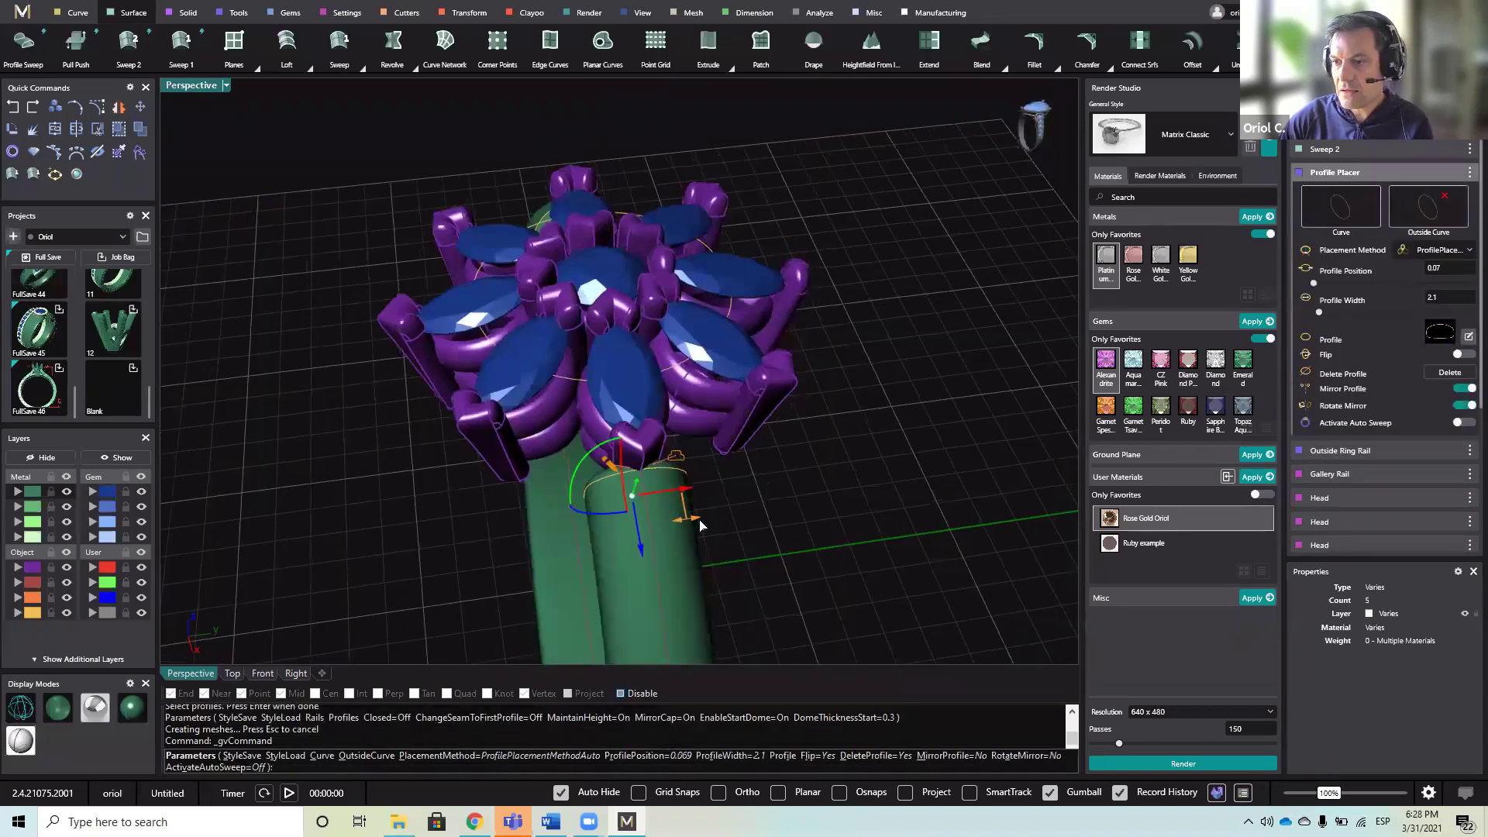
{"action": "left_click_drag", "start_coordinate": [692, 524], "coordinate": [671, 526]}
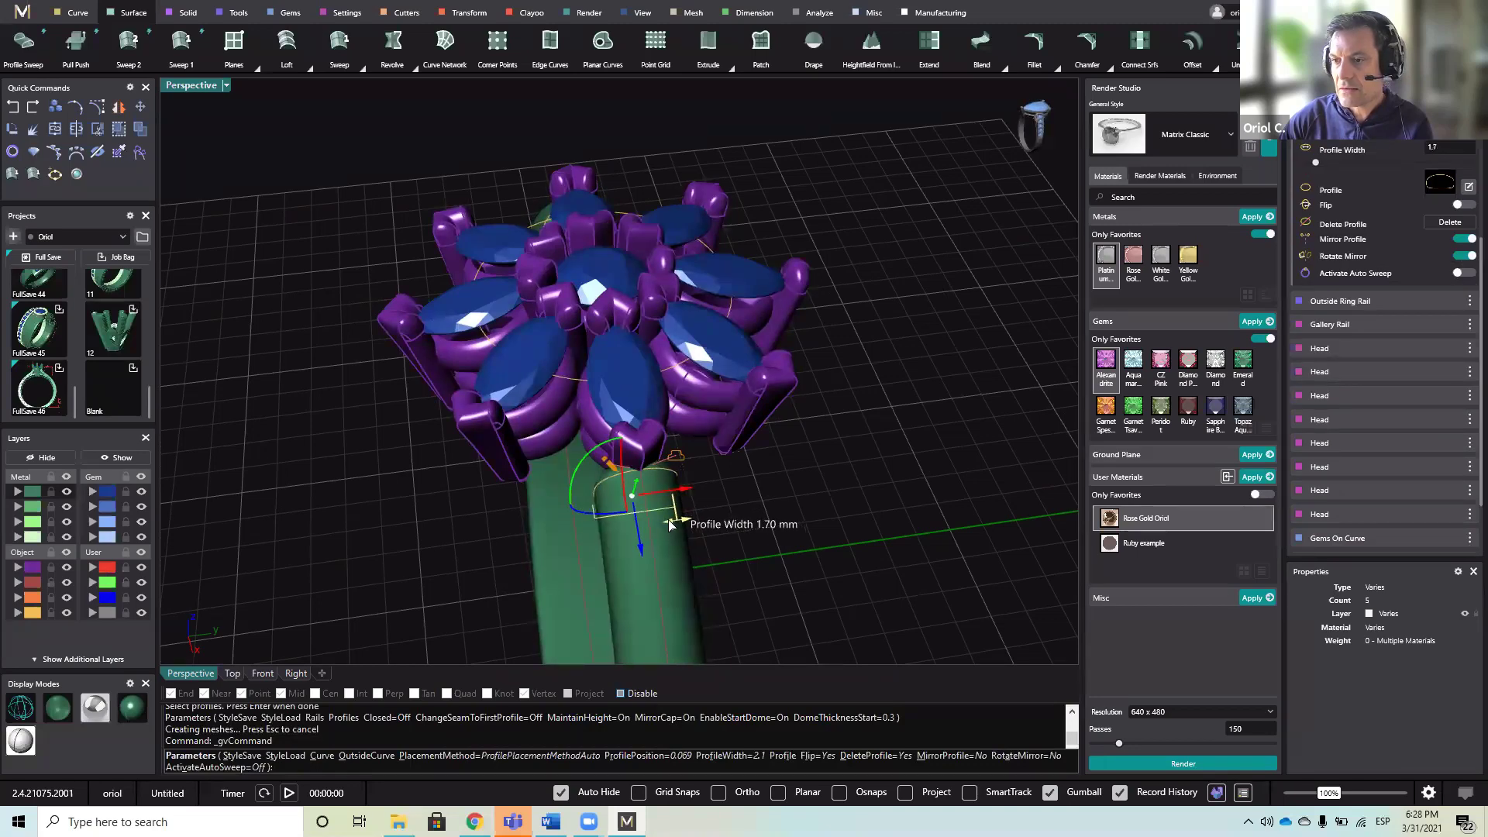
- Move the profile beside the heads closer to the cluster, at position about 0.064, and finish the edit
{"action": "right_click_drag", "start_coordinate": [892, 493], "coordinate": [837, 372]}
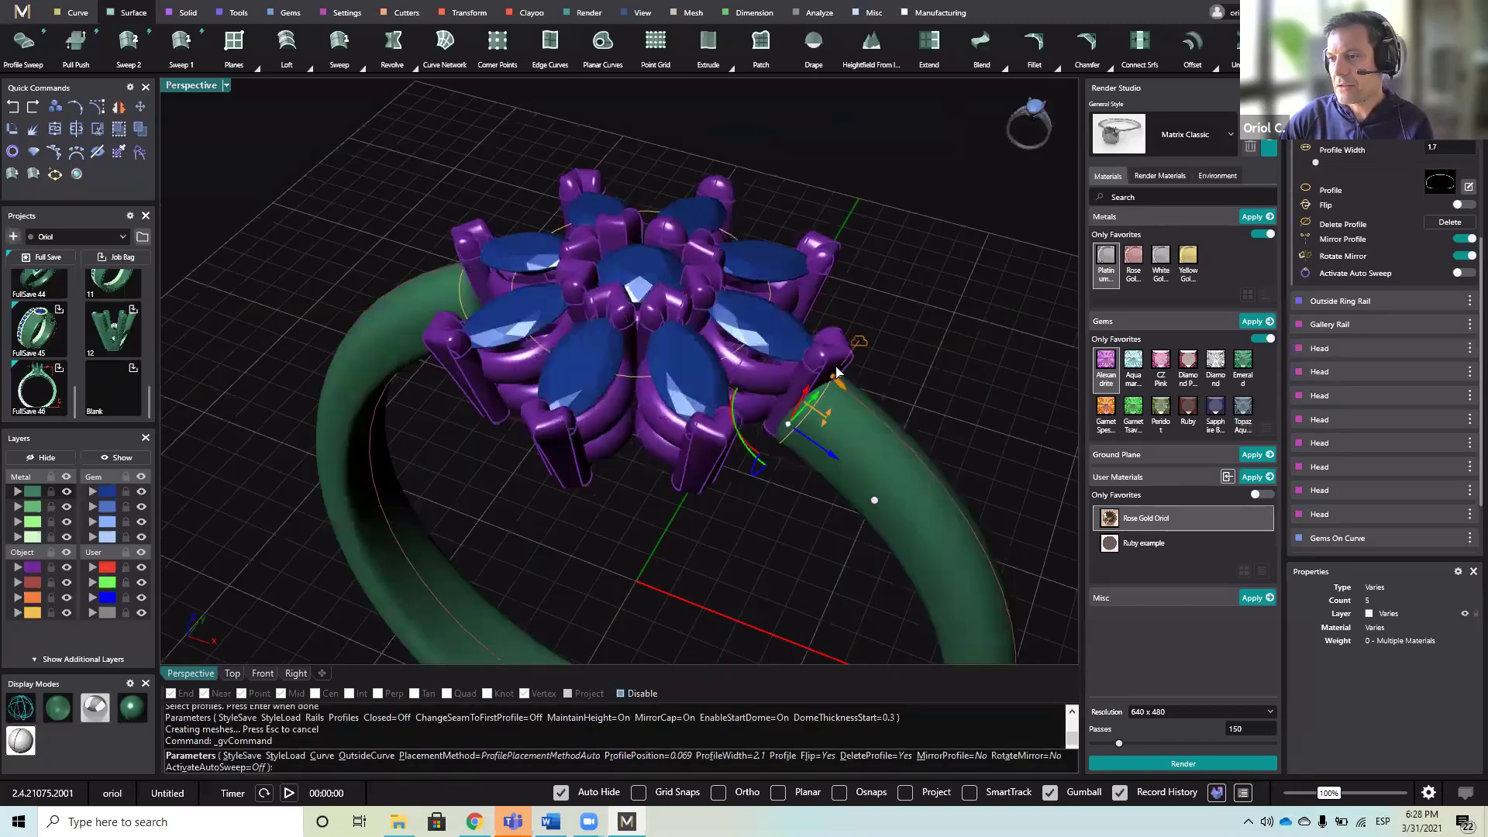
{"action": "scroll", "coordinate": [835, 372], "scroll_direction": "up", "scroll_amount": 5}
{"action": "left_click_drag", "start_coordinate": [829, 353], "coordinate": [810, 341]}
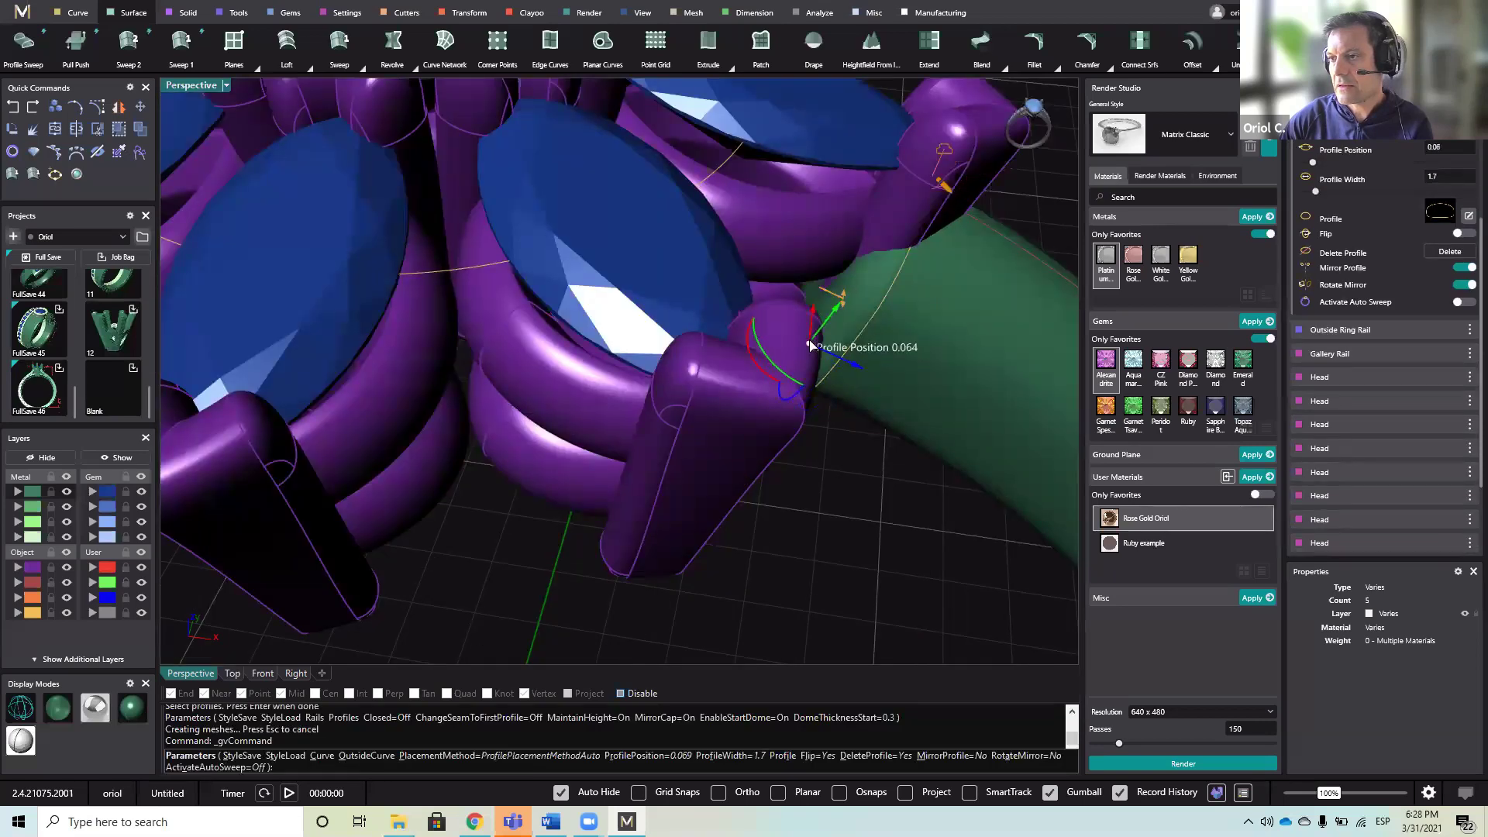
{"action": "scroll", "coordinate": [940, 372], "scroll_direction": "down", "scroll_amount": 4}
{"action": "scroll", "coordinate": [859, 431], "scroll_direction": "down", "scroll_amount": 5}
{"action": "right_click_drag", "start_coordinate": [691, 180], "coordinate": [365, 170]}
{"action": "right_click", "coordinate": [684, 424]}
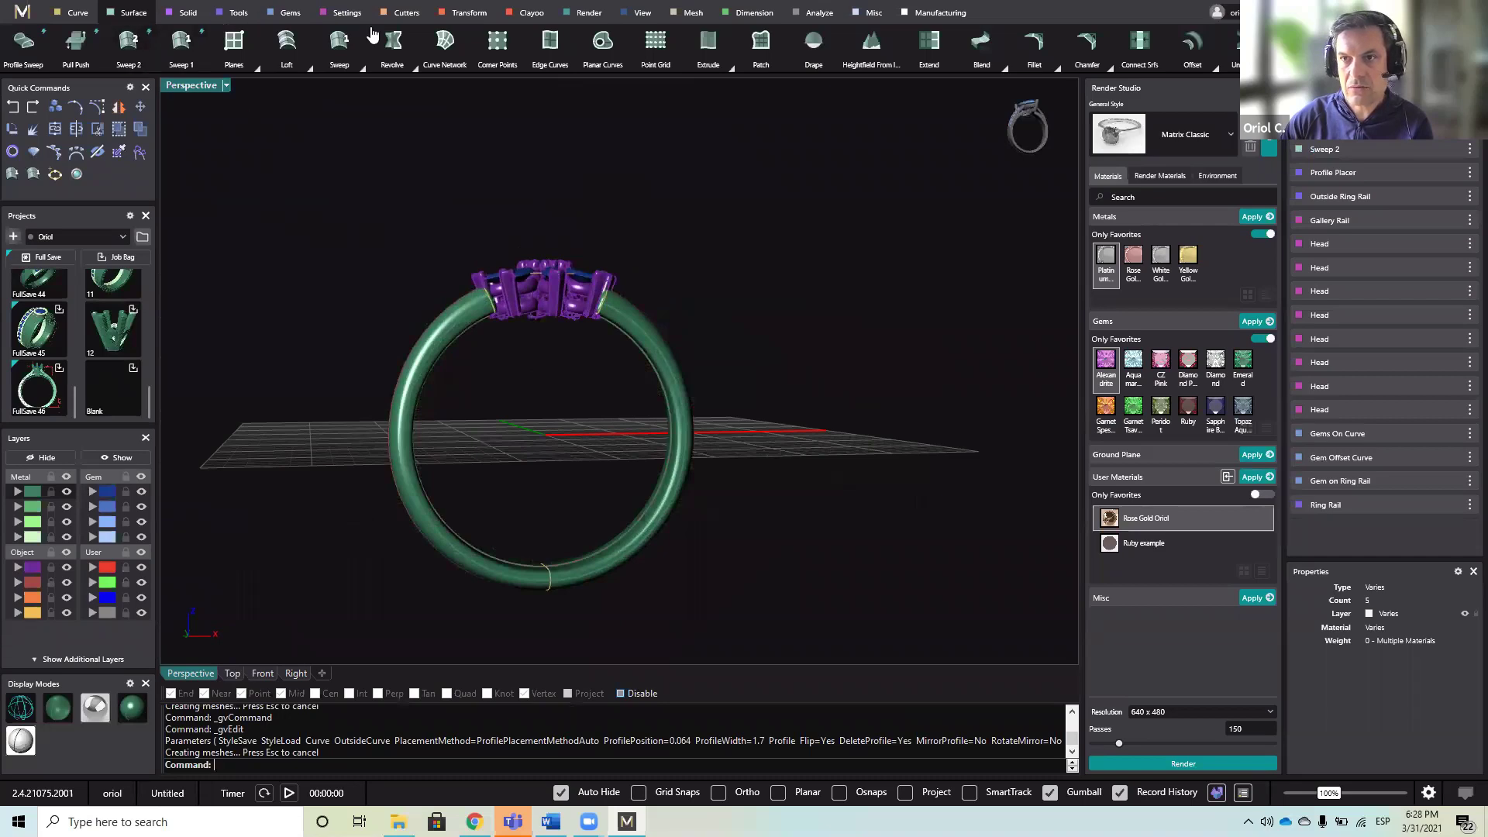
- Start a new document without saving the ring's changes, and maximize the Perspective view
{"action": "right_click_drag", "start_coordinate": [692, 310], "coordinate": [685, 530]}
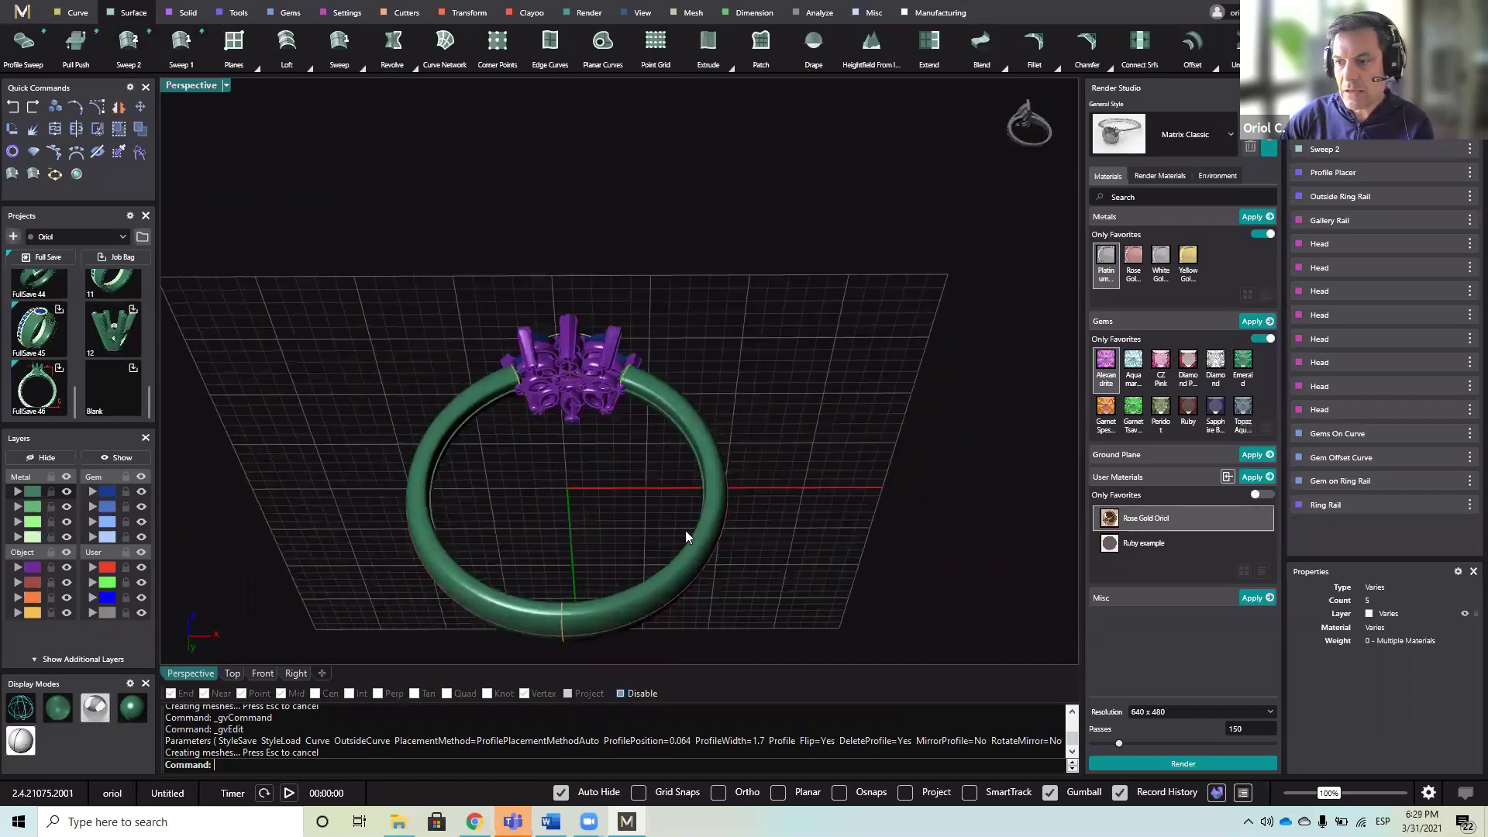
{"action": "right_click_drag", "start_coordinate": [580, 412], "coordinate": [653, 487]}
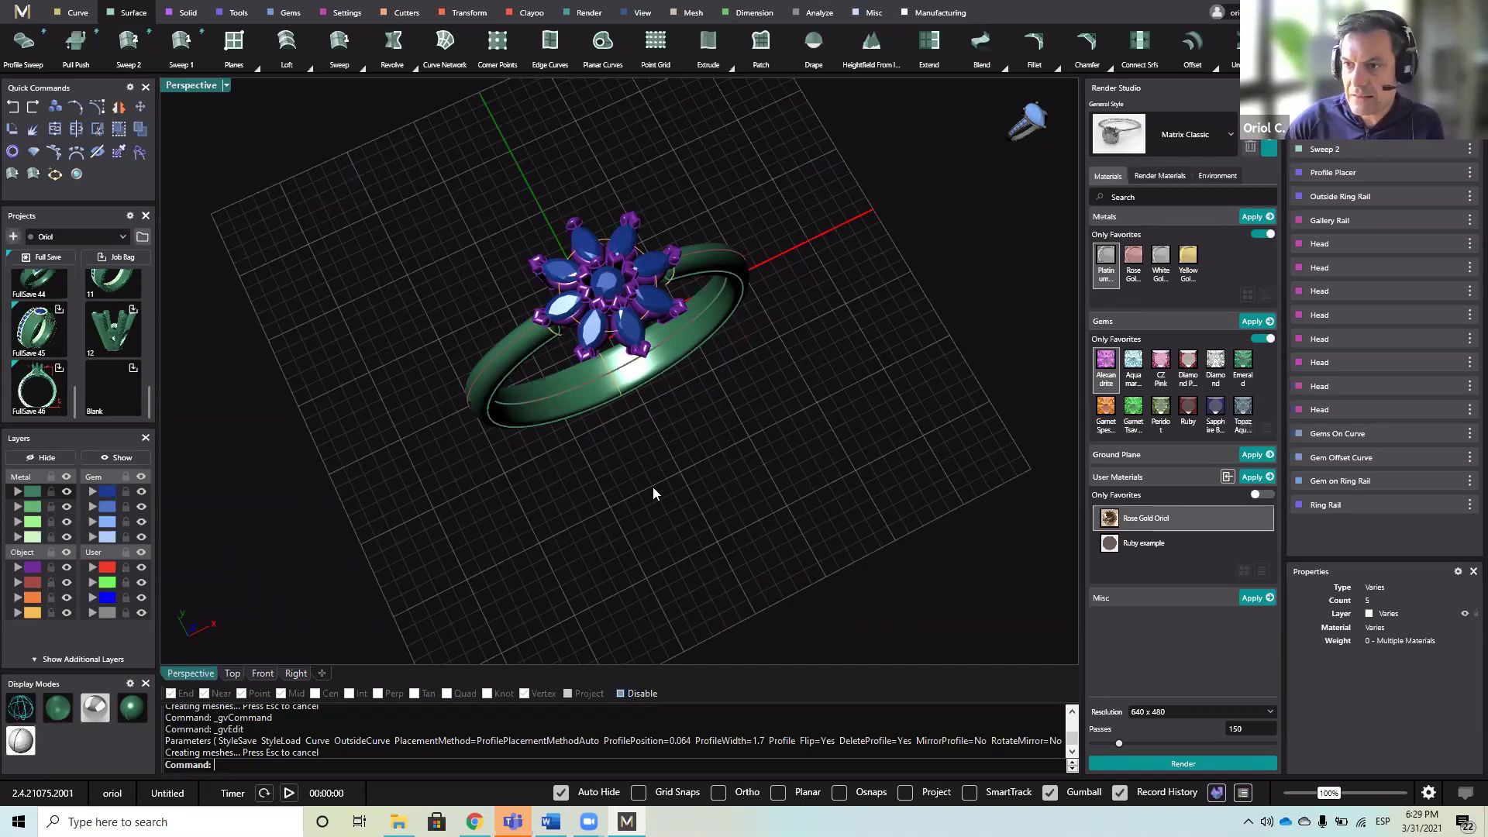
{"action": "right_click_drag", "start_coordinate": [834, 487], "coordinate": [660, 400]}
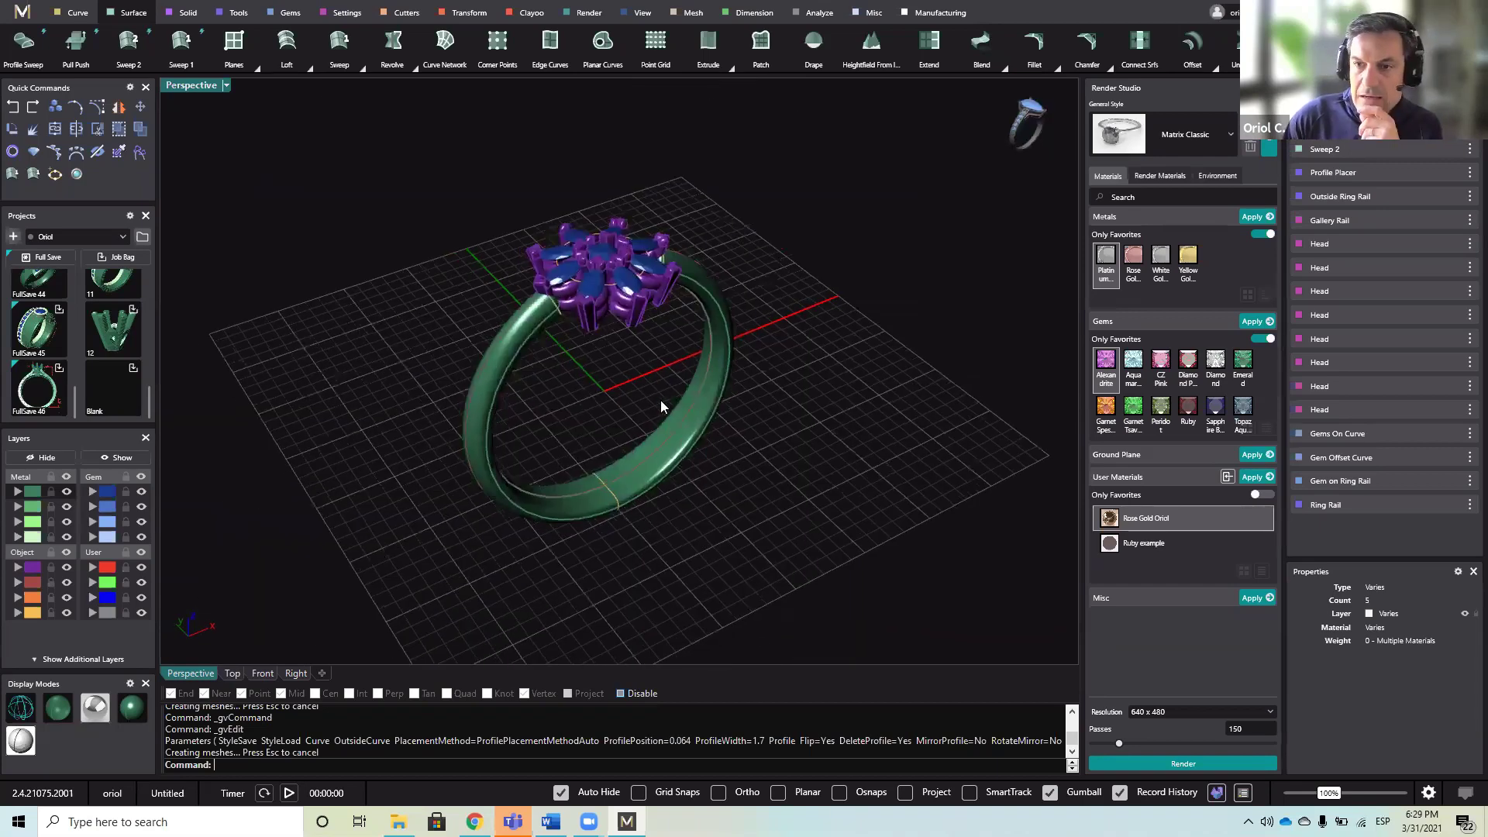
{"action": "left_click", "coordinate": [22, 12]}
{"action": "left_click", "coordinate": [97, 53]}
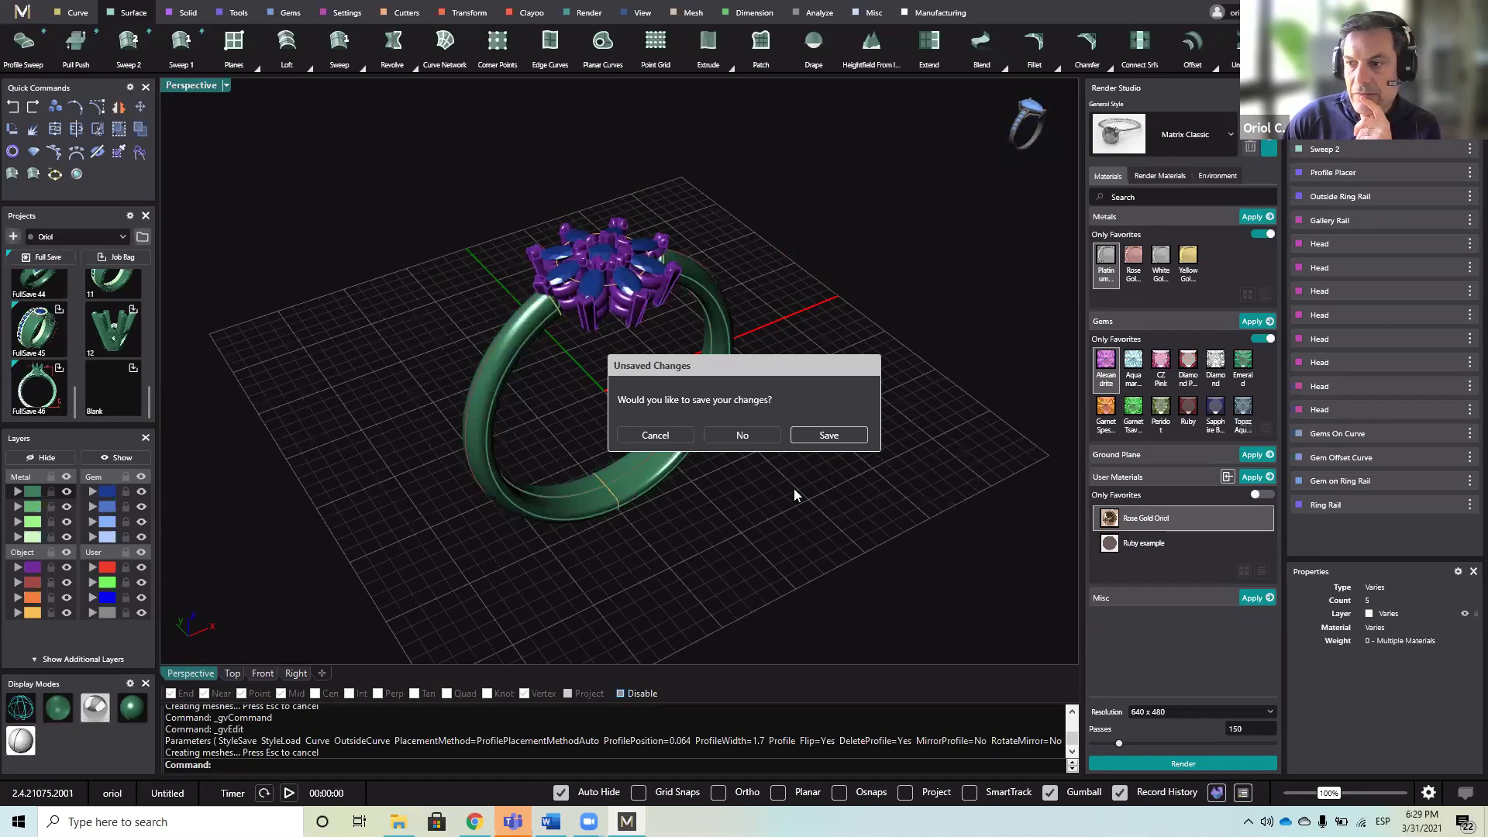
{"action": "left_click", "coordinate": [742, 436]}
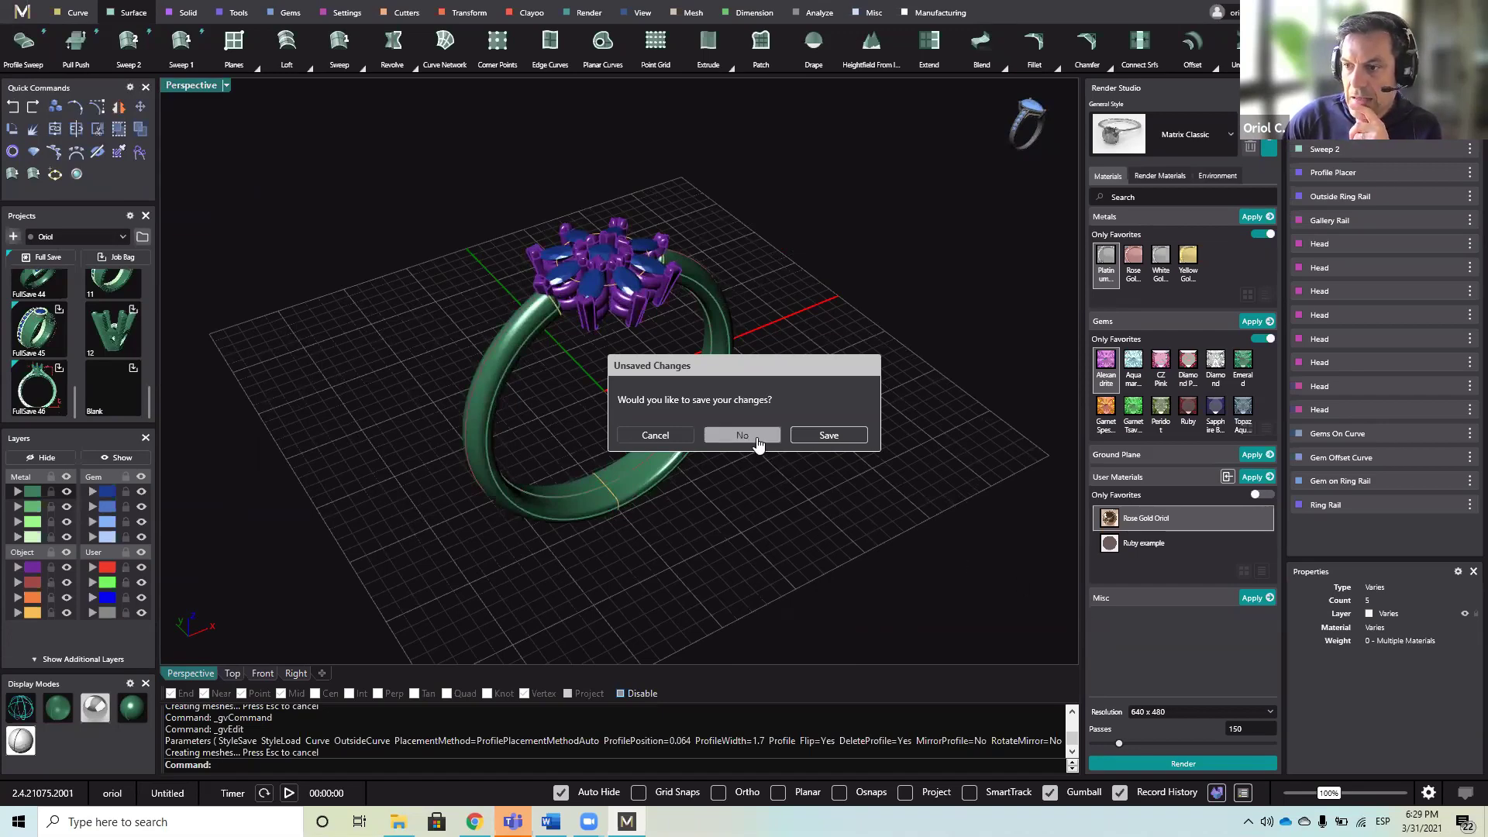
{"action": "left_click", "coordinate": [741, 436]}
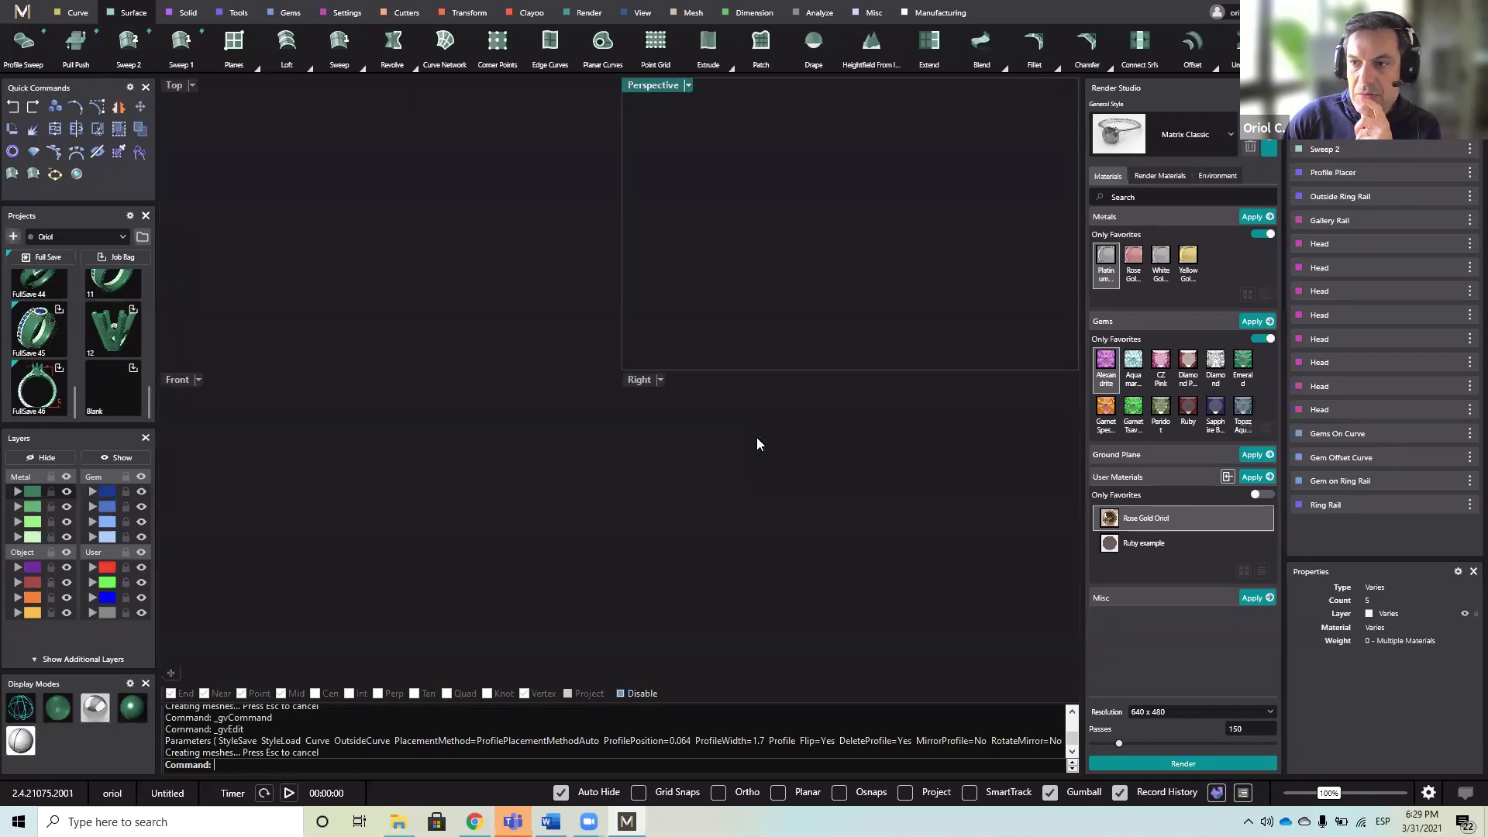
{"action": "double_click", "coordinate": [642, 86]}
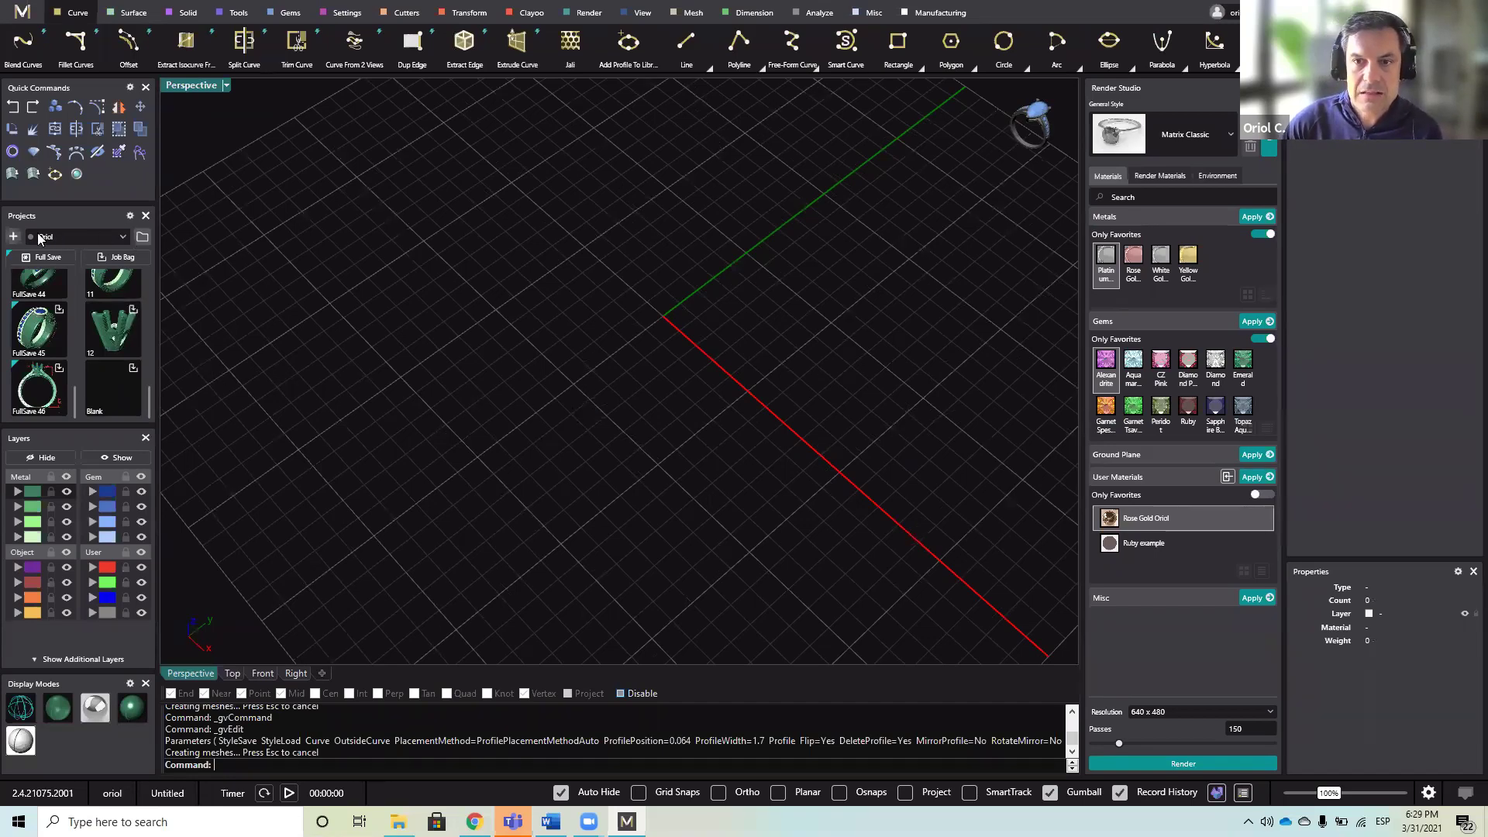
- Create a new project named webinar
{"action": "left_click", "coordinate": [13, 237]}
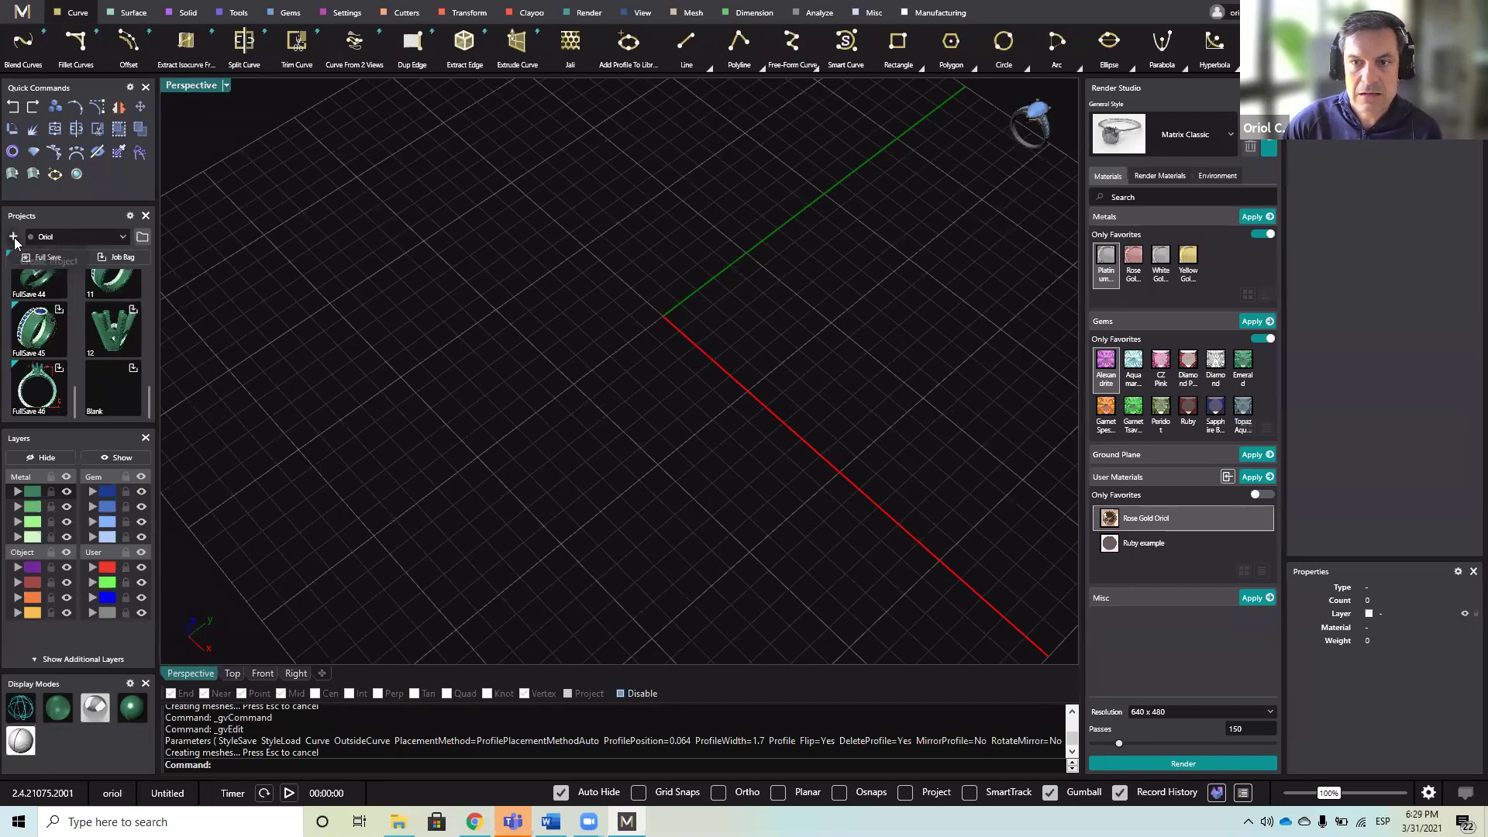
{"action": "type", "text": "webinar"}
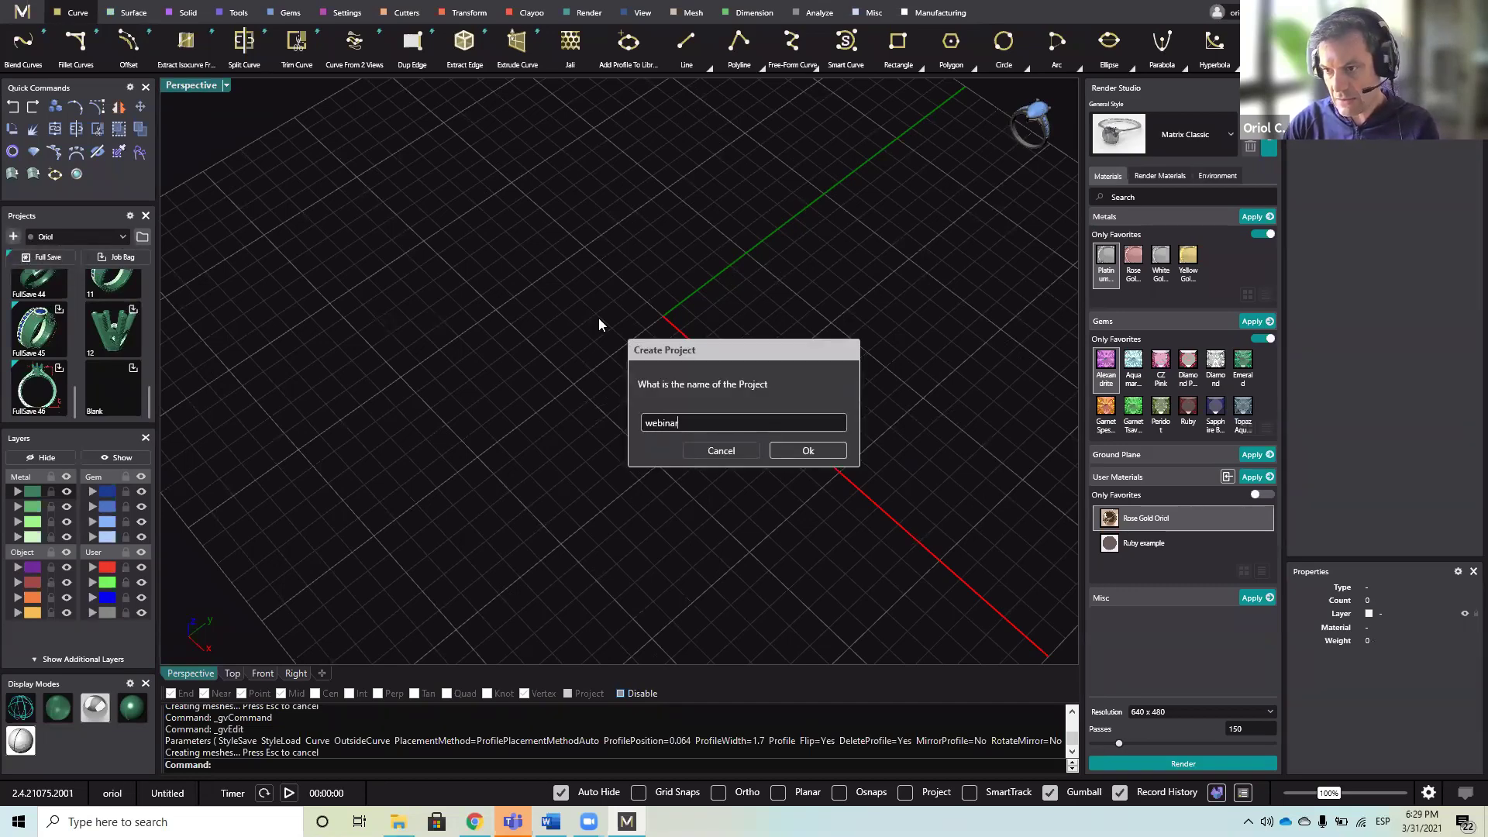
{"action": "key", "text": "Return"}
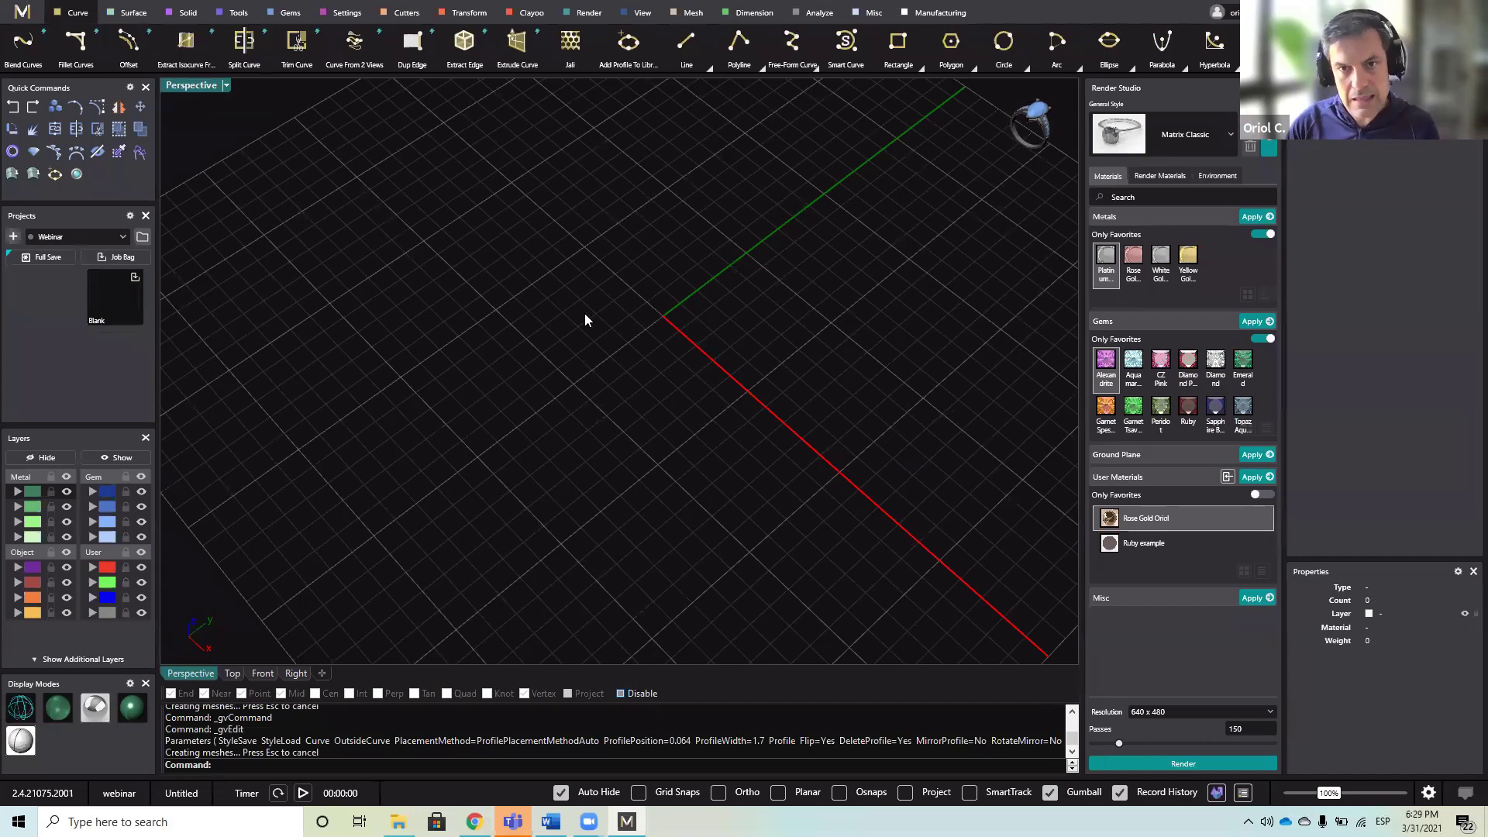
- Place a round diamond at the origin with the Gem tool and reduce its diameter to about 4.8 mm
{"action": "right_click_drag", "start_coordinate": [628, 344], "coordinate": [607, 395]}
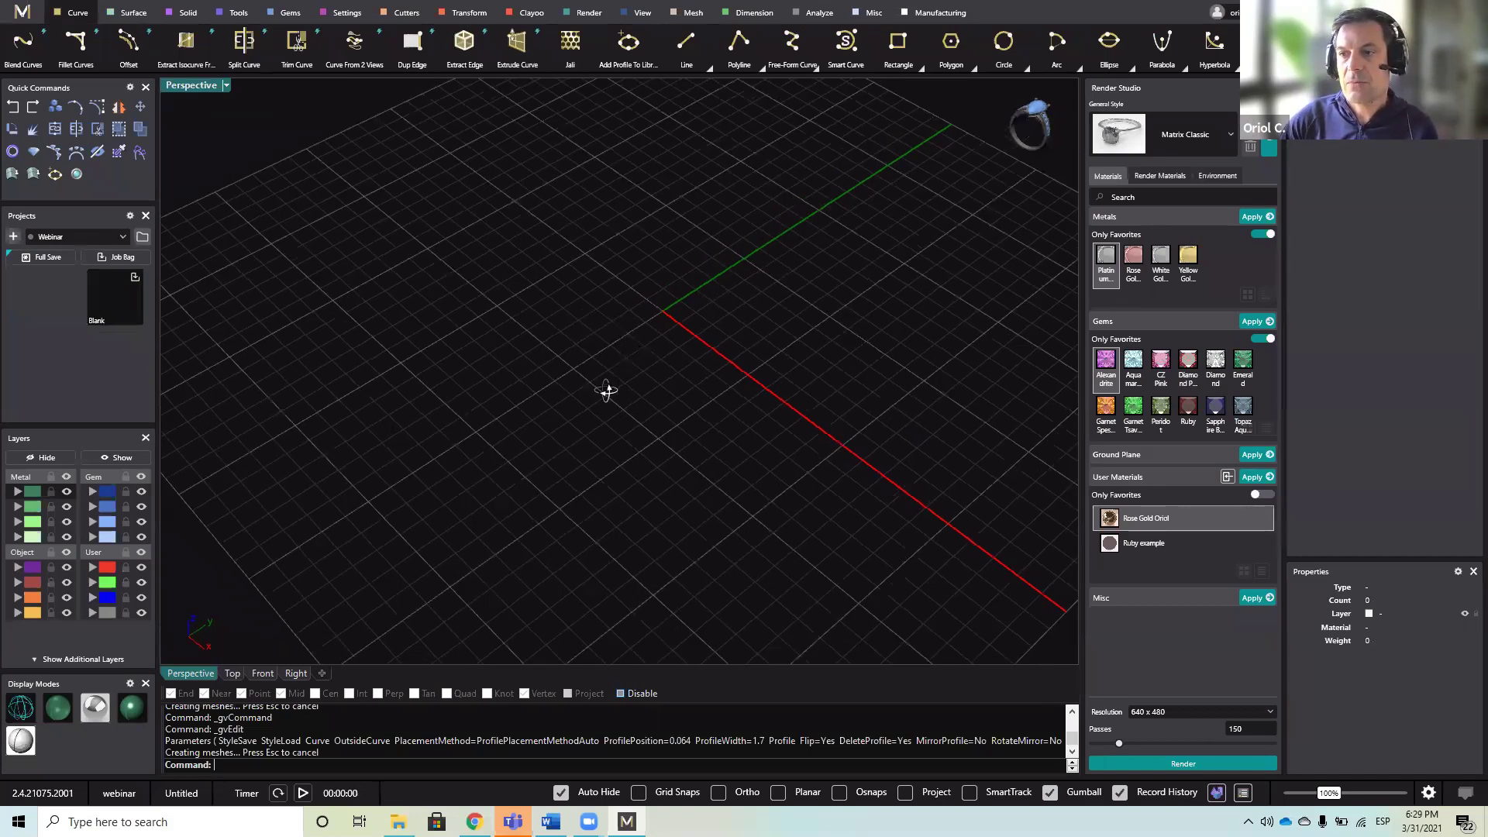
{"action": "scroll", "coordinate": [606, 395], "scroll_direction": "down", "scroll_amount": 3}
{"action": "left_click", "coordinate": [286, 13]}
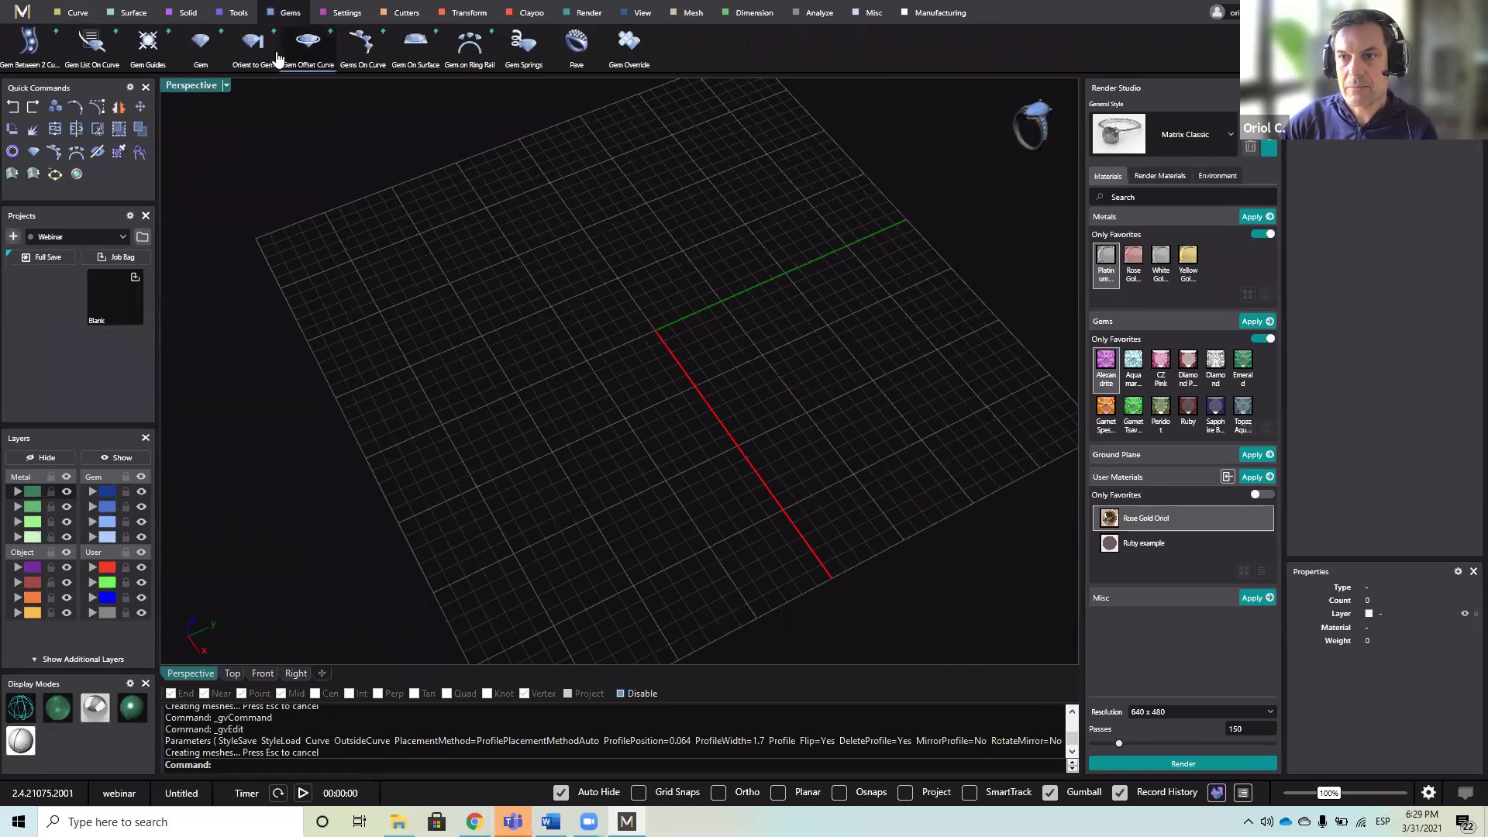
{"action": "left_click", "coordinate": [200, 43]}
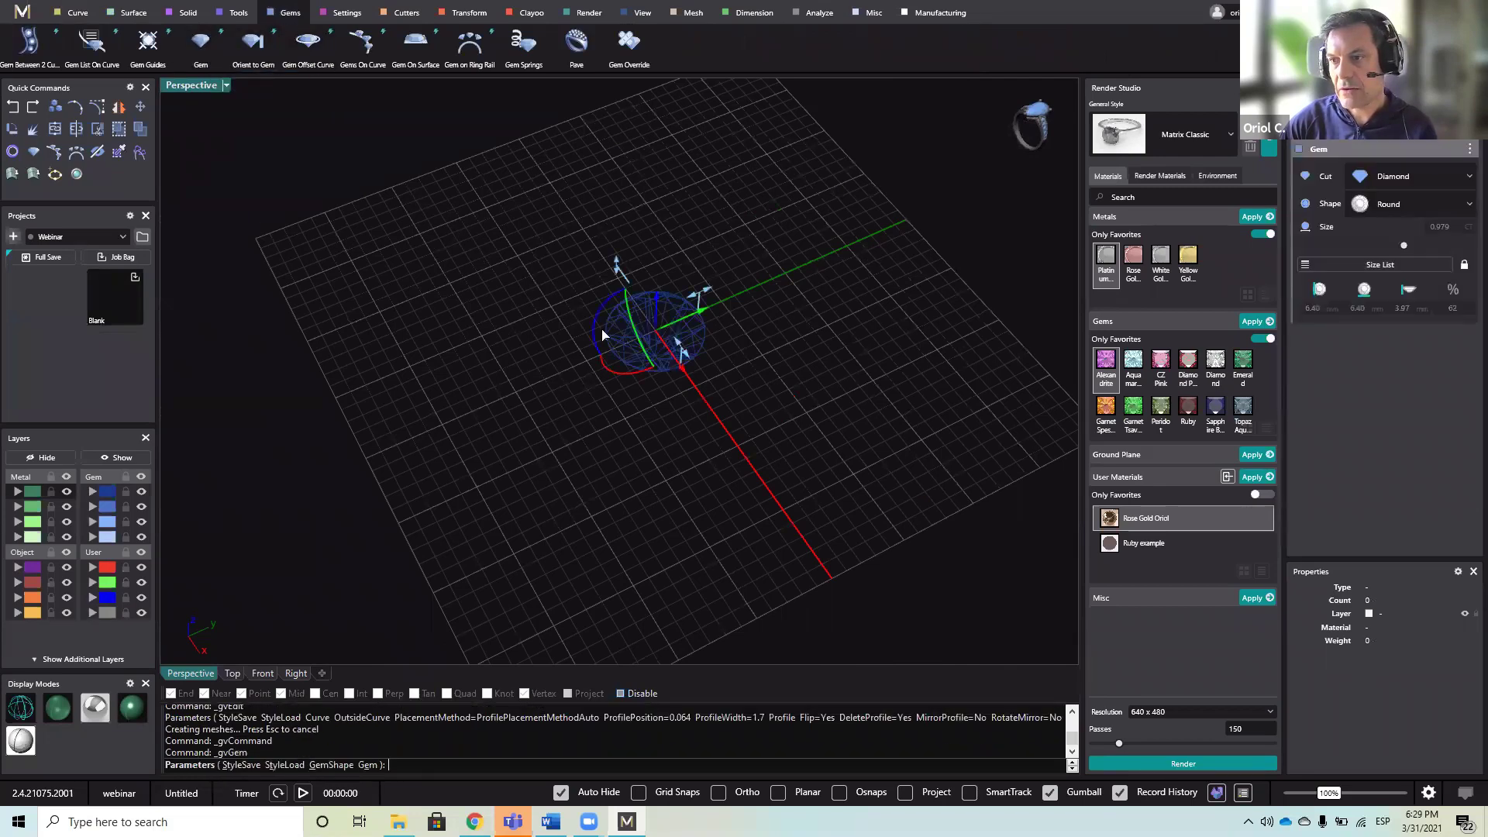
{"action": "right_click_drag", "start_coordinate": [614, 342], "coordinate": [609, 326]}
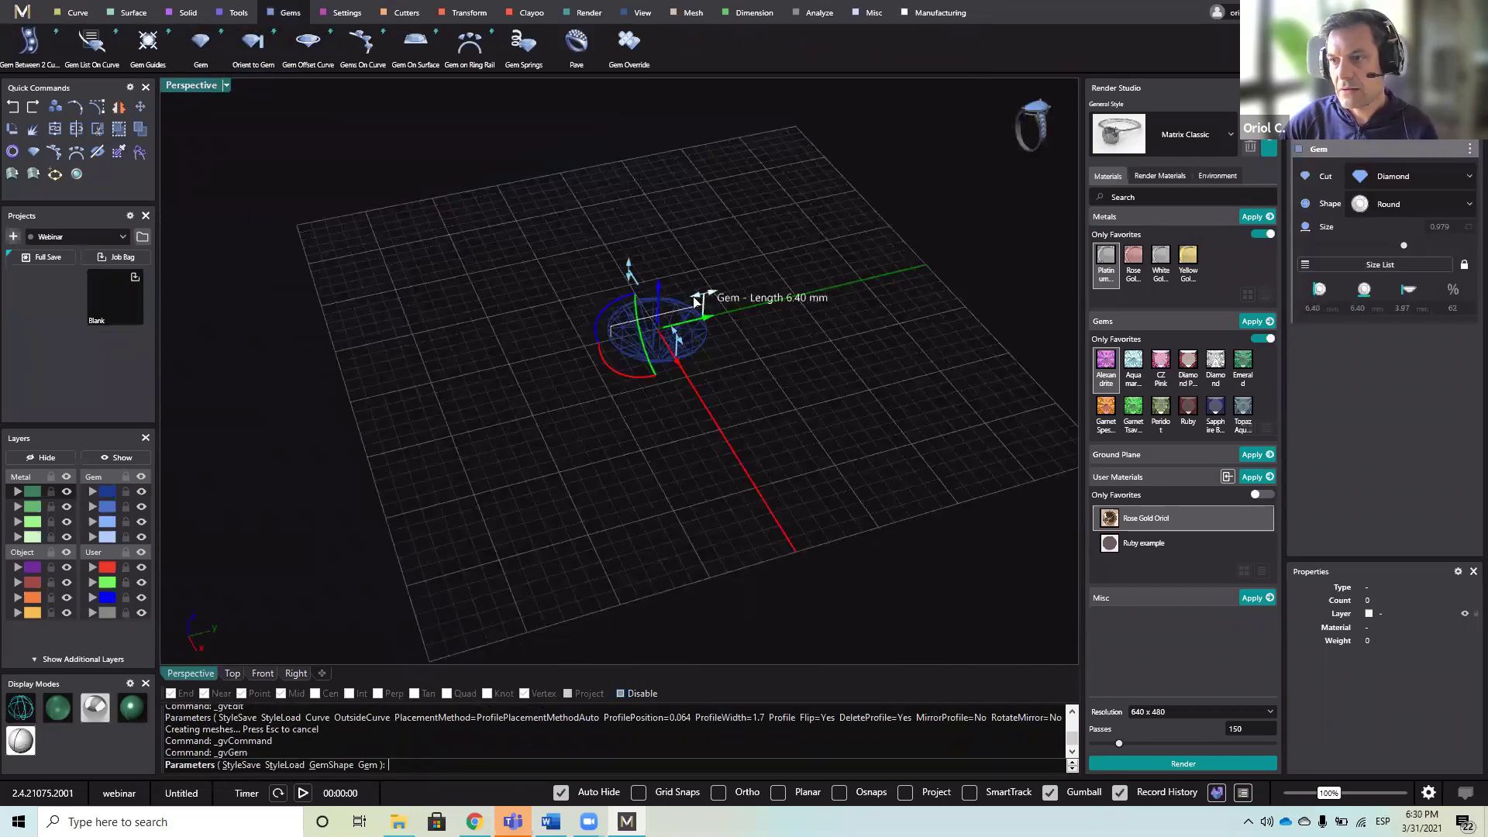
{"action": "left_click_drag", "start_coordinate": [694, 300], "coordinate": [684, 303]}
{"action": "right_click", "coordinate": [778, 379]}
{"action": "left_click", "coordinate": [671, 350]}
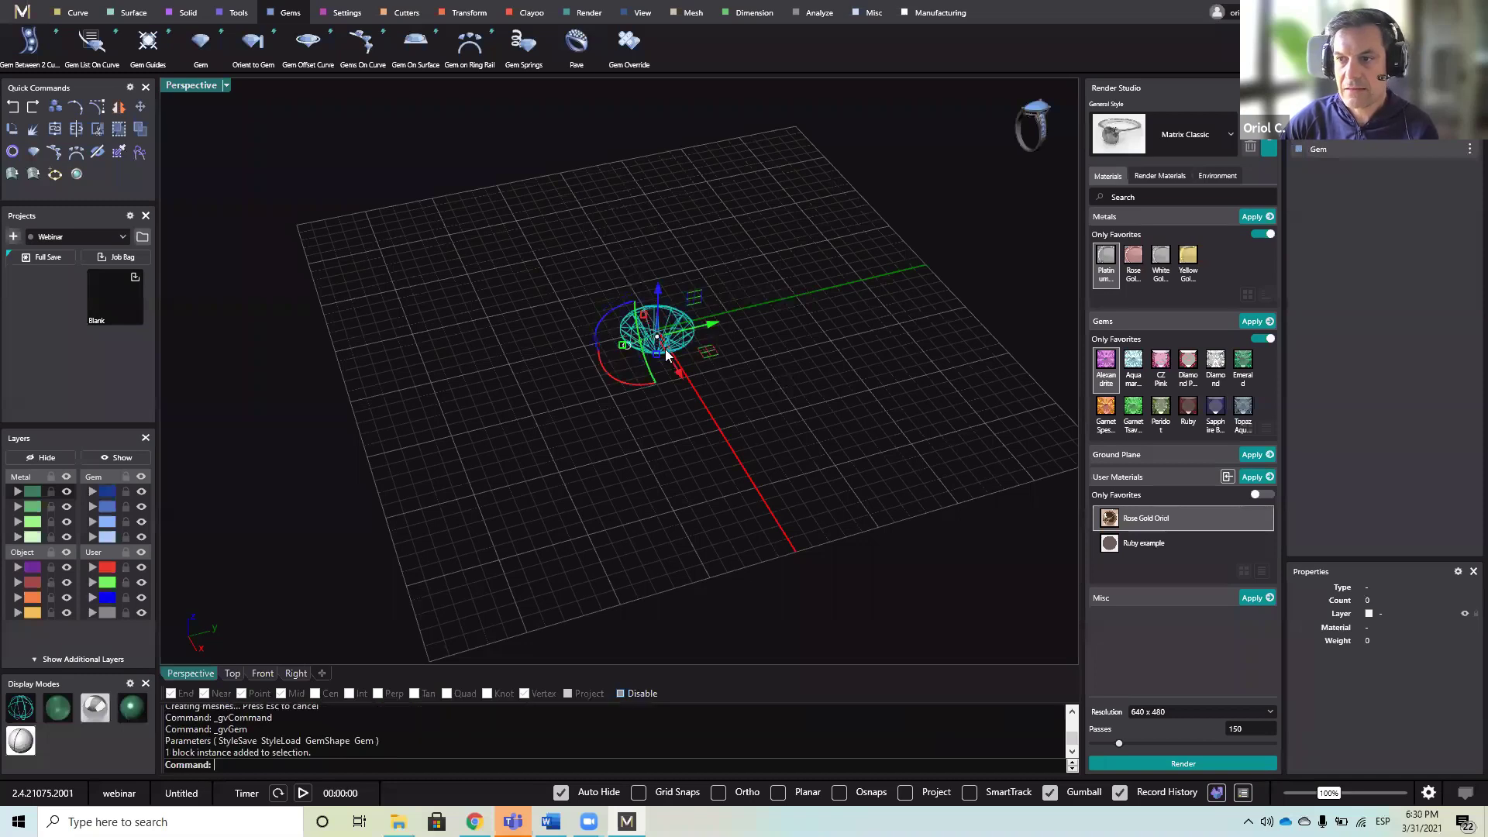
{"action": "left_click", "coordinate": [347, 12]}
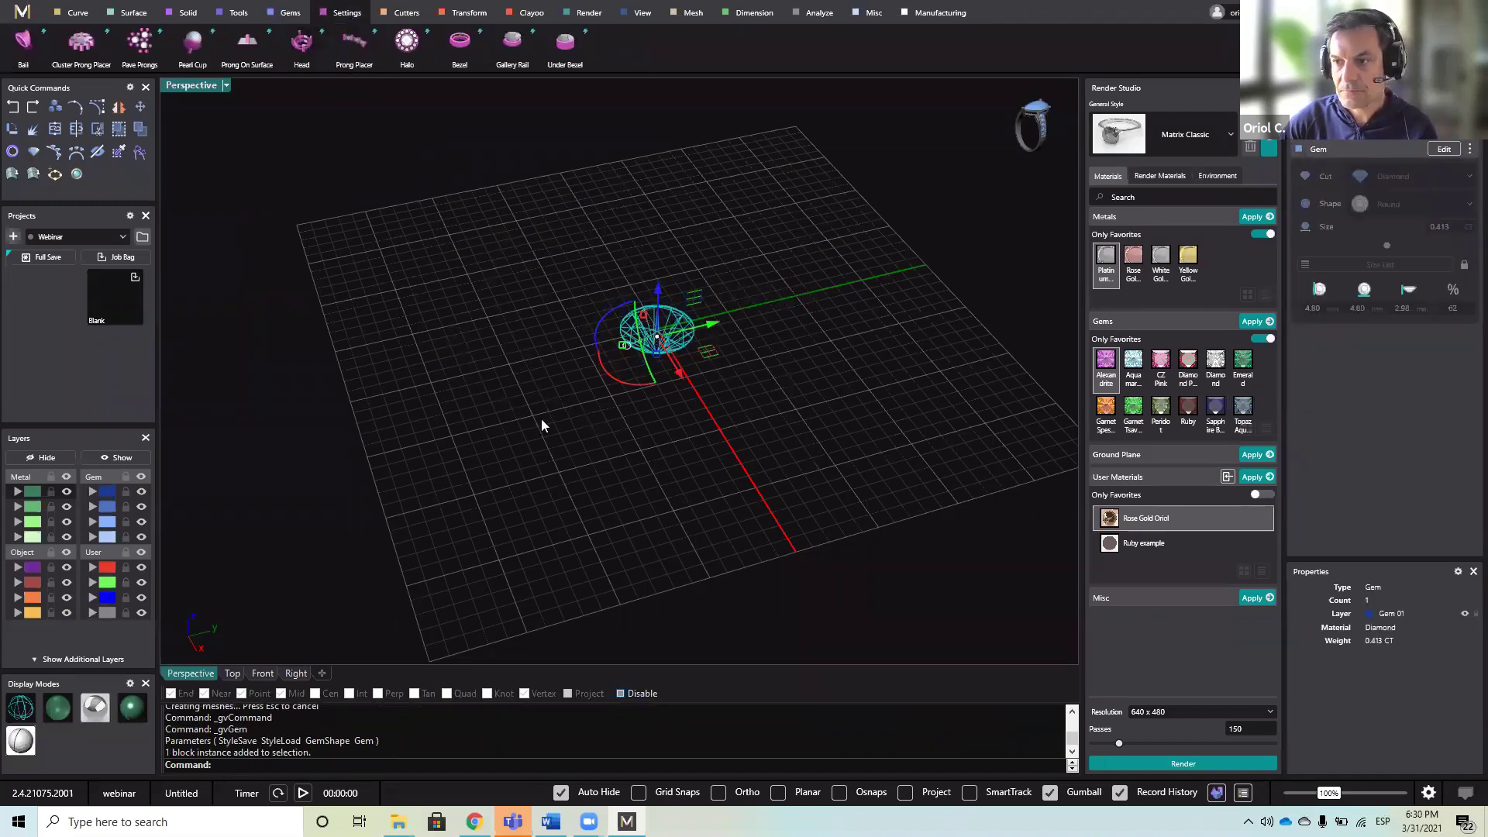
{"action": "right_click_drag", "start_coordinate": [727, 433], "coordinate": [725, 374]}
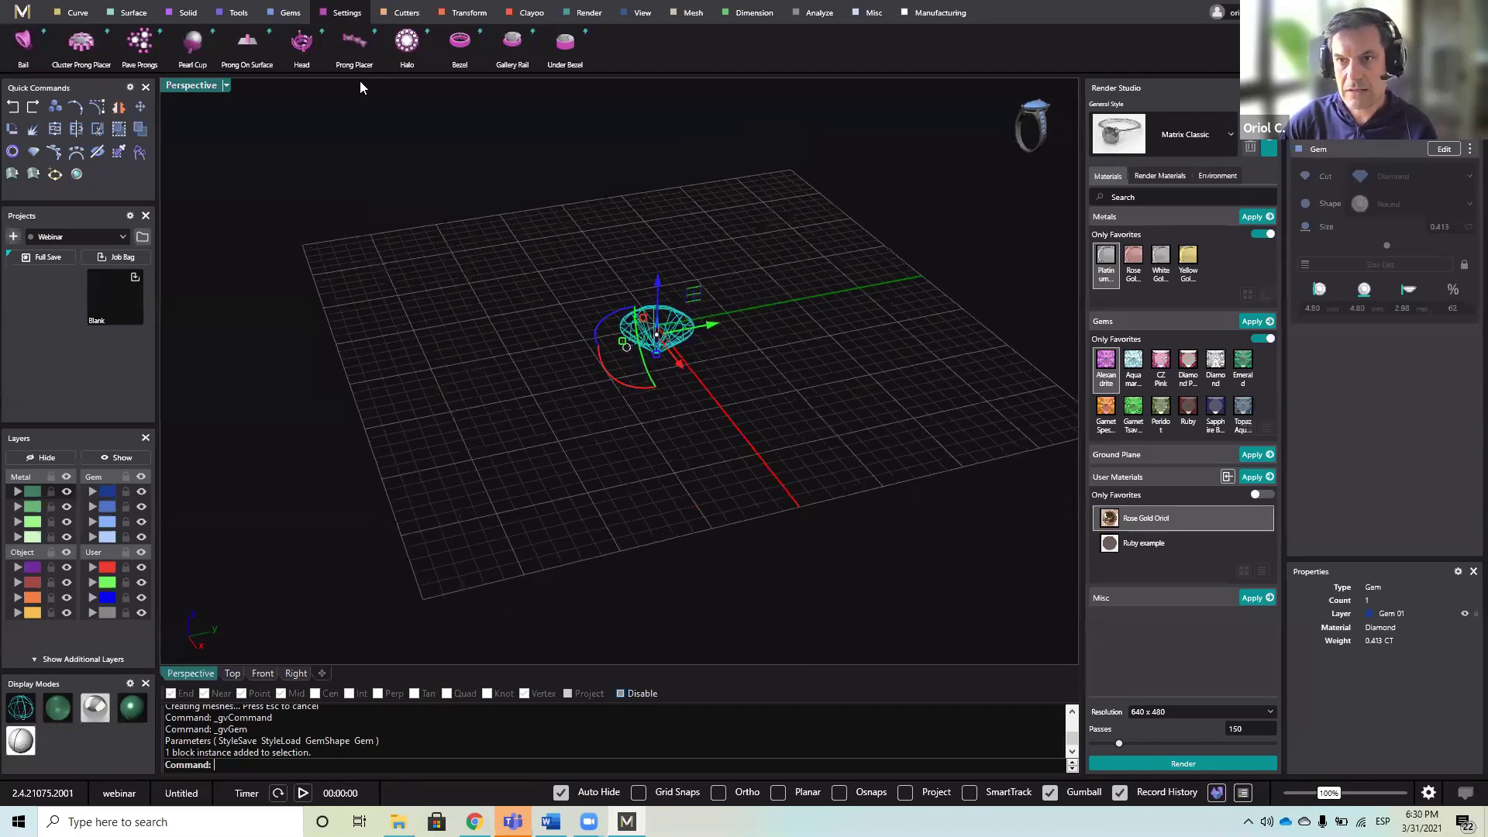
{"action": "left_click", "coordinate": [301, 45]}
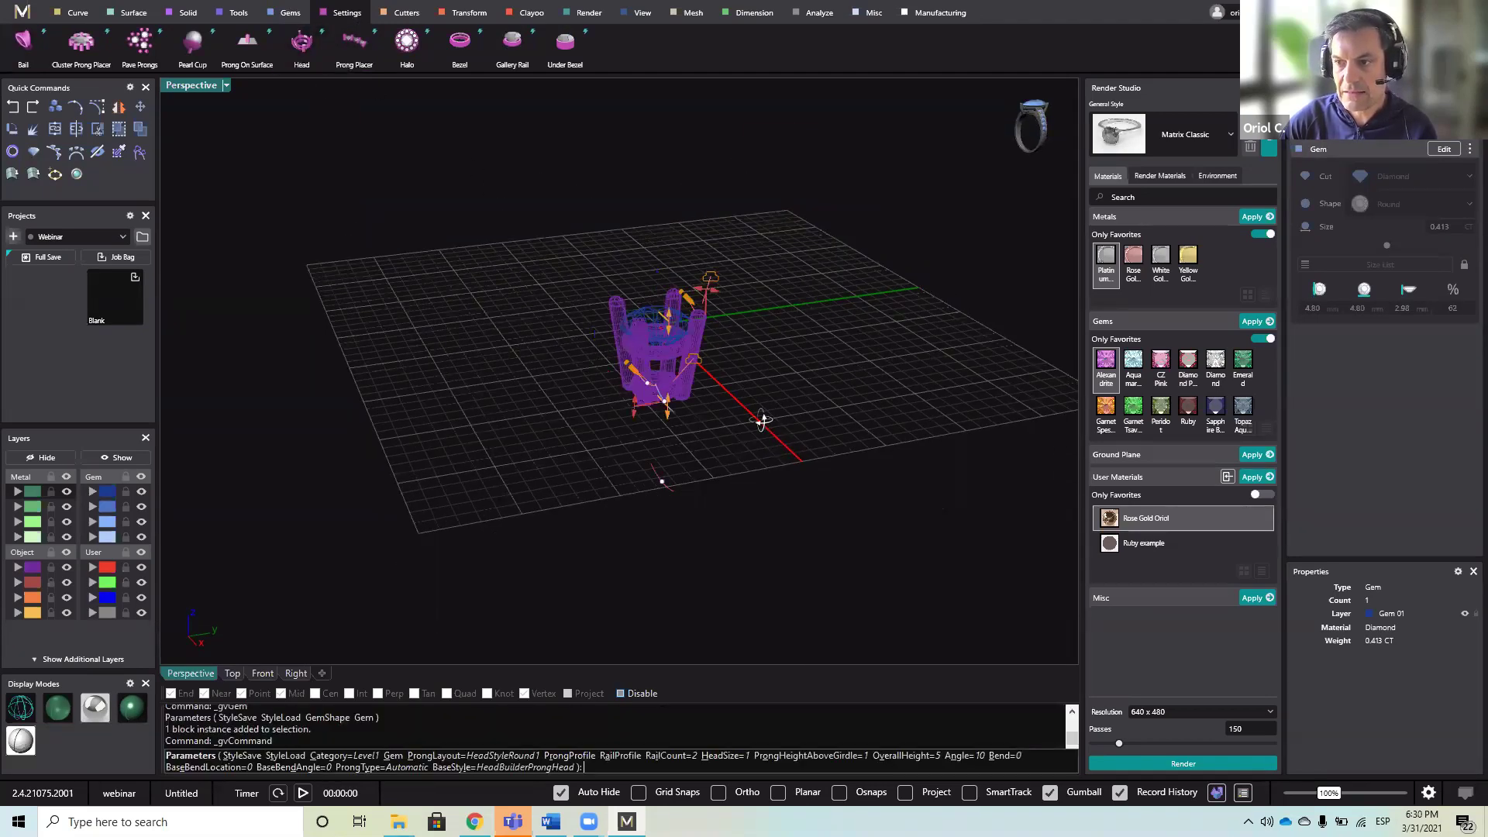
{"action": "right_click_drag", "start_coordinate": [763, 421], "coordinate": [764, 411]}
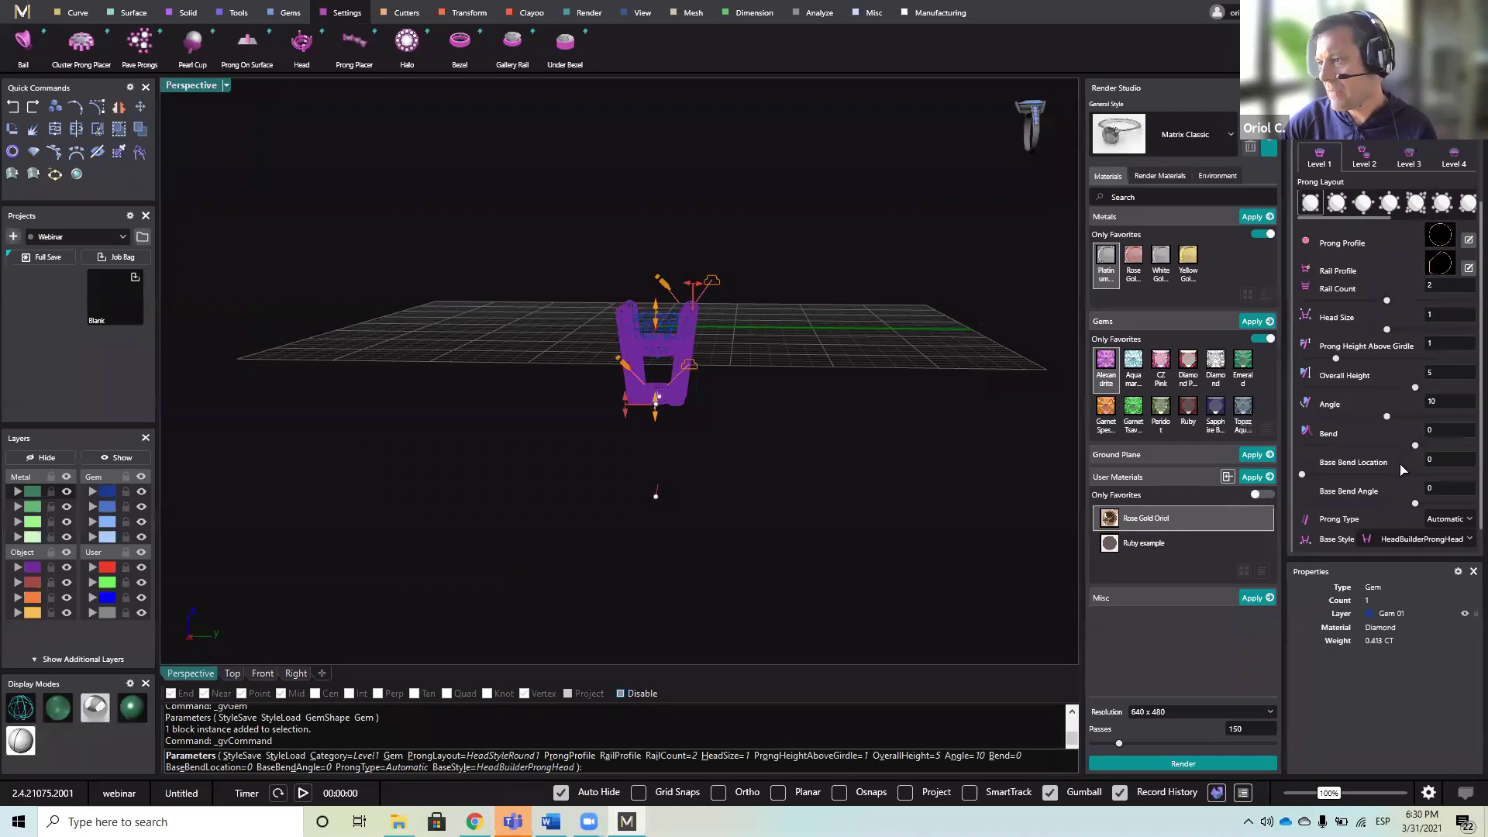
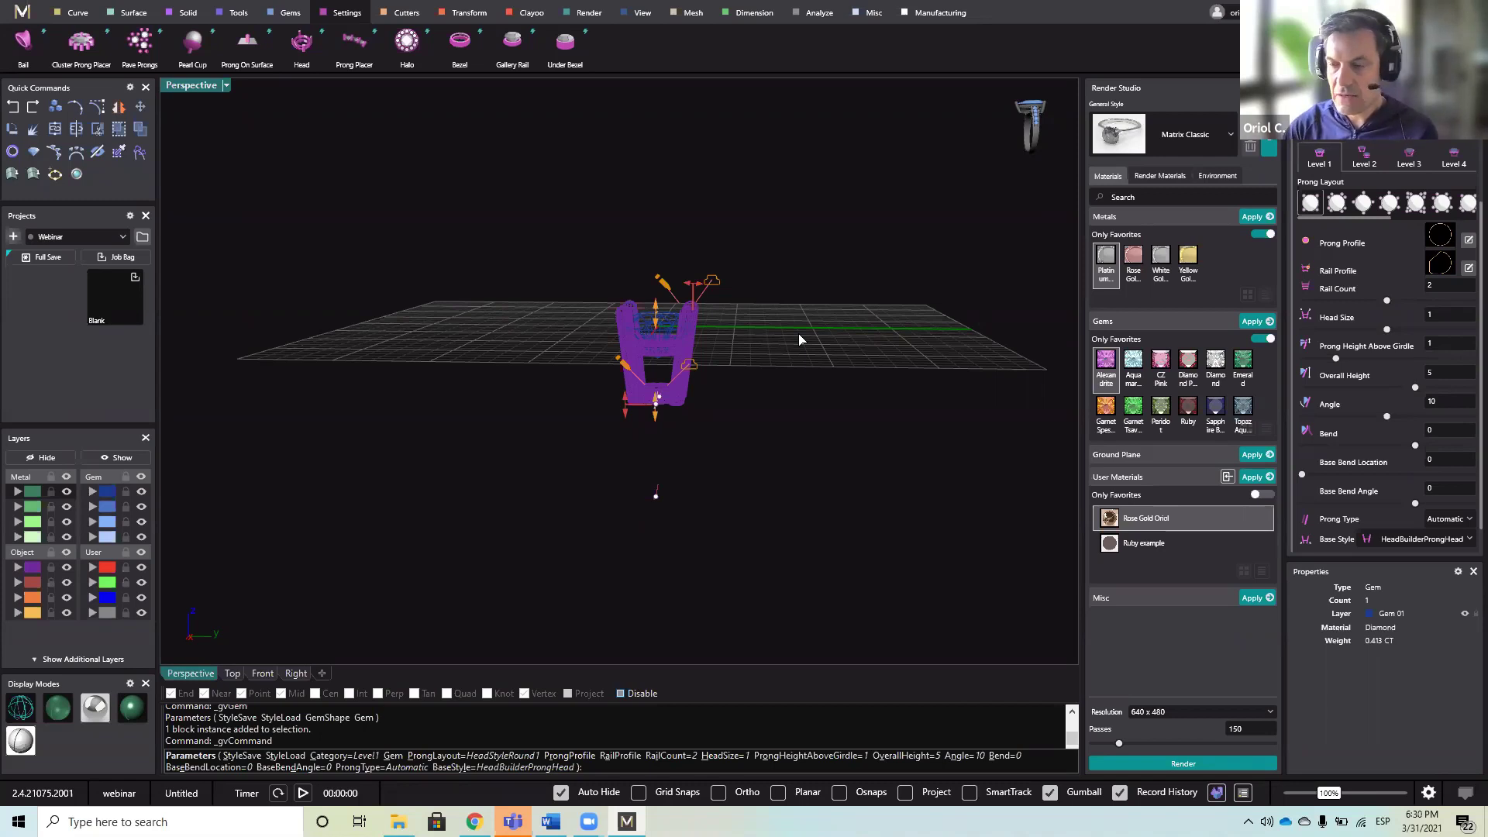
{"action": "key", "text": "Escape"}
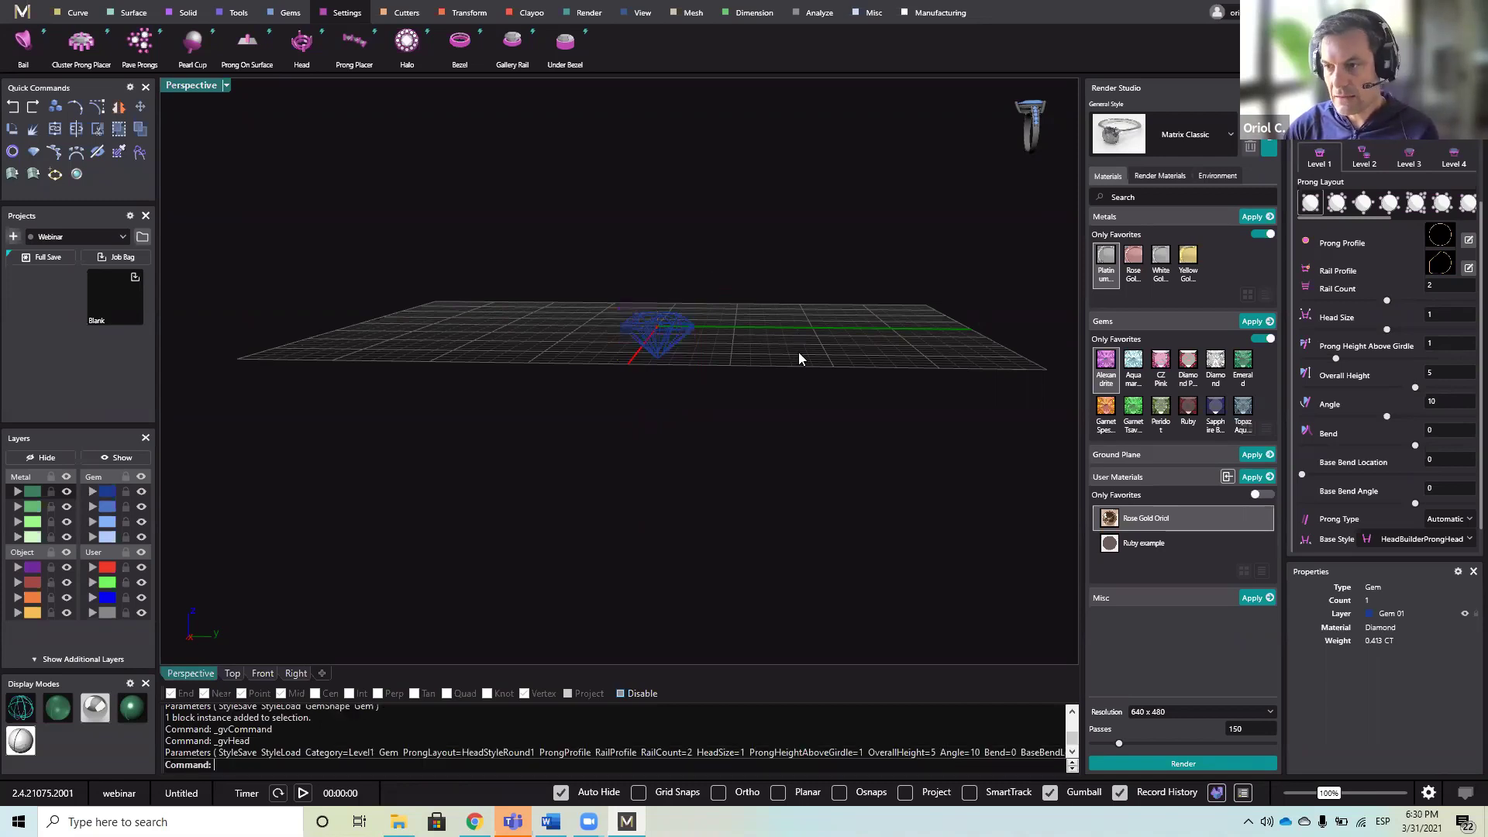
- Create a Gem Offset Curve around the gem's girdle with girdle spacing 0 and Z offset 0
{"action": "right_click_drag", "start_coordinate": [738, 476], "coordinate": [701, 390]}
{"action": "left_click", "coordinate": [698, 388]}
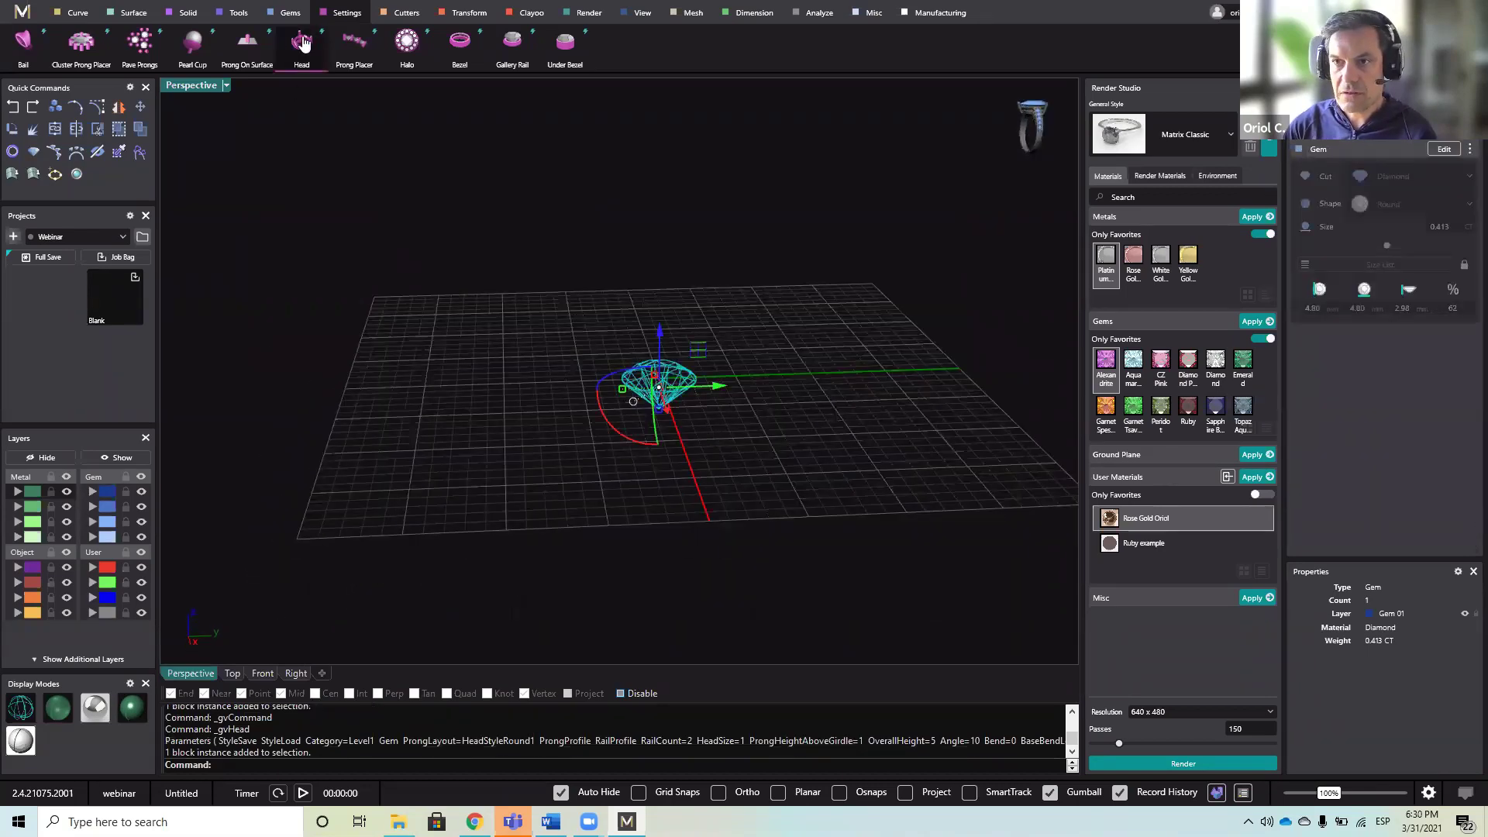
{"action": "left_click", "coordinate": [239, 12]}
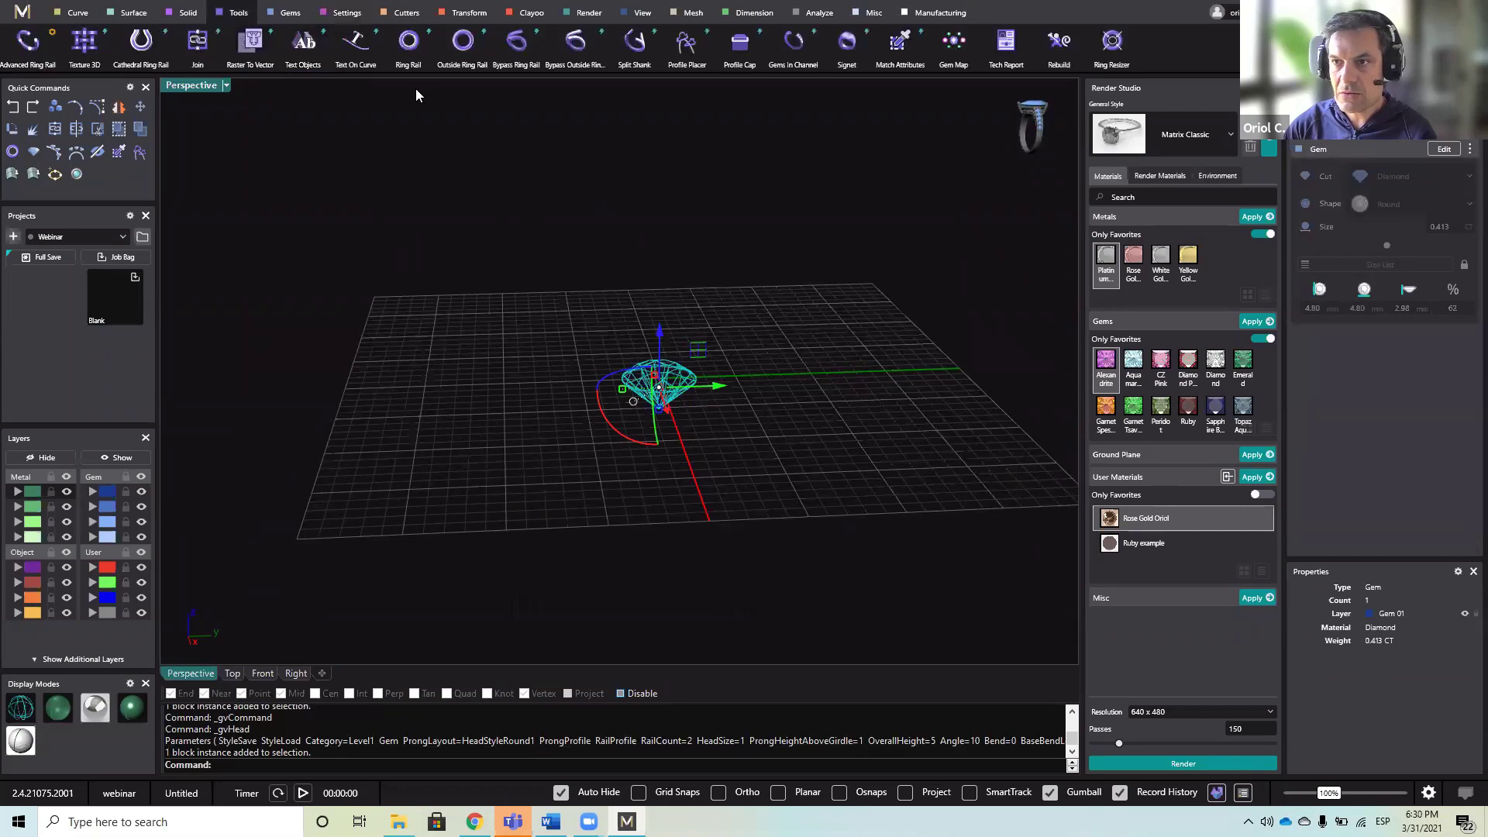
{"action": "left_click", "coordinate": [290, 13]}
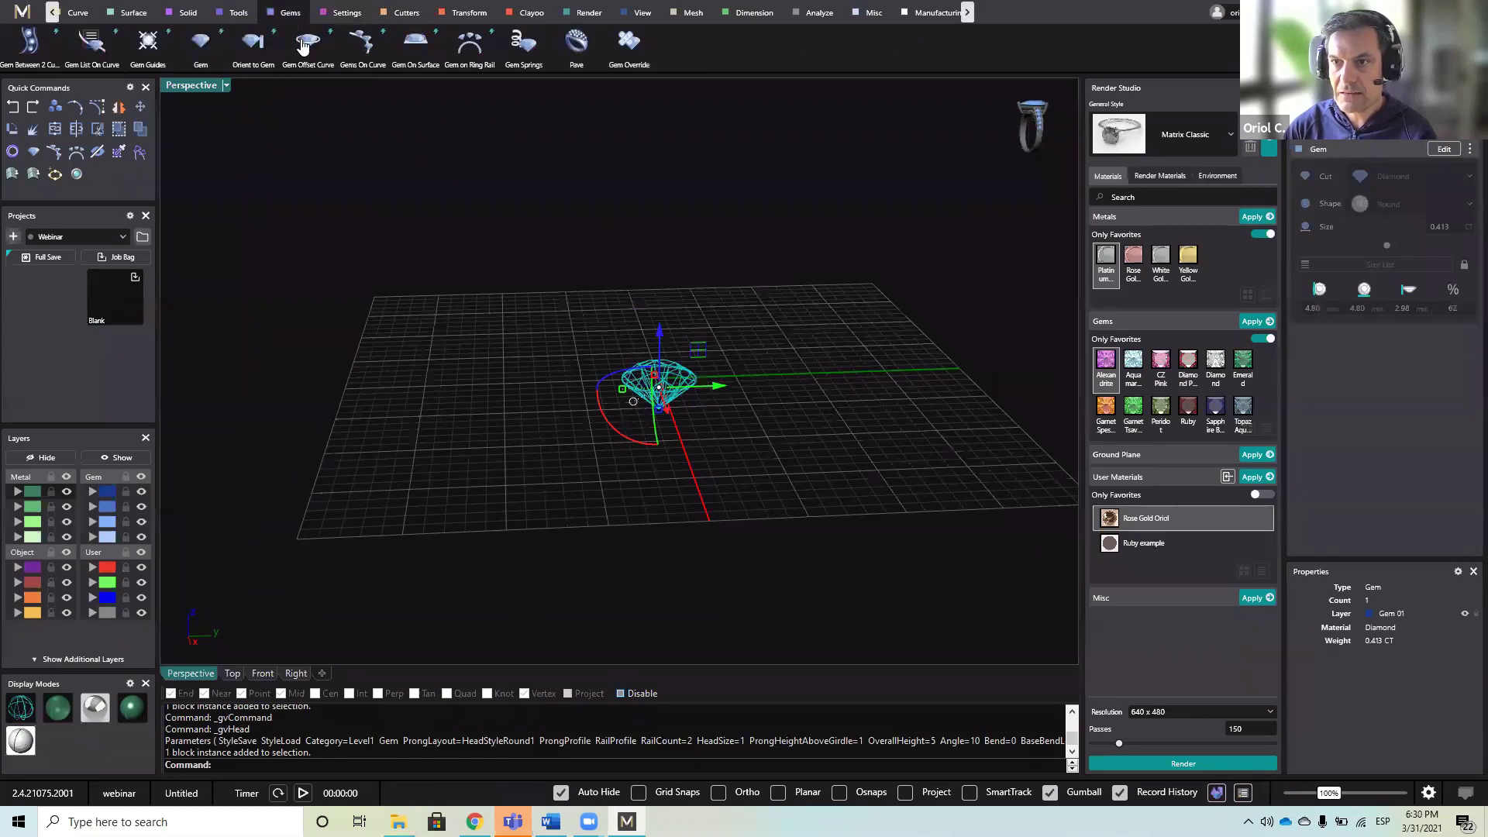
{"action": "left_click", "coordinate": [303, 45]}
{"action": "right_click_drag", "start_coordinate": [788, 418], "coordinate": [792, 376]}
{"action": "scroll", "coordinate": [785, 410], "scroll_direction": "up", "scroll_amount": 2}
{"action": "scroll", "coordinate": [789, 384], "scroll_direction": "down", "scroll_amount": 2}
{"action": "right_click", "coordinate": [787, 382]}
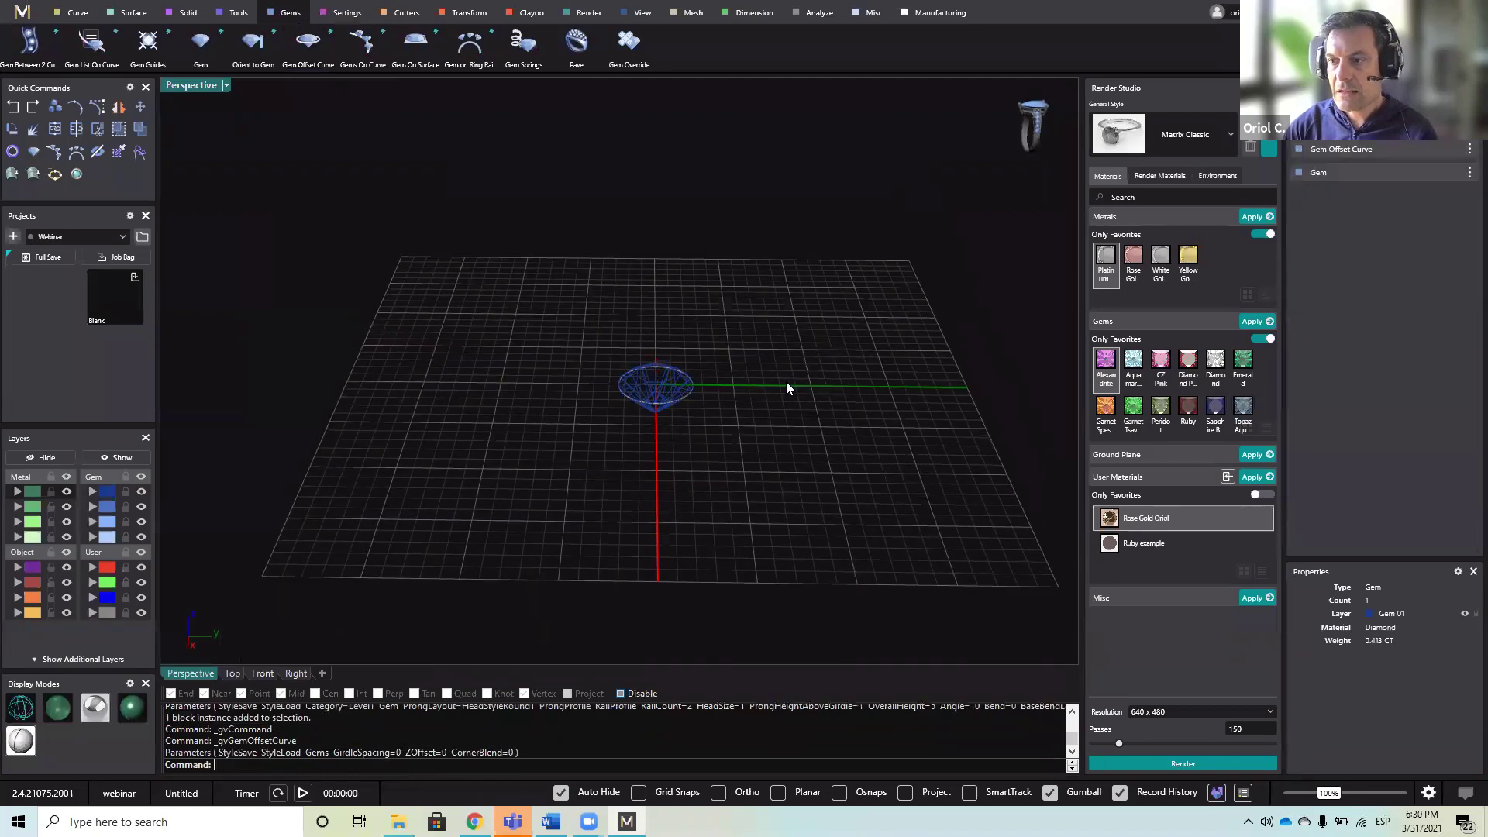
- Create a second Gem Offset Curve from the gem with Z offset about -3.8 mm and girdle spacing about -1.4 mm
{"action": "left_click", "coordinate": [664, 385]}
{"action": "right_click", "coordinate": [694, 287]}
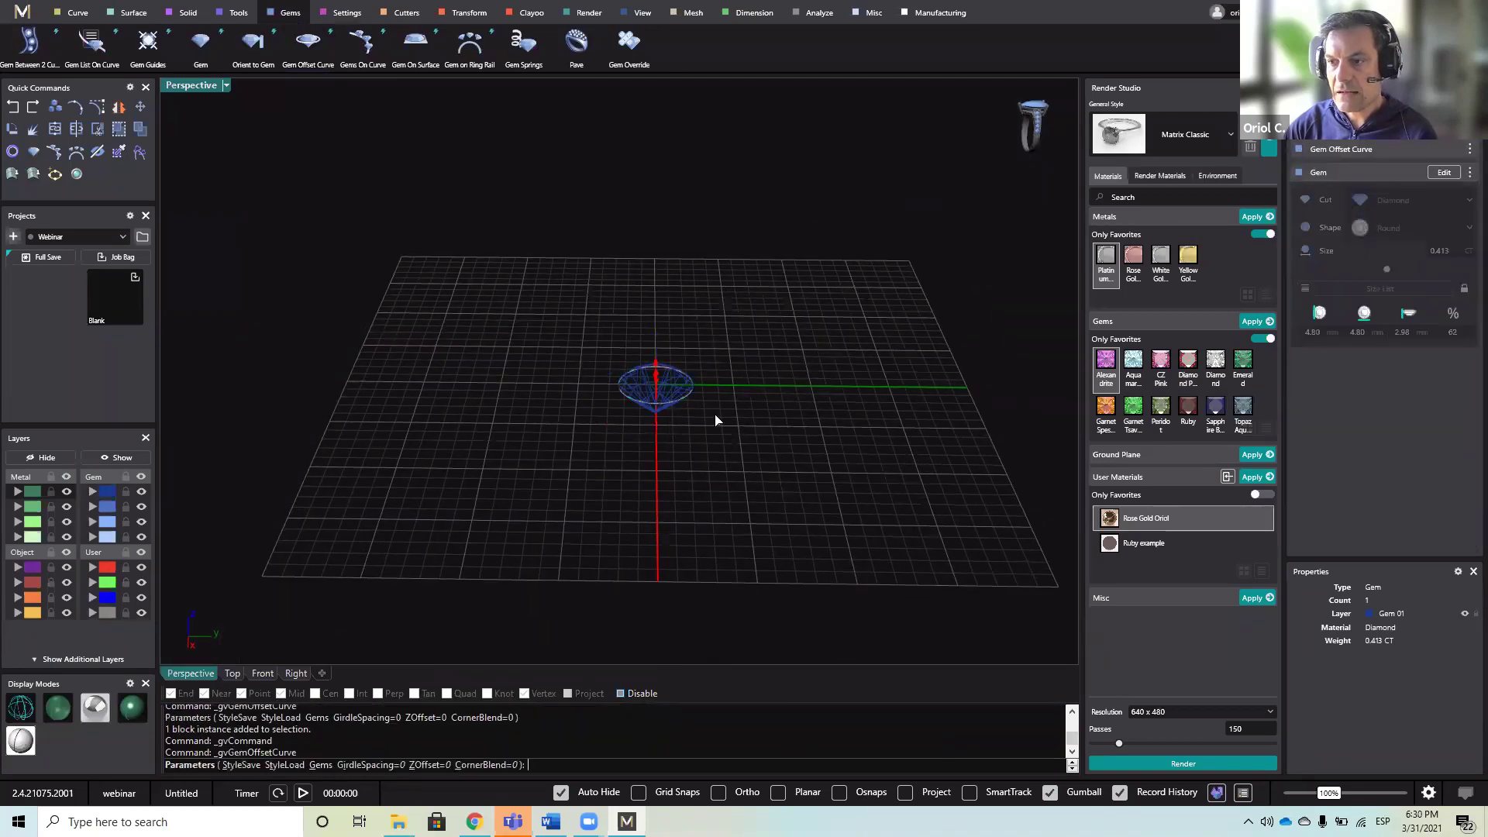
{"action": "right_click_drag", "start_coordinate": [692, 435], "coordinate": [652, 378]}
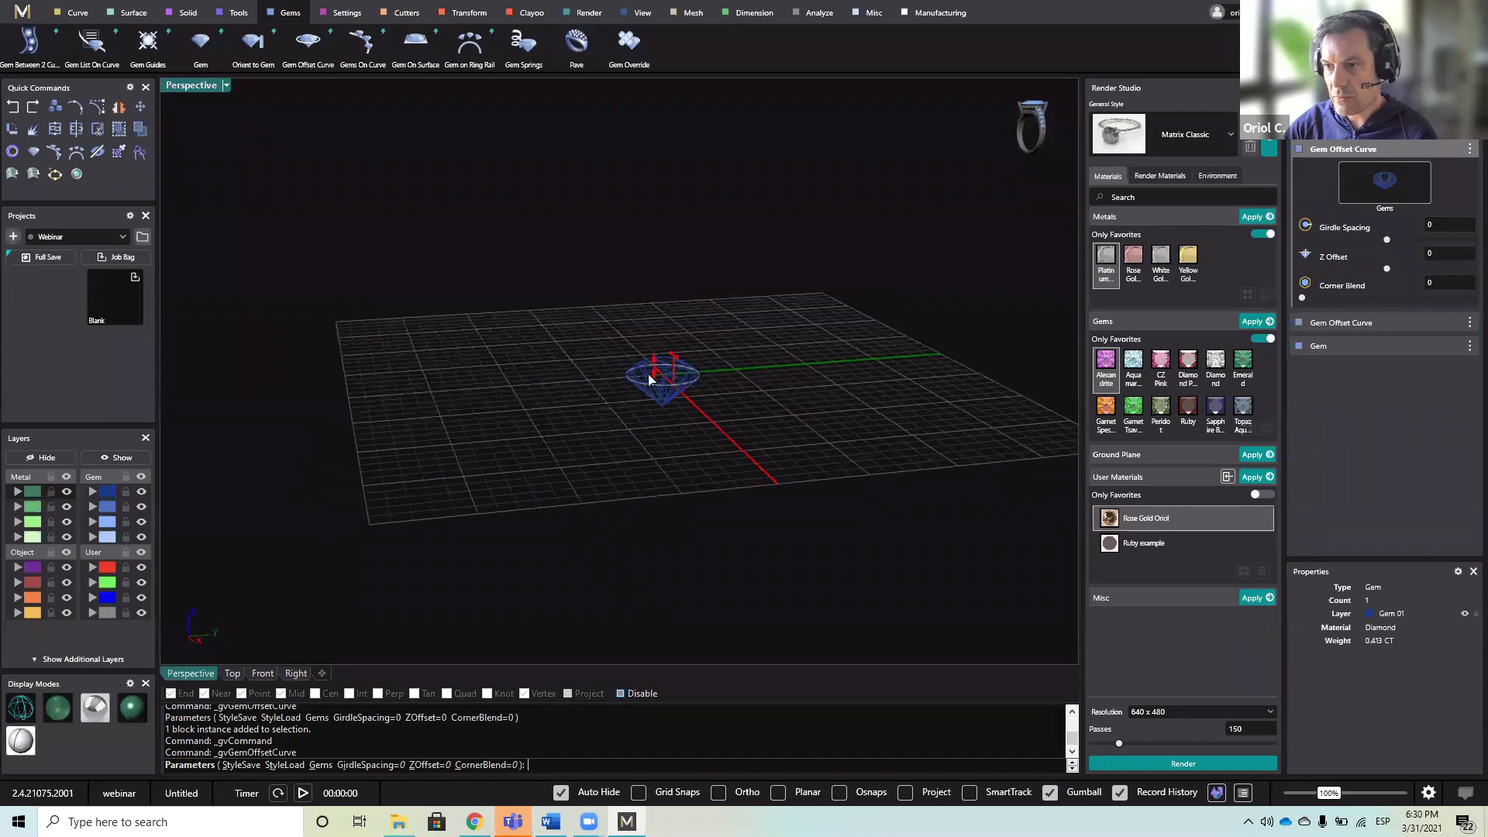
{"action": "scroll", "coordinate": [657, 370], "scroll_direction": "up", "scroll_amount": 2}
{"action": "left_click_drag", "start_coordinate": [657, 369], "coordinate": [659, 439]}
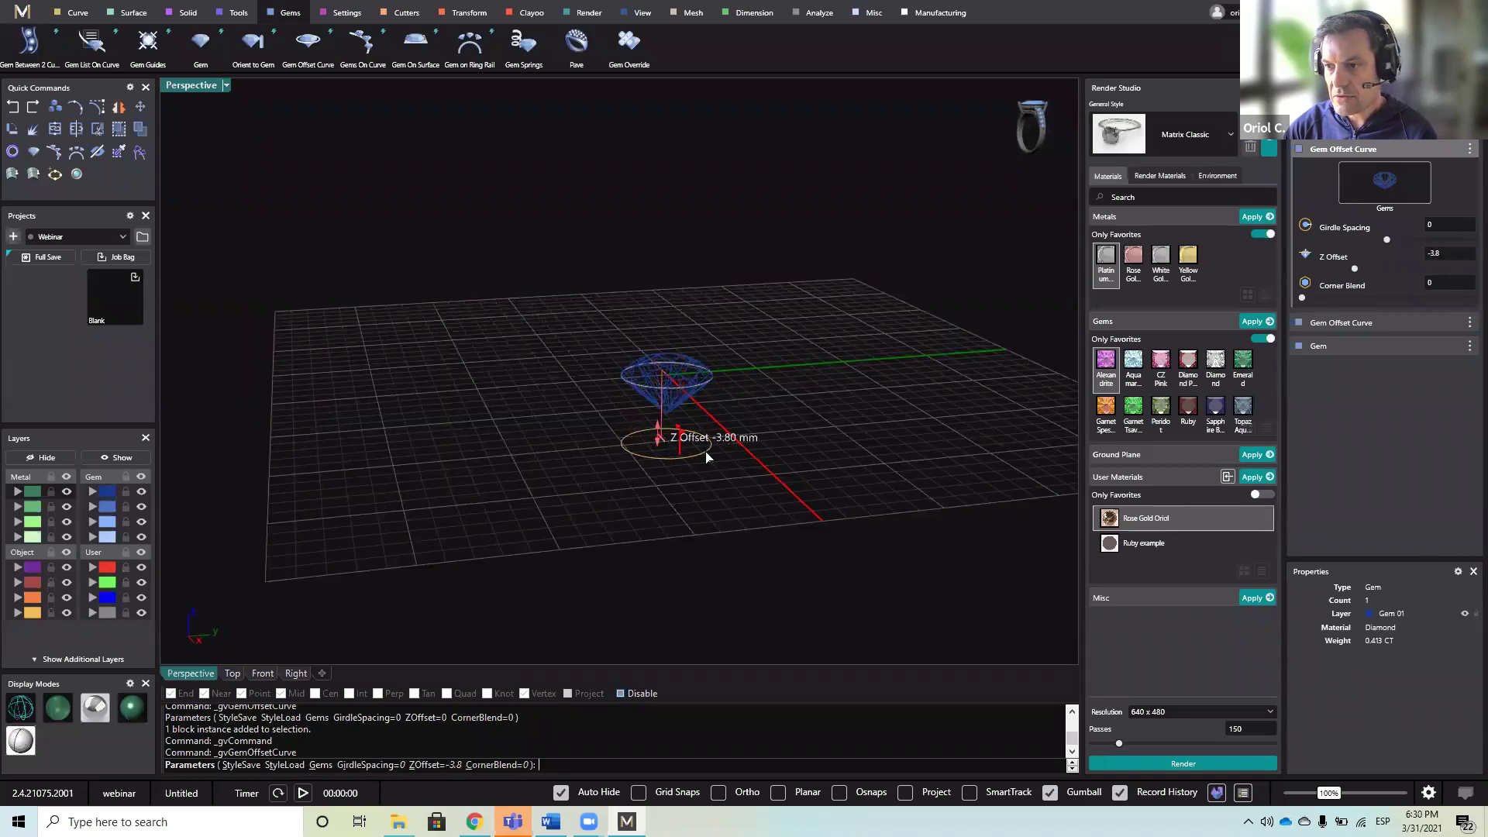
{"action": "right_click_drag", "start_coordinate": [708, 455], "coordinate": [601, 438]}
{"action": "left_click_drag", "start_coordinate": [595, 433], "coordinate": [596, 442]}
{"action": "right_click", "coordinate": [726, 448]}
{"action": "right_click_drag", "start_coordinate": [746, 487], "coordinate": [1077, 323]}
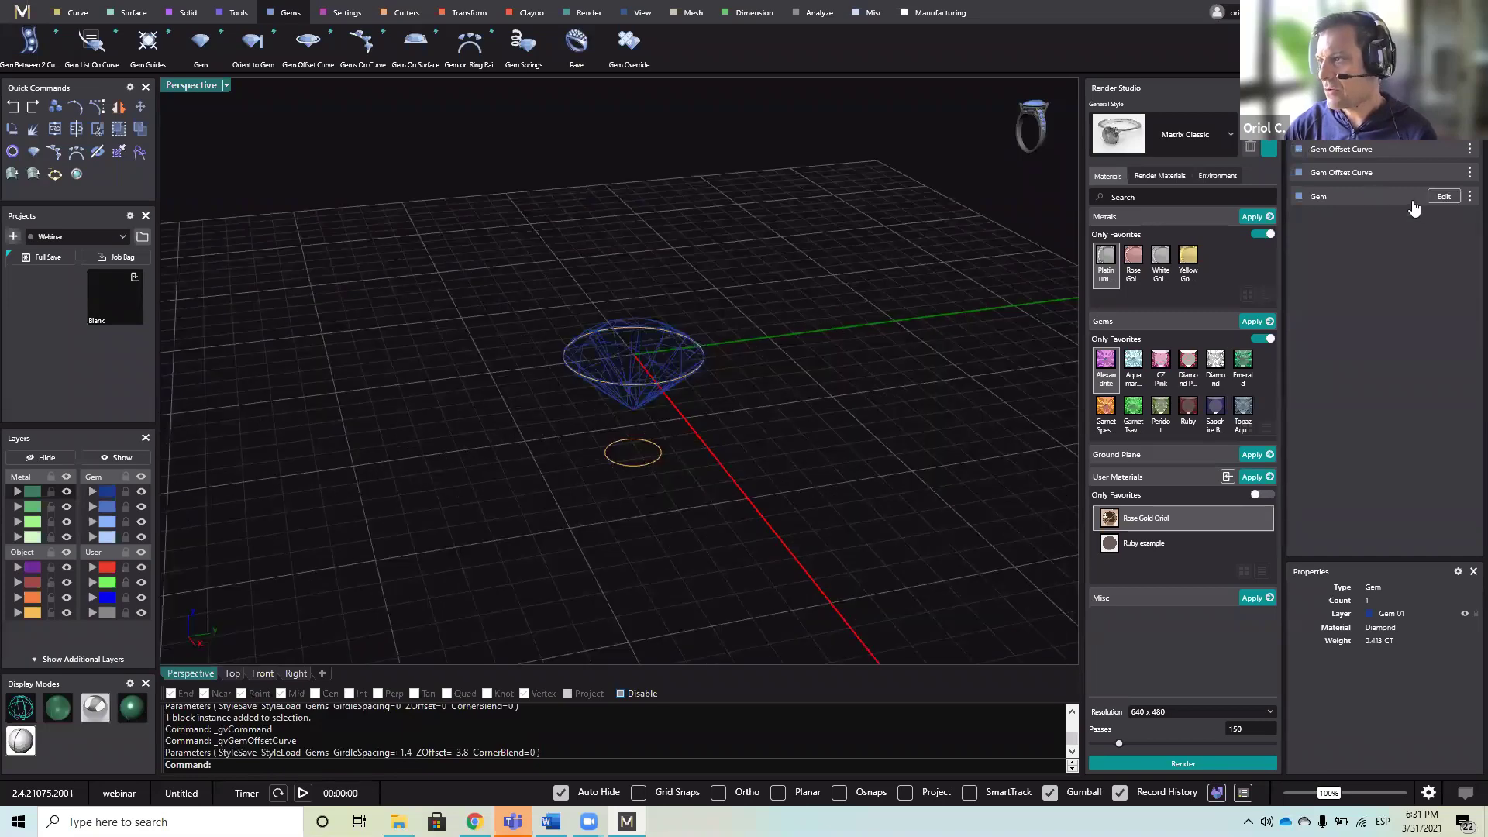
- Edit the gem and enlarge its diameter to about 5 mm
{"action": "left_click", "coordinate": [1436, 198]}
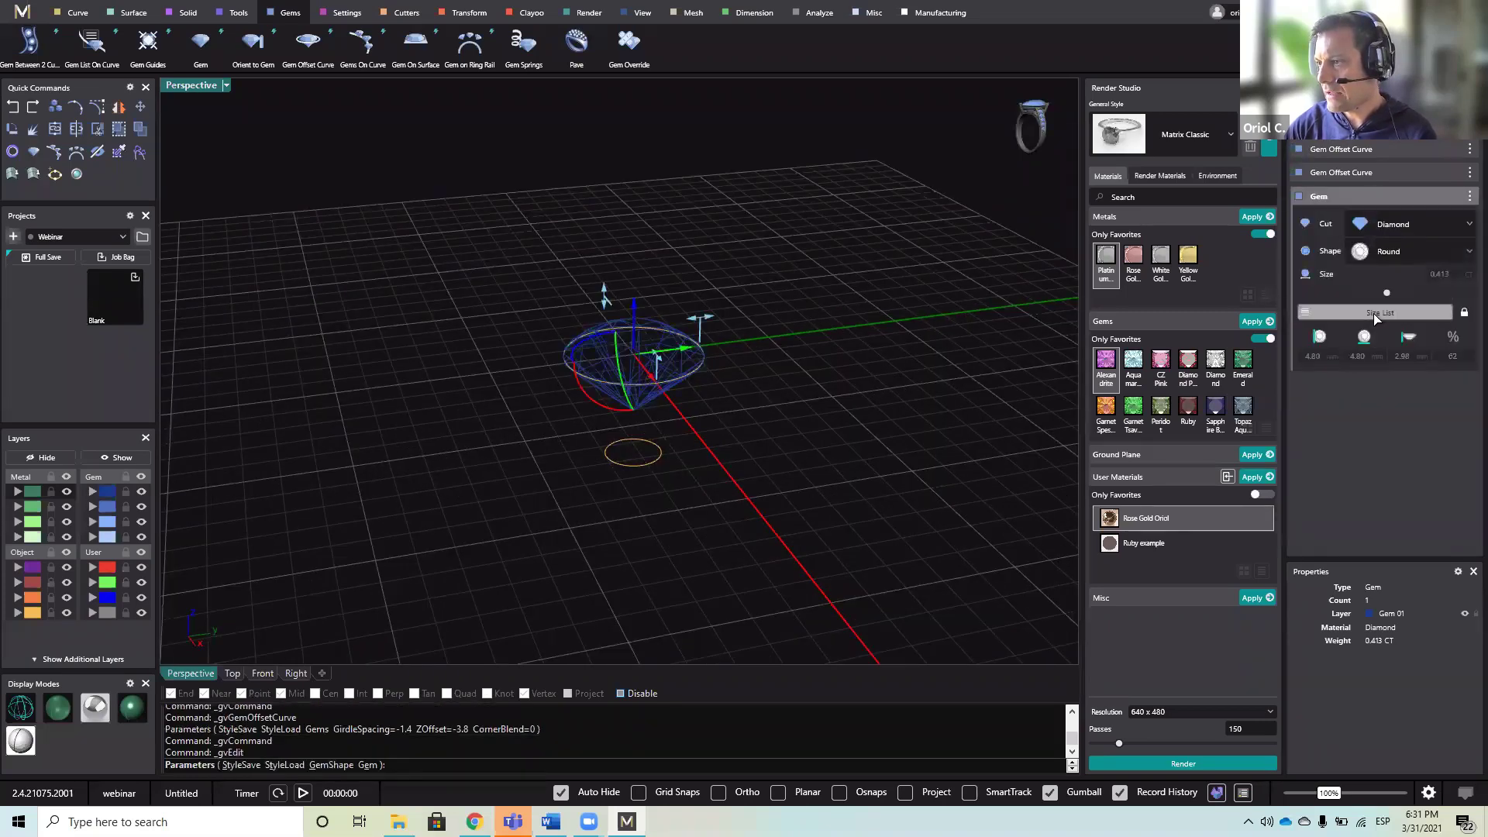
{"action": "mouse_move", "coordinate": [708, 325]}
{"action": "left_mouse_down"}
{"action": "mouse_move", "coordinate": [719, 322]}
{"action": "mouse_move", "coordinate": [697, 324]}
{"action": "left_mouse_up"}
{"action": "right_click", "coordinate": [802, 394]}
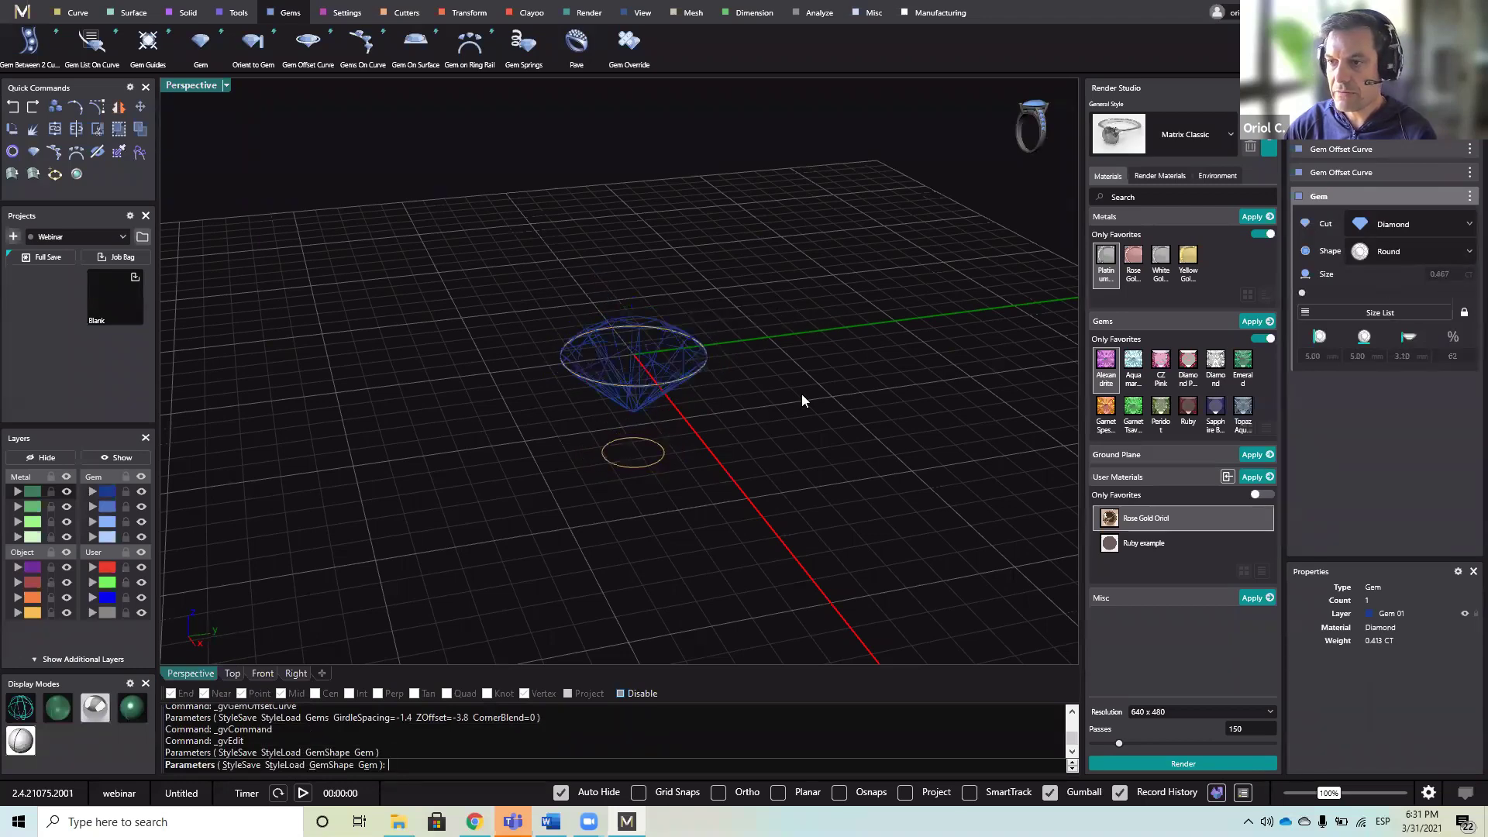
- Select the offset curve around the gem's girdle and place a profile on it with Profile Placer
{"action": "right_click_drag", "start_coordinate": [772, 398], "coordinate": [701, 377]}
{"action": "left_click", "coordinate": [701, 376]}
{"action": "left_click", "coordinate": [732, 385]}
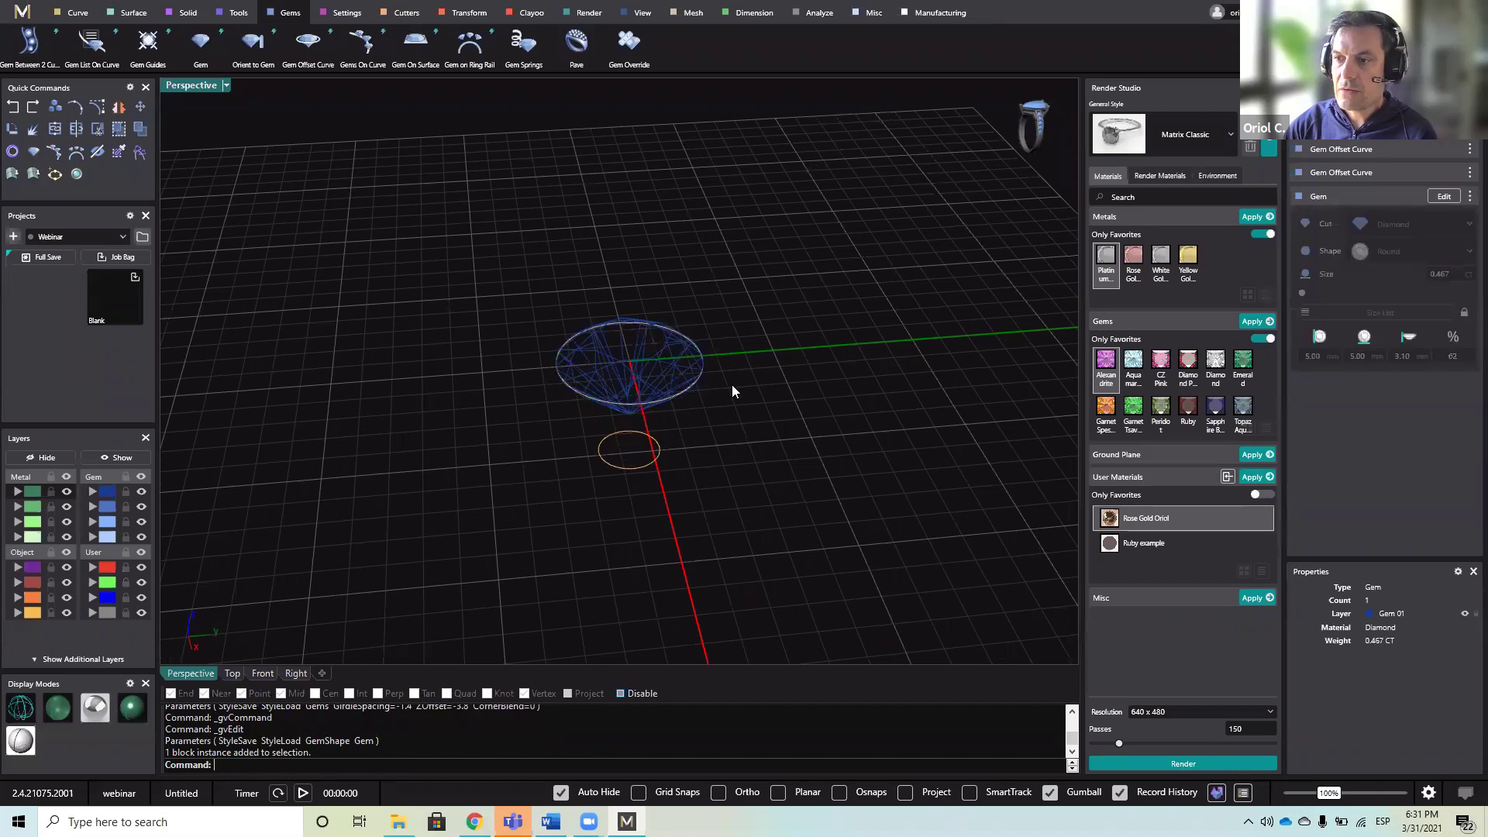
{"action": "left_click", "coordinate": [707, 376]}
{"action": "left_click", "coordinate": [778, 409]}
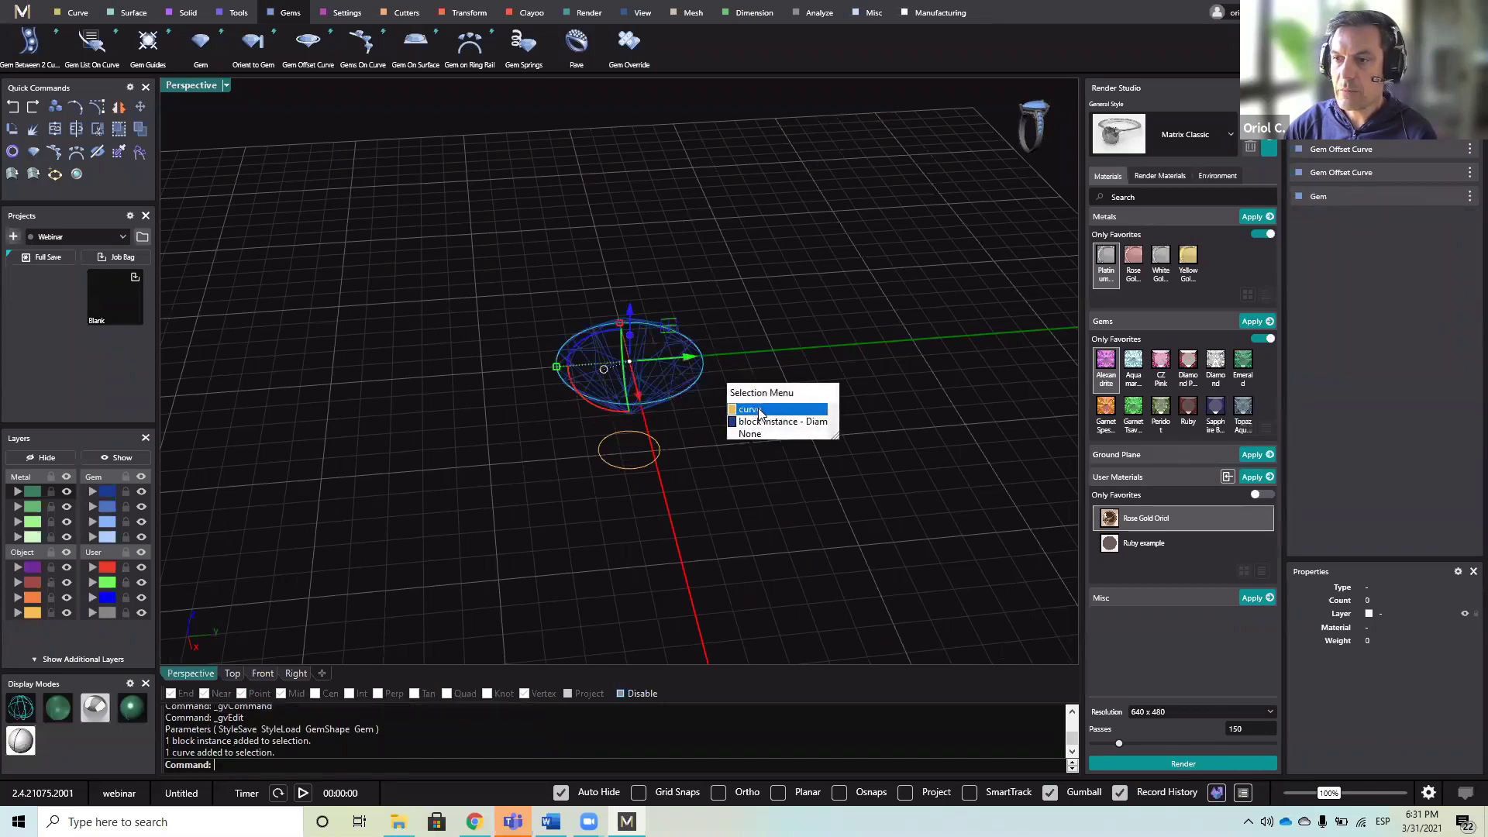
{"action": "left_click", "coordinate": [139, 154]}
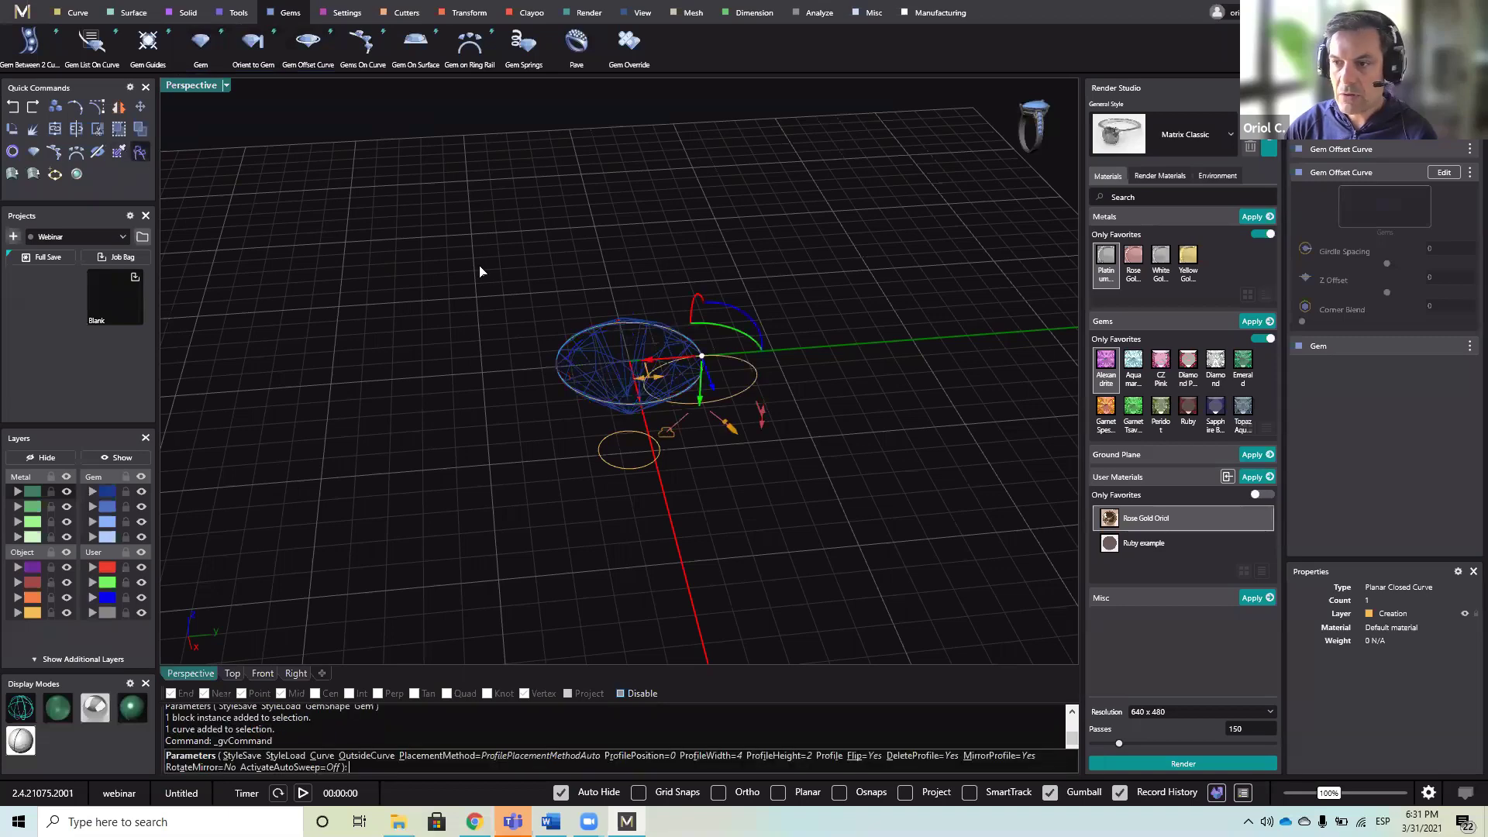
- Rotate the placed profile 90° about the green axis and 90° about the red axis
{"action": "right_click_drag", "start_coordinate": [478, 224], "coordinate": [500, 273]}
{"action": "right_click_drag", "start_coordinate": [821, 302], "coordinate": [741, 386]}
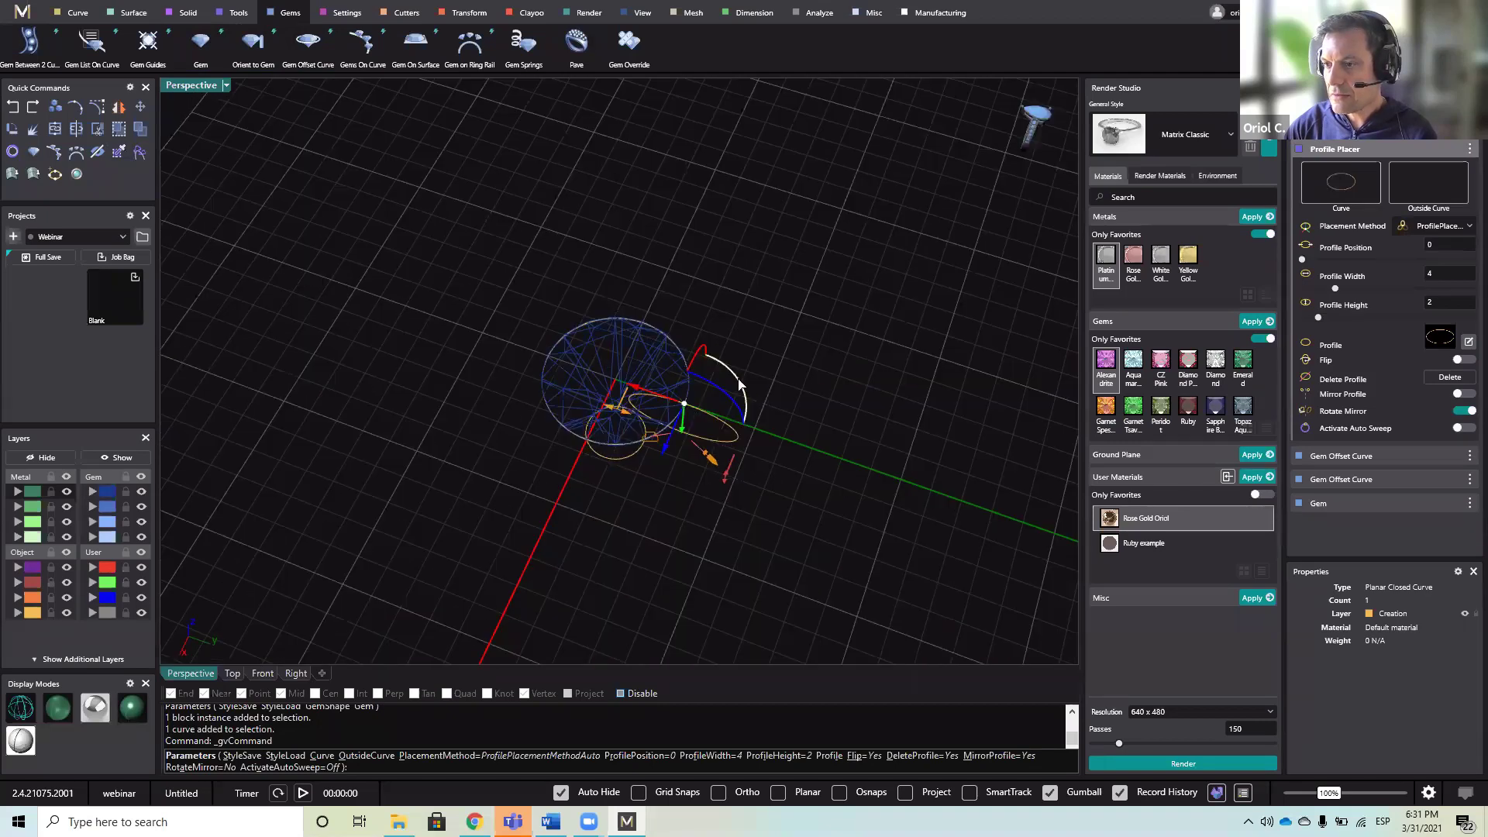
{"action": "left_click", "coordinate": [740, 386]}
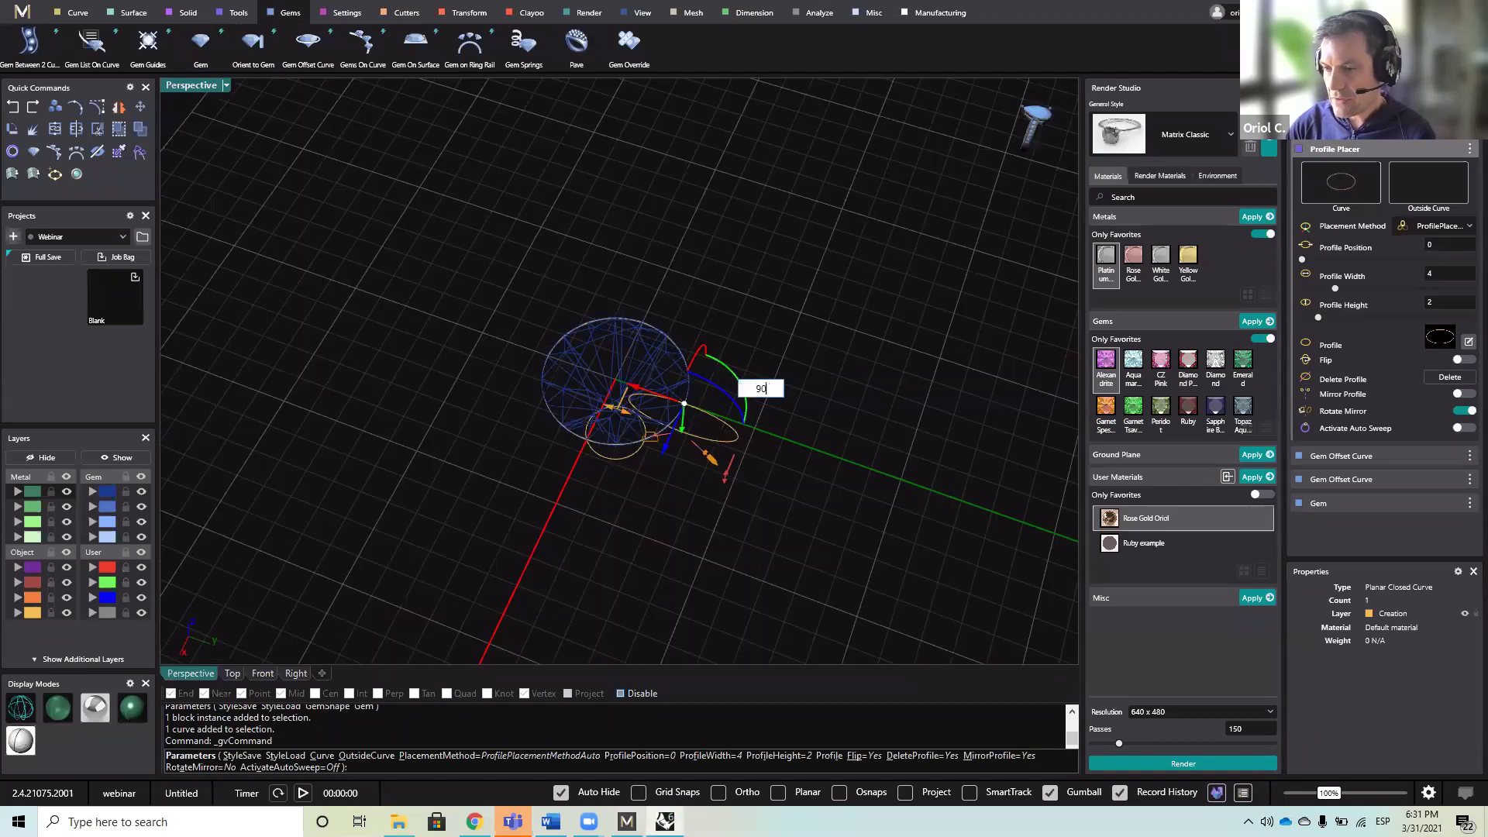
{"action": "key", "text": "Return"}
{"action": "right_click_drag", "start_coordinate": [731, 373], "coordinate": [746, 324]}
{"action": "left_click", "coordinate": [746, 327]}
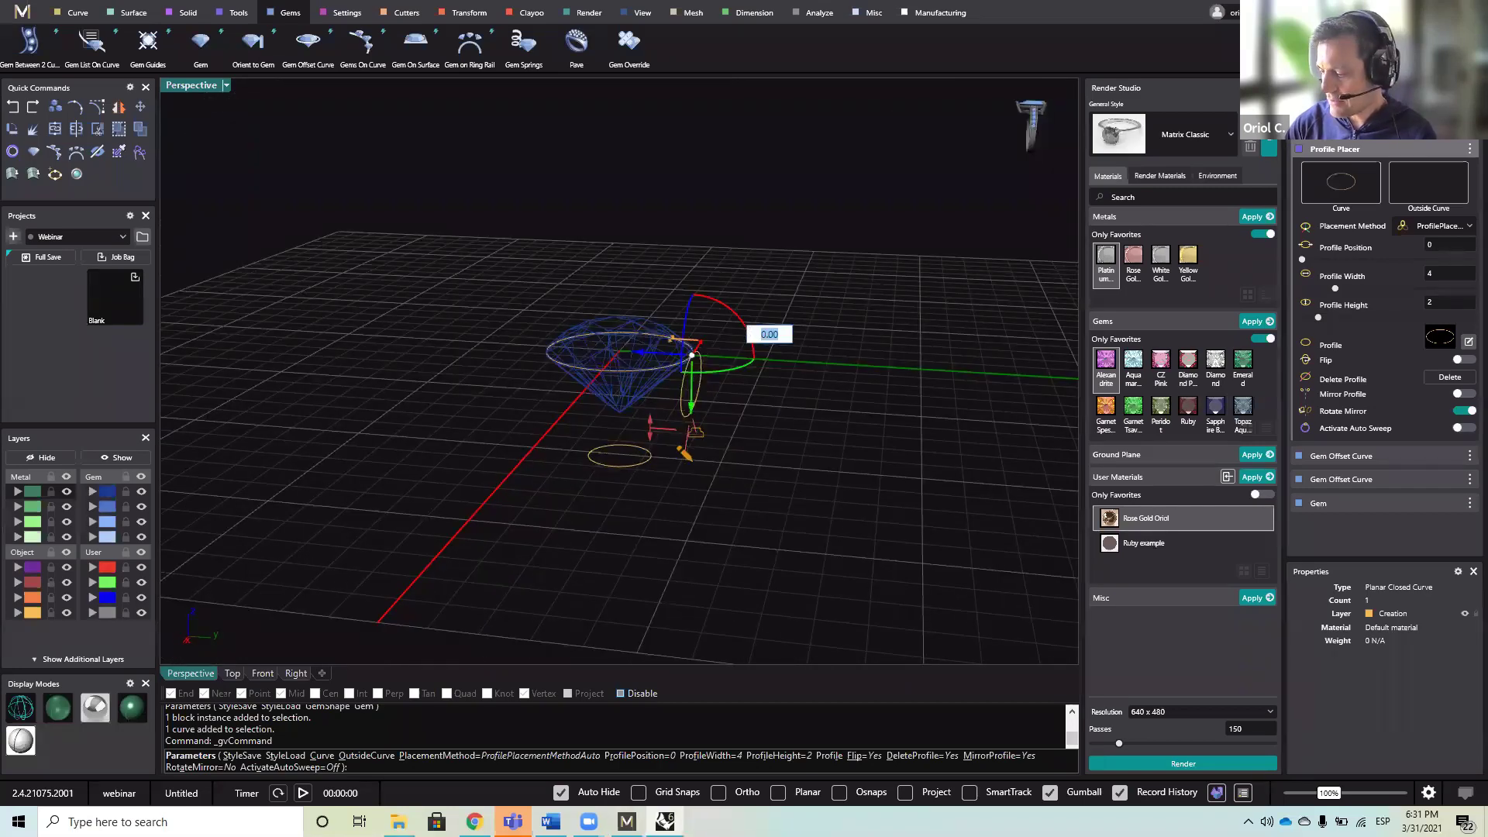
{"action": "type", "text": "90"}
{"action": "key", "text": "Return"}
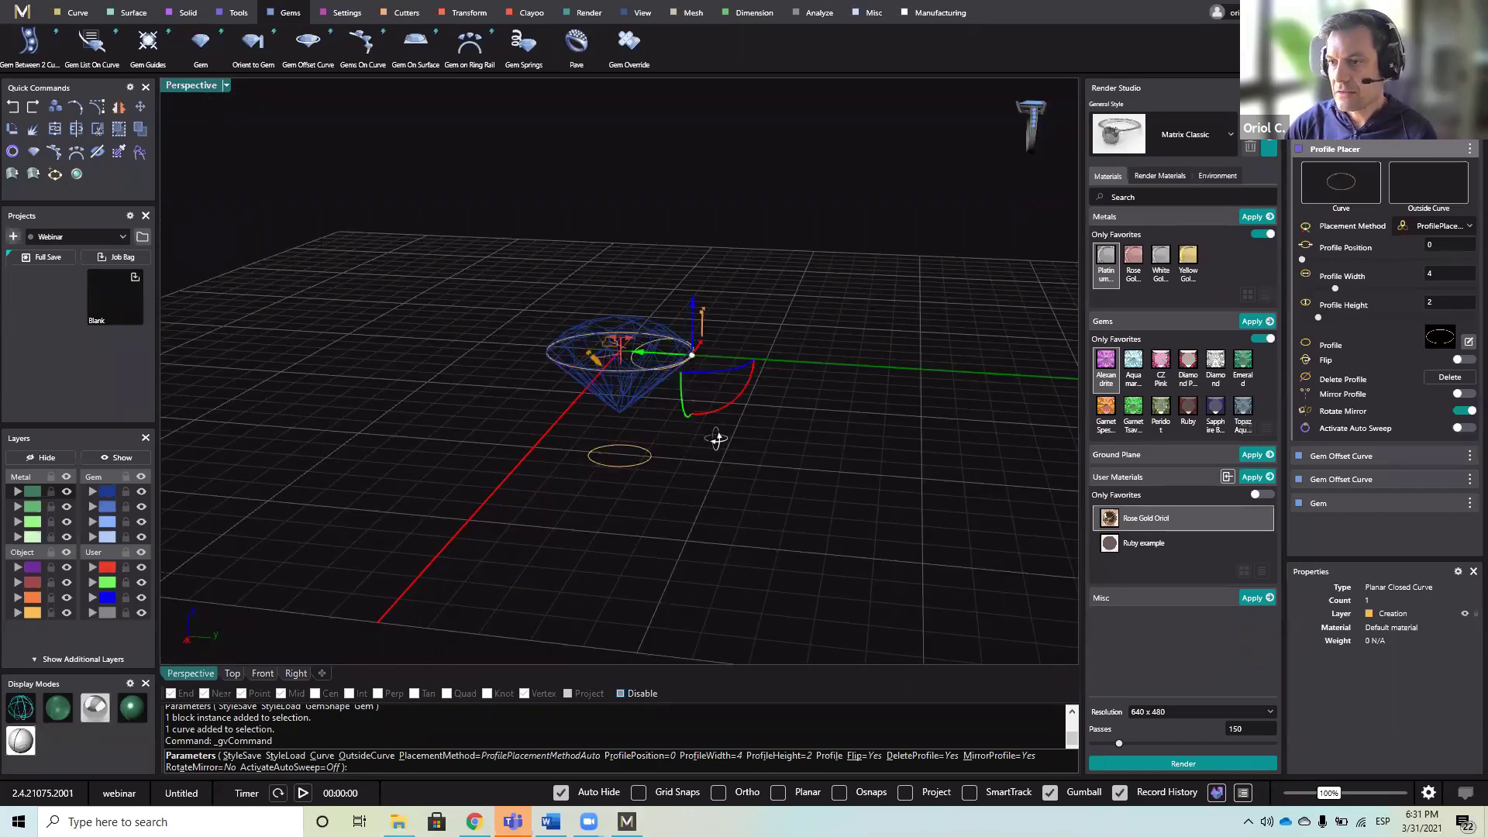
- Rotate the profile another 180° about the red axis so it lies outside the girdle curve
{"action": "right_click_drag", "start_coordinate": [718, 435], "coordinate": [750, 385]}
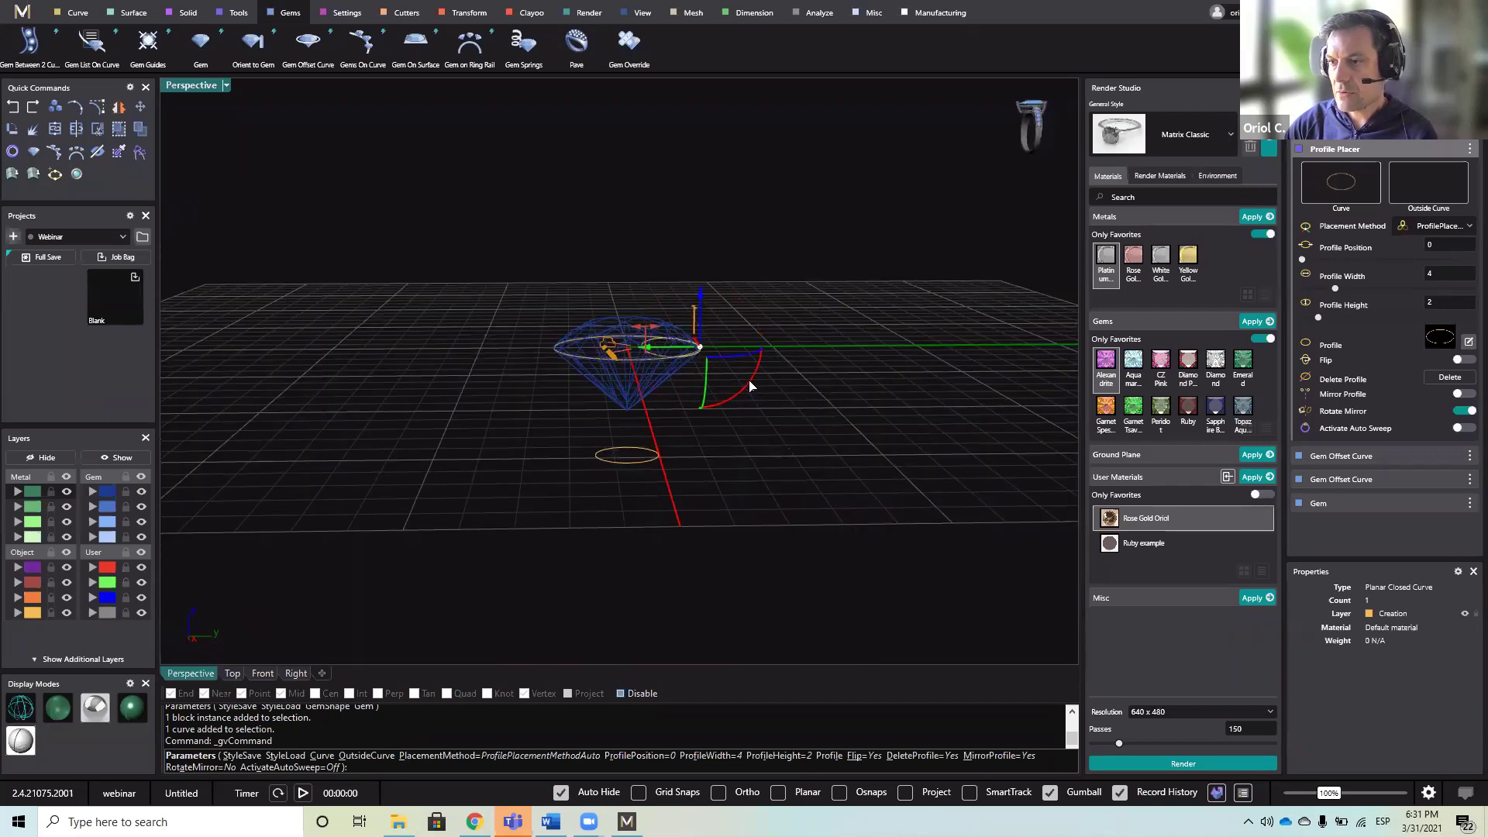
{"action": "left_click", "coordinate": [751, 386]}
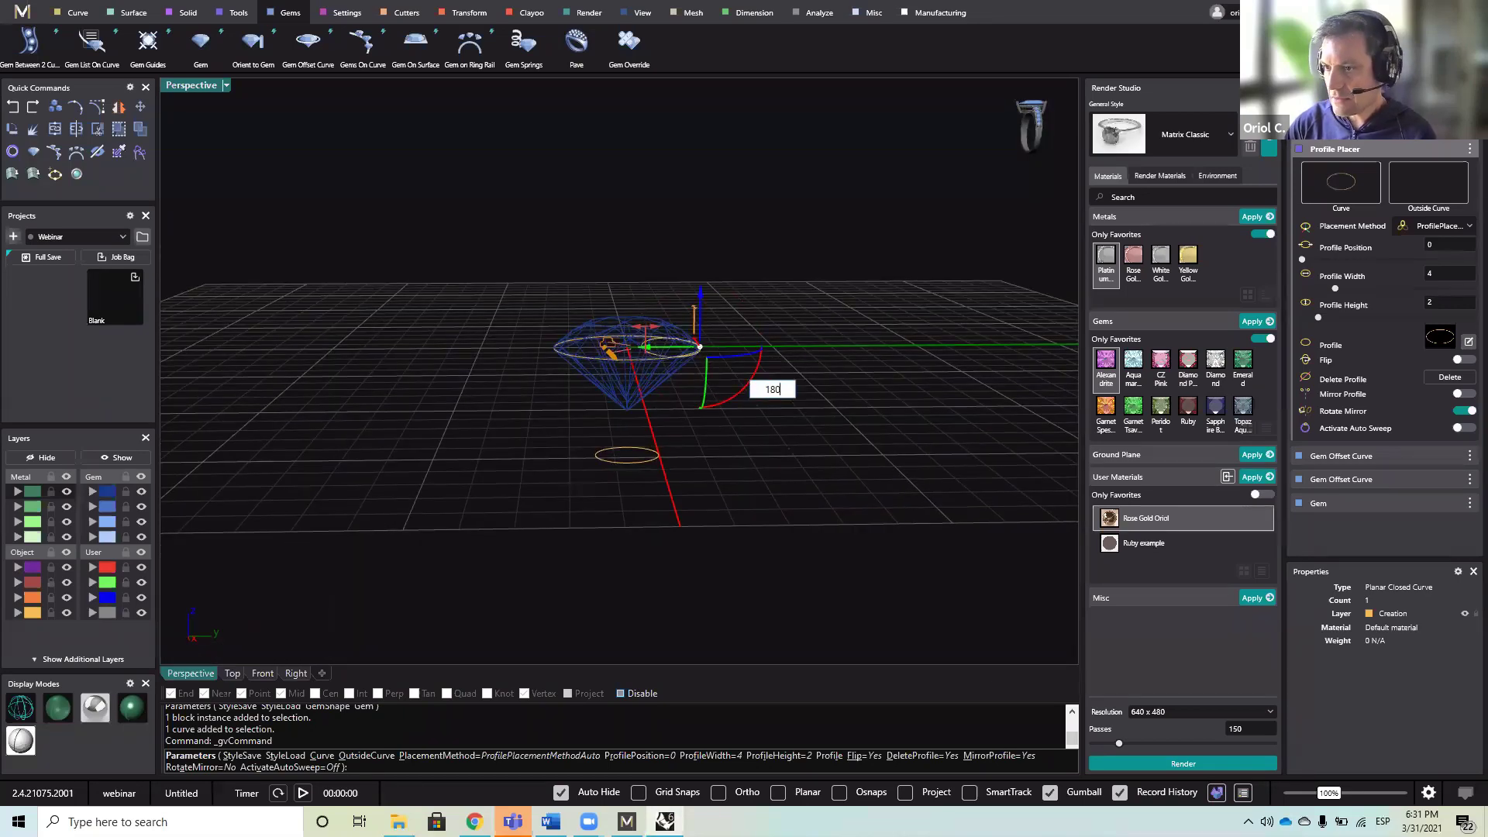
{"action": "type", "text": "180"}
{"action": "key", "text": "Return"}
- Set the profile's width and height to 1.2 mm each and finish the Profile Placer
{"action": "right_click_drag", "start_coordinate": [864, 371], "coordinate": [717, 501]}
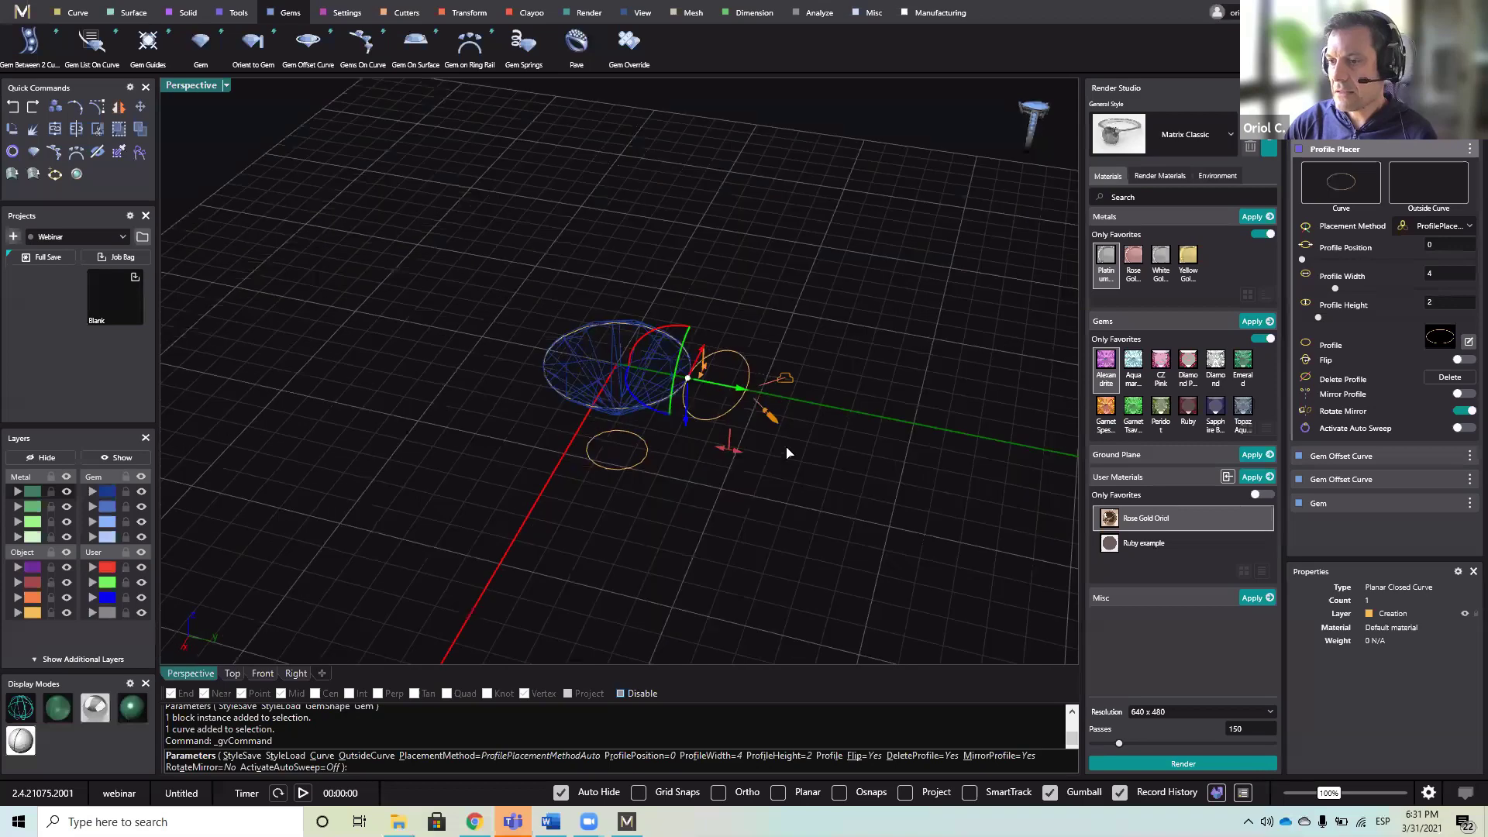
{"action": "left_click", "coordinate": [1455, 276]}
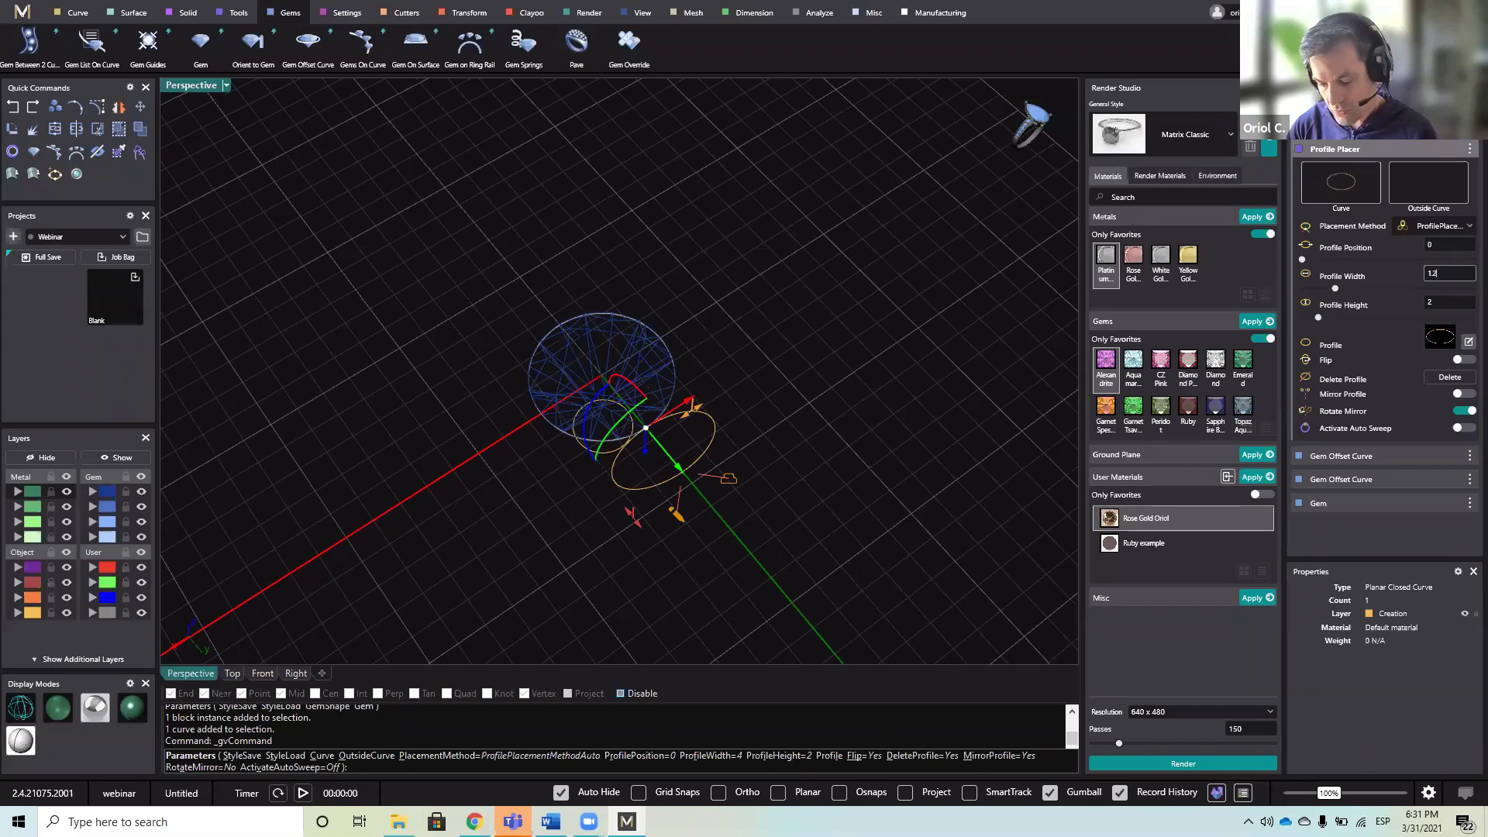
{"action": "type", "text": "1.2"}
{"action": "key", "text": "Tab"}
{"action": "type", "text": "1"}
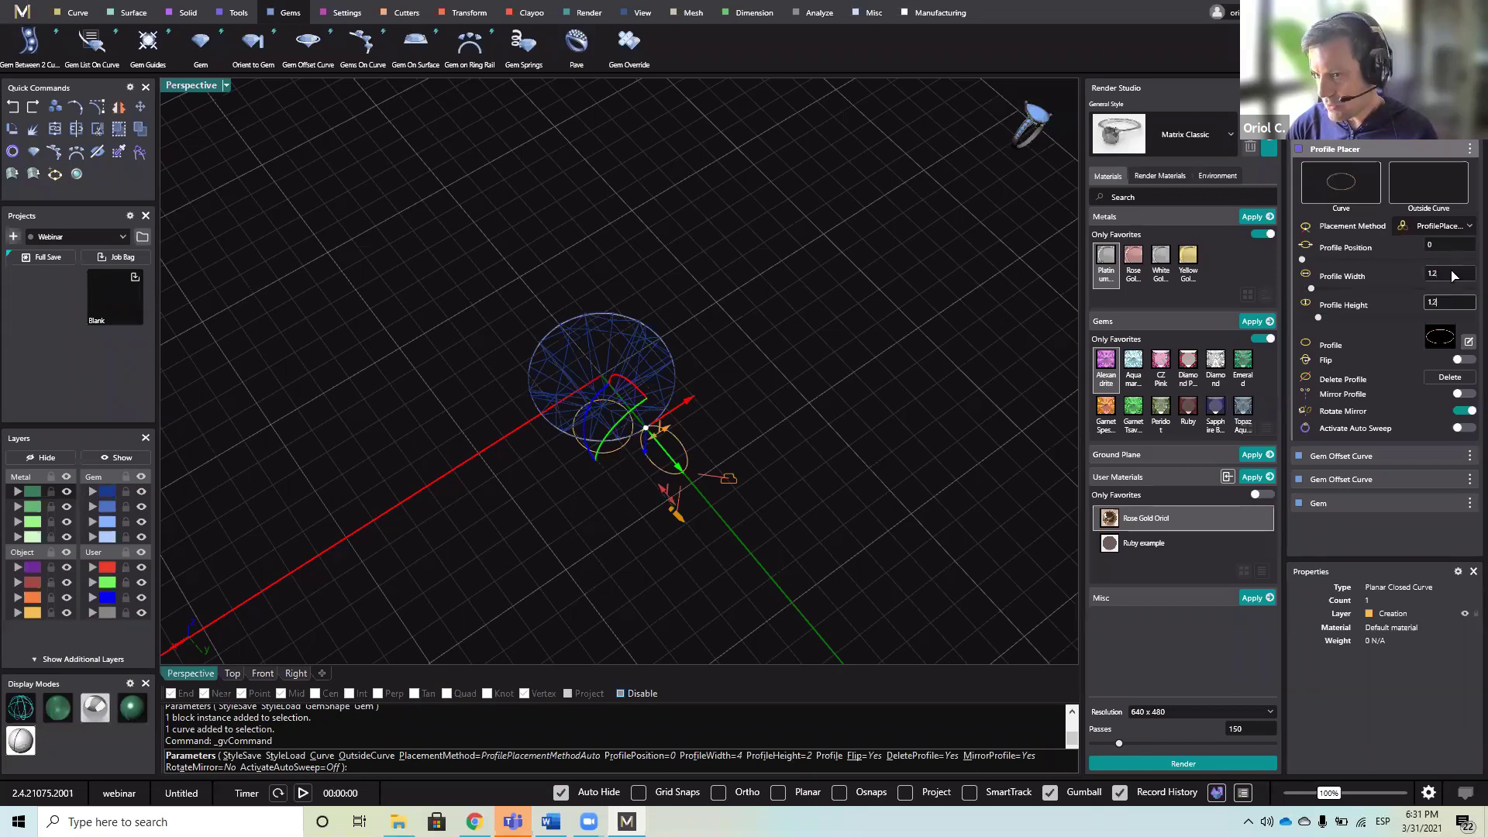
{"action": "type", "text": ".2"}
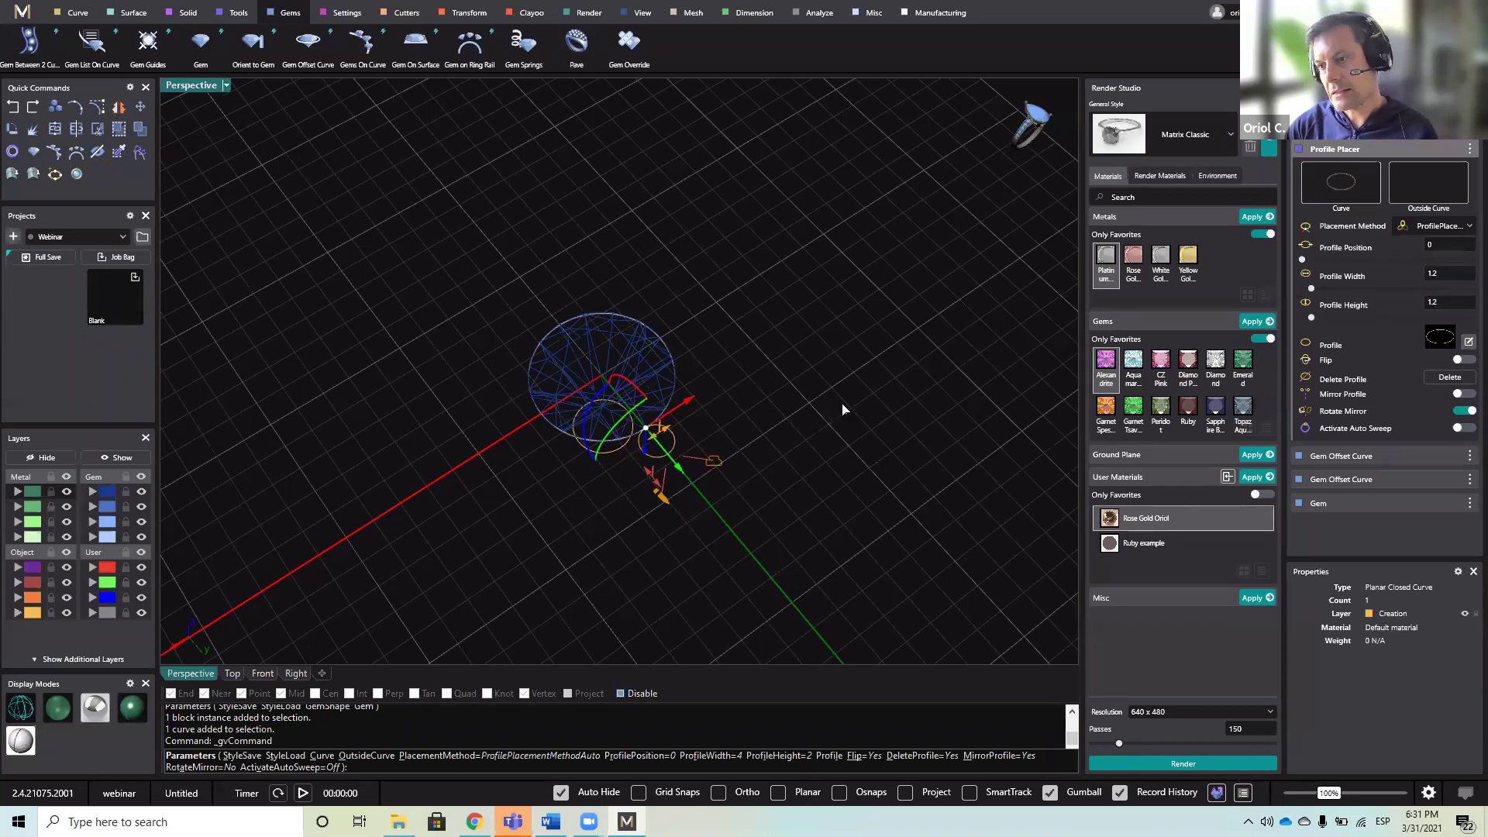
{"action": "right_click_drag", "start_coordinate": [841, 408], "coordinate": [716, 375]}
{"action": "right_click", "coordinate": [780, 504]}
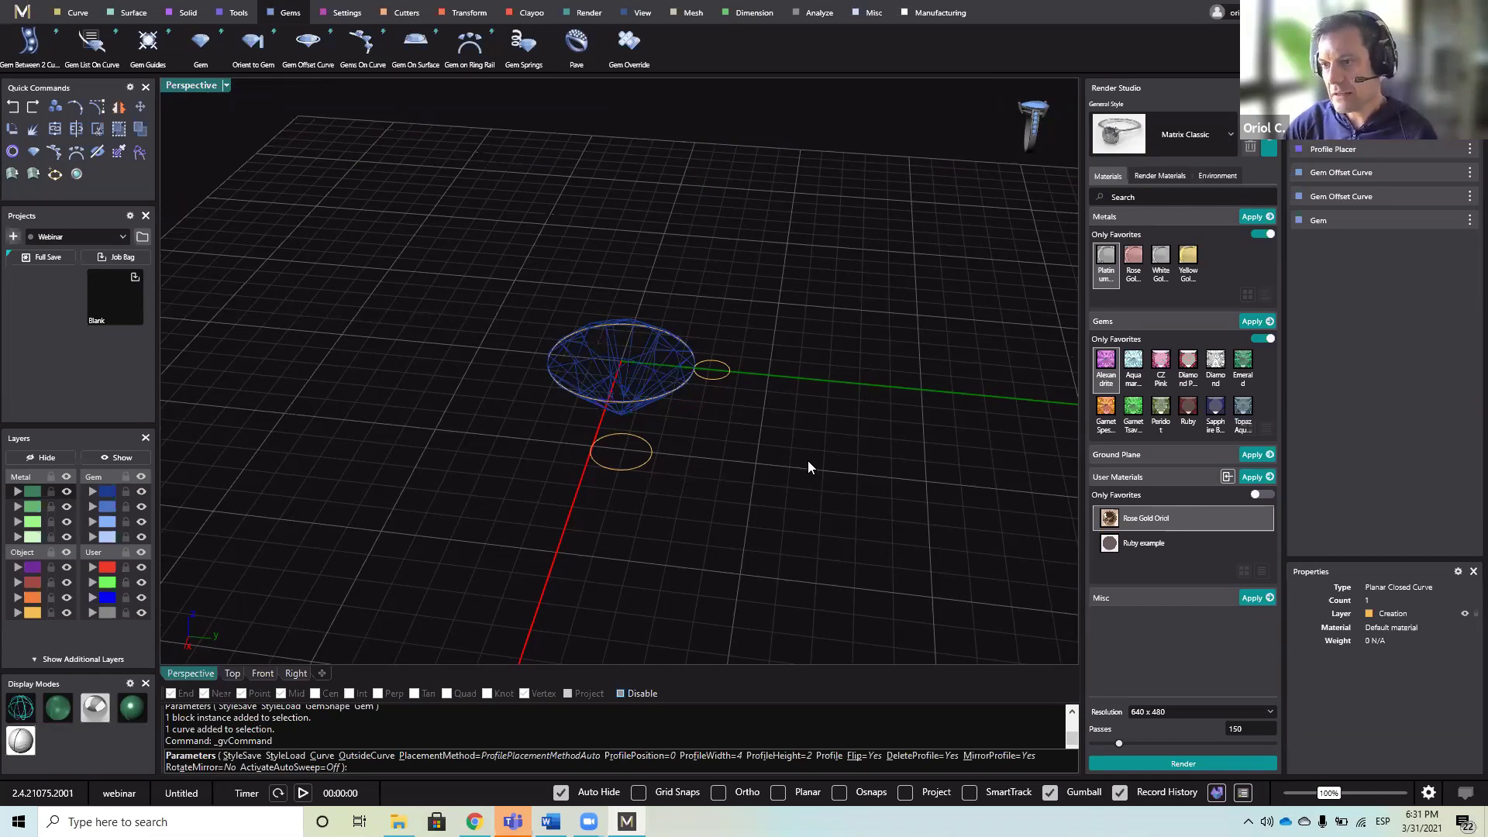
- Duplicate the profile placed at the gem's girdle and reassign the copy to the smaller offset curve below the gem
{"action": "right_click_drag", "start_coordinate": [791, 485], "coordinate": [730, 391]}
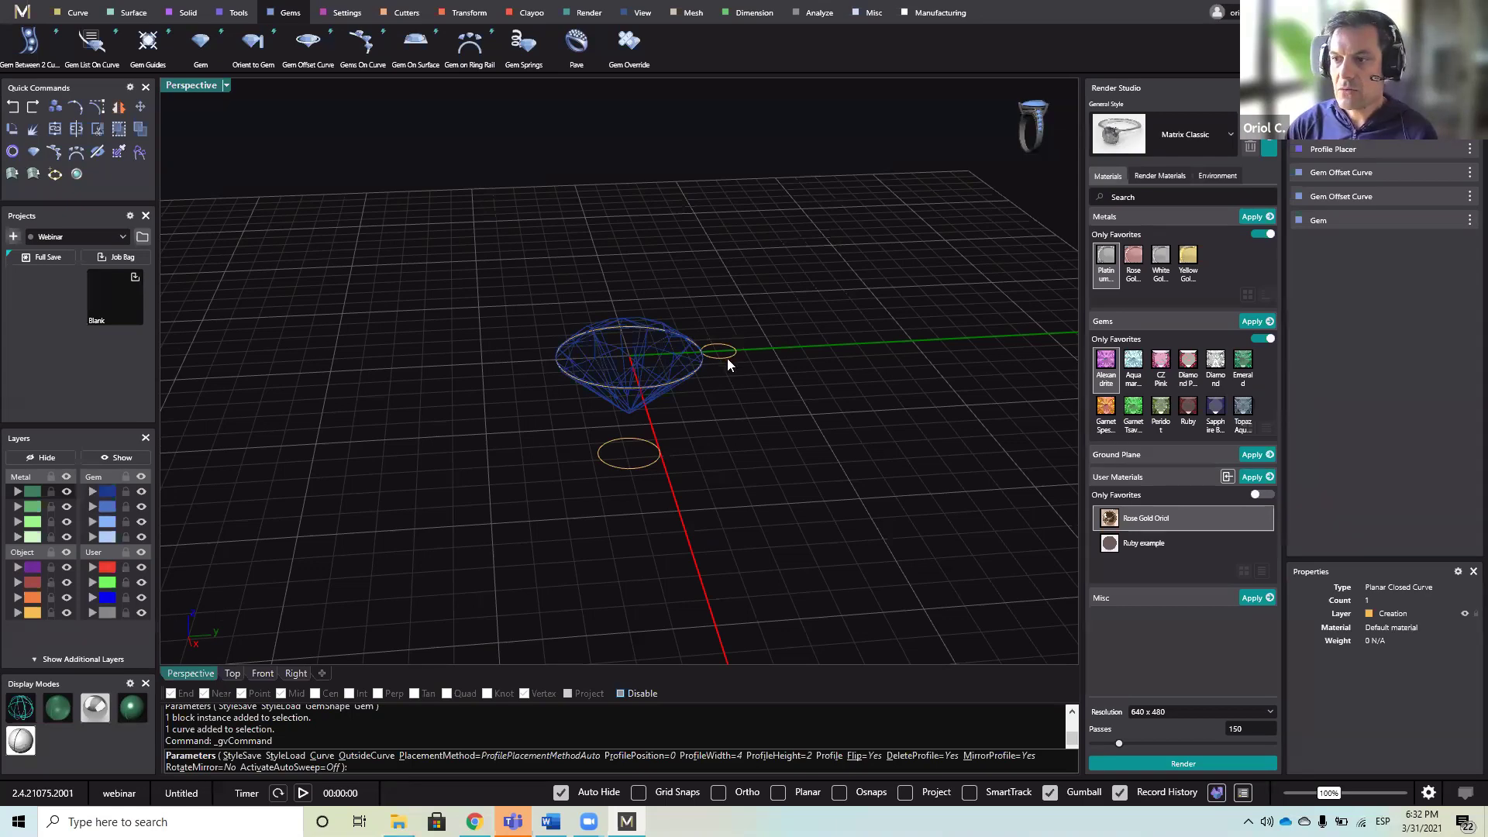
{"action": "left_click", "coordinate": [726, 356]}
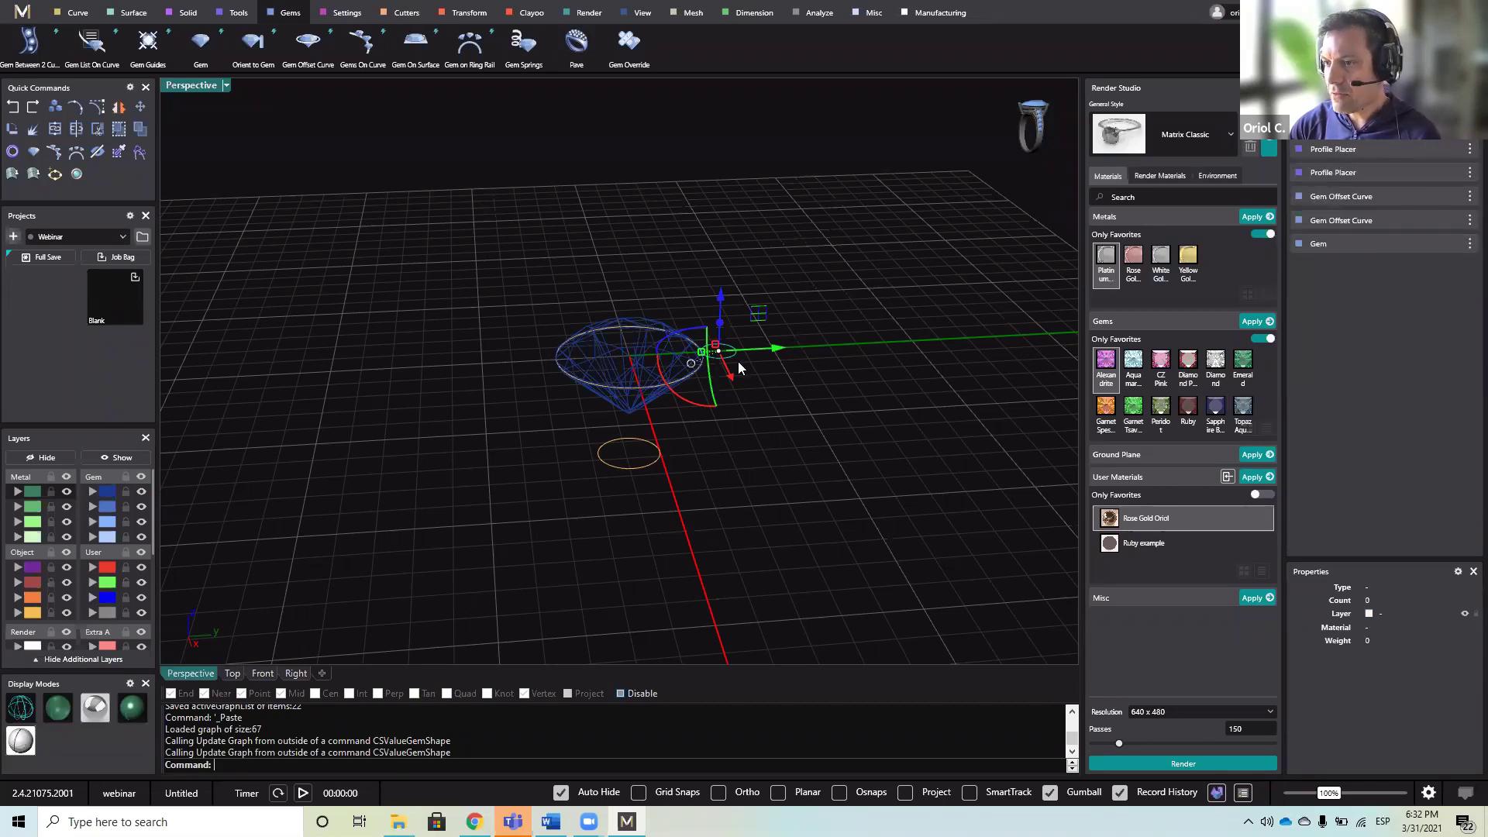
{"action": "scroll", "coordinate": [737, 361], "scroll_direction": "up", "scroll_amount": 5}
{"action": "scroll", "coordinate": [764, 385], "scroll_direction": "down", "scroll_amount": 4}
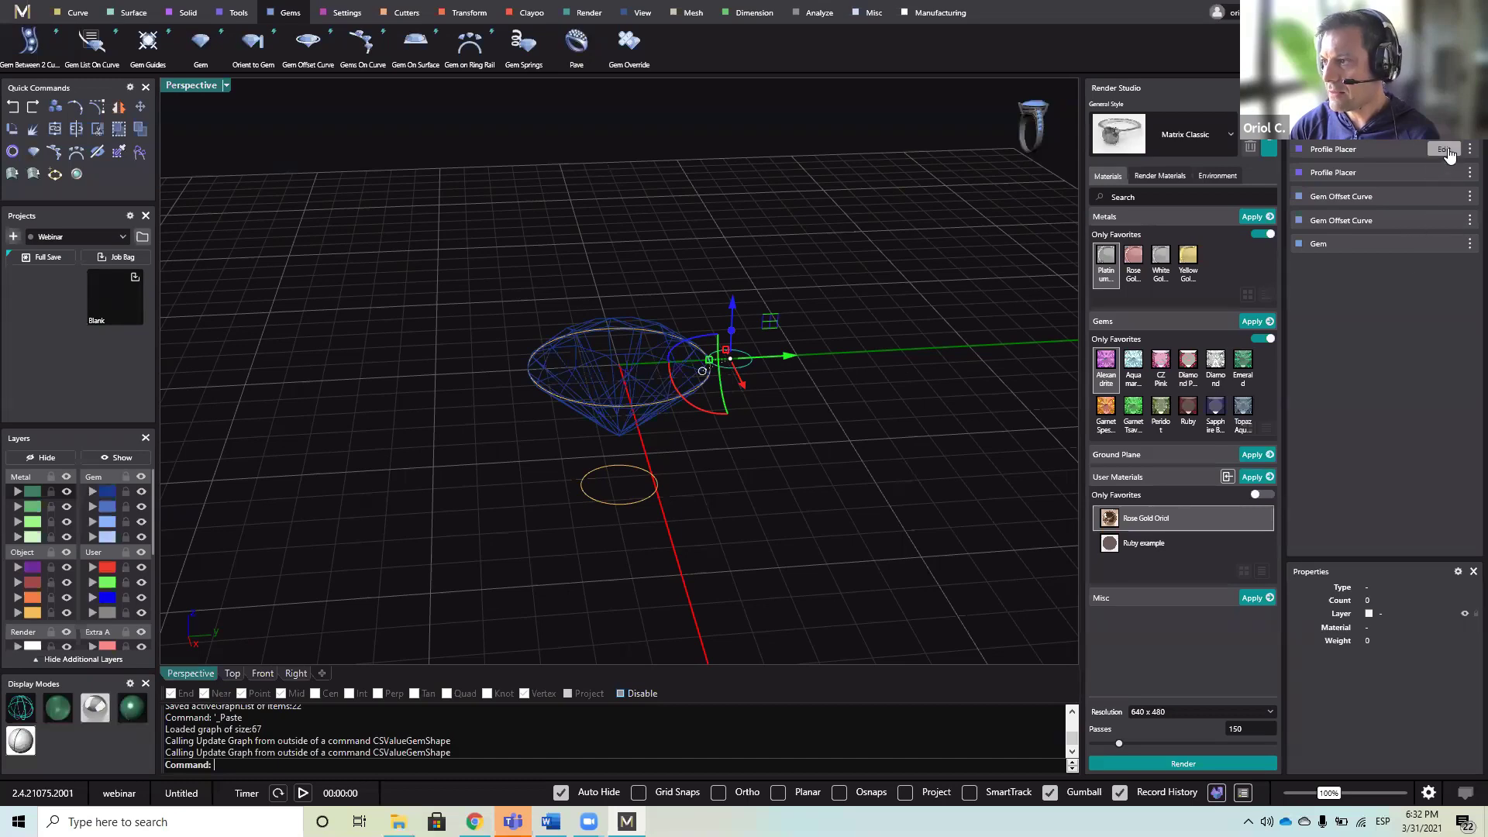
{"action": "left_click", "coordinate": [1447, 150]}
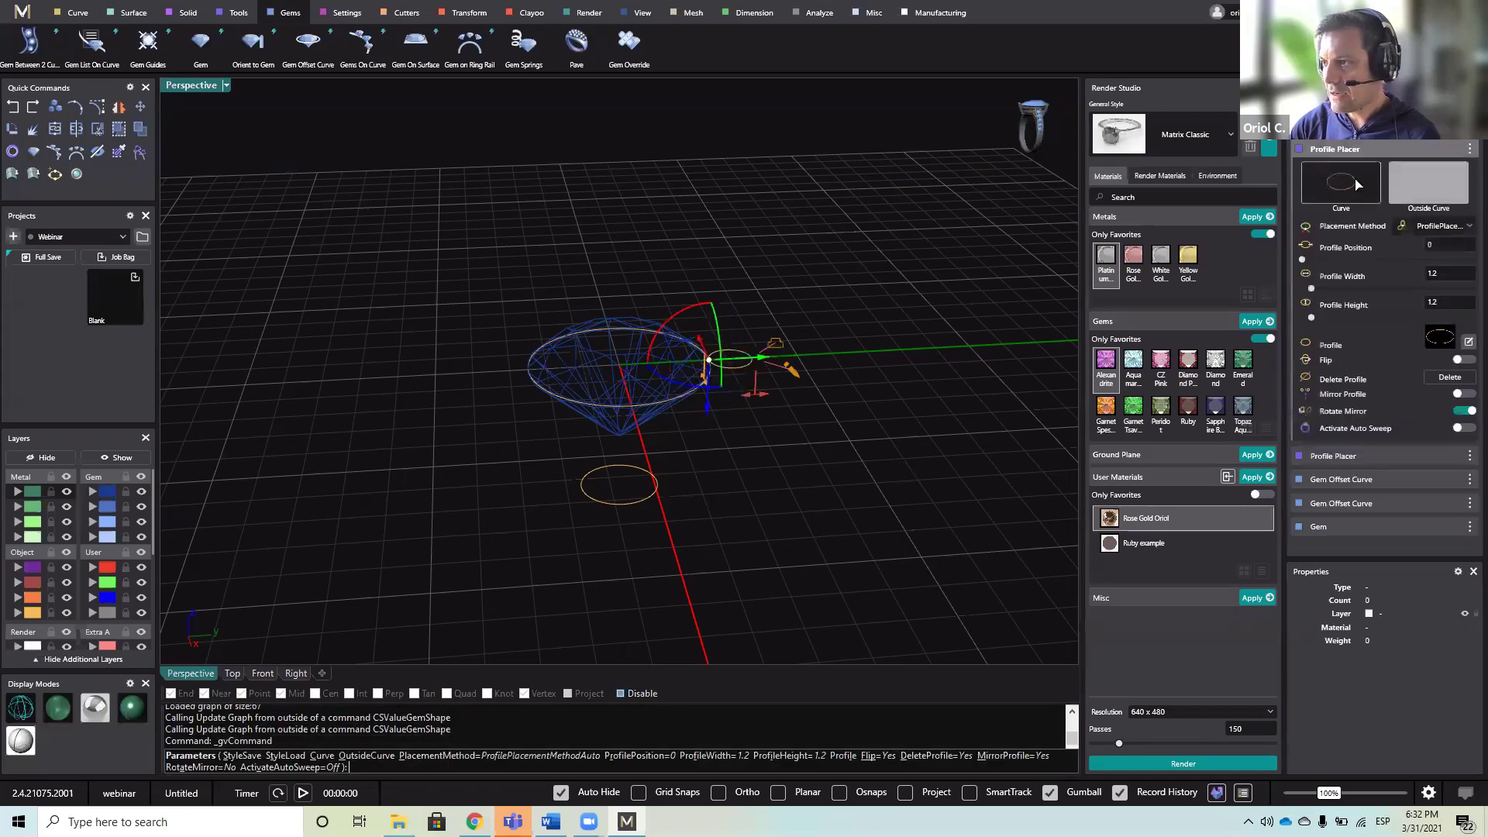
{"action": "left_click", "coordinate": [1310, 200]}
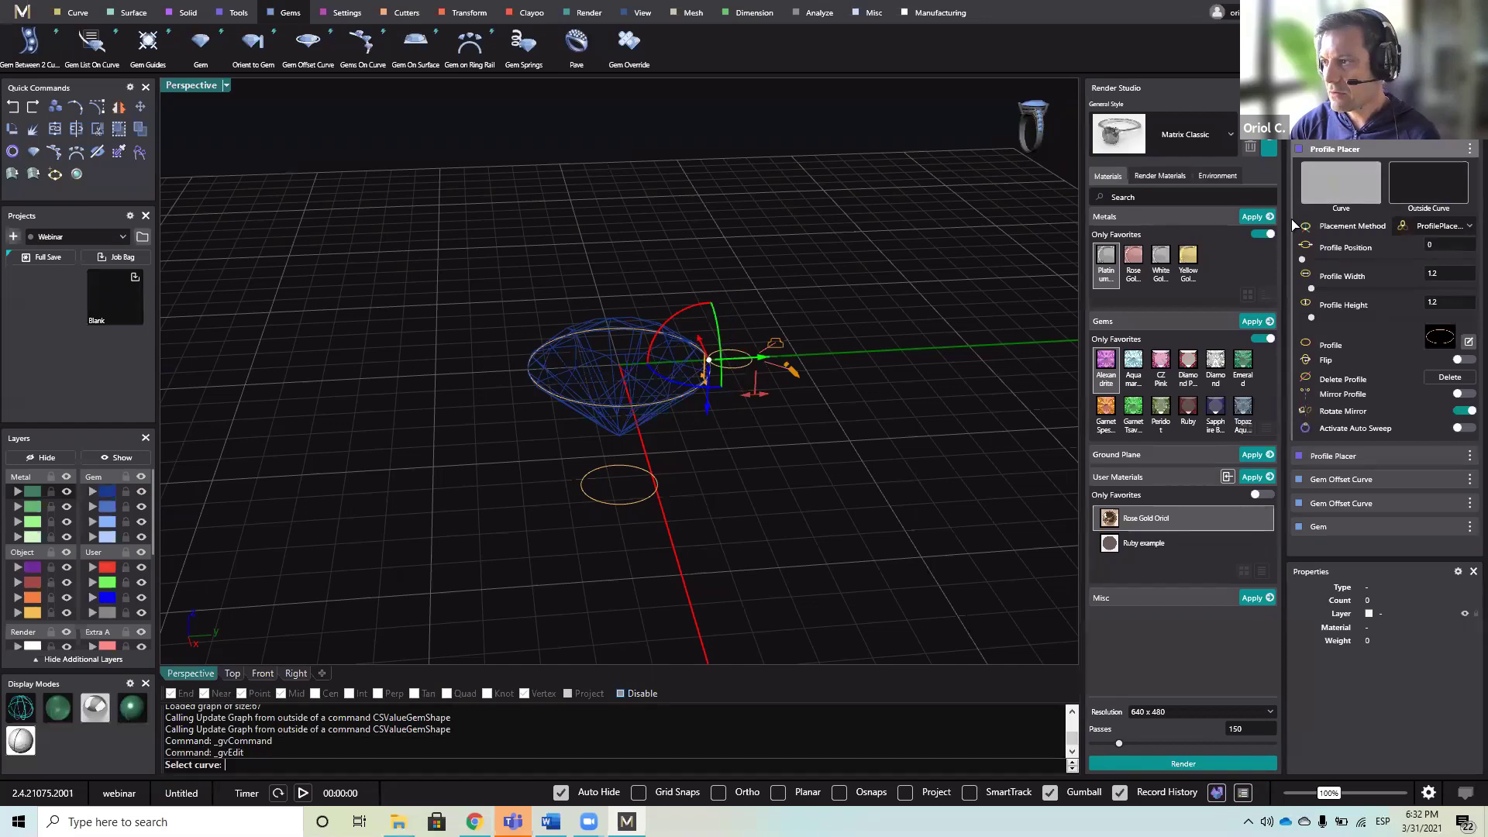
{"action": "left_click", "coordinate": [637, 503]}
{"action": "right_click", "coordinate": [823, 532]}
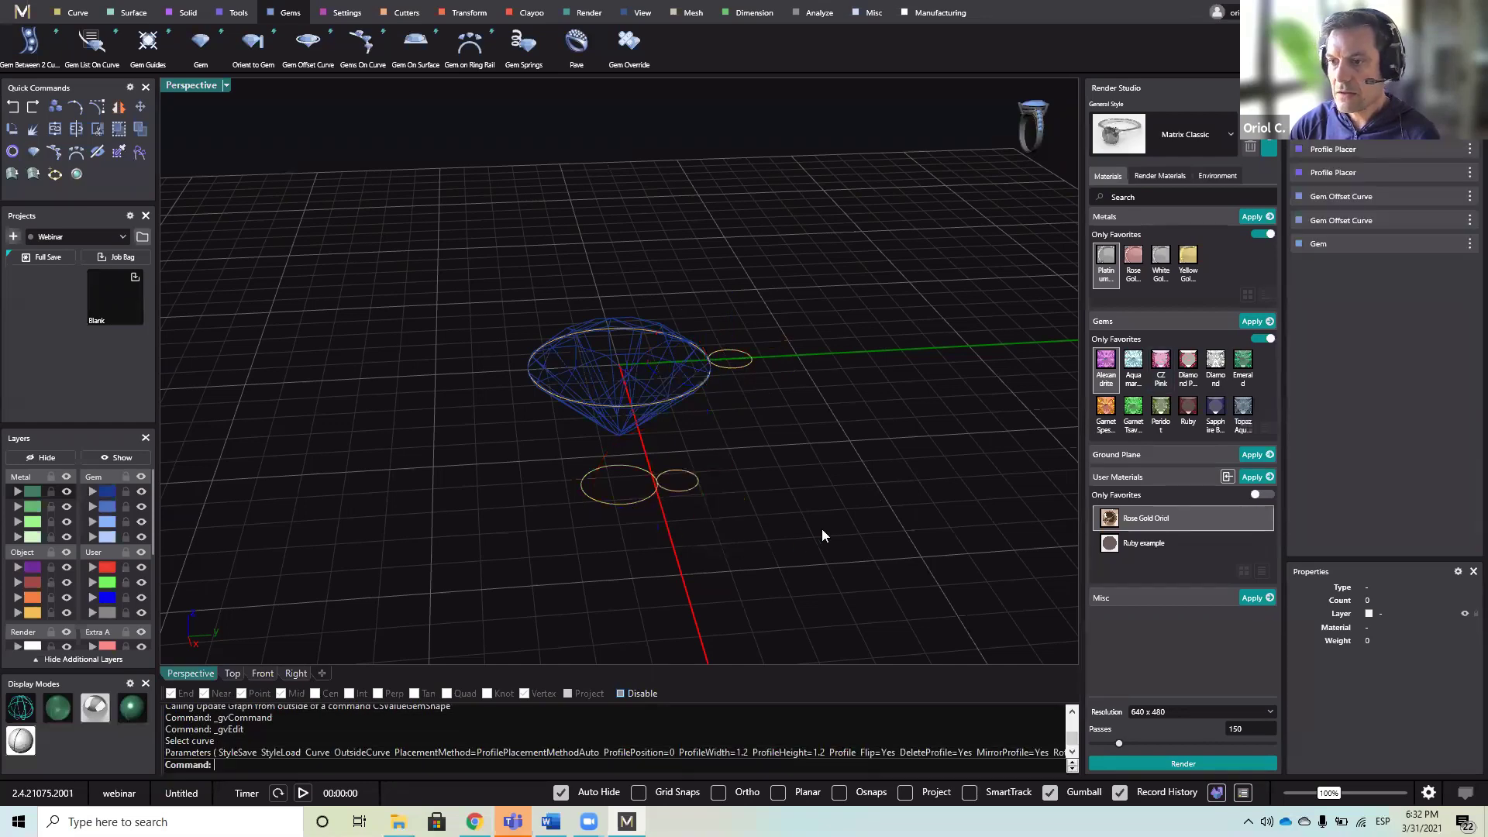
- In the Top view, slide the girdle profile along its curve to profile position 0.135
{"action": "right_click_drag", "start_coordinate": [814, 545], "coordinate": [804, 402]}
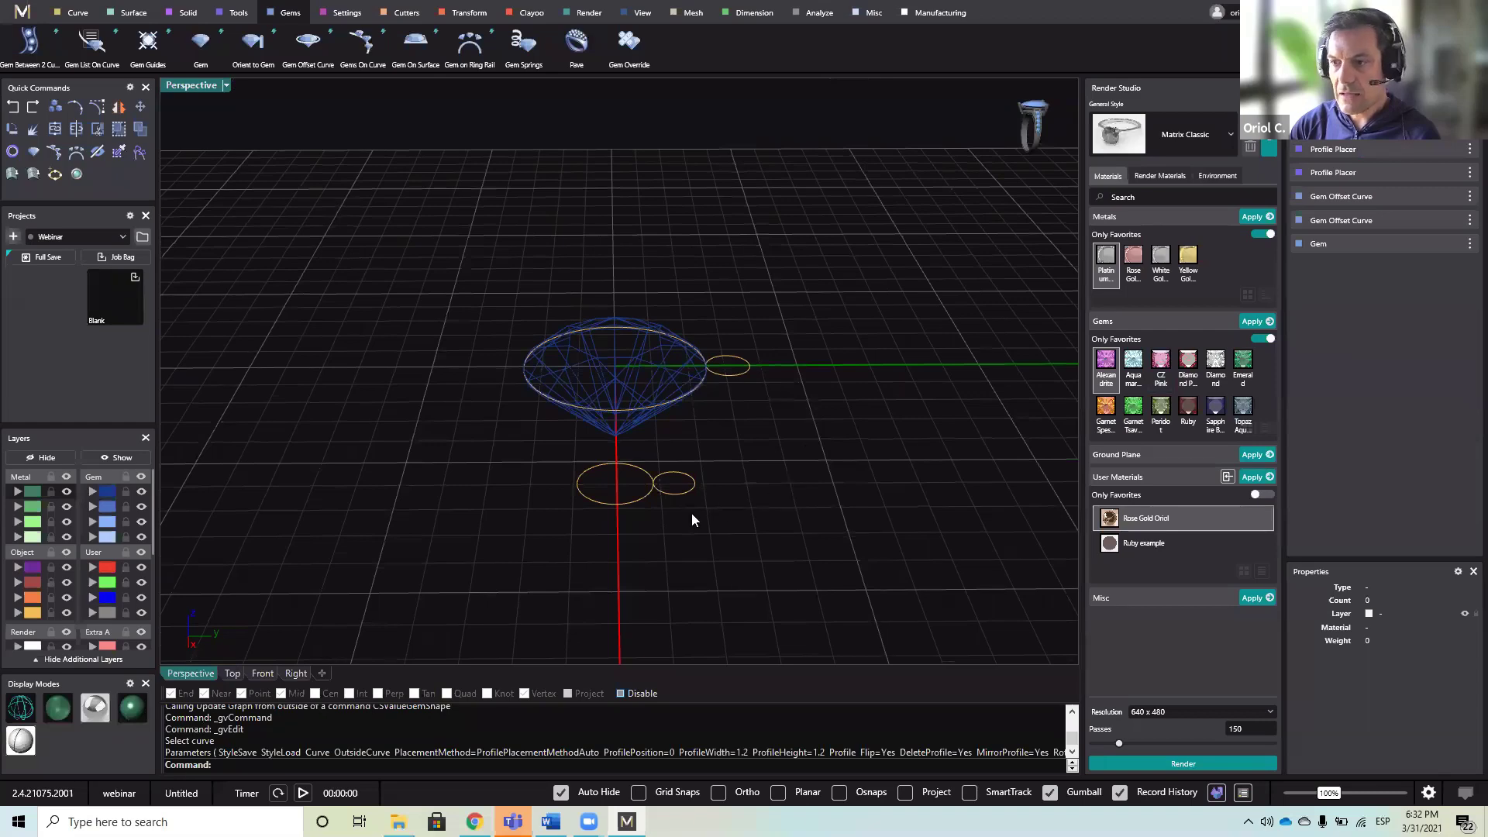
{"action": "right_click_drag", "start_coordinate": [742, 470], "coordinate": [709, 578]}
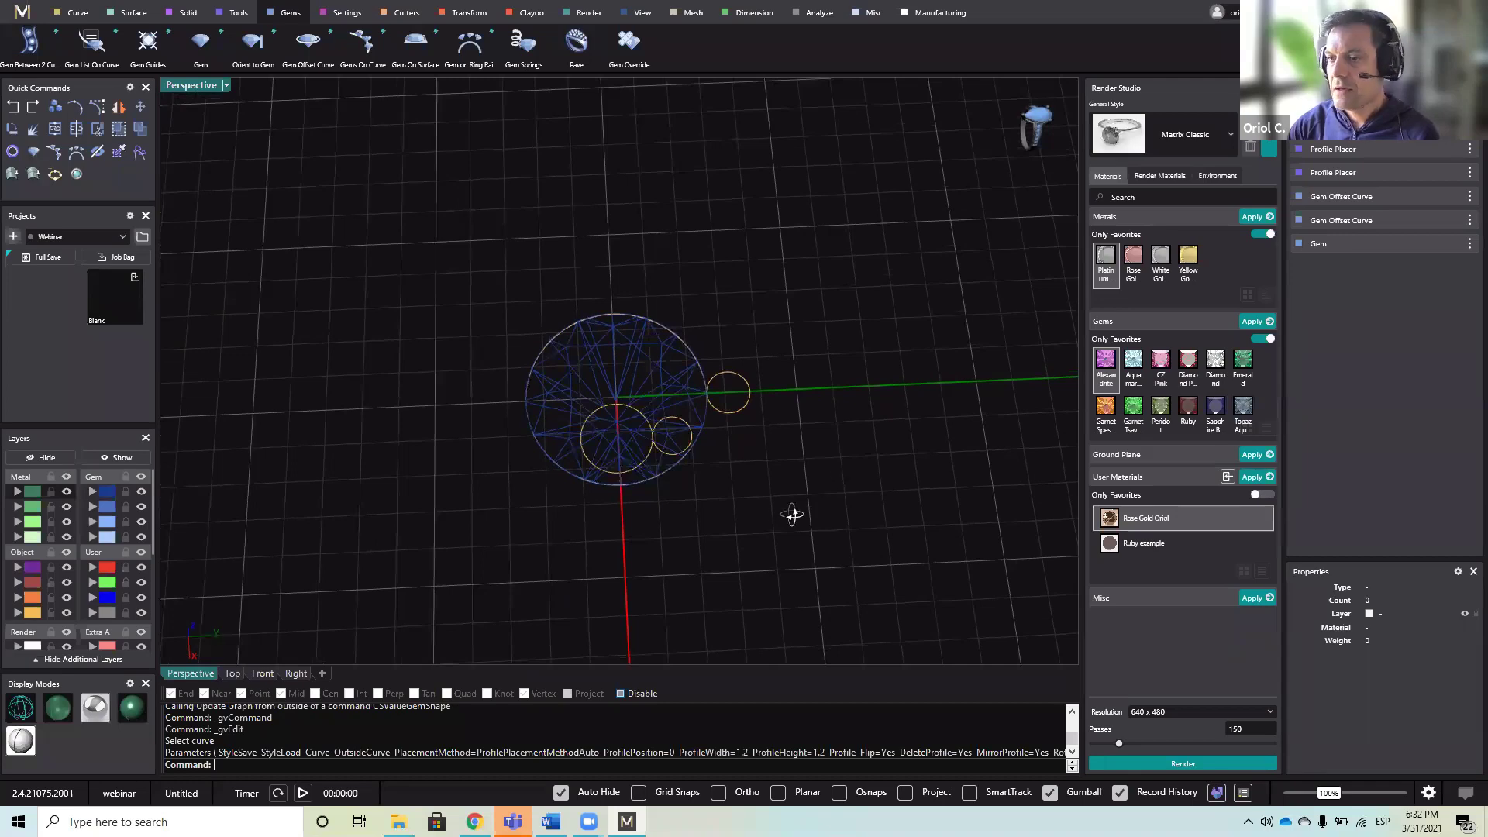
{"action": "right_click_drag", "start_coordinate": [792, 515], "coordinate": [732, 536]}
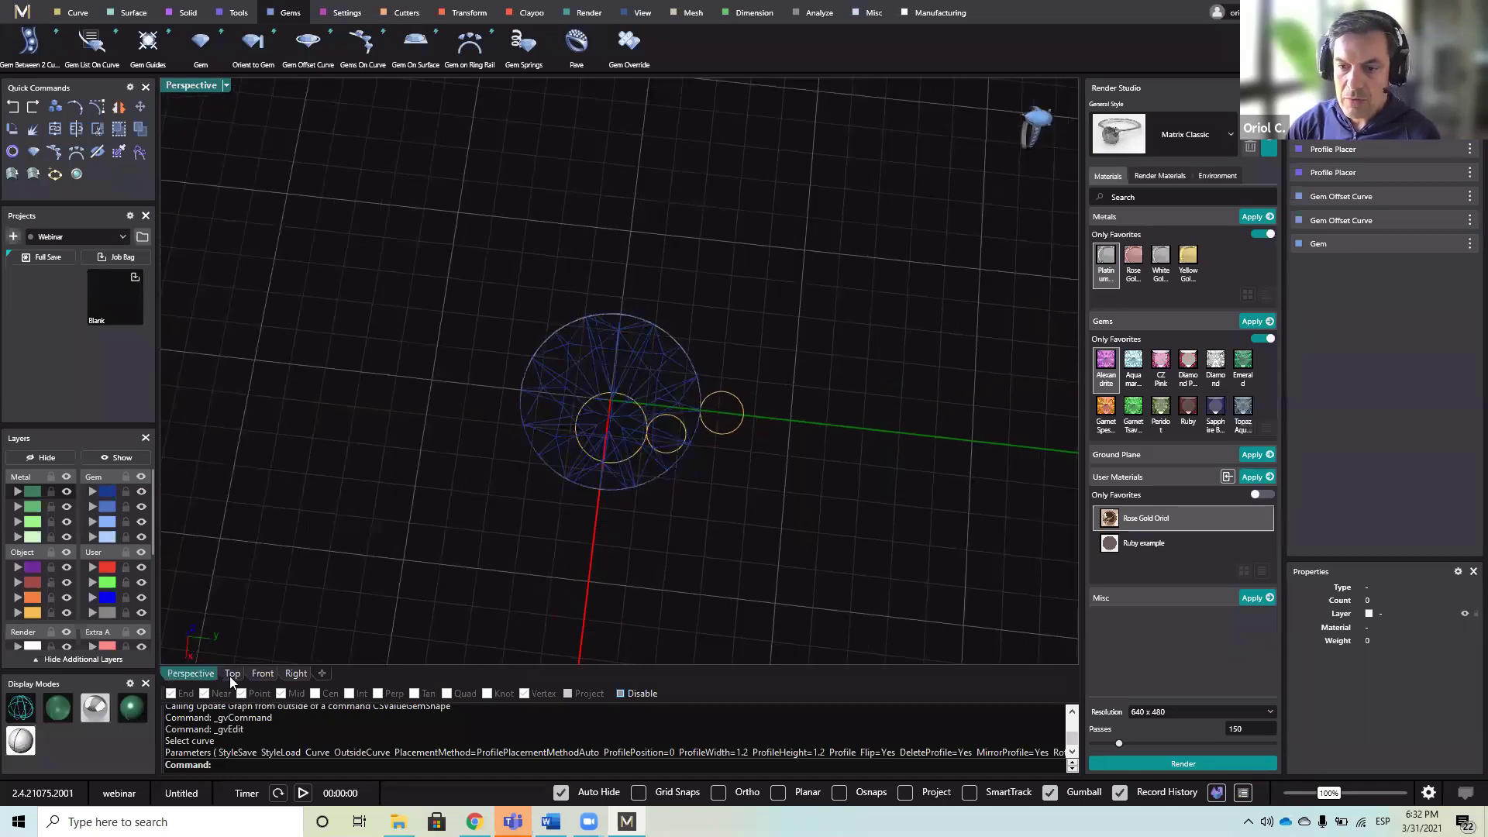
{"action": "left_click", "coordinate": [232, 674]}
{"action": "scroll", "coordinate": [653, 335], "scroll_direction": "up", "scroll_amount": 3}
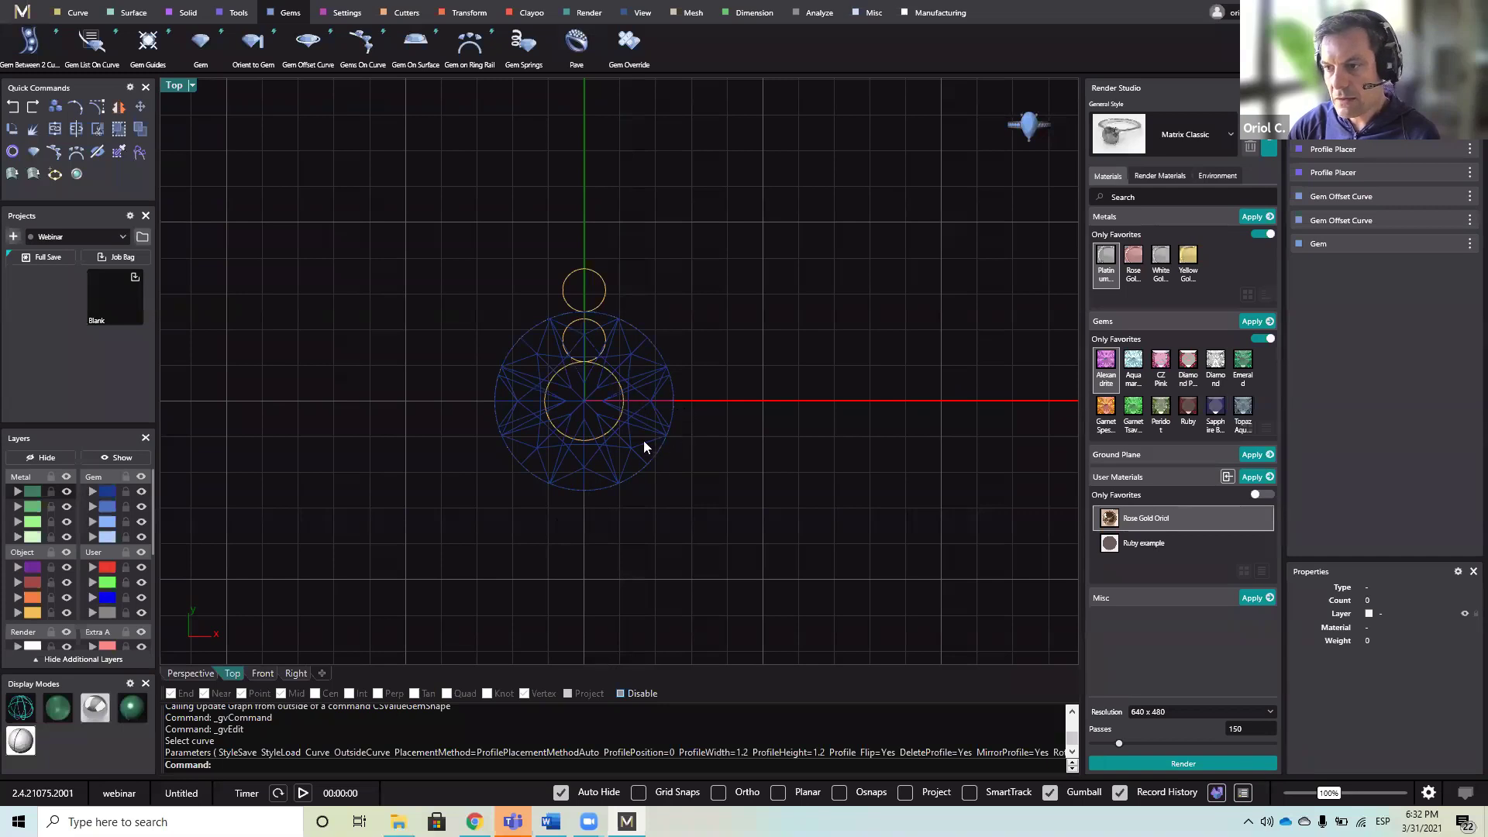
{"action": "left_click", "coordinate": [604, 285]}
{"action": "left_click", "coordinate": [1447, 173]}
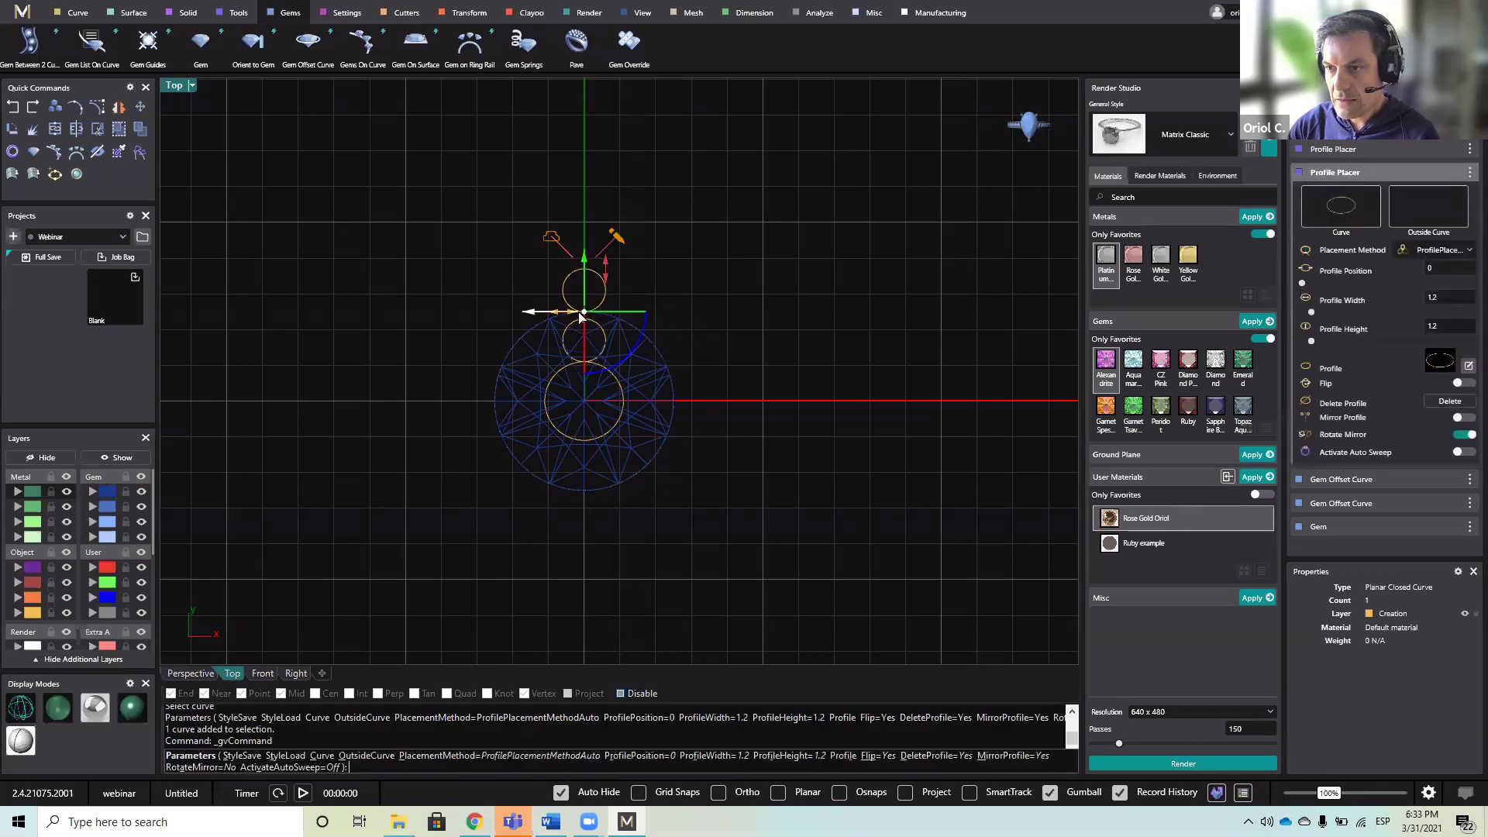
{"action": "left_click_drag", "start_coordinate": [587, 314], "coordinate": [651, 342]}
{"action": "key", "text": "Return"}
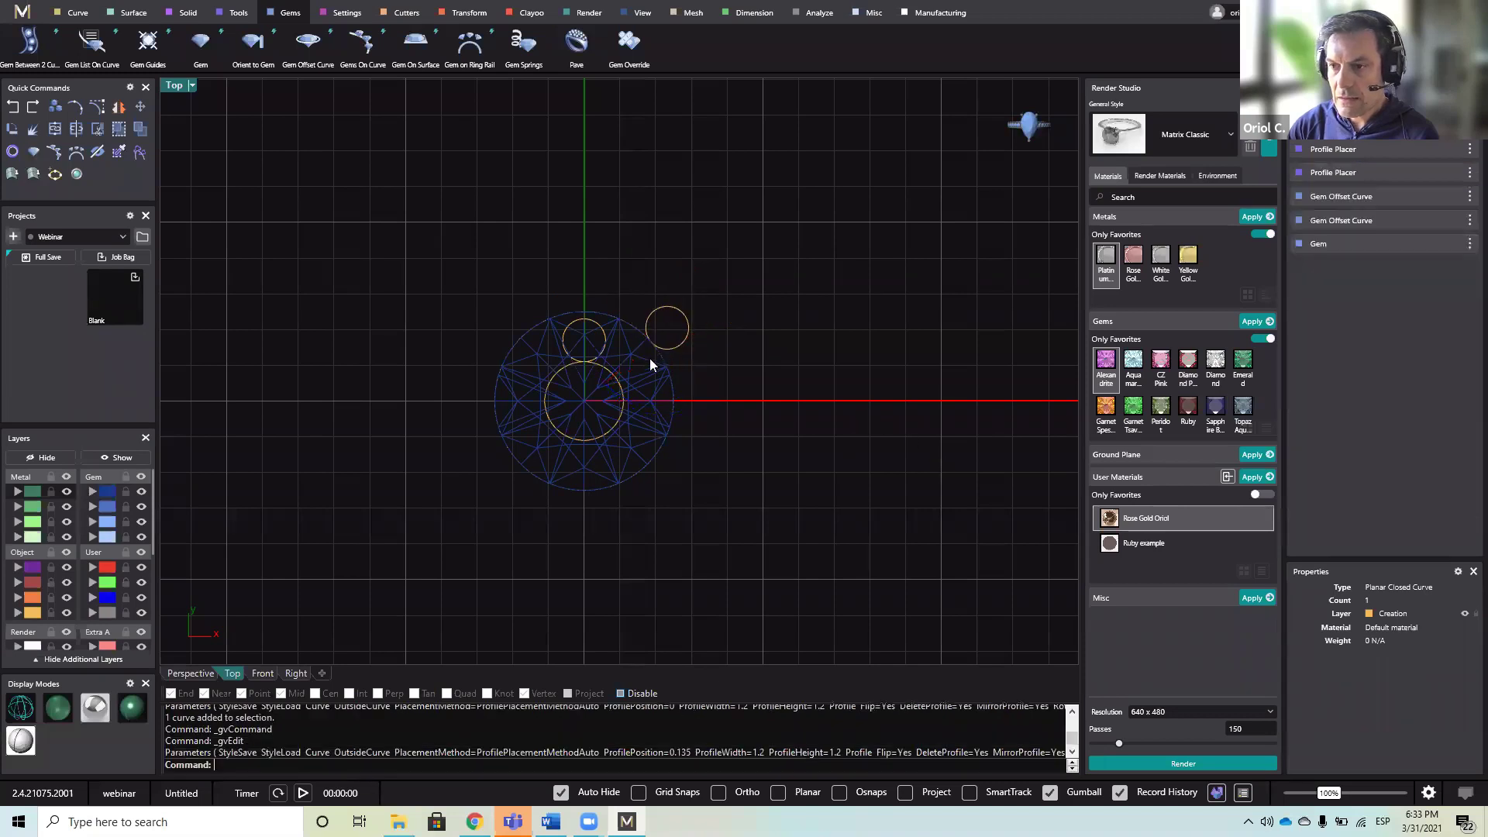
- Slide the lower profile along its offset curve to profile position 0.14, in line with the girdle profile
{"action": "left_click", "coordinate": [595, 329]}
{"action": "left_click", "coordinate": [682, 360]}
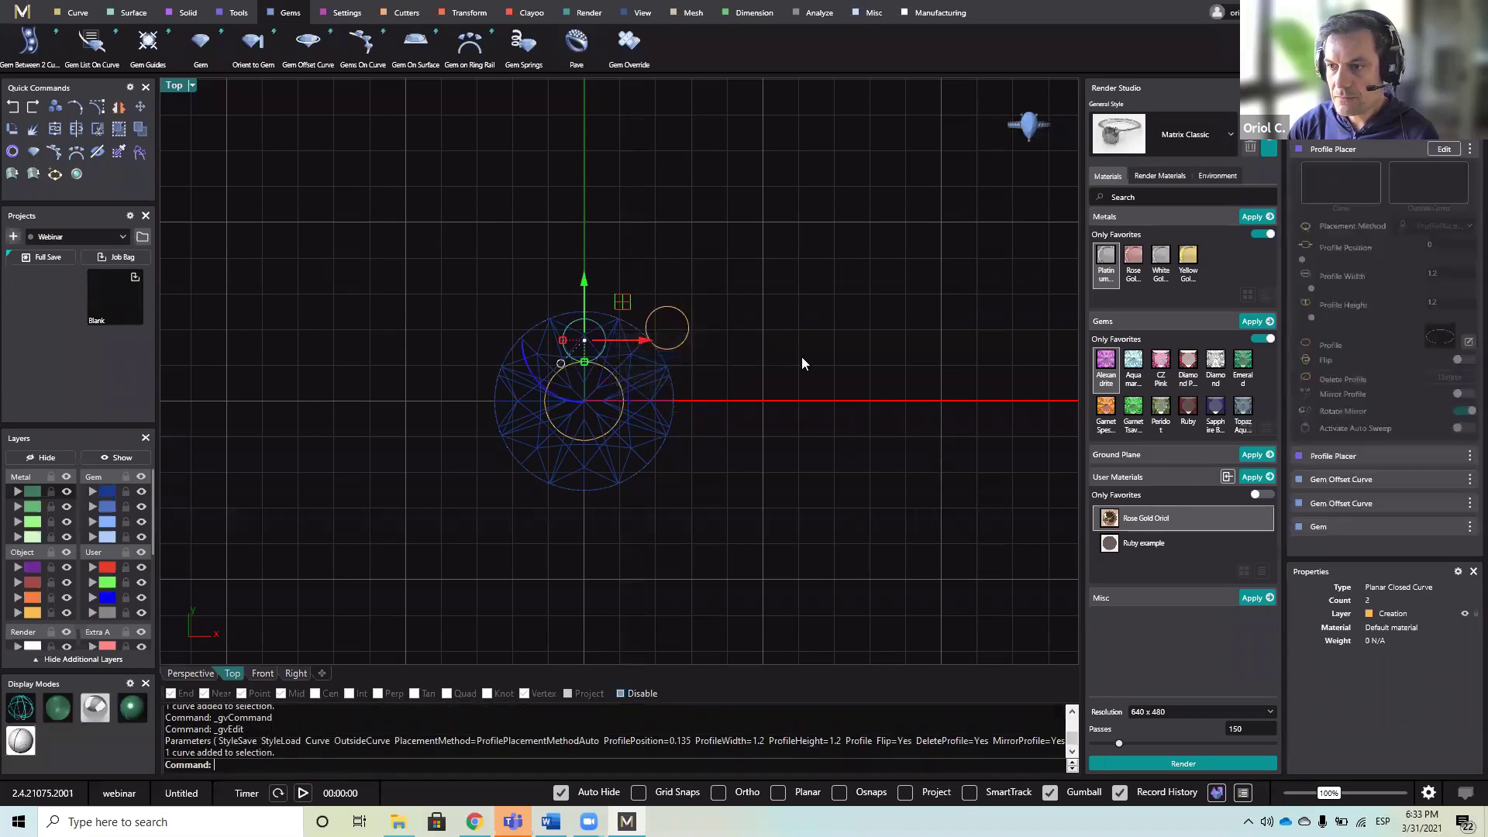
{"action": "right_click", "coordinate": [804, 364]}
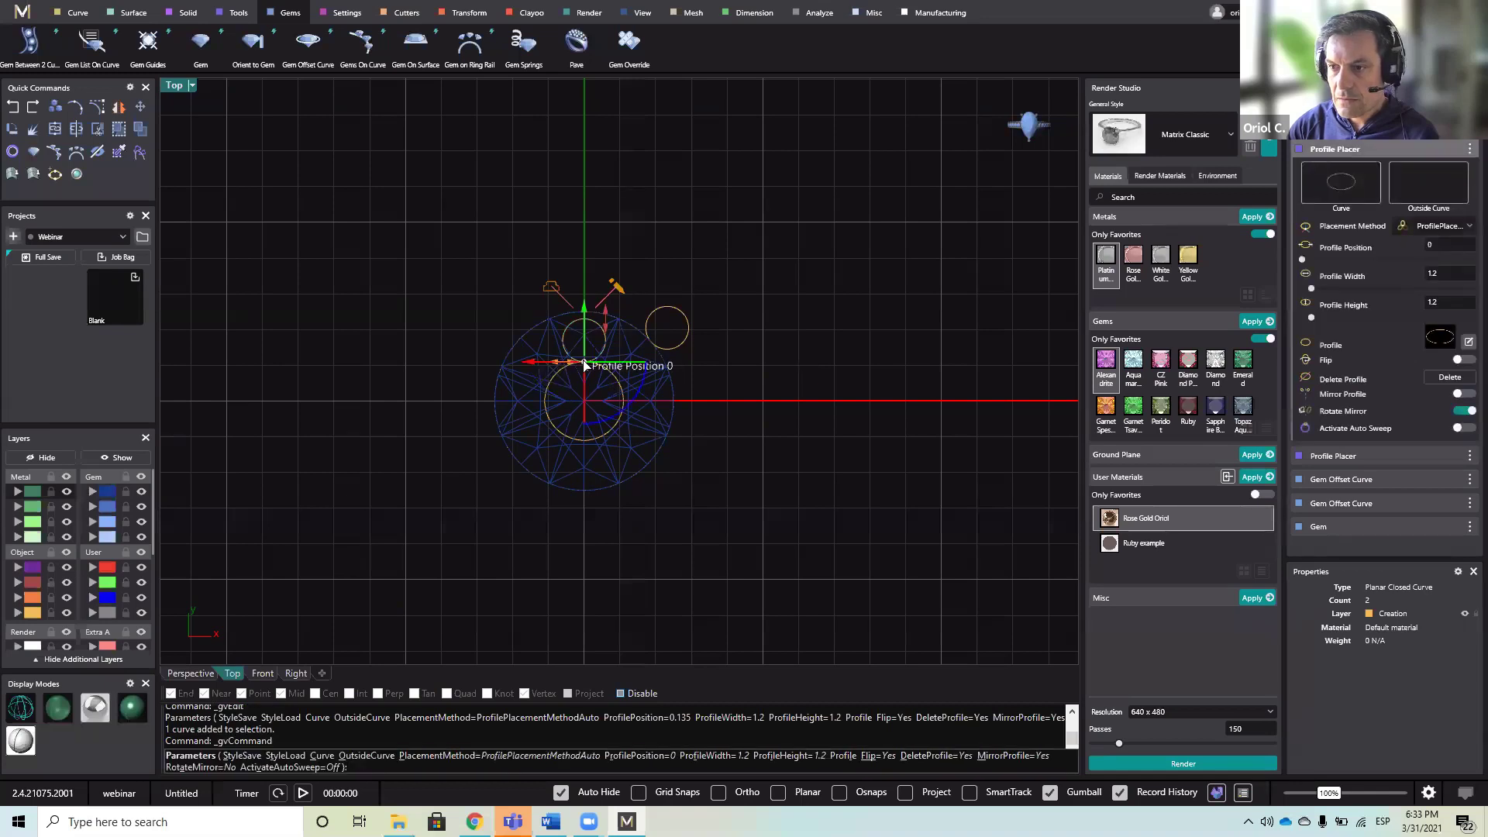
{"action": "left_click_drag", "start_coordinate": [585, 364], "coordinate": [621, 376]}
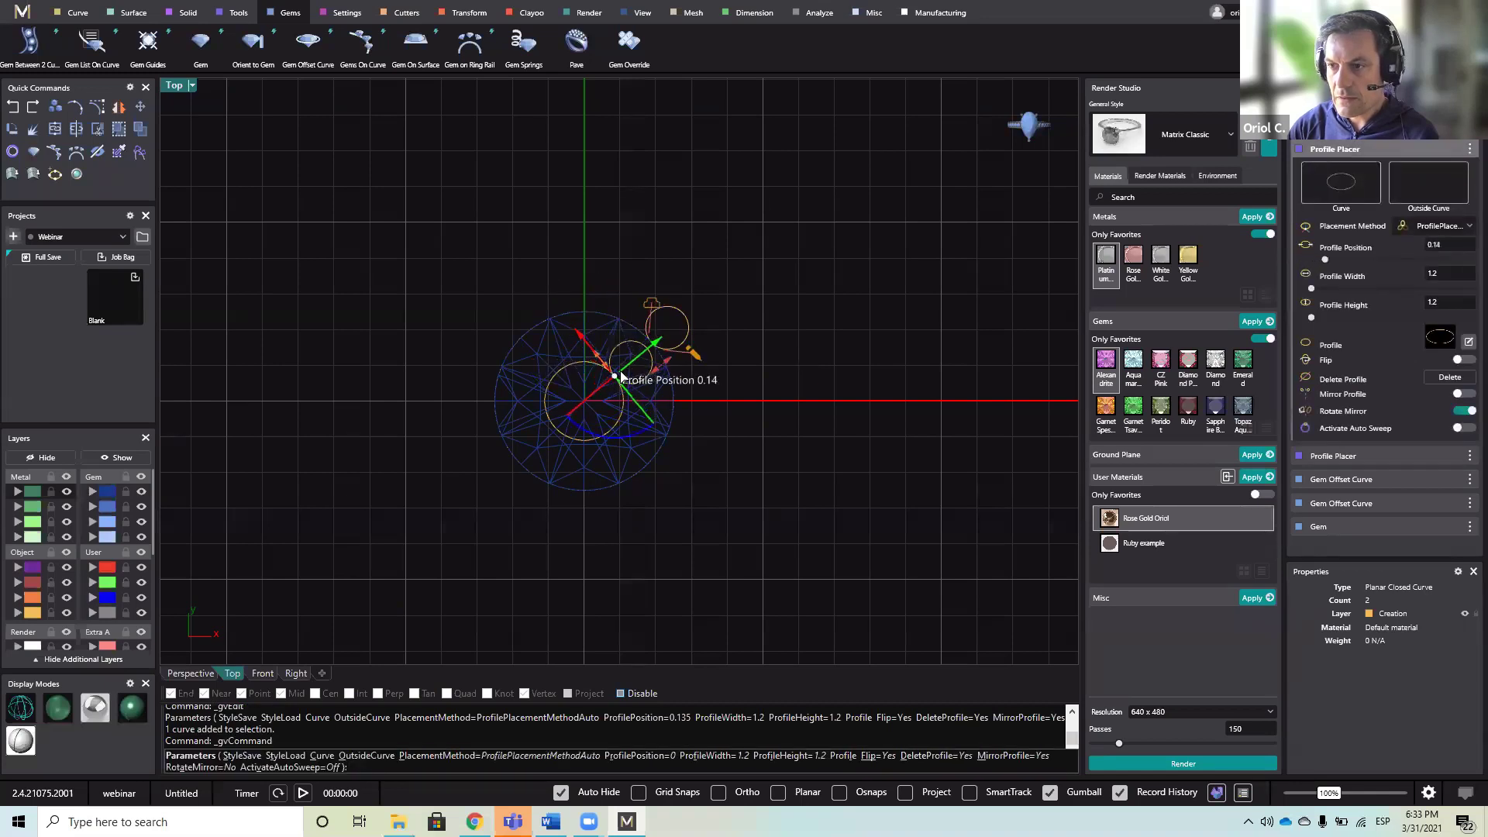
{"action": "right_click", "coordinate": [923, 445]}
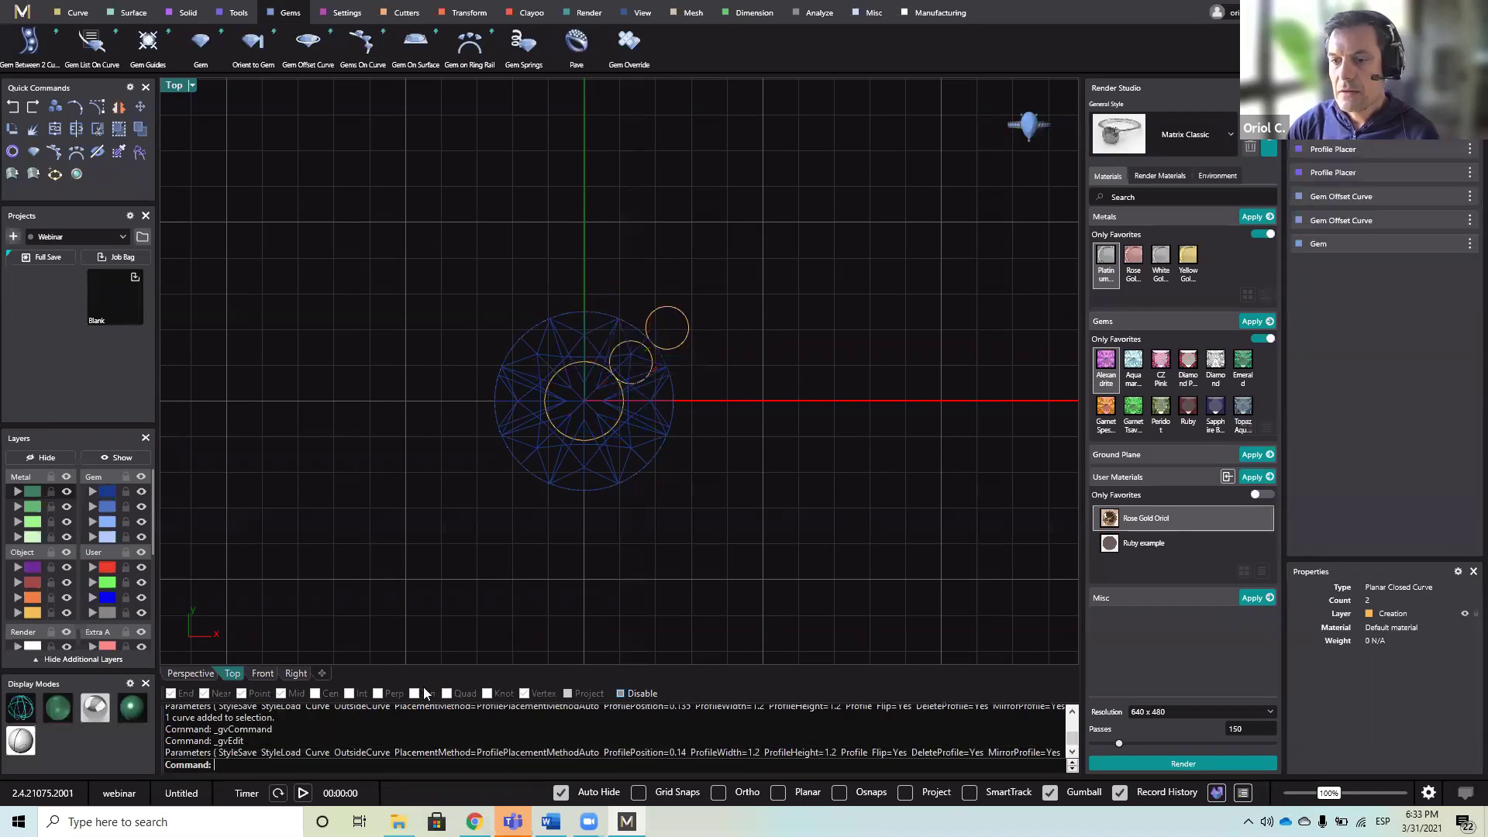
- In the Perspective view, create a Profile Sweep from the girdle profile to the lower profile
{"action": "left_click", "coordinate": [192, 672]}
{"action": "right_click_drag", "start_coordinate": [705, 458], "coordinate": [778, 381]}
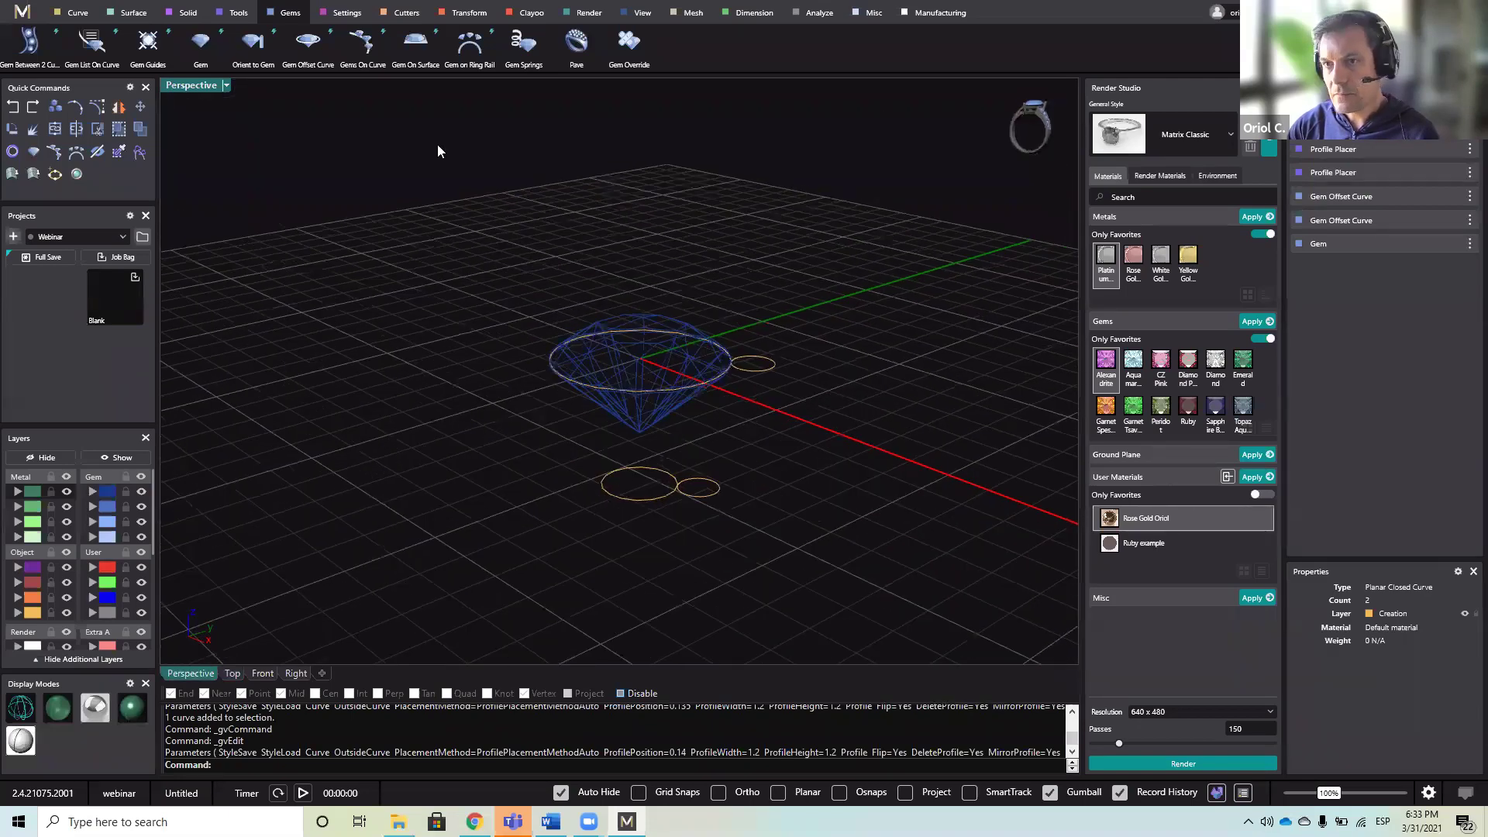
{"action": "left_click", "coordinate": [130, 14]}
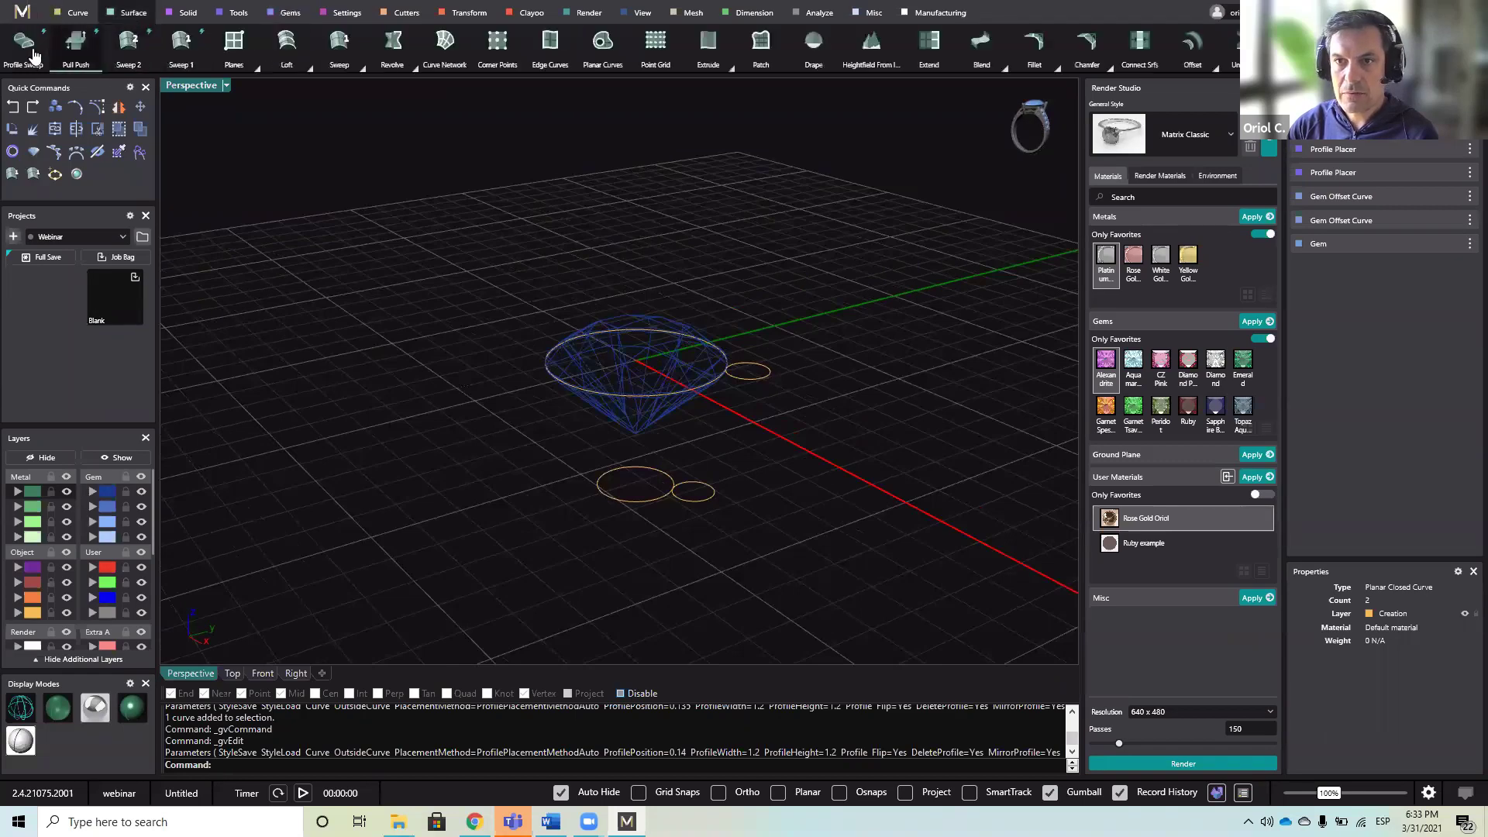
{"action": "left_click", "coordinate": [760, 383]}
{"action": "left_click", "coordinate": [705, 508]}
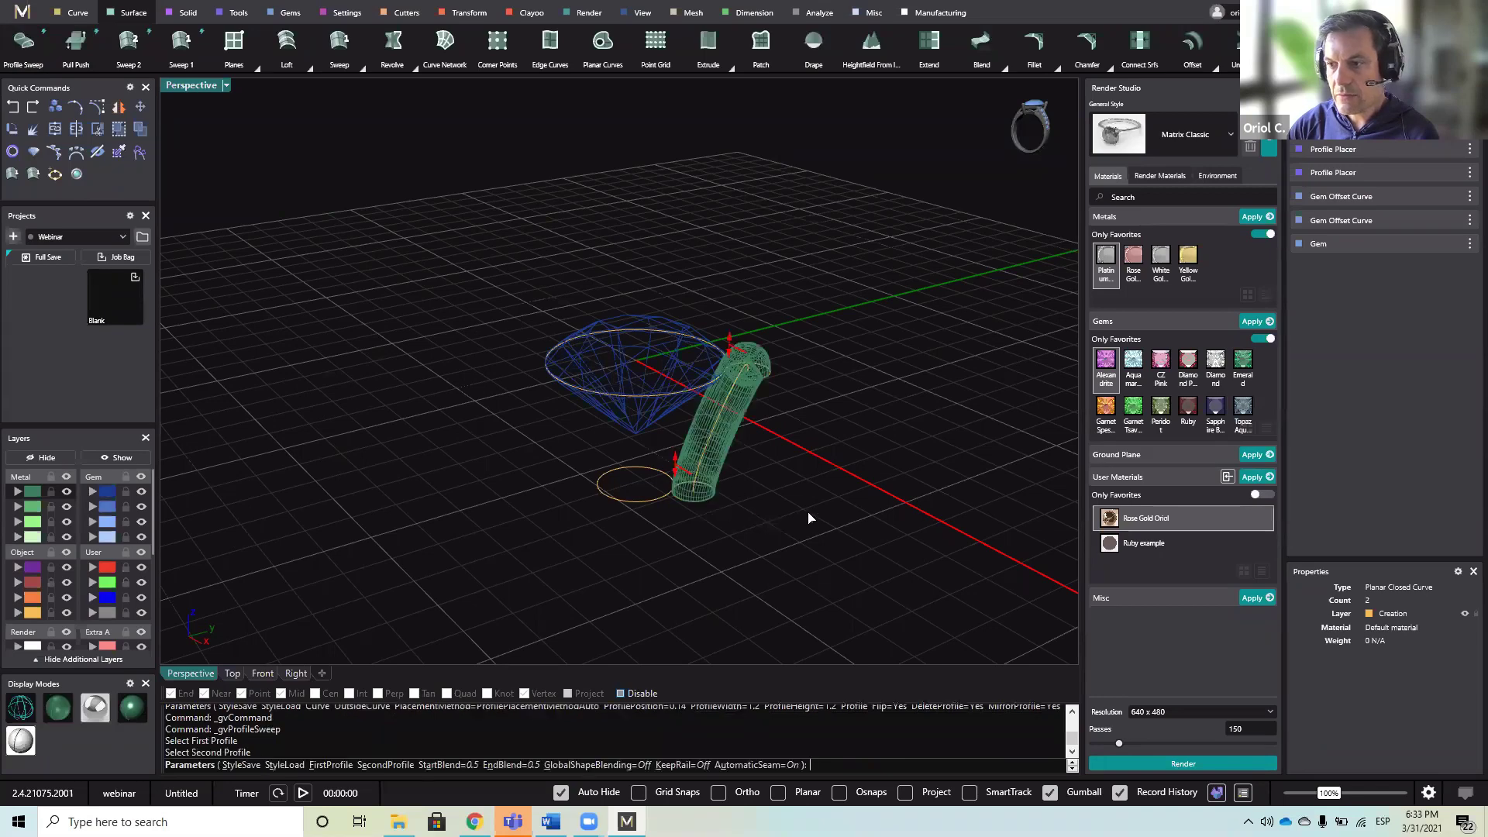
- Set the sweep's start blend to -0.2 and turn off Automatic Seam
{"action": "right_click_drag", "start_coordinate": [734, 479], "coordinate": [721, 355]}
{"action": "left_click_drag", "start_coordinate": [721, 355], "coordinate": [790, 364]}
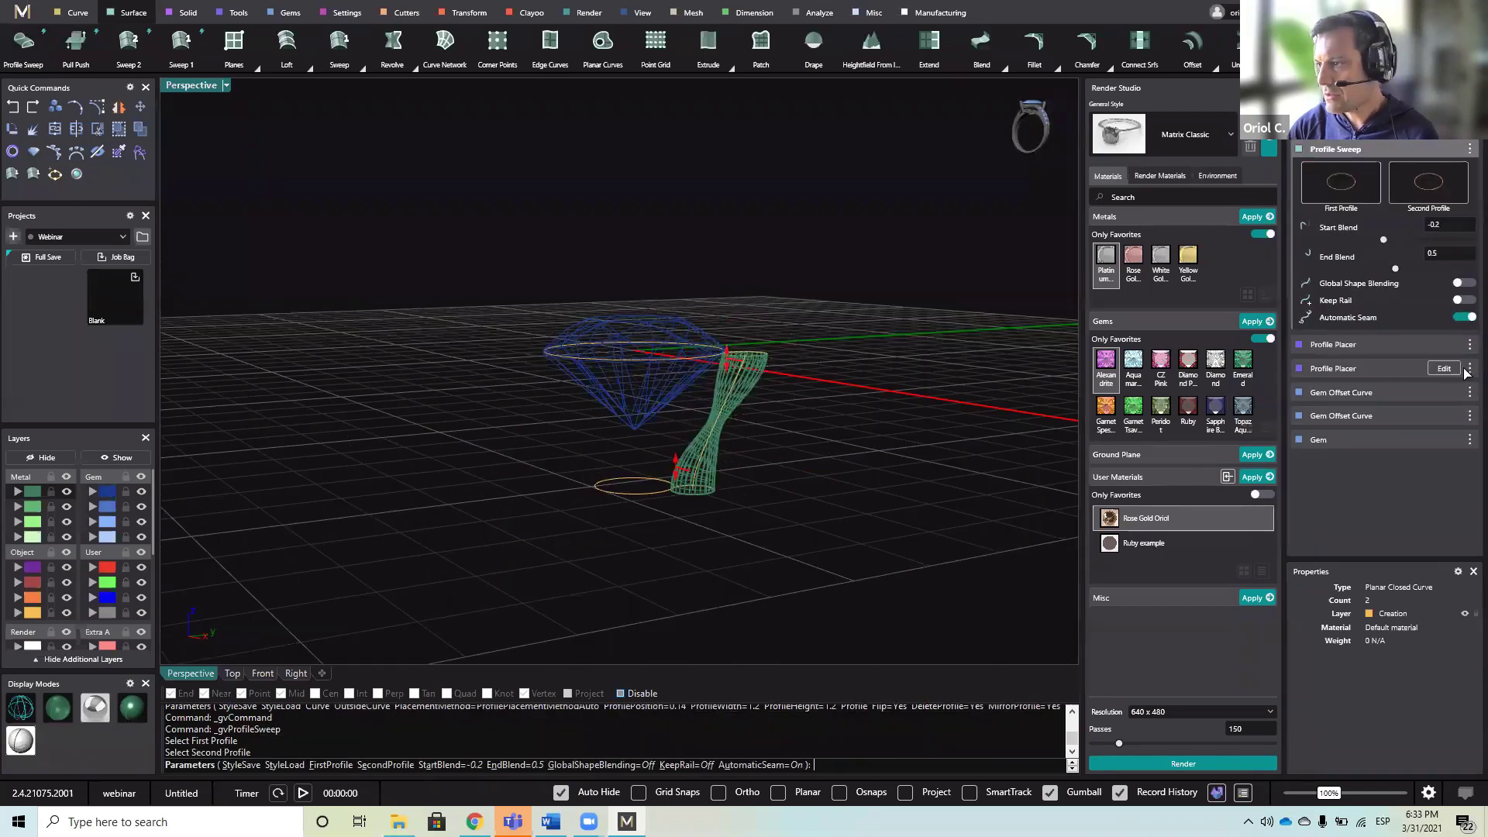
{"action": "left_click", "coordinate": [1464, 317]}
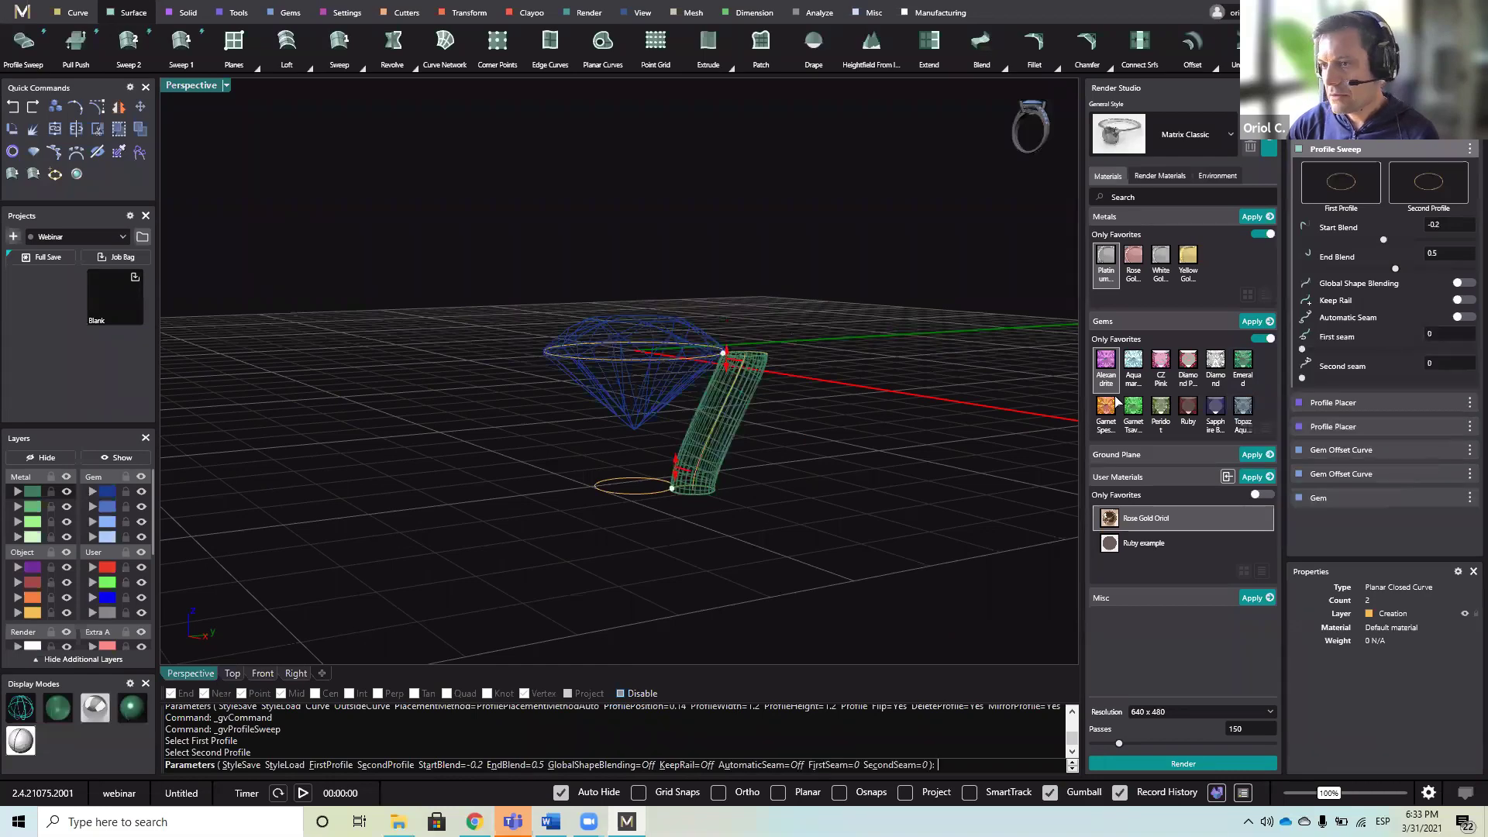
- Set the sweep's end blend to 1.5 and finish the Profile Sweep
{"action": "right_click_drag", "start_coordinate": [852, 406], "coordinate": [678, 465]}
{"action": "left_click_drag", "start_coordinate": [678, 465], "coordinate": [690, 432]}
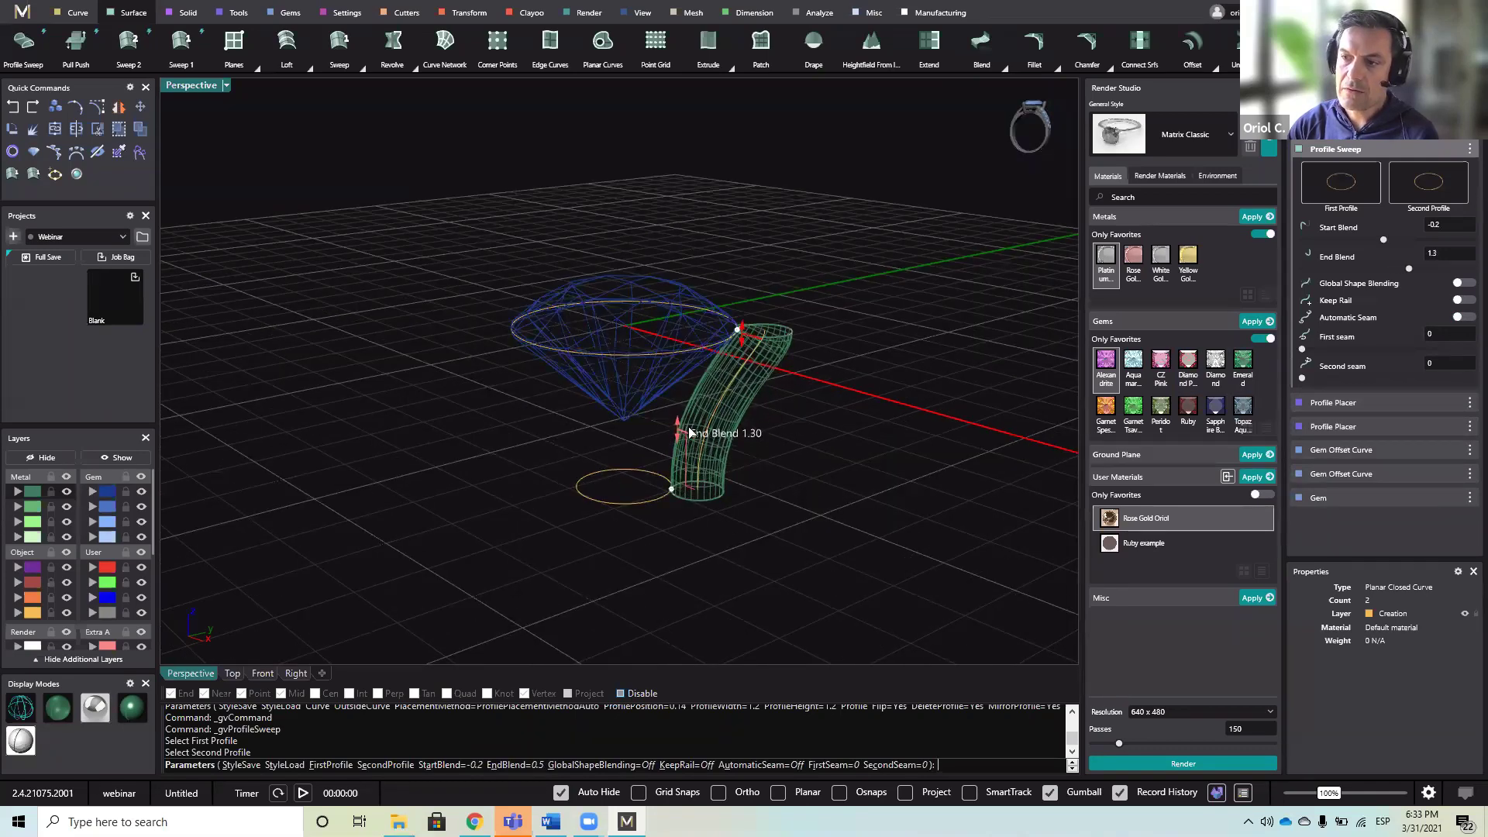
{"action": "right_click_drag", "start_coordinate": [831, 389], "coordinate": [859, 426]}
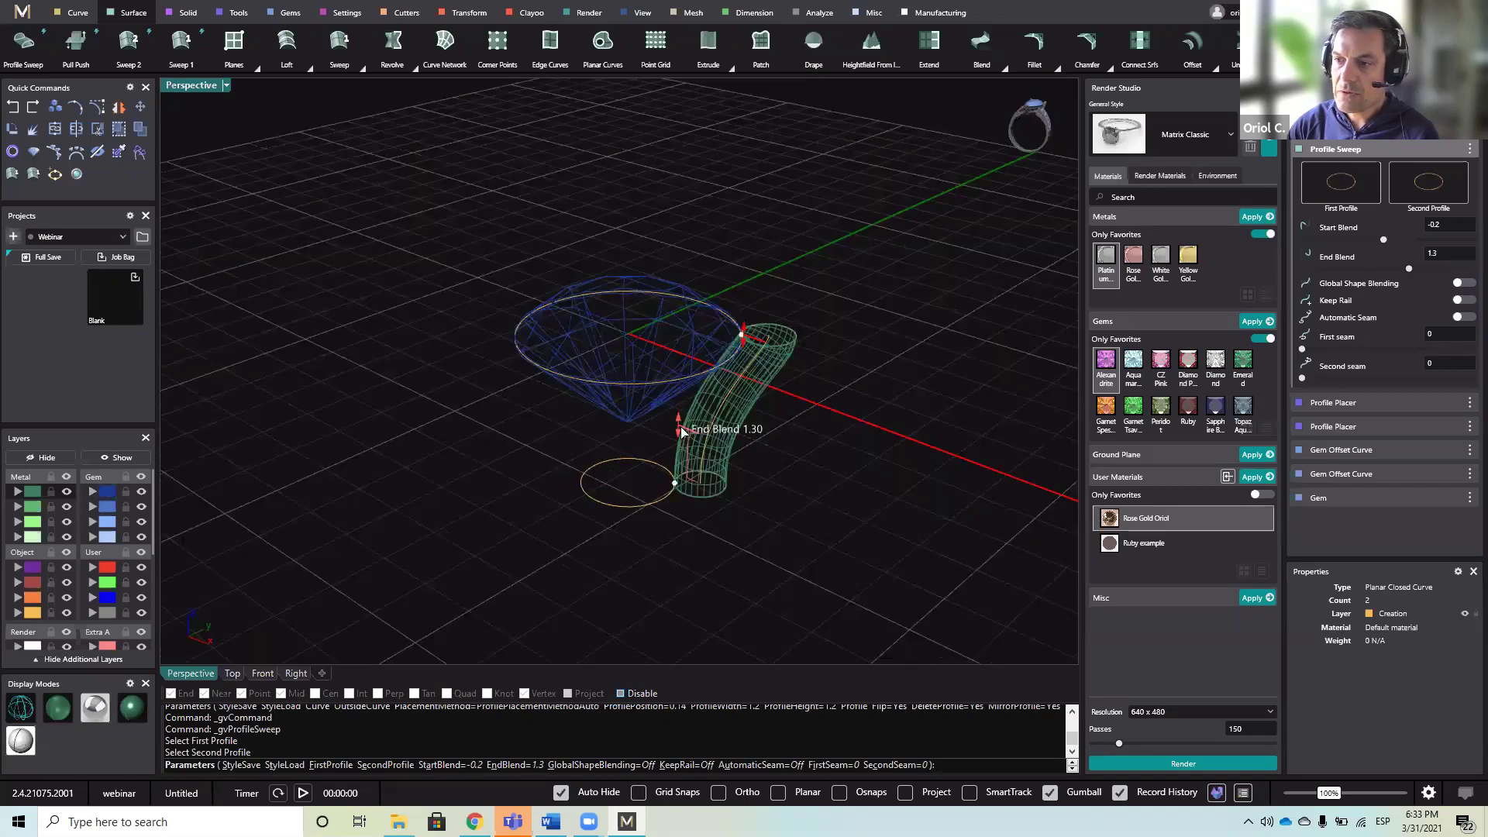
{"action": "mouse_move", "coordinate": [681, 426]}
{"action": "left_mouse_down"}
{"action": "mouse_move", "coordinate": [681, 439]}
{"action": "mouse_move", "coordinate": [680, 419]}
{"action": "left_mouse_up"}
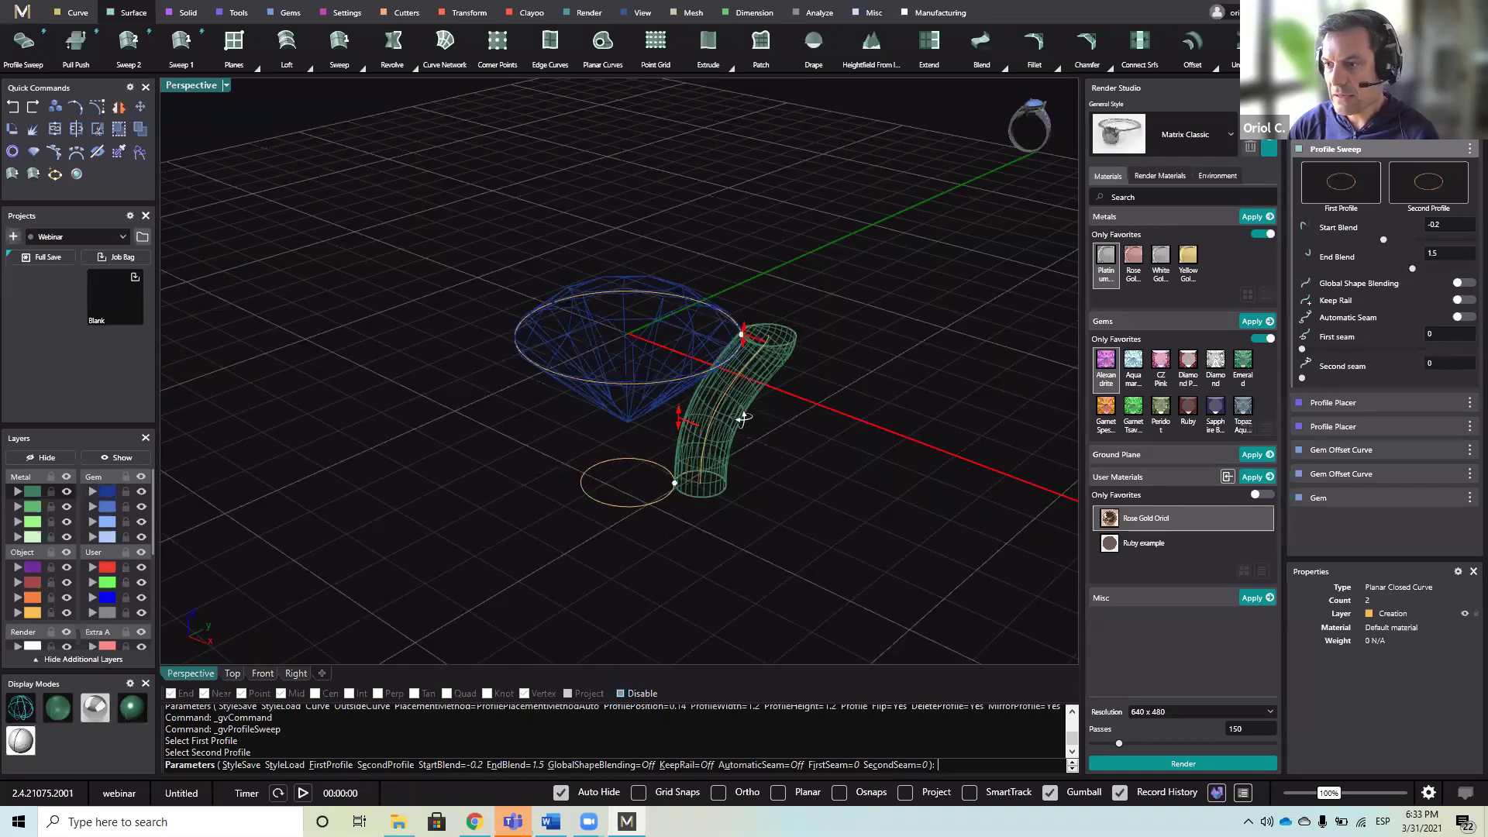
{"action": "right_click_drag", "start_coordinate": [764, 416], "coordinate": [914, 476]}
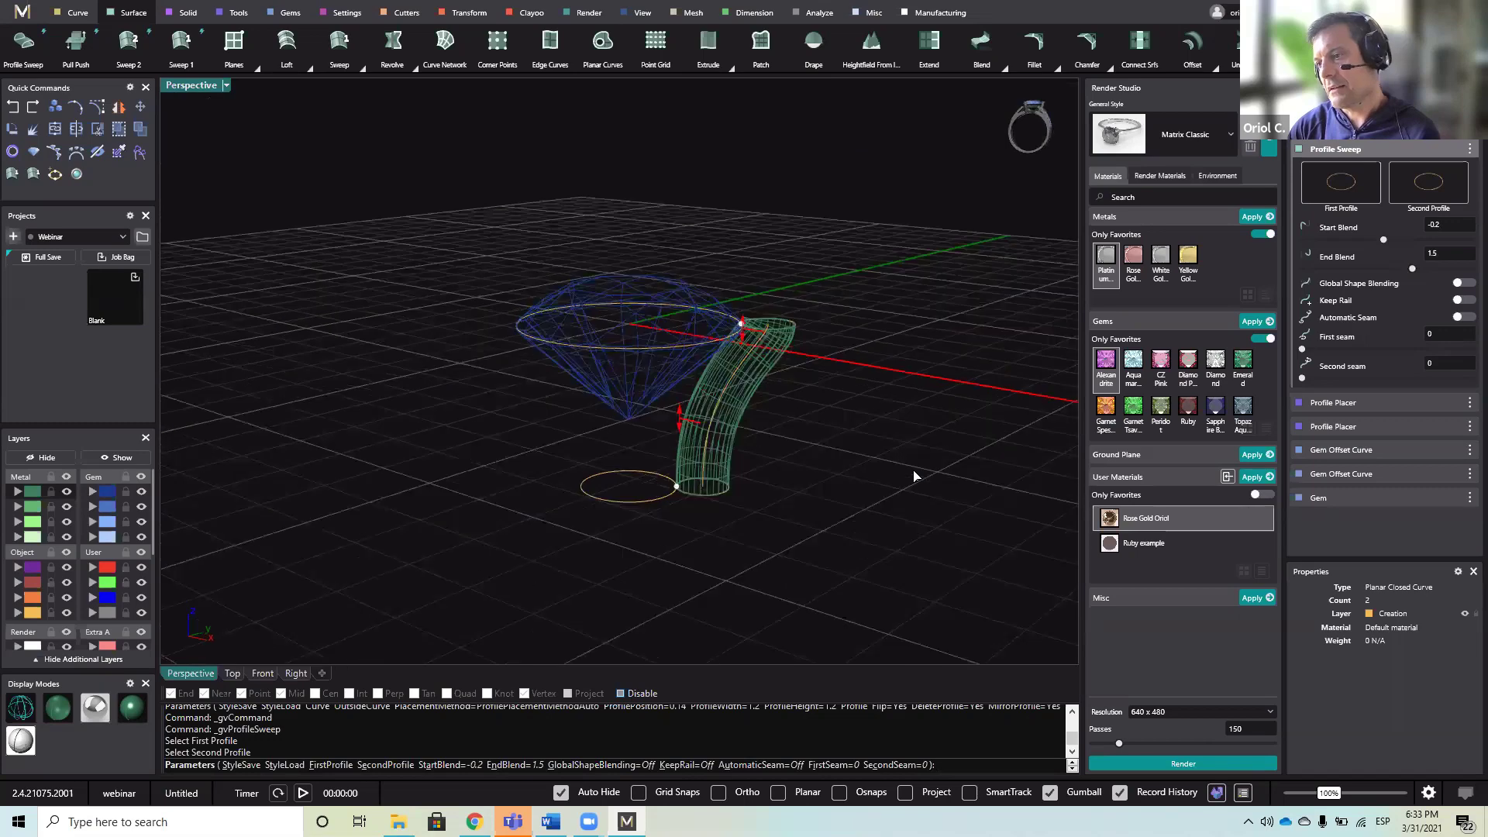
{"action": "right_click", "coordinate": [914, 473]}
- Edit the prong's upper profile and move it vertically above the gem's girdle
{"action": "right_click_drag", "start_coordinate": [857, 524], "coordinate": [755, 335]}
{"action": "scroll", "coordinate": [779, 315], "scroll_direction": "up", "scroll_amount": 3}
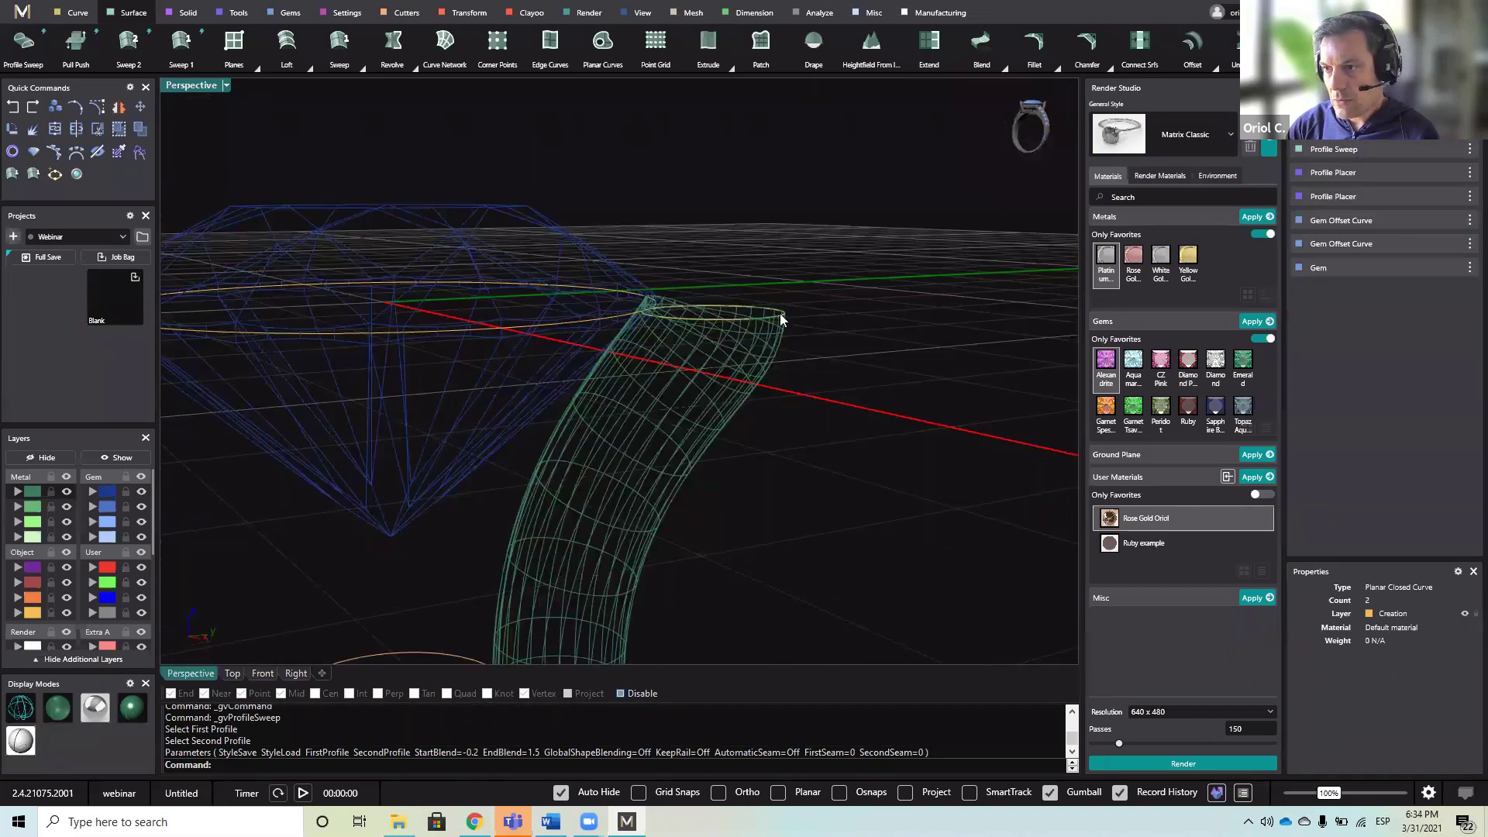
{"action": "left_click", "coordinate": [741, 304]}
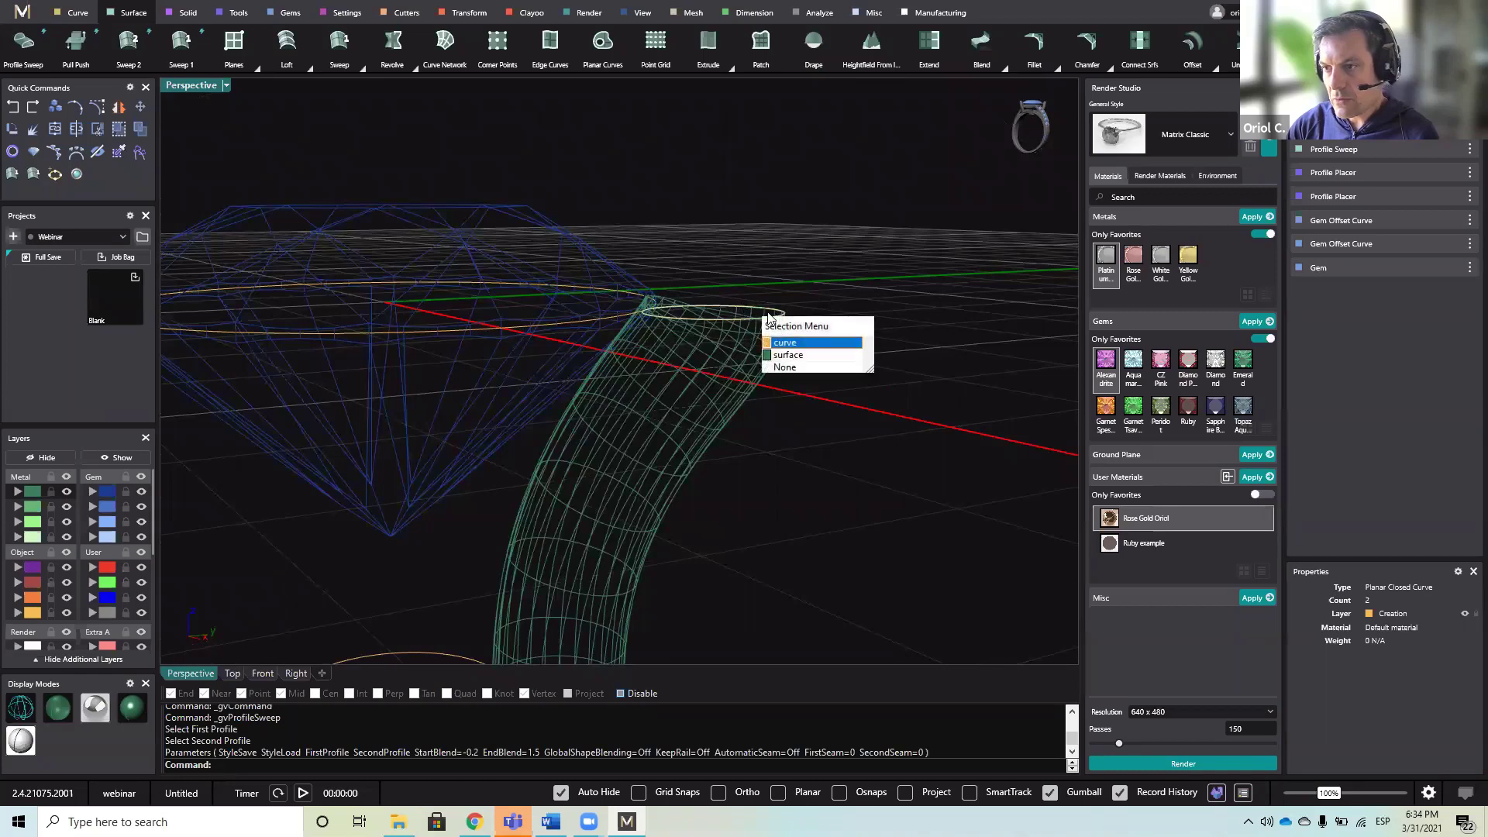
{"action": "left_click", "coordinate": [797, 343]}
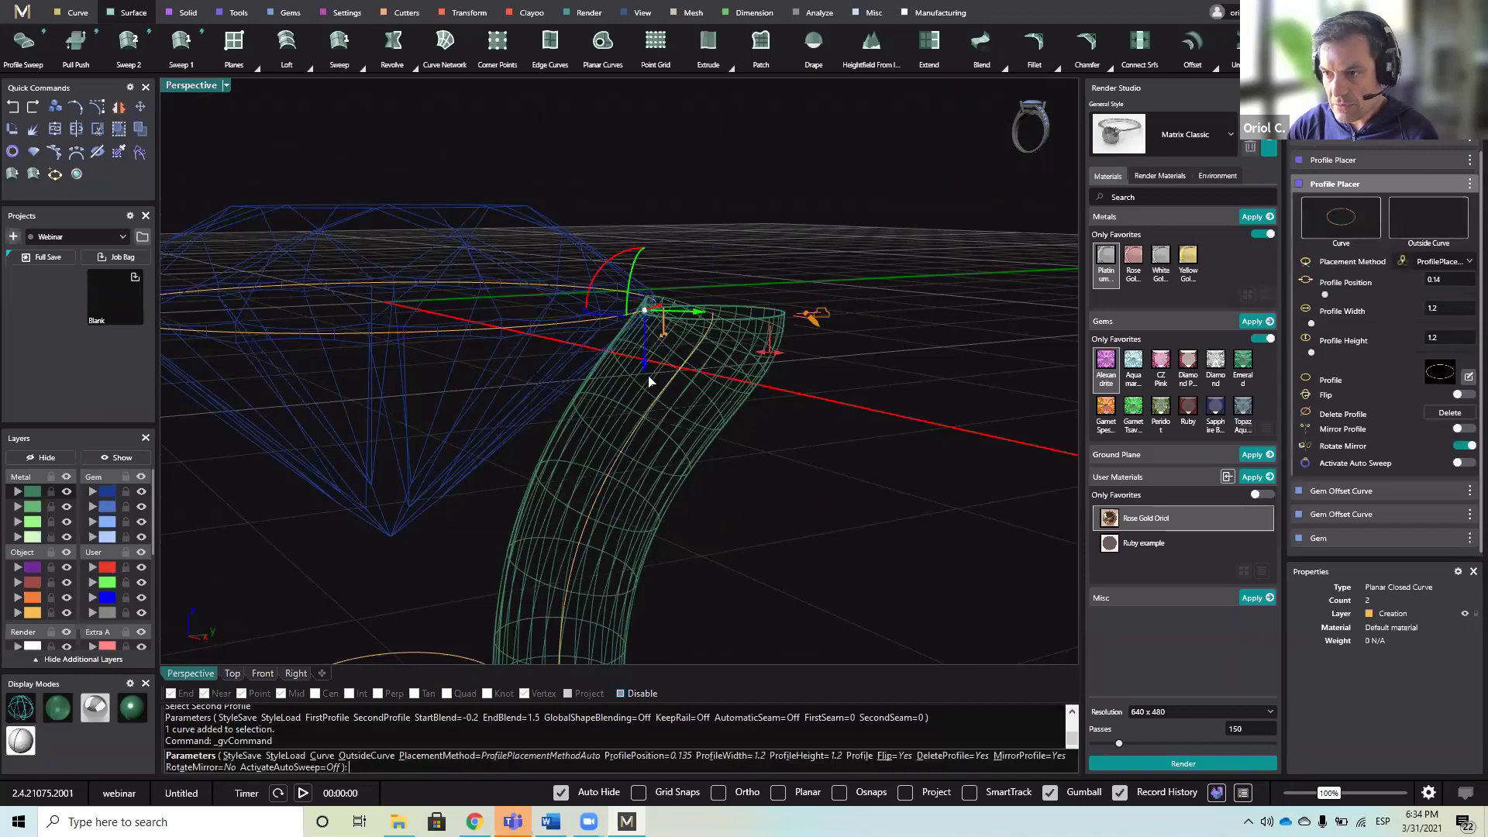
{"action": "left_click_drag", "start_coordinate": [647, 377], "coordinate": [726, 394]}
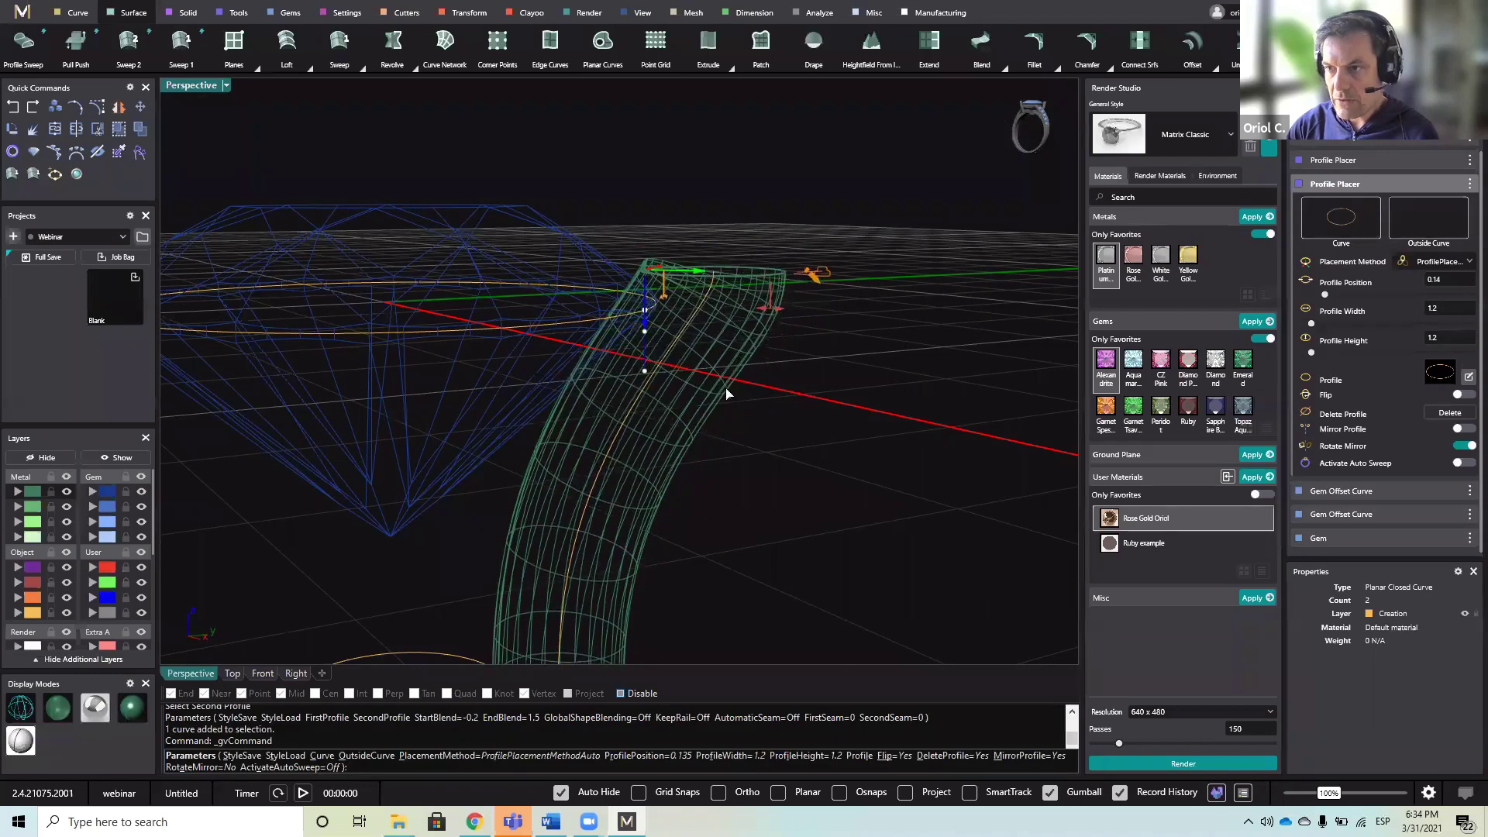
{"action": "right_click", "coordinate": [914, 423]}
- Edit the Profile Sweep and set its start blend to -0.5
{"action": "left_click", "coordinate": [1446, 150]}
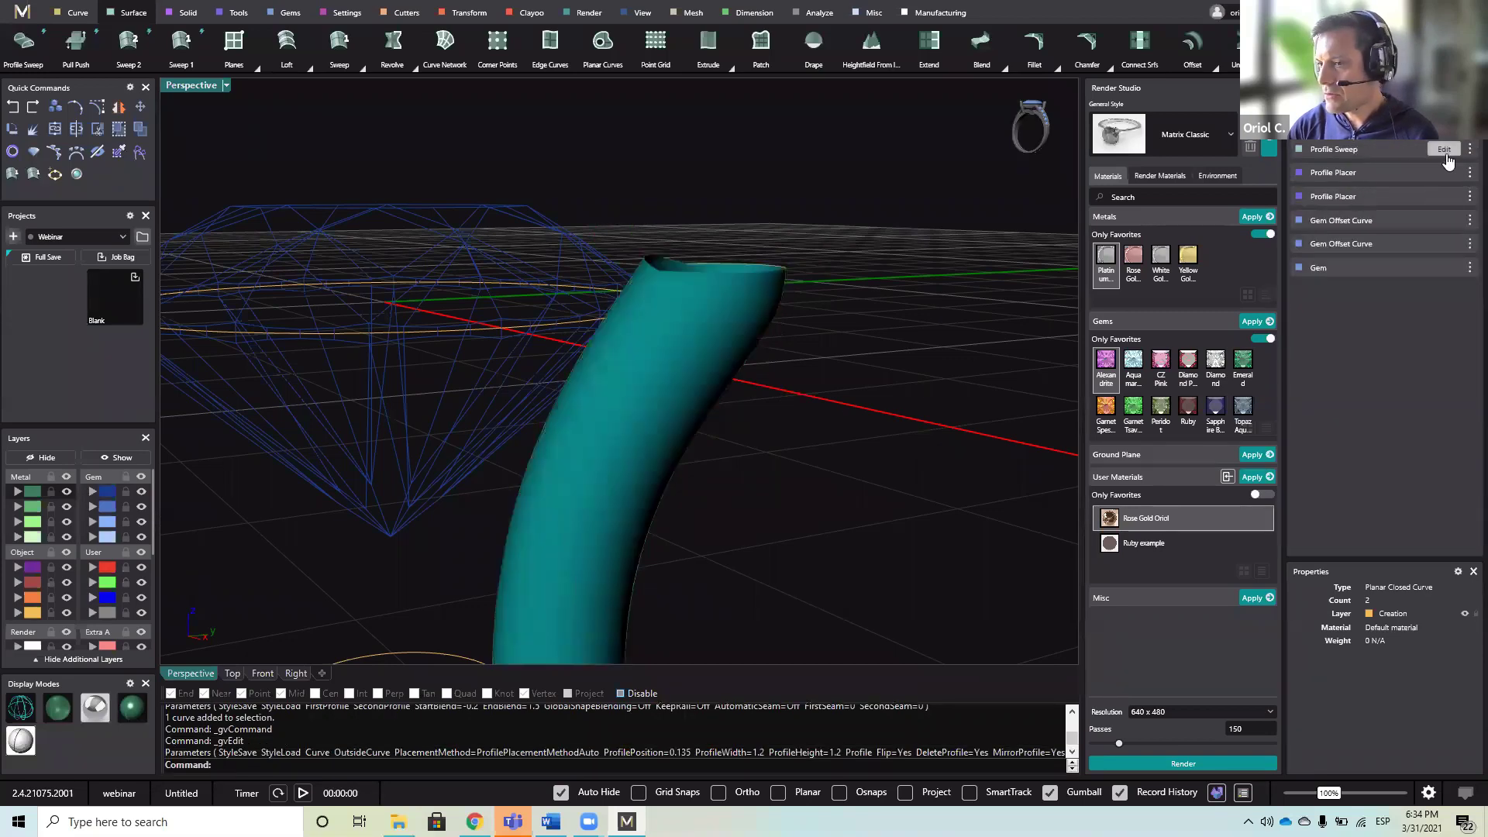
{"action": "left_click_drag", "start_coordinate": [697, 306], "coordinate": [695, 331]}
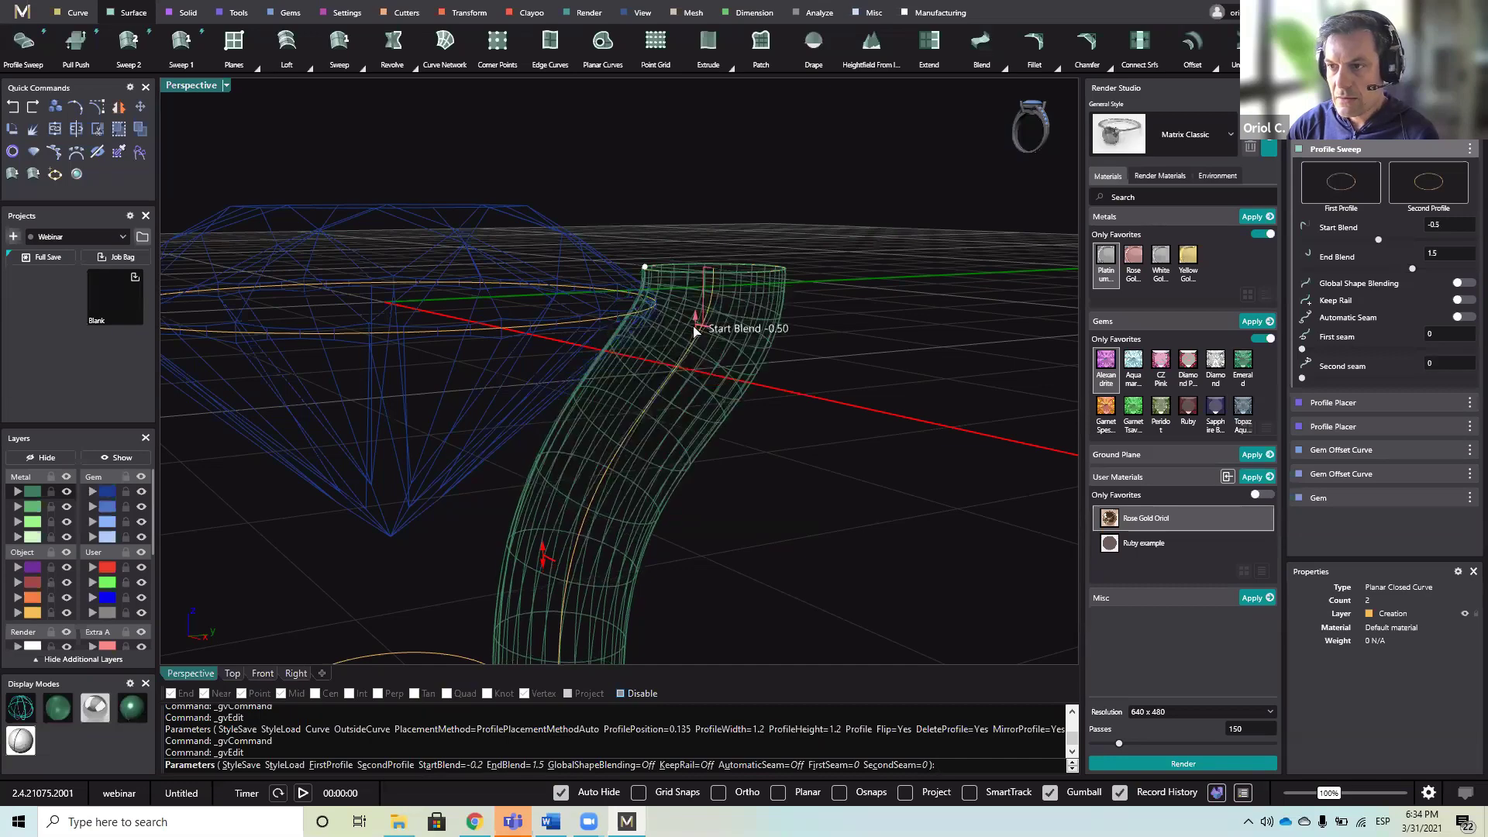
{"action": "right_click_drag", "start_coordinate": [708, 342], "coordinate": [781, 569]}
{"action": "right_click", "coordinate": [766, 520]}
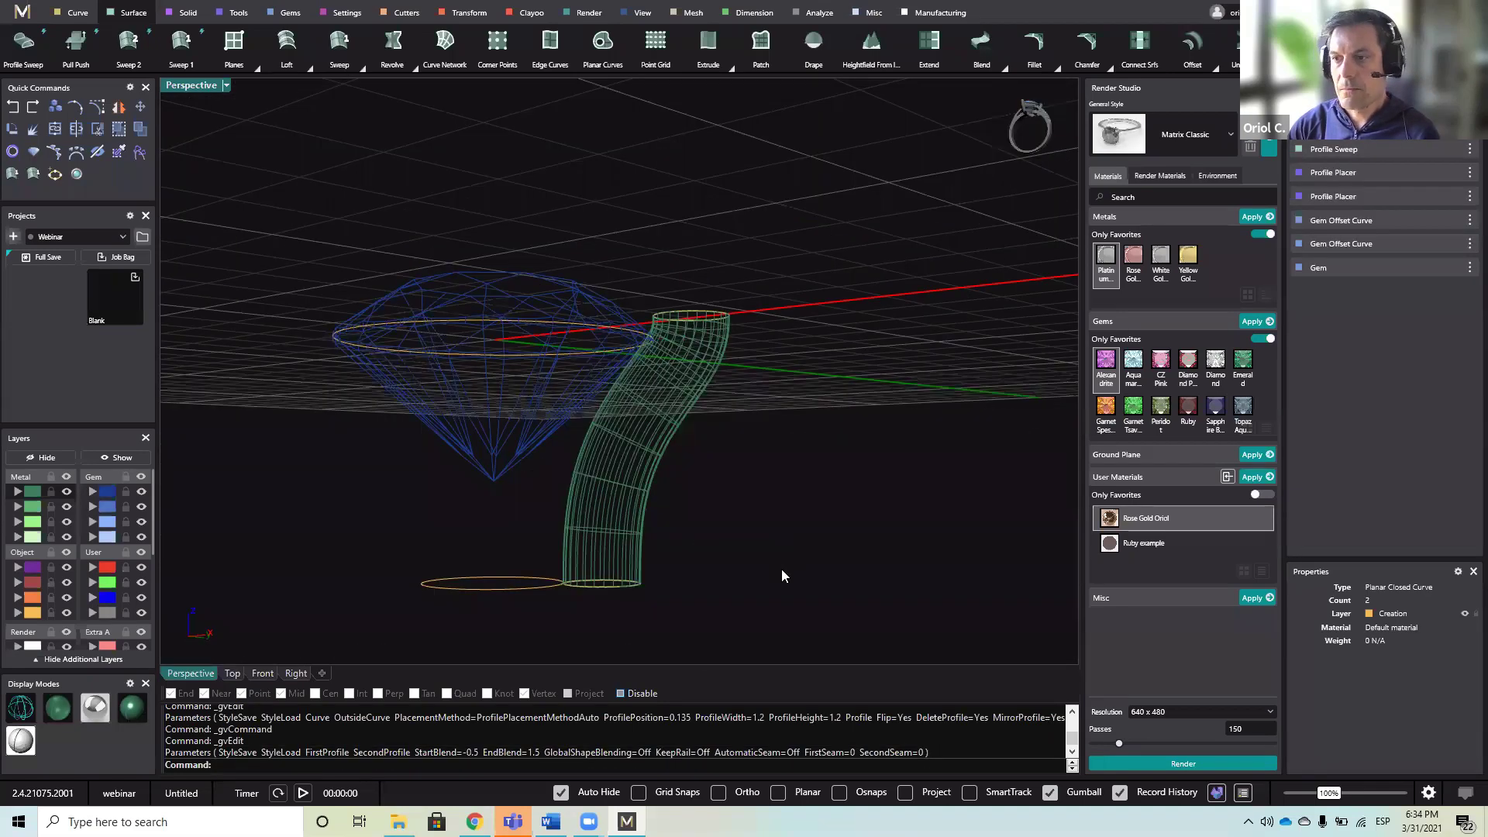
- Close the top of the prong with a Profile Cap on its upper profile curve
{"action": "left_click", "coordinate": [248, 14]}
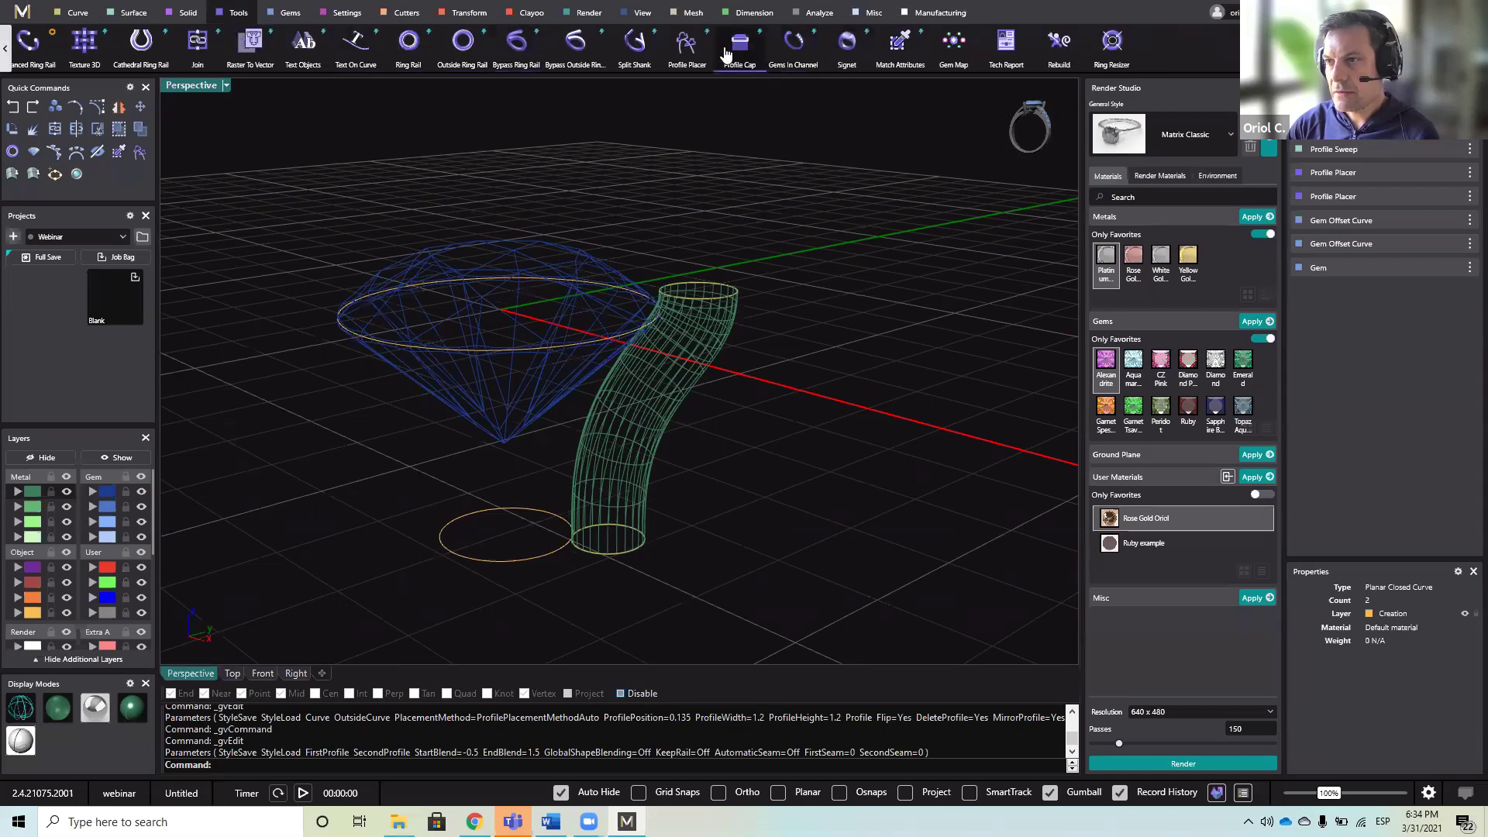
{"action": "left_click", "coordinate": [742, 74]}
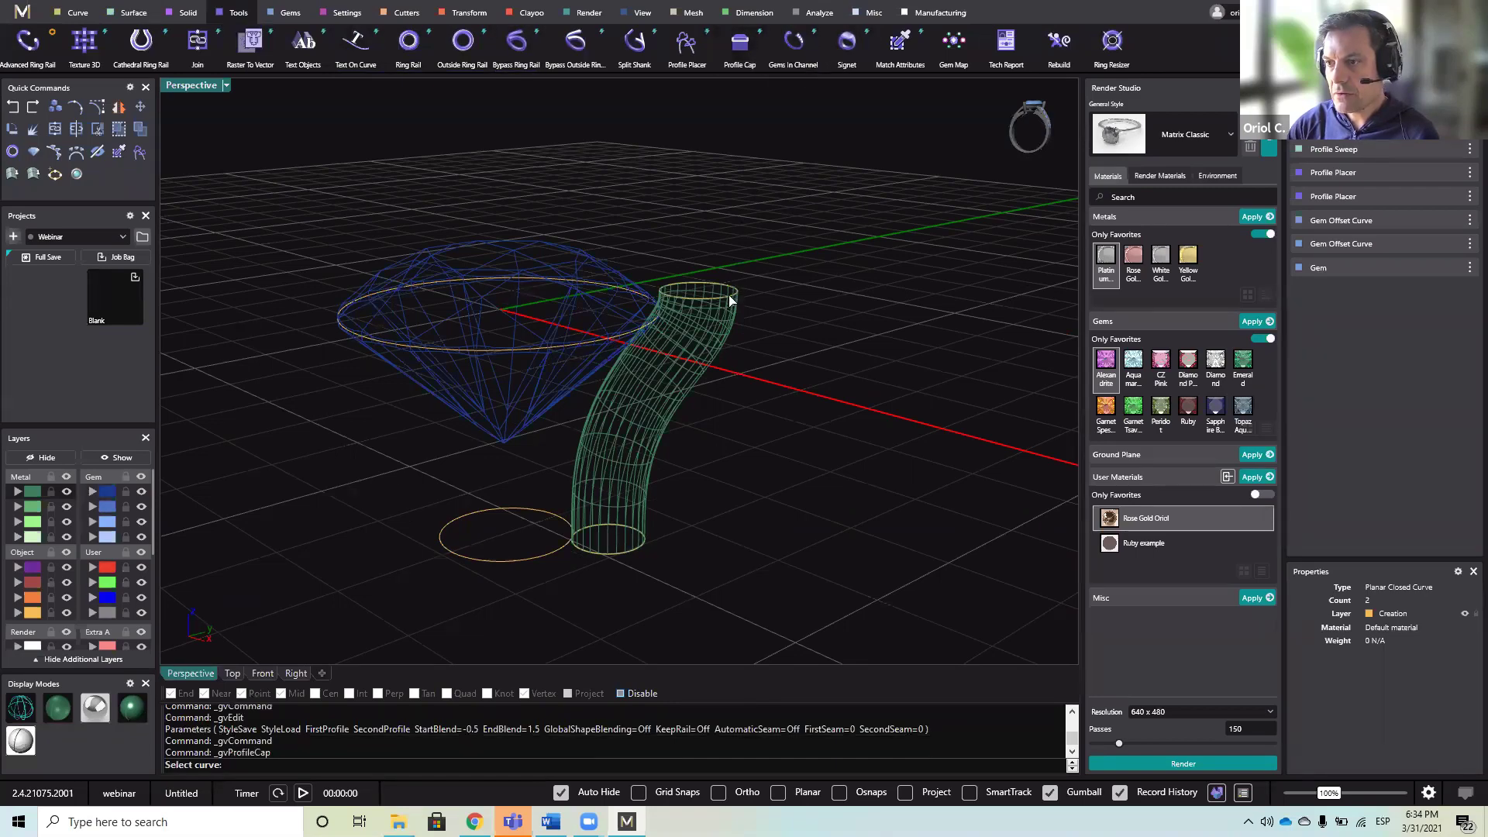
{"action": "left_click", "coordinate": [731, 298]}
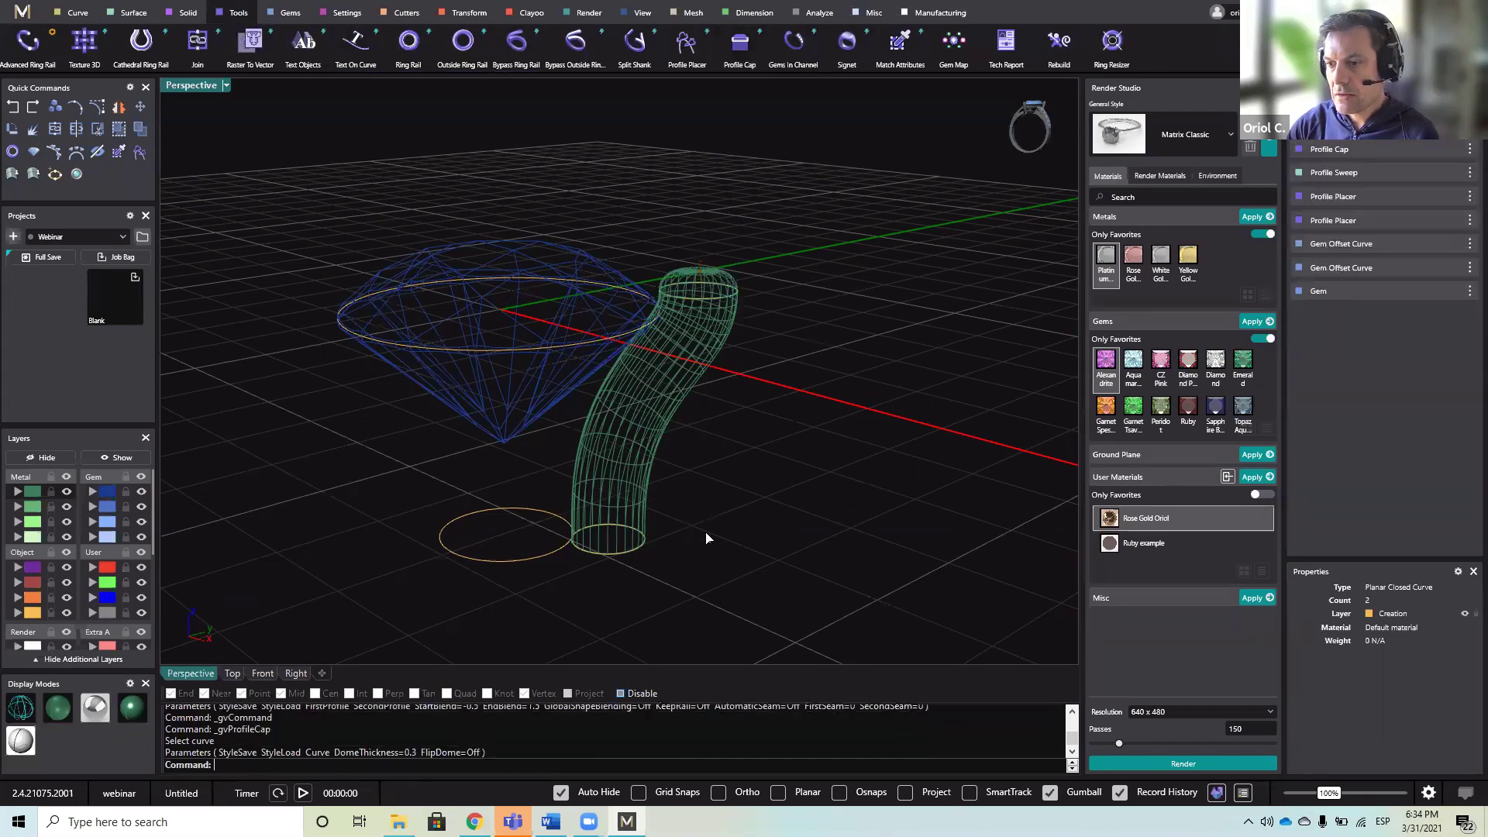
- Close the bottom of the prong with a flat Profile Cap on its lower profile curve, with dome thickness 0
{"action": "key", "text": "Return"}
{"action": "left_click", "coordinate": [638, 545]}
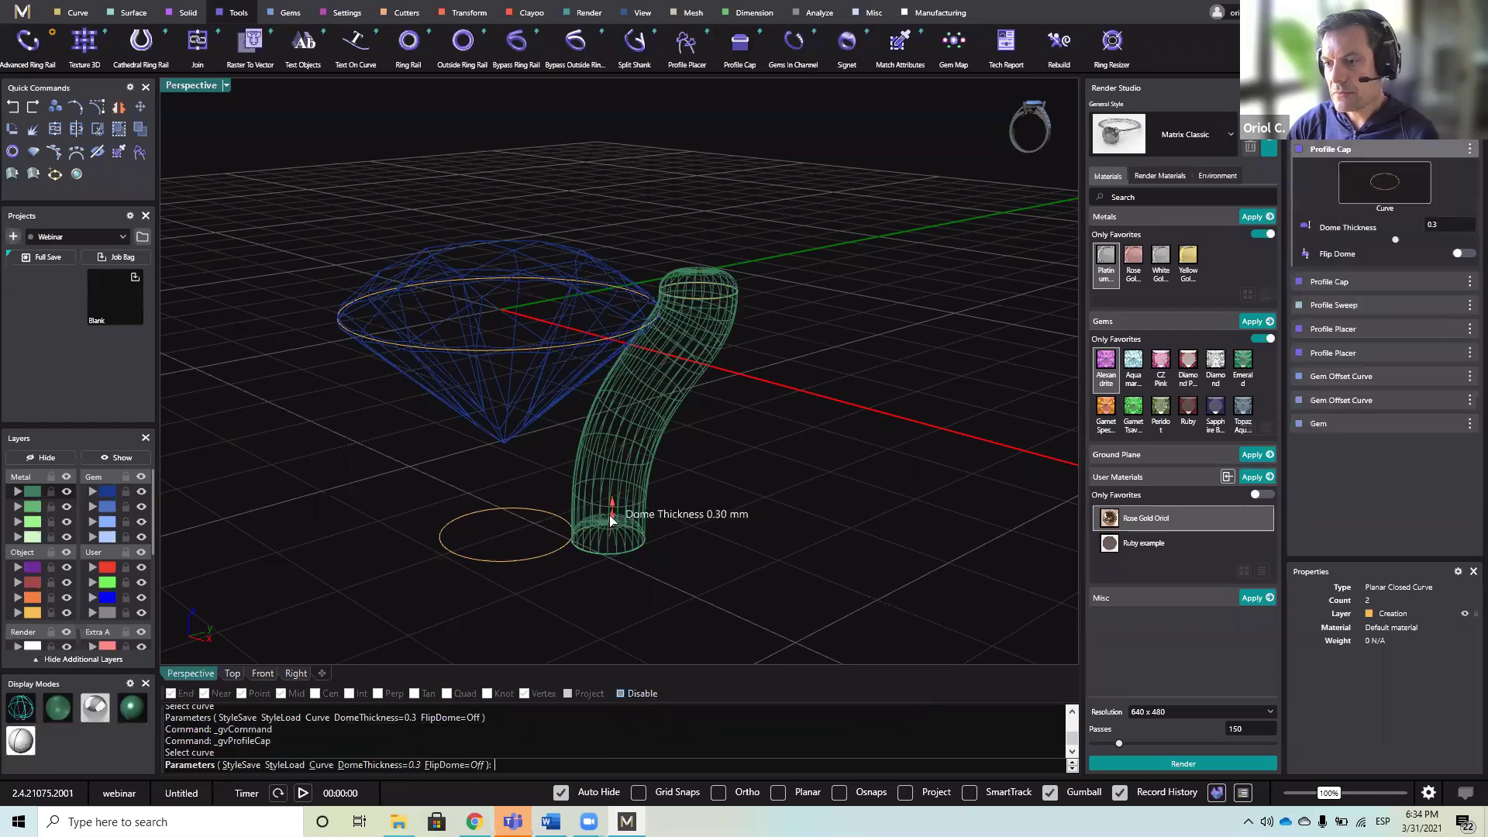
{"action": "left_click_drag", "start_coordinate": [612, 519], "coordinate": [612, 534]}
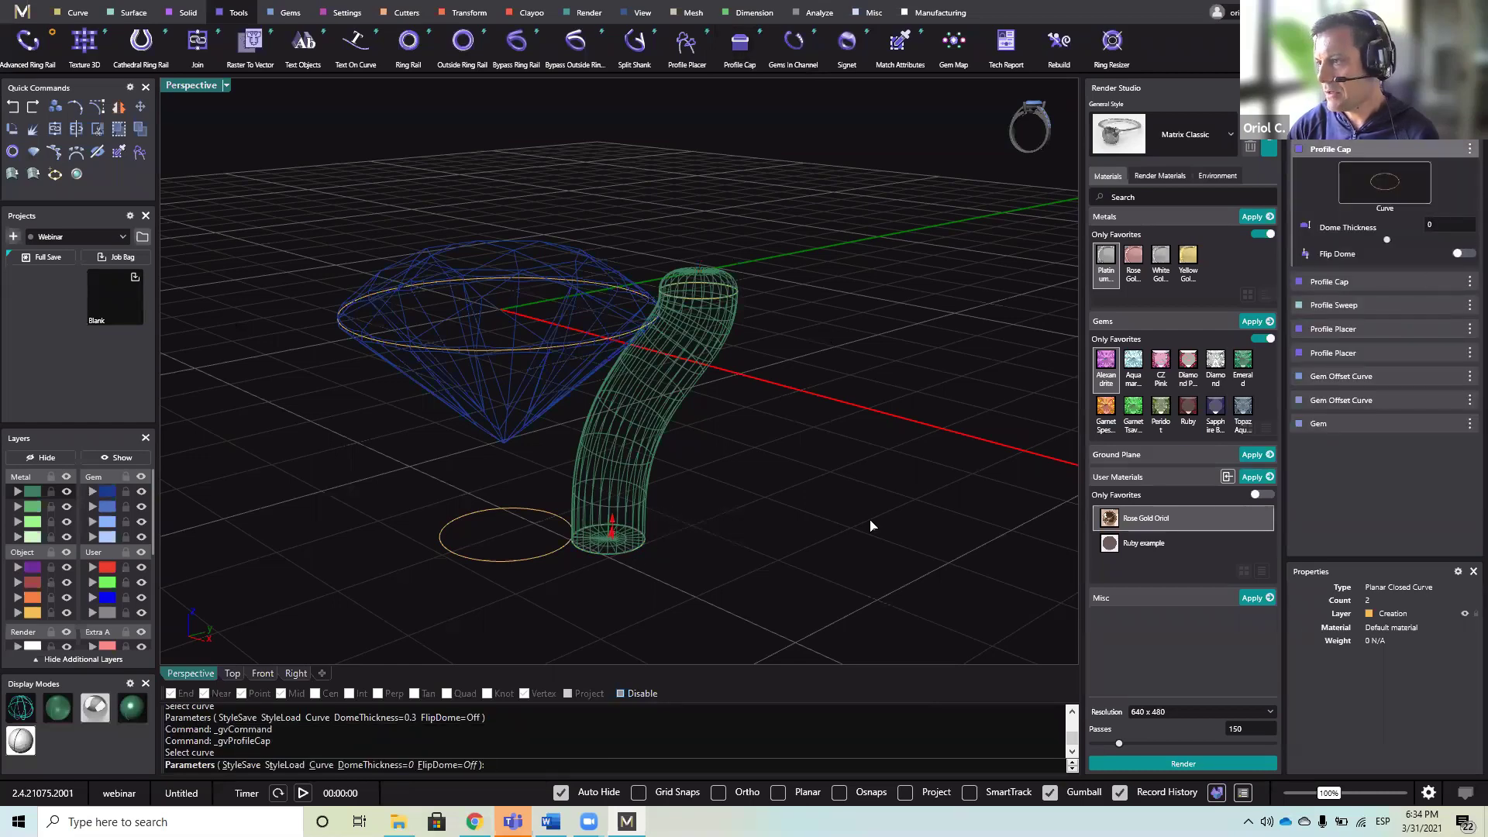
{"action": "right_click", "coordinate": [873, 495]}
- Select the prong's sweep surface and both cap surfaces by their metal layer
{"action": "right_click_drag", "start_coordinate": [792, 570], "coordinate": [769, 432]}
{"action": "scroll", "coordinate": [894, 377], "scroll_direction": "down", "scroll_amount": 3}
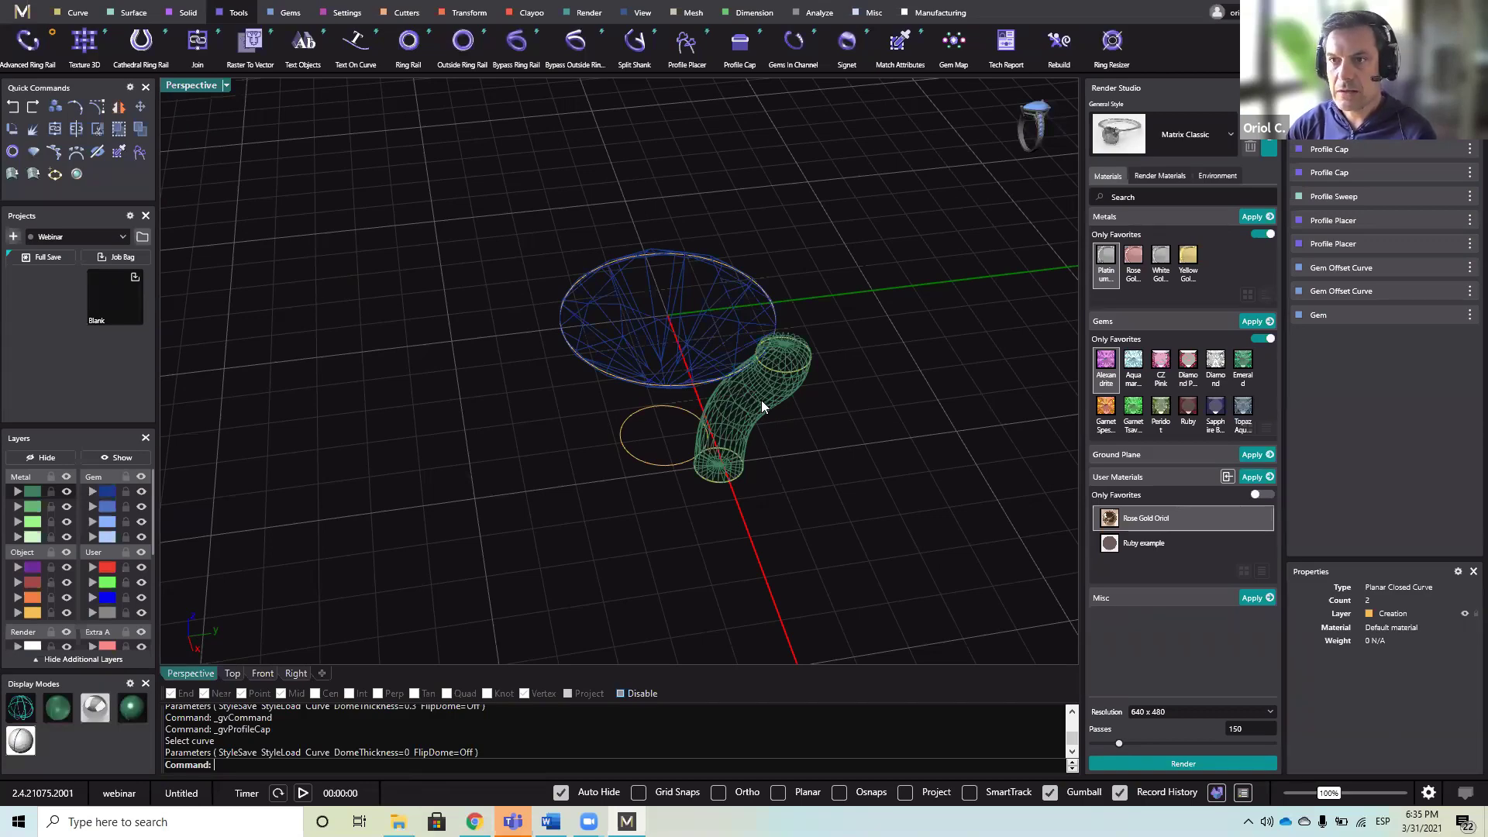
{"action": "left_click", "coordinate": [462, 12]}
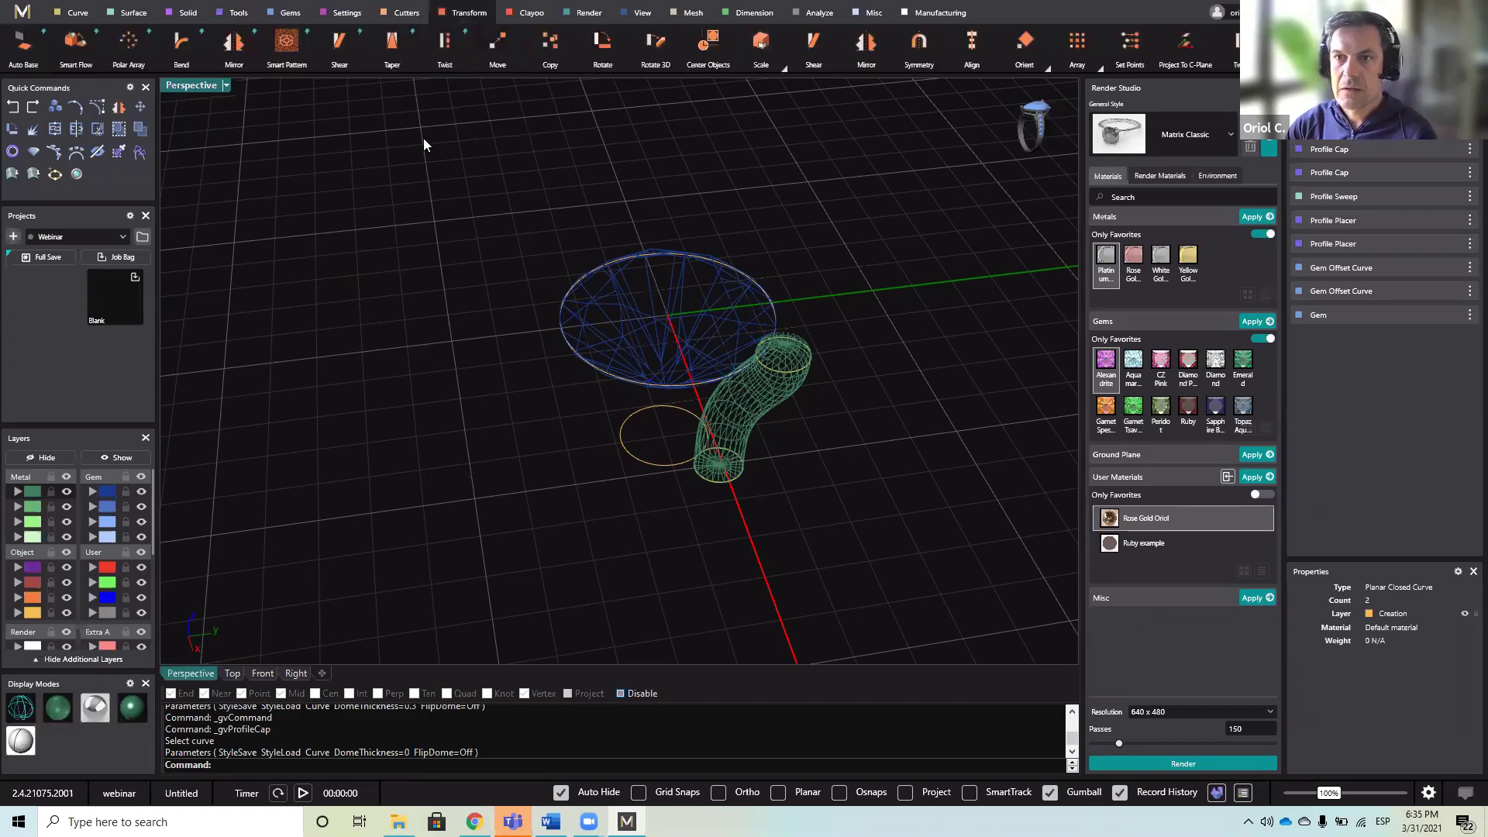
{"action": "right_click_drag", "start_coordinate": [826, 454], "coordinate": [888, 384]}
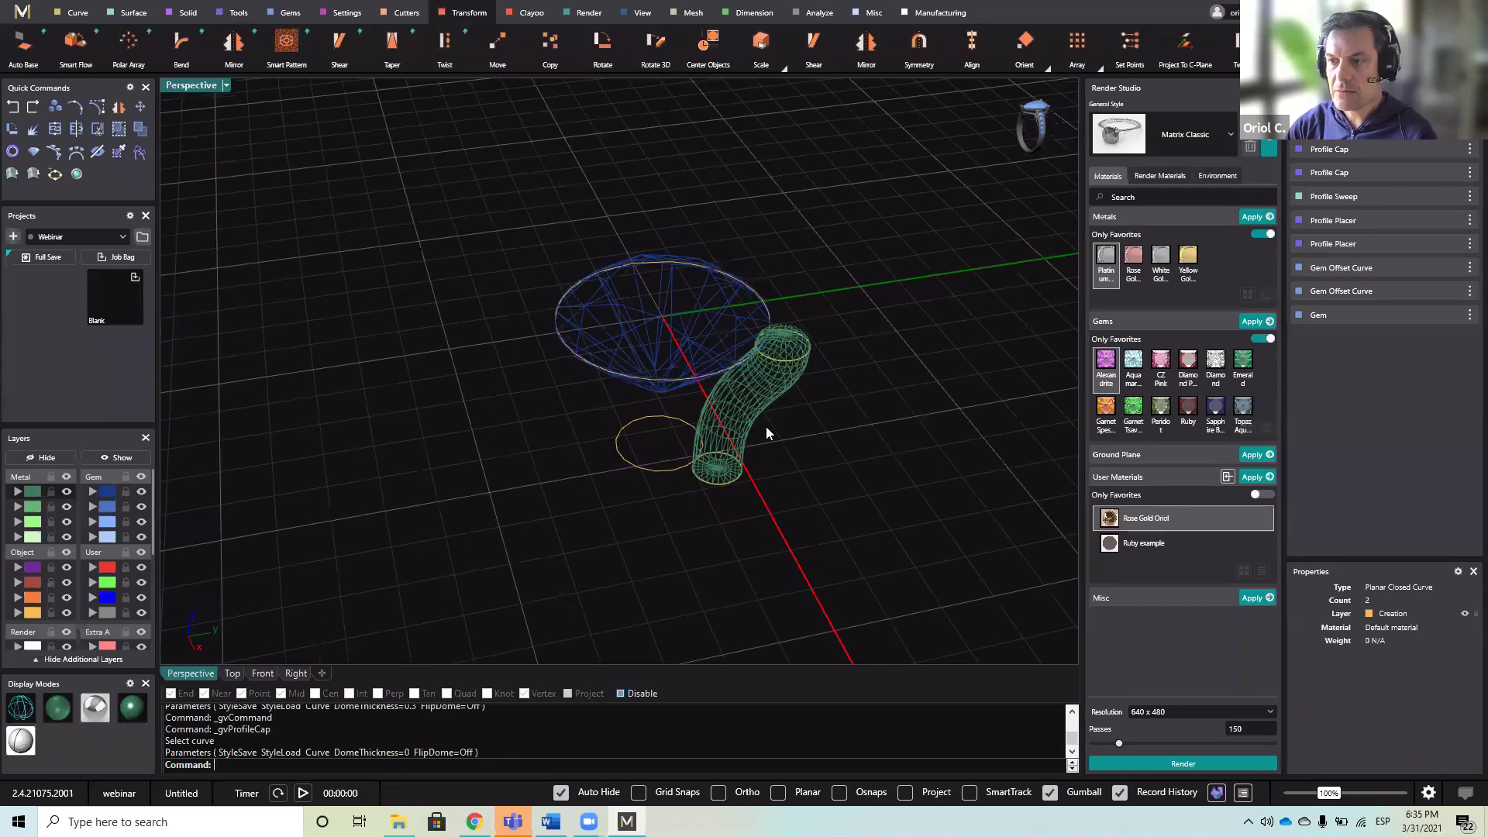
{"action": "left_click", "coordinate": [34, 495]}
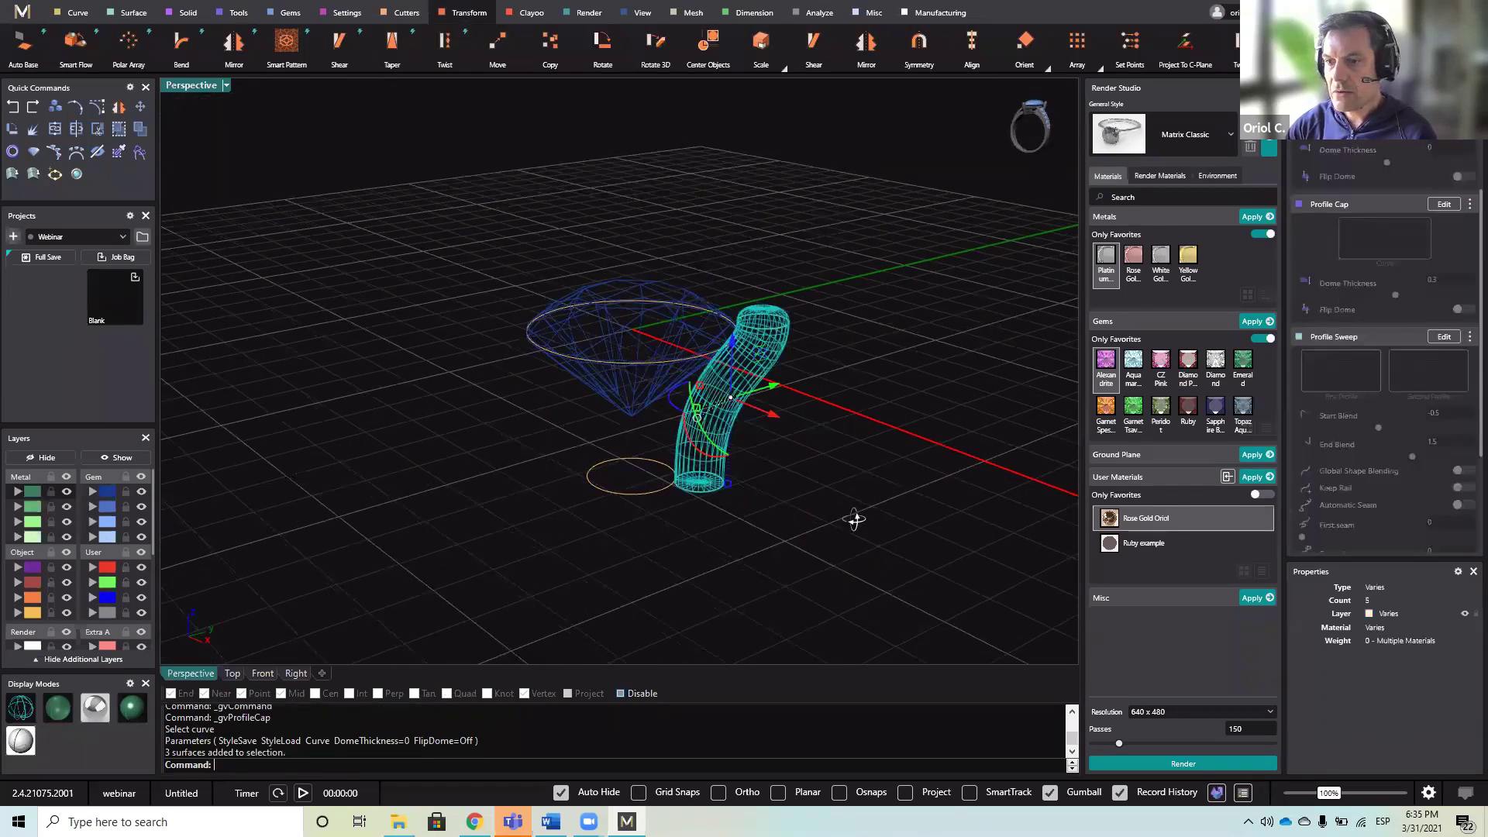
- Mirror the selected prong across both X and Y with Multi enabled to build a four-prong head around the gem
{"action": "right_click_drag", "start_coordinate": [854, 518], "coordinate": [825, 531]}
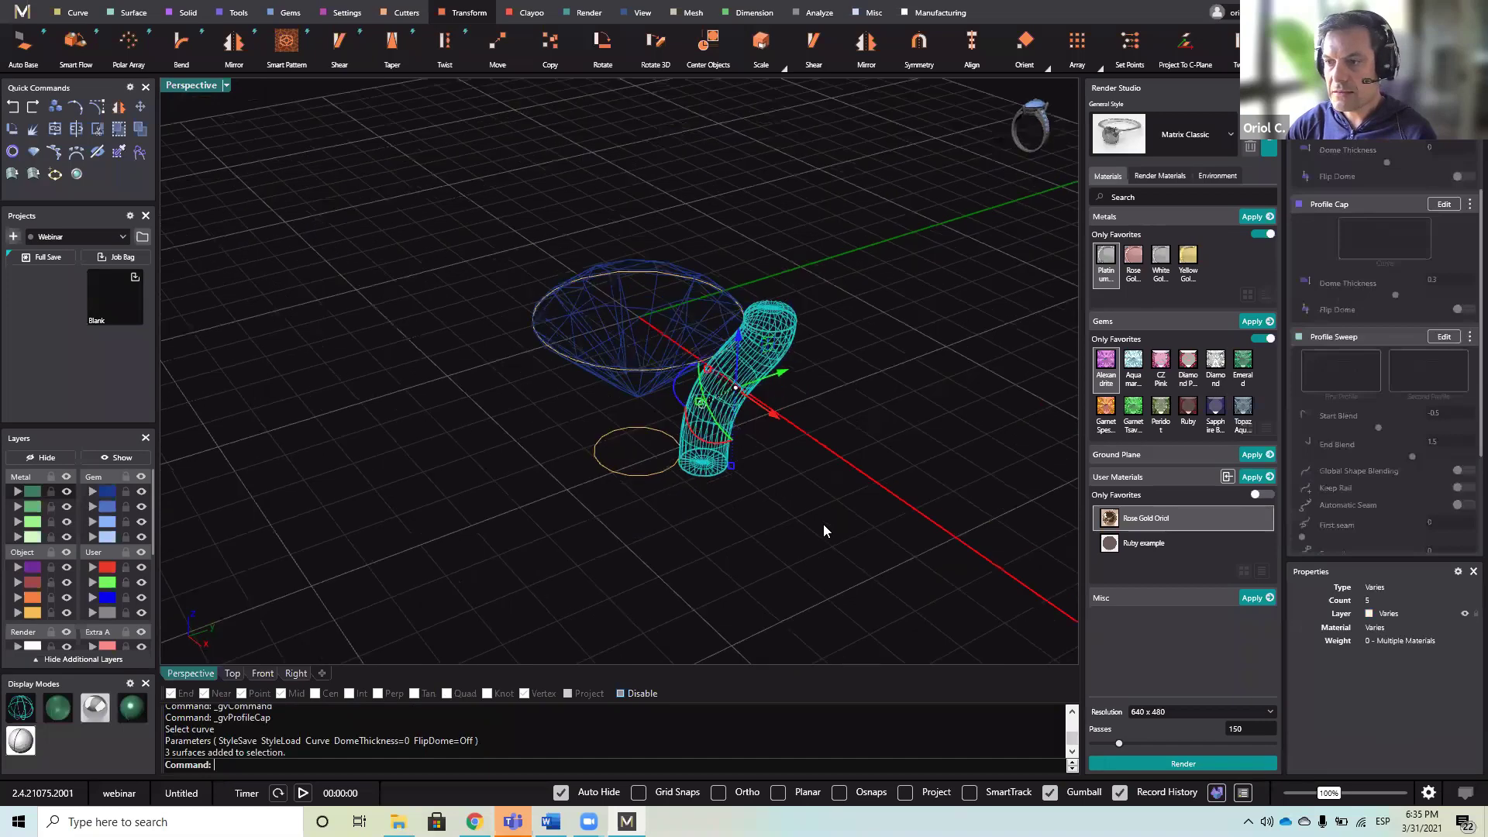
{"action": "left_click", "coordinate": [230, 51]}
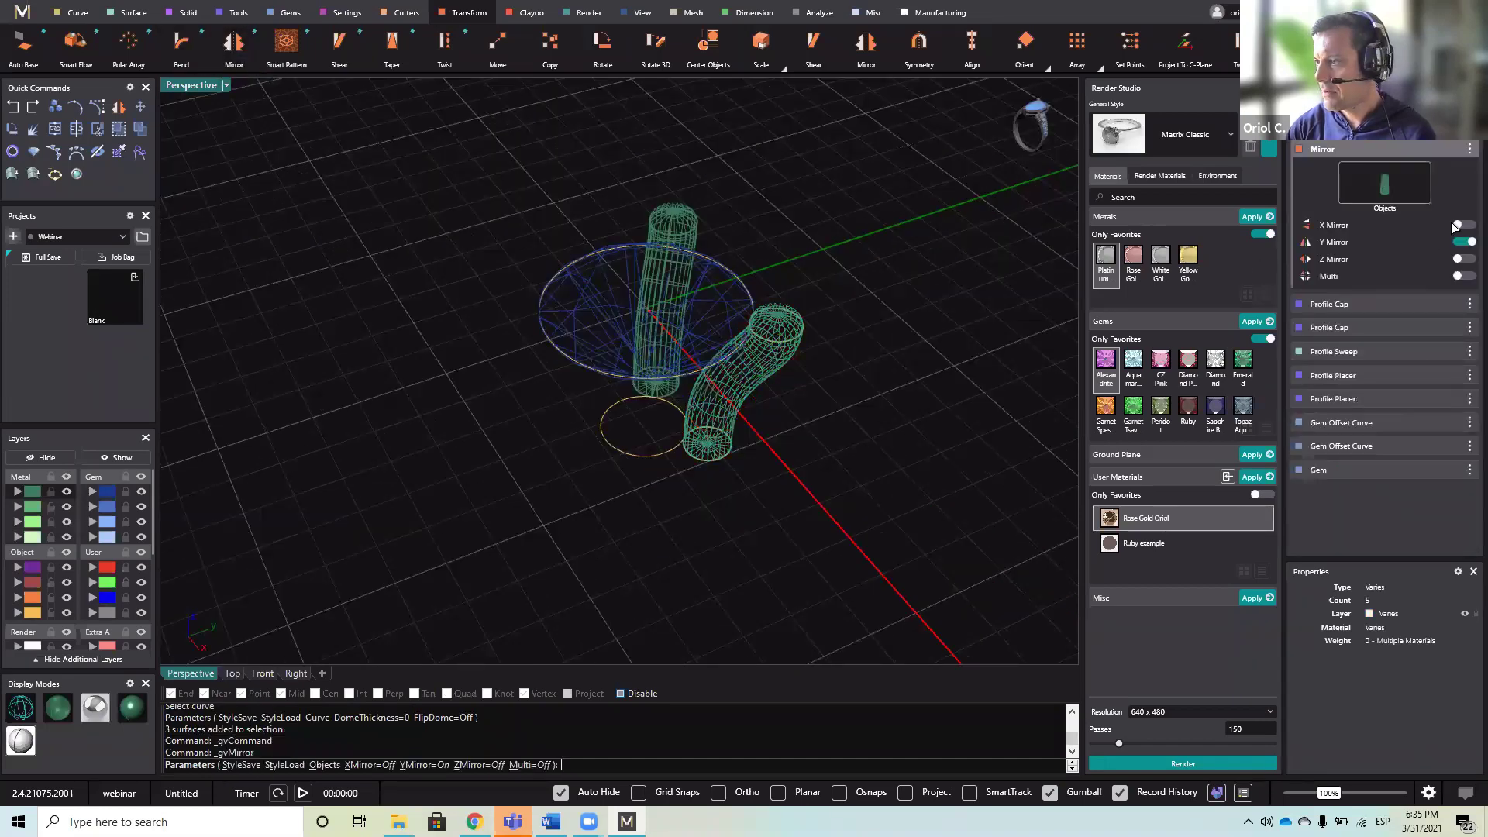
{"action": "left_click", "coordinate": [1460, 224]}
{"action": "left_click", "coordinate": [1461, 276]}
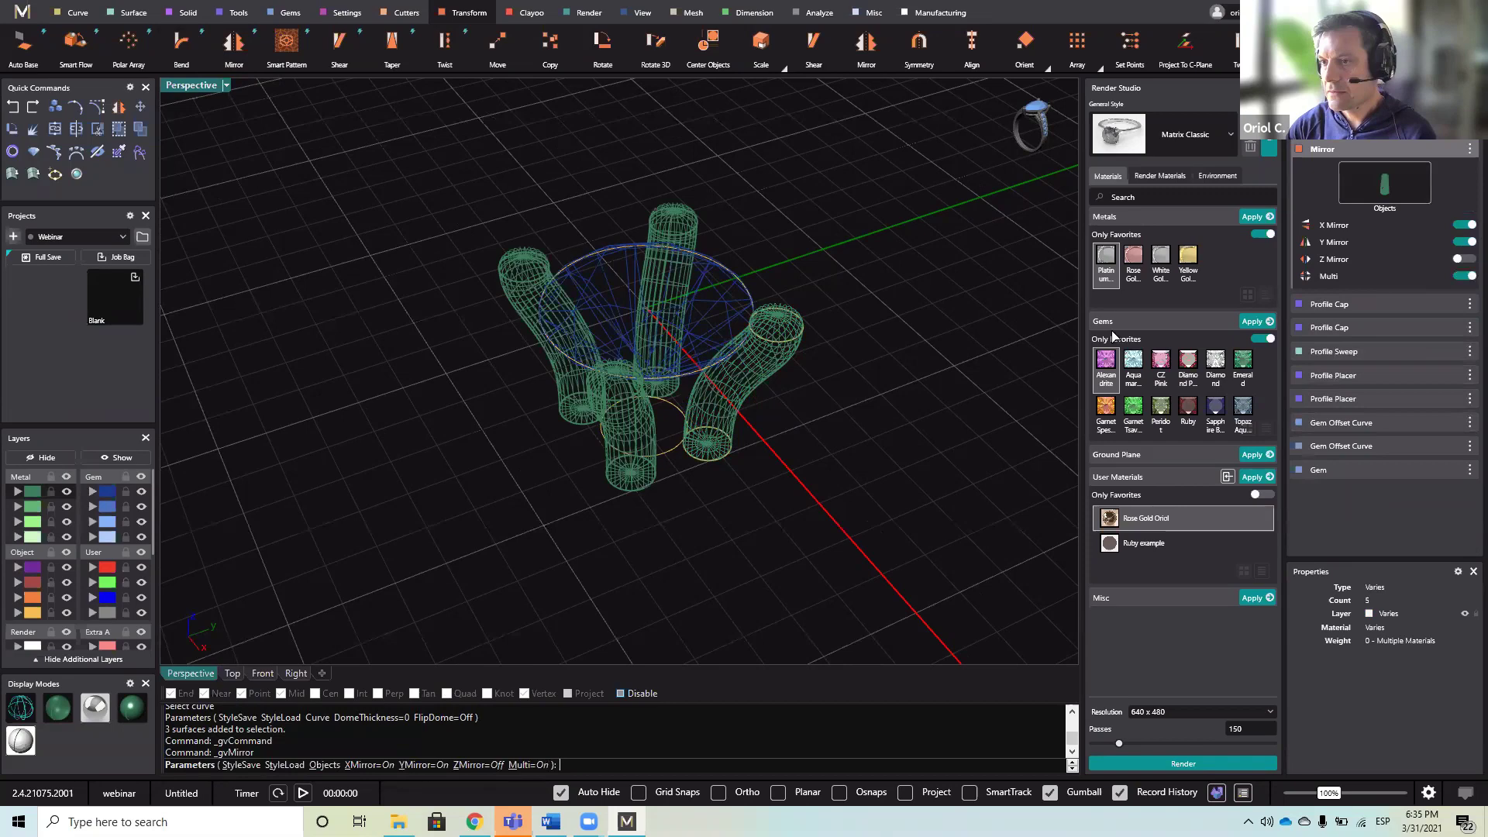
{"action": "right_click", "coordinate": [899, 335]}
{"action": "right_click_drag", "start_coordinate": [865, 482], "coordinate": [904, 335]}
{"action": "right_click", "coordinate": [904, 335]}
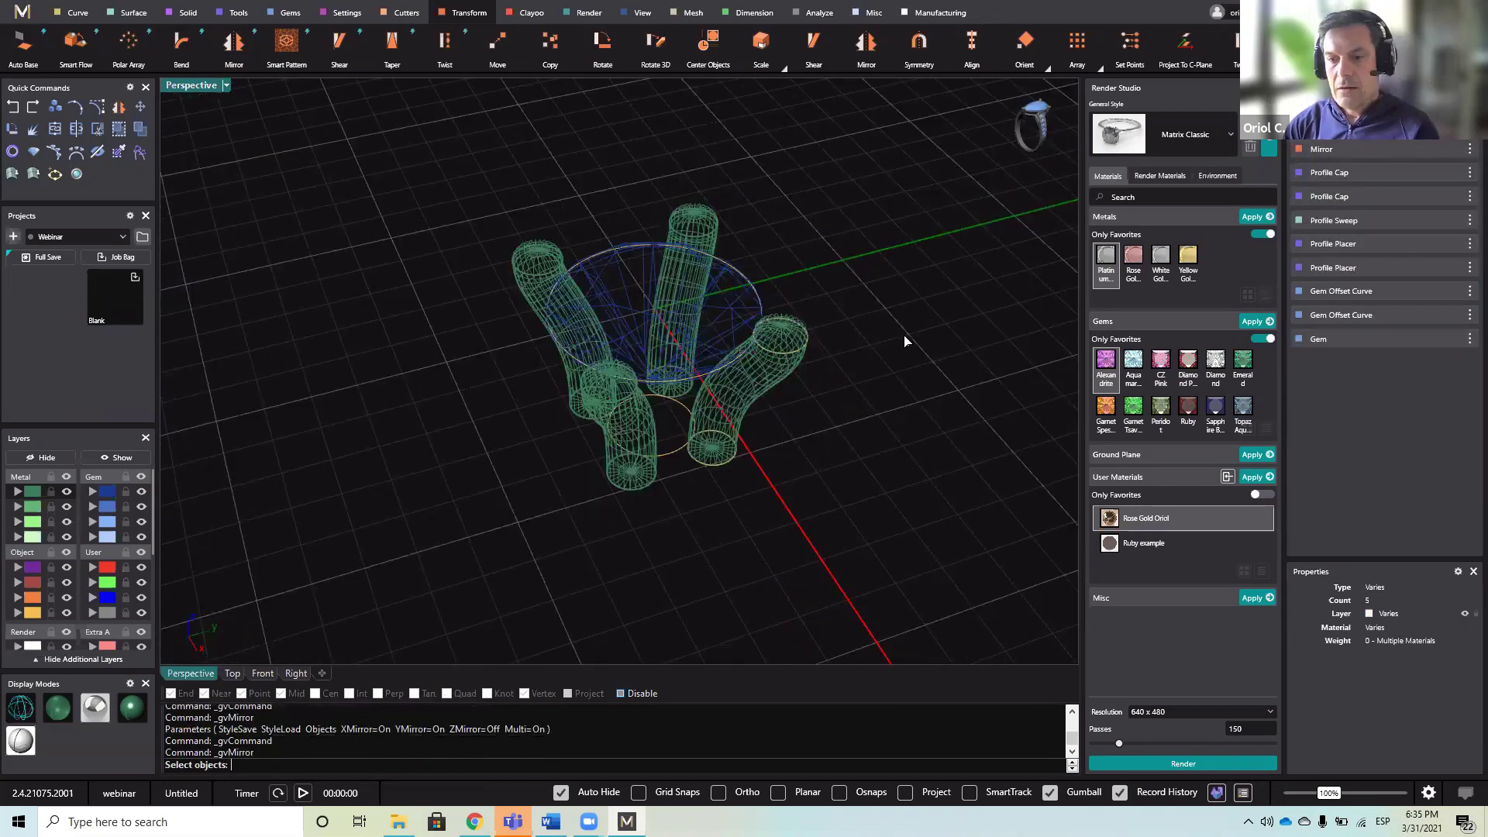
{"action": "right_click", "coordinate": [904, 335]}
{"action": "right_click_drag", "start_coordinate": [917, 342], "coordinate": [687, 231]}
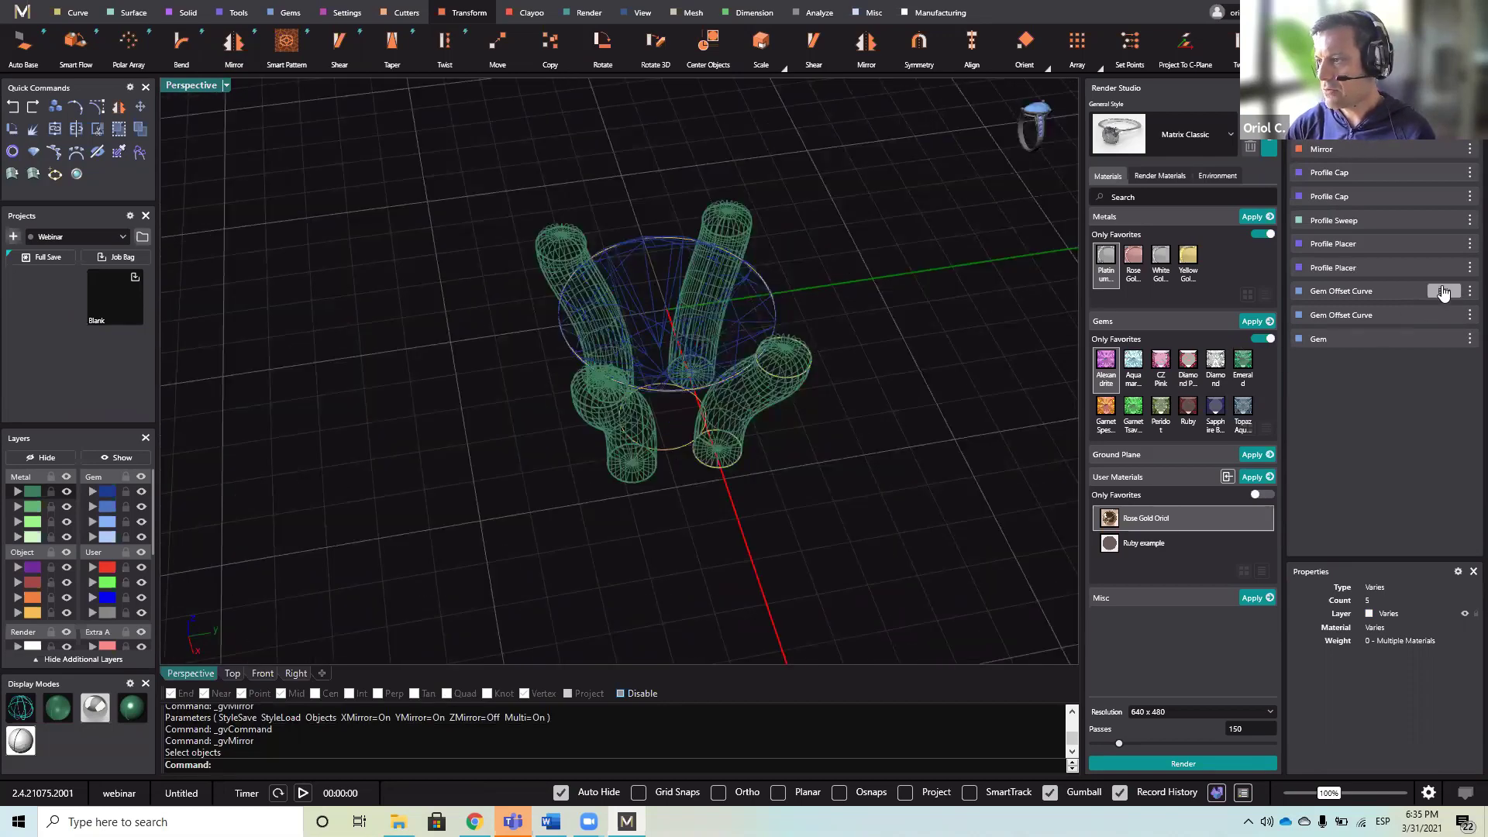
- Edit the lower gem offset curve to a girdle spacing of -2.4 mm so the prong bases move inward
{"action": "left_click", "coordinate": [1444, 293]}
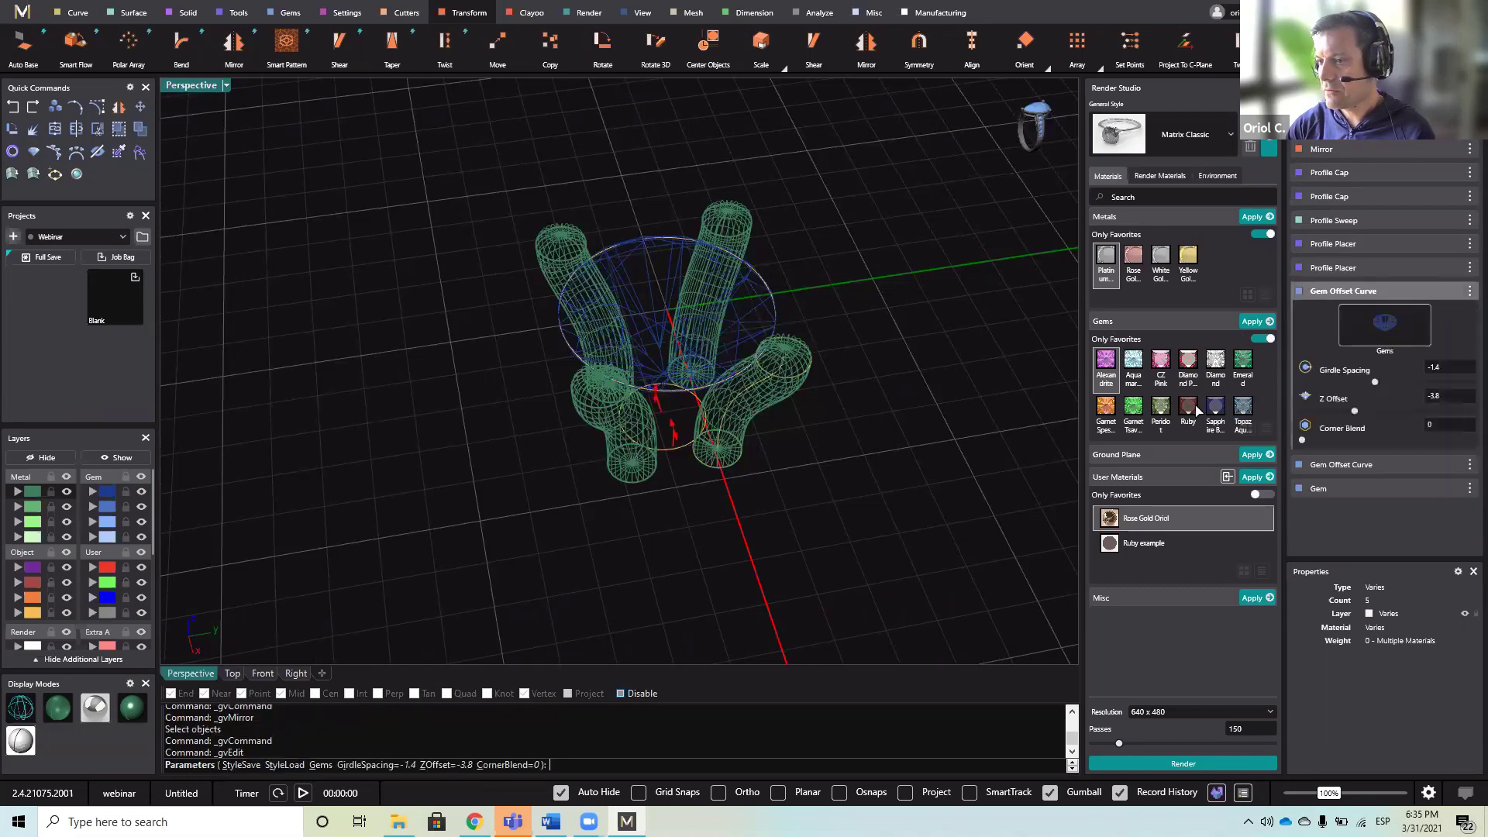
{"action": "right_click_drag", "start_coordinate": [880, 493], "coordinate": [637, 497]}
{"action": "scroll", "coordinate": [638, 498], "scroll_direction": "up", "scroll_amount": 3}
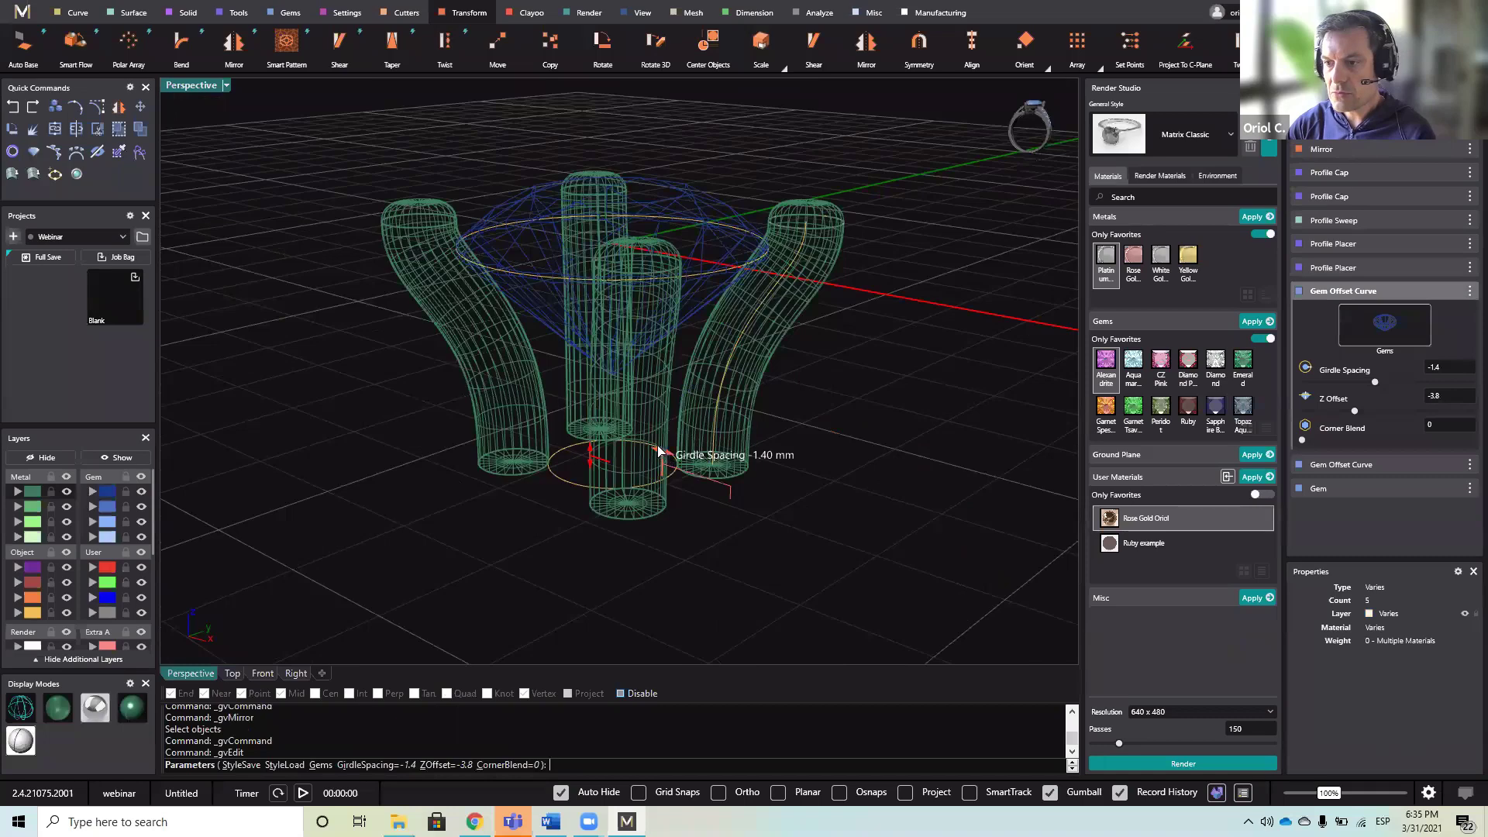
{"action": "left_click_drag", "start_coordinate": [658, 450], "coordinate": [609, 436]}
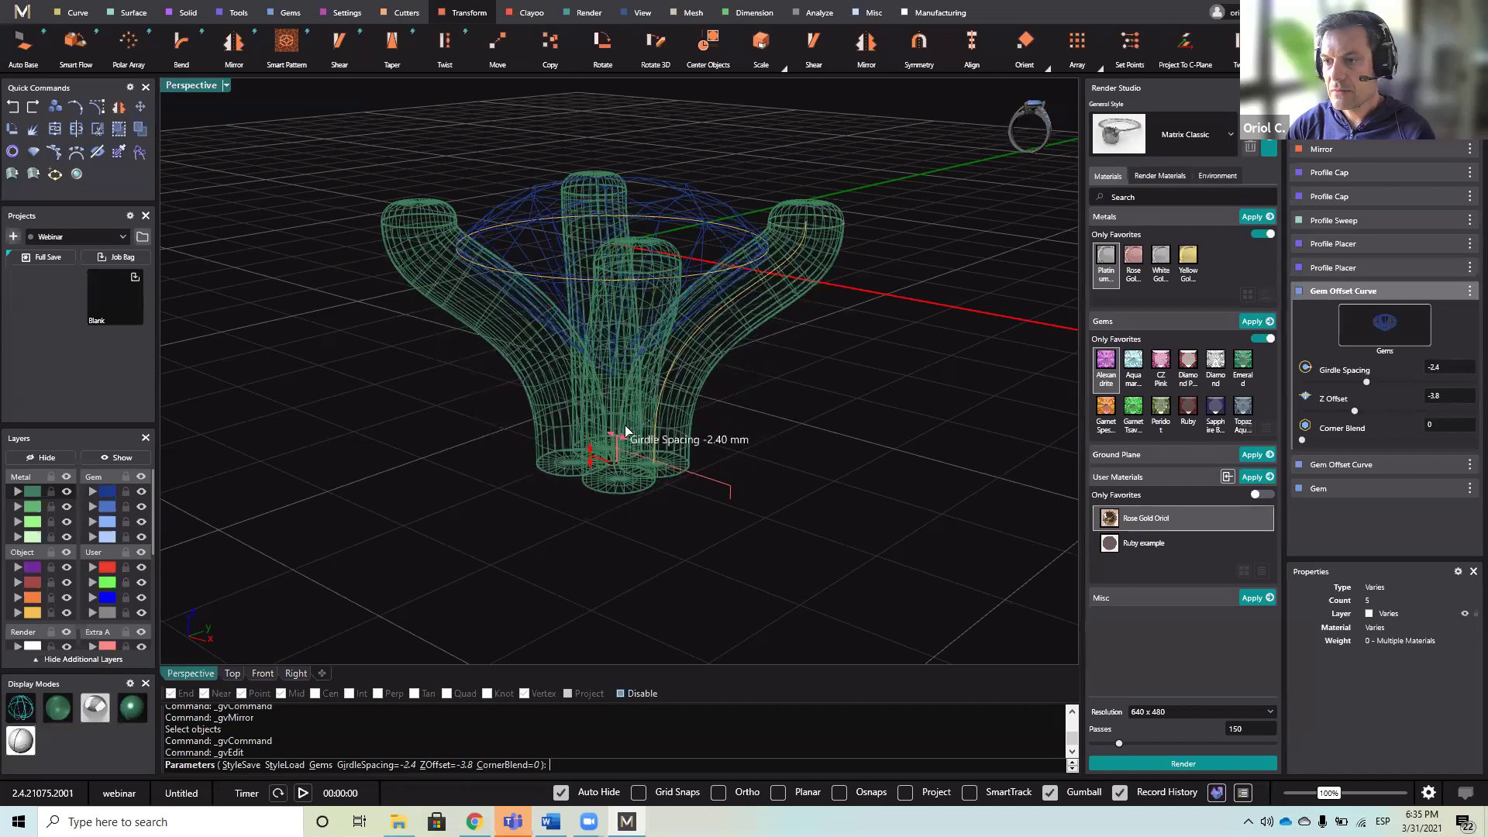
{"action": "right_click_drag", "start_coordinate": [685, 411], "coordinate": [730, 429]}
{"action": "right_click_drag", "start_coordinate": [873, 435], "coordinate": [769, 359]}
{"action": "right_click", "coordinate": [811, 473]}
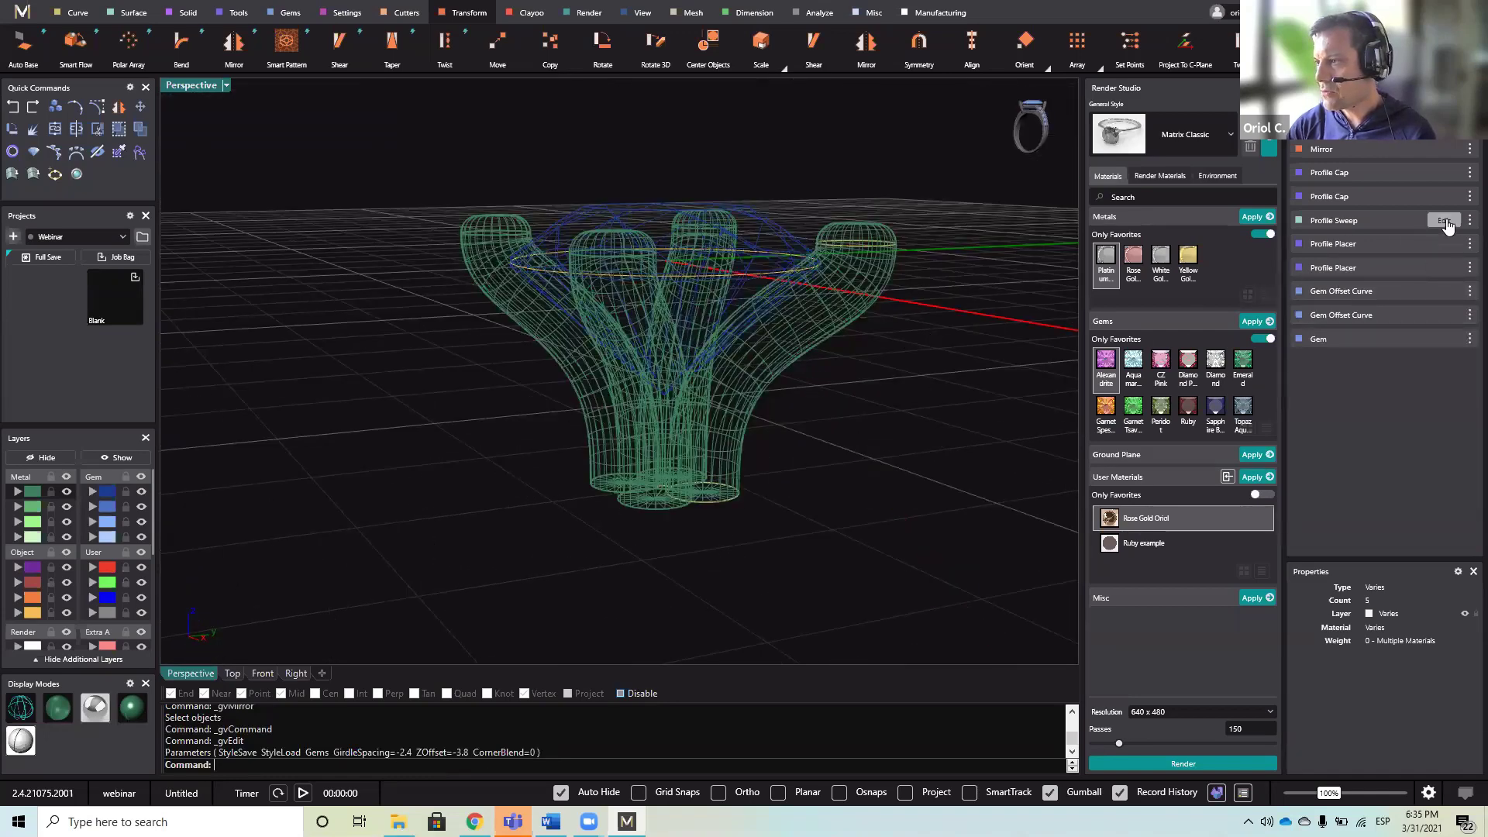
- Set the prong profile sweep's end blend to 0.8 and switch the model to a shaded display
{"action": "left_click", "coordinate": [1445, 221]}
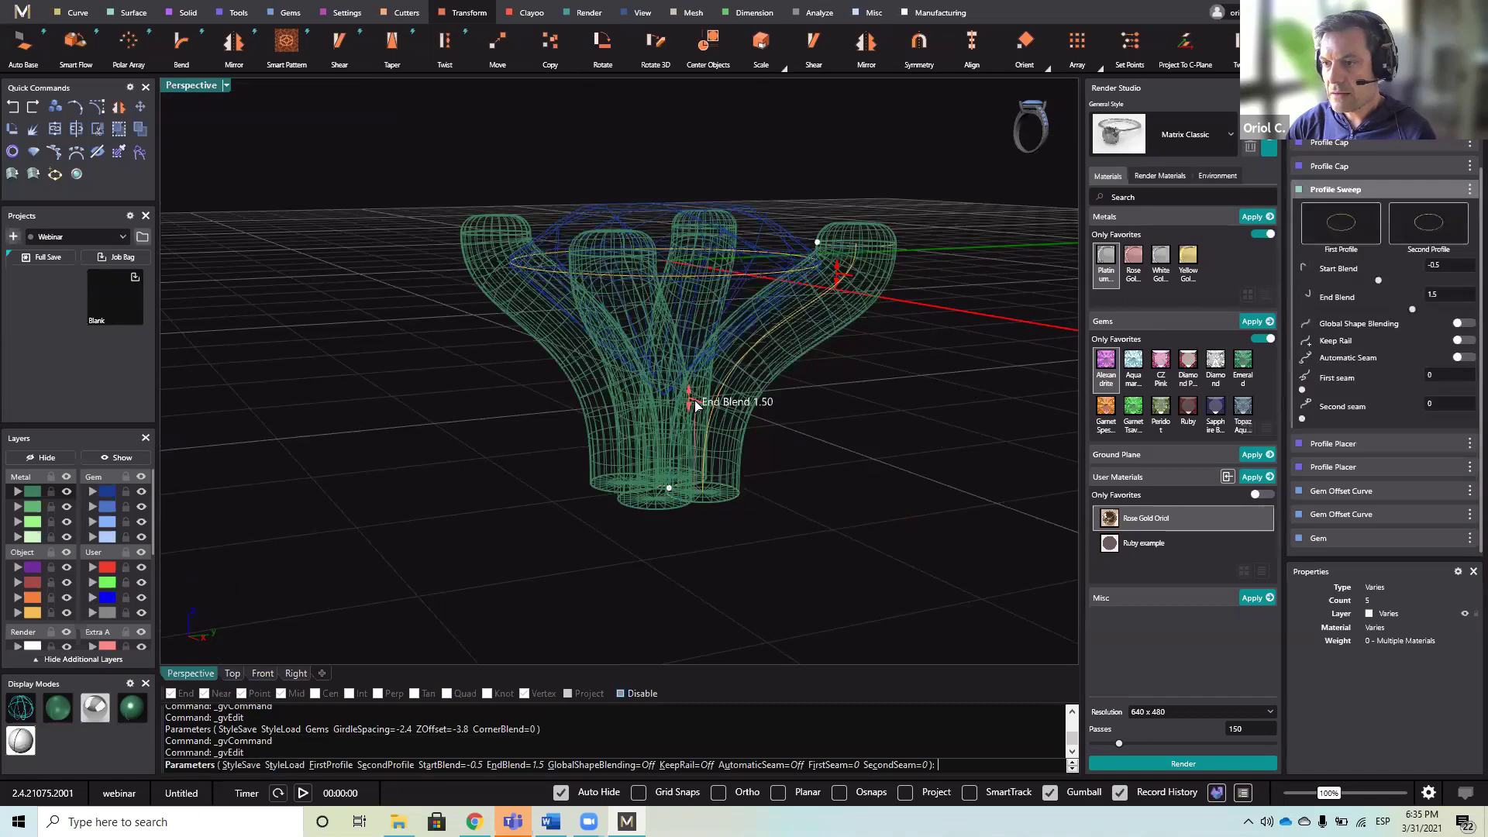
{"action": "left_click_drag", "start_coordinate": [695, 400], "coordinate": [700, 442]}
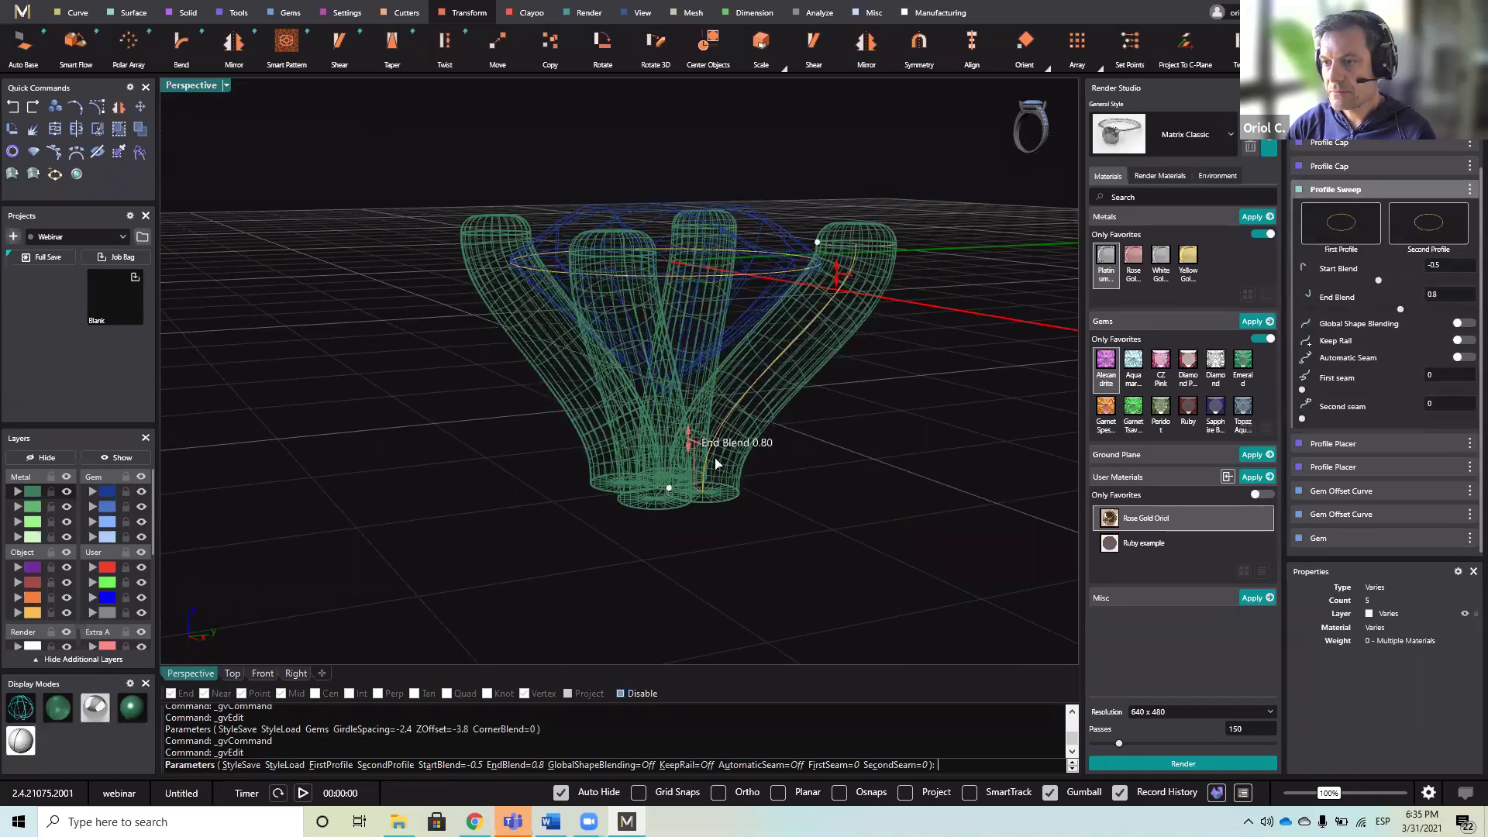
{"action": "right_click_drag", "start_coordinate": [779, 417], "coordinate": [872, 593]}
{"action": "right_click", "coordinate": [949, 477]}
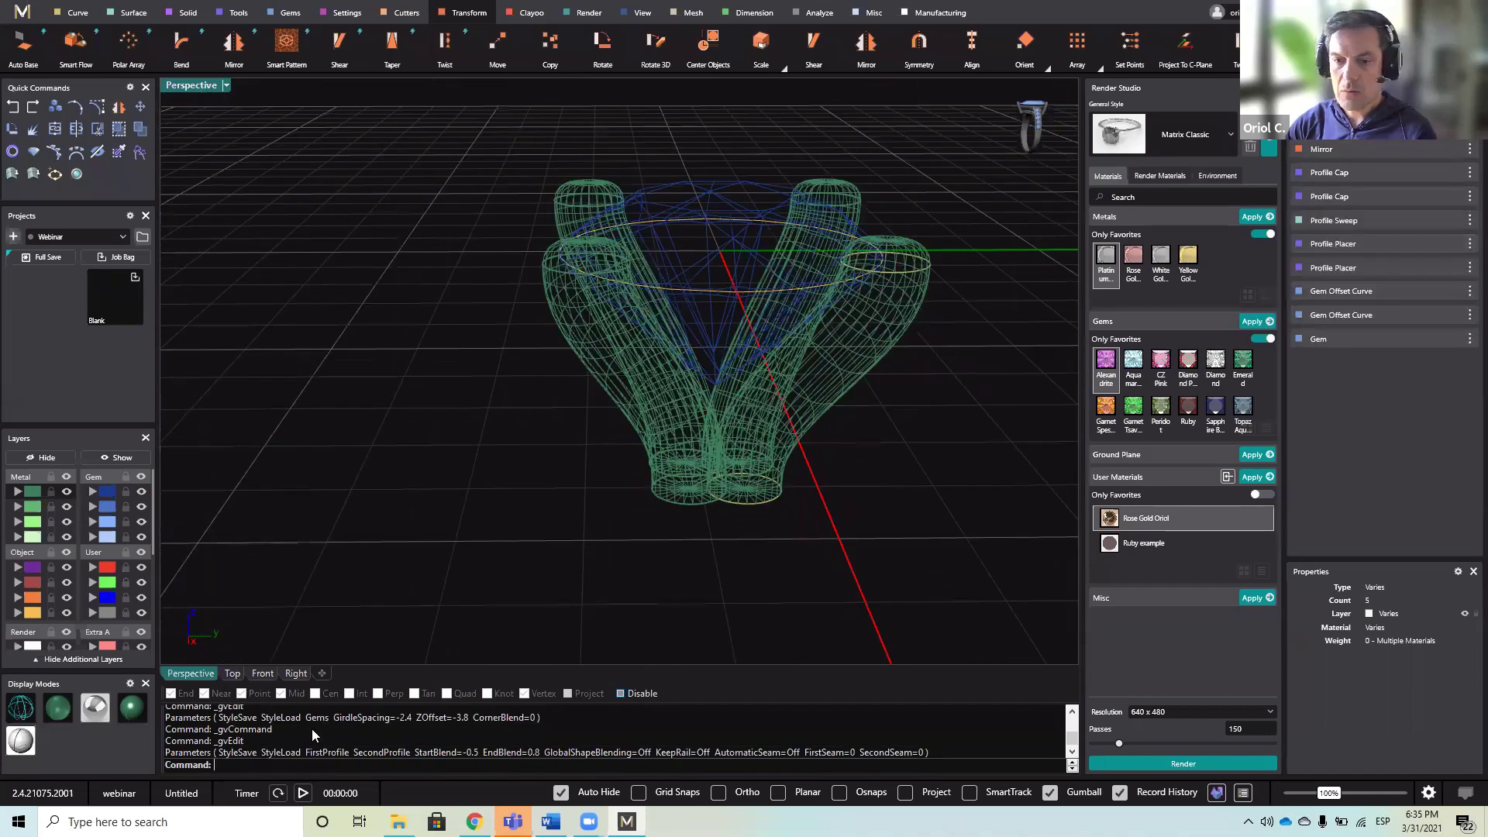
{"action": "left_click", "coordinate": [130, 713]}
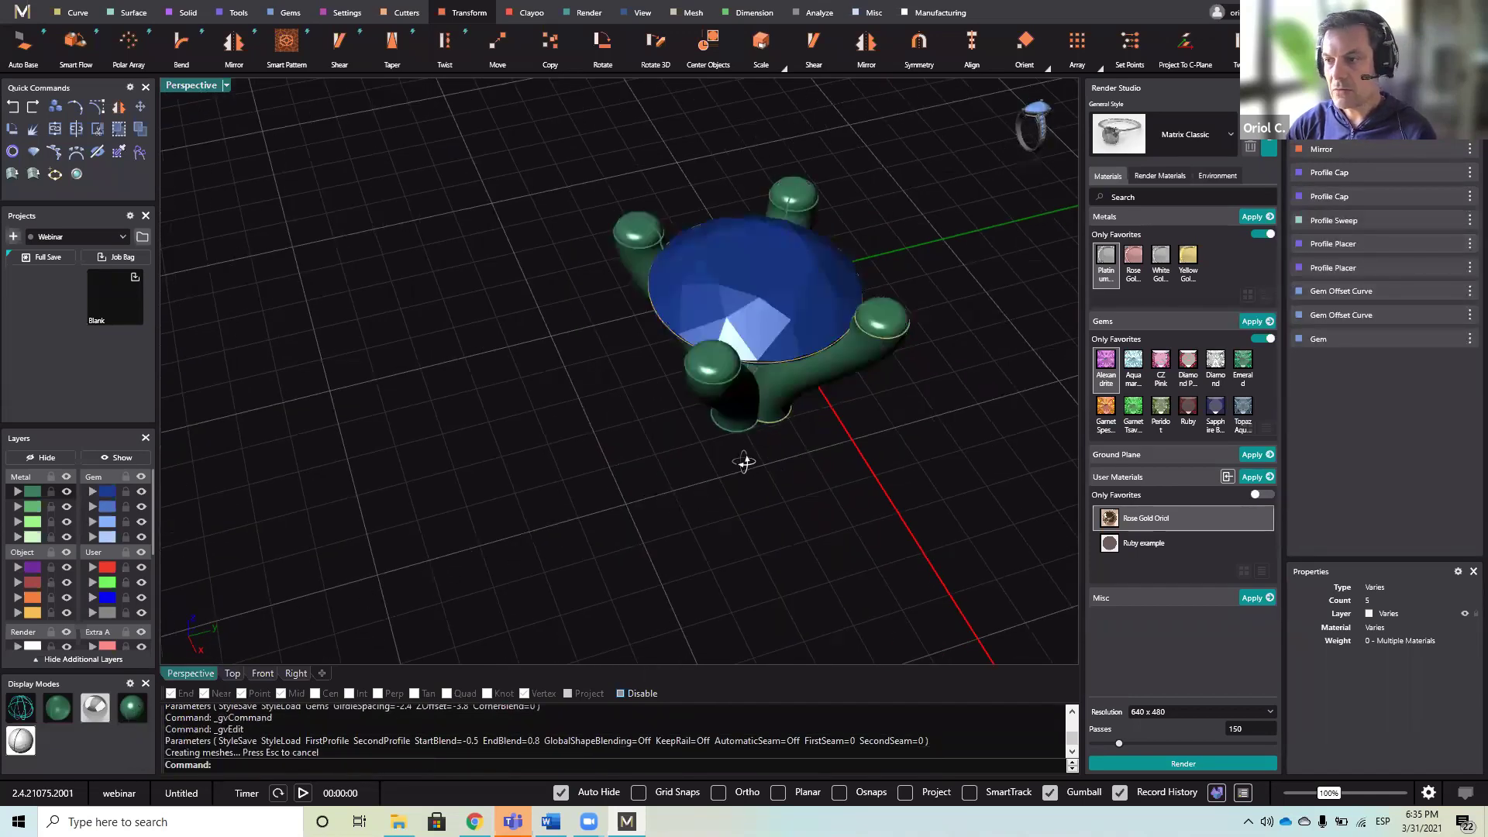
{"action": "right_click_drag", "start_coordinate": [744, 462], "coordinate": [601, 289]}
- Add a gallery rail around the round gem with a girdle offset of -0.9 and a thickness of 0.86
{"action": "left_click", "coordinate": [602, 290]}
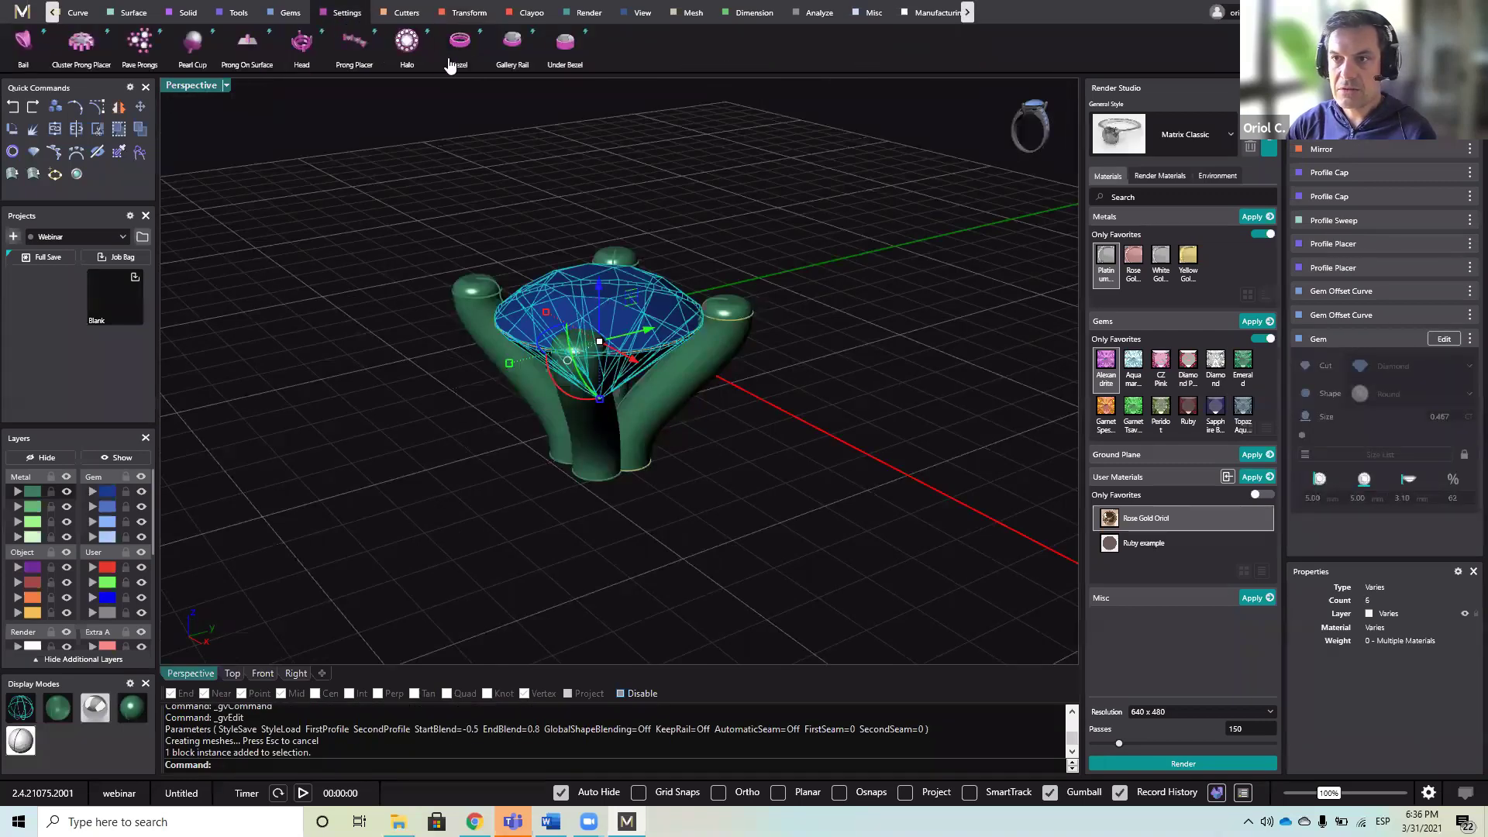
{"action": "left_click", "coordinate": [512, 48]}
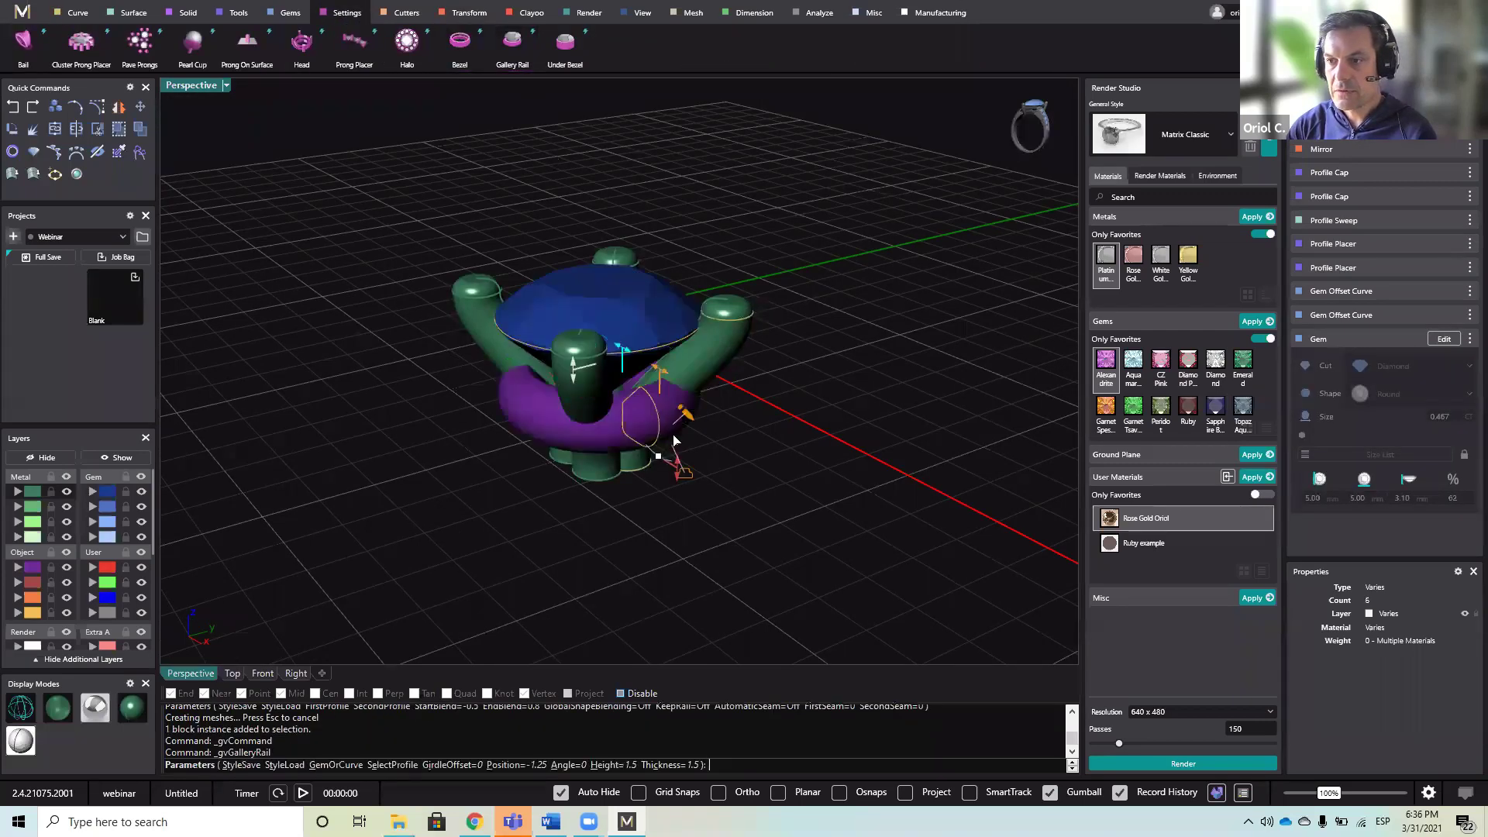
{"action": "right_click_drag", "start_coordinate": [689, 372], "coordinate": [647, 409]}
{"action": "scroll", "coordinate": [647, 409], "scroll_direction": "up", "scroll_amount": 6}
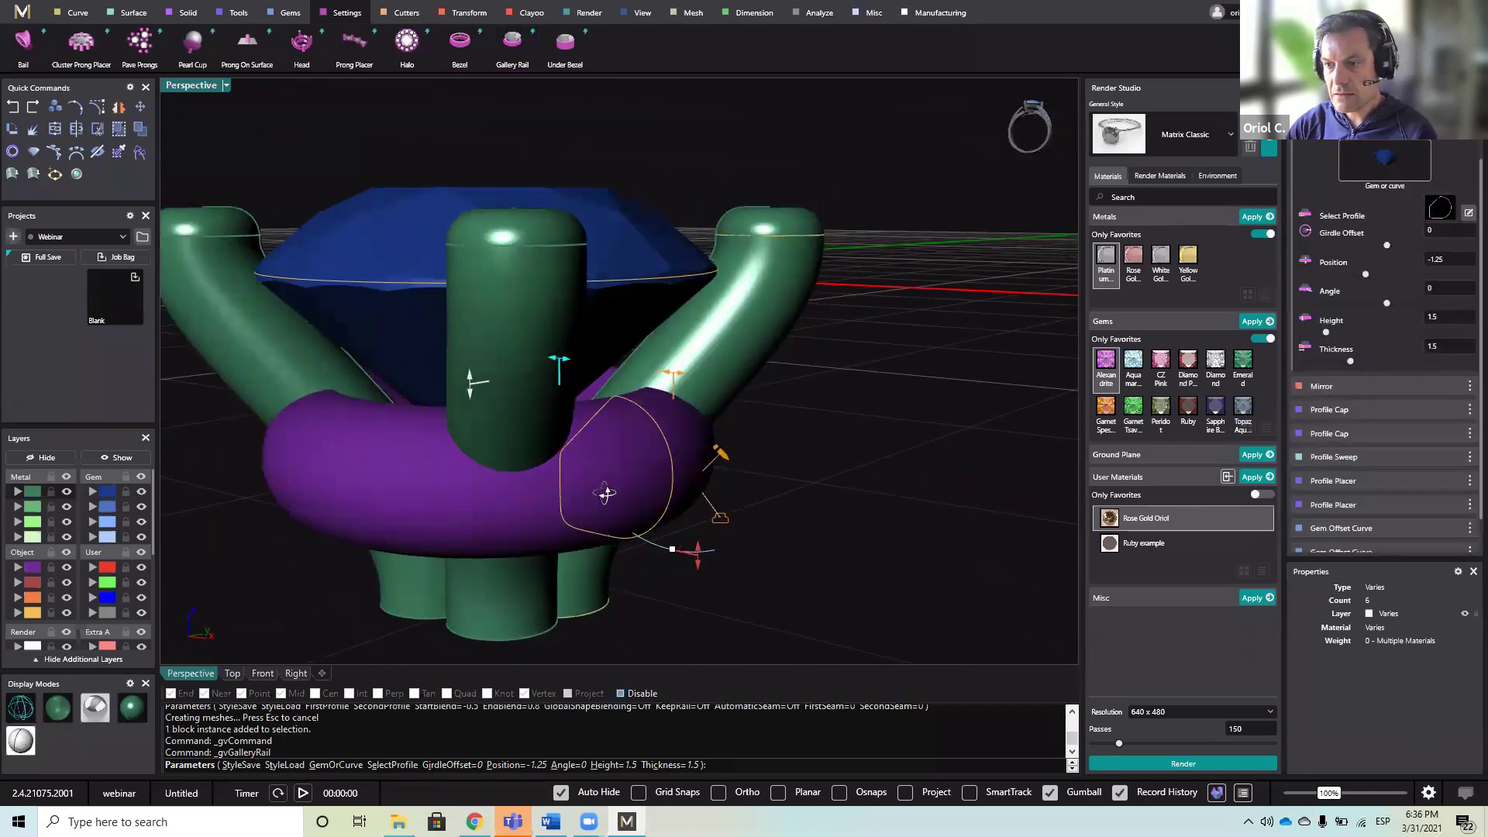
{"action": "right_click_drag", "start_coordinate": [609, 496], "coordinate": [516, 366]}
{"action": "left_click_drag", "start_coordinate": [531, 371], "coordinate": [578, 370]}
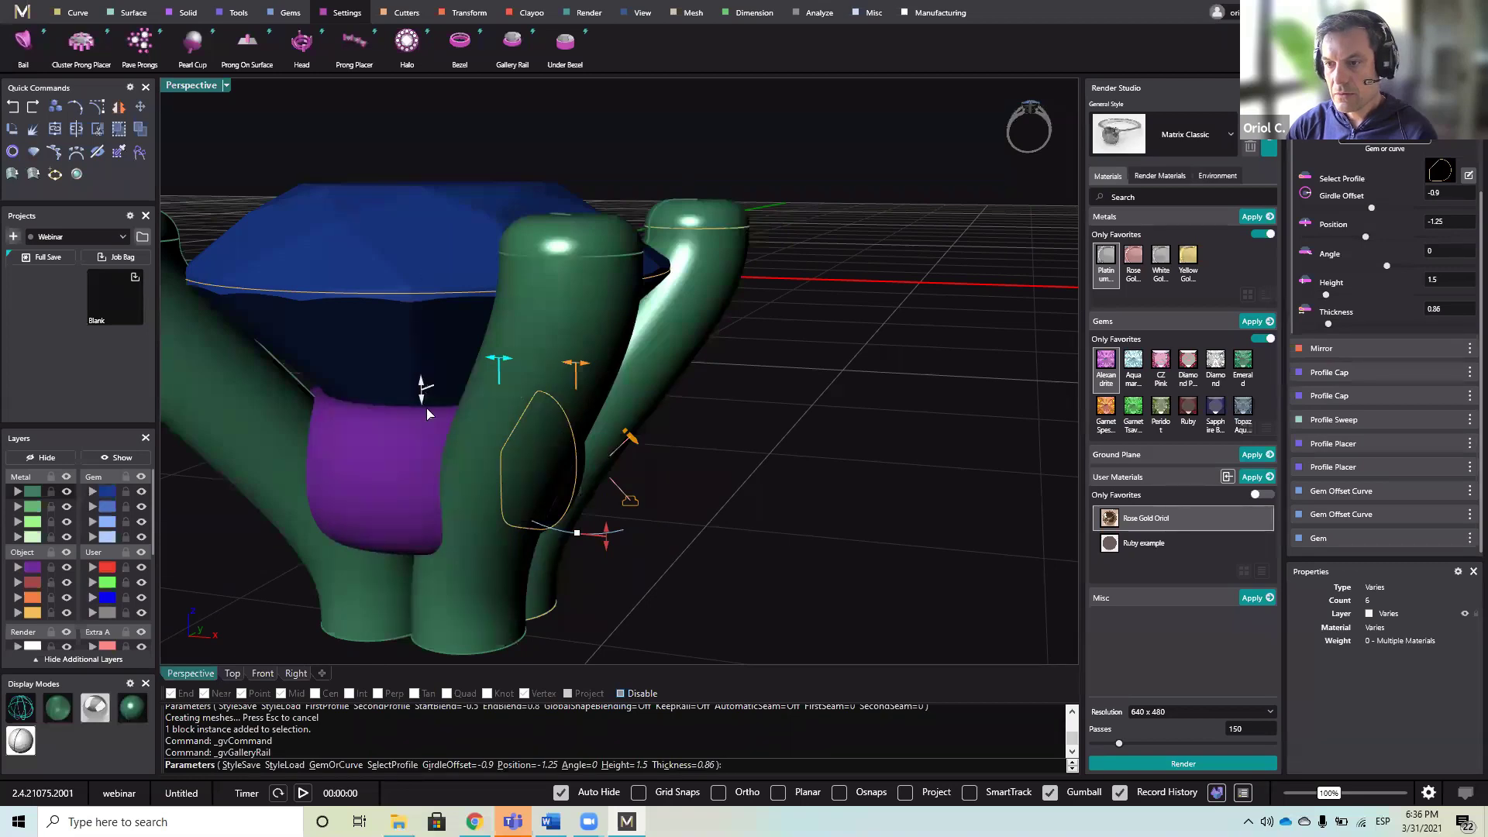
- Finish the gallery rail with position -0.23, angle -32 and girdle offset 0.1
{"action": "left_click_drag", "start_coordinate": [426, 394], "coordinate": [441, 296]}
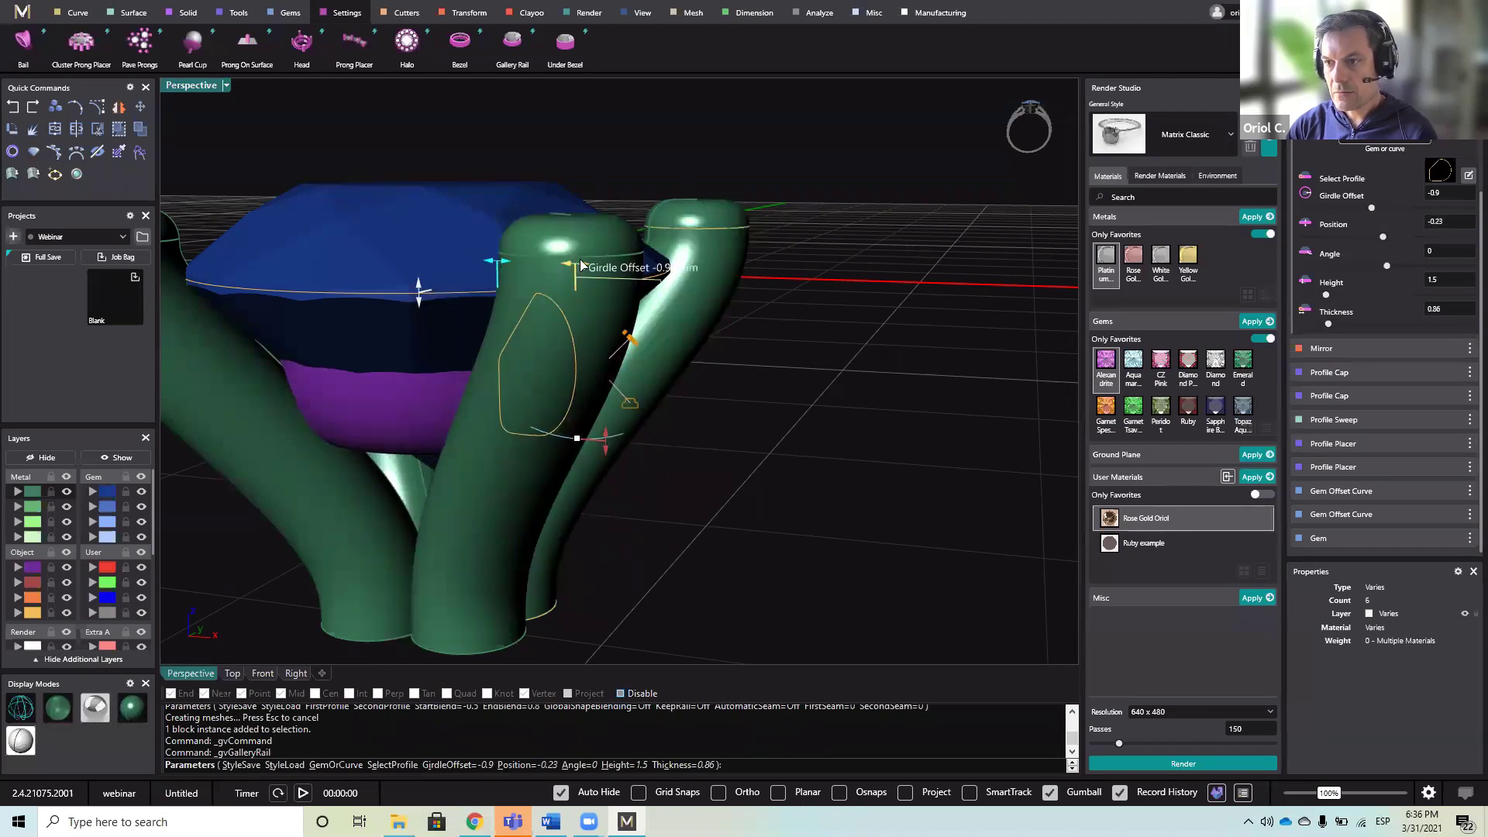
{"action": "left_click_drag", "start_coordinate": [578, 269], "coordinate": [641, 267]}
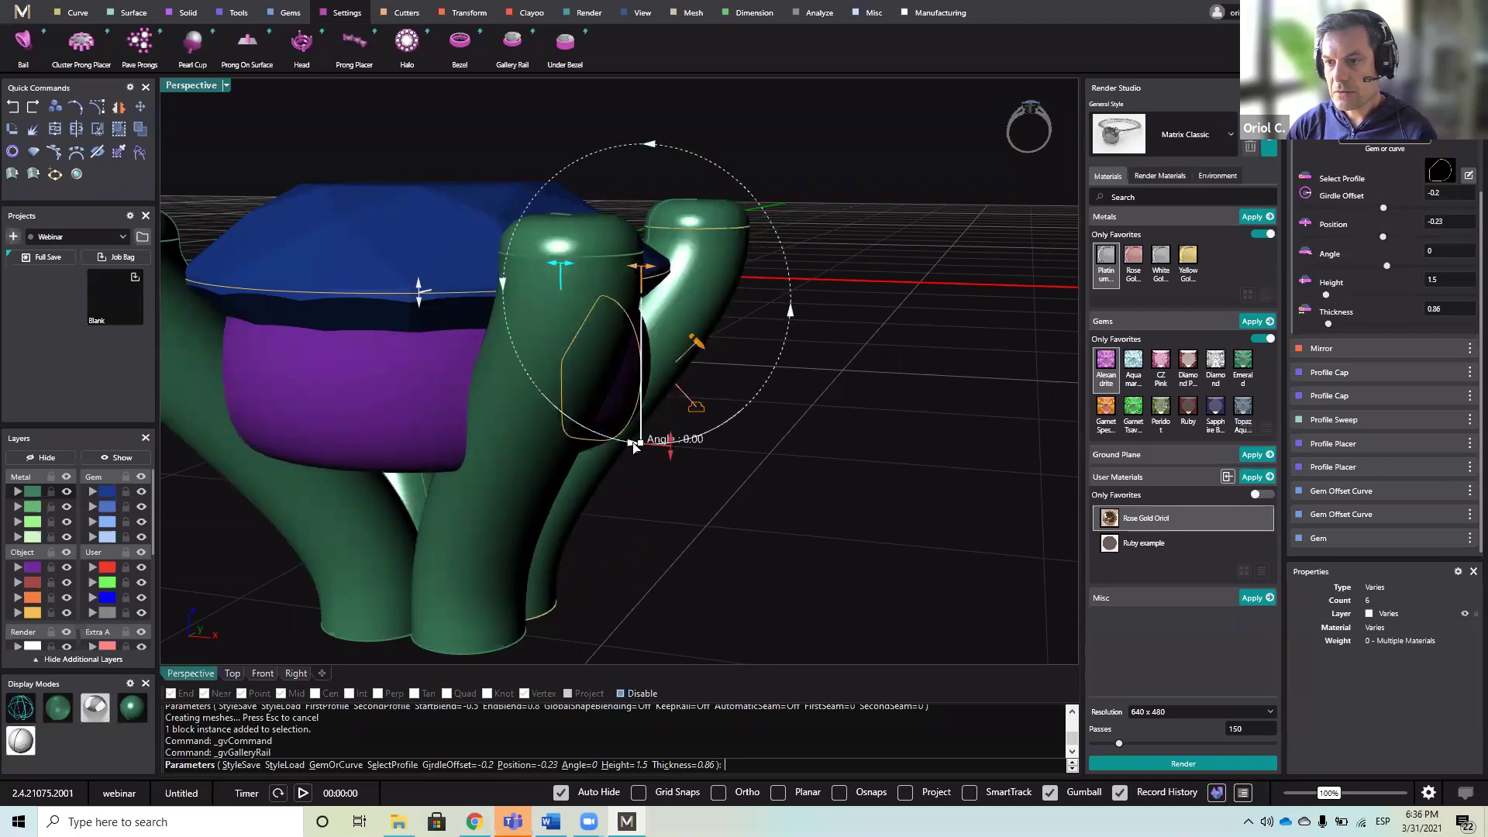
{"action": "left_click_drag", "start_coordinate": [634, 447], "coordinate": [567, 416]}
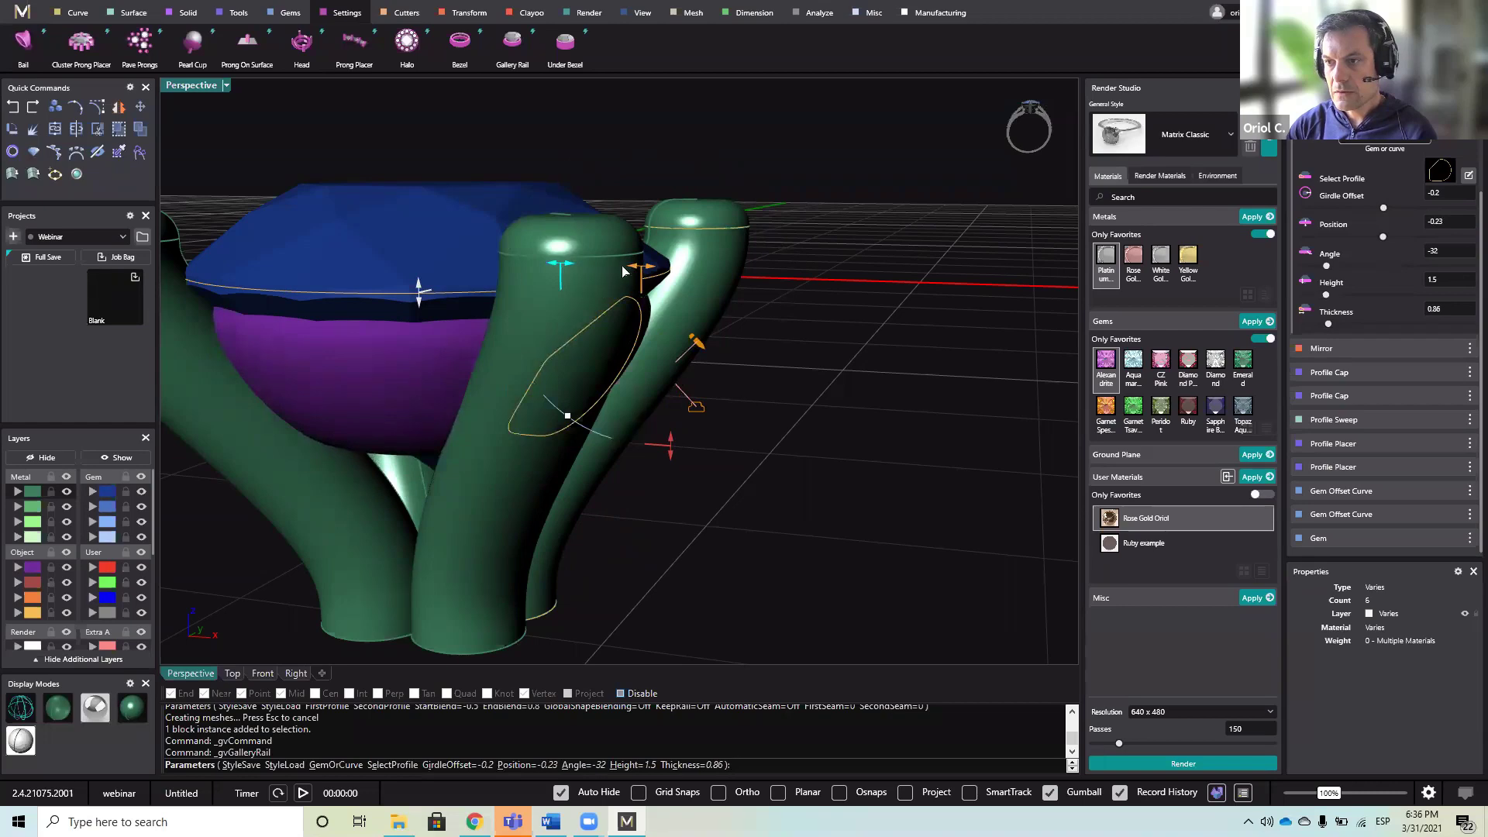
{"action": "left_click_drag", "start_coordinate": [642, 269], "coordinate": [672, 286]}
{"action": "right_click_drag", "start_coordinate": [721, 333], "coordinate": [824, 448]}
{"action": "key", "text": "Return"}
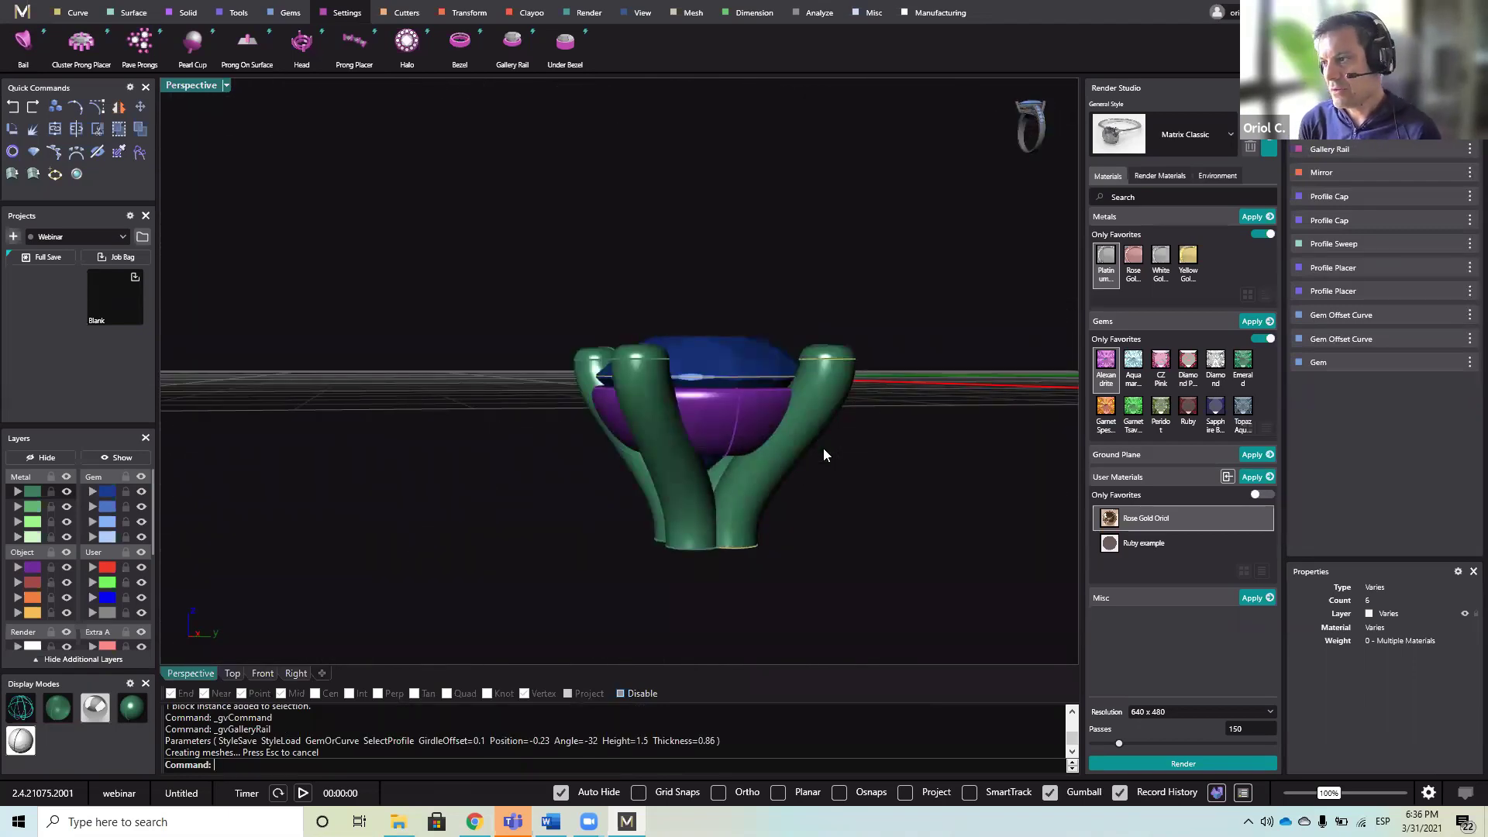
- Select the gem, prongs, gallery rail and curves, and export them as a part into the Webinar project
{"action": "mouse_move", "coordinate": [1444, 149]}
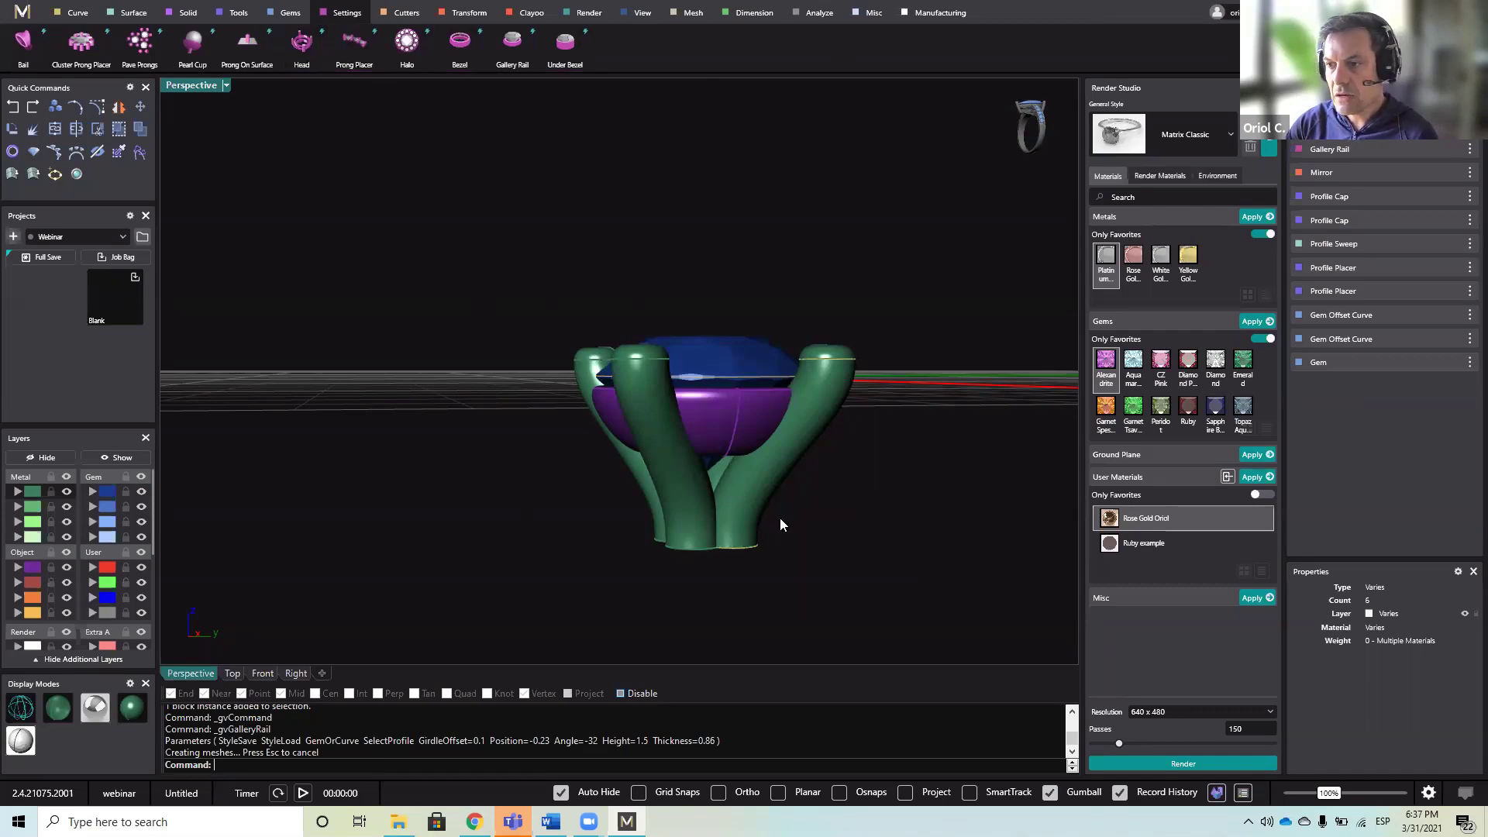
{"action": "right_click_drag", "start_coordinate": [531, 387], "coordinate": [631, 364]}
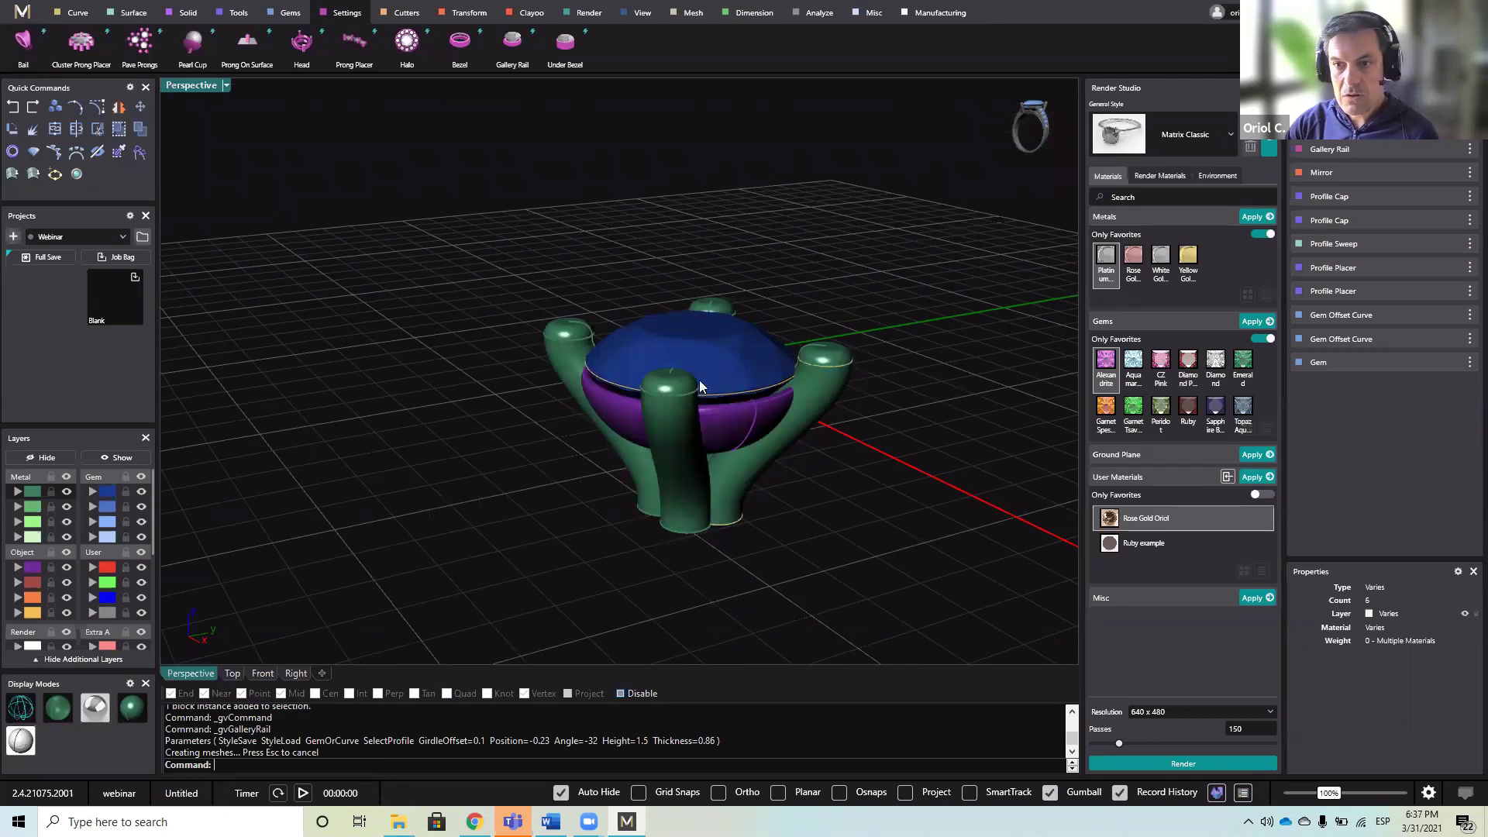
{"action": "left_click_drag", "start_coordinate": [485, 223], "coordinate": [893, 590]}
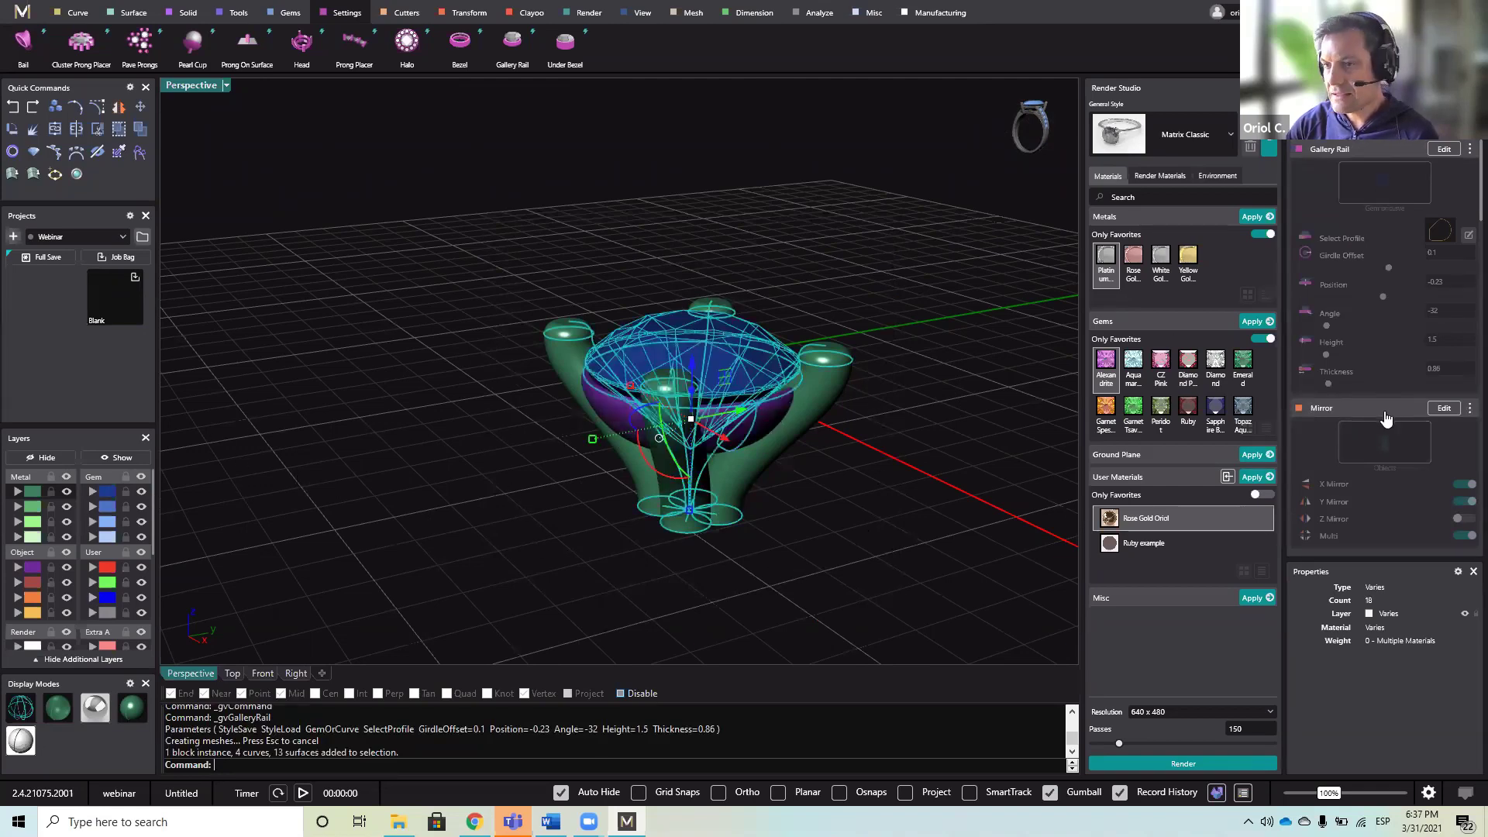
{"action": "left_click", "coordinate": [135, 278]}
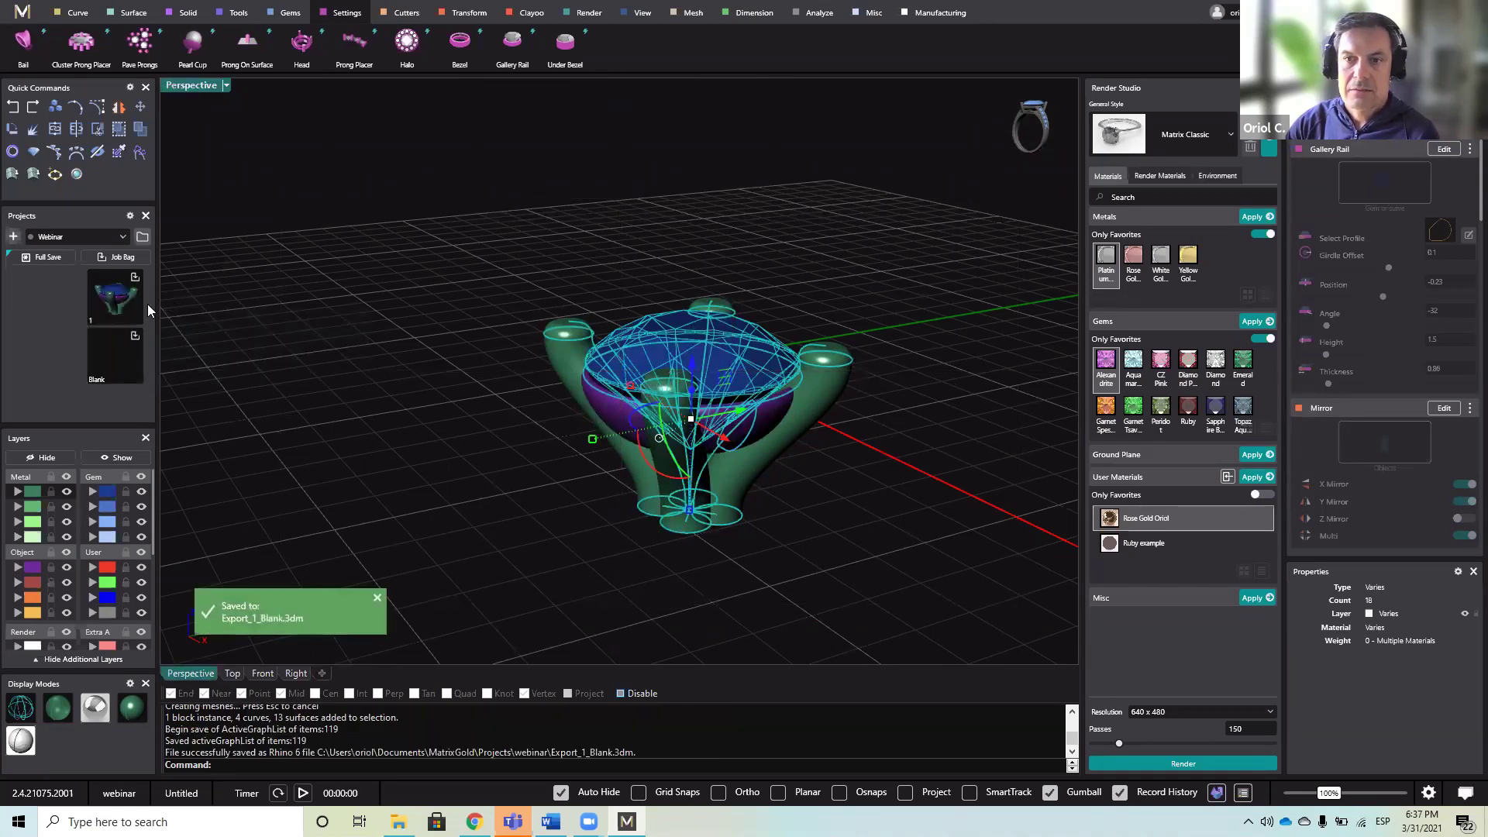
- Examine the project library and the collections, including Findings and the Halo settings under Rings > Parts > Settings
{"action": "left_click", "coordinate": [141, 237]}
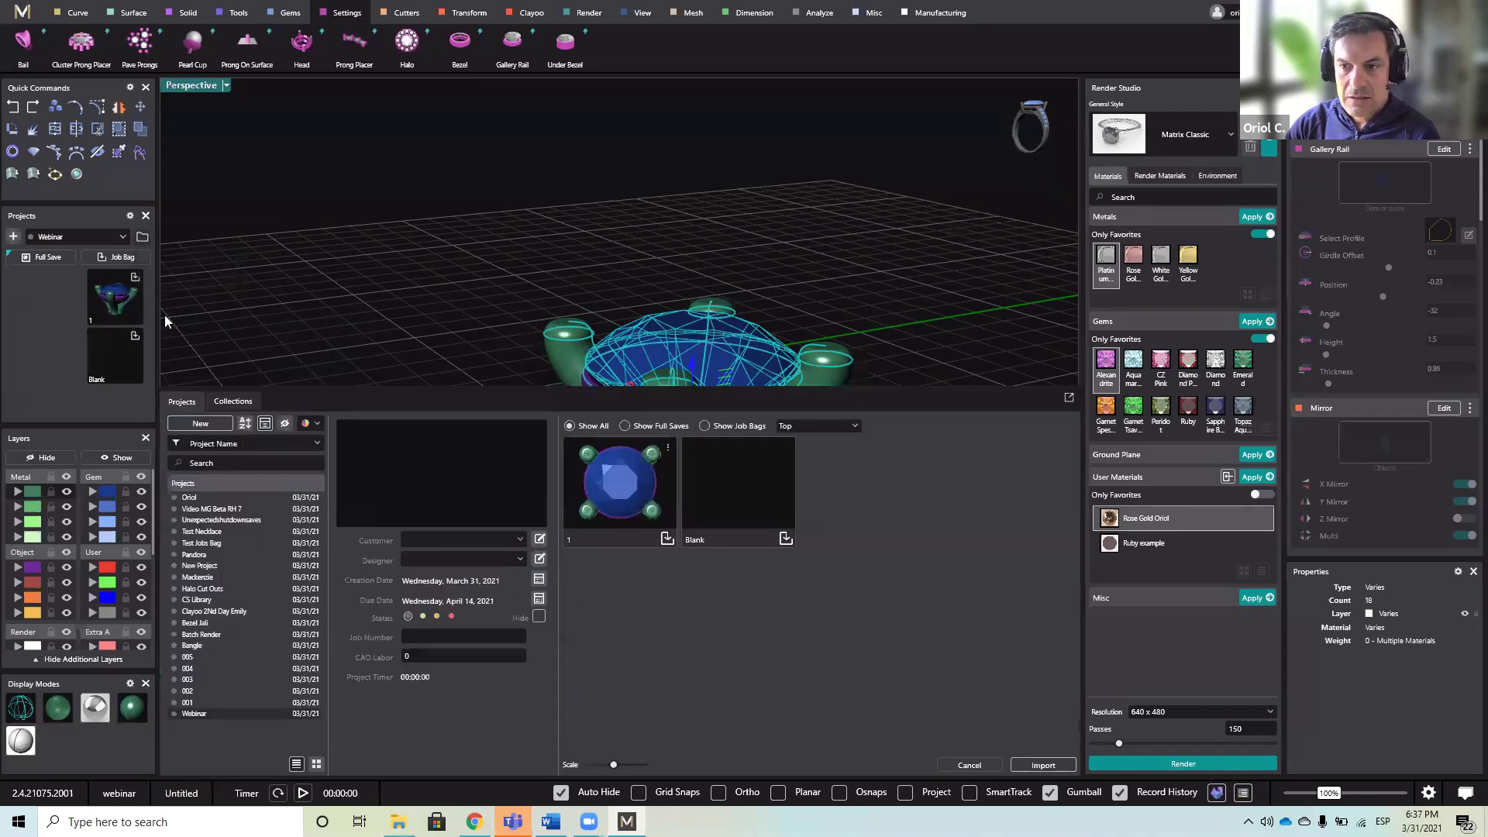
{"action": "left_click", "coordinate": [236, 401]}
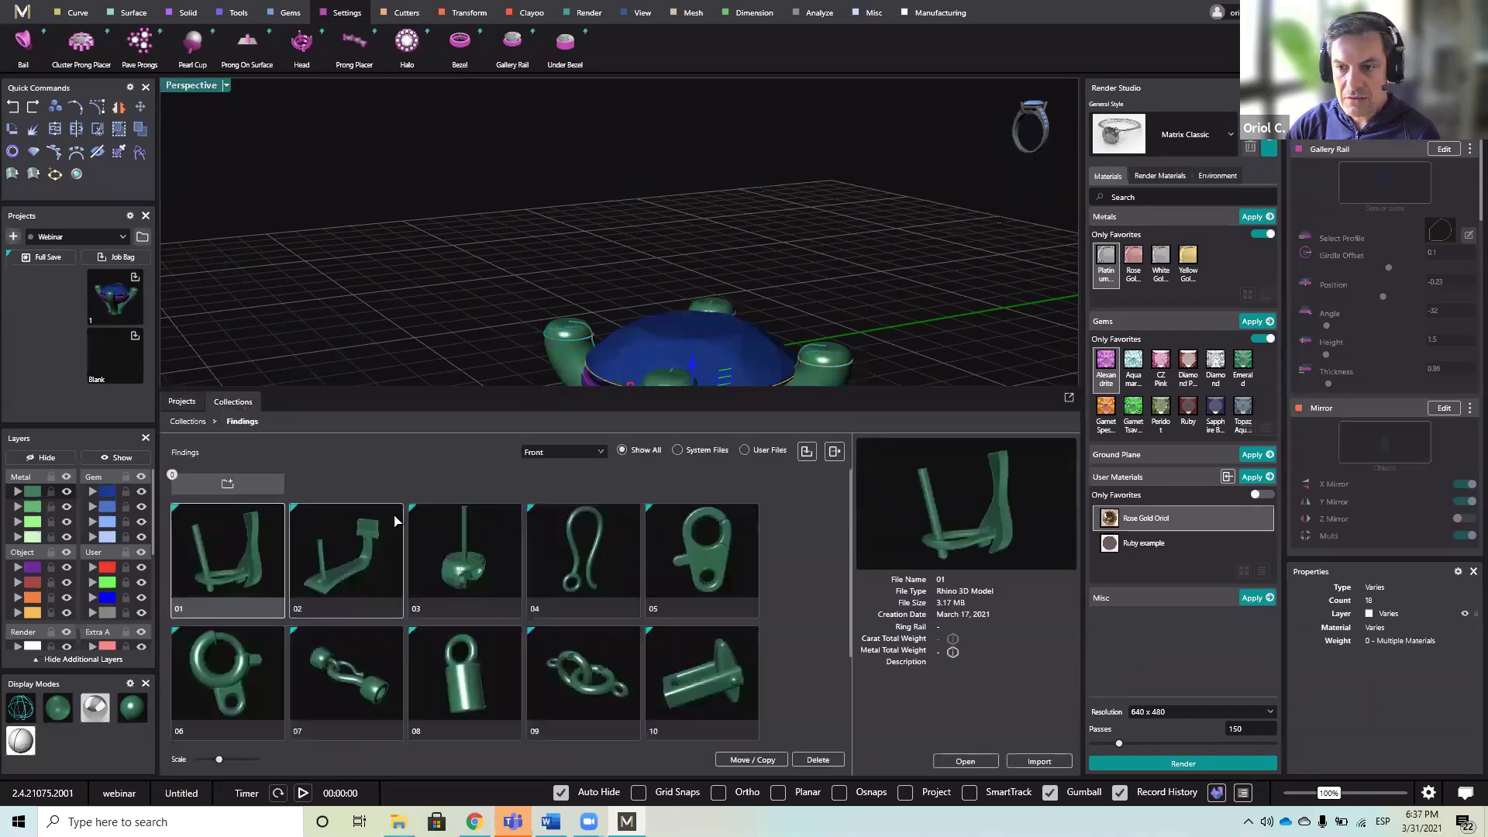
{"action": "left_click", "coordinate": [187, 422]}
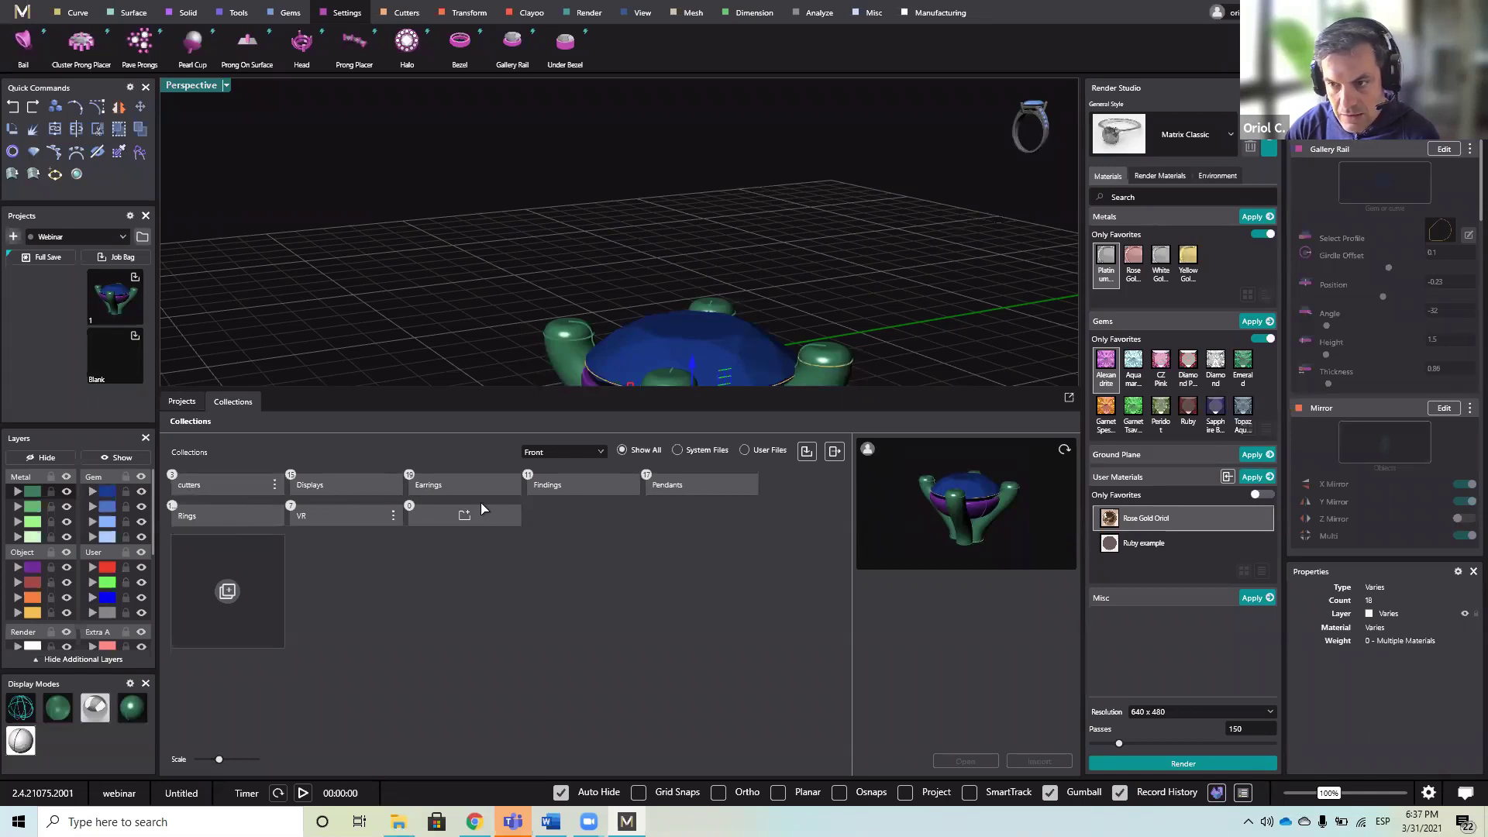
{"action": "left_click", "coordinate": [244, 516]}
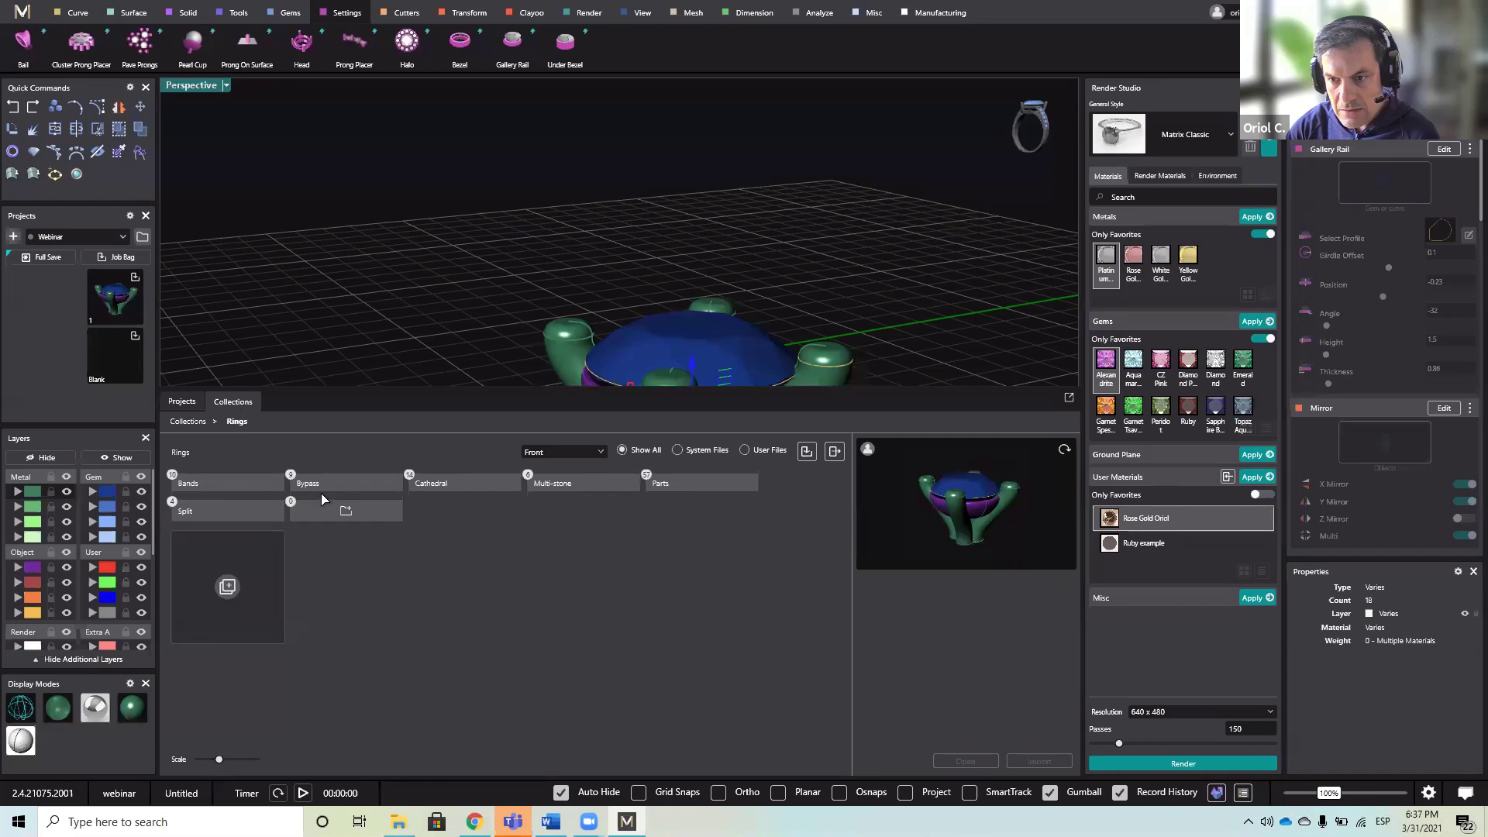
{"action": "left_click", "coordinate": [663, 488]}
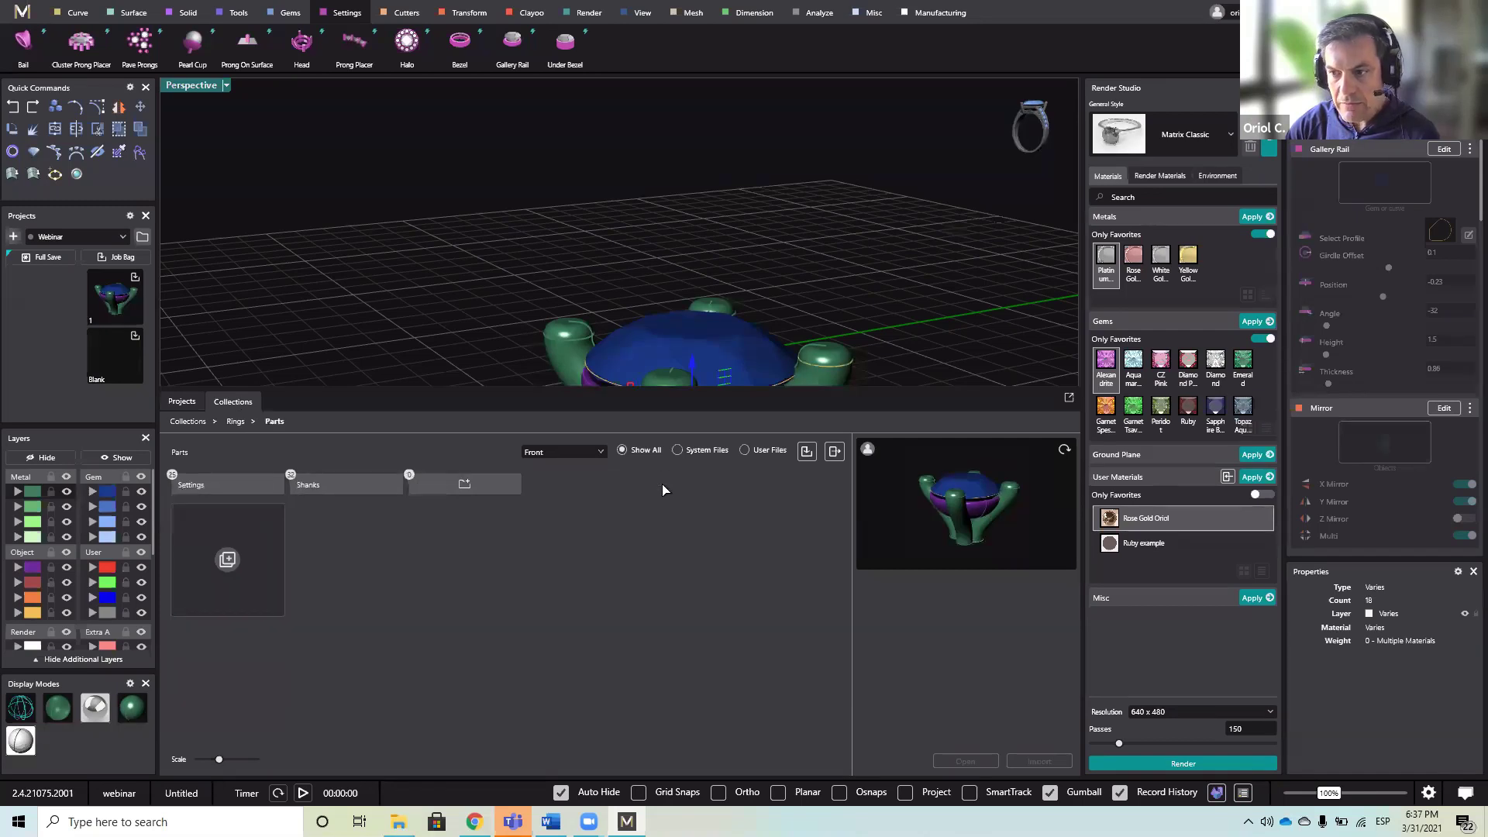
{"action": "left_click", "coordinate": [236, 487]}
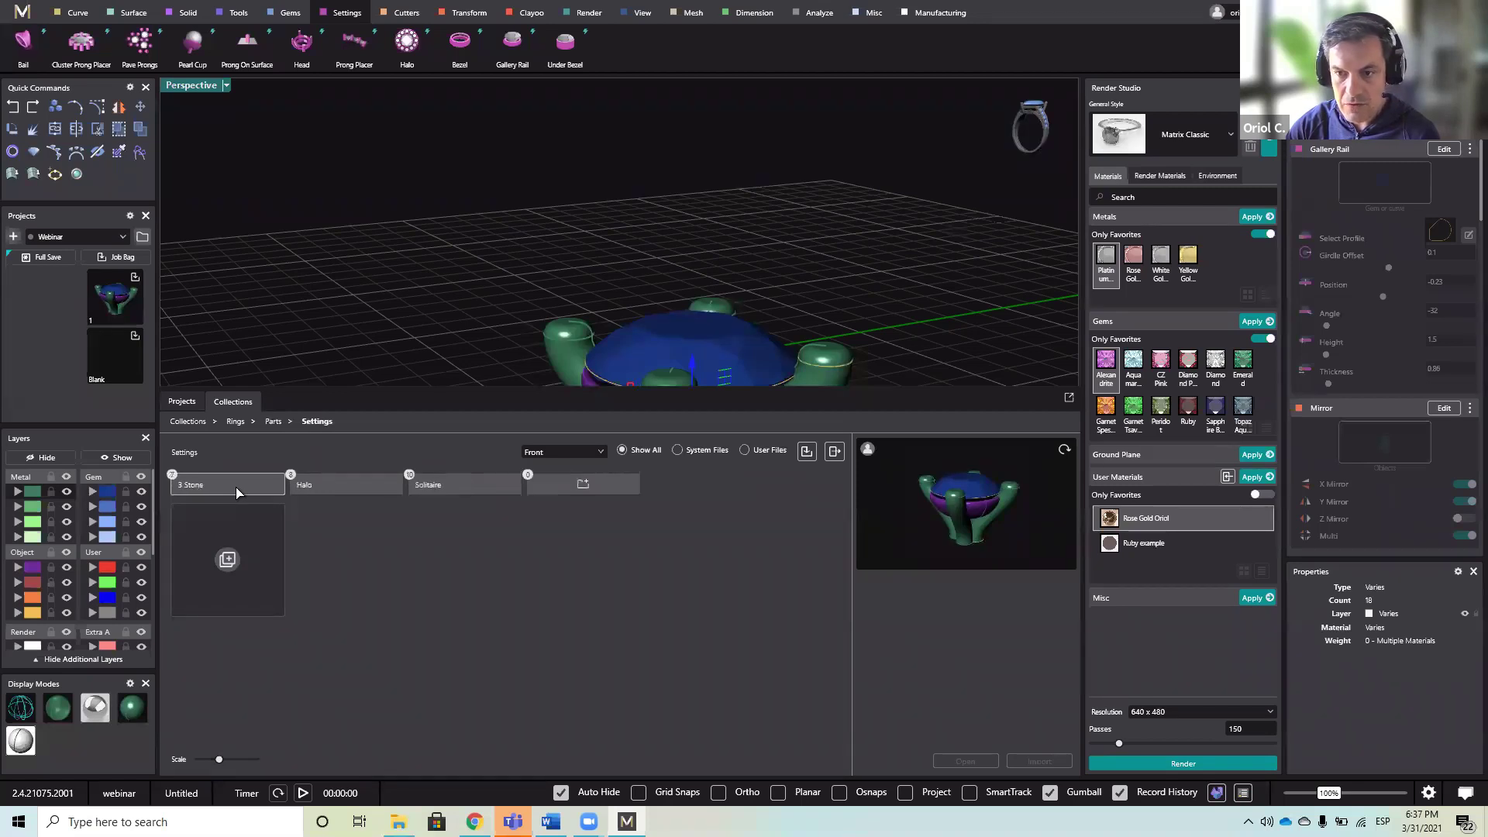
{"action": "left_click", "coordinate": [373, 493]}
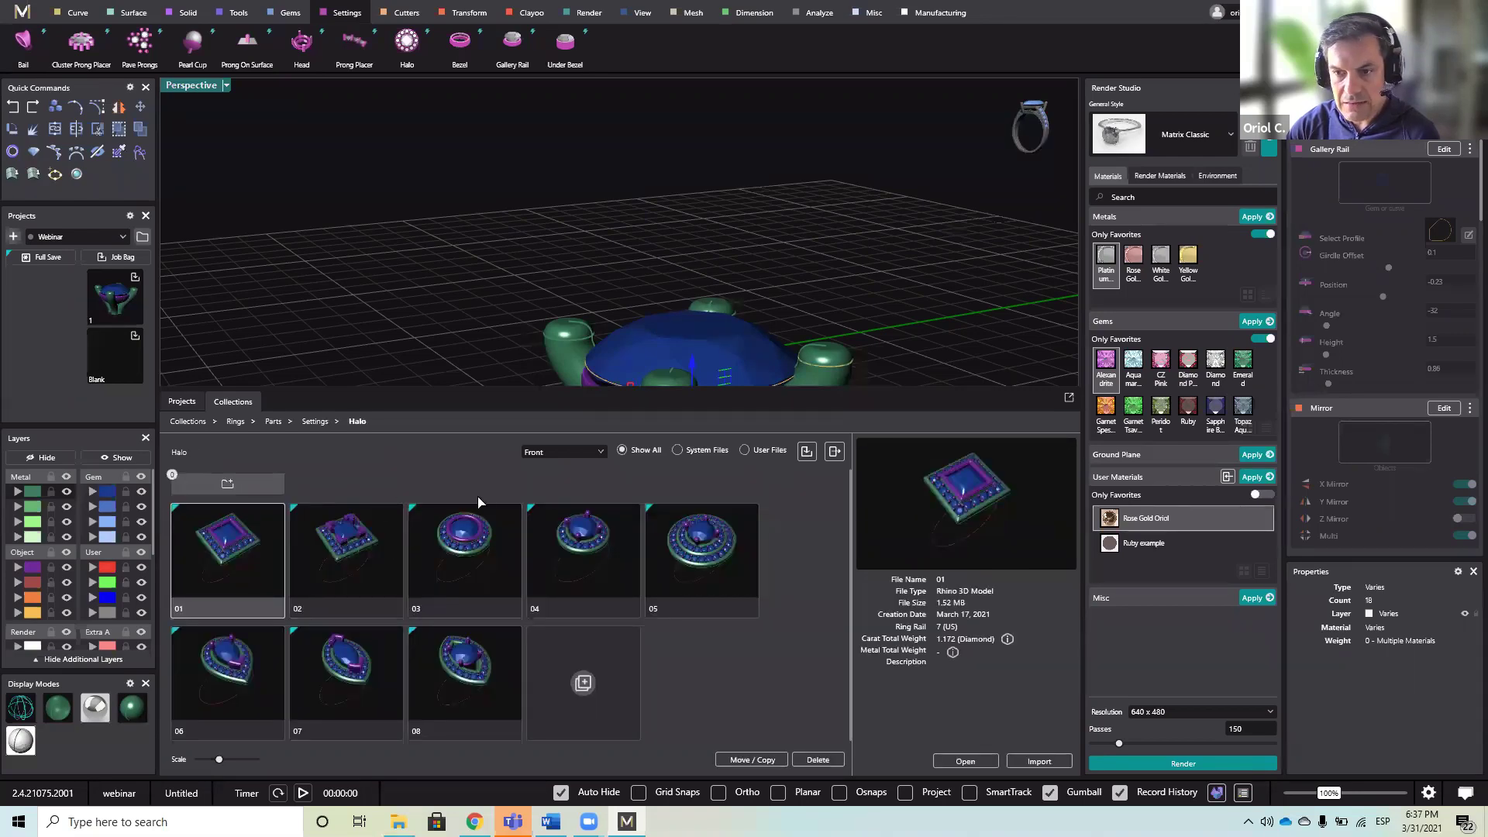
{"action": "left_click", "coordinate": [181, 401]}
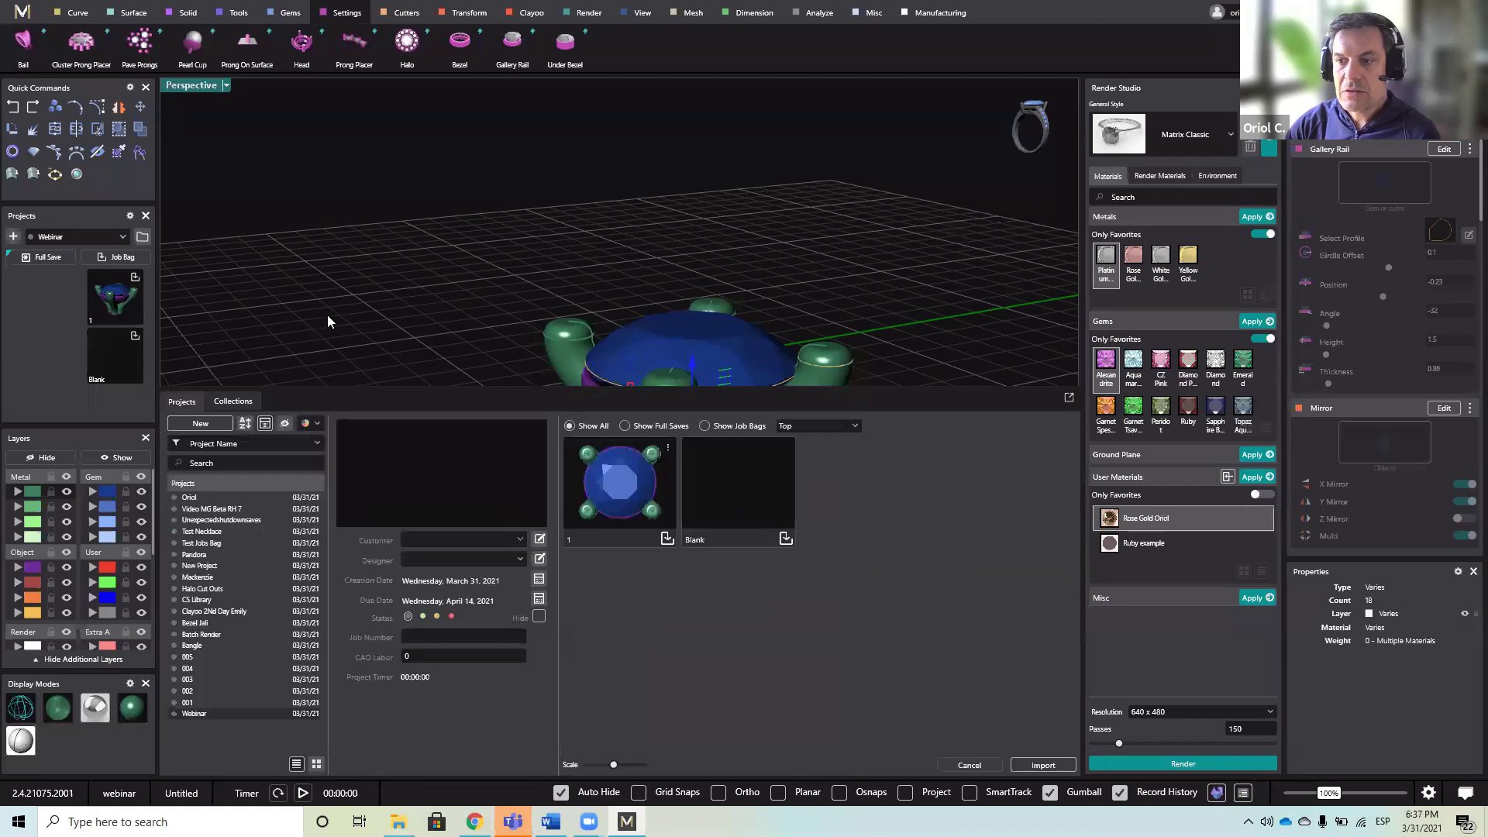
{"action": "left_click", "coordinate": [335, 318]}
- Leave the project library and begin a new file without saving the changes to the head model
{"action": "right_click_drag", "start_coordinate": [336, 318], "coordinate": [379, 352]}
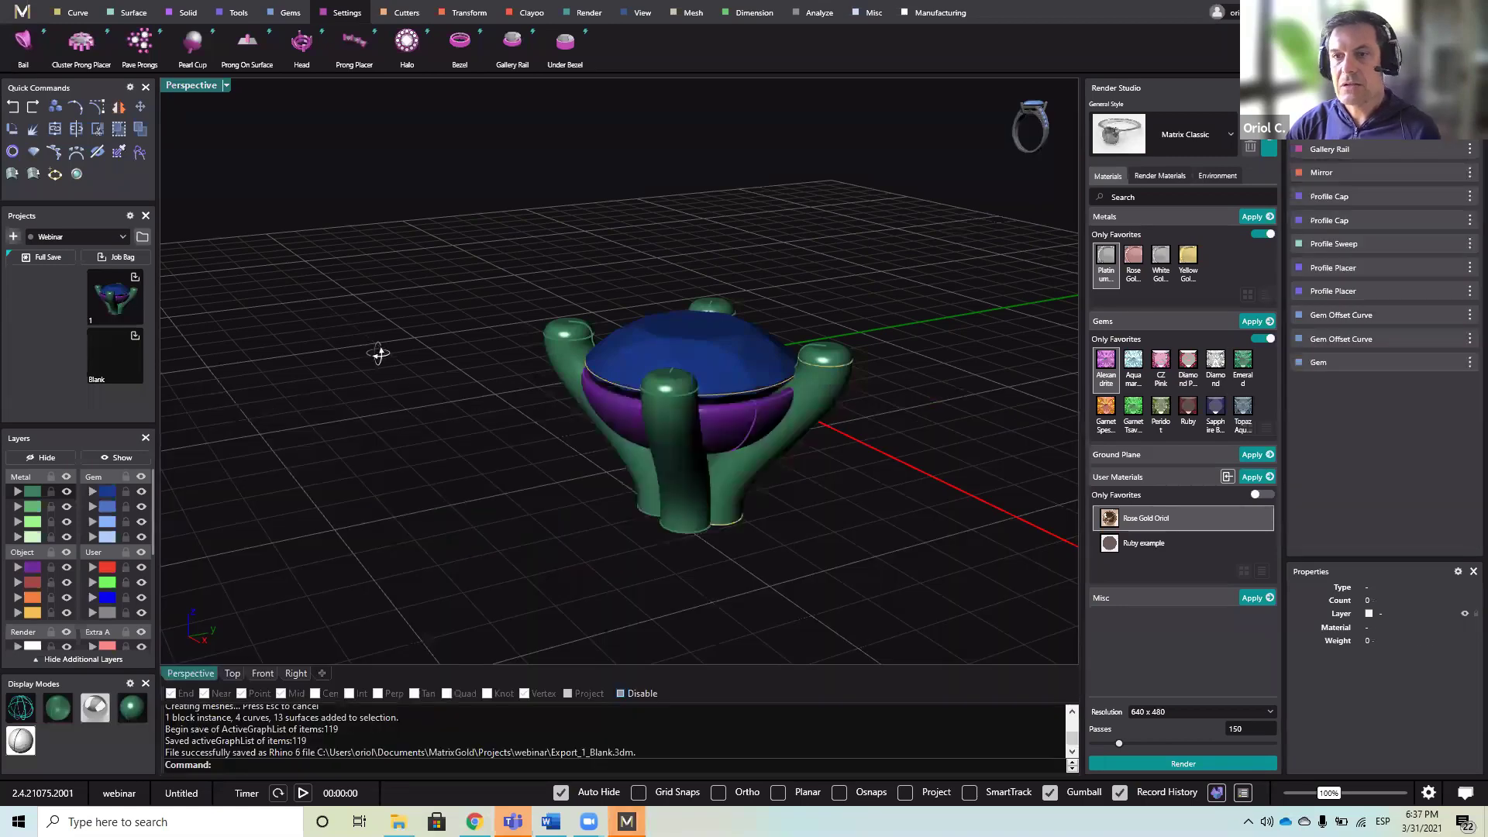
{"action": "left_click", "coordinate": [21, 20]}
{"action": "left_click", "coordinate": [94, 67]}
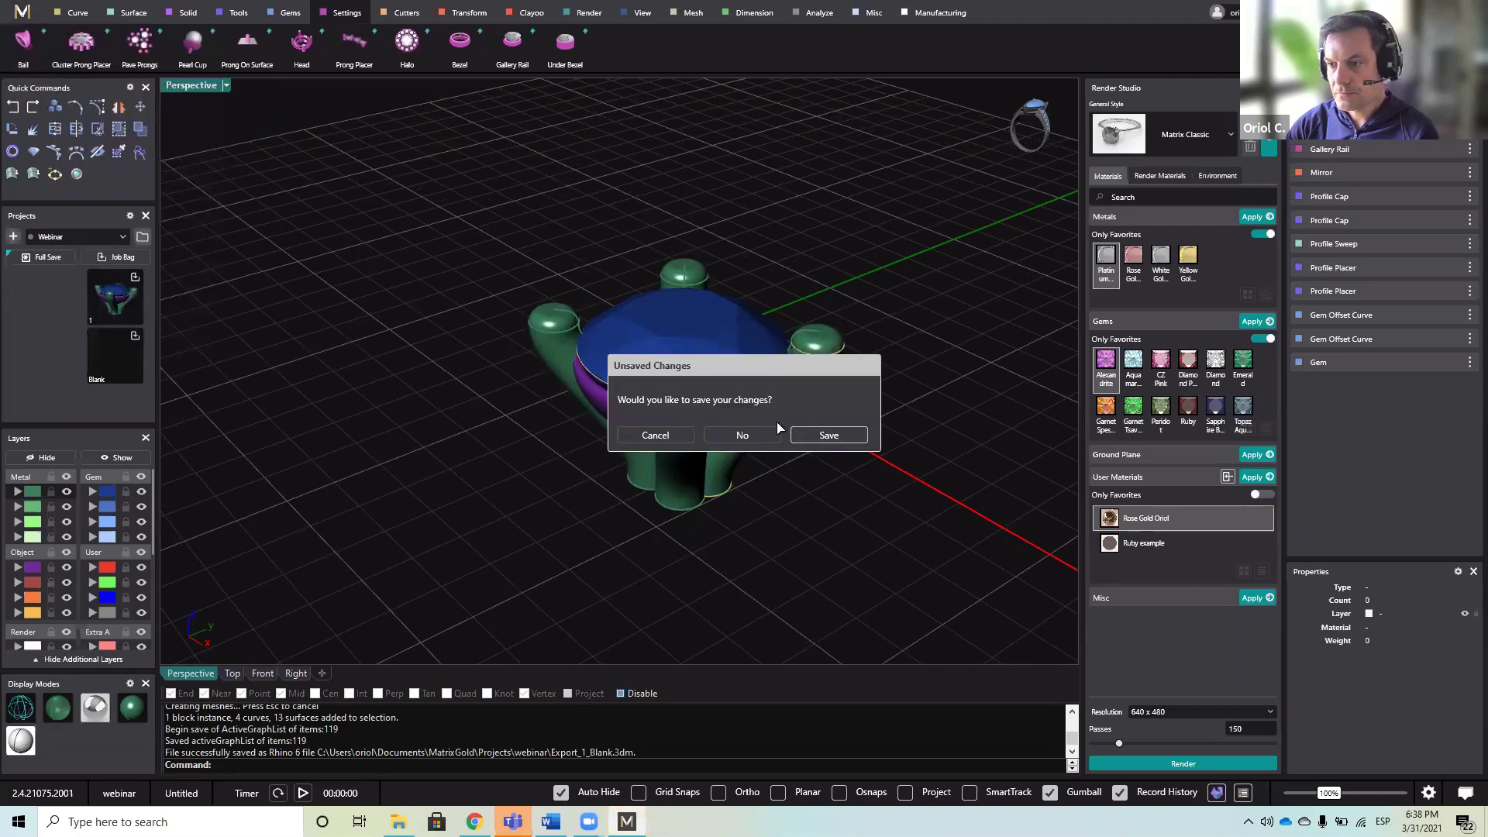
{"action": "left_click", "coordinate": [775, 437]}
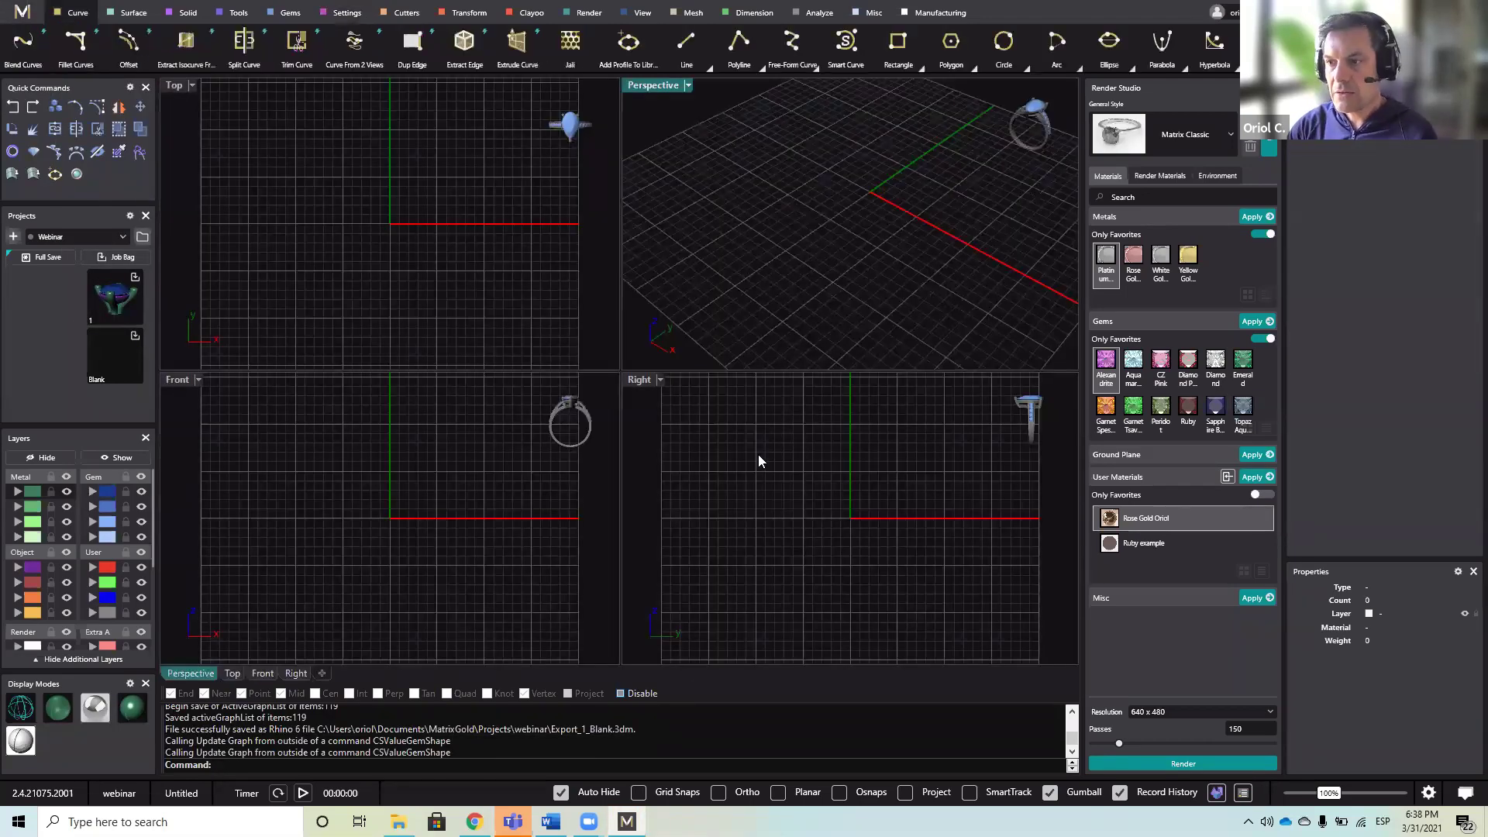
- Maximize the Perspective view and create a ring rail for US finger size 7
{"action": "double_click", "coordinate": [659, 86]}
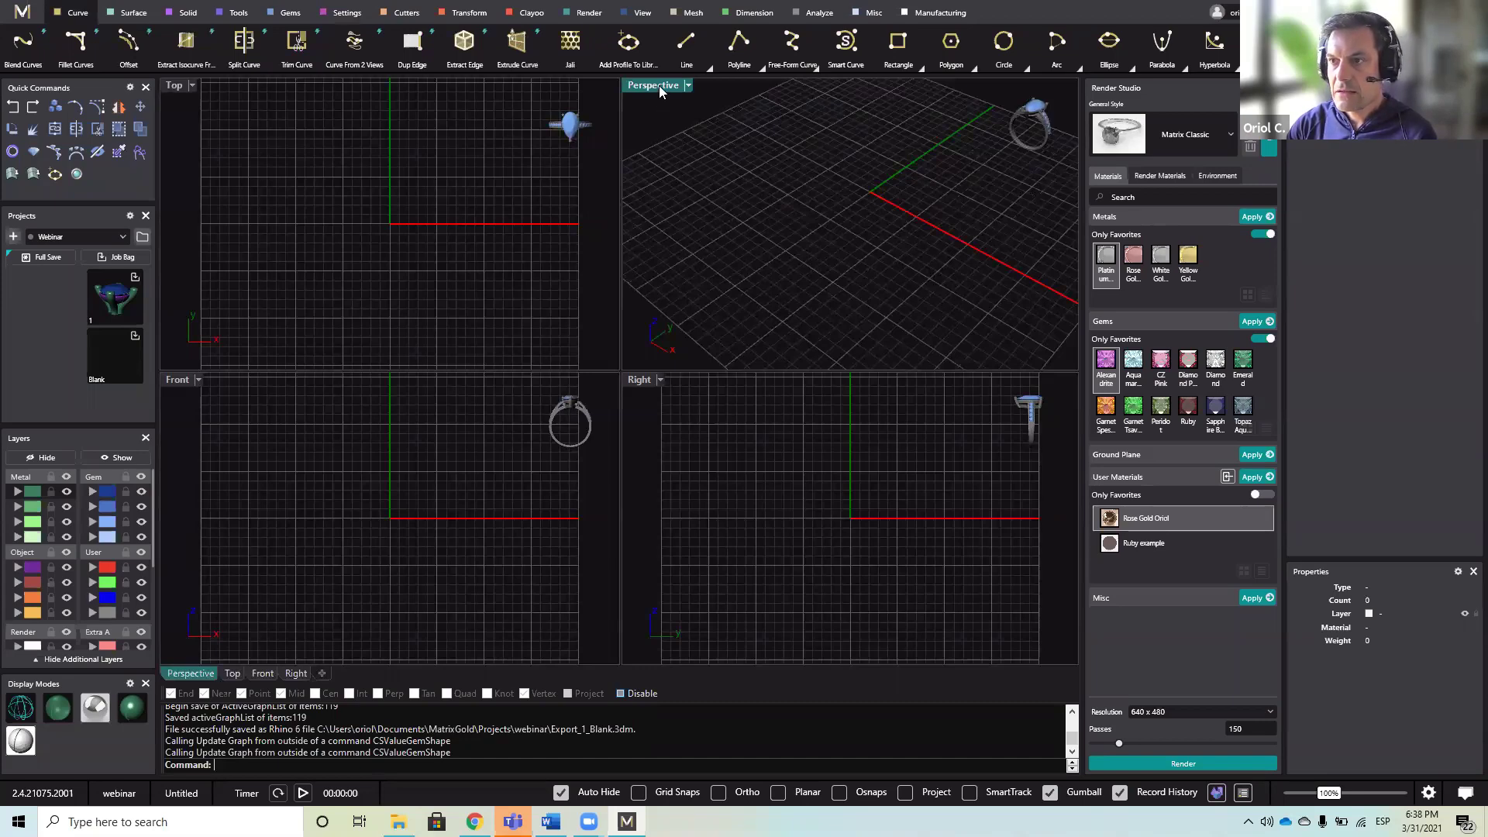
{"action": "right_click_drag", "start_coordinate": [643, 312], "coordinate": [551, 213]}
{"action": "left_click", "coordinate": [13, 152]}
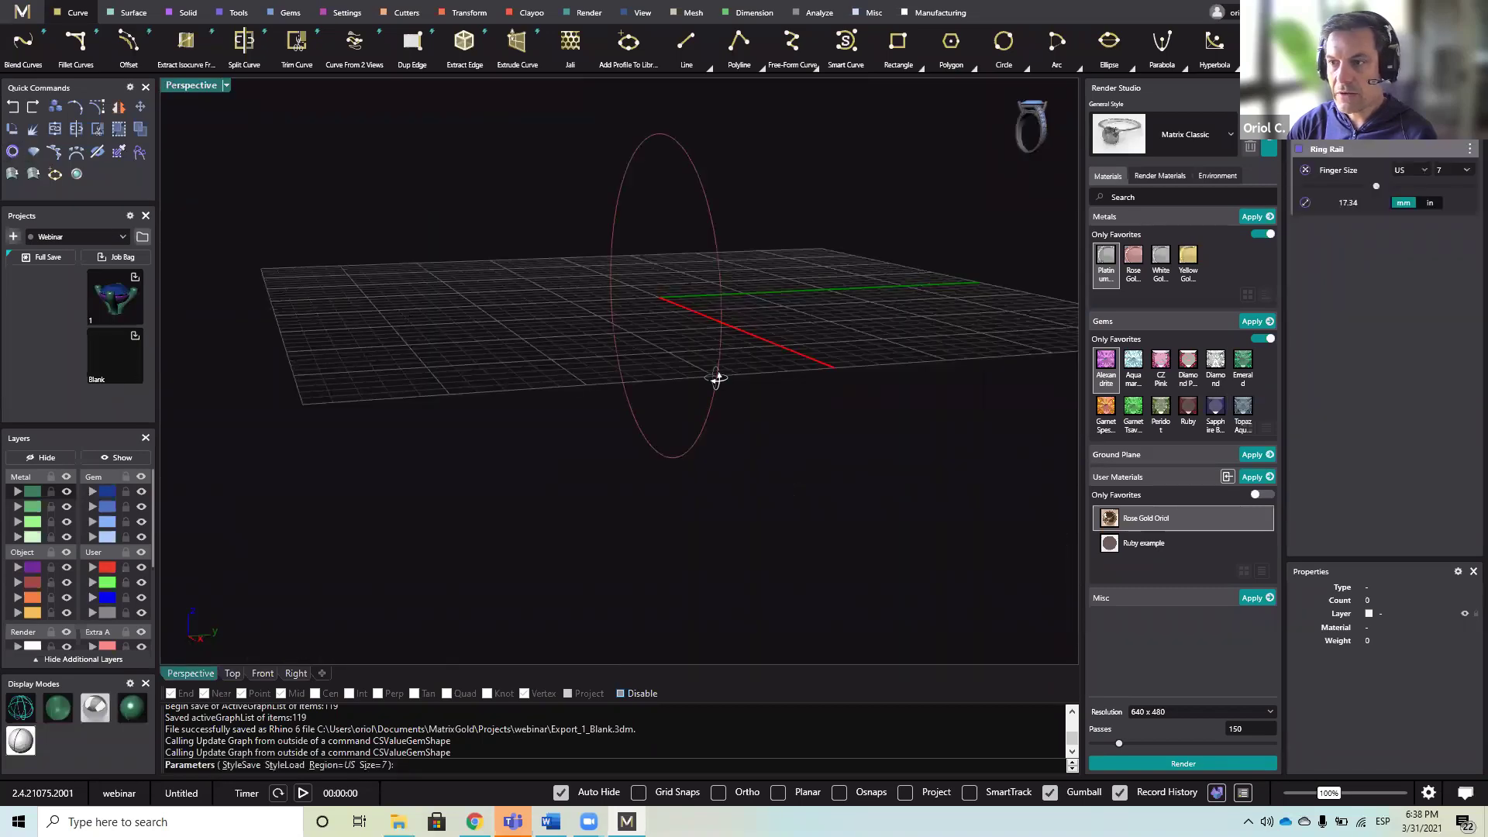
{"action": "right_click_drag", "start_coordinate": [714, 377], "coordinate": [606, 351]}
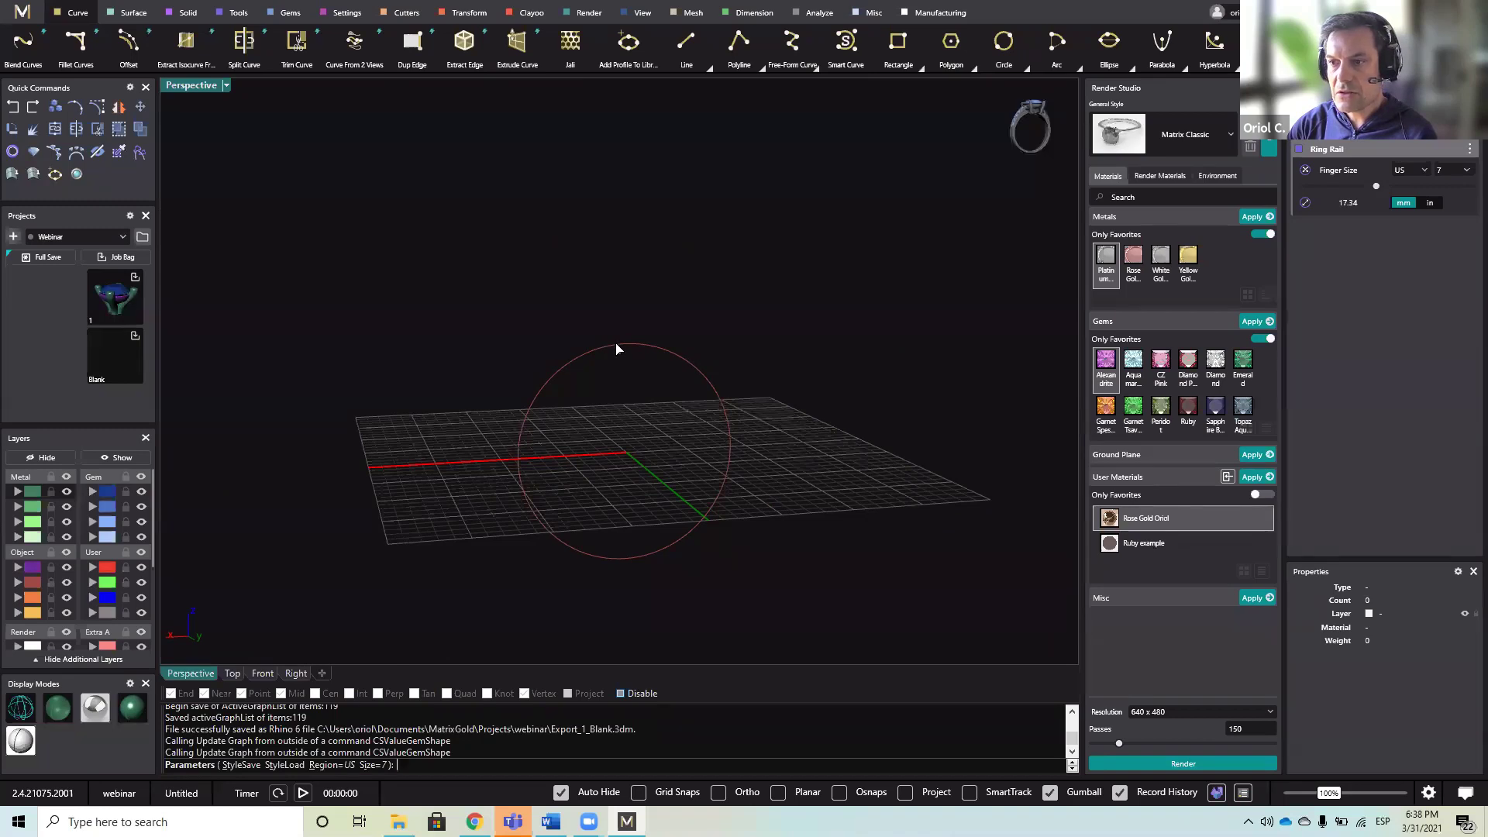
{"action": "right_click", "coordinate": [612, 282]}
- Place a round diamond of about 3.1 mm on the ring rail with a Z offset of 2.5
{"action": "left_click", "coordinate": [629, 346]}
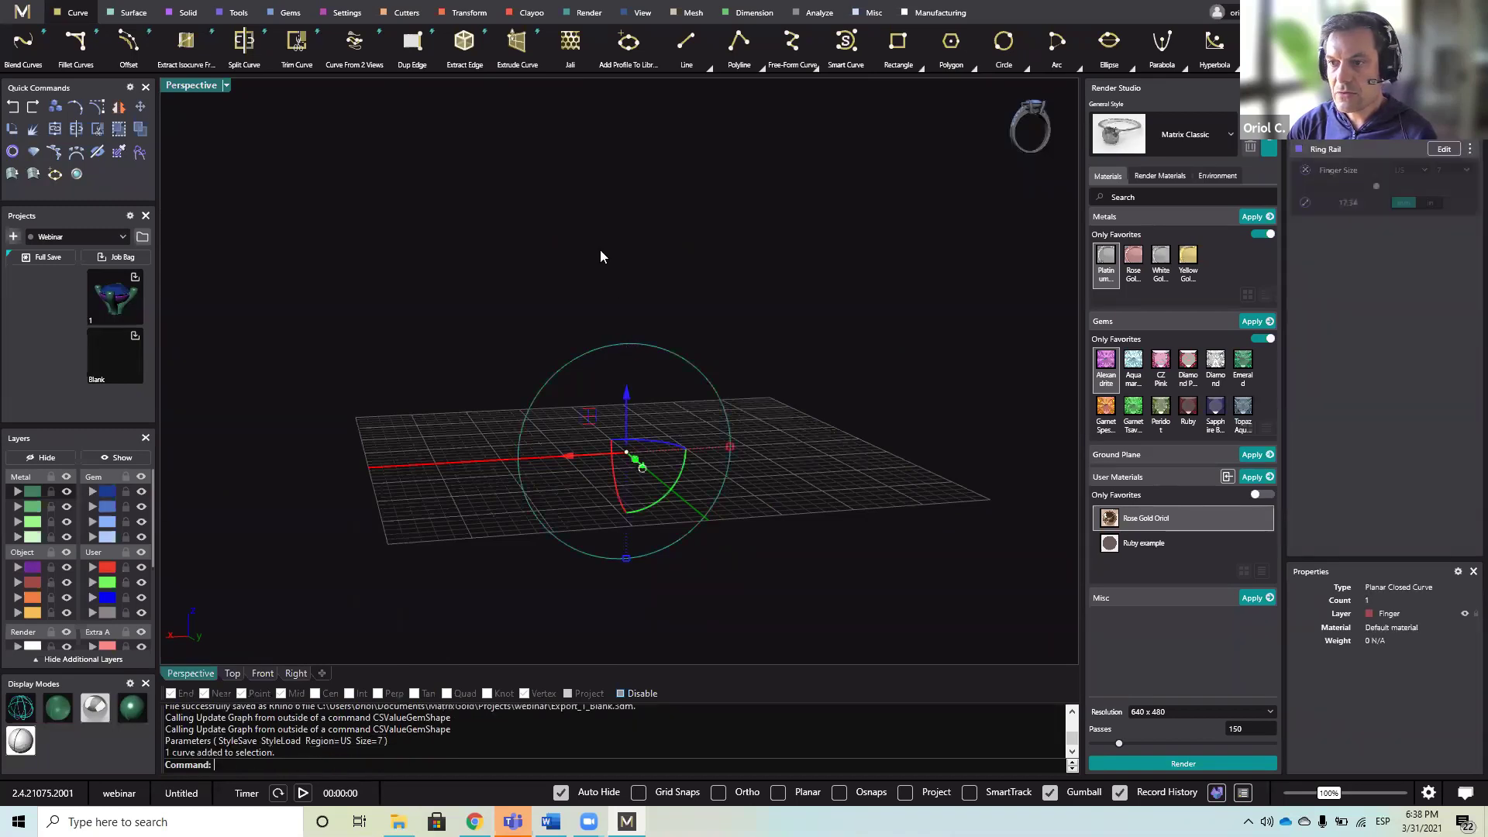
{"action": "left_click", "coordinate": [290, 13]}
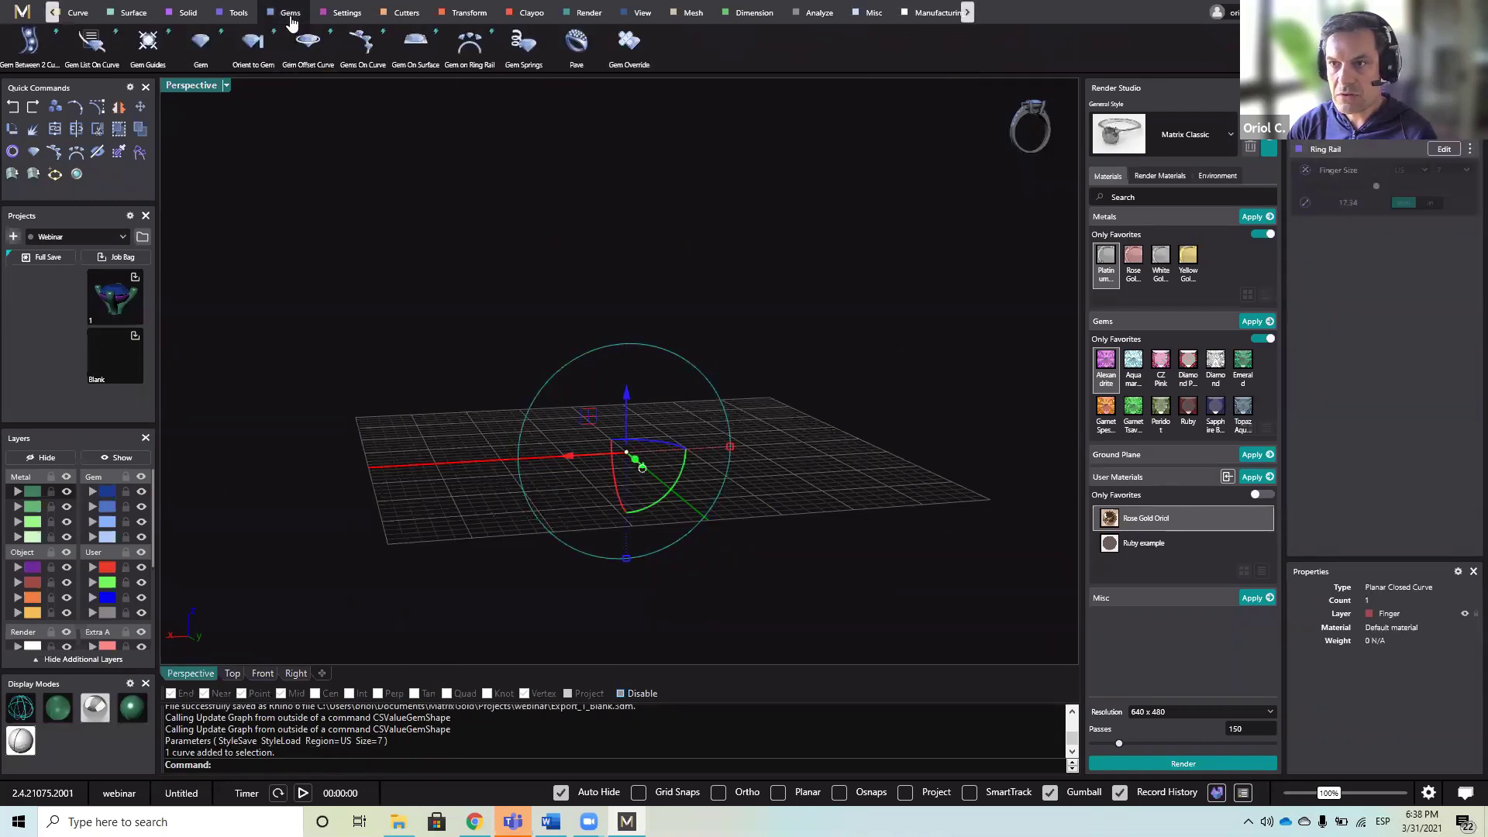
{"action": "left_click", "coordinate": [469, 47]}
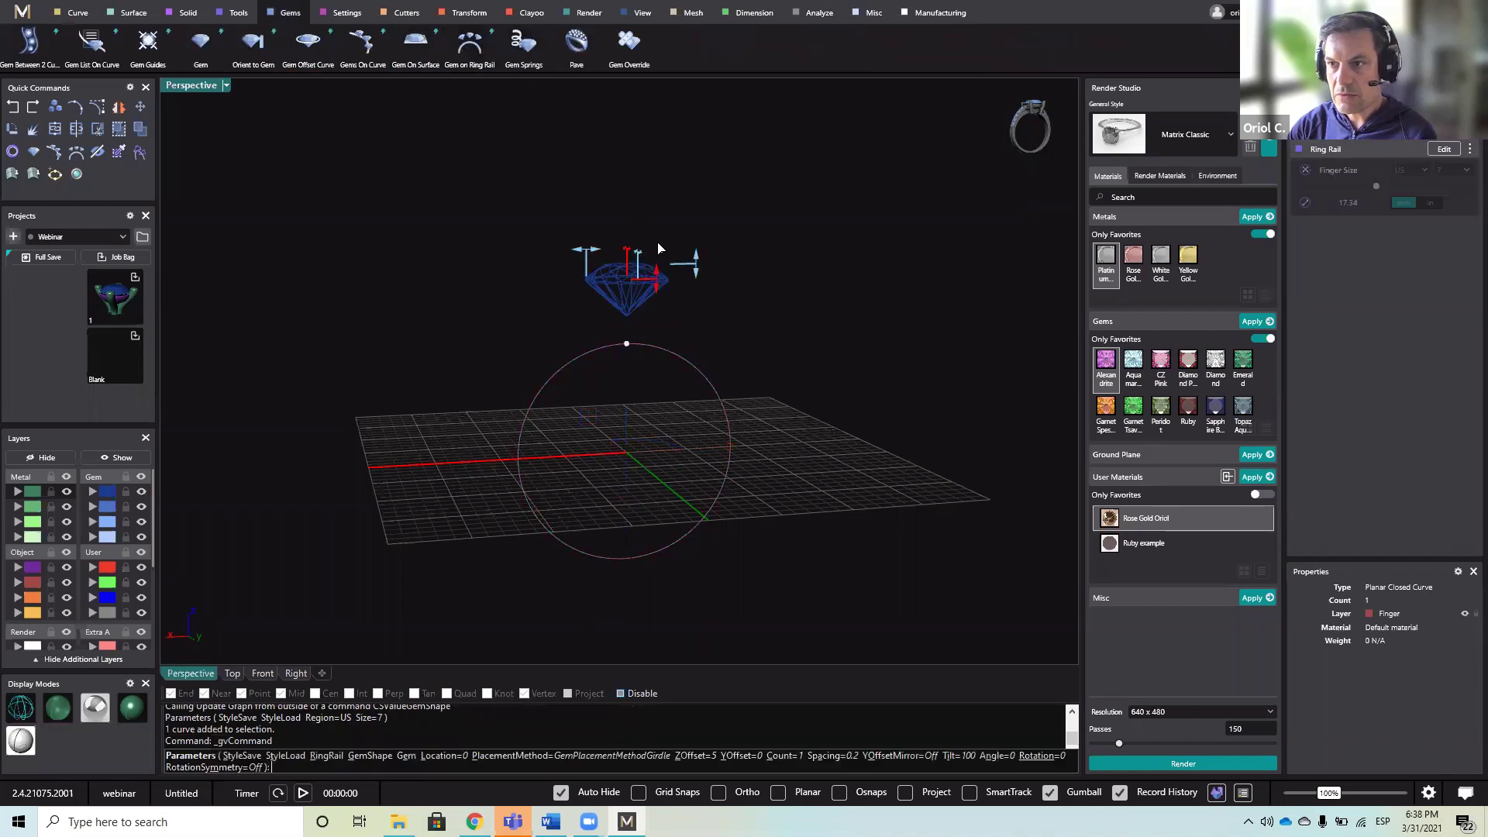
{"action": "scroll", "coordinate": [728, 271], "scroll_direction": "up", "scroll_amount": 3}
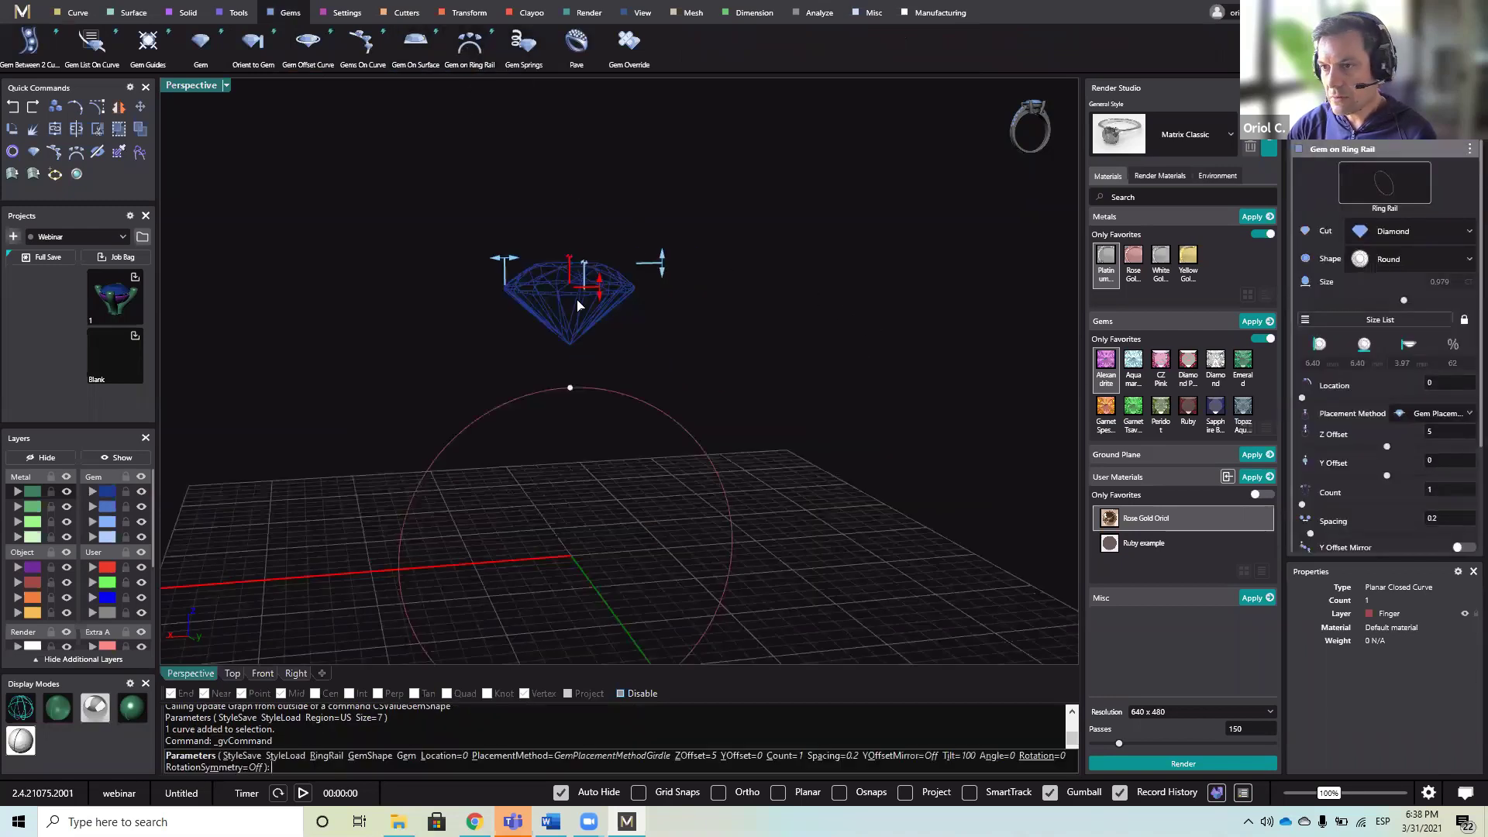
{"action": "left_click_drag", "start_coordinate": [599, 303], "coordinate": [602, 338]}
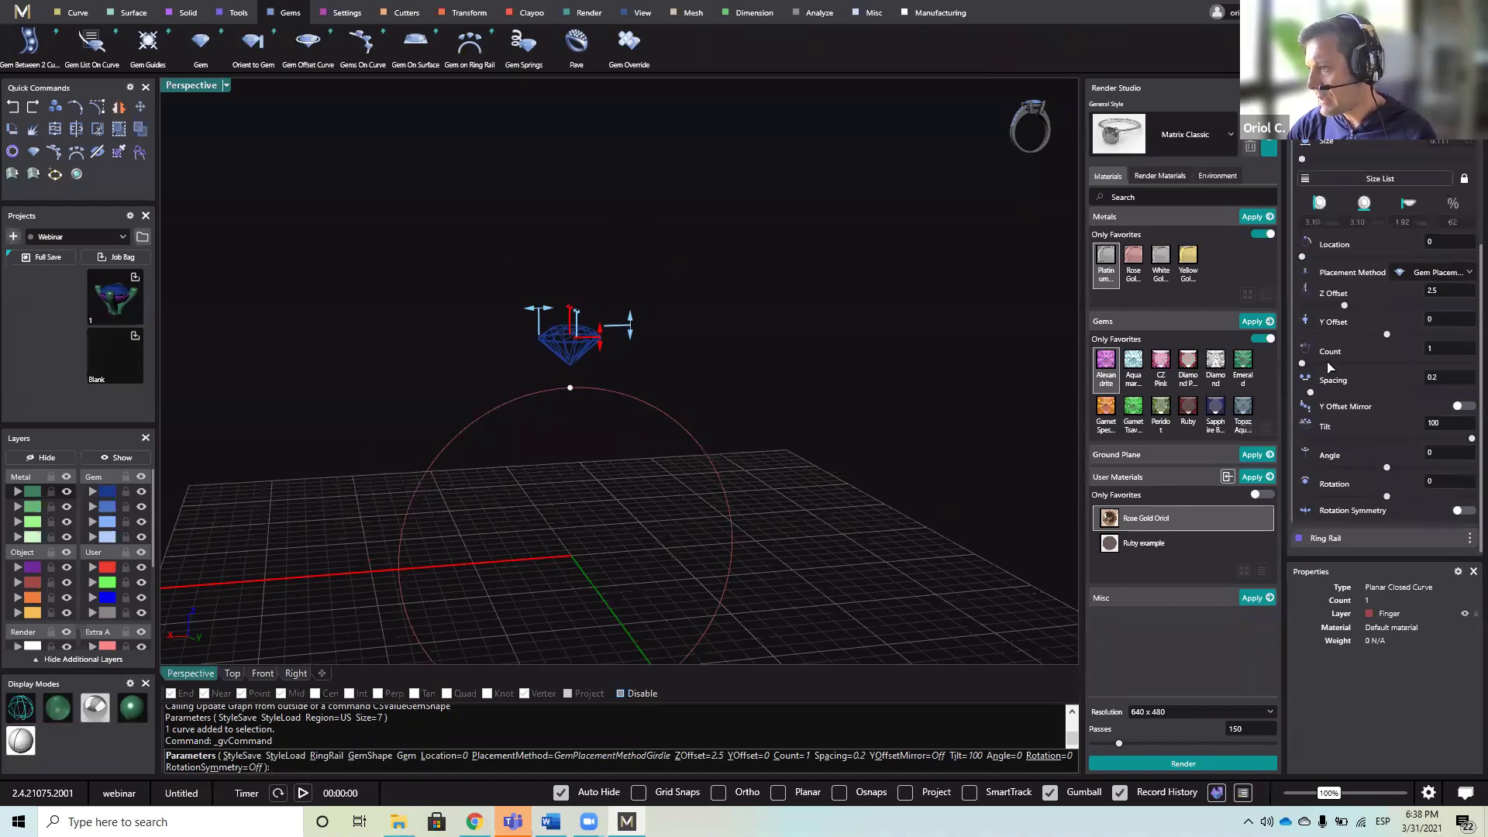
- Set the gem count on the ring rail to 7 and finish the gem row
{"action": "left_click_drag", "start_coordinate": [1304, 368], "coordinate": [1434, 384]}
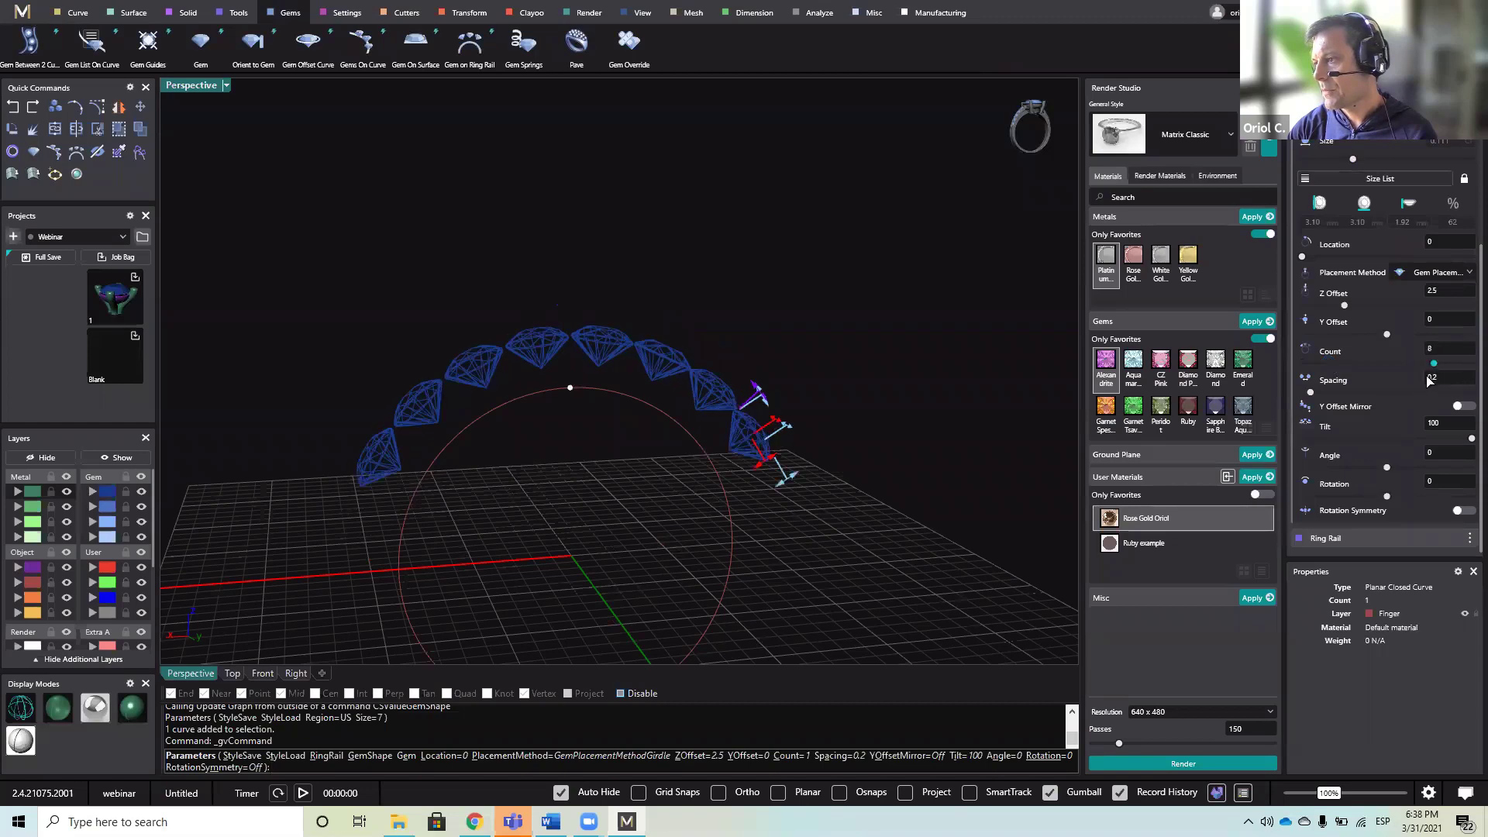
{"action": "right_click_drag", "start_coordinate": [859, 492], "coordinate": [822, 411]}
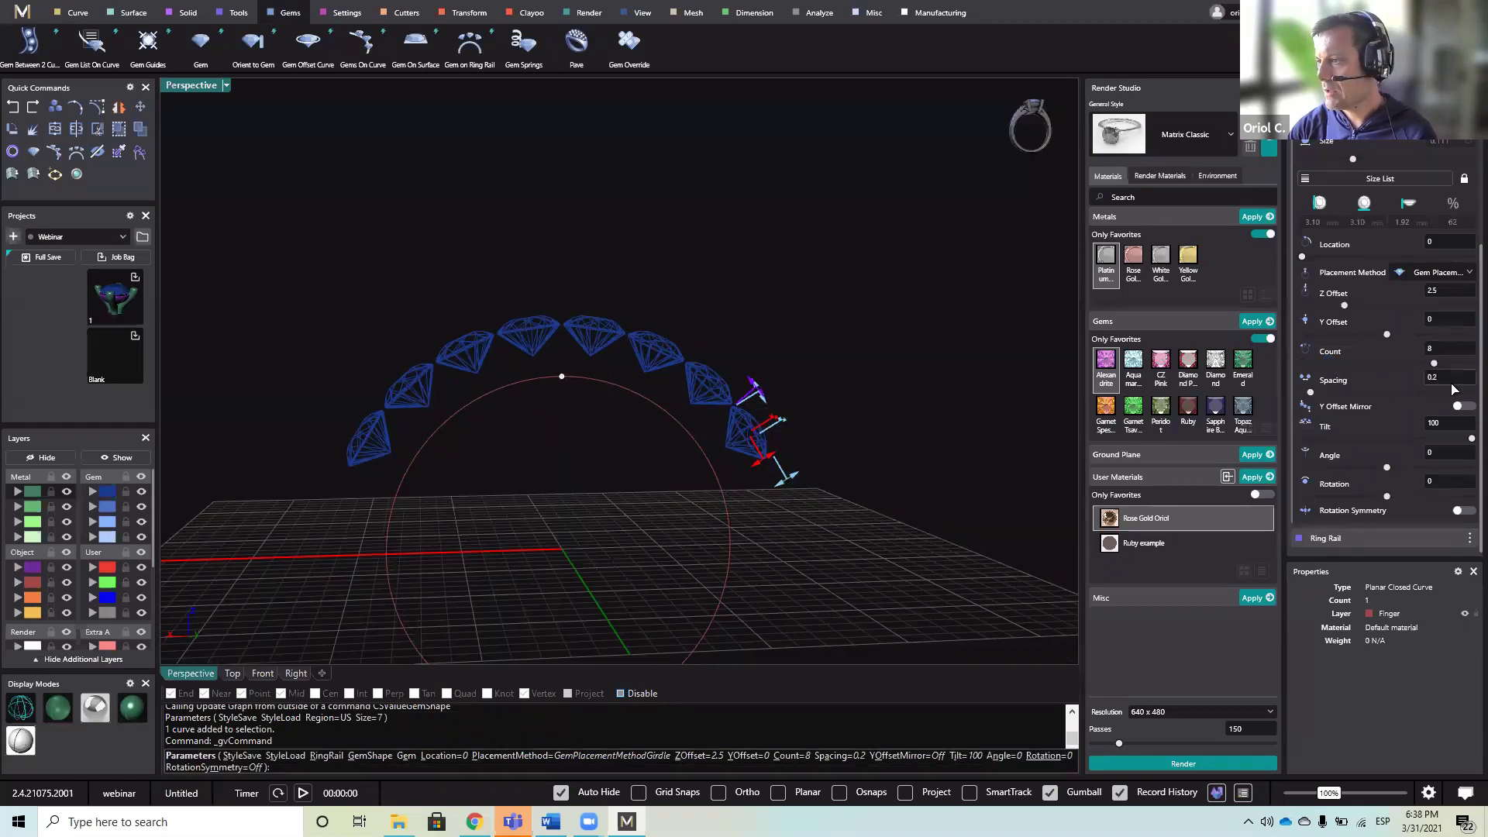
{"action": "left_click_drag", "start_coordinate": [1436, 364], "coordinate": [1425, 367]}
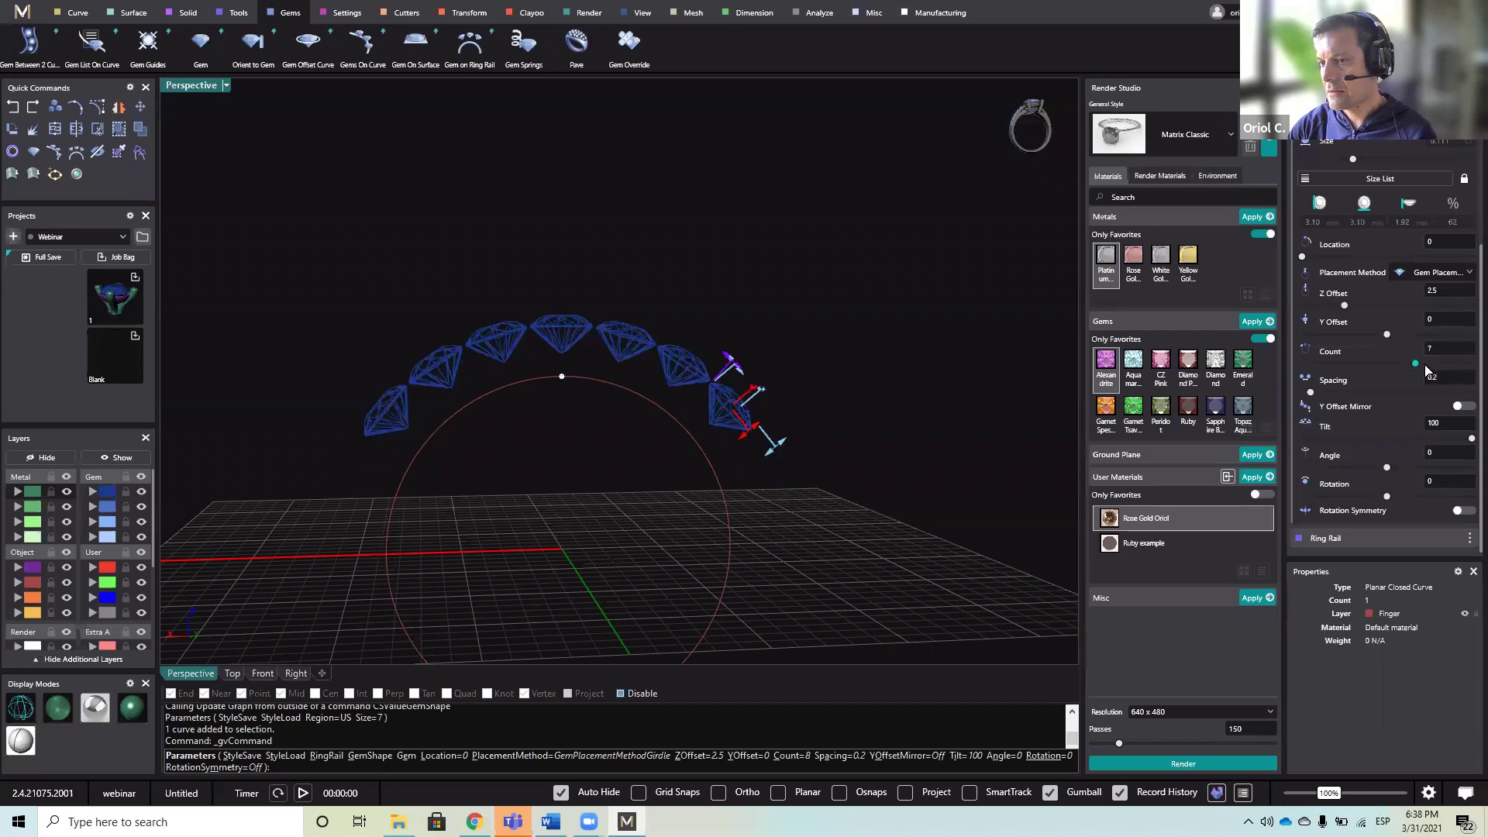
{"action": "right_click", "coordinate": [574, 491]}
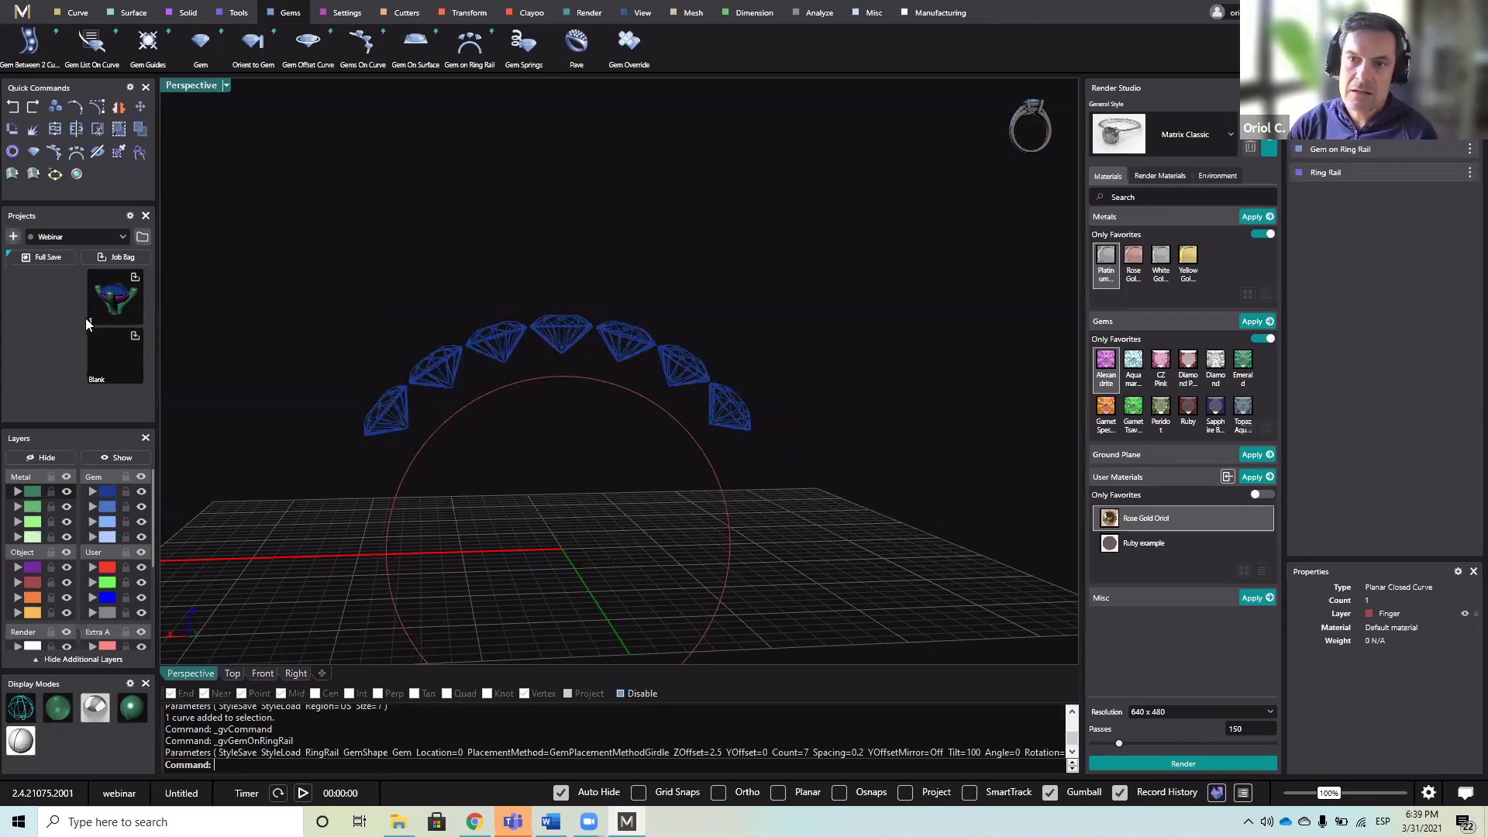
- Import the saved prong head part 1 from the Webinar project into the current file
{"action": "right_click", "coordinate": [120, 295]}
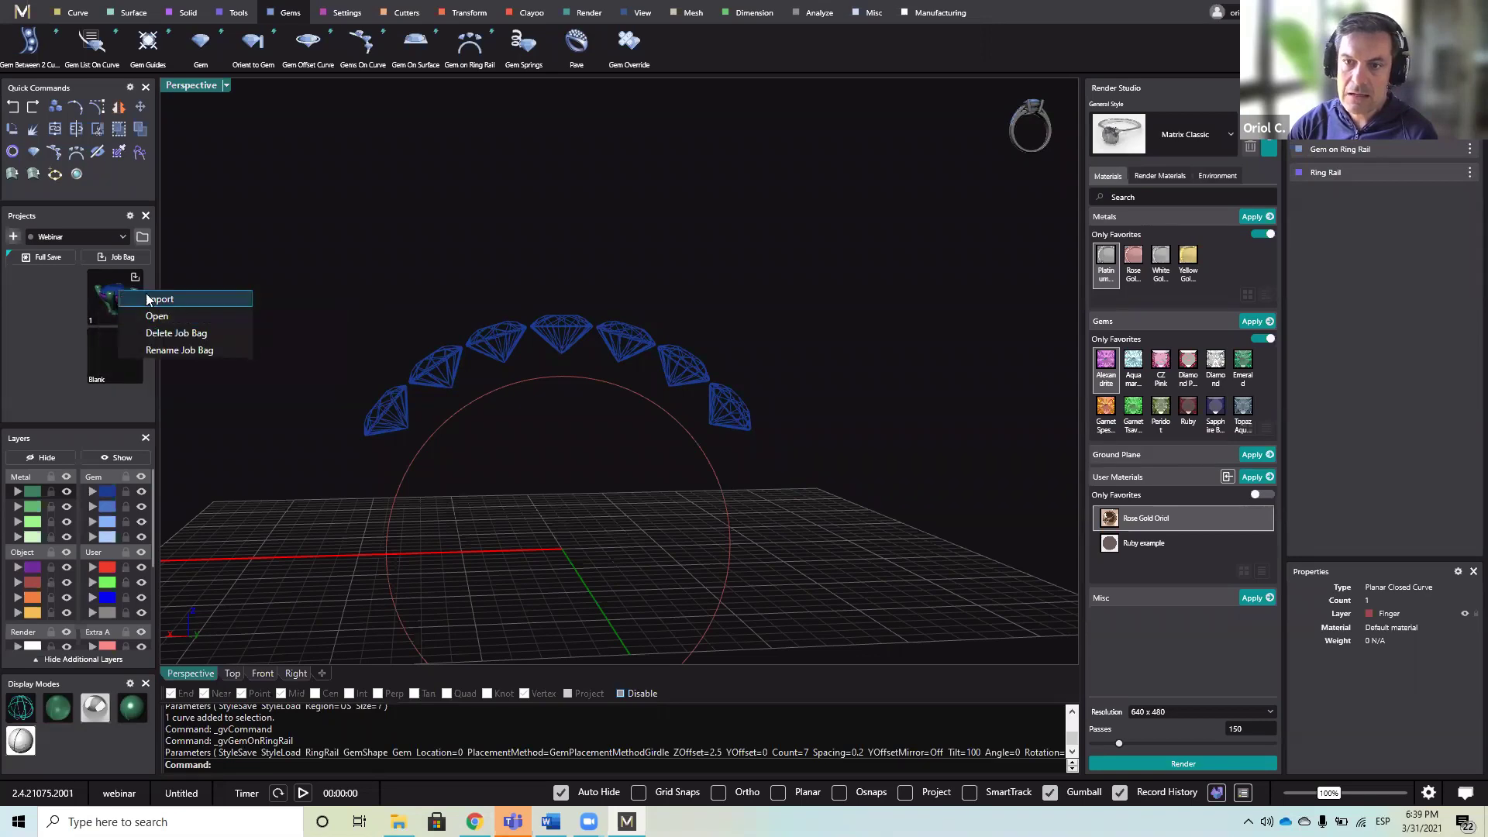
{"action": "left_click", "coordinate": [151, 300]}
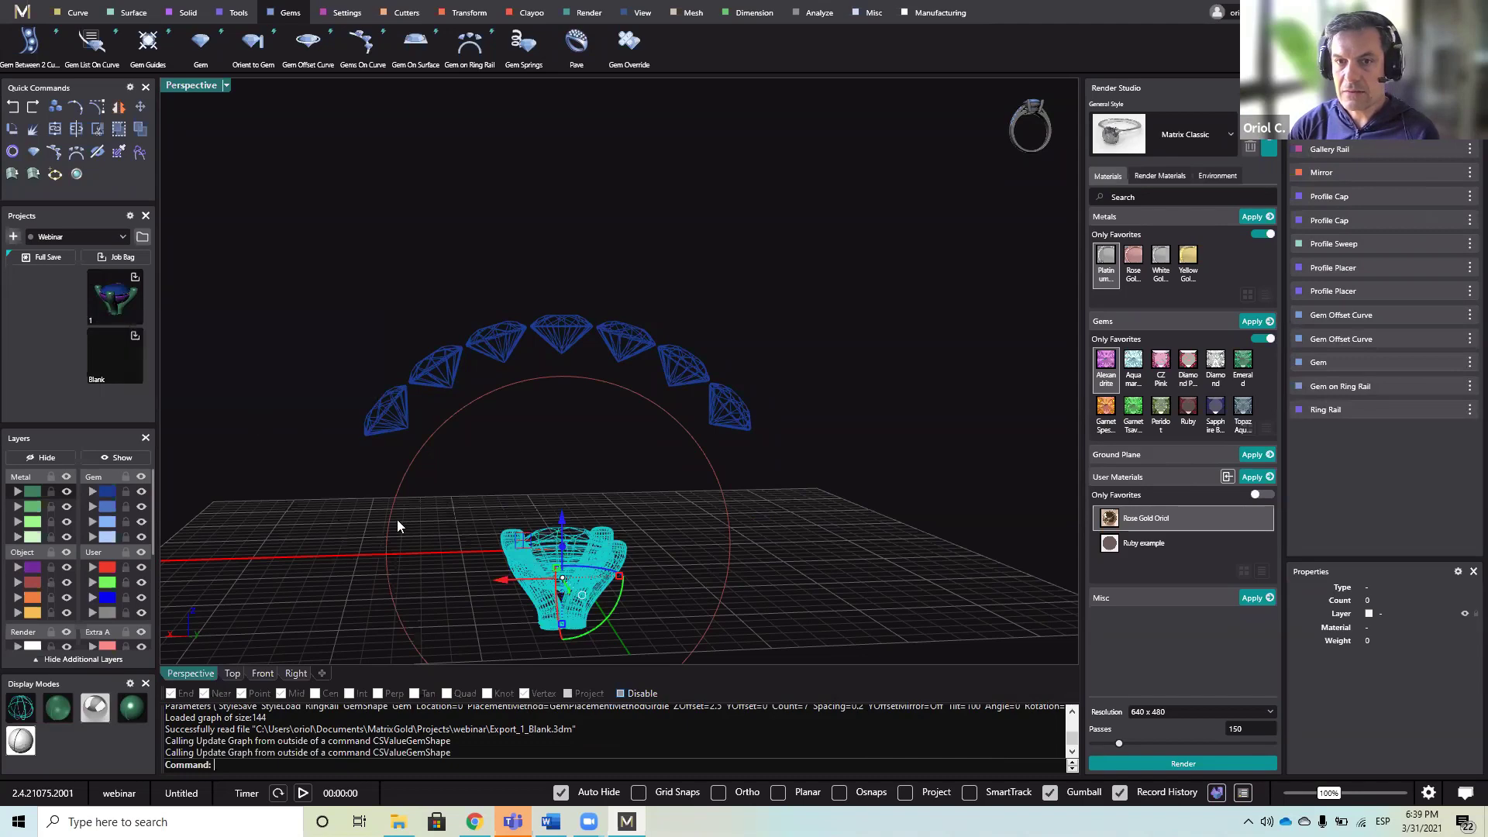
{"action": "right_click_drag", "start_coordinate": [463, 556], "coordinate": [506, 244]}
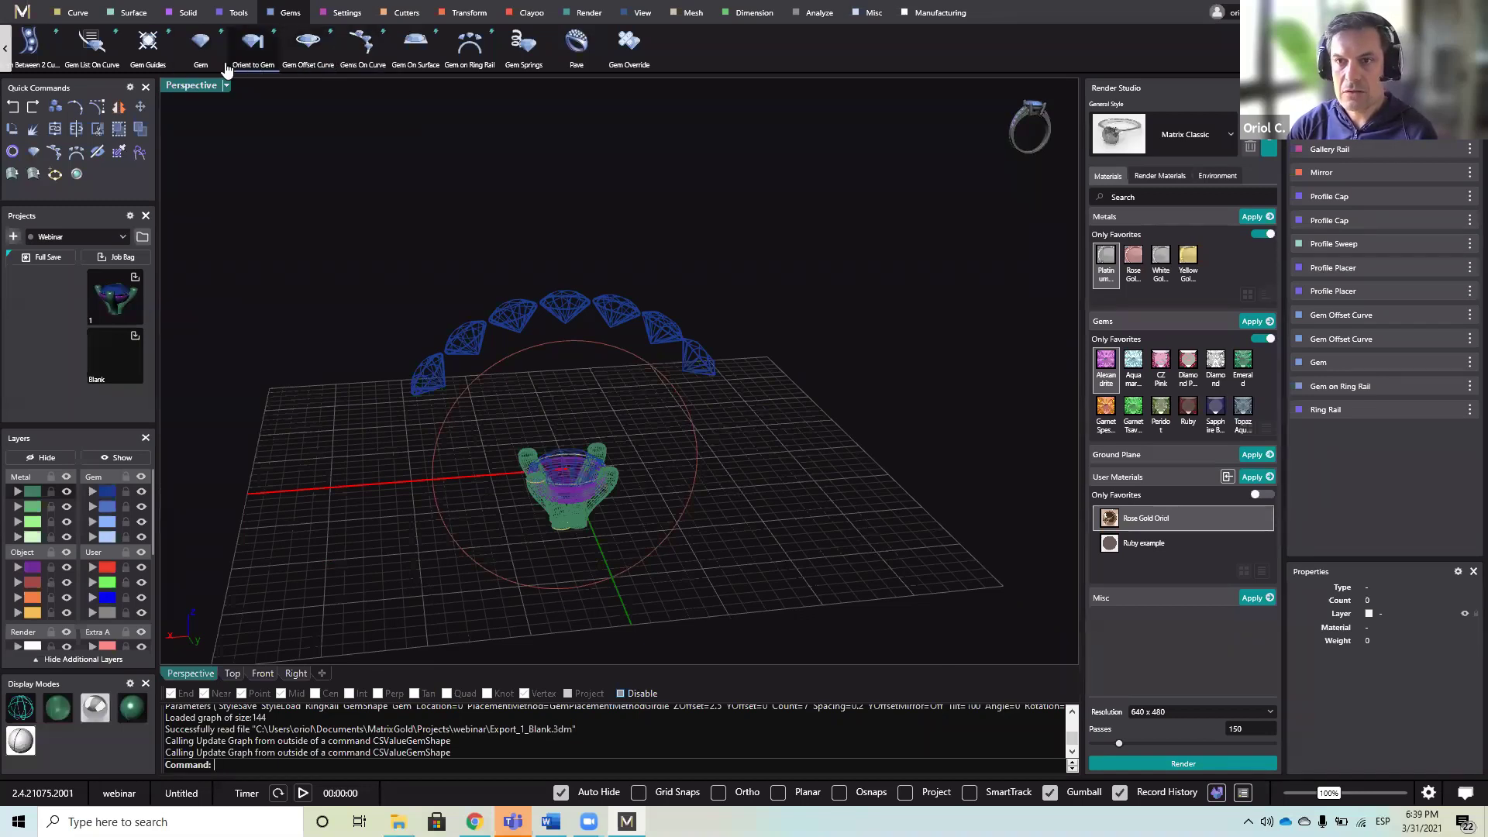
- Start Orient to Gem with the imported head's gem as base and its gallery rail and prongs as the objects to orient
{"action": "left_click", "coordinate": [248, 54]}
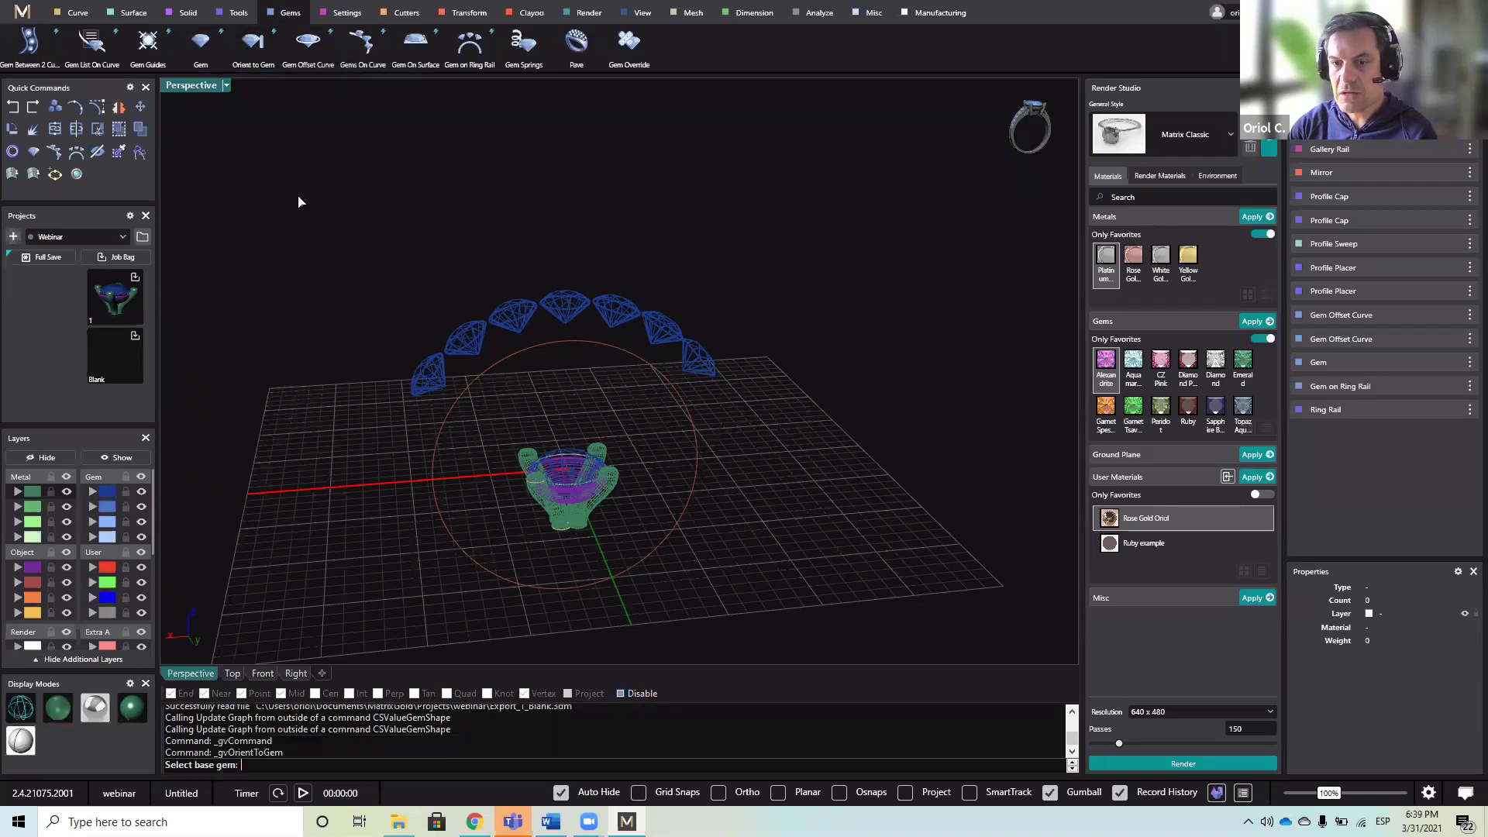
{"action": "left_click", "coordinate": [583, 454]}
{"action": "scroll", "coordinate": [583, 454], "scroll_direction": "up", "scroll_amount": 5}
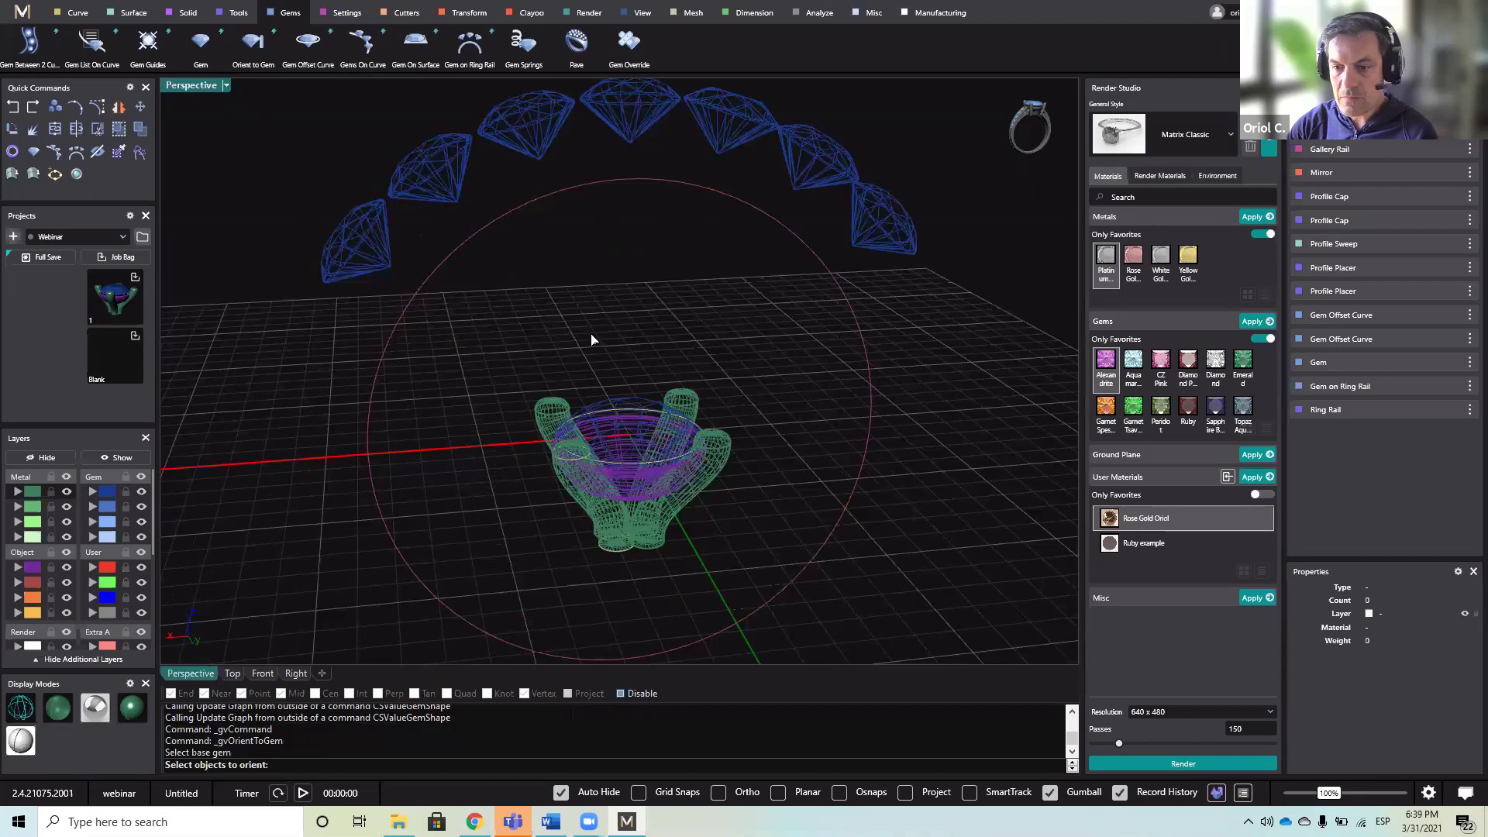
{"action": "right_click_drag", "start_coordinate": [591, 336], "coordinate": [670, 471]}
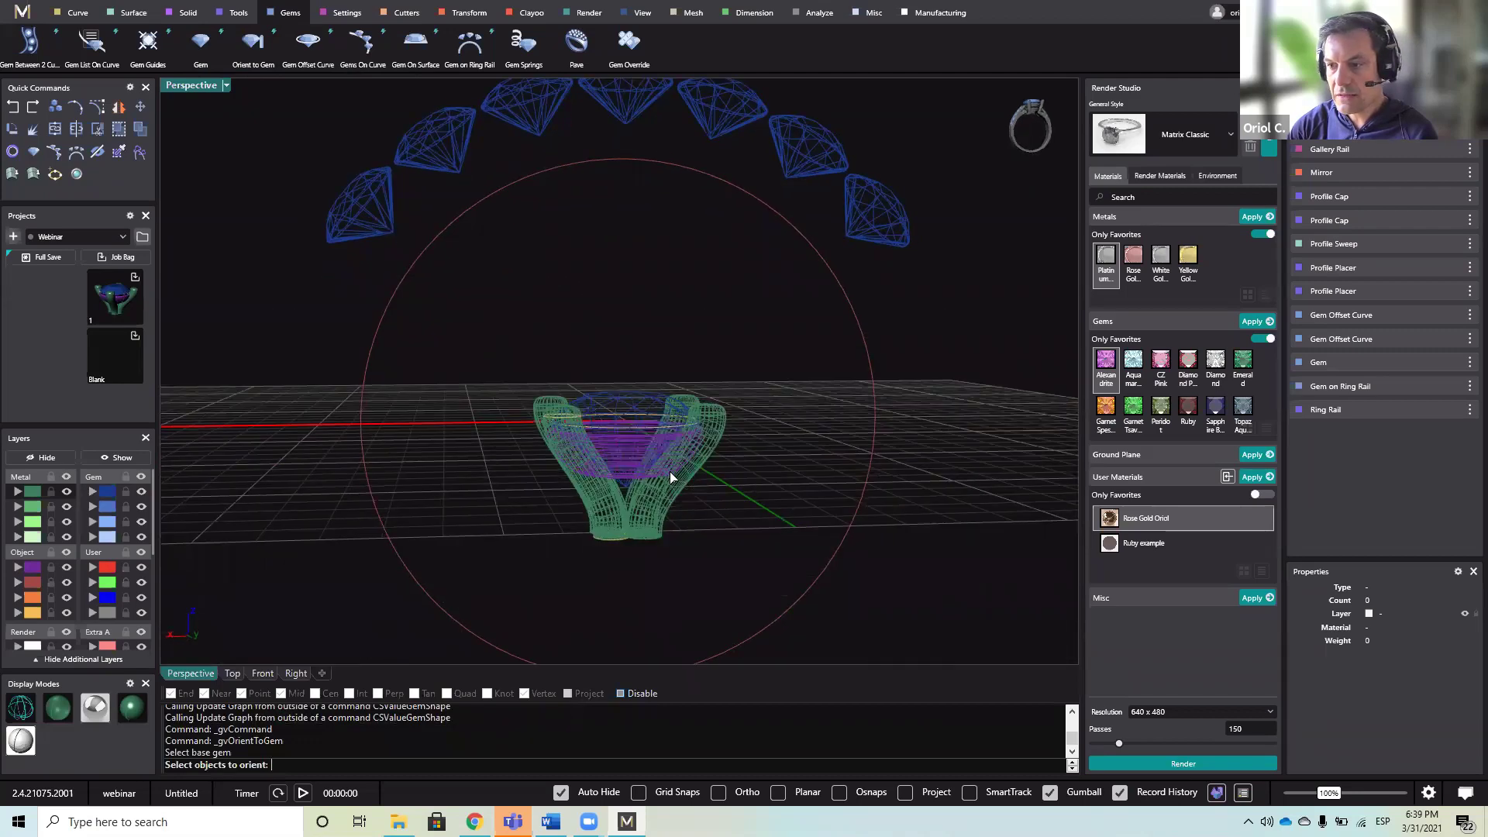
{"action": "left_click", "coordinate": [39, 572]}
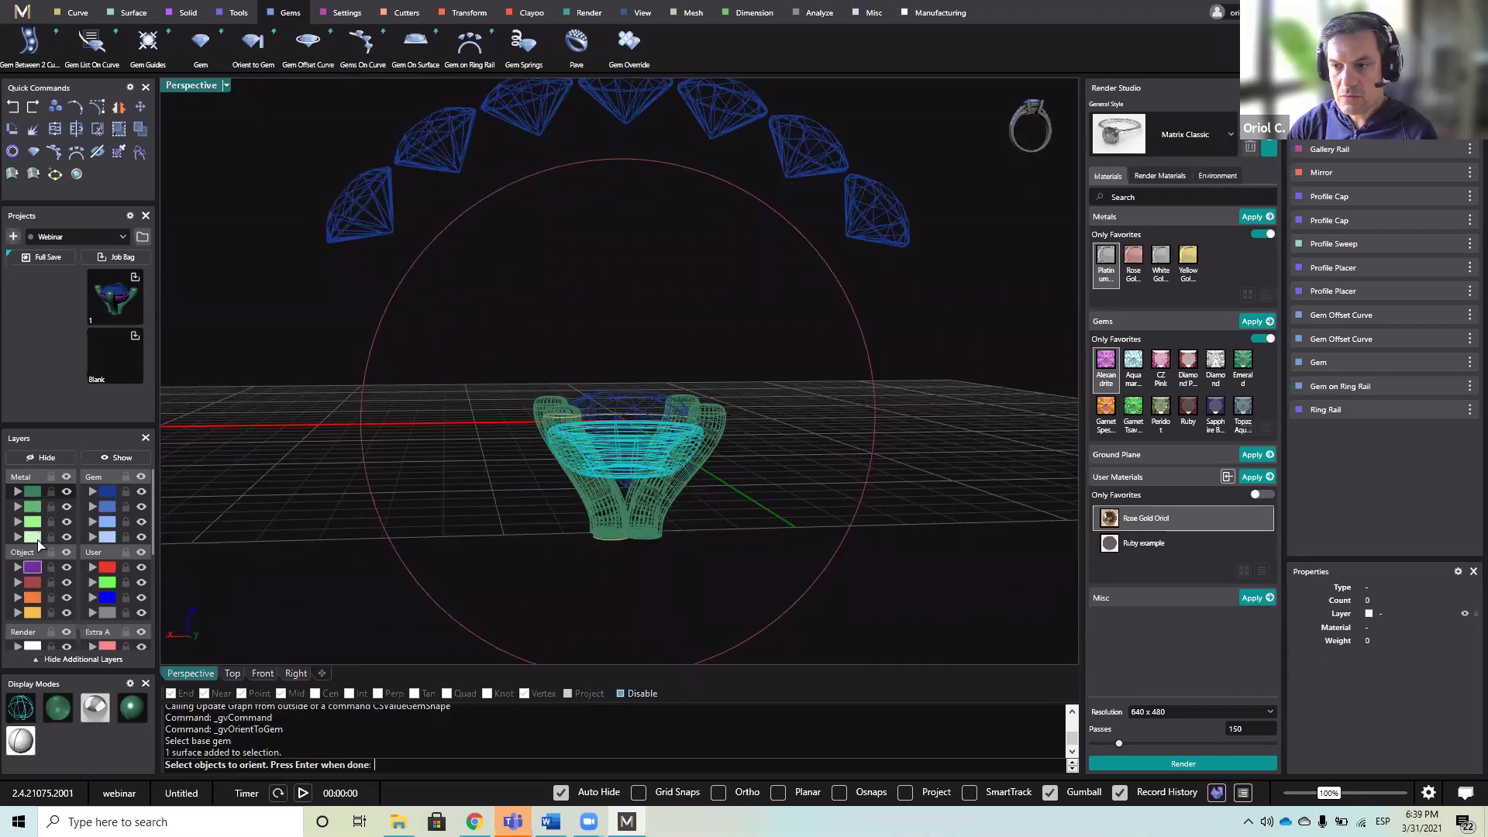
{"action": "left_click", "coordinate": [35, 495]}
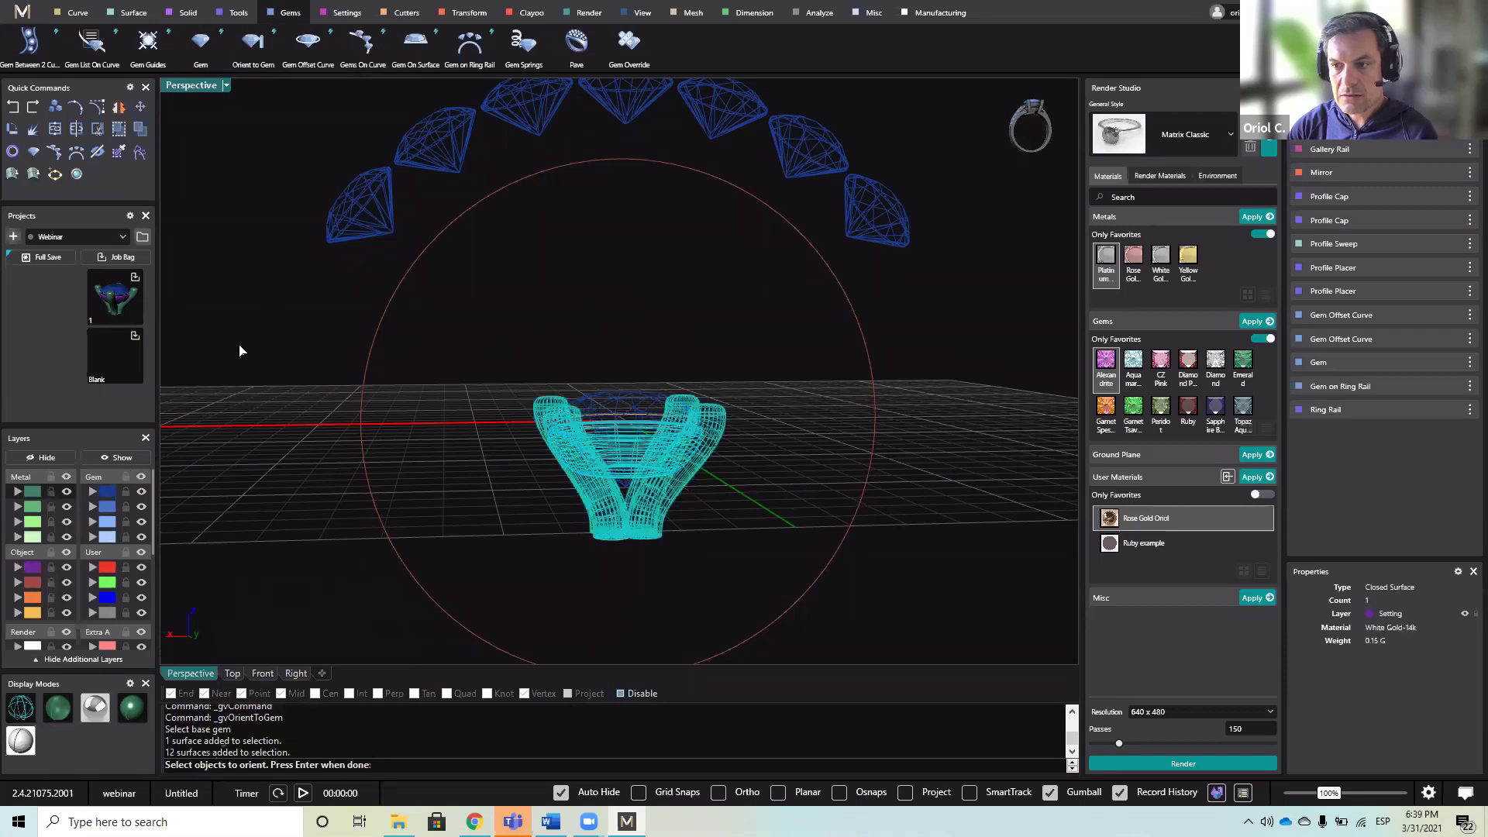
{"action": "key", "text": "Return"}
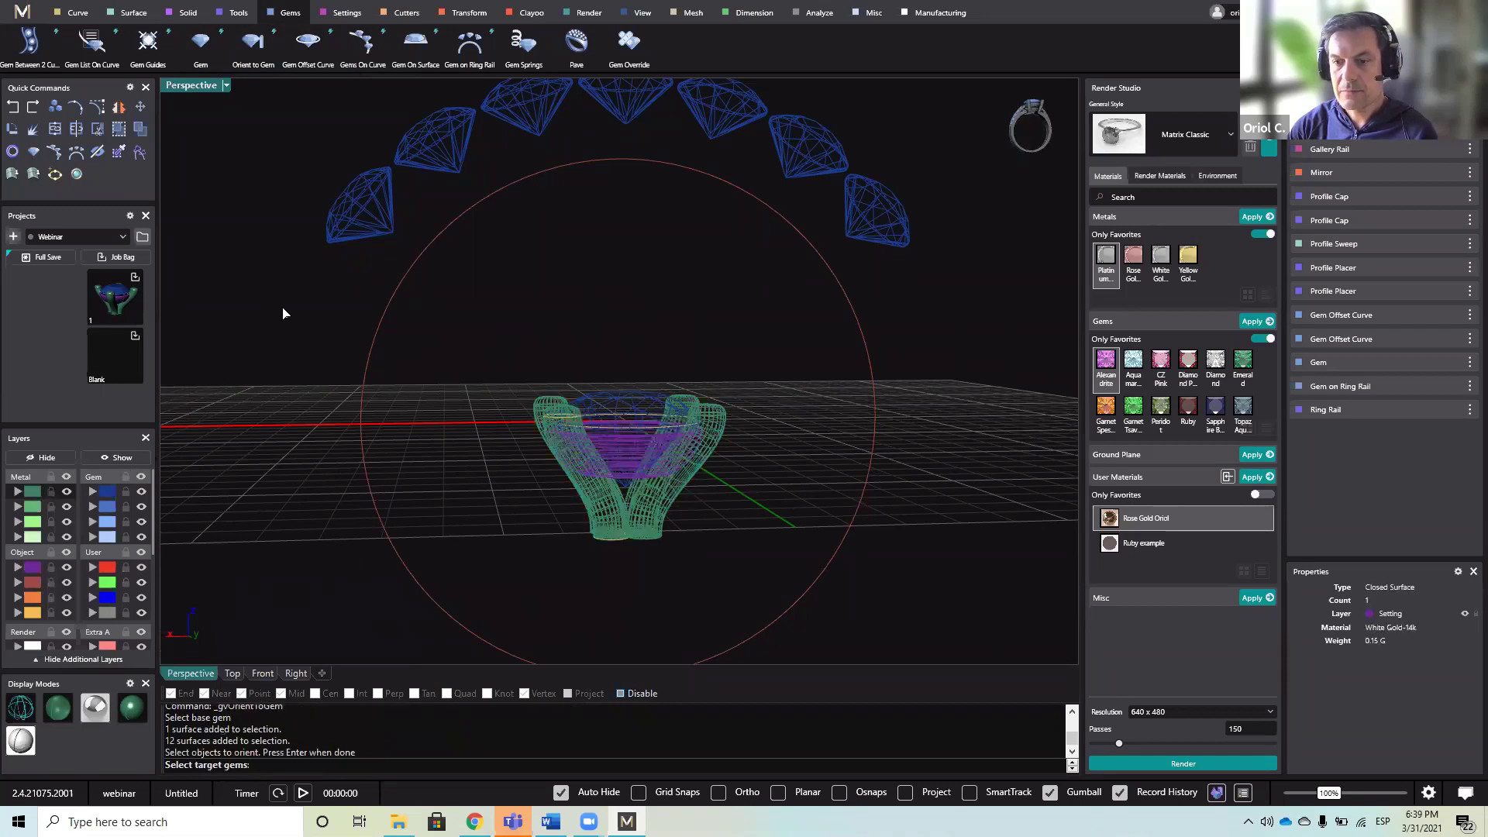
- Pick all seven gems along the ring rail as targets and apply the head to them
{"action": "left_click", "coordinate": [371, 196]}
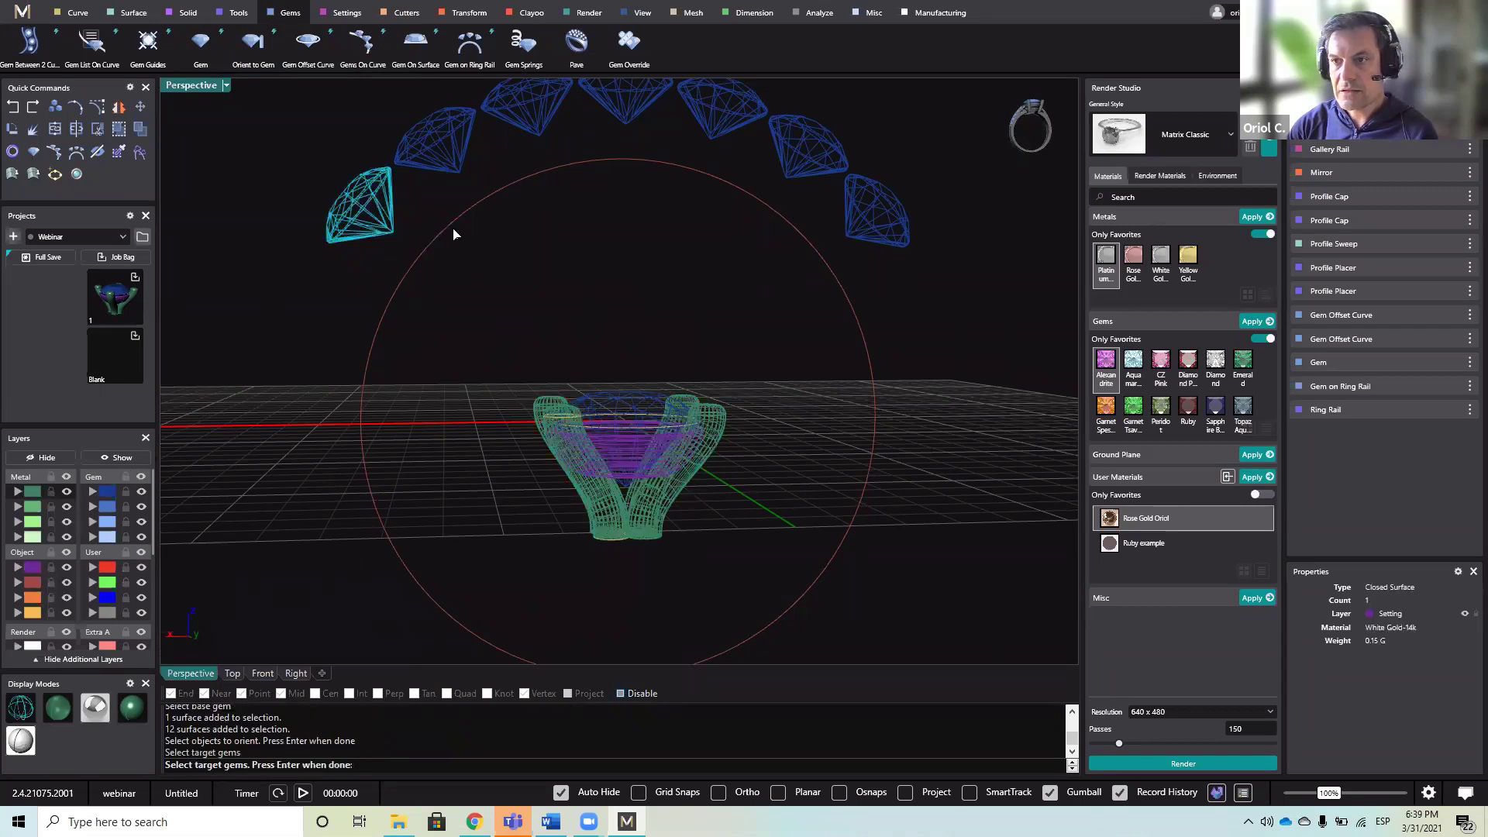
{"action": "scroll", "coordinate": [454, 234], "scroll_direction": "down", "scroll_amount": 3}
{"action": "left_click", "coordinate": [456, 173]}
{"action": "left_click", "coordinate": [526, 153]}
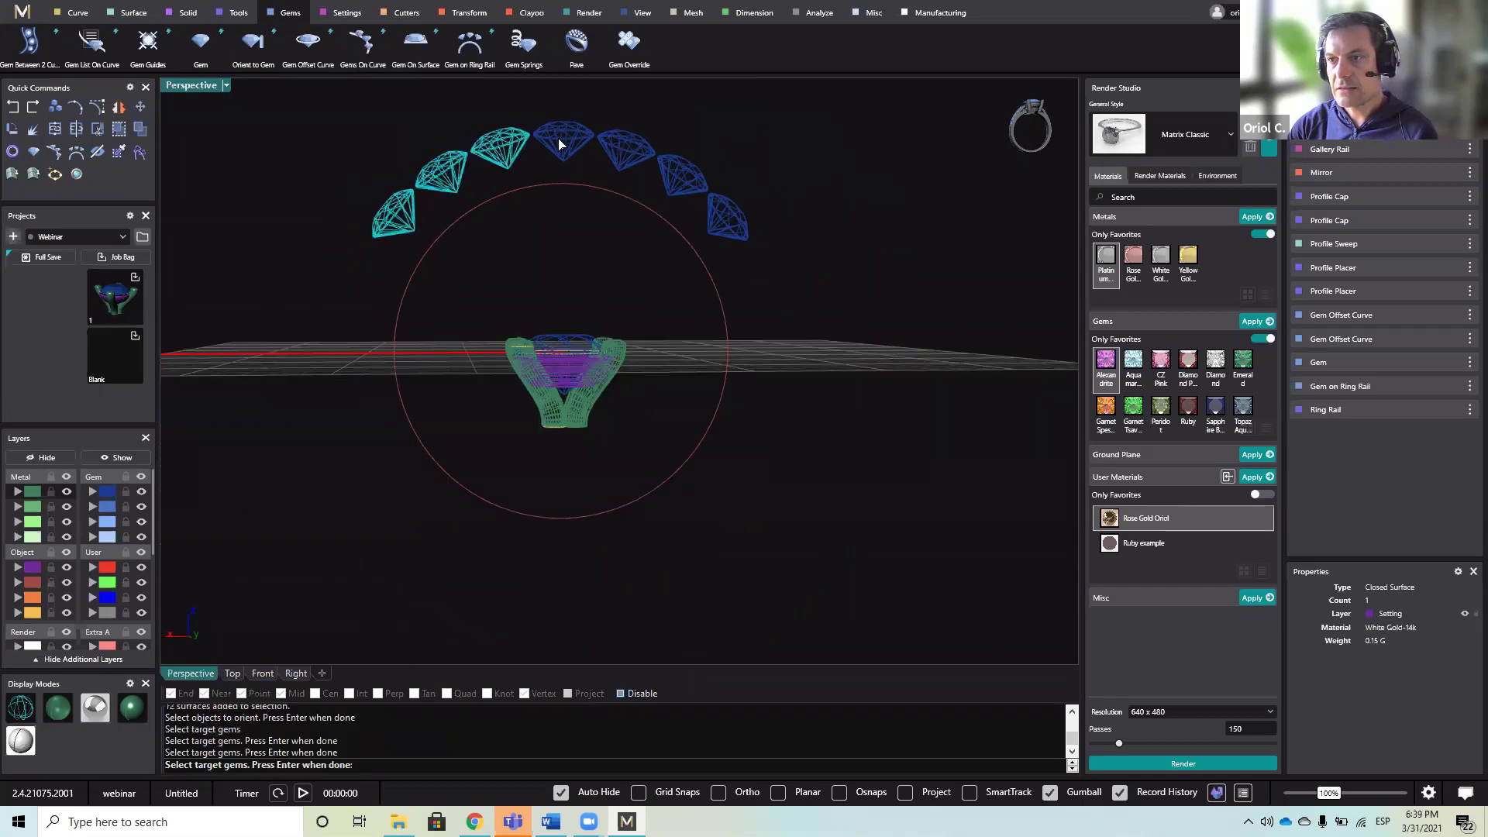
{"action": "left_click", "coordinate": [562, 143]}
{"action": "left_click", "coordinate": [628, 152]}
{"action": "left_click", "coordinate": [673, 183]}
{"action": "left_click", "coordinate": [741, 234]}
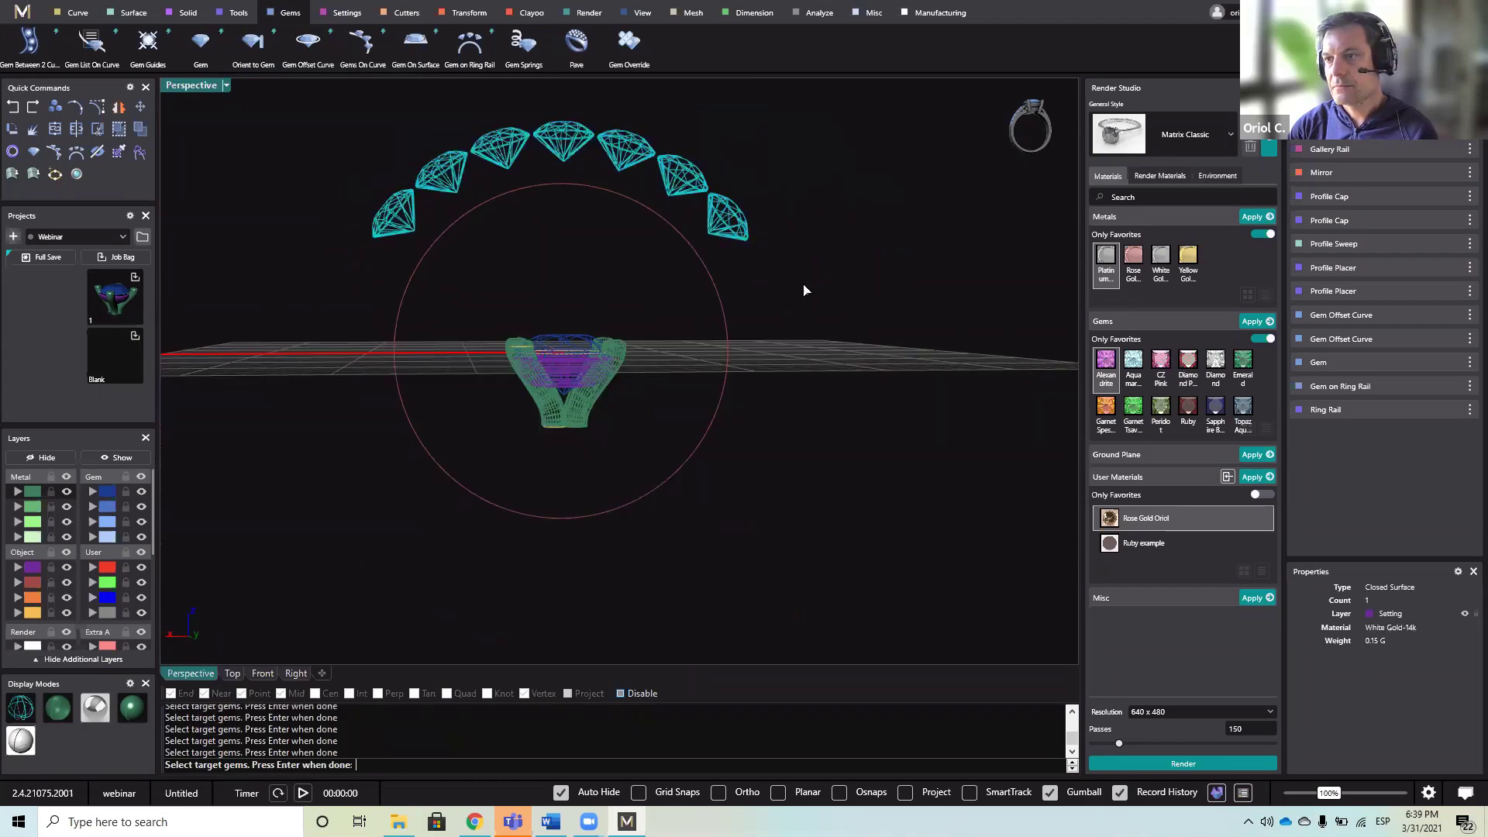
{"action": "key", "text": "Return"}
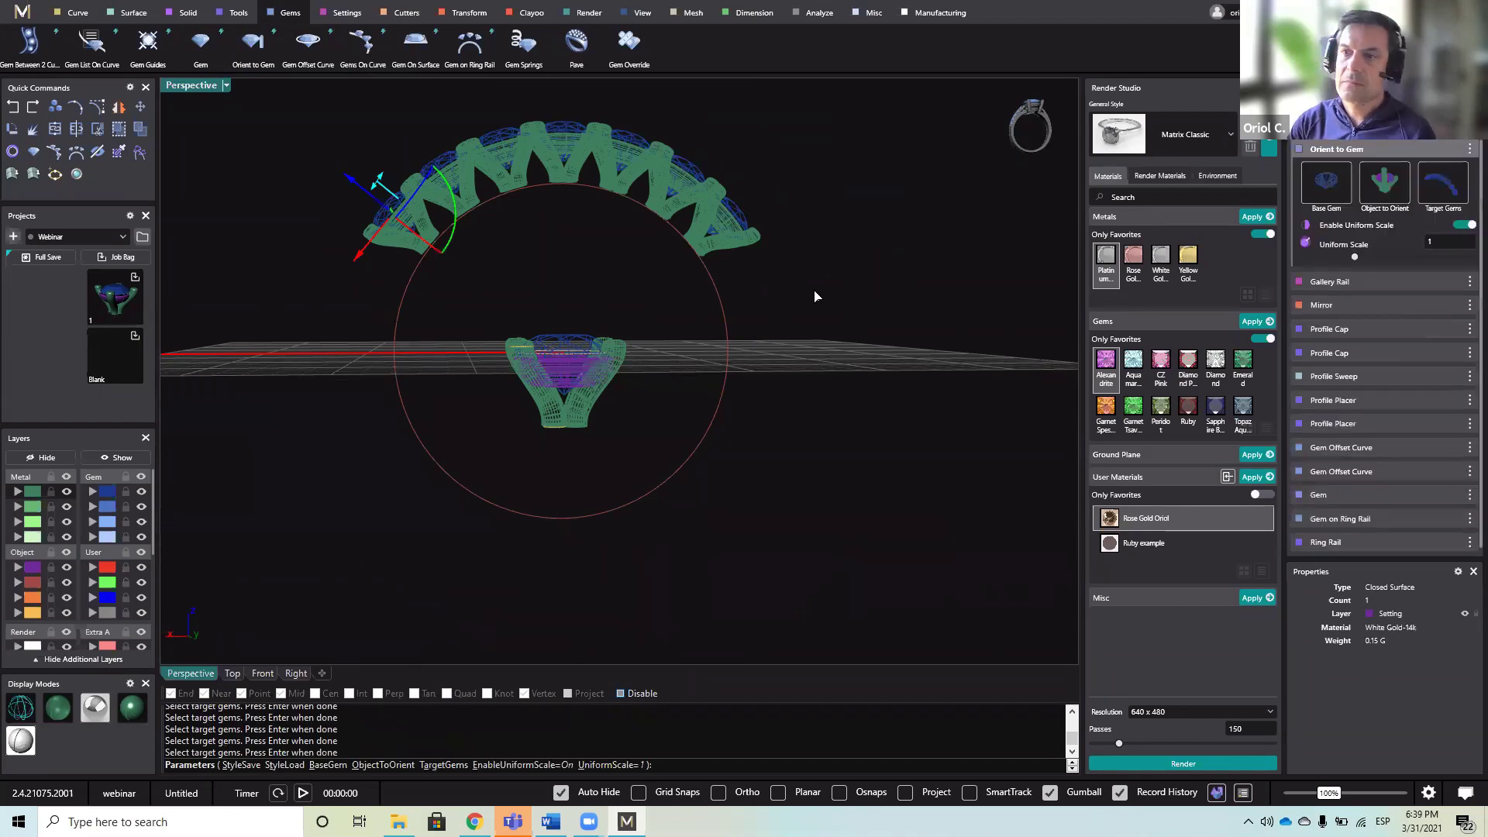
- Show the model shaded and accept the oriented heads with uniform scale enabled at 1
{"action": "right_click_drag", "start_coordinate": [658, 279], "coordinate": [780, 364]}
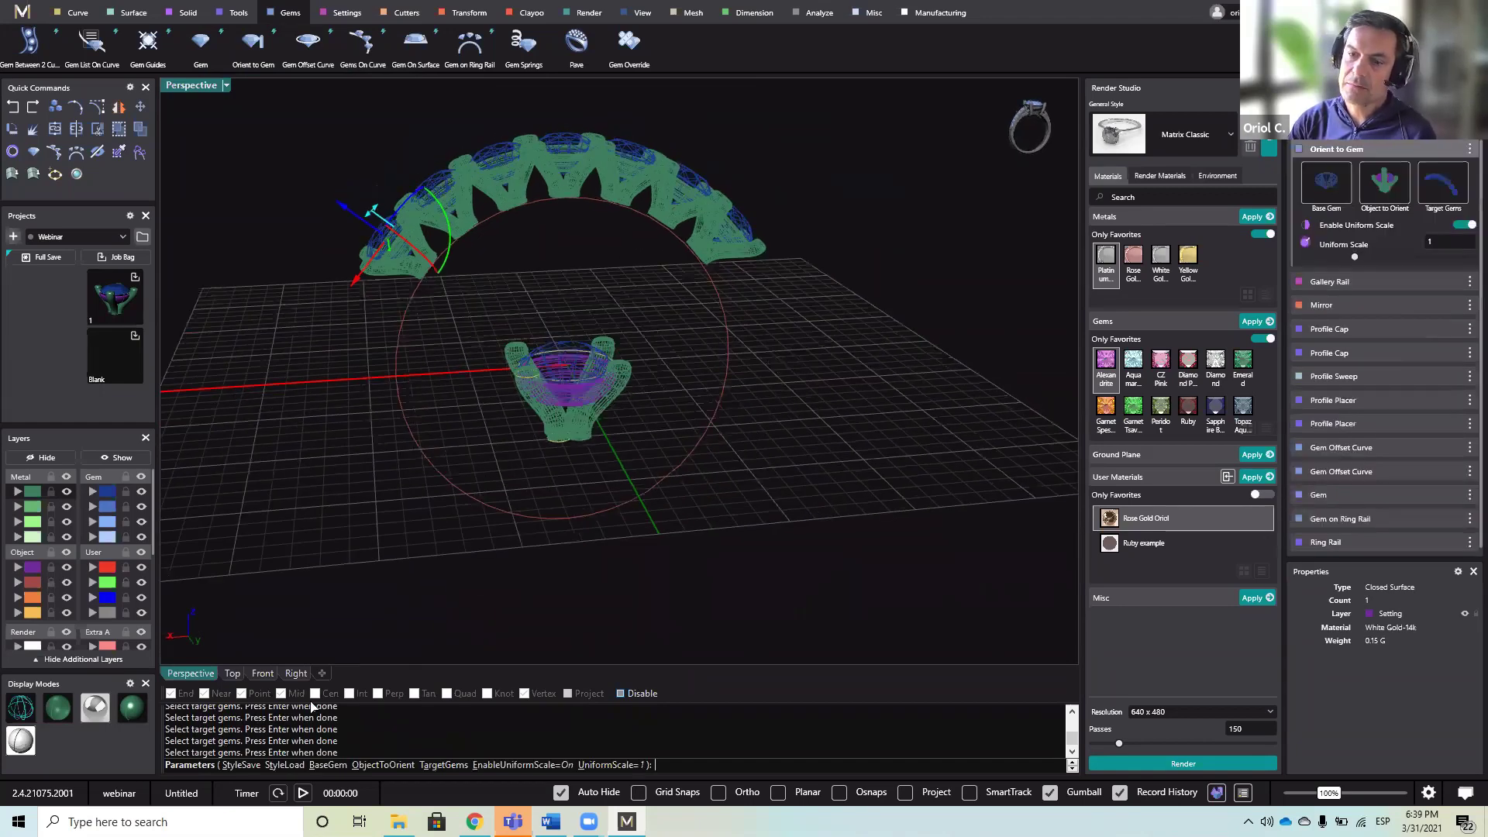
{"action": "left_click", "coordinate": [55, 709]}
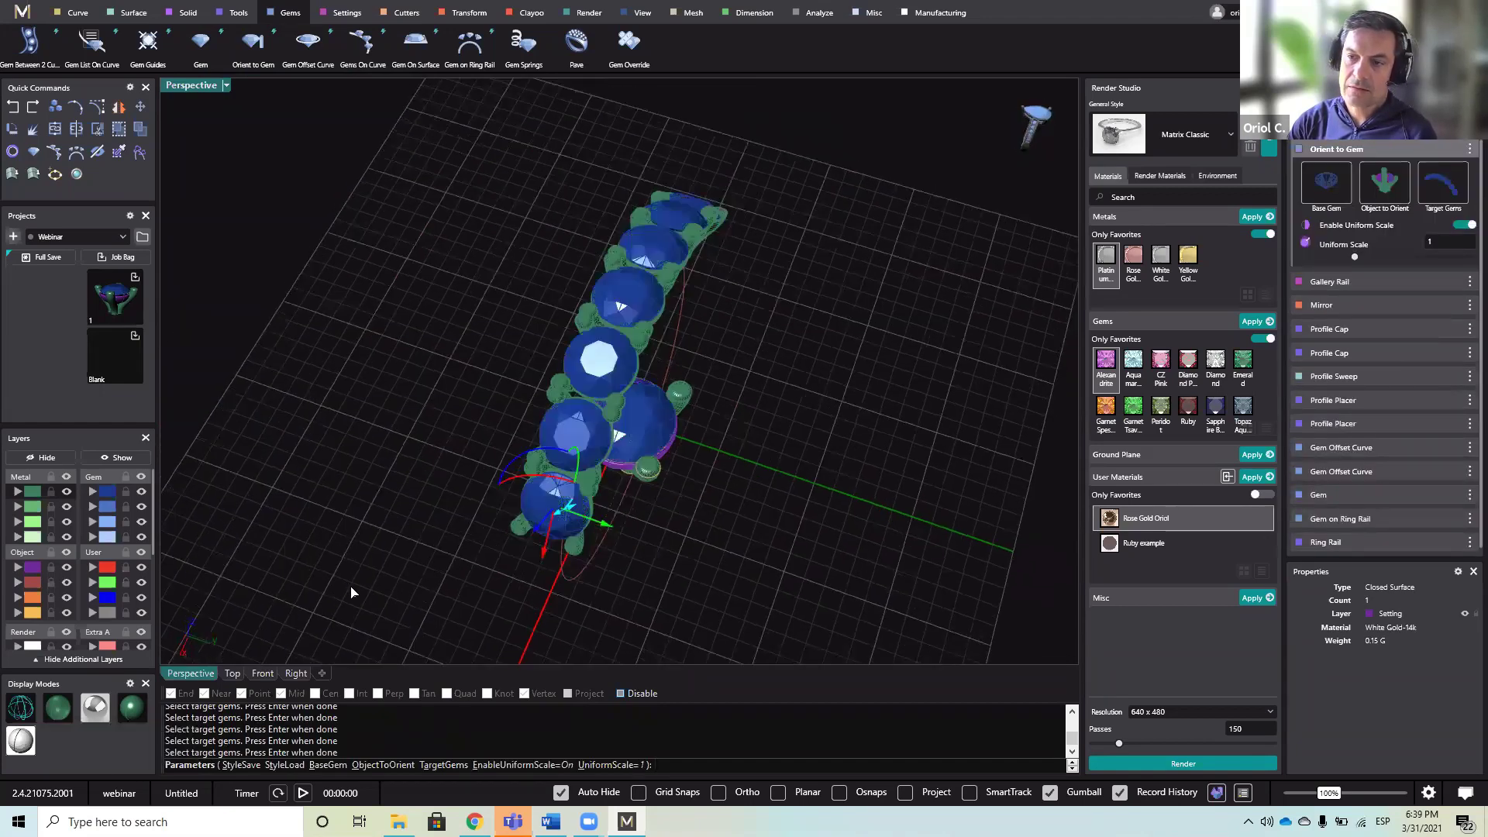
{"action": "mouse_move", "coordinate": [349, 591]}
{"action": "right_mouse_down"}
{"action": "mouse_move", "coordinate": [526, 317]}
{"action": "mouse_move", "coordinate": [589, 251]}
{"action": "mouse_move", "coordinate": [597, 206]}
{"action": "mouse_move", "coordinate": [641, 322]}
{"action": "mouse_move", "coordinate": [629, 242]}
{"action": "mouse_move", "coordinate": [601, 203]}
{"action": "mouse_move", "coordinate": [634, 234]}
{"action": "mouse_move", "coordinate": [631, 282]}
{"action": "mouse_move", "coordinate": [900, 396]}
{"action": "right_mouse_up"}
{"action": "right_click", "coordinate": [900, 395]}
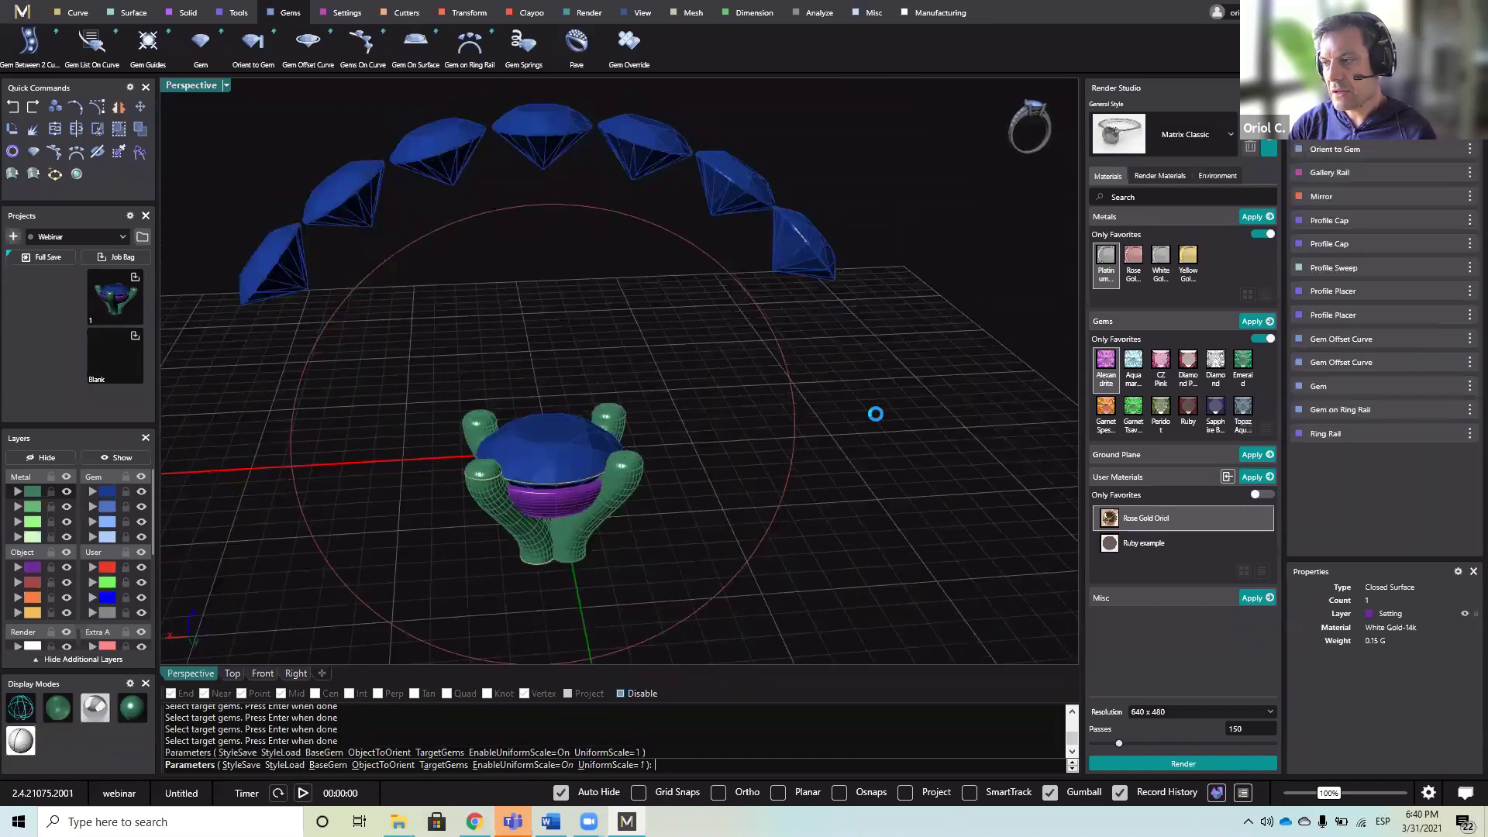
- Set the girdle spacing of the source head's lower gem offset curve to -1 mm
{"action": "right_click_drag", "start_coordinate": [759, 385], "coordinate": [754, 335]}
{"action": "right_click_drag", "start_coordinate": [381, 238], "coordinate": [457, 267]}
{"action": "right_click_drag", "start_coordinate": [383, 307], "coordinate": [376, 291]}
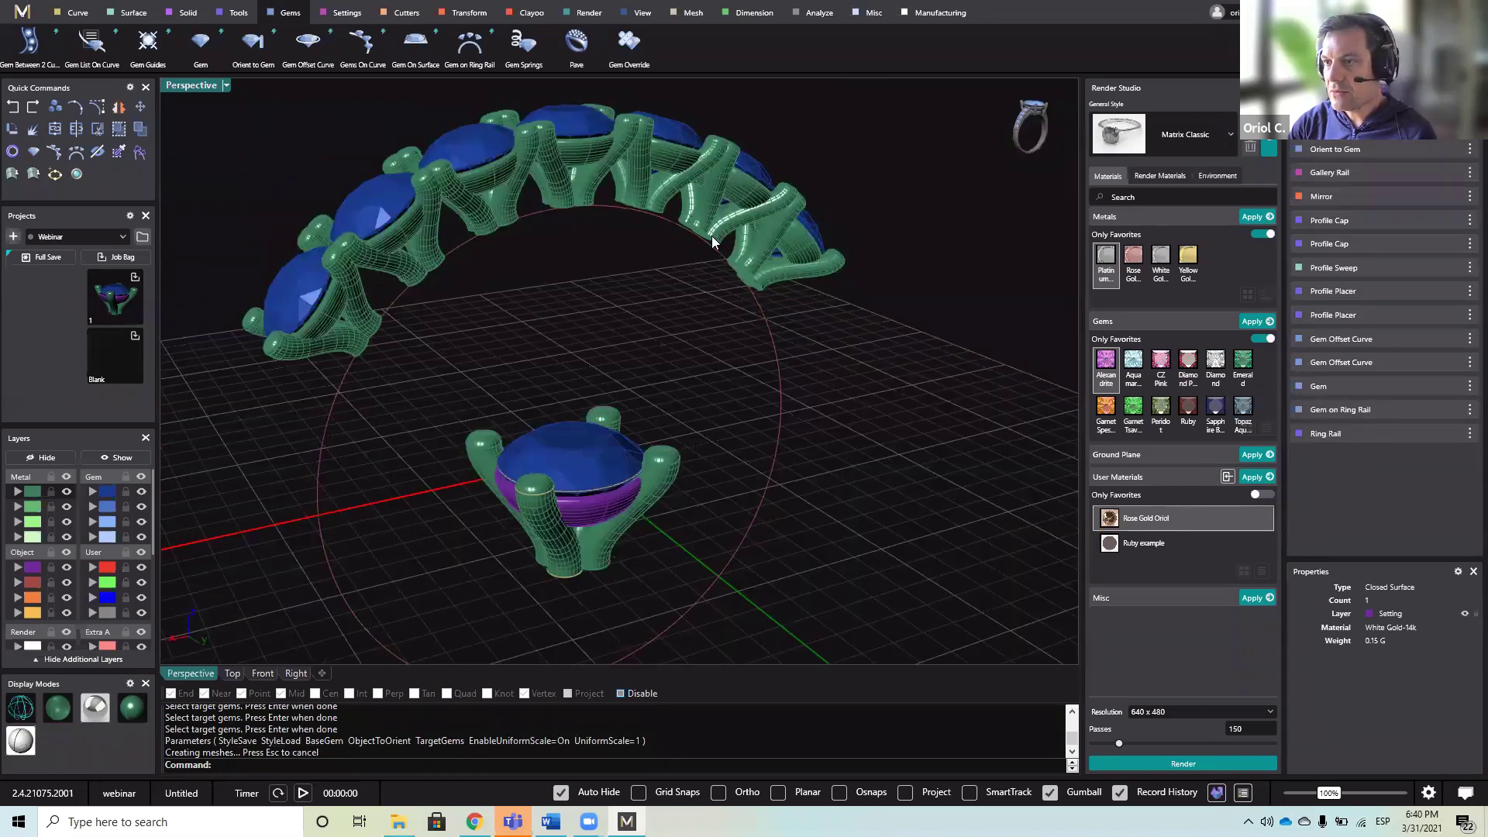
{"action": "right_click_drag", "start_coordinate": [831, 360], "coordinate": [737, 327]}
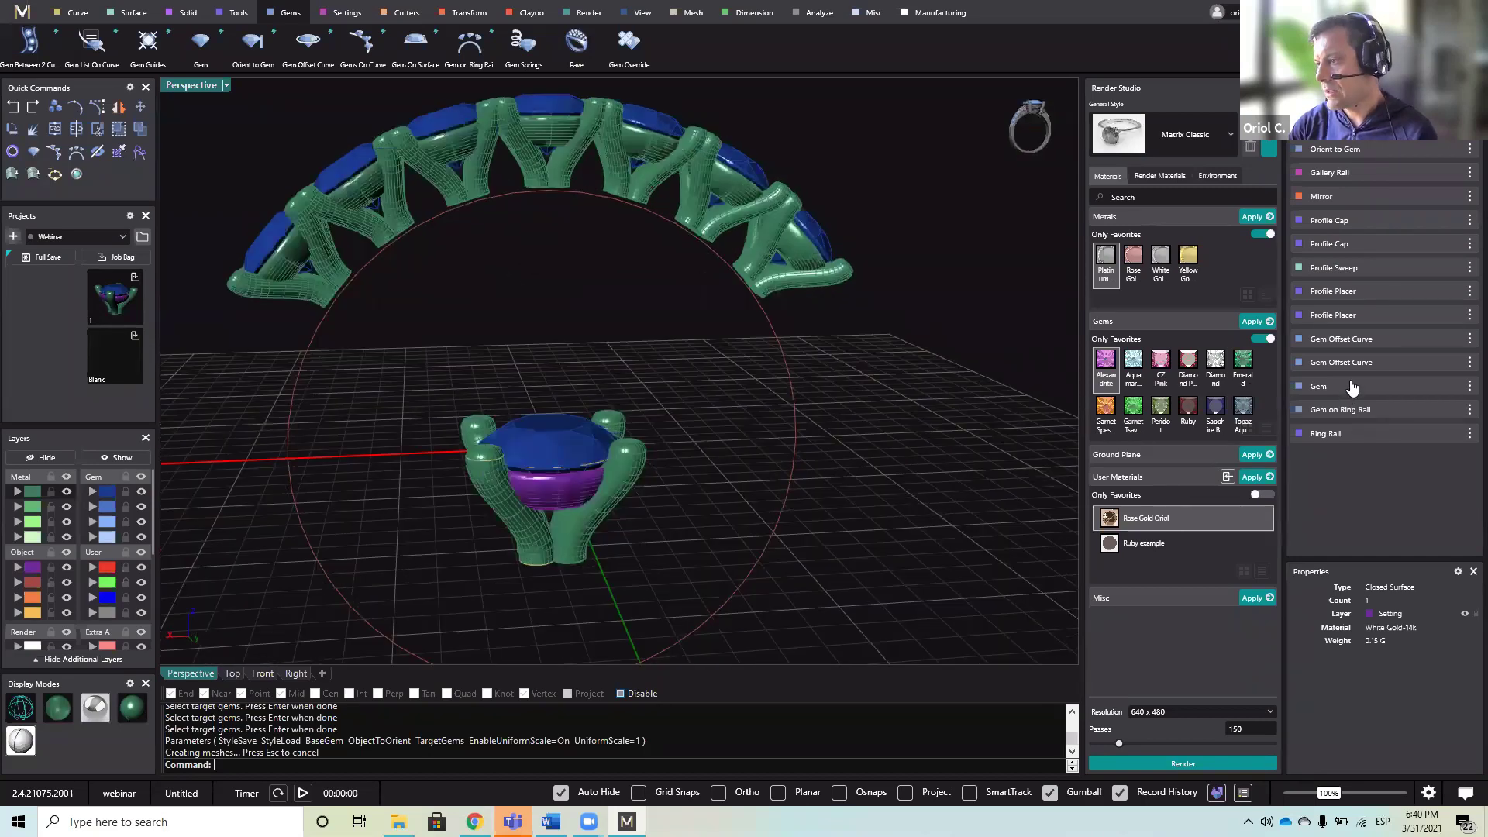
{"action": "mouse_move", "coordinate": [1447, 346]}
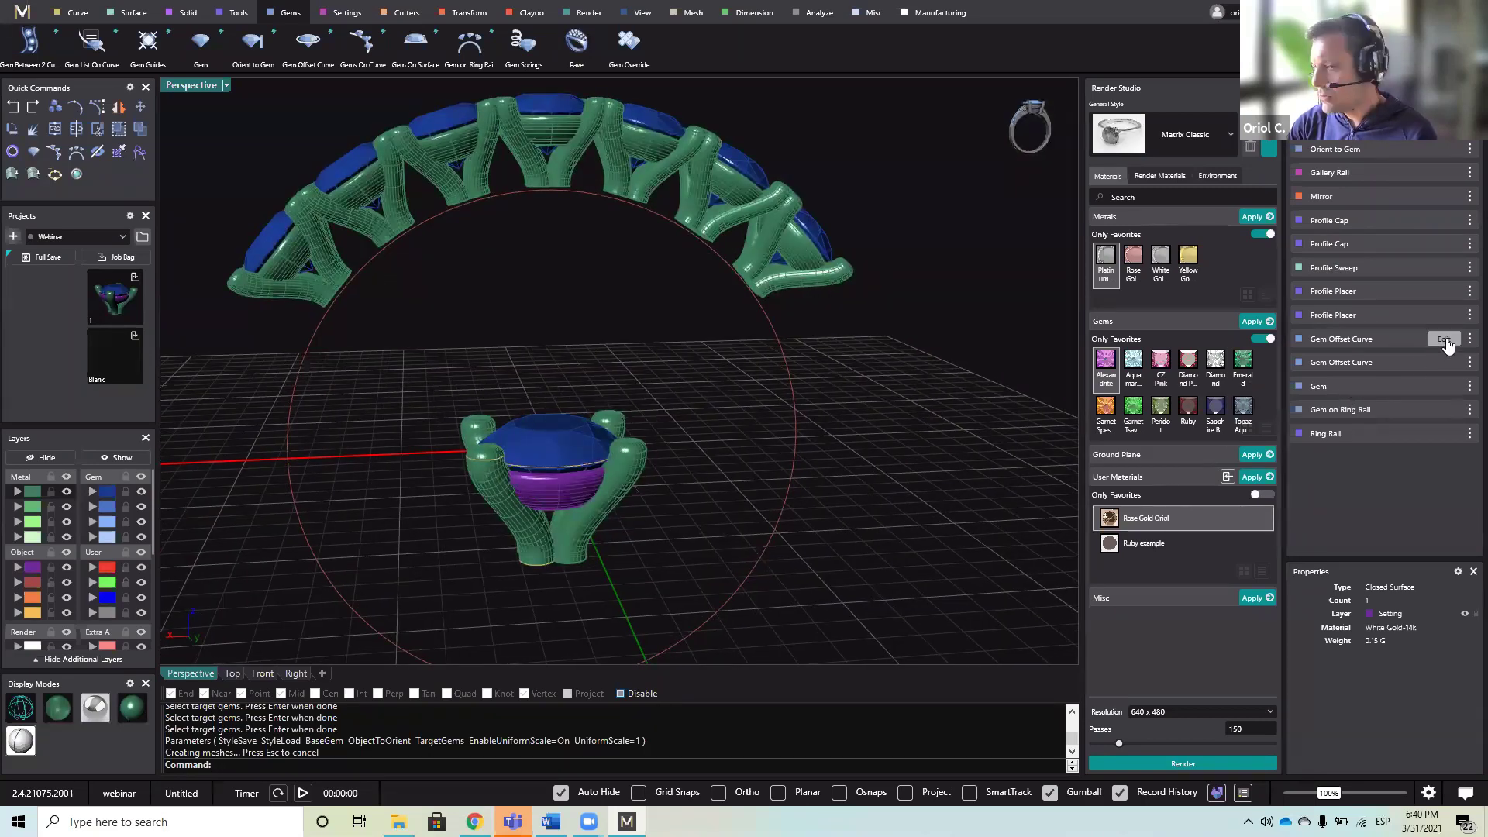
{"action": "left_click", "coordinate": [1443, 340]}
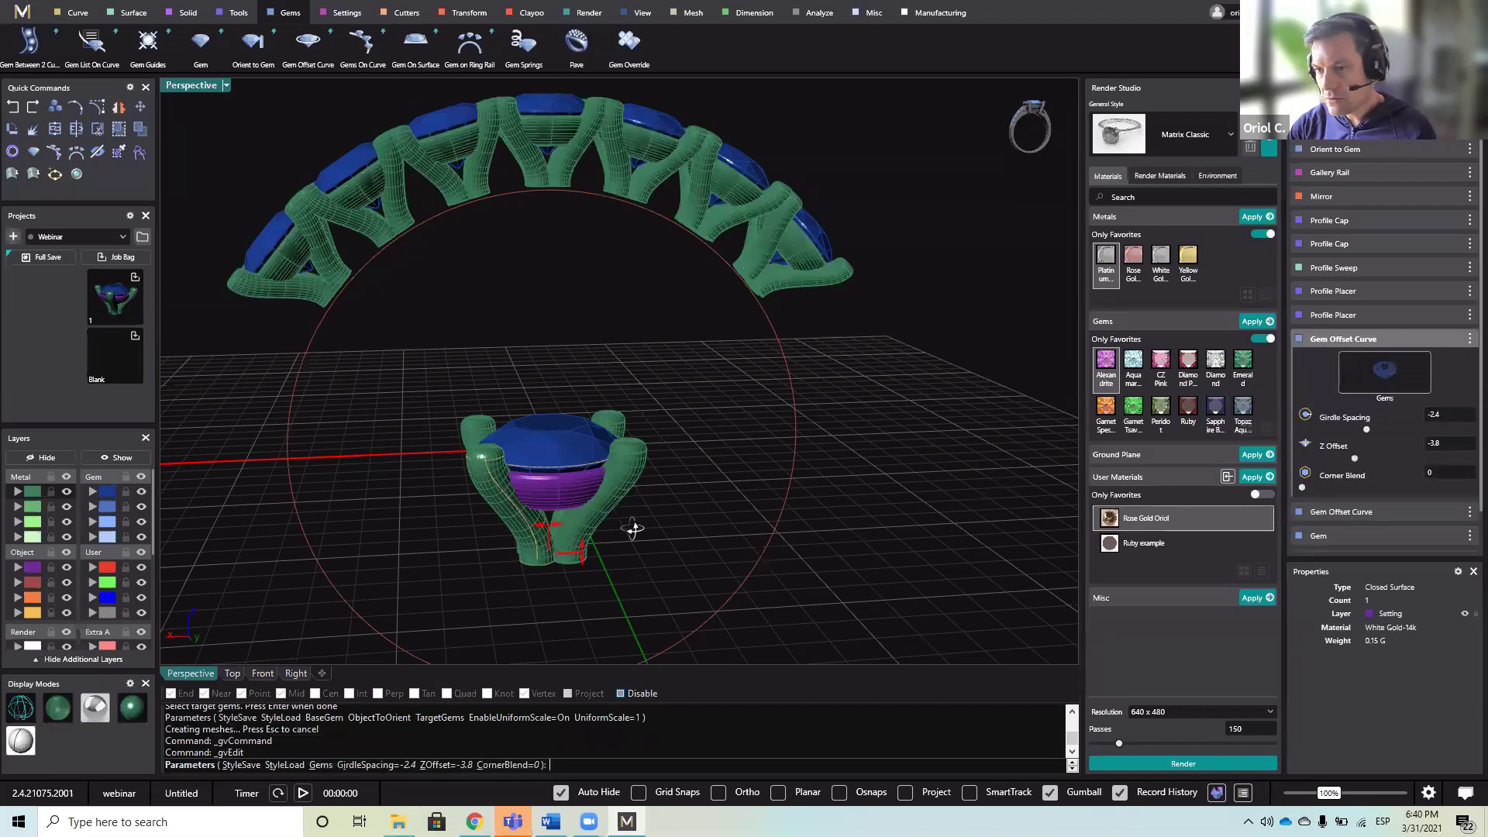
{"action": "right_click_drag", "start_coordinate": [628, 525], "coordinate": [541, 532]}
{"action": "left_click_drag", "start_coordinate": [535, 530], "coordinate": [502, 527]}
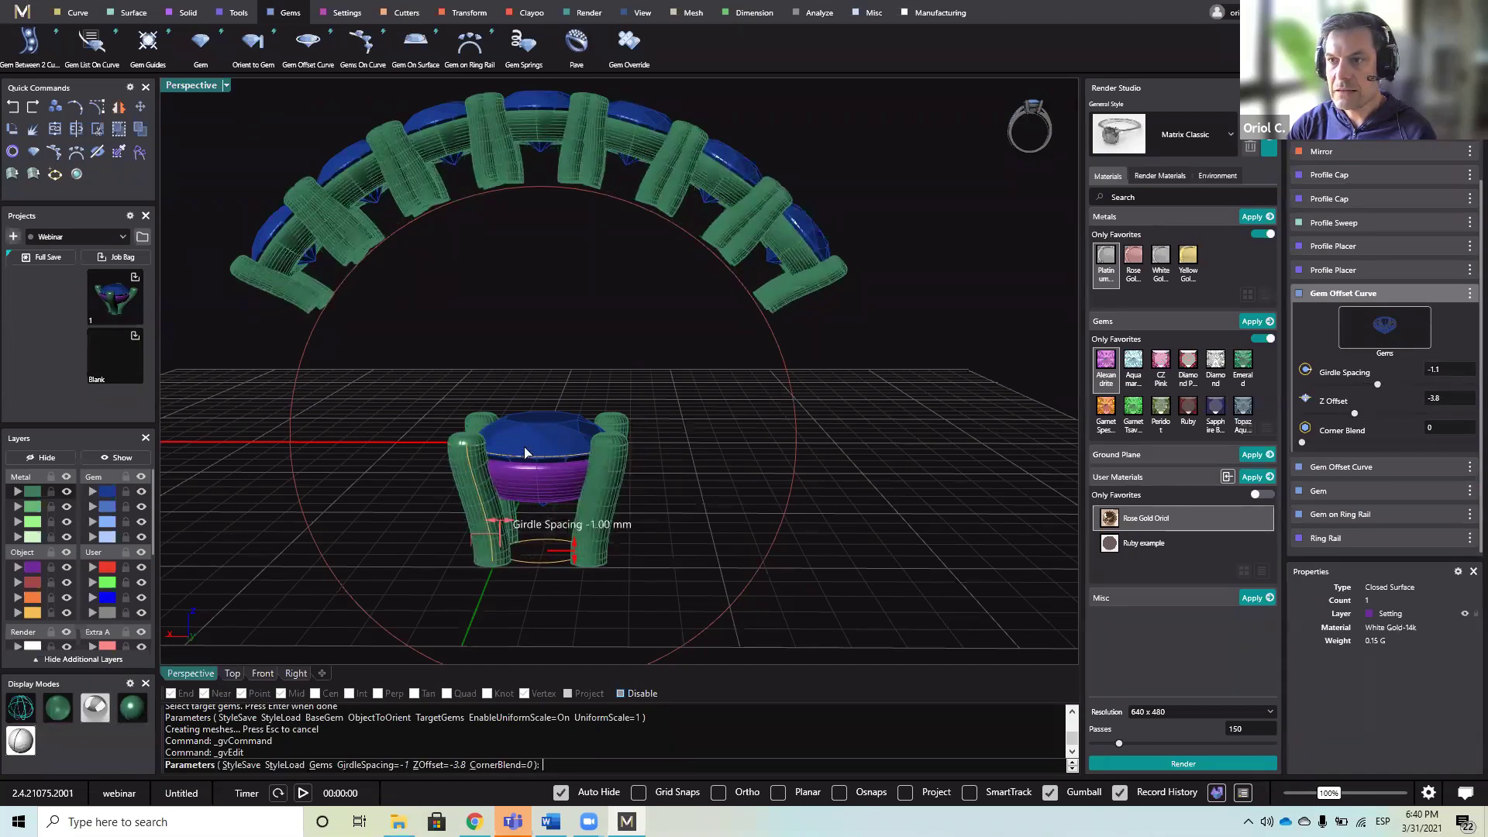
{"action": "right_click_drag", "start_coordinate": [492, 376], "coordinate": [546, 416]}
{"action": "key", "text": "Return"}
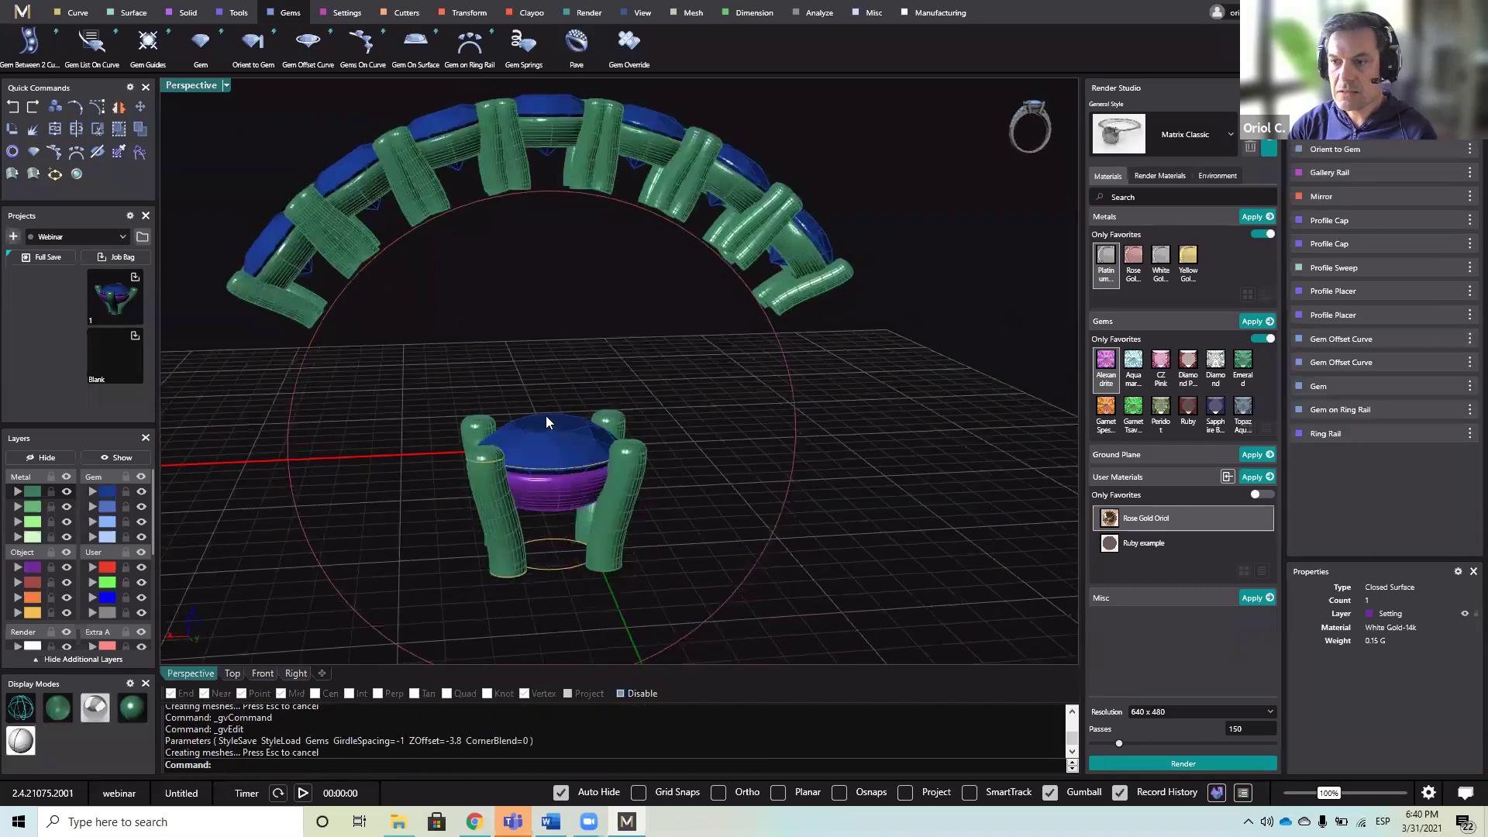
- Add a second gallery rail below the source head's gem with girdle offset -0.3, position -2.29, height 1.5 and thickness 1.5
{"action": "left_click", "coordinate": [546, 422]}
{"action": "left_click", "coordinate": [328, 14]}
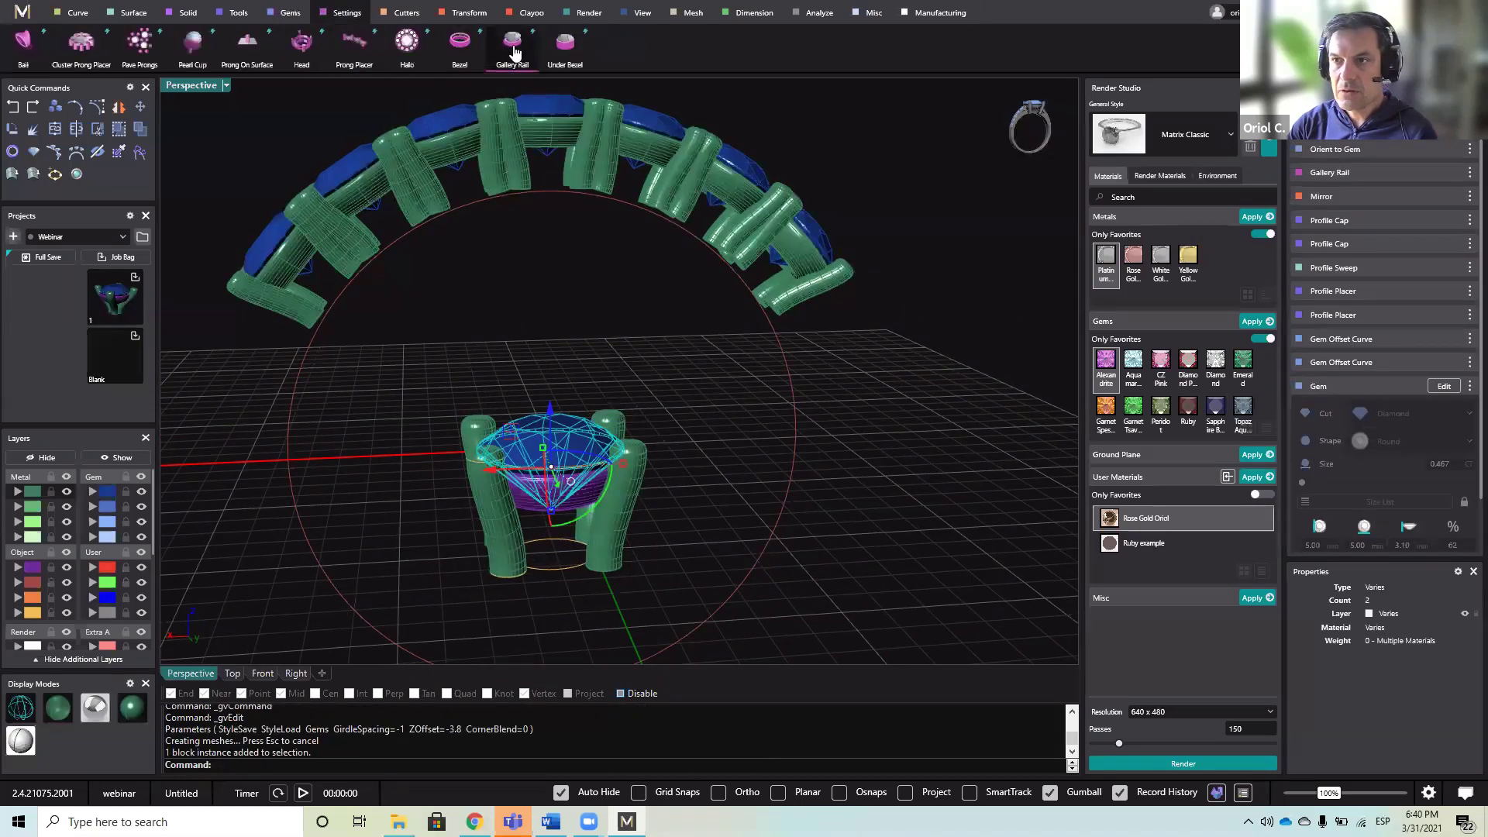
{"action": "left_click", "coordinate": [512, 40]}
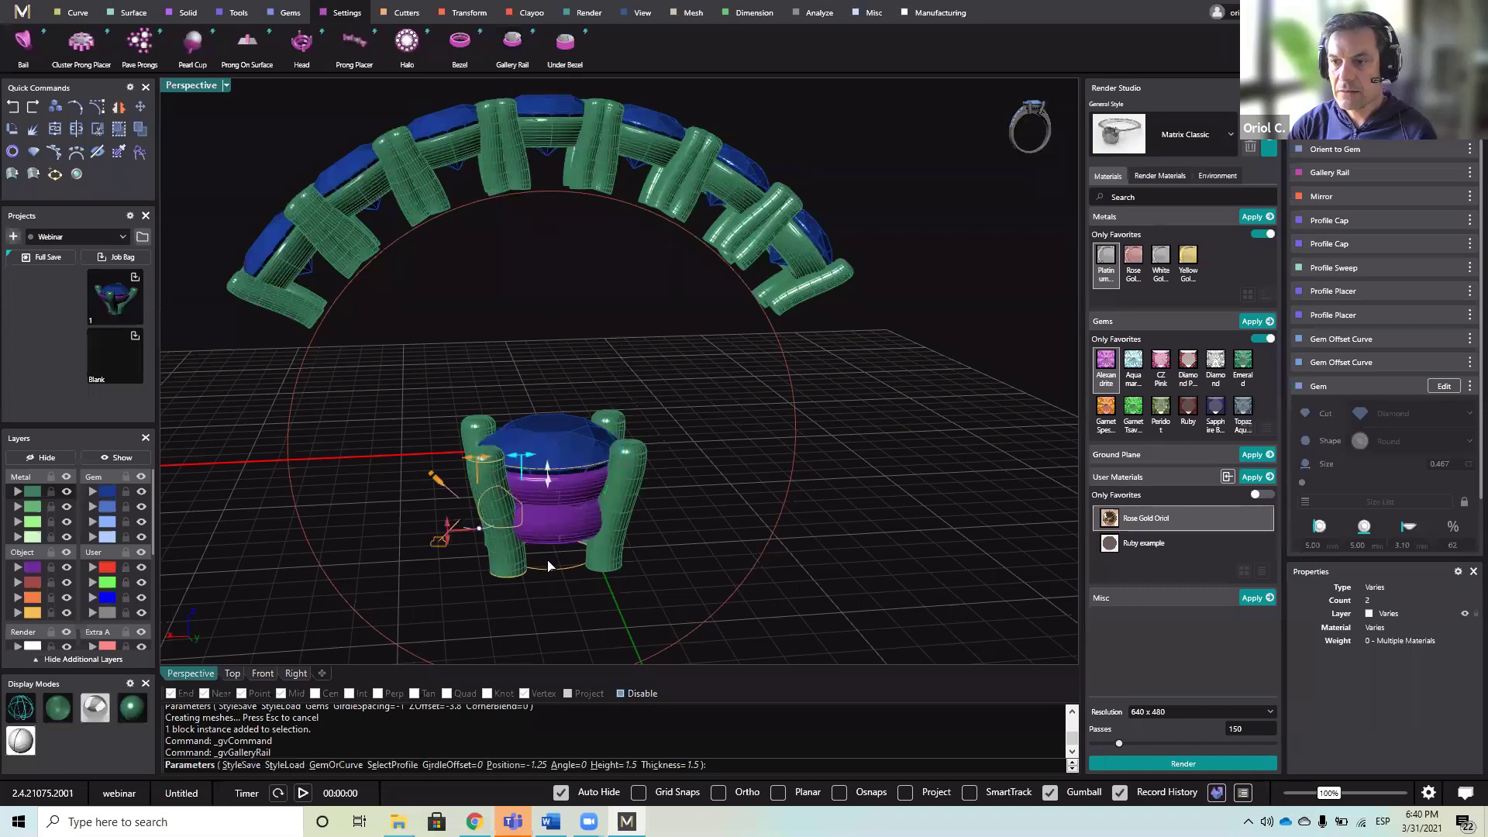
{"action": "right_click_drag", "start_coordinate": [587, 505], "coordinate": [582, 446]}
{"action": "left_click_drag", "start_coordinate": [548, 475], "coordinate": [555, 510]}
{"action": "right_click_drag", "start_coordinate": [628, 563], "coordinate": [479, 495]}
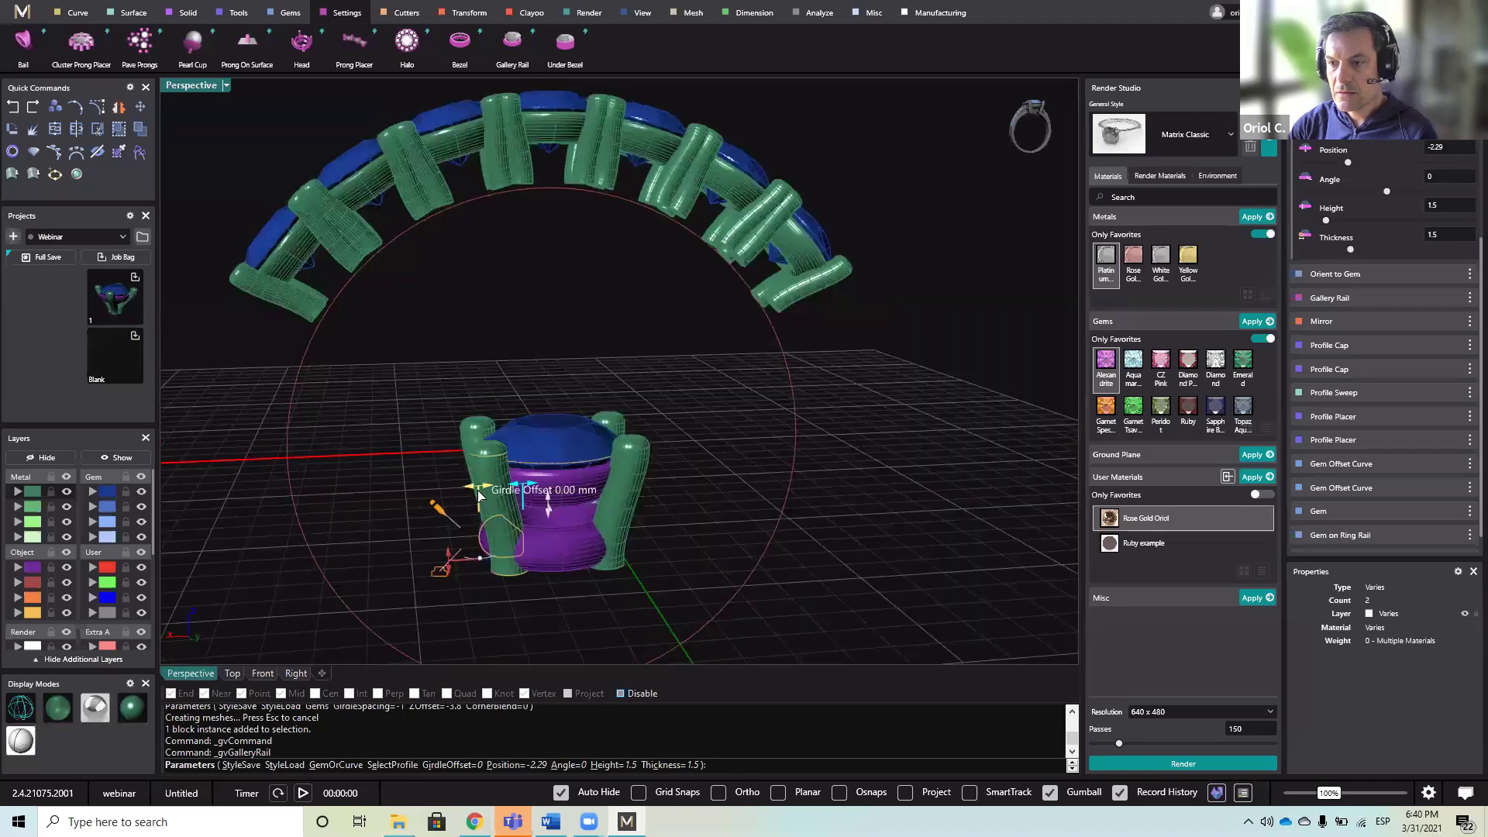
{"action": "left_click_drag", "start_coordinate": [479, 494], "coordinate": [484, 495]}
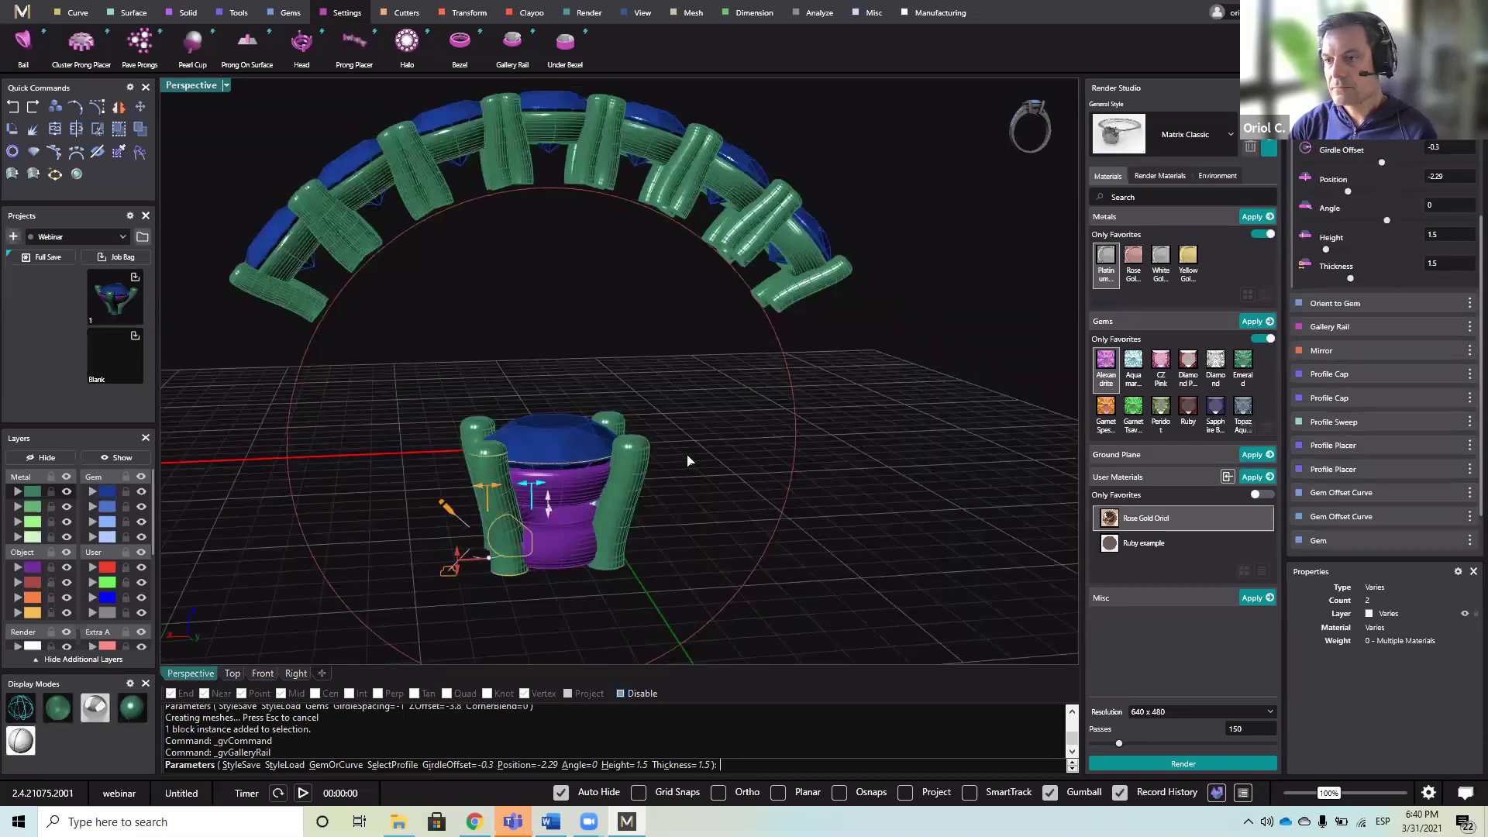
{"action": "key", "text": "Return"}
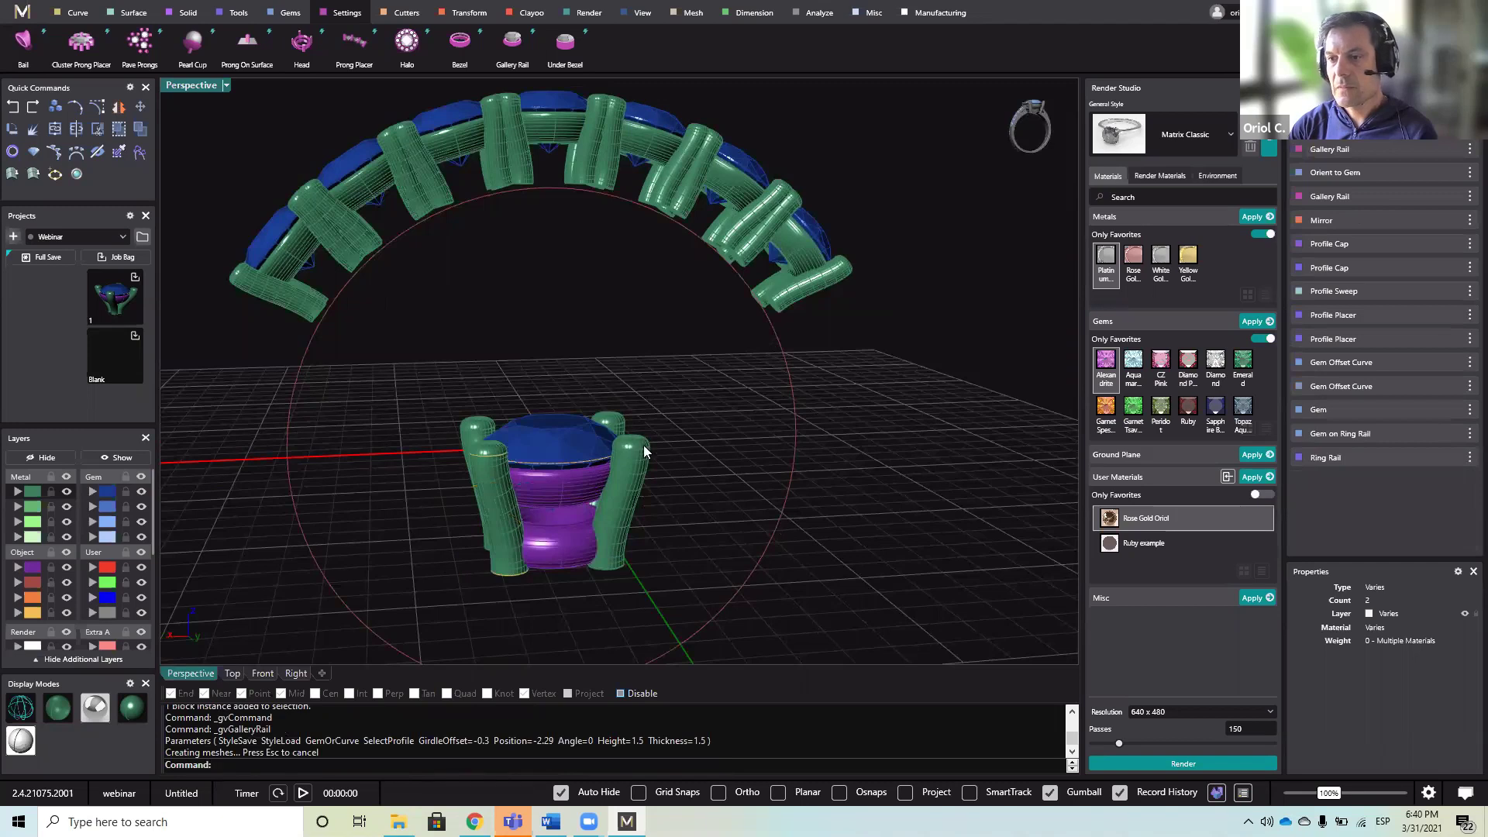
- Start Orient to Gem with the source head's gem as base and its new lower gallery rail as the object to orient
{"action": "left_click", "coordinate": [285, 14]}
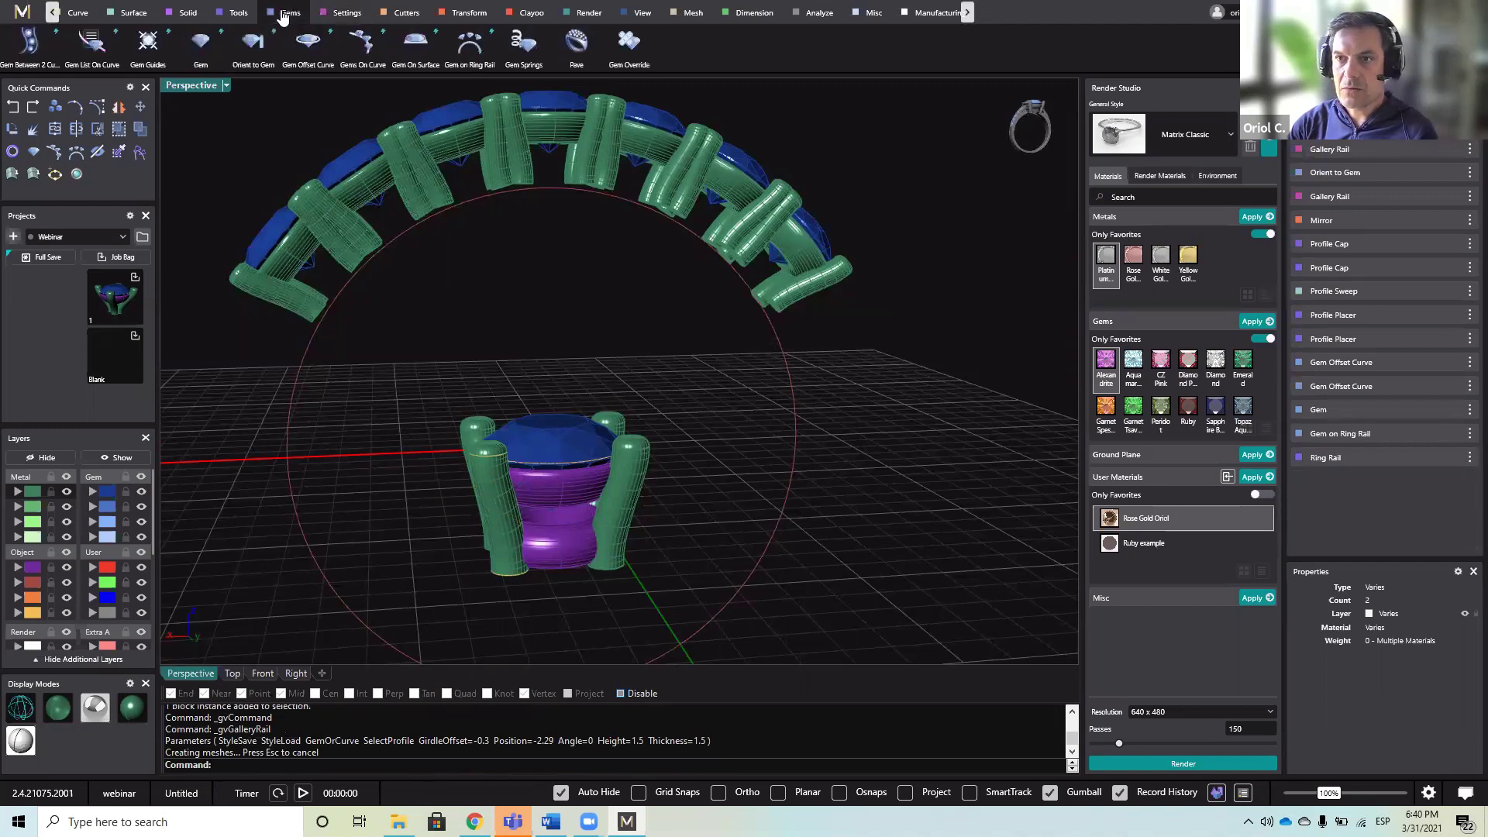
{"action": "left_click", "coordinate": [252, 43]}
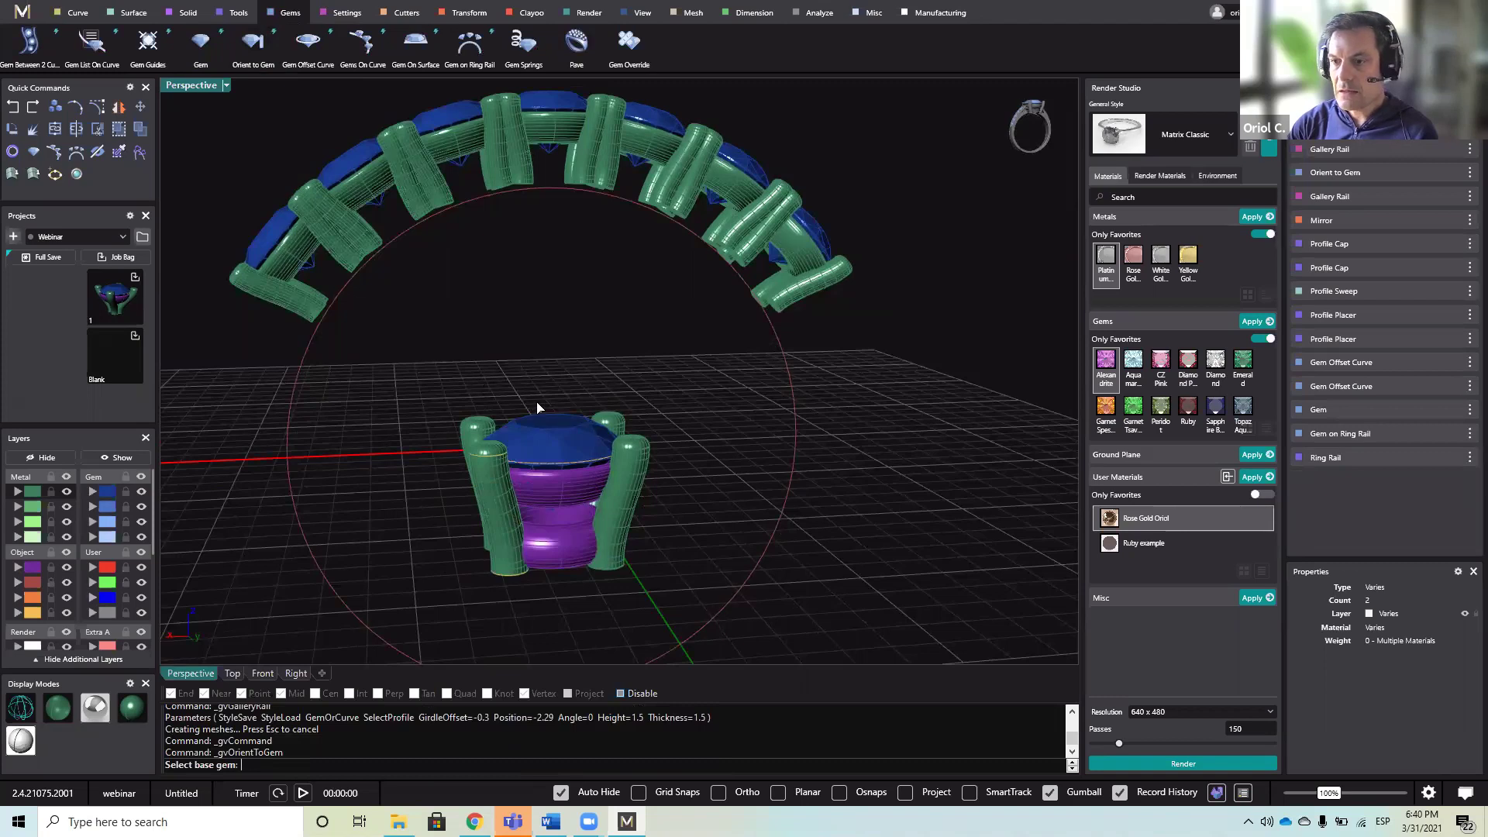
{"action": "left_click", "coordinate": [551, 426]}
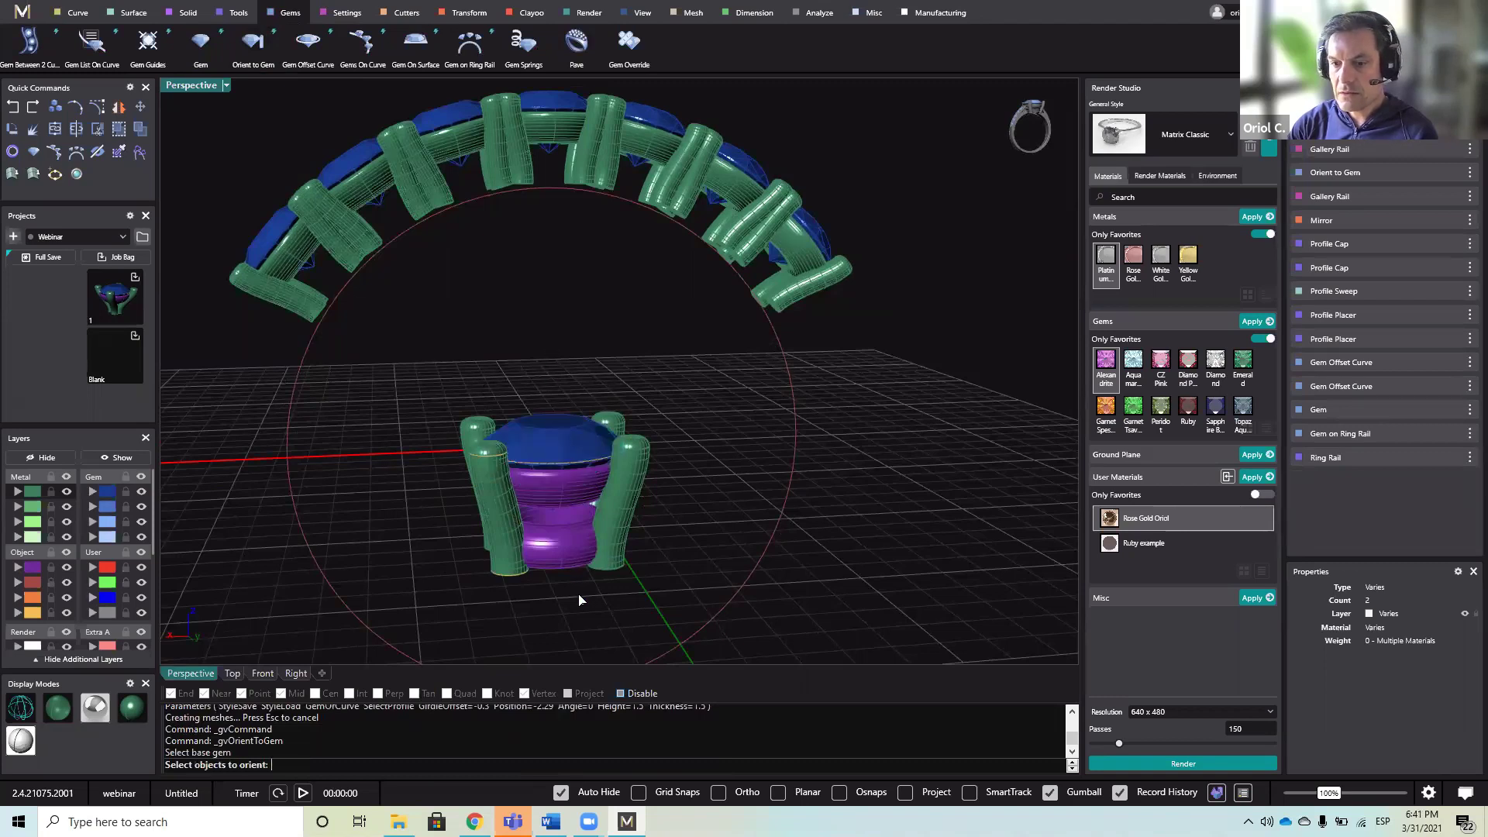
{"action": "left_click", "coordinate": [555, 538]}
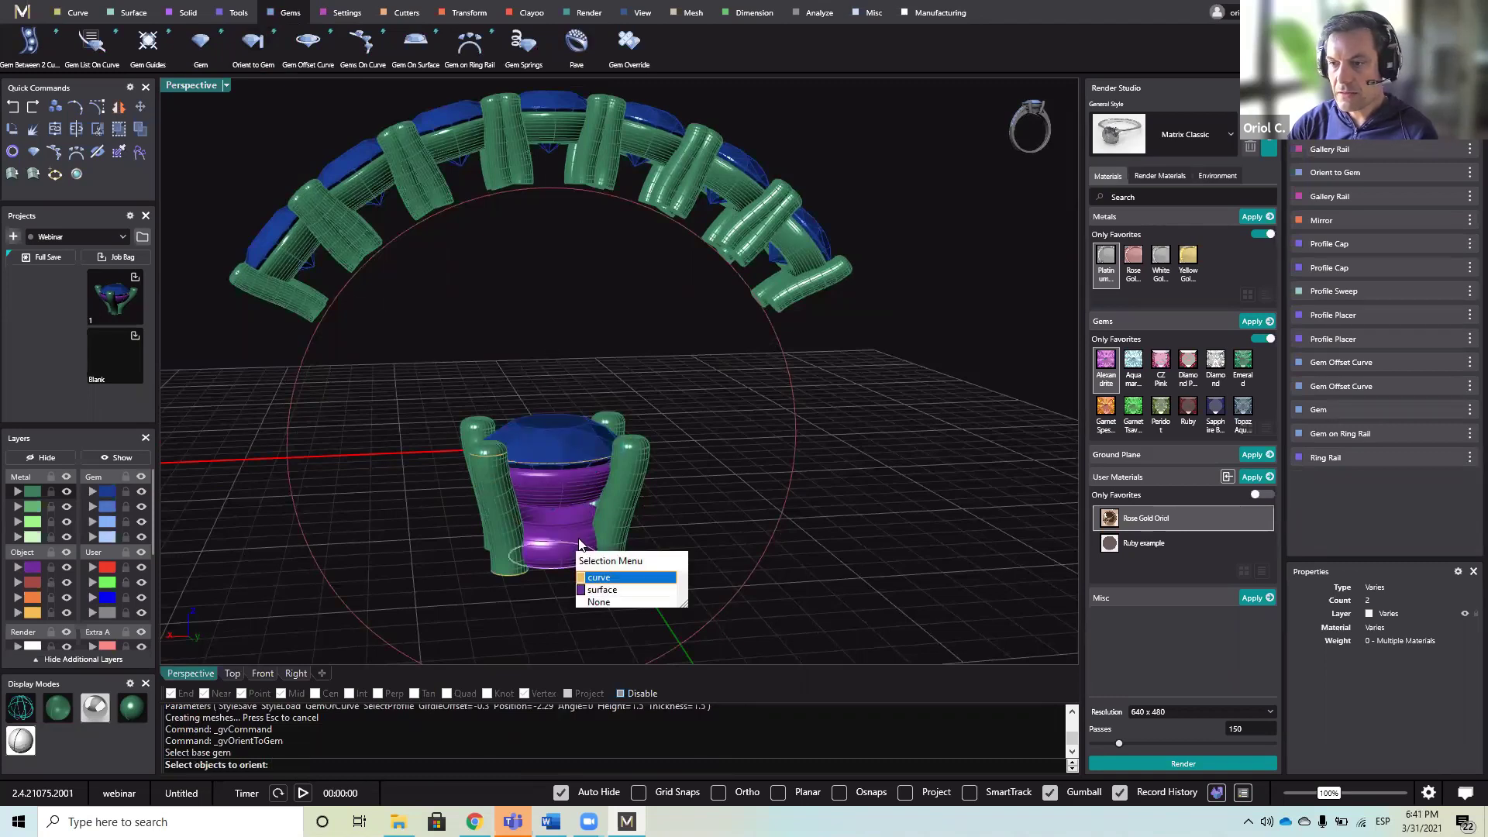
{"action": "left_click", "coordinate": [612, 577]}
{"action": "key", "text": "Return"}
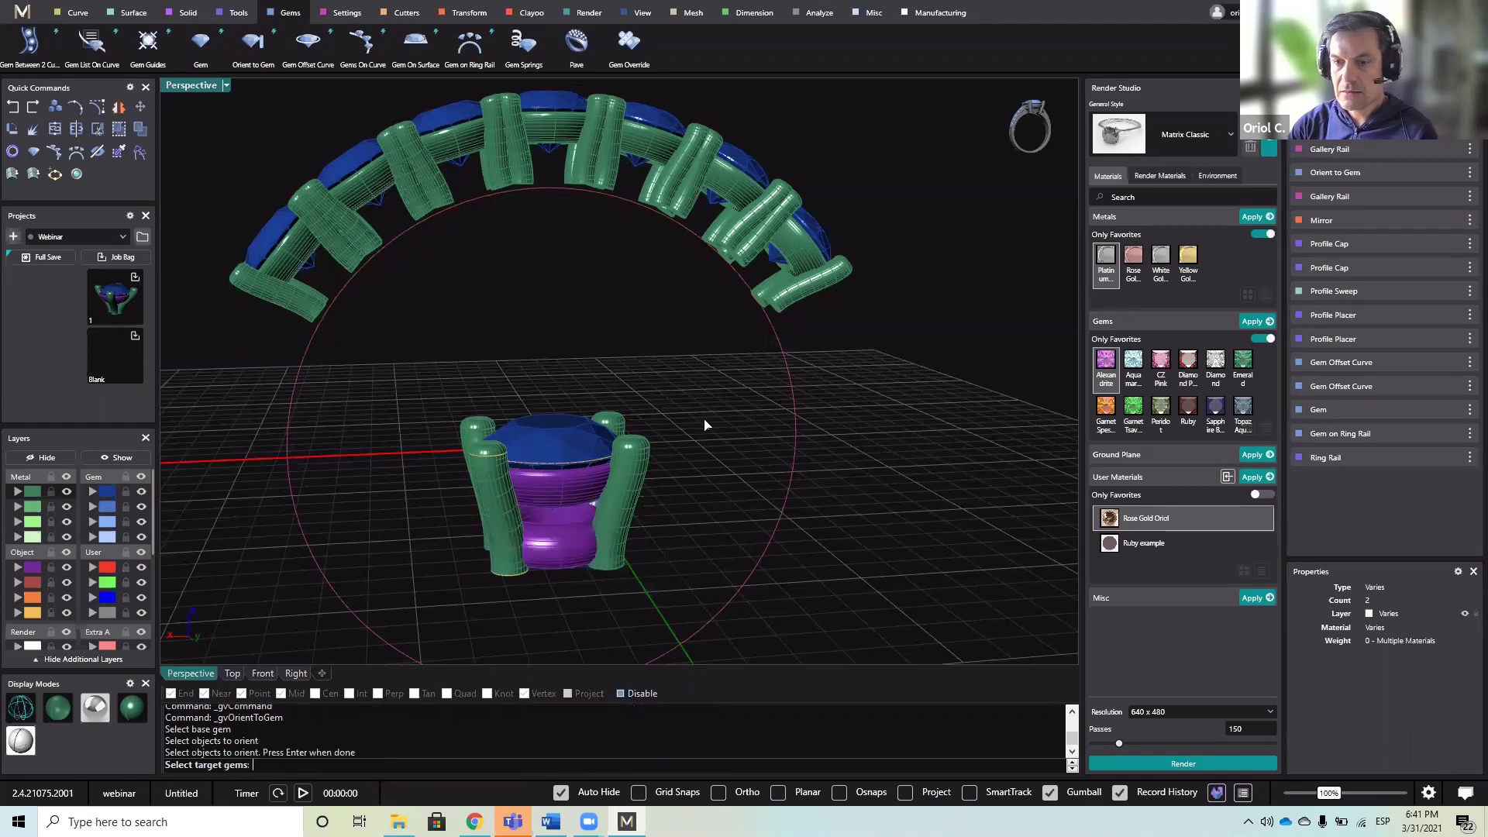
- Pick all seven gems along the ring rail as targets and orient the lower gallery rail to them with uniform scale enabled at 1
{"action": "right_click_drag", "start_coordinate": [693, 373], "coordinate": [438, 169]}
{"action": "scroll", "coordinate": [439, 169], "scroll_direction": "down", "scroll_amount": 3}
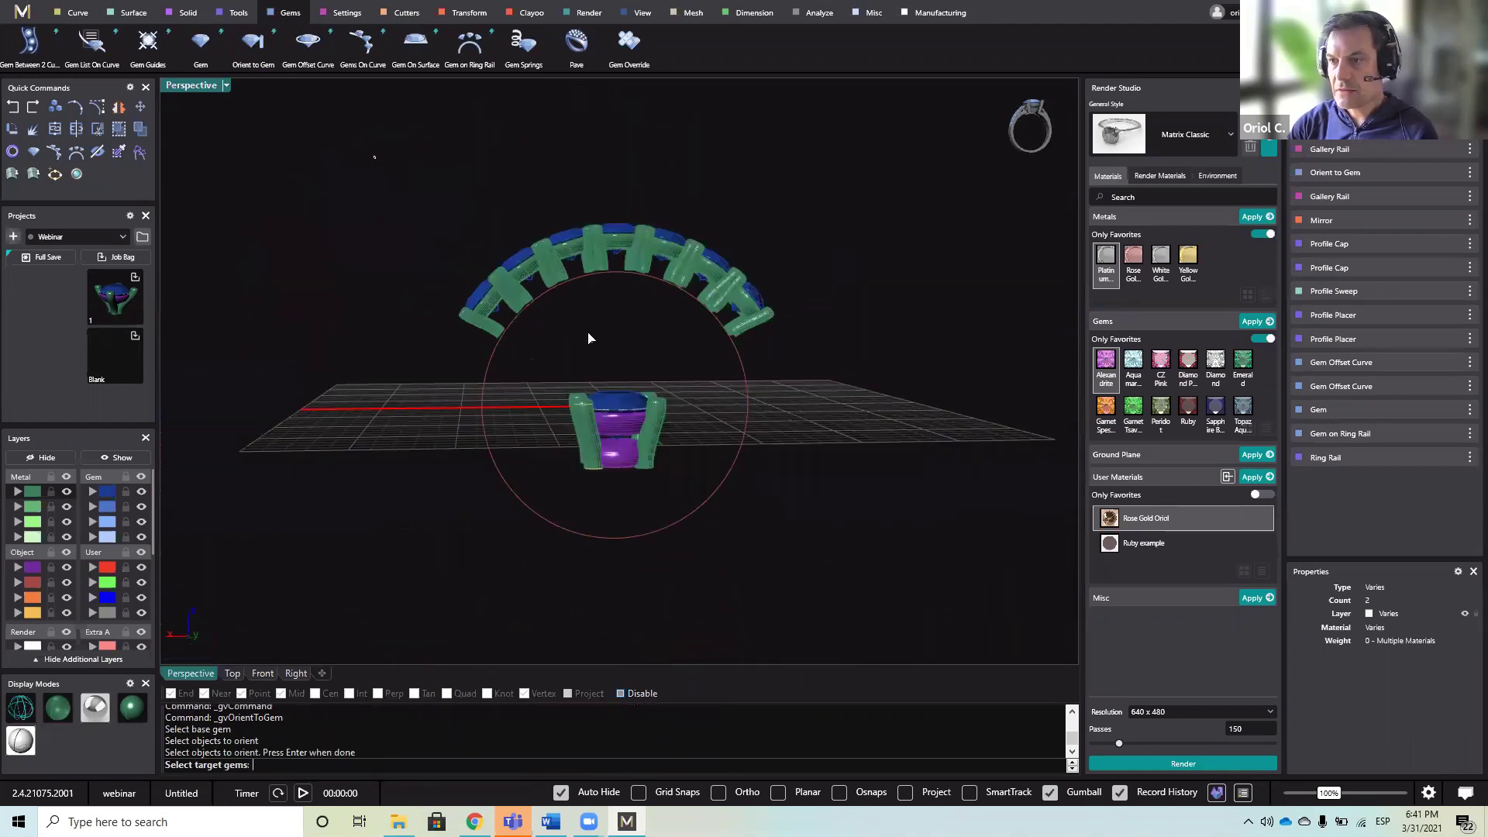
{"action": "left_click_drag", "start_coordinate": [375, 156], "coordinate": [846, 346]}
{"action": "key", "text": "Return"}
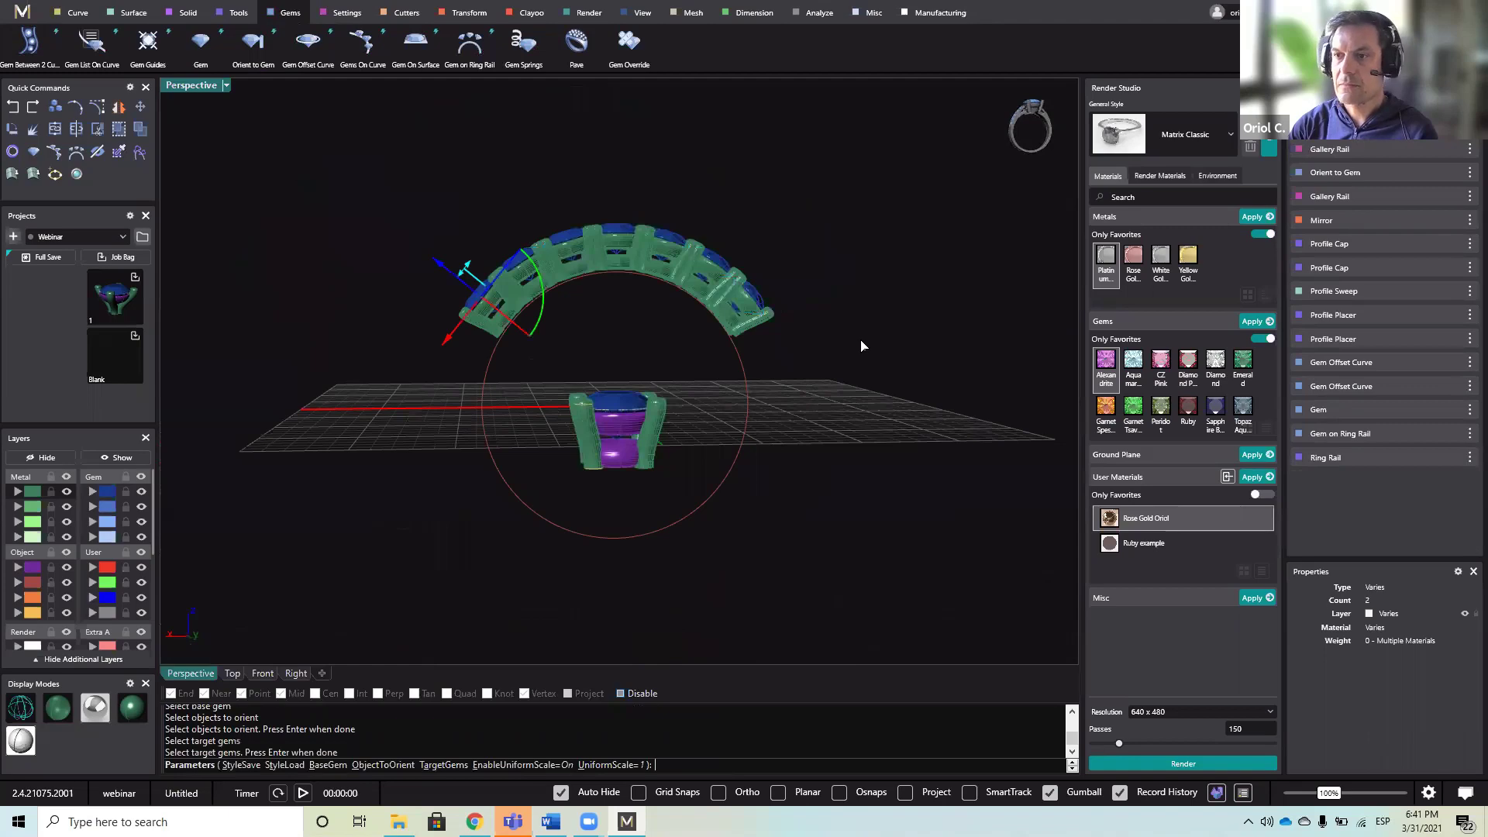
{"action": "right_click_drag", "start_coordinate": [862, 347], "coordinate": [783, 306]}
{"action": "scroll", "coordinate": [592, 294], "scroll_direction": "up", "scroll_amount": 4}
{"action": "right_click_drag", "start_coordinate": [605, 349], "coordinate": [682, 372]}
{"action": "scroll", "coordinate": [614, 323], "scroll_direction": "up", "scroll_amount": 4}
{"action": "scroll", "coordinate": [622, 323], "scroll_direction": "down", "scroll_amount": 2}
{"action": "right_click_drag", "start_coordinate": [620, 323], "coordinate": [635, 409]}
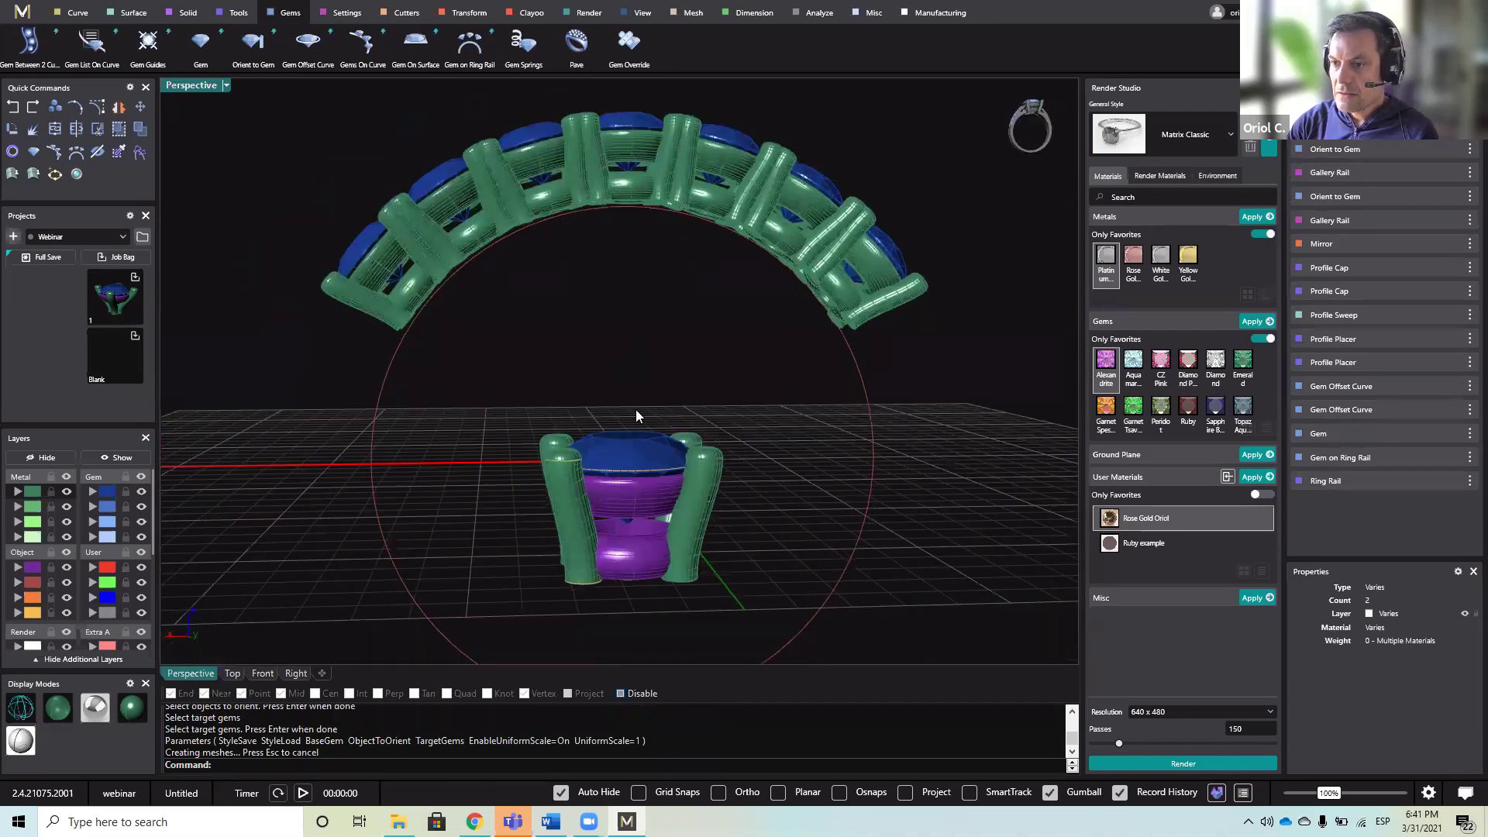
- Set the position of the source head's lower gallery rail to -2.57 mm
{"action": "left_click", "coordinate": [627, 547]}
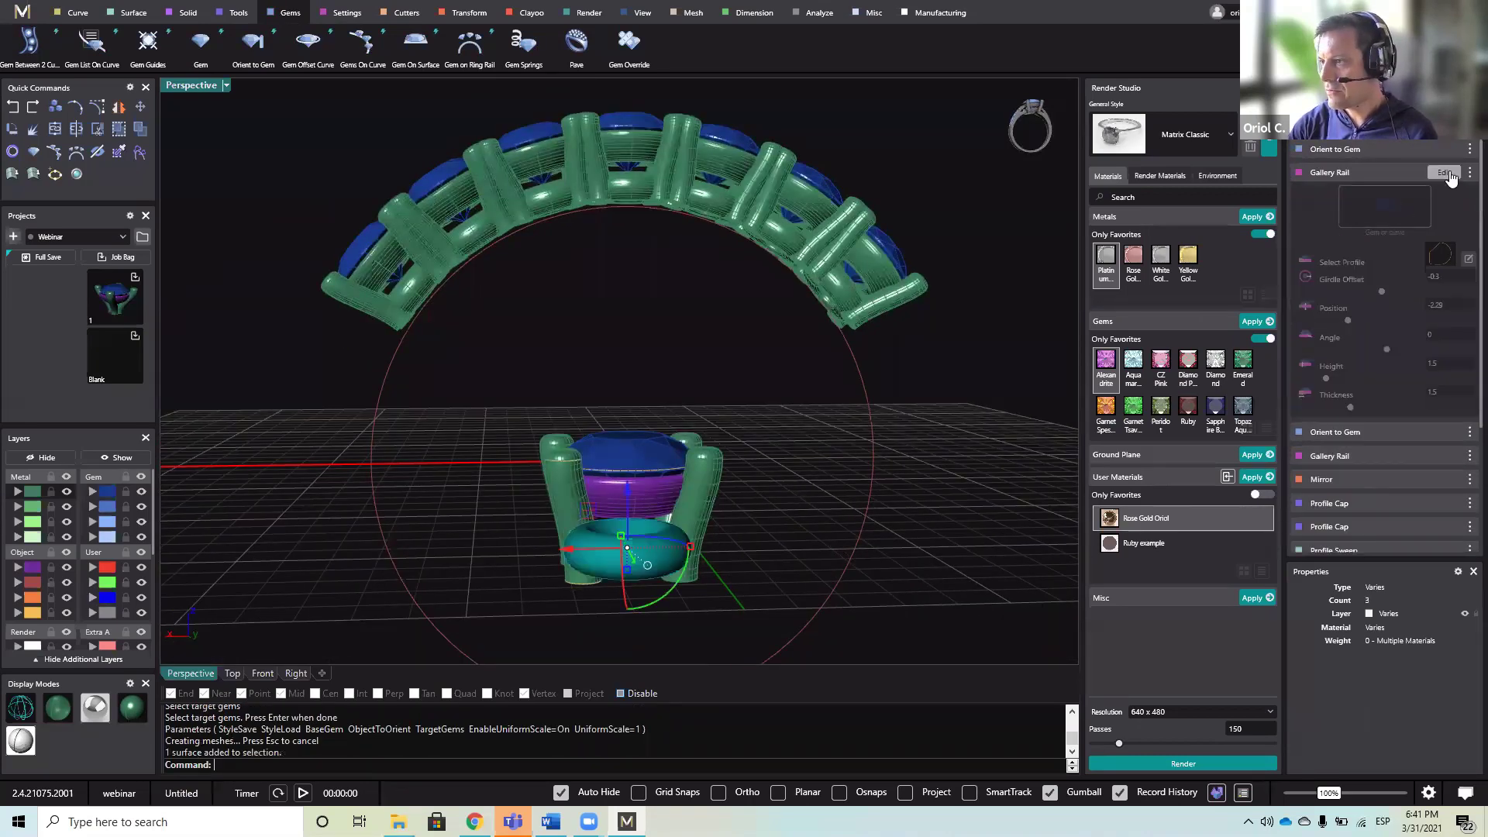
{"action": "left_click", "coordinate": [1446, 173]}
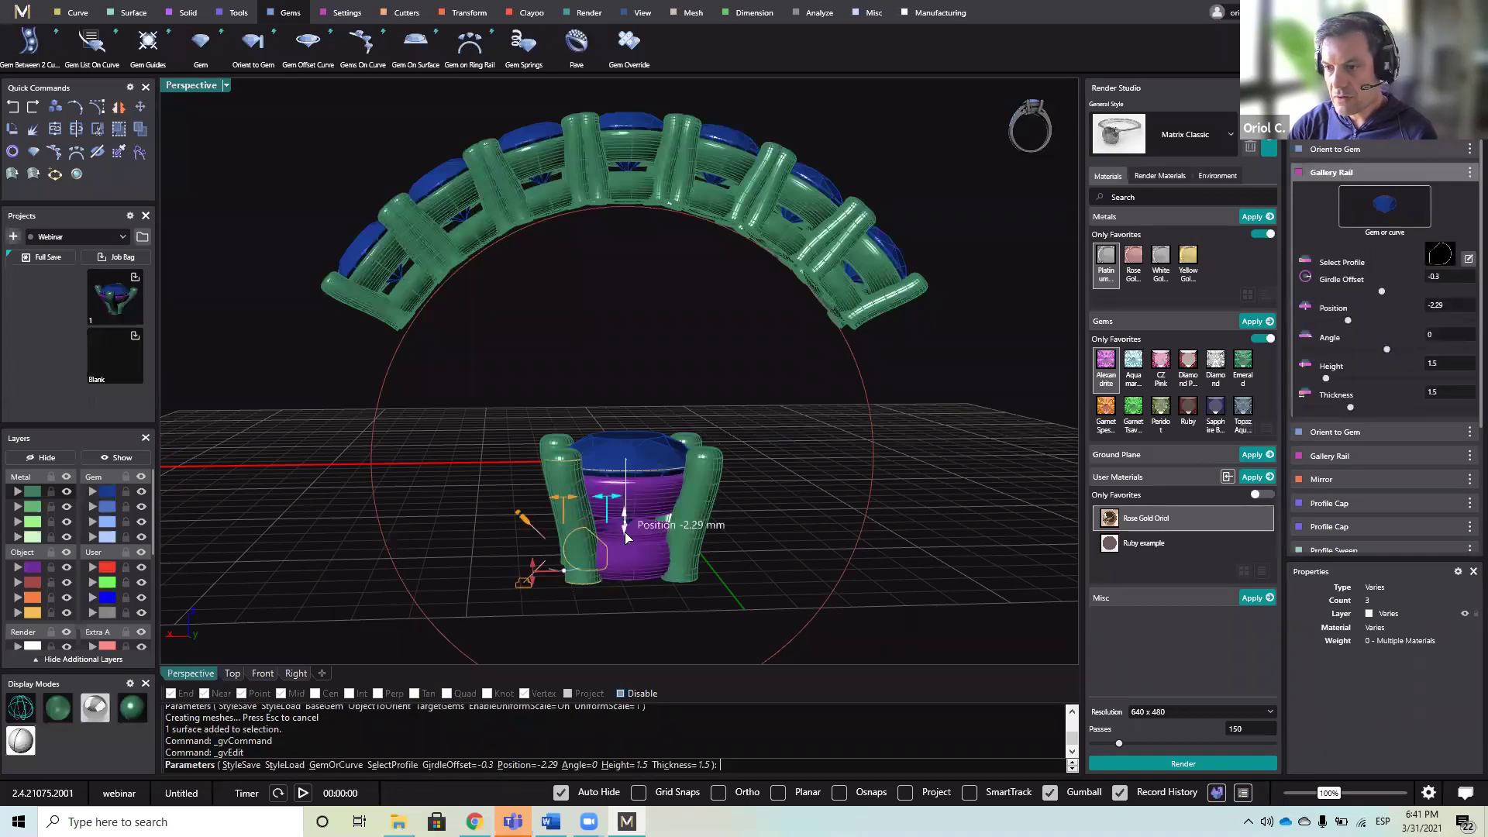
{"action": "left_click_drag", "start_coordinate": [625, 533], "coordinate": [629, 536]}
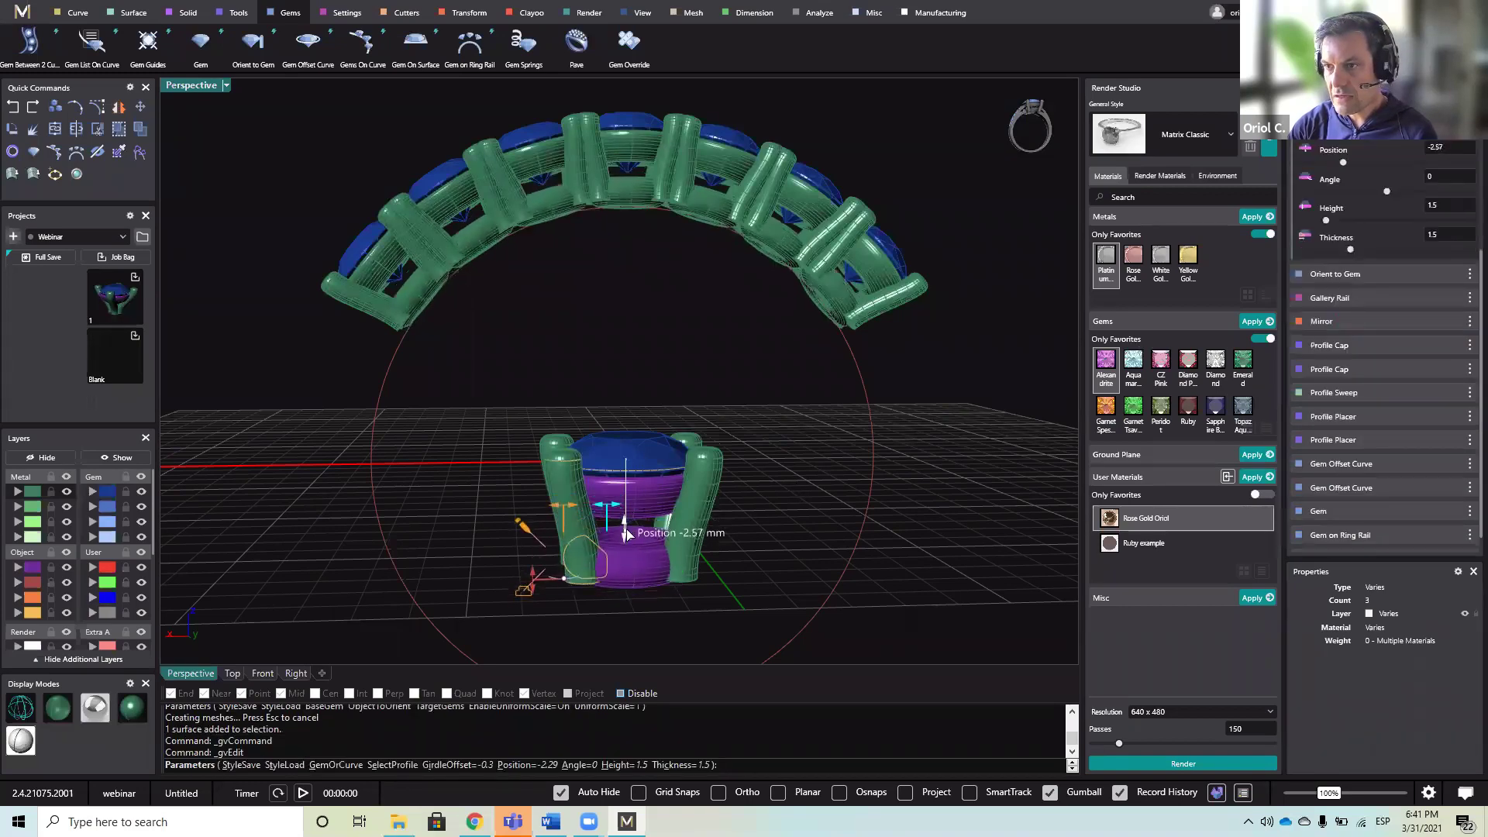
{"action": "key", "text": "Return"}
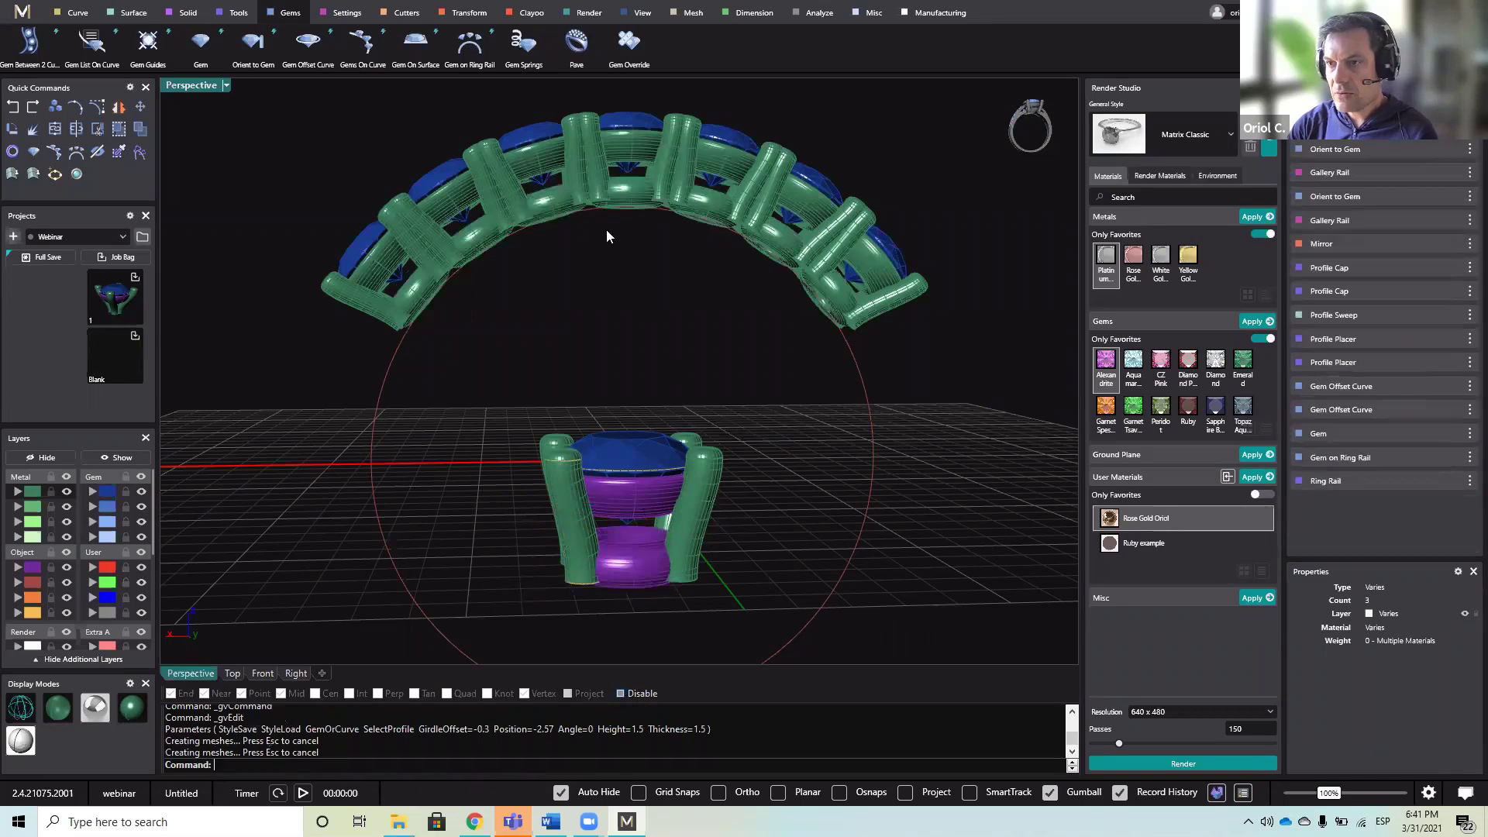
- Edit the Profile Placer at the foot of the source prong and move its profile slightly downward to lengthen the prongs
{"action": "scroll", "coordinate": [585, 200], "scroll_direction": "up", "scroll_amount": 5}
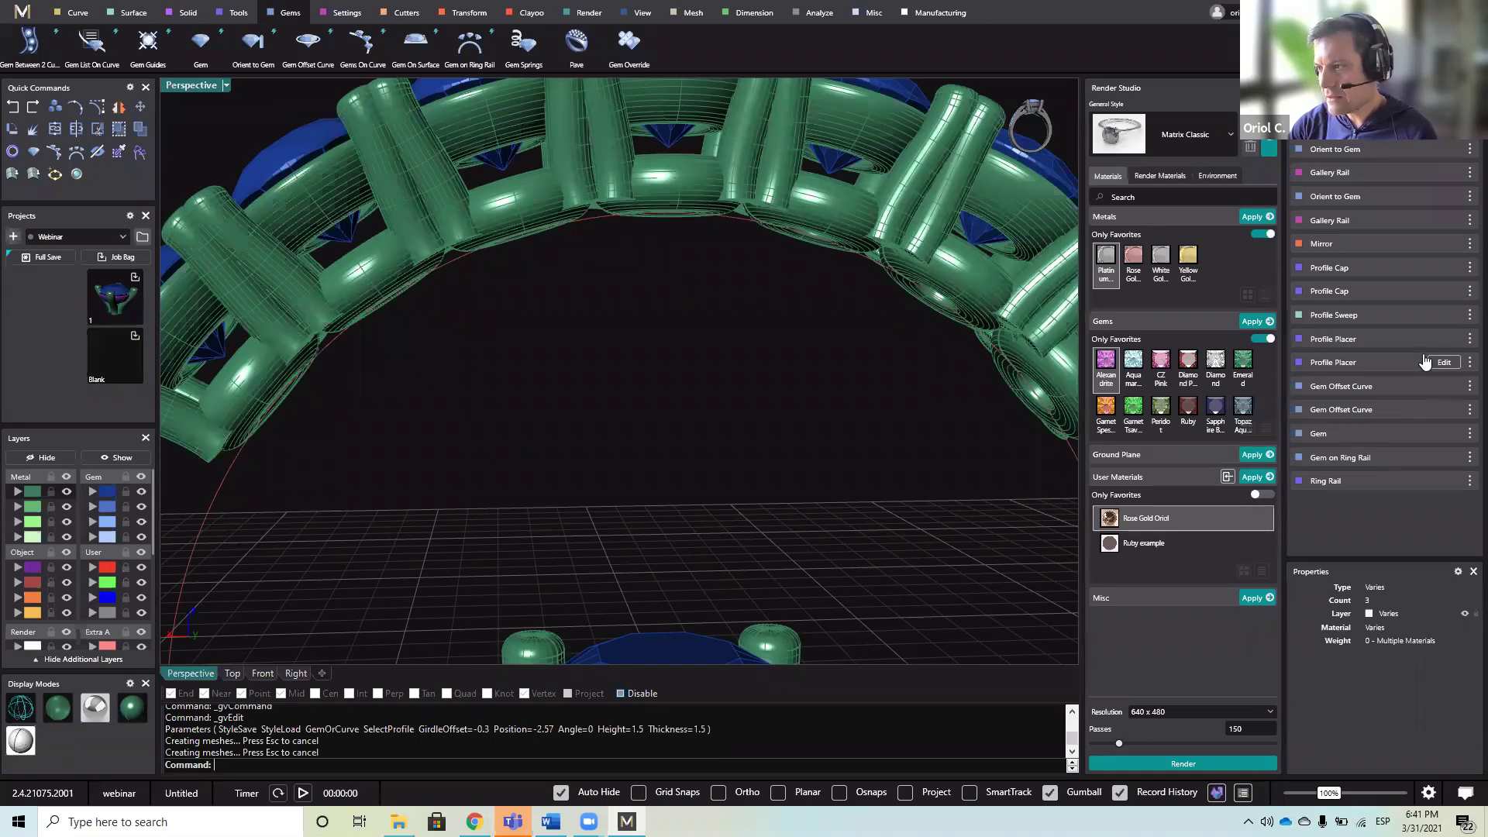
{"action": "left_click", "coordinate": [1444, 339]}
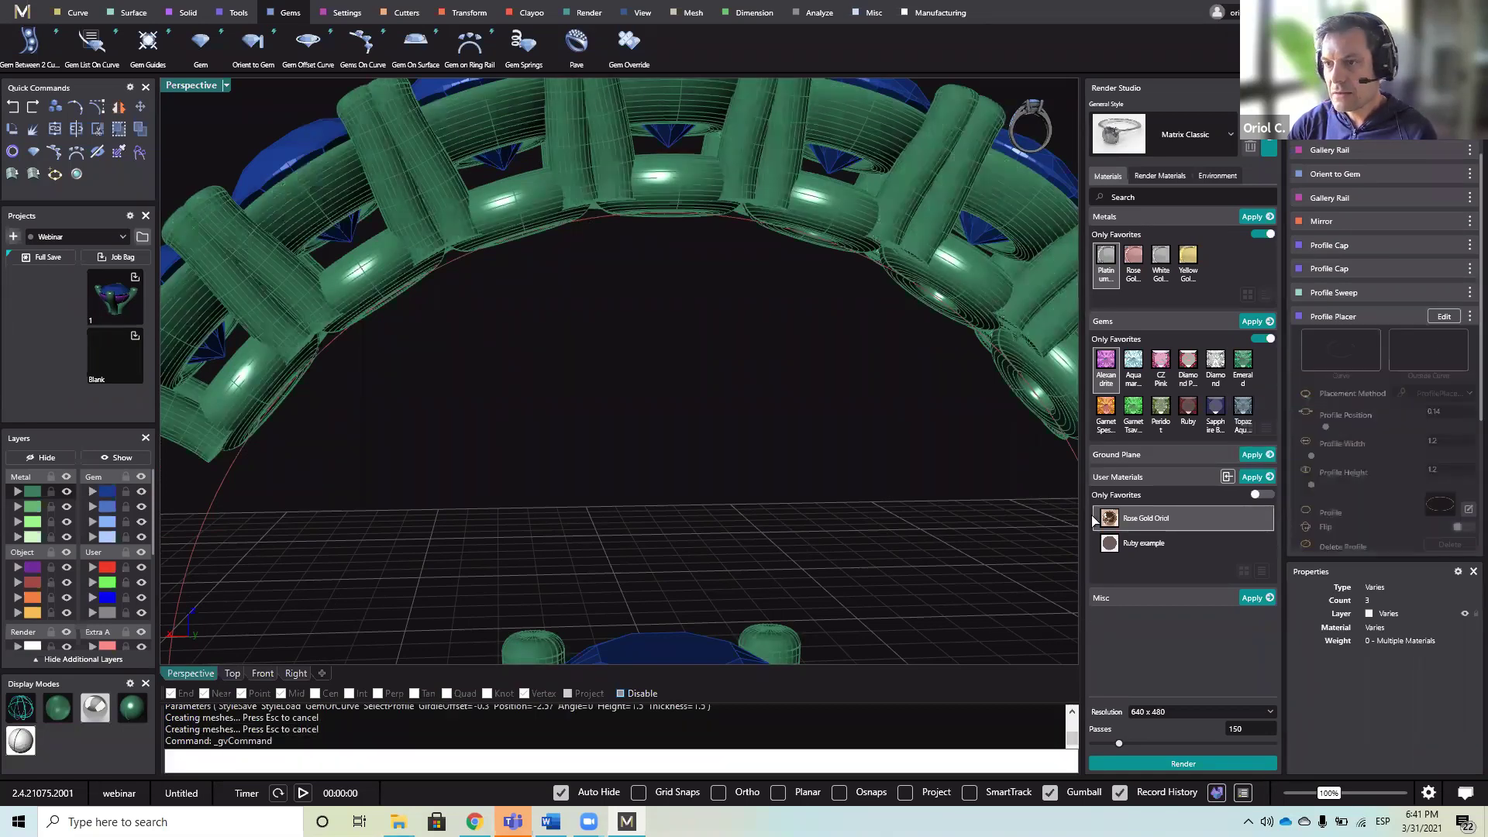
{"action": "scroll", "coordinate": [634, 579], "scroll_direction": "down", "scroll_amount": 5}
{"action": "right_click_drag", "start_coordinate": [659, 543], "coordinate": [646, 527]}
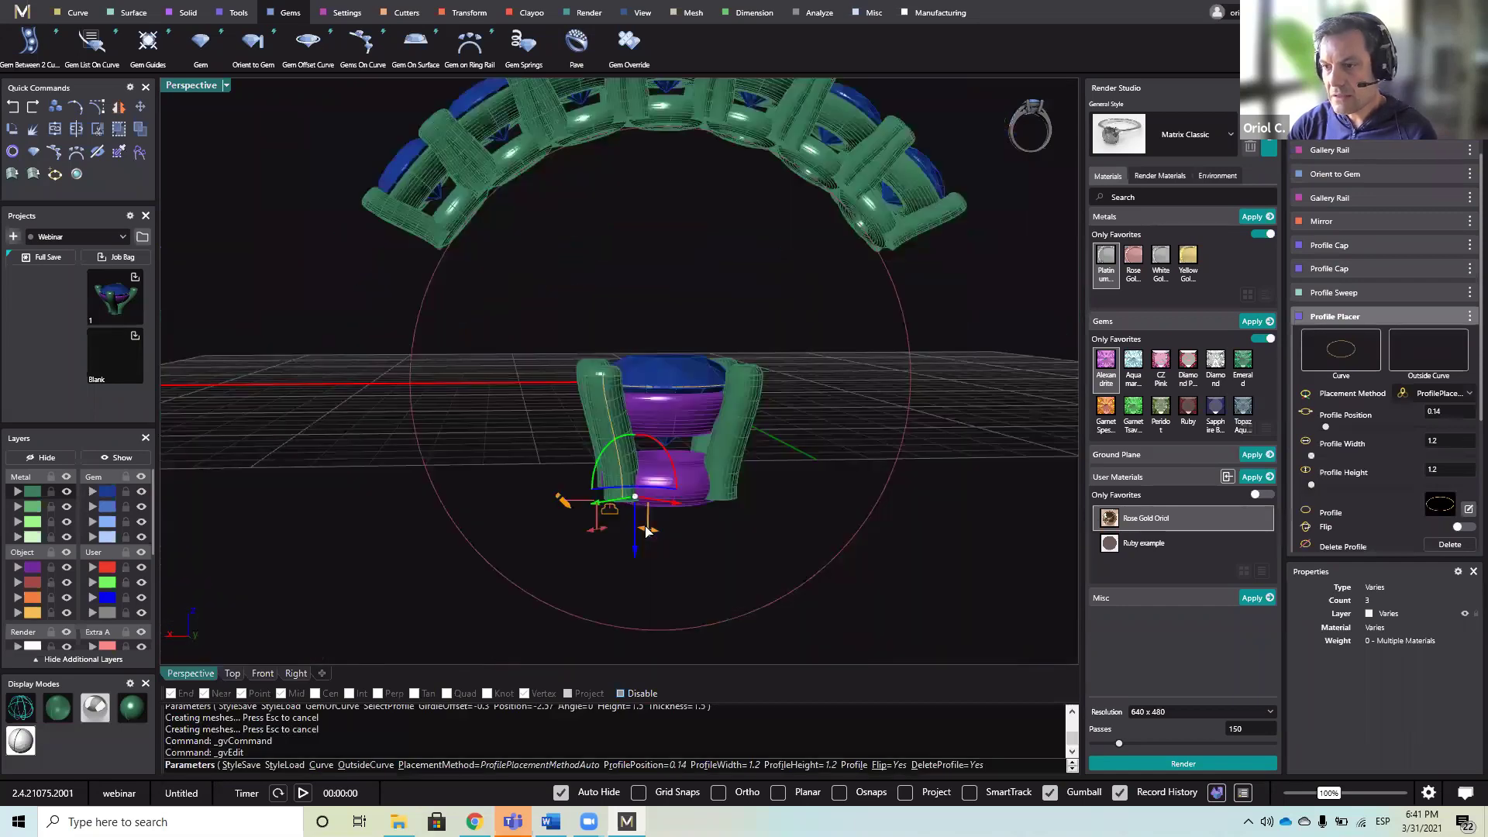
{"action": "scroll", "coordinate": [645, 527], "scroll_direction": "up", "scroll_amount": 6}
{"action": "scroll", "coordinate": [644, 528], "scroll_direction": "up", "scroll_amount": 2}
{"action": "scroll", "coordinate": [645, 528], "scroll_direction": "down", "scroll_amount": 5}
{"action": "scroll", "coordinate": [645, 533], "scroll_direction": "down", "scroll_amount": 3}
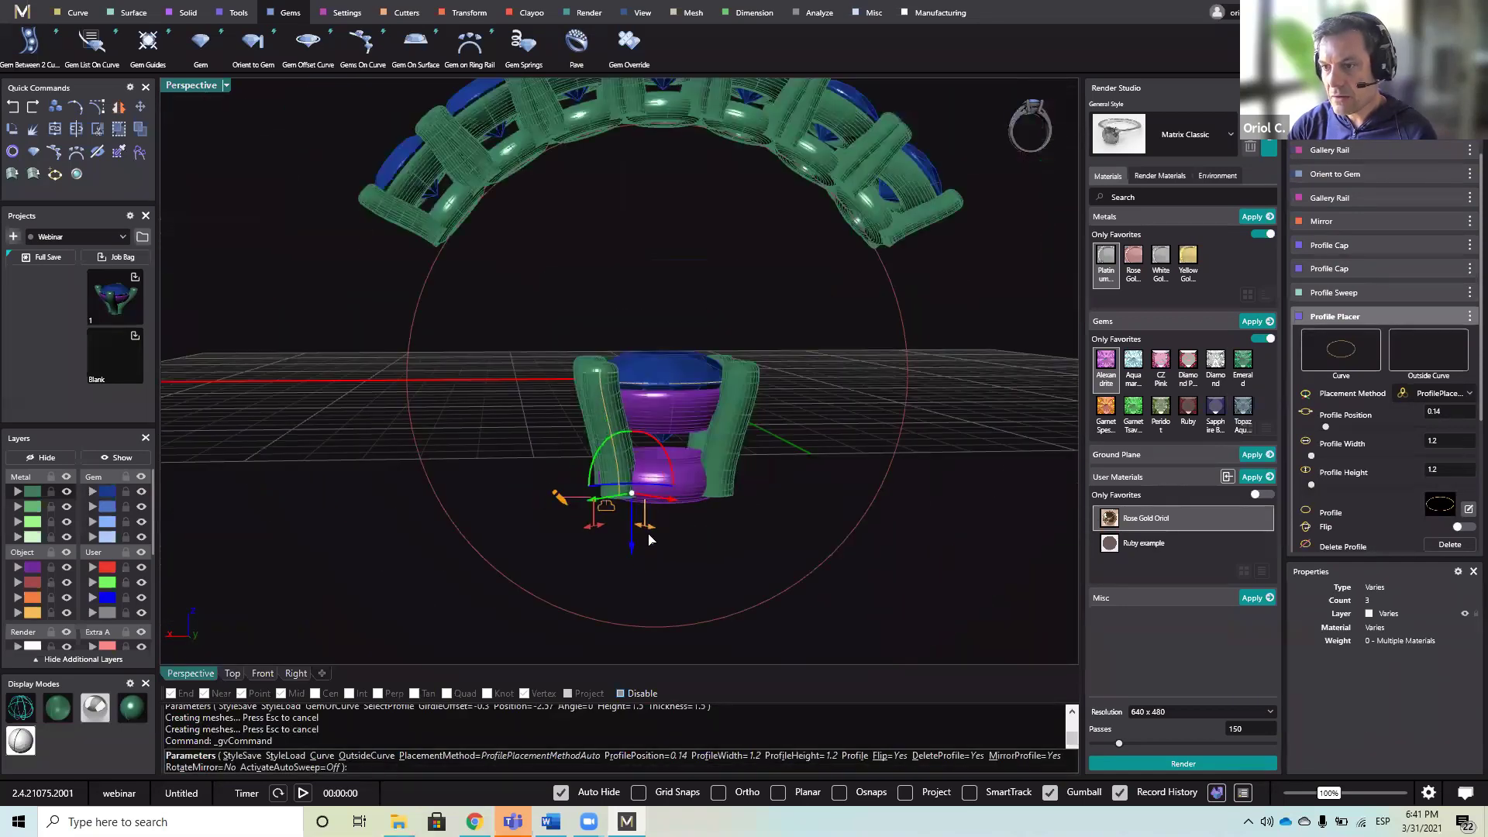
{"action": "left_click_drag", "start_coordinate": [628, 546], "coordinate": [631, 564]}
{"action": "right_click", "coordinate": [777, 309]}
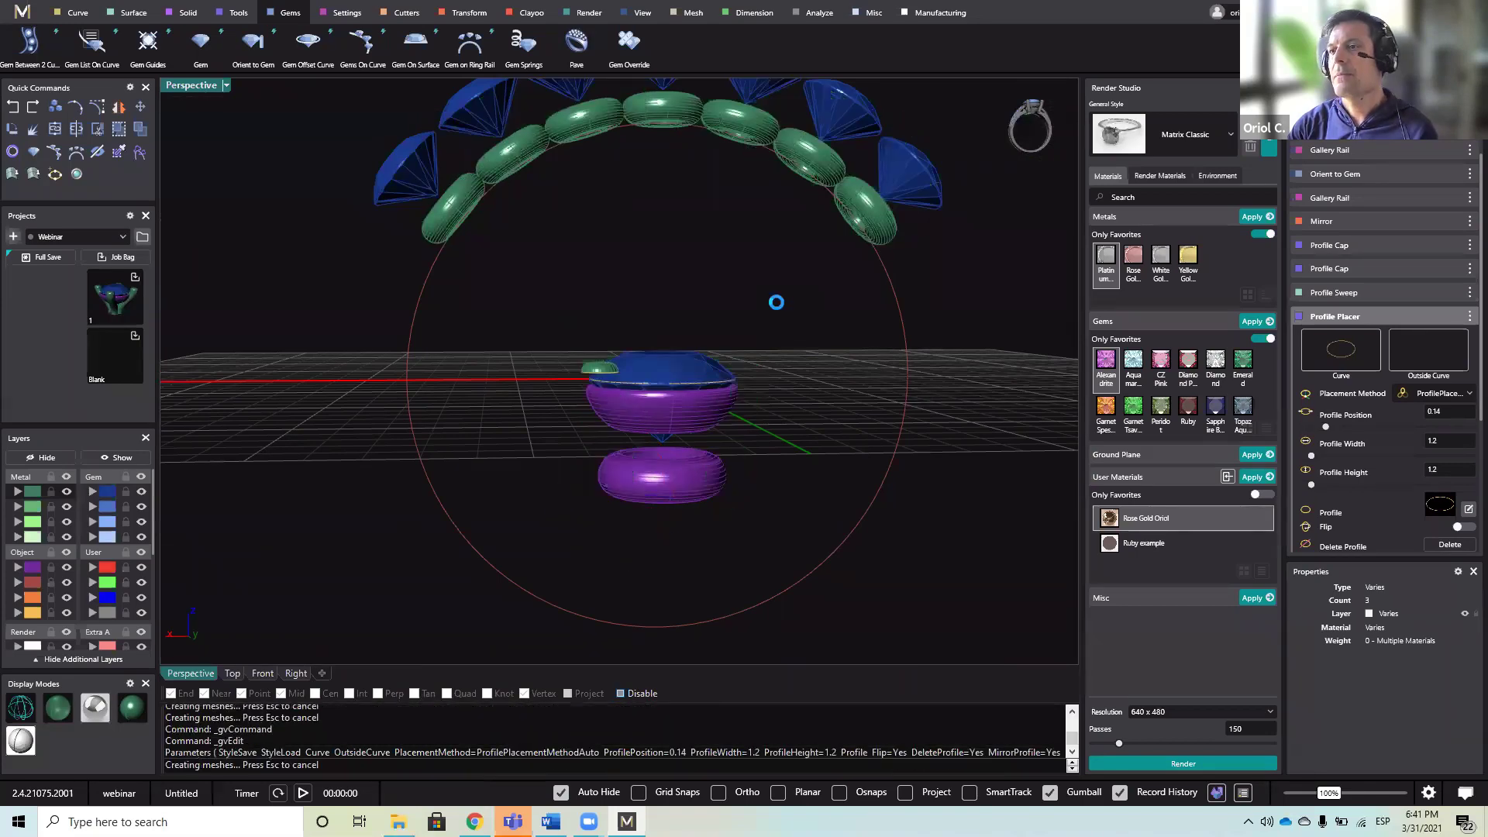
{"action": "scroll", "coordinate": [778, 309], "scroll_direction": "down", "scroll_amount": 6}
{"action": "right_click_drag", "start_coordinate": [778, 309], "coordinate": [742, 364]}
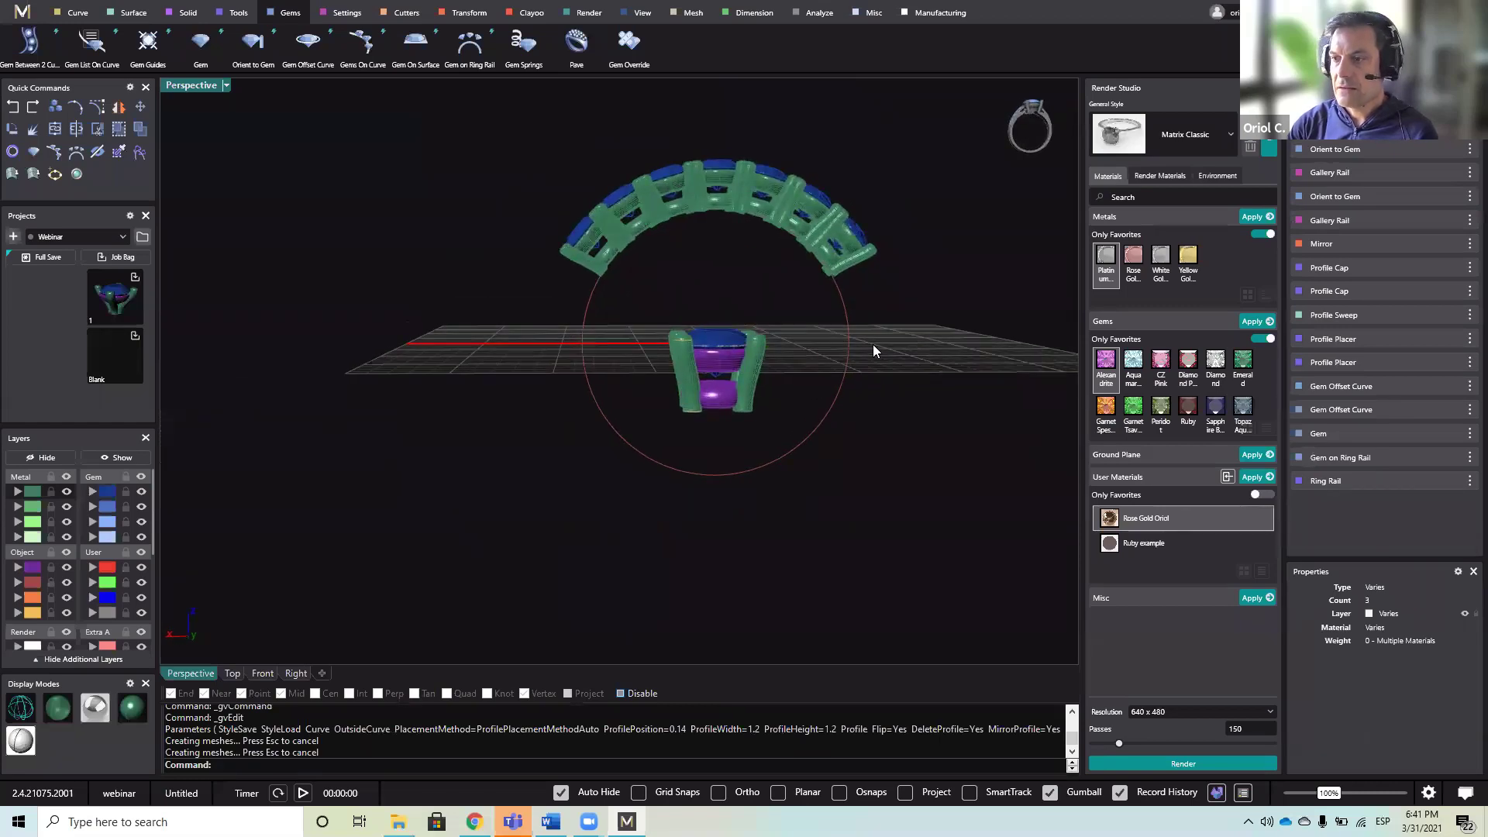
- Create an outside ring rail around the ring rail with top thickness 4.3, side thickness 1.7 and bottom thickness 1.8
{"action": "left_click", "coordinate": [848, 341]}
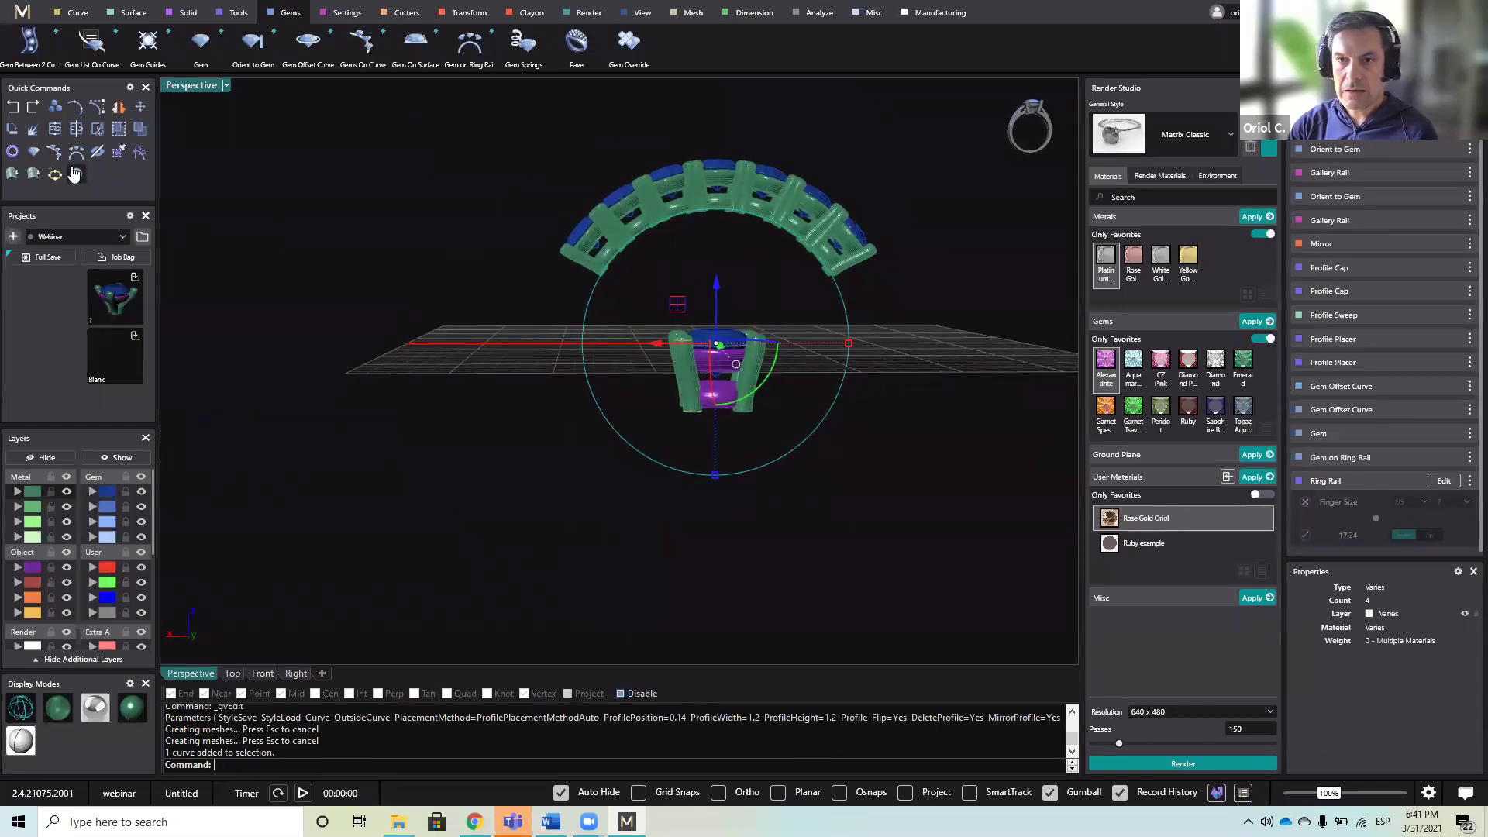
{"action": "left_click", "coordinate": [13, 154]}
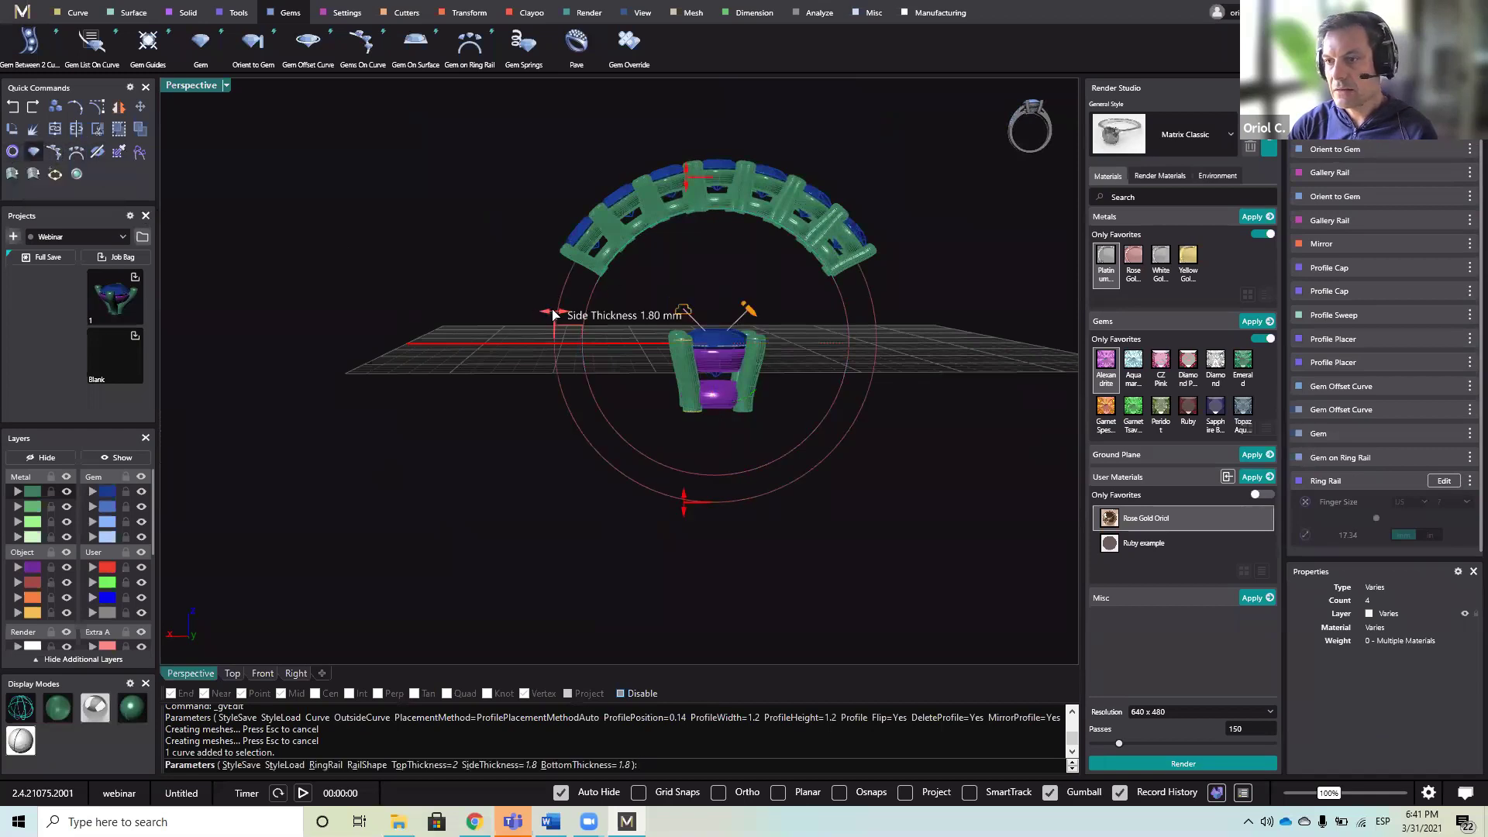
{"action": "left_click_drag", "start_coordinate": [555, 311], "coordinate": [556, 307]}
{"action": "left_click_drag", "start_coordinate": [686, 173], "coordinate": [687, 138]}
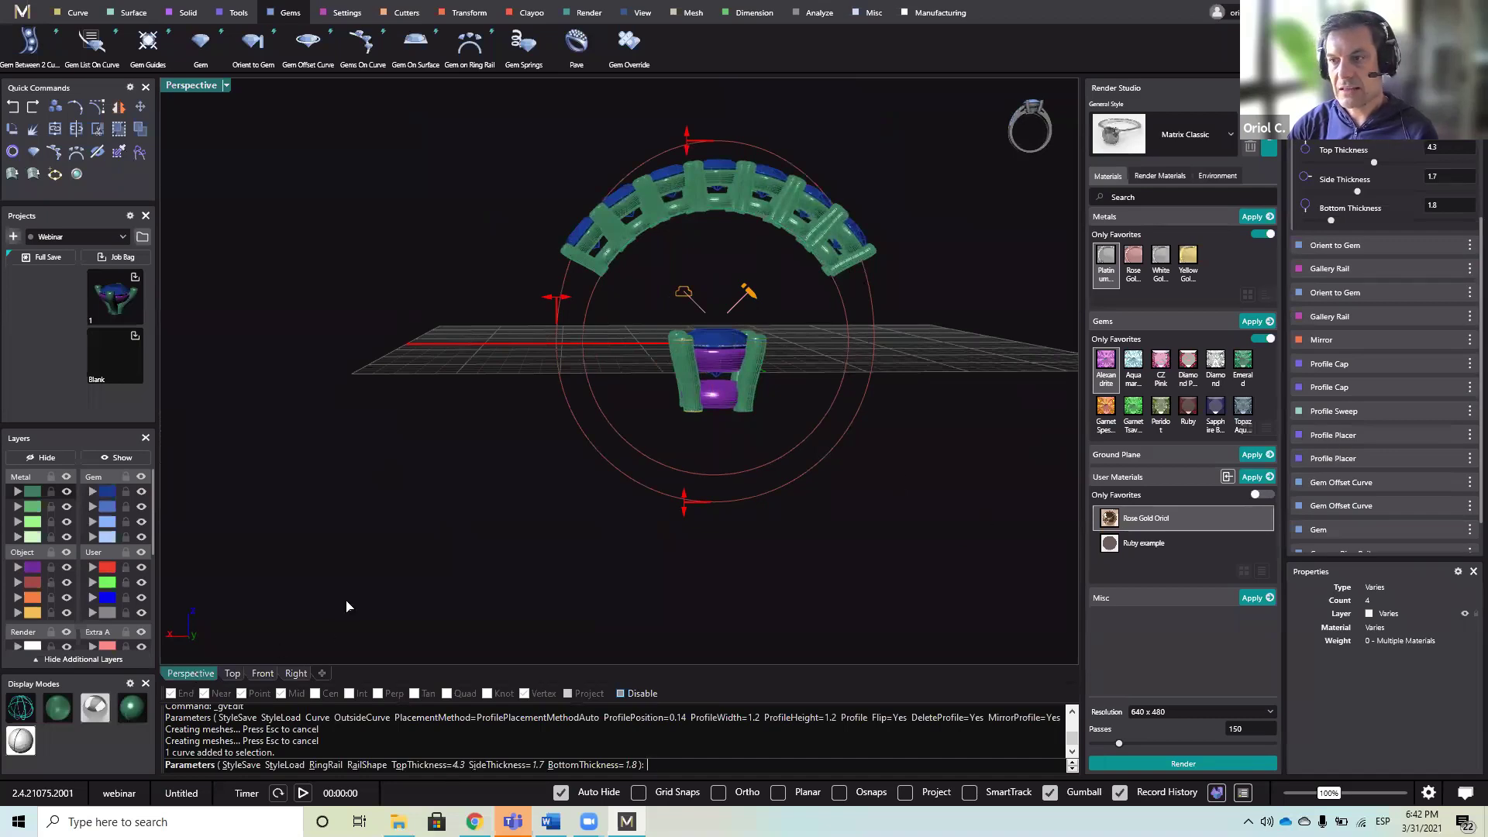
{"action": "right_click_drag", "start_coordinate": [873, 315], "coordinate": [894, 378]}
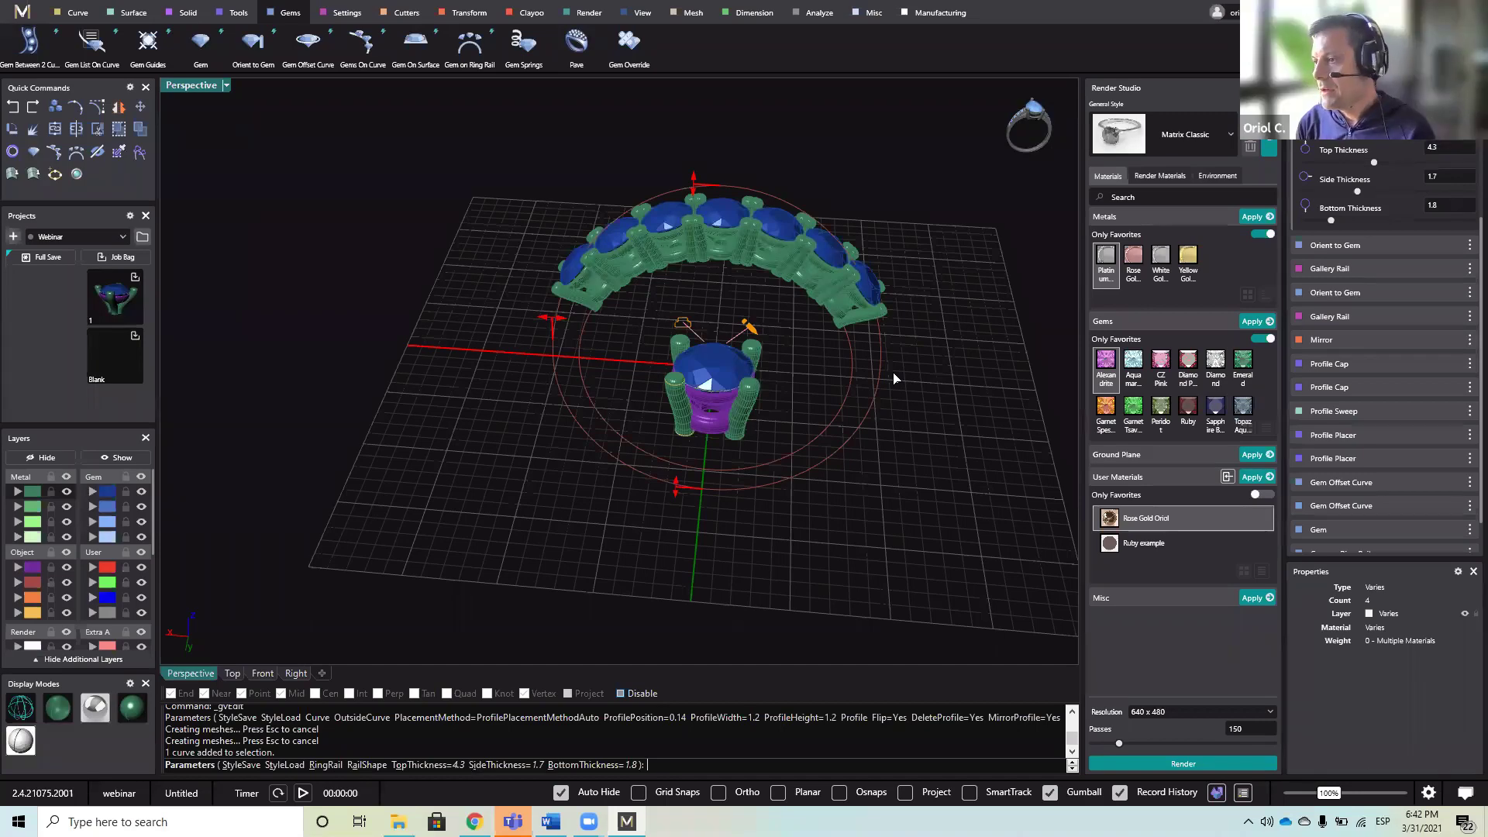
{"action": "key", "text": "Return"}
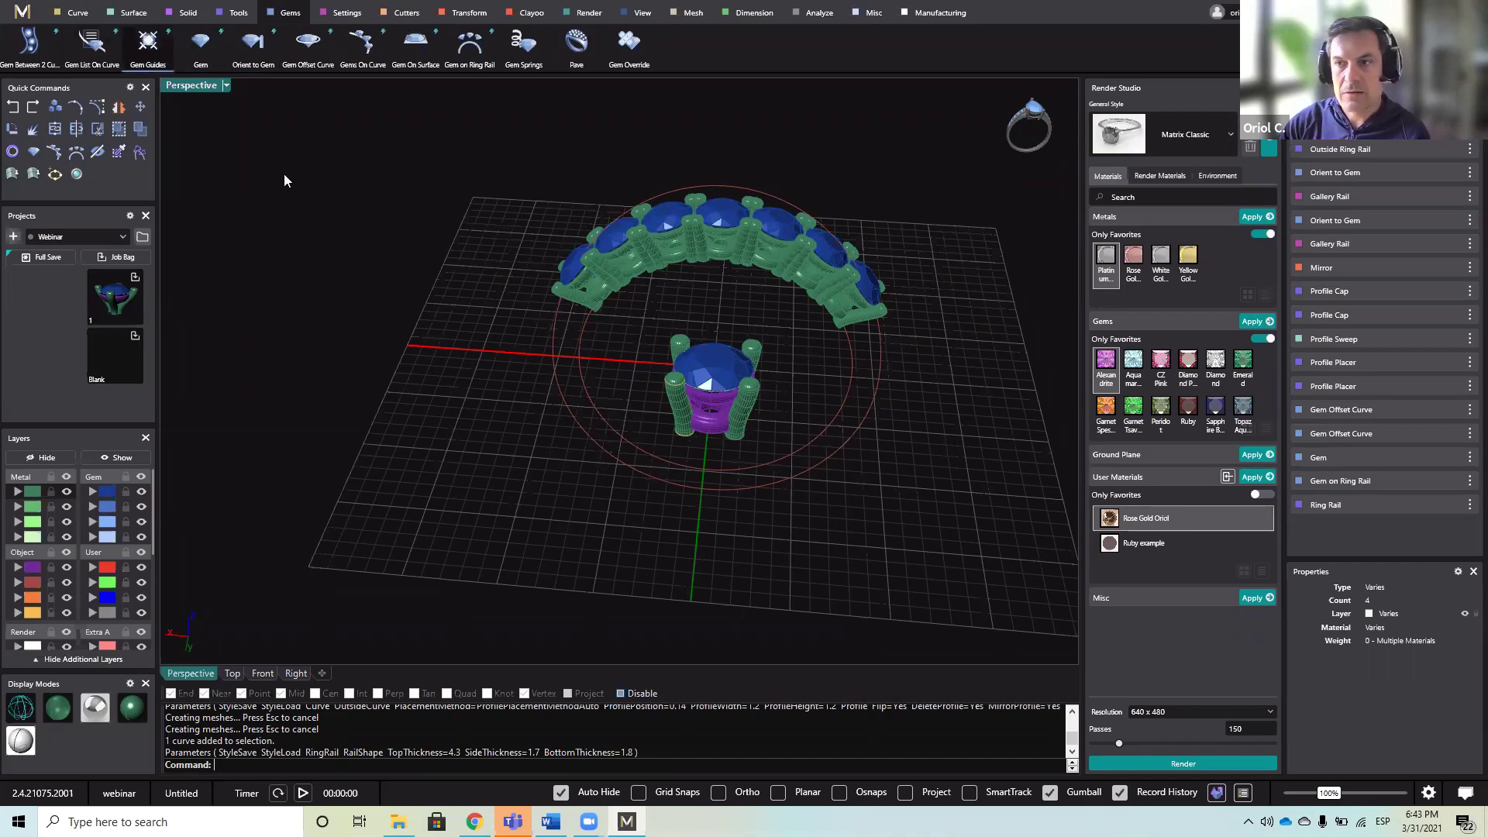
- Select everything in the scene, including the gems, heads and ring rails, and delete it
{"action": "right_click_drag", "start_coordinate": [392, 265], "coordinate": [441, 191]}
{"action": "left_click_drag", "start_coordinate": [432, 130], "coordinate": [923, 550]}
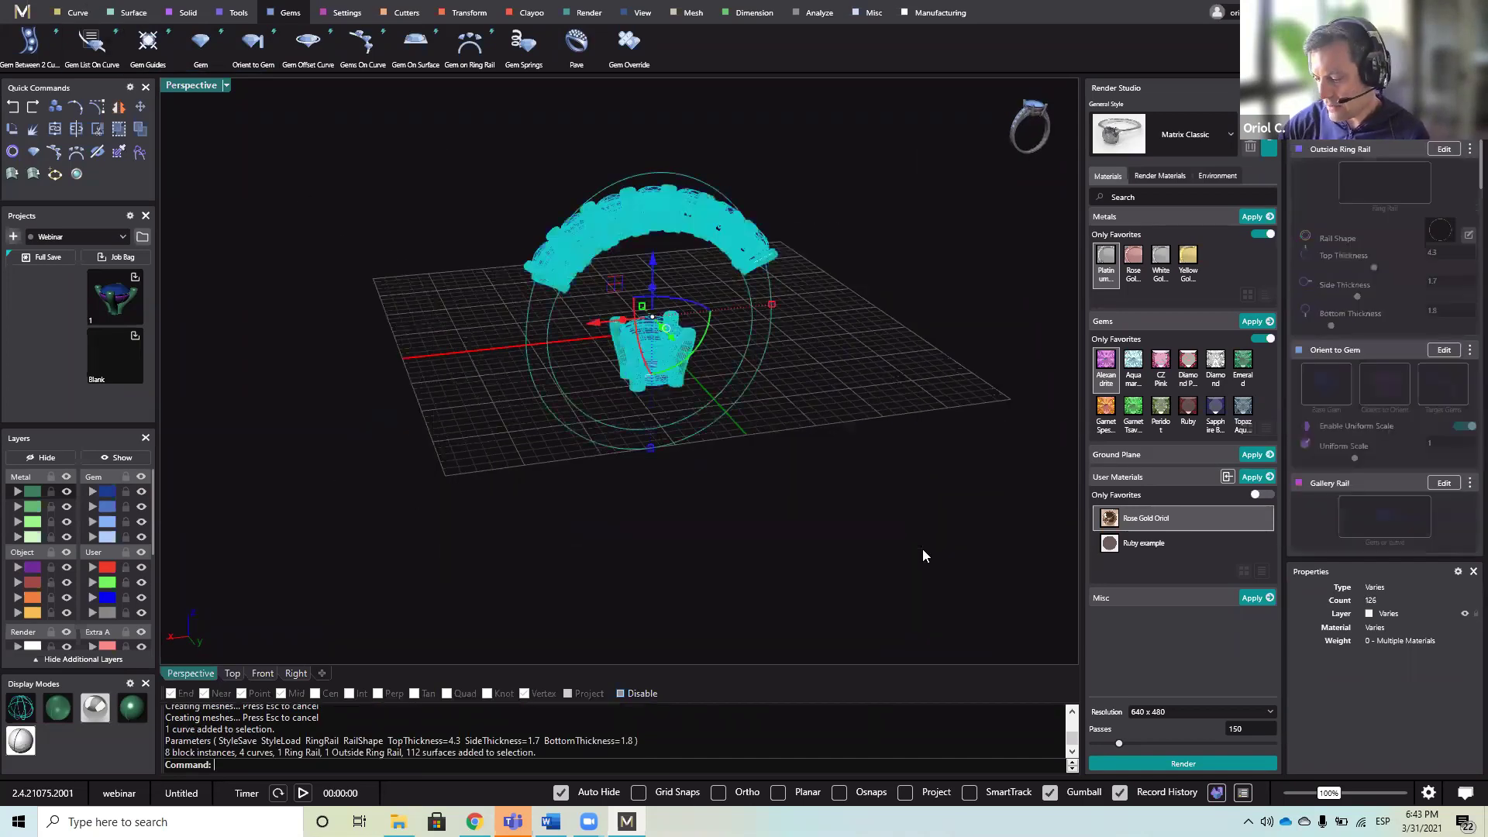
{"action": "key", "text": "Delete"}
{"action": "right_click_drag", "start_coordinate": [593, 416], "coordinate": [648, 399]}
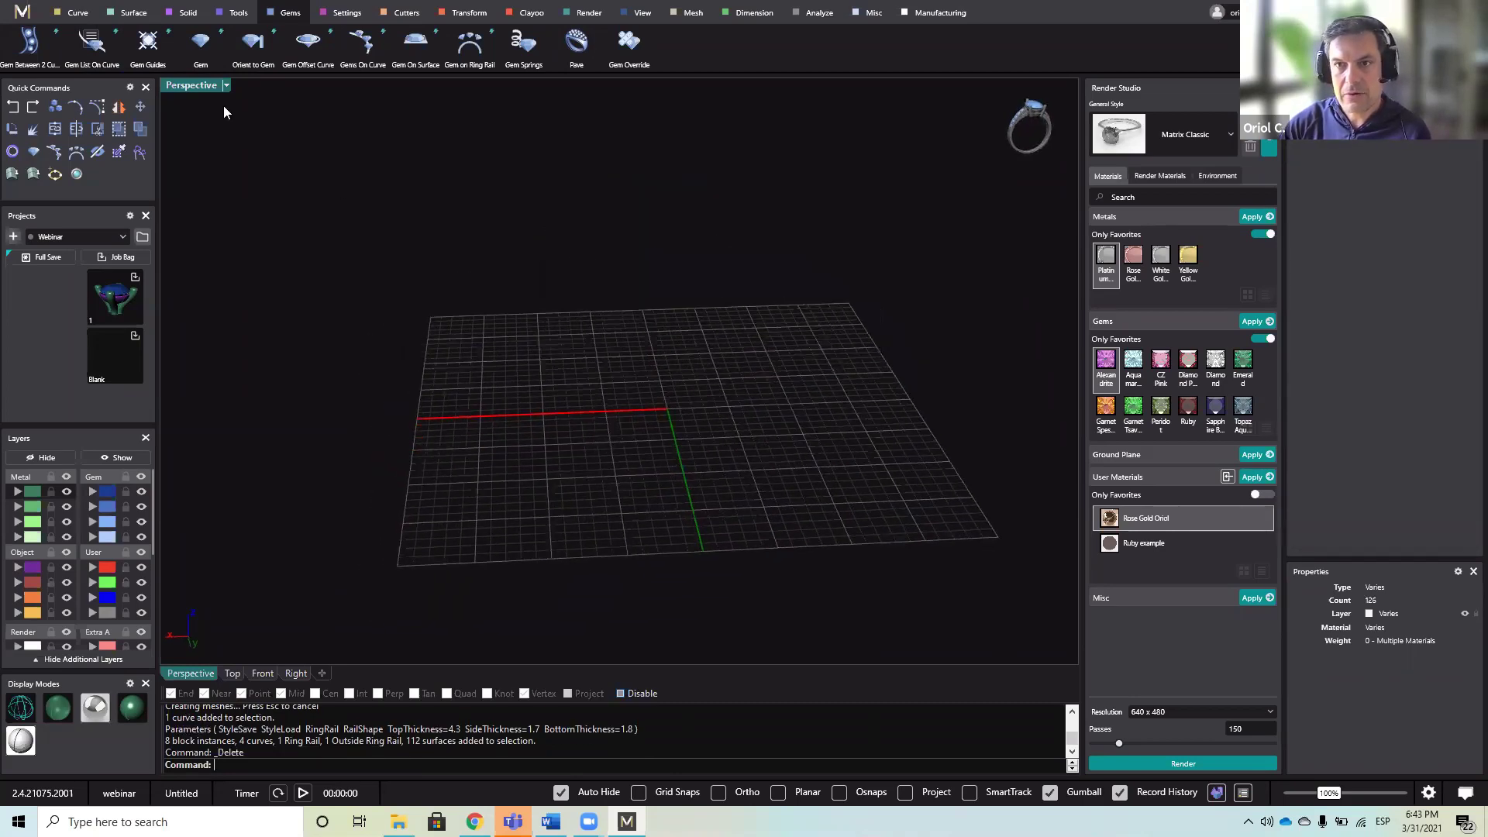
- Create a new ring rail at US finger size 7
{"action": "right_click_drag", "start_coordinate": [542, 318], "coordinate": [495, 324]}
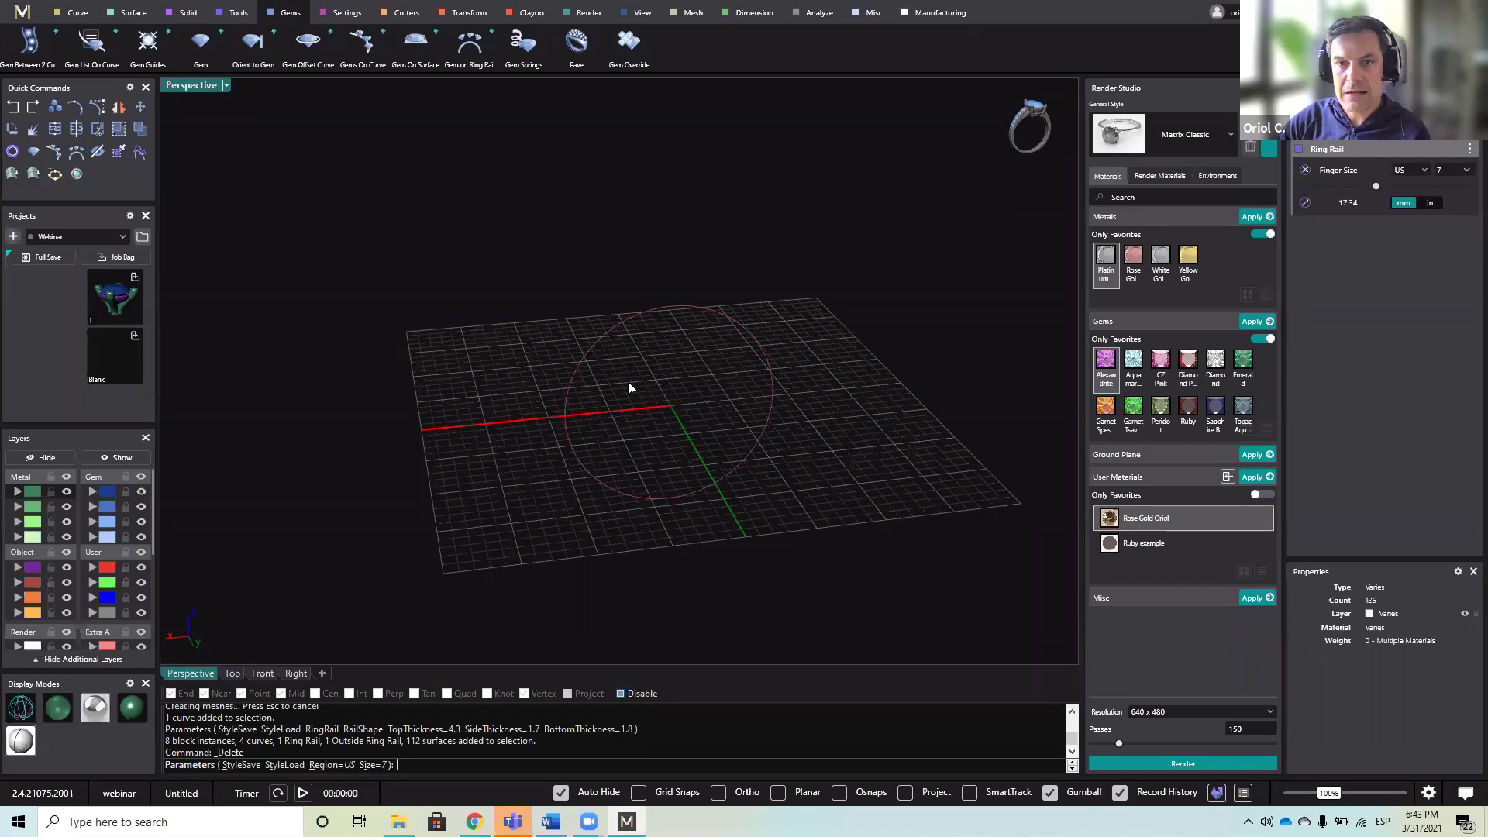
{"action": "right_click_drag", "start_coordinate": [630, 388], "coordinate": [604, 369]}
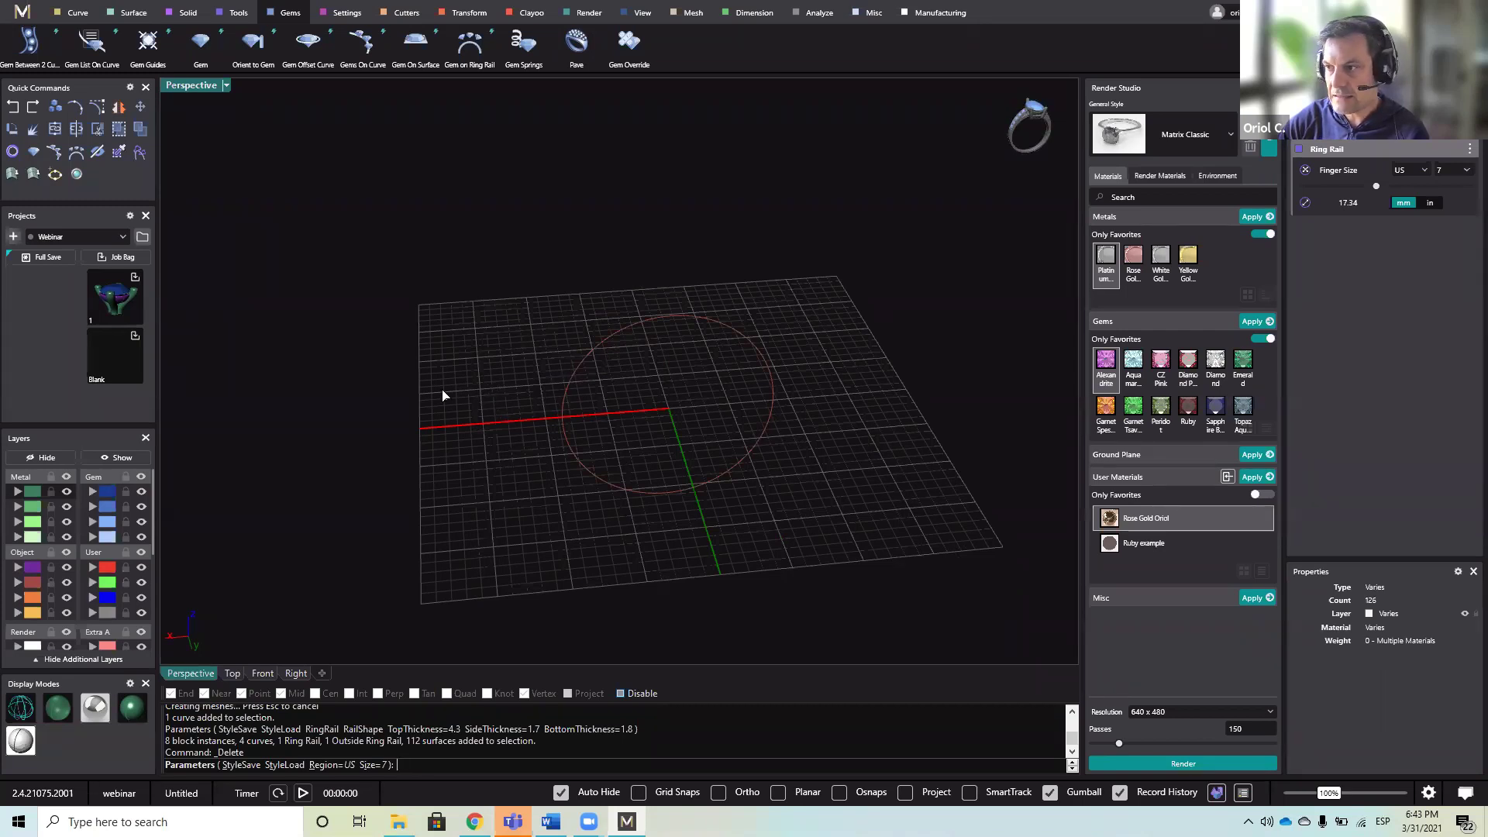
{"action": "right_click", "coordinate": [542, 320]}
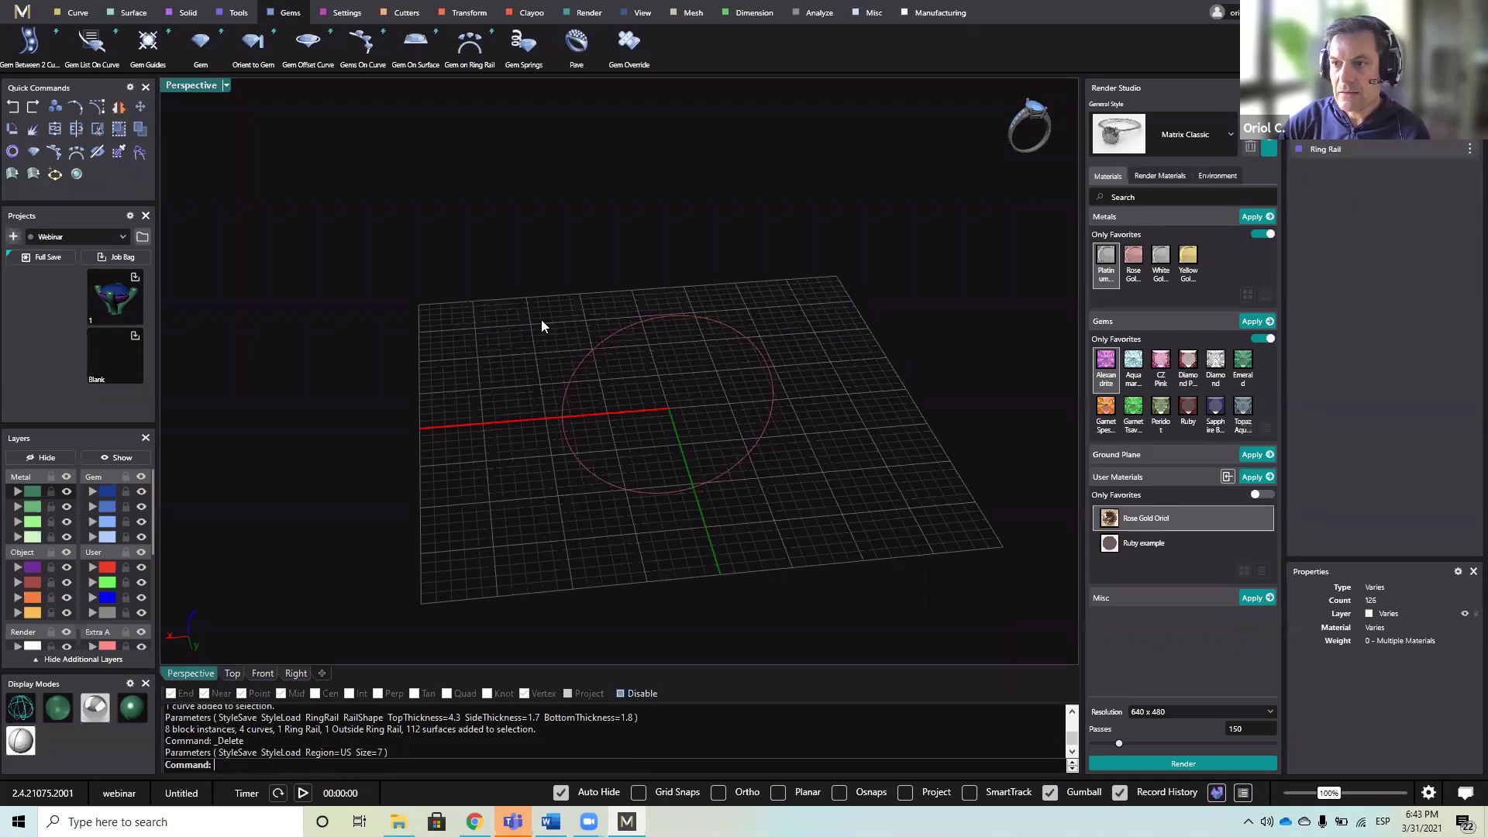
{"action": "right_click_drag", "start_coordinate": [568, 317], "coordinate": [601, 341]}
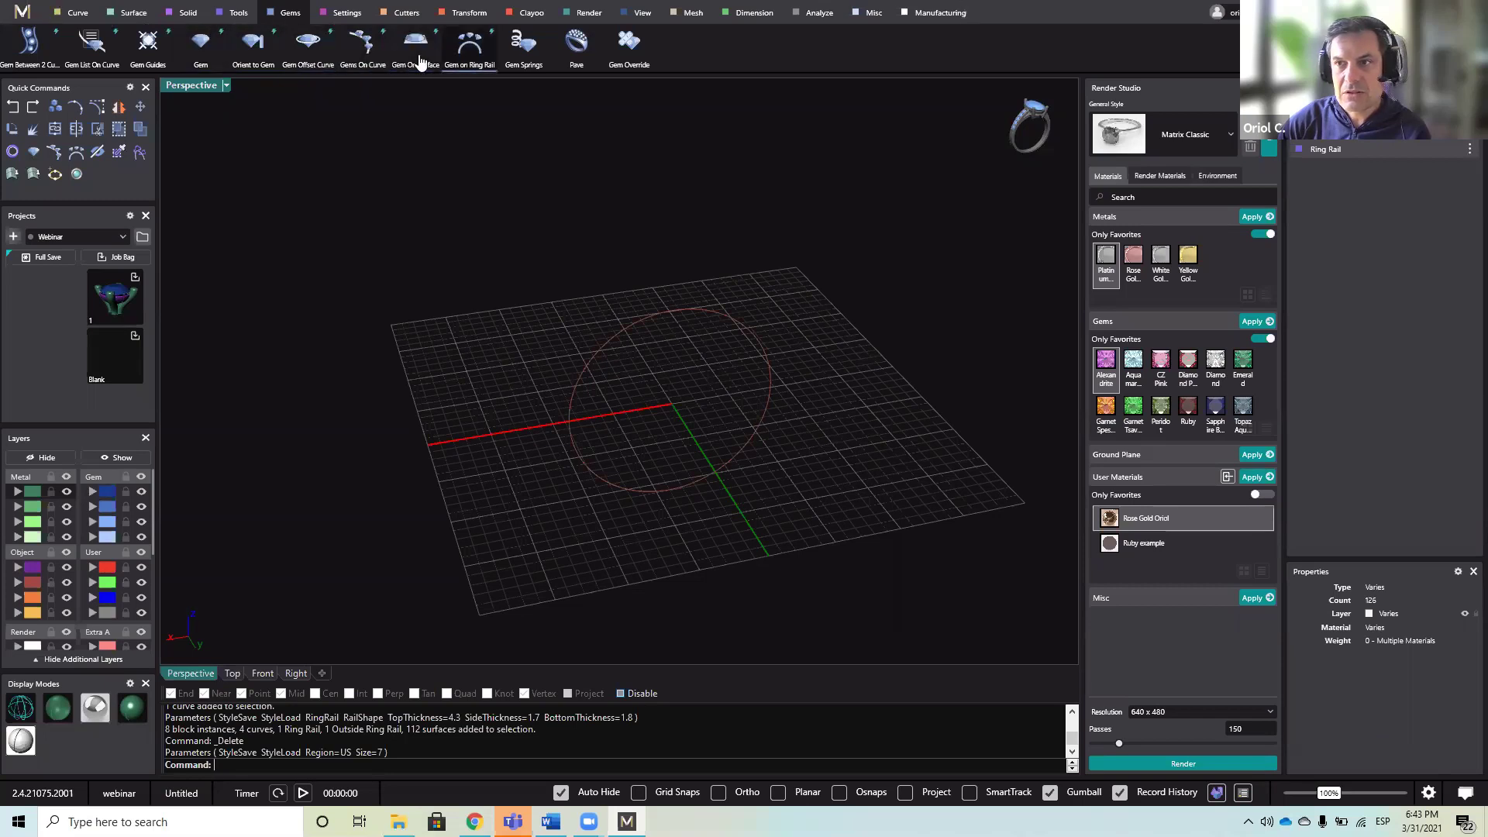
- Place one round diamond on the ring rail at location 0.05, with a diameter of 4.60 mm and a Y offset of -2.5
{"action": "left_click", "coordinate": [478, 72]}
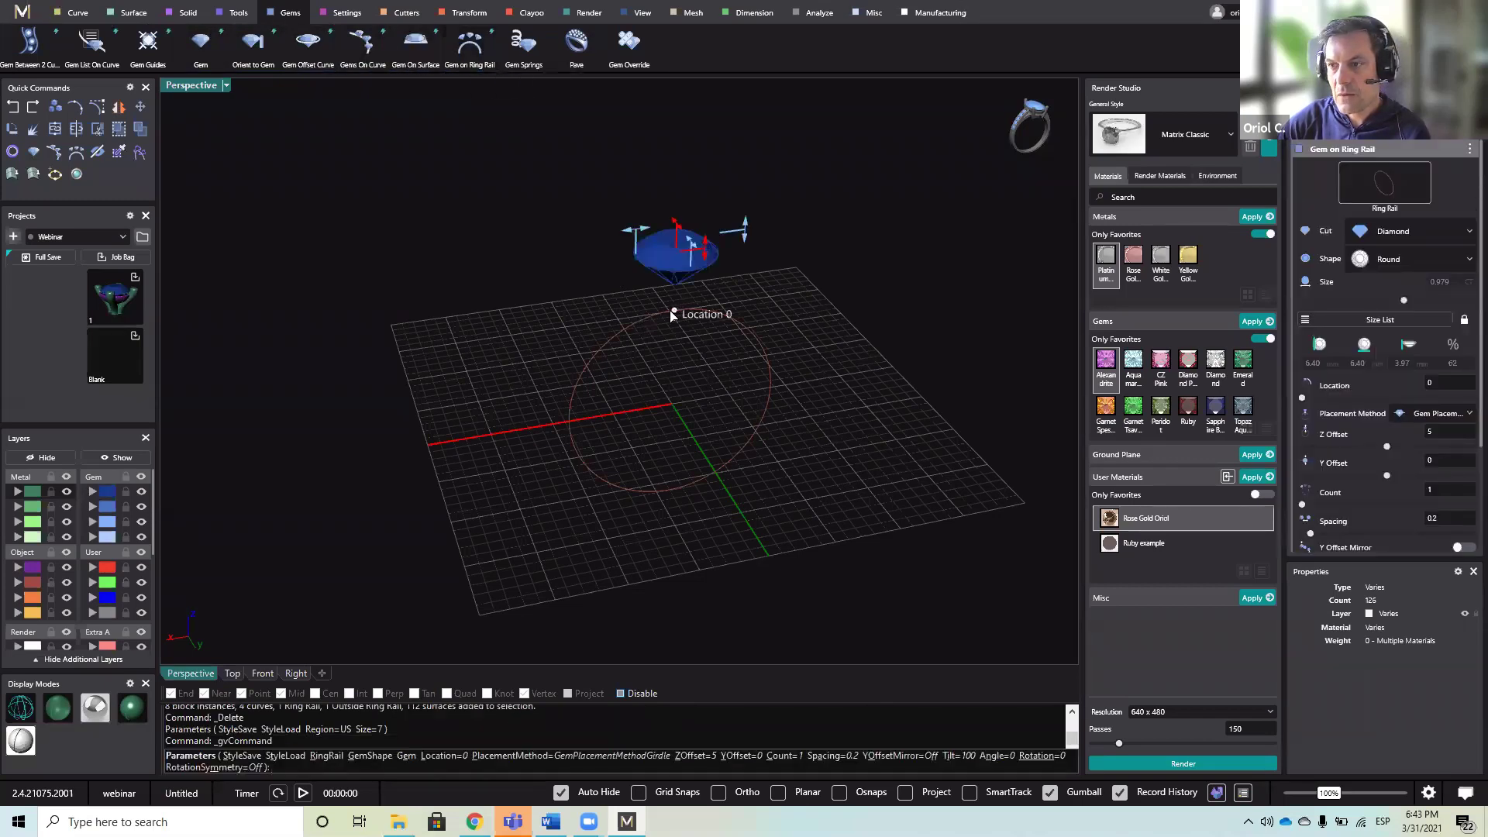
{"action": "left_click_drag", "start_coordinate": [673, 314], "coordinate": [642, 320]}
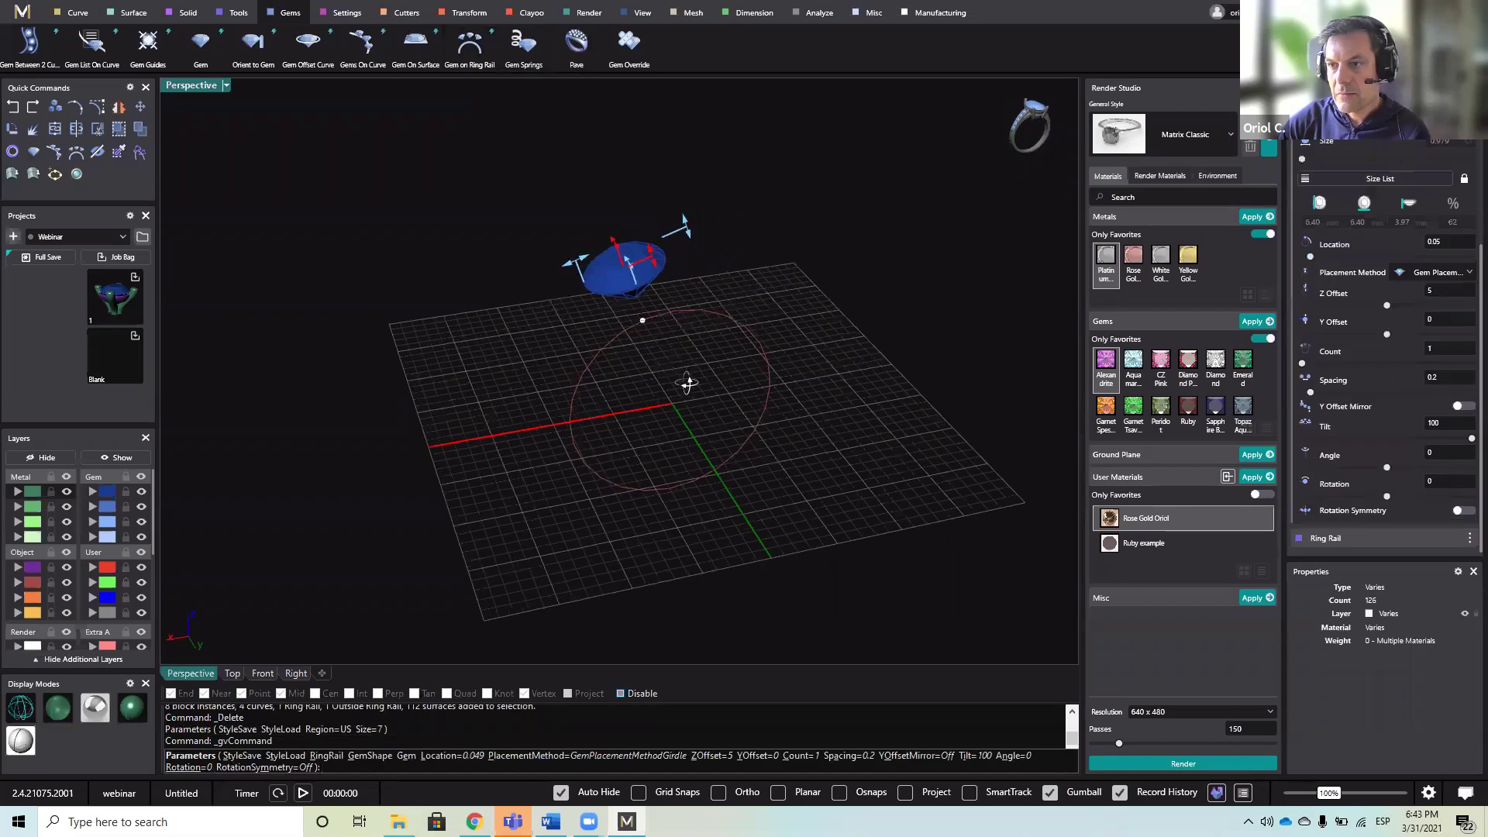
{"action": "right_click_drag", "start_coordinate": [687, 383], "coordinate": [740, 446]}
{"action": "scroll", "coordinate": [604, 304], "scroll_direction": "up", "scroll_amount": 4}
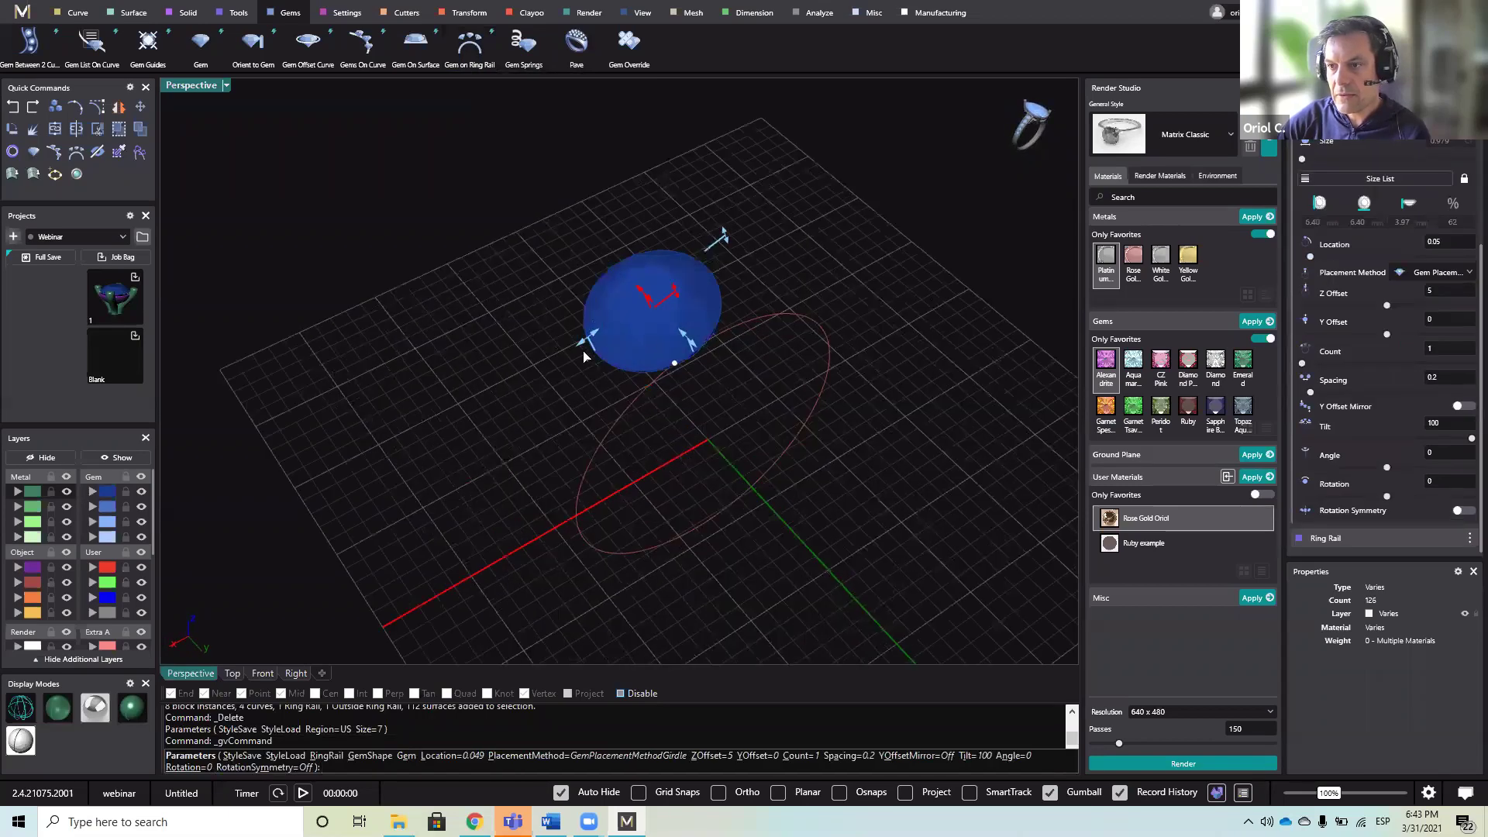
{"action": "left_click_drag", "start_coordinate": [603, 345], "coordinate": [607, 344]}
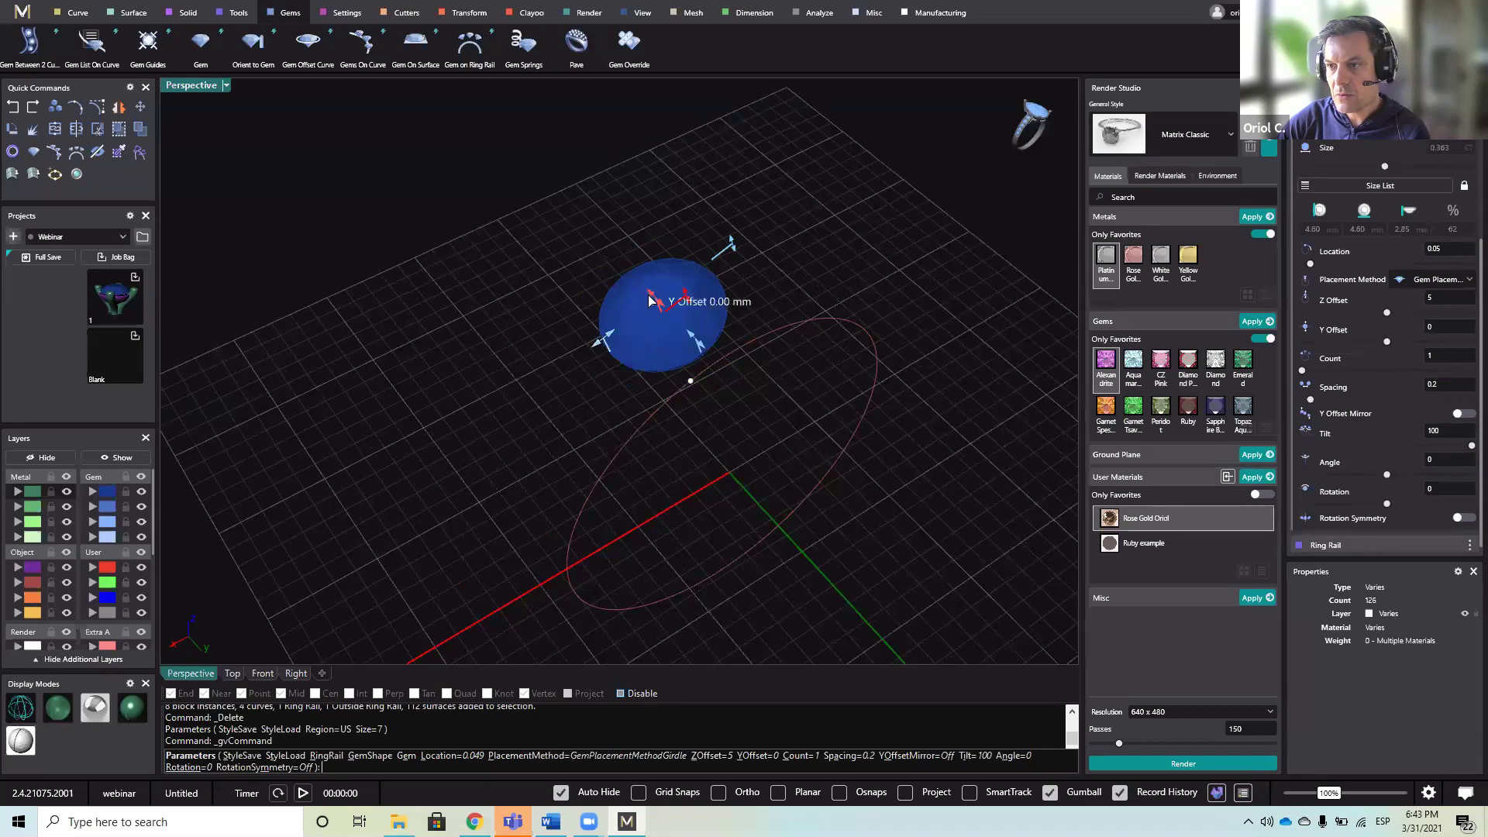
{"action": "left_click_drag", "start_coordinate": [650, 297], "coordinate": [612, 250]}
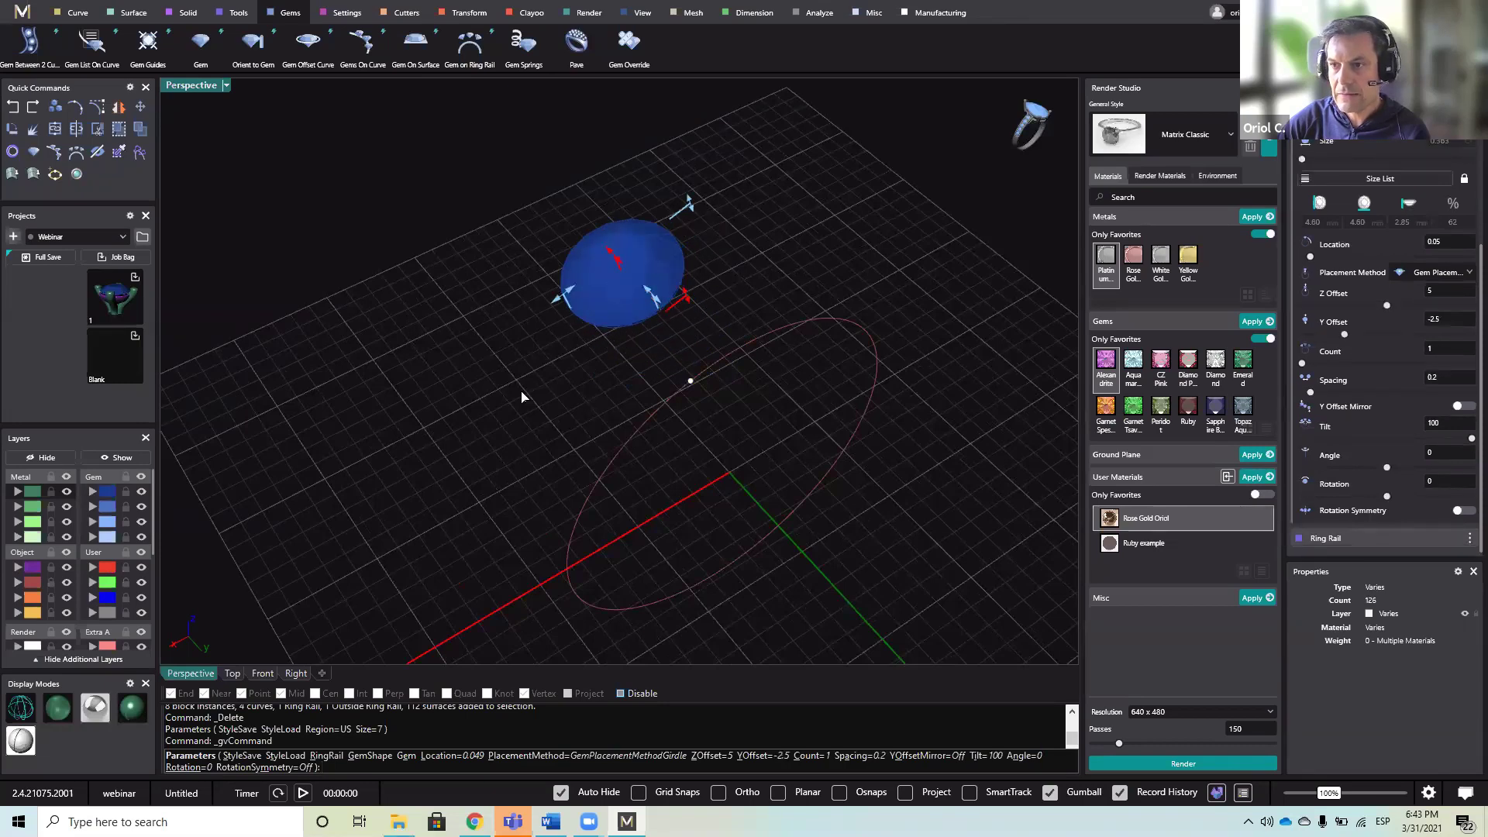
- Shift the gem along the ring rail to location 0.066 and set its Z offset to 3.4
{"action": "right_click_drag", "start_coordinate": [521, 395], "coordinate": [644, 399]}
{"action": "left_click_drag", "start_coordinate": [655, 388], "coordinate": [634, 400]}
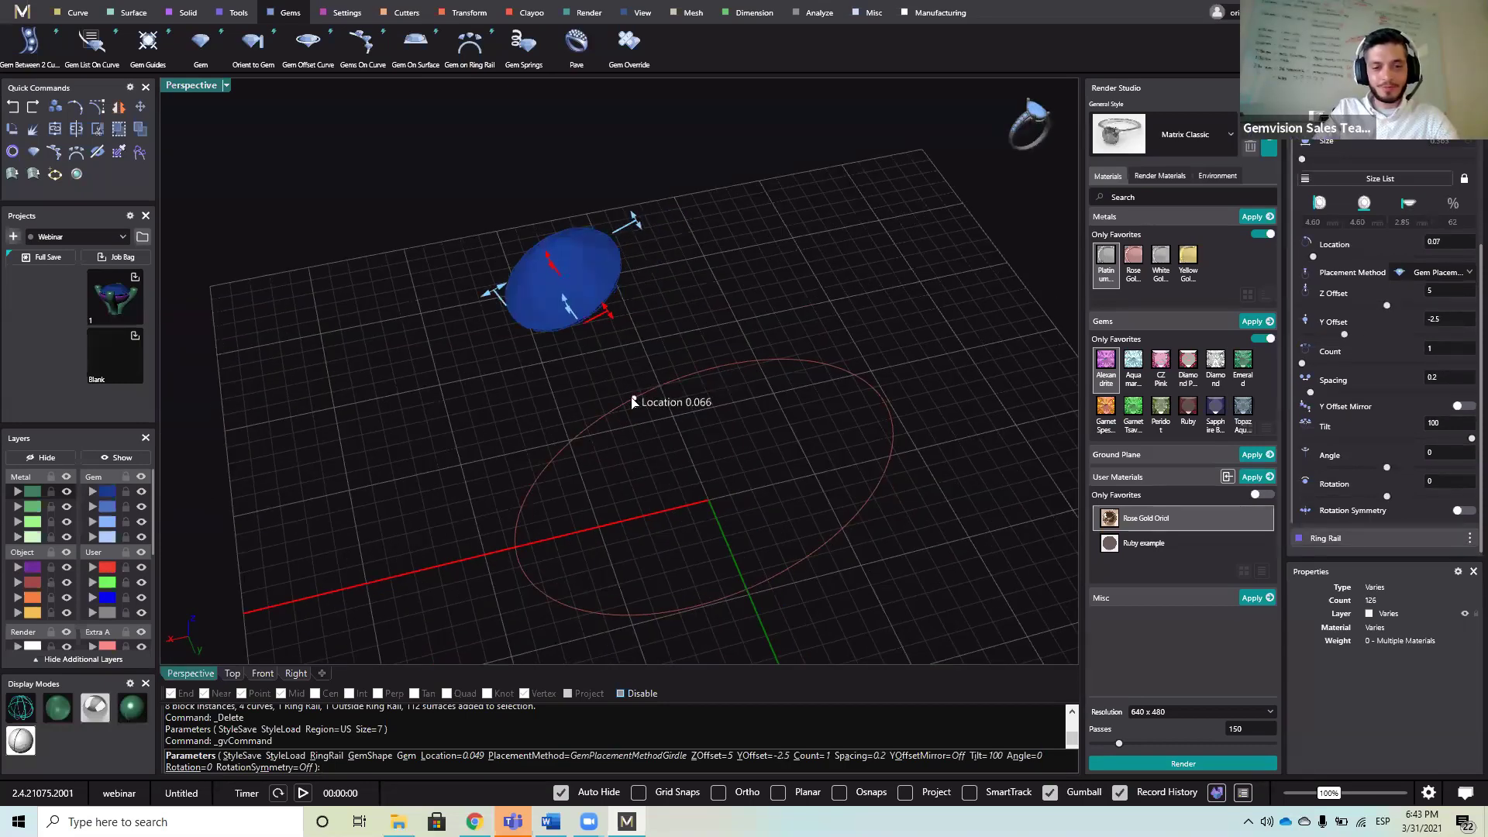
{"action": "right_click_drag", "start_coordinate": [635, 400], "coordinate": [611, 196]}
{"action": "left_click_drag", "start_coordinate": [606, 192], "coordinate": [620, 233]}
{"action": "right_click_drag", "start_coordinate": [698, 312], "coordinate": [613, 269]}
{"action": "key", "text": "Return"}
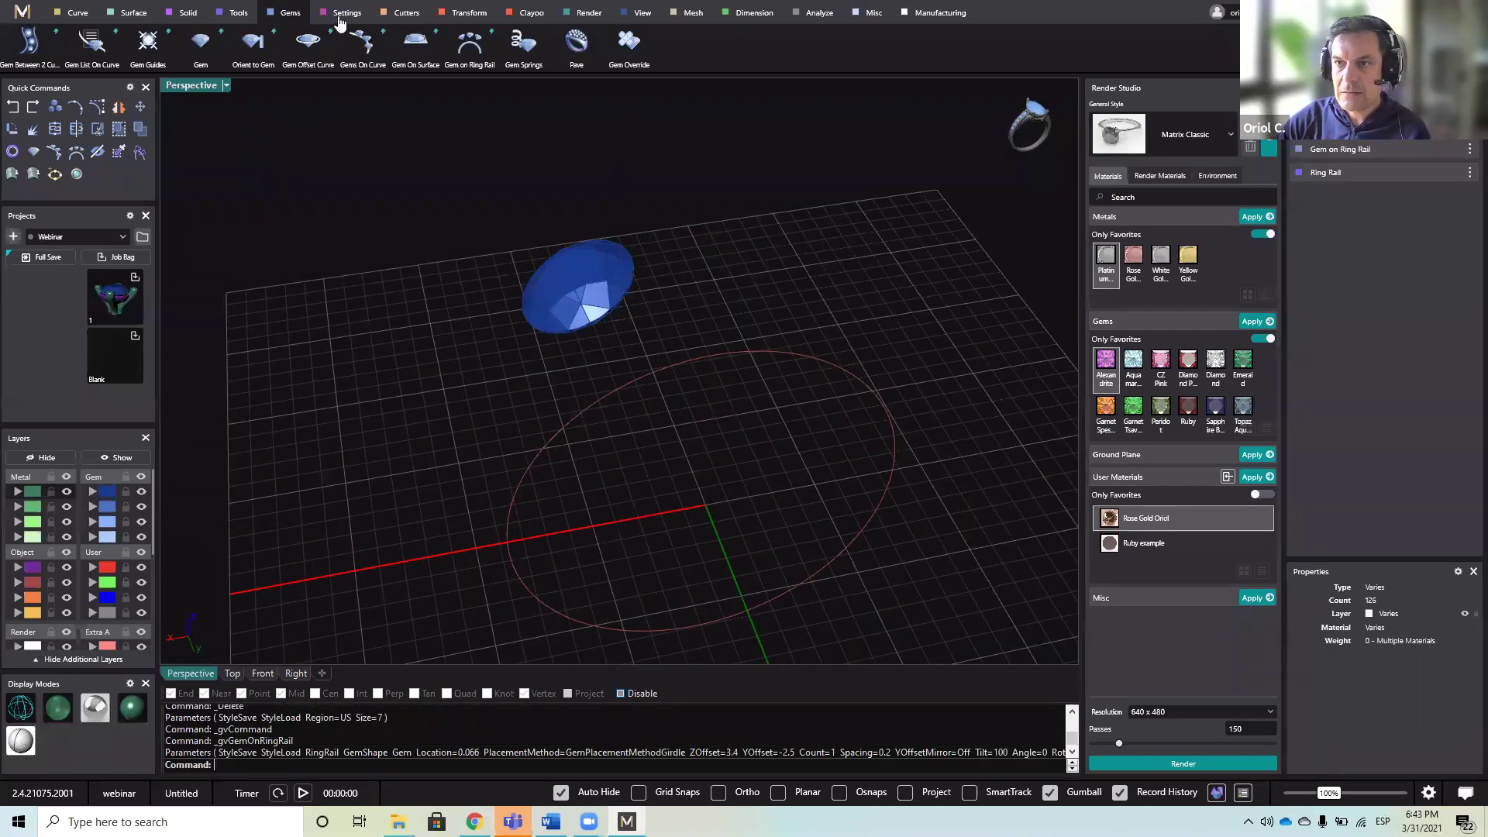
- Build a four-prong head on the gem and set its overall height to 3.7 mm to meet the ring rail
{"action": "left_click", "coordinate": [345, 13]}
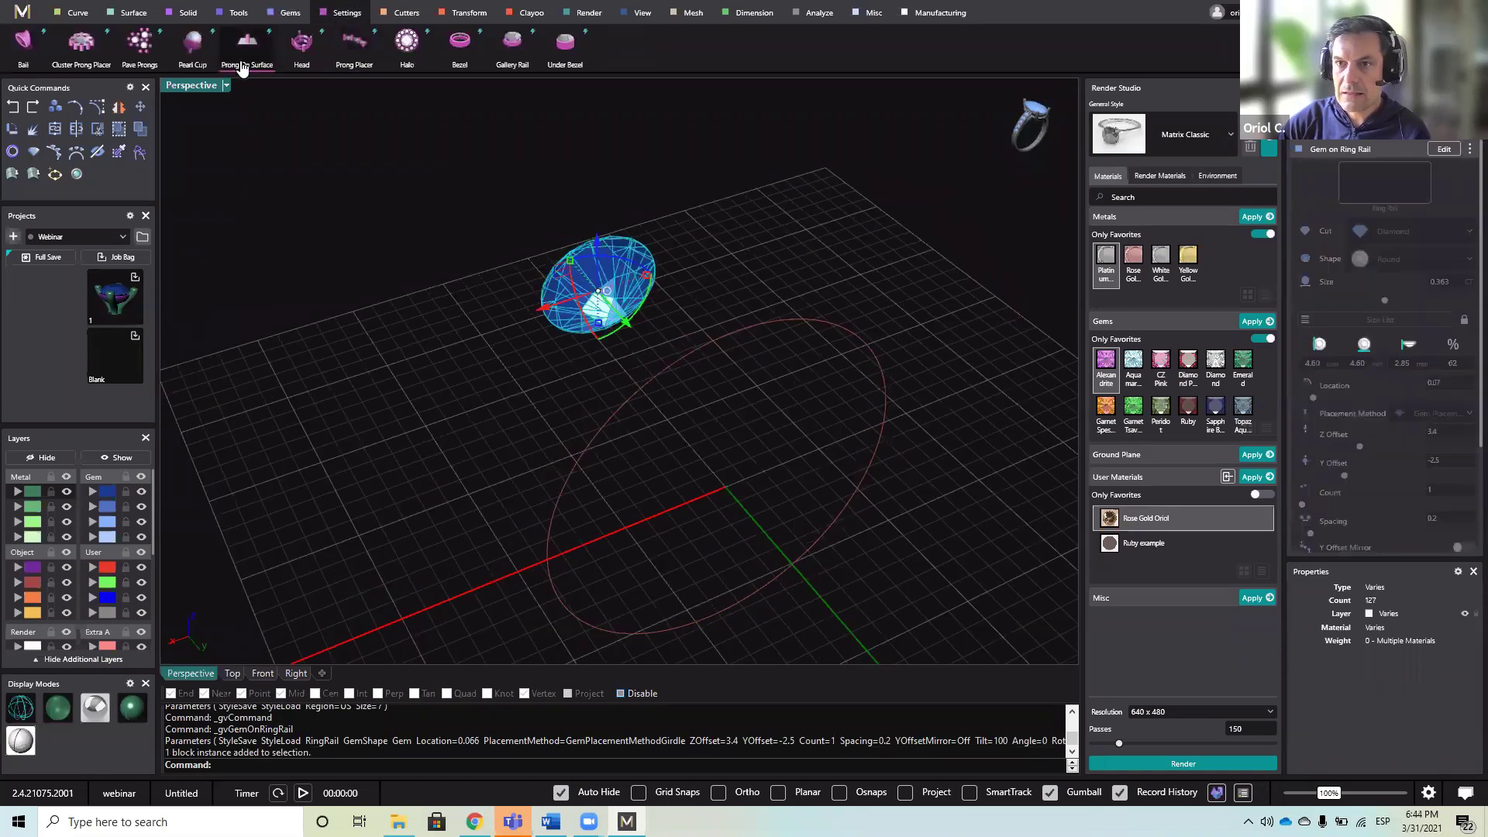
{"action": "left_click", "coordinate": [301, 43]}
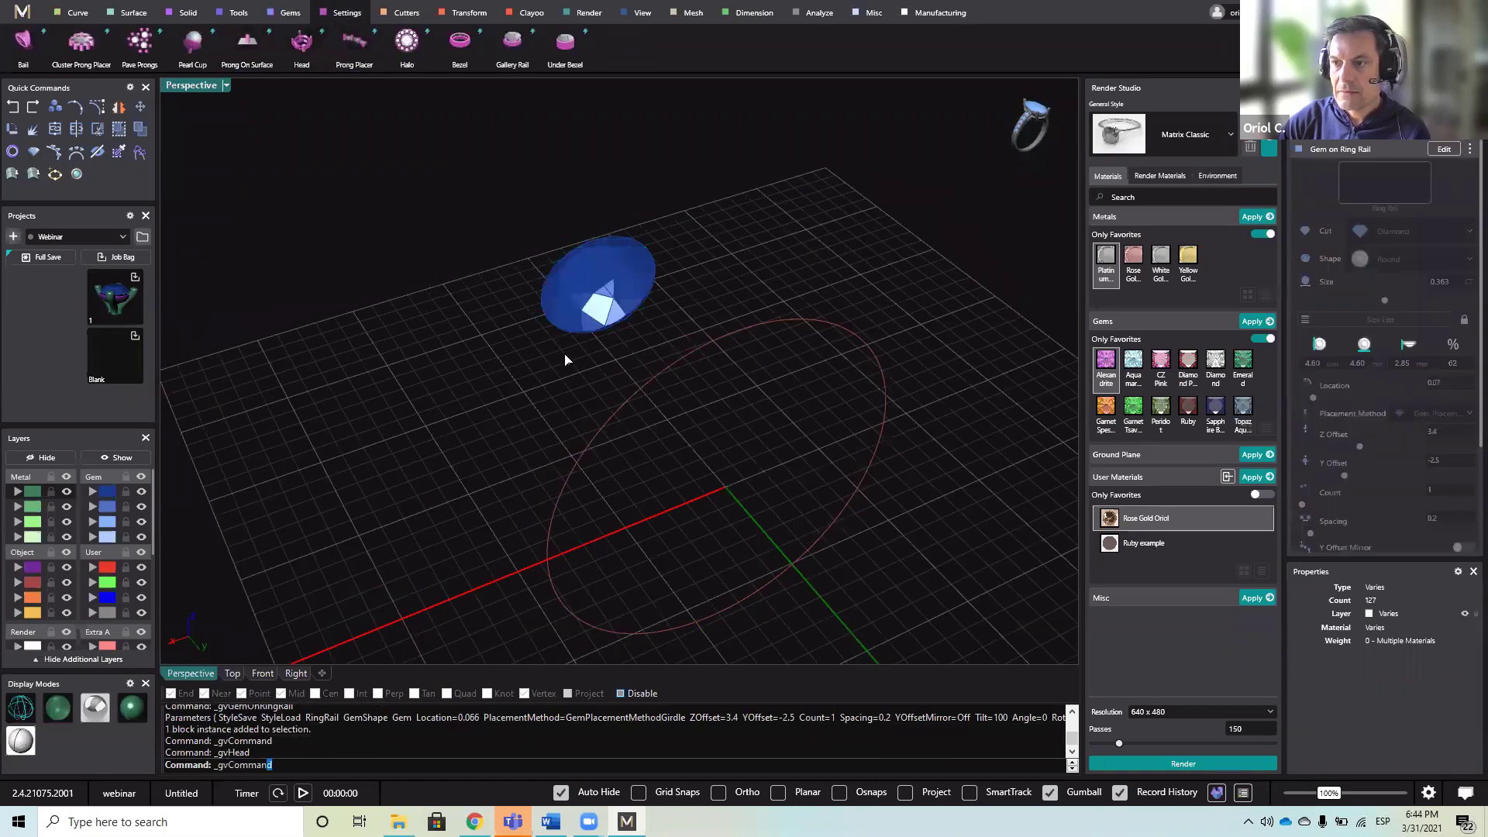
{"action": "right_click_drag", "start_coordinate": [533, 288], "coordinate": [162, 329]}
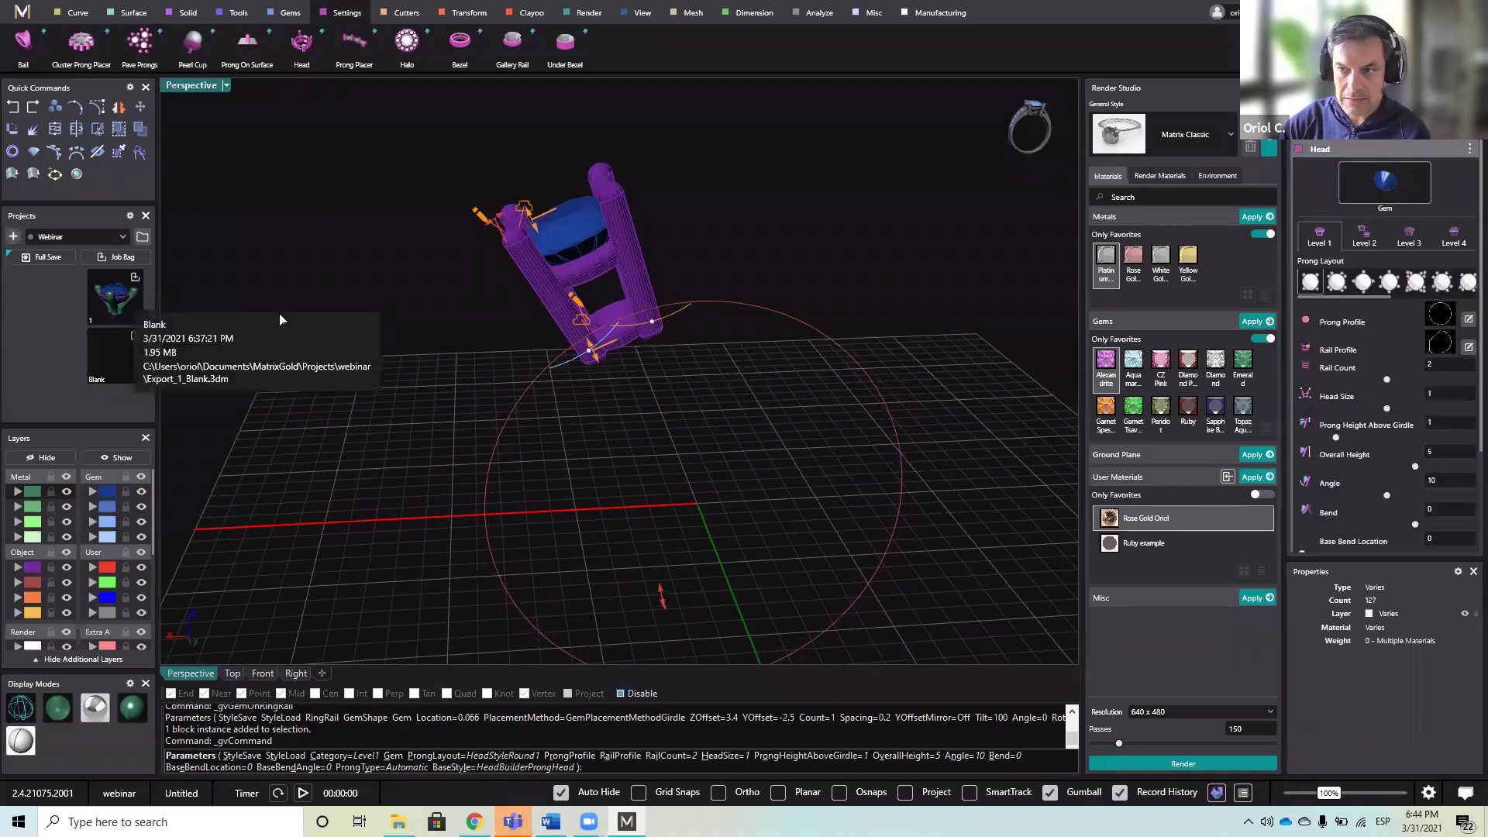
{"action": "scroll", "coordinate": [654, 371], "scroll_direction": "up", "scroll_amount": 4}
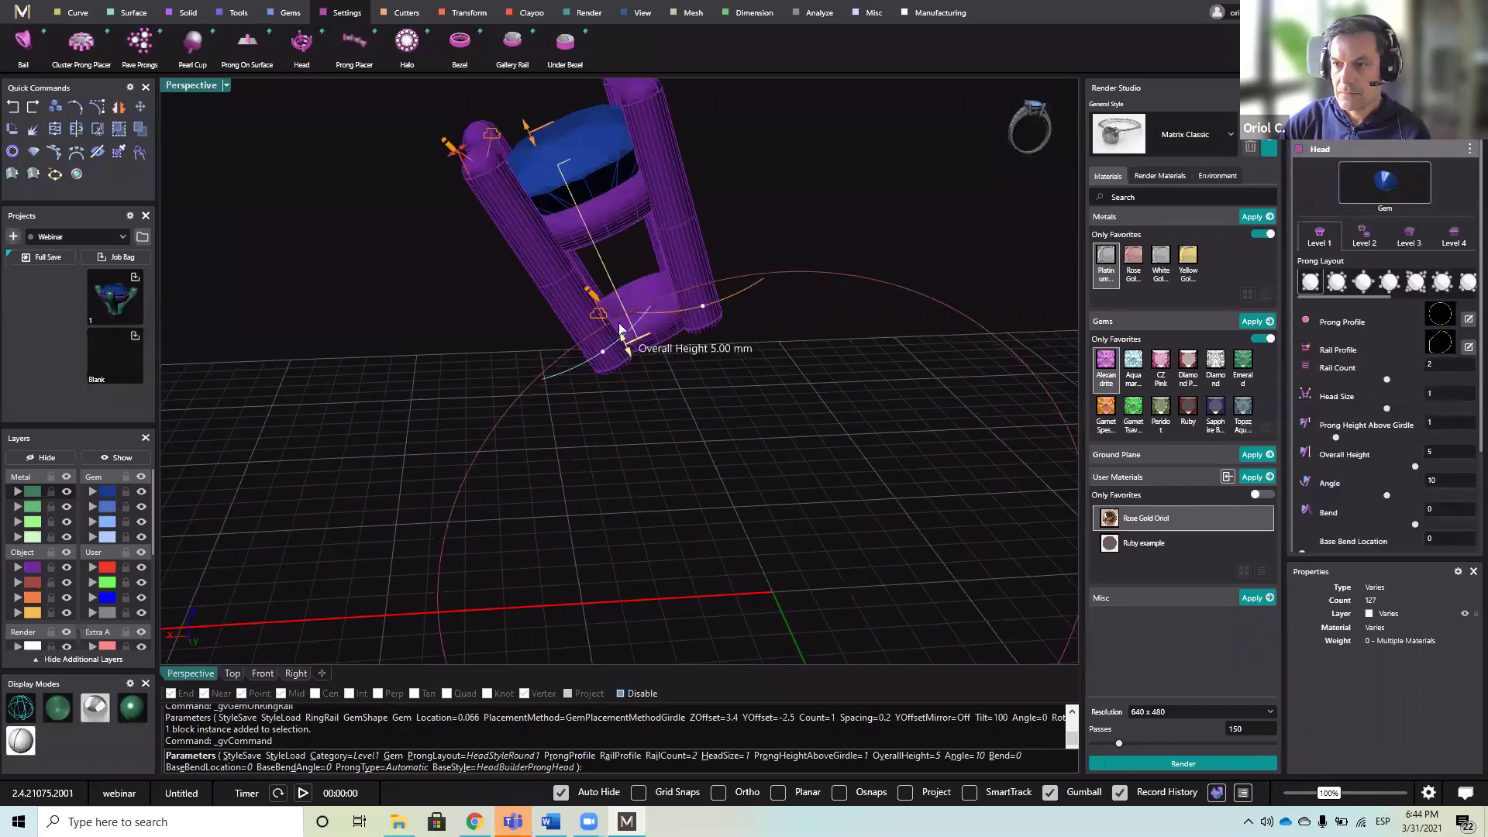
{"action": "mouse_move", "coordinate": [620, 324]}
{"action": "left_mouse_down"}
{"action": "mouse_move", "coordinate": [610, 310]}
{"action": "mouse_move", "coordinate": [619, 318]}
{"action": "left_mouse_up"}
{"action": "right_click_drag", "start_coordinate": [671, 349], "coordinate": [668, 331]}
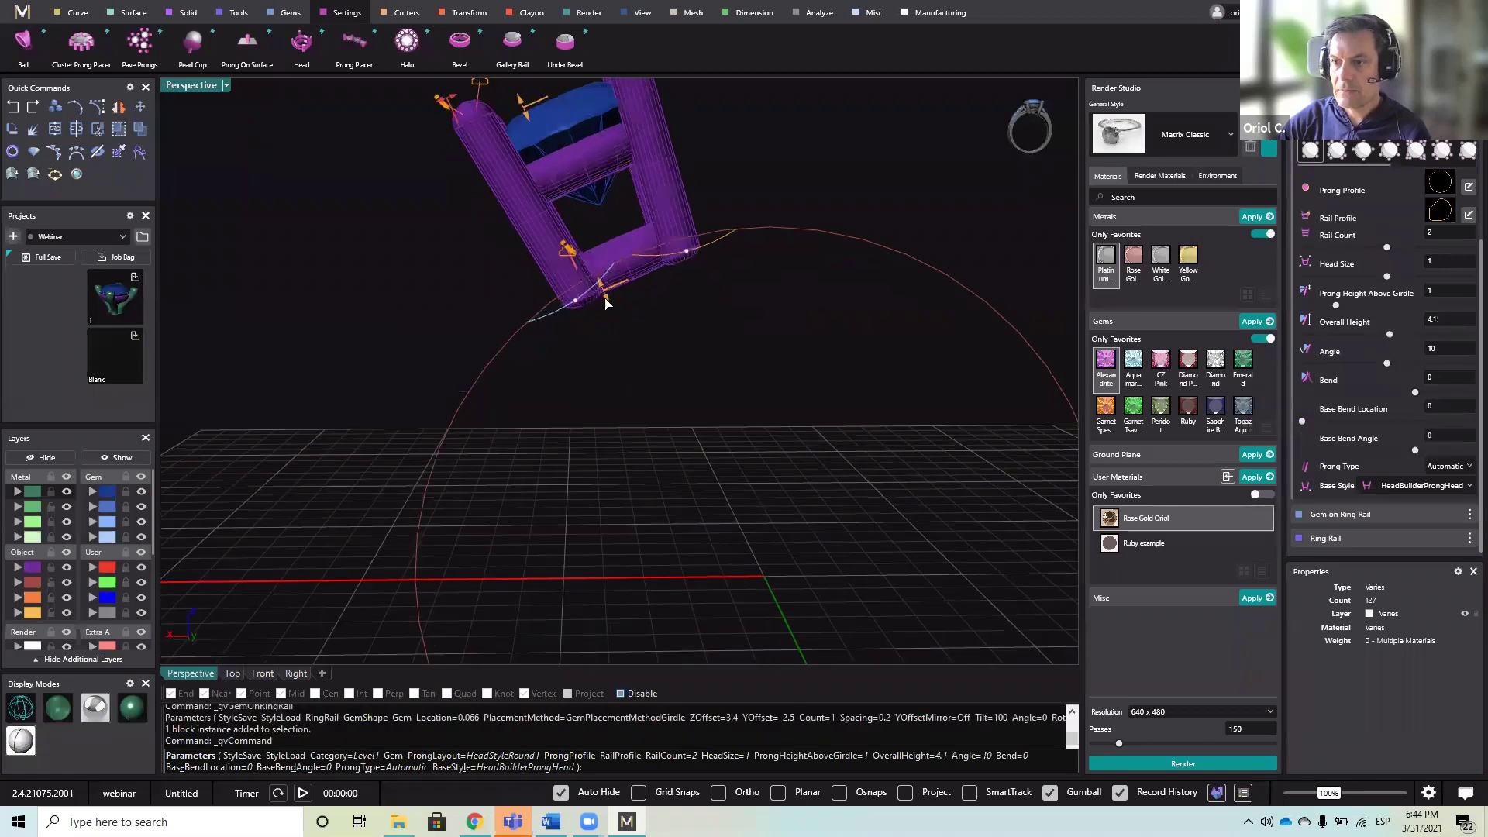
{"action": "mouse_move", "coordinate": [605, 306]}
{"action": "left_mouse_down"}
{"action": "mouse_move", "coordinate": [600, 273]}
{"action": "mouse_move", "coordinate": [610, 282]}
{"action": "left_mouse_up"}
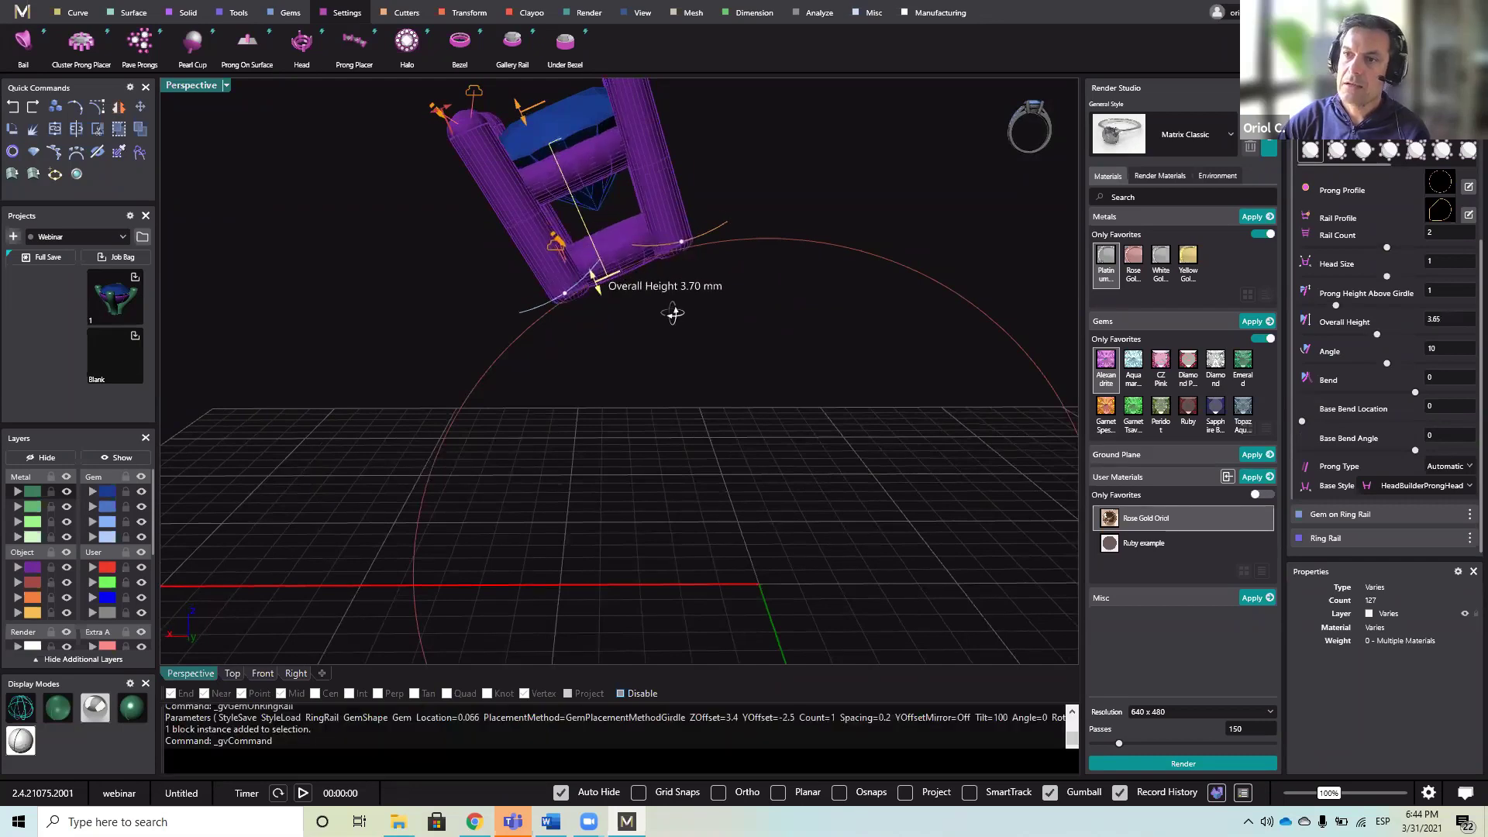
{"action": "right_click_drag", "start_coordinate": [674, 316], "coordinate": [686, 307]}
- Change the head's prong profile to library shape 010
{"action": "right_click_drag", "start_coordinate": [712, 238], "coordinate": [767, 365]}
{"action": "scroll", "coordinate": [748, 317], "scroll_direction": "up", "scroll_amount": 2}
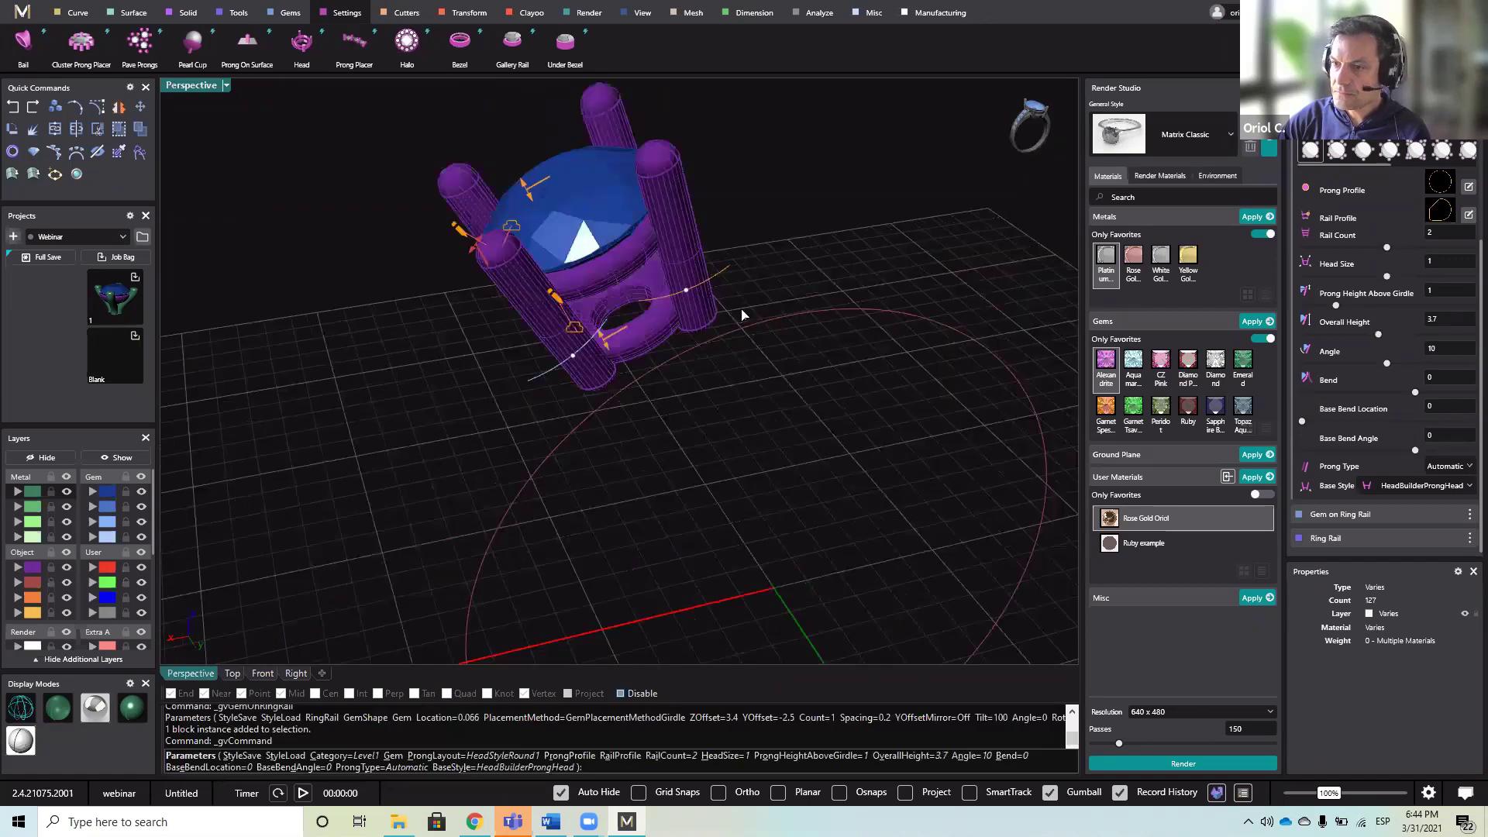
{"action": "right_click_drag", "start_coordinate": [744, 316], "coordinate": [763, 260]}
{"action": "scroll", "coordinate": [1343, 192], "scroll_direction": "up", "scroll_amount": 1}
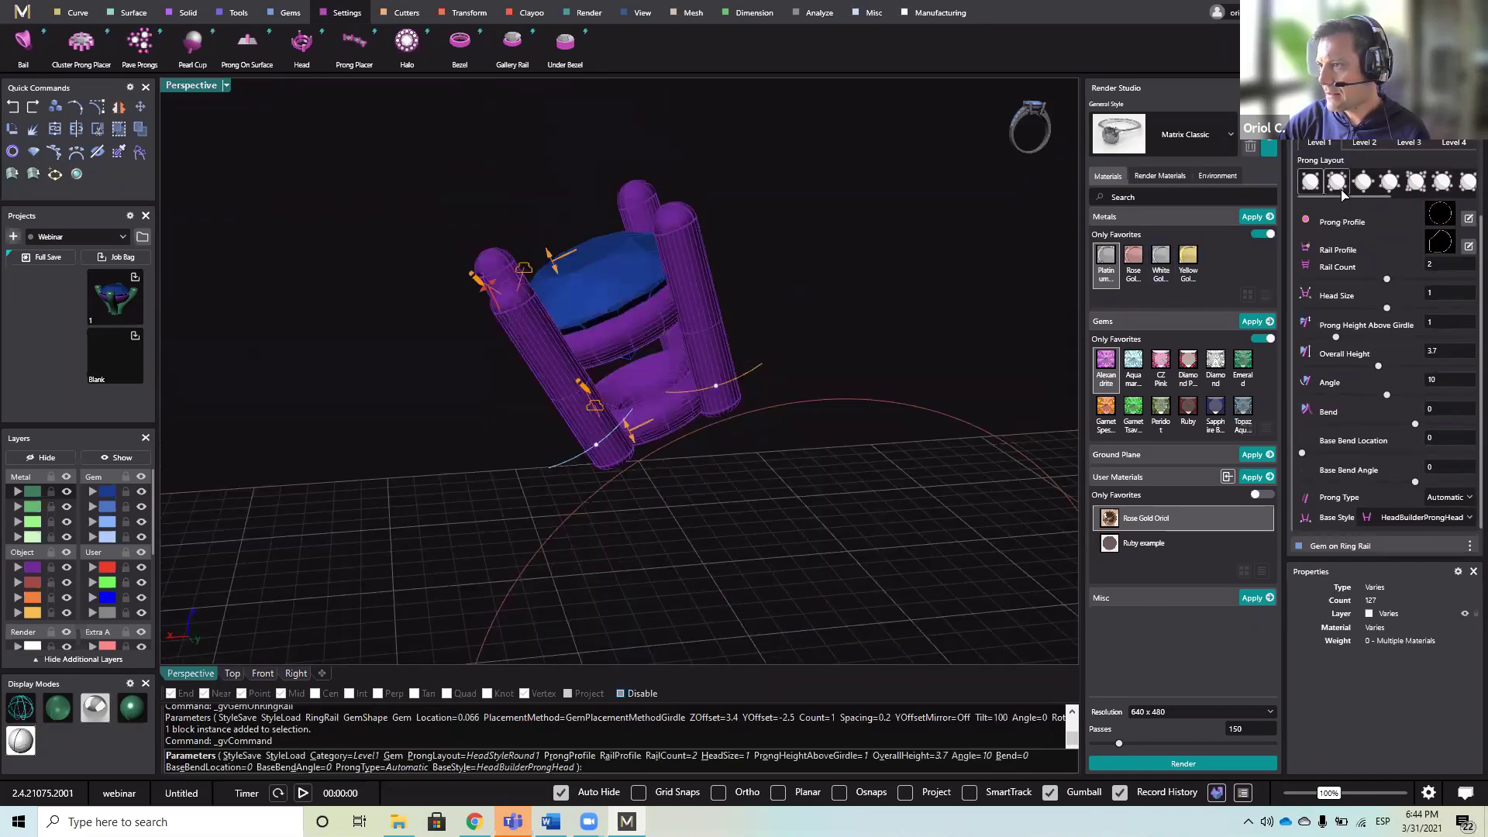
{"action": "scroll", "coordinate": [1373, 156], "scroll_direction": "up", "scroll_amount": 1}
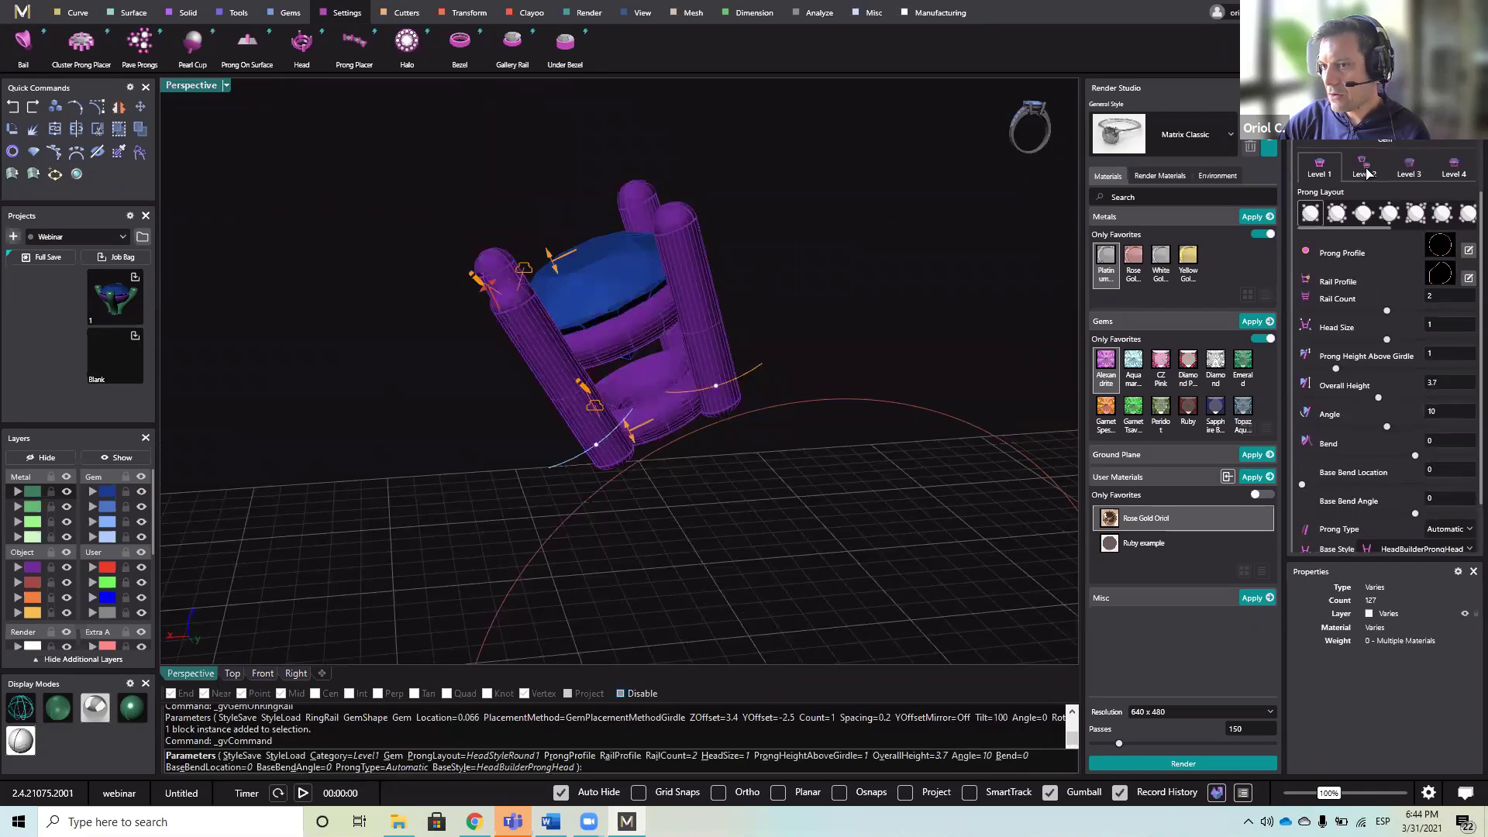
{"action": "left_click", "coordinate": [1436, 254]}
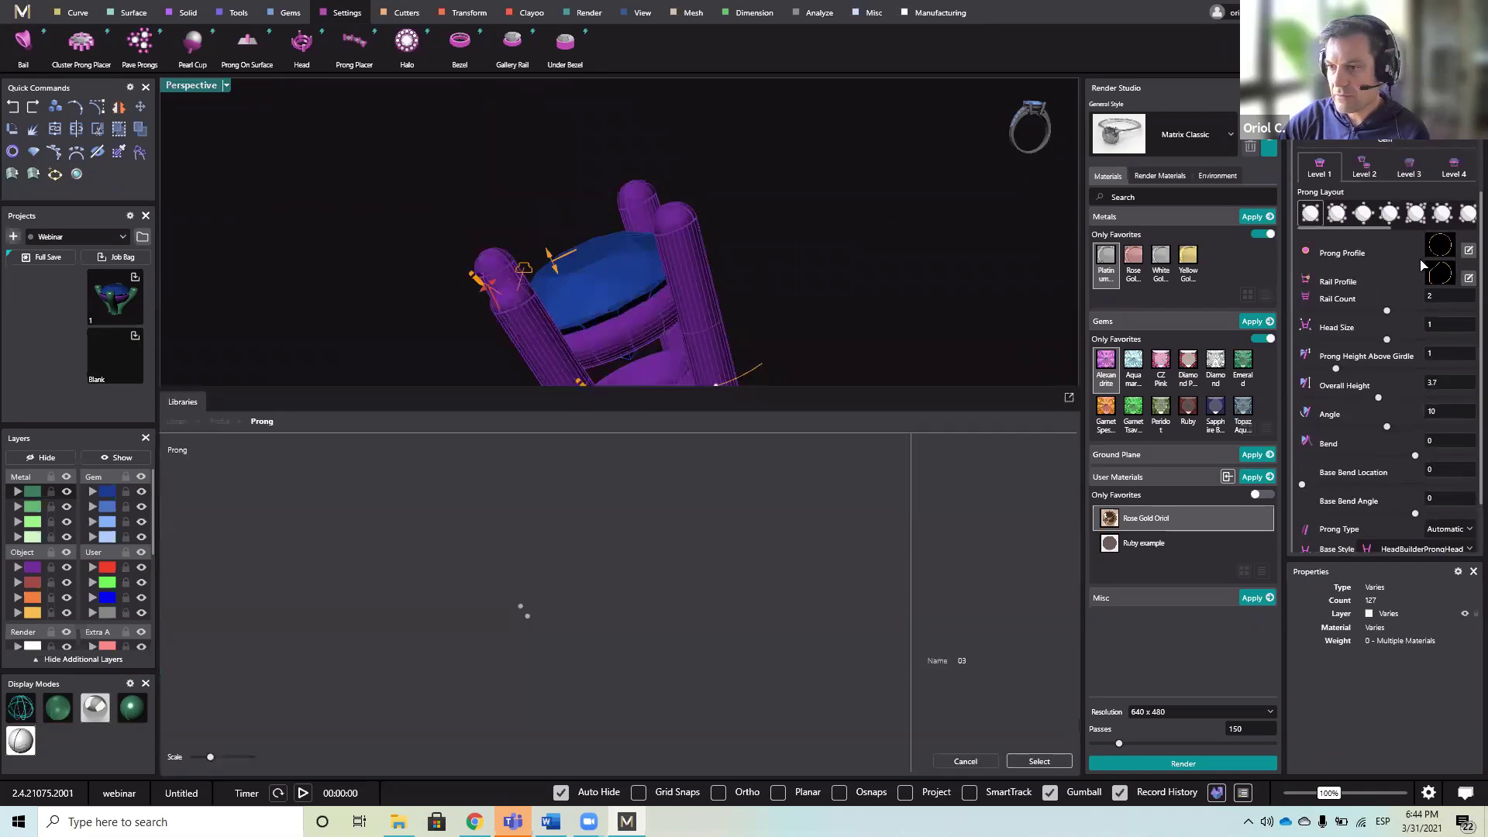
{"action": "left_click", "coordinate": [834, 505]}
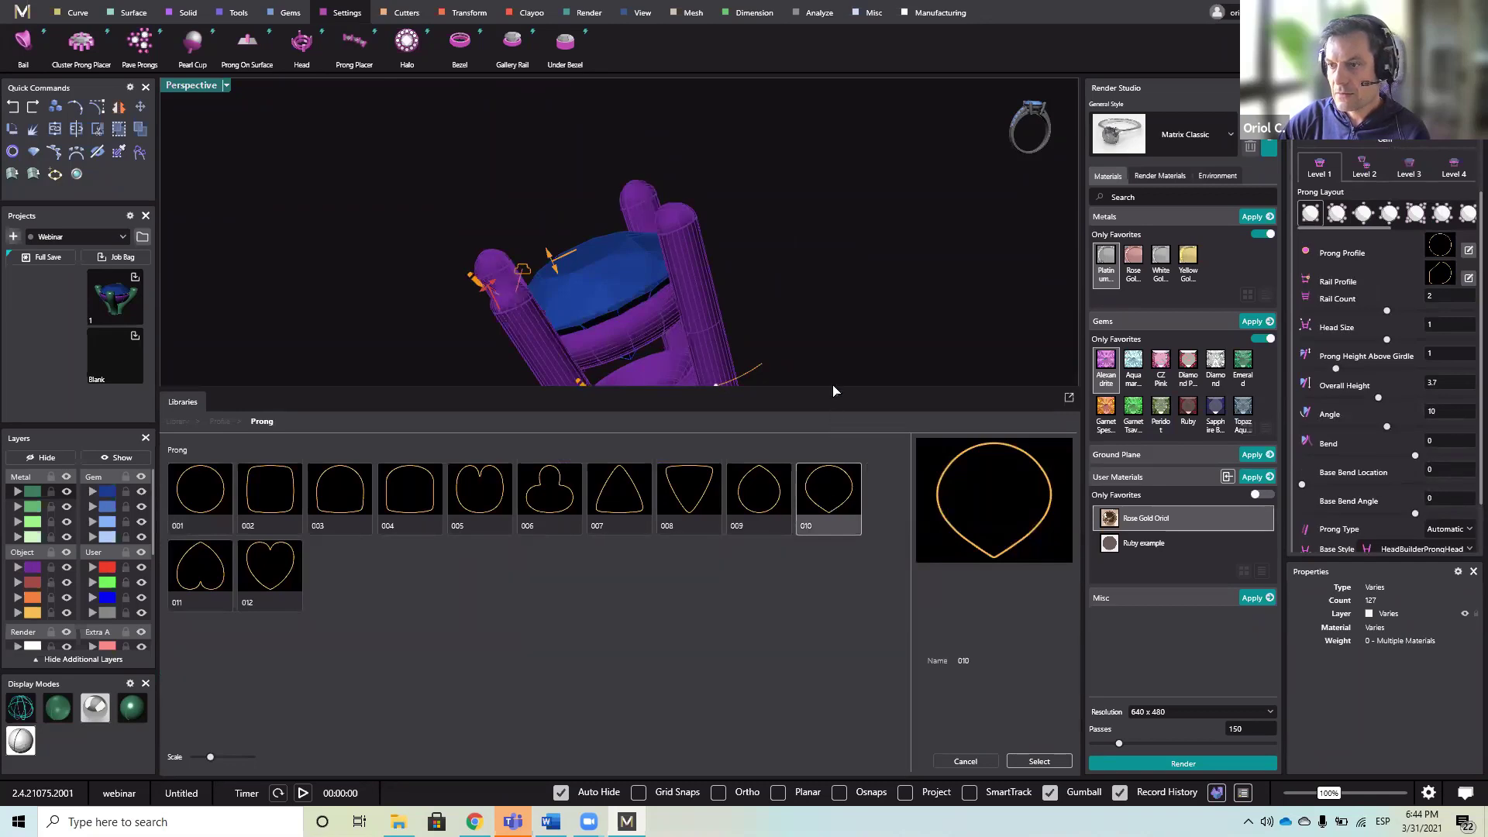
{"action": "mouse_move", "coordinate": [847, 338]}
{"action": "right_mouse_down"}
{"action": "mouse_move", "coordinate": [866, 383]}
{"action": "mouse_move", "coordinate": [868, 328]}
{"action": "right_mouse_up"}
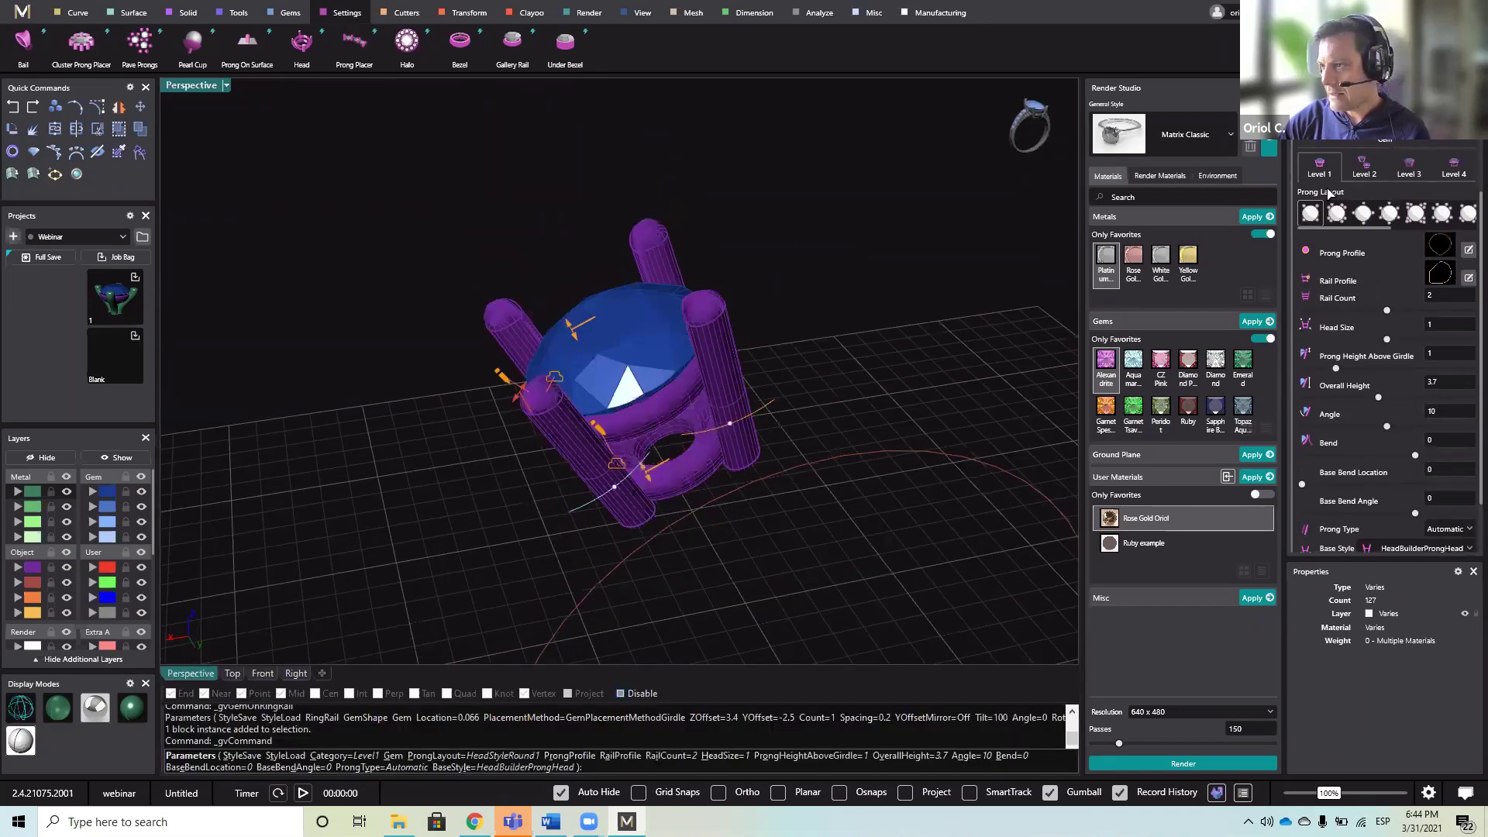
- Lower the head's prong height above the girdle to 0.2 mm
{"action": "left_click", "coordinate": [1365, 167]}
{"action": "right_click_drag", "start_coordinate": [983, 328], "coordinate": [836, 381]}
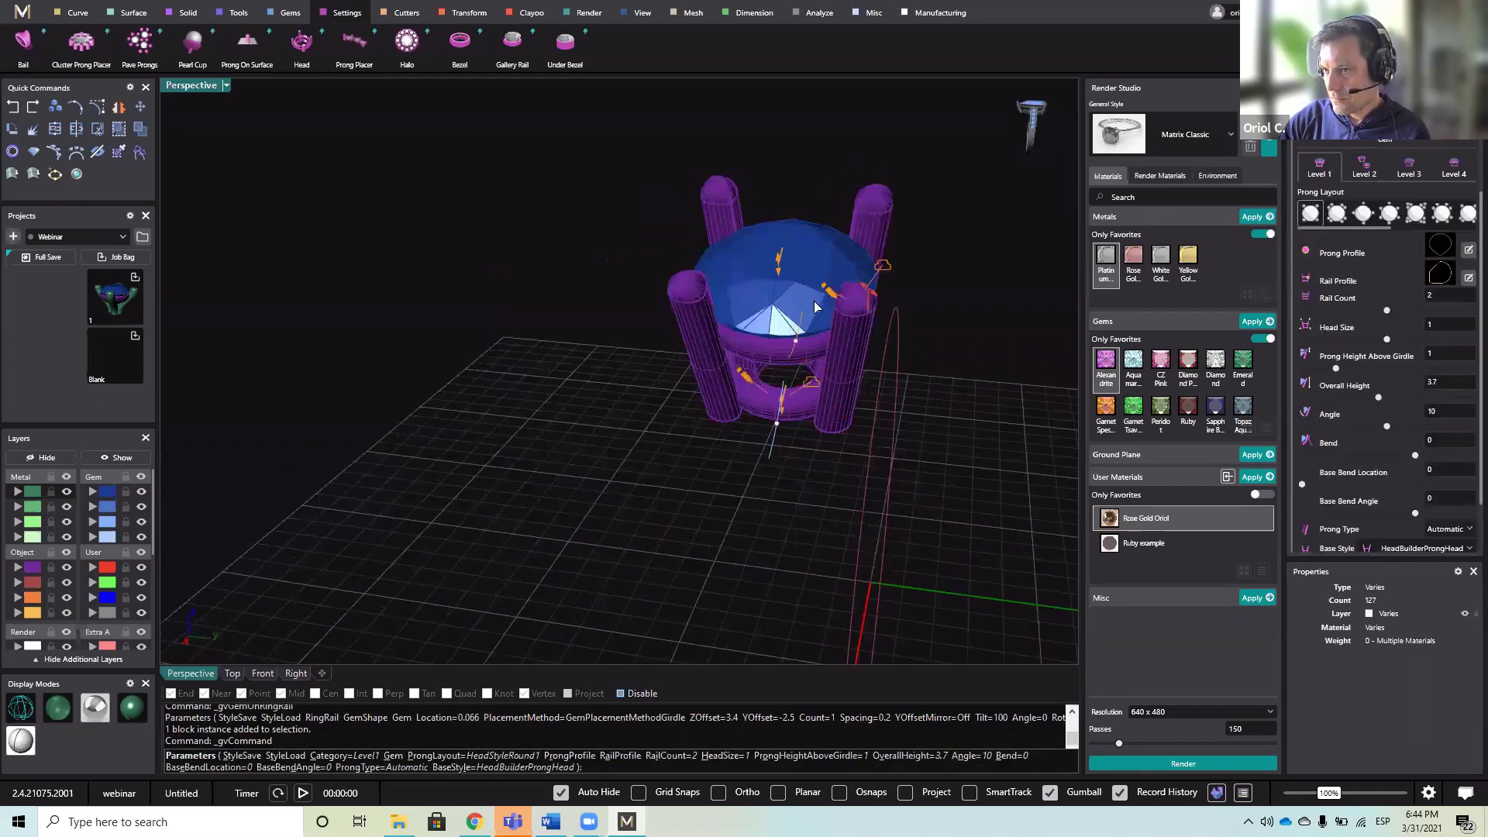
{"action": "right_click_drag", "start_coordinate": [814, 301], "coordinate": [800, 346]}
{"action": "scroll", "coordinate": [800, 346], "scroll_direction": "up", "scroll_amount": 4}
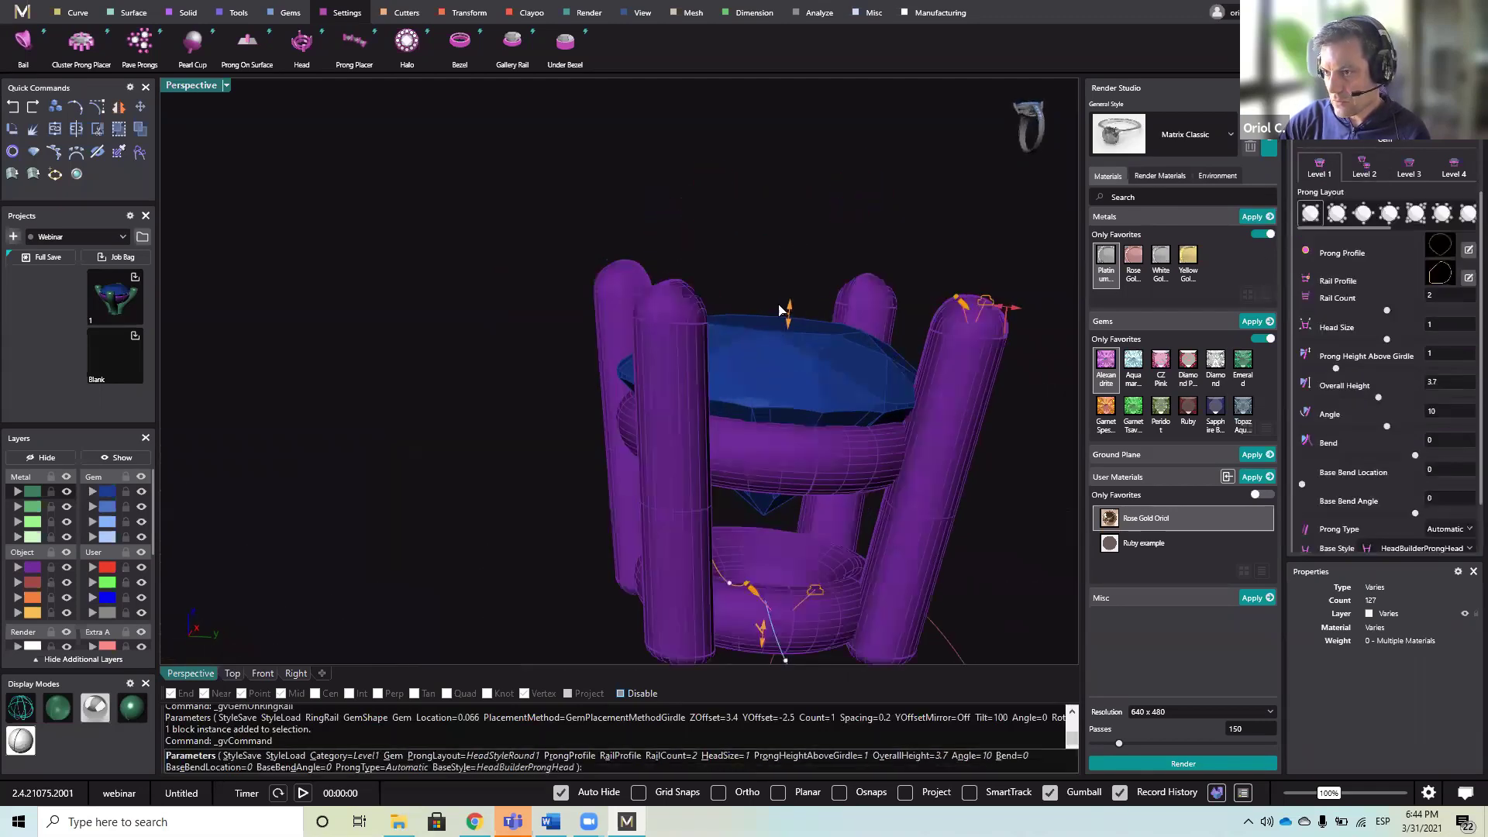
{"action": "left_click_drag", "start_coordinate": [783, 341], "coordinate": [785, 379]}
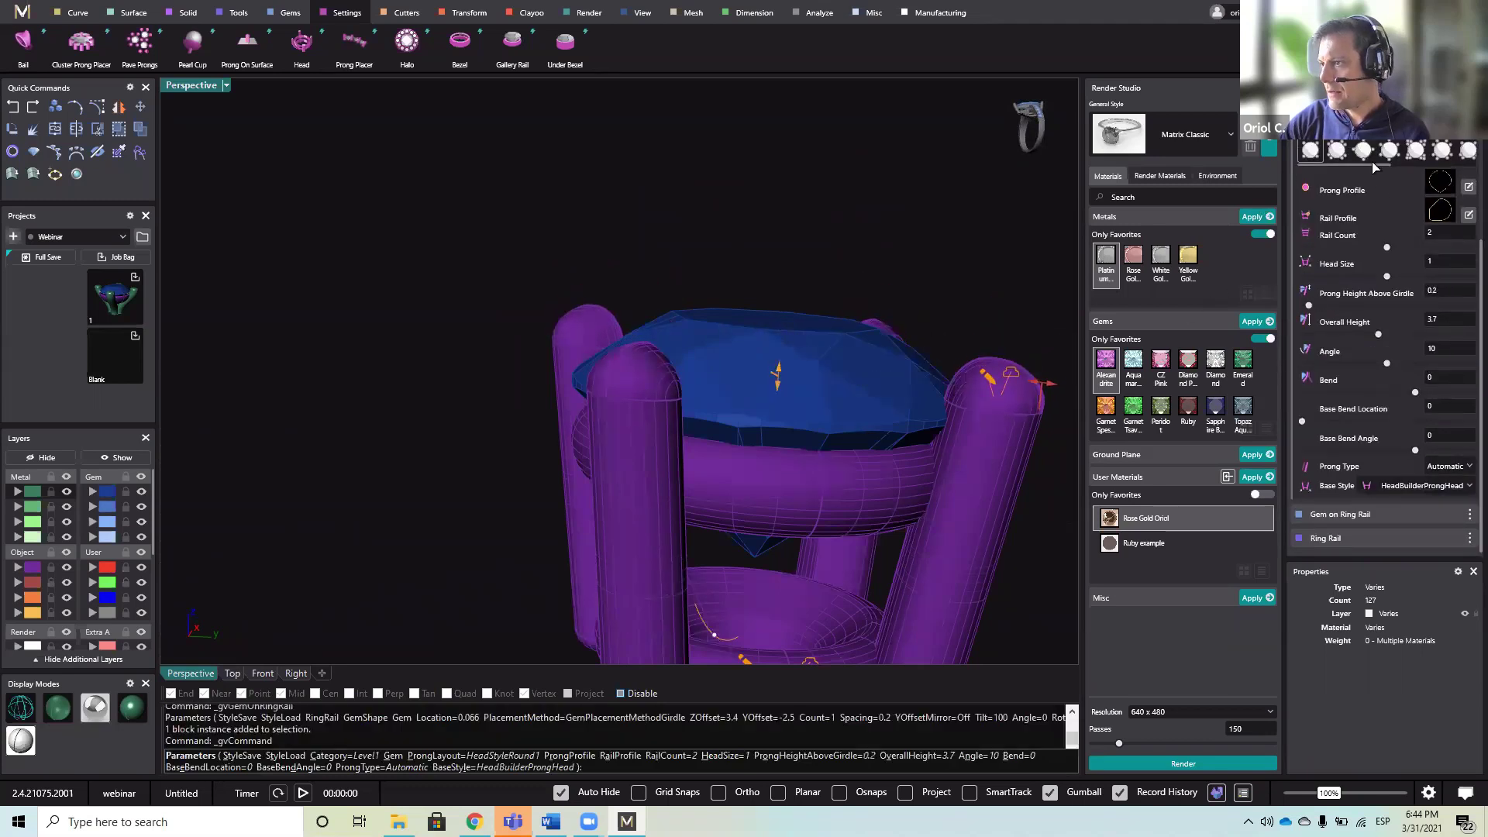
- Switch the head to its Level 2 settings and set the top prong's dome height to 0.8 mm
{"action": "left_click", "coordinate": [984, 371]}
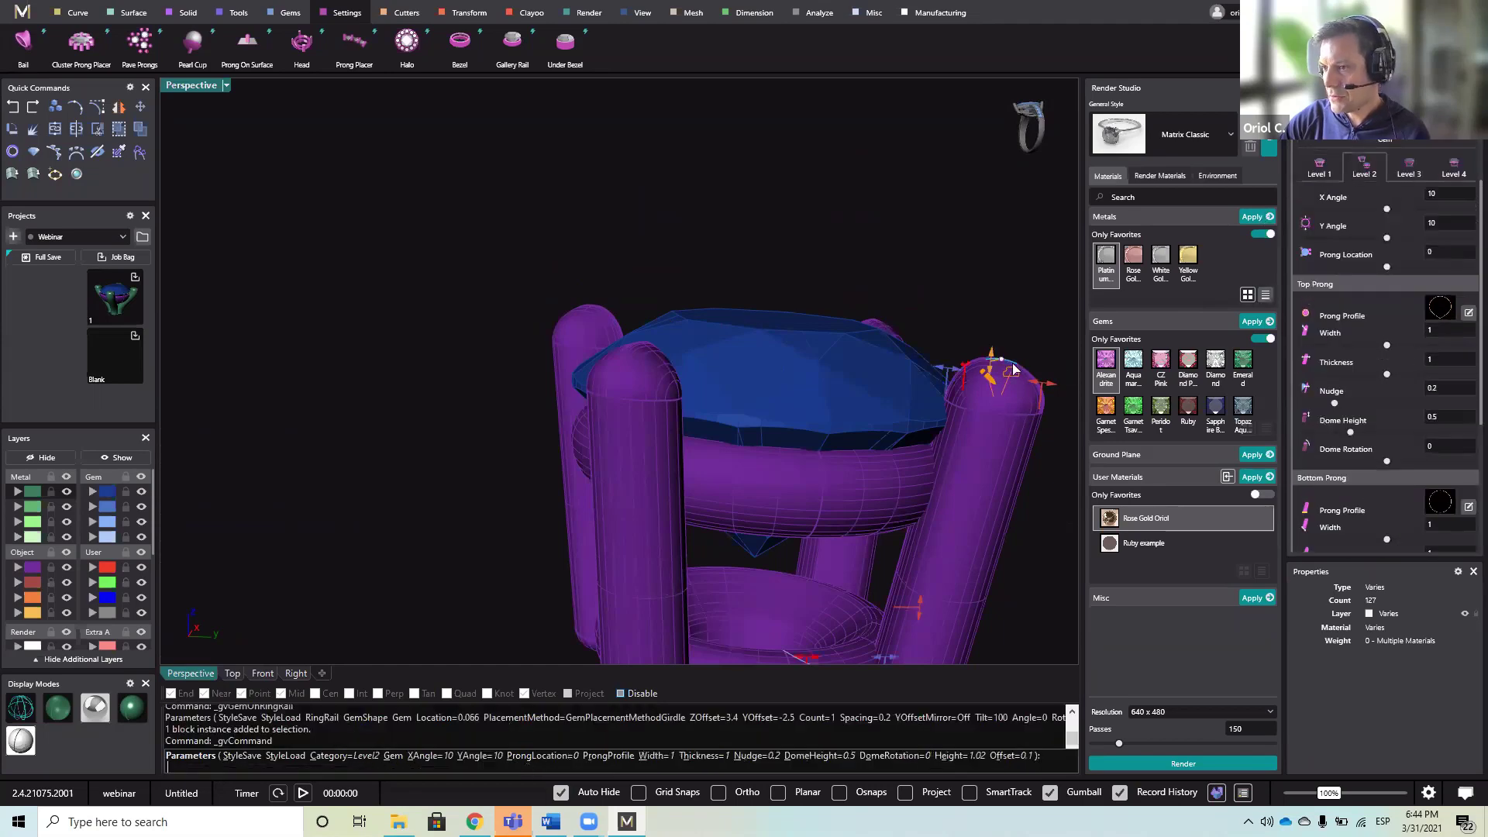
{"action": "scroll", "coordinate": [1017, 376], "scroll_direction": "up", "scroll_amount": 5}
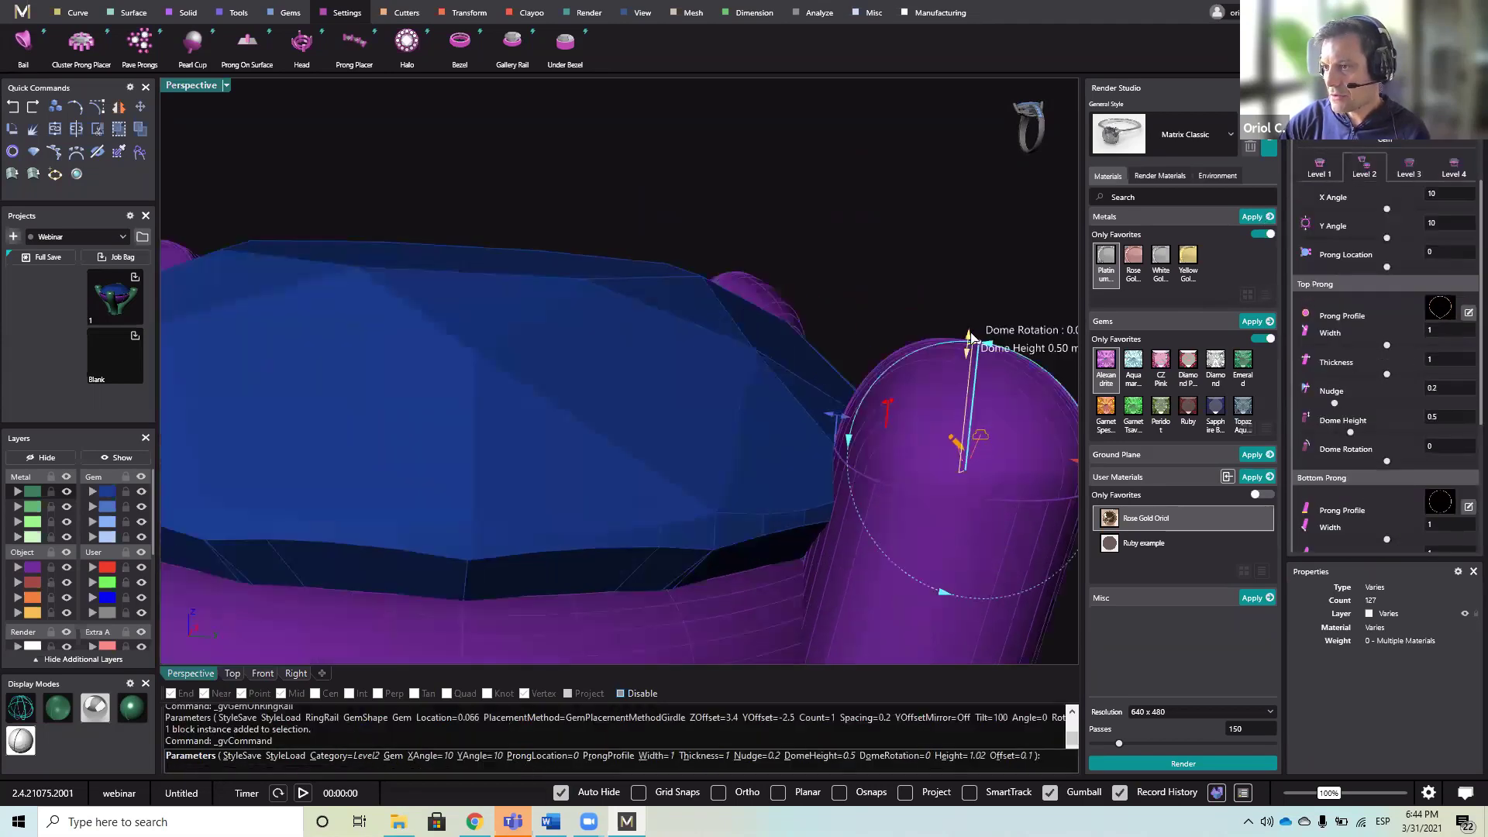
{"action": "left_click_drag", "start_coordinate": [969, 337], "coordinate": [972, 253]}
{"action": "right_click_drag", "start_coordinate": [847, 467], "coordinate": [909, 383]}
- Rotate the prong domes toward the gem to a dome rotation of 68 and finish the head
{"action": "mouse_move", "coordinate": [931, 296]}
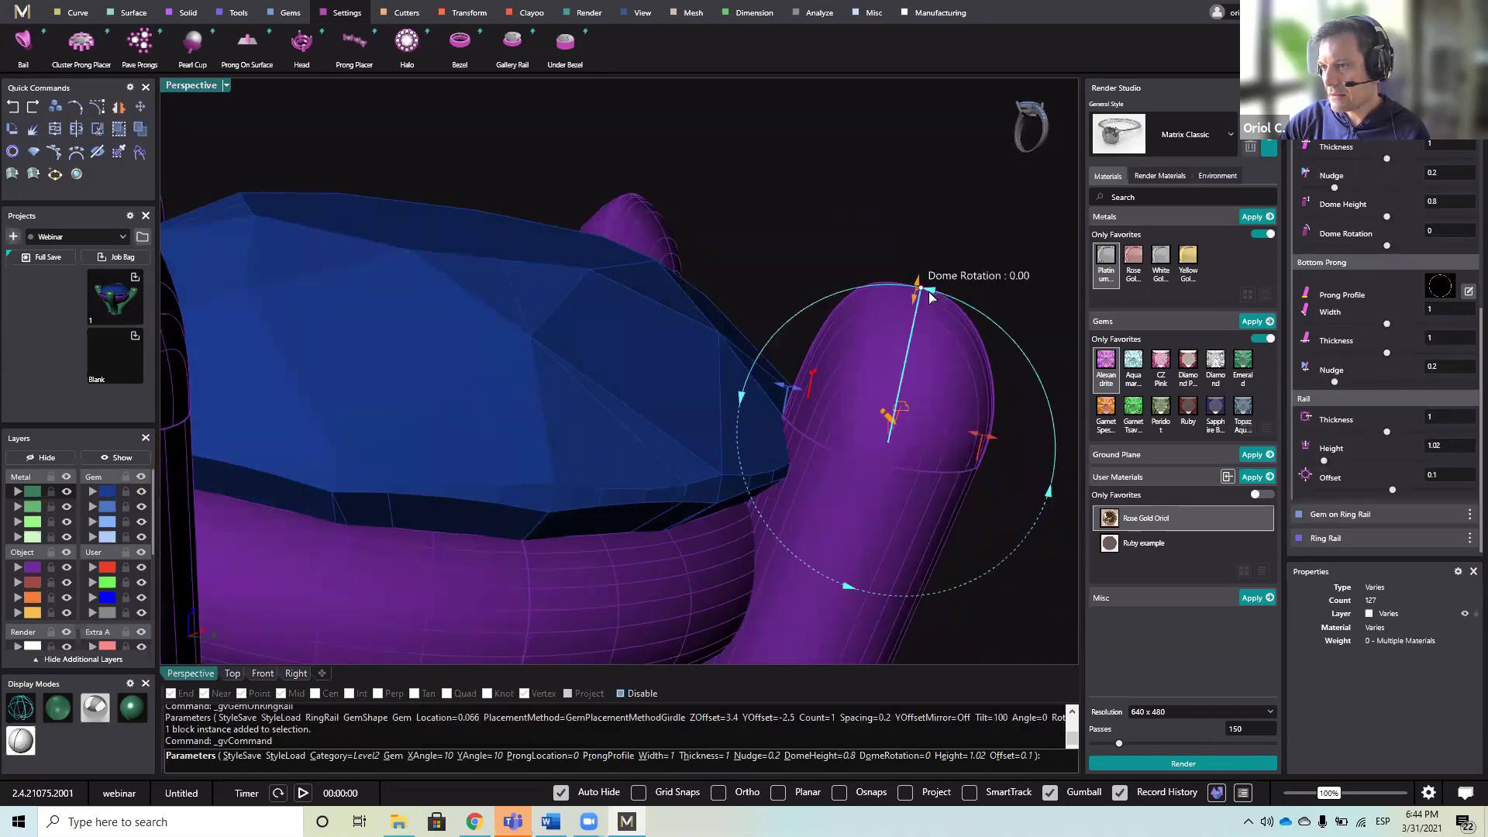
{"action": "left_click_drag", "start_coordinate": [884, 287], "coordinate": [712, 322]}
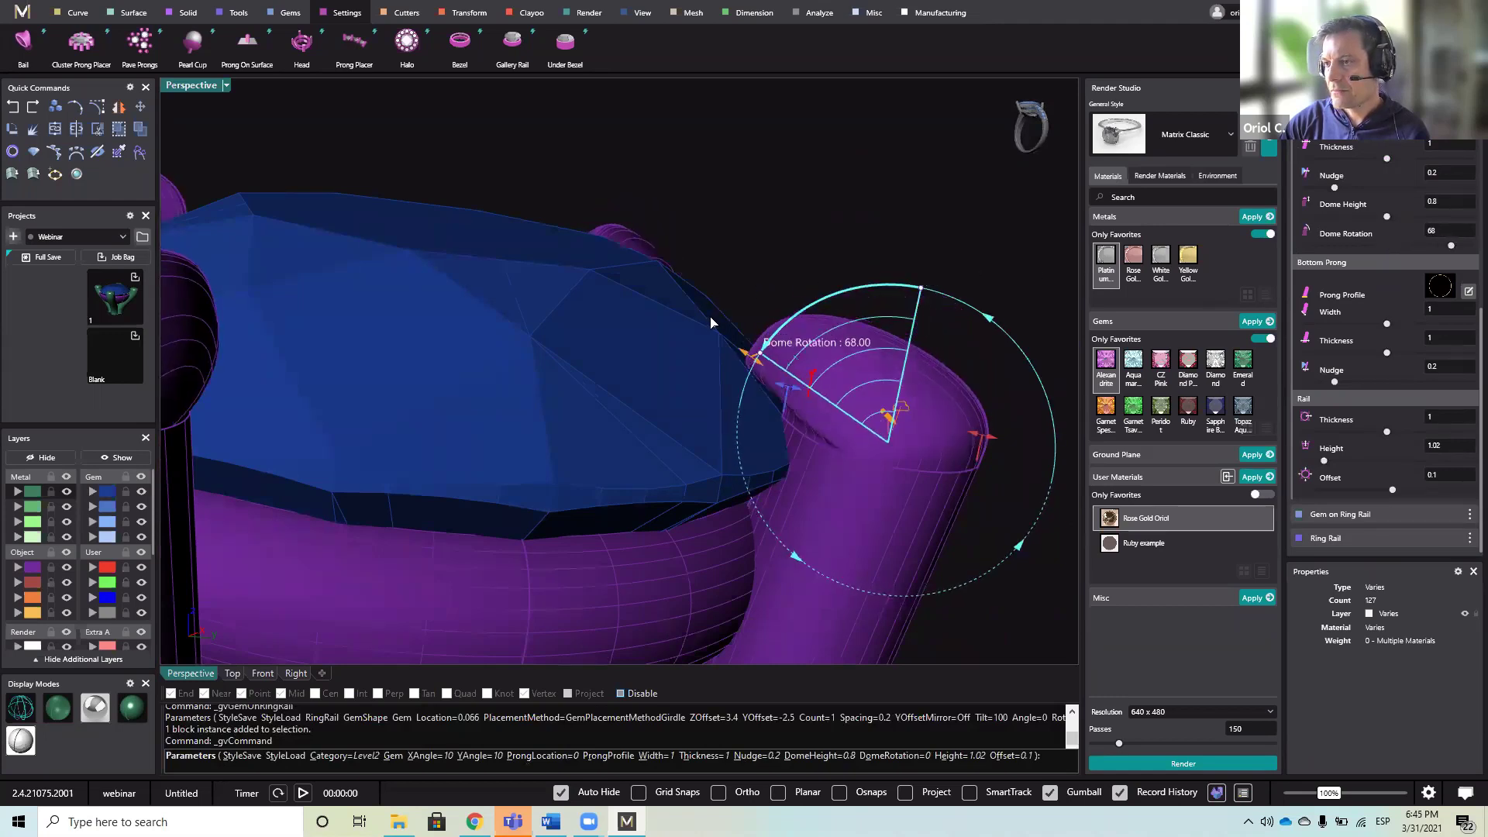
{"action": "right_click_drag", "start_coordinate": [893, 484], "coordinate": [853, 515]}
{"action": "scroll", "coordinate": [860, 517], "scroll_direction": "down", "scroll_amount": 5}
{"action": "right_click_drag", "start_coordinate": [967, 528], "coordinate": [699, 380]}
{"action": "right_click", "coordinate": [952, 542]}
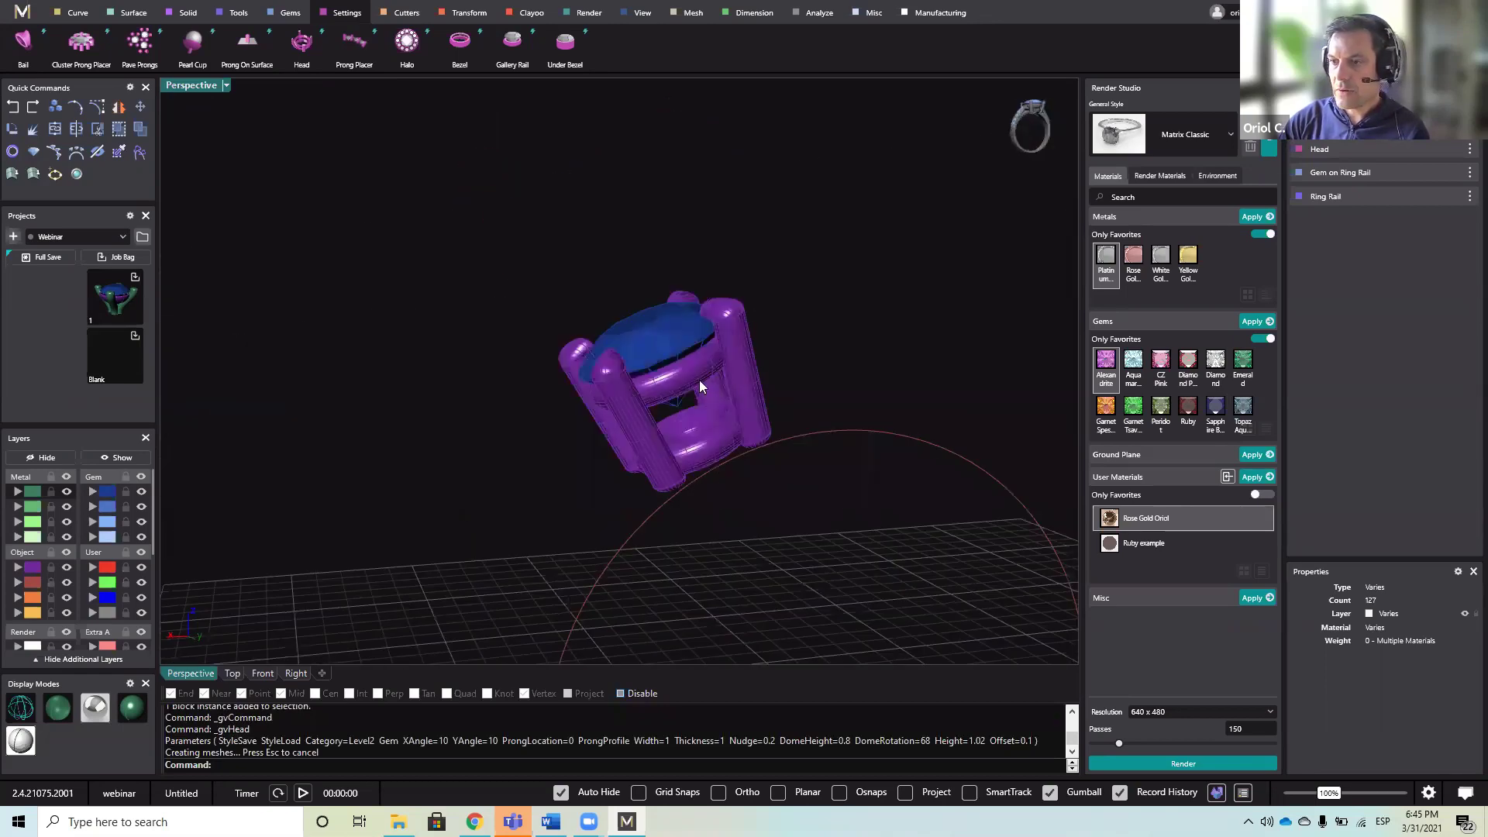
- Use Profile Placer to put a shank profile at position 0.75 on the ring rail and give it library shape 03
{"action": "scroll", "coordinate": [747, 478], "scroll_direction": "up", "scroll_amount": 2}
{"action": "right_click_drag", "start_coordinate": [747, 477], "coordinate": [822, 605]}
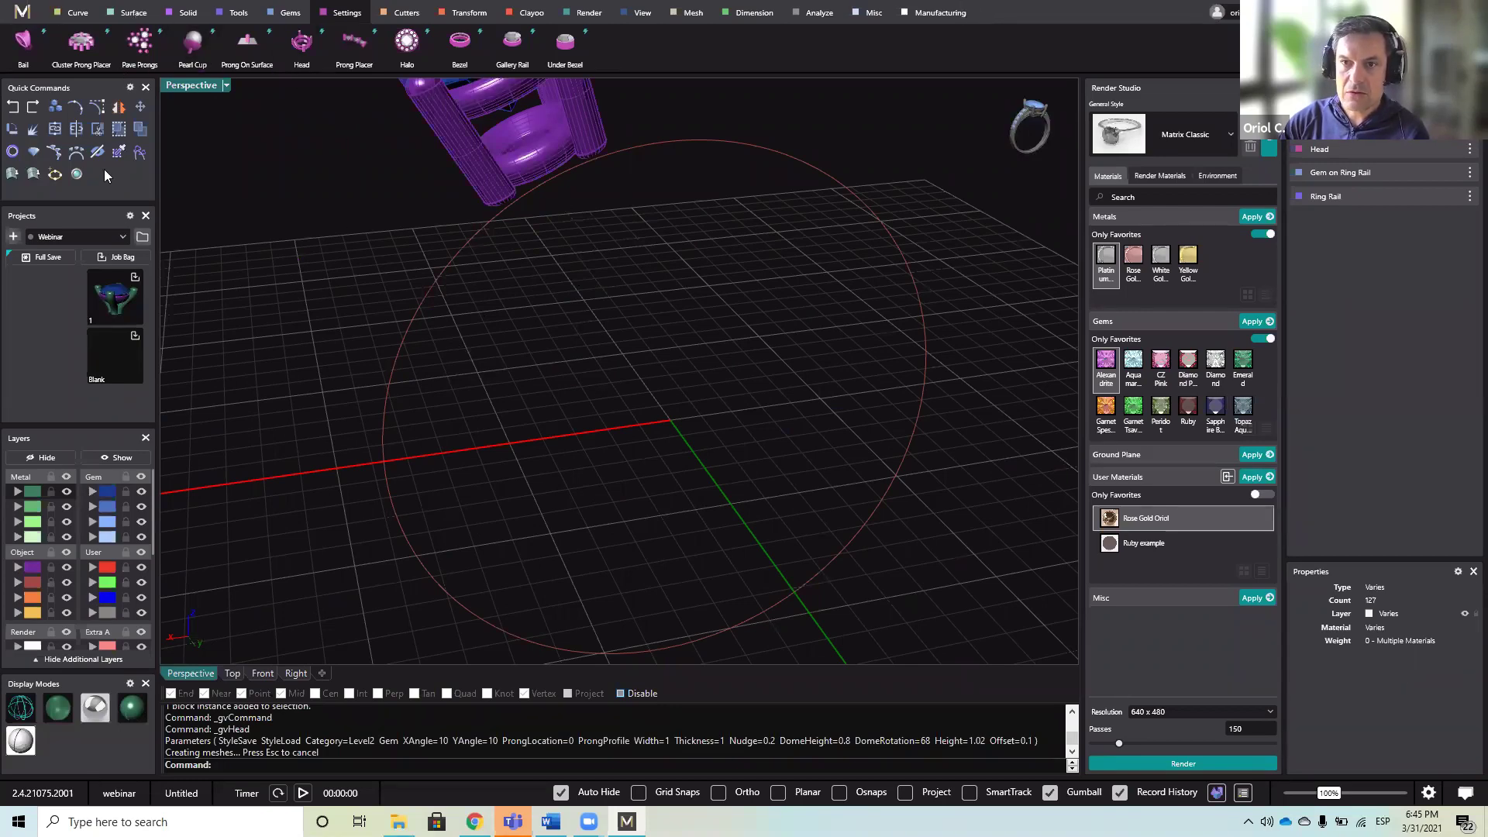
{"action": "left_click", "coordinate": [140, 152]}
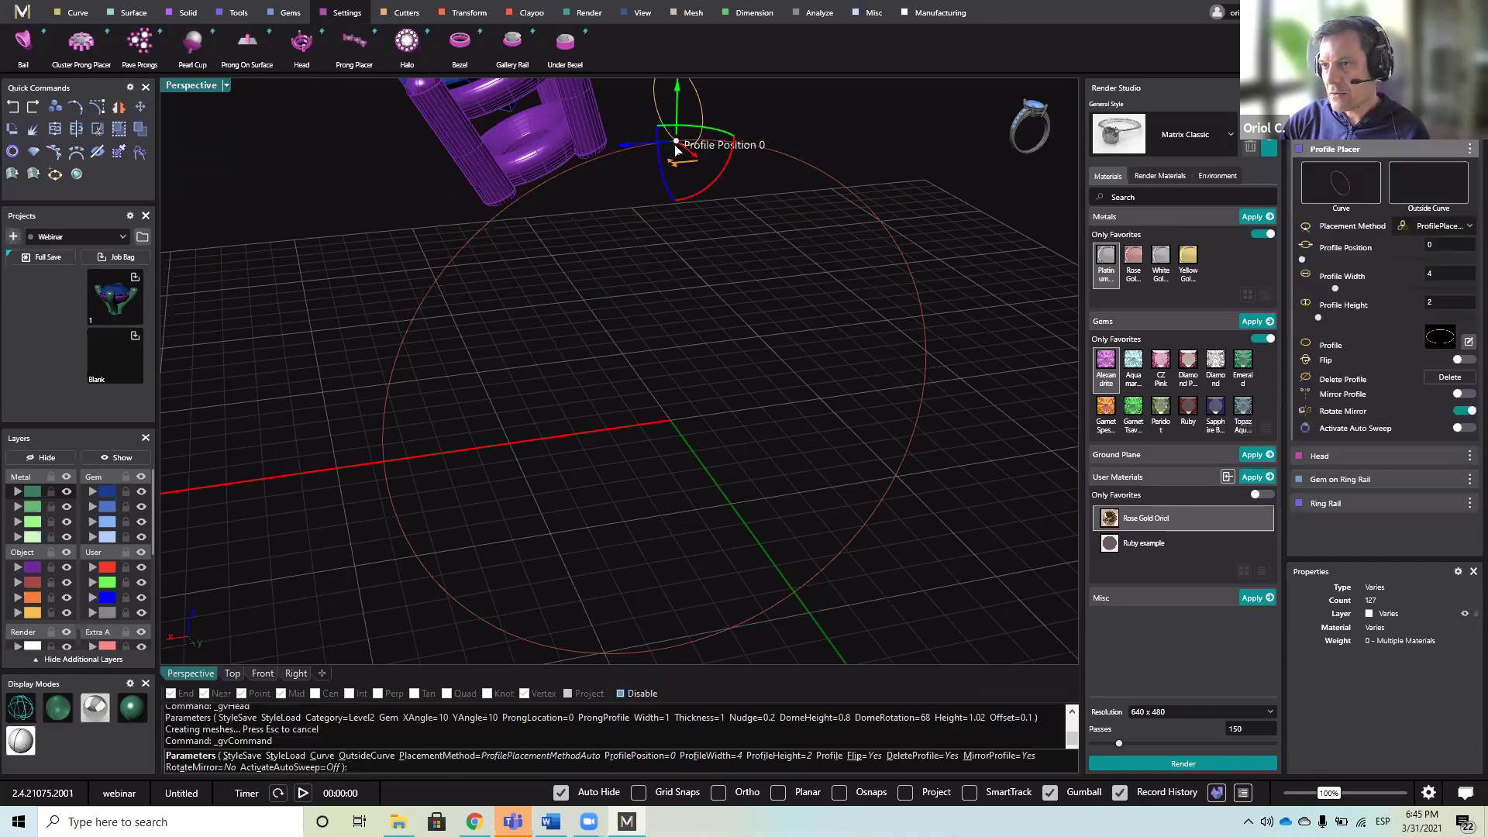
{"action": "left_click_drag", "start_coordinate": [700, 145], "coordinate": [927, 399]}
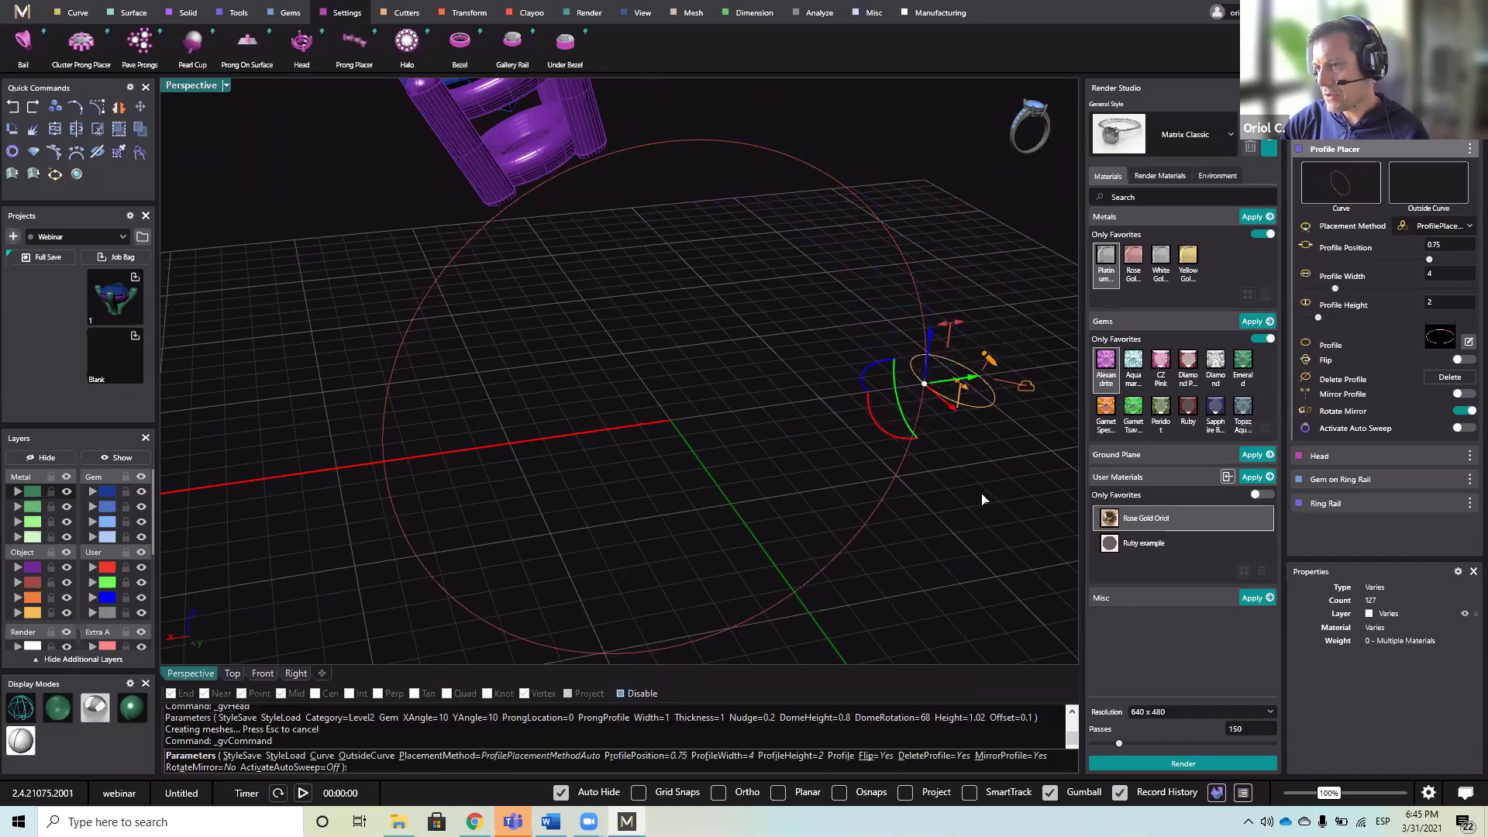
{"action": "right_click_drag", "start_coordinate": [981, 508], "coordinate": [941, 538]}
{"action": "right_click_drag", "start_coordinate": [975, 541], "coordinate": [824, 512], "text": "shift"}
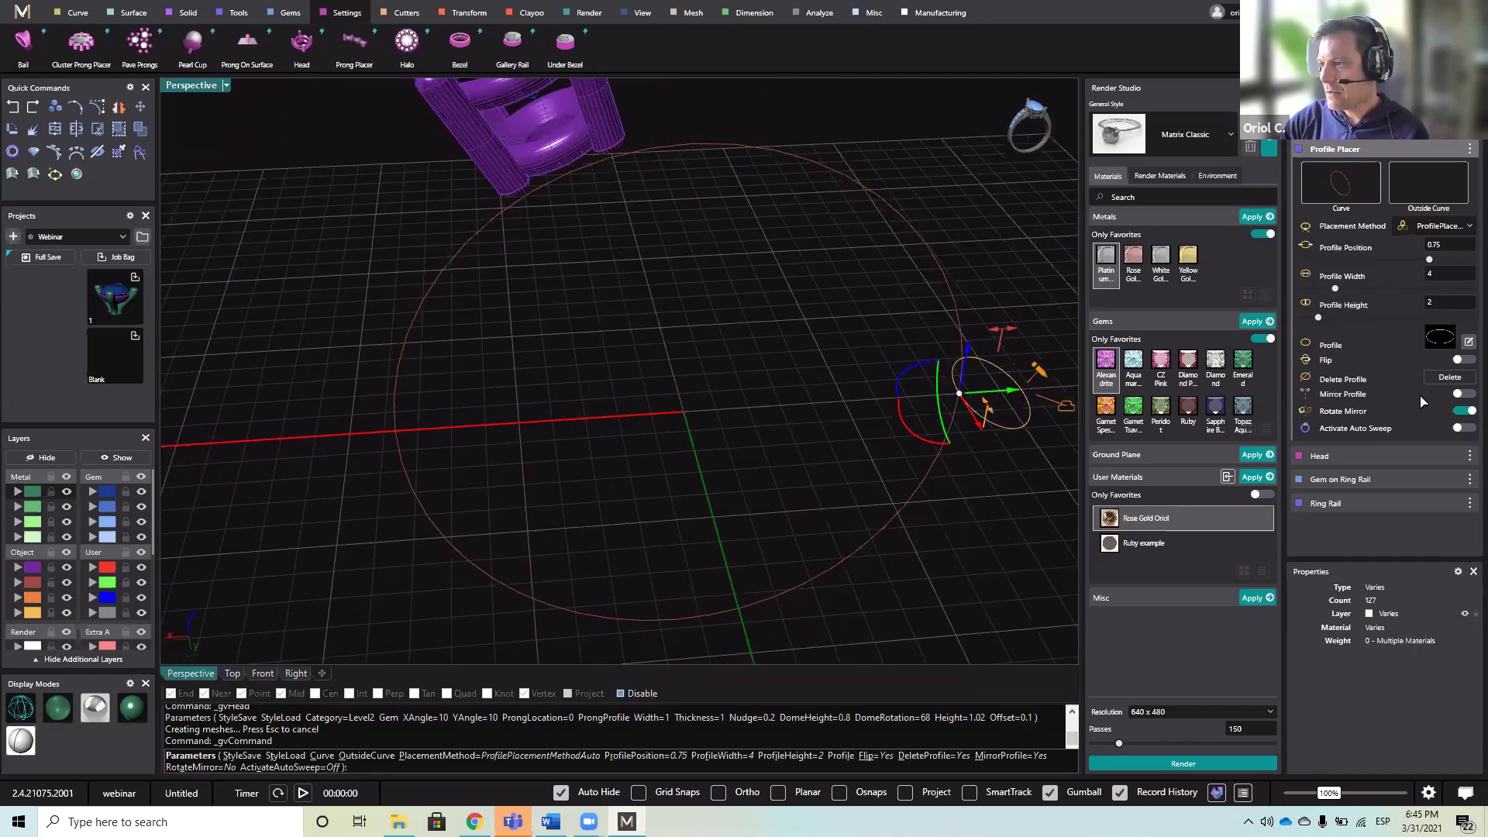
{"action": "left_click", "coordinate": [1450, 341]}
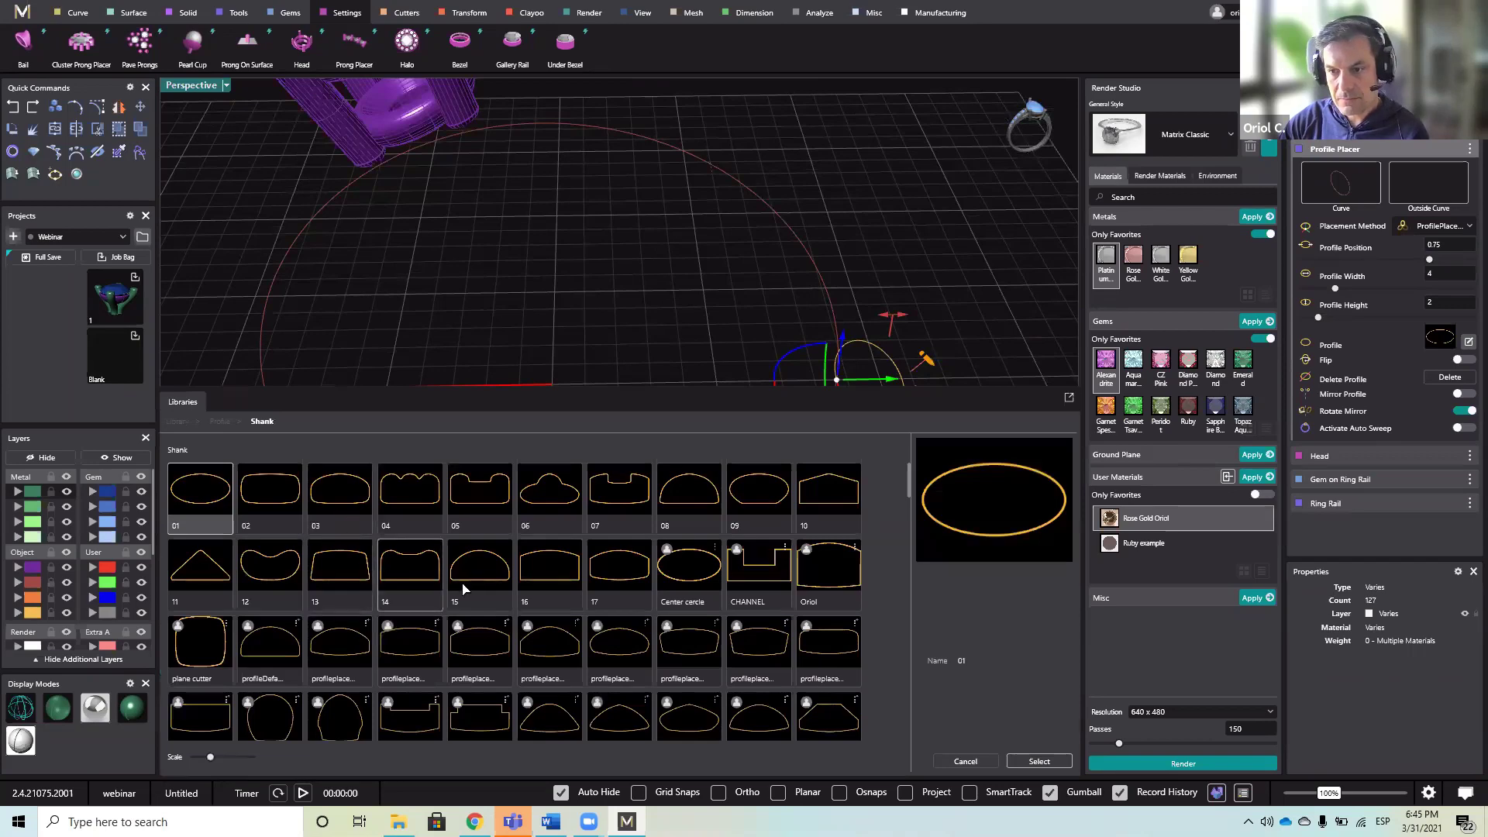
{"action": "double_click", "coordinate": [351, 505]}
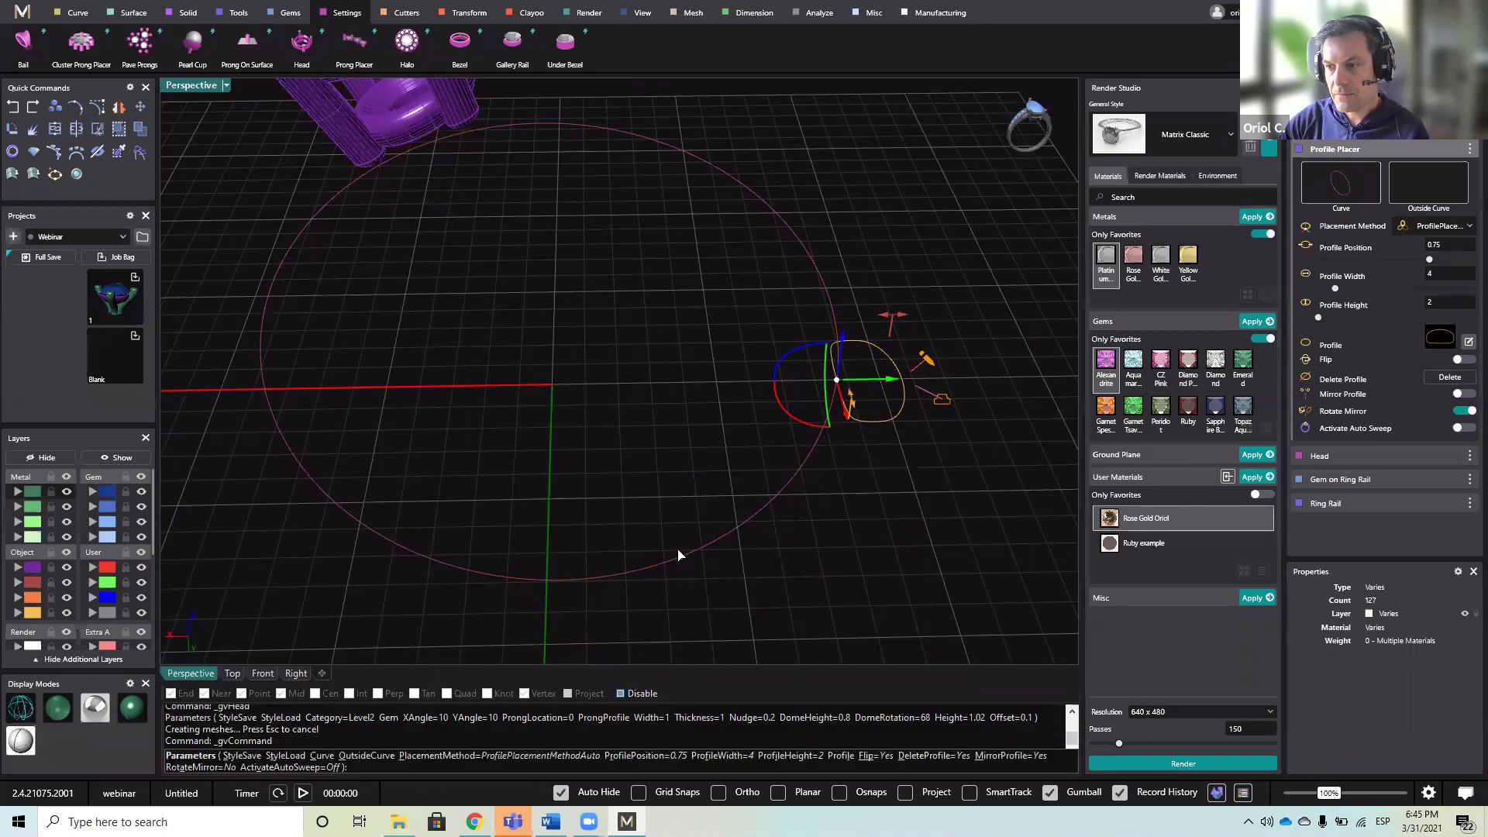
- Set the side profile's width to 1.6 and height to 1.7, and mirror it to the opposite side of the rail
{"action": "right_click_drag", "start_coordinate": [599, 381], "coordinate": [611, 403]}
{"action": "left_click_drag", "start_coordinate": [611, 403], "coordinate": [706, 406]}
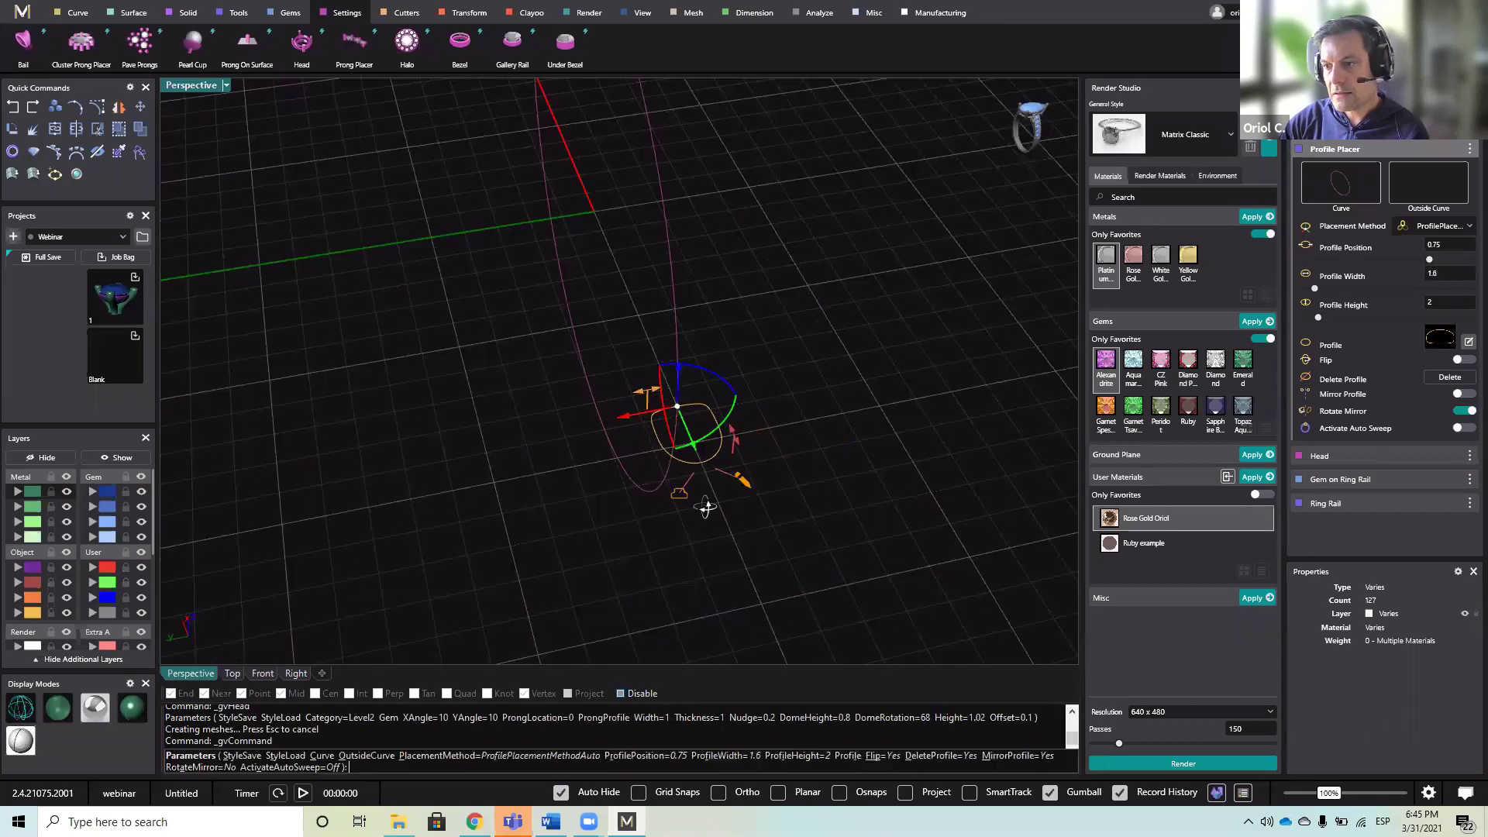
{"action": "right_click_drag", "start_coordinate": [771, 505], "coordinate": [831, 465]}
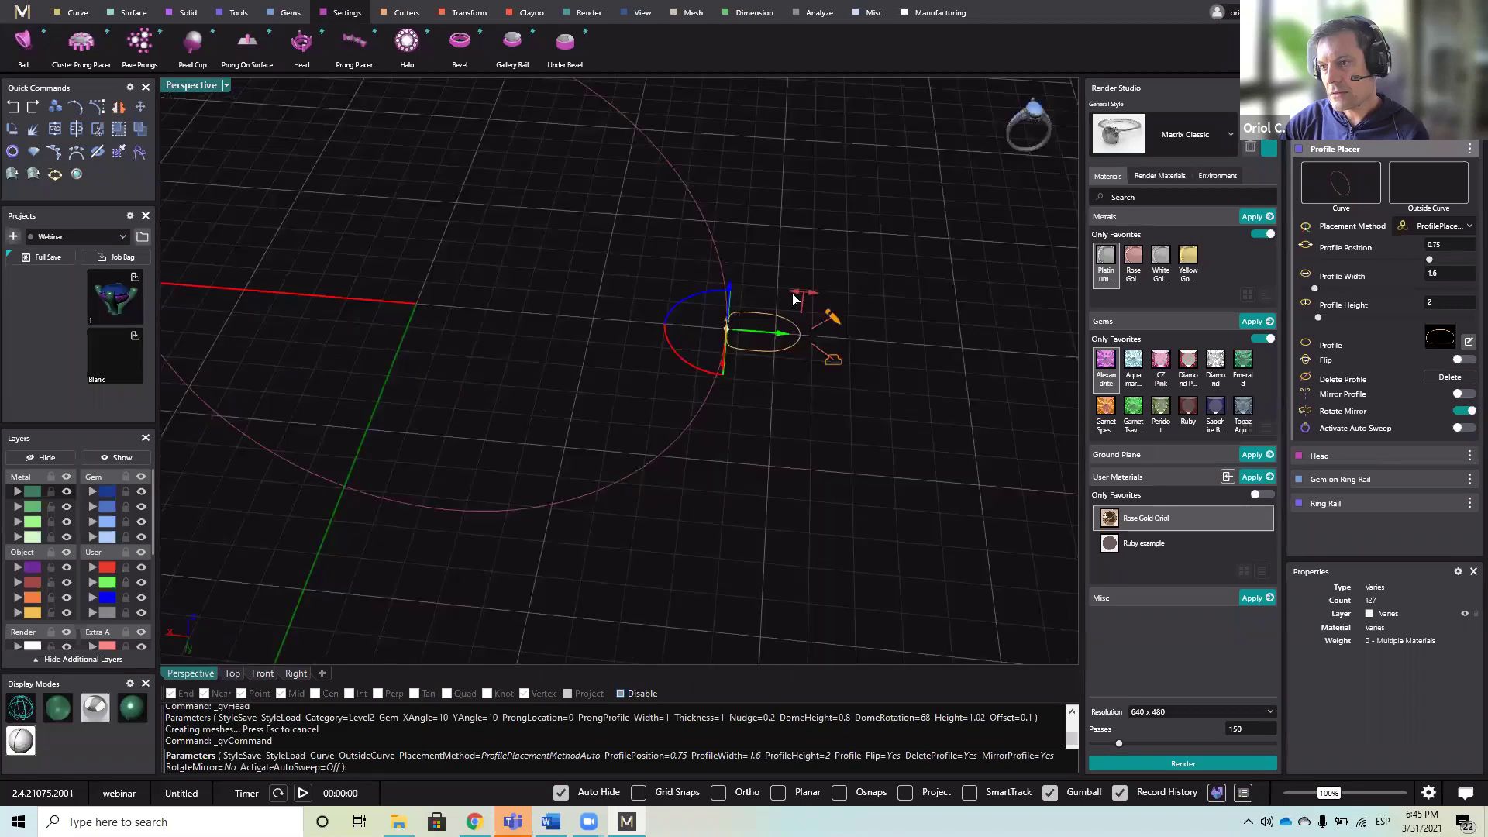
{"action": "left_click_drag", "start_coordinate": [805, 296], "coordinate": [793, 295]}
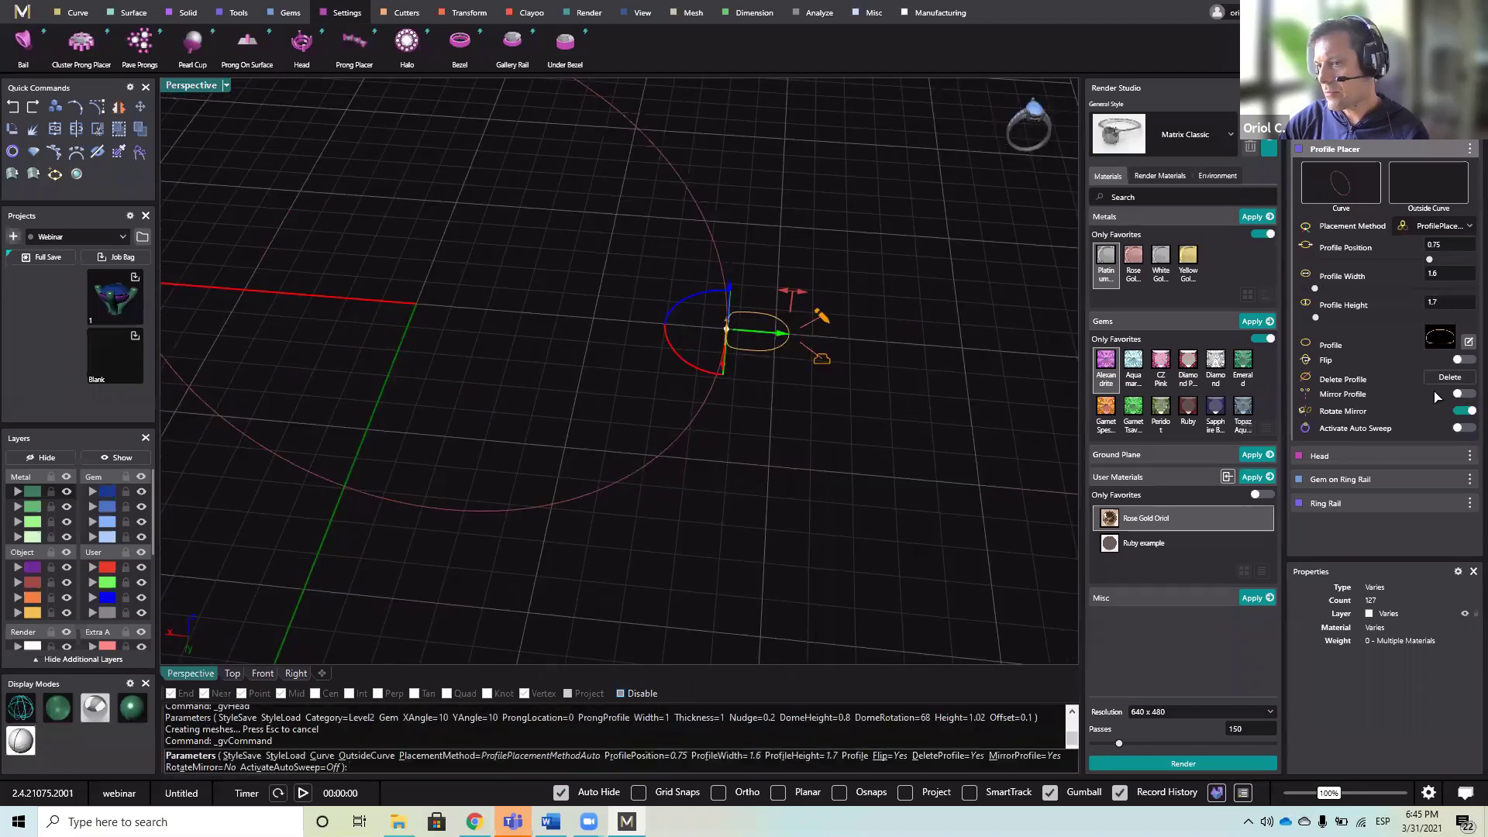
{"action": "left_click", "coordinate": [1461, 393]}
{"action": "right_click_drag", "start_coordinate": [405, 405], "coordinate": [255, 387]}
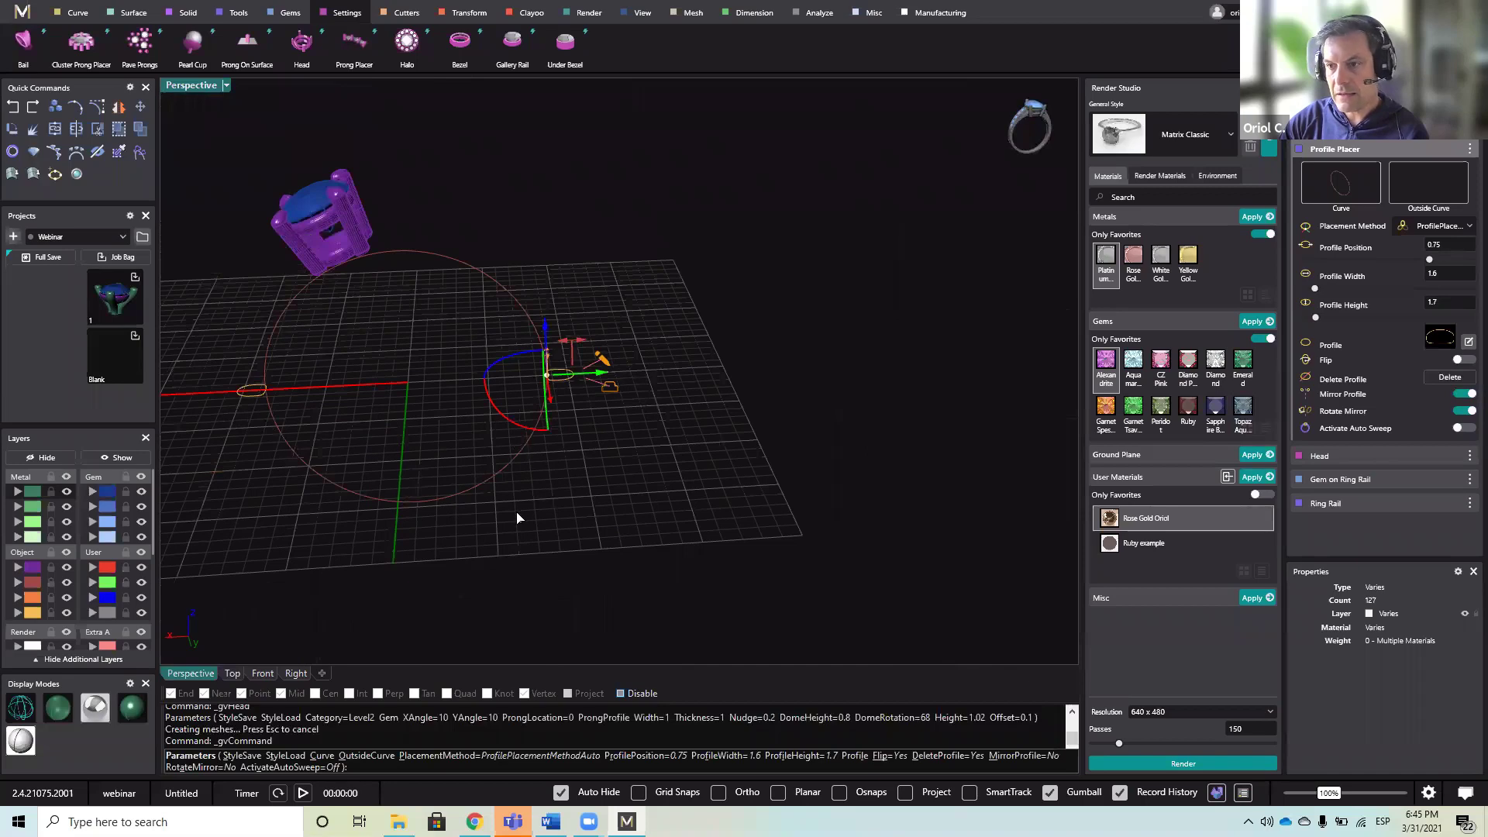
- Add another profile at about position 0.9 on the rail, near the head, and move it outward off the rail
{"action": "right_click_drag", "start_coordinate": [445, 318], "coordinate": [487, 285]}
{"action": "left_click", "coordinate": [486, 285]}
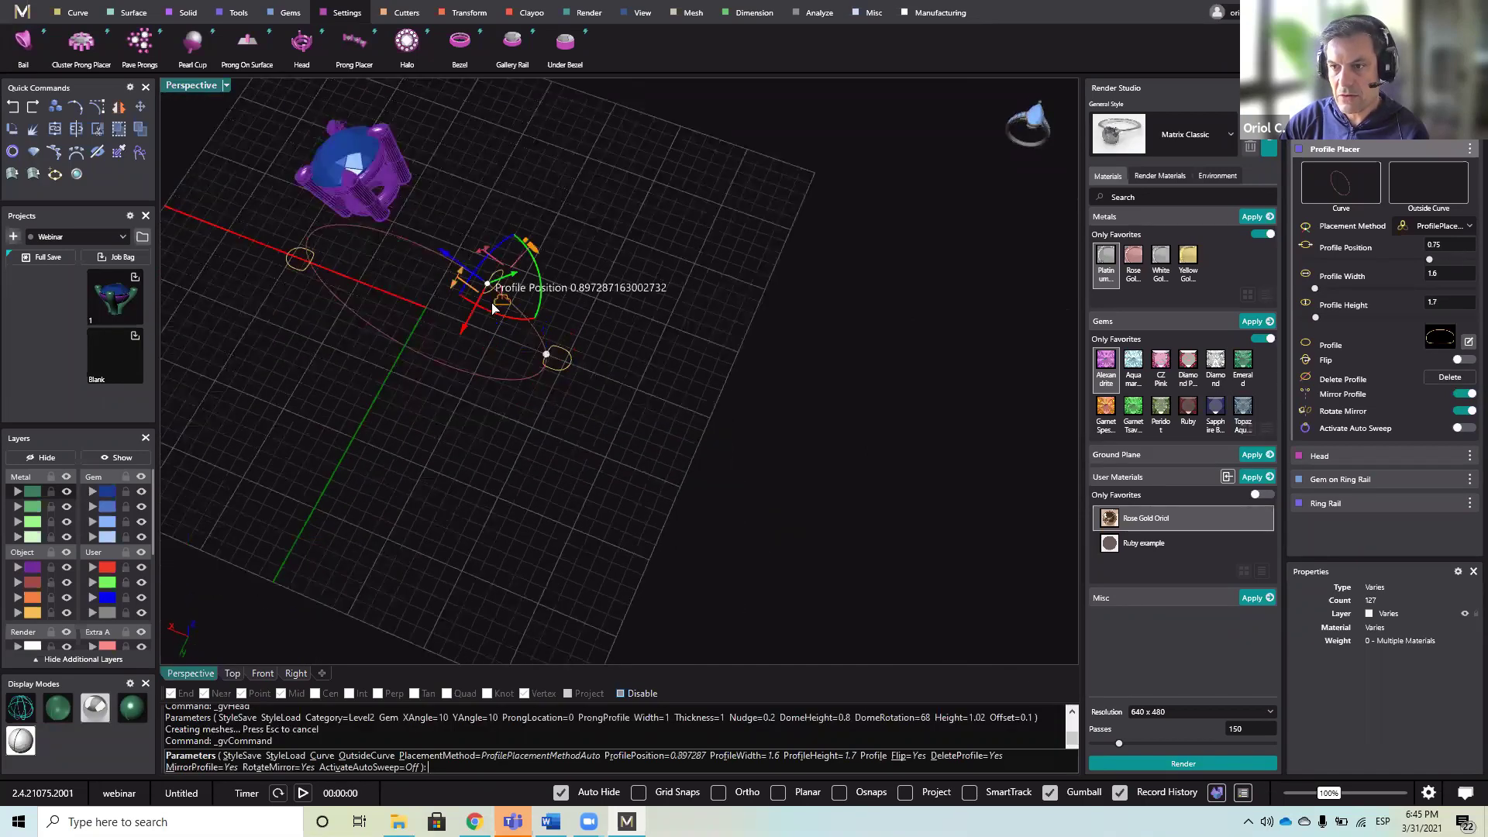
{"action": "left_click_drag", "start_coordinate": [463, 335], "coordinate": [479, 306]}
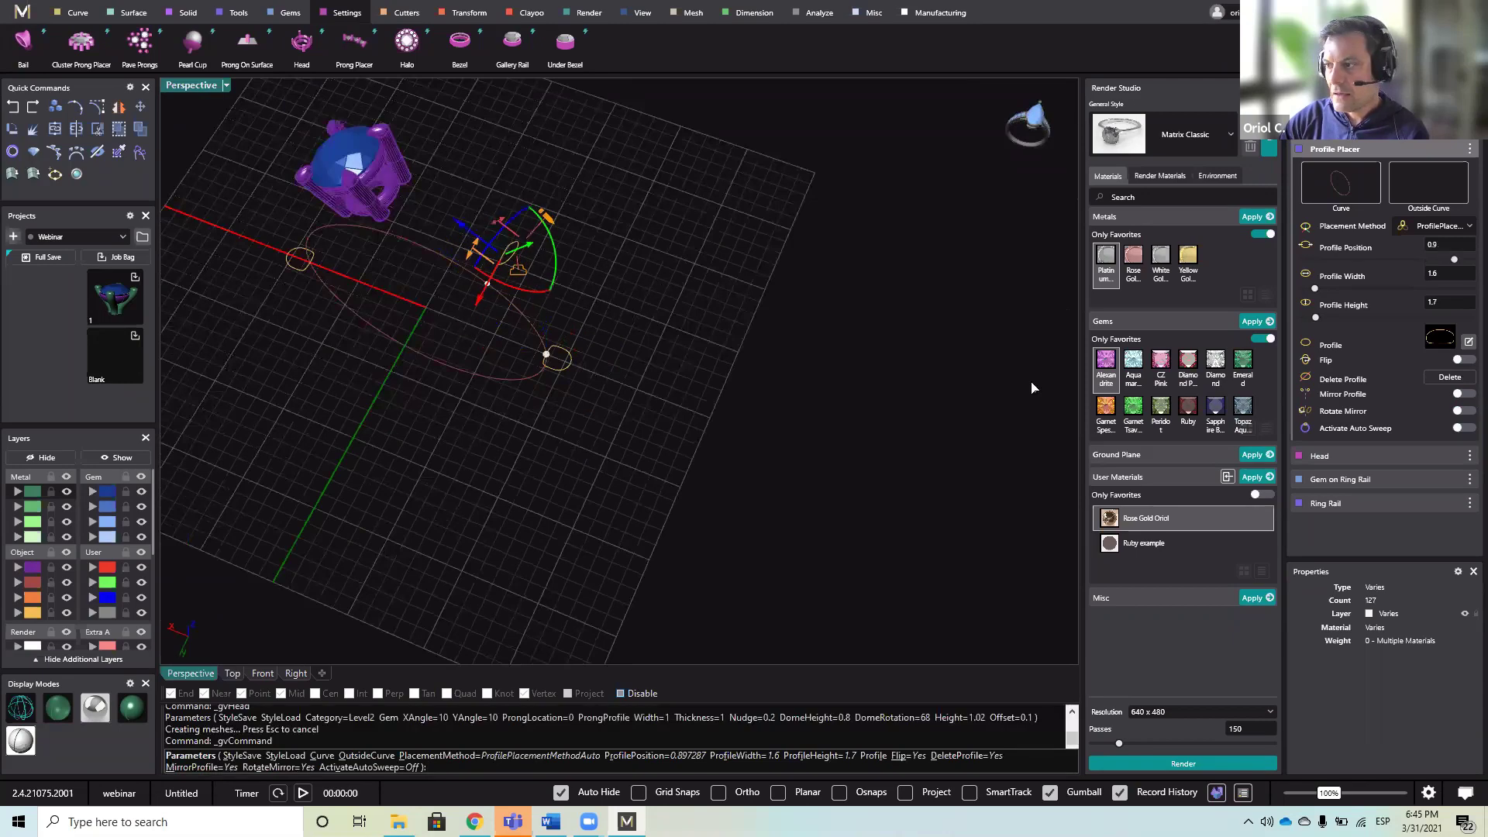
- Mirror the raised upper profile with Rotate Mirror enabled and finish placing the profiles
{"action": "left_click", "coordinate": [1461, 394]}
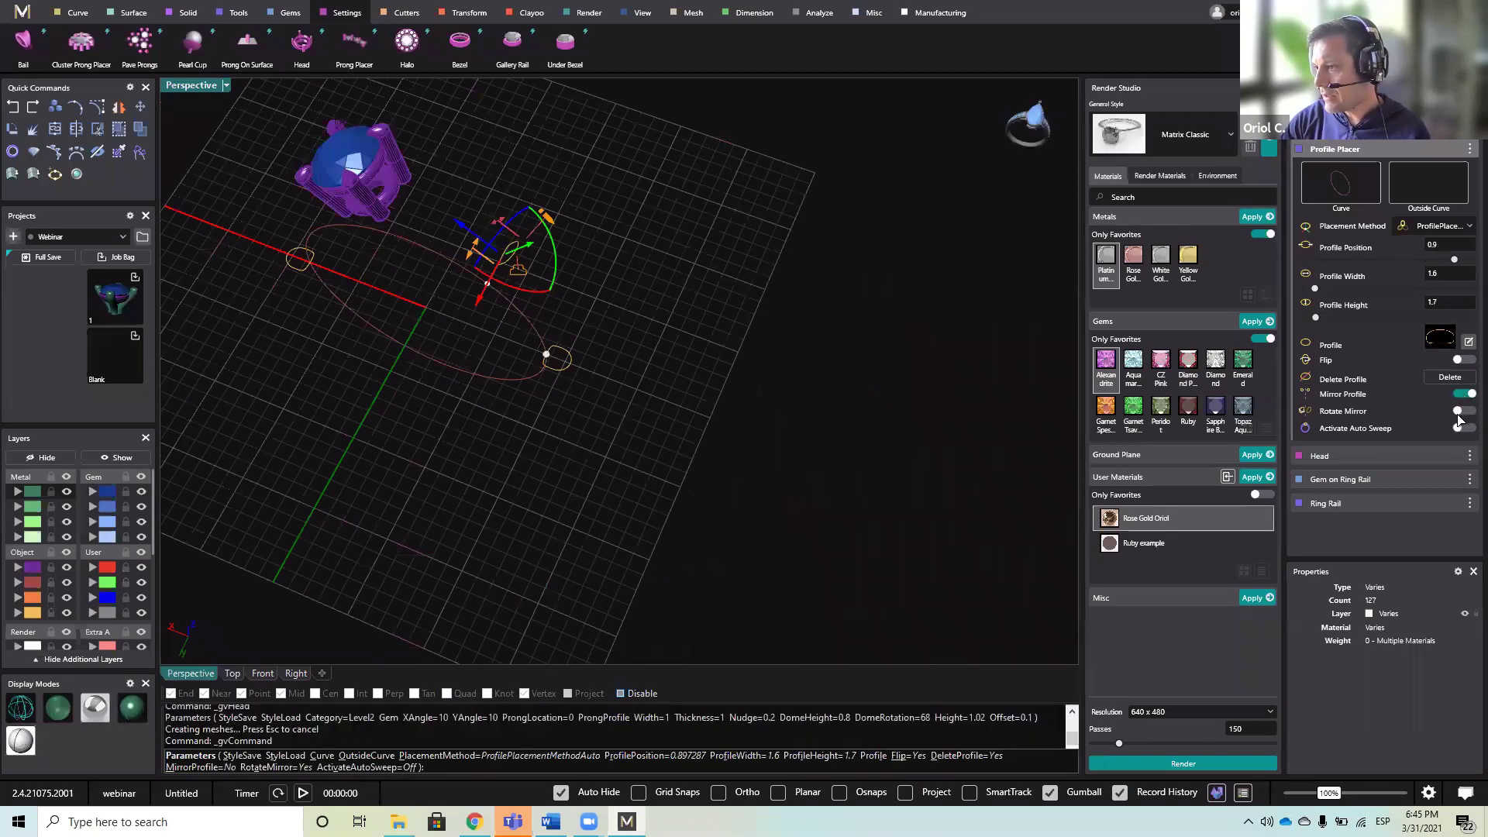
{"action": "left_click", "coordinate": [1460, 412]}
{"action": "right_click_drag", "start_coordinate": [558, 343], "coordinate": [739, 355]}
{"action": "right_click", "coordinate": [740, 355]}
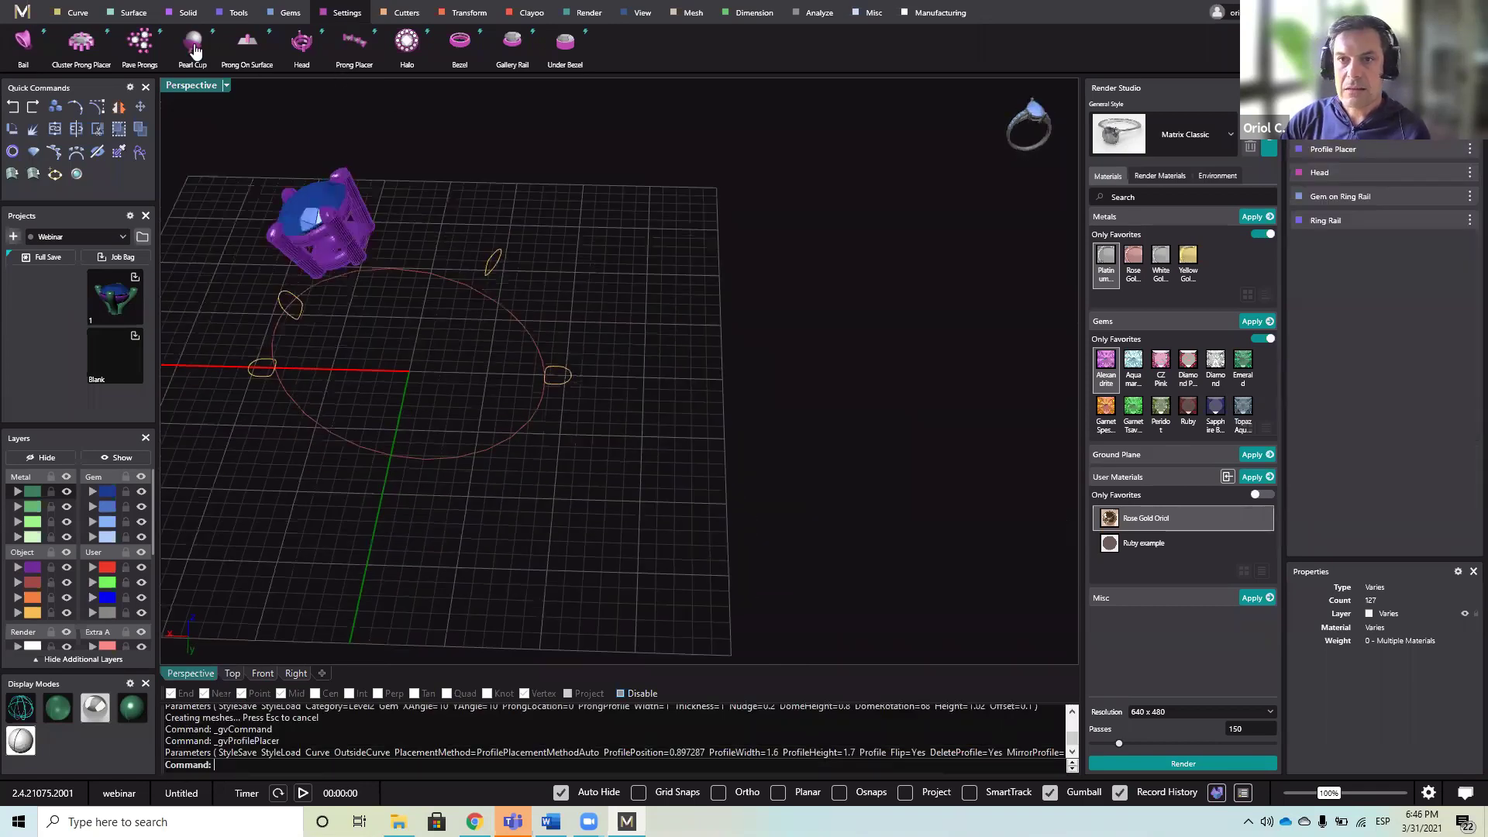
- Create a Sweep 1 surface along the ring rail through all four placed shank profiles
{"action": "left_click", "coordinate": [133, 13]}
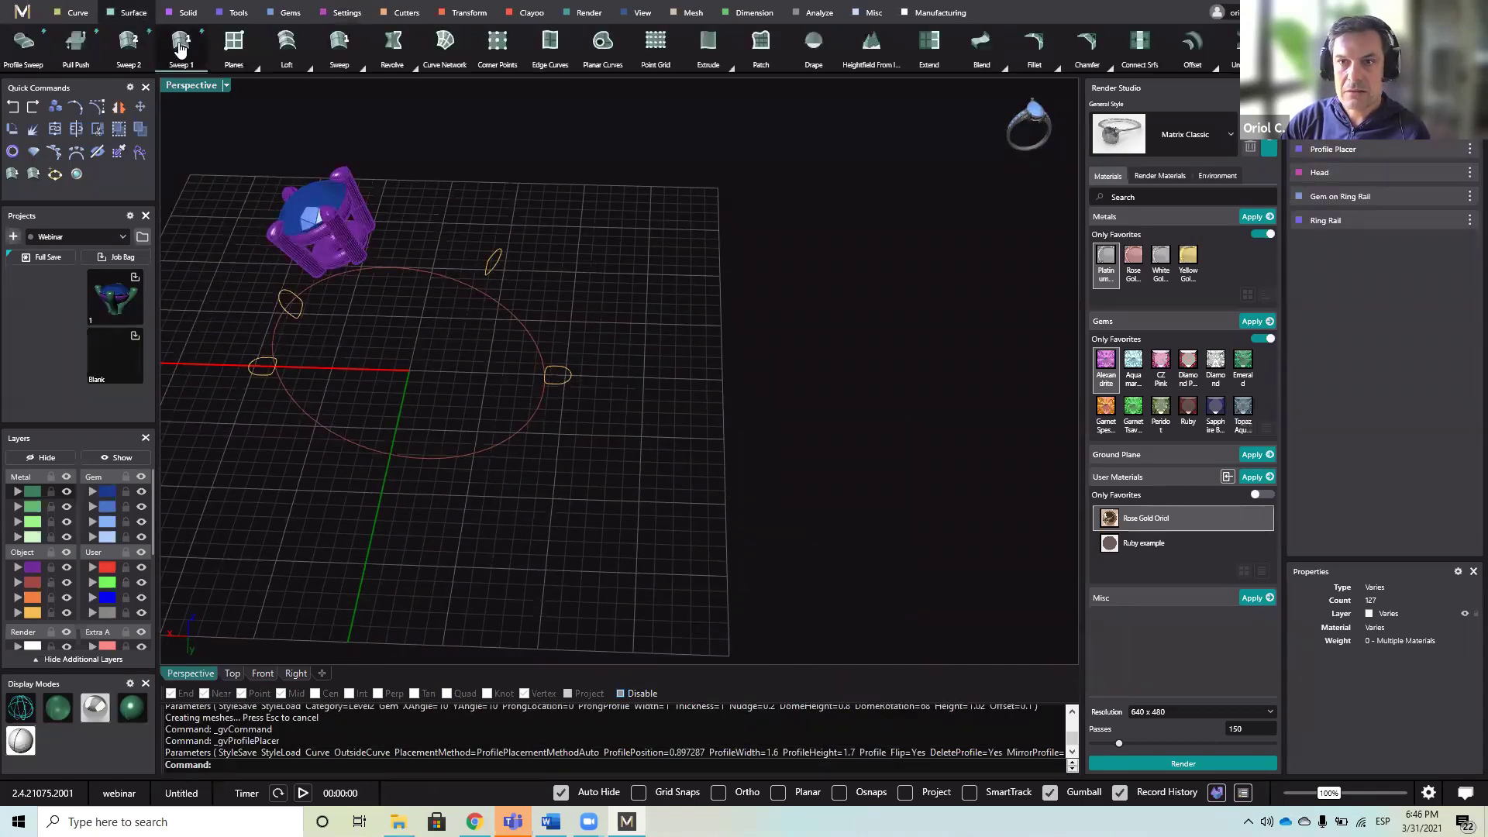
{"action": "left_click", "coordinate": [180, 48]}
{"action": "left_click", "coordinate": [428, 277]}
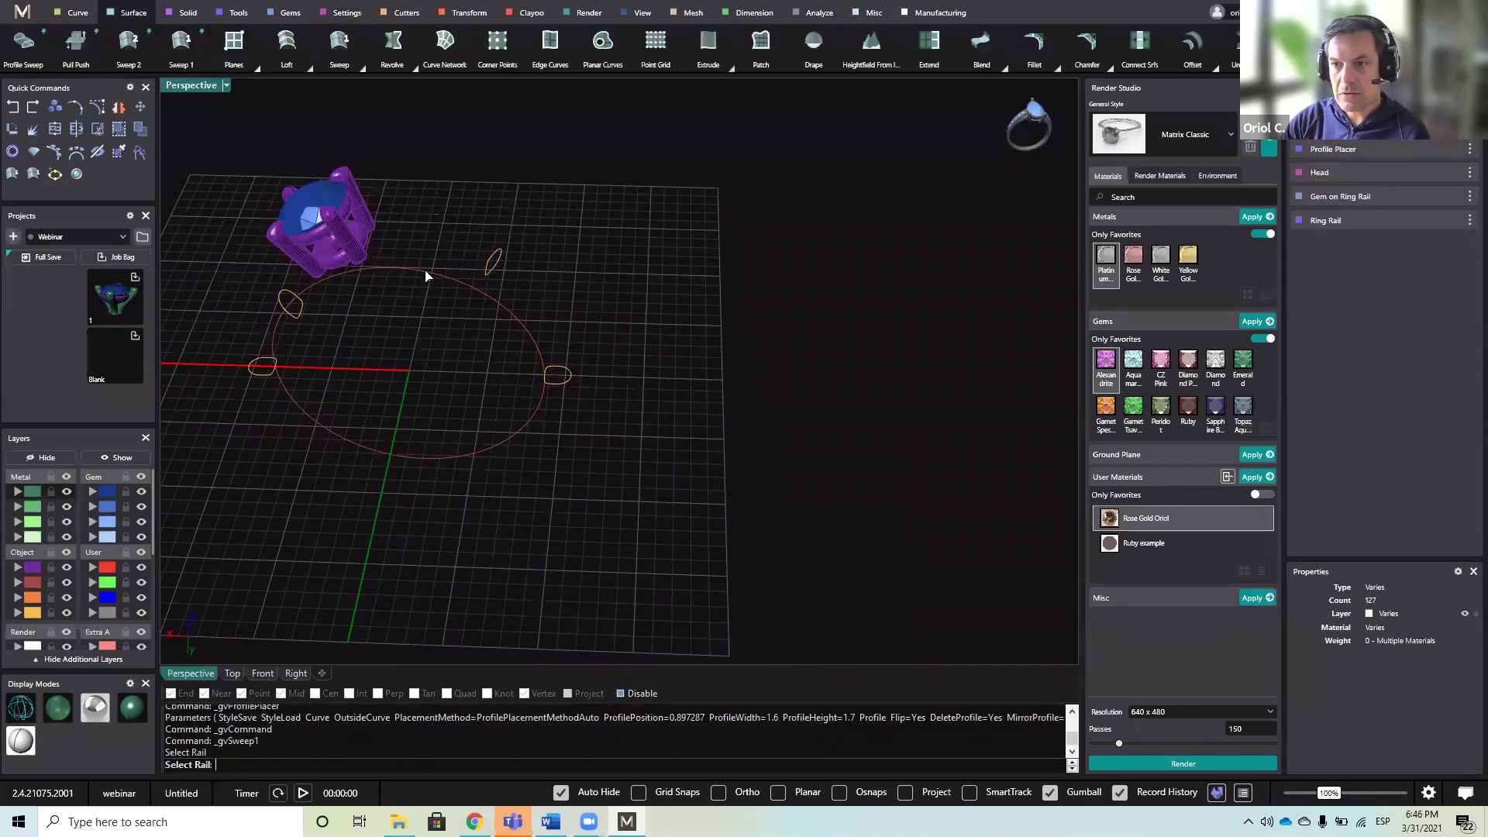
{"action": "left_click", "coordinate": [496, 266]}
{"action": "left_click", "coordinate": [570, 376]}
{"action": "left_click", "coordinate": [302, 321]}
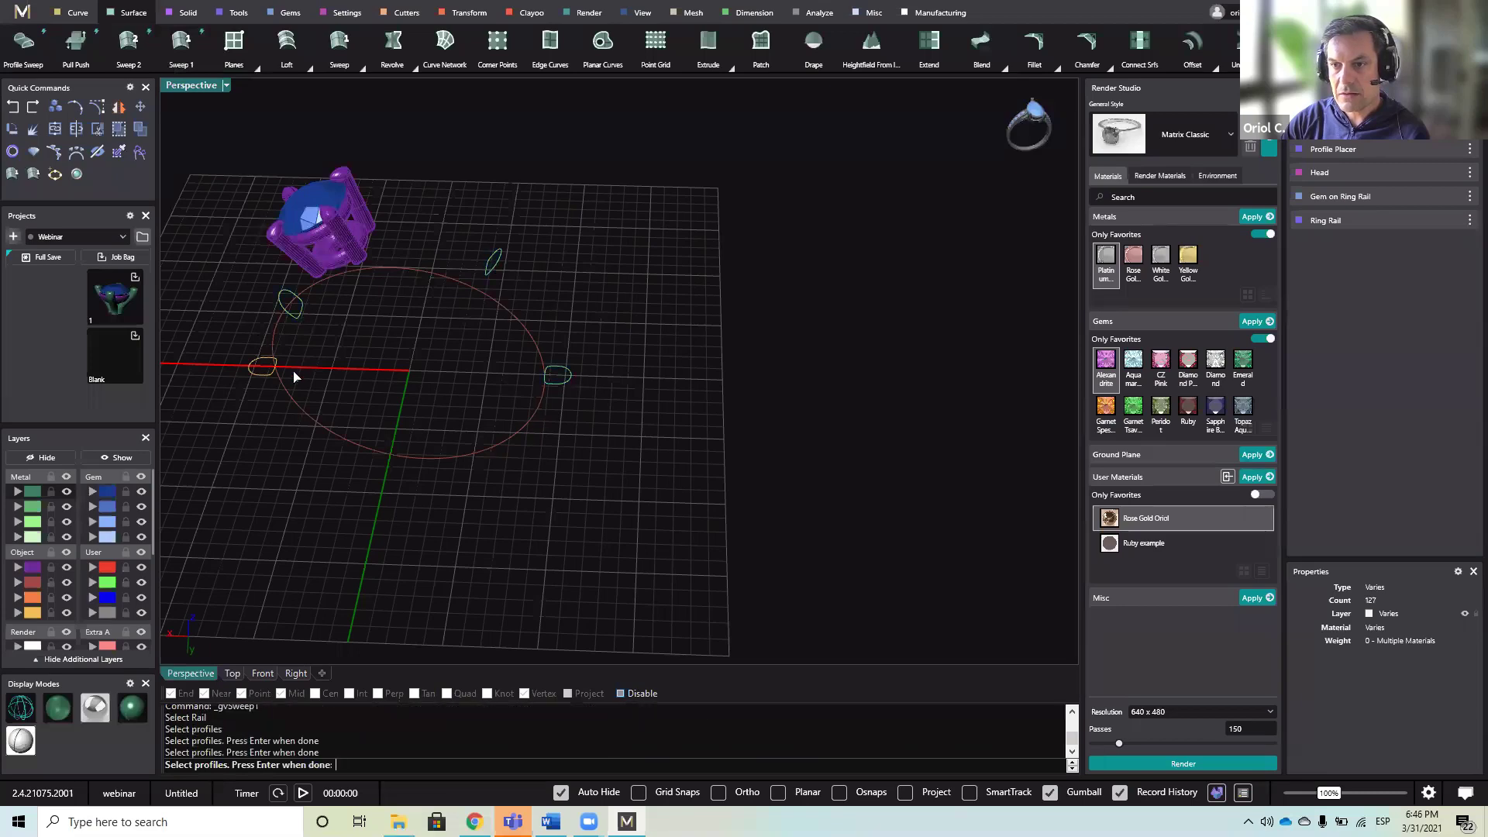
{"action": "left_click", "coordinate": [268, 376]}
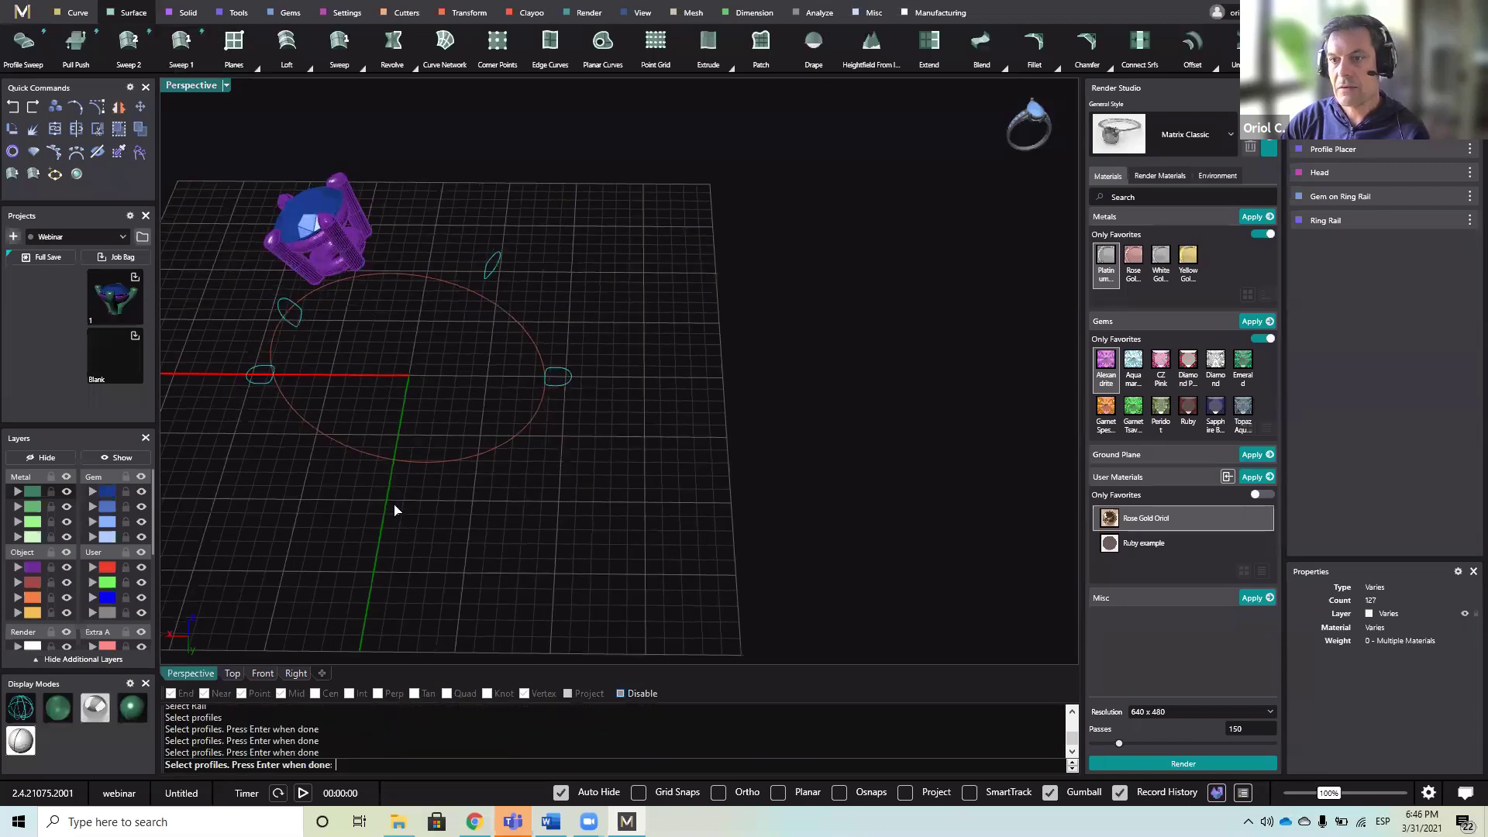
{"action": "key", "text": "Return"}
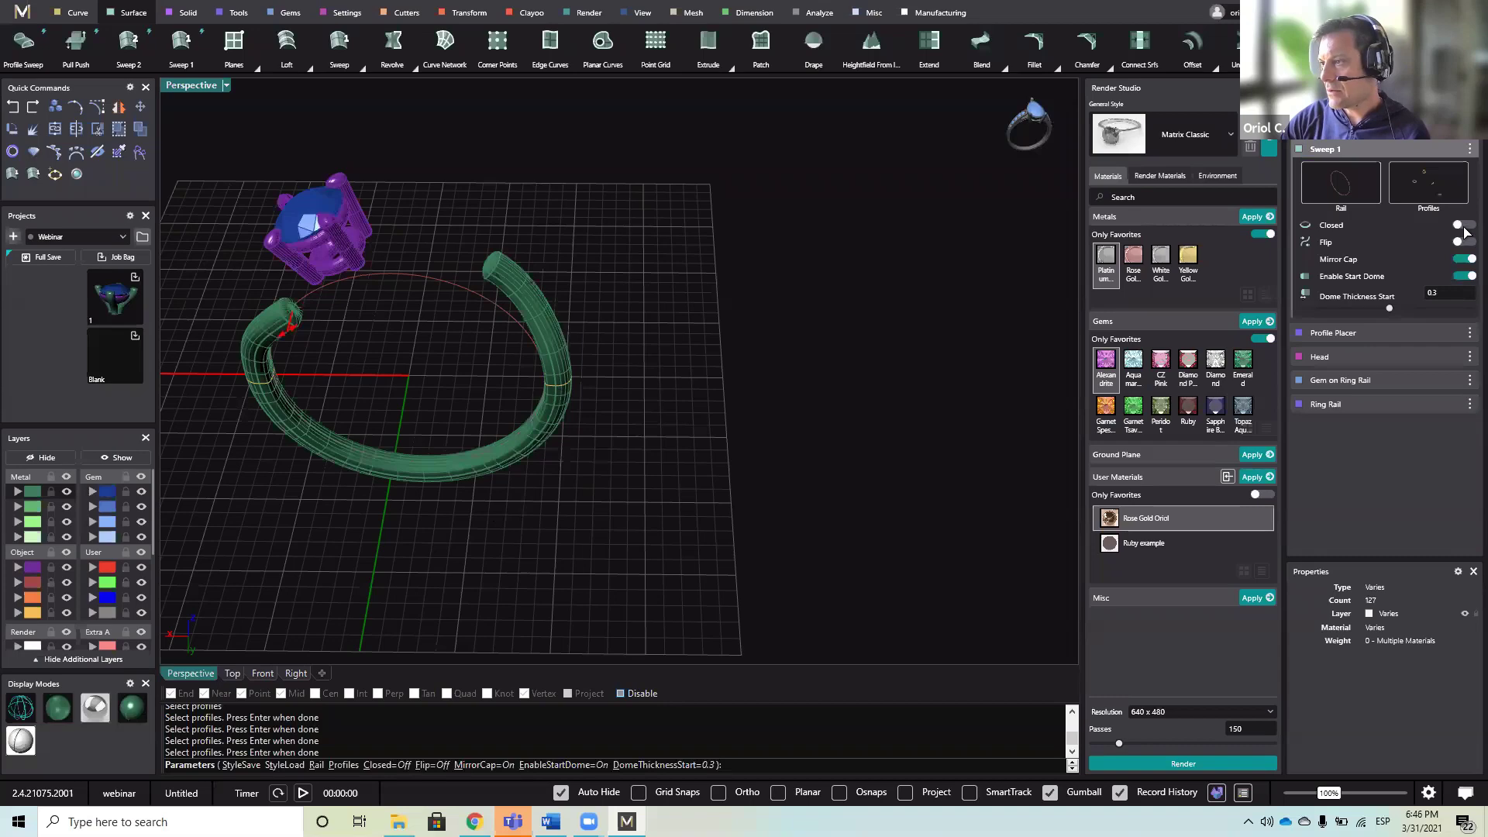
- Set the shank sweep to Closed so it forms a continuous band, and finish the sweep
{"action": "left_click", "coordinate": [1463, 226]}
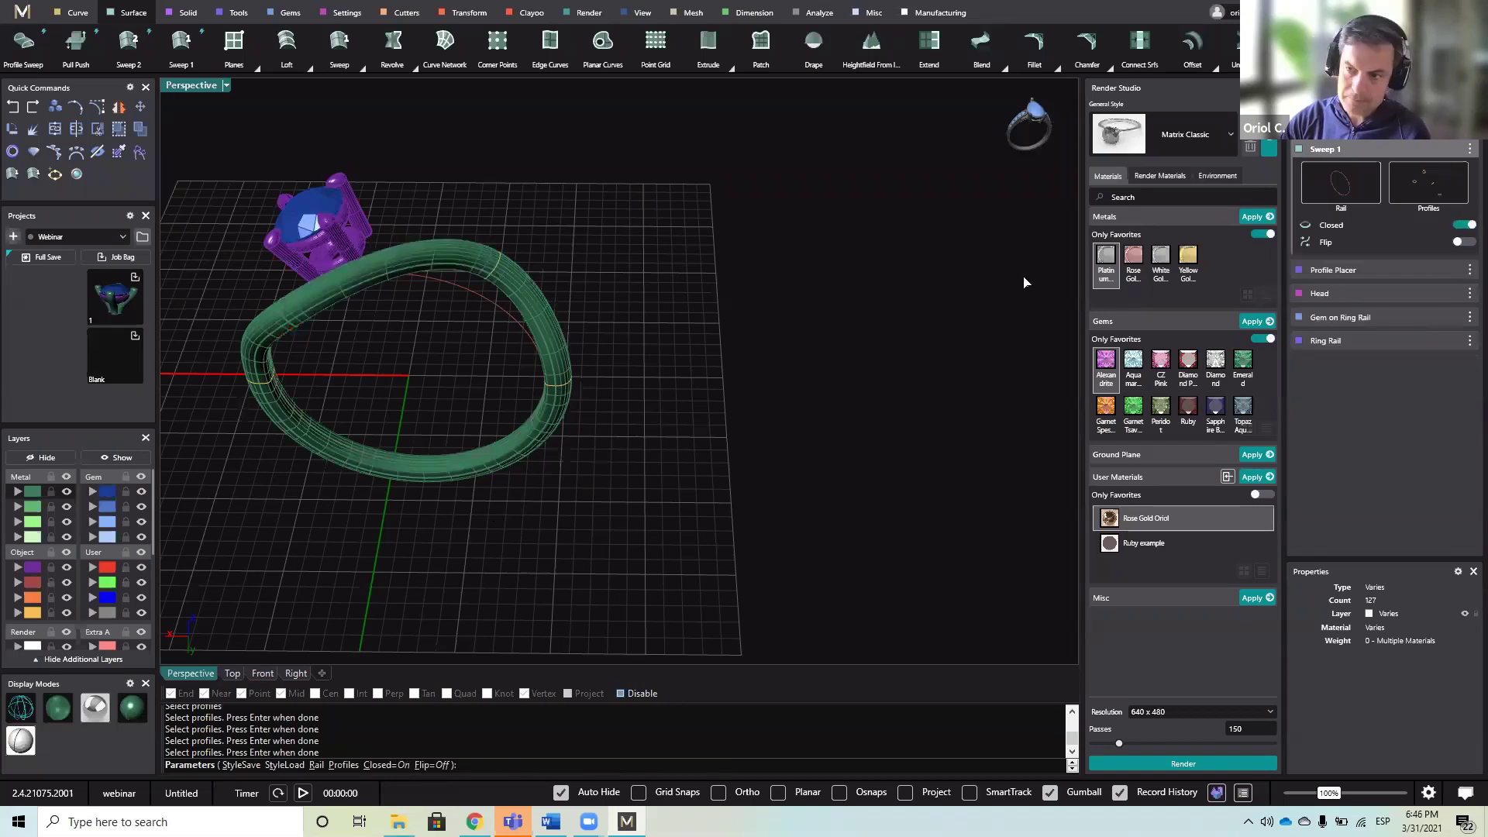
{"action": "right_click_drag", "start_coordinate": [515, 363], "coordinate": [506, 273]}
{"action": "key", "text": "Return"}
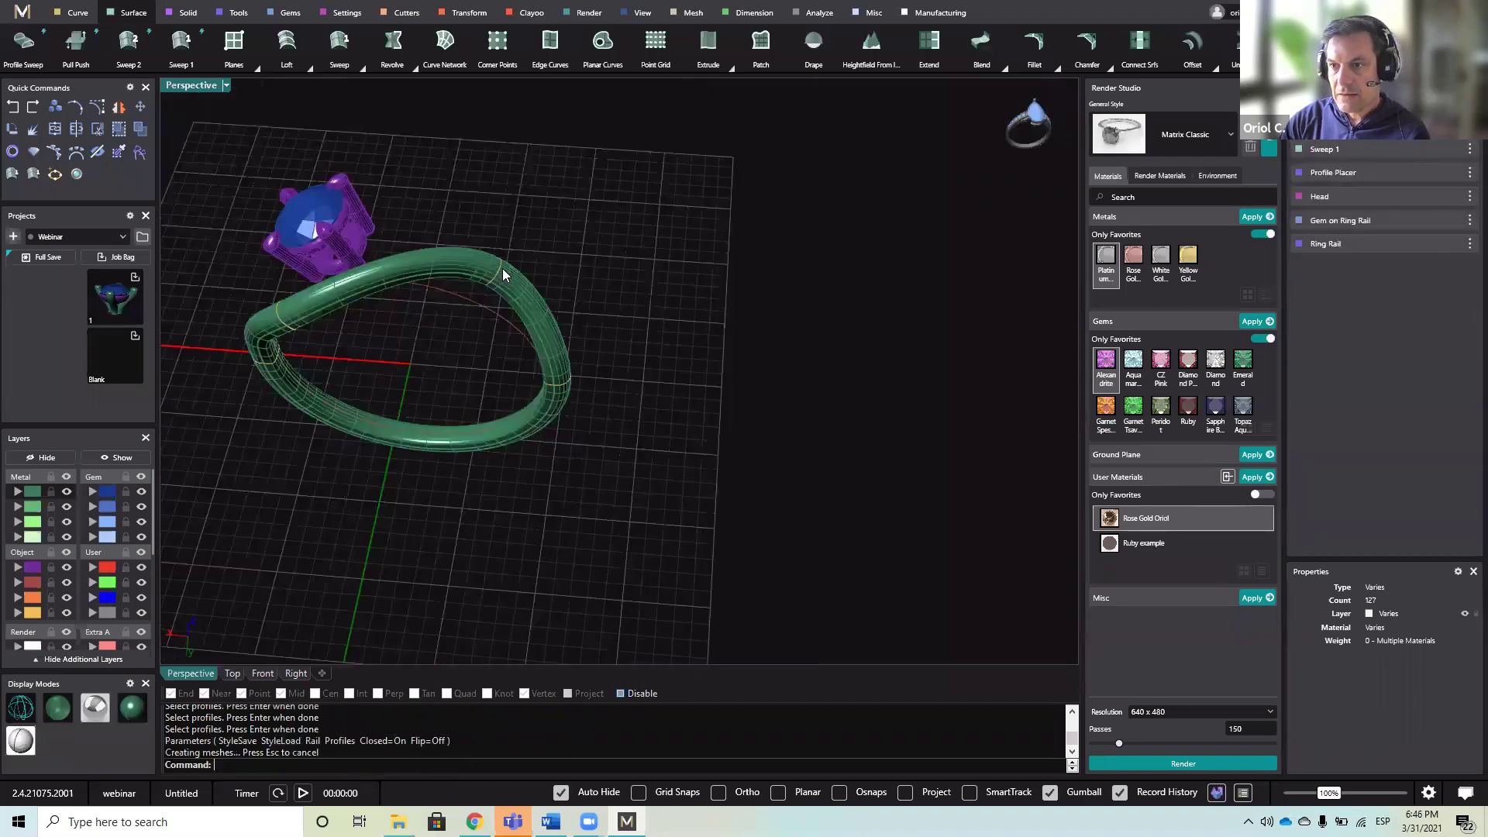
- Examine the closed shank from several angles and check its position relative to the prong head
{"action": "right_click_drag", "start_coordinate": [515, 332], "coordinate": [365, 378]}
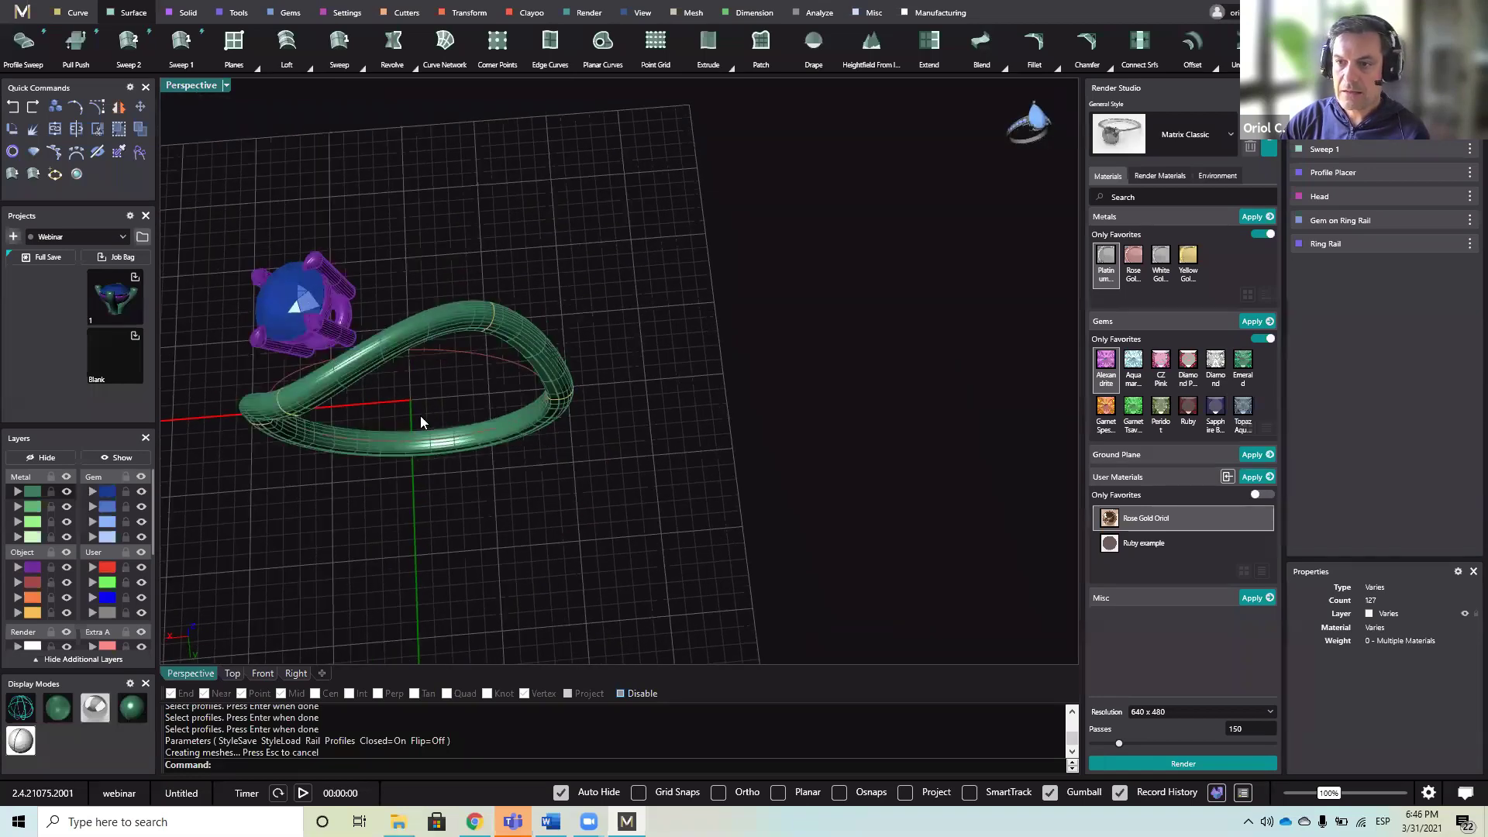
{"action": "right_click_drag", "start_coordinate": [567, 410], "coordinate": [769, 401]}
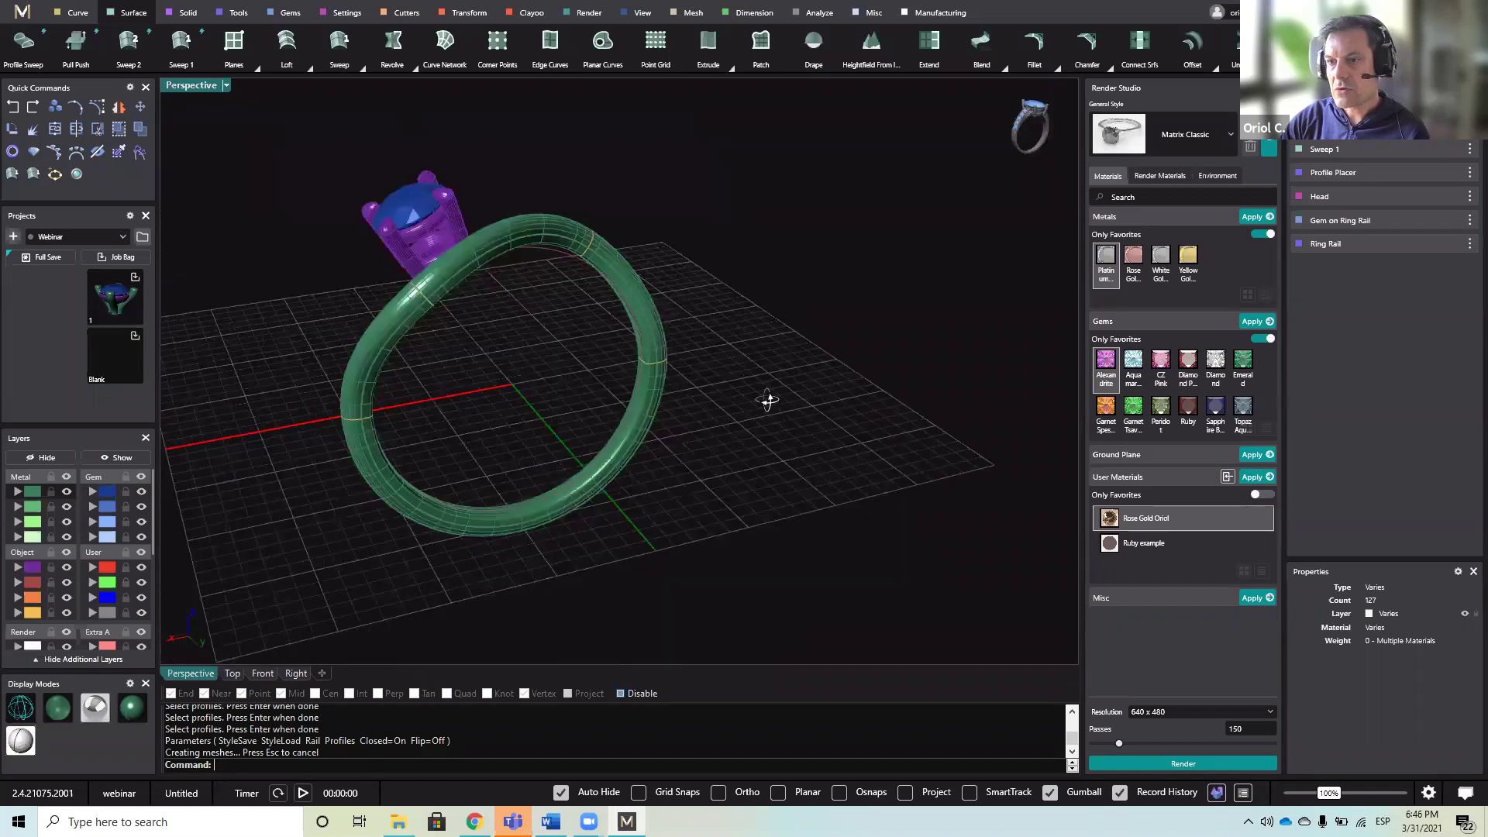
{"action": "mouse_move", "coordinate": [672, 366]}
{"action": "right_mouse_down"}
{"action": "mouse_move", "coordinate": [686, 372]}
{"action": "mouse_move", "coordinate": [656, 363]}
{"action": "right_mouse_up"}
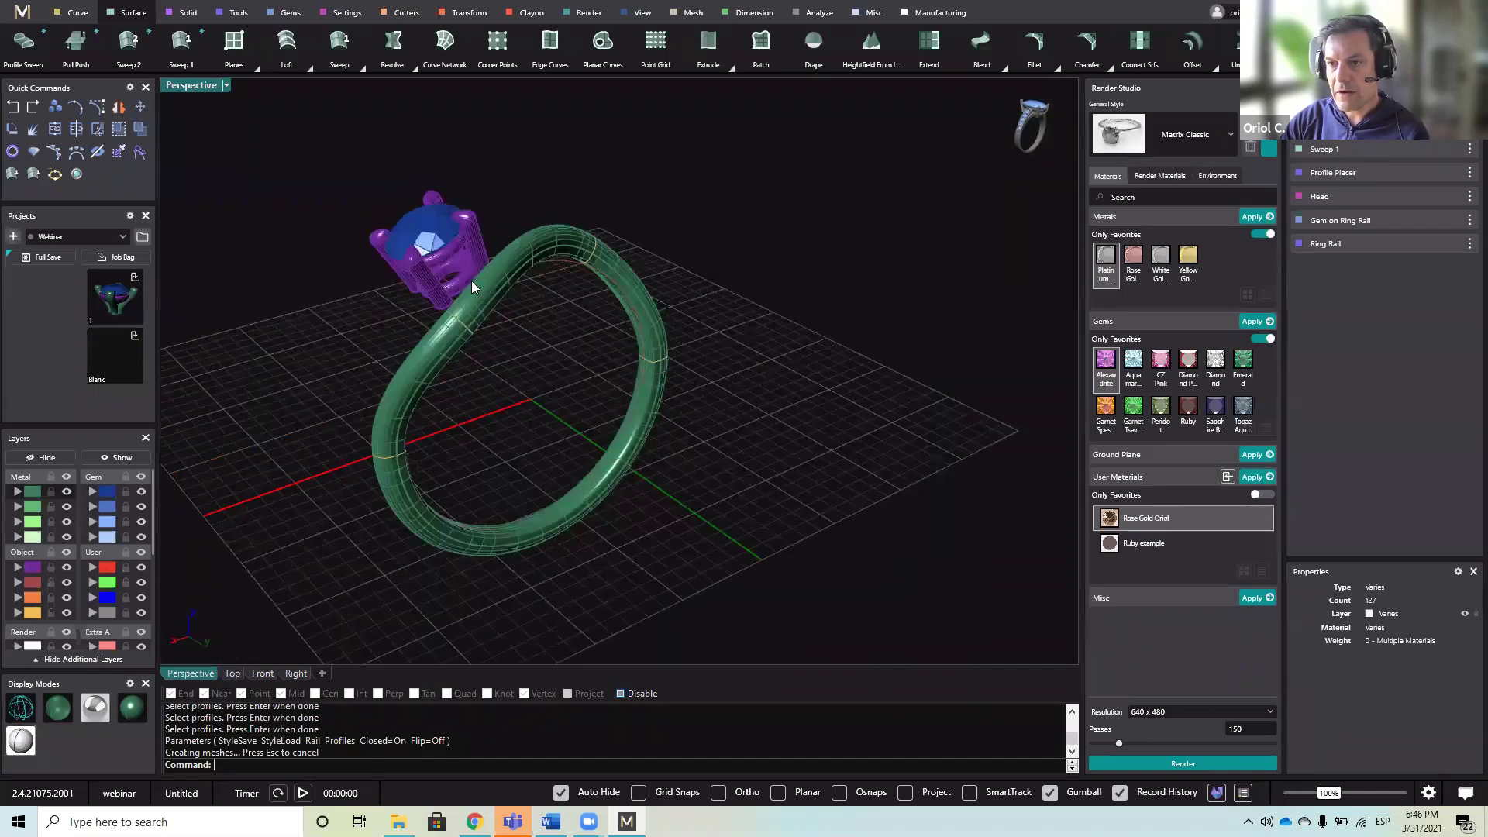
{"action": "scroll", "coordinate": [470, 285], "scroll_direction": "up", "scroll_amount": 6}
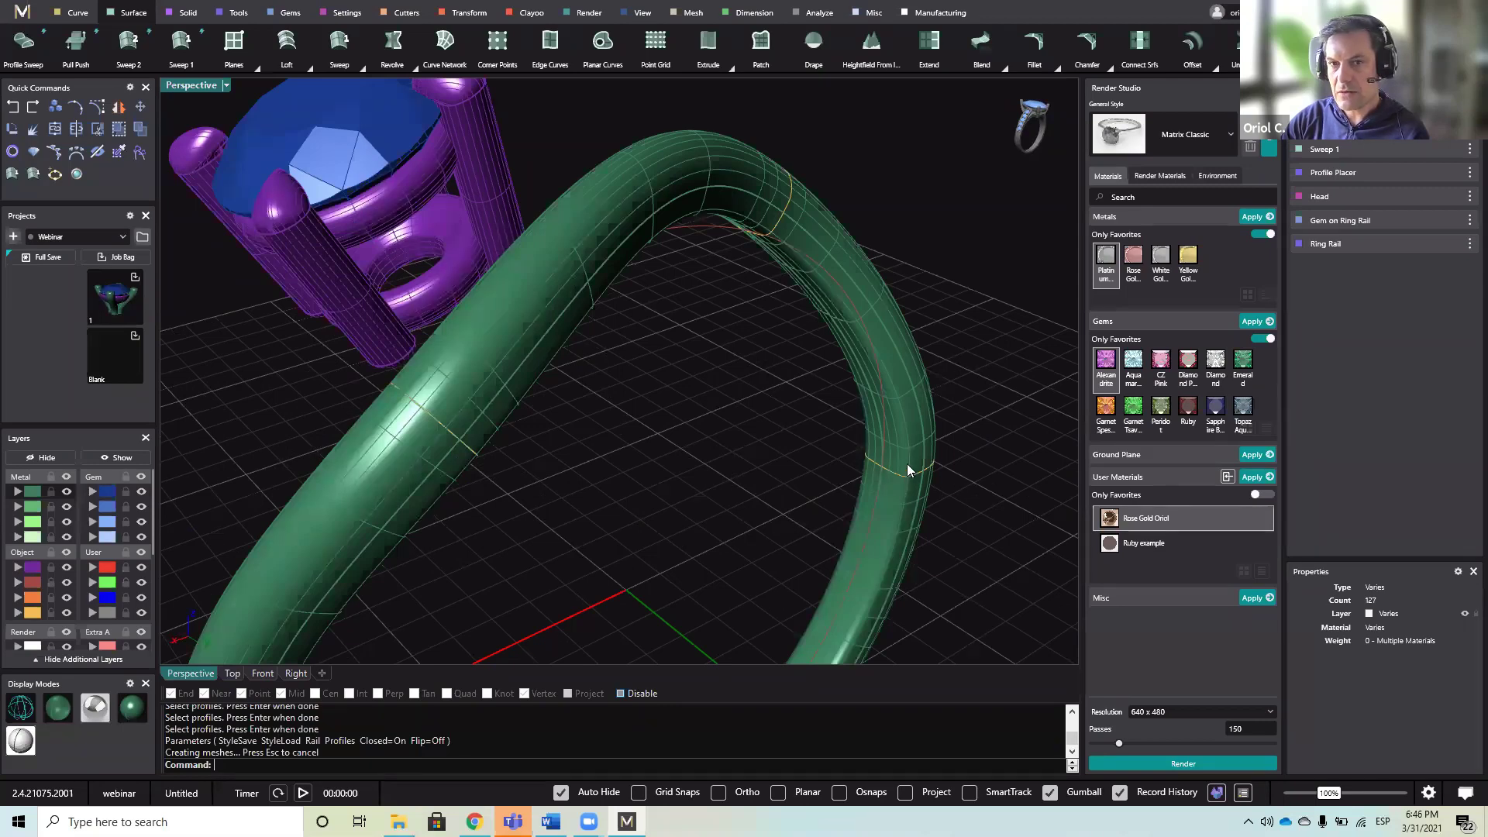
{"action": "right_click_drag", "start_coordinate": [766, 501], "coordinate": [480, 341]}
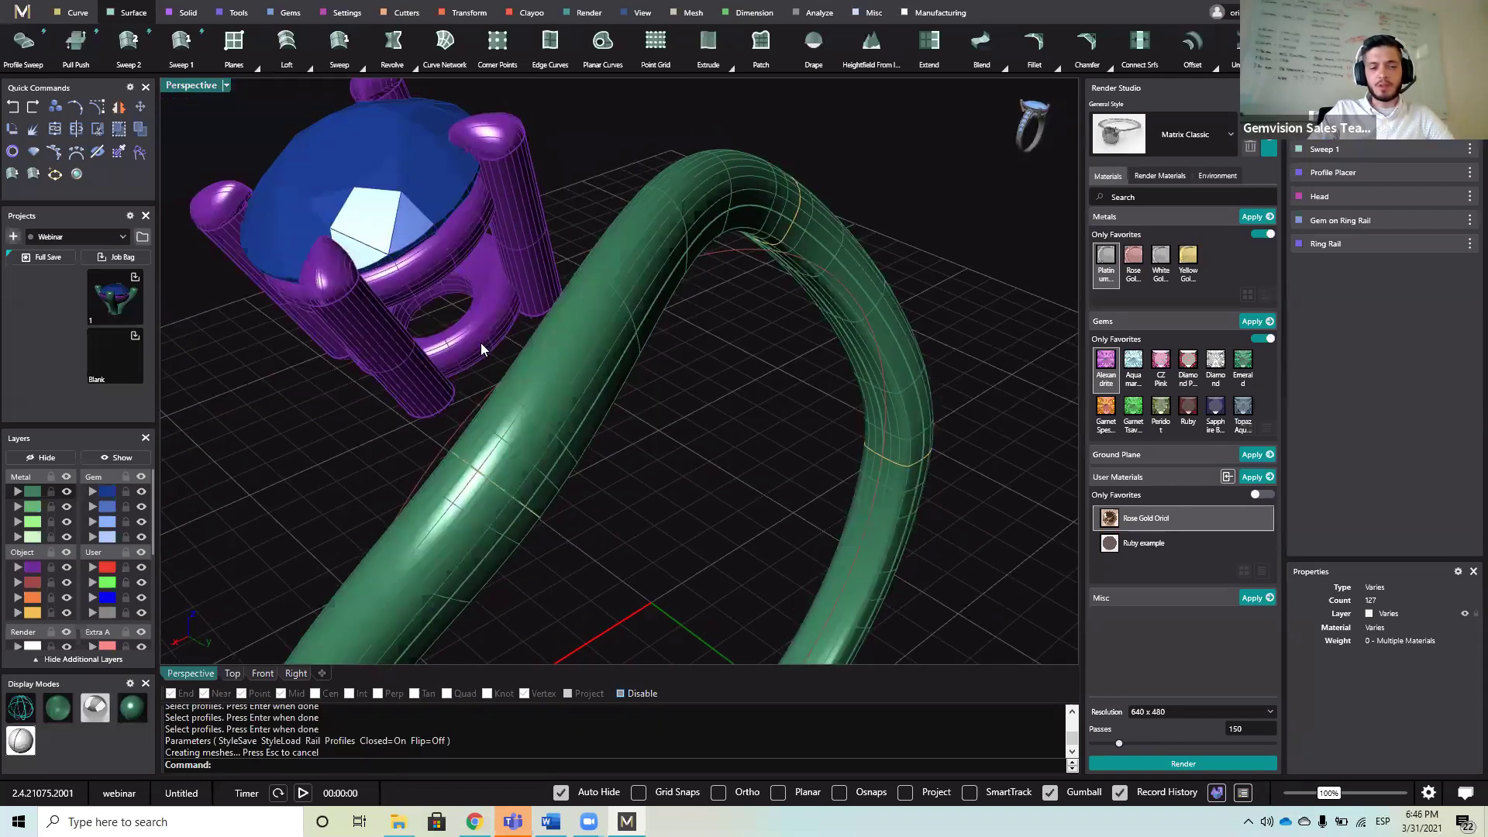
{"action": "left_click", "coordinate": [481, 342]}
{"action": "left_click", "coordinate": [306, 418]}
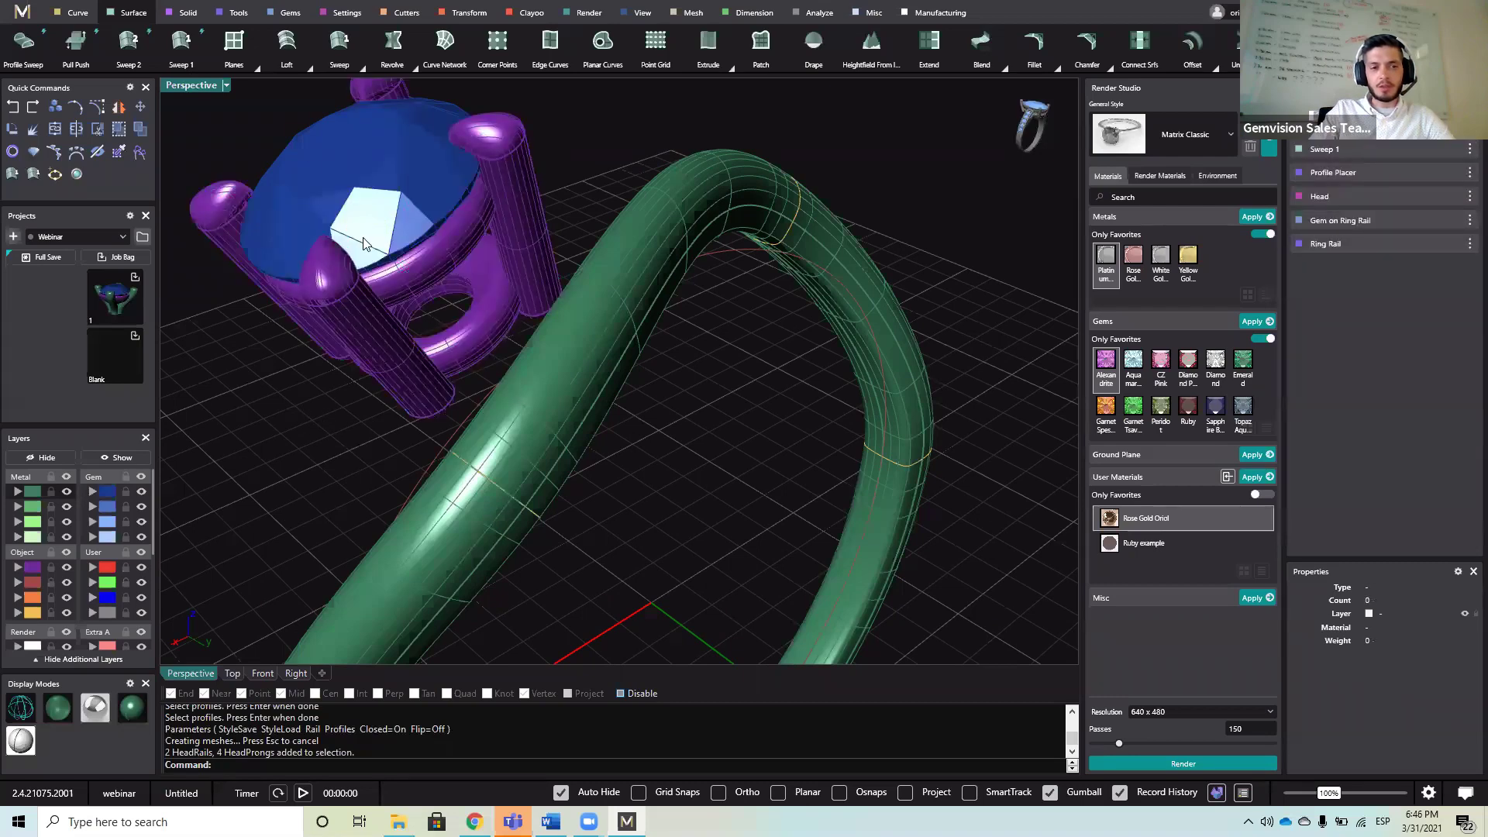
- Extract an isocurve from the head's lower rail surface on the side facing the shank, with the angle set to 0
{"action": "left_click", "coordinate": [77, 14]}
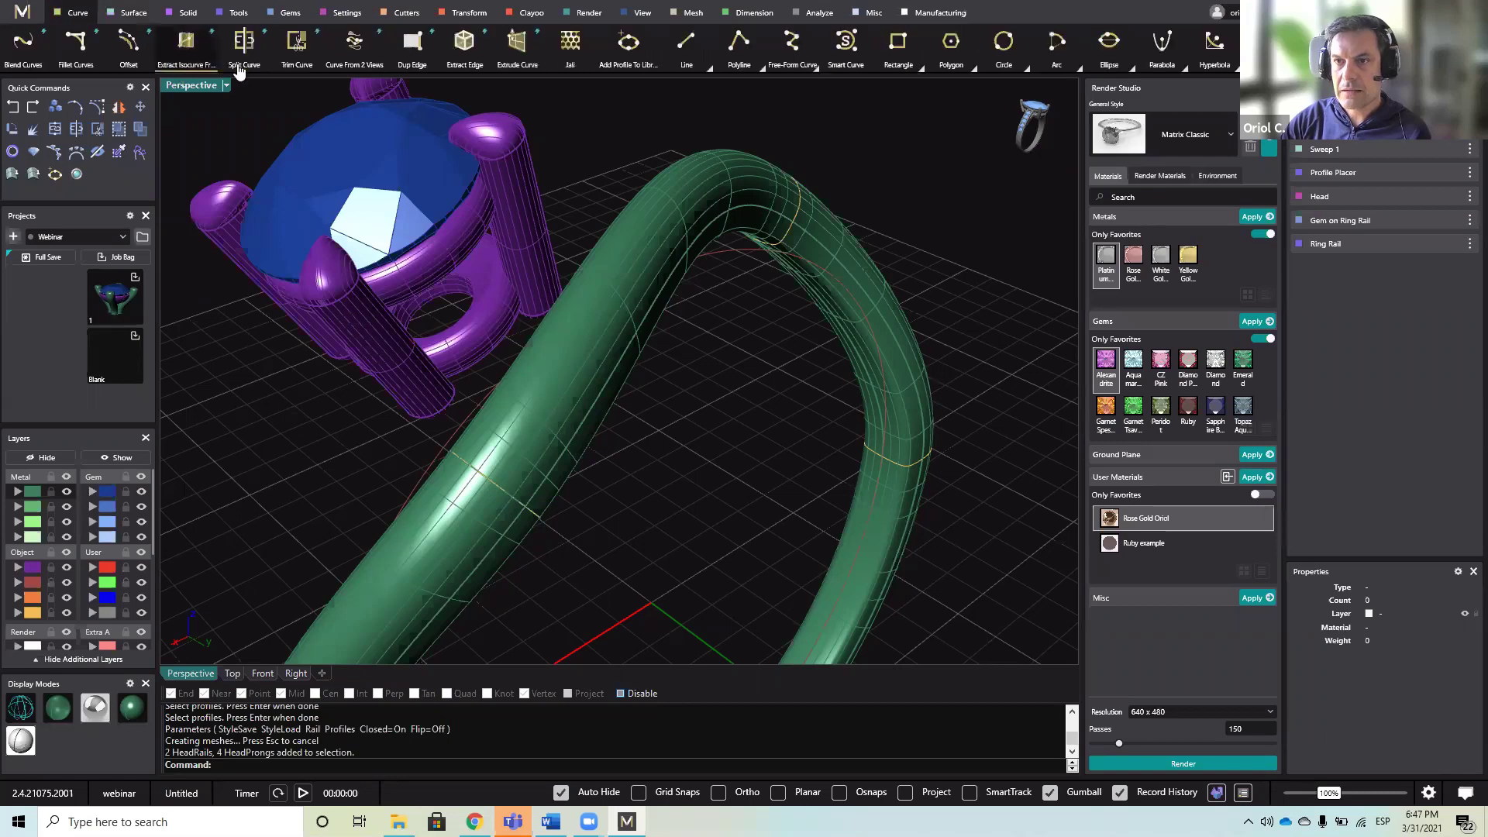
{"action": "left_click", "coordinate": [186, 42]}
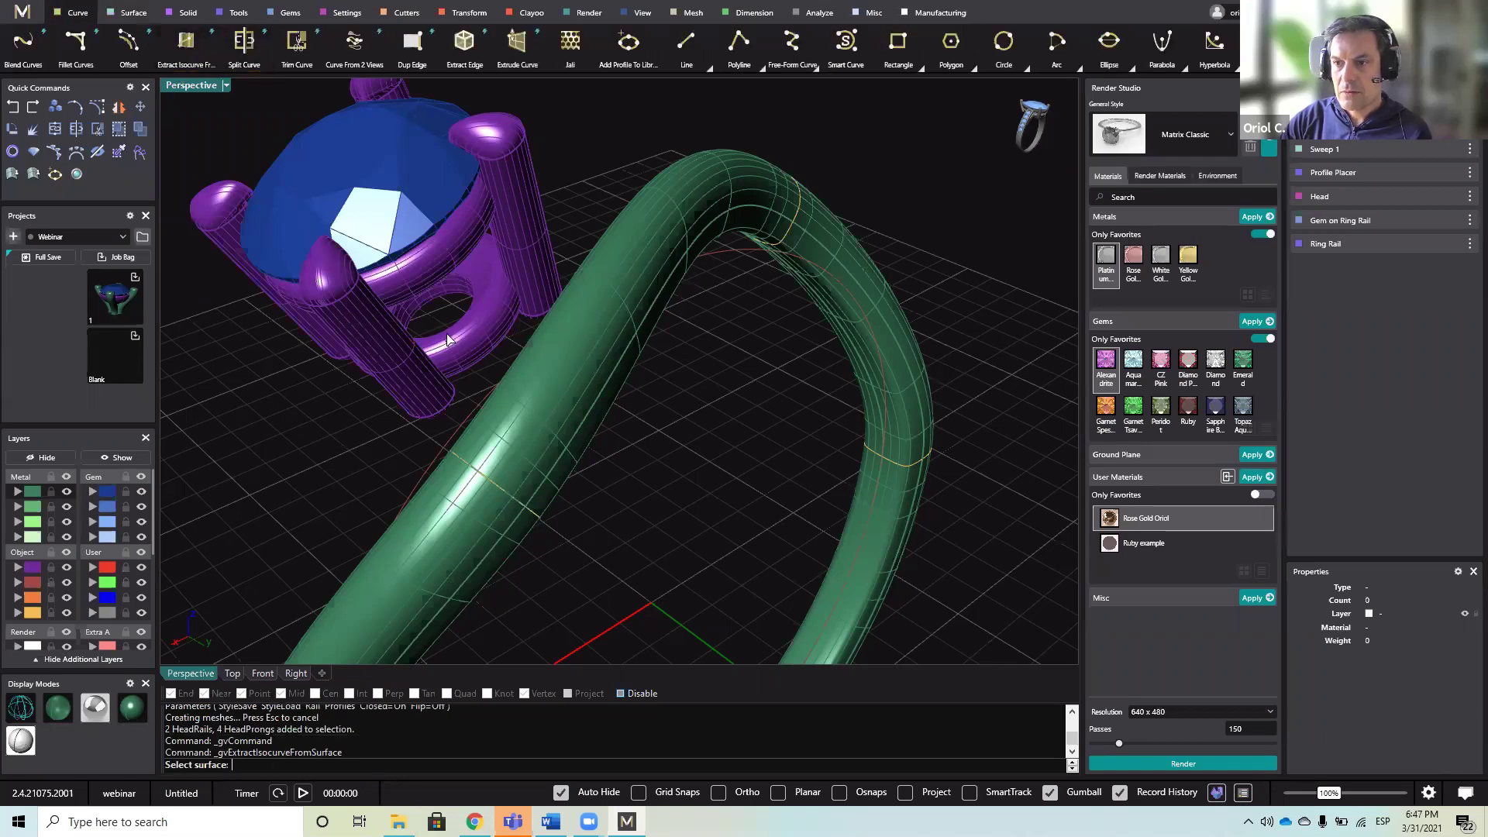
{"action": "left_click", "coordinate": [491, 347]}
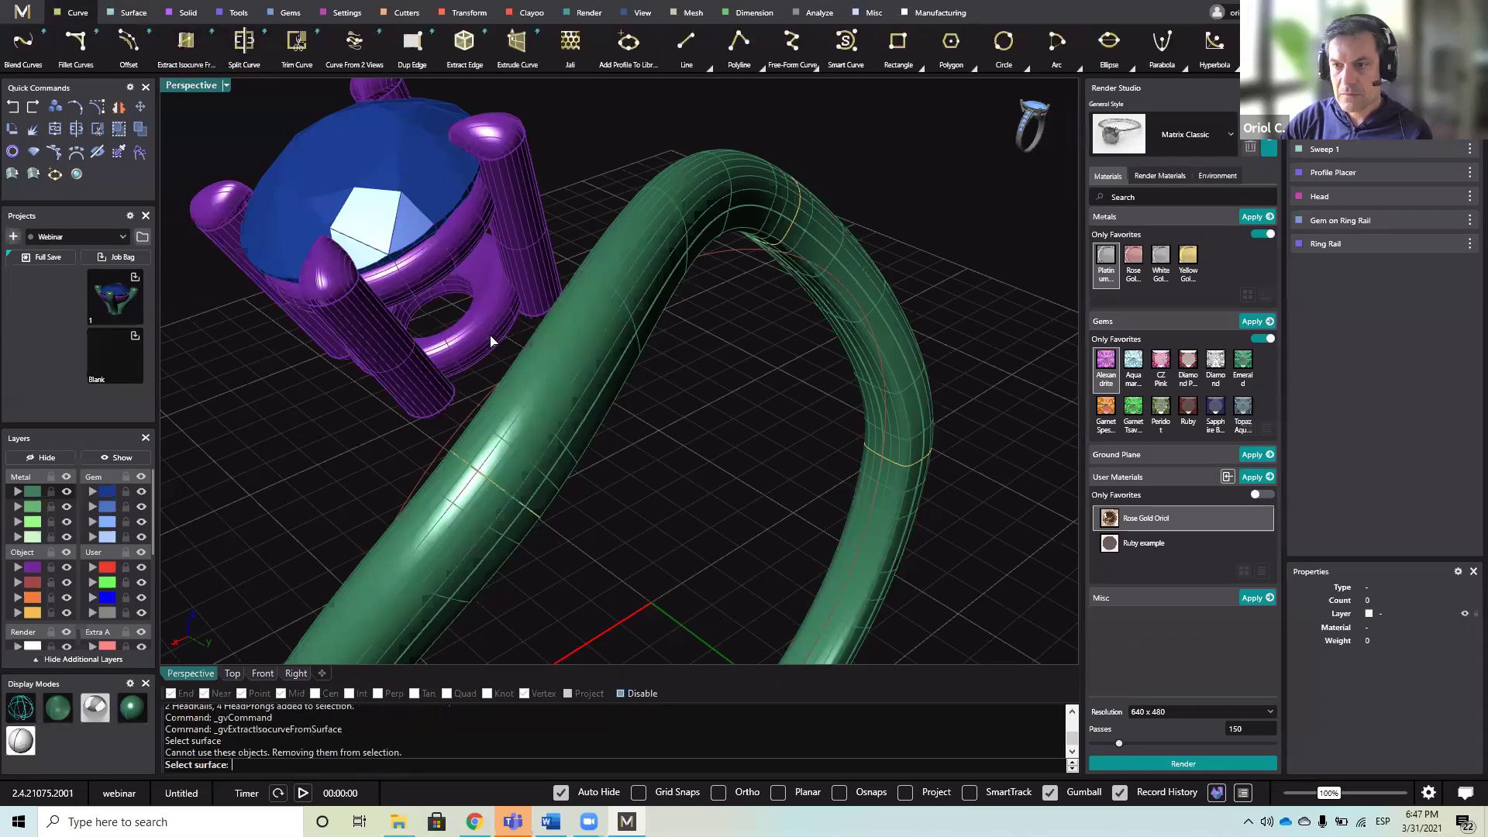
{"action": "left_click", "coordinate": [490, 342]}
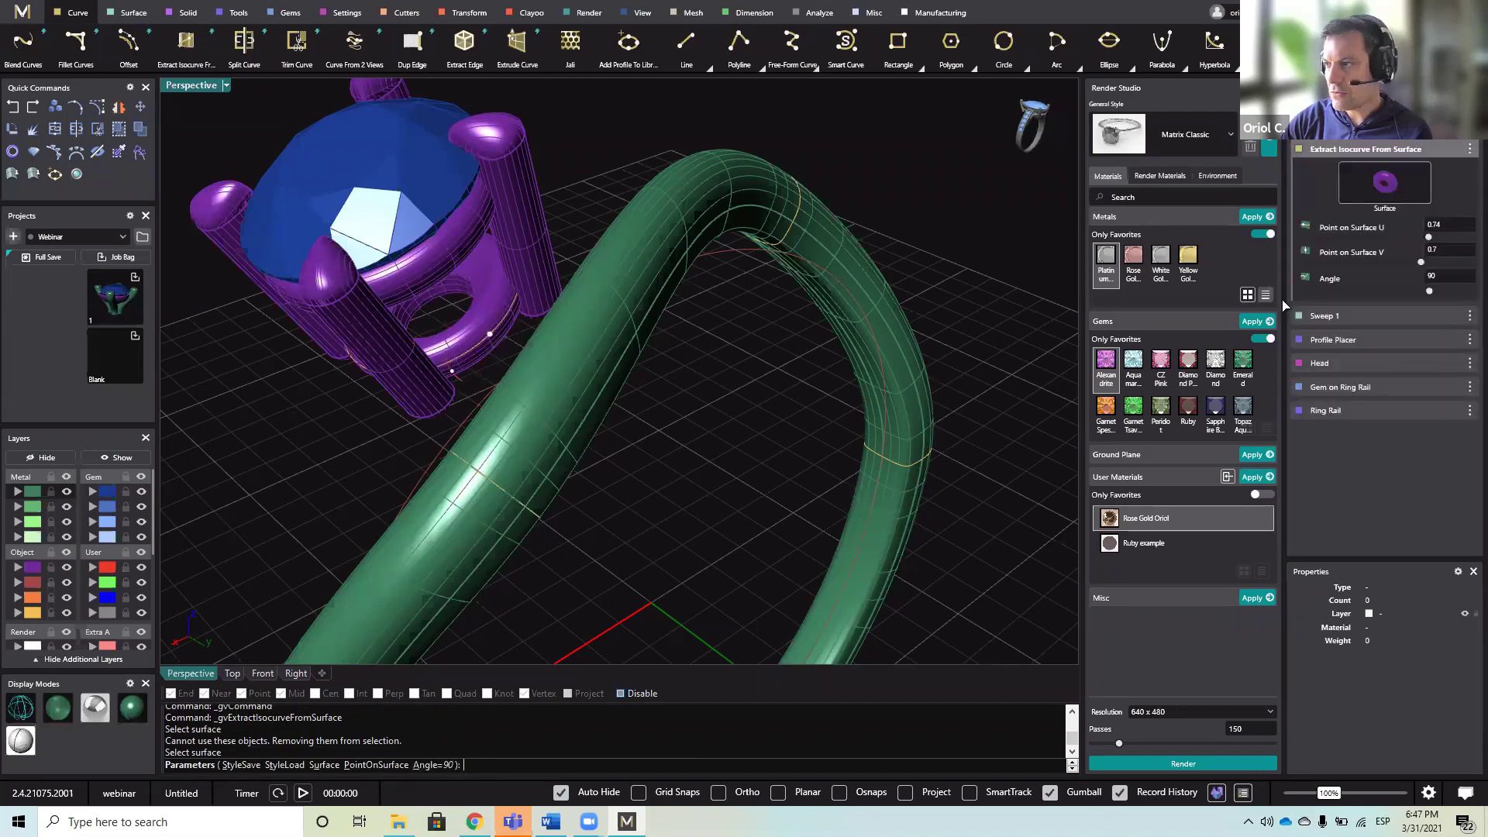
{"action": "left_click", "coordinate": [1456, 278]}
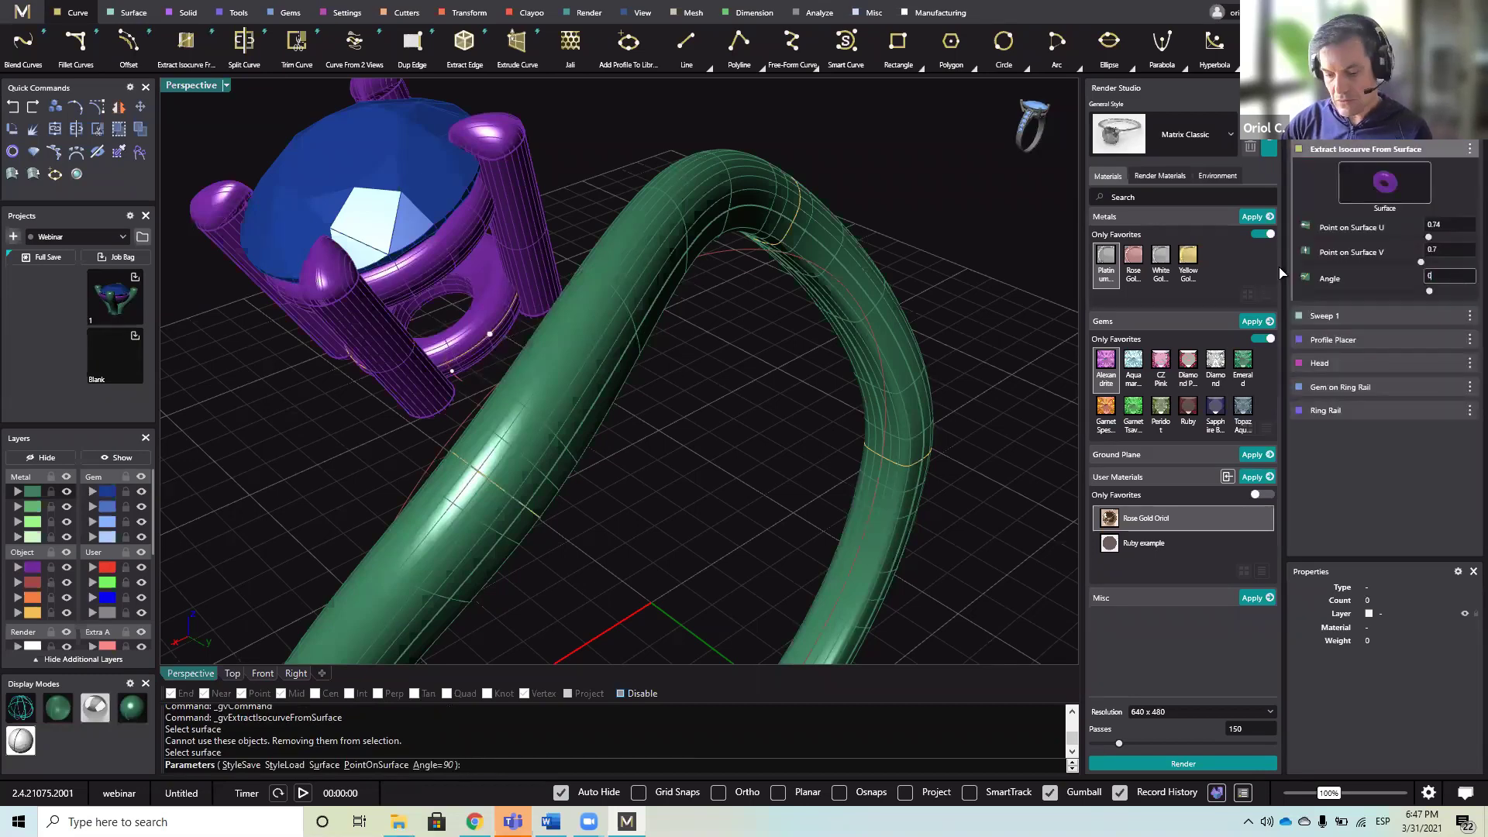
{"action": "key", "text": "Return"}
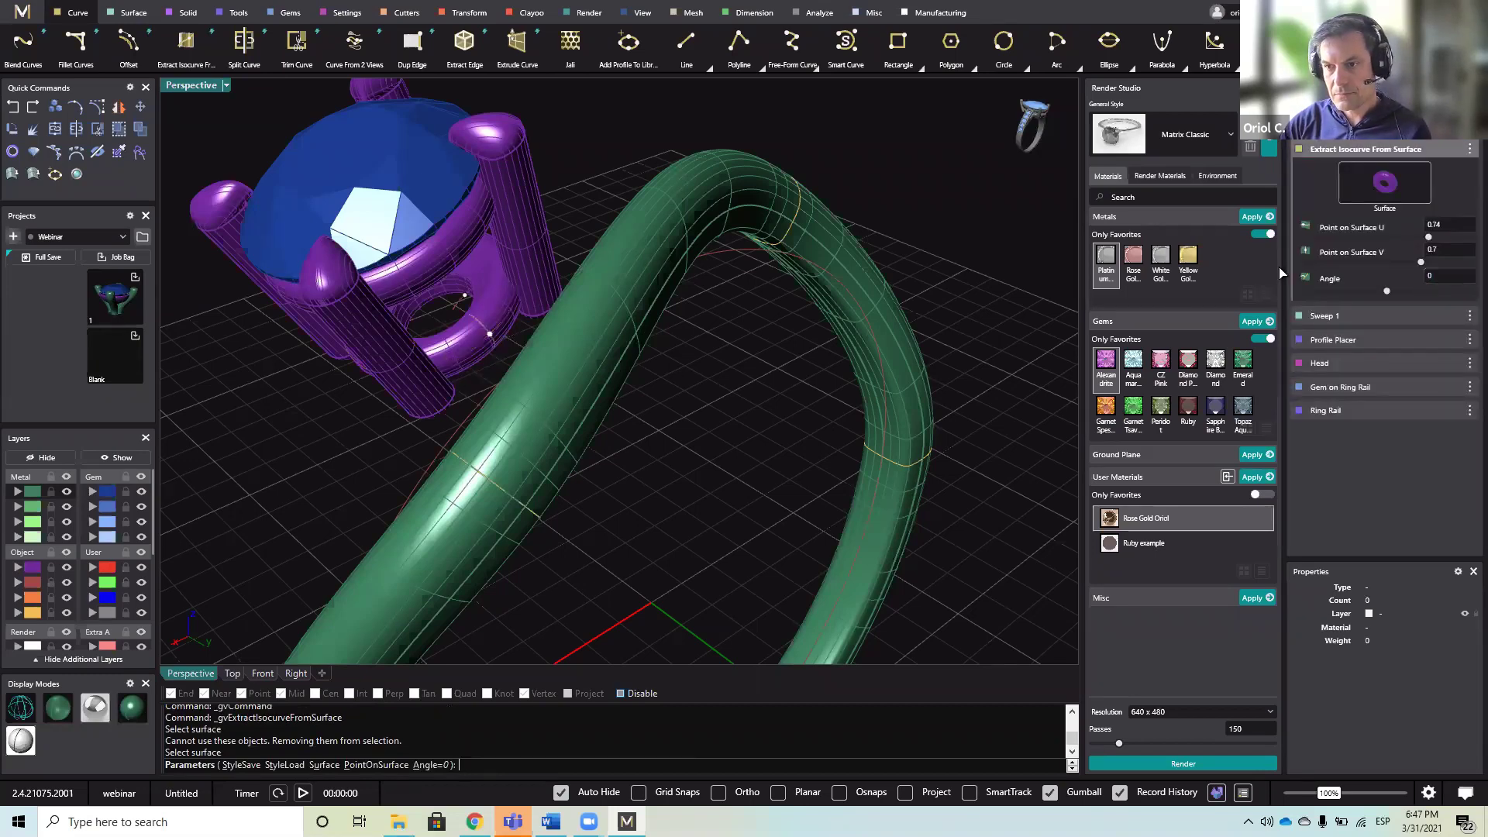
{"action": "right_click_drag", "start_coordinate": [642, 356], "coordinate": [596, 273]}
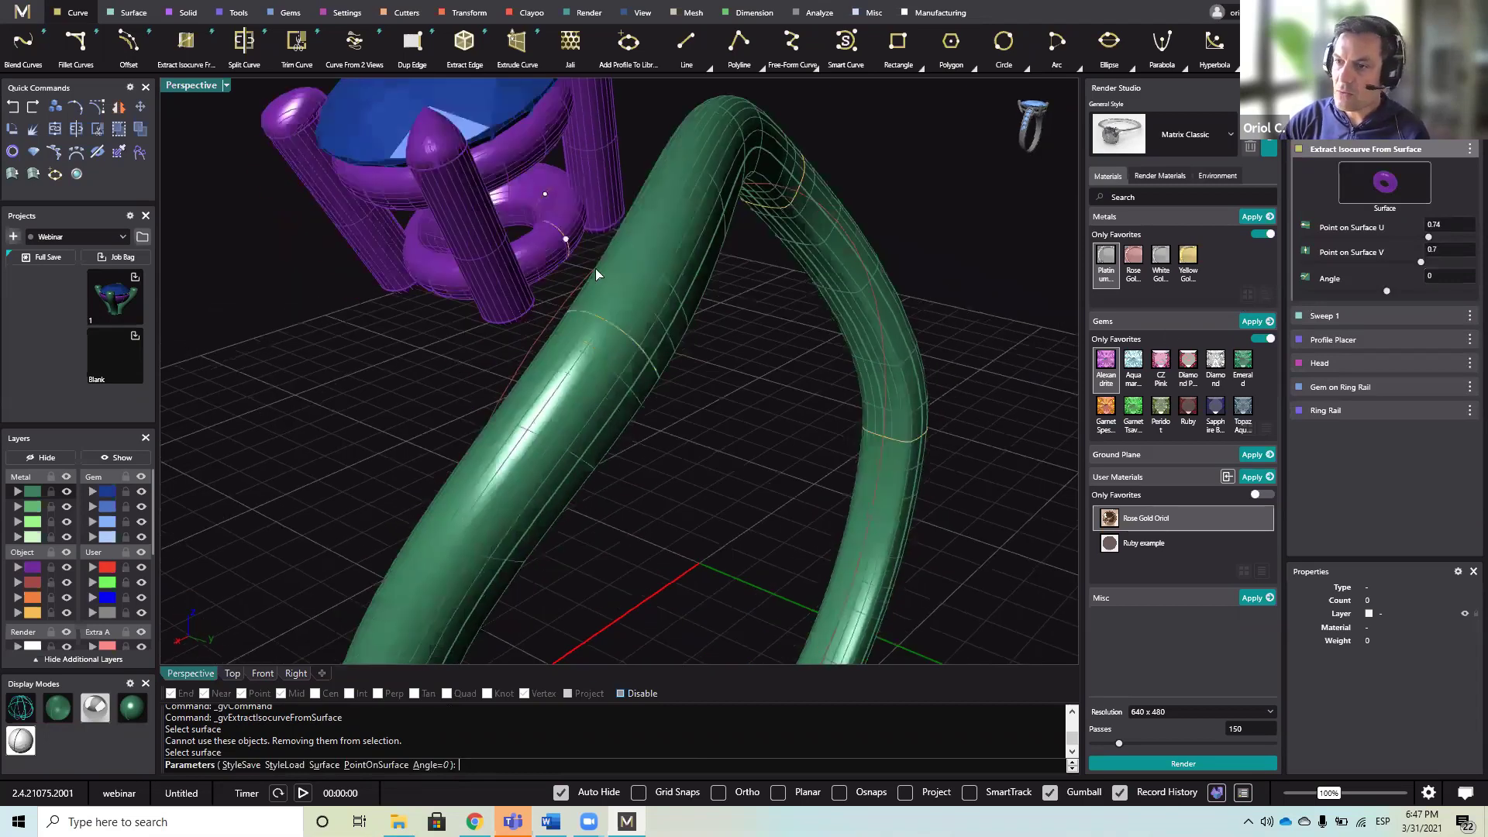
{"action": "right_click", "coordinate": [809, 382]}
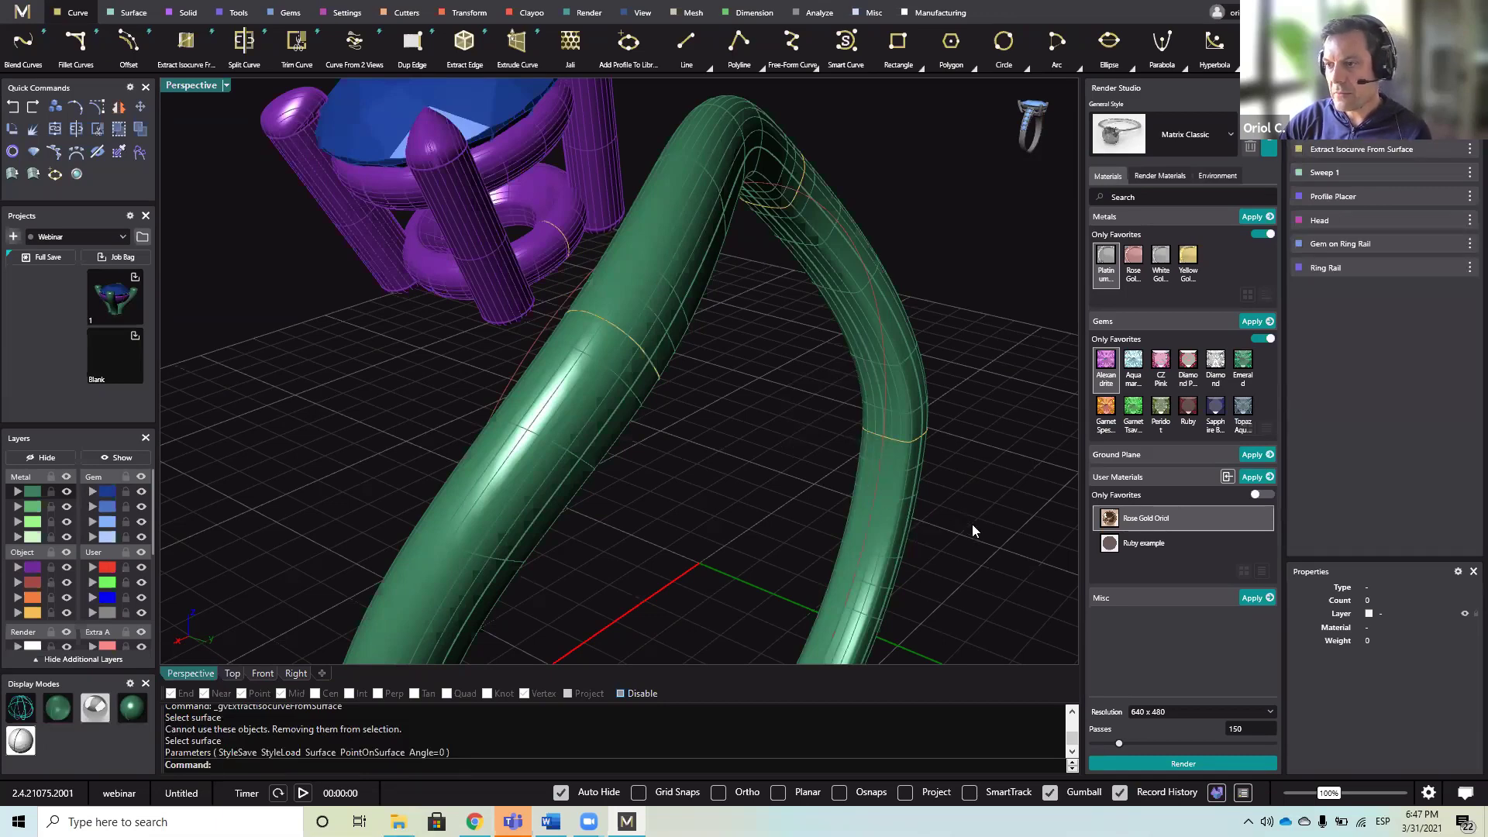
- Extract an isocurve along the inner side of the shank surface at about U 0.7, V 0.94, with the angle at 90
{"action": "right_click", "coordinate": [864, 358]}
{"action": "left_click", "coordinate": [863, 339]}
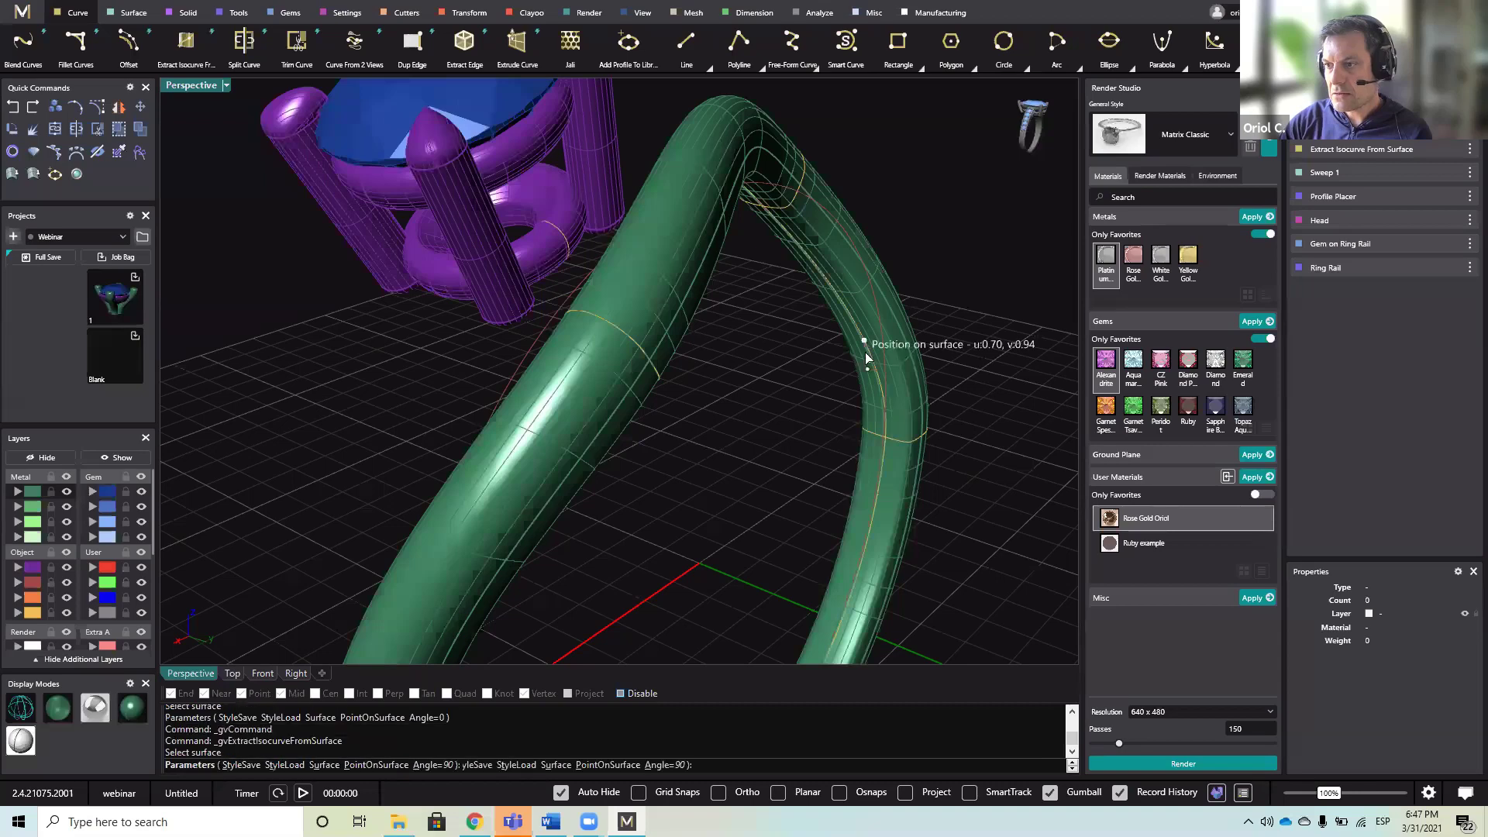
{"action": "left_click", "coordinate": [863, 340]}
{"action": "left_click", "coordinate": [864, 352]}
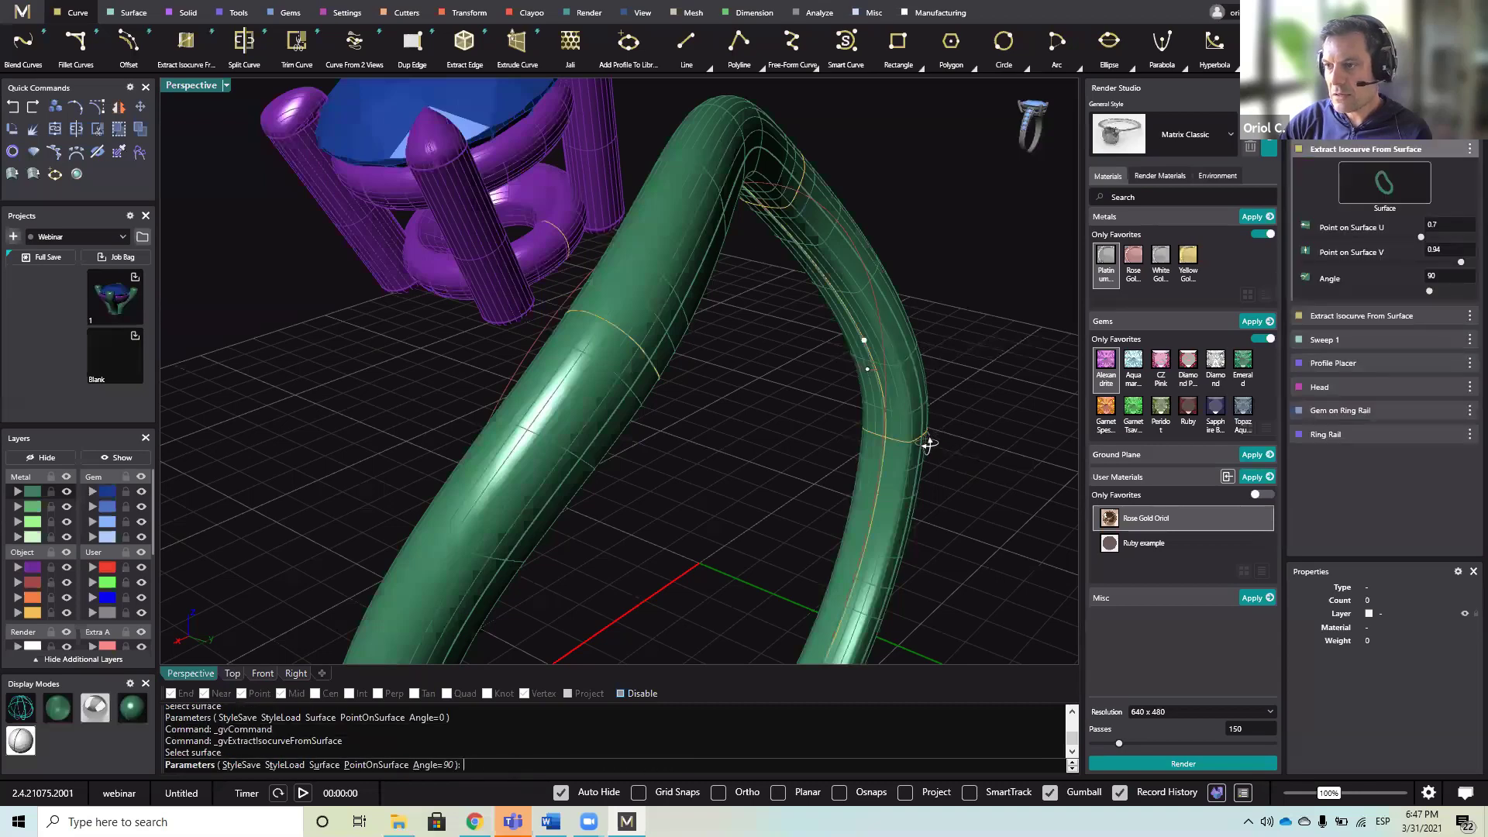
{"action": "right_click_drag", "start_coordinate": [923, 442], "coordinate": [1004, 471]}
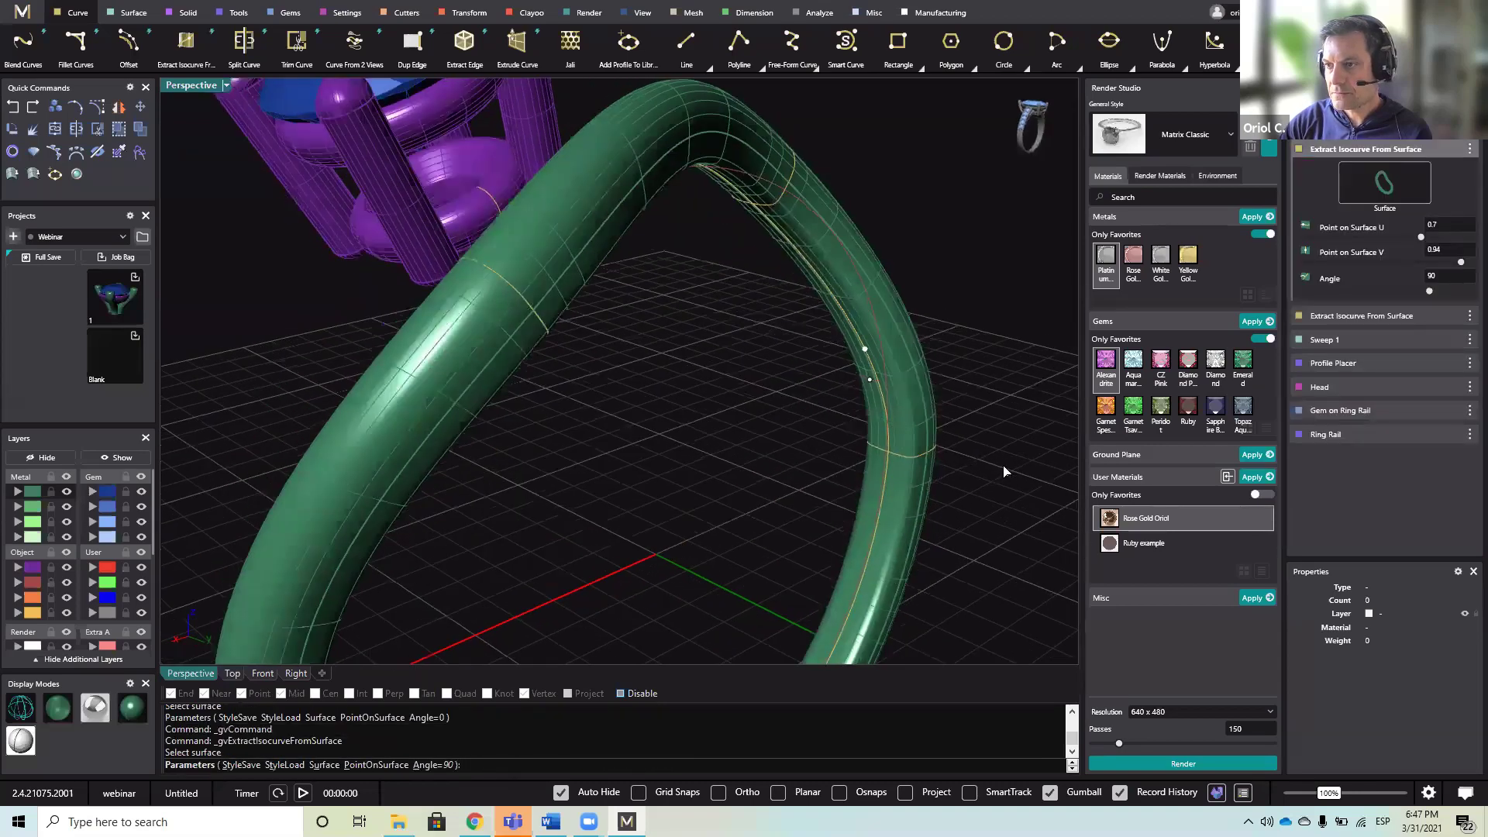
{"action": "right_click", "coordinate": [1004, 471]}
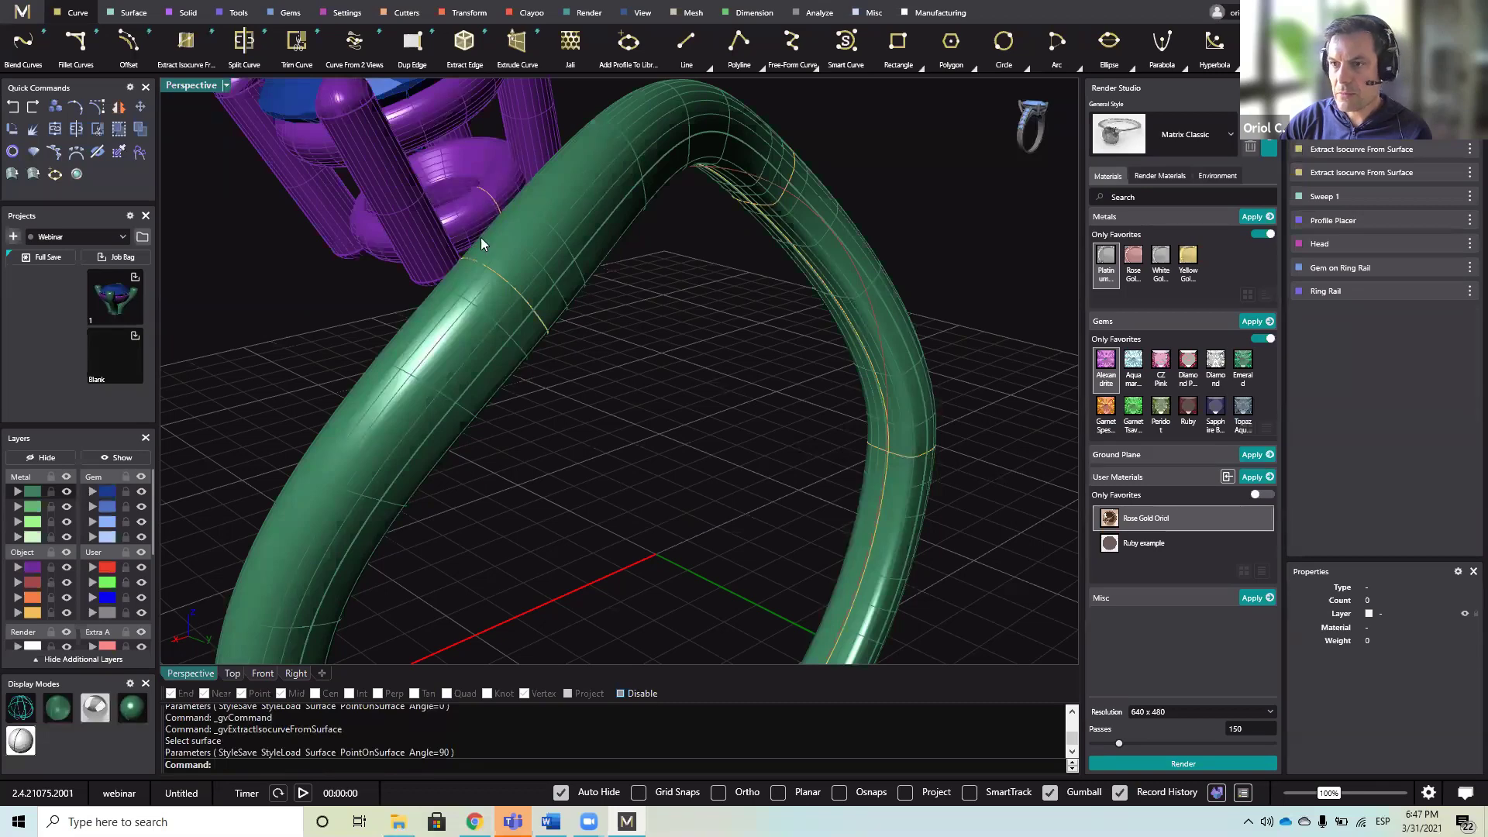
- Create a blend curve from the head's lower rail isocurve to the isocurve along the shank's inner side
{"action": "mouse_move", "coordinate": [934, 452]}
{"action": "right_mouse_down"}
{"action": "mouse_move", "coordinate": [947, 435]}
{"action": "mouse_move", "coordinate": [997, 472]}
{"action": "mouse_move", "coordinate": [936, 471]}
{"action": "right_mouse_up"}
{"action": "scroll", "coordinate": [997, 472], "scroll_direction": "down", "scroll_amount": 3}
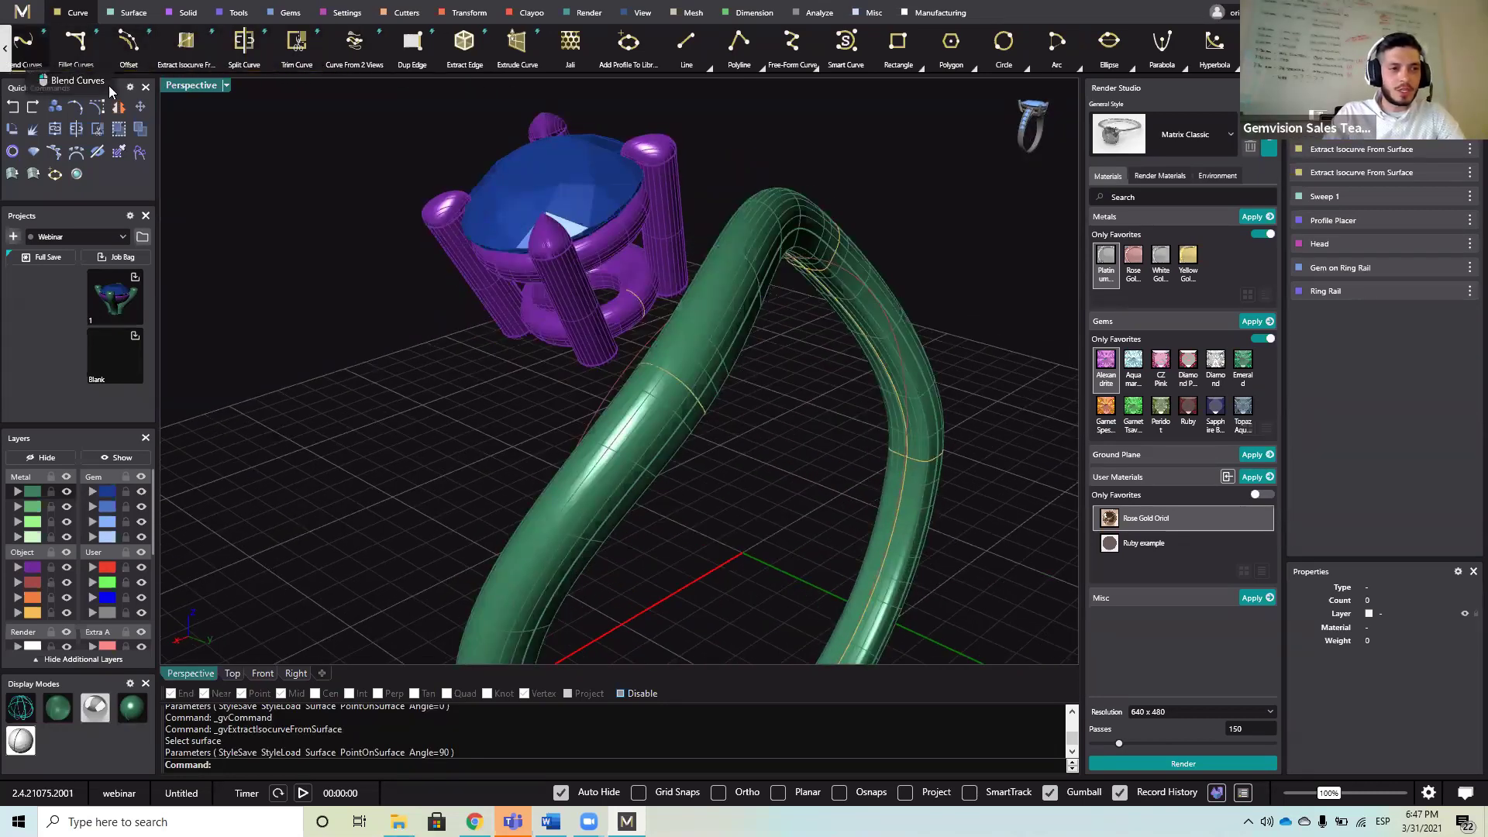
{"action": "left_click", "coordinate": [24, 43]}
{"action": "left_click", "coordinate": [642, 308]}
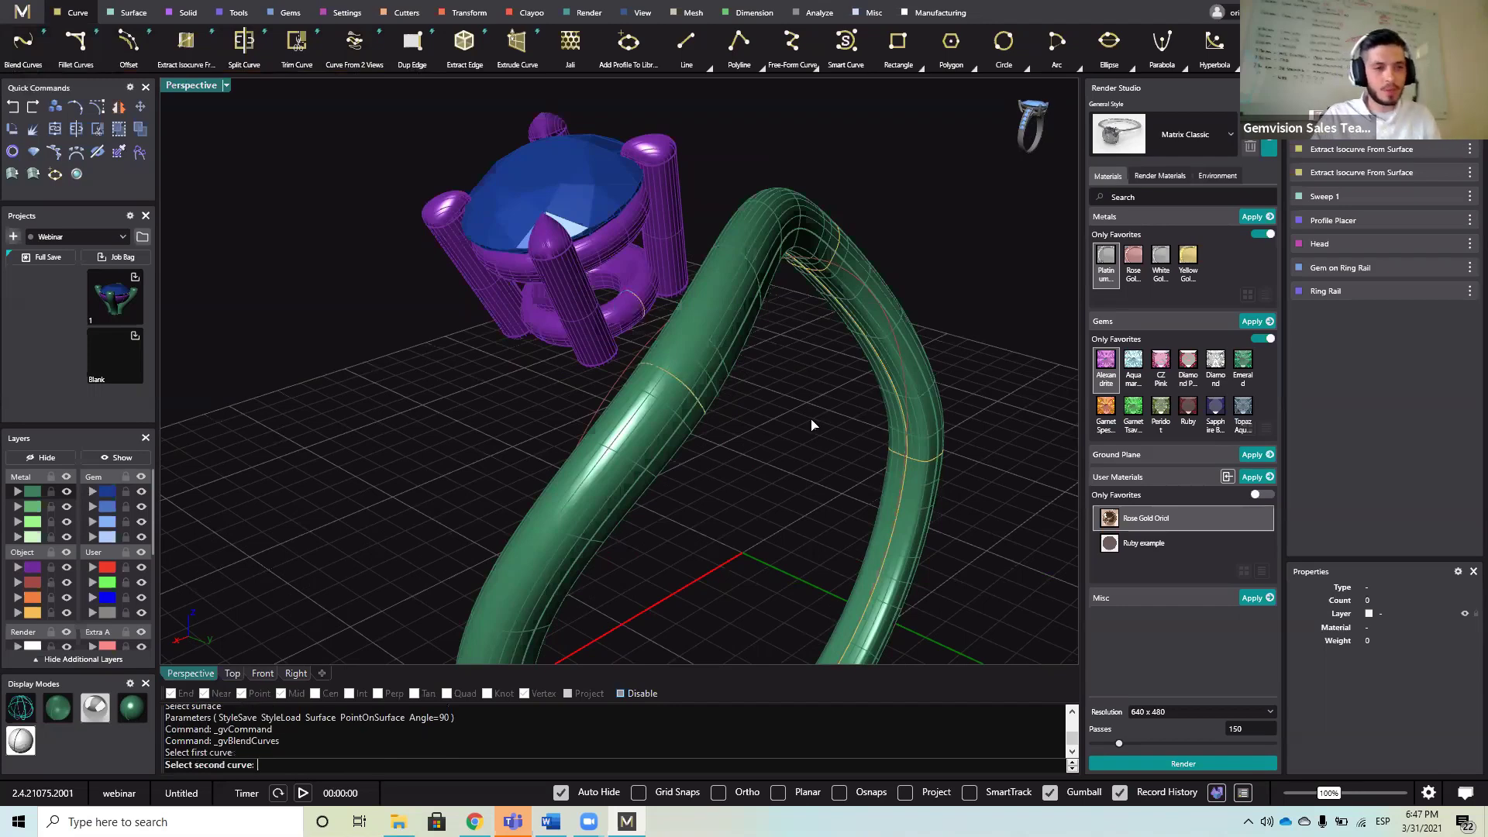
{"action": "left_click", "coordinate": [888, 374]}
- Position the blend's ends at 0.61 on the head curve and 0.36 on the shank curve, with both end blend values at 0
{"action": "mouse_move", "coordinate": [803, 510]}
{"action": "right_mouse_down"}
{"action": "mouse_move", "coordinate": [807, 525]}
{"action": "mouse_move", "coordinate": [784, 502]}
{"action": "right_mouse_up"}
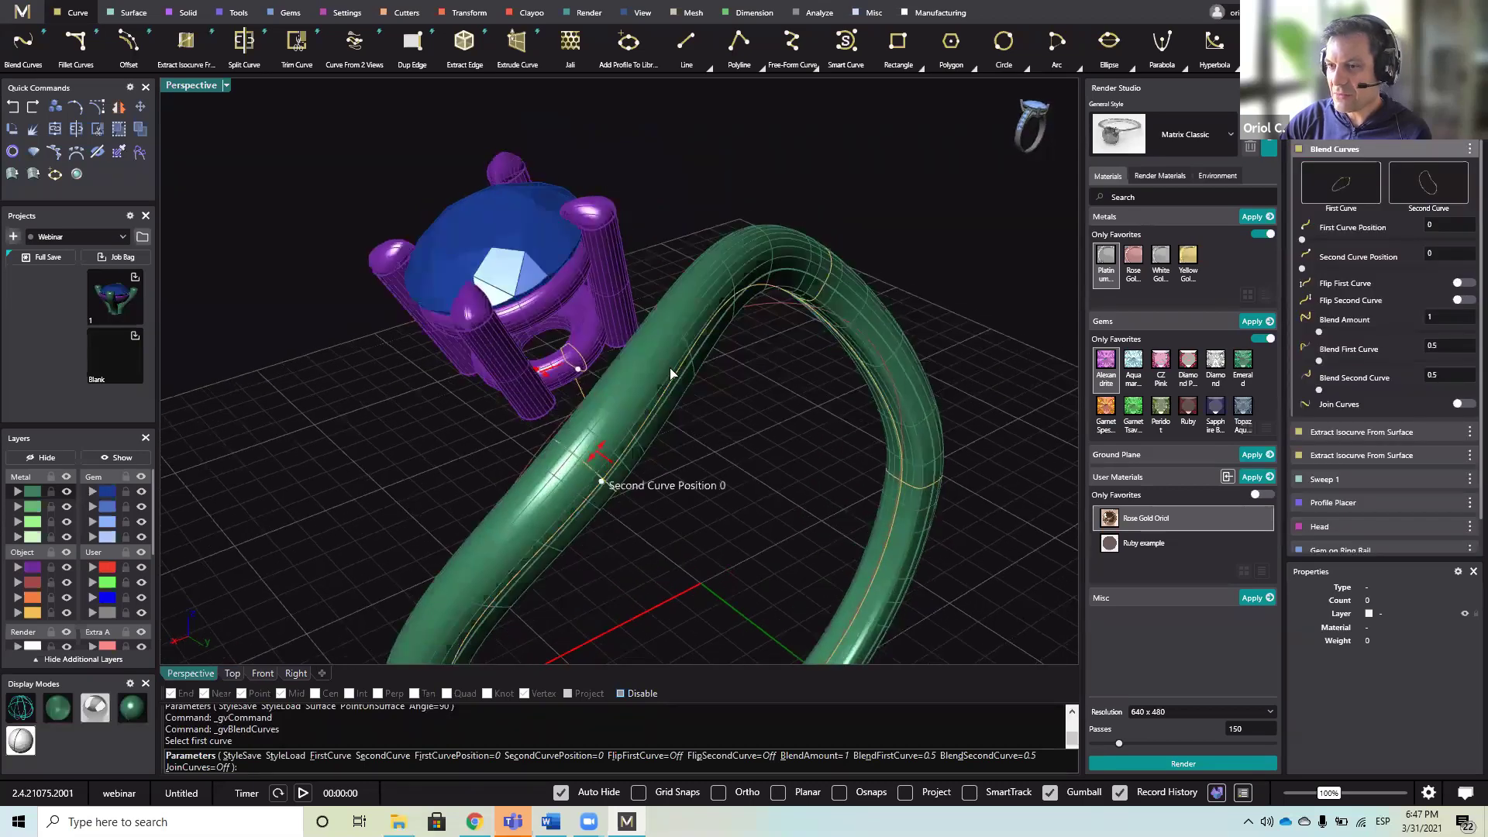
{"action": "left_click_drag", "start_coordinate": [671, 374], "coordinate": [913, 434]}
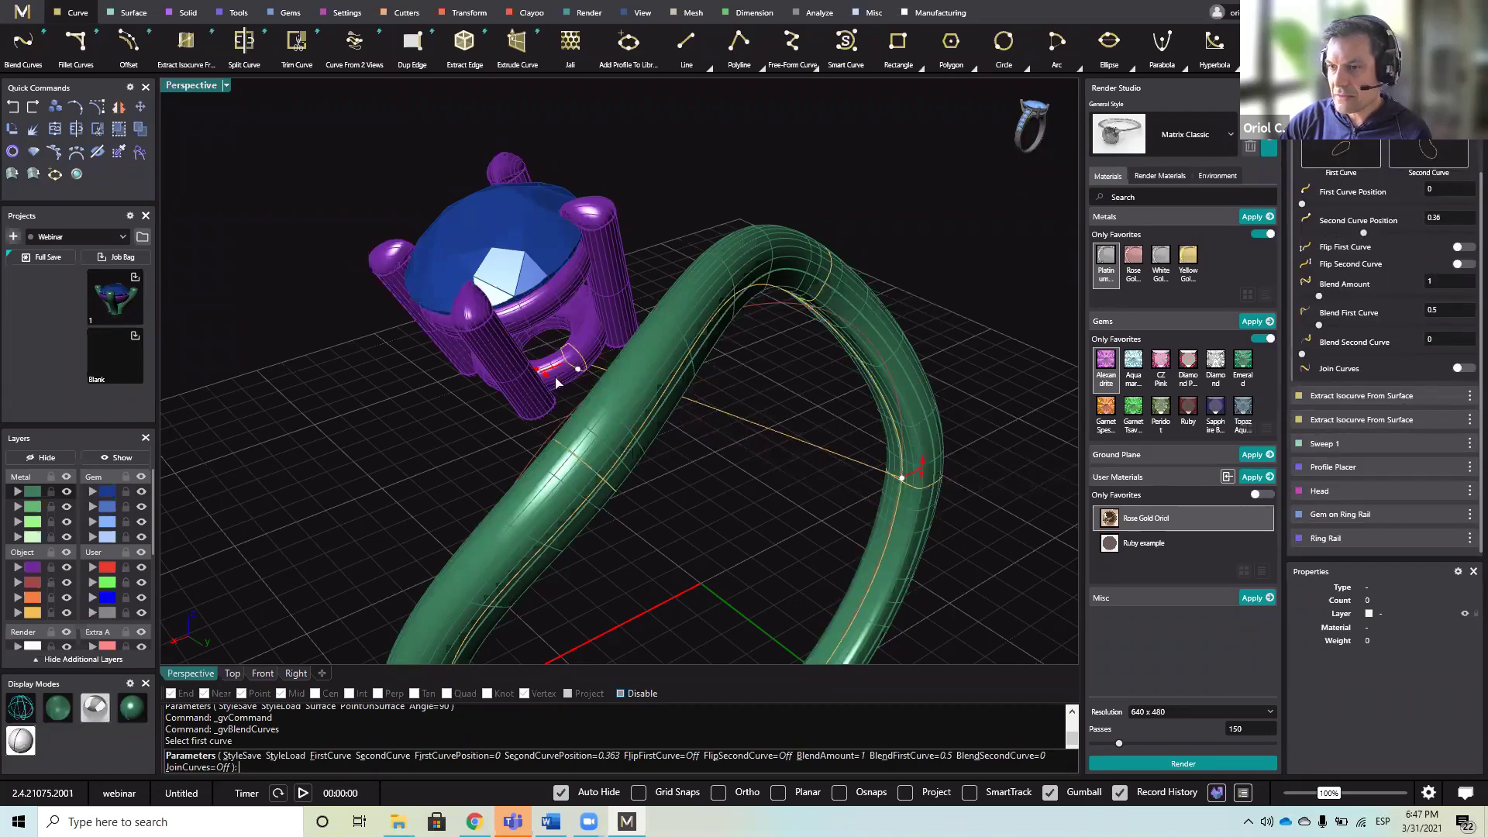
{"action": "left_click_drag", "start_coordinate": [547, 374], "coordinate": [592, 350]}
{"action": "right_click_drag", "start_coordinate": [946, 480], "coordinate": [783, 349]}
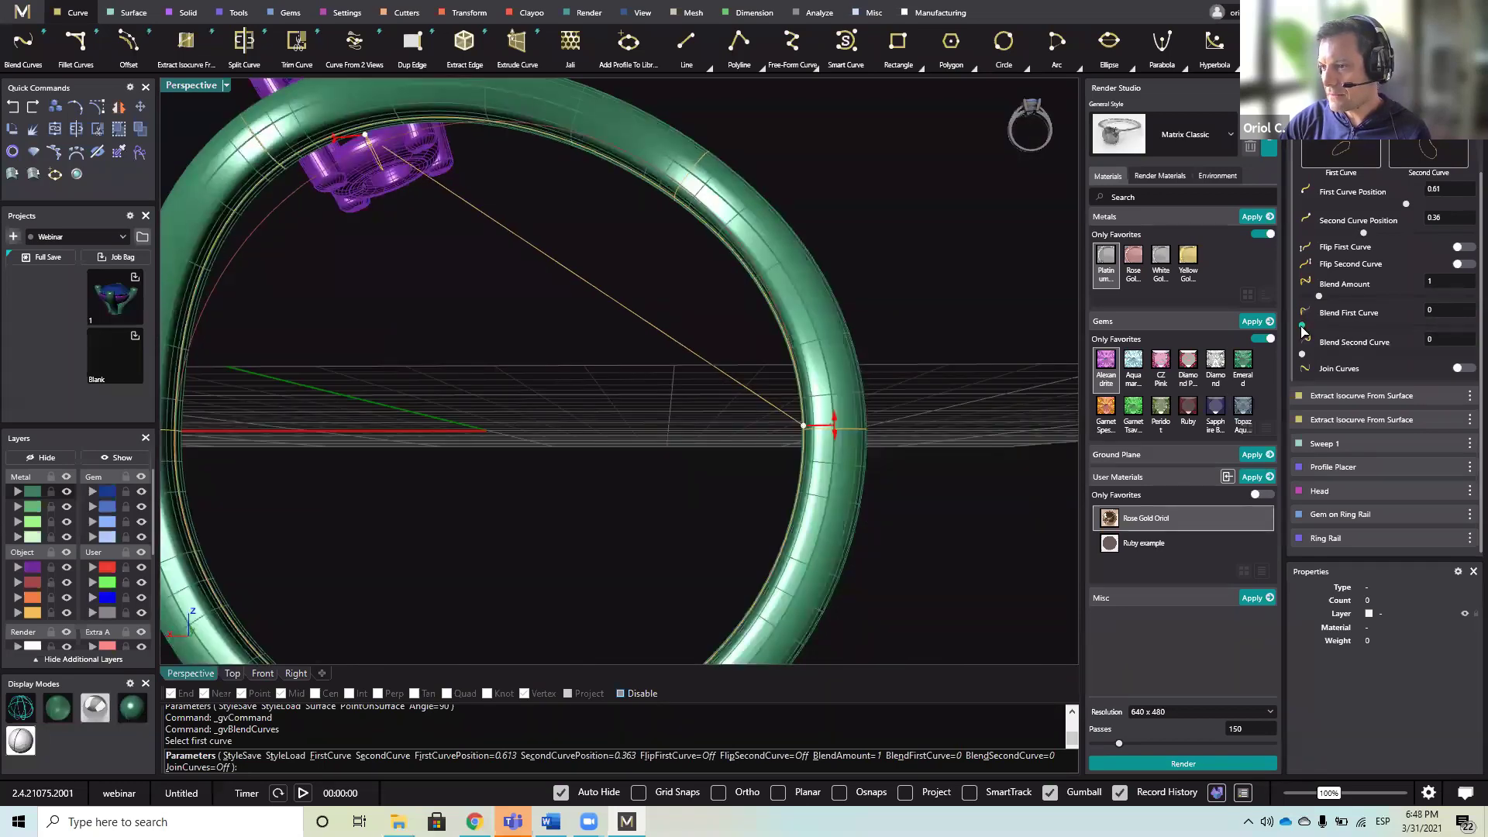
{"action": "mouse_move", "coordinate": [1302, 329]}
{"action": "left_mouse_down"}
{"action": "mouse_move", "coordinate": [1355, 329]}
{"action": "mouse_move", "coordinate": [1298, 333]}
{"action": "left_mouse_up"}
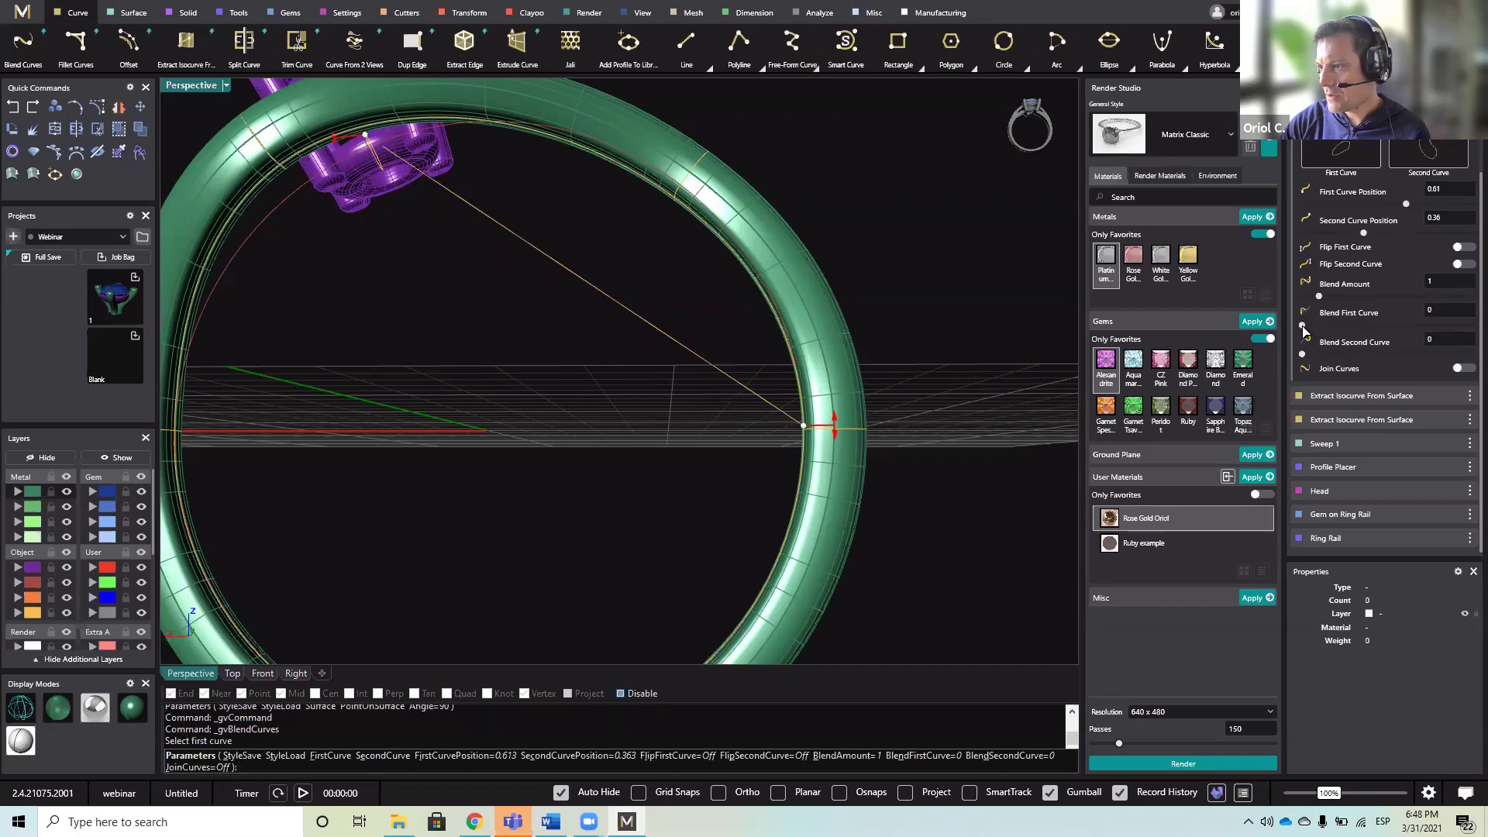
- Flip both ends of the blend curve and set Blend First Curve to 1.1 and Blend Second Curve to 1.4
{"action": "left_click", "coordinate": [1460, 248]}
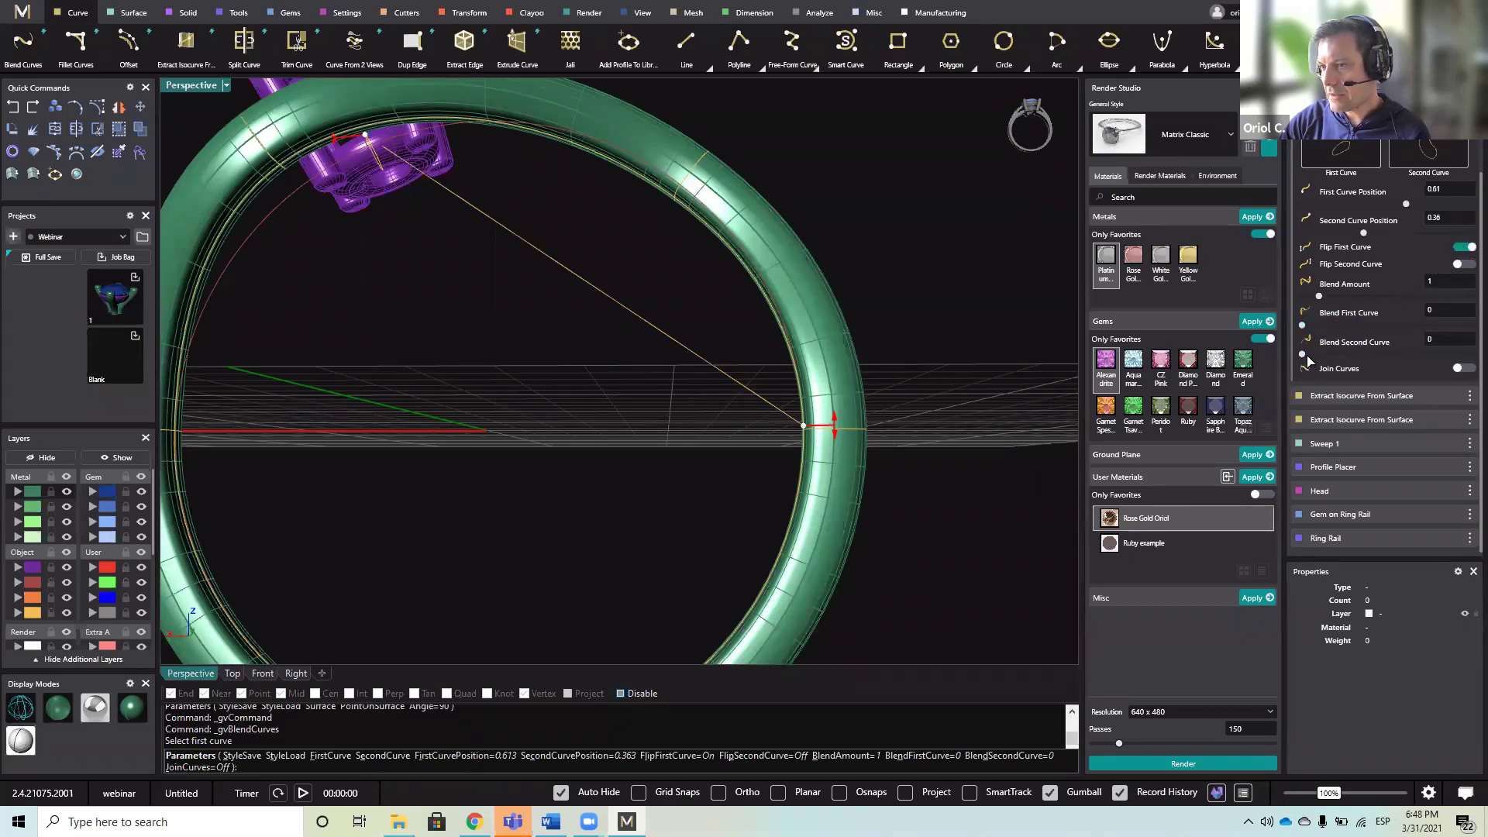
{"action": "left_click_drag", "start_coordinate": [1307, 357], "coordinate": [1340, 355]}
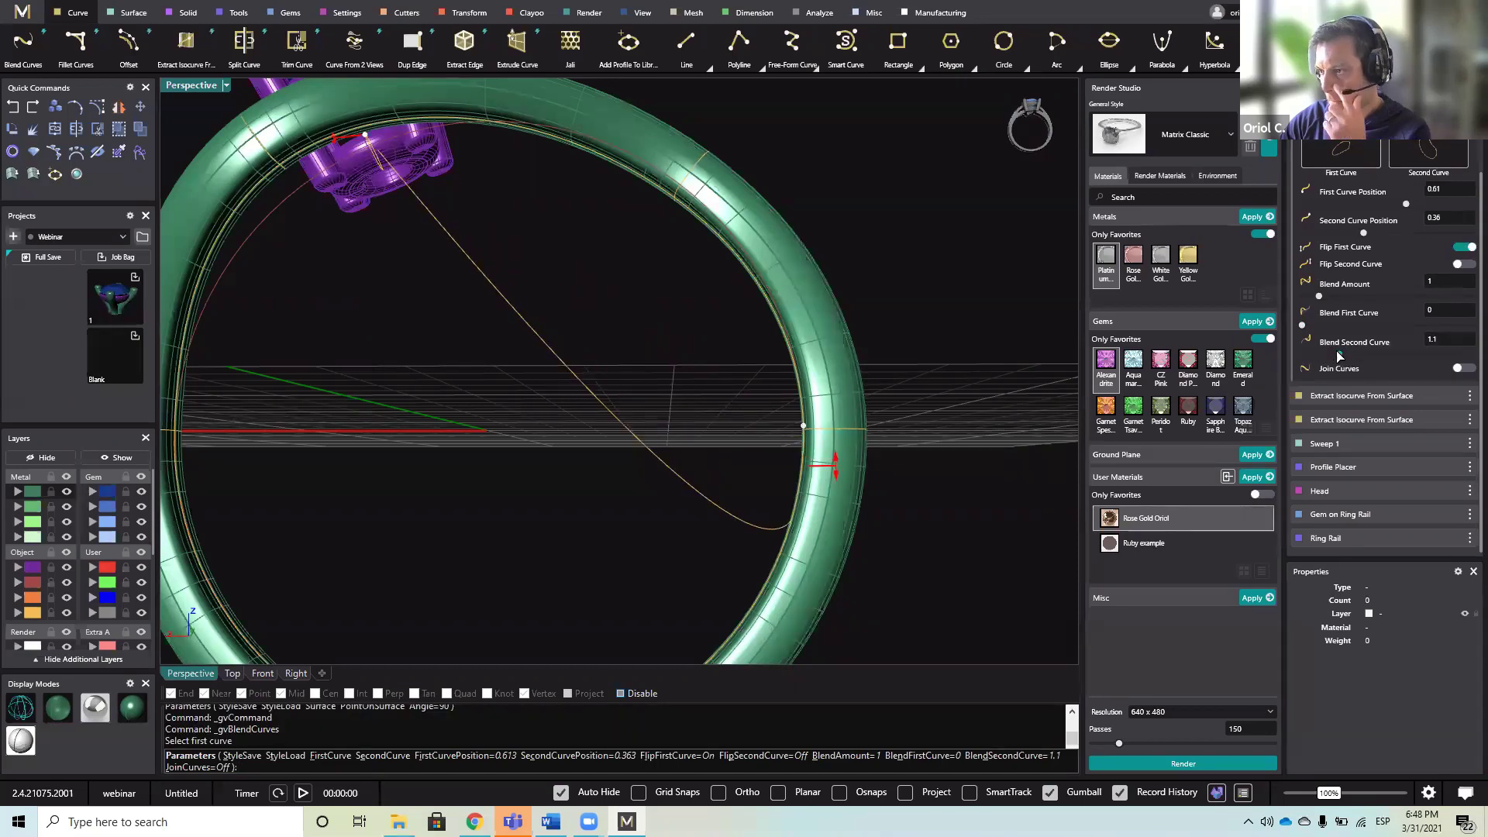
{"action": "left_click_drag", "start_coordinate": [1338, 355], "coordinate": [1298, 355]}
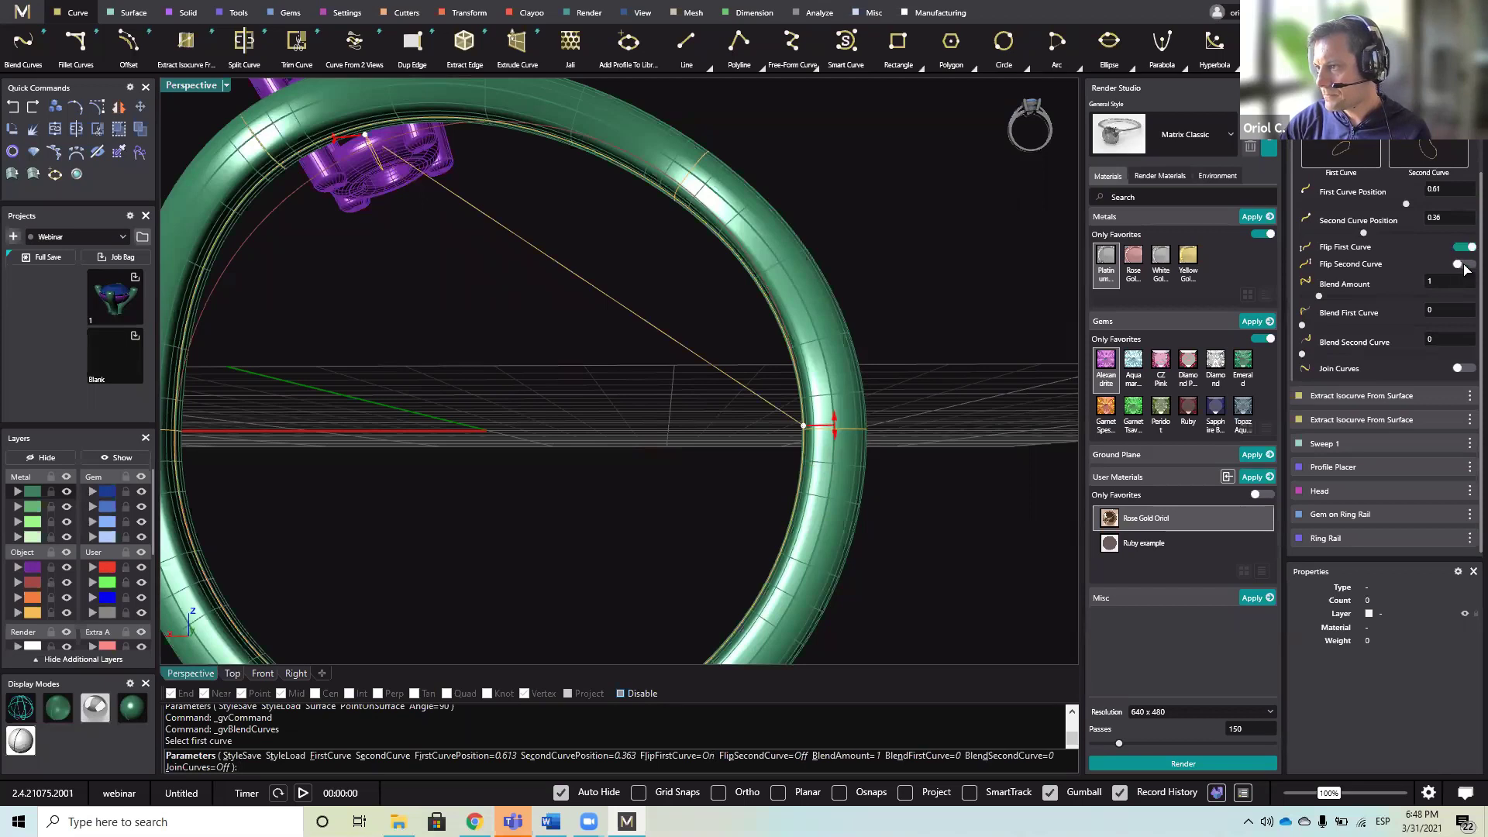
{"action": "left_click", "coordinate": [1464, 265]}
{"action": "left_click_drag", "start_coordinate": [1324, 355], "coordinate": [1337, 357]}
{"action": "right_click_drag", "start_coordinate": [785, 334], "coordinate": [753, 398]}
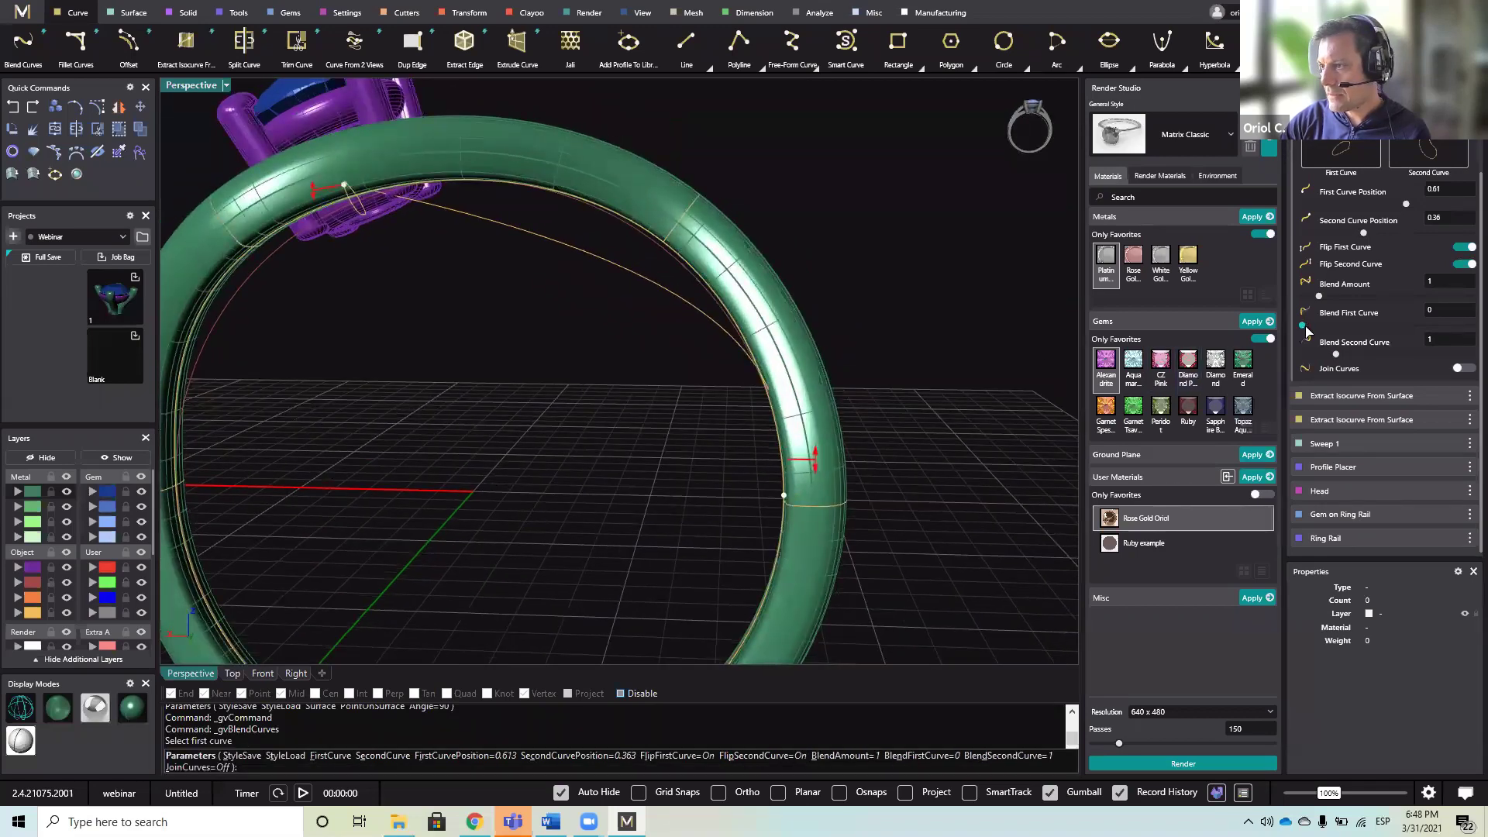
{"action": "left_click_drag", "start_coordinate": [1308, 332], "coordinate": [1349, 361]}
- Move the blend's start point on the head curve to a First Curve Position of 0.98
{"action": "right_click_drag", "start_coordinate": [750, 306], "coordinate": [620, 185]}
{"action": "scroll", "coordinate": [743, 233], "scroll_direction": "down", "scroll_amount": 3}
{"action": "right_click_drag", "start_coordinate": [744, 235], "coordinate": [749, 215]}
{"action": "scroll", "coordinate": [749, 216], "scroll_direction": "up", "scroll_amount": 3}
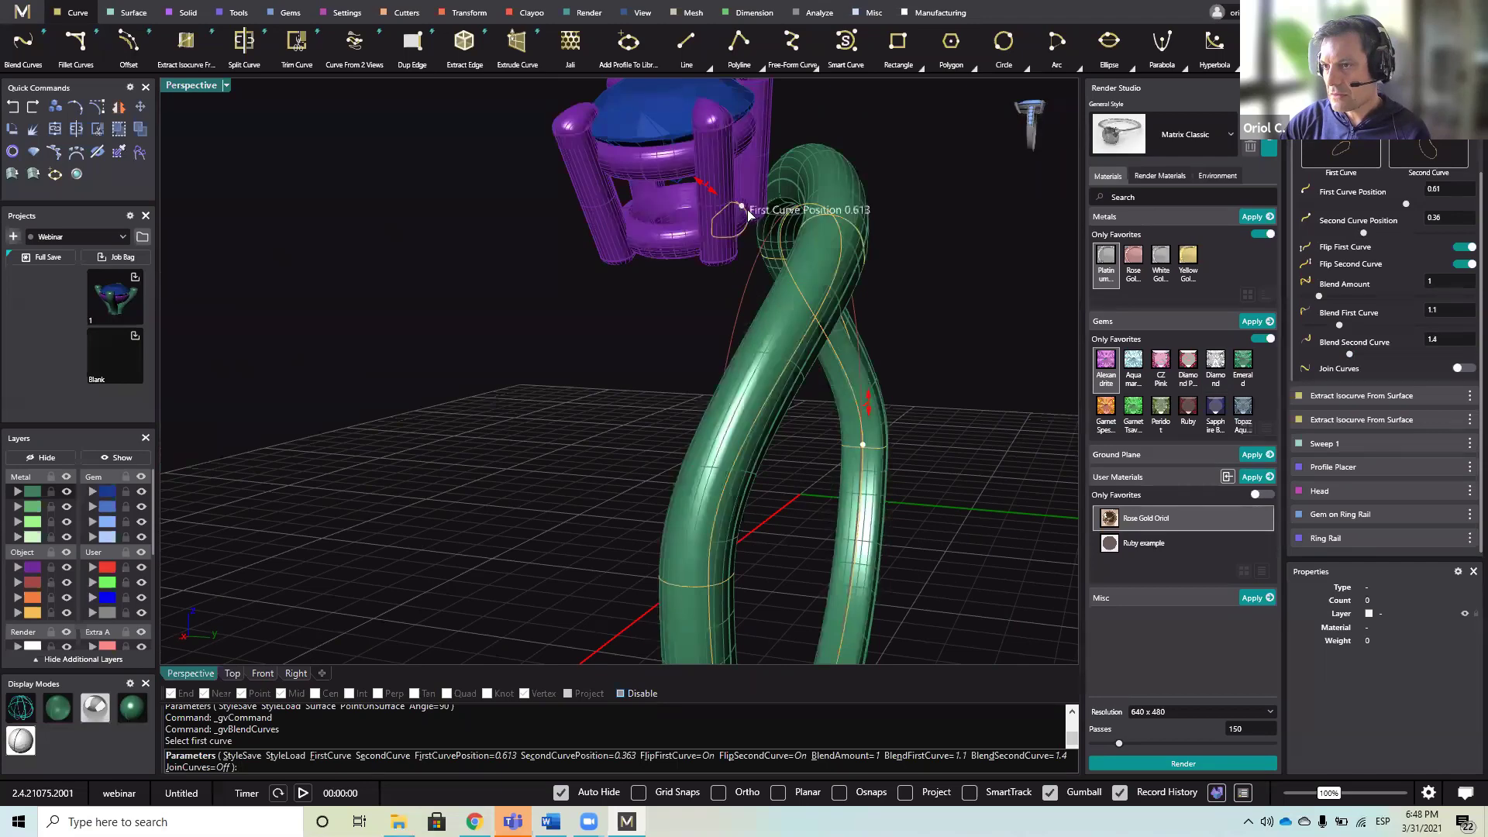
{"action": "left_click_drag", "start_coordinate": [749, 215], "coordinate": [822, 266]}
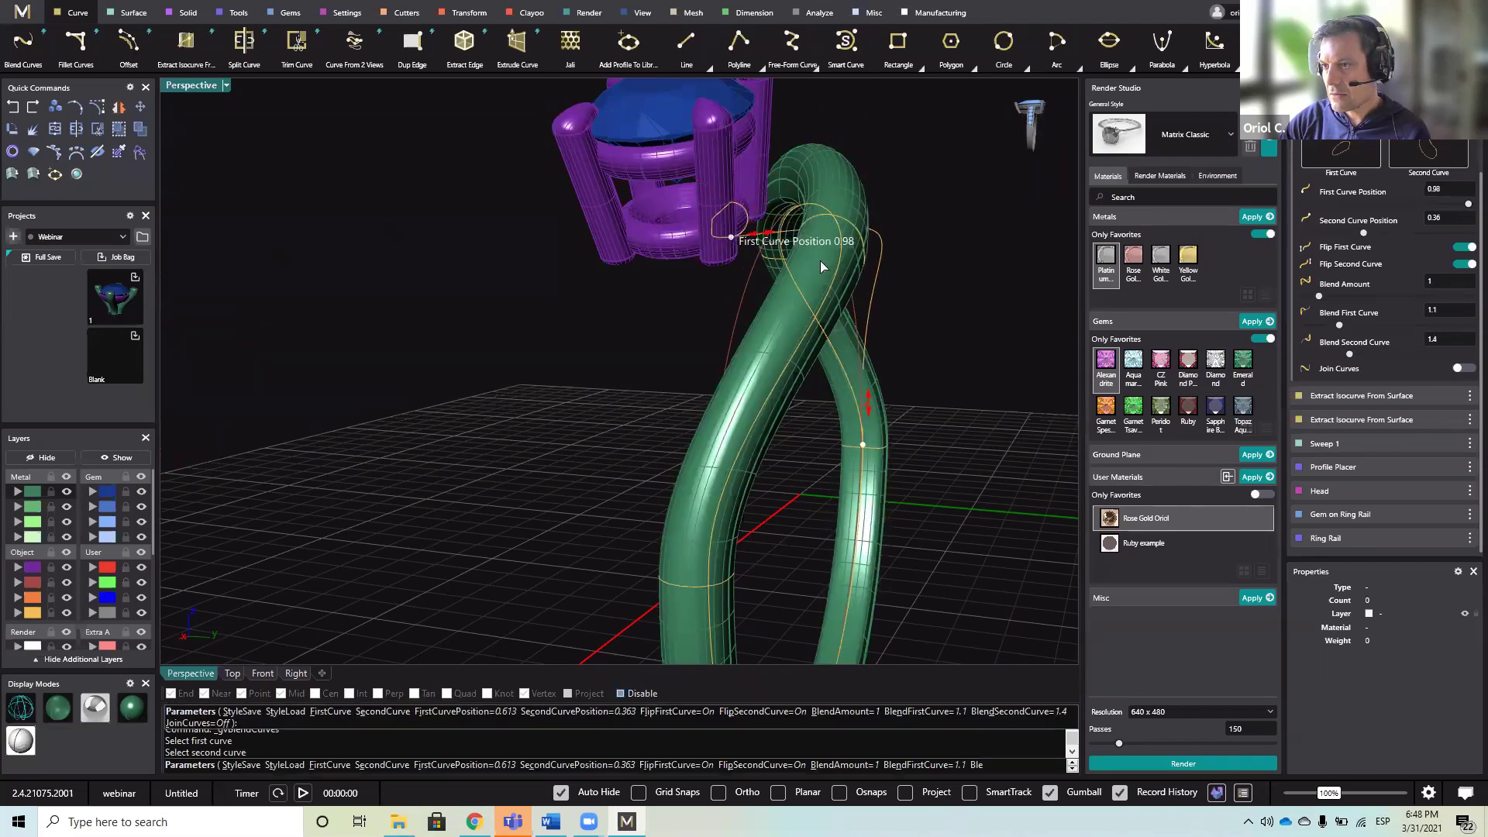
- Try a Blend First Curve value of 5 while judging the blend curve's shape from the front
{"action": "right_click_drag", "start_coordinate": [816, 302], "coordinate": [575, 435]}
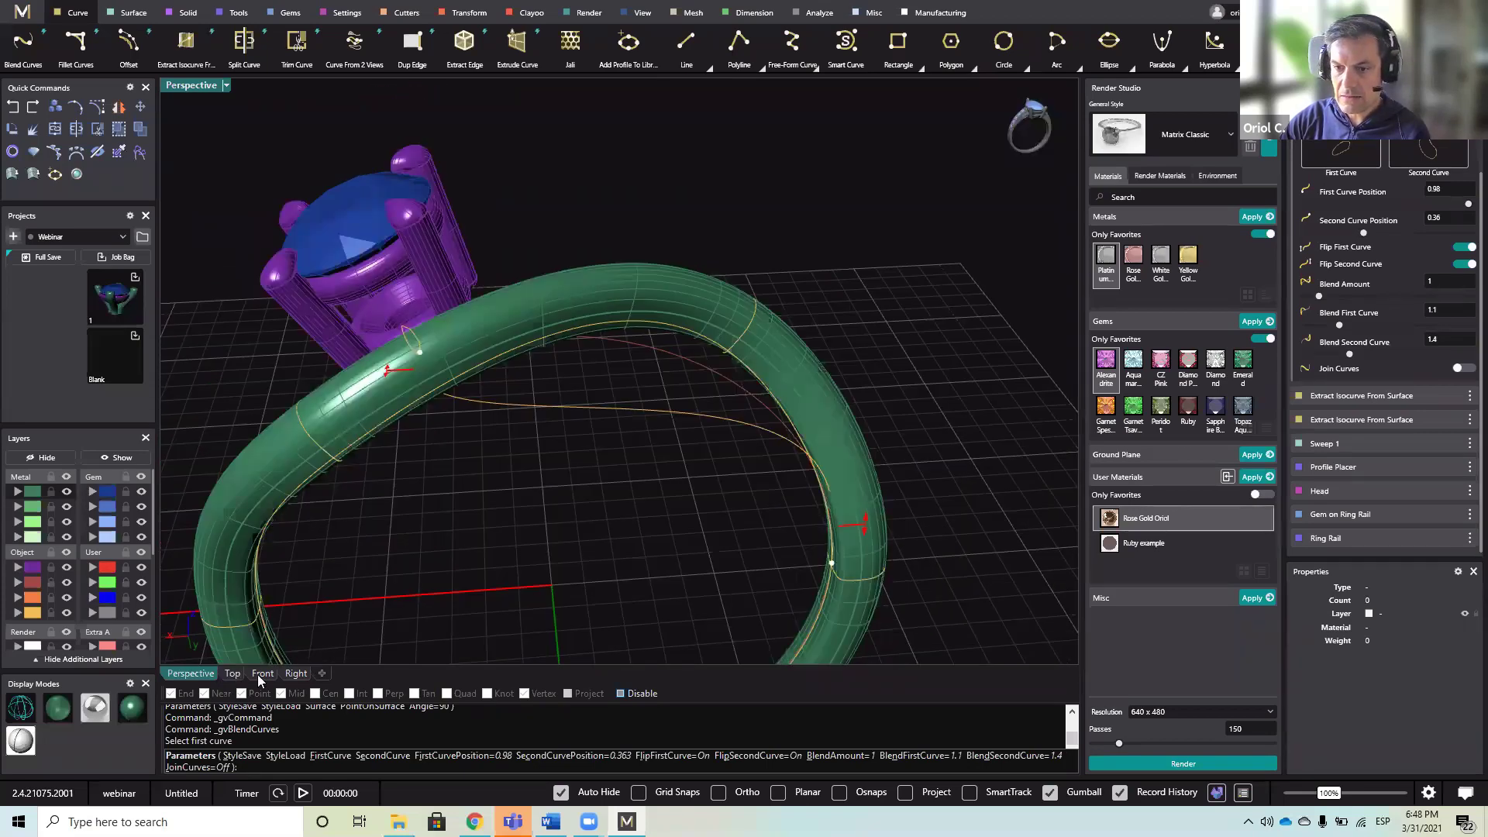
{"action": "left_click", "coordinate": [262, 674]}
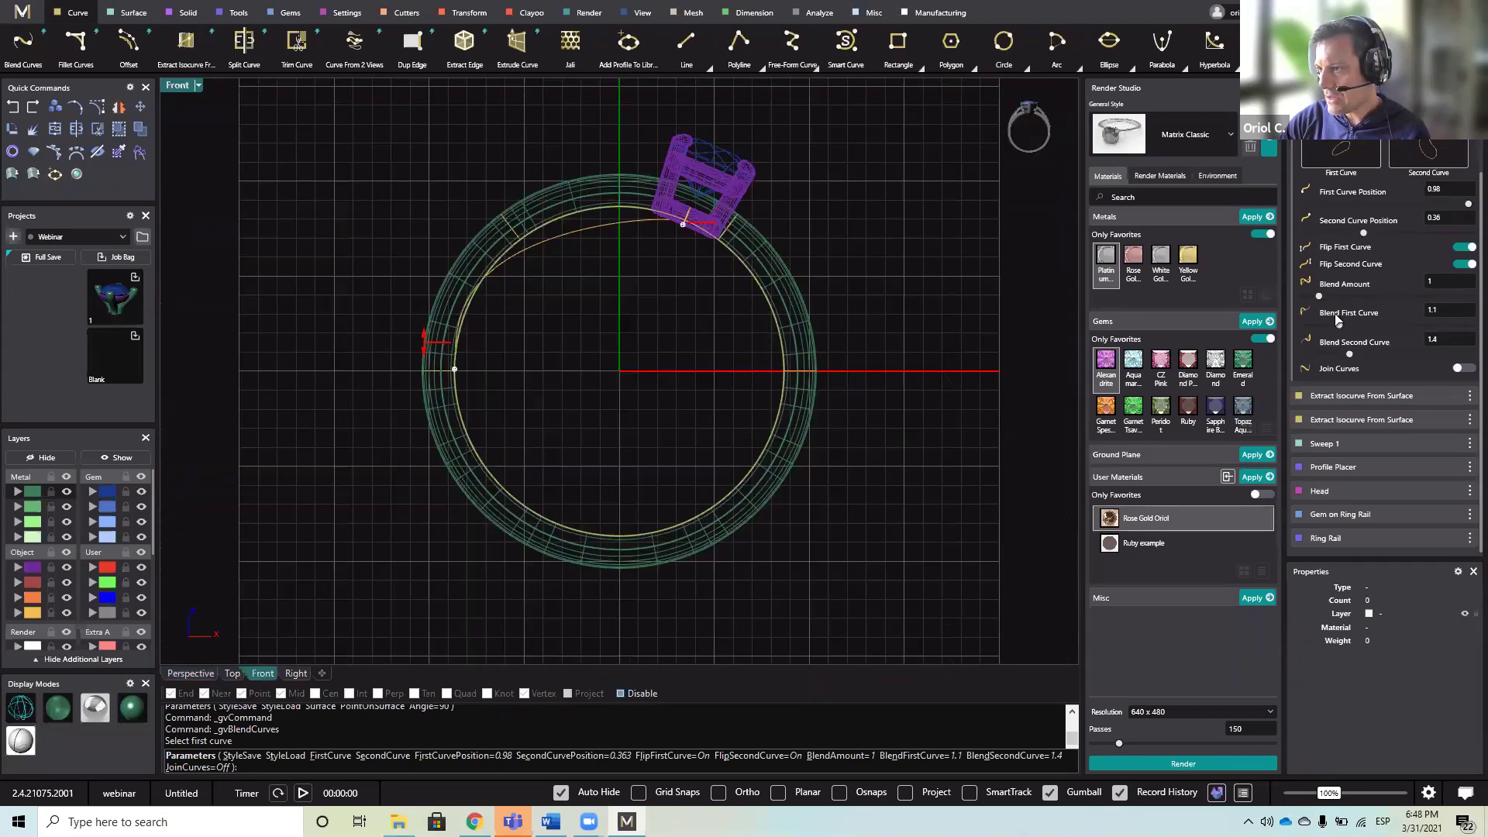
{"action": "left_click_drag", "start_coordinate": [1322, 301], "coordinate": [1323, 302]}
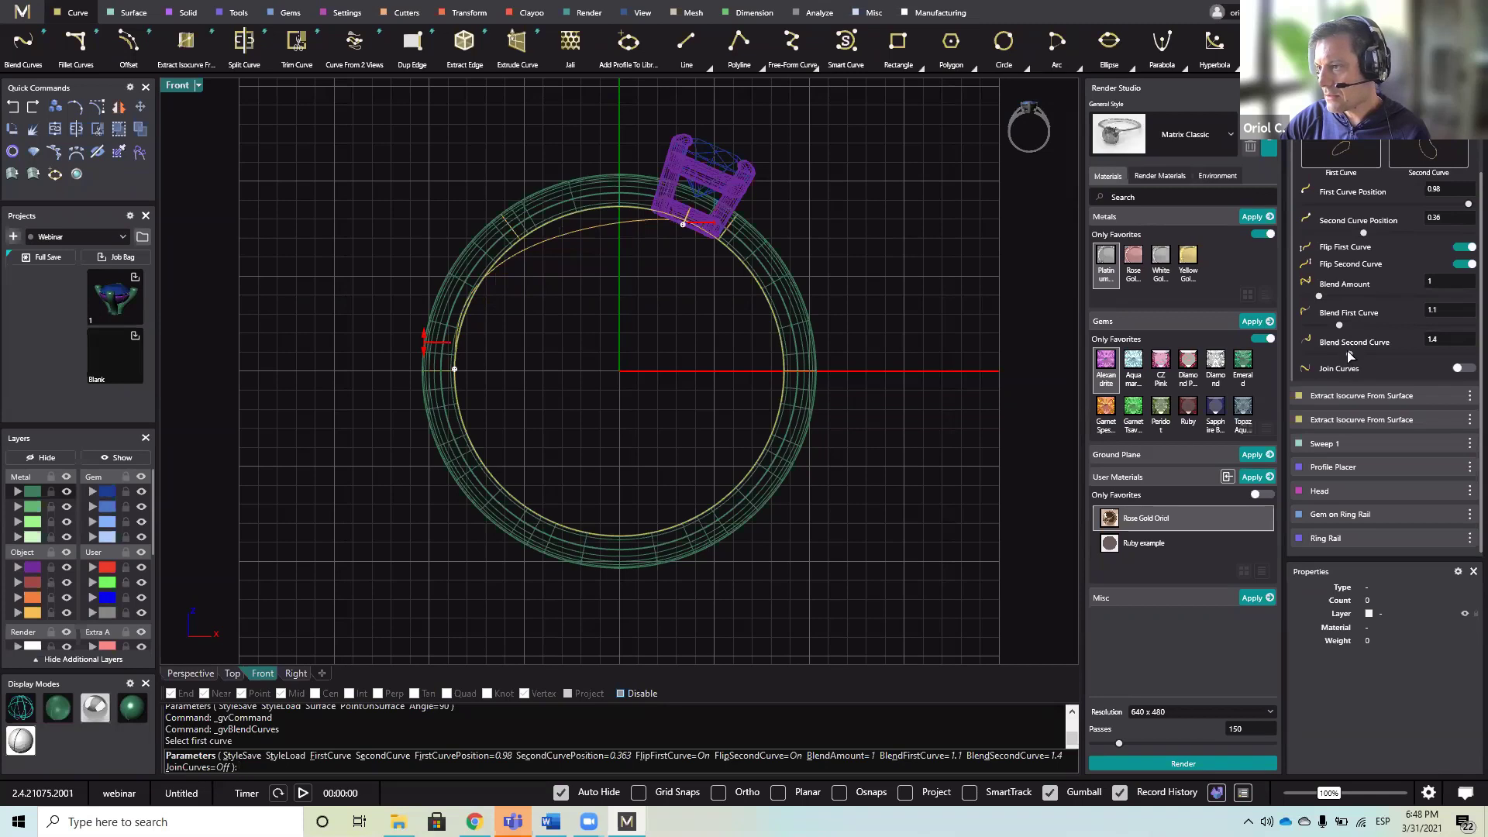
{"action": "left_click_drag", "start_coordinate": [1350, 356], "coordinate": [1350, 356]}
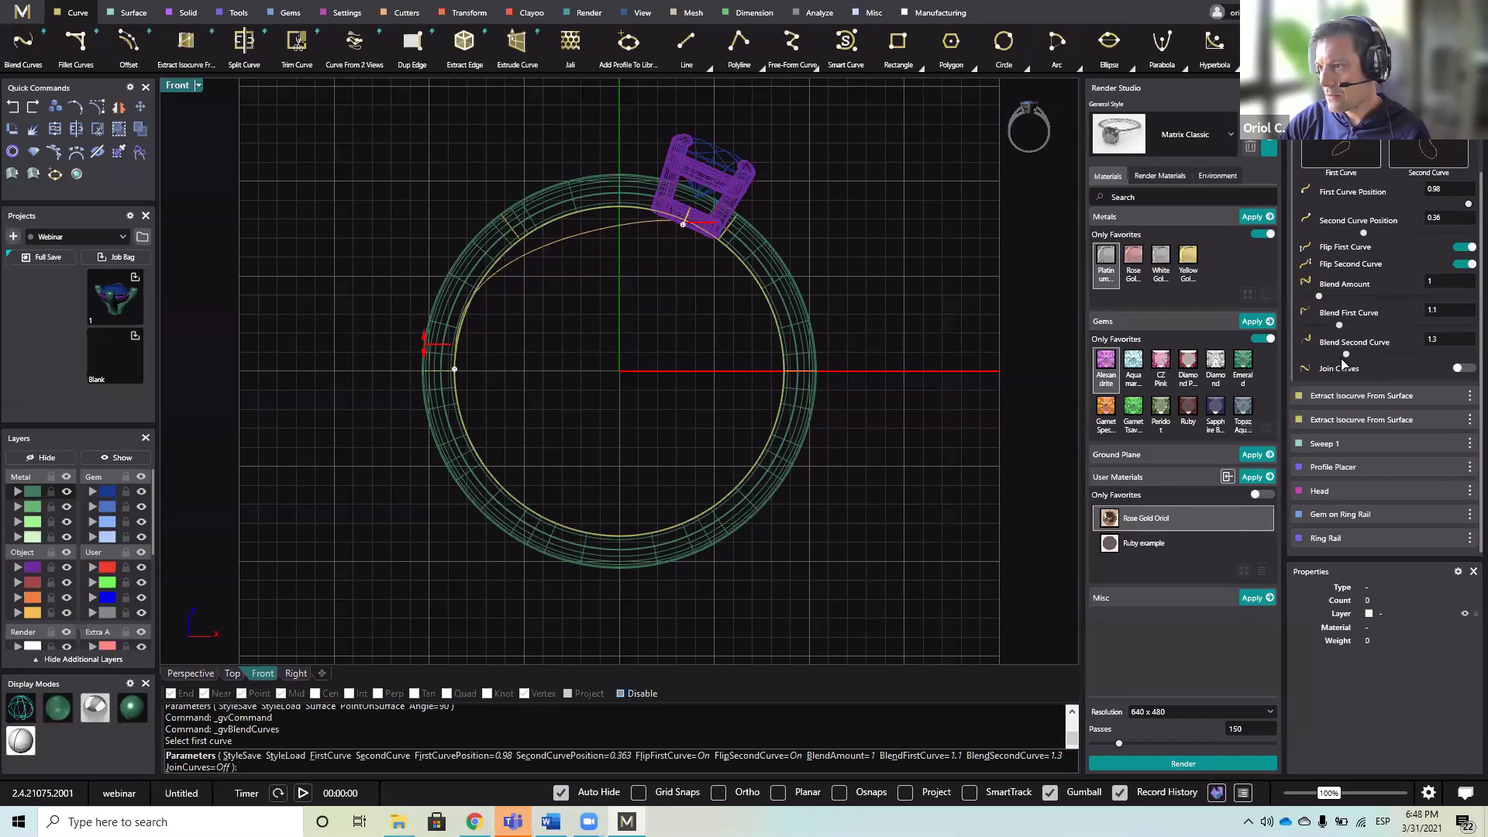
{"action": "left_click_drag", "start_coordinate": [1348, 357], "coordinate": [1352, 358]}
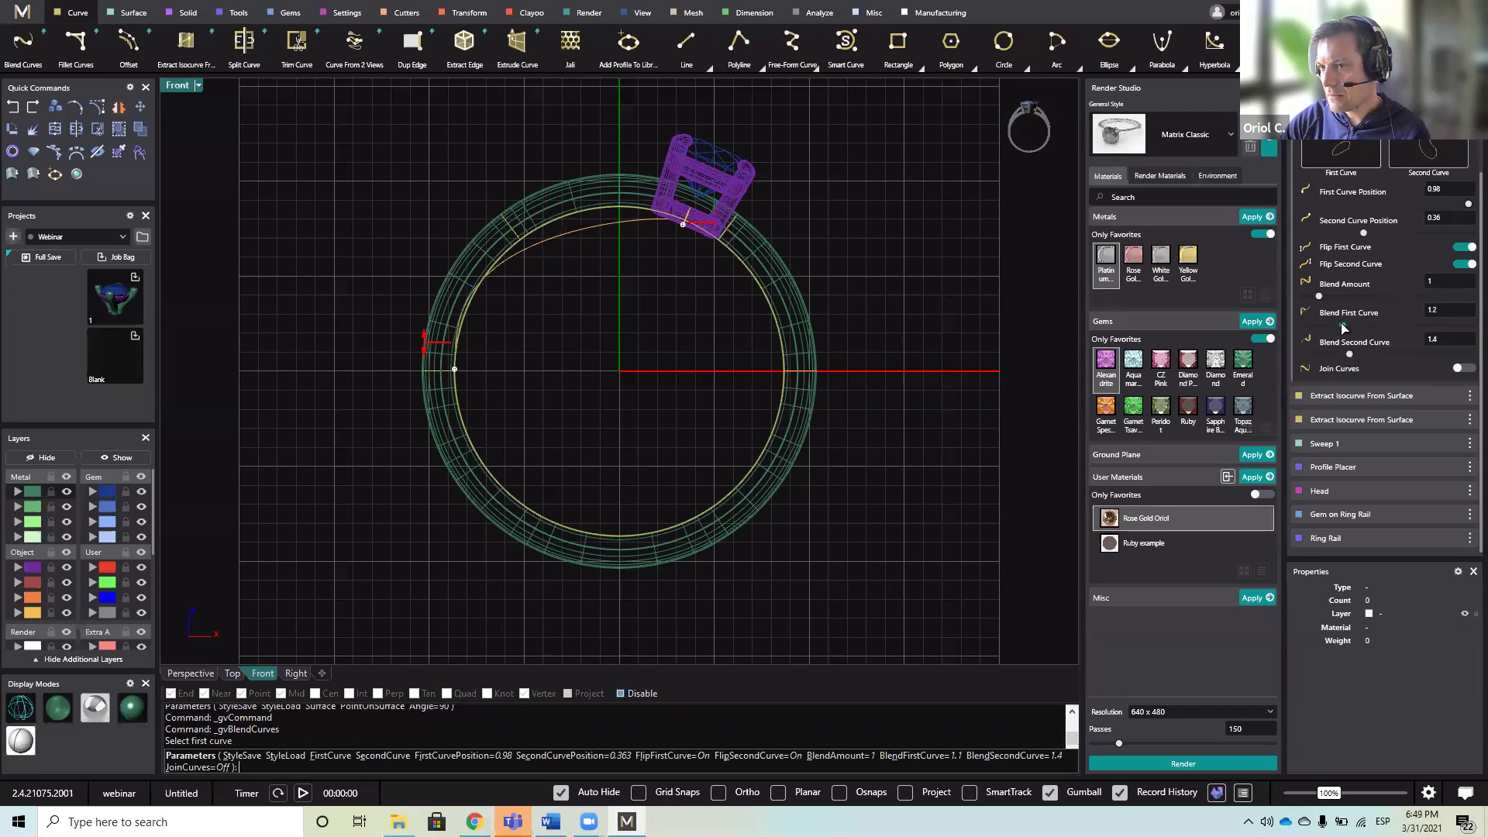
{"action": "left_click_drag", "start_coordinate": [1355, 329], "coordinate": [1466, 367]}
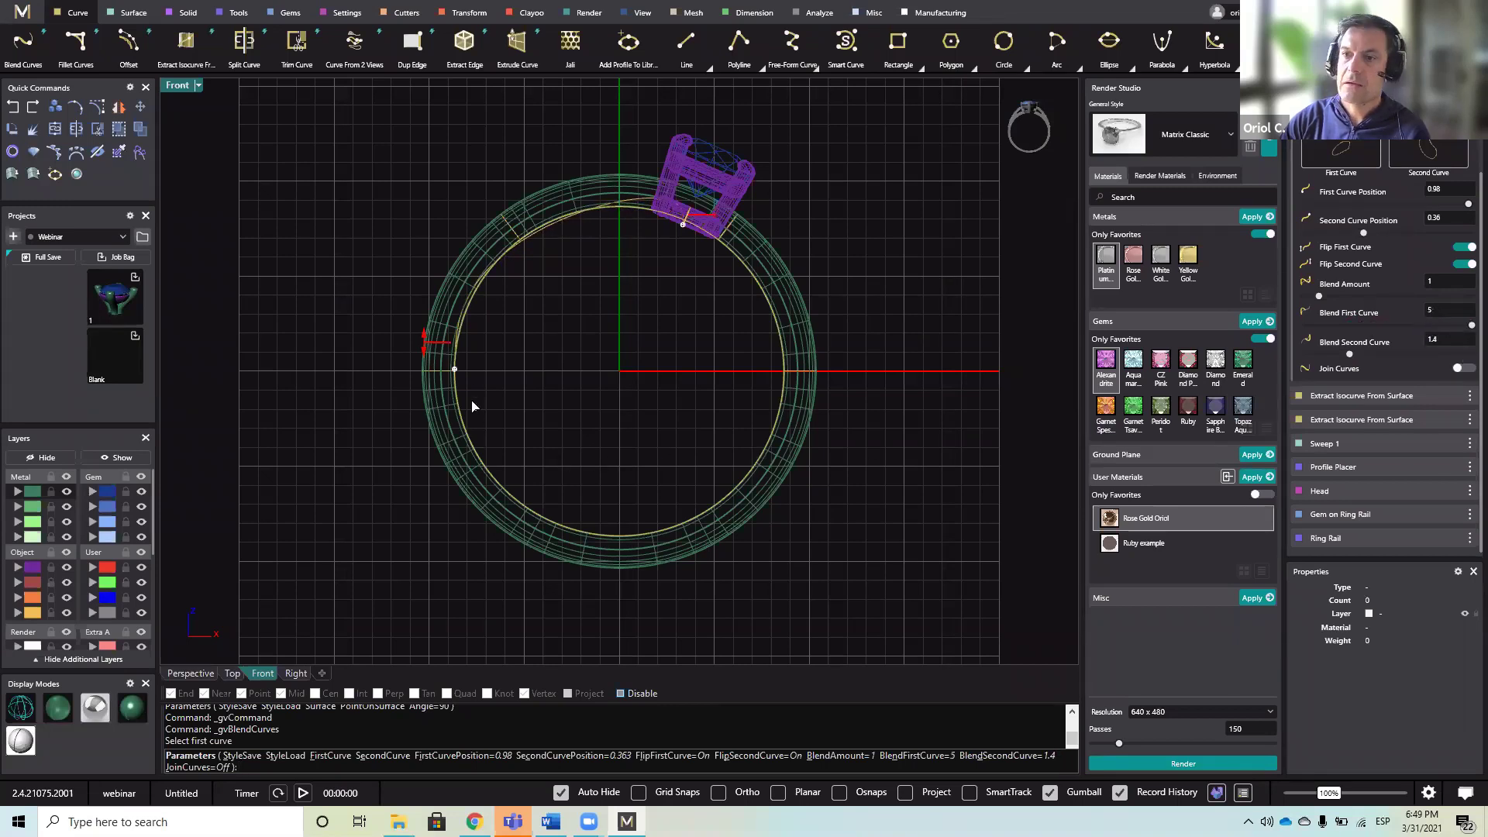
- Set Blend First Curve to 1.9 and finish the blend curve between head and shank
{"action": "left_click", "coordinate": [188, 676]}
{"action": "mouse_move", "coordinate": [445, 457]}
{"action": "right_mouse_down"}
{"action": "mouse_move", "coordinate": [489, 406]}
{"action": "mouse_move", "coordinate": [501, 442]}
{"action": "mouse_move", "coordinate": [511, 386]}
{"action": "mouse_move", "coordinate": [711, 505]}
{"action": "mouse_move", "coordinate": [754, 458]}
{"action": "mouse_move", "coordinate": [684, 465]}
{"action": "right_mouse_up"}
{"action": "scroll", "coordinate": [754, 458], "scroll_direction": "down", "scroll_amount": 5}
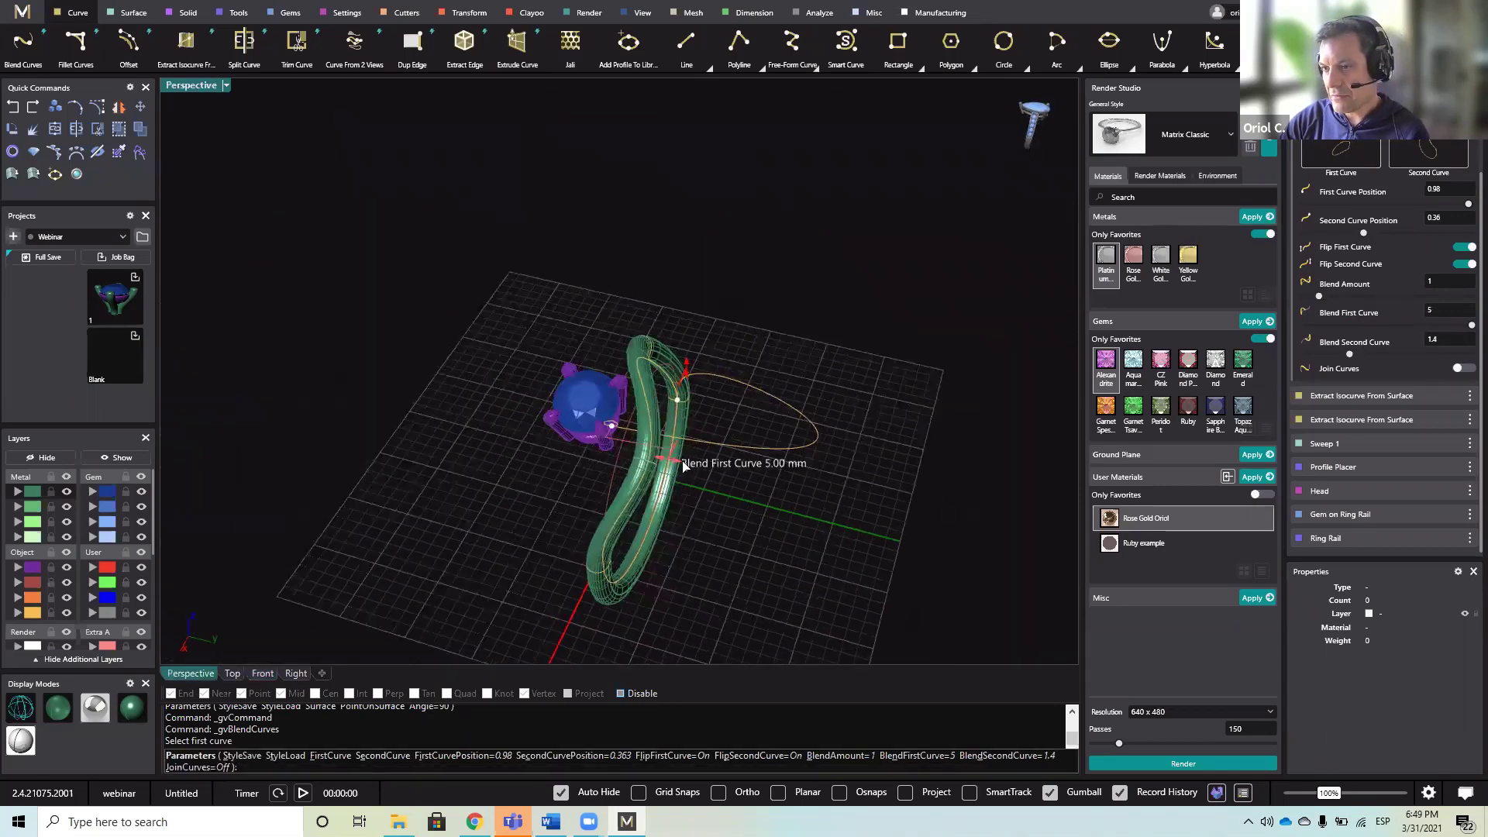
{"action": "left_click_drag", "start_coordinate": [663, 459], "coordinate": [626, 445]}
{"action": "right_click_drag", "start_coordinate": [698, 465], "coordinate": [610, 327]}
{"action": "right_click", "coordinate": [783, 387]}
- Place a profile at the head end of the blend curve with Profile Placer and set its width to 1.6 mm
{"action": "scroll", "coordinate": [629, 382], "scroll_direction": "up", "scroll_amount": 2}
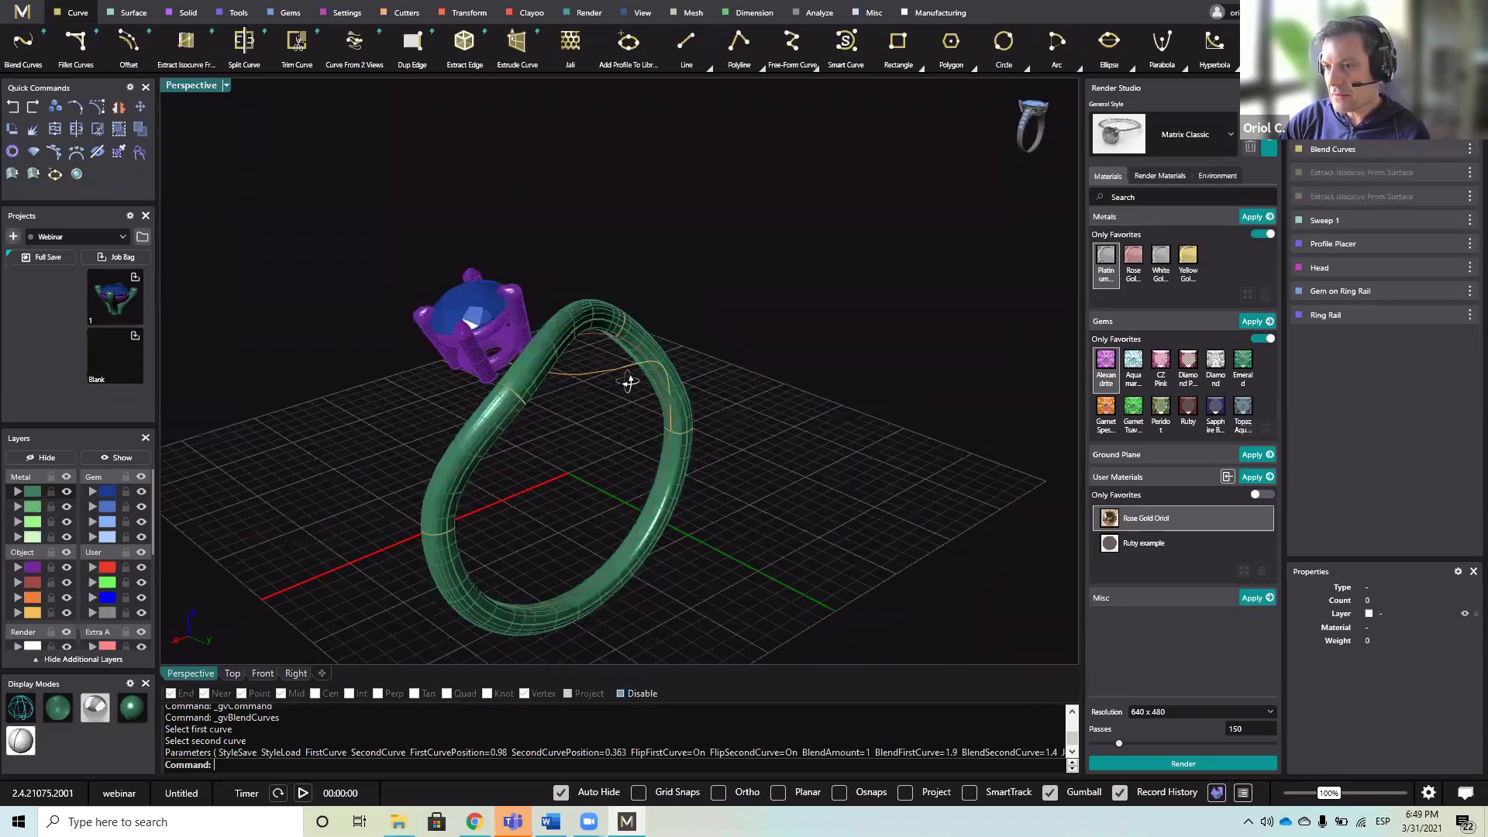
{"action": "right_click_drag", "start_coordinate": [630, 382], "coordinate": [667, 448]}
{"action": "scroll", "coordinate": [593, 369], "scroll_direction": "up", "scroll_amount": 3}
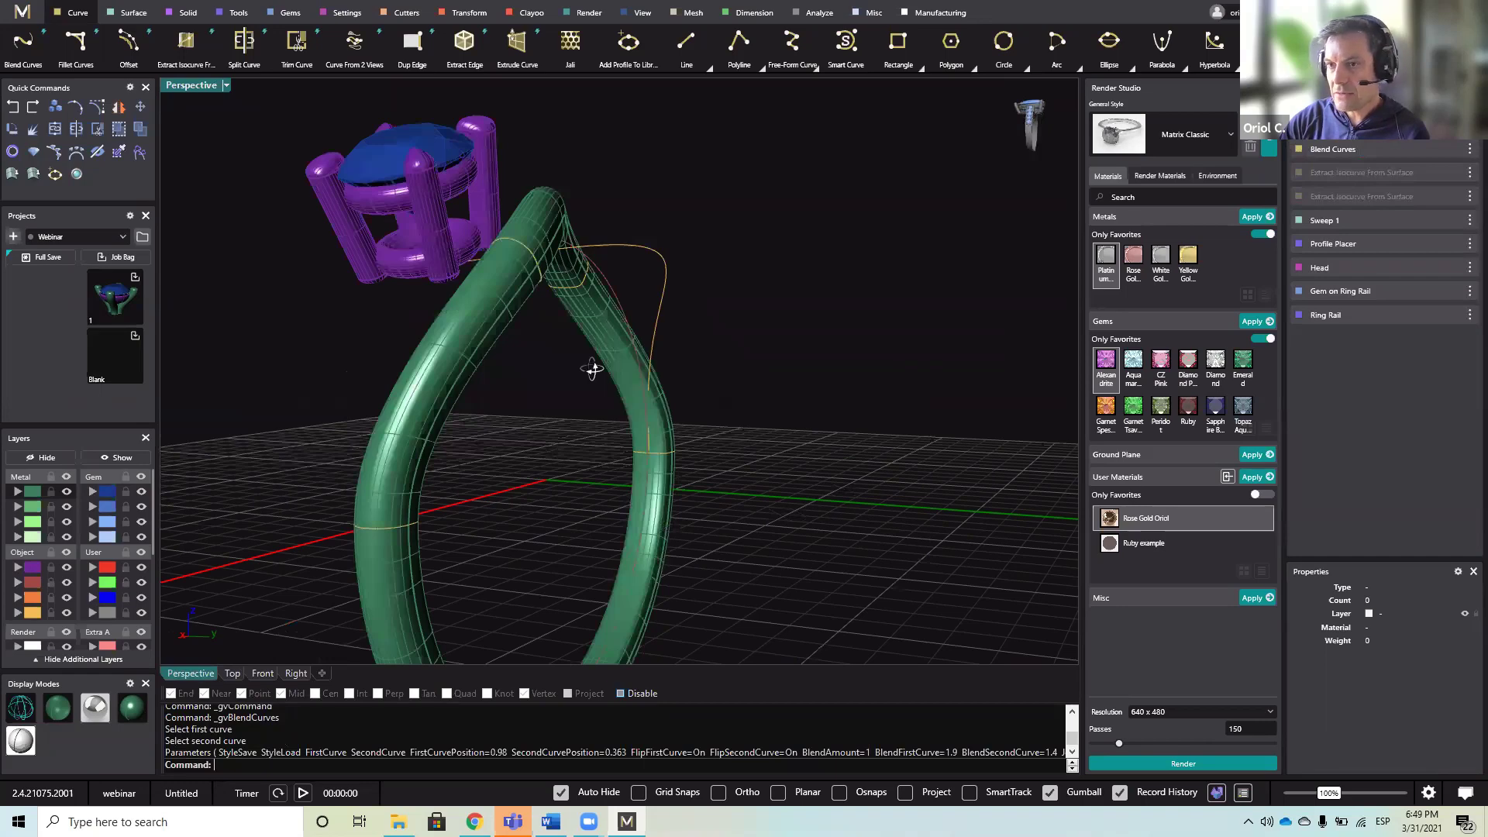
{"action": "right_click_drag", "start_coordinate": [593, 369], "coordinate": [563, 405]}
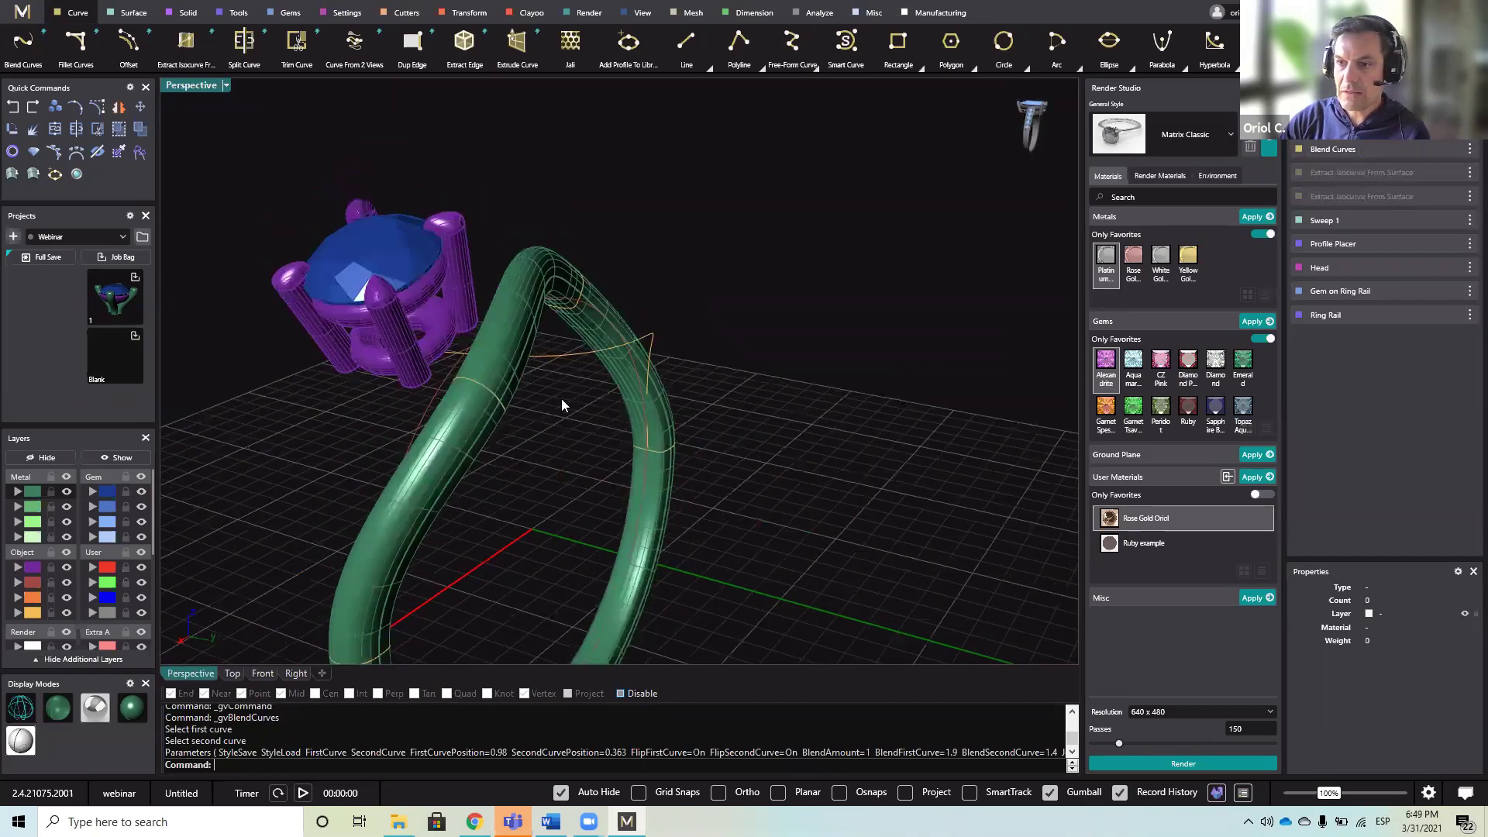
{"action": "left_click", "coordinate": [564, 404]}
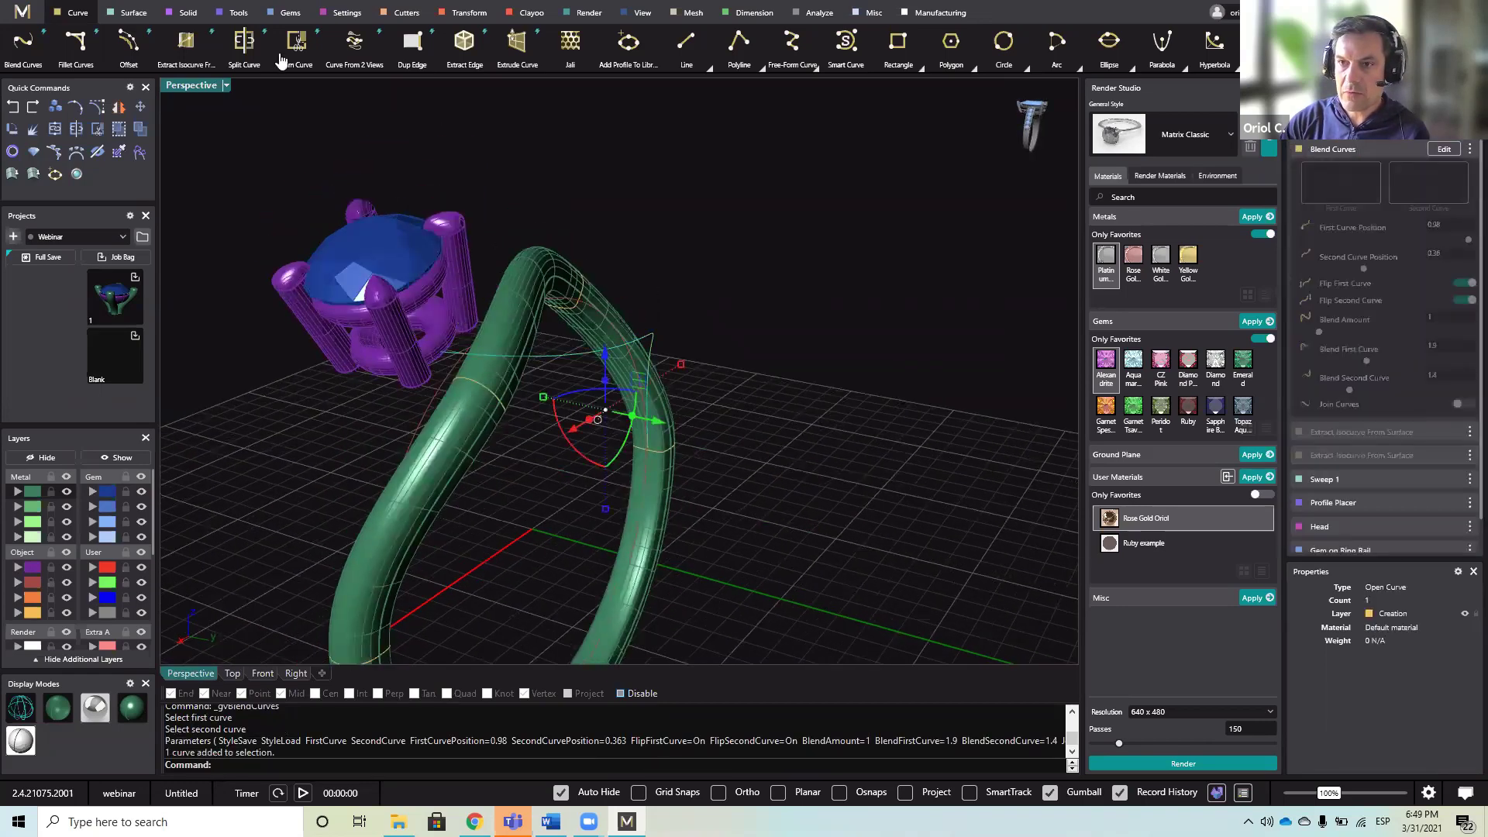
{"action": "left_click", "coordinate": [237, 13]}
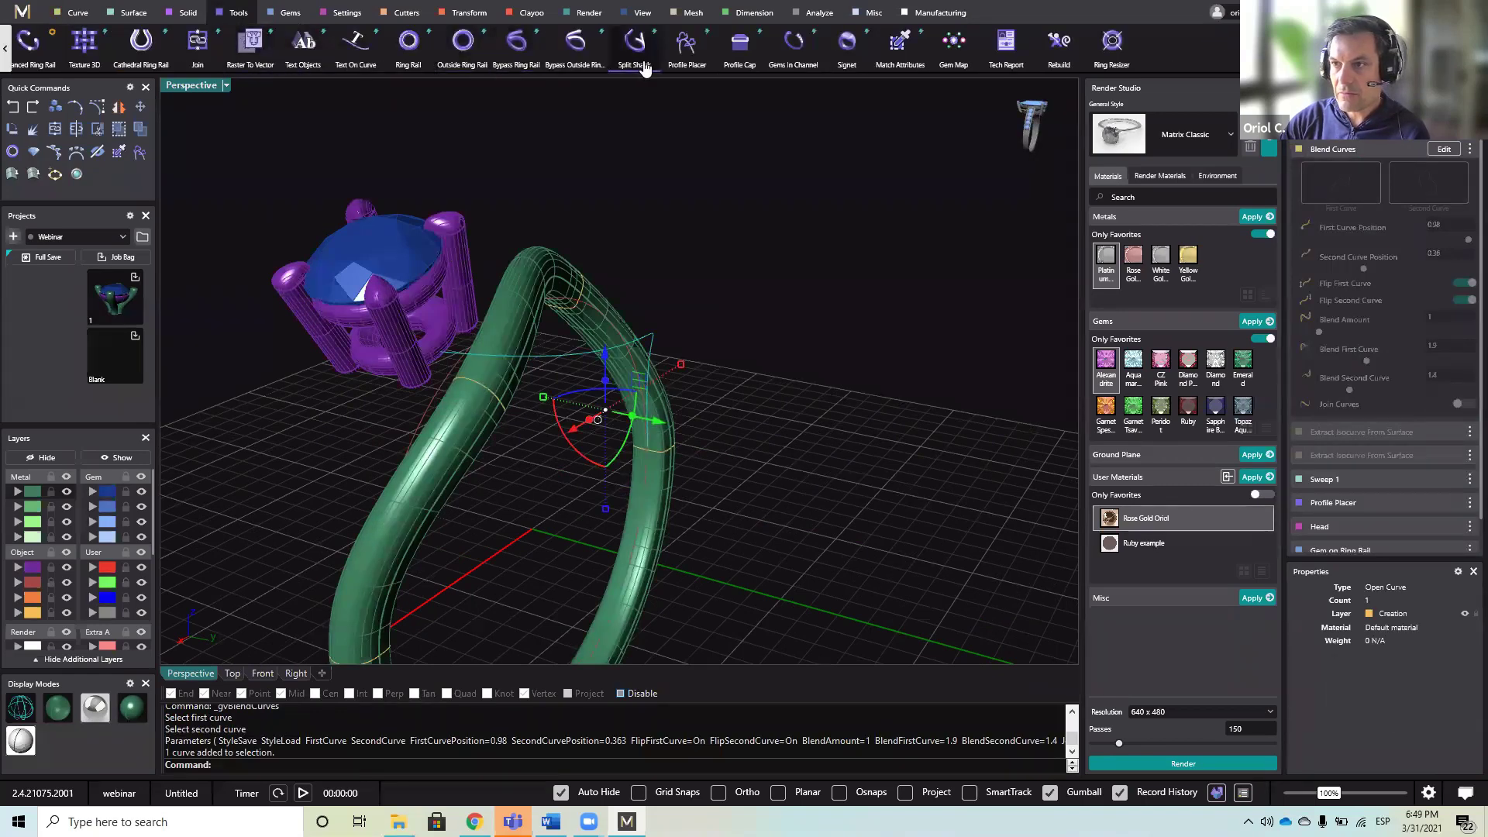
{"action": "left_click", "coordinate": [700, 65]}
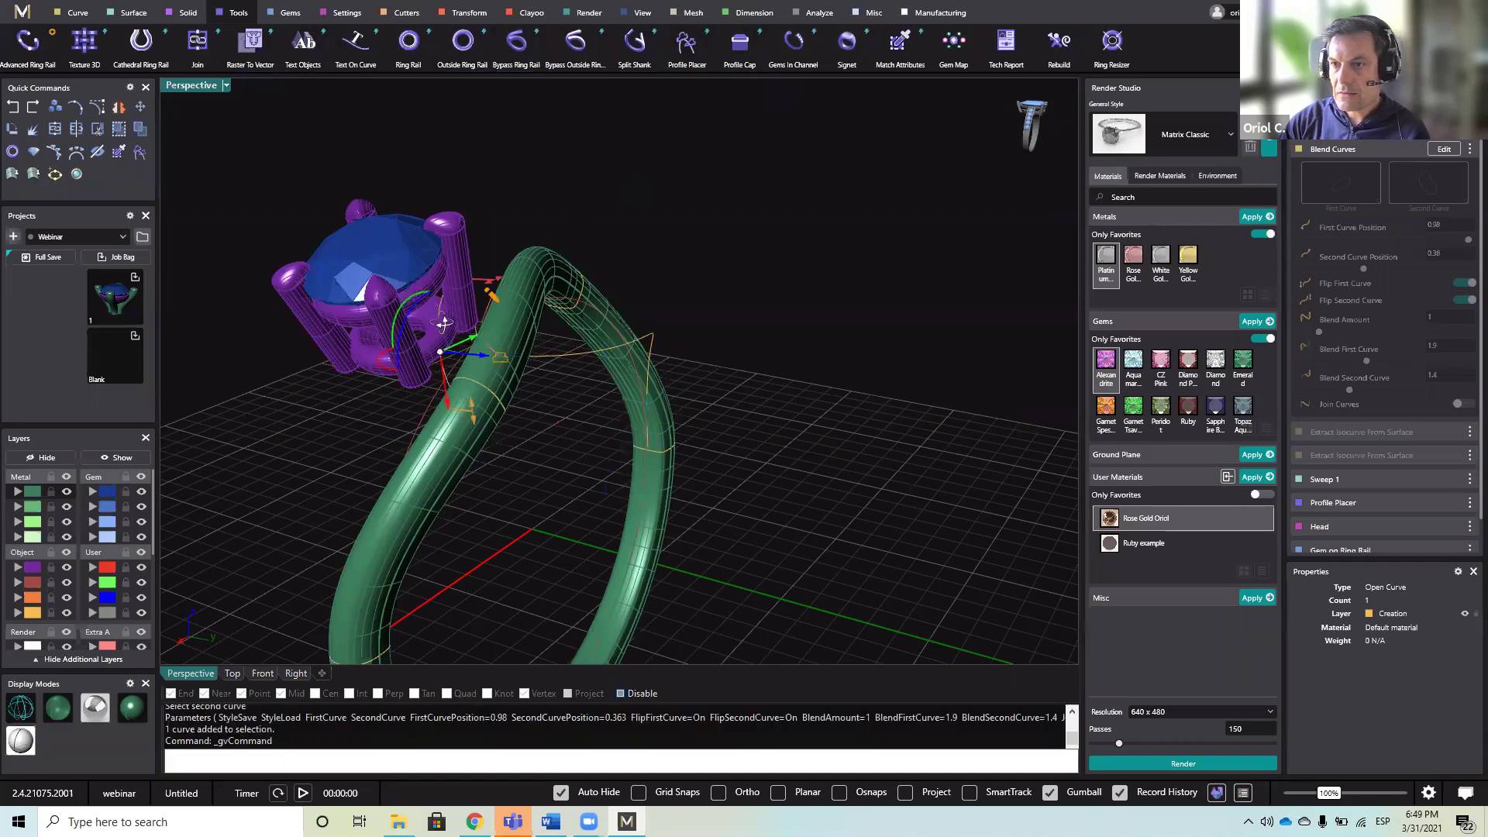
{"action": "right_click_drag", "start_coordinate": [374, 299], "coordinate": [298, 273]}
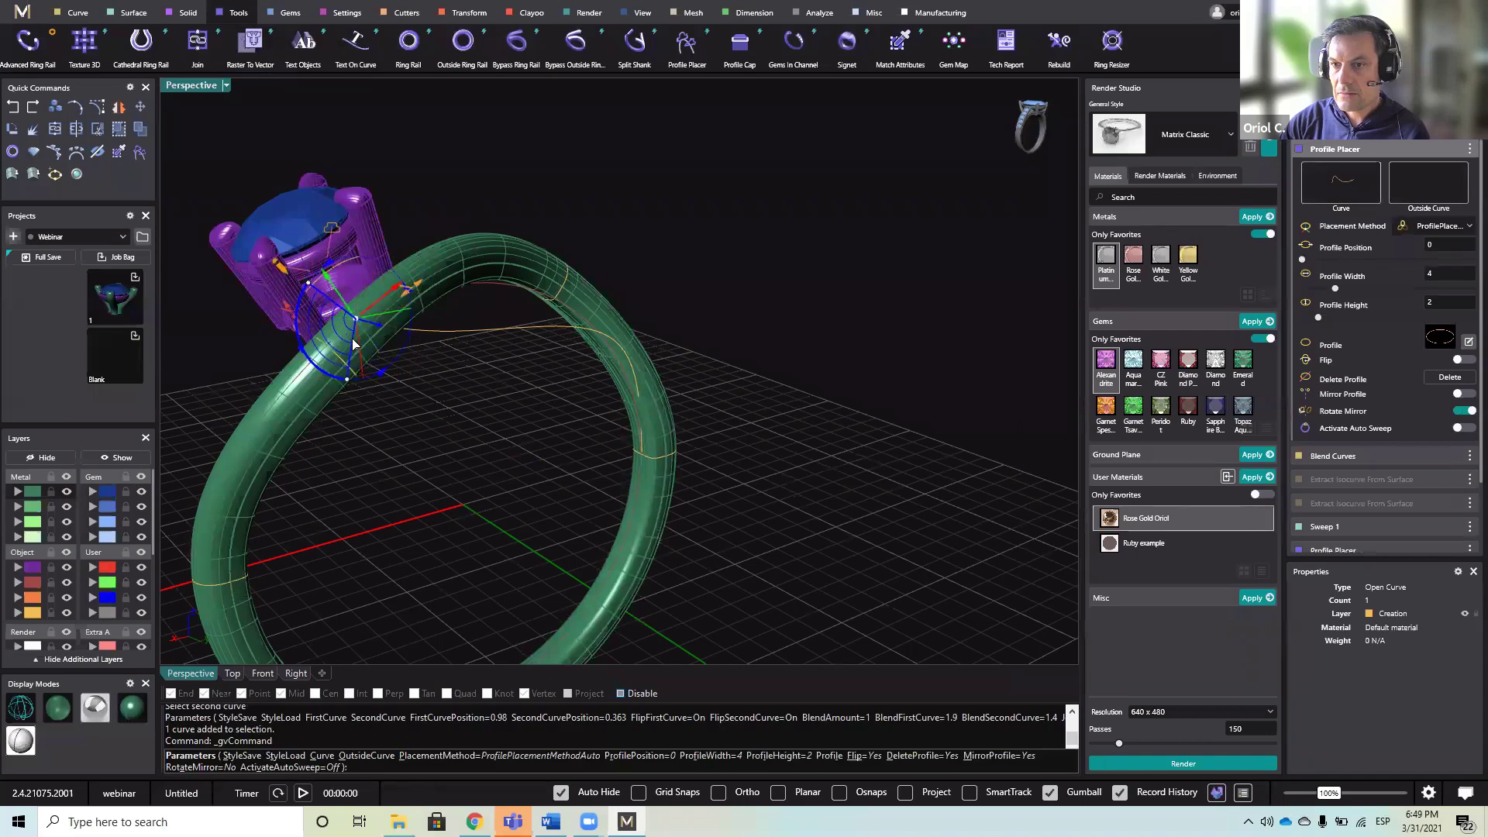
{"action": "scroll", "coordinate": [388, 341], "scroll_direction": "up", "scroll_amount": 4}
{"action": "left_click_drag", "start_coordinate": [426, 254], "coordinate": [316, 300]}
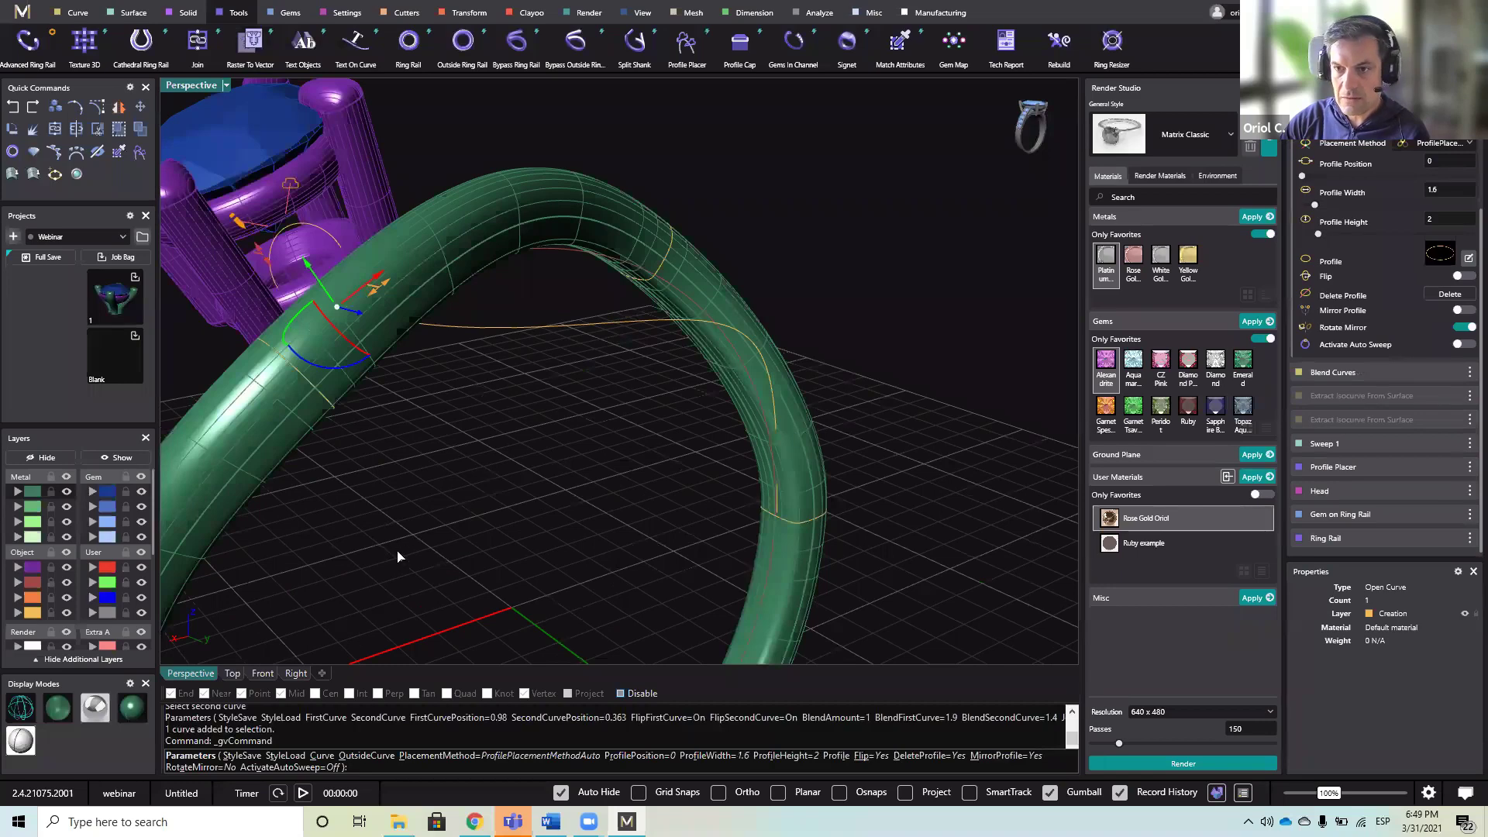
- Assign shank library profile 03 to the blend curve's profile, set its height to 1.2 mm, and finish the placement
{"action": "left_click", "coordinate": [1448, 254]}
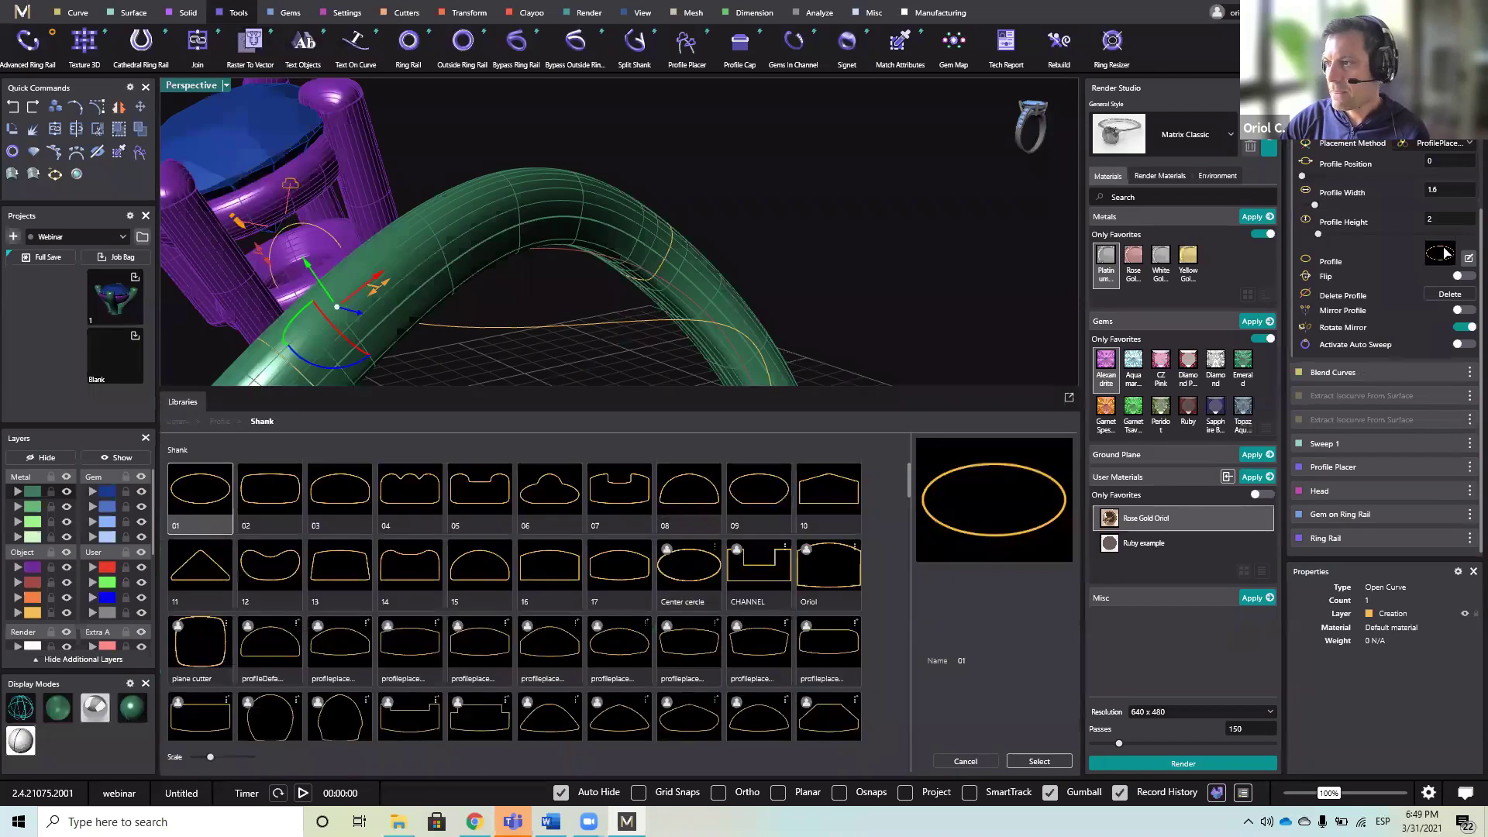
{"action": "double_click", "coordinate": [336, 490]}
{"action": "right_click_drag", "start_coordinate": [402, 386], "coordinate": [426, 275]}
{"action": "left_click_drag", "start_coordinate": [431, 282], "coordinate": [439, 298]}
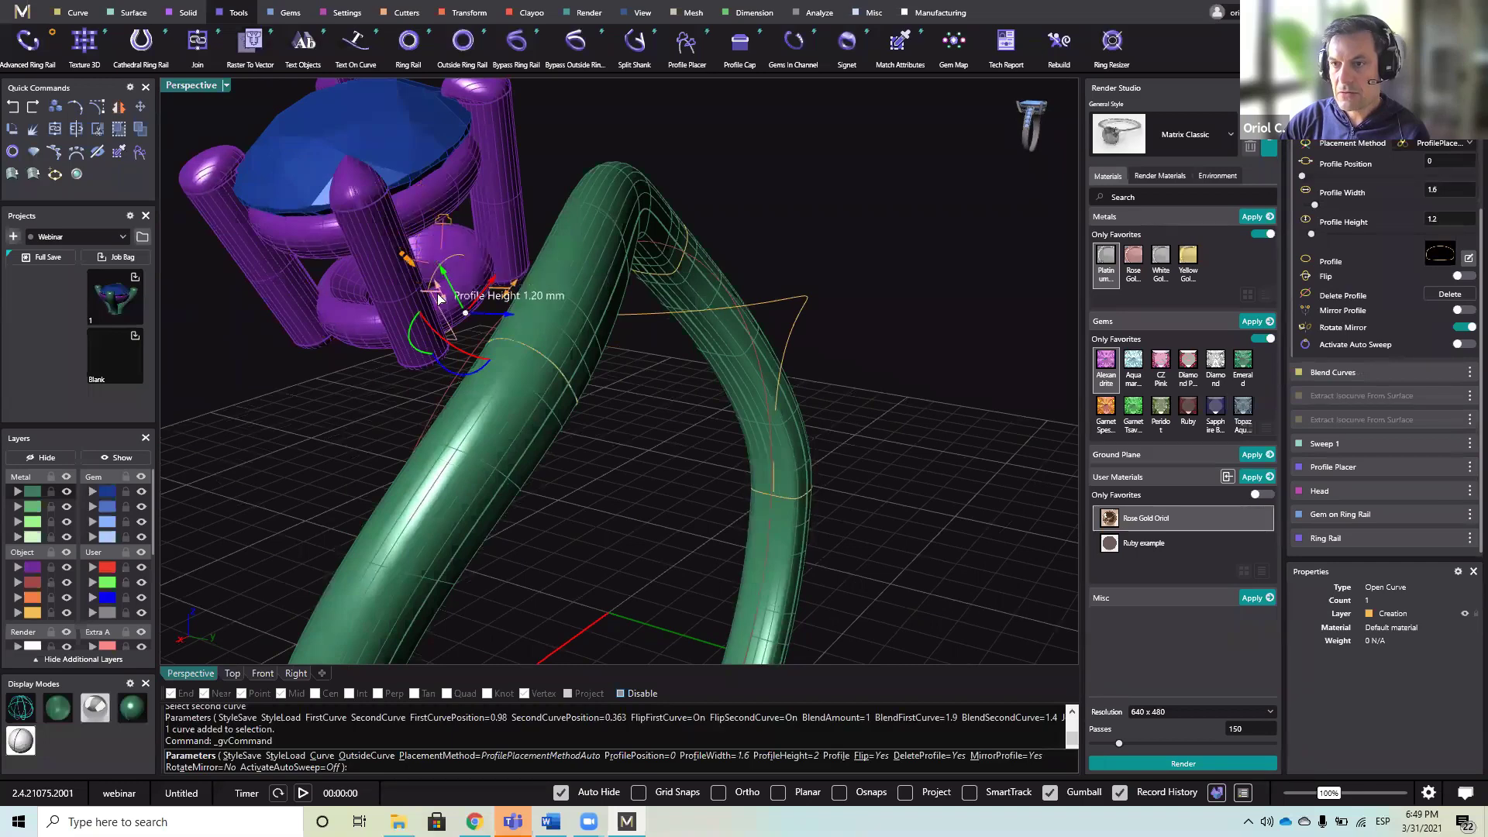
{"action": "right_click_drag", "start_coordinate": [602, 356], "coordinate": [588, 405]}
{"action": "right_click", "coordinate": [587, 405]}
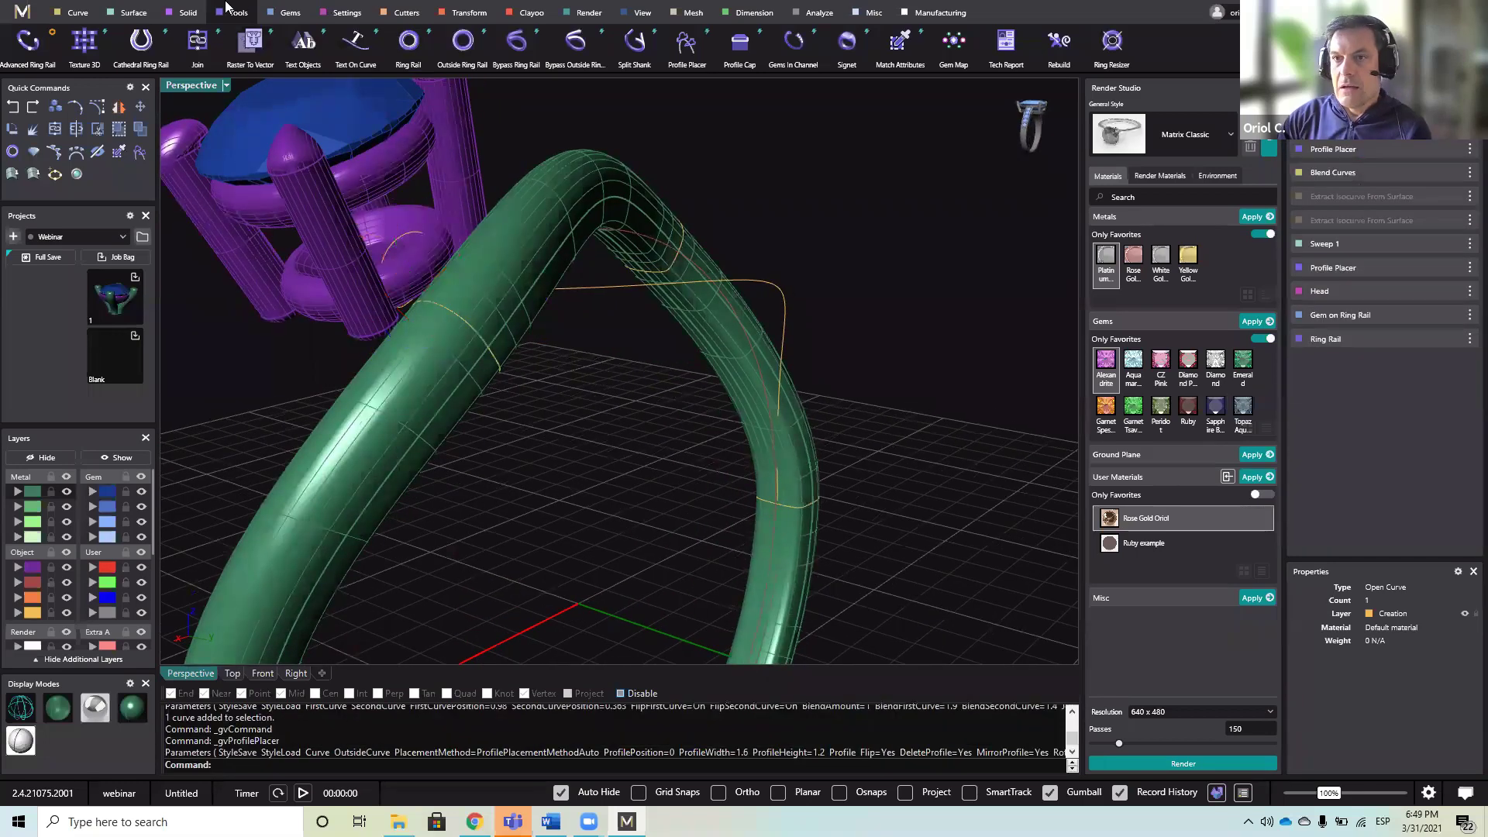
{"action": "left_click", "coordinate": [132, 12]}
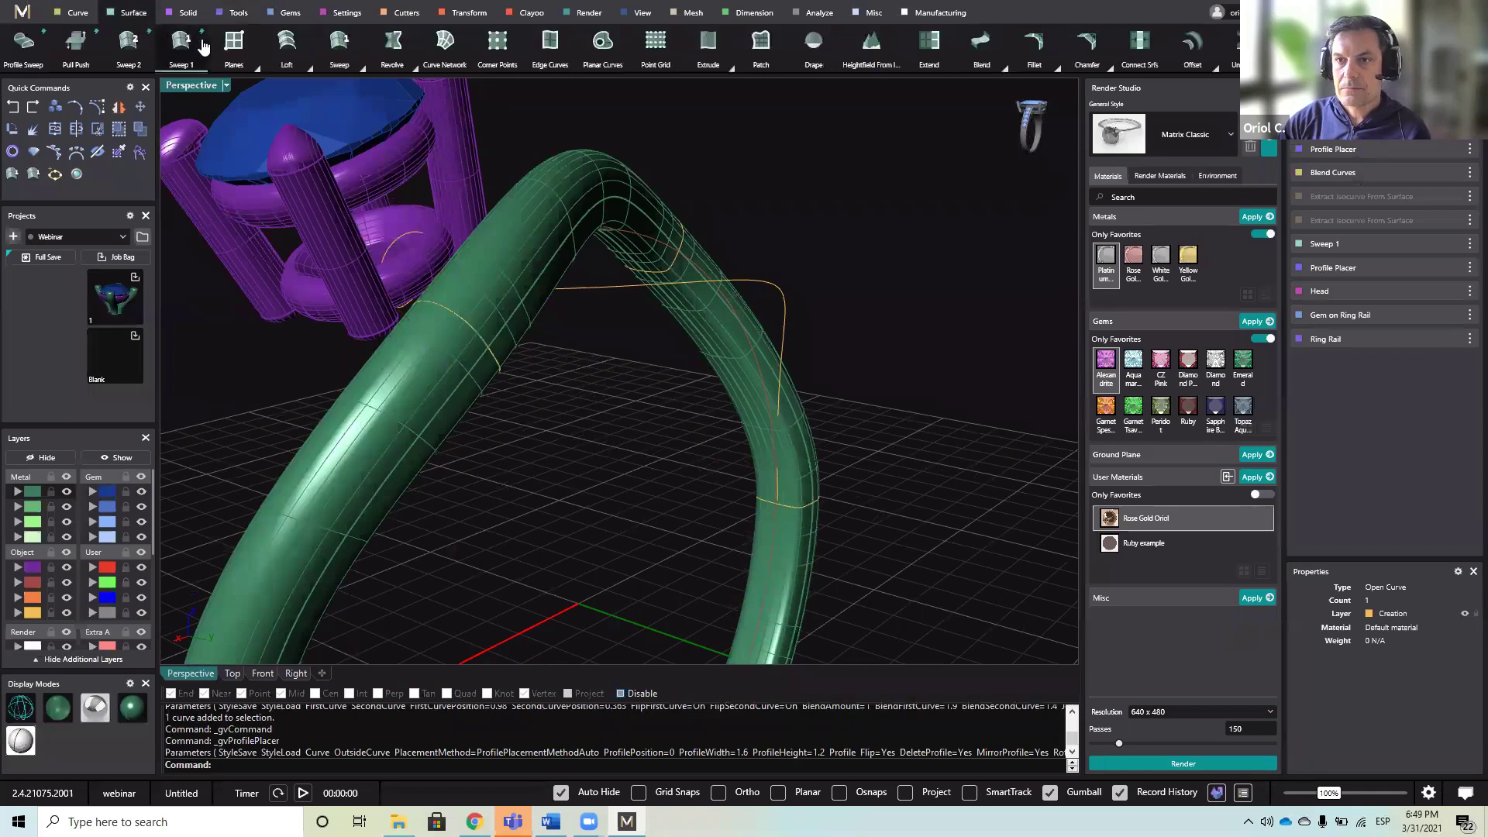
{"action": "left_click", "coordinate": [180, 45]}
{"action": "left_click", "coordinate": [806, 515]}
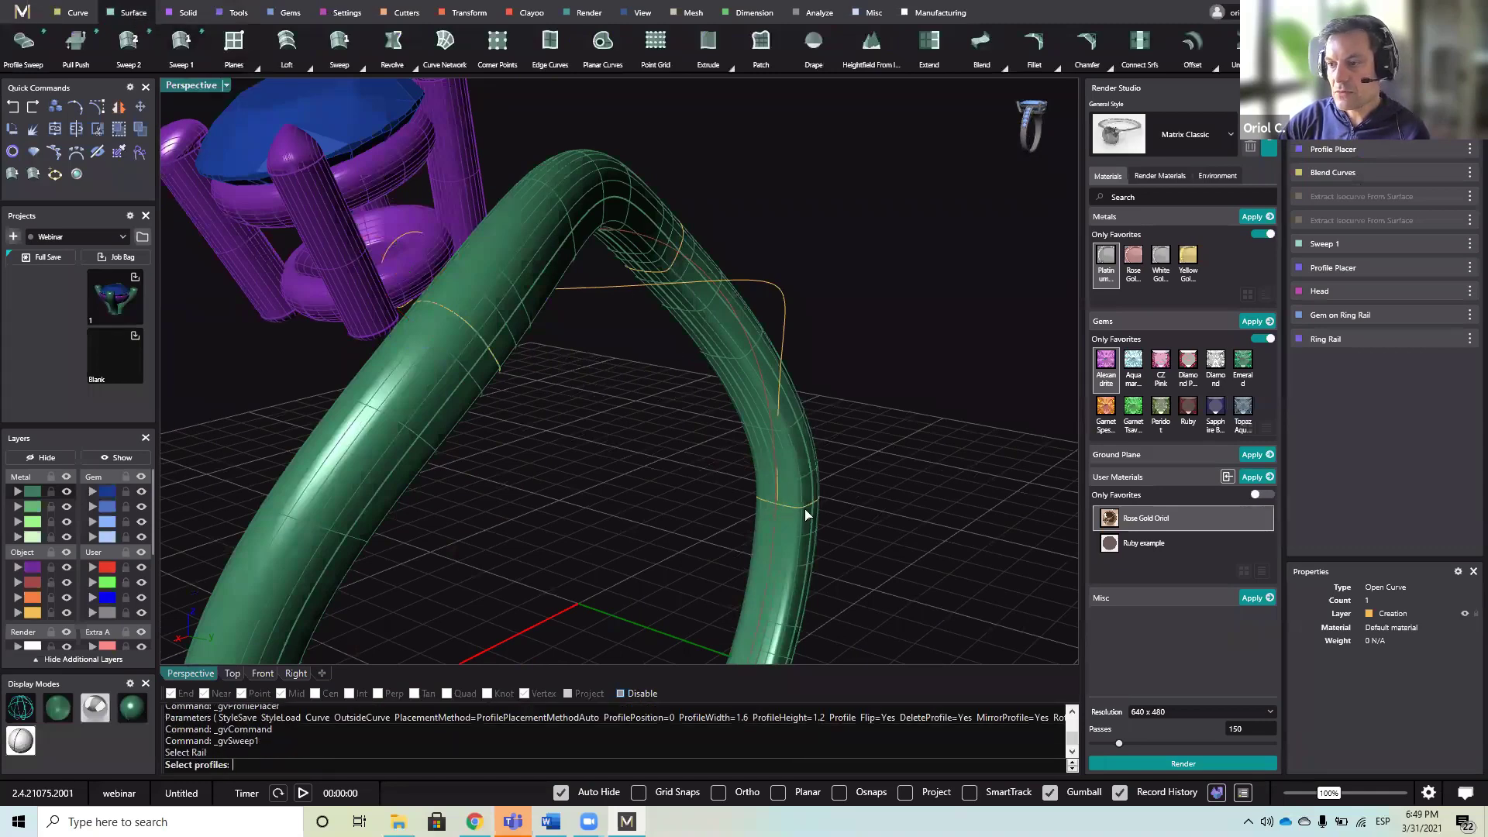
{"action": "left_click", "coordinate": [784, 322]}
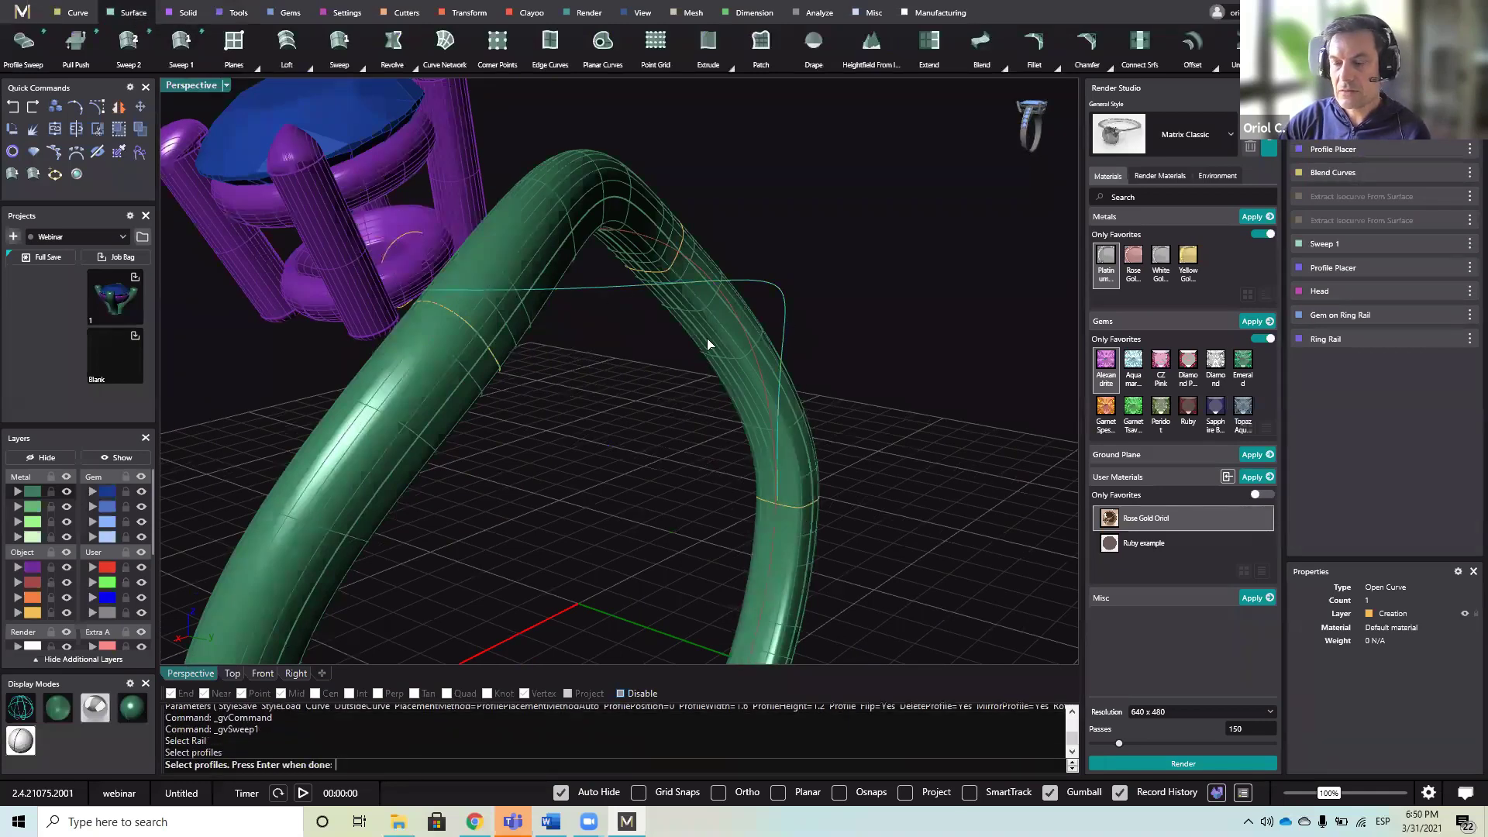
{"action": "key", "text": "Return"}
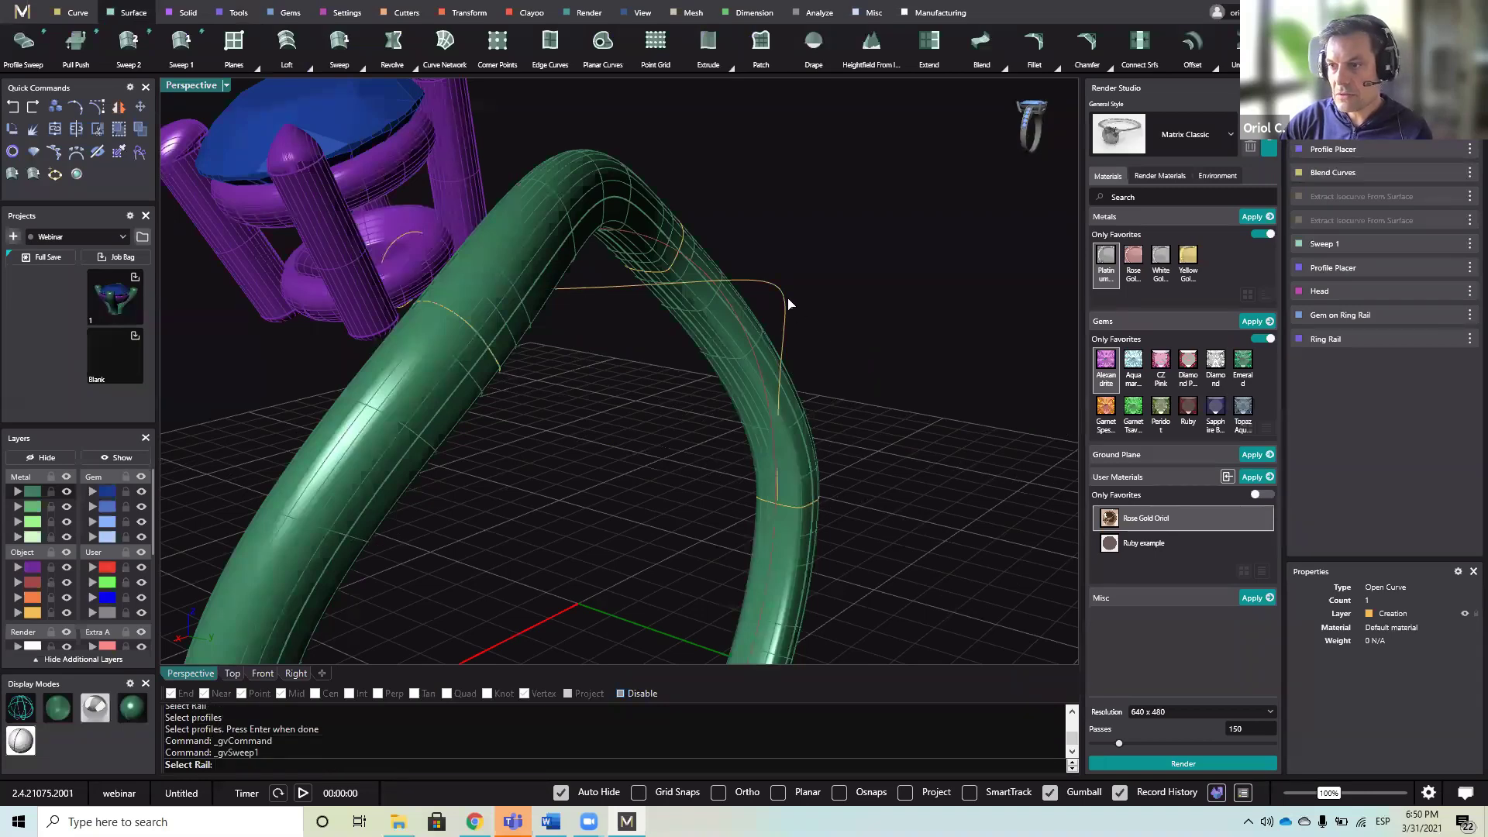
- Sweep a connecting arm along the blend curve with Sweep 1, using the shank-end profile and the head-end profile
{"action": "left_click", "coordinate": [788, 304]}
{"action": "left_click", "coordinate": [817, 505]}
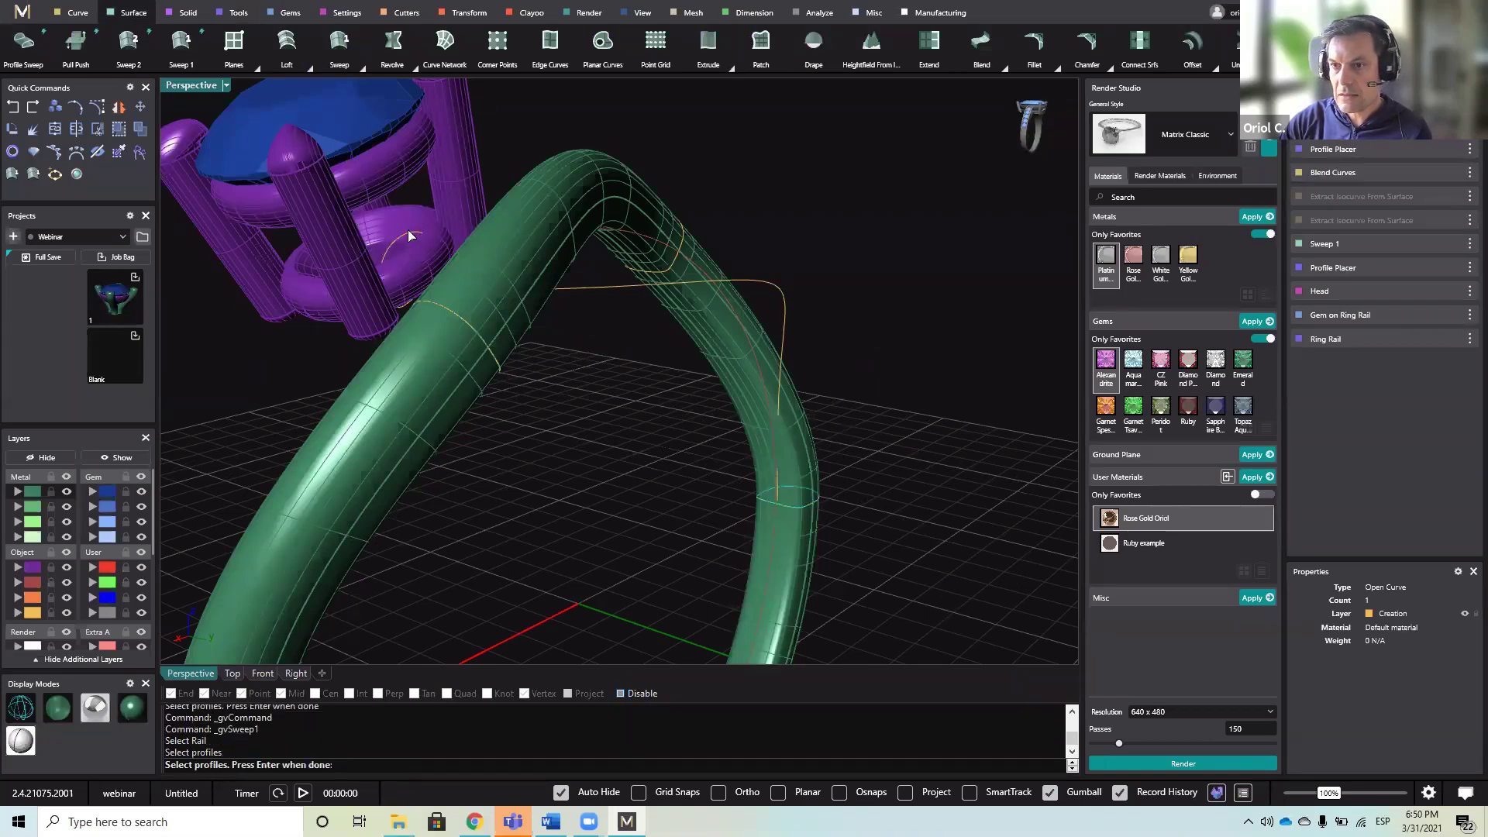
{"action": "left_click", "coordinate": [409, 237]}
{"action": "key", "text": "Return"}
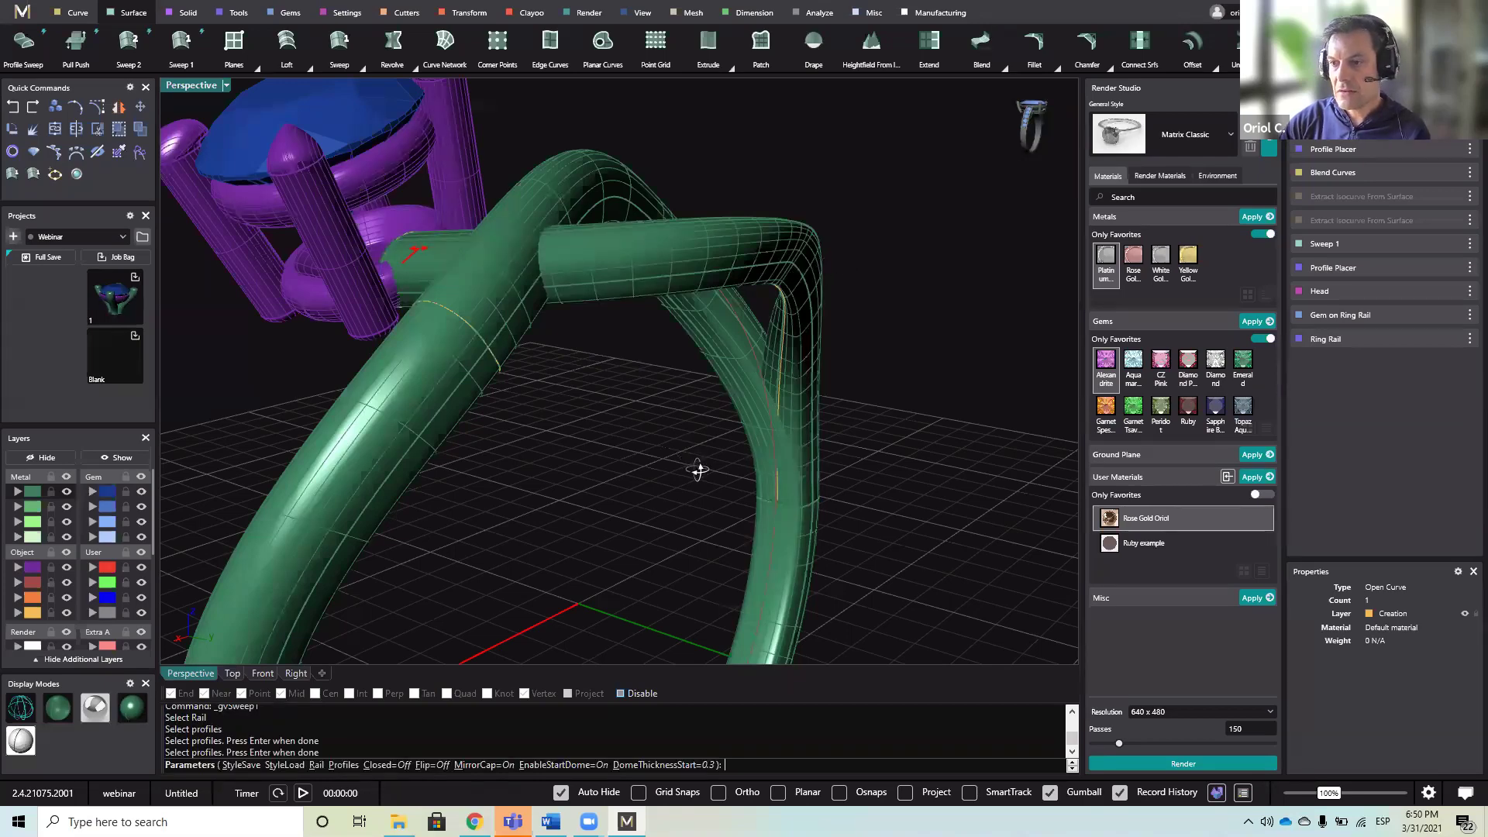
{"action": "right_click_drag", "start_coordinate": [697, 469], "coordinate": [784, 432]}
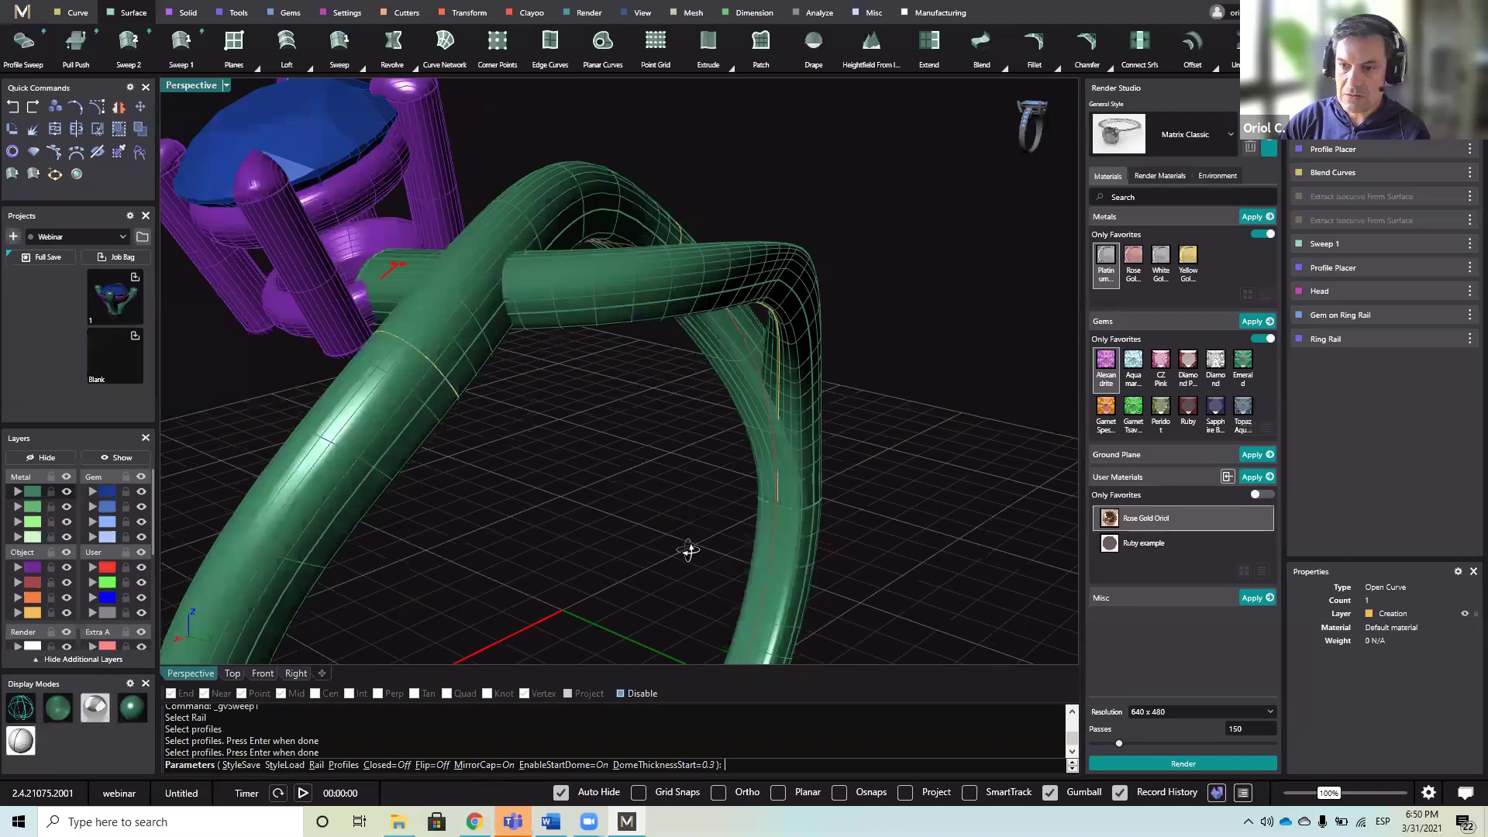
{"action": "right_click_drag", "start_coordinate": [688, 548], "coordinate": [438, 432]}
{"action": "right_click_drag", "start_coordinate": [364, 401], "coordinate": [360, 389]}
{"action": "key", "text": "Return"}
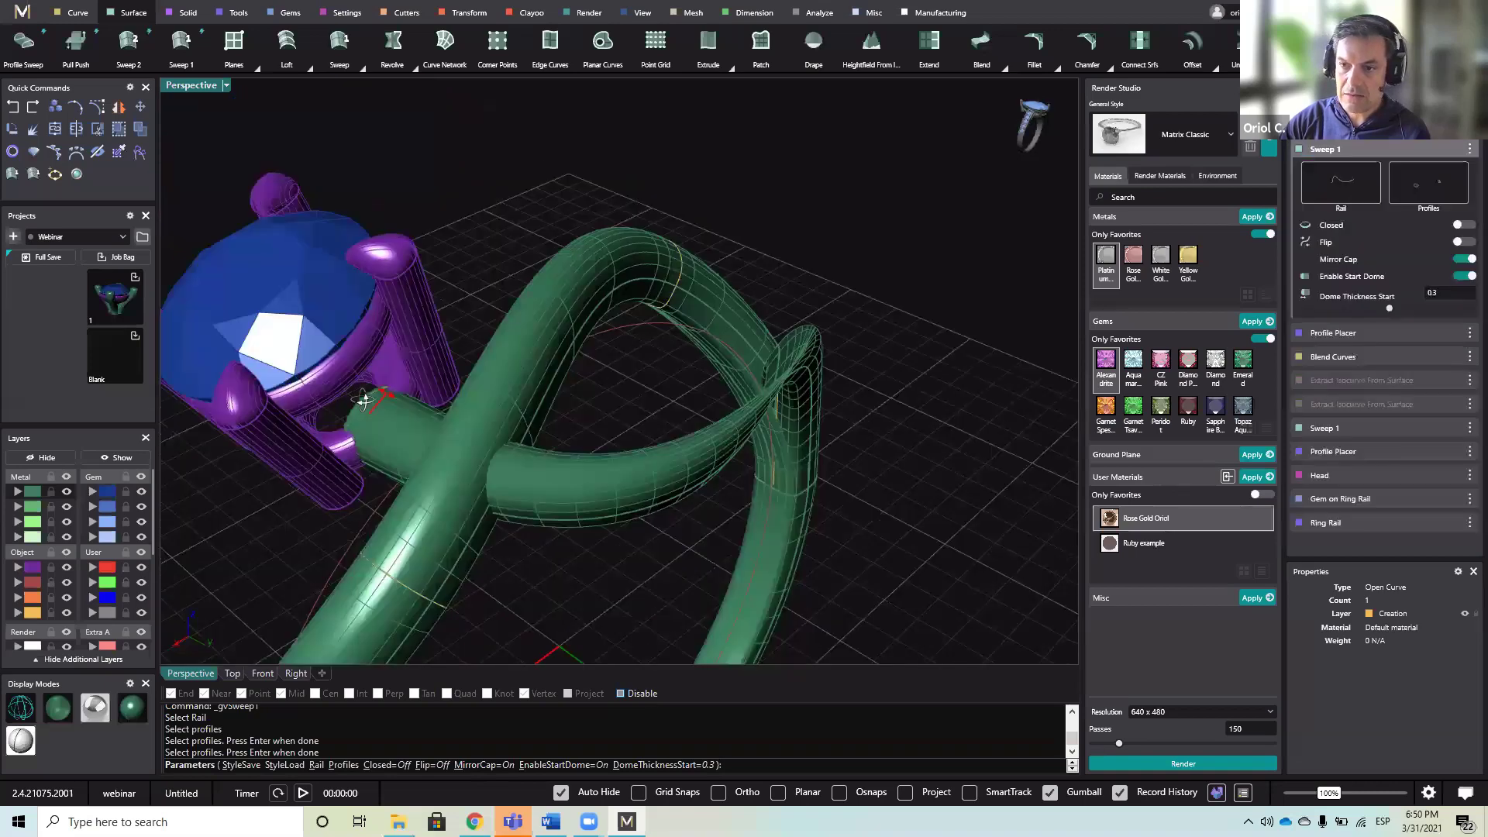
{"action": "key", "text": "Escape"}
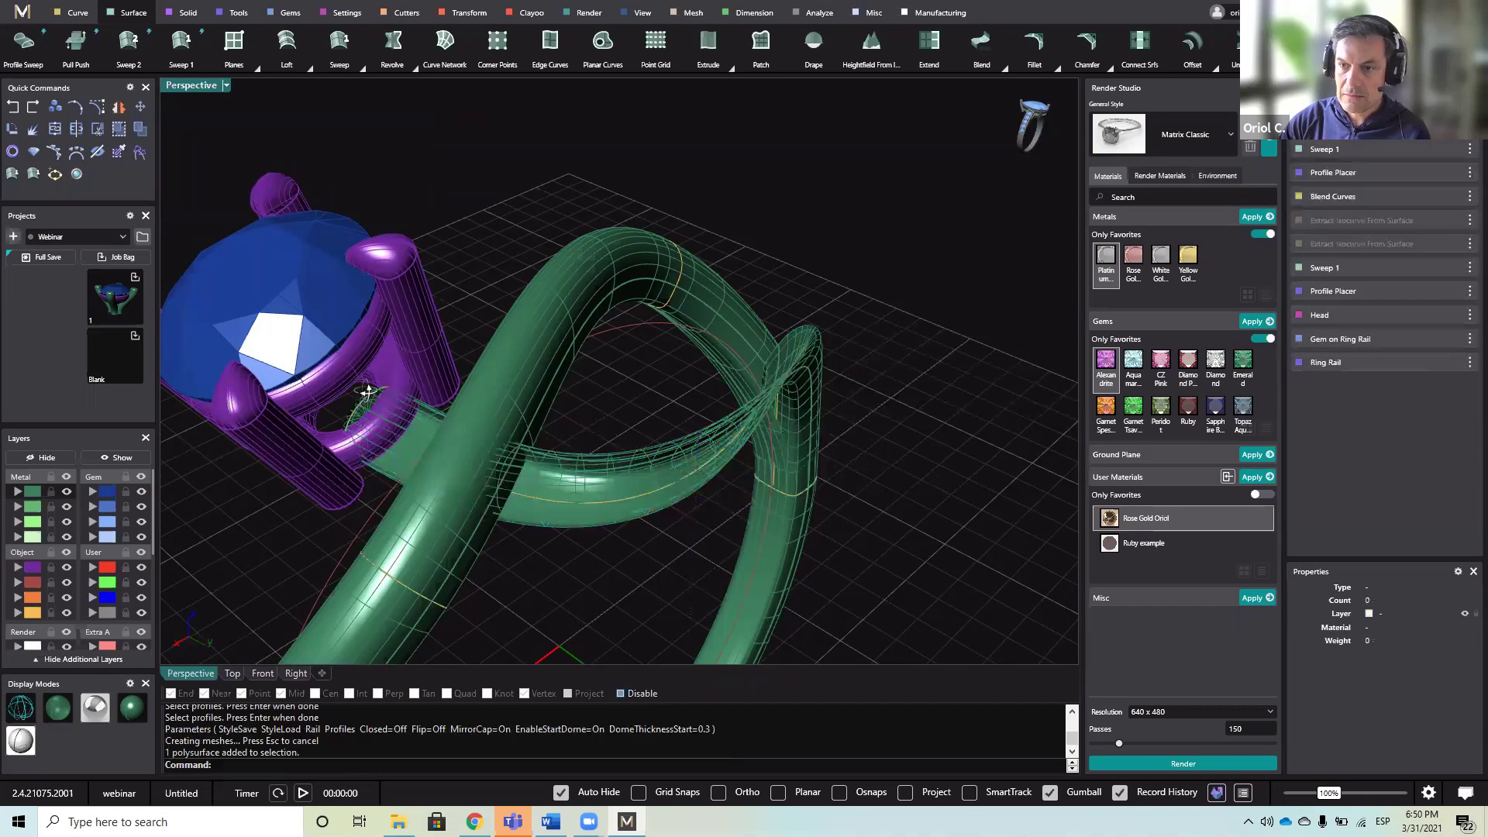
- Edit the placed profile at the head end of the blend curve and rotate it 90 degrees
{"action": "left_click", "coordinate": [417, 376]}
{"action": "key", "text": "Escape"}
{"action": "scroll", "coordinate": [322, 453], "scroll_direction": "up", "scroll_amount": 2}
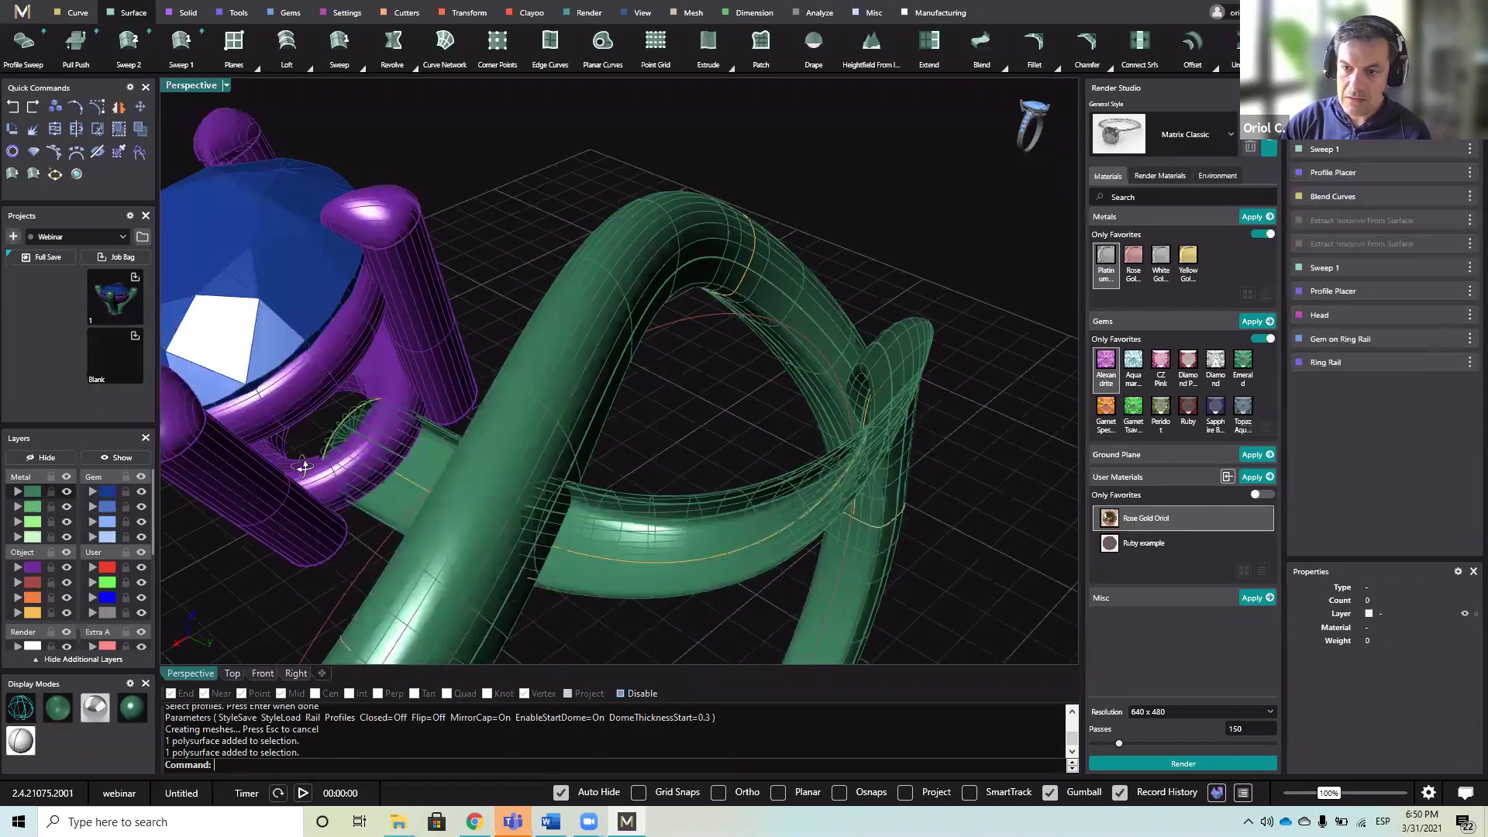
{"action": "scroll", "coordinate": [341, 510], "scroll_direction": "up", "scroll_amount": 2}
{"action": "left_click", "coordinate": [343, 507]}
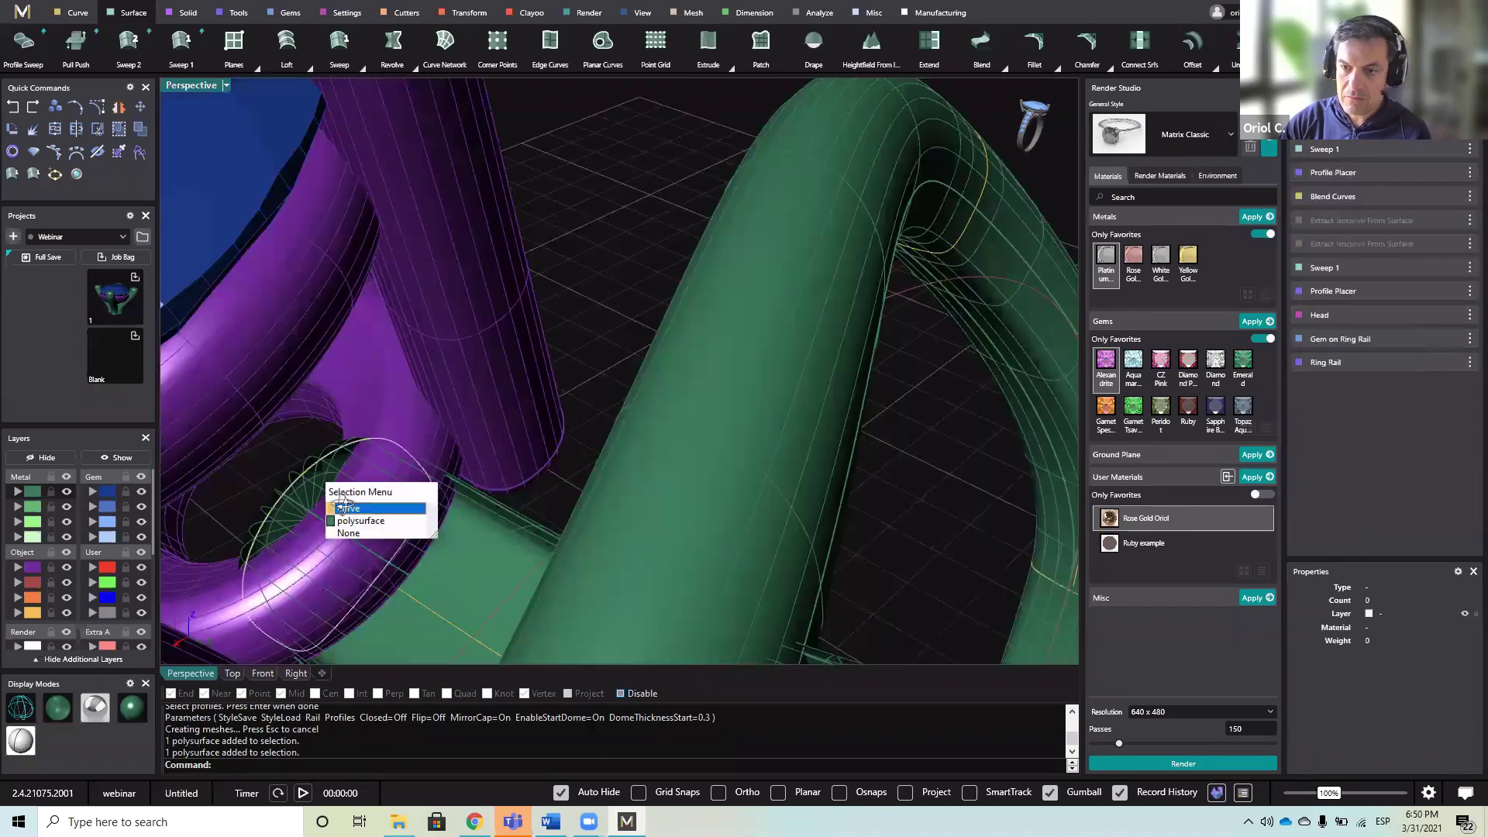
{"action": "left_click", "coordinate": [349, 509]}
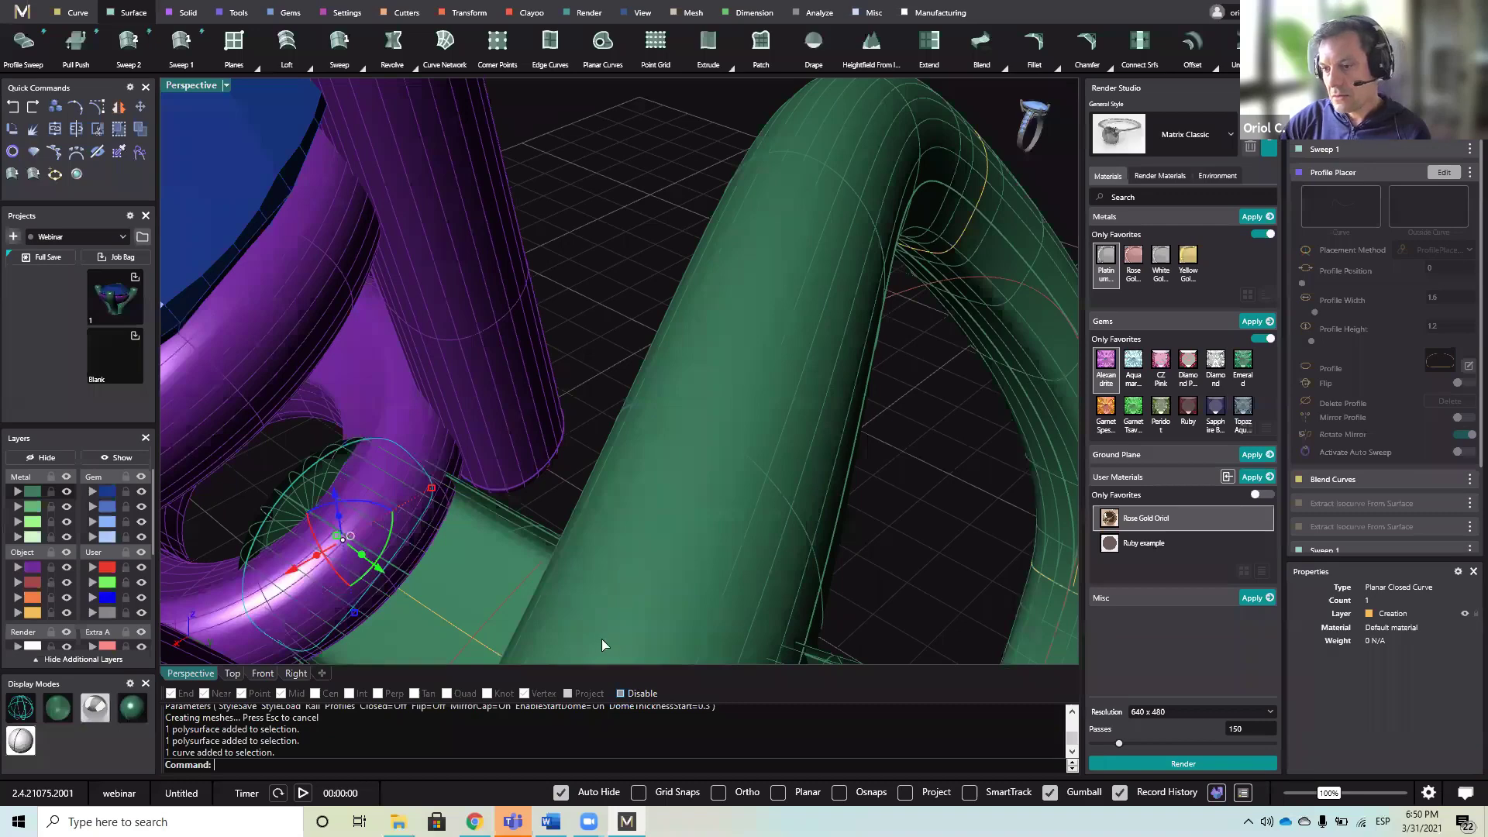
{"action": "scroll", "coordinate": [609, 647], "scroll_direction": "down", "scroll_amount": 4}
{"action": "right_click_drag", "start_coordinate": [609, 646], "coordinate": [678, 642]}
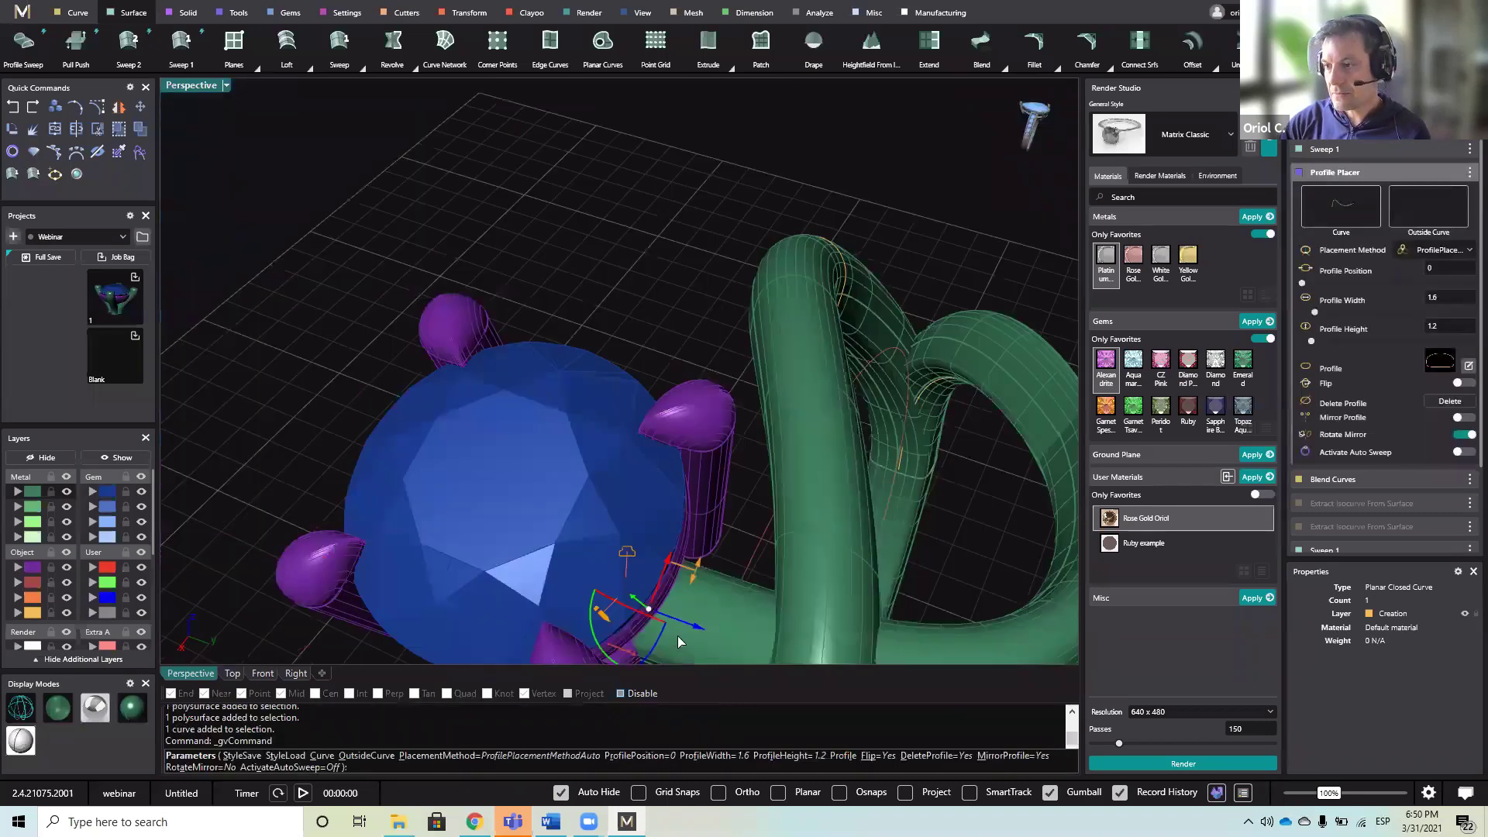
{"action": "left_click", "coordinate": [597, 634]}
{"action": "type", "text": "90"}
{"action": "key", "text": "Return"}
{"action": "right_click_drag", "start_coordinate": [552, 581], "coordinate": [577, 537]}
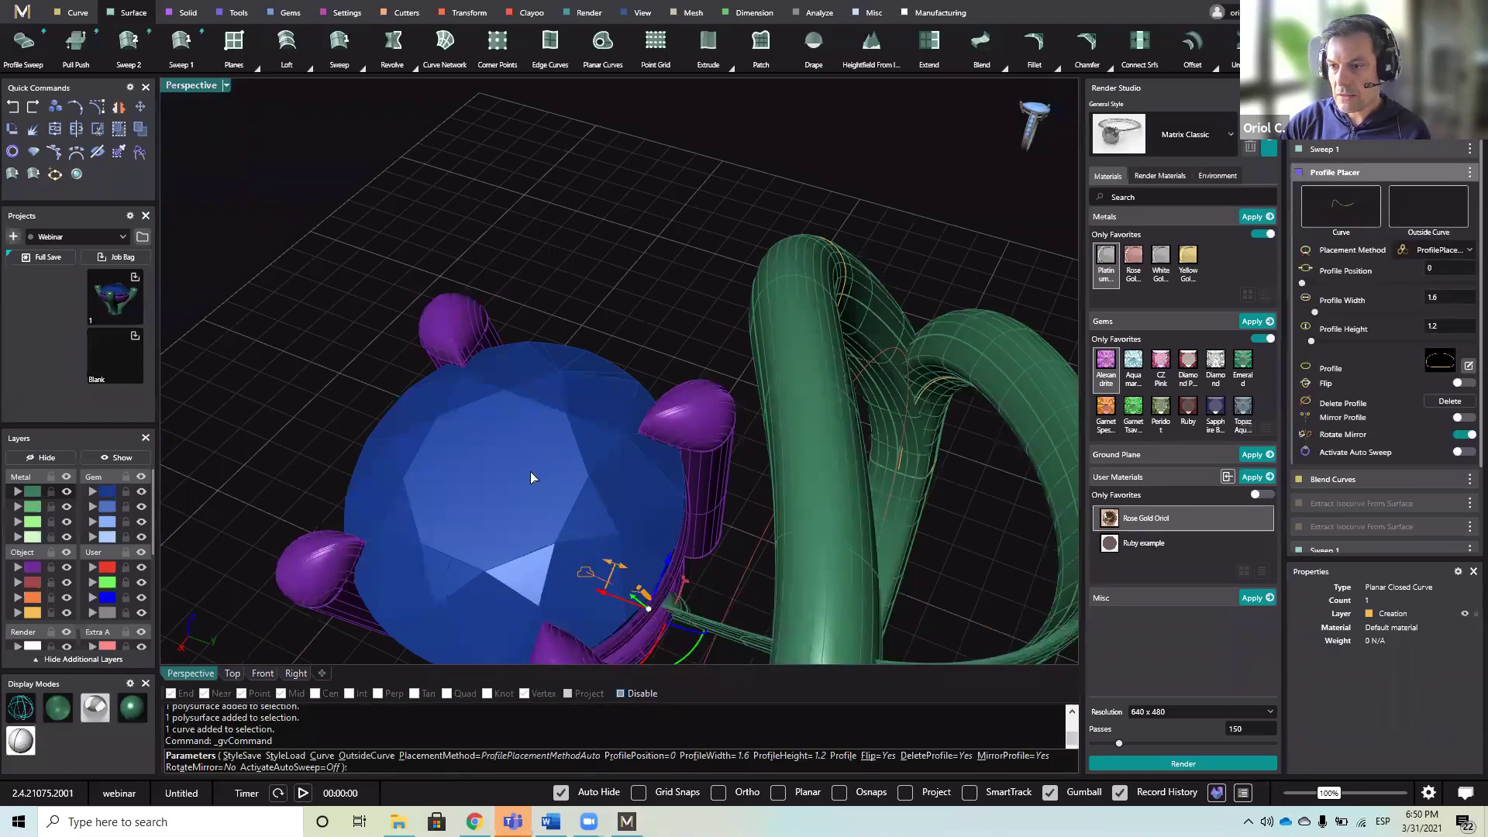
- Rotate the head-end profile freehand from lying flat to upright, giving the linked arm a full, thick section
{"action": "right_click_drag", "start_coordinate": [542, 472], "coordinate": [533, 468]}
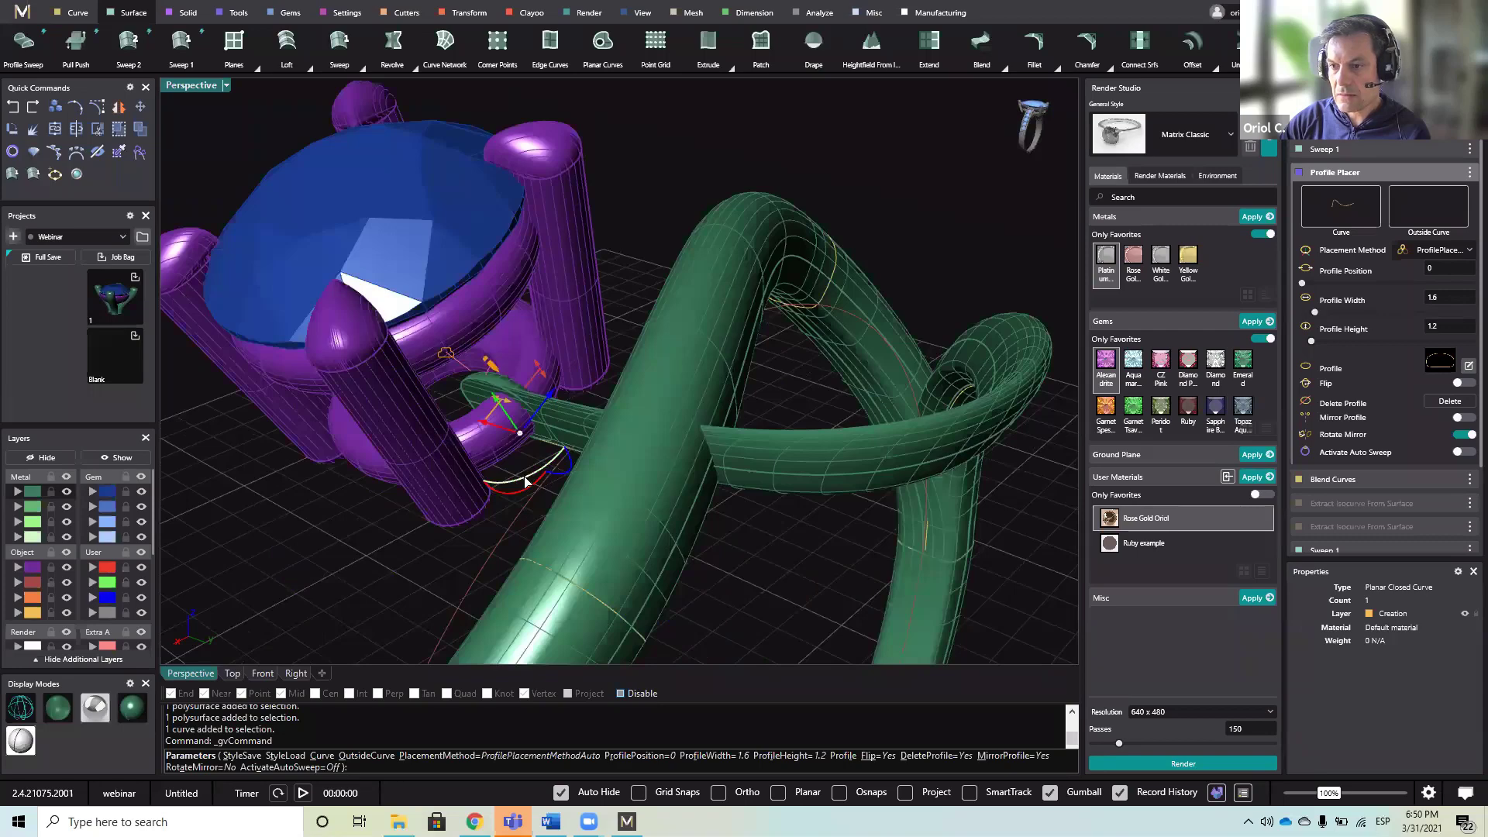
{"action": "left_click_drag", "start_coordinate": [525, 481], "coordinate": [583, 457]}
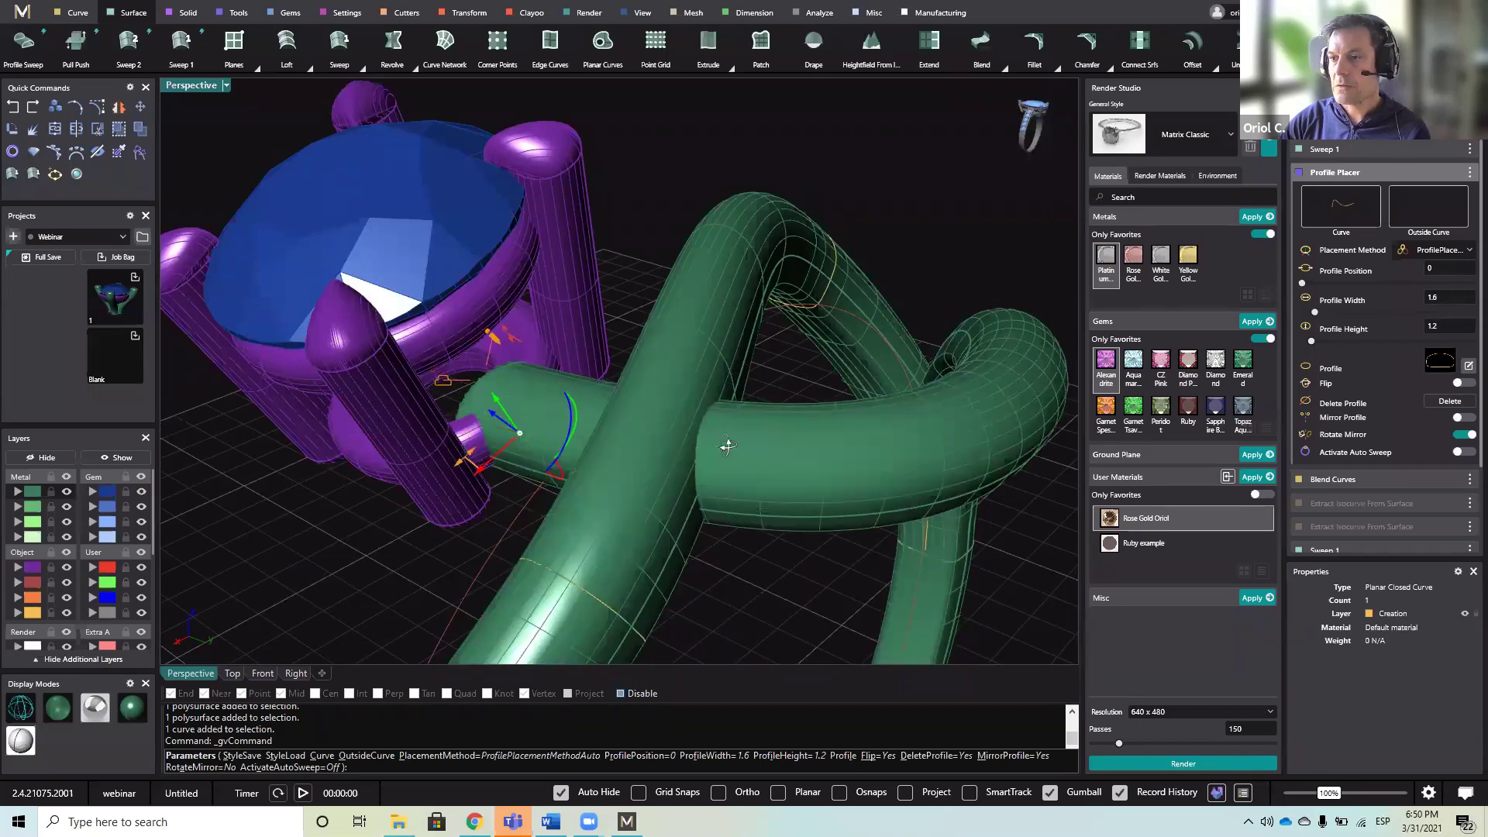
{"action": "right_click_drag", "start_coordinate": [728, 447], "coordinate": [679, 396]}
{"action": "right_click_drag", "start_coordinate": [801, 418], "coordinate": [931, 426]}
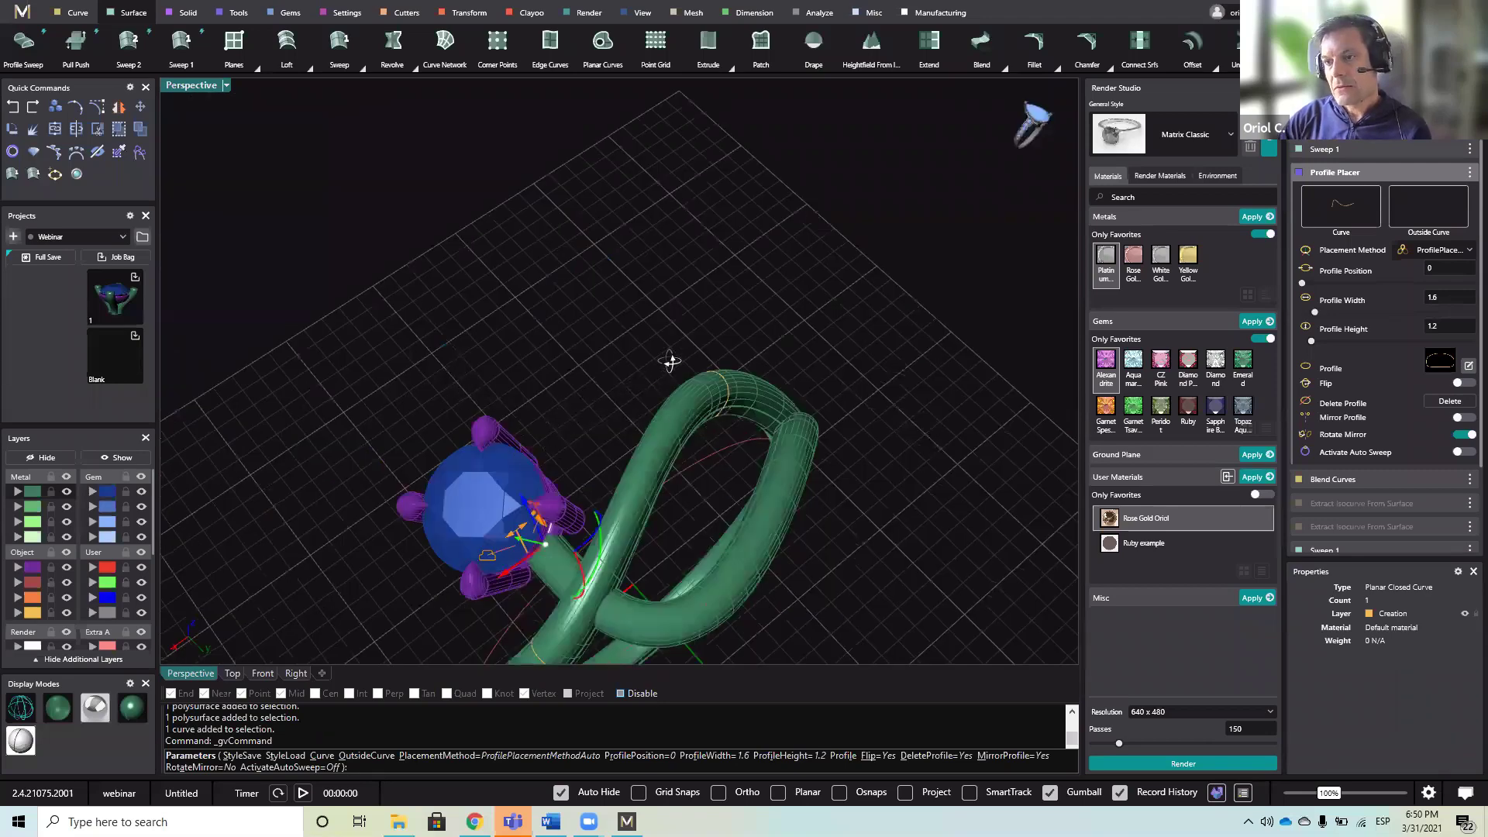
{"action": "right_click_drag", "start_coordinate": [645, 331], "coordinate": [613, 386]}
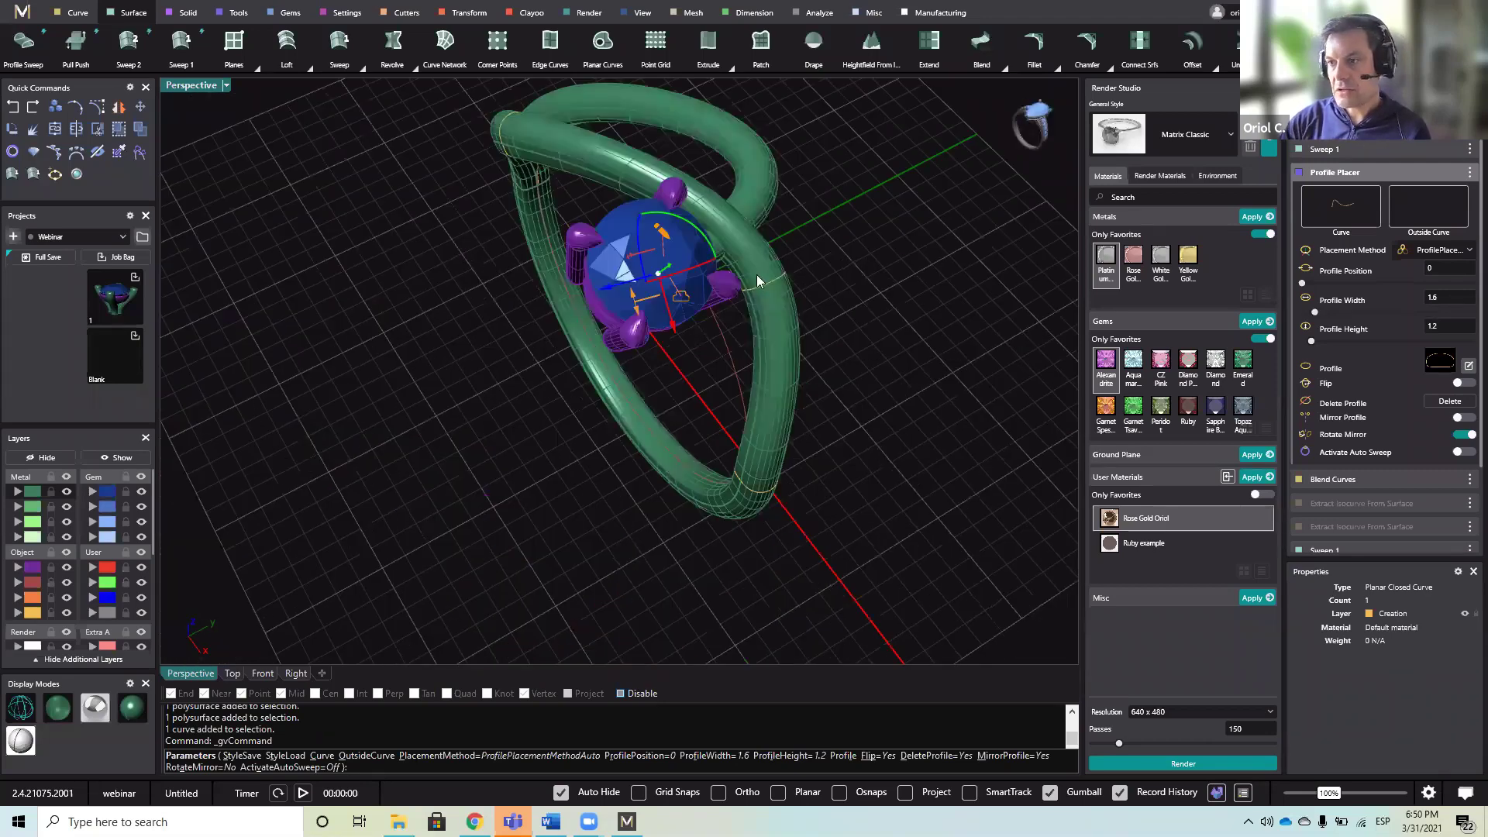
- Delete the swept connecting arm and the blend curve between the head and shank
{"action": "right_click_drag", "start_coordinate": [757, 274], "coordinate": [778, 260]}
{"action": "left_click", "coordinate": [779, 260]}
{"action": "key", "text": "Delete"}
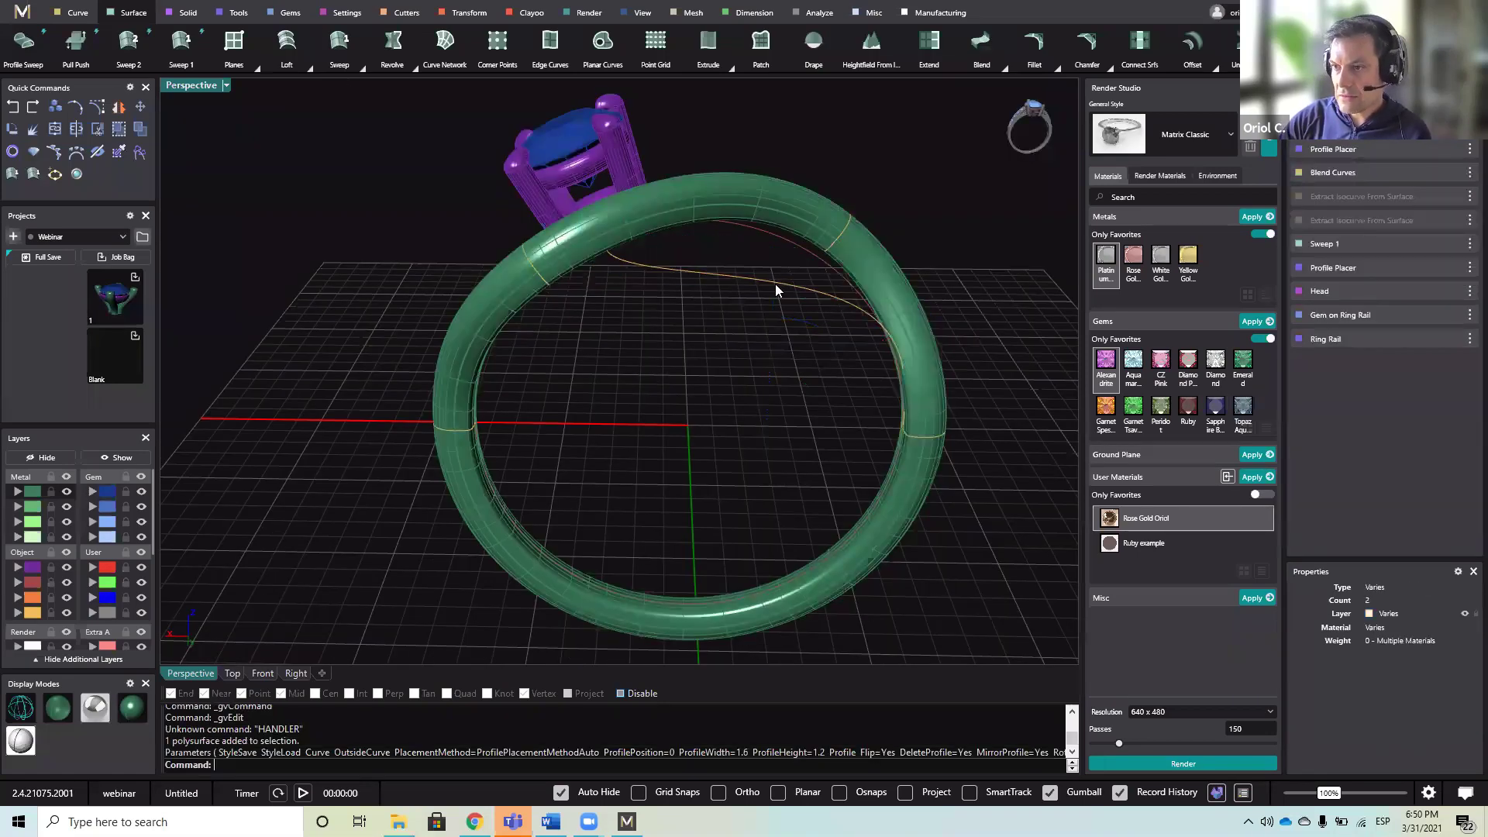
{"action": "left_click", "coordinate": [782, 286]}
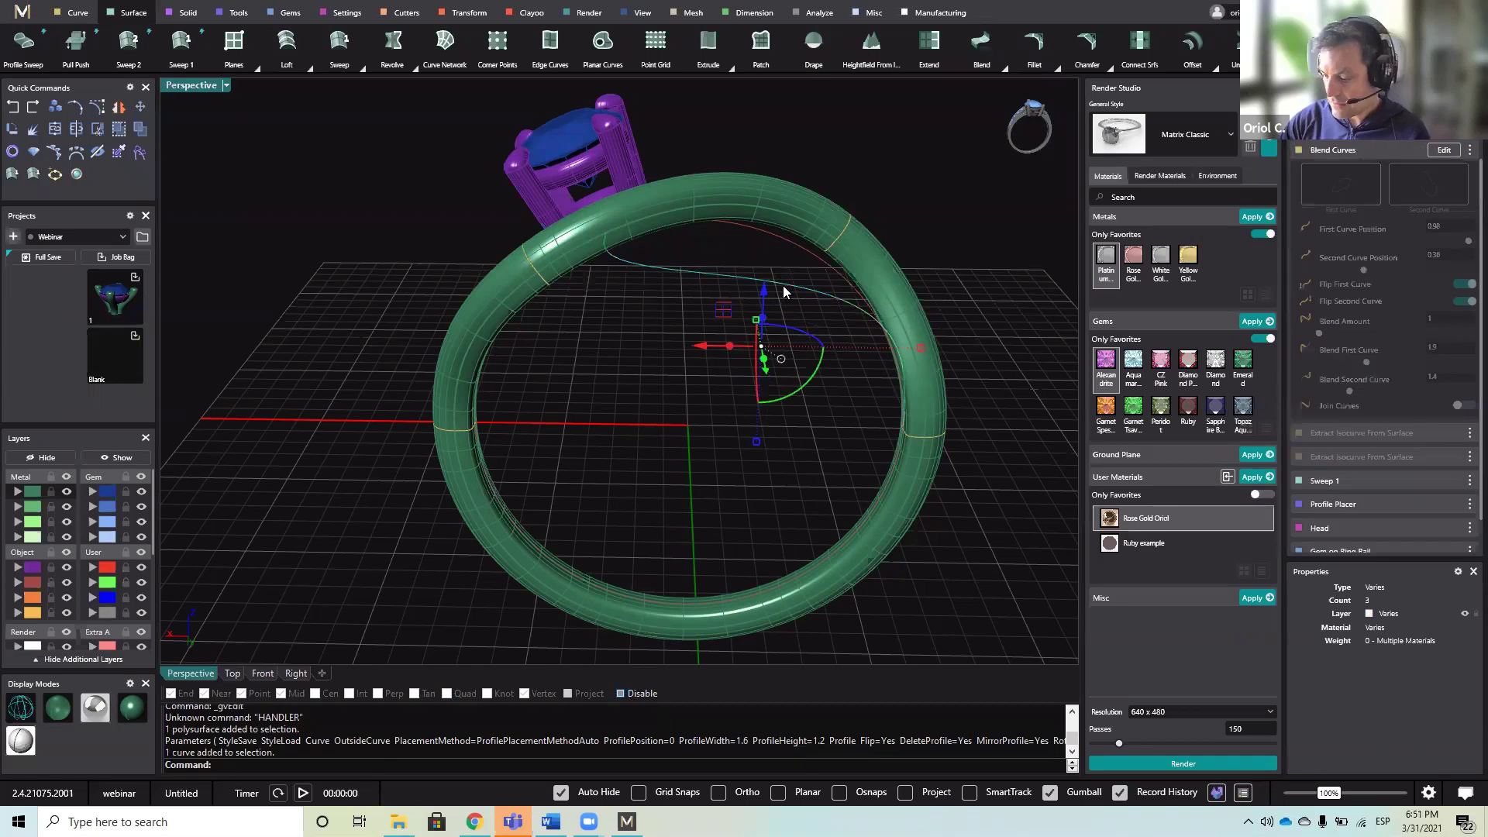
{"action": "key", "text": "Delete"}
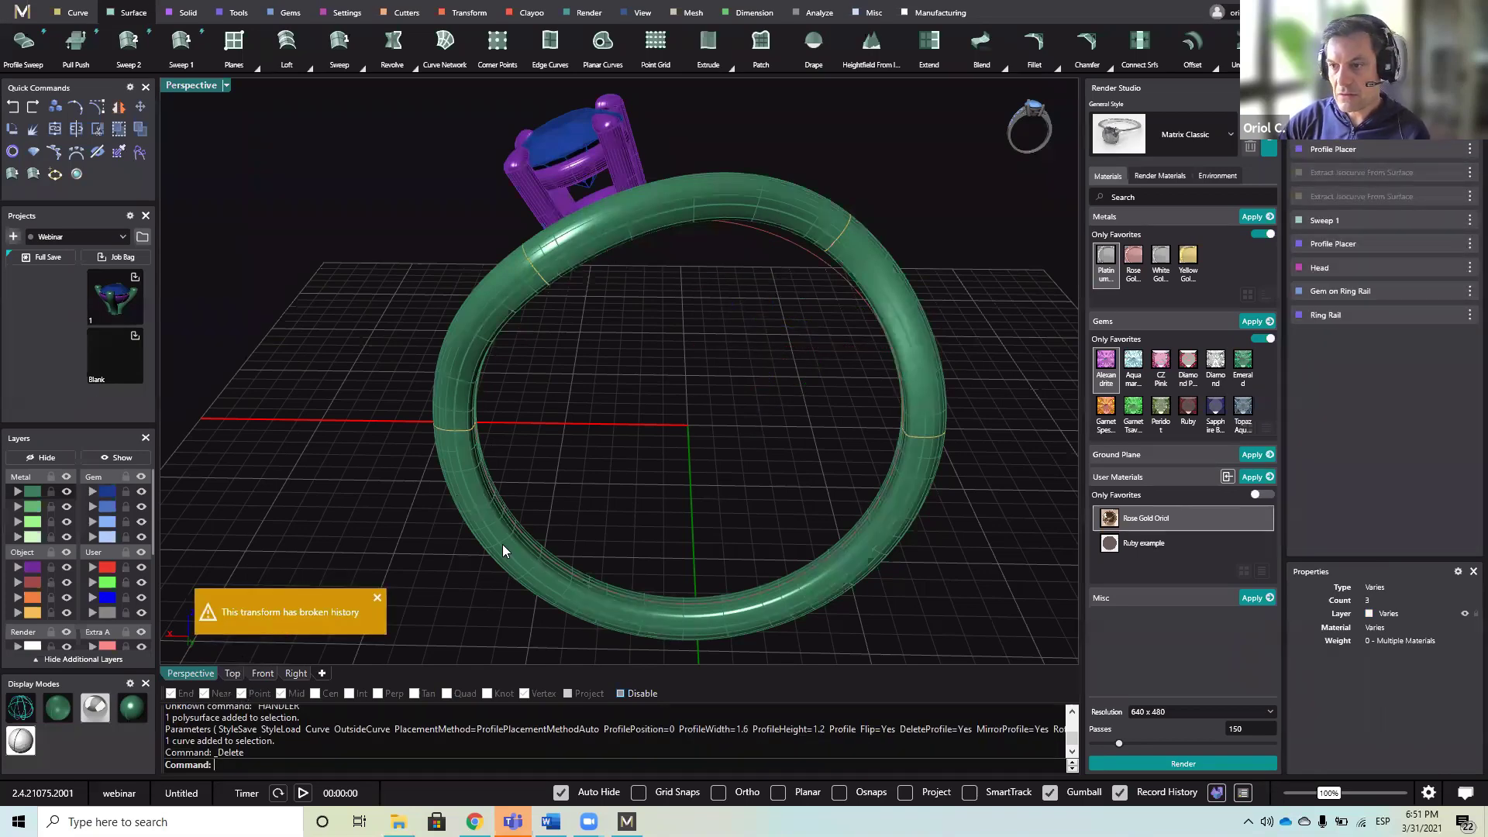
- Draw an open five-point arched Smart Curve in the Top view, from beyond the shank's far side over to the head
{"action": "key", "text": "ctrl+F1"}
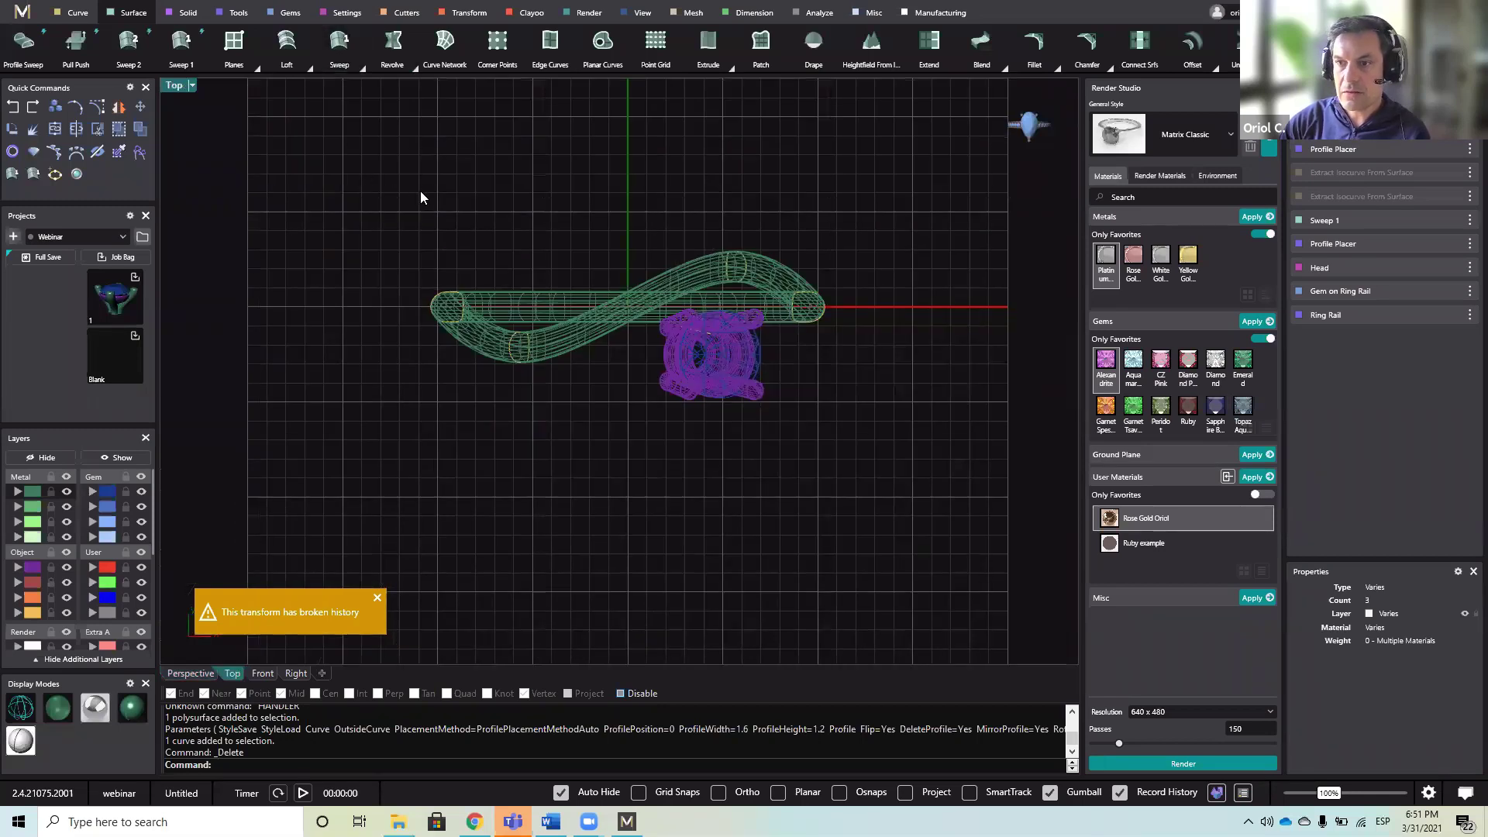
{"action": "left_click", "coordinate": [56, 12]}
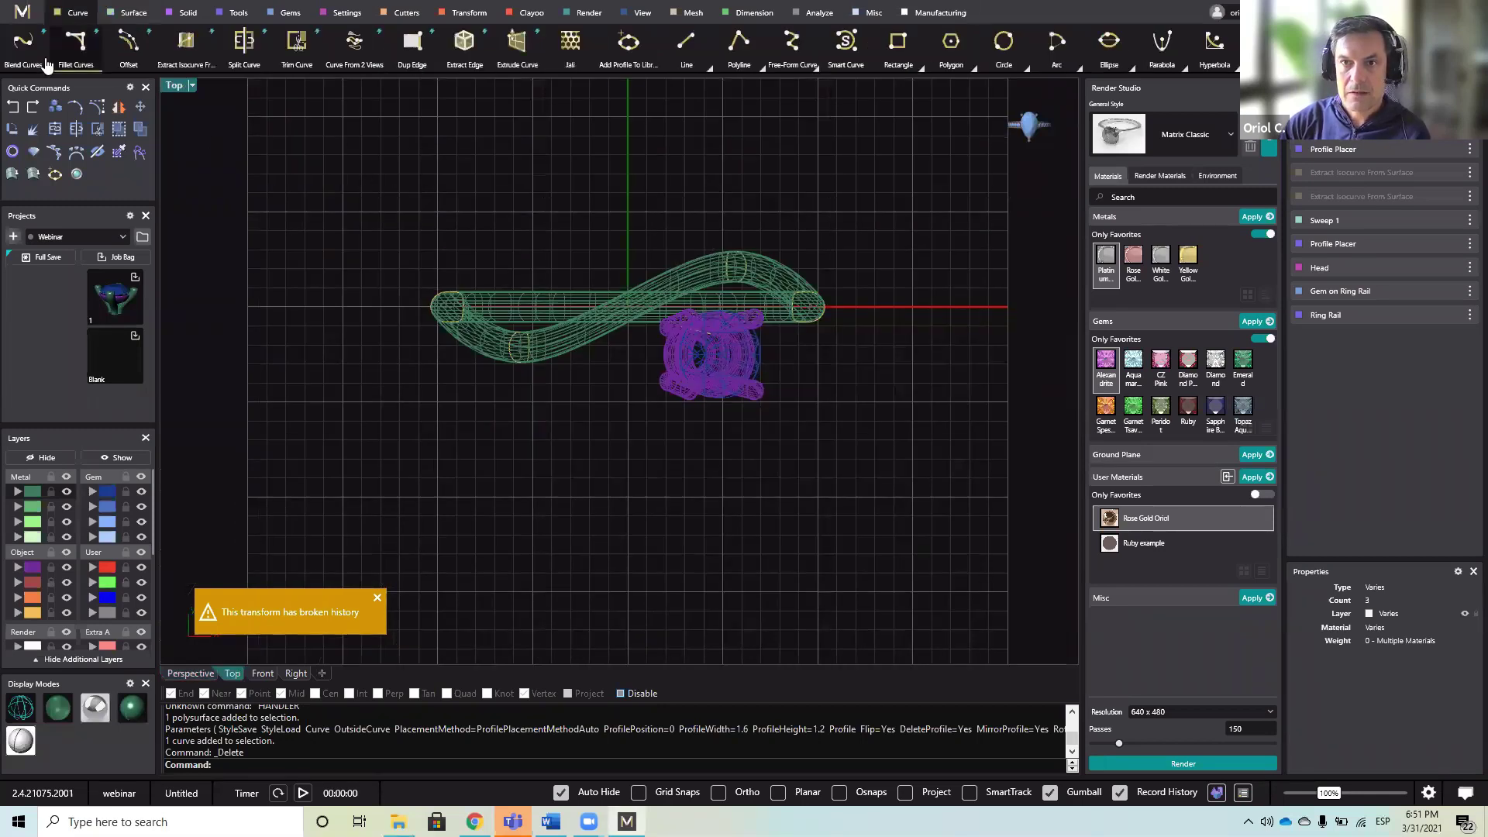
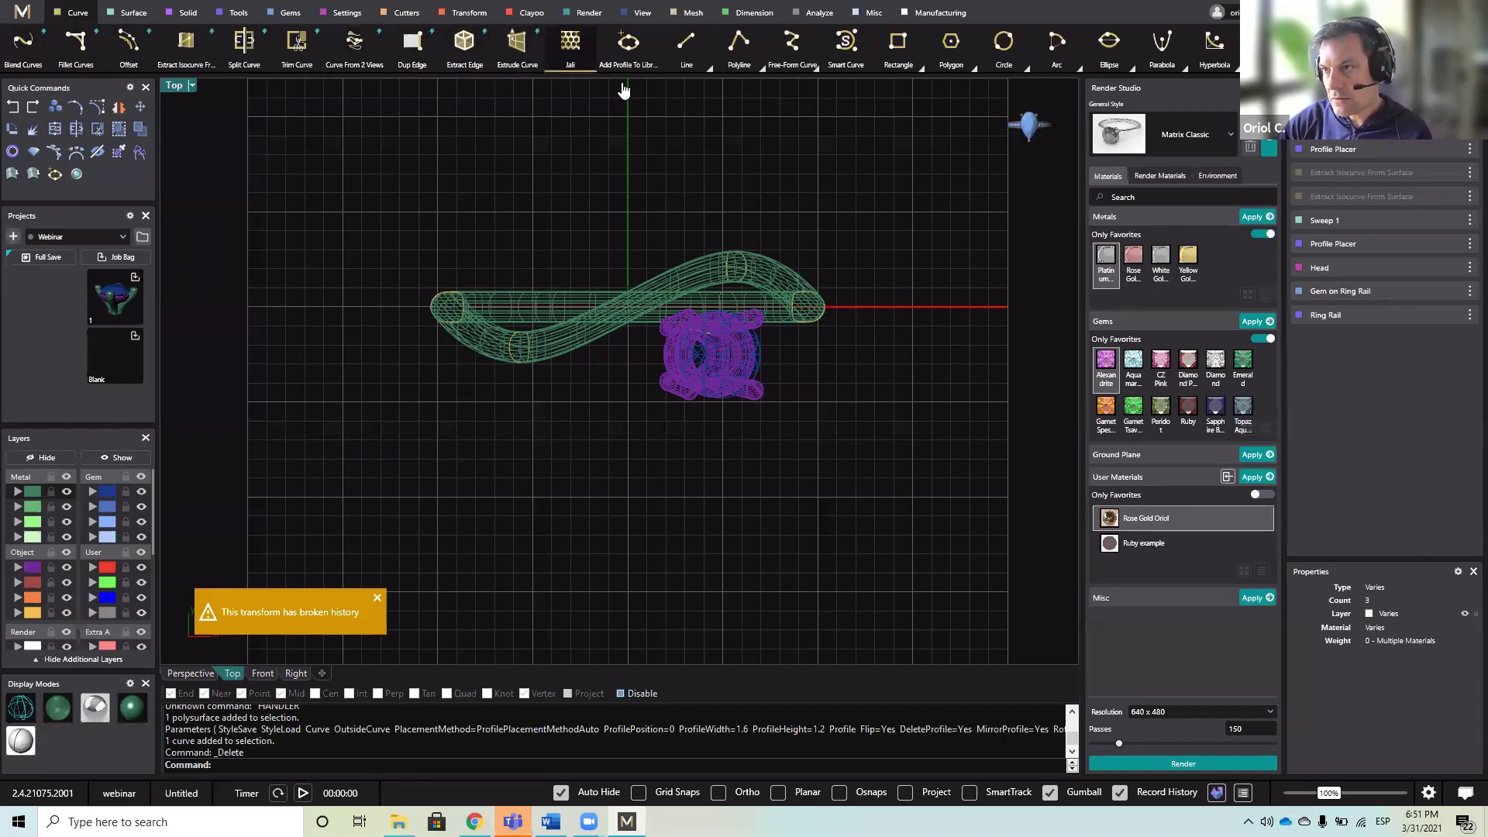
{"action": "left_click", "coordinate": [845, 45]}
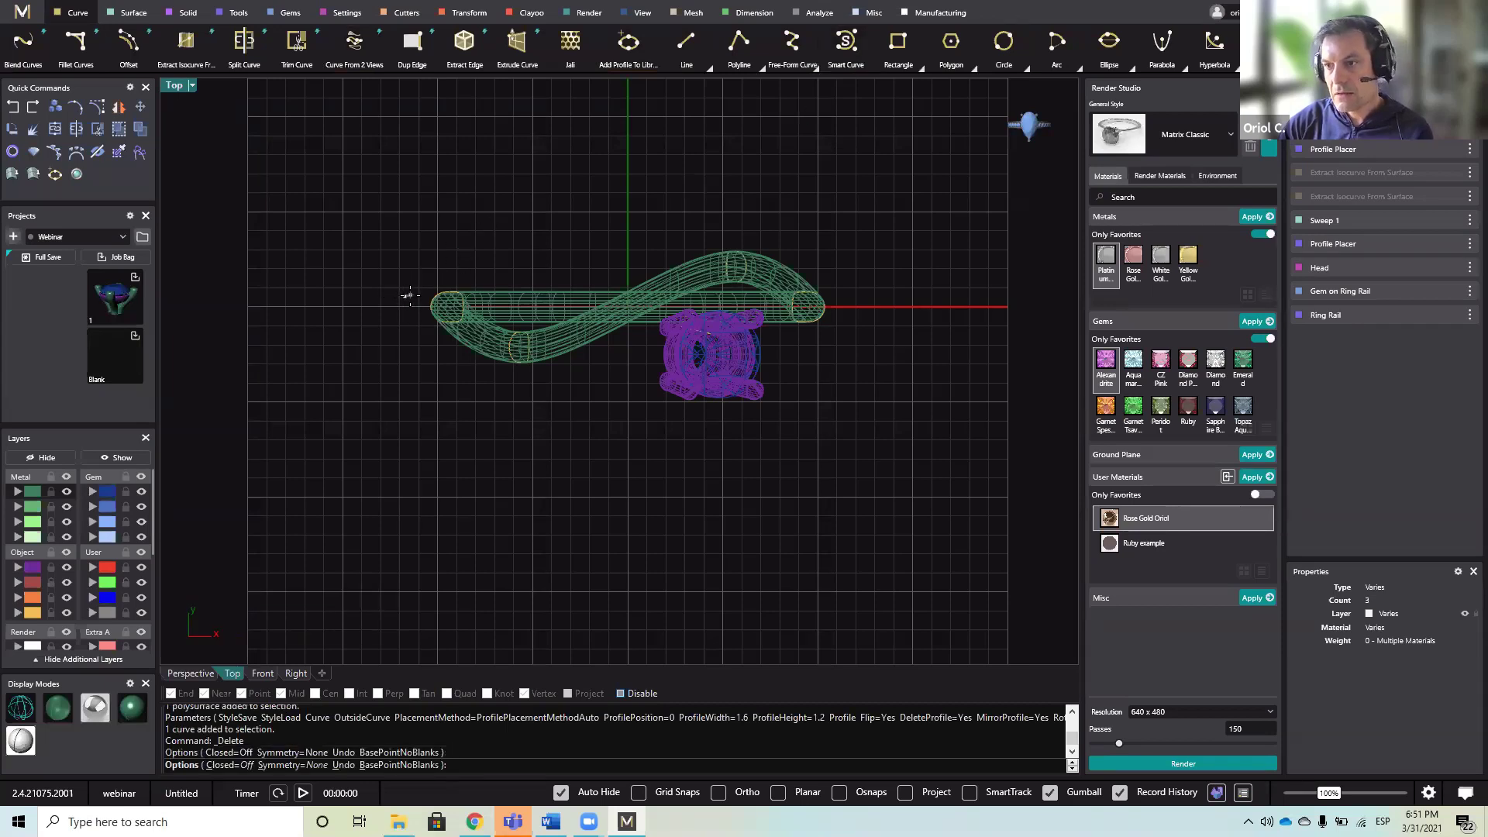
{"action": "left_click", "coordinate": [474, 265]}
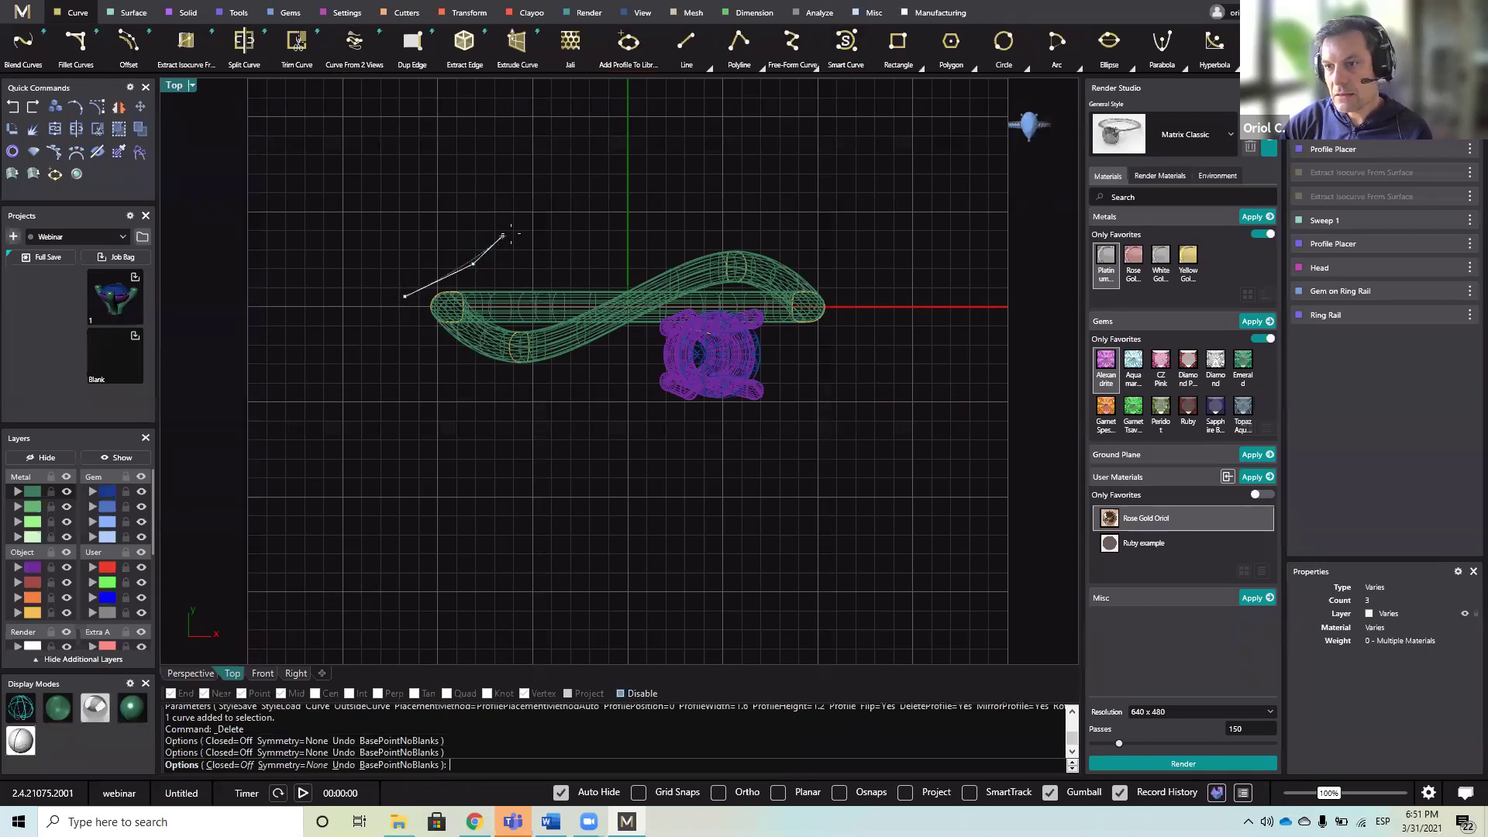
{"action": "left_click", "coordinate": [562, 215]}
{"action": "left_click", "coordinate": [693, 214]}
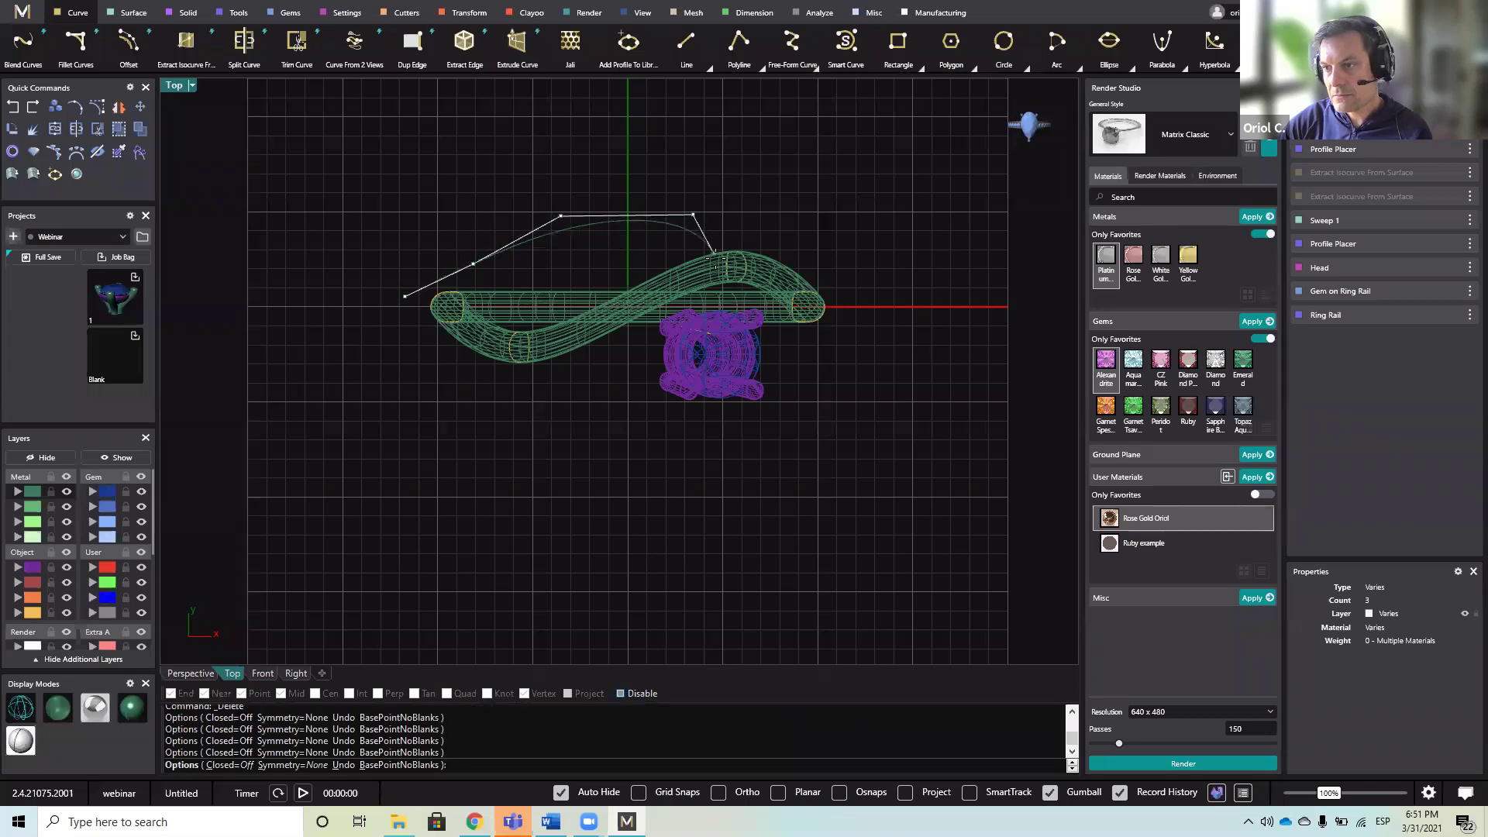
{"action": "left_click", "coordinate": [708, 310]}
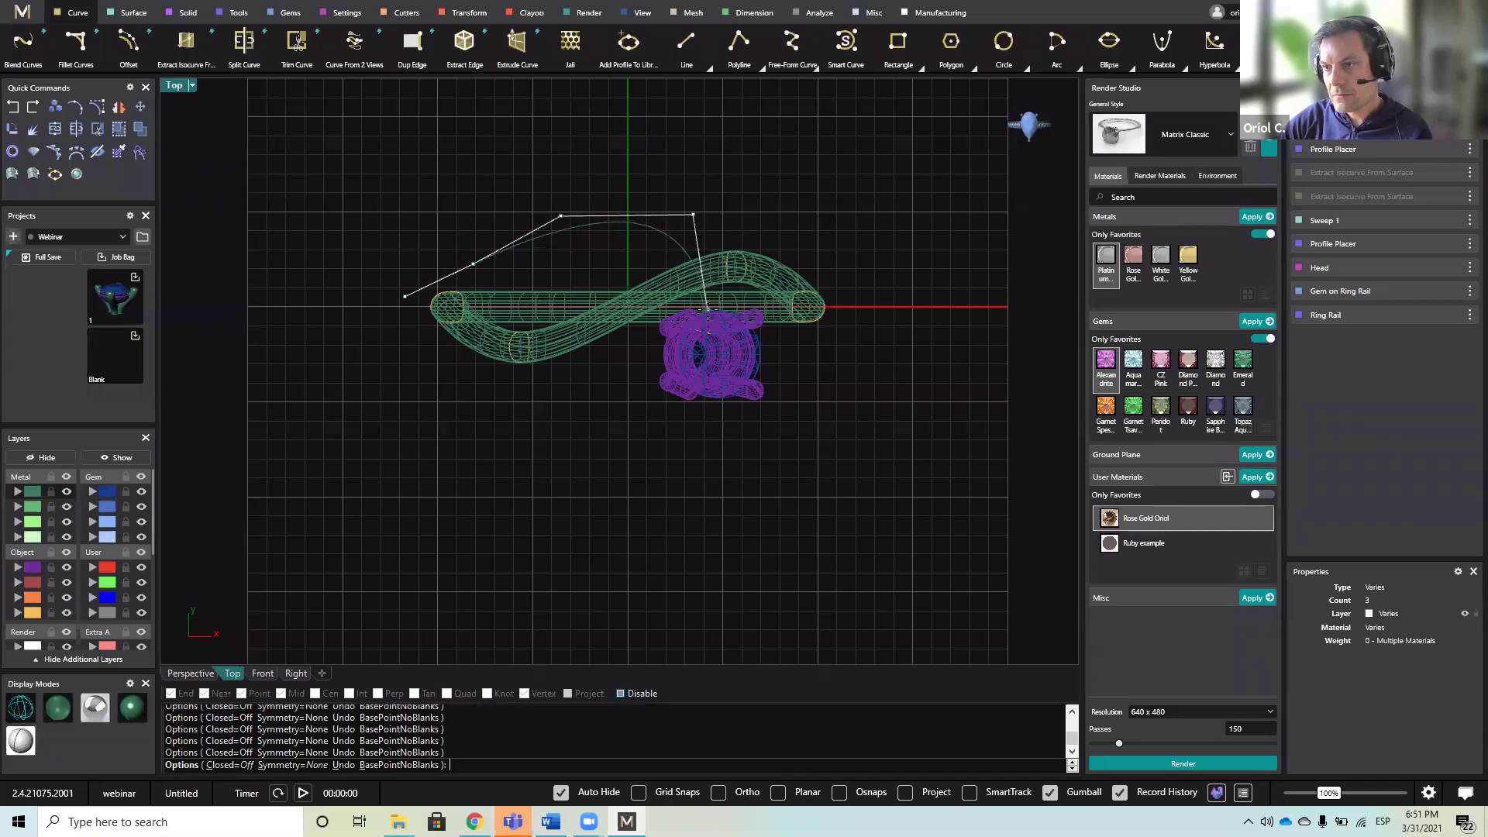
{"action": "right_click", "coordinate": [707, 310]}
- Create a Curve From 2 Views by combining the ring rail with the arched curve drawn in the Top view
{"action": "right_click_drag", "start_coordinate": [557, 305], "coordinate": [580, 276]}
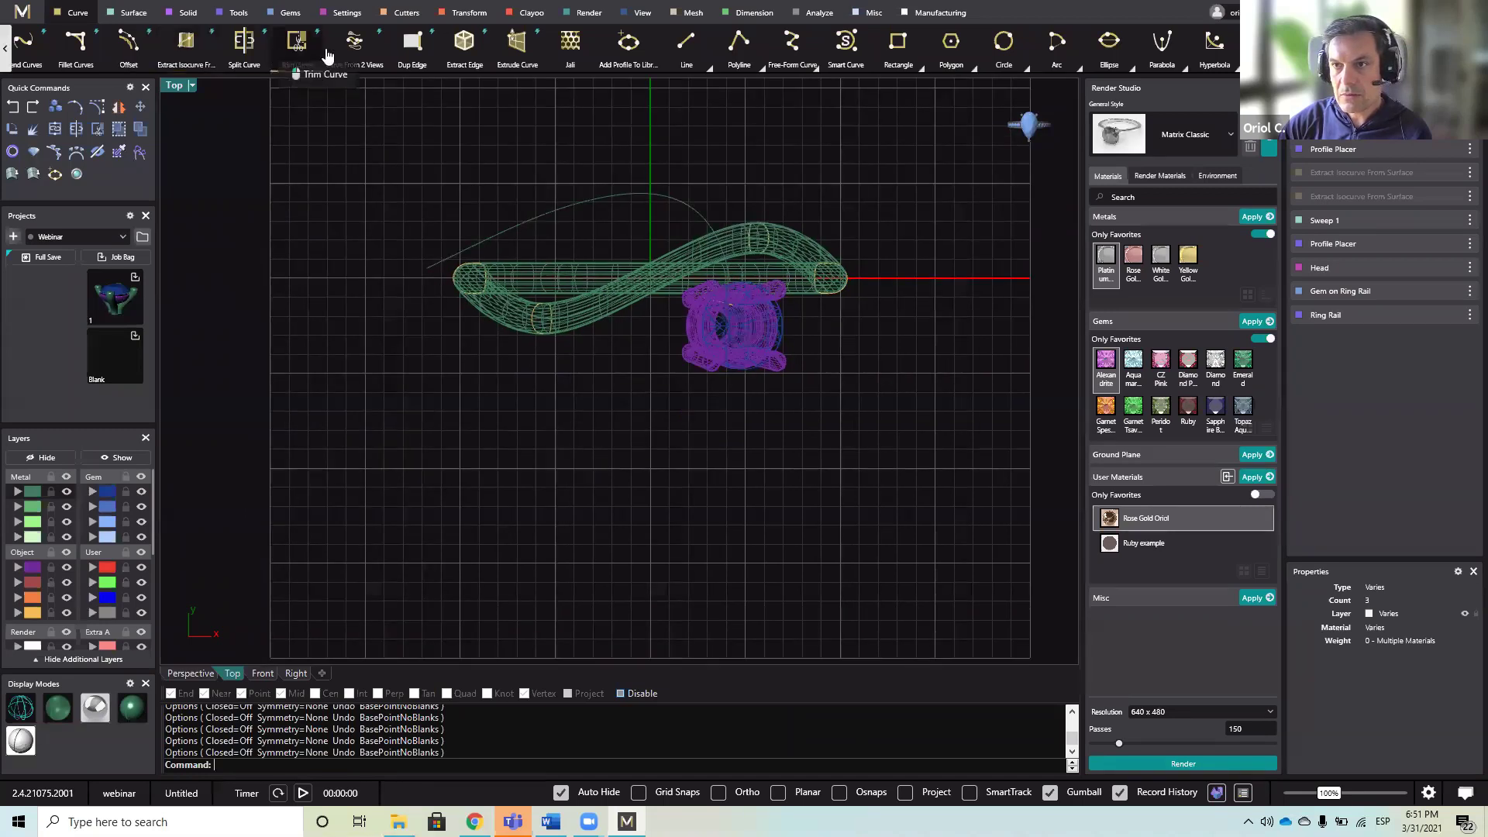
{"action": "left_click", "coordinate": [363, 68]}
{"action": "left_click", "coordinate": [555, 278]}
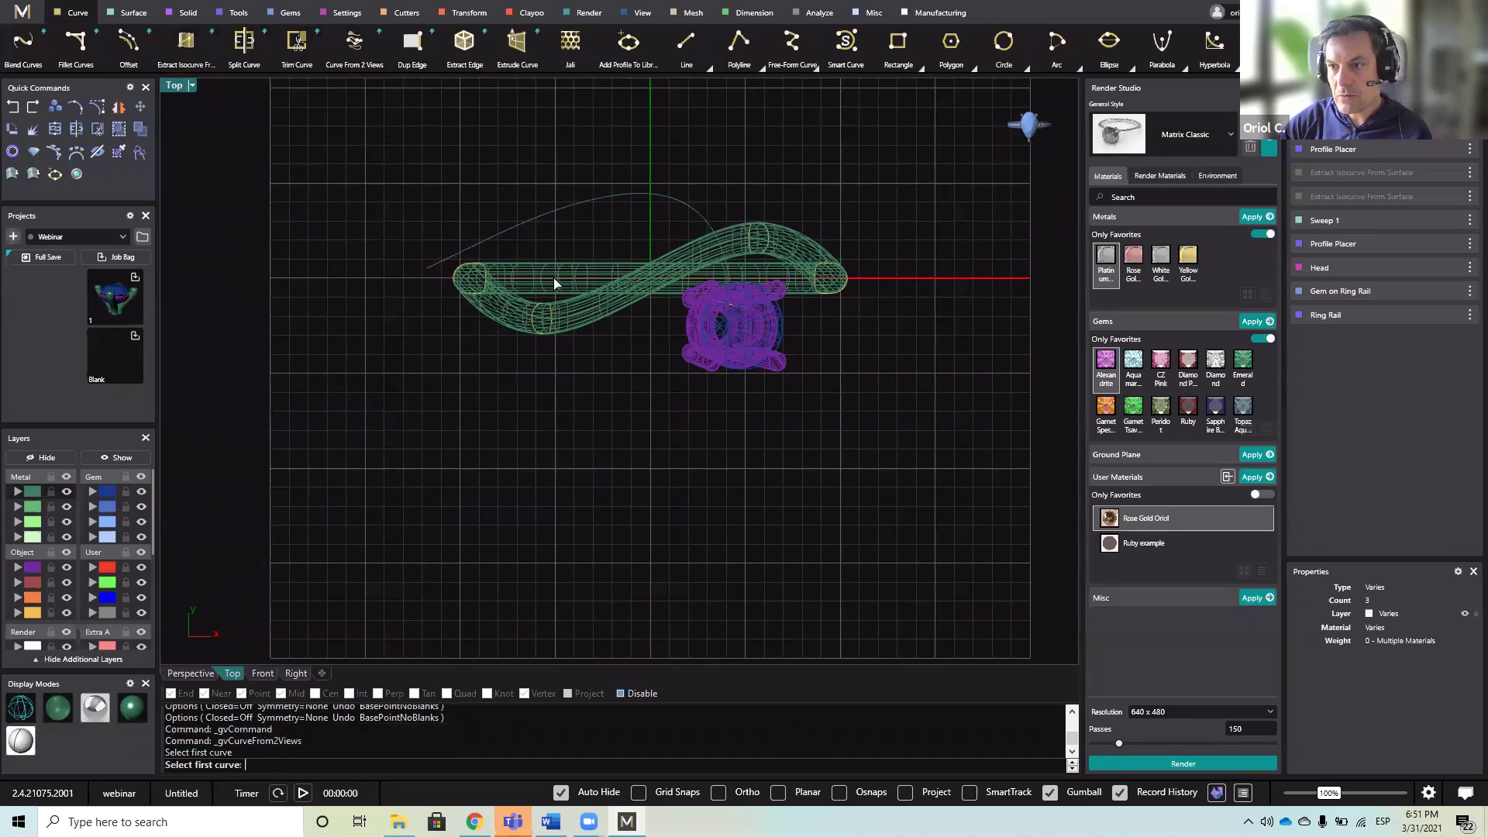
{"action": "left_click", "coordinate": [559, 210]}
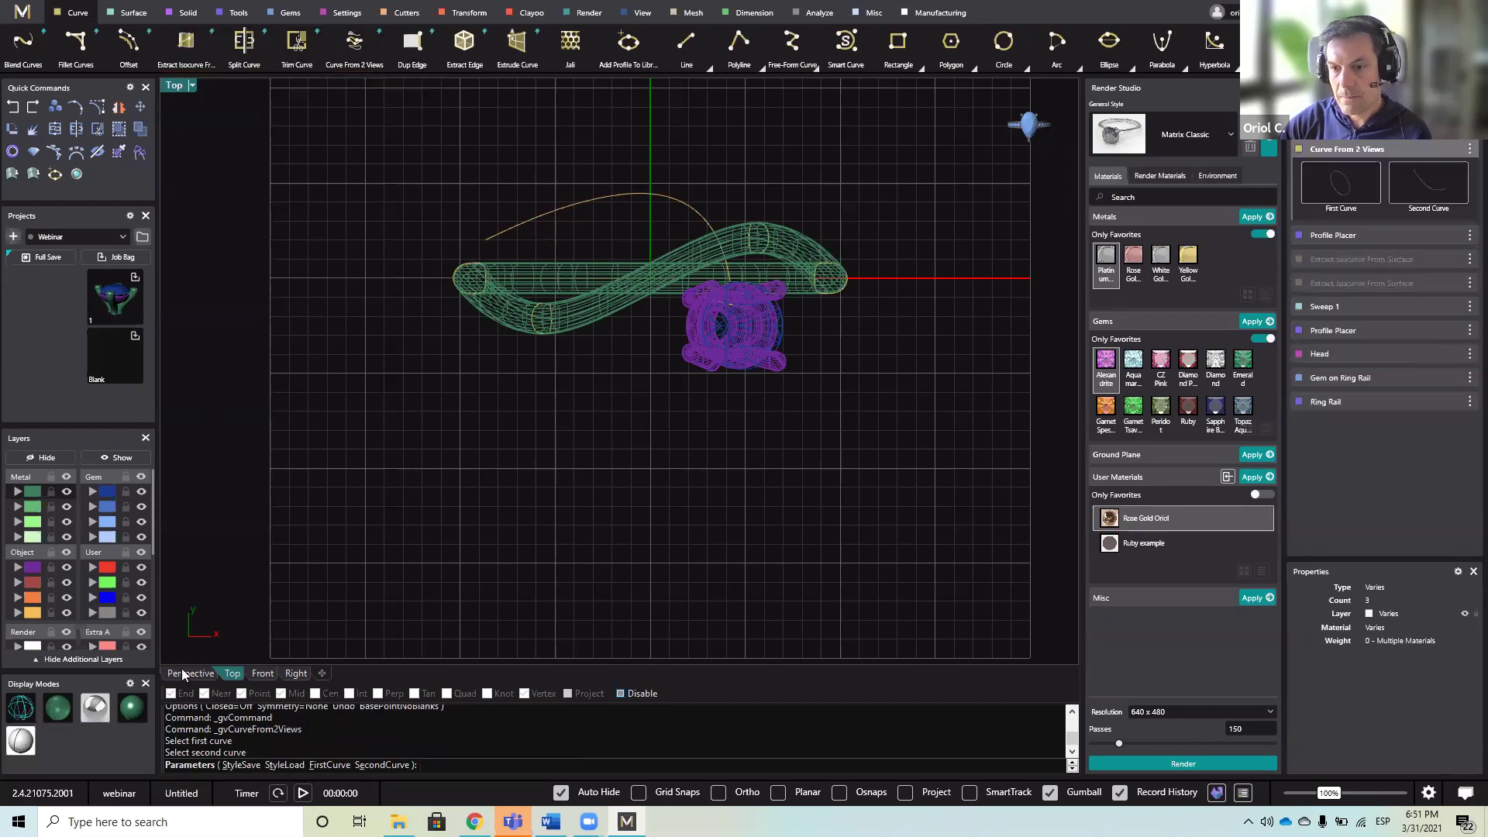
{"action": "key", "text": "ctrl+F4"}
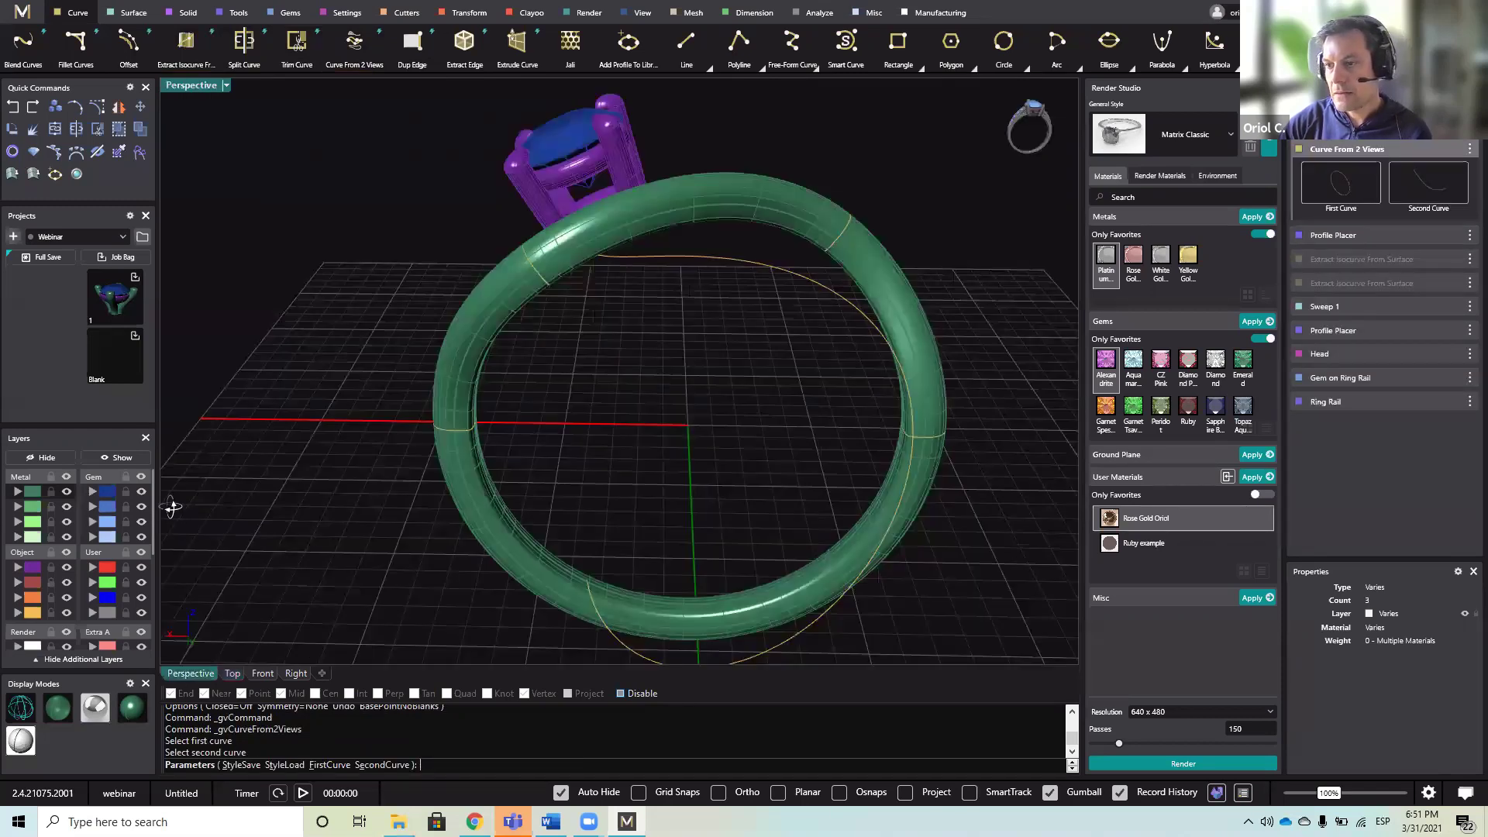
- Reshape the drawn Top-view curve by moving one of its control points so the linked combined curve follows
{"action": "right_click_drag", "start_coordinate": [364, 516], "coordinate": [431, 522]}
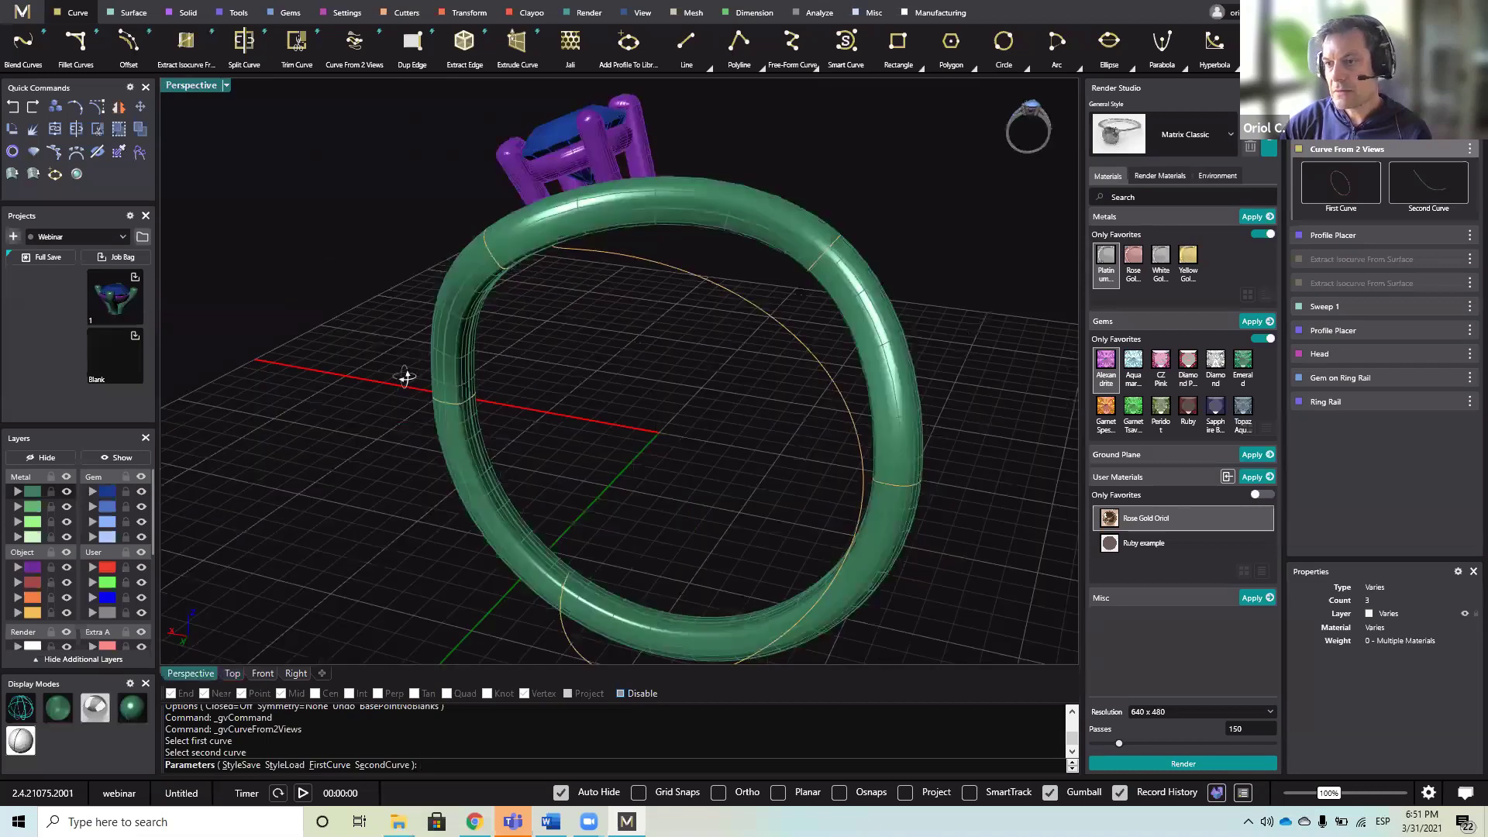
{"action": "right_click_drag", "start_coordinate": [547, 395], "coordinate": [681, 465]}
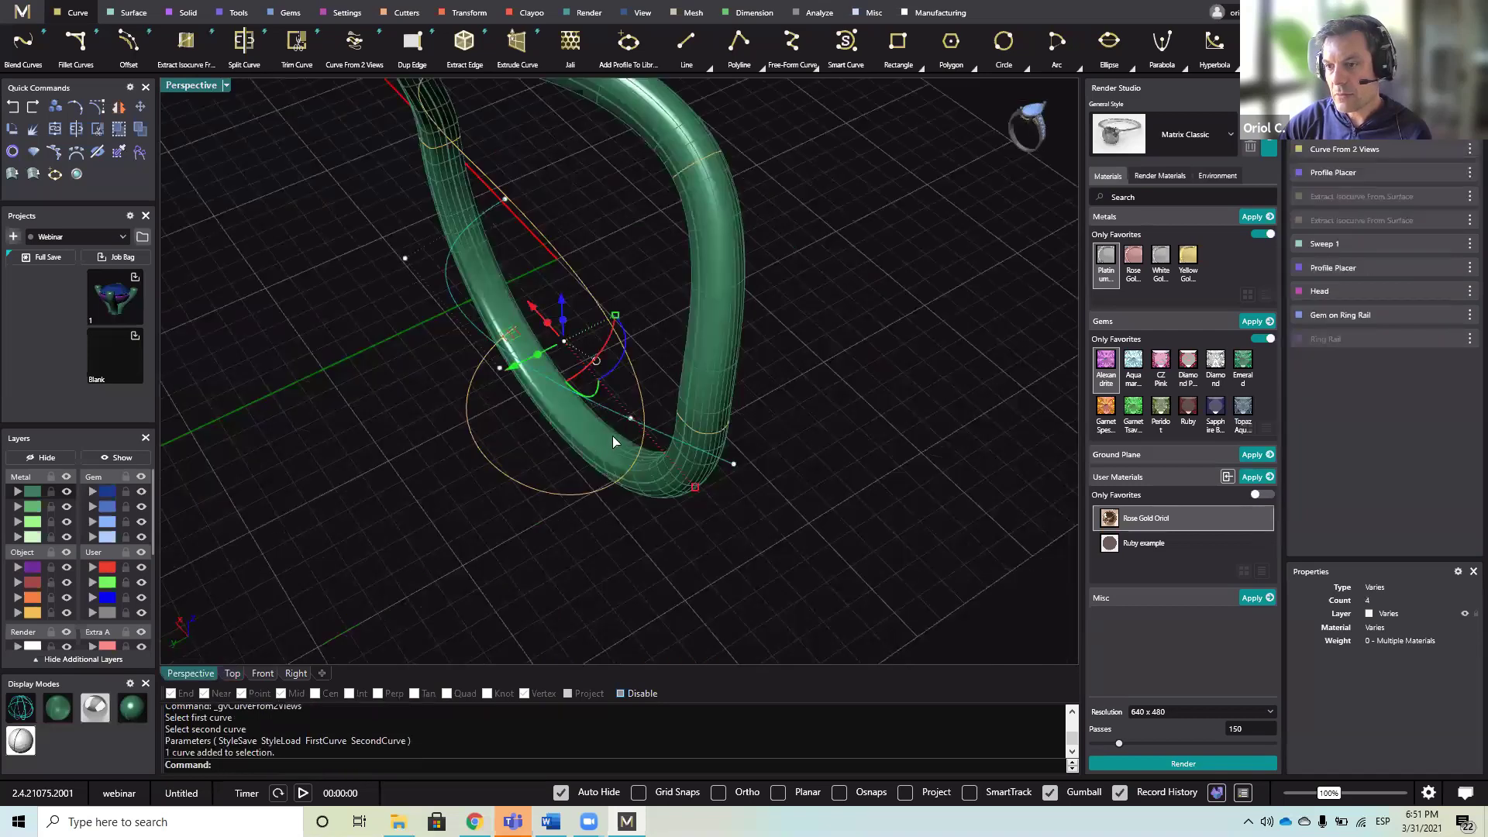
{"action": "left_click_drag", "start_coordinate": [631, 419], "coordinate": [628, 377]}
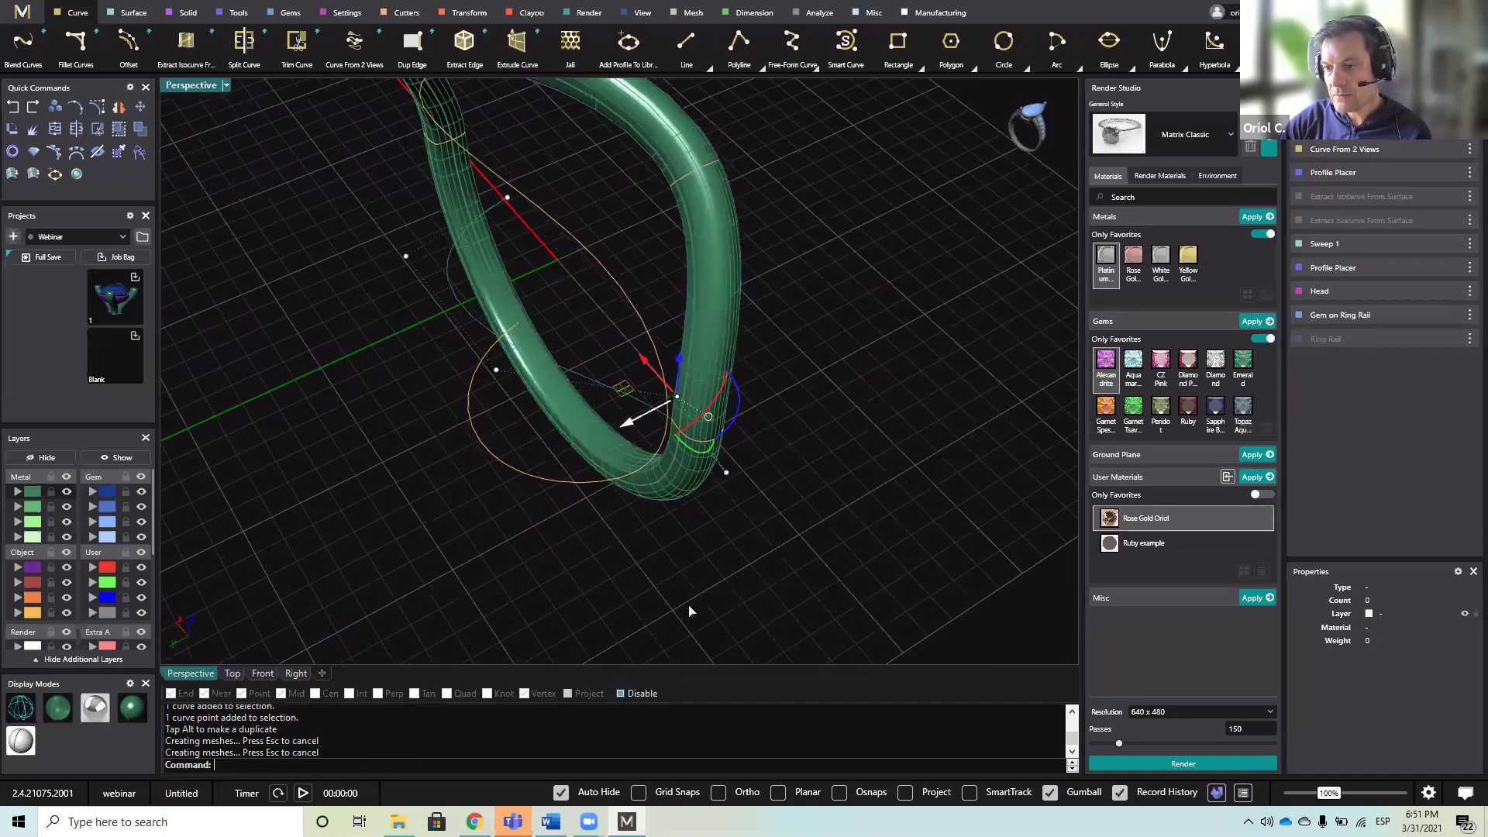
- Reshape the drawn Top-view curve further by pulling its end control point outward beyond the shank's side
{"action": "right_click_drag", "start_coordinate": [689, 604], "coordinate": [699, 601]}
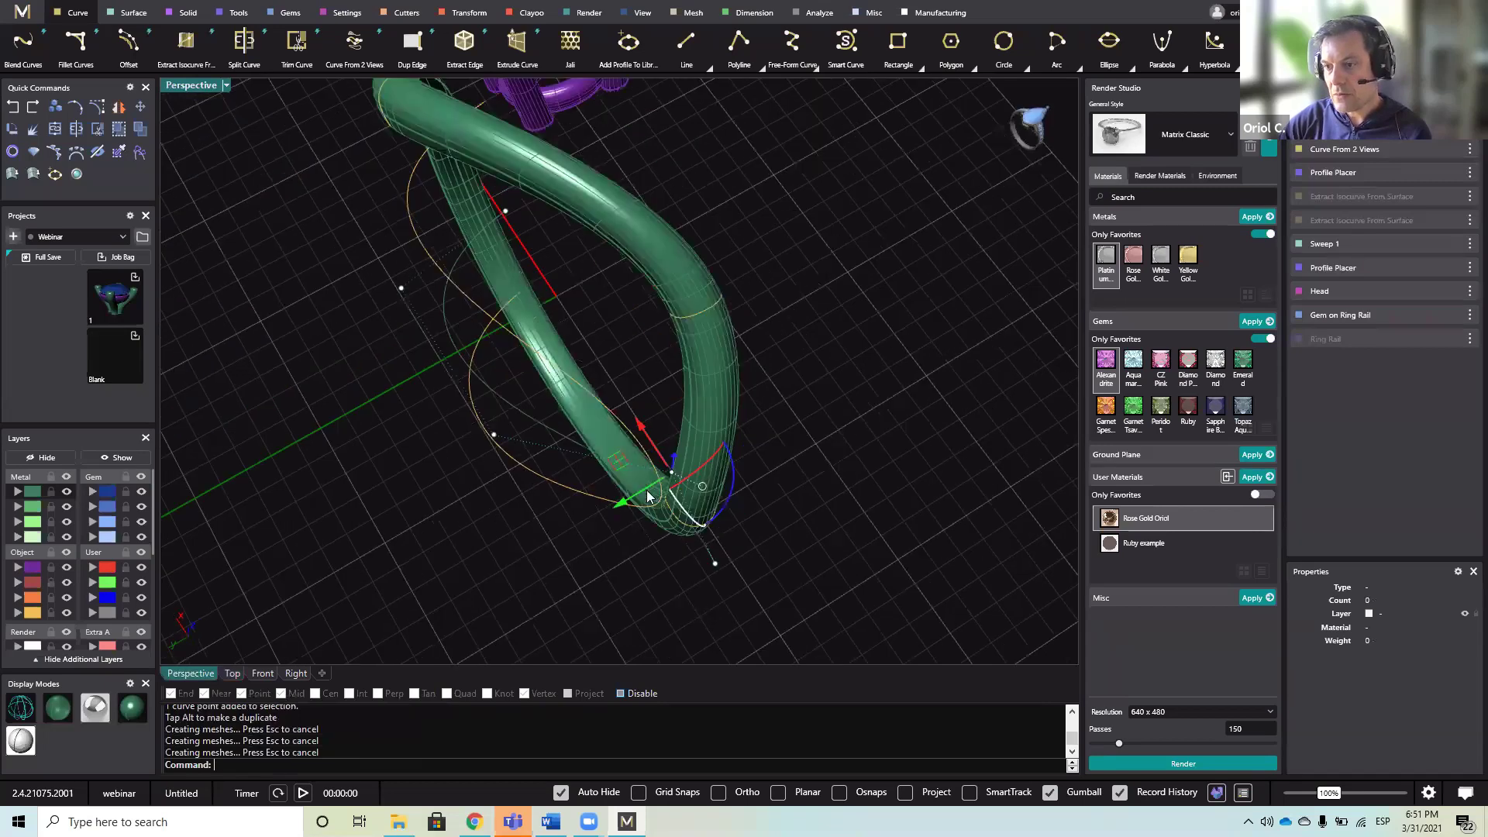
{"action": "scroll", "coordinate": [655, 502], "scroll_direction": "up", "scroll_amount": 2}
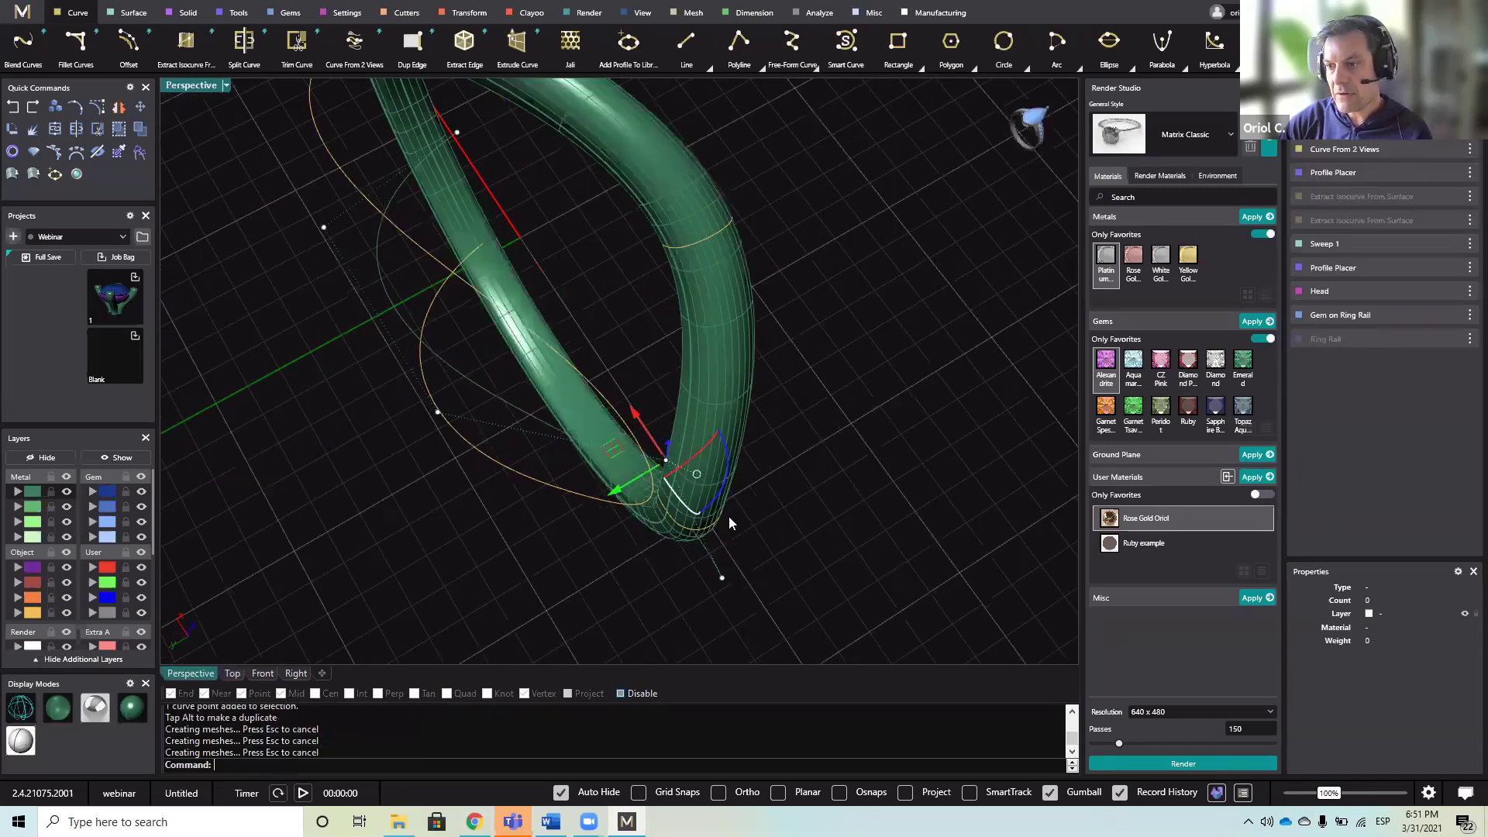
{"action": "left_click", "coordinate": [721, 577]}
{"action": "left_click_drag", "start_coordinate": [669, 609], "coordinate": [696, 595]}
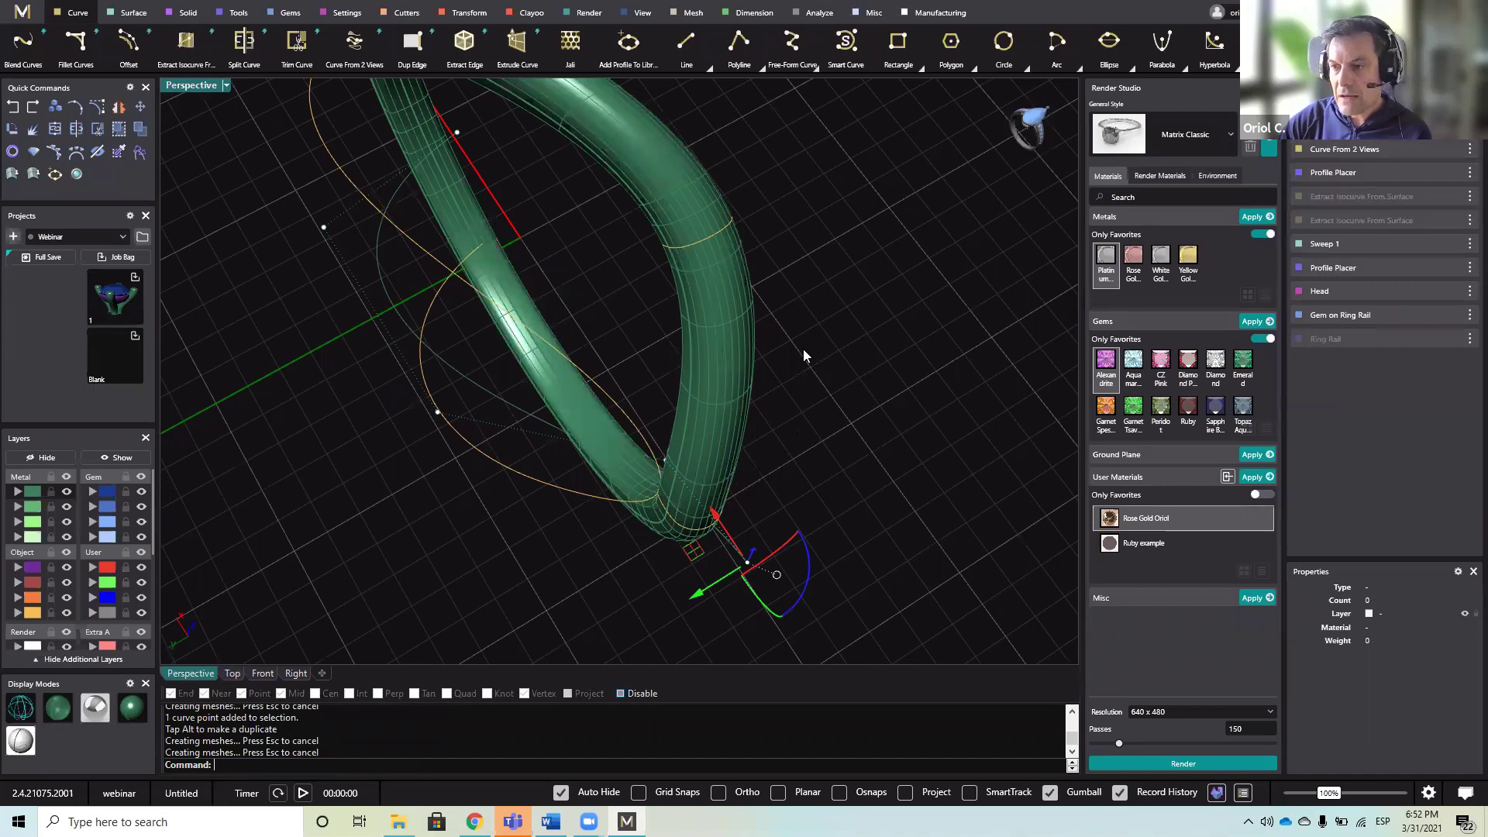
{"action": "right_click_drag", "start_coordinate": [809, 358], "coordinate": [821, 356]}
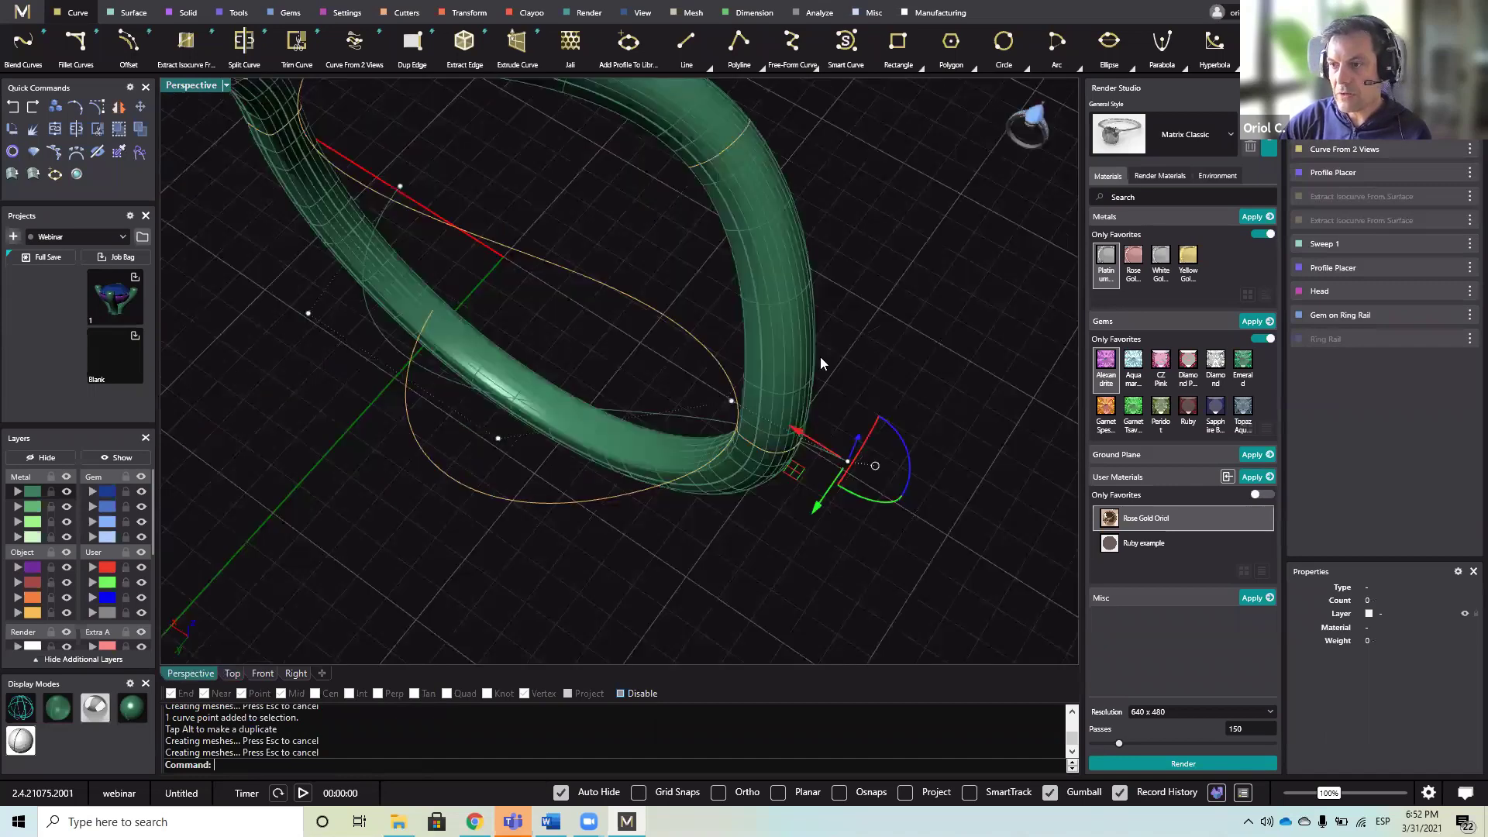
{"action": "right_click_drag", "start_coordinate": [721, 500], "coordinate": [690, 481]}
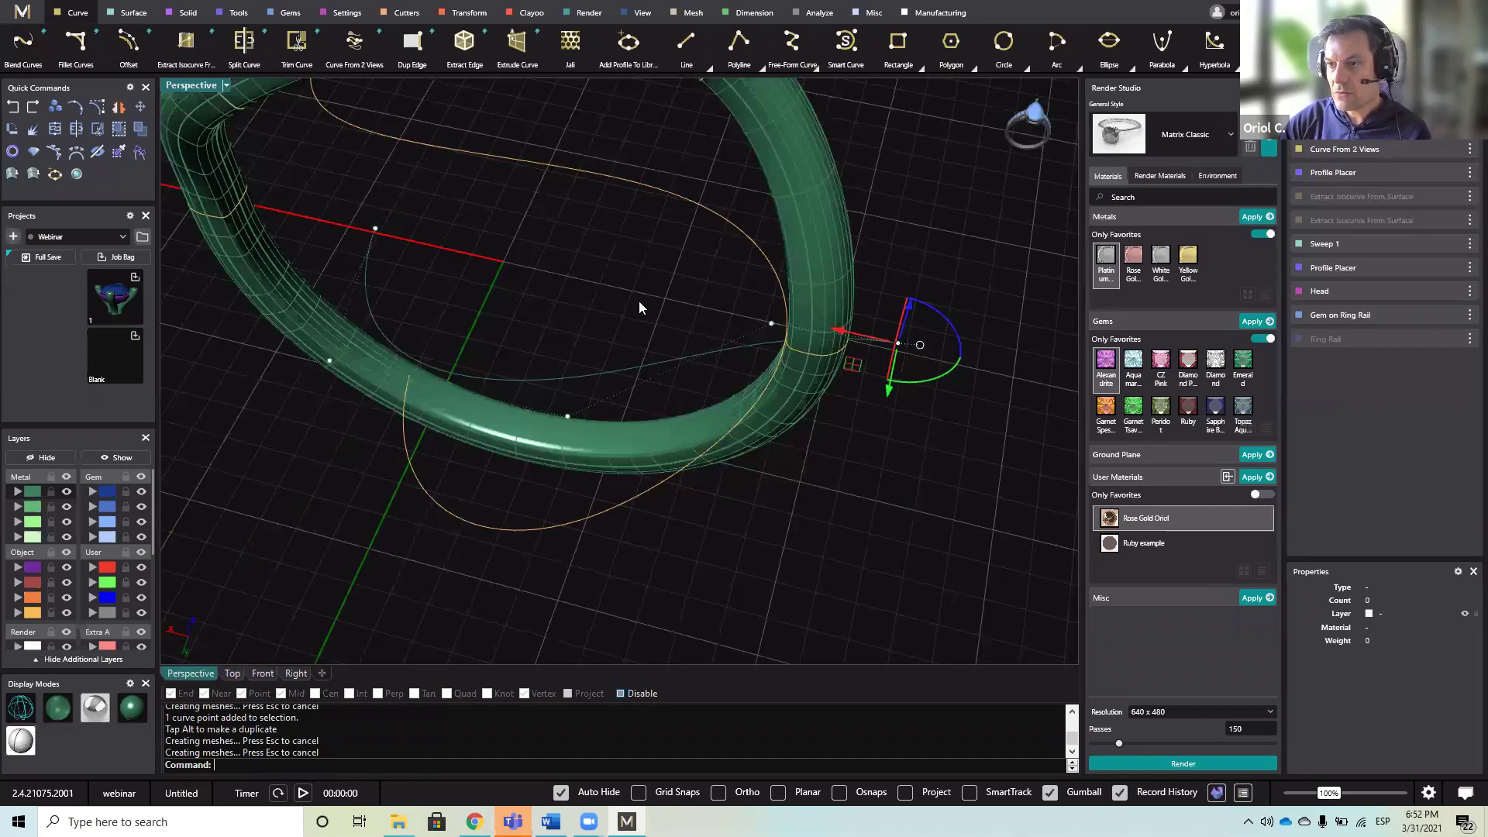
{"action": "right_click_drag", "start_coordinate": [634, 298], "coordinate": [575, 249]}
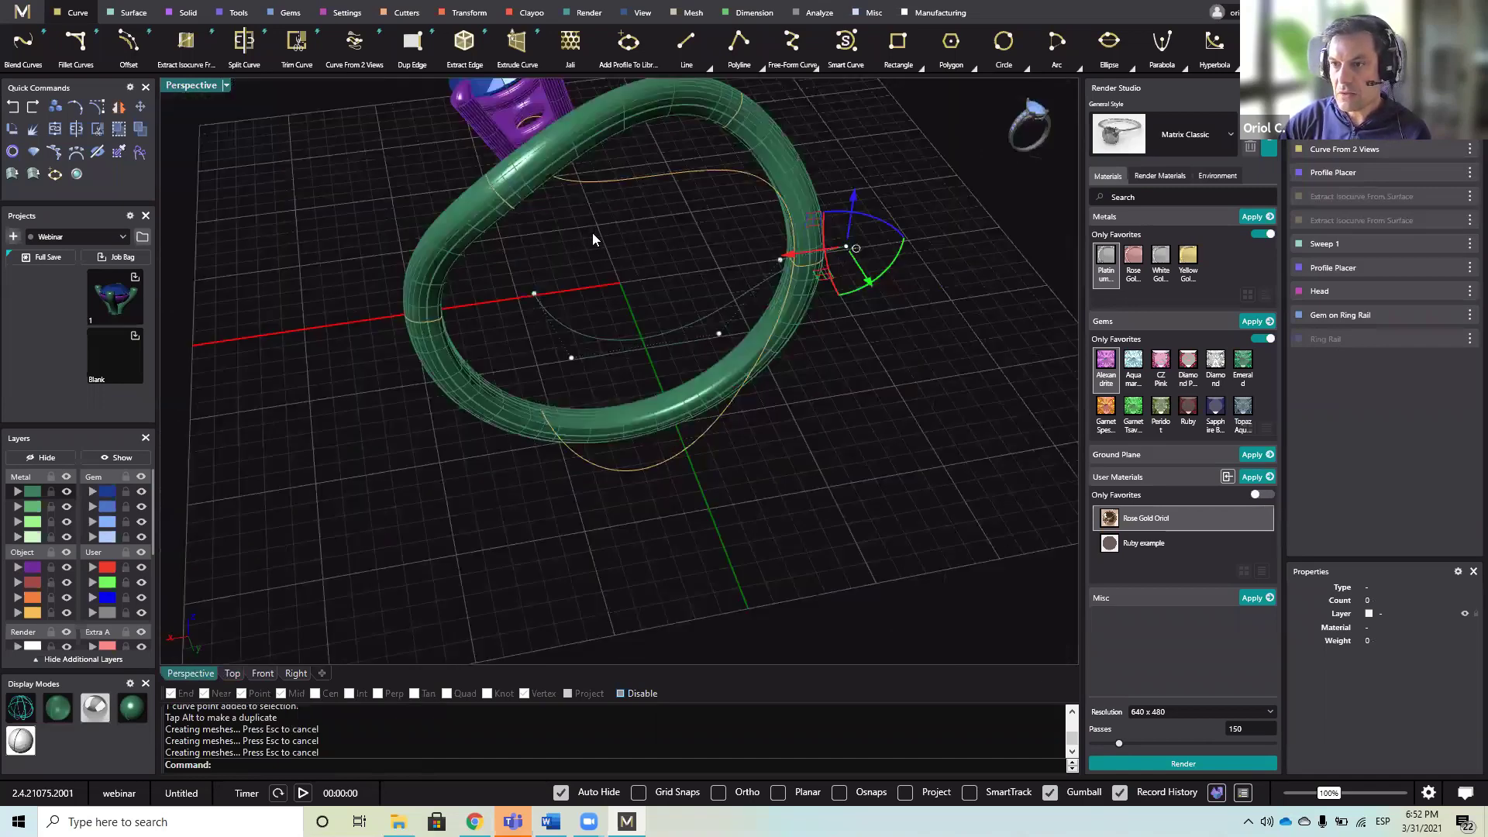
{"action": "right_click_drag", "start_coordinate": [593, 233], "coordinate": [595, 233]}
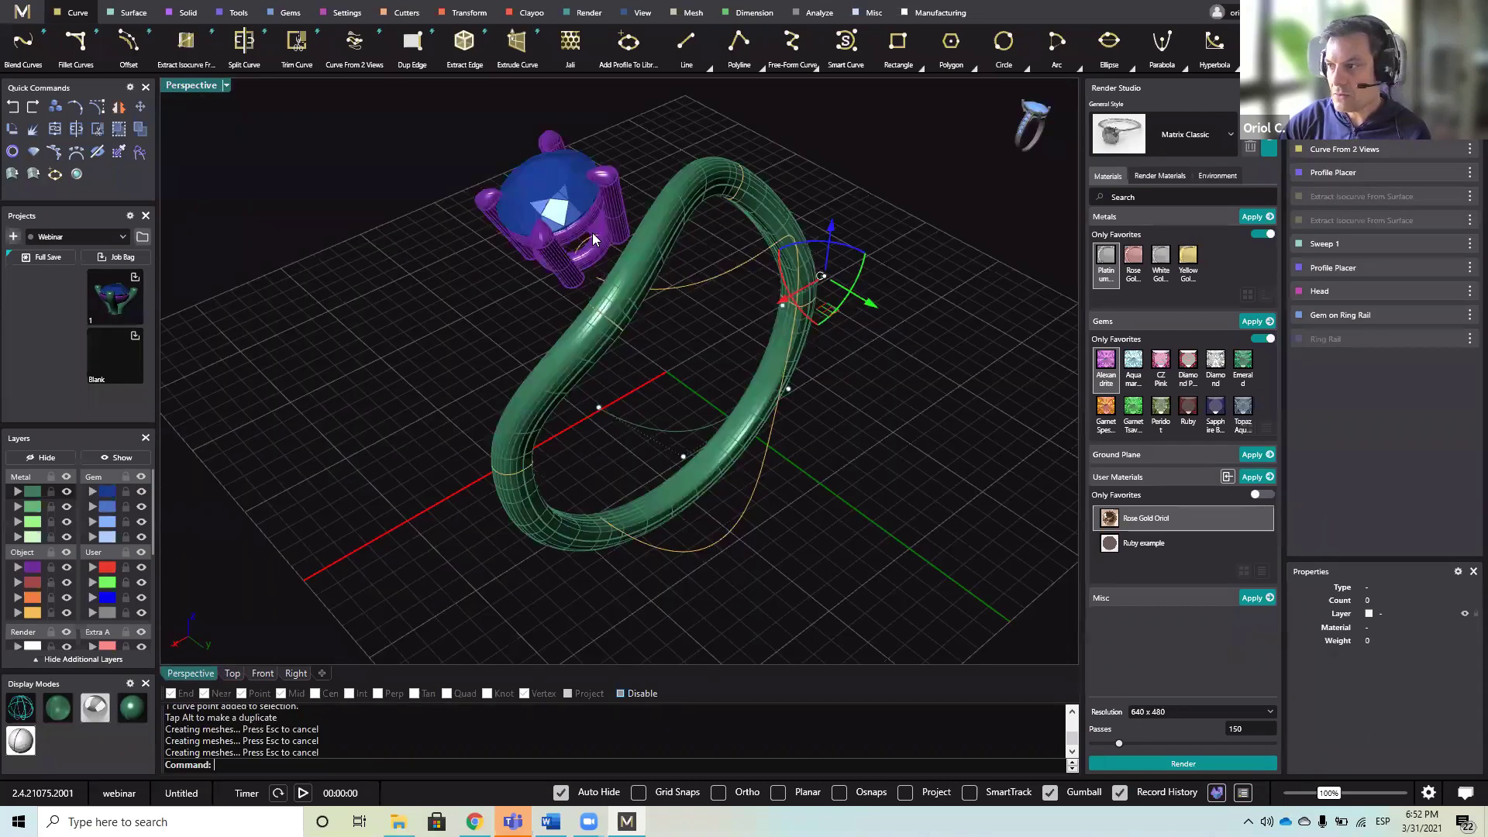
- Open the old Profile Placer for editing and delete its leftover profile curves
{"action": "left_click", "coordinate": [1444, 173]}
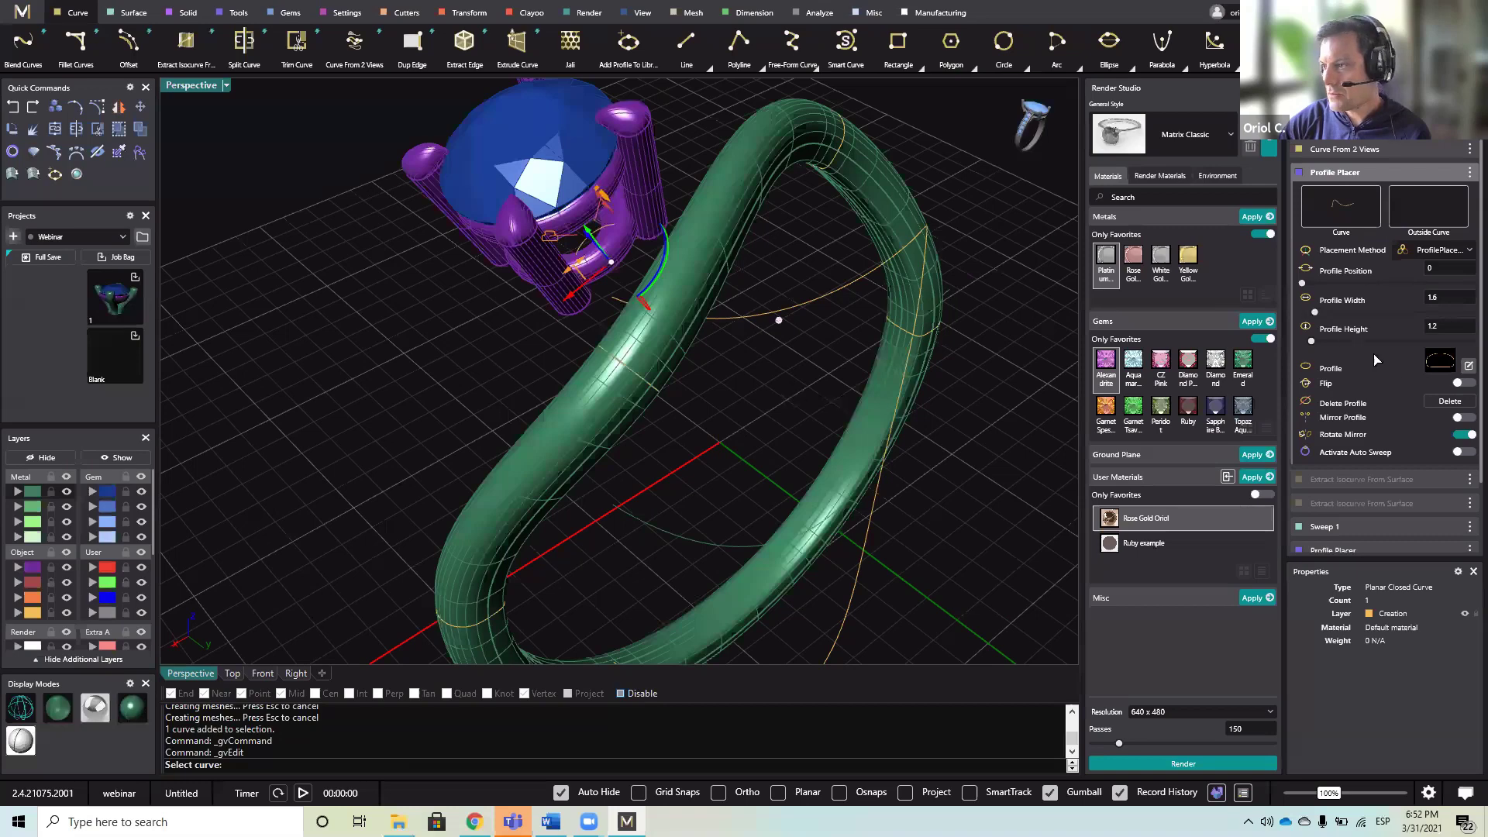
{"action": "right_click_drag", "start_coordinate": [886, 386], "coordinate": [891, 411]}
{"action": "left_click", "coordinate": [792, 383]}
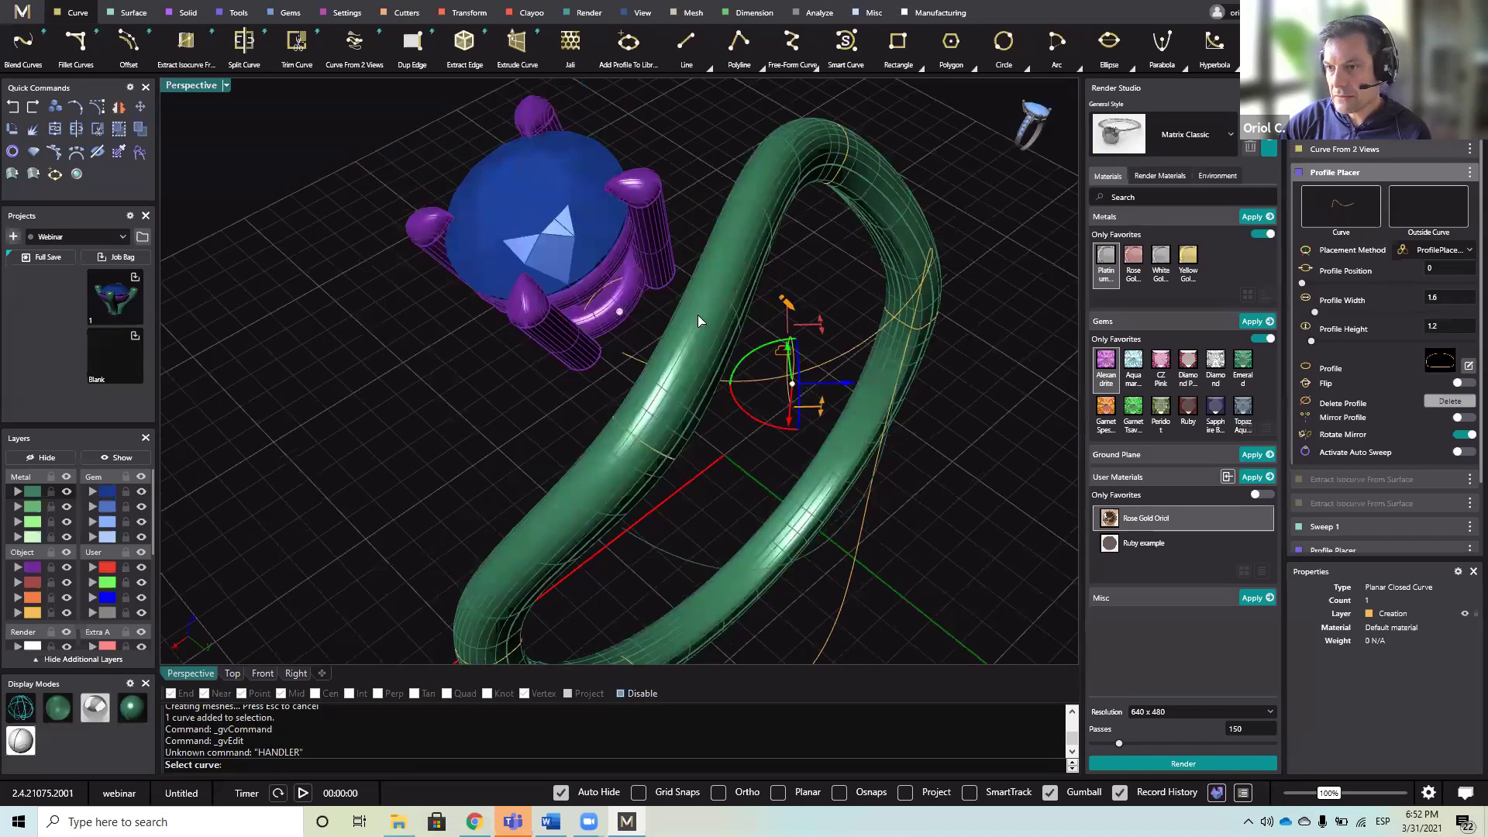
{"action": "left_click", "coordinate": [620, 312]}
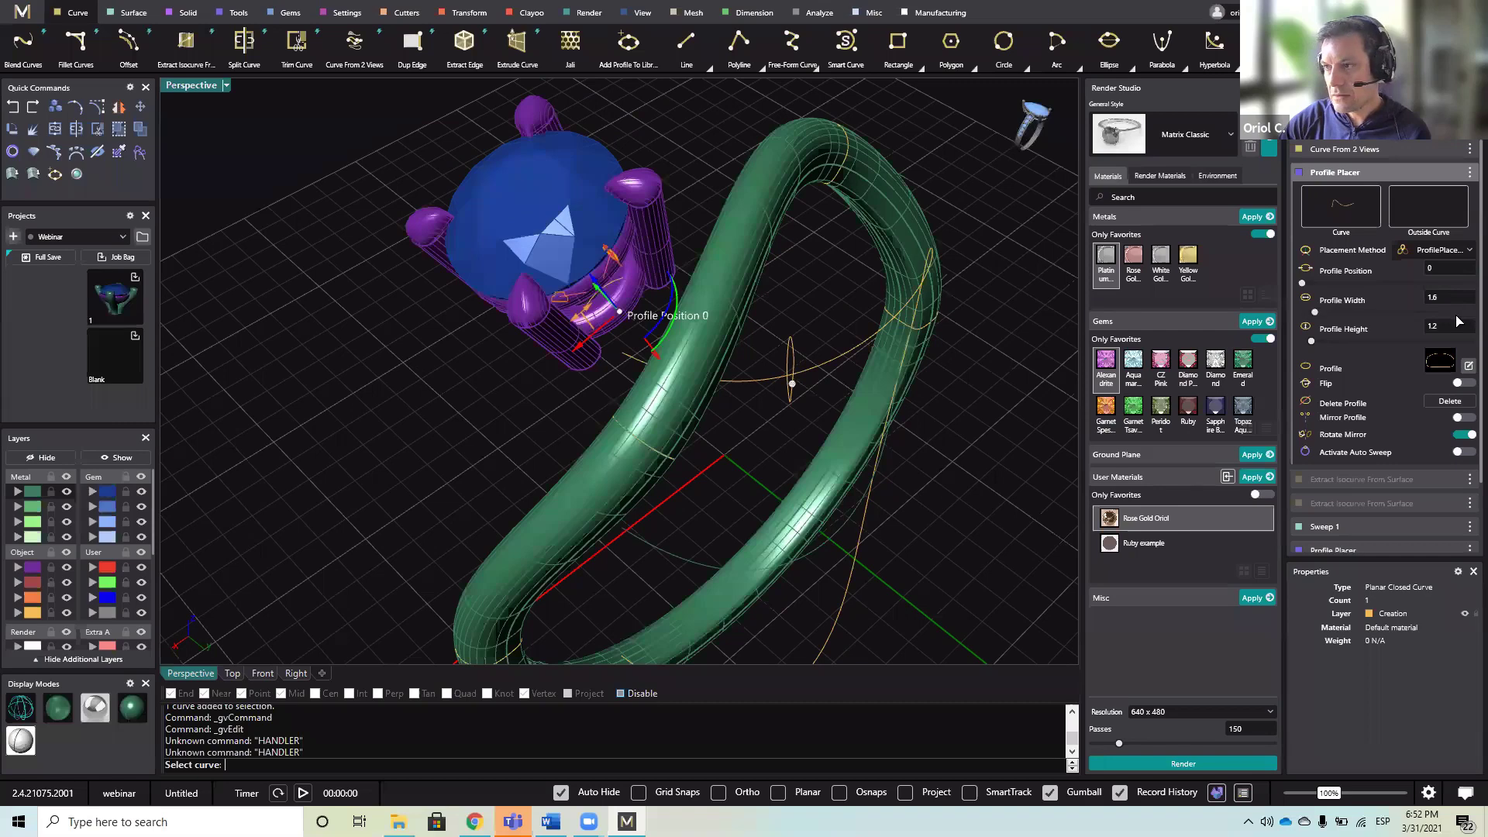
{"action": "scroll", "coordinate": [1460, 321], "scroll_direction": "down", "scroll_amount": 3}
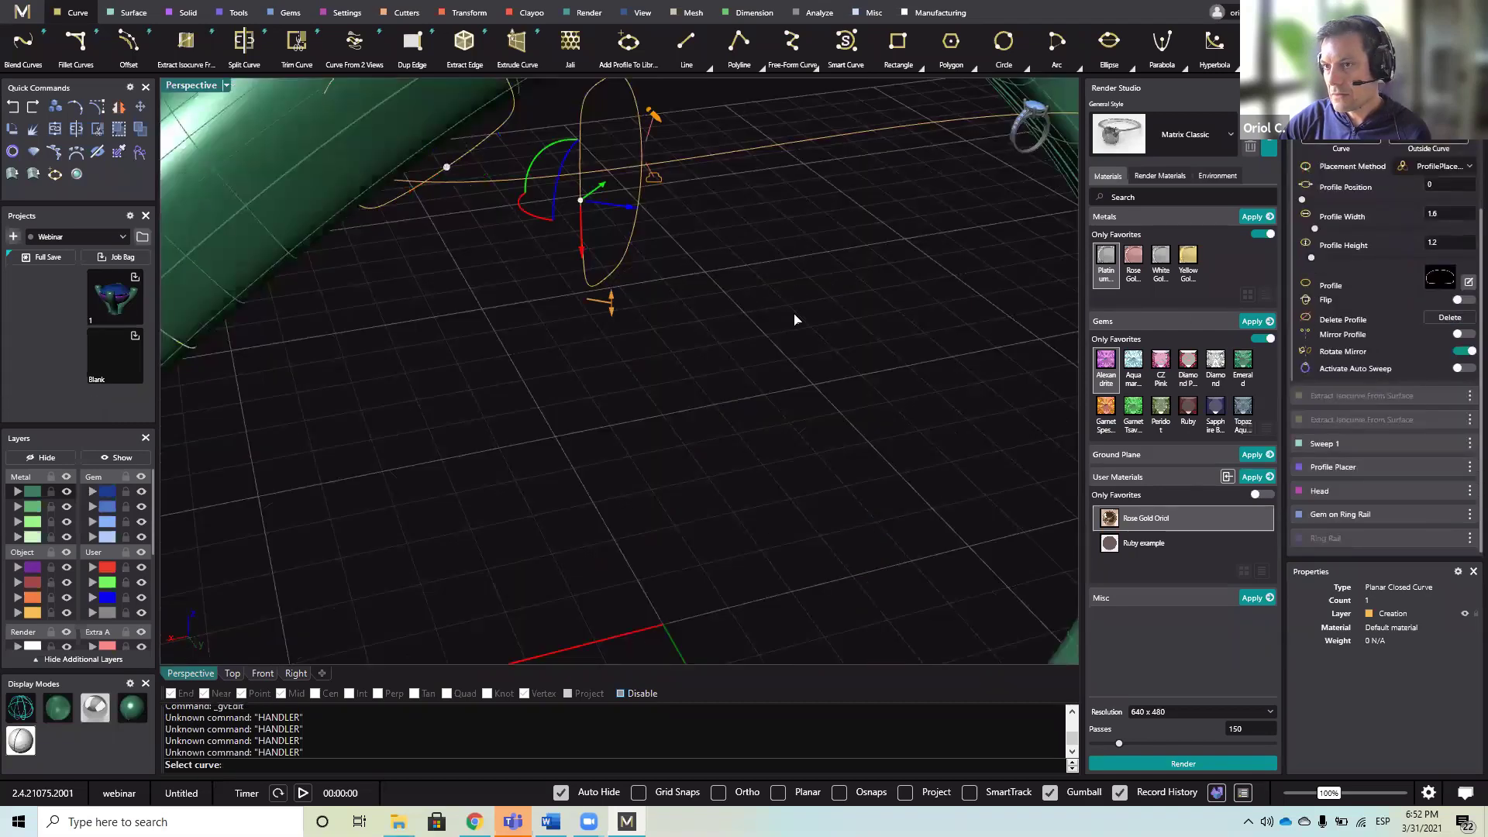
{"action": "scroll", "coordinate": [989, 322], "scroll_direction": "down", "scroll_amount": 3}
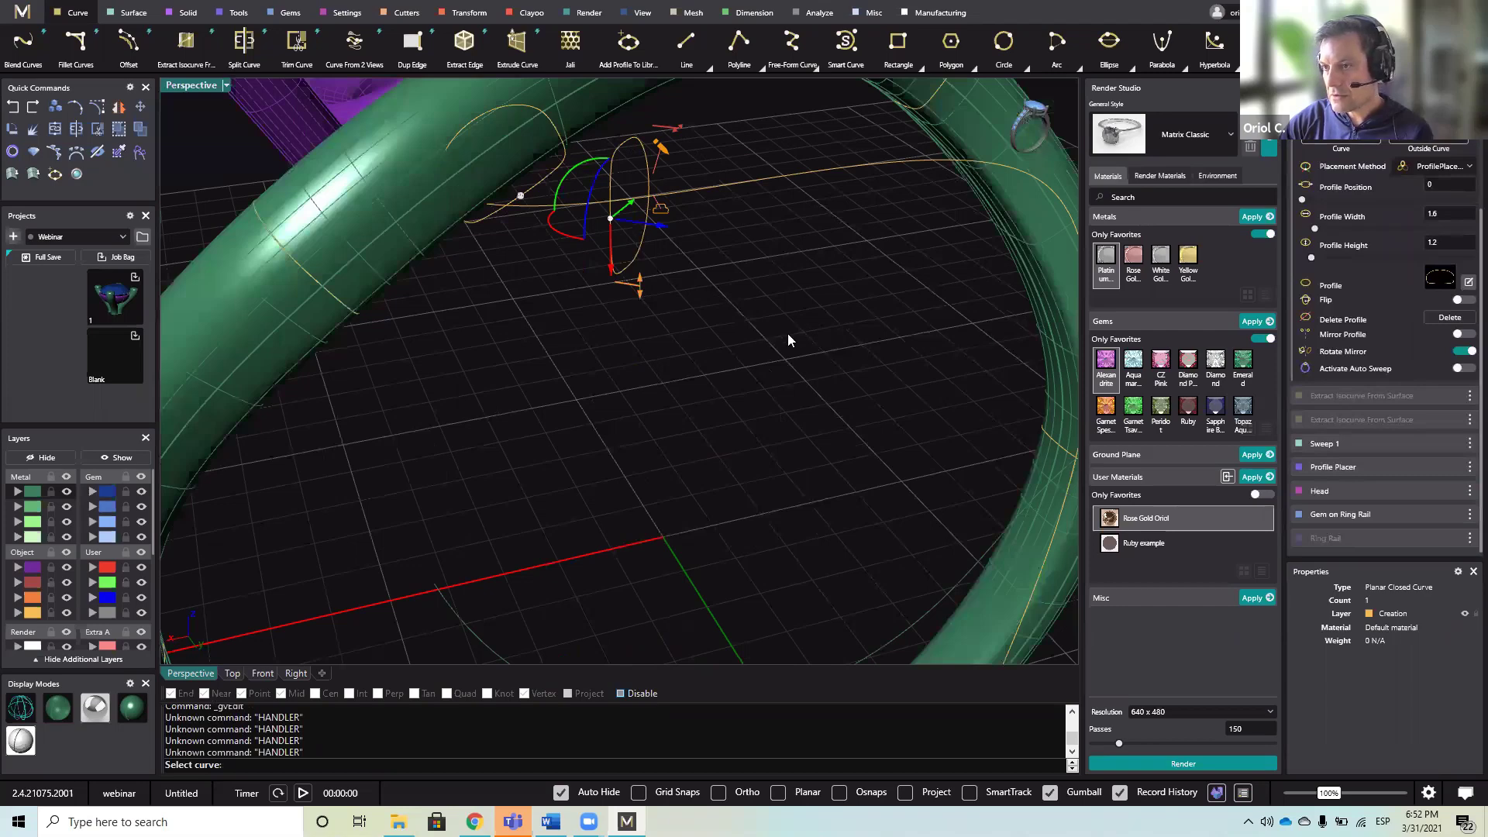
{"action": "right_click_drag", "start_coordinate": [787, 333], "coordinate": [843, 397]}
{"action": "scroll", "coordinate": [843, 397], "scroll_direction": "down", "scroll_amount": 4}
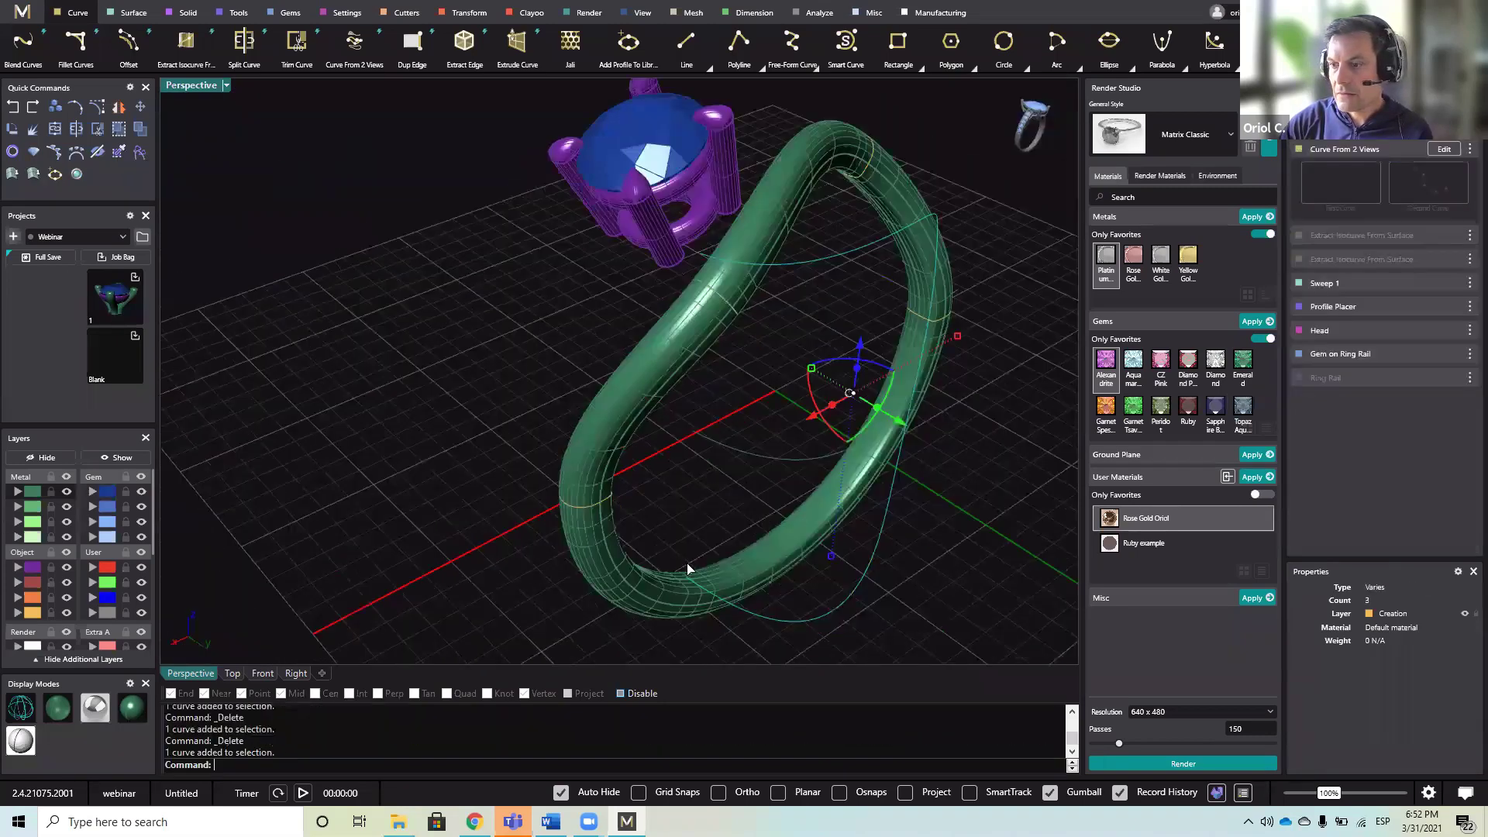
- Add a Profile Placer profile to the two-view curve, place it at position 1 beside the head, and rotate it
{"action": "left_click_drag", "start_coordinate": [901, 422], "coordinate": [675, 239]}
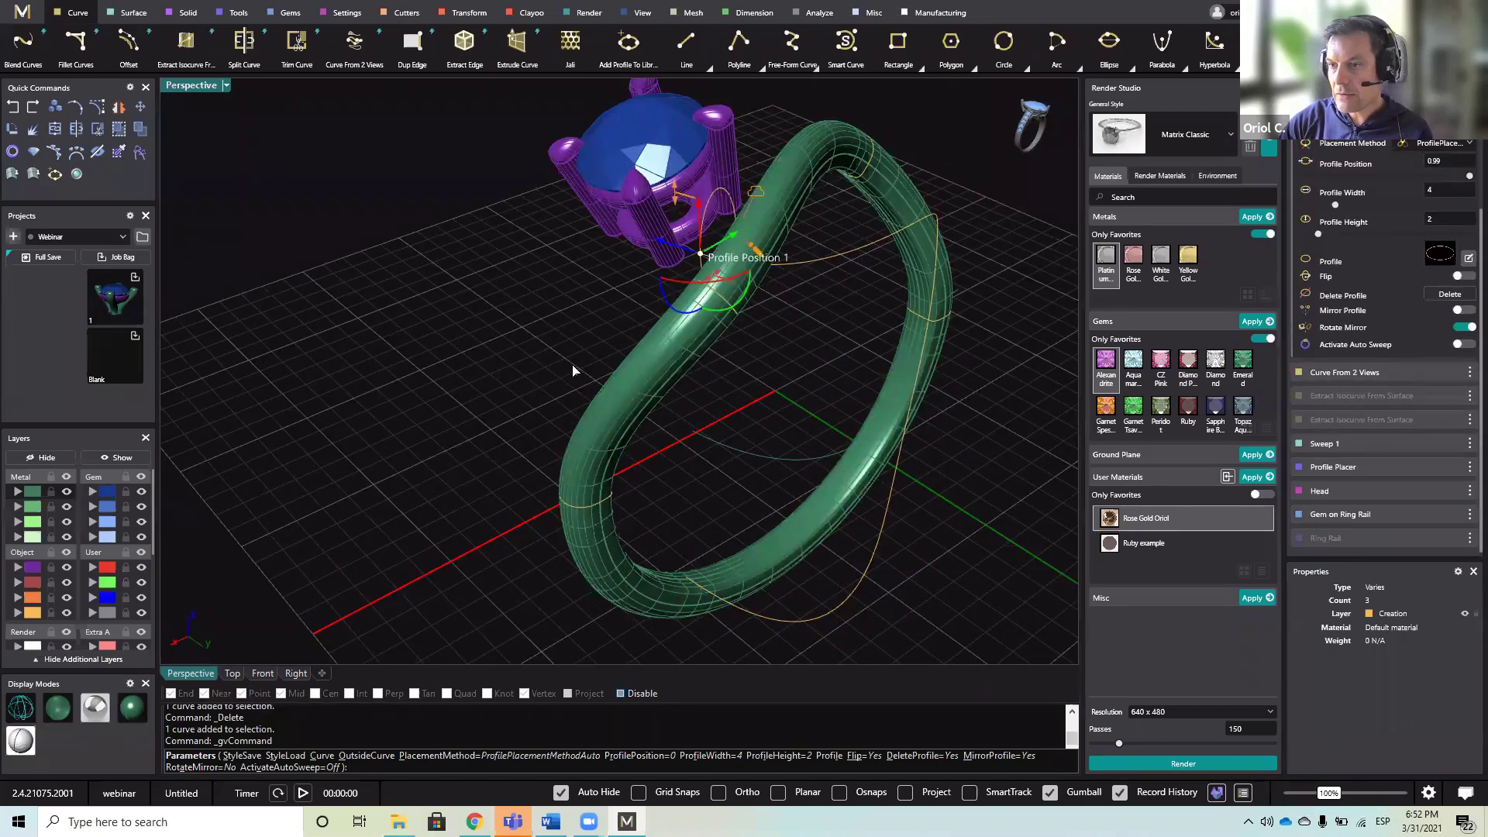
{"action": "right_click_drag", "start_coordinate": [602, 374], "coordinate": [569, 370]}
{"action": "scroll", "coordinate": [721, 240], "scroll_direction": "up", "scroll_amount": 8}
{"action": "left_click_drag", "start_coordinate": [580, 366], "coordinate": [660, 339]}
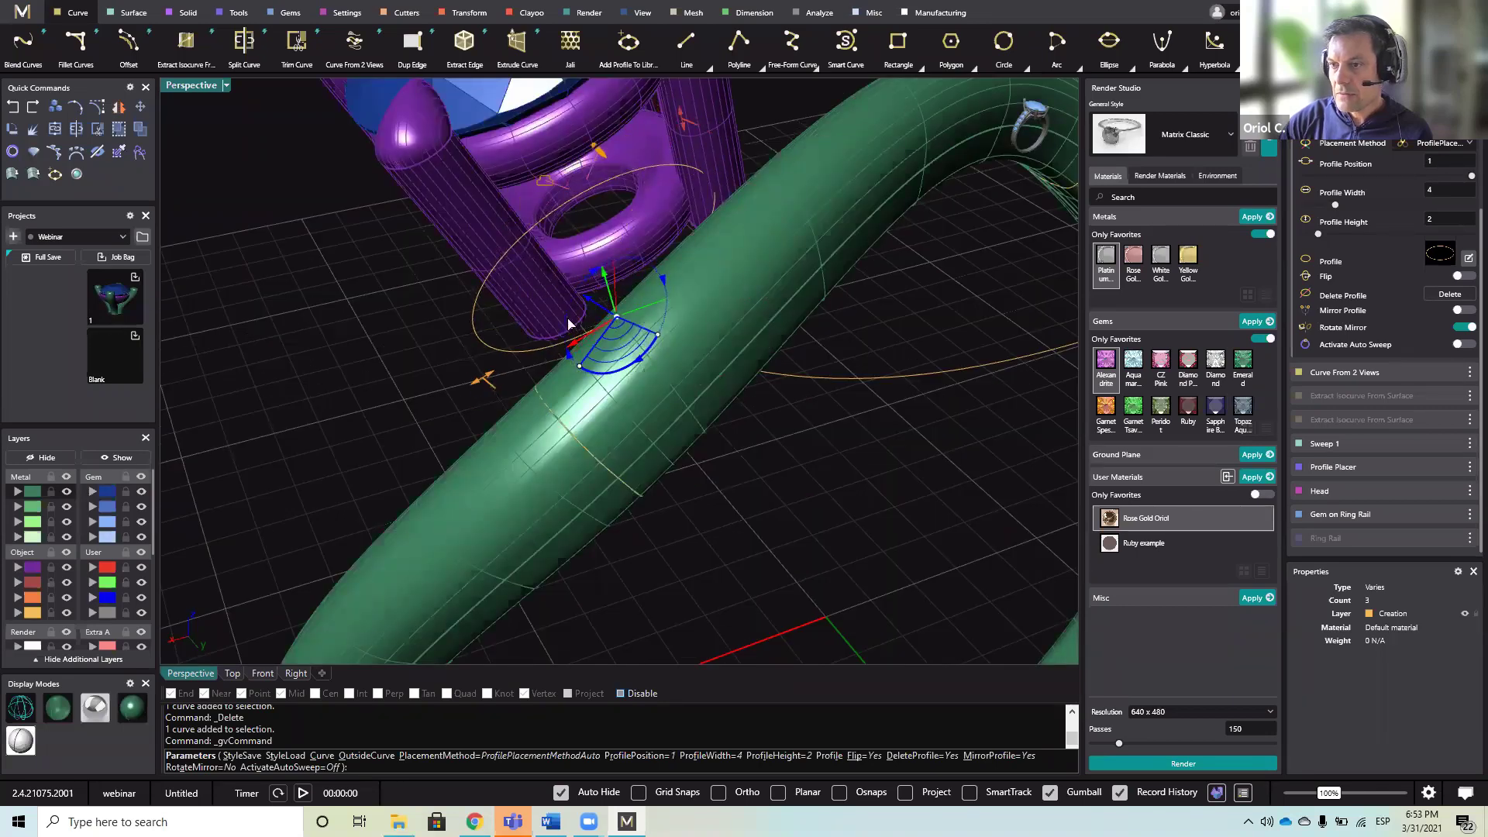
{"action": "scroll", "coordinate": [561, 311], "scroll_direction": "up", "scroll_amount": 4}
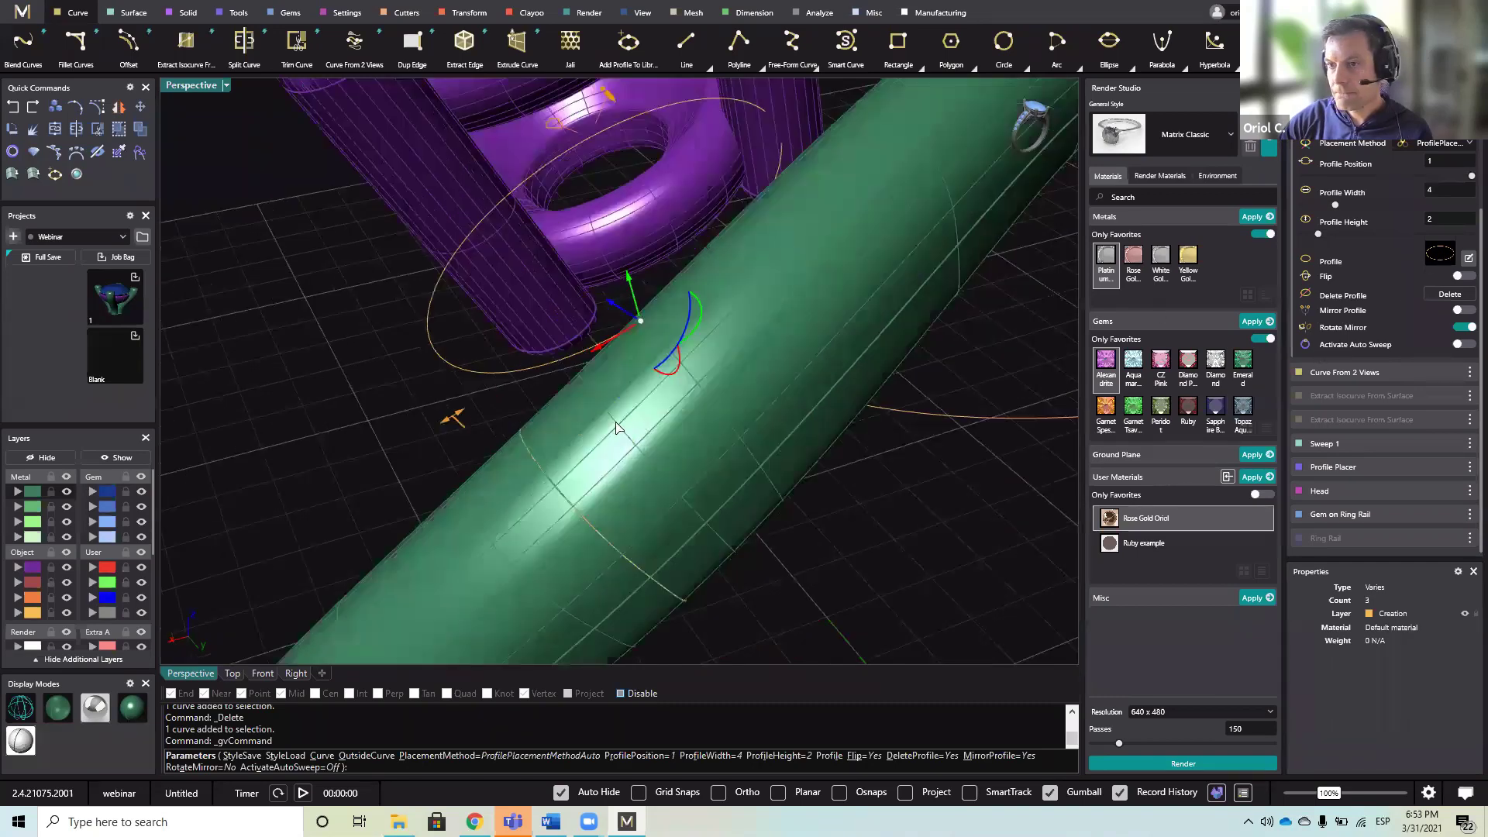
- Switch the head-end profile to Shank library shape 03, with a width of 1.3 mm and a height of 1.2 mm
{"action": "left_click", "coordinate": [1436, 259]}
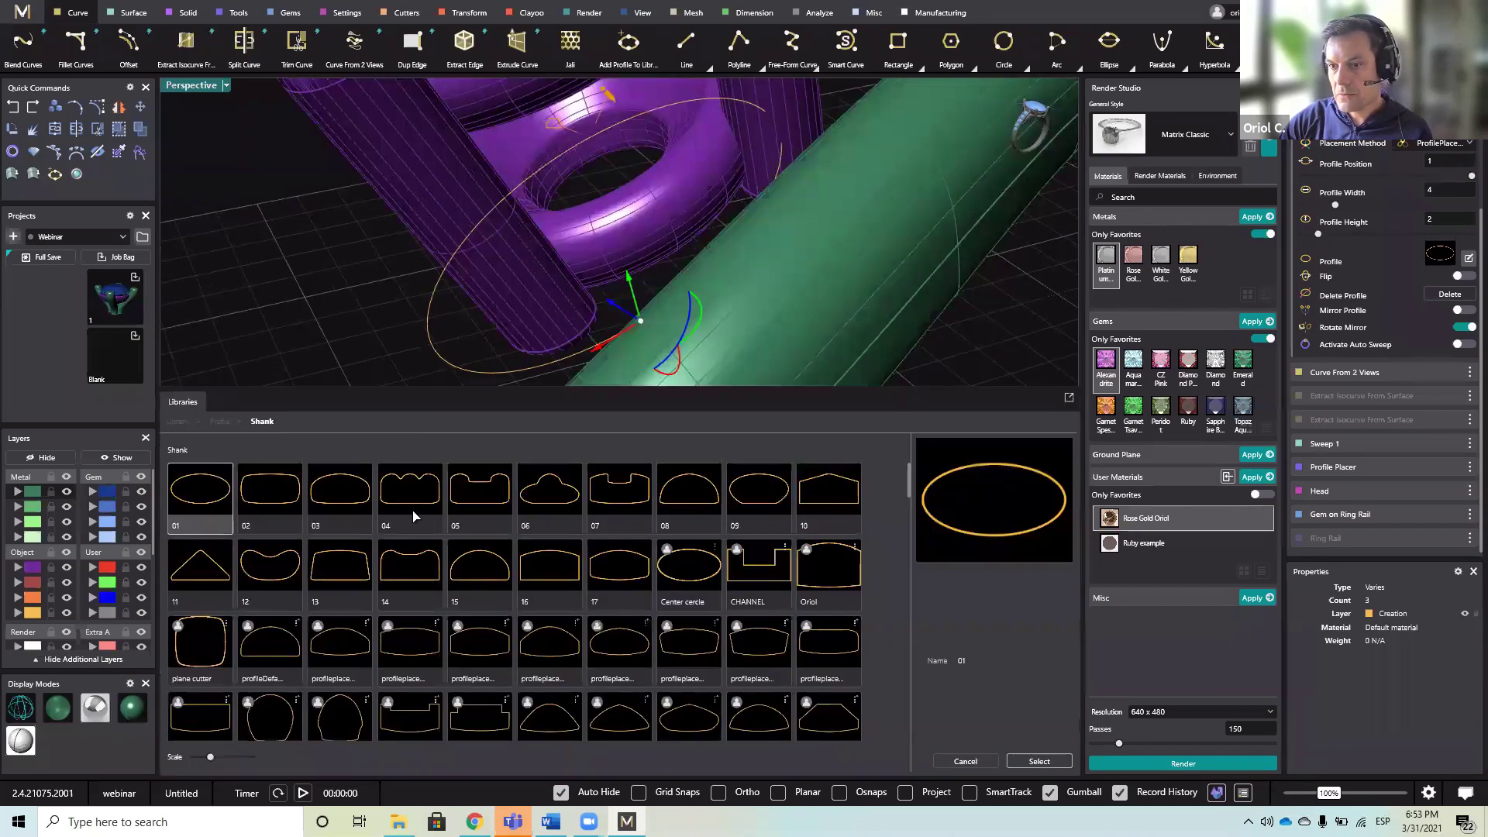
{"action": "double_click", "coordinate": [352, 494]}
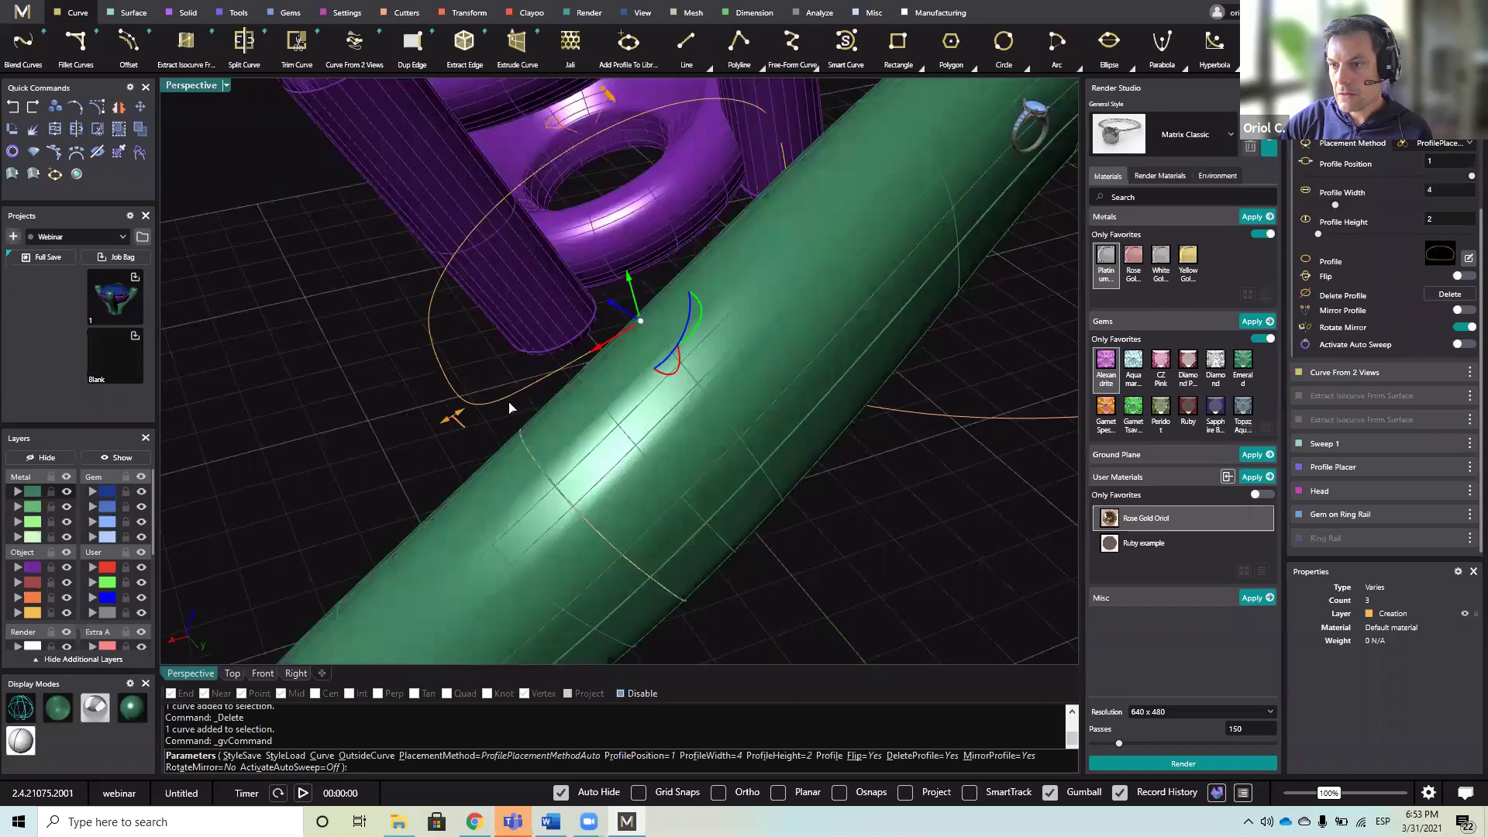
{"action": "scroll", "coordinate": [521, 407], "scroll_direction": "down", "scroll_amount": 2}
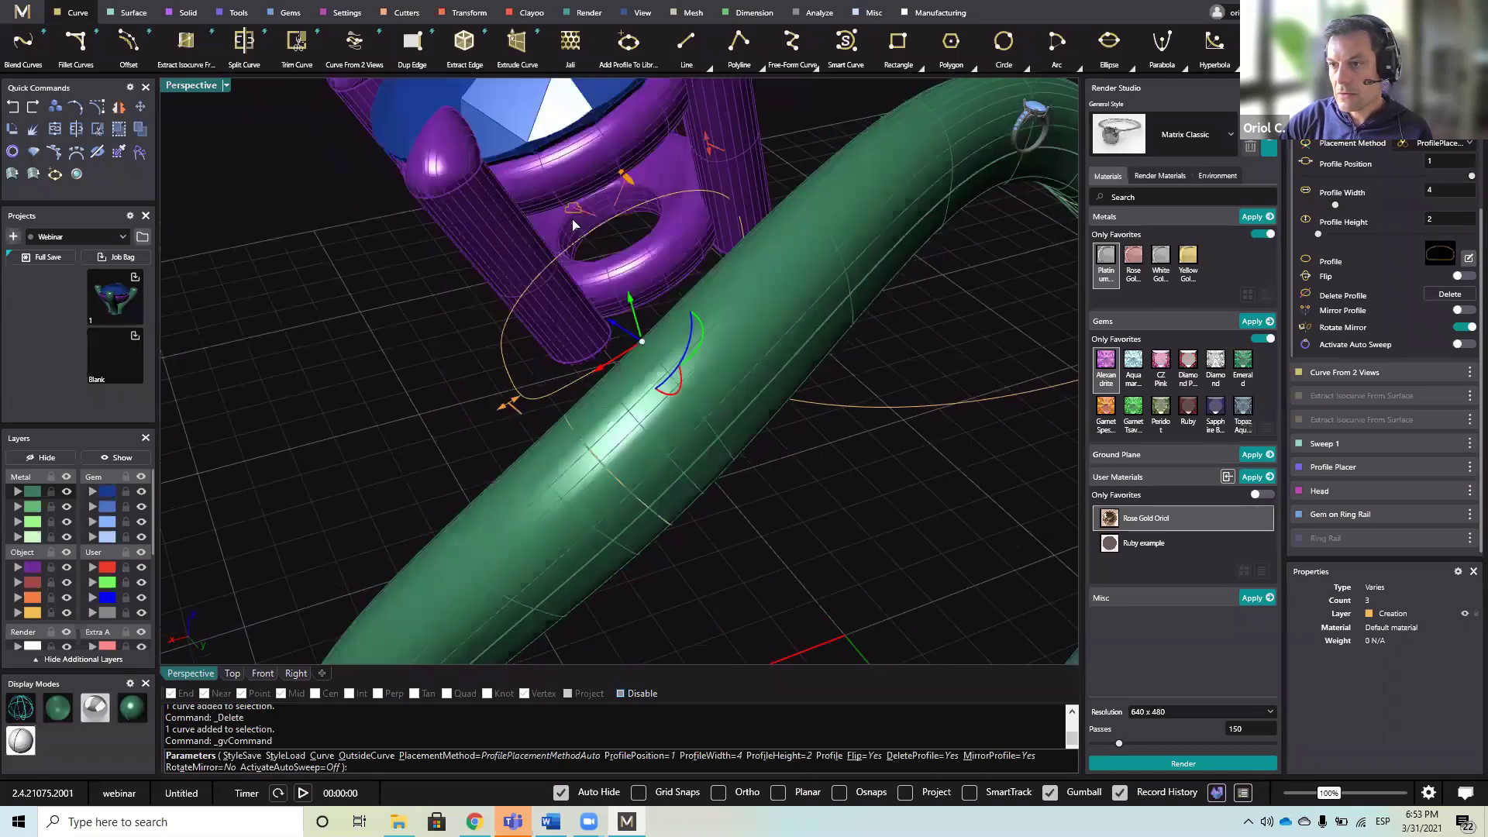
{"action": "left_click_drag", "start_coordinate": [627, 180], "coordinate": [642, 232]}
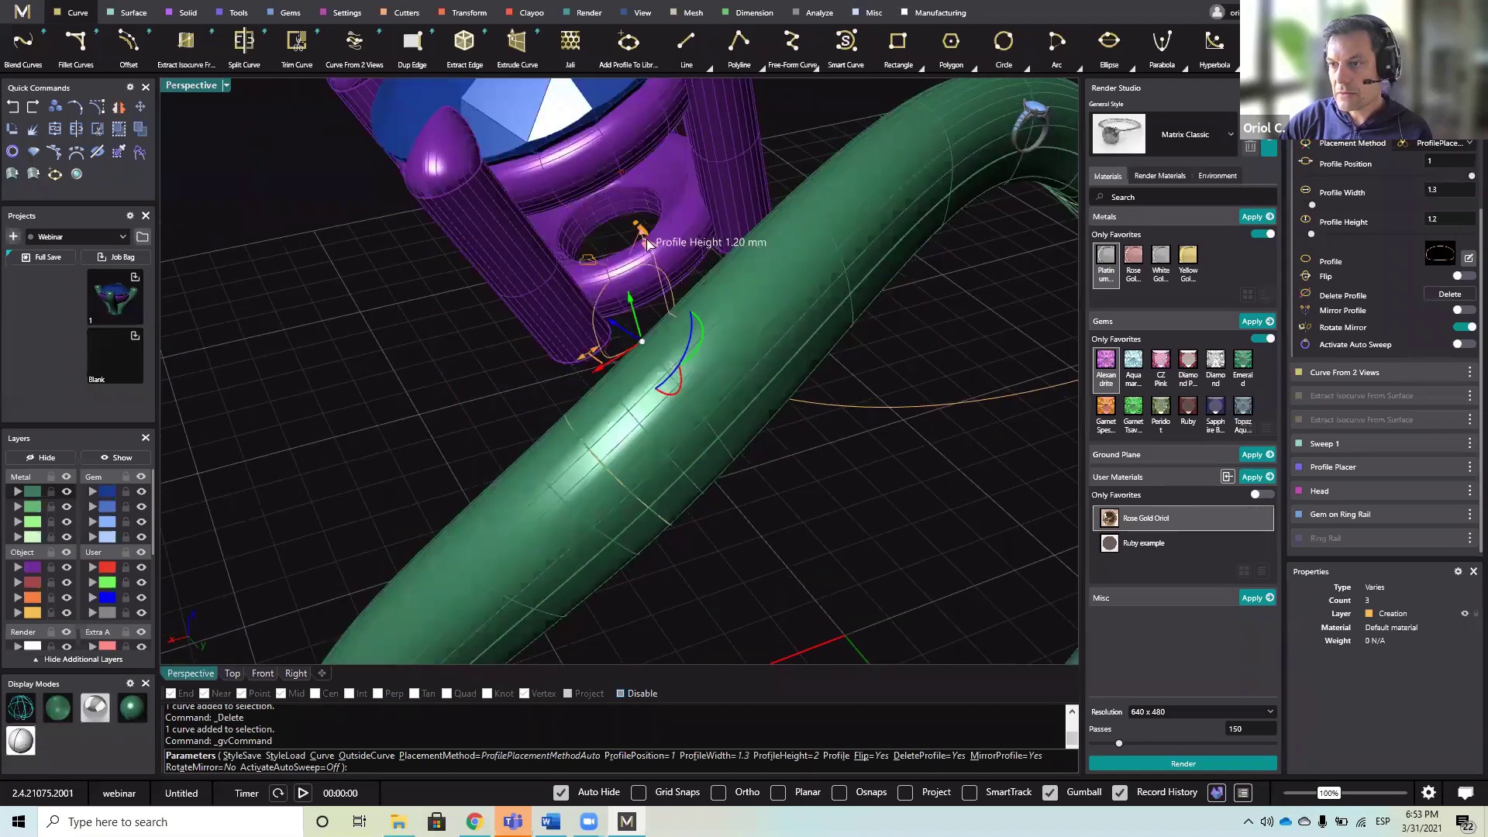
{"action": "right_click_drag", "start_coordinate": [694, 371], "coordinate": [774, 393]}
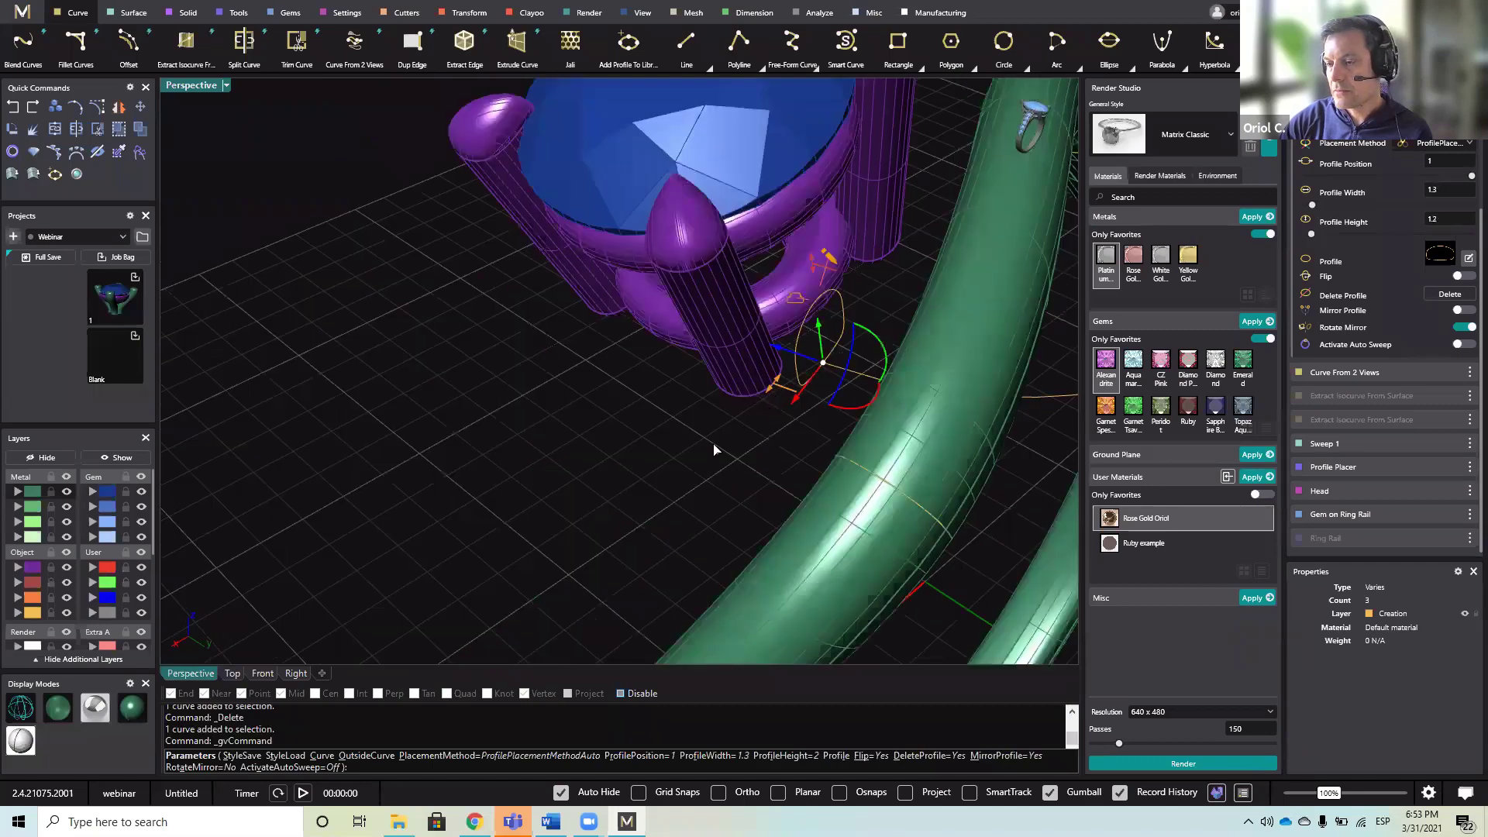
{"action": "right_click_drag", "start_coordinate": [714, 449], "coordinate": [669, 471]}
{"action": "scroll", "coordinate": [667, 470], "scroll_direction": "down", "scroll_amount": 5}
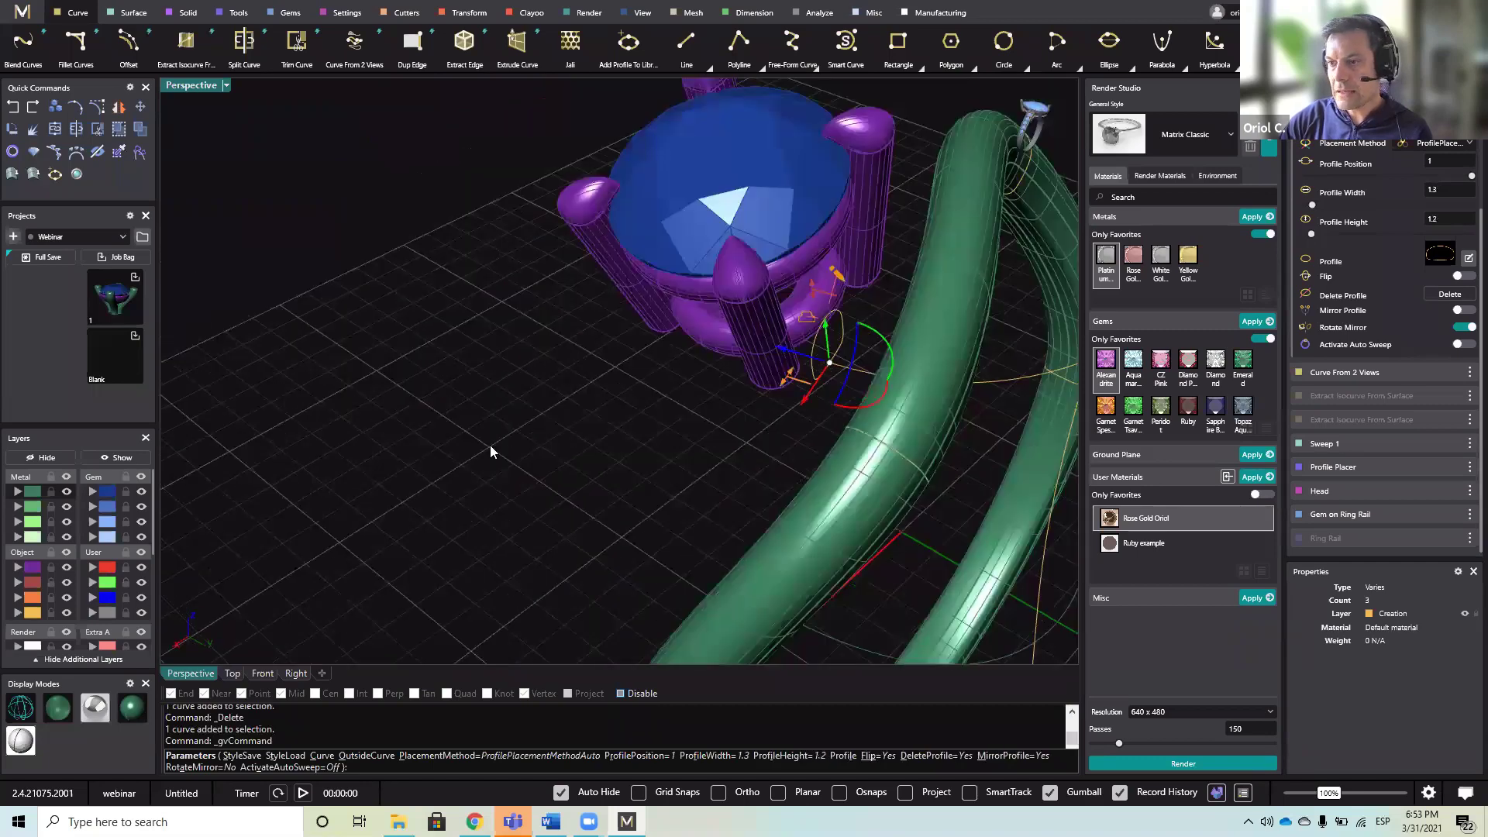
{"action": "right_click", "coordinate": [435, 419]}
{"action": "scroll", "coordinate": [435, 419], "scroll_direction": "down", "scroll_amount": 4}
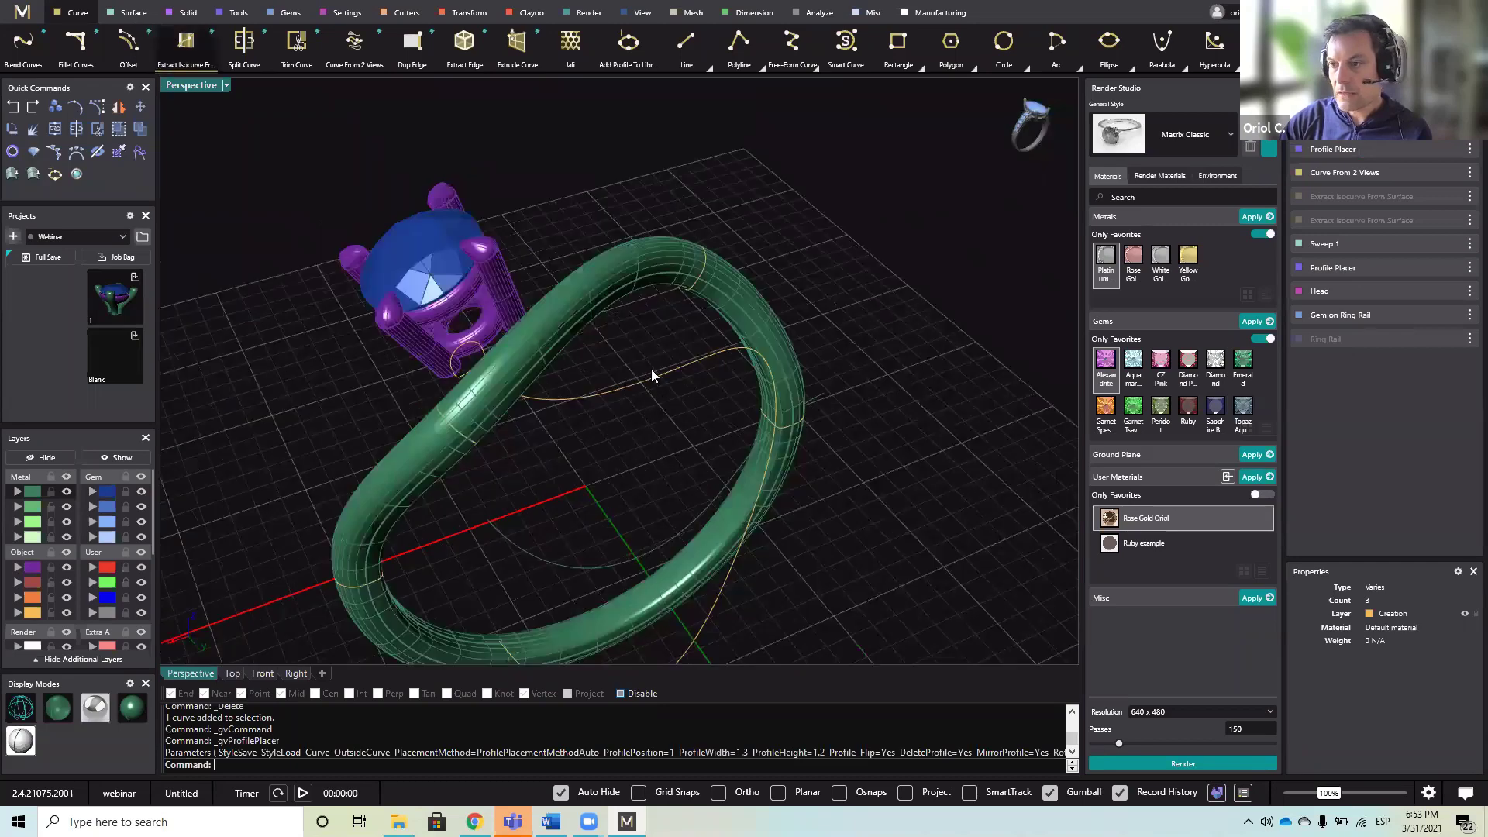
{"action": "left_click", "coordinate": [657, 375]}
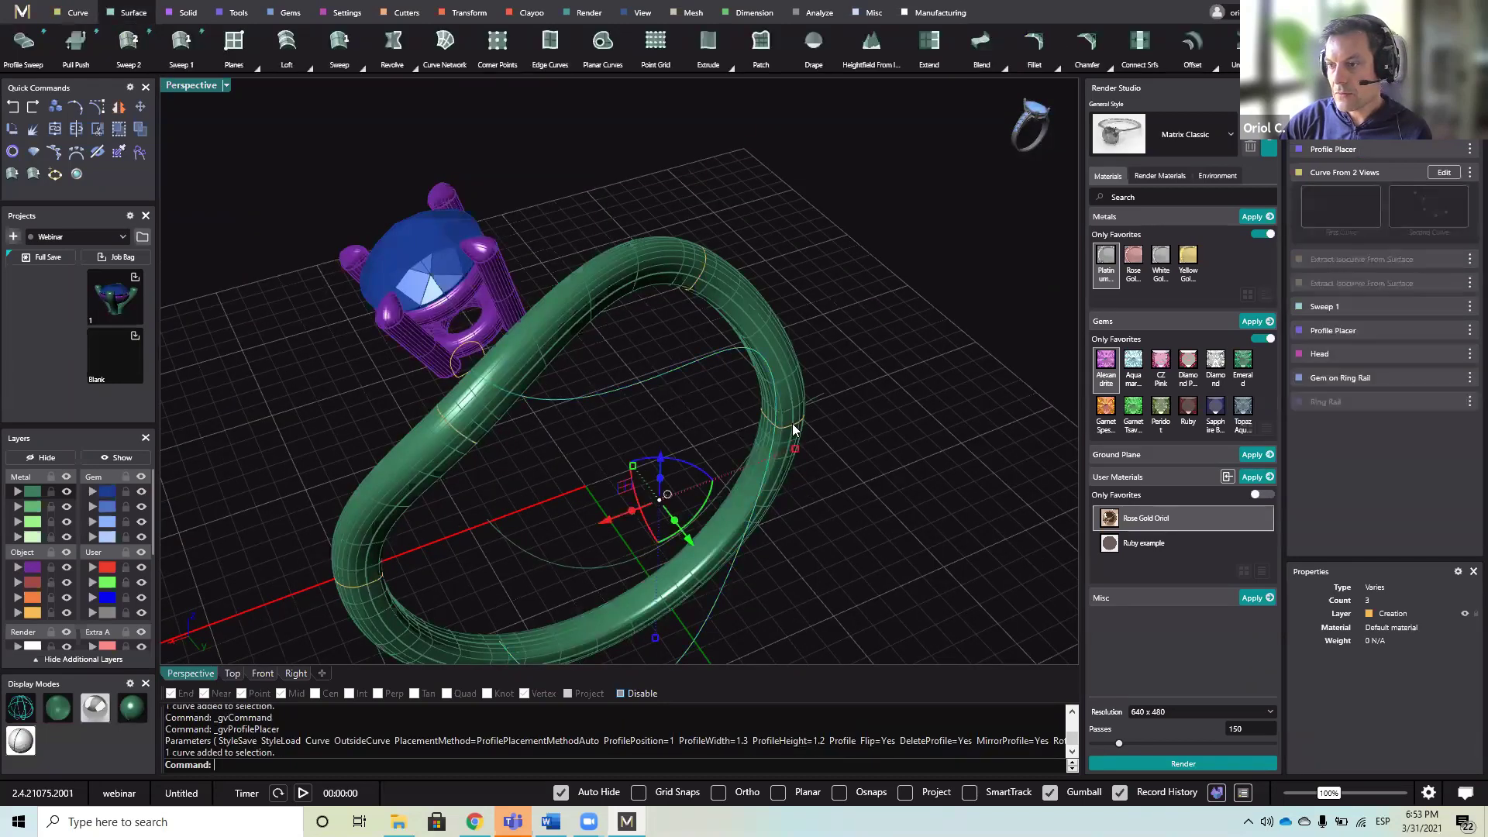
{"action": "left_click", "coordinate": [794, 429], "text": "shift"}
{"action": "left_click", "coordinate": [788, 453], "text": "ctrl"}
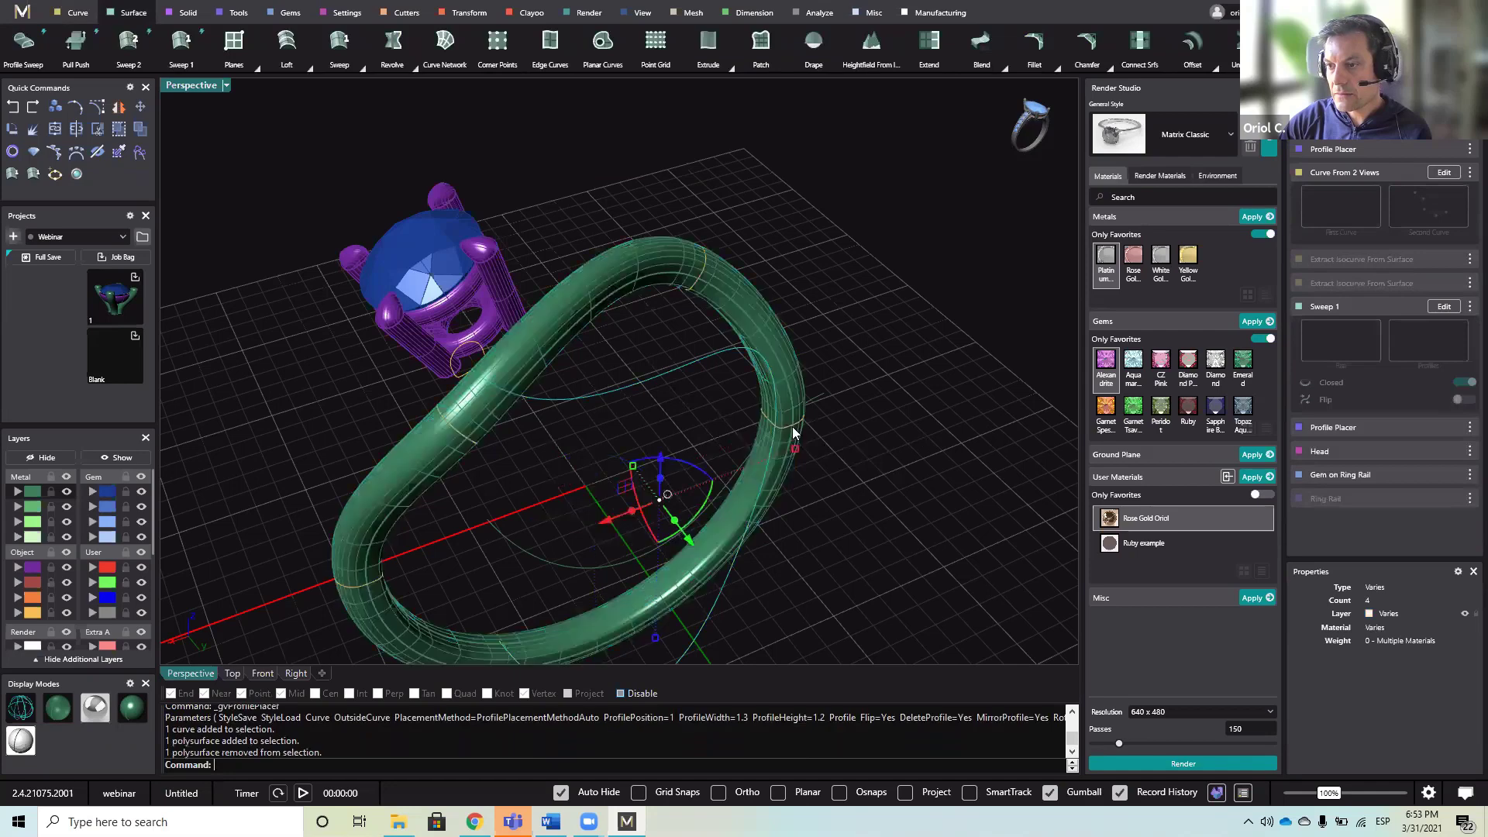
{"action": "left_click", "coordinate": [793, 425]}
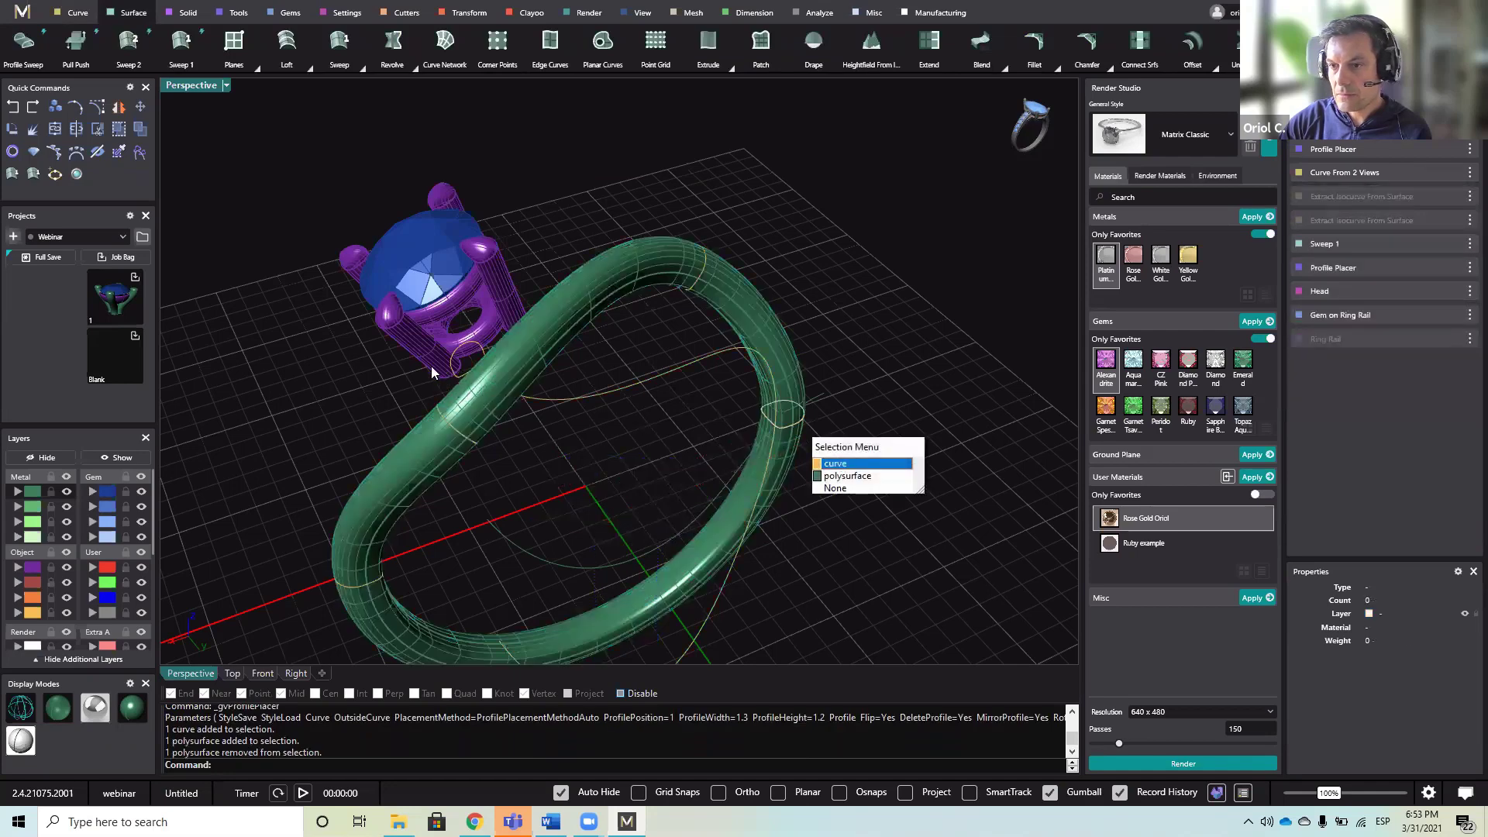
{"action": "left_click", "coordinate": [457, 376]}
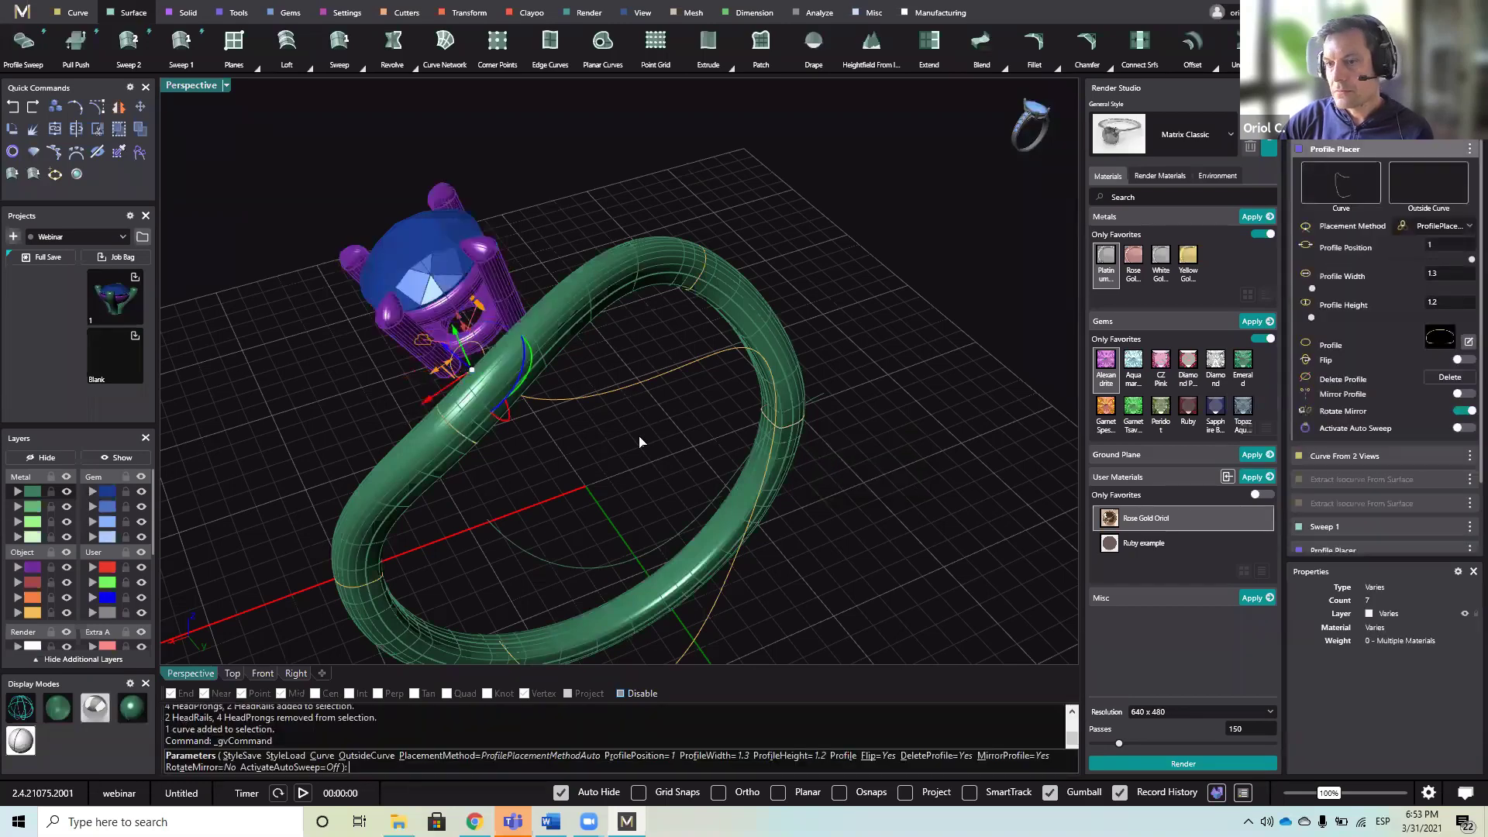
{"action": "right_click", "coordinate": [786, 451]}
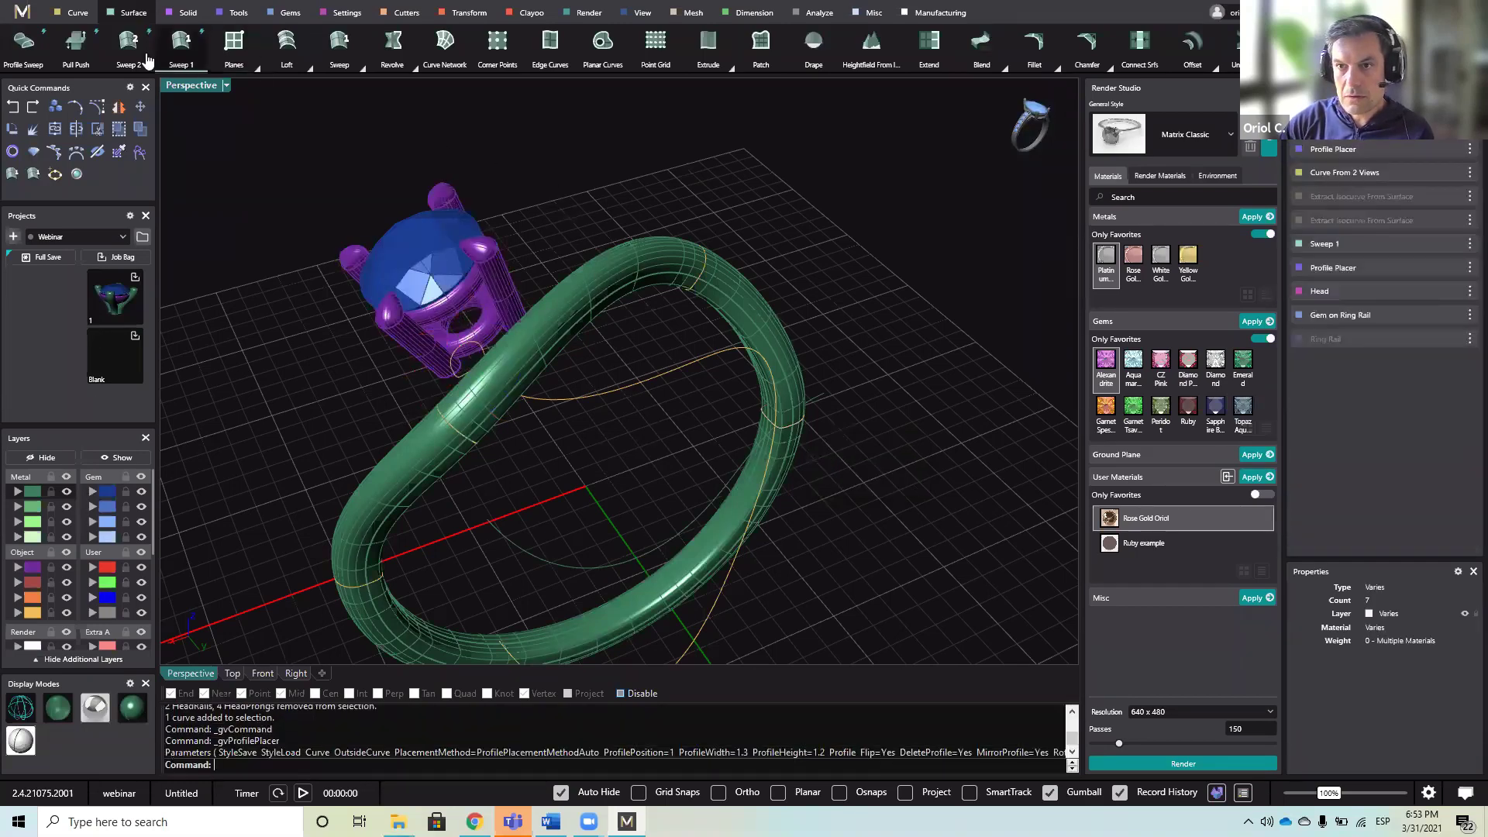
{"action": "left_click", "coordinate": [793, 427]}
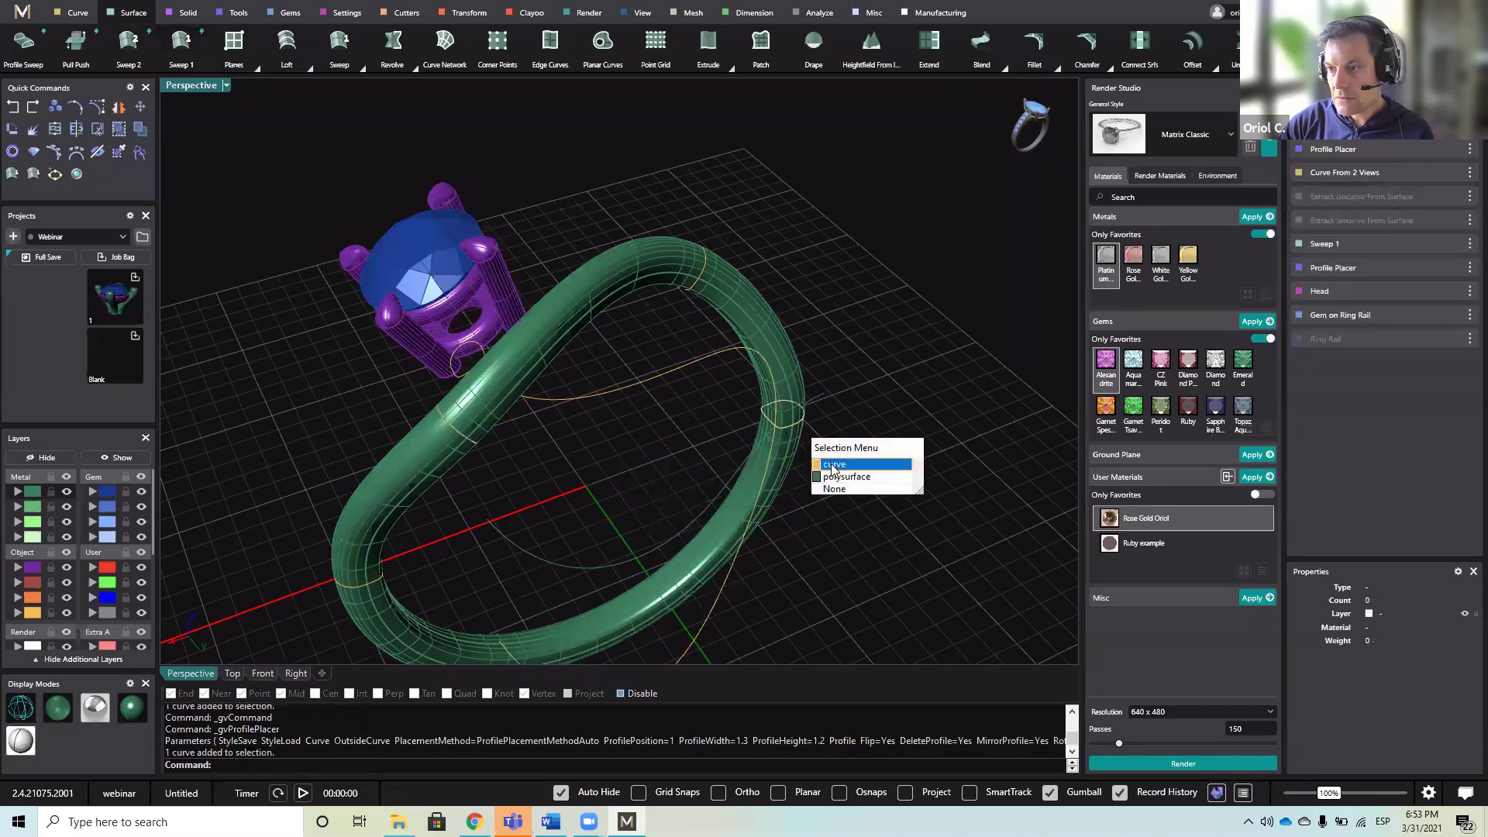
{"action": "left_click", "coordinate": [833, 465]}
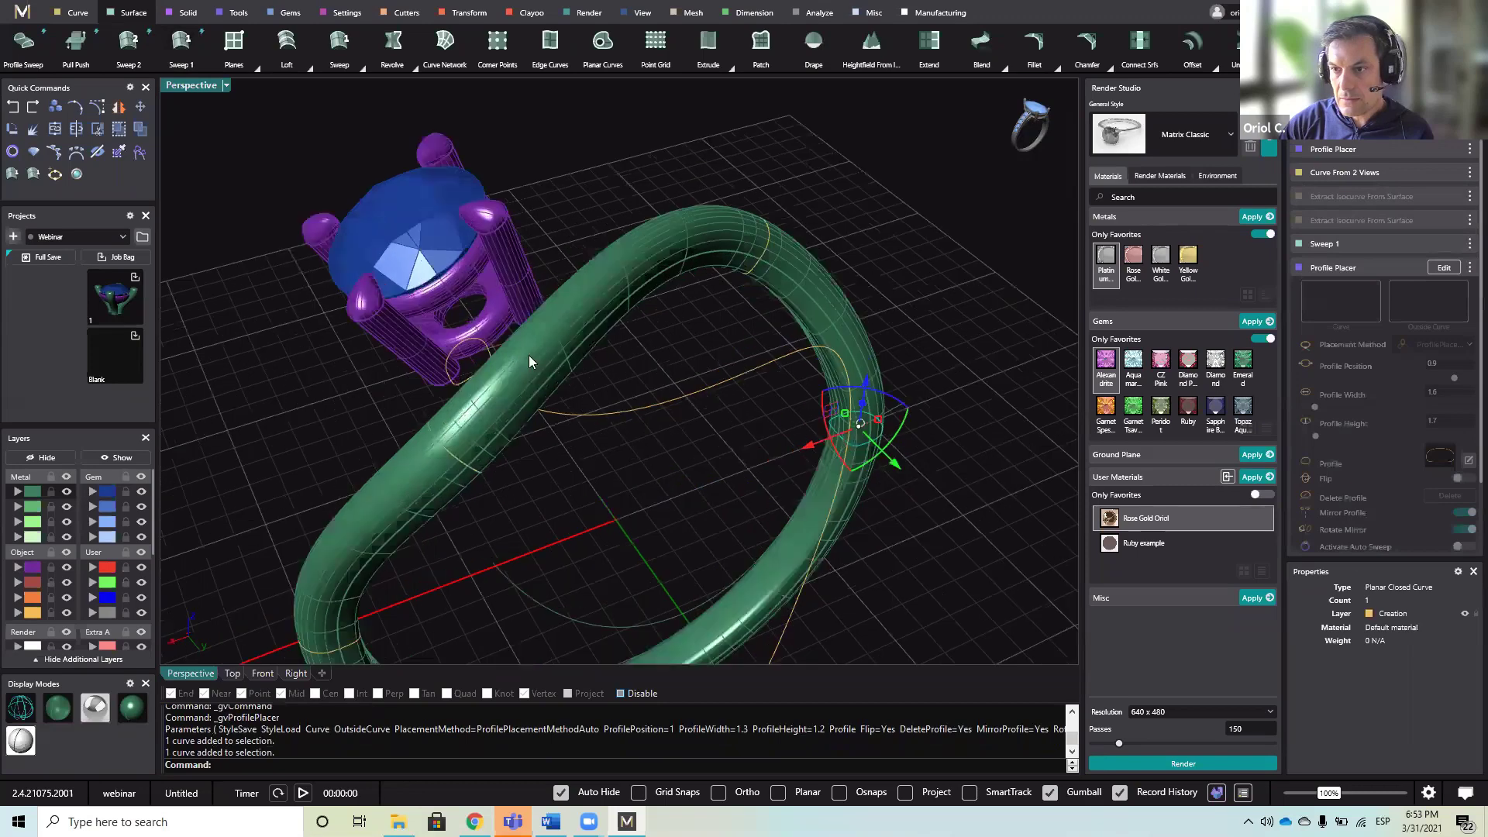
{"action": "scroll", "coordinate": [868, 392], "scroll_direction": "up", "scroll_amount": 3}
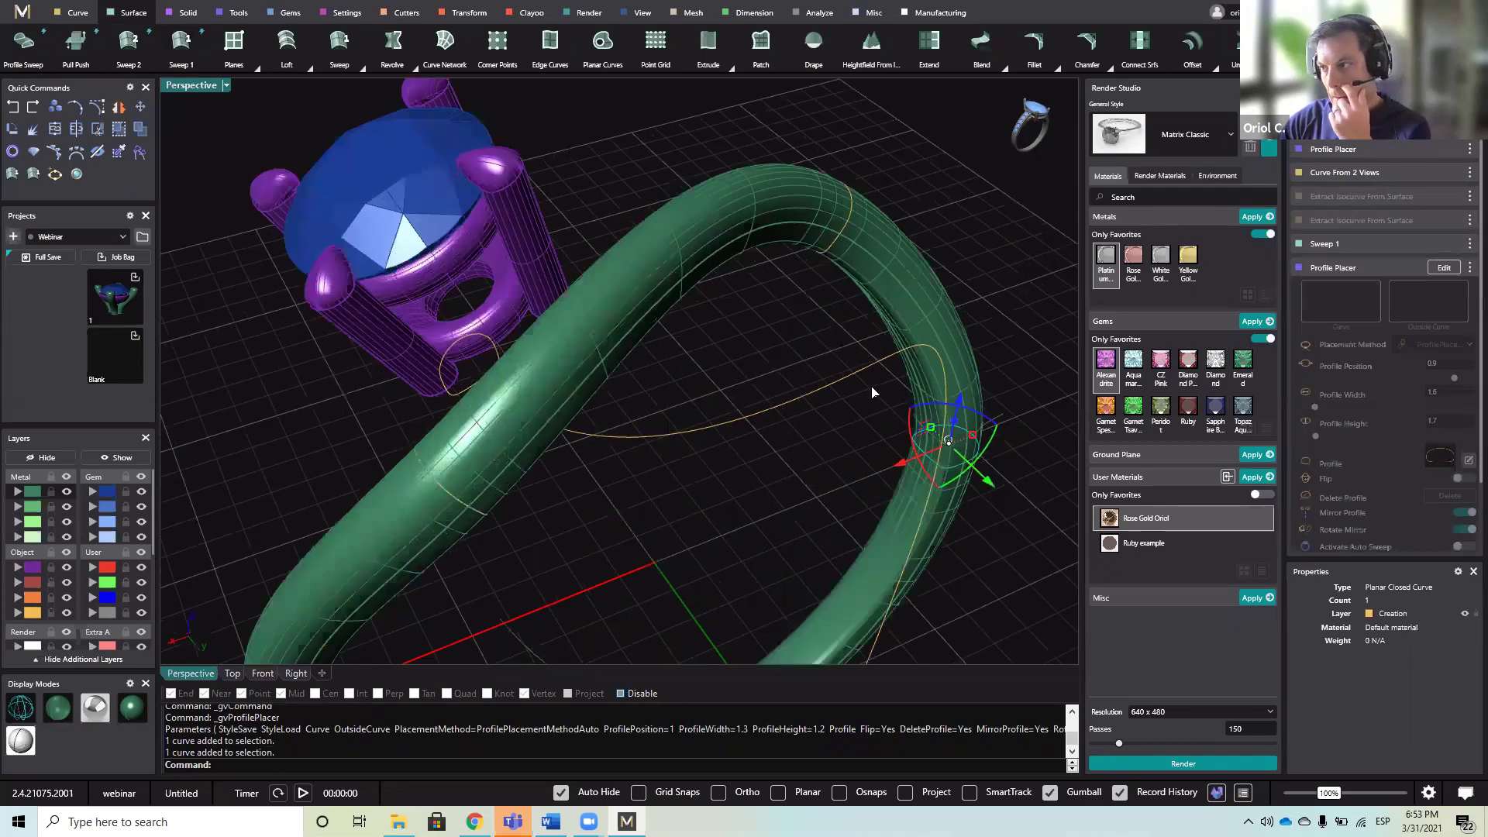
{"action": "left_click", "coordinate": [468, 334]}
{"action": "scroll", "coordinate": [466, 349], "scroll_direction": "up", "scroll_amount": 5}
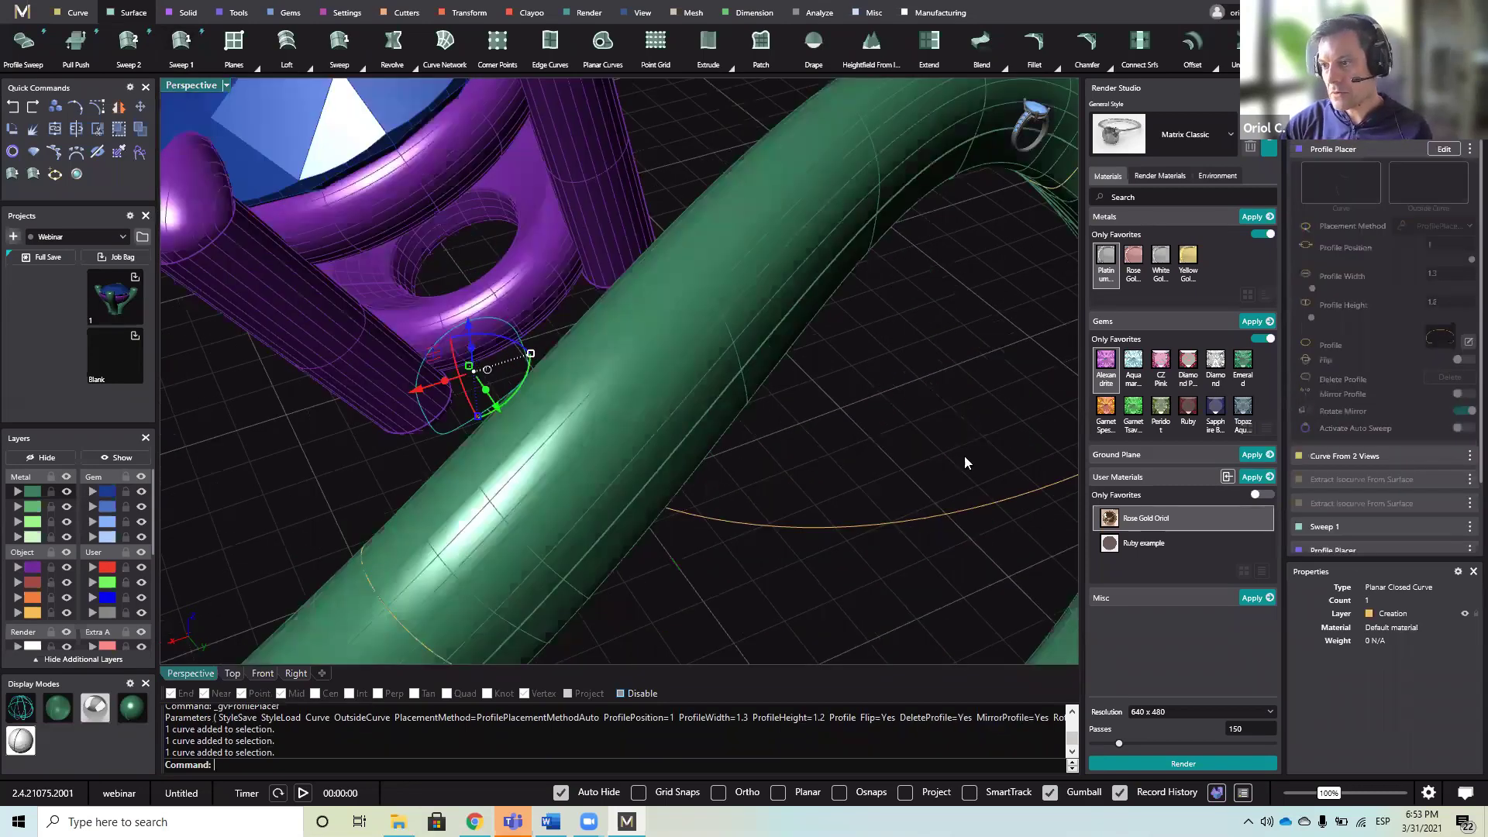
{"action": "scroll", "coordinate": [822, 387], "scroll_direction": "down", "scroll_amount": 8}
{"action": "key", "text": "Escape"}
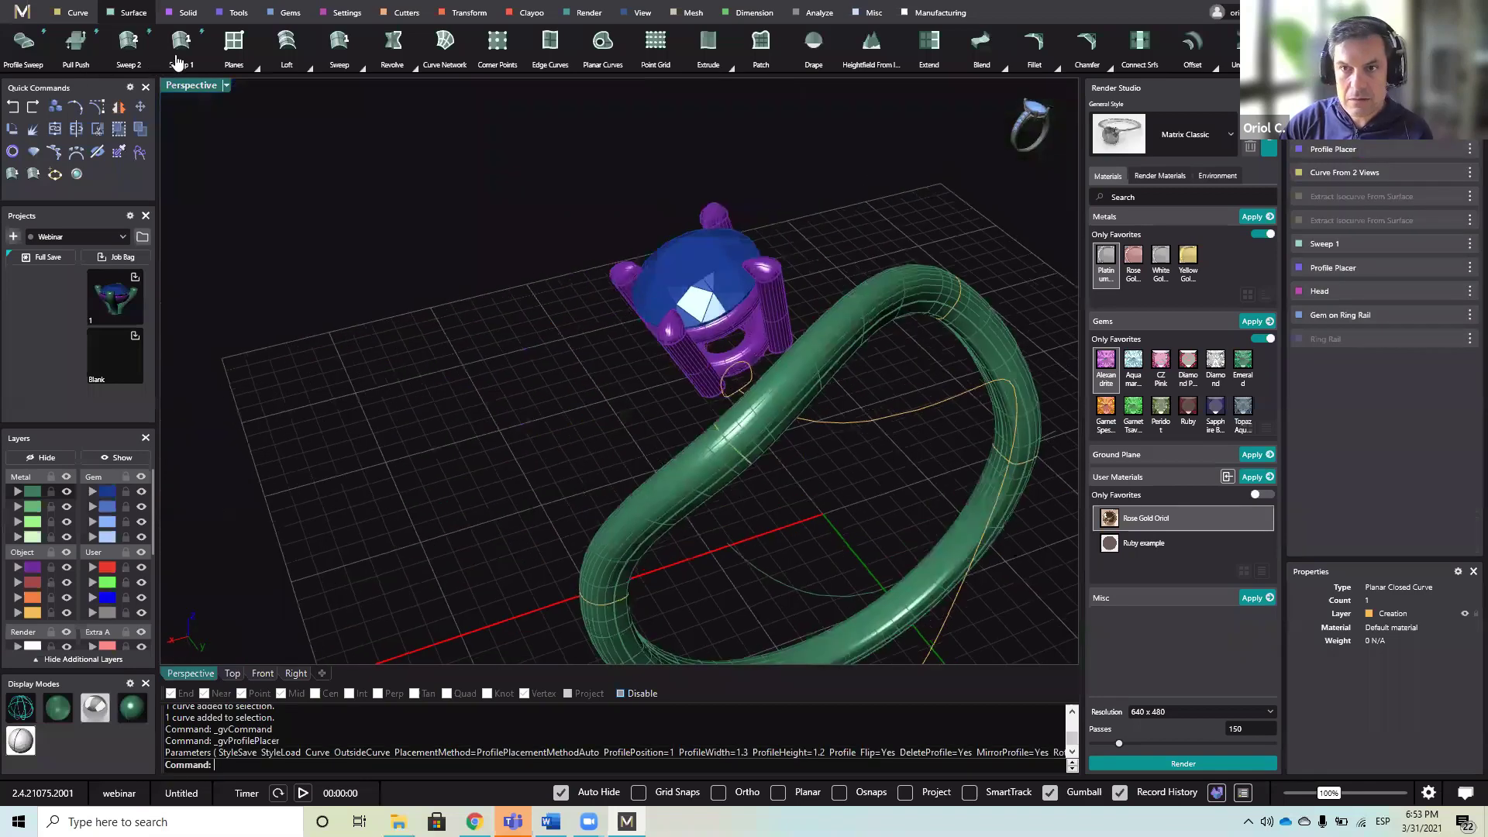
- Create a Sweep 1 along the two-view curve, using the profile beside the head and the one at the shank
{"action": "left_click", "coordinate": [193, 49]}
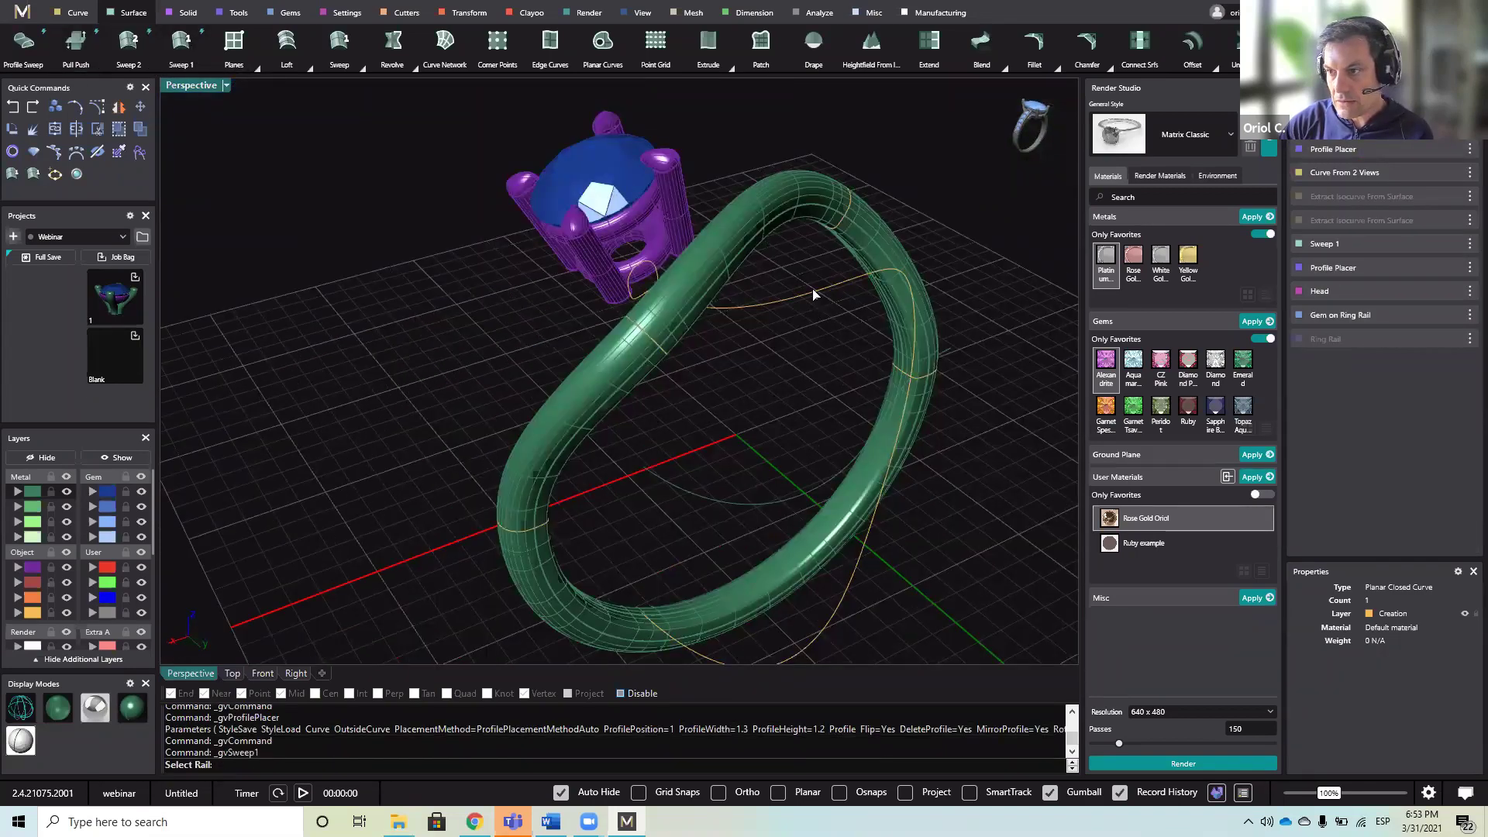
{"action": "left_click", "coordinate": [922, 386]}
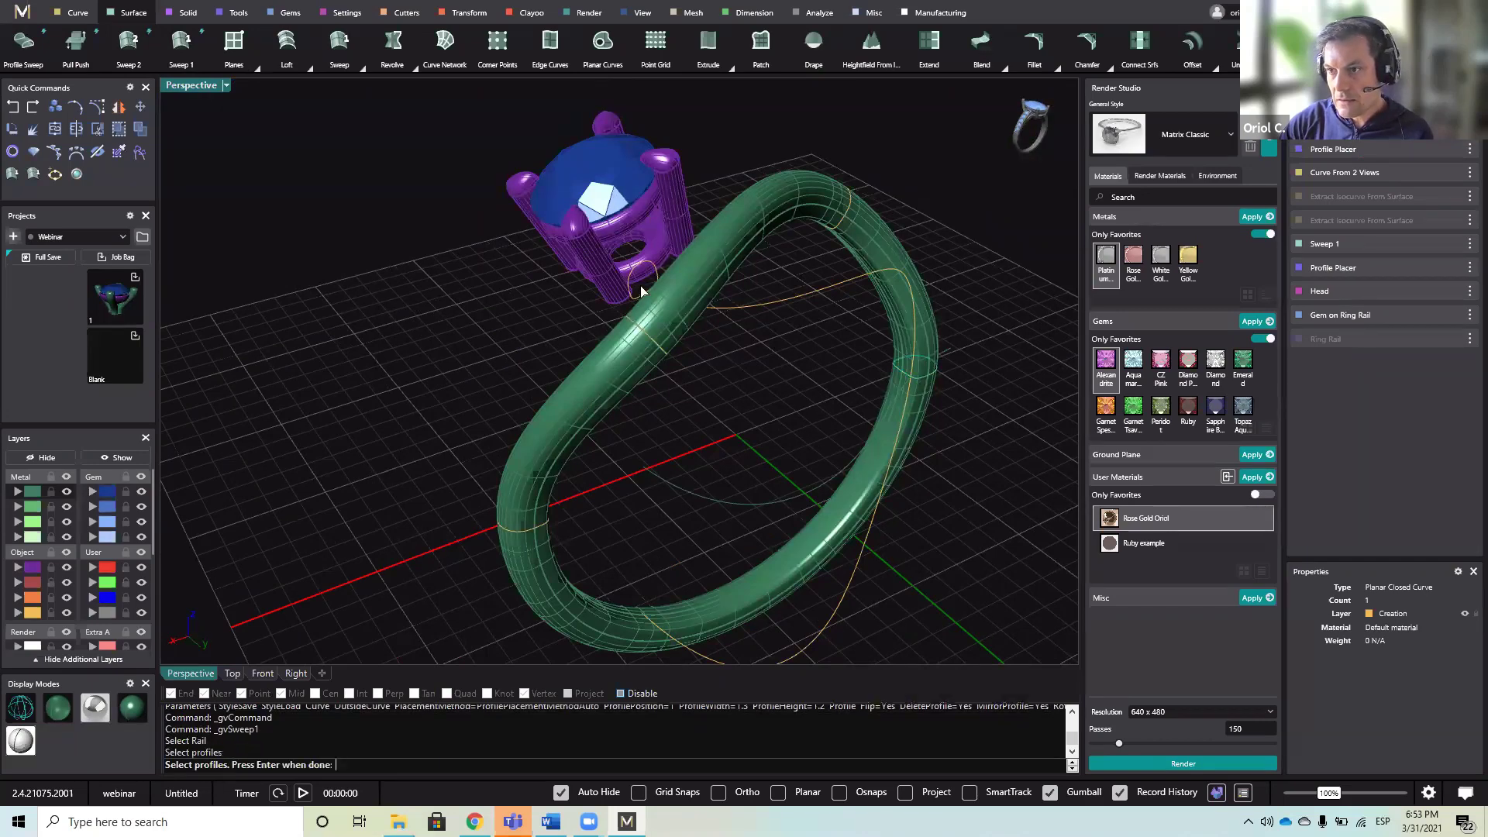
{"action": "scroll", "coordinate": [666, 267], "scroll_direction": "up", "scroll_amount": 2}
{"action": "left_click", "coordinate": [669, 264]}
{"action": "scroll", "coordinate": [718, 406], "scroll_direction": "up", "scroll_amount": 2}
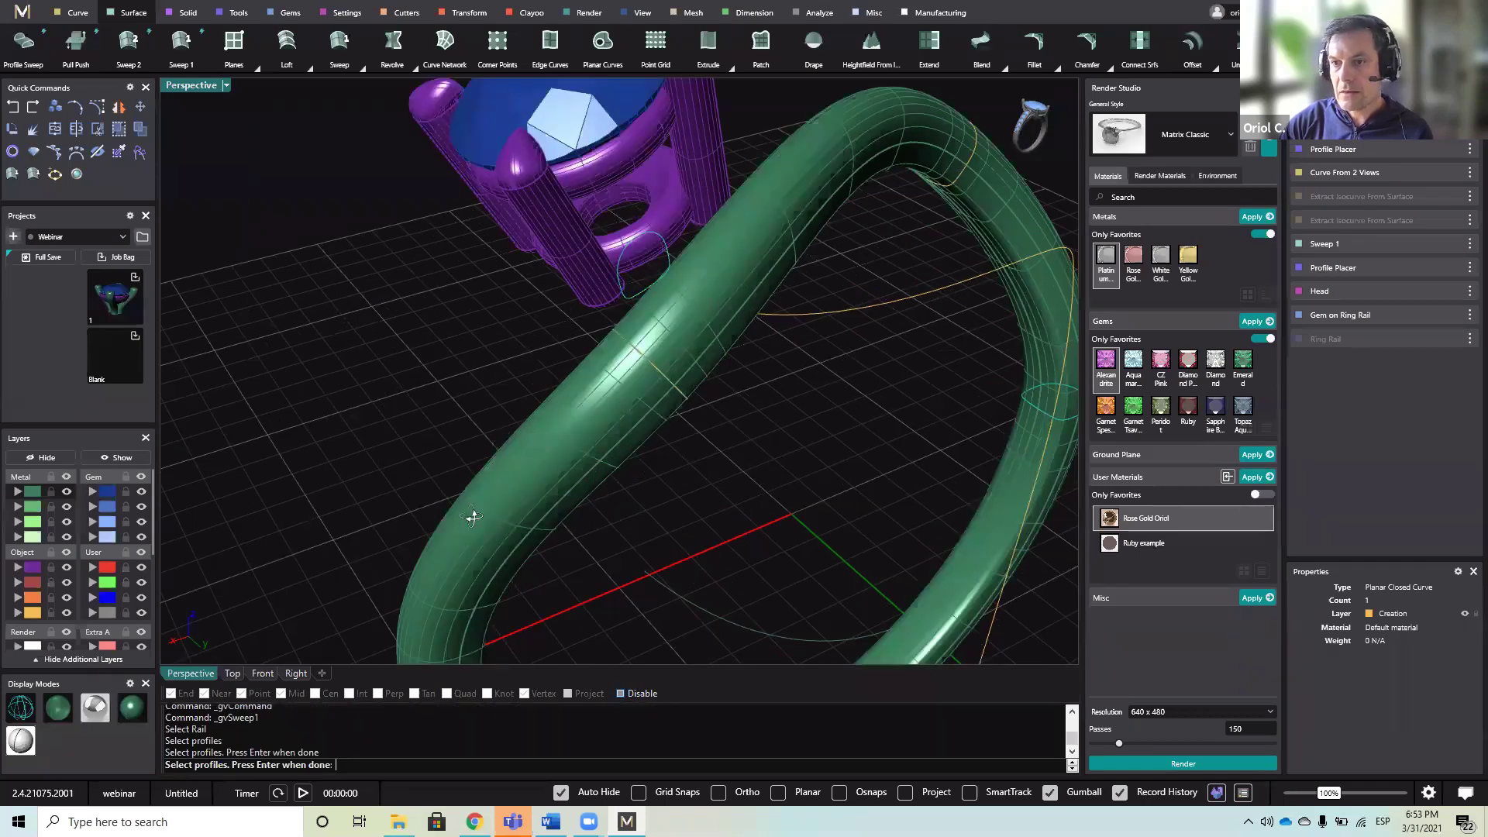
{"action": "key", "text": "Return"}
- Inspect the swept arm from several sides where it meets the head and shank, and accept the sweep
{"action": "right_click_drag", "start_coordinate": [823, 583], "coordinate": [780, 231]}
{"action": "right_click_drag", "start_coordinate": [790, 337], "coordinate": [706, 542]}
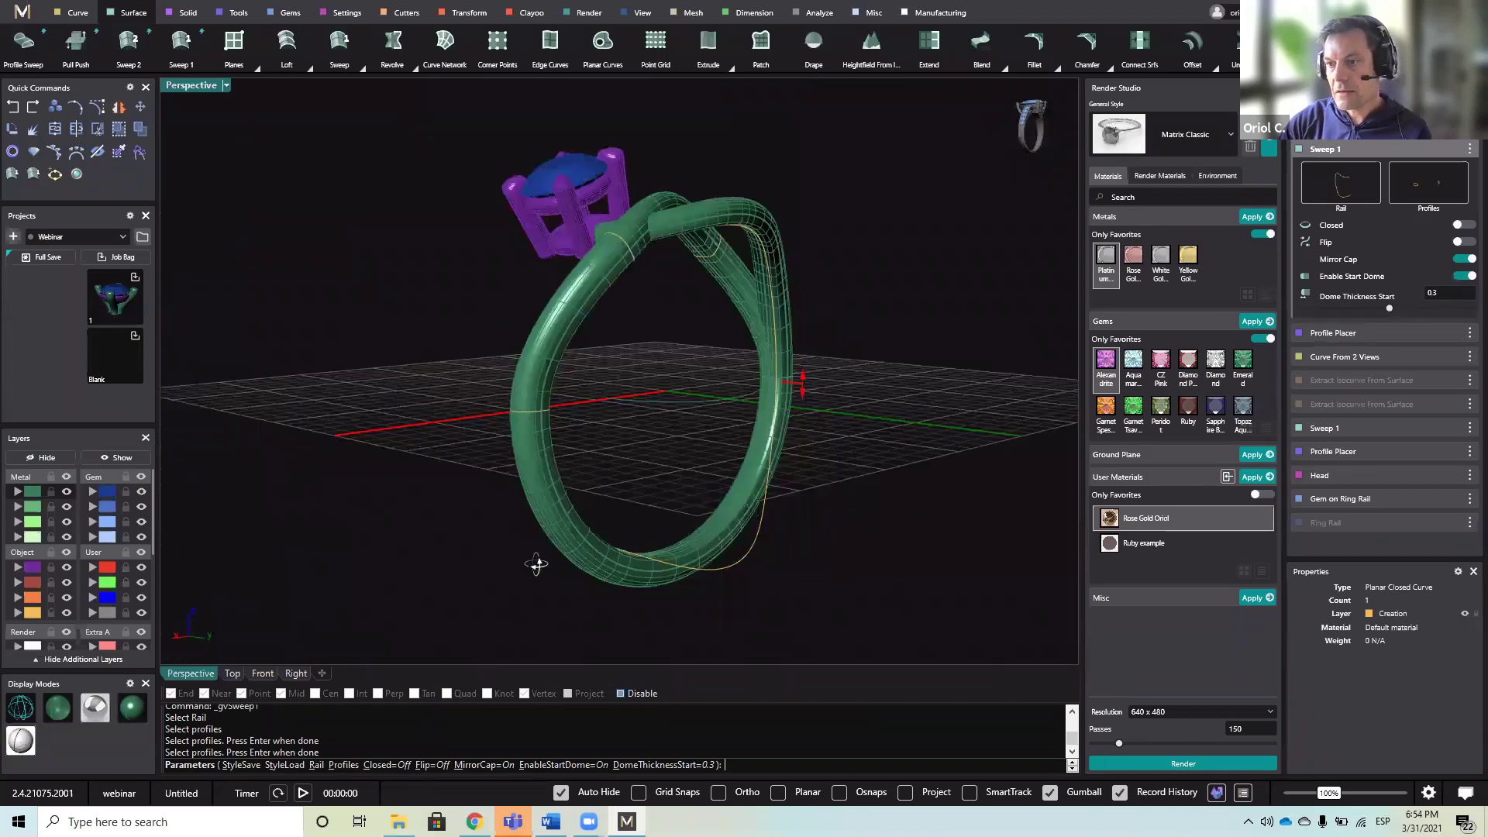
{"action": "right_click_drag", "start_coordinate": [561, 572], "coordinate": [571, 571]}
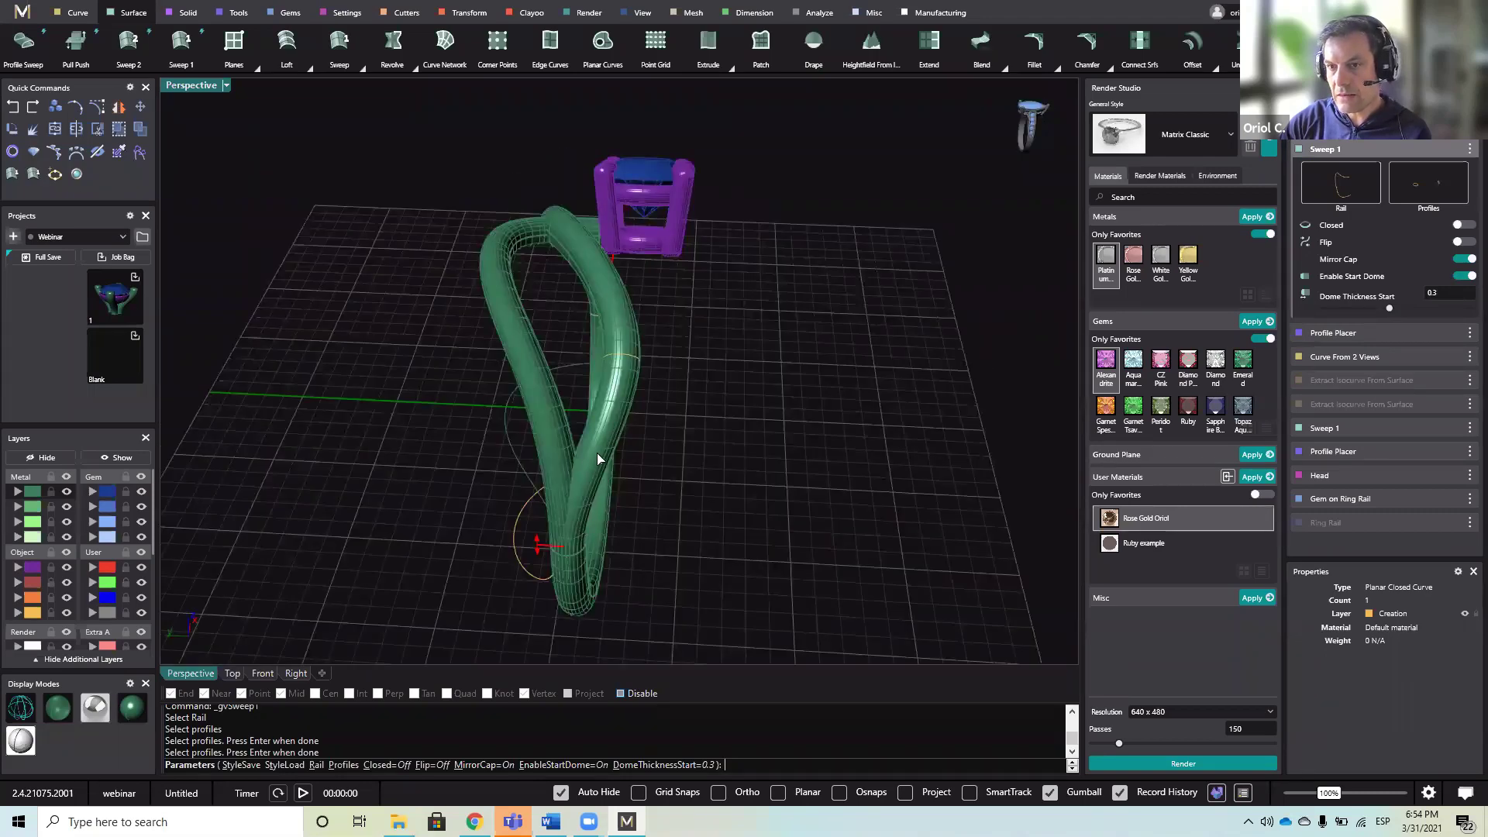
{"action": "right_click_drag", "start_coordinate": [744, 580], "coordinate": [708, 416]}
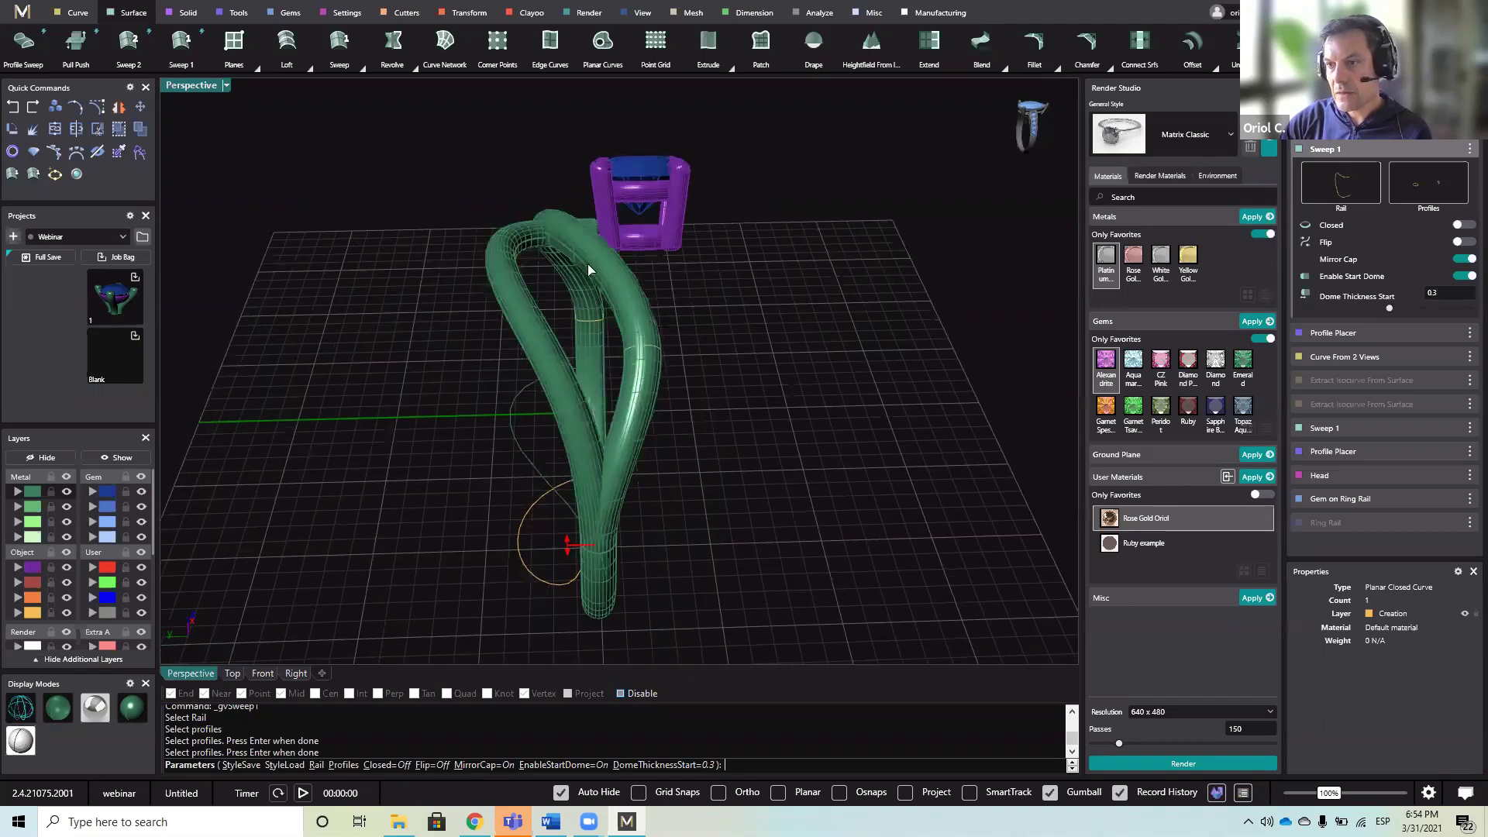
{"action": "right_click_drag", "start_coordinate": [701, 309], "coordinate": [773, 514]}
{"action": "scroll", "coordinate": [772, 532], "scroll_direction": "up", "scroll_amount": 5}
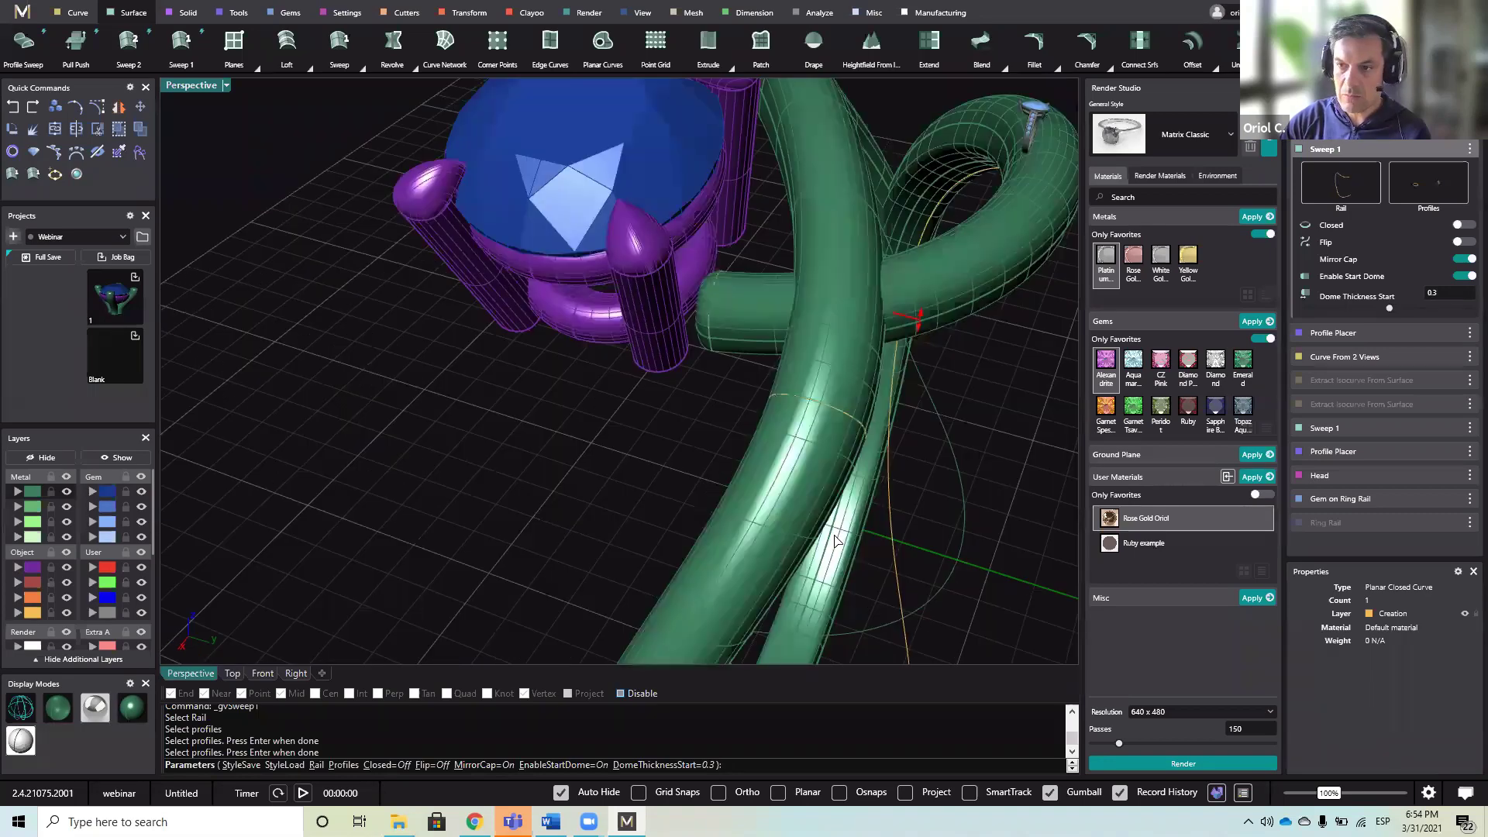
{"action": "scroll", "coordinate": [586, 396], "scroll_direction": "down", "scroll_amount": 5}
{"action": "right_click_drag", "start_coordinate": [586, 395], "coordinate": [586, 412]}
{"action": "right_click", "coordinate": [586, 412]}
- Move the Top-view curve's head-end control point slightly along the Y axis, toward the head
{"action": "left_click", "coordinate": [586, 413]}
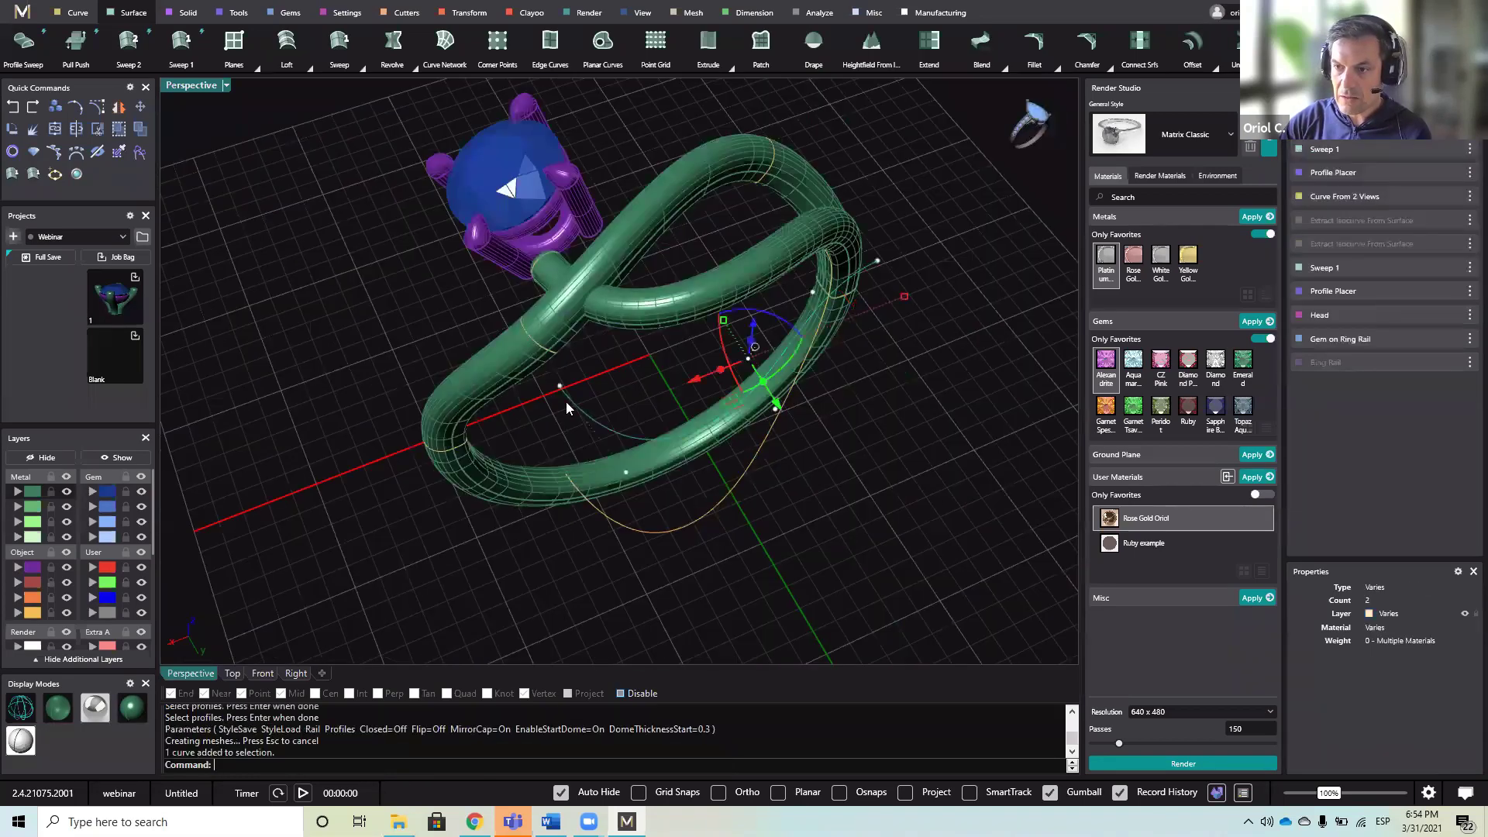
{"action": "left_click", "coordinate": [560, 387]}
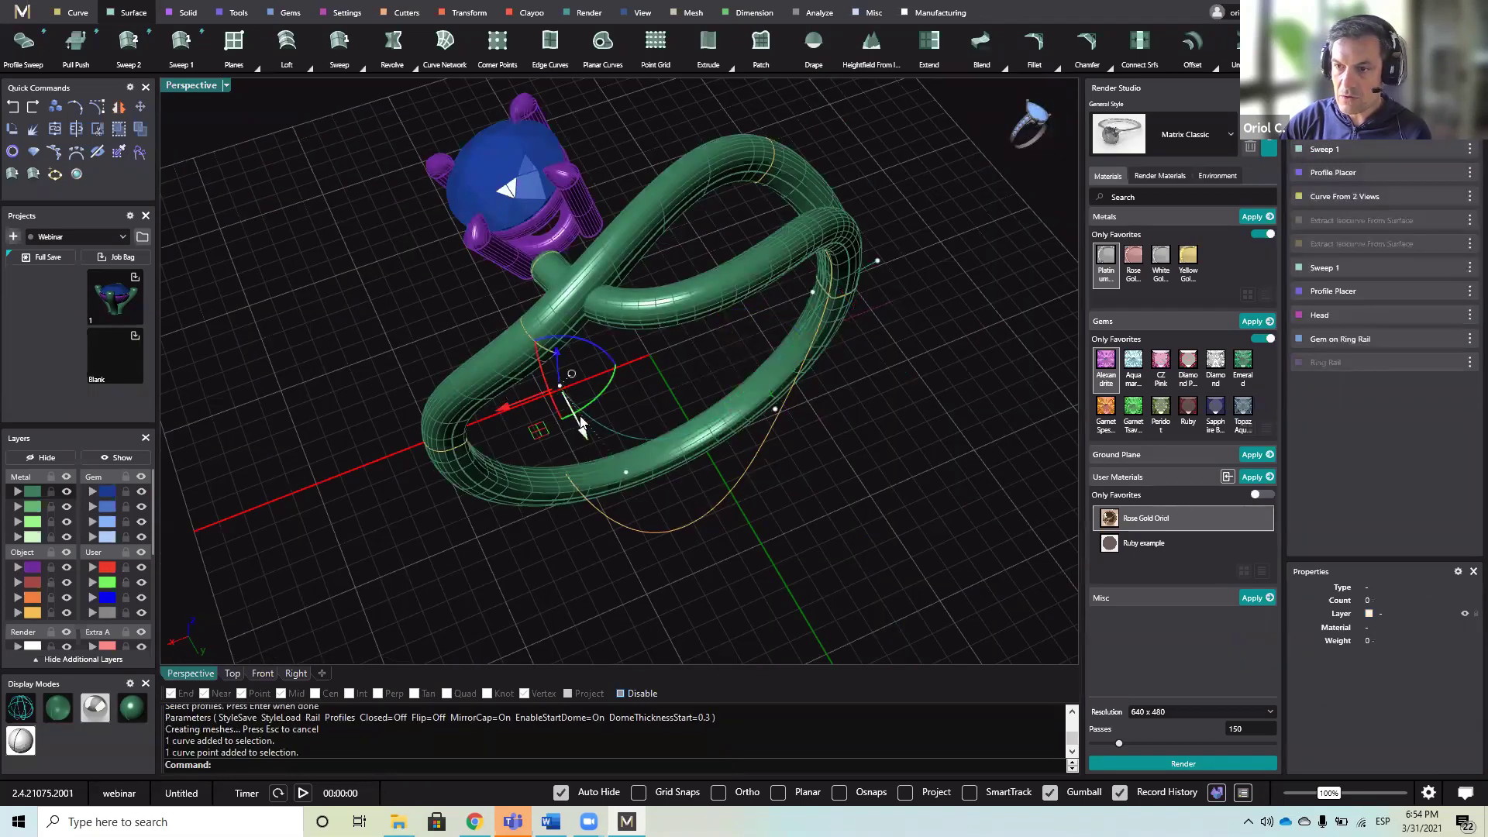
{"action": "mouse_move", "coordinate": [585, 440]}
{"action": "left_mouse_down"}
{"action": "mouse_move", "coordinate": [572, 421]}
{"action": "mouse_move", "coordinate": [607, 423]}
{"action": "left_mouse_up"}
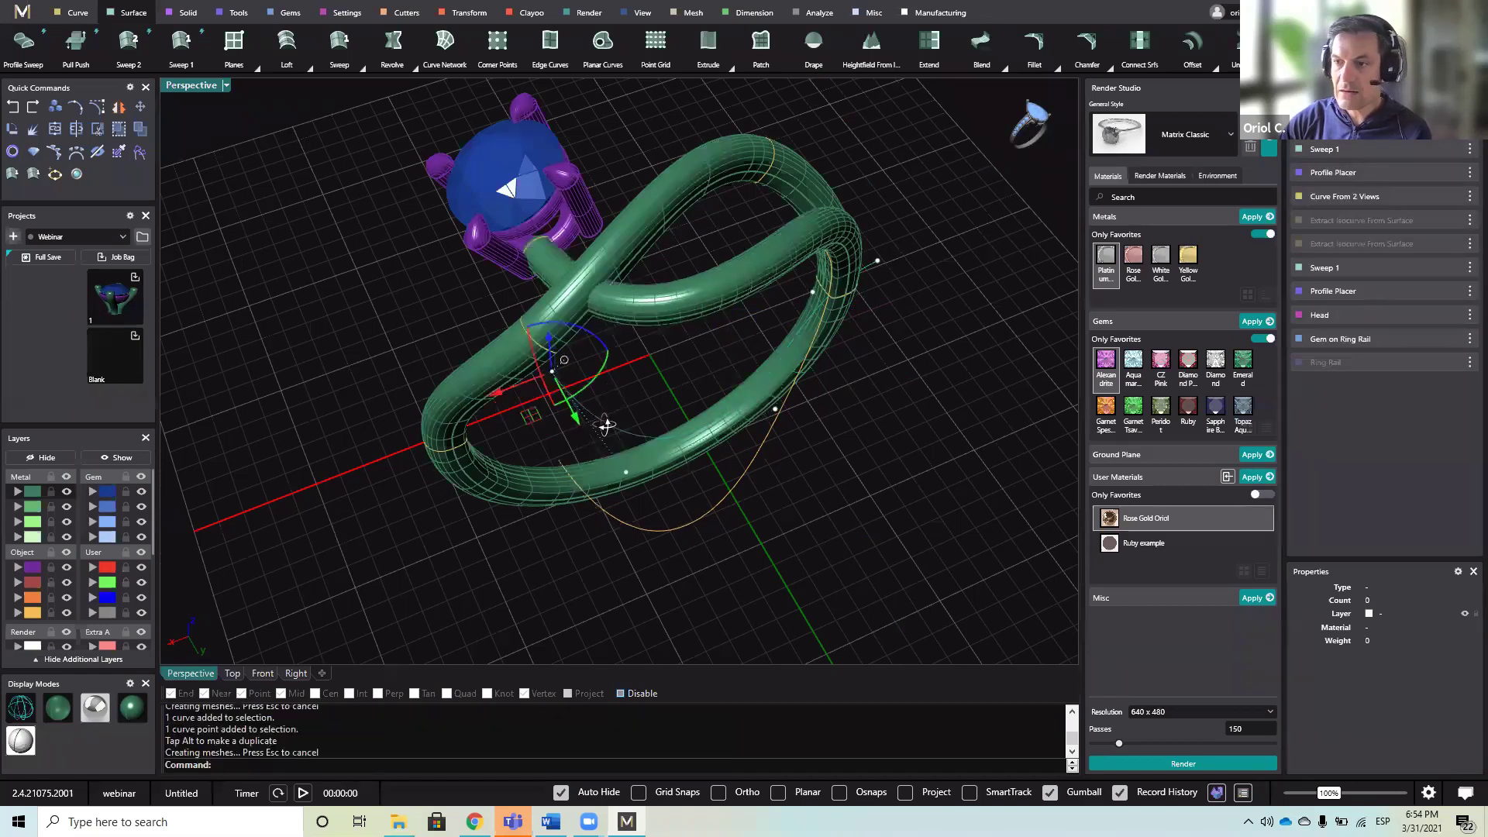
{"action": "right_click_drag", "start_coordinate": [751, 515], "coordinate": [577, 474]}
- Slide the Top-view curve's two middle control points along the X axis, away from the head, to reshape the arm
{"action": "left_click", "coordinate": [579, 470]}
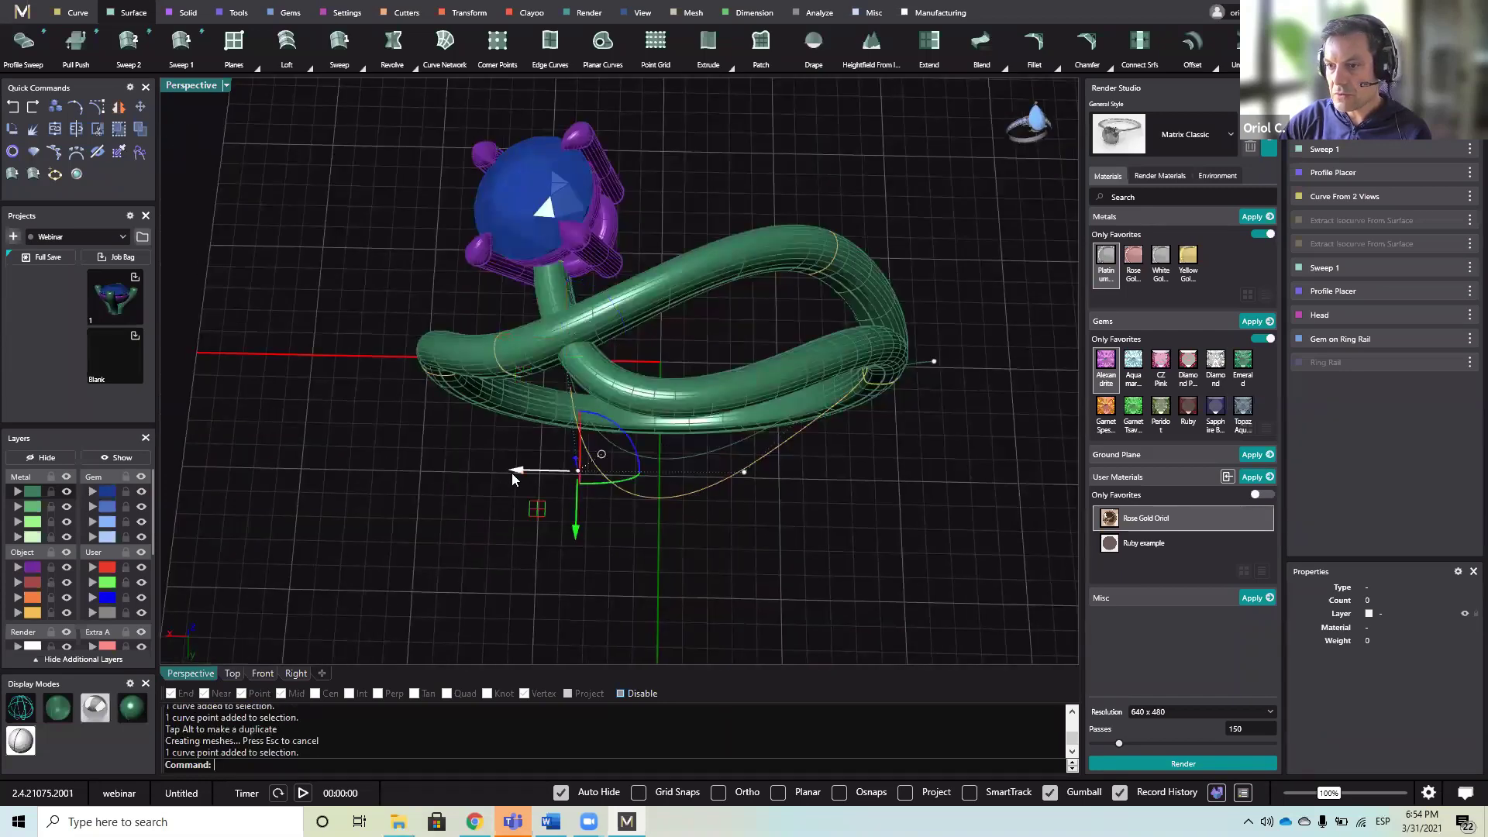
{"action": "left_click_drag", "start_coordinate": [512, 473], "coordinate": [621, 404]}
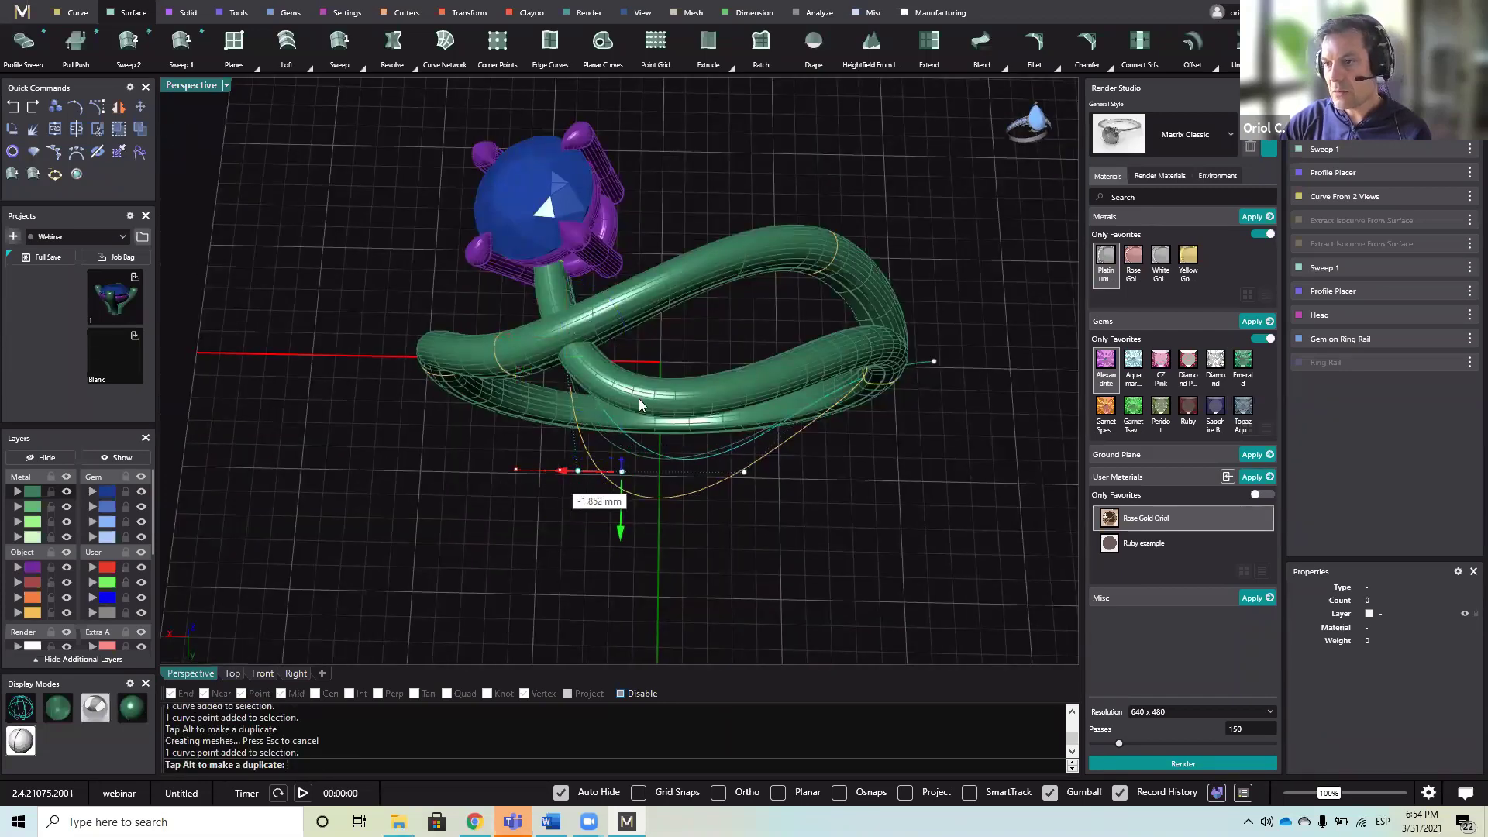
{"action": "mouse_move", "coordinate": [770, 469]}
{"action": "left_mouse_down"}
{"action": "mouse_move", "coordinate": [686, 478]}
{"action": "mouse_move", "coordinate": [746, 476]}
{"action": "left_mouse_up"}
{"action": "left_click", "coordinate": [744, 473]}
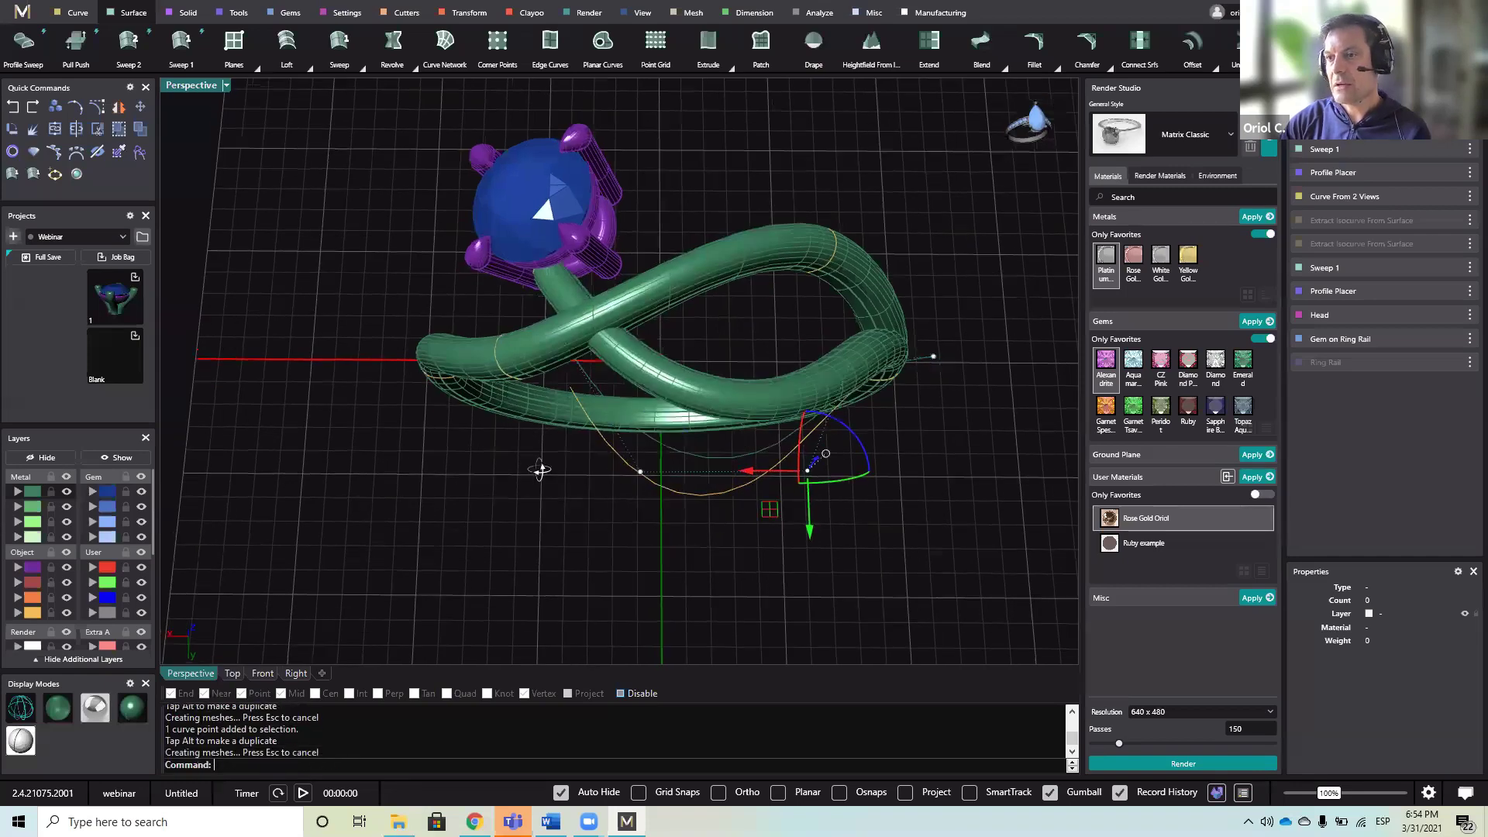
{"action": "right_click_drag", "start_coordinate": [489, 344], "coordinate": [825, 477]}
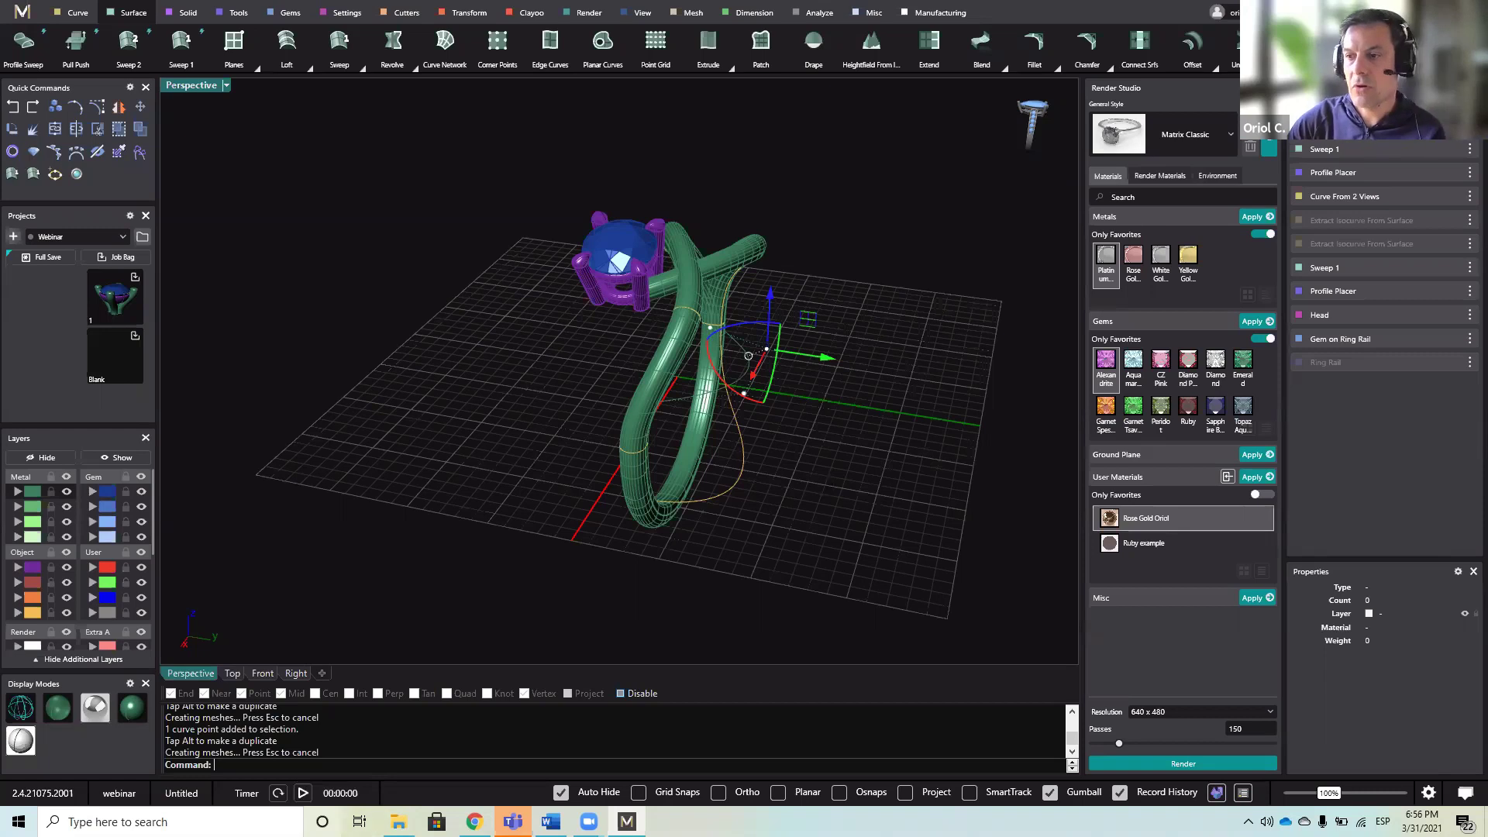
{"action": "right_click", "coordinate": [493, 476]}
{"action": "left_click_drag", "start_coordinate": [473, 169], "coordinate": [830, 591]}
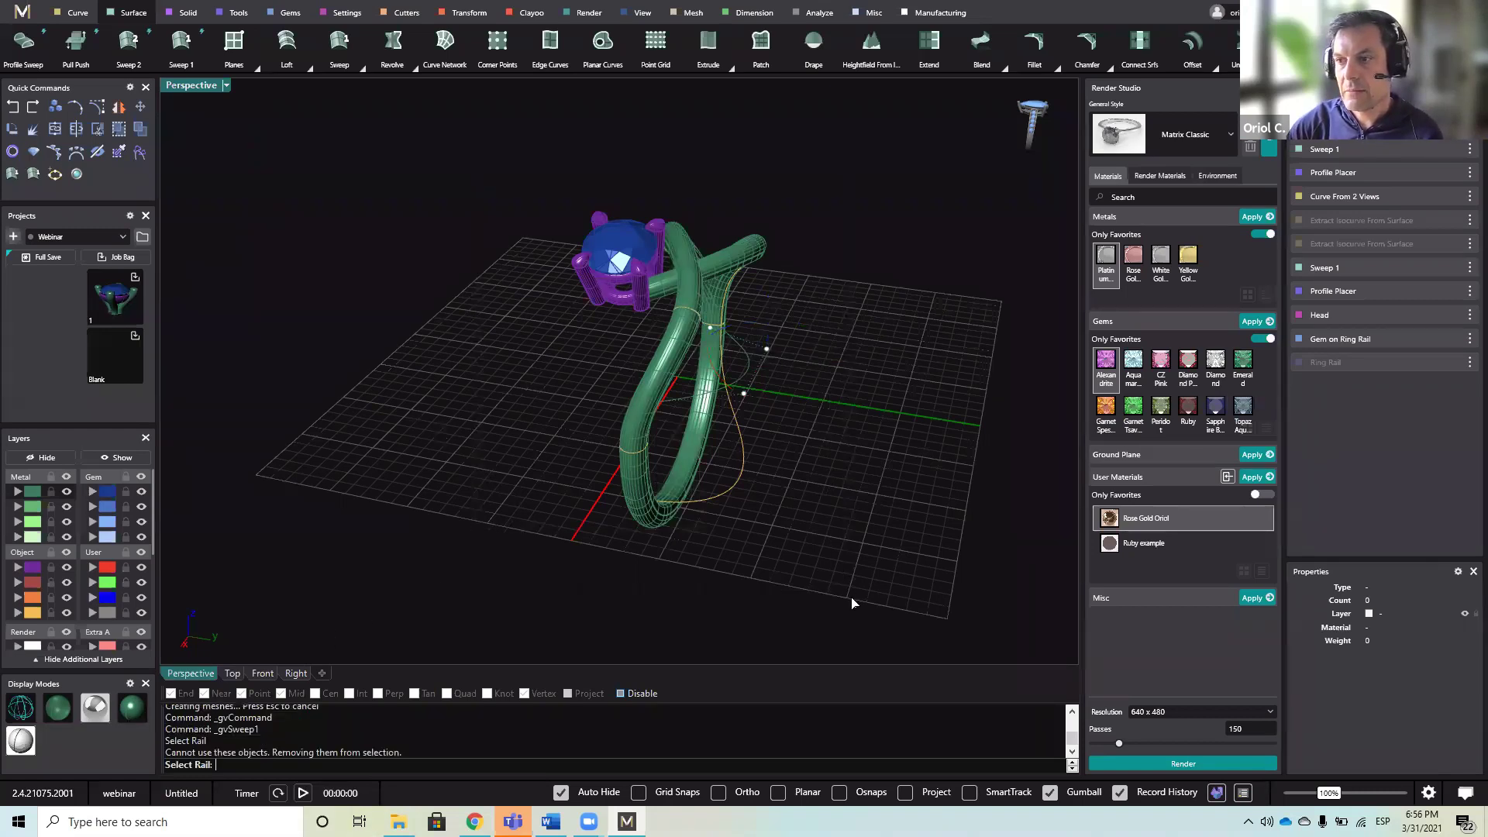
{"action": "key", "text": "Escape"}
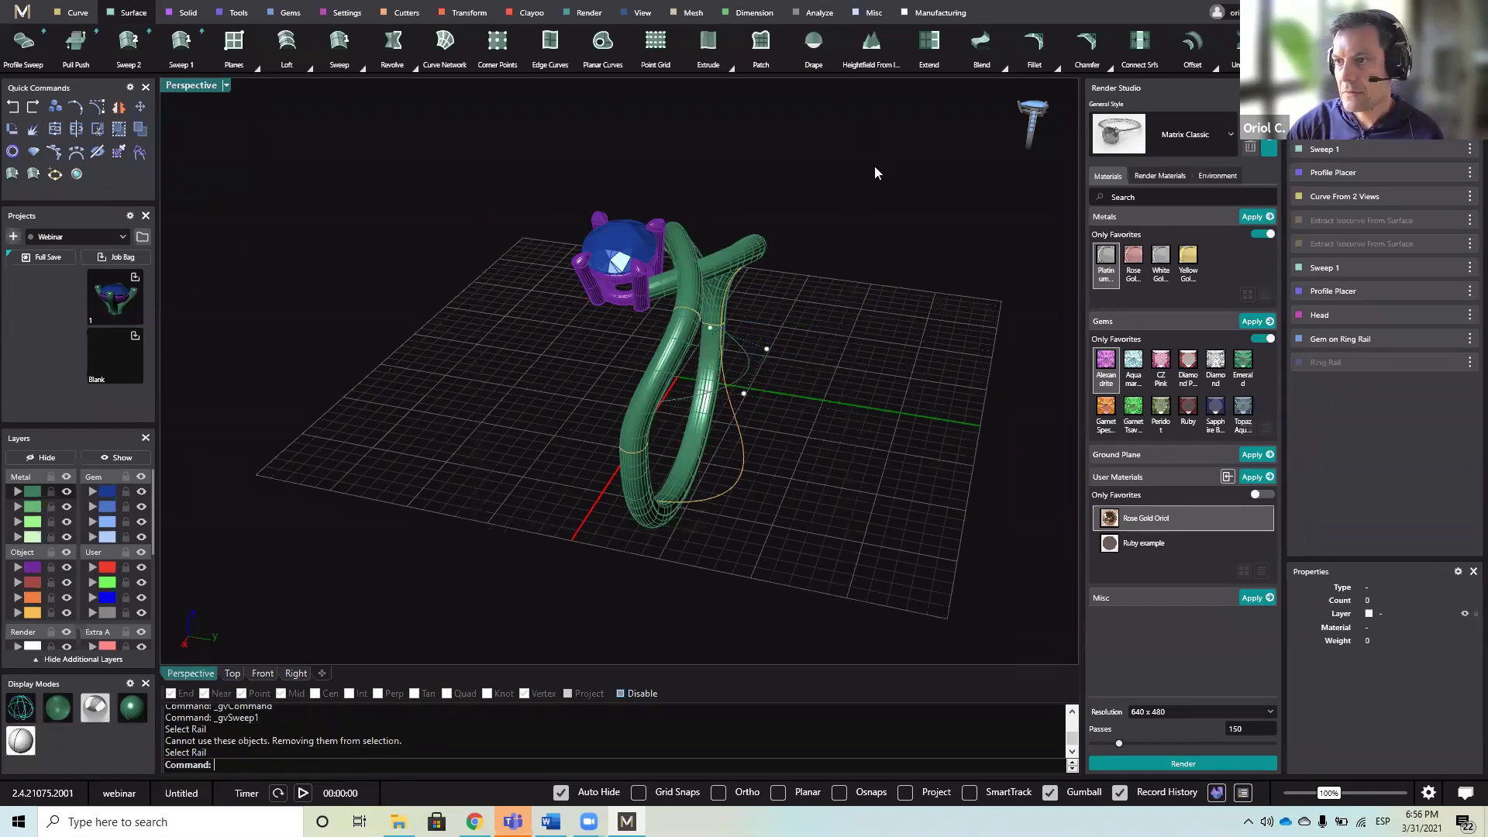
- Delete the entire ring model and draw a single straight line across the middle of the empty grid
{"action": "left_click_drag", "start_coordinate": [893, 165], "coordinate": [439, 607]}
{"action": "key", "text": "Delete"}
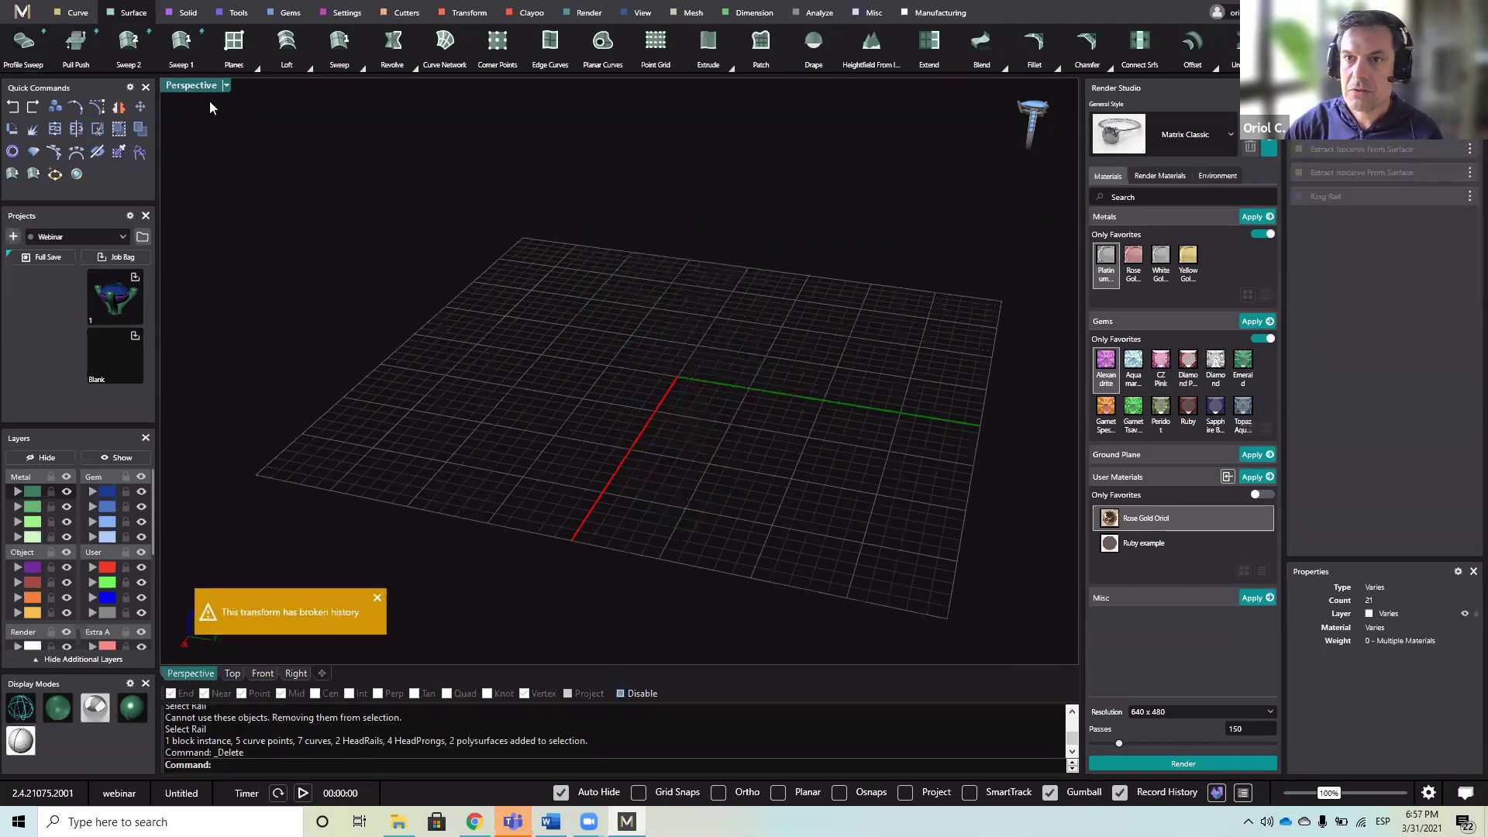
{"action": "left_click", "coordinate": [66, 15]}
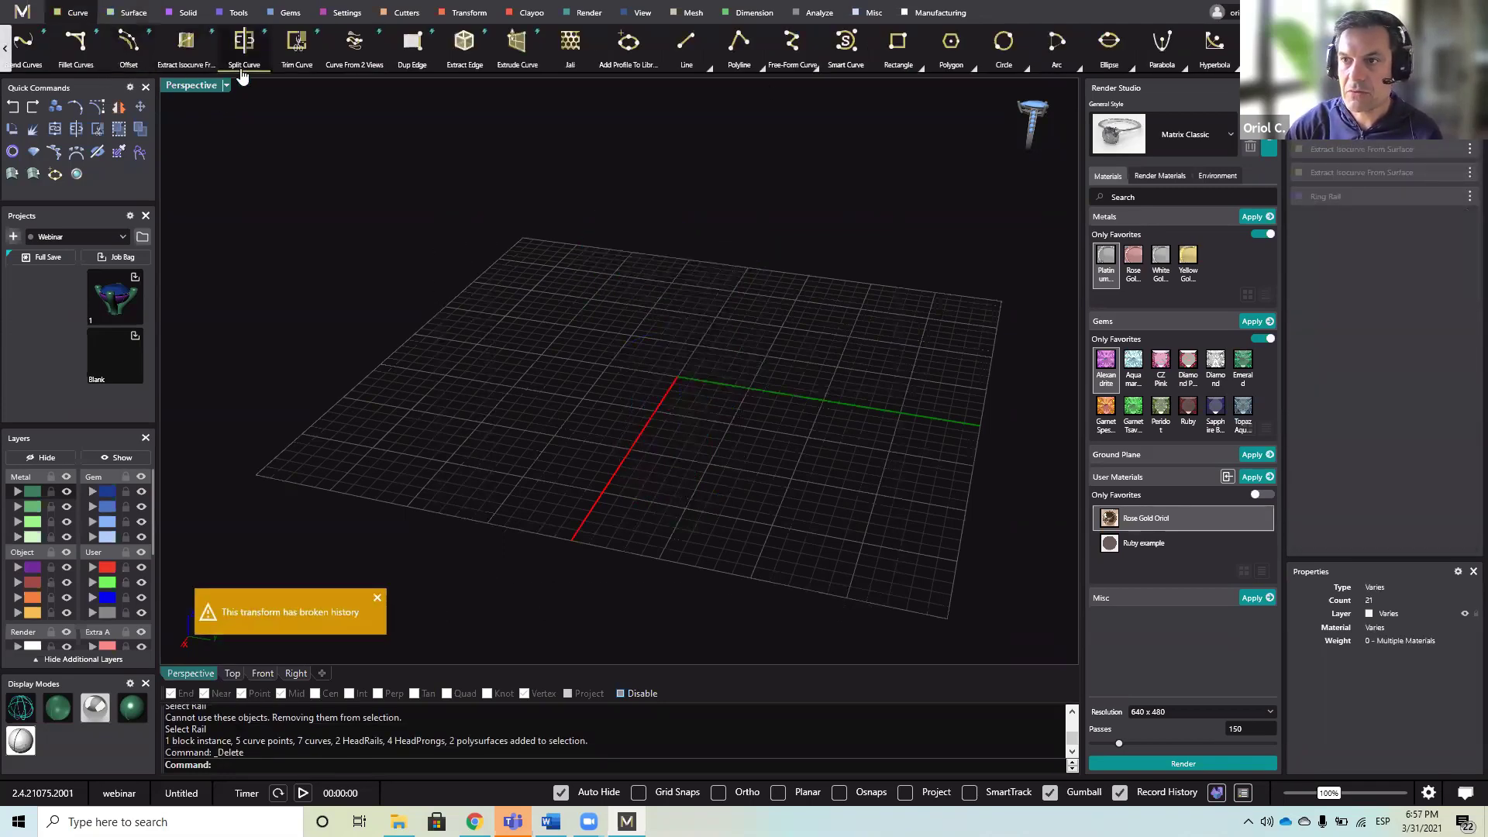
{"action": "left_click", "coordinate": [685, 42]}
{"action": "right_click_drag", "start_coordinate": [685, 335], "coordinate": [526, 385]}
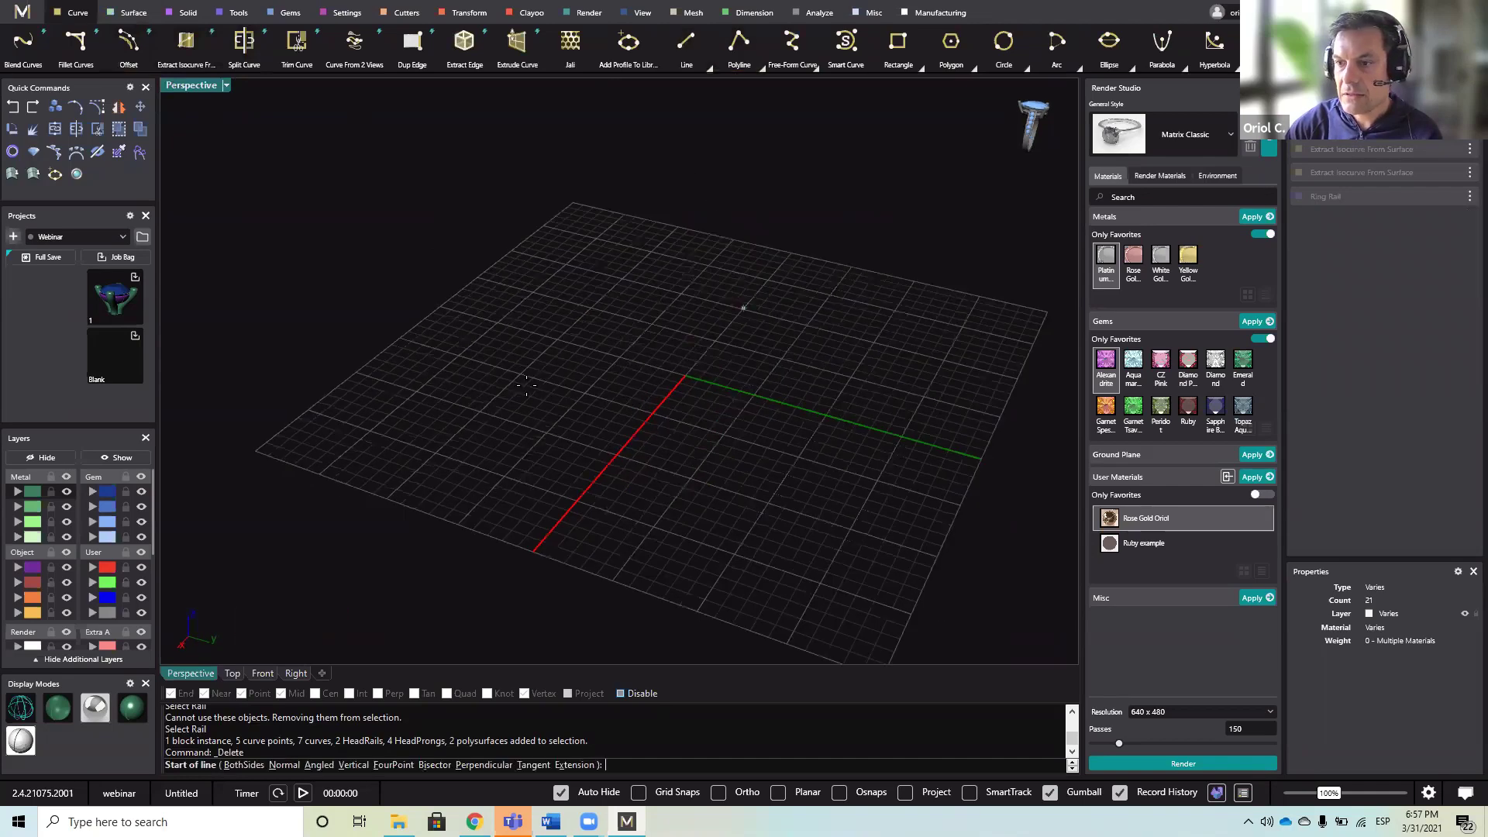
{"action": "left_click", "coordinate": [527, 386]}
{"action": "left_click", "coordinate": [819, 369]}
- Place Gems On Curve along the line, with the orientation method set to Down and the end position extended to 0.934
{"action": "left_click", "coordinate": [780, 370]}
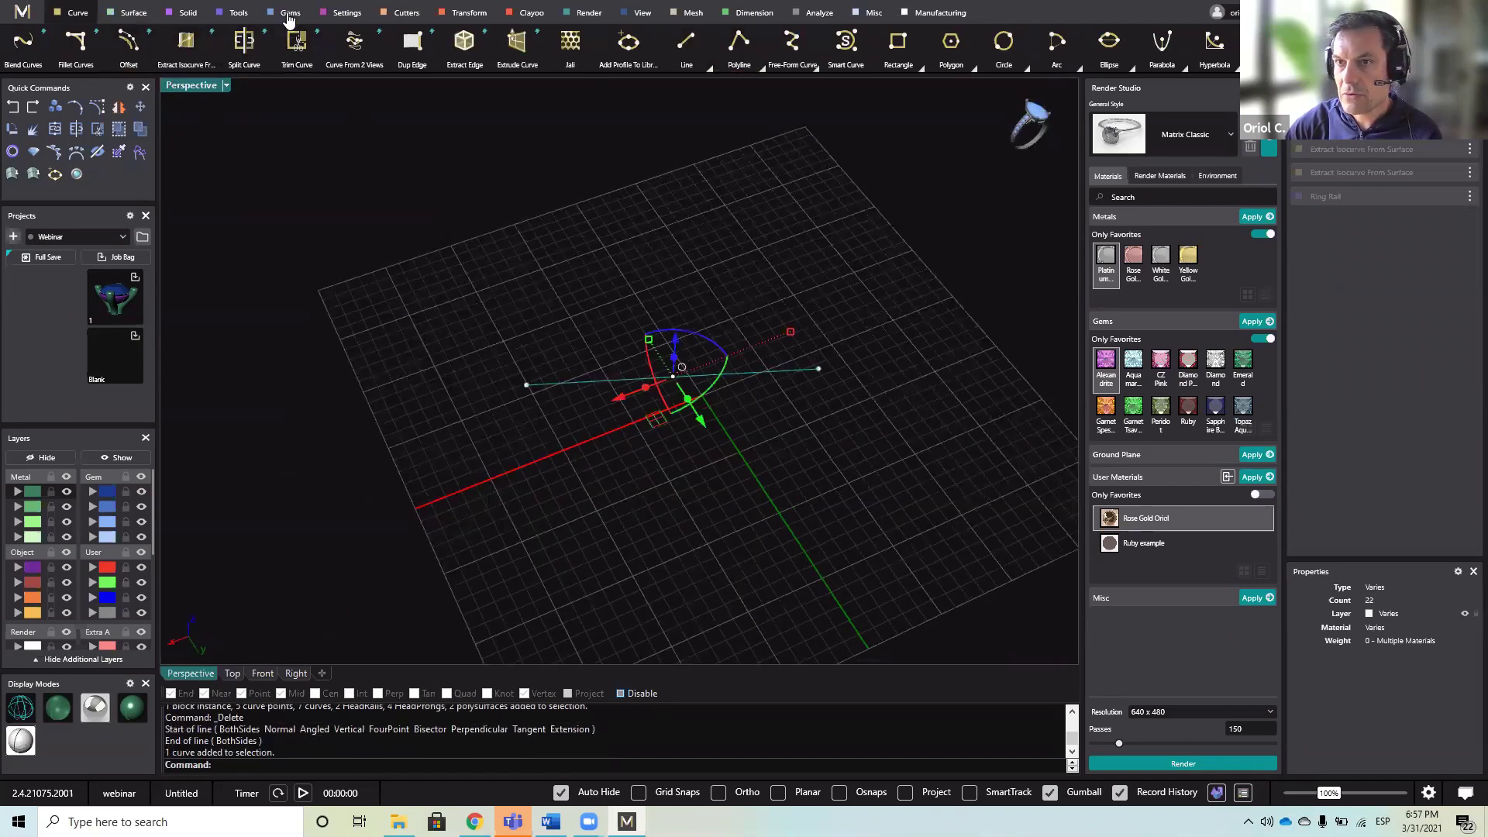
{"action": "left_click", "coordinate": [289, 14]}
{"action": "left_click", "coordinate": [362, 43]}
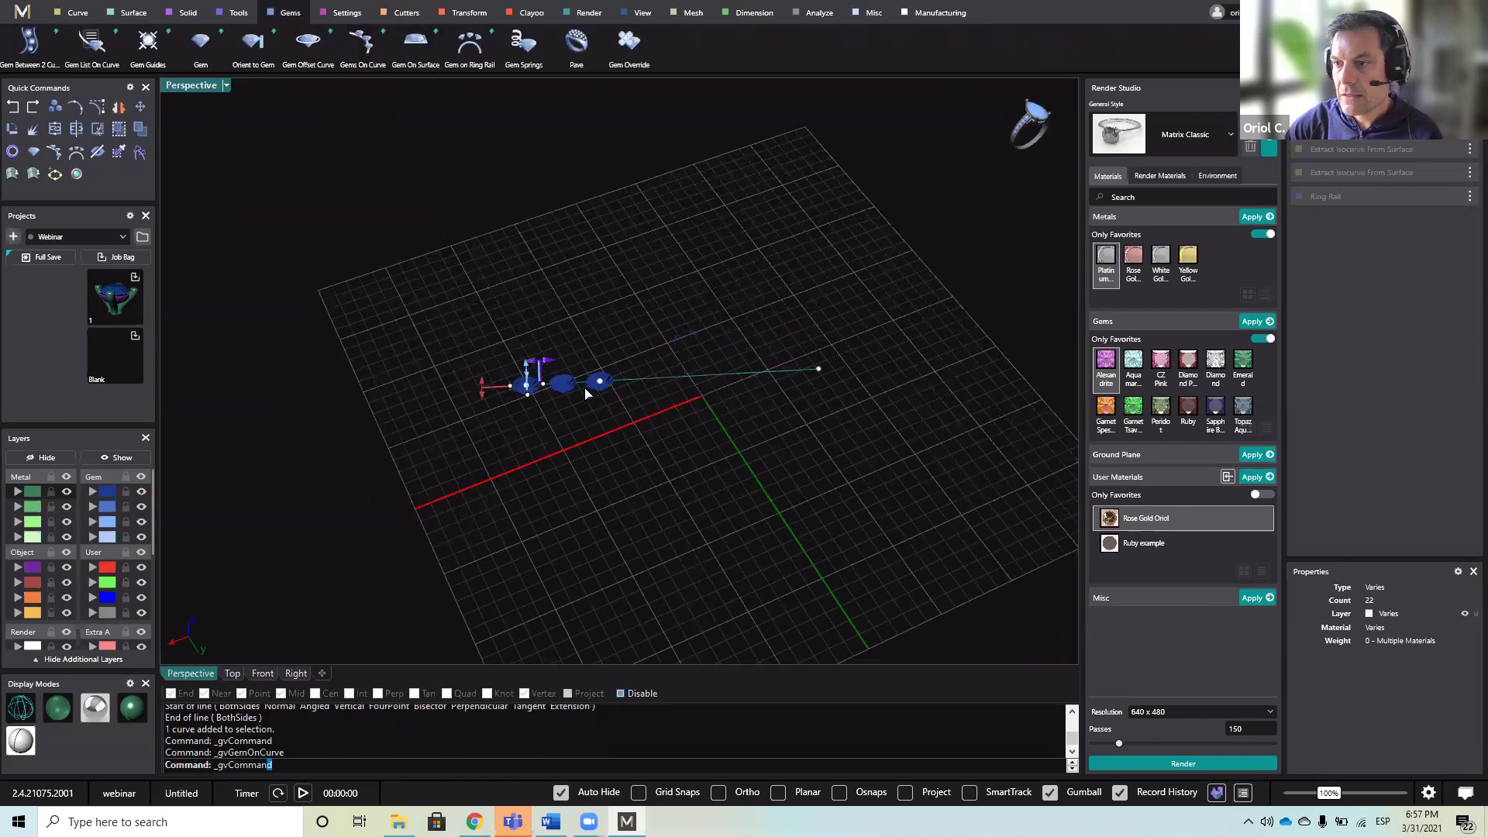
{"action": "scroll", "coordinate": [1414, 516], "scroll_direction": "down", "scroll_amount": 1}
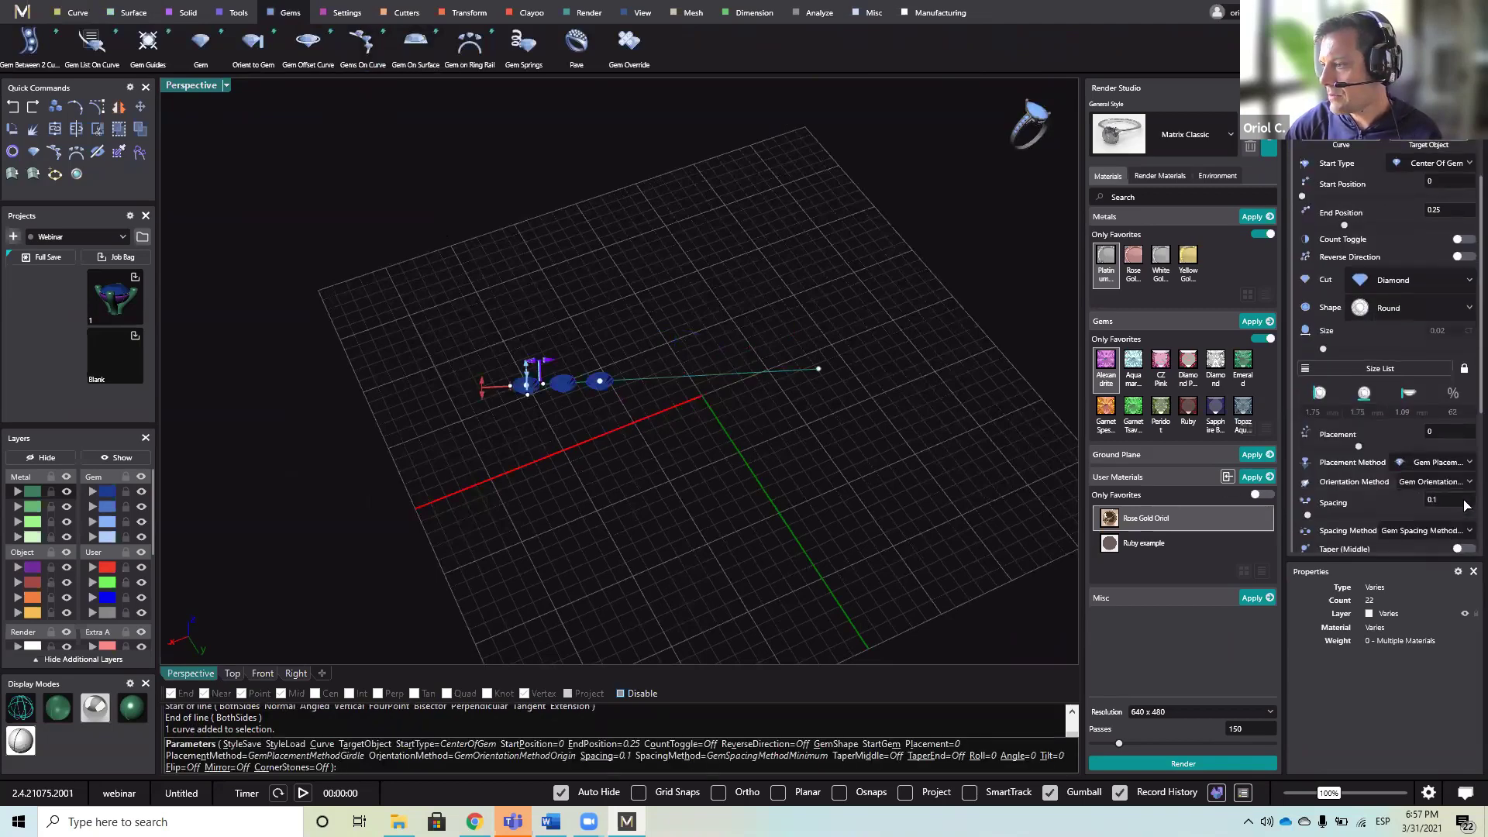
{"action": "left_click", "coordinate": [1468, 481]}
{"action": "left_click", "coordinate": [1418, 515]}
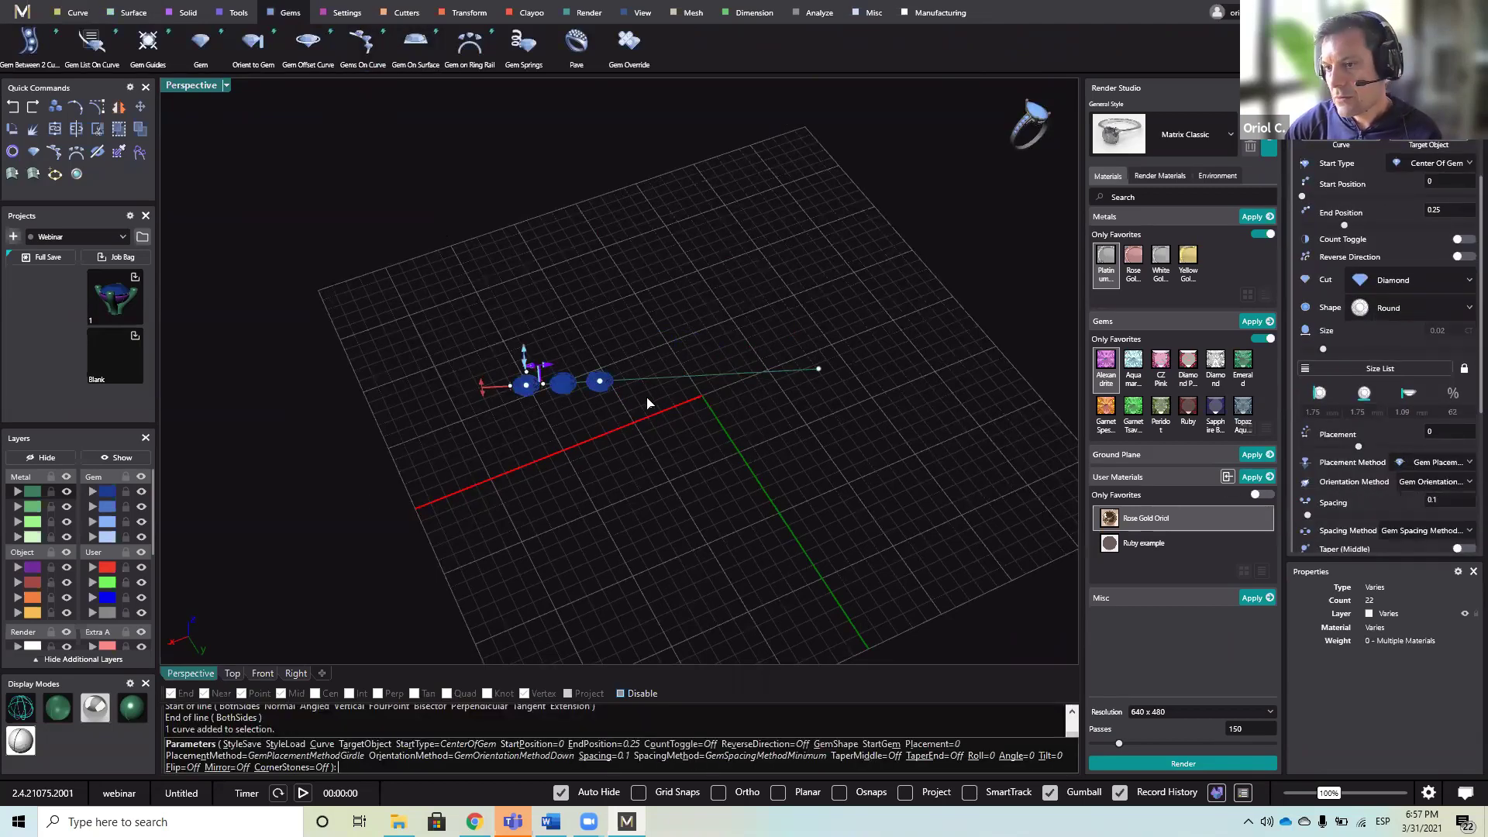
{"action": "left_click_drag", "start_coordinate": [601, 387], "coordinate": [798, 411]}
{"action": "right_click", "coordinate": [771, 440]}
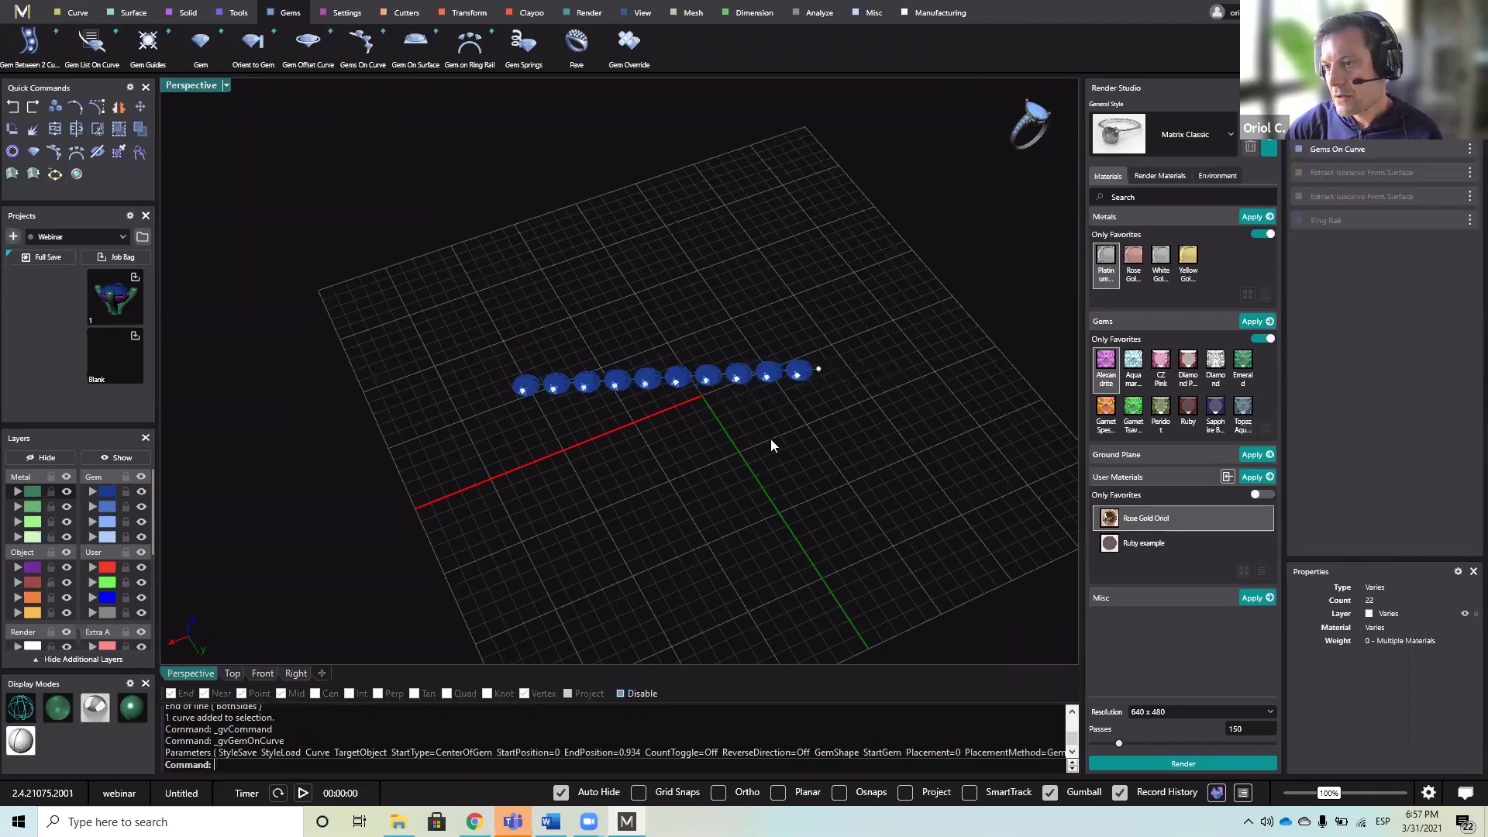
- Add prongs to the row of gems with Prong Placer, using the fourth prong layout
{"action": "left_click", "coordinate": [736, 387]}
{"action": "left_click", "coordinate": [347, 12]}
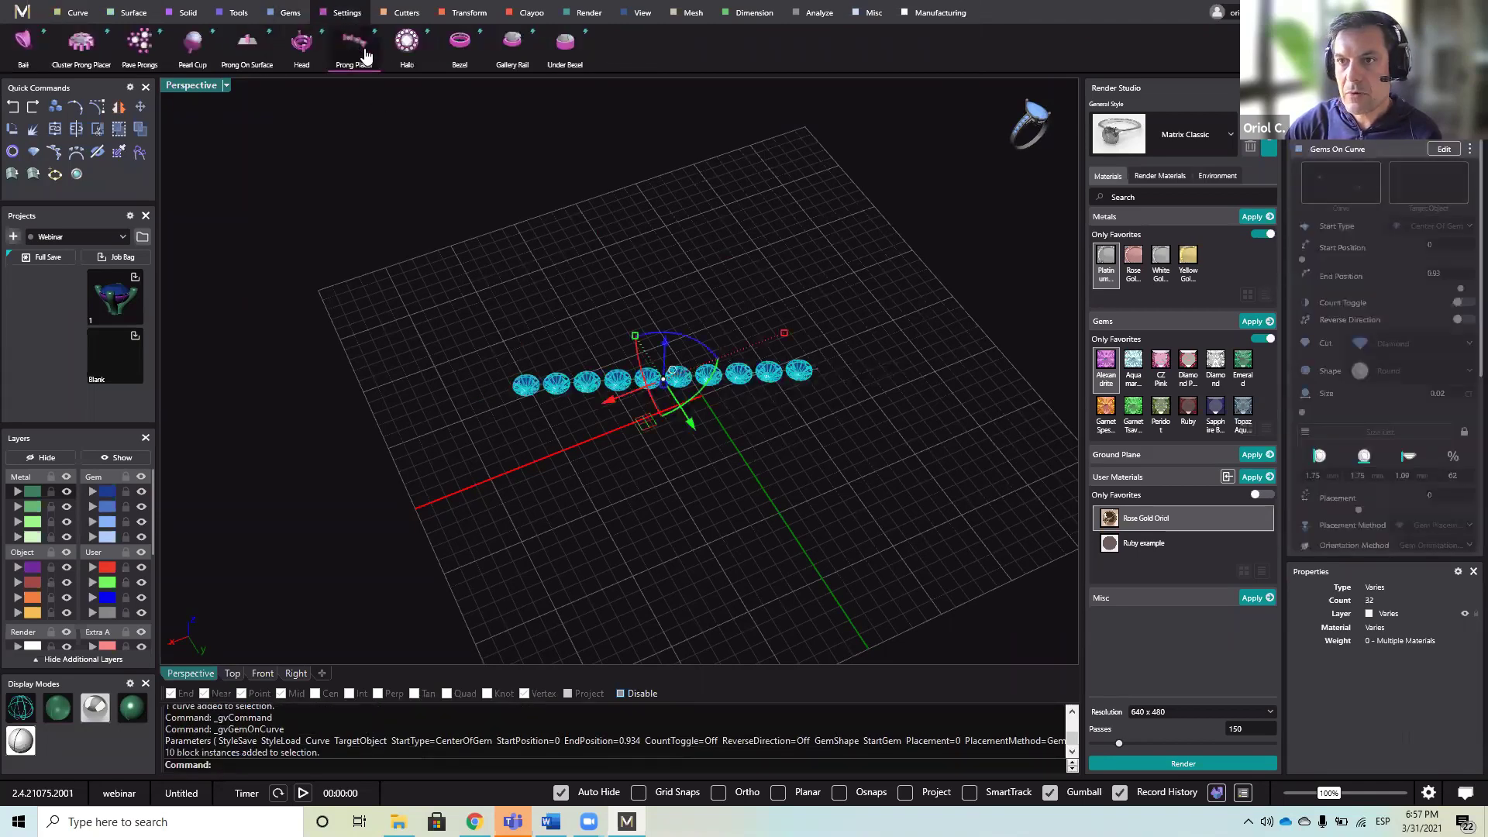
{"action": "left_click", "coordinate": [364, 56]}
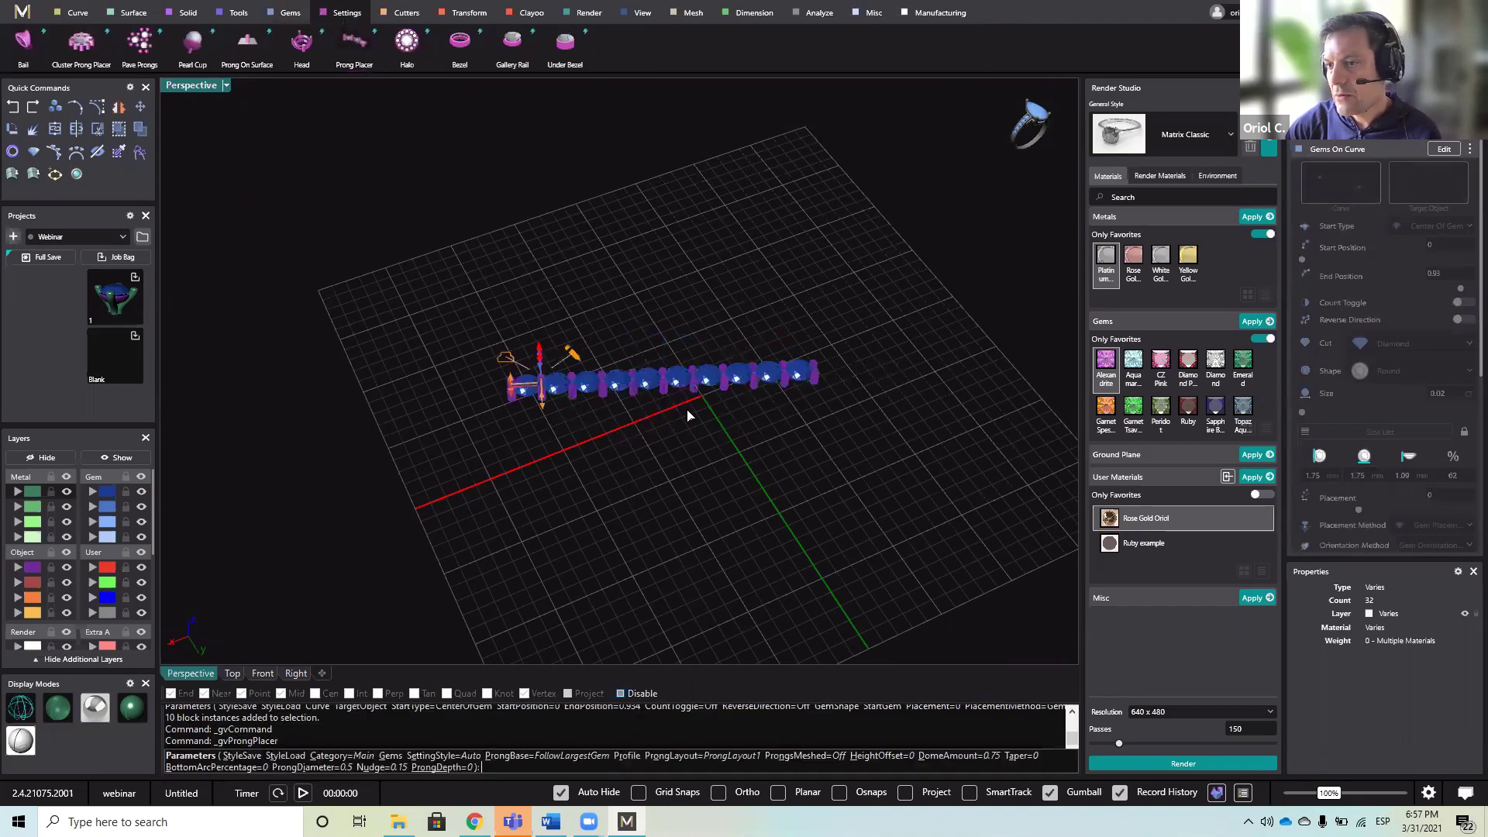
{"action": "scroll", "coordinate": [659, 472], "scroll_direction": "up", "scroll_amount": 5}
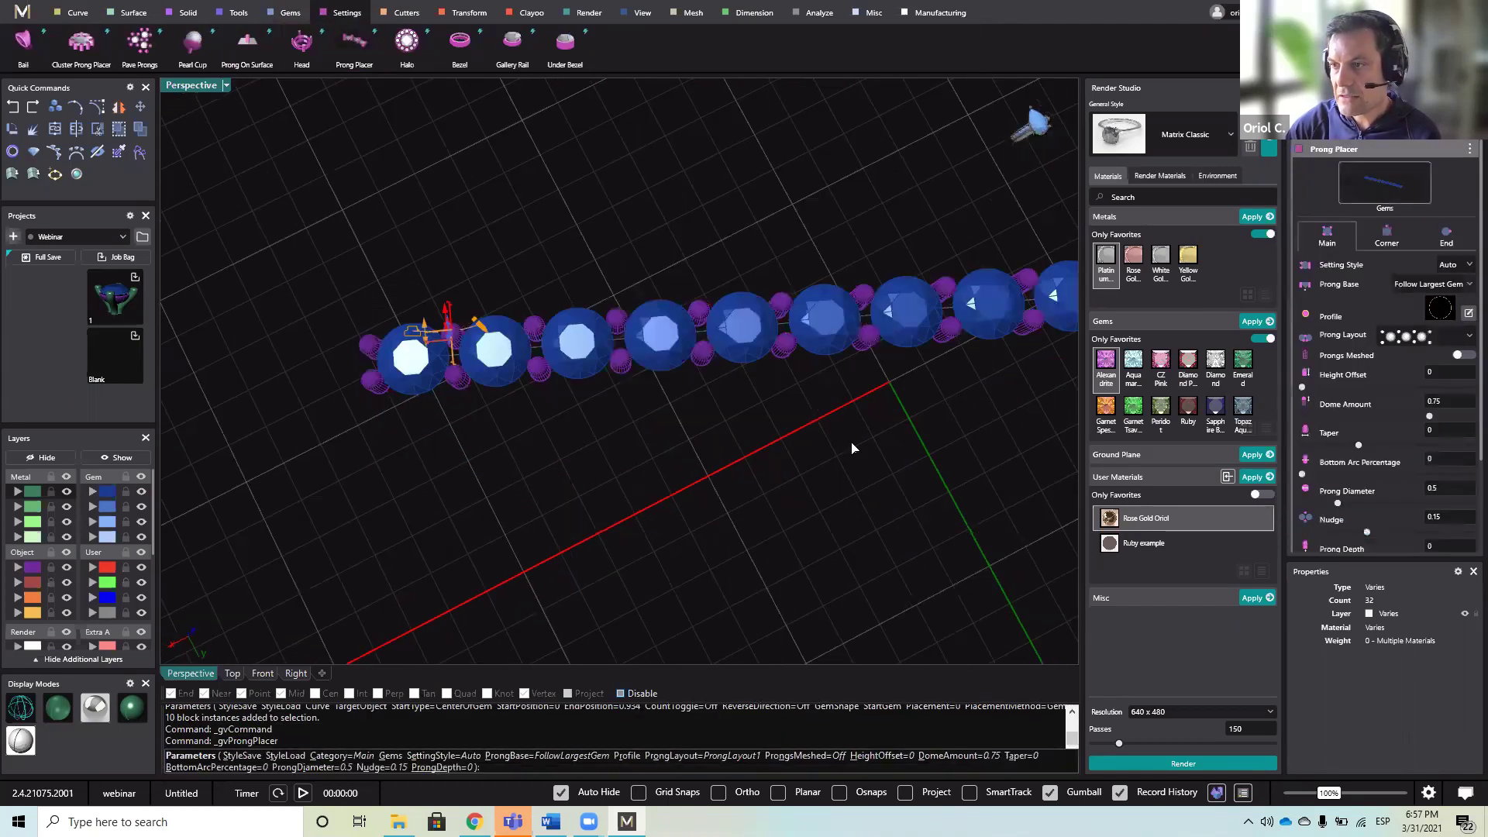
{"action": "right_click_drag", "start_coordinate": [852, 442], "coordinate": [729, 401], "text": "shift"}
{"action": "left_click", "coordinate": [1420, 336]}
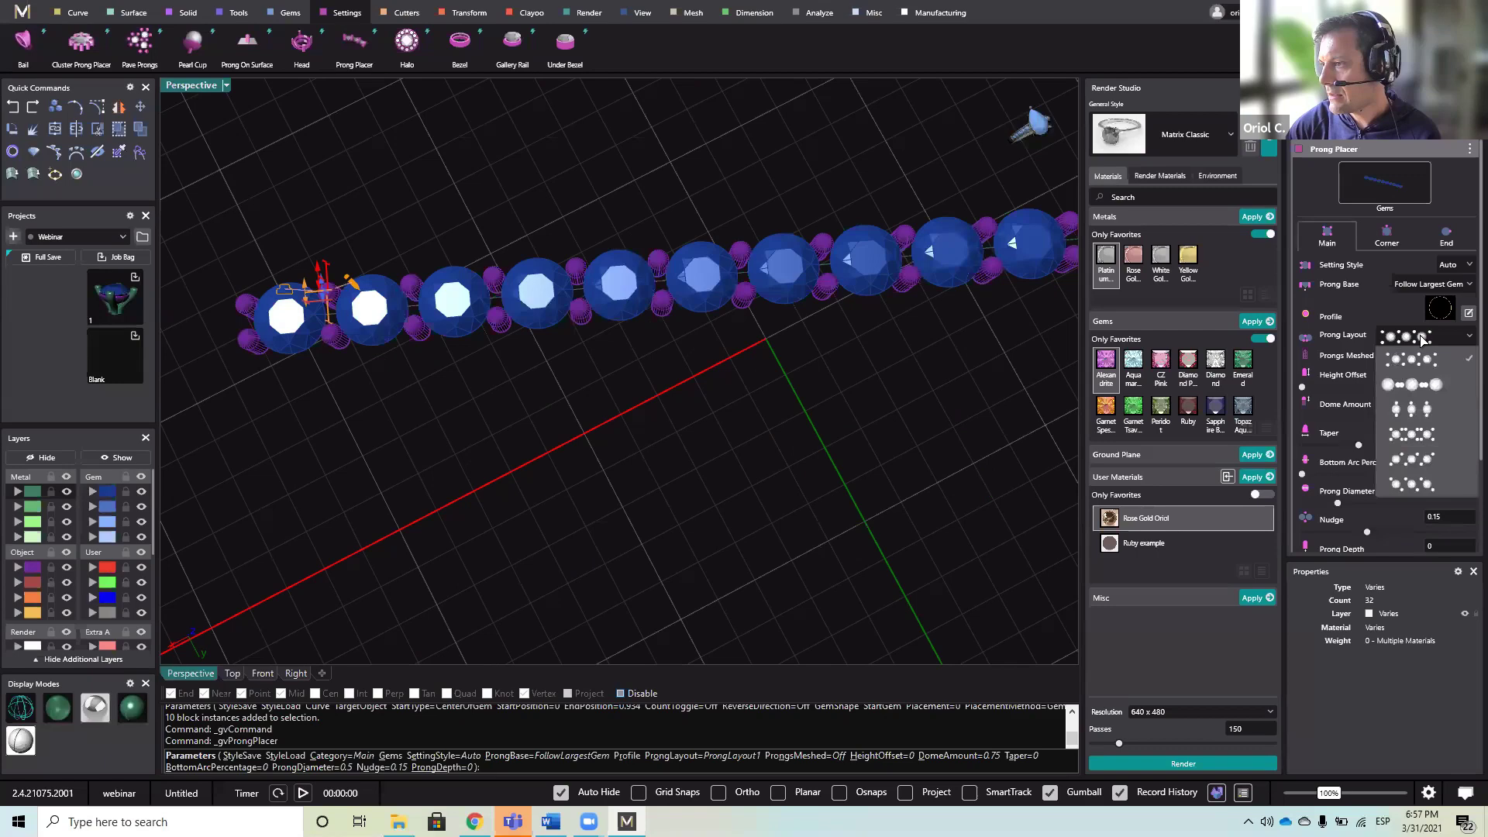
{"action": "left_click", "coordinate": [1421, 436]}
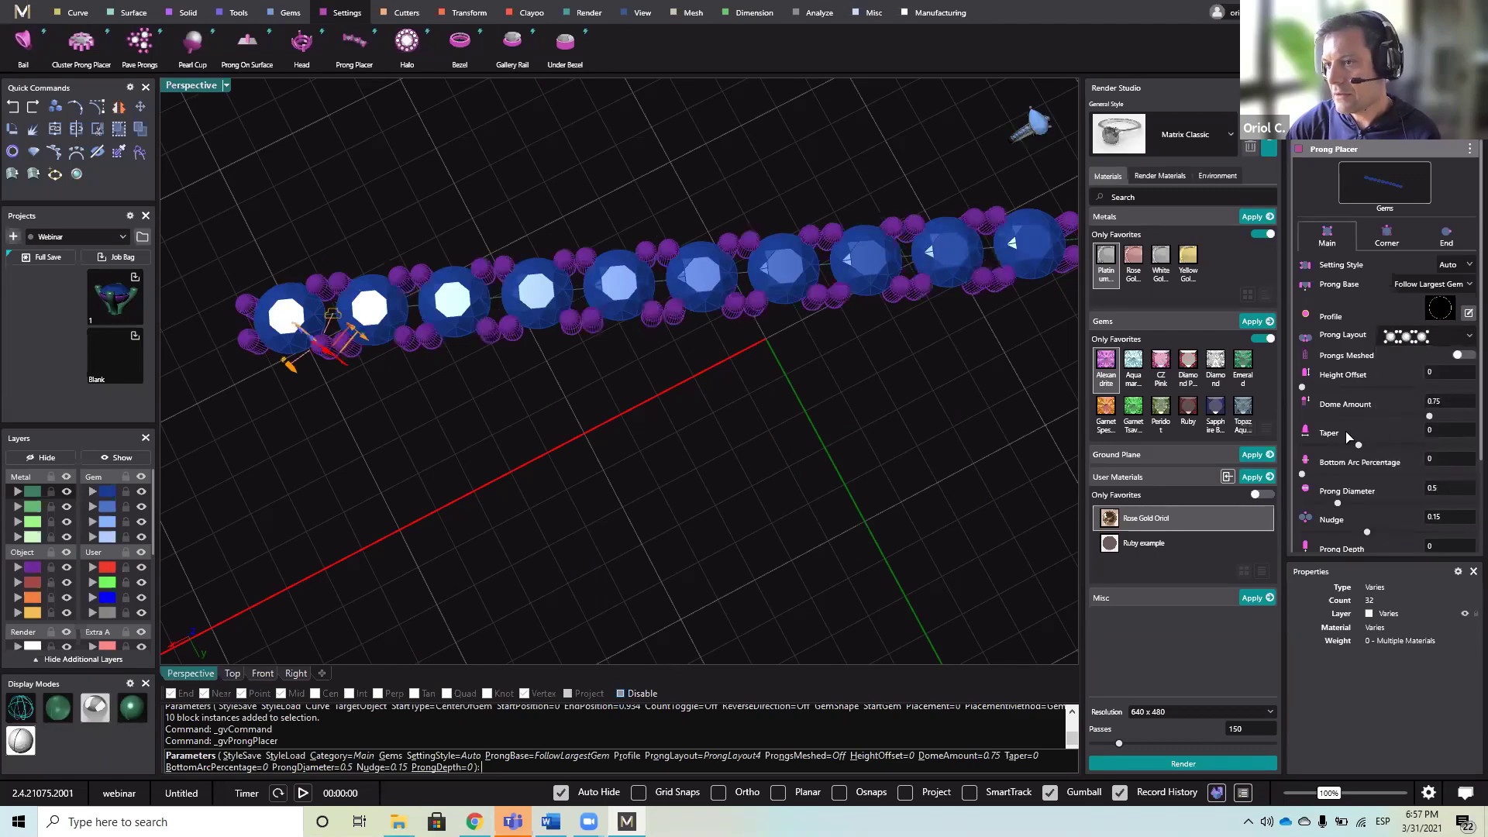
{"action": "right_click_drag", "start_coordinate": [636, 343], "coordinate": [667, 432]}
{"action": "mouse_move", "coordinate": [575, 398]}
{"action": "right_mouse_down"}
{"action": "mouse_move", "coordinate": [744, 387]}
{"action": "mouse_move", "coordinate": [631, 372]}
{"action": "mouse_move", "coordinate": [580, 400]}
{"action": "mouse_move", "coordinate": [585, 381]}
{"action": "right_mouse_up"}
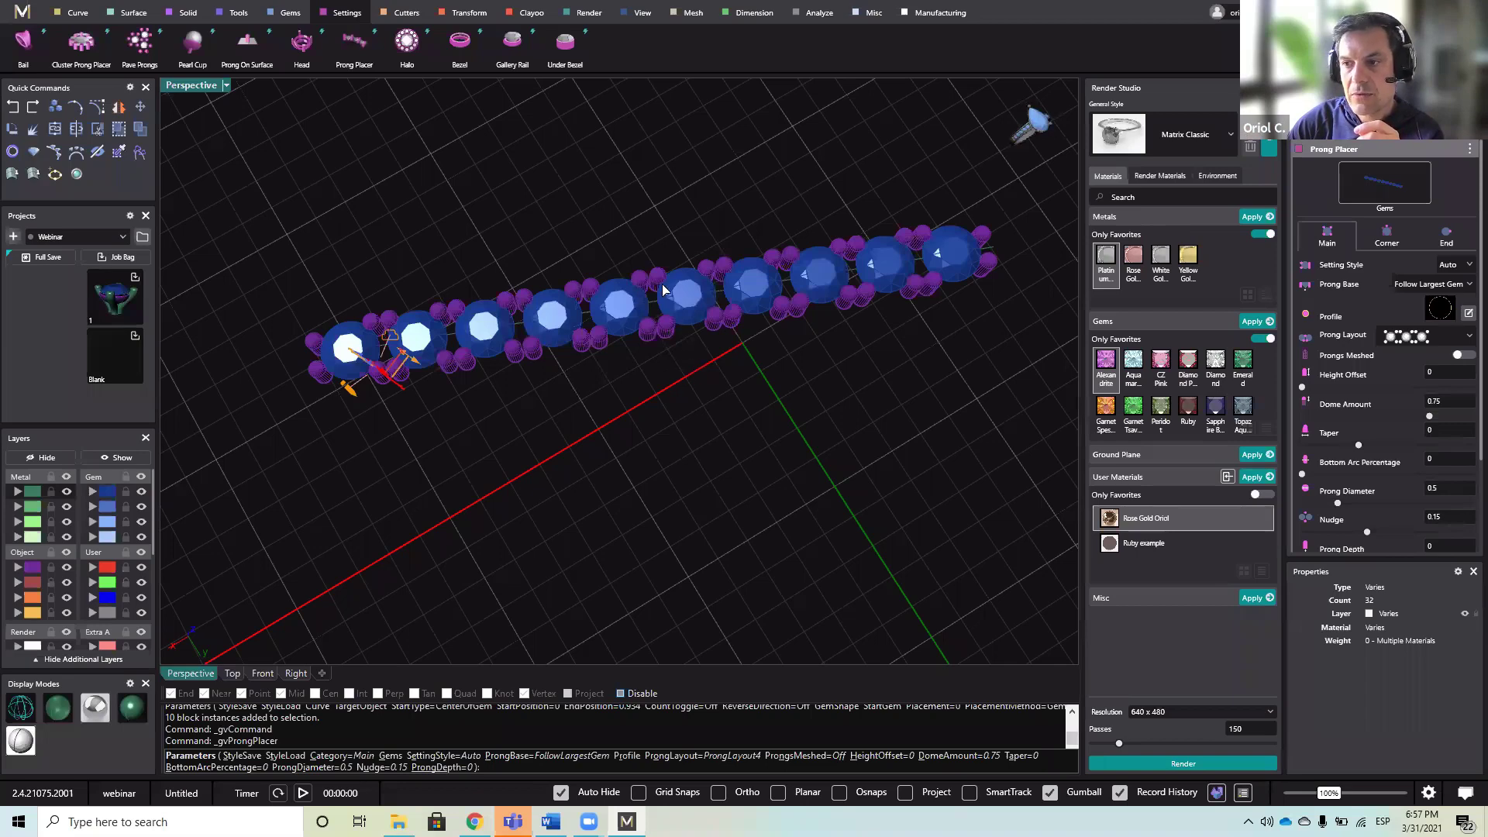
{"action": "key", "text": "Return"}
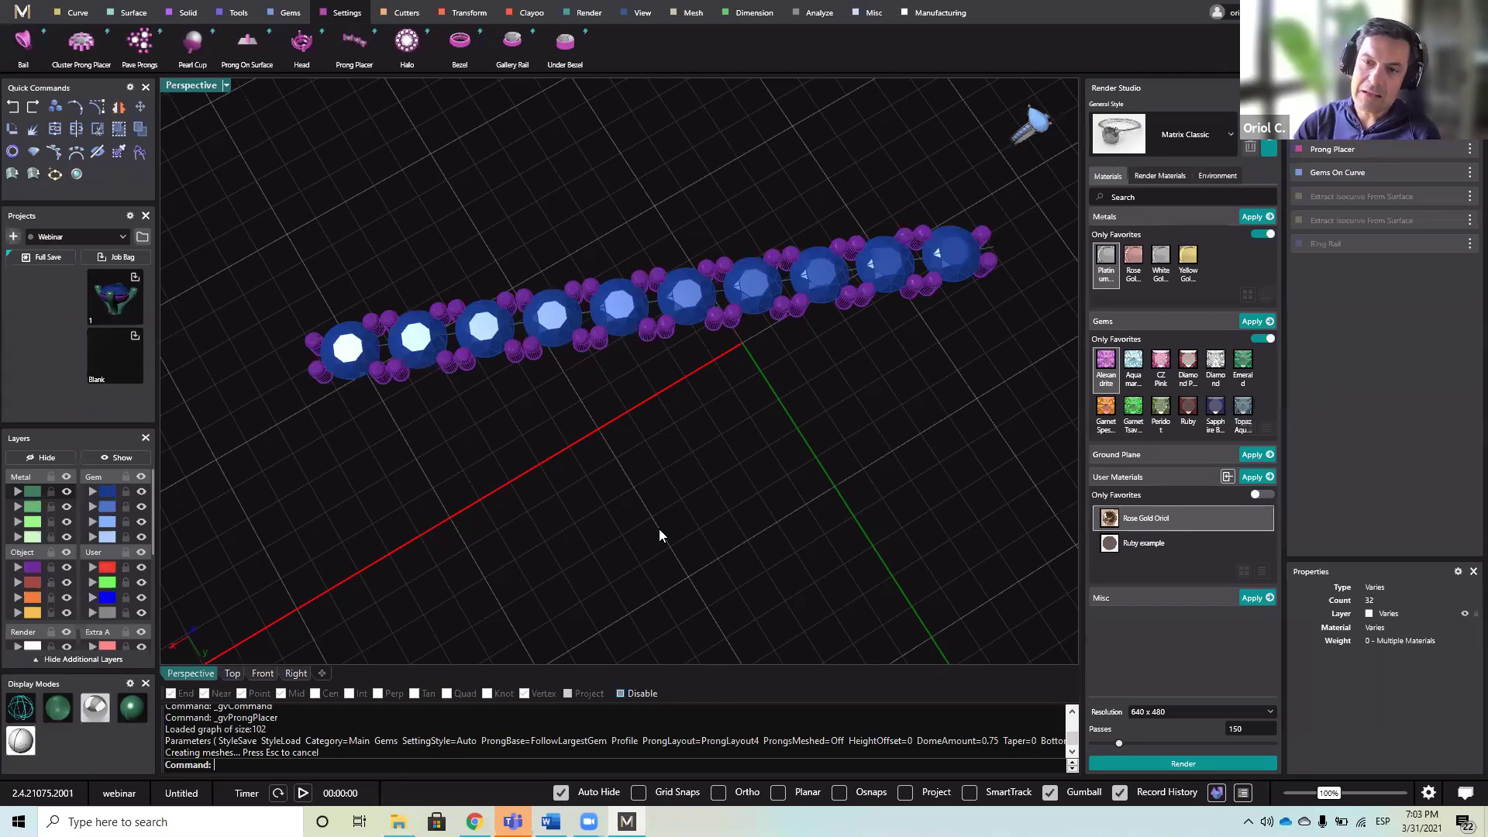
- Import the right-hand display model 11b from the Displays collection into the scene and view the whole hand
{"action": "right_click_drag", "start_coordinate": [555, 406], "coordinate": [564, 463]}
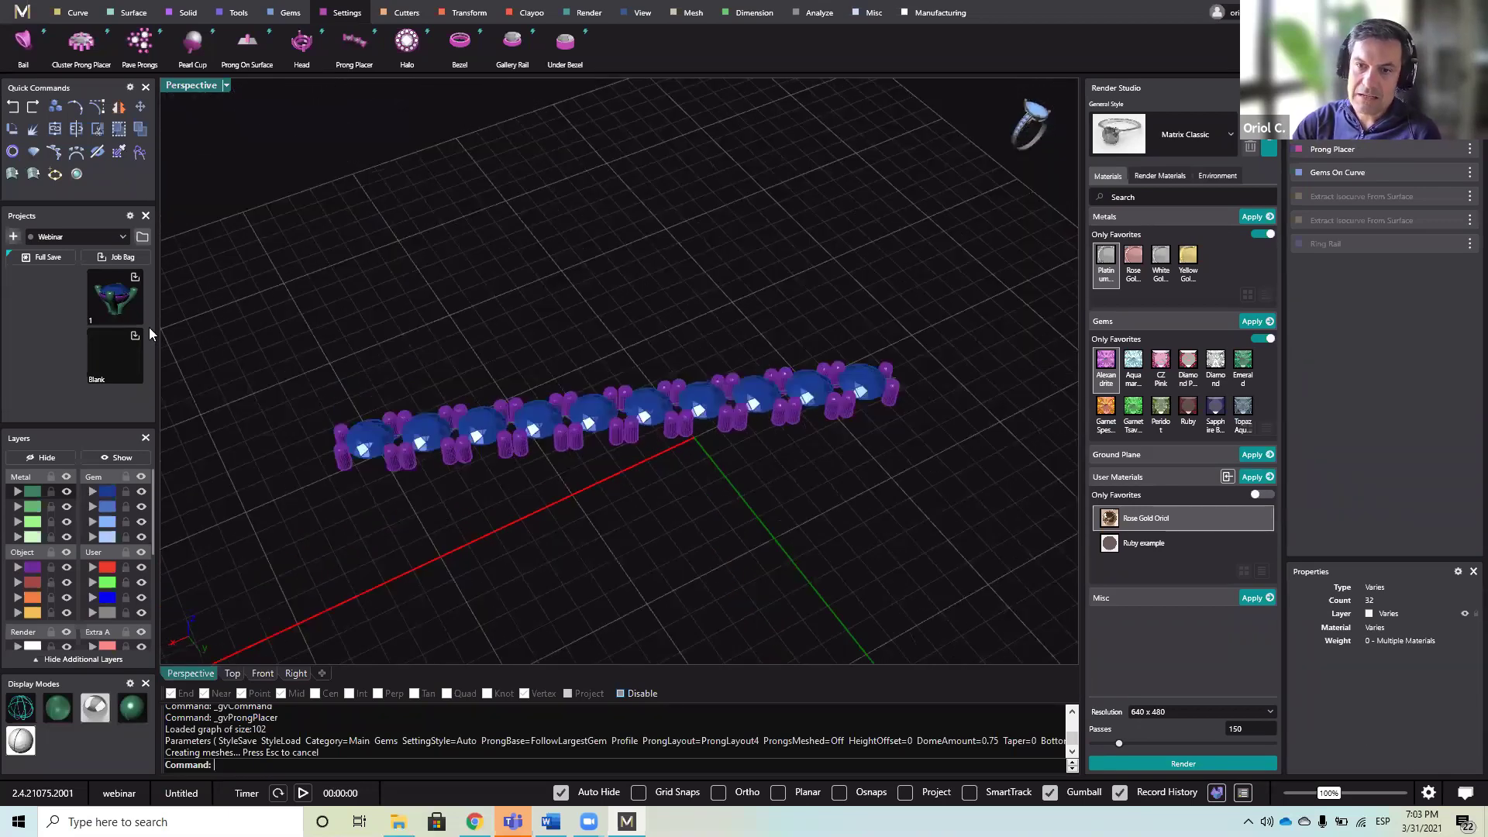
{"action": "left_click", "coordinate": [142, 236]}
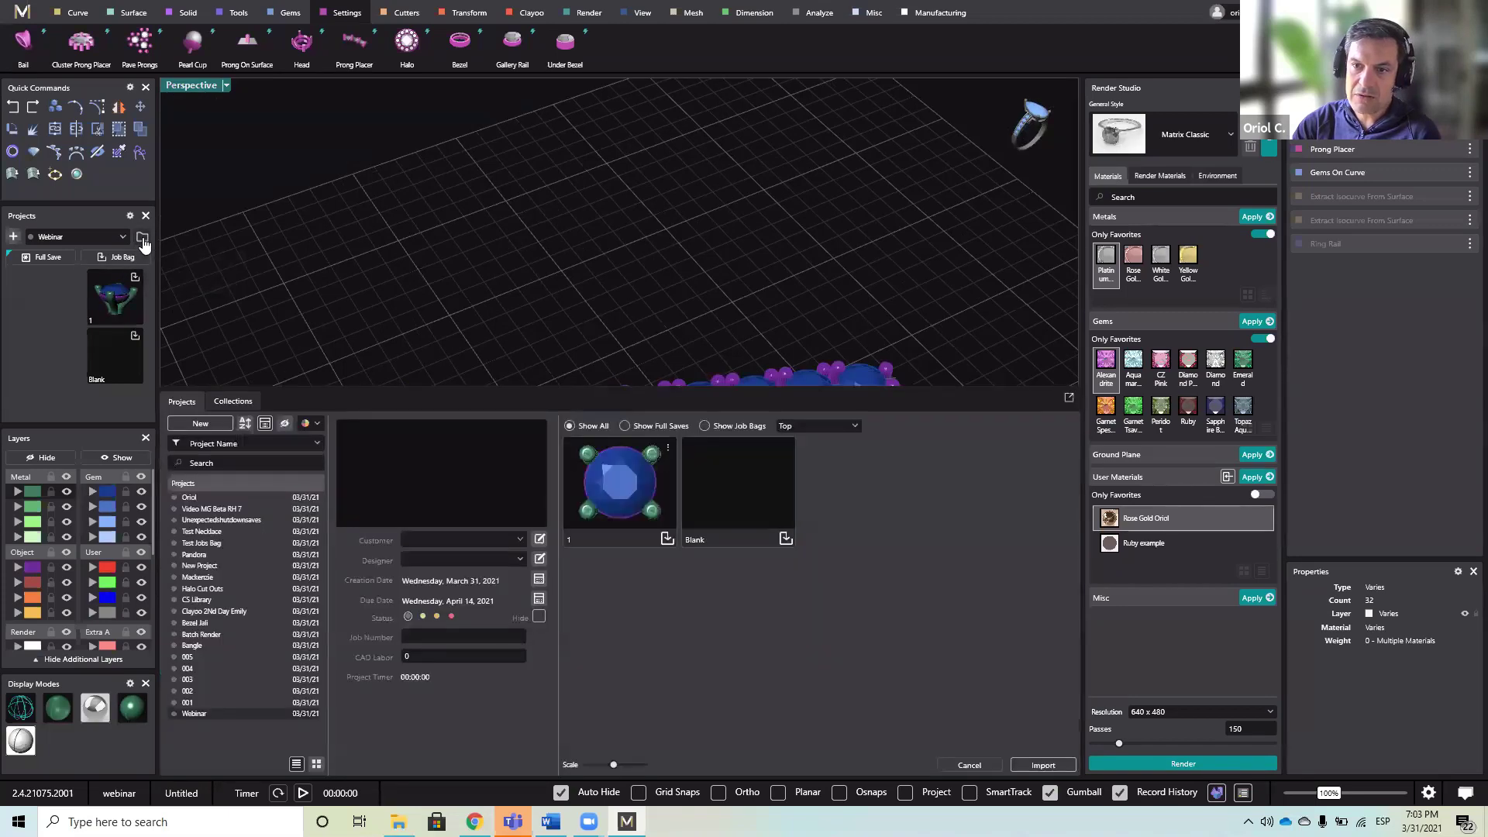
{"action": "left_click", "coordinate": [231, 399]}
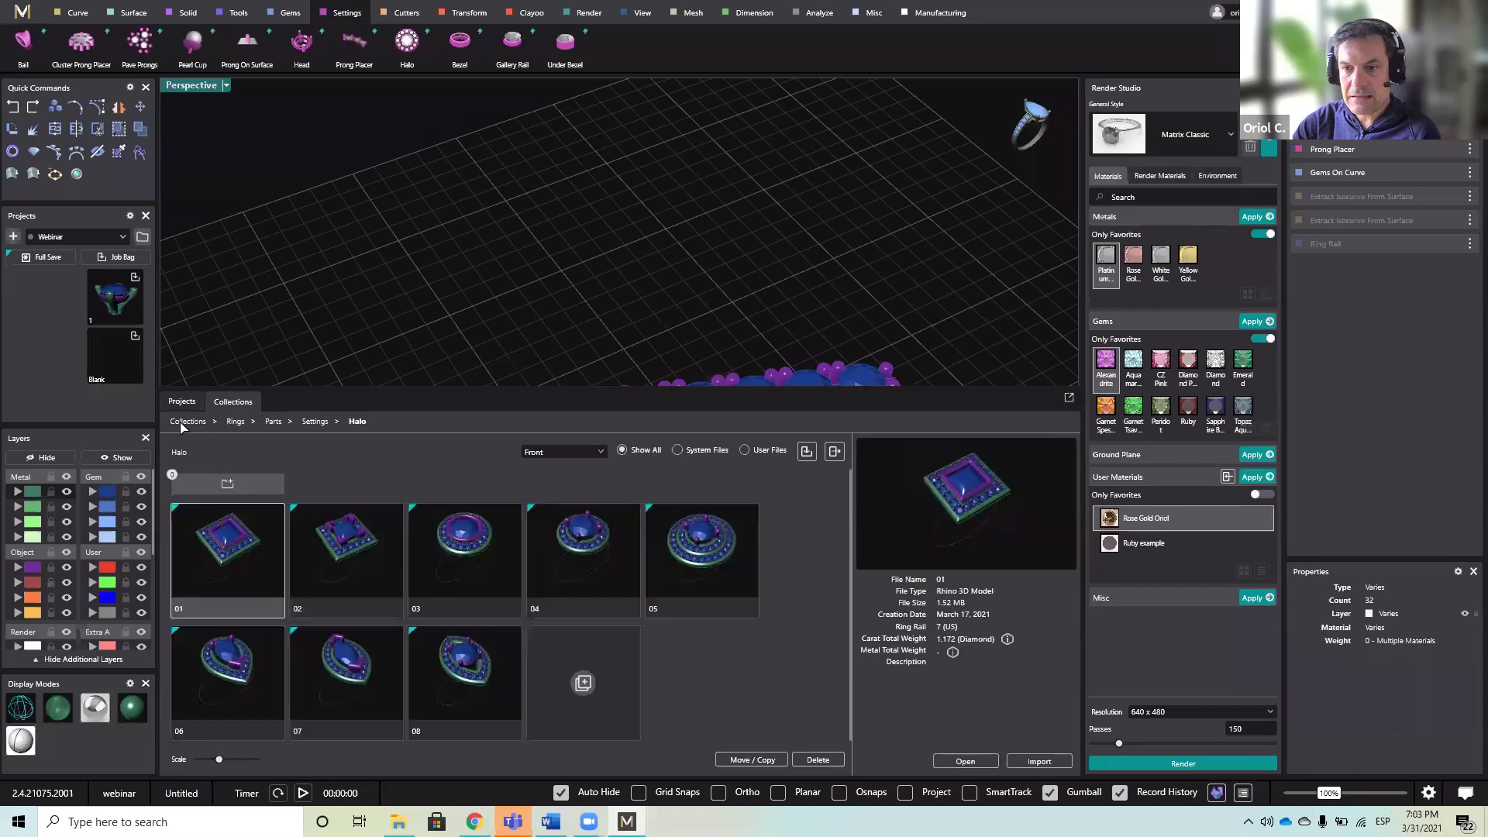
{"action": "left_click", "coordinate": [186, 421]}
{"action": "left_click", "coordinate": [327, 487]}
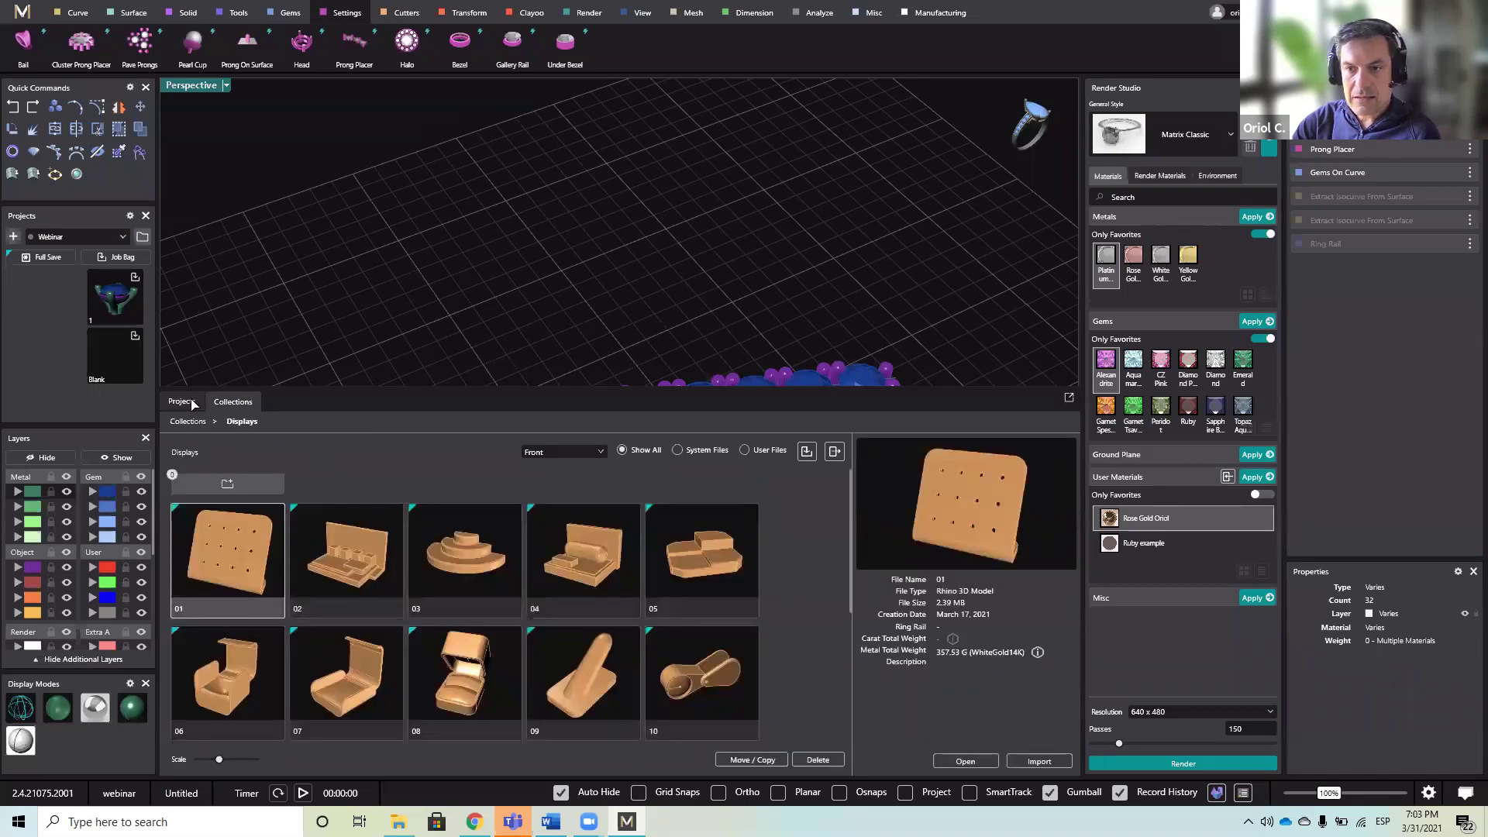
{"action": "scroll", "coordinate": [283, 486], "scroll_direction": "down", "scroll_amount": 1}
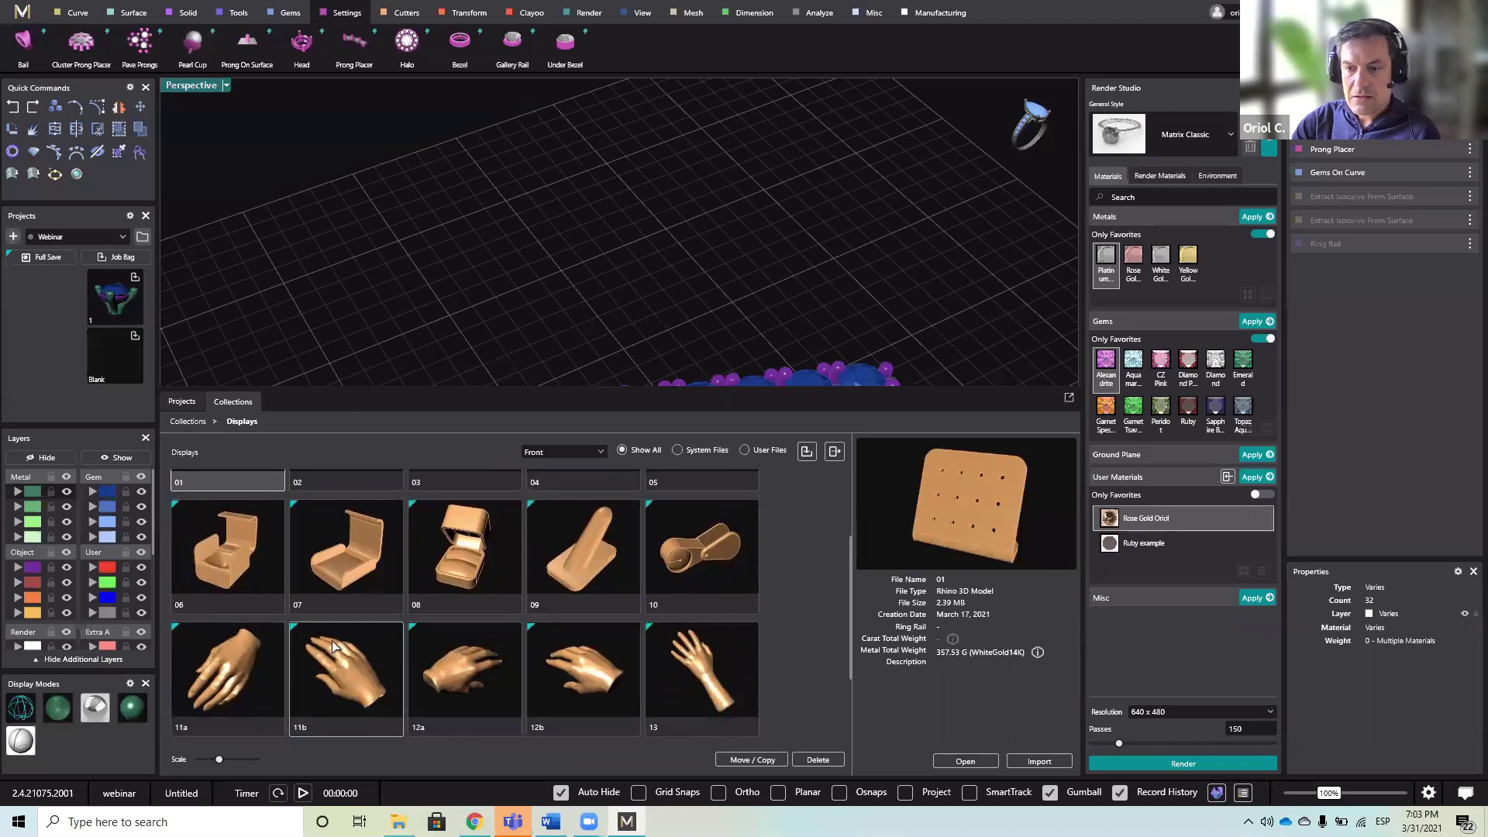
{"action": "left_click", "coordinate": [346, 669]}
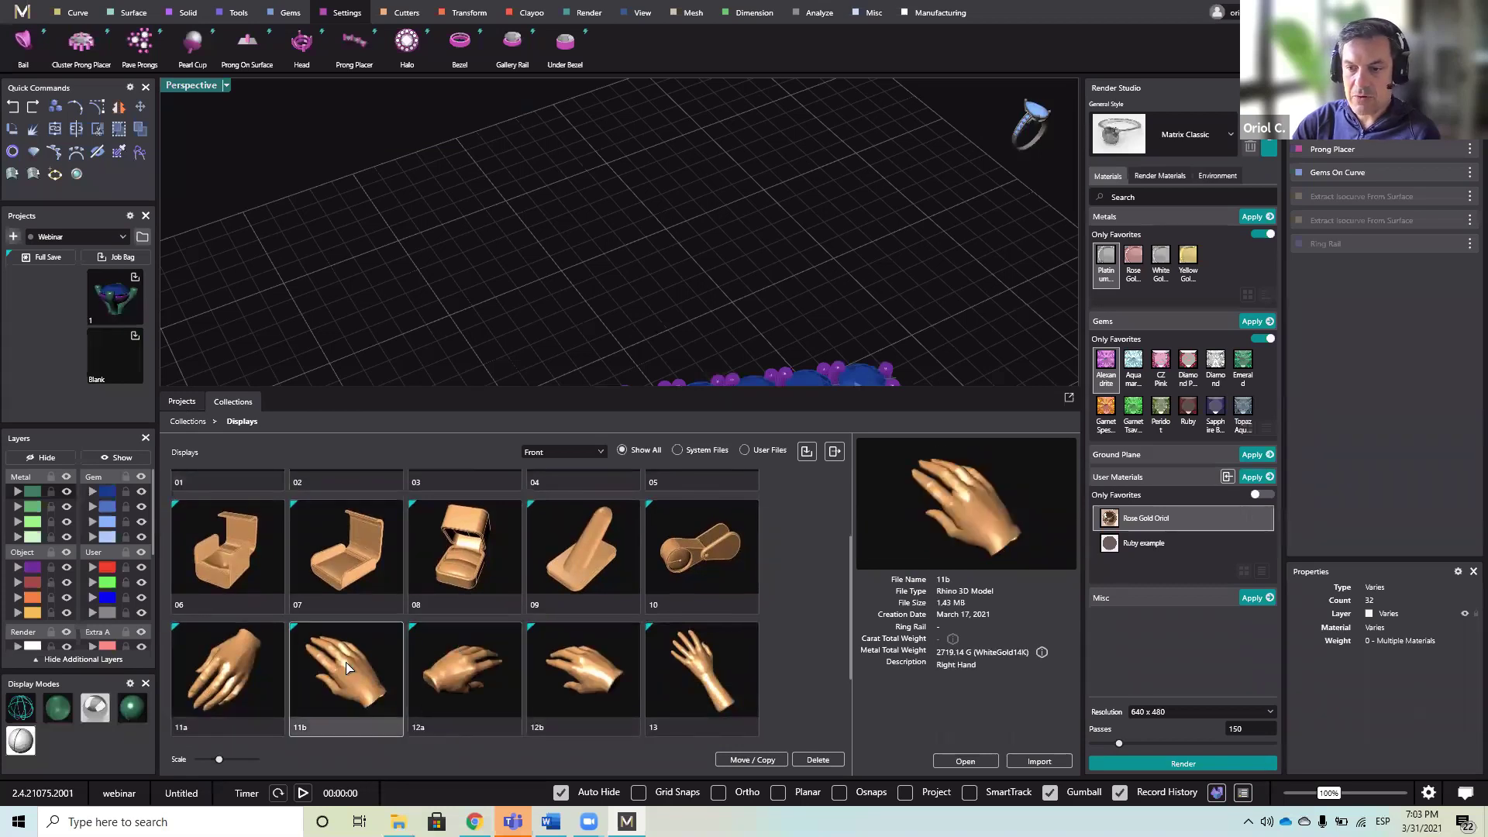
{"action": "left_click", "coordinate": [1023, 761]}
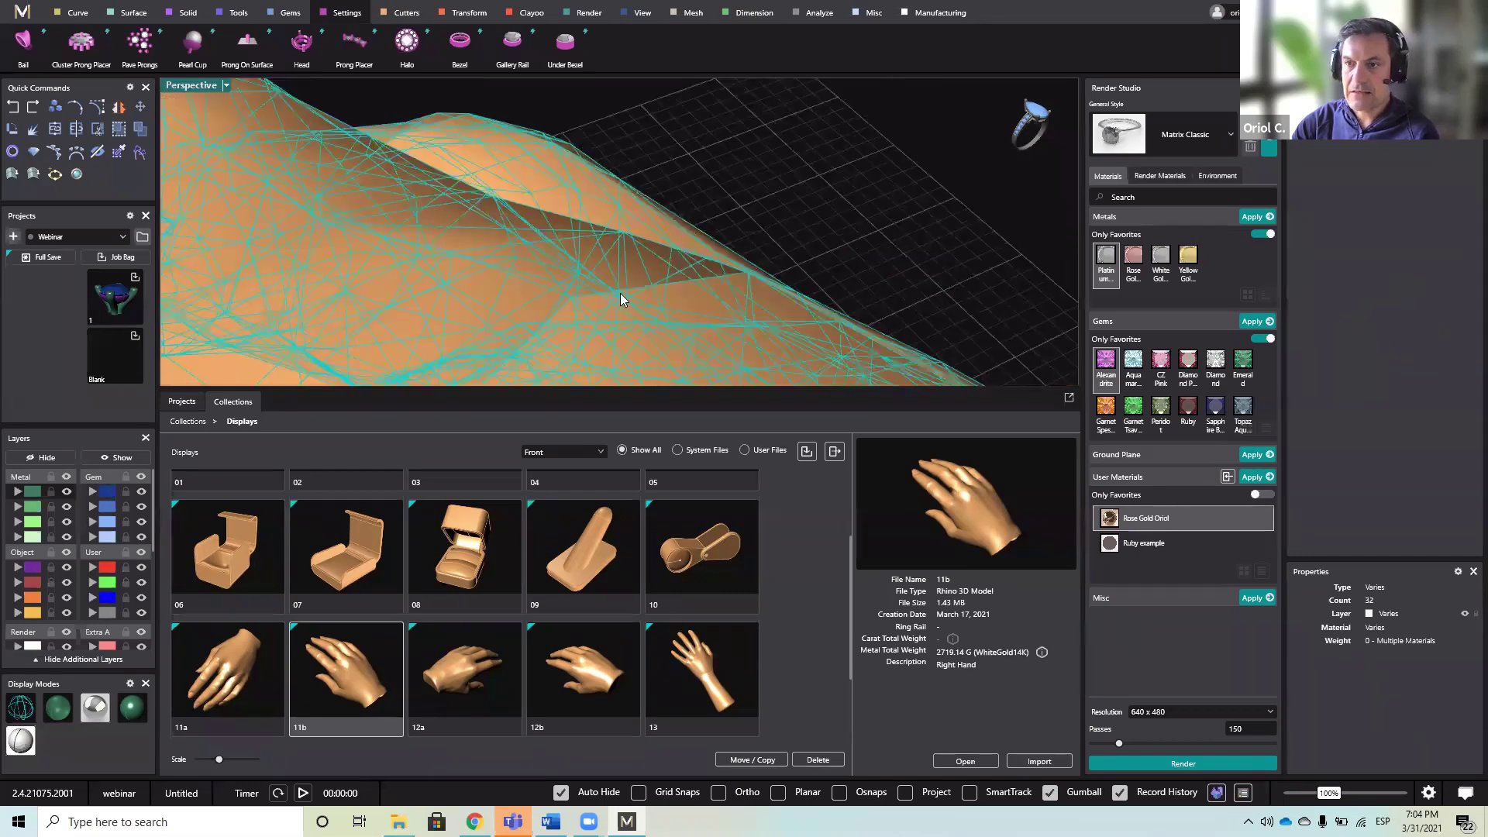
{"action": "left_click", "coordinate": [728, 259]}
{"action": "right_click_drag", "start_coordinate": [729, 259], "coordinate": [547, 268]}
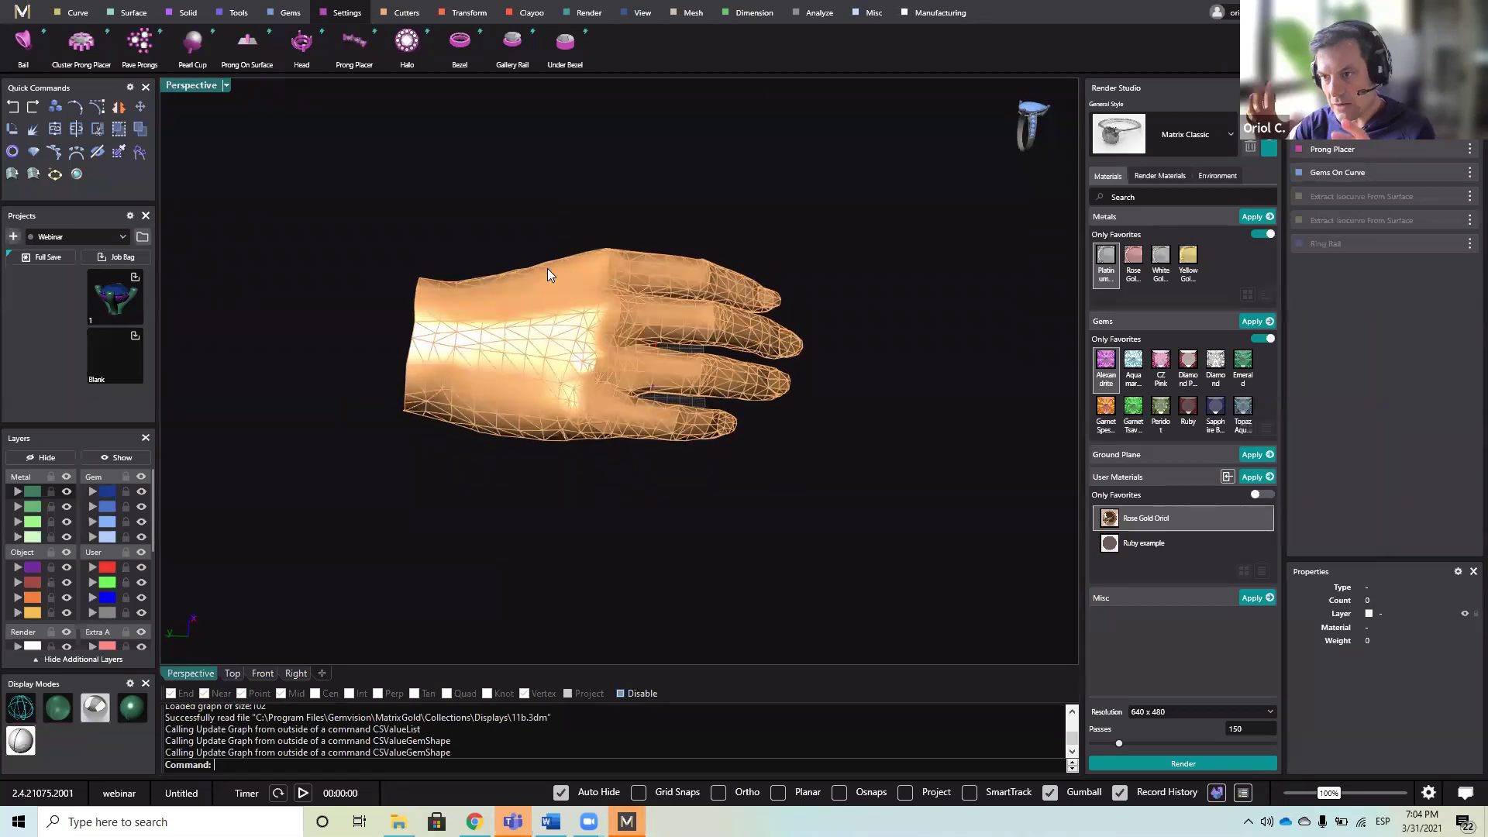